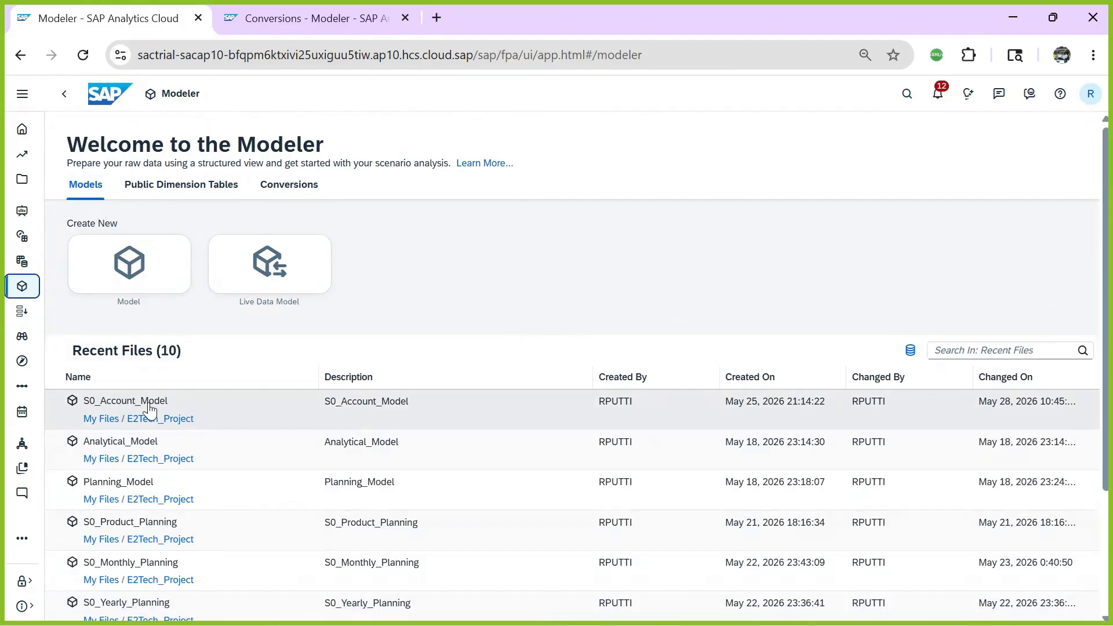
# - Open the S0_Account_Model model and display the member table of its Account dimension
pyautogui.click(152, 402)
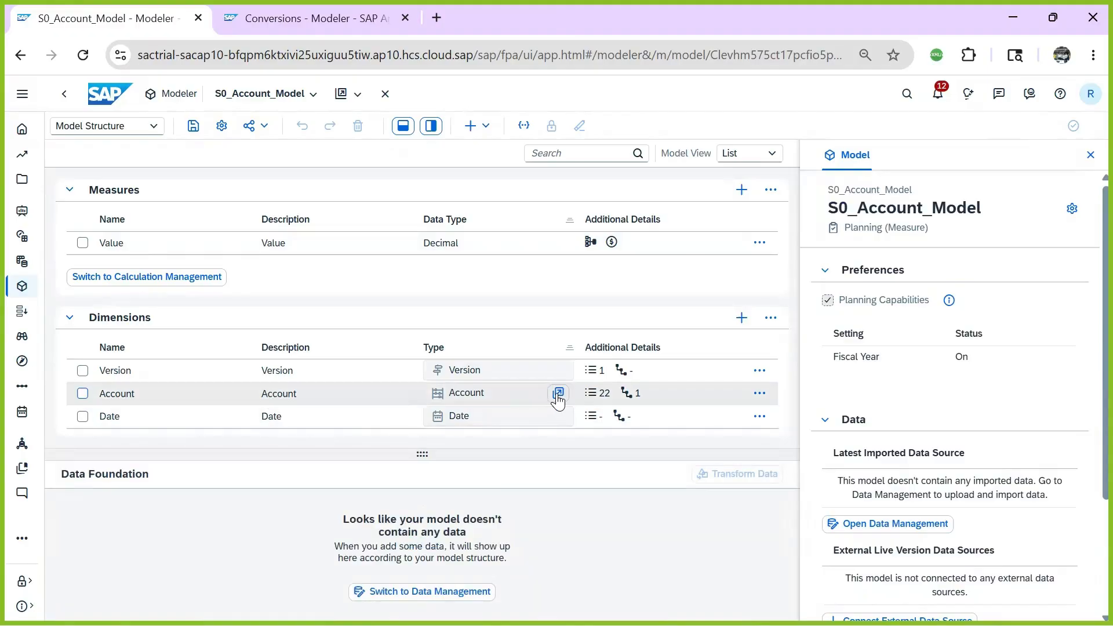
pyautogui.click(558, 394)
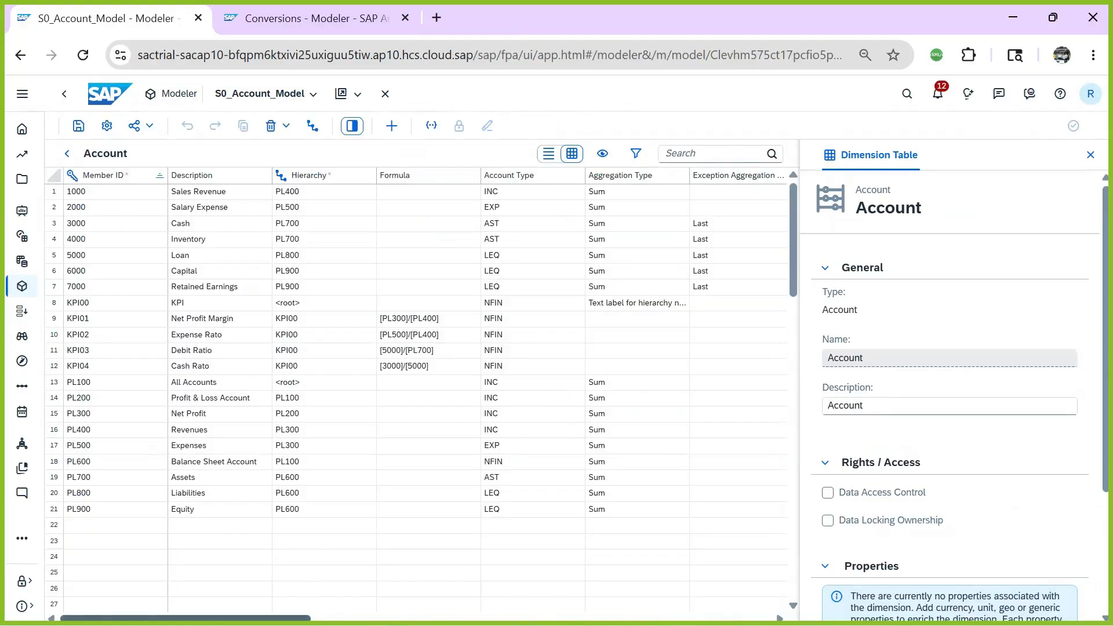
# - Examine the Account dimension's columns for account type, exception aggregation, scale, decimal places, unit type and visibility
pyautogui.moveTo(186, 619); pyautogui.dragTo(227, 619)
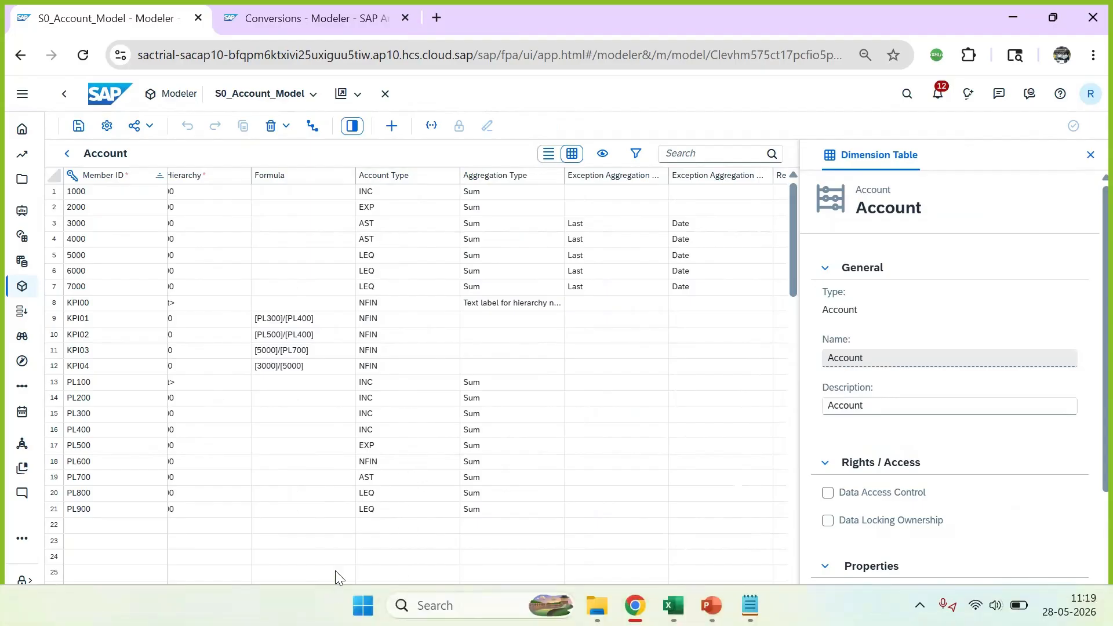
pyautogui.click(380, 536)
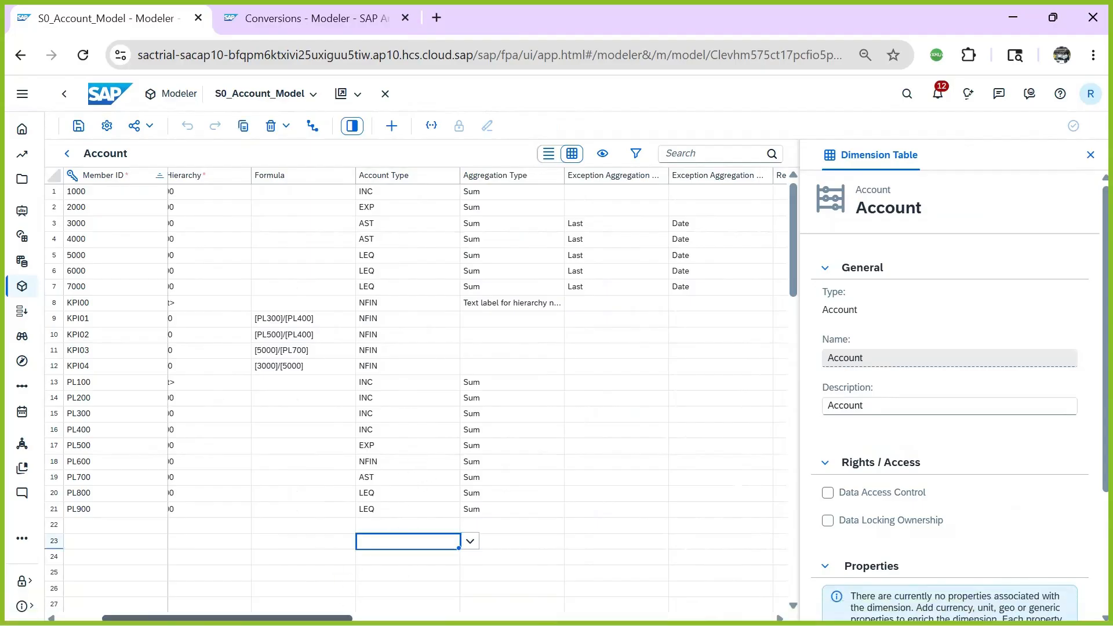
pyautogui.hscroll(3, 454, 397)
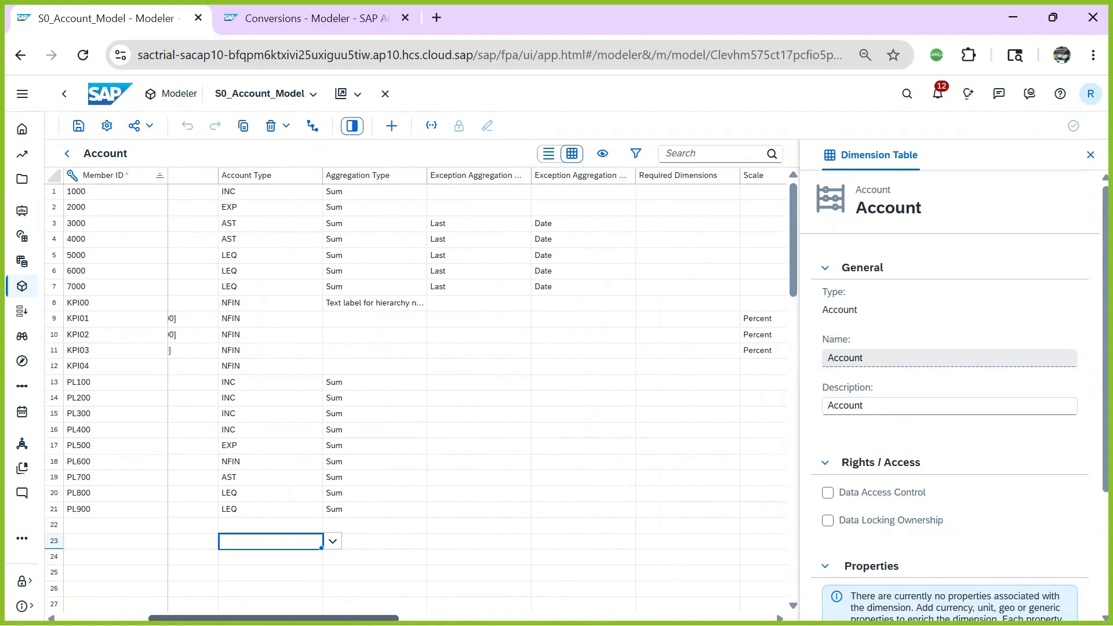
pyautogui.hscroll(1, 417, 395)
pyautogui.hscroll(5, 417, 394)
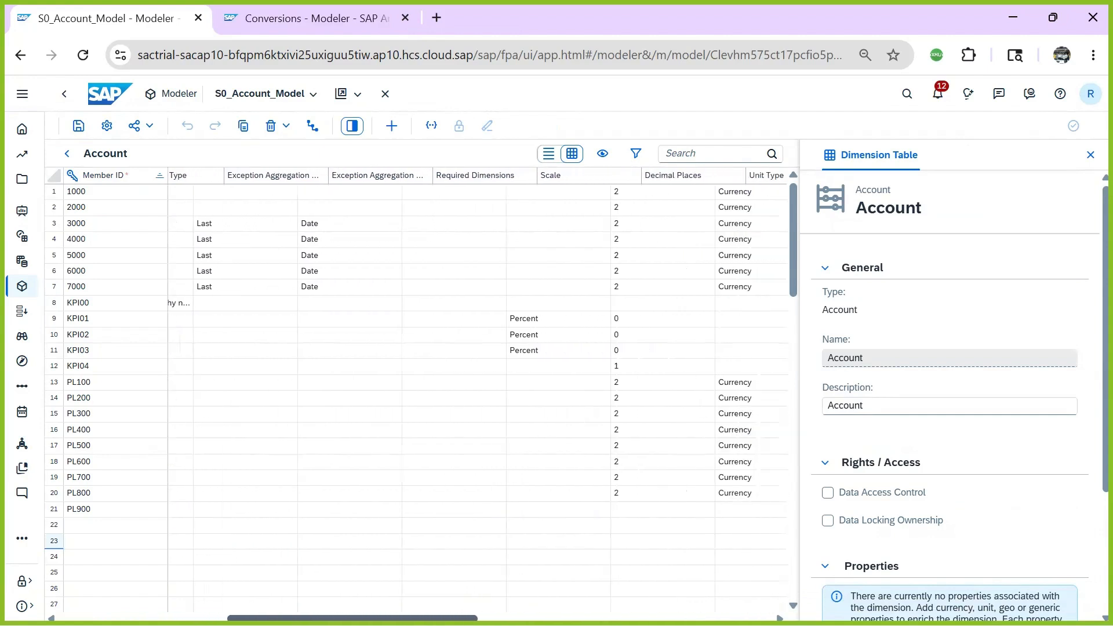
pyautogui.hscroll(1, 417, 394)
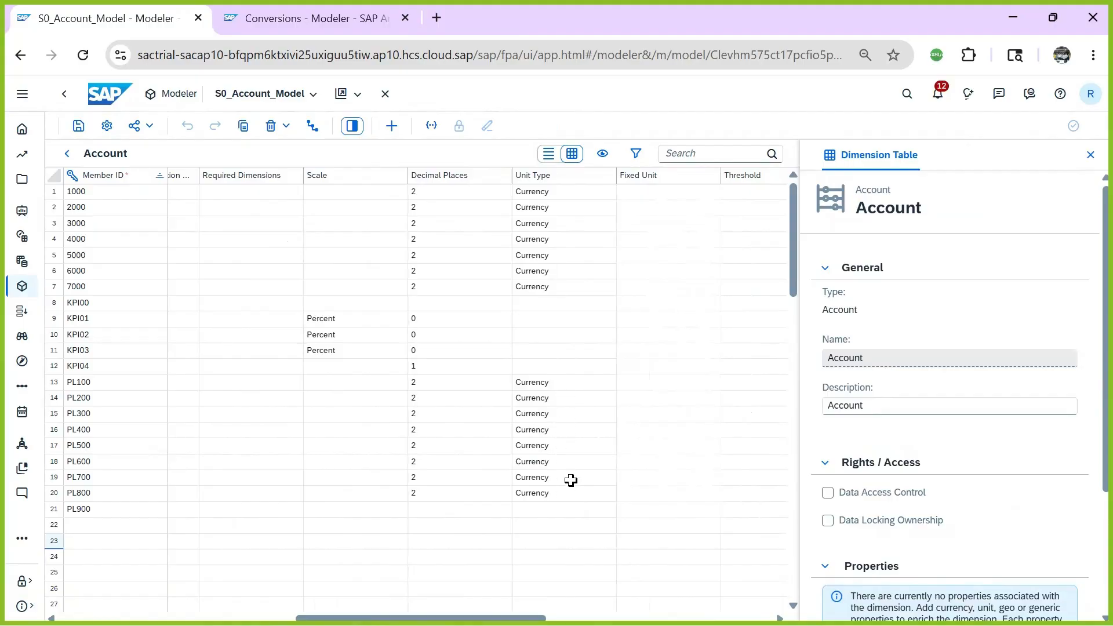
pyautogui.hscroll(3, 533, 477)
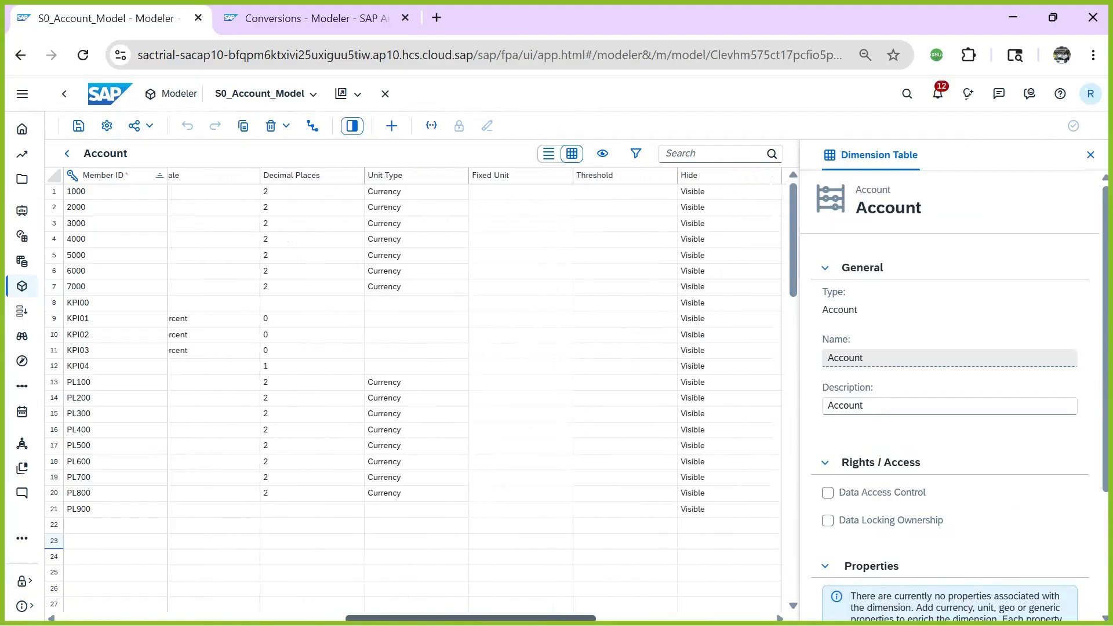
pyautogui.hscroll(2, 534, 477)
pyautogui.hscroll(-8, 534, 477)
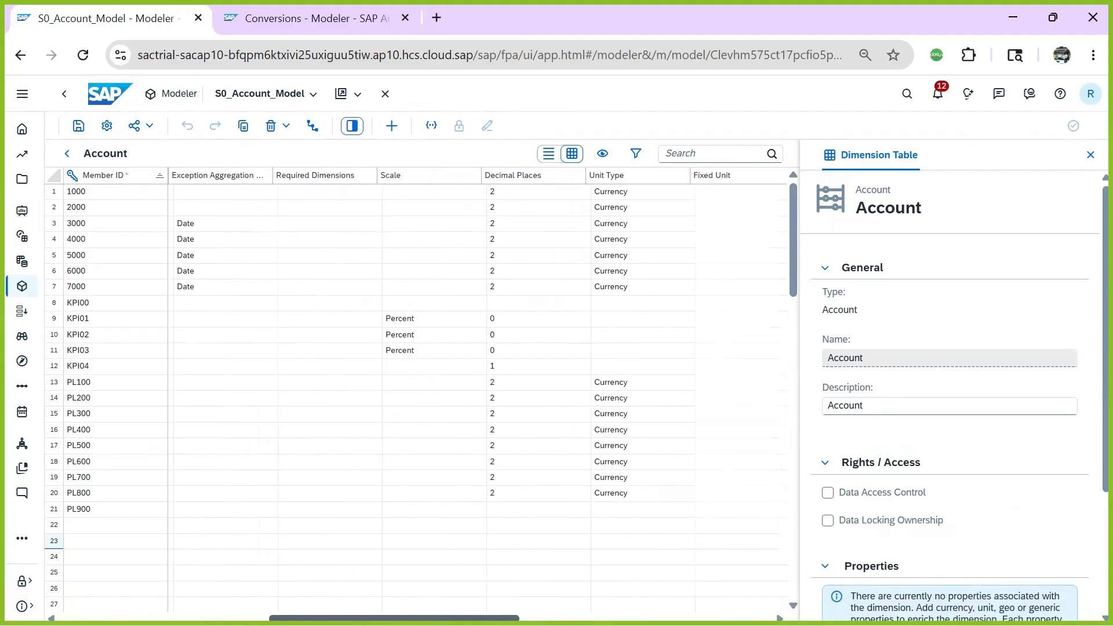
pyautogui.hscroll(-6, 360, 596)
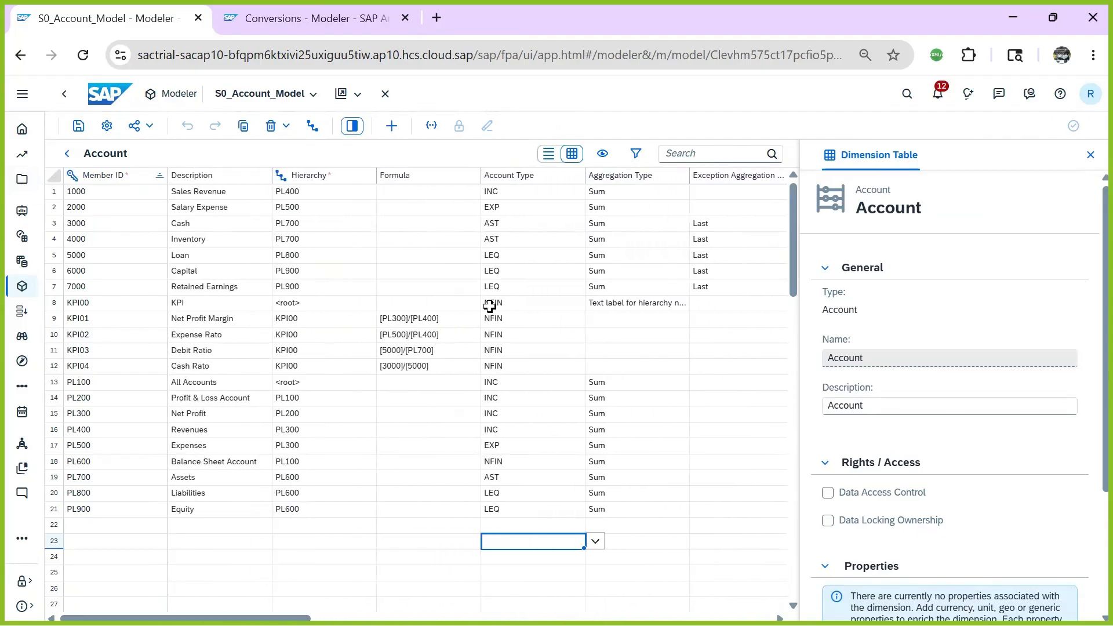
pyautogui.hscroll(2, 529, 287)
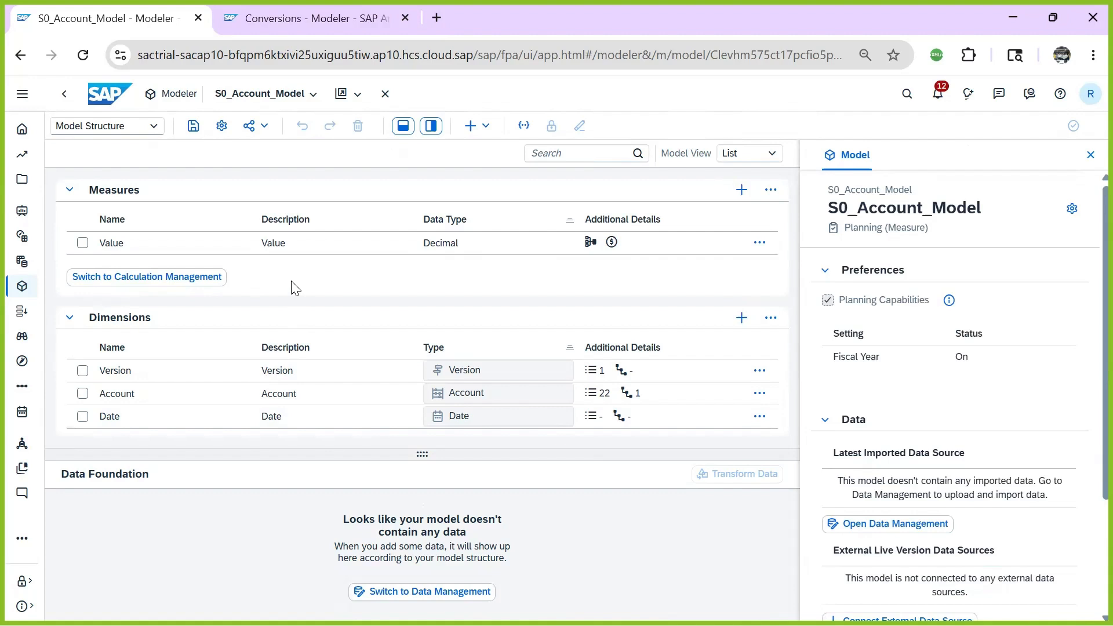
# - Enable currency conversion in the model's conversion settings with SAP_ALL_CURRENCY as the currency rates table
pyautogui.click(222, 128)
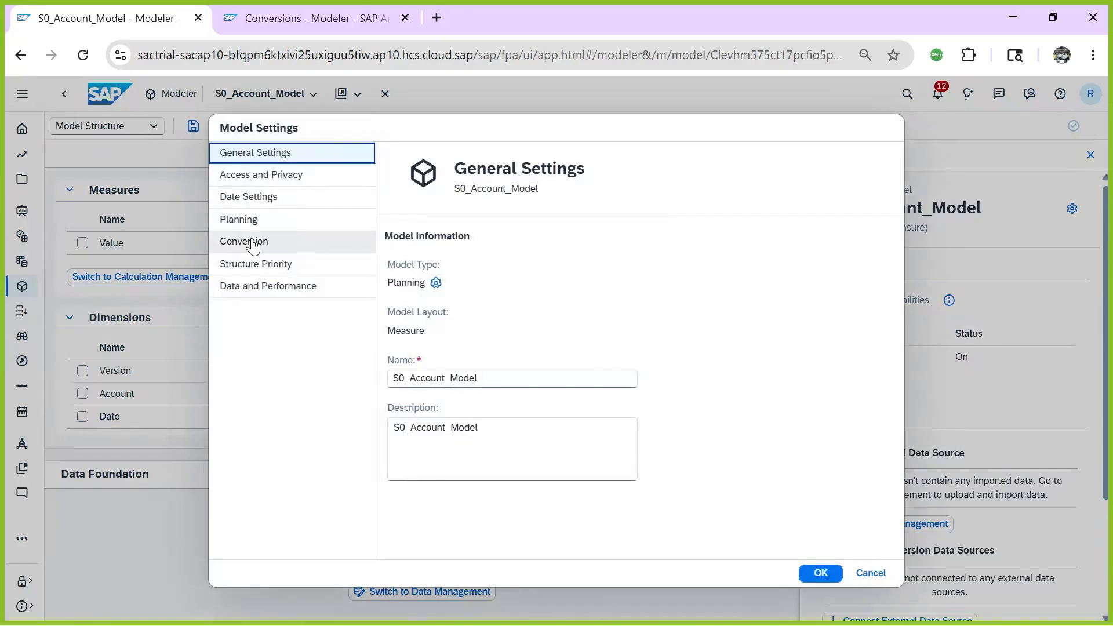
pyautogui.click(253, 246)
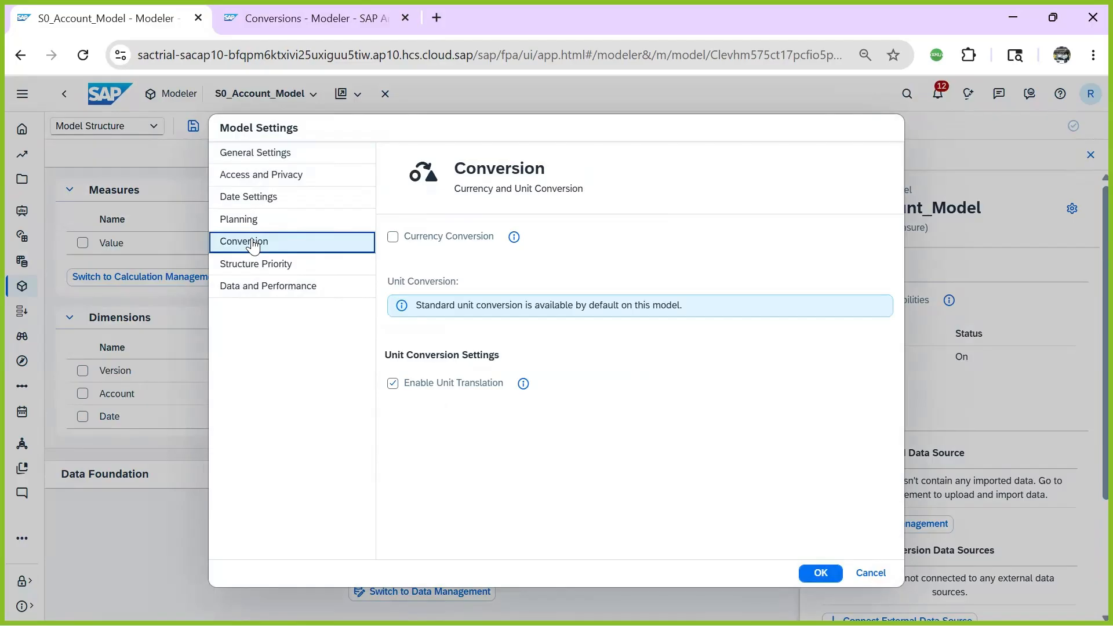
pyautogui.click(393, 237)
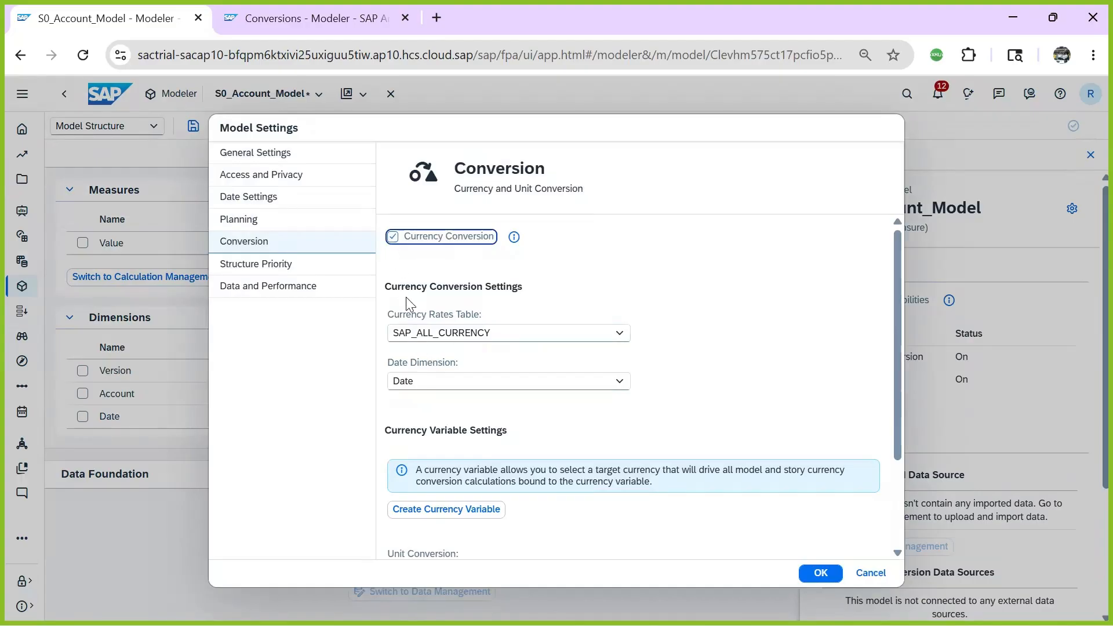
pyautogui.click(502, 339)
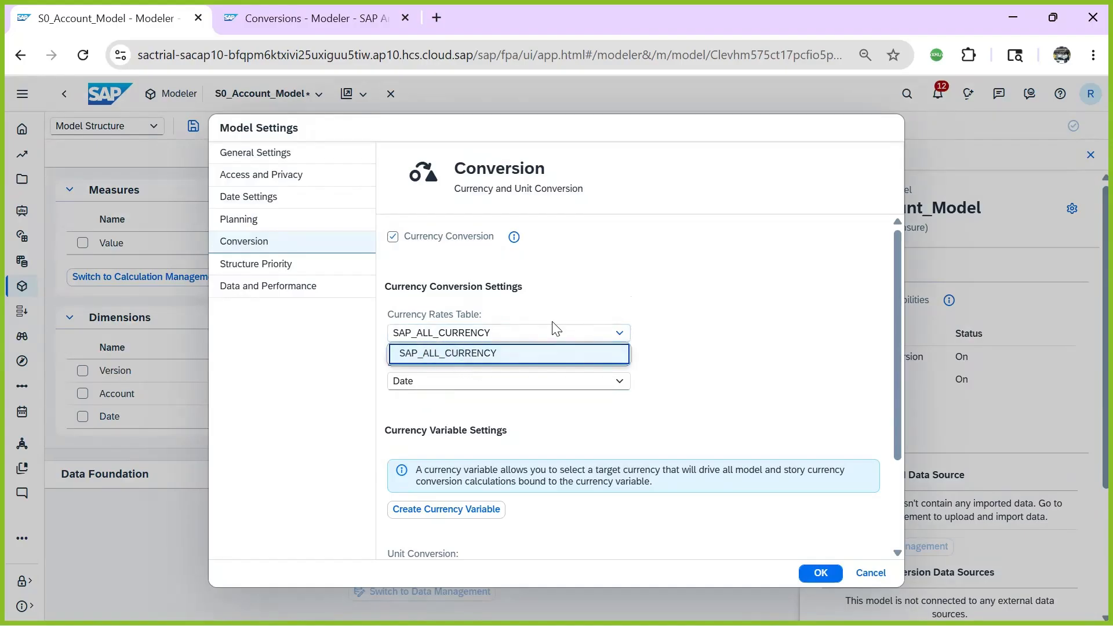
pyautogui.click(516, 352)
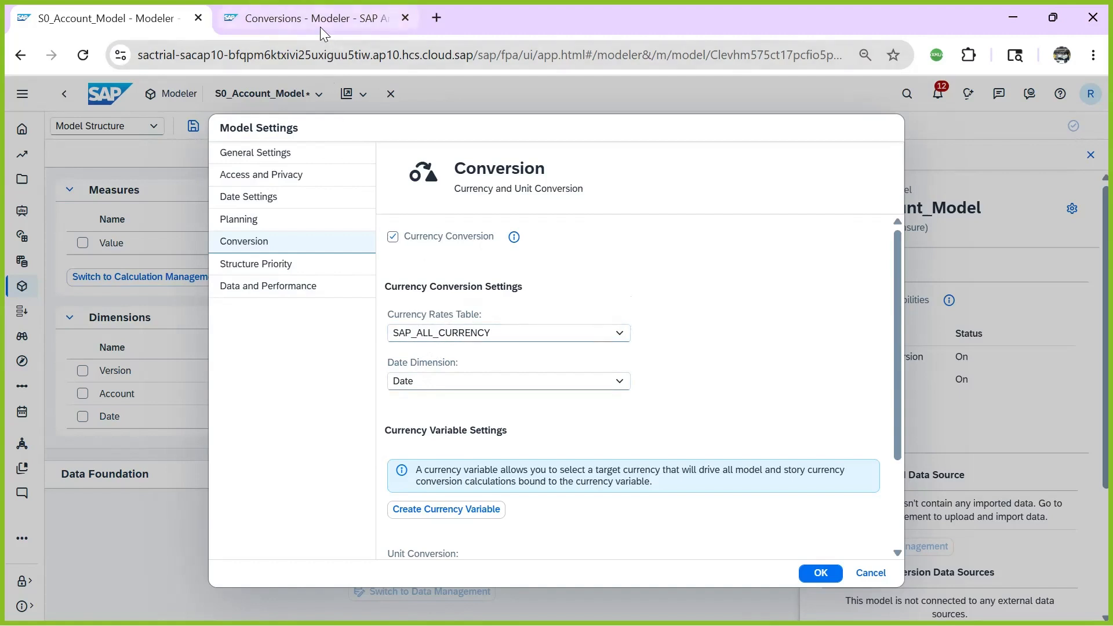
# - In the other Modeler browser tab, create and save a currency conversion table with CURRENCY_CONVERTION_TABLE as name and description
pyautogui.click(336, 21)
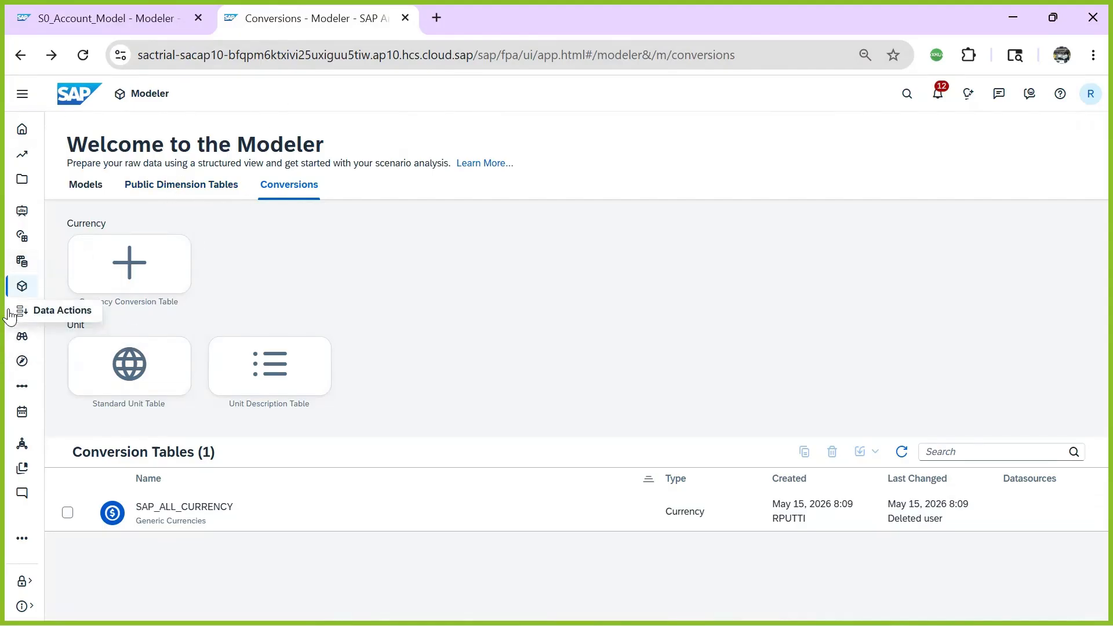
pyautogui.click(23, 293)
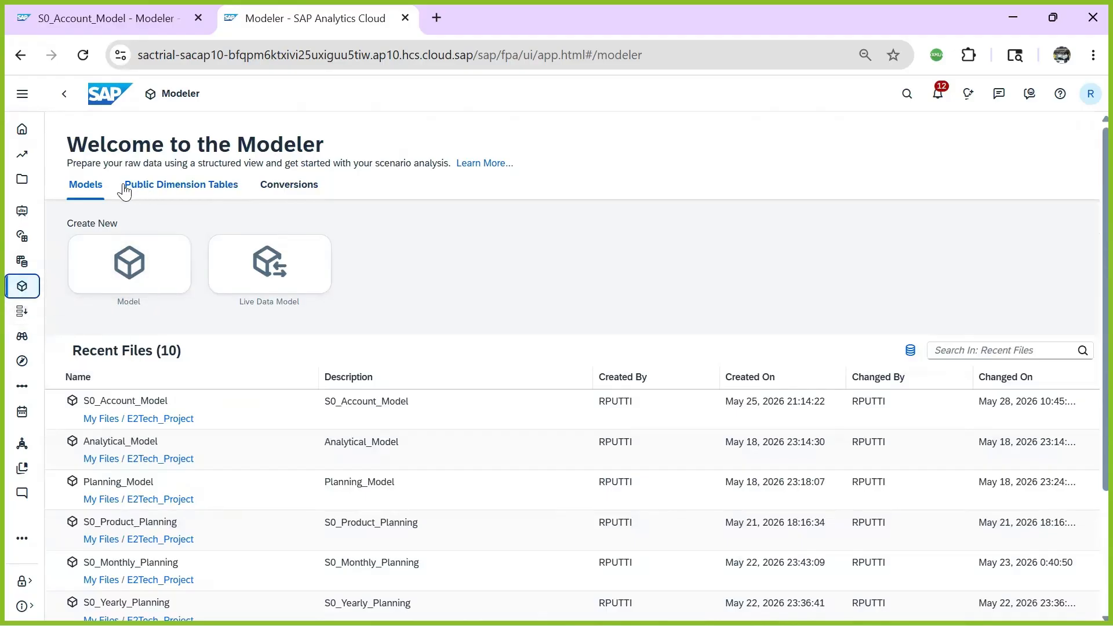
pyautogui.click(306, 191)
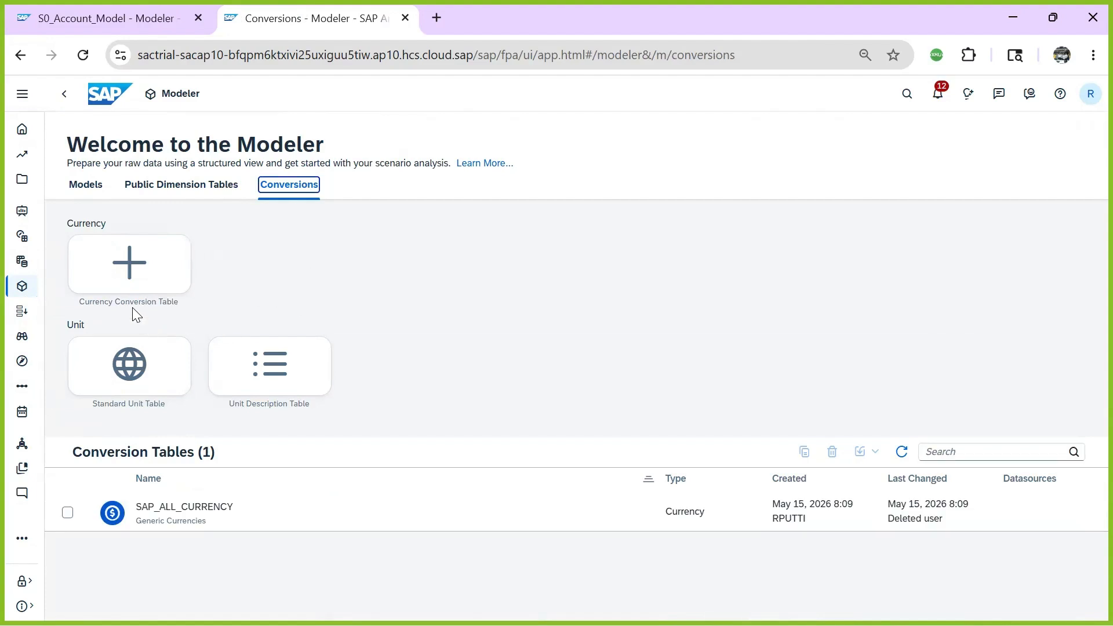
pyautogui.click(128, 268)
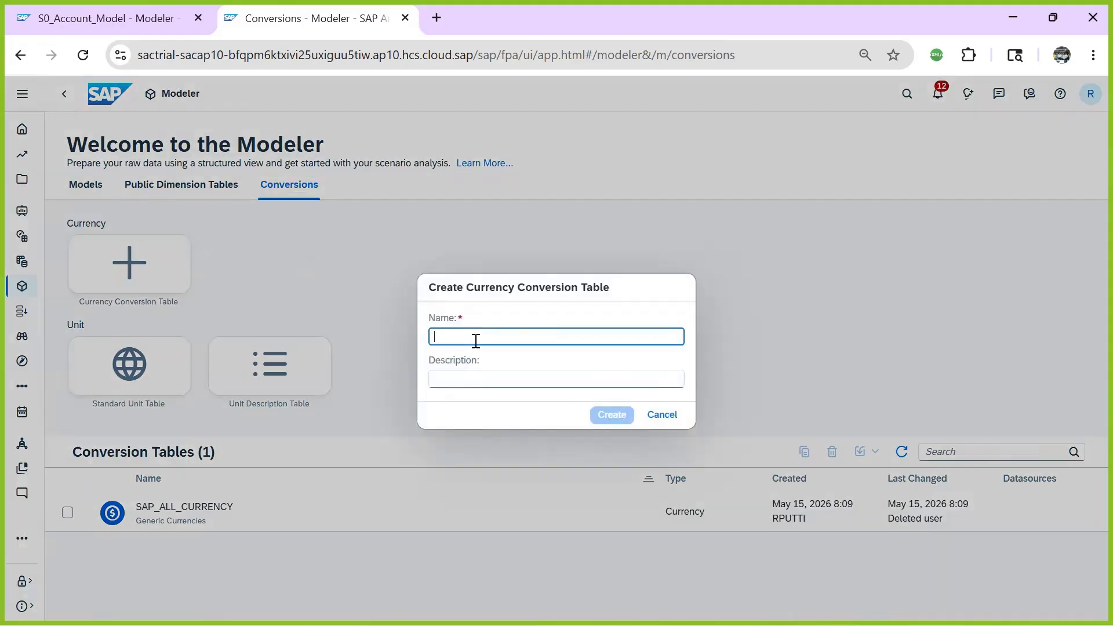
pyautogui.press('capslock')
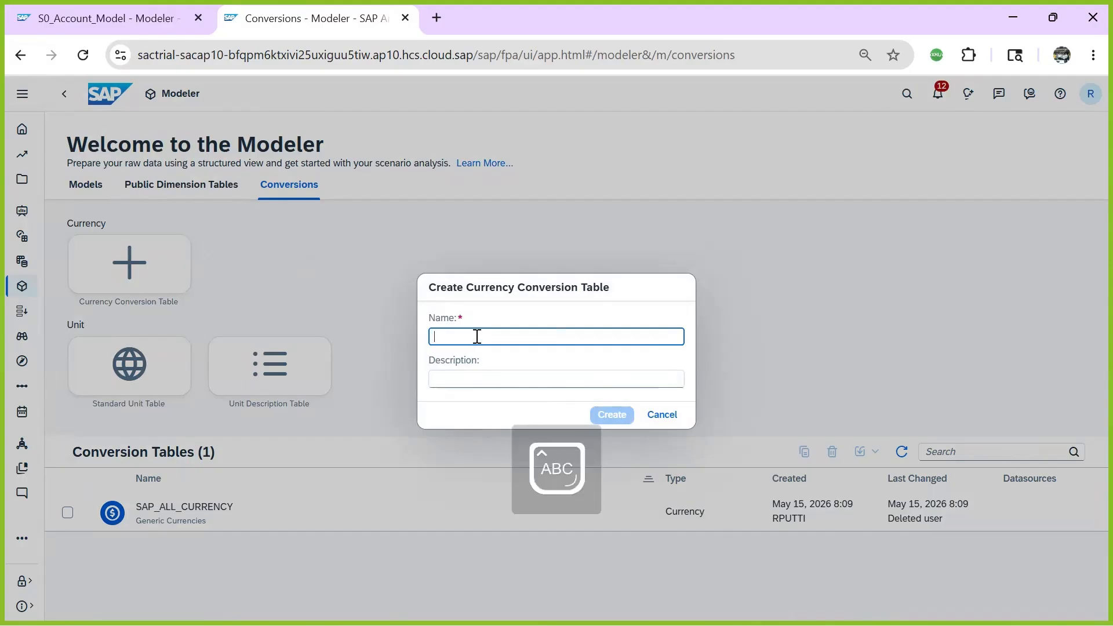
pyautogui.write('CURRENCY_CONVERTION_TABLE')
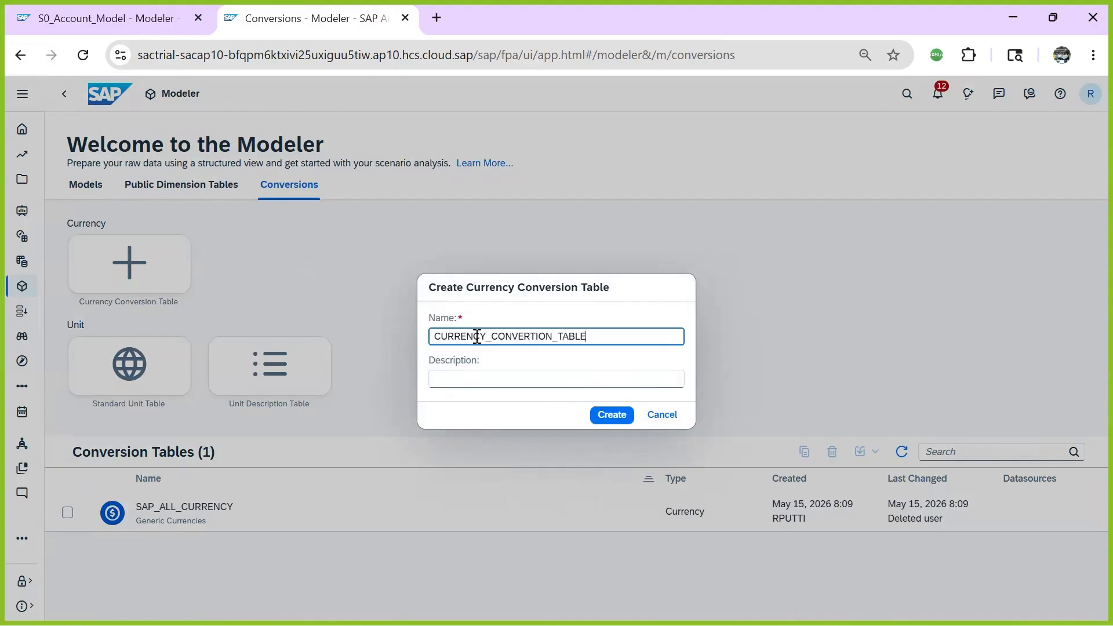
pyautogui.moveTo(598, 337); pyautogui.dragTo(352, 333)
pyautogui.hotkey('ctrl', 'c')
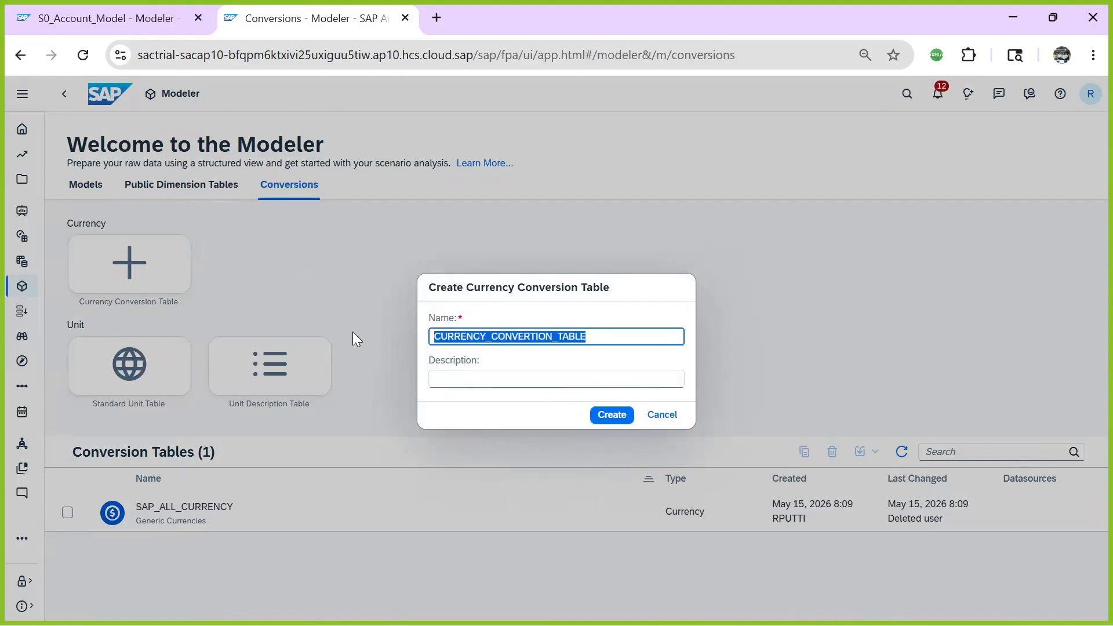
pyautogui.click(542, 375)
pyautogui.hotkey('ctrl', 'v')
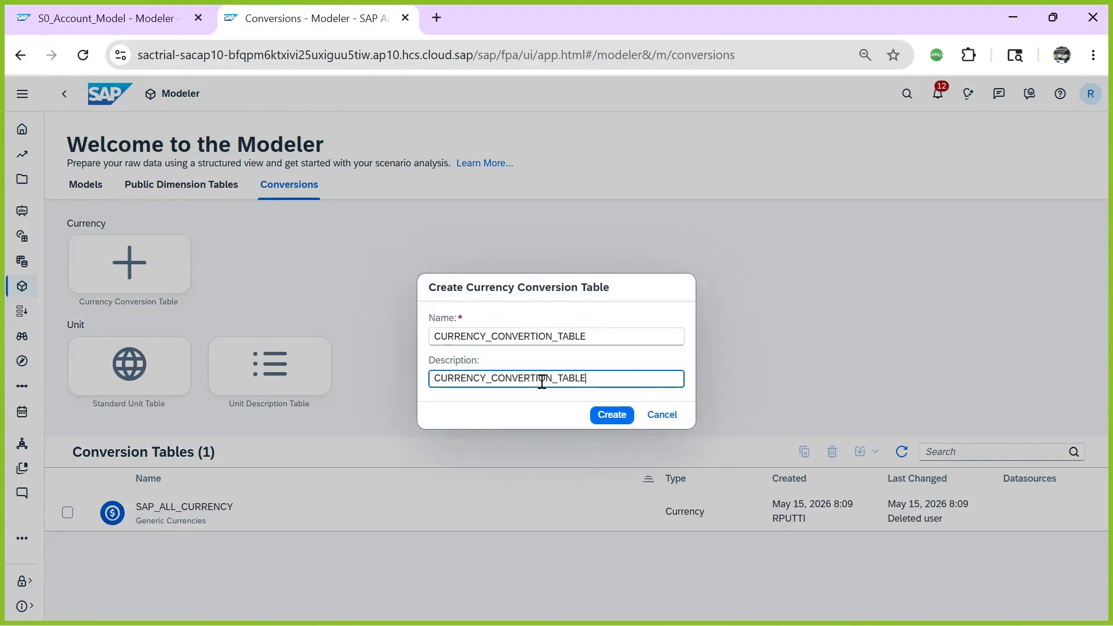
pyautogui.click(610, 422)
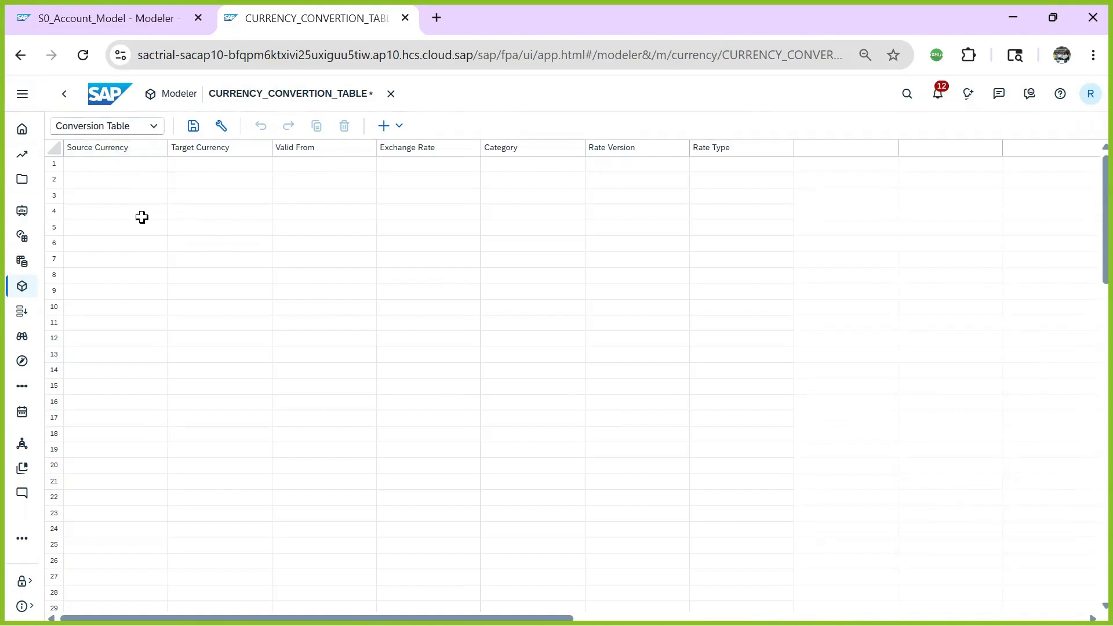
pyautogui.click(193, 126)
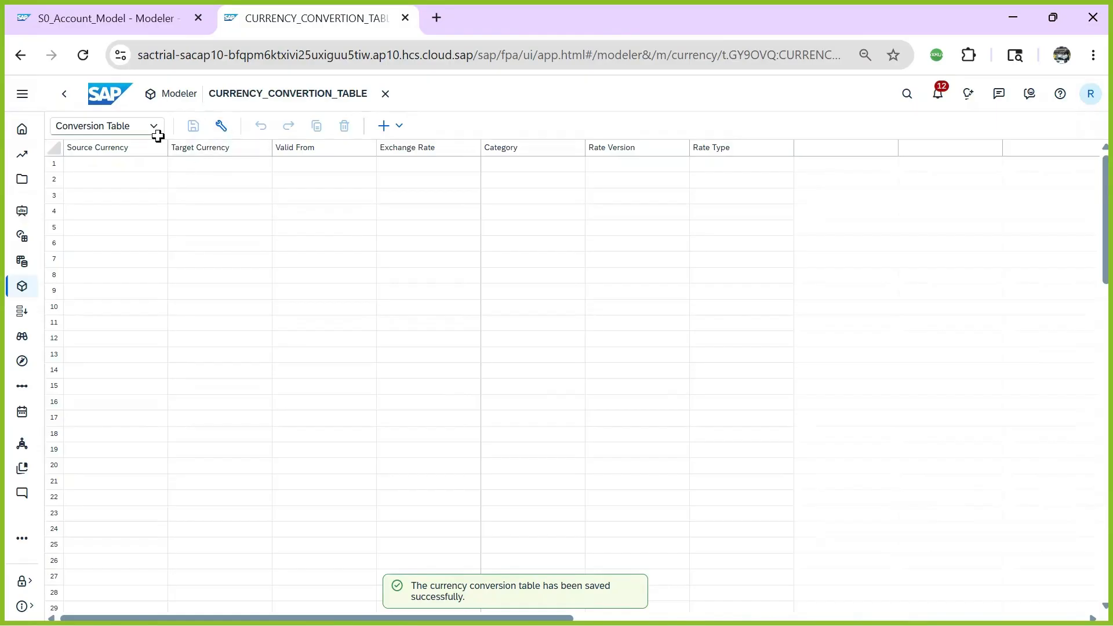
# - Return to S0_Account_Model, check the available currency rates tables, and discard the open model settings
pyautogui.click(118, 23)
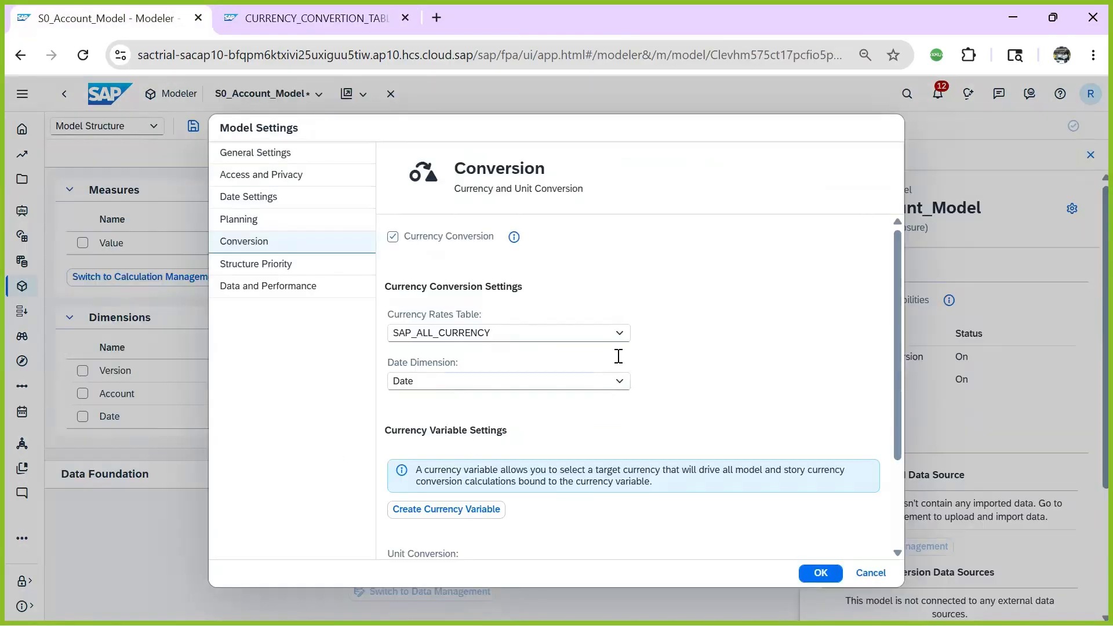
pyautogui.click(616, 334)
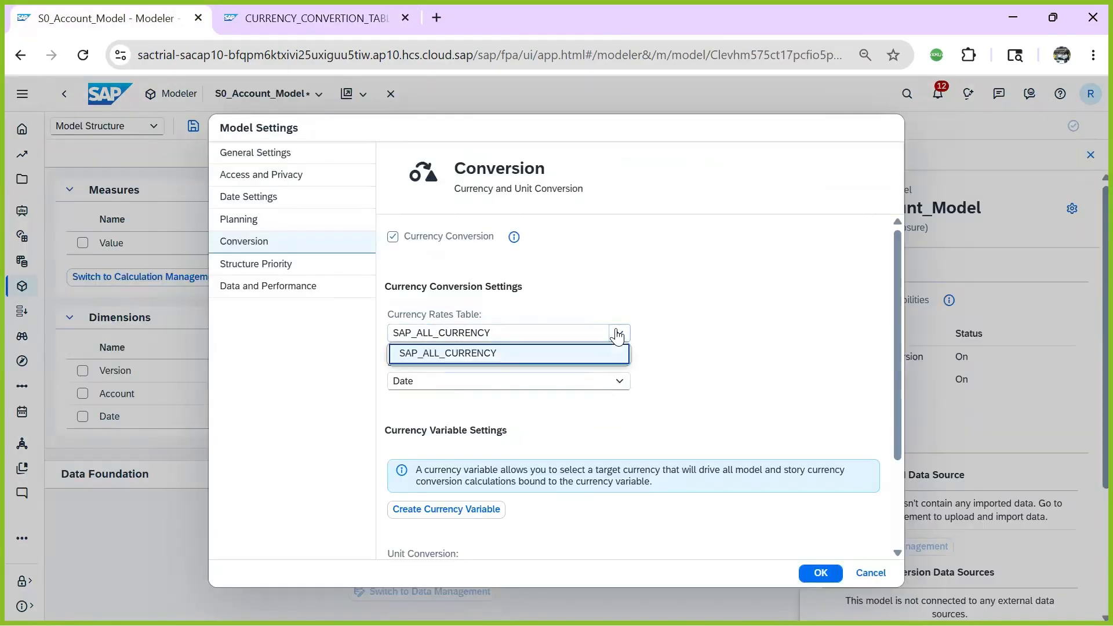
pyautogui.click(611, 301)
pyautogui.click(870, 573)
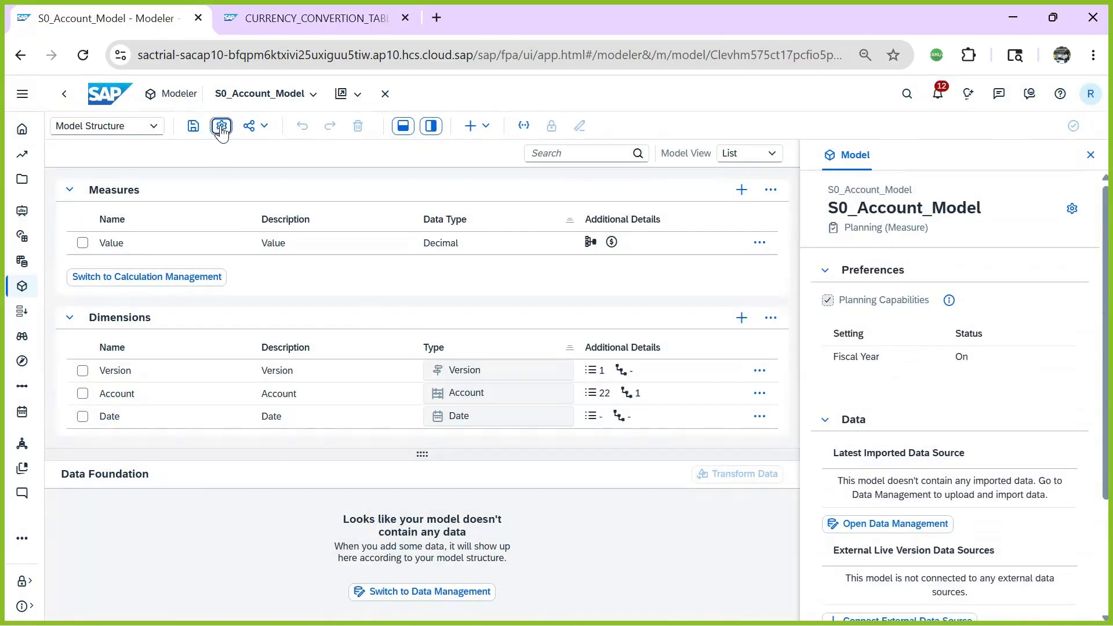
# - Enable currency conversion in the model settings with CURRENCY_CONVERTION_TABLE as the currency rates table and Date as the date dimension
pyautogui.click(221, 126)
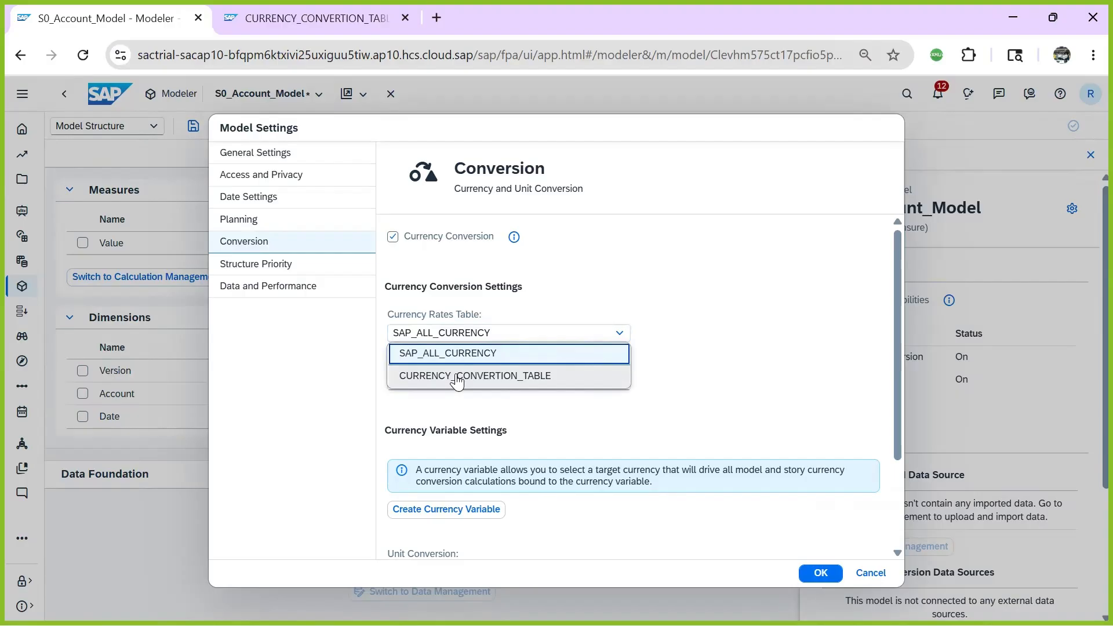
pyautogui.click(457, 378)
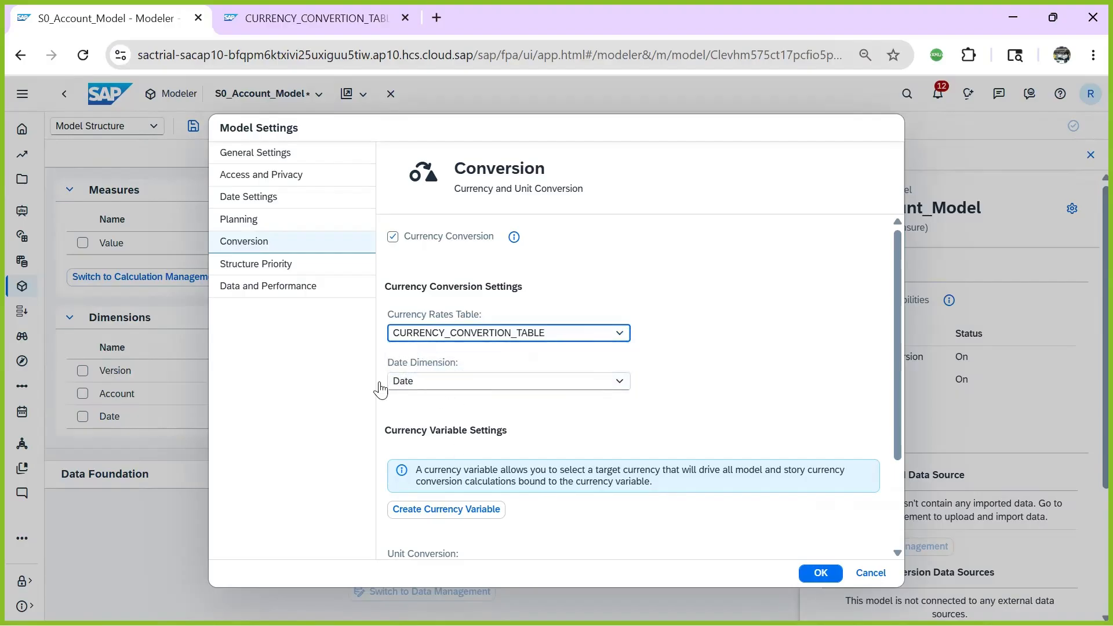
pyautogui.click(440, 380)
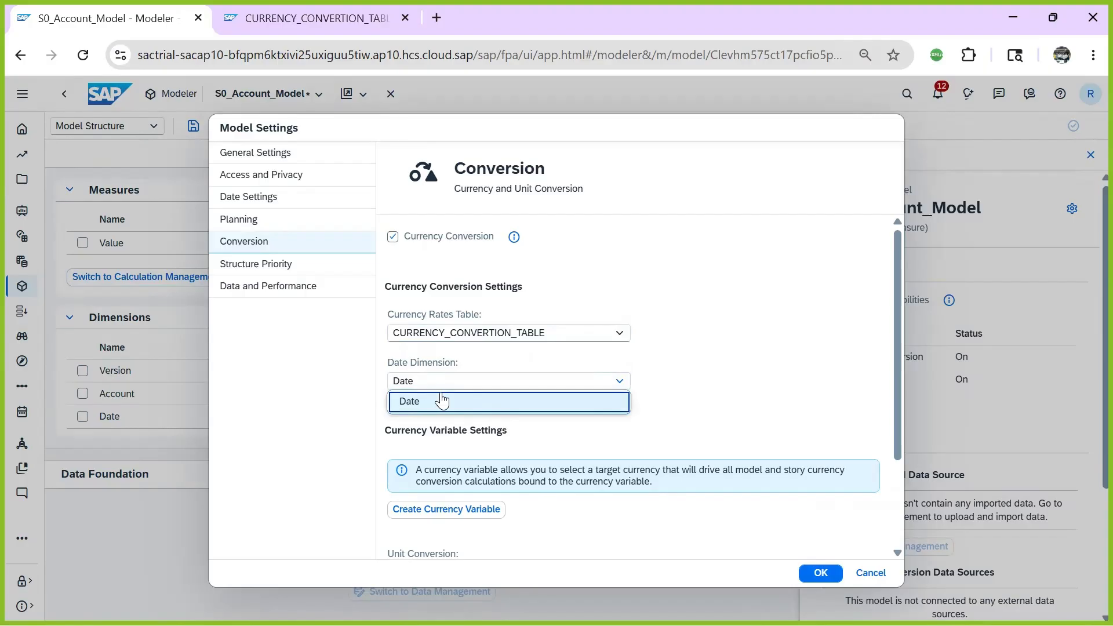
pyautogui.click(603, 394)
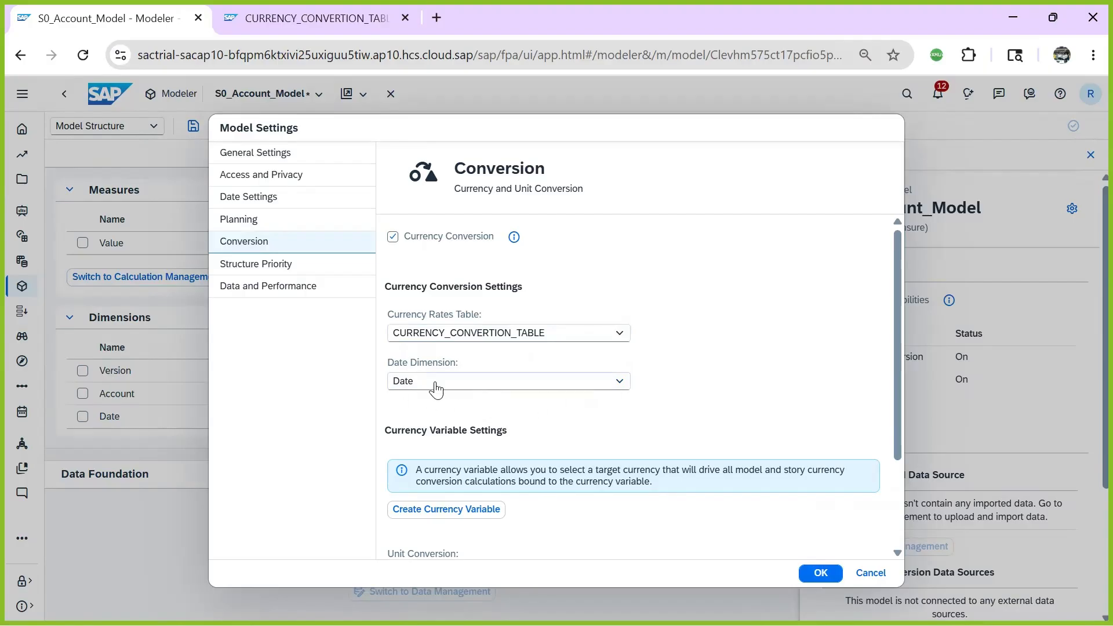
pyautogui.scroll(-2, 406, 400)
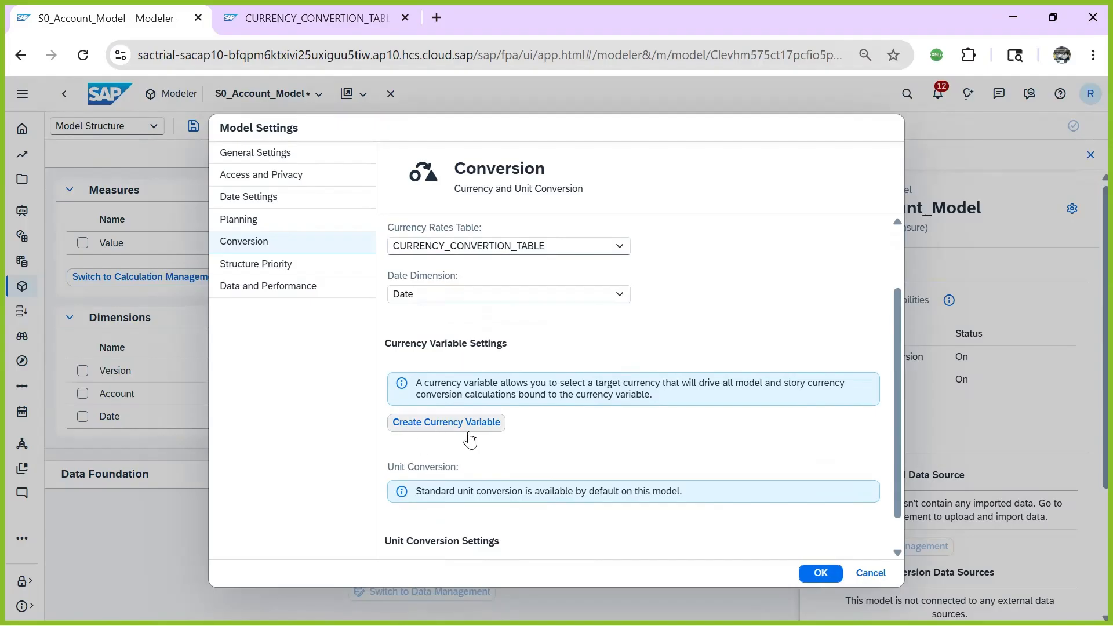
pyautogui.scroll(2, 458, 351)
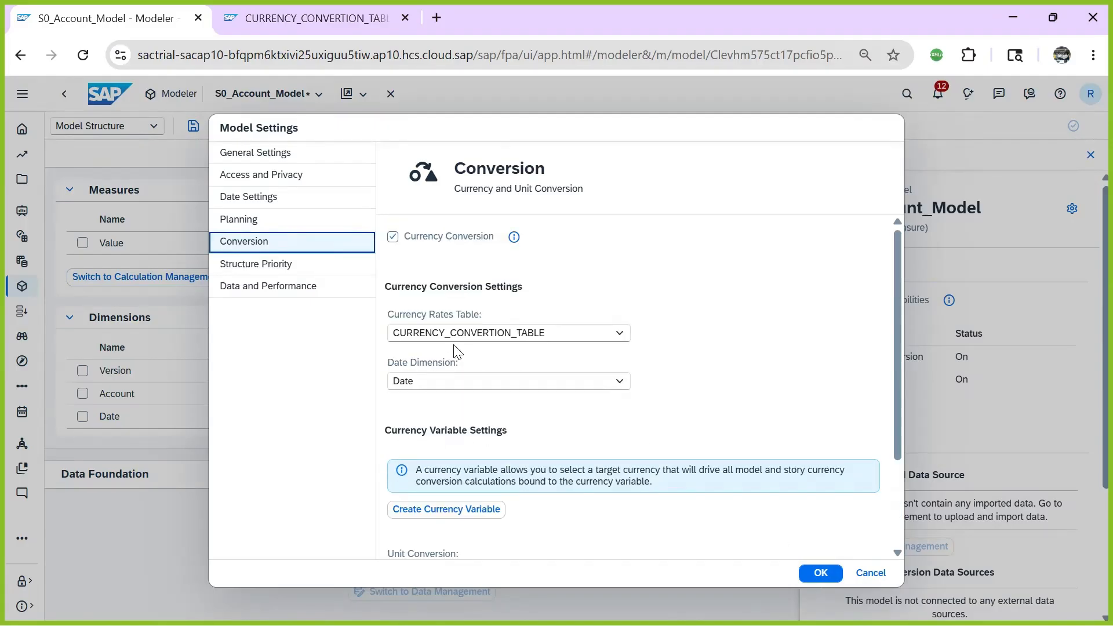
# - Set the structure priority to take properties and calculations from Measures, and apply the model settings
pyautogui.click(269, 268)
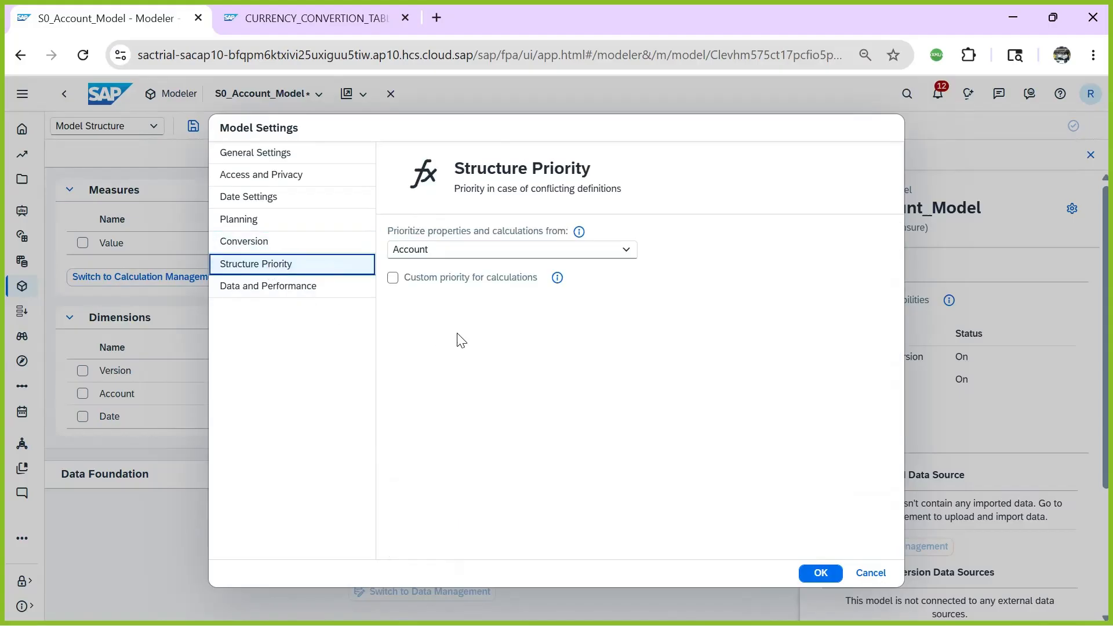
pyautogui.click(502, 255)
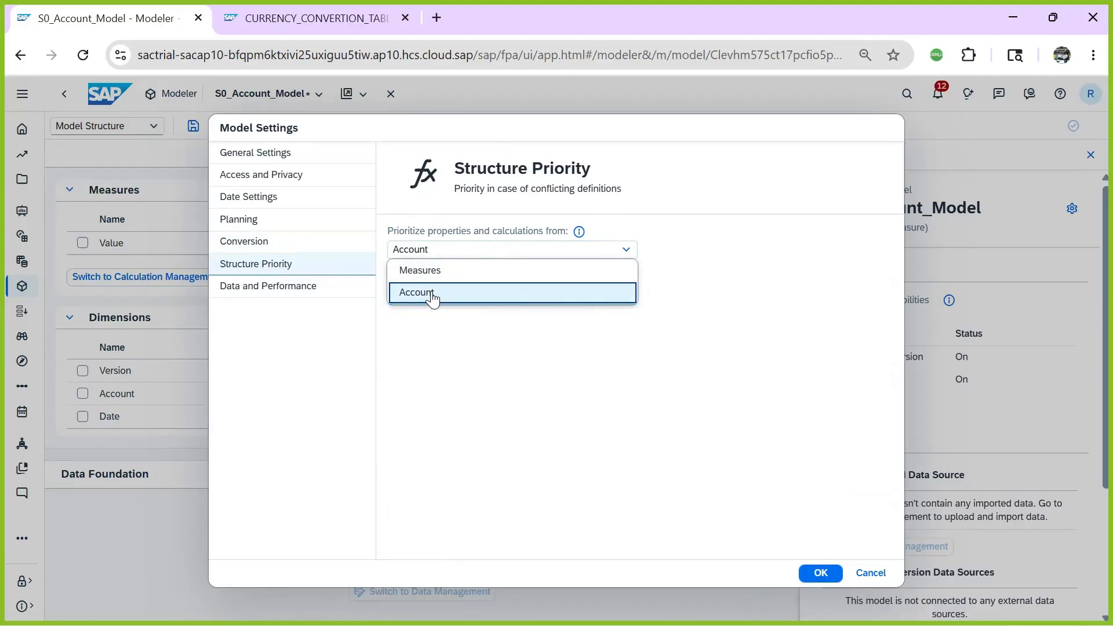
pyautogui.click(420, 270)
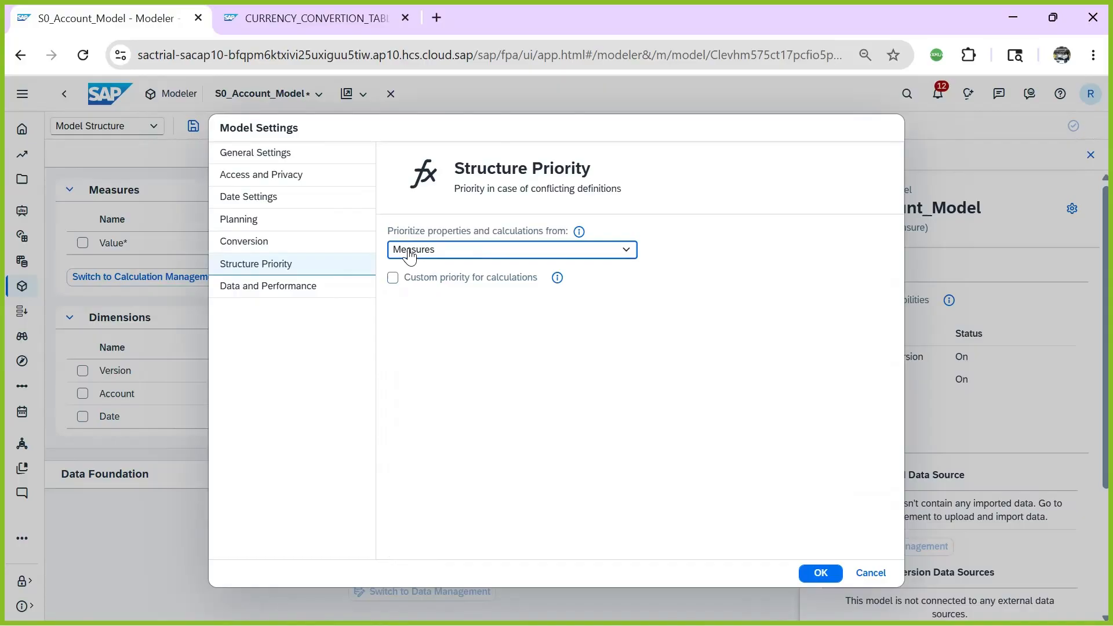
pyautogui.click(820, 574)
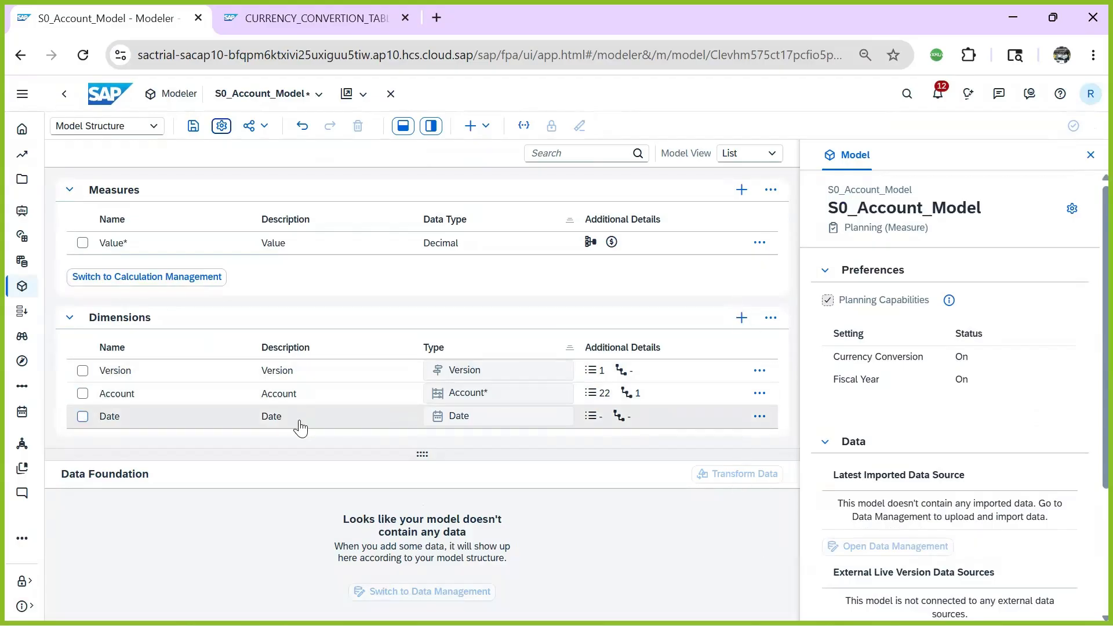
# - Examine the Date dimension's members and time settings and the Version dimension's members, returning to the model structure
pyautogui.click(559, 415)
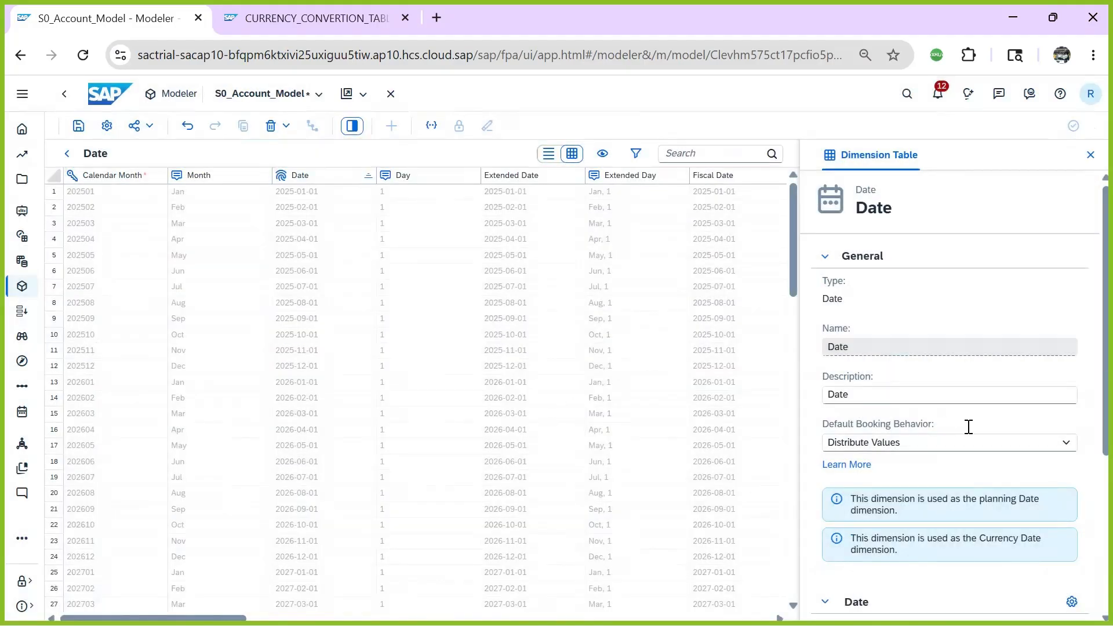
pyautogui.scroll(-5, 979, 426)
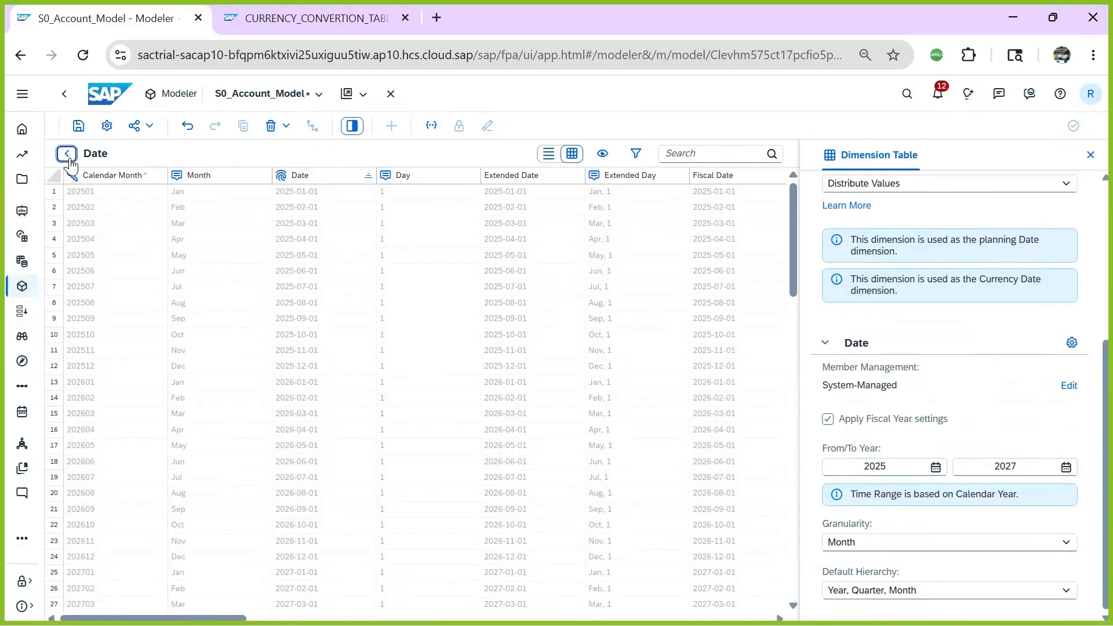
pyautogui.click(67, 153)
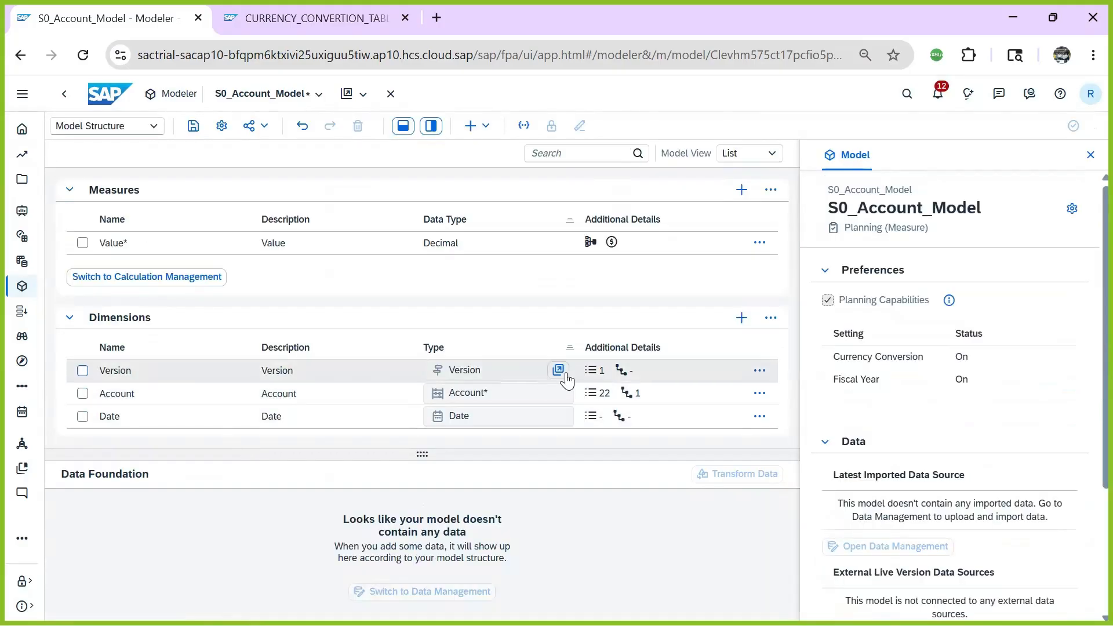
pyautogui.click(559, 371)
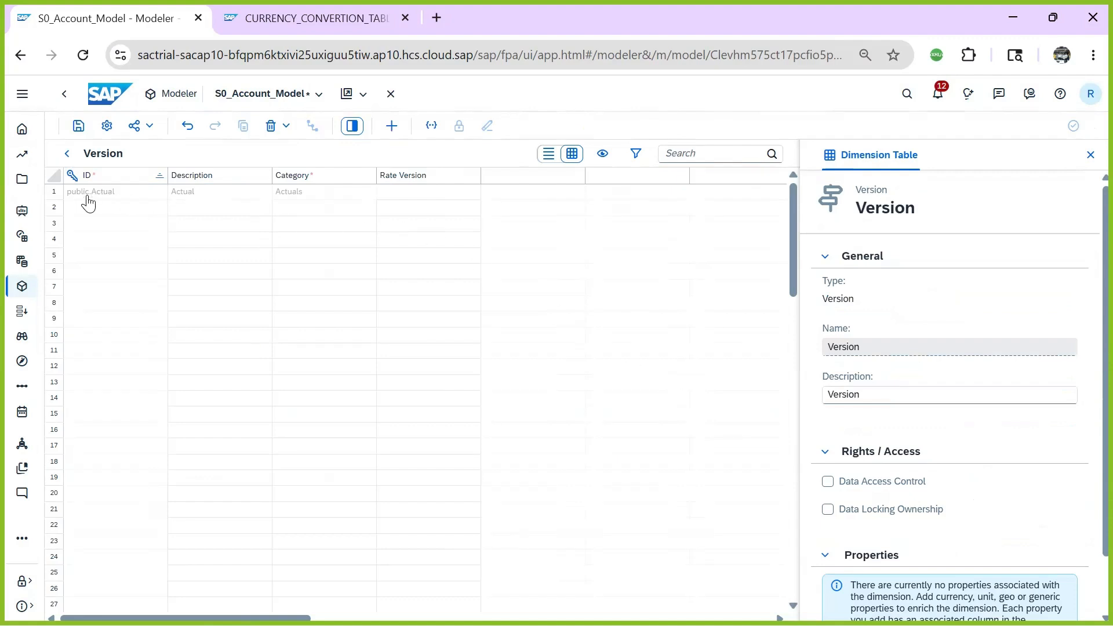
pyautogui.click(67, 154)
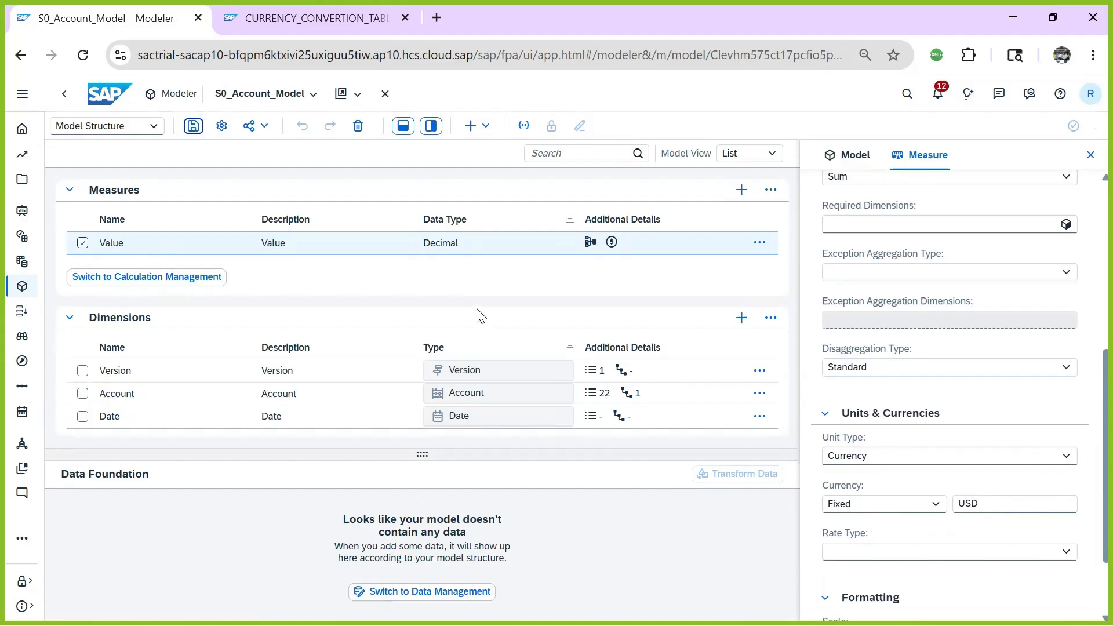
# - Add a dimension named Entity to the model with a new dimension table of type Organization
pyautogui.click(742, 318)
pyautogui.write('Entity')
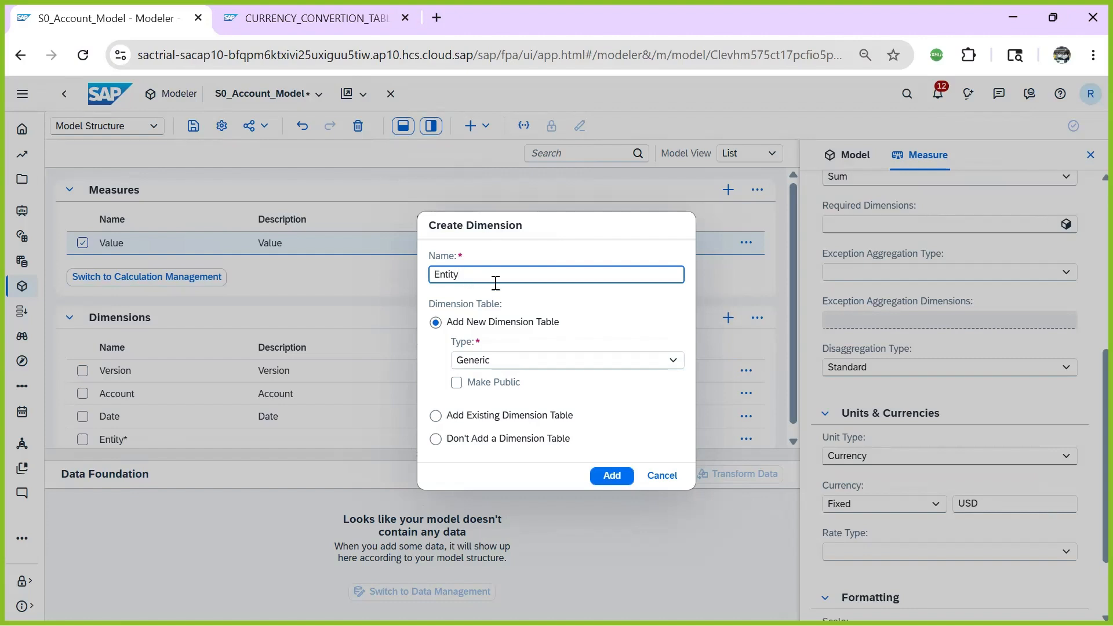
pyautogui.click(551, 364)
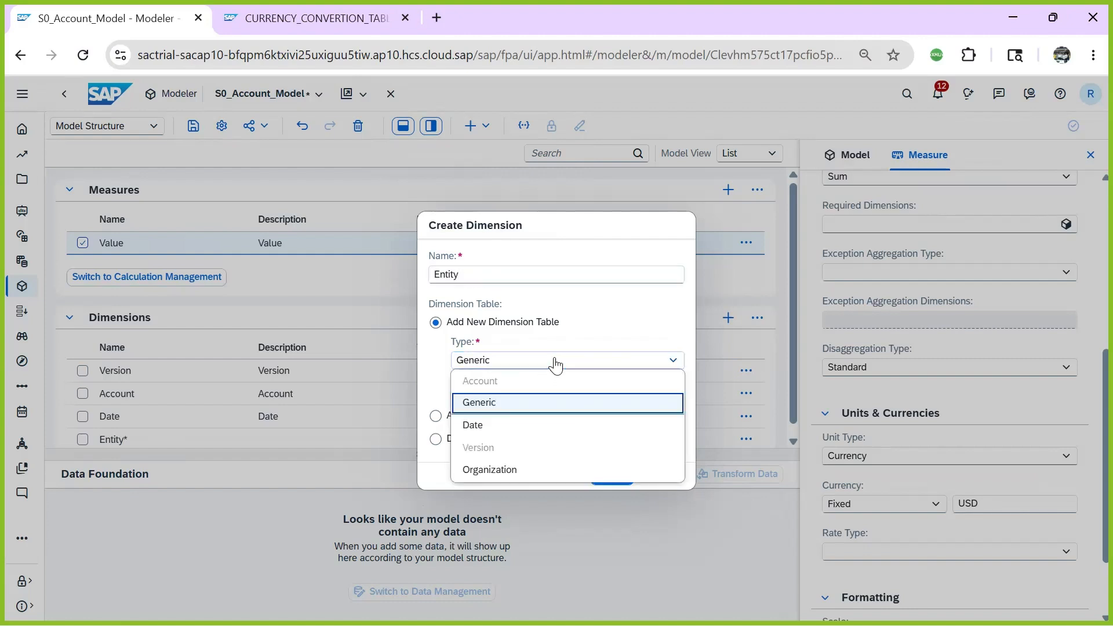
pyautogui.click(510, 469)
pyautogui.click(609, 475)
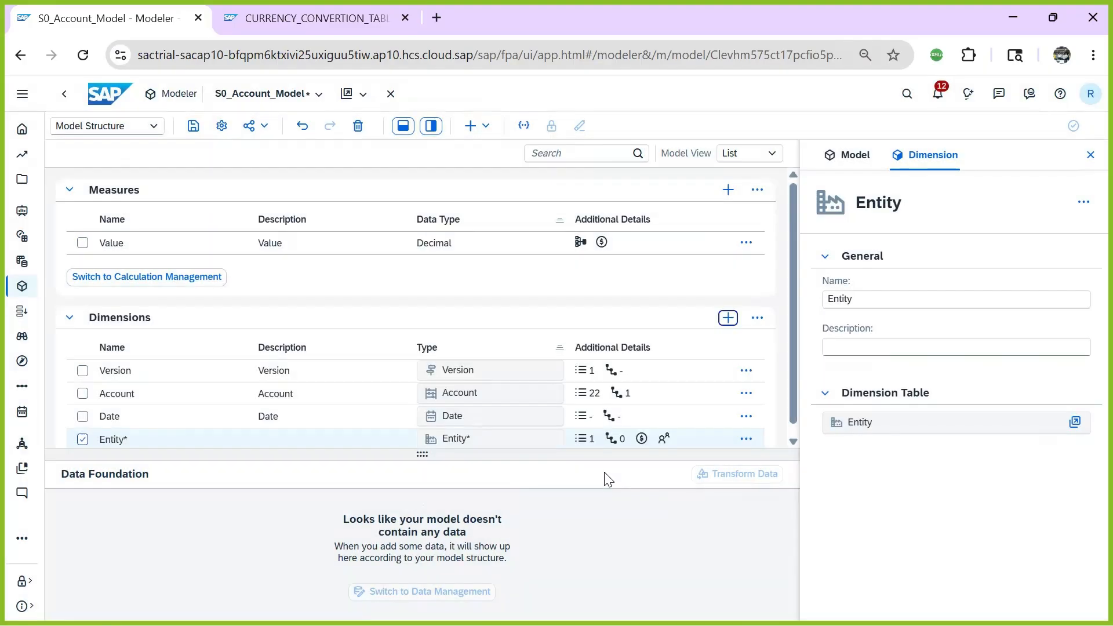
# - In the Entity dimension table, add the member INDIA with currency INR
pyautogui.moveTo(525, 439)
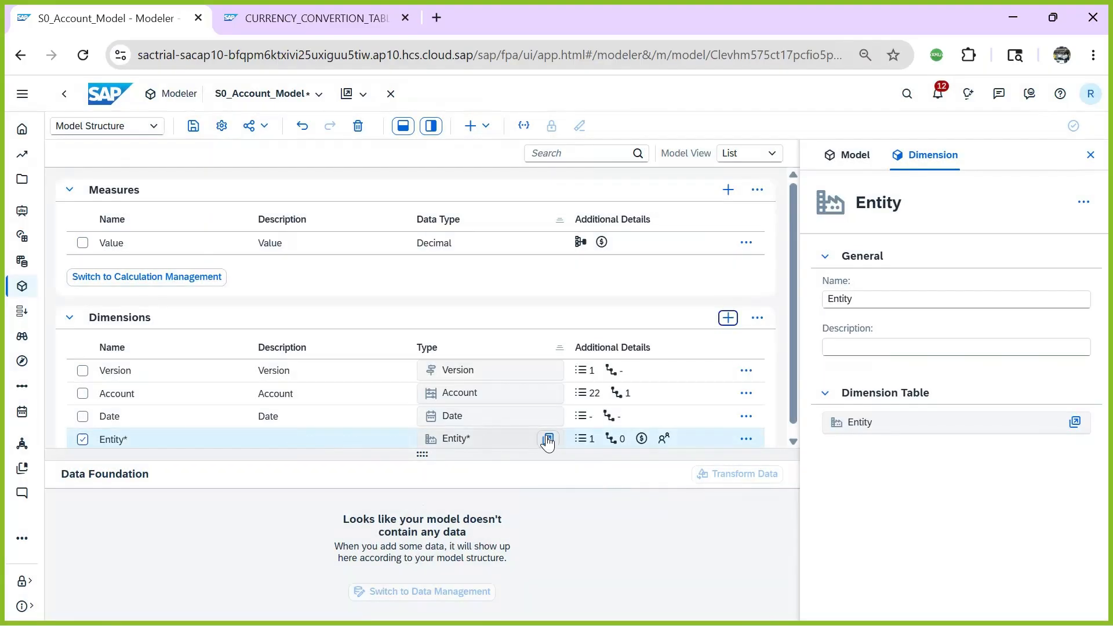
pyautogui.click(548, 438)
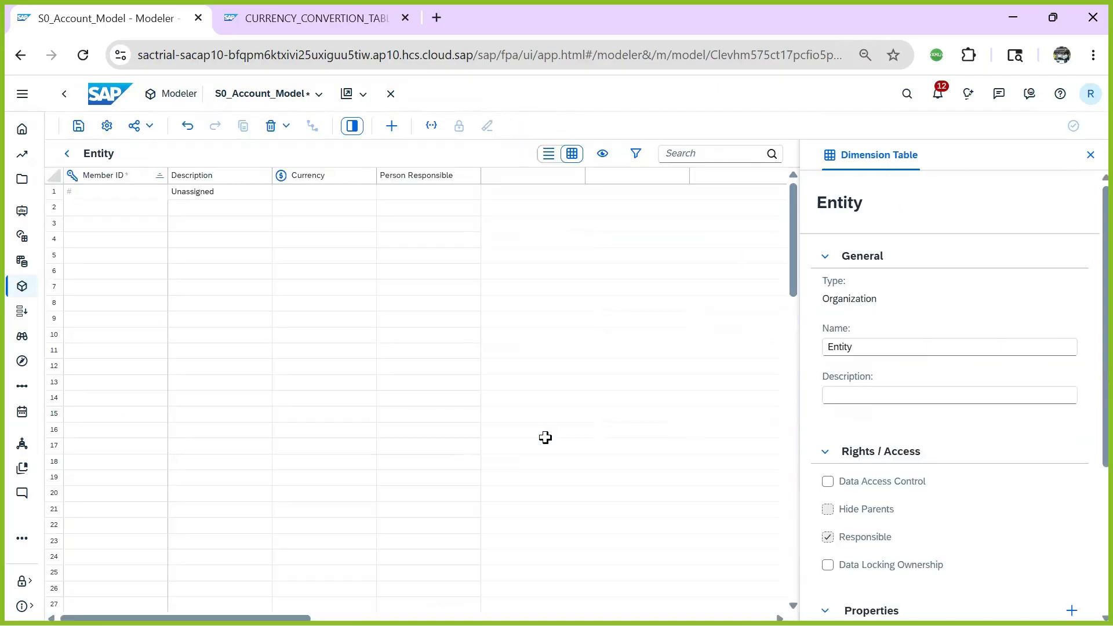
pyautogui.click(136, 213)
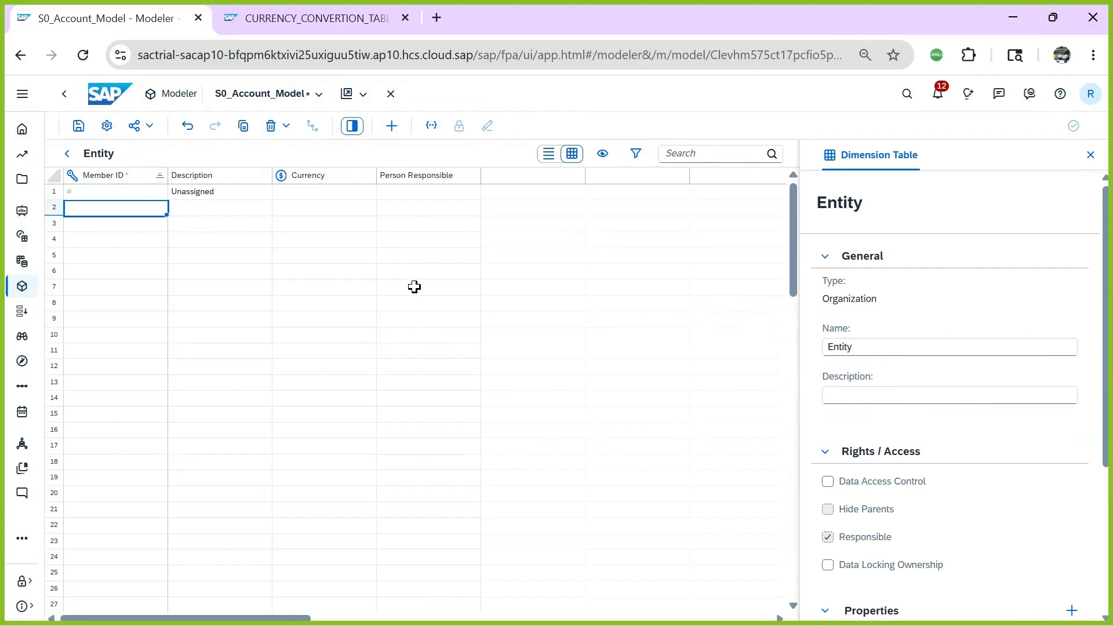
pyautogui.write('in')
pyautogui.press('capslock')
pyautogui.press('BackSpace')
pyautogui.write('INDIA')
pyautogui.press('Tab')
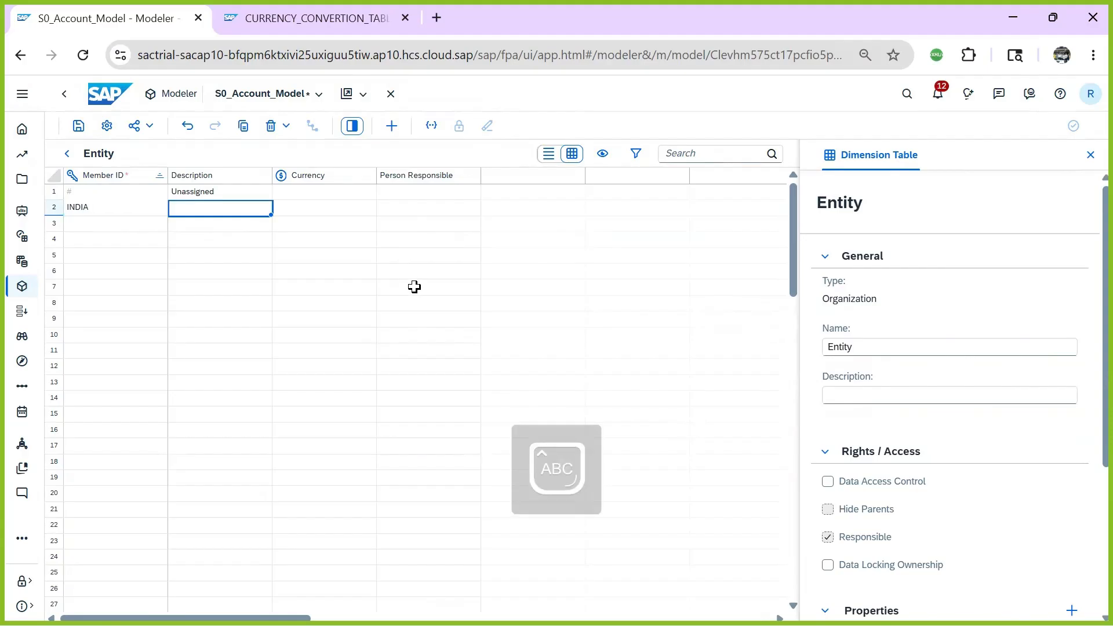
pyautogui.press('Tab')
pyautogui.write('INR')
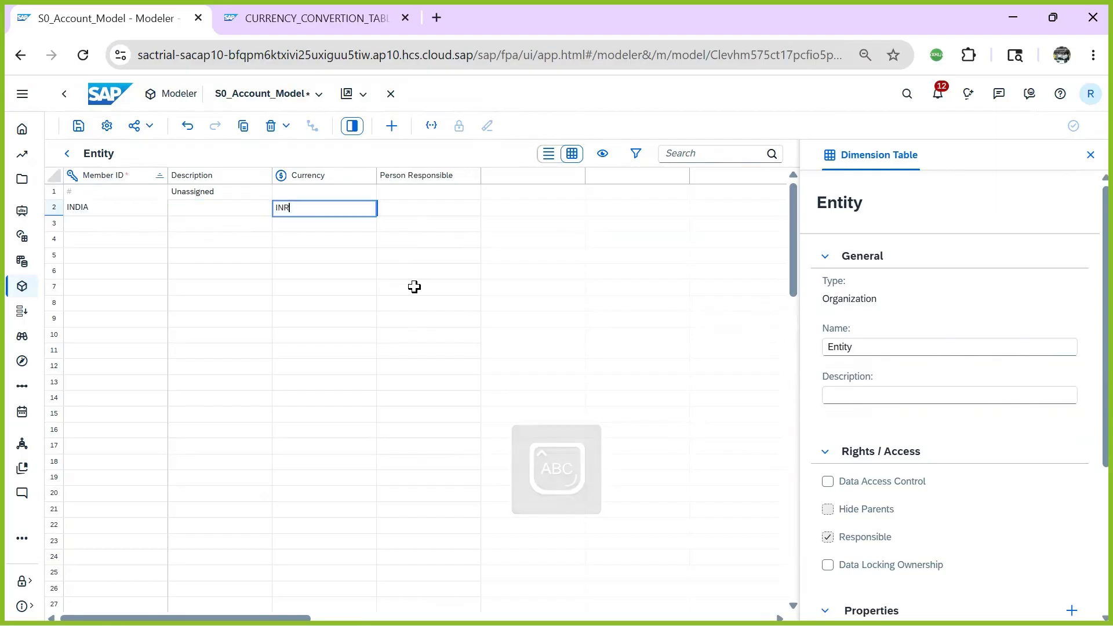
# - Add the member USA with currency USD to the Entity dimension table
pyautogui.click(124, 224)
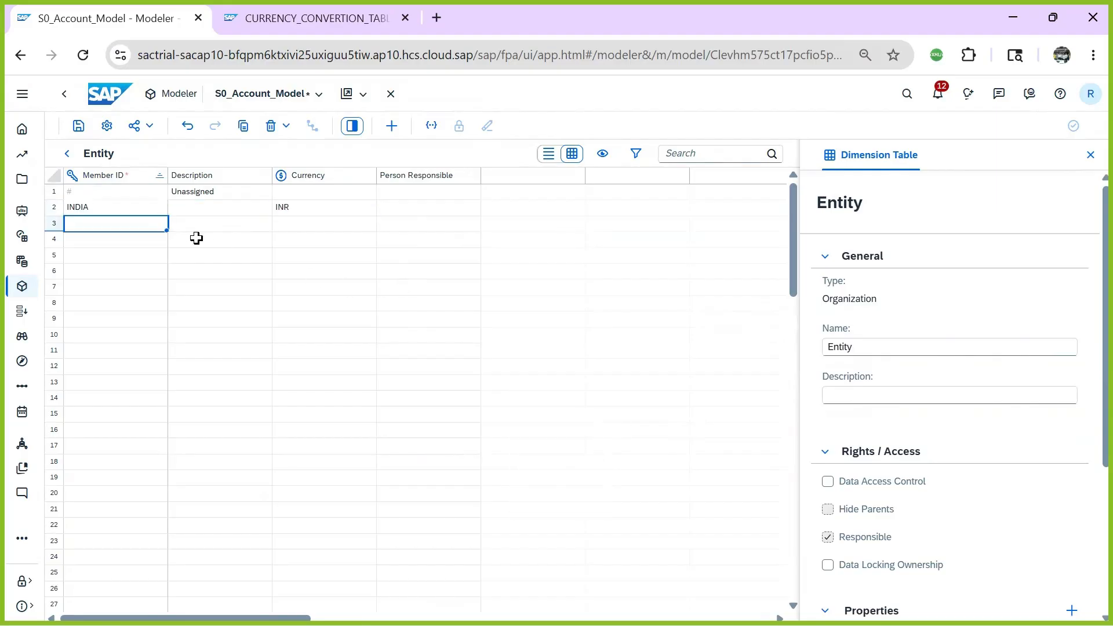
pyautogui.write('USA')
pyautogui.press('Tab')
pyautogui.press('Tab')
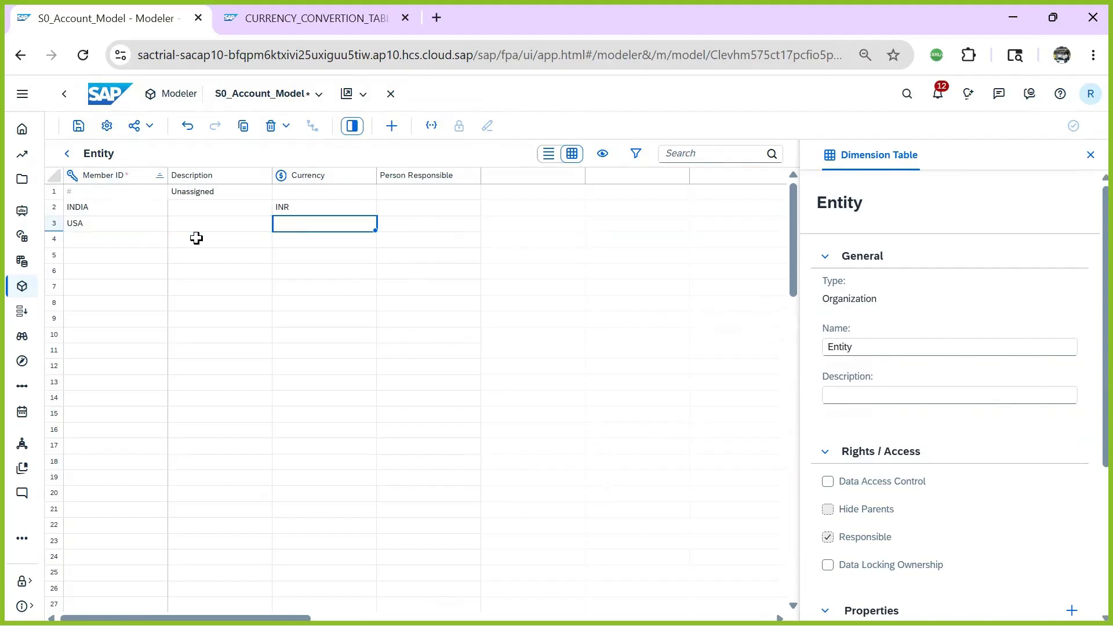
pyautogui.write('USD')
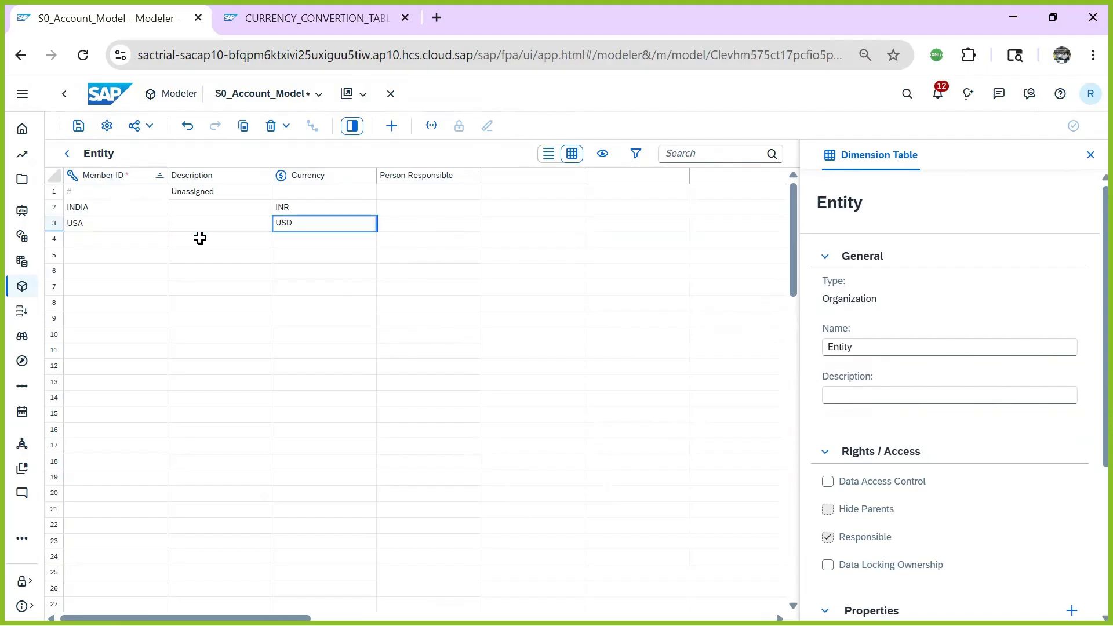
# - Add the member GERMANY with currency EUR to the Entity dimension table
pyautogui.click(201, 239)
pyautogui.press('Left')
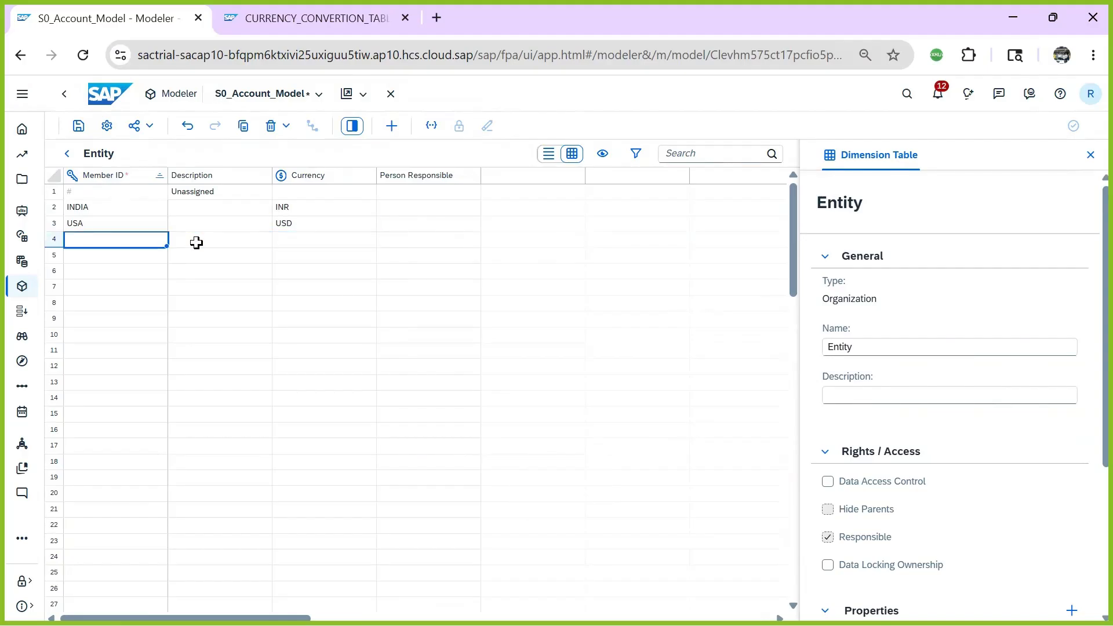
pyautogui.write('GERMANY')
pyautogui.press('Tab')
pyautogui.press('Tab')
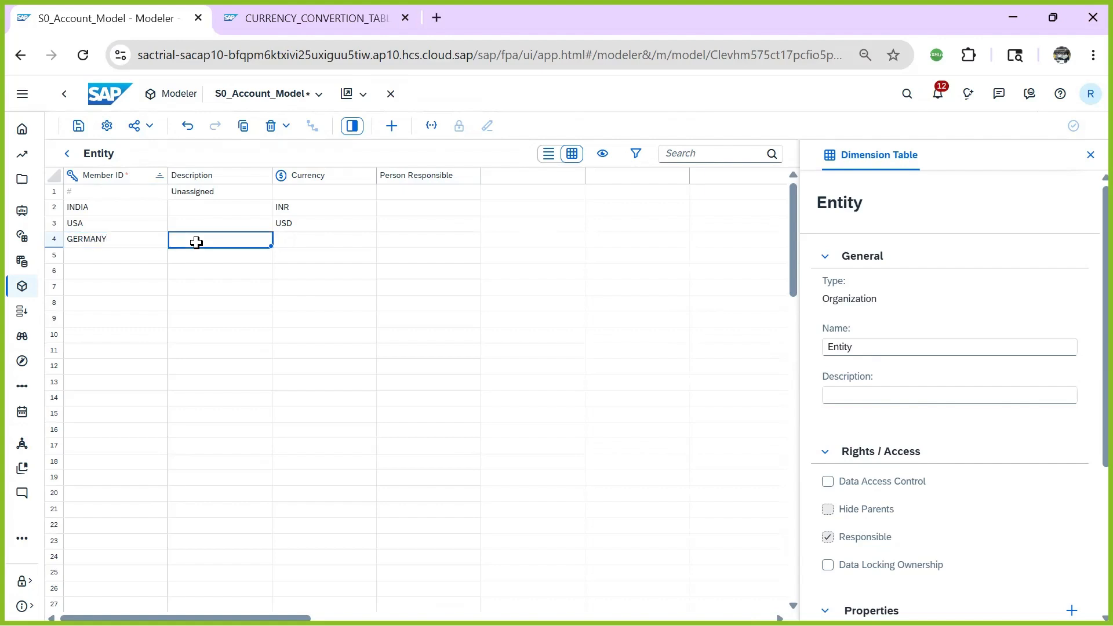
pyautogui.write('UER')
pyautogui.press('BackSpace')
pyautogui.press('BackSpace')
pyautogui.press('BackSpace')
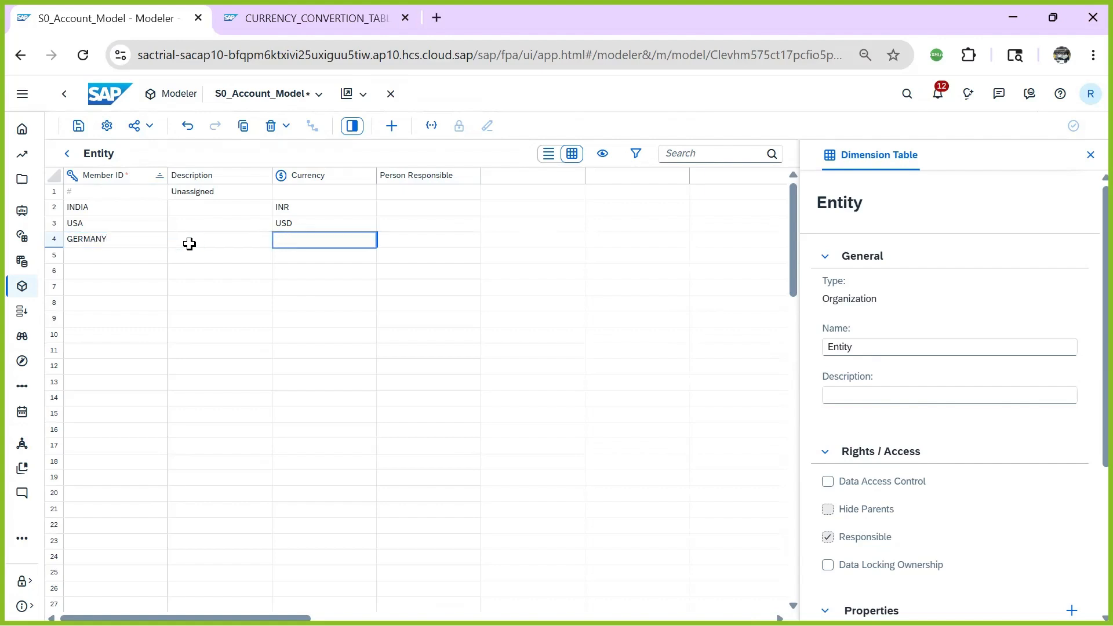
pyautogui.write('EUR')
pyautogui.click(117, 287)
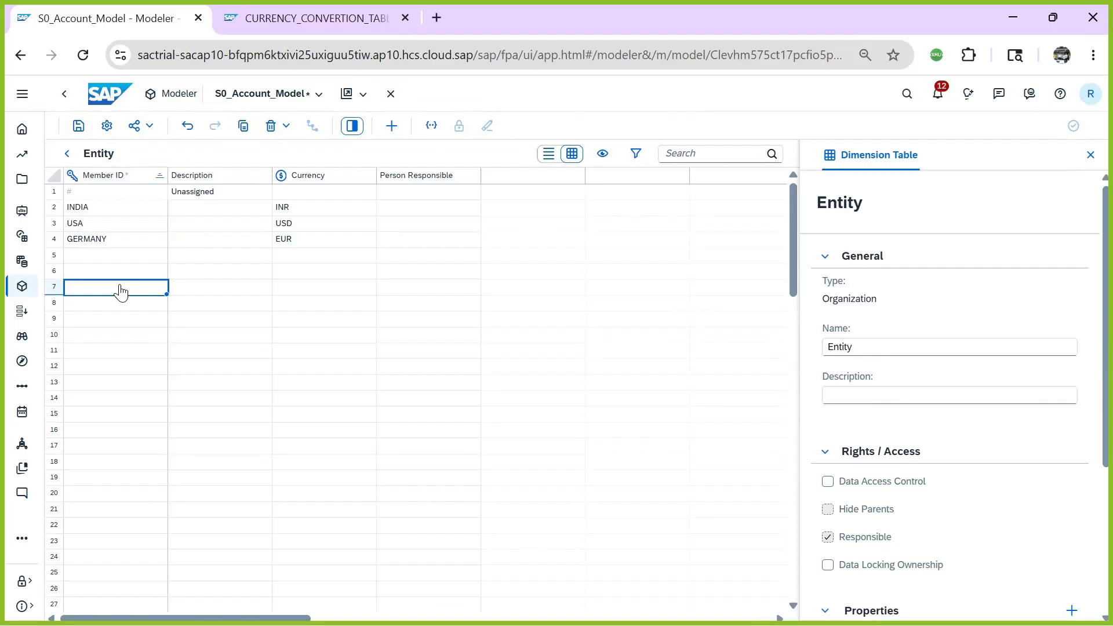
# - Copy the IDs of the three country members into their descriptions, and save the model before returning to its structure
pyautogui.moveTo(87, 207); pyautogui.dragTo(93, 241)
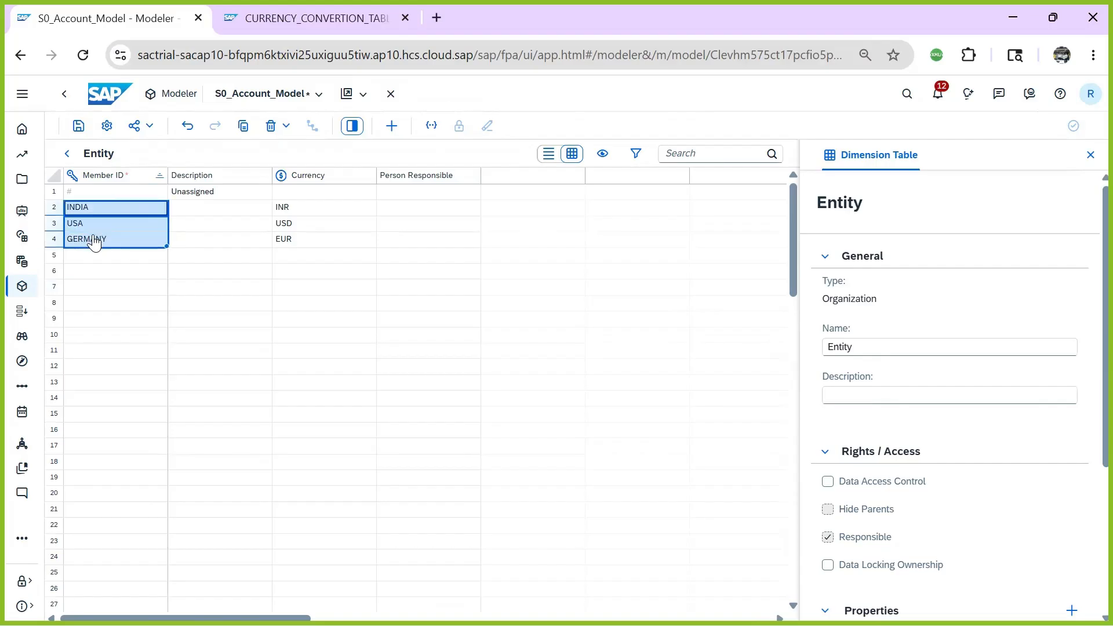
pyautogui.hotkey('ctrl', 'c')
pyautogui.click(199, 207)
pyautogui.hotkey('ctrl', 'v')
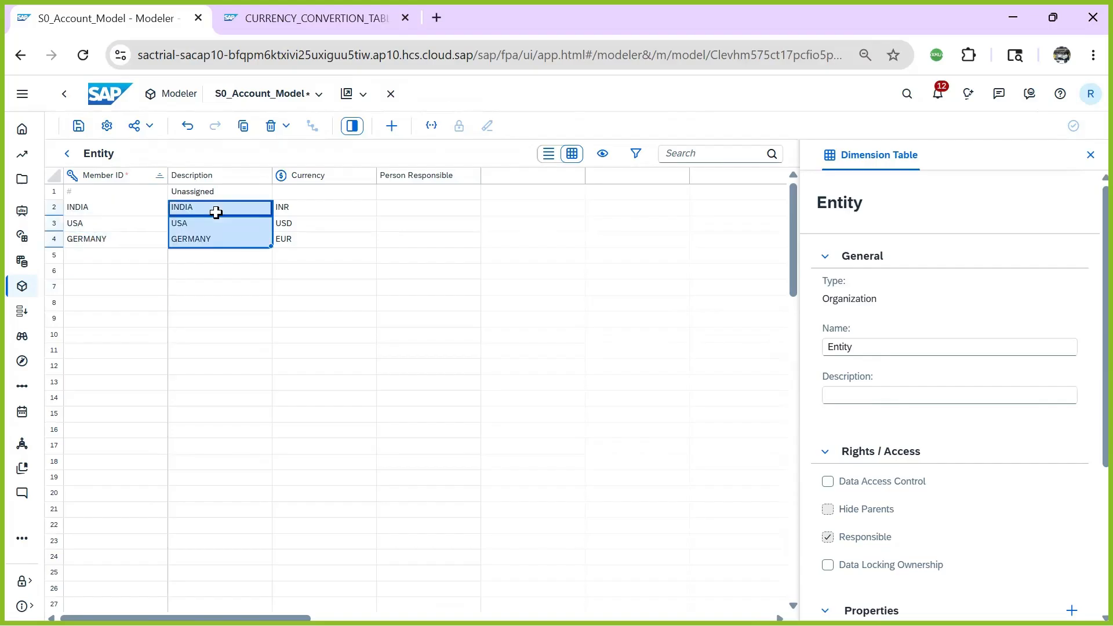
pyautogui.click(331, 230)
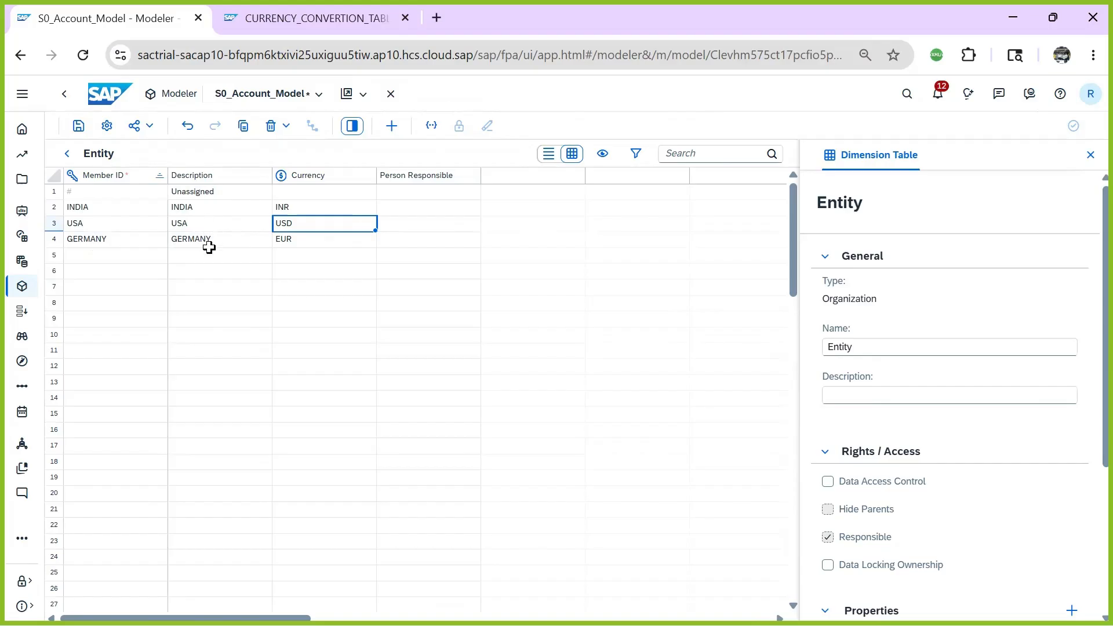
pyautogui.click(78, 126)
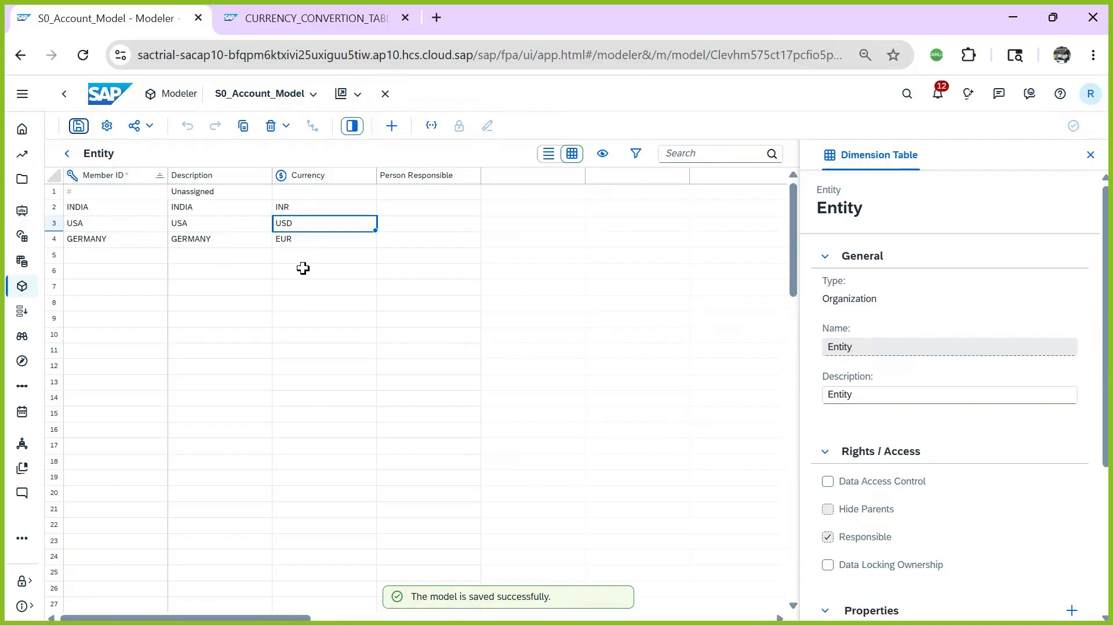
pyautogui.click(66, 153)
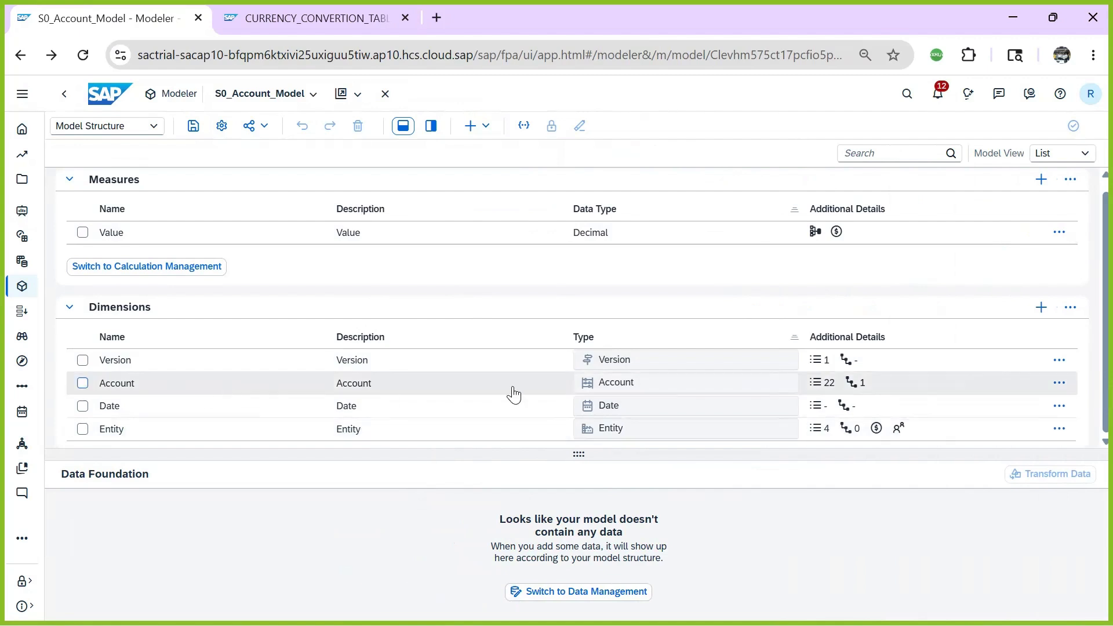
# - Open the Account dimension and review the rate types assigned to accounts 1000 through 7000
pyautogui.click(783, 383)
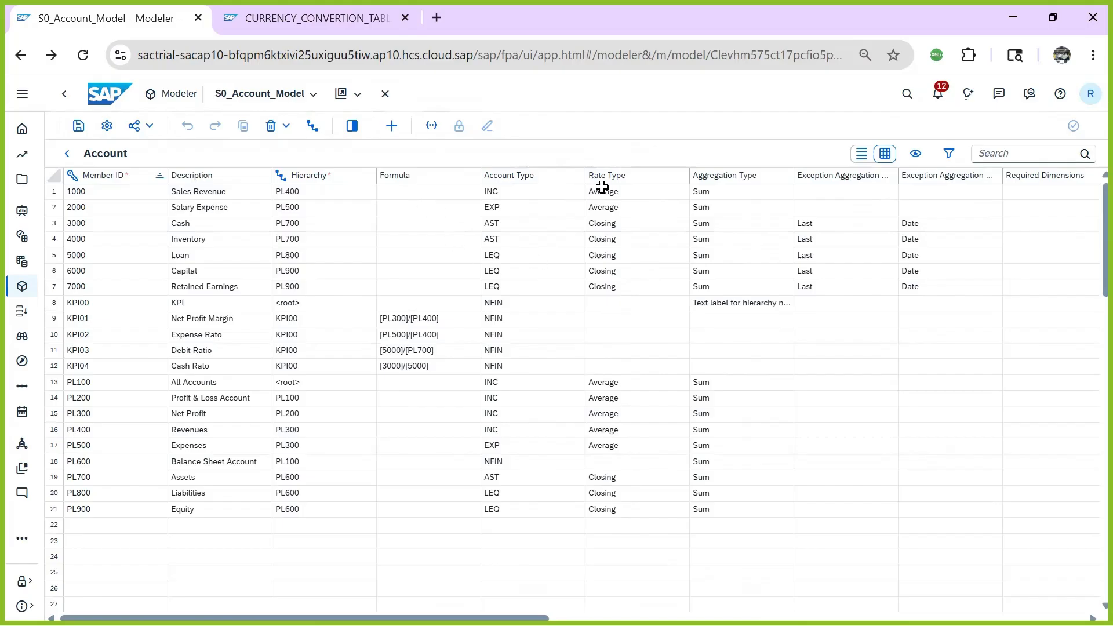
pyautogui.moveTo(603, 189); pyautogui.dragTo(605, 207)
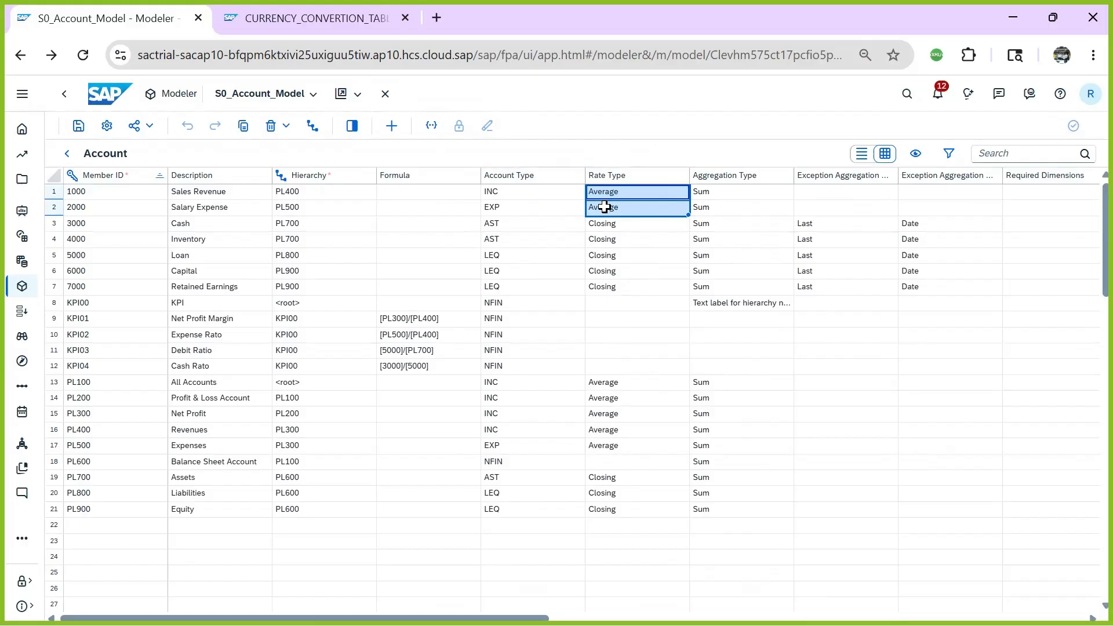
pyautogui.click(212, 222)
pyautogui.moveTo(246, 239); pyautogui.dragTo(234, 282)
pyautogui.moveTo(603, 223); pyautogui.dragTo(608, 288)
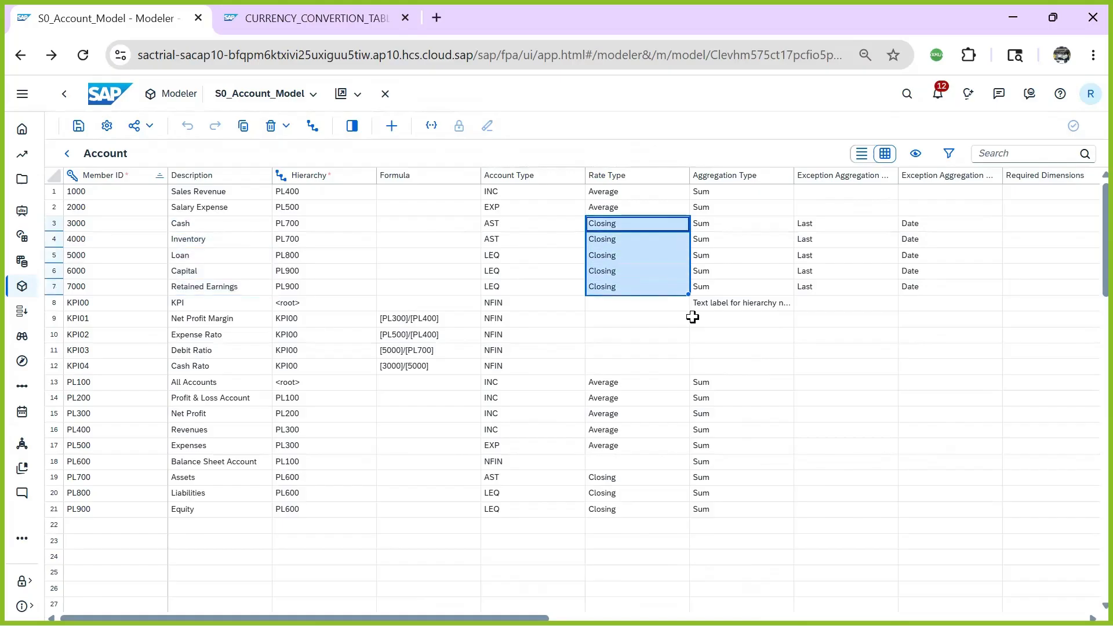
# - Switch to the currency terms slide in PowerPoint and handwrite "P&L Accounts → INC, EXP" below the tables
pyautogui.moveTo(597, 624)
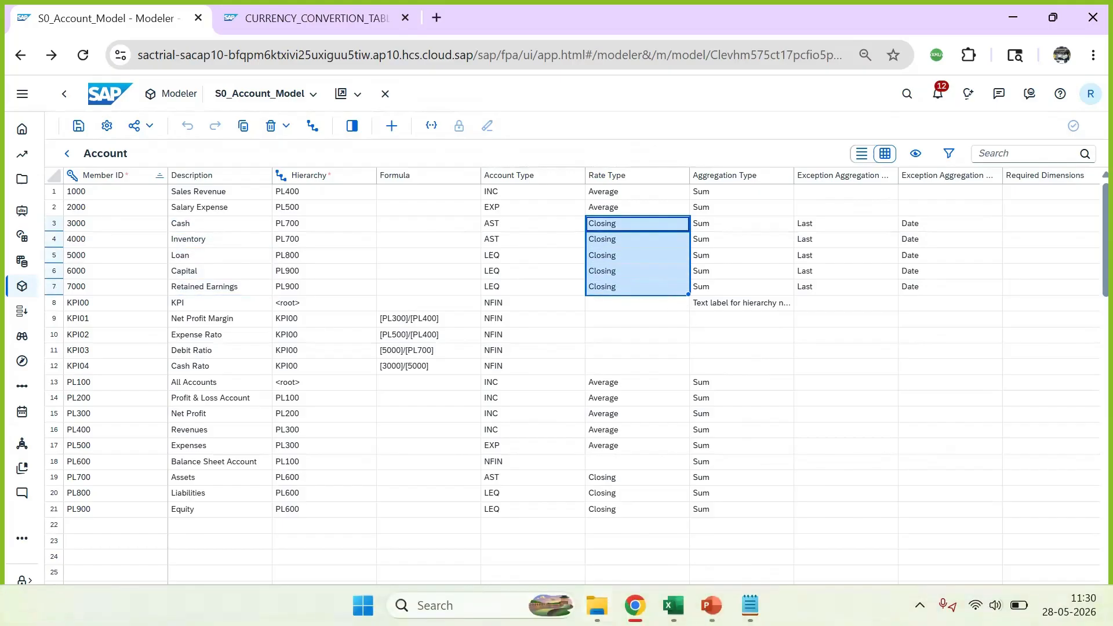
pyautogui.click(712, 606)
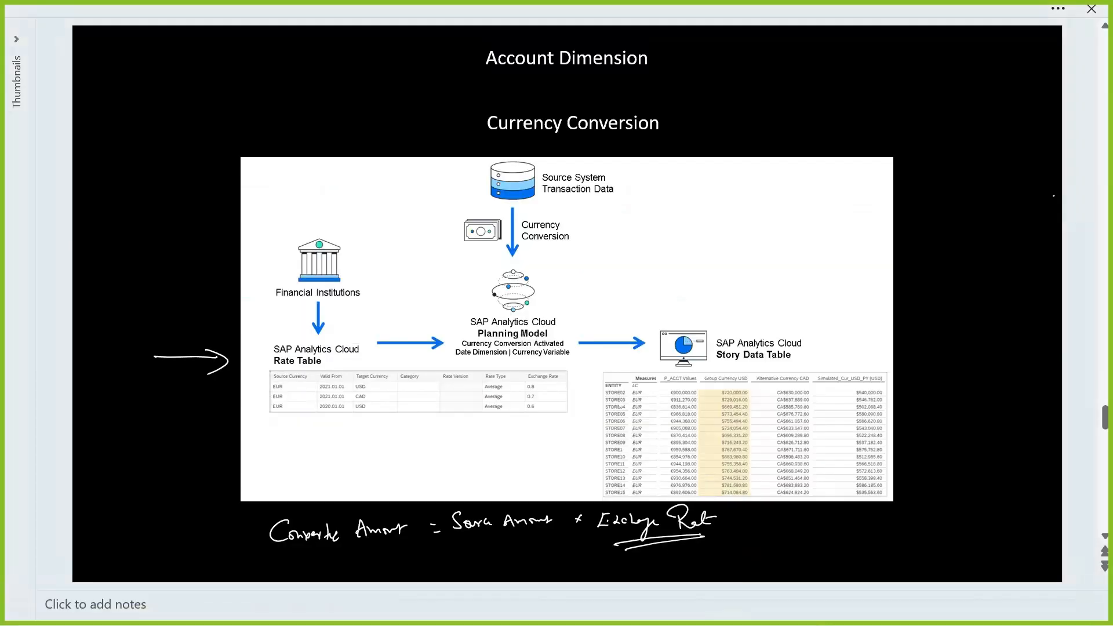
pyautogui.scroll(-1, 619, 402)
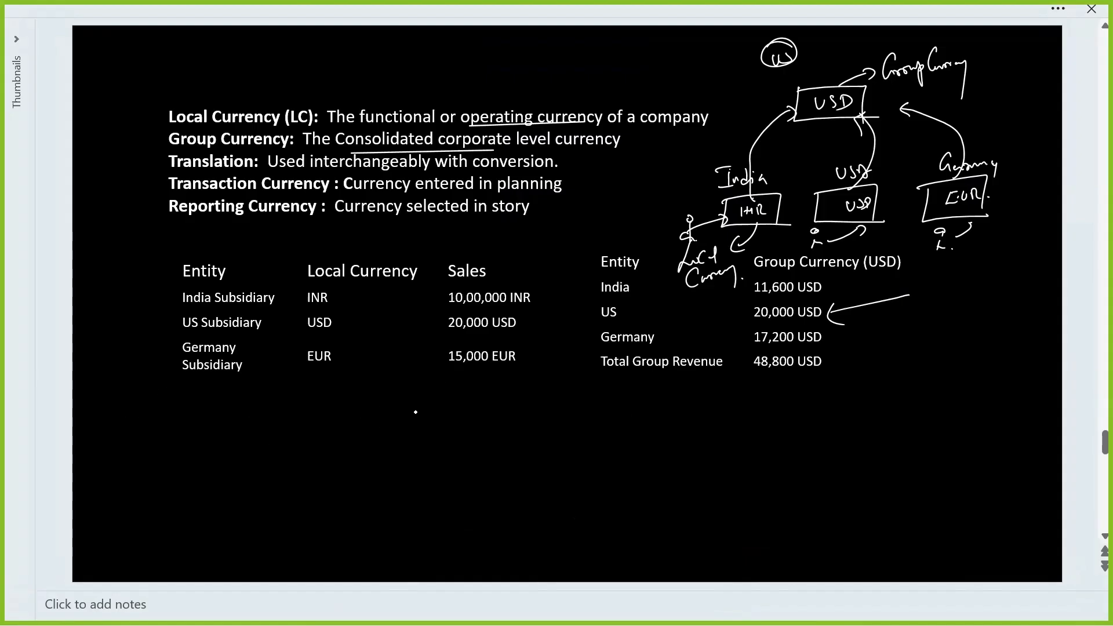
pyautogui.moveTo(398, 416)
pyautogui.mouseDown()
pyautogui.moveTo(400, 445)
pyautogui.moveTo(400, 430)
pyautogui.moveTo(418, 445)
pyautogui.moveTo(482, 433)
pyautogui.mouseUp()
pyautogui.click(434, 439)
pyautogui.click(456, 429)
pyautogui.click(477, 423)
pyautogui.click(494, 427)
pyautogui.moveTo(488, 425); pyautogui.dragTo(571, 425)
pyautogui.moveTo(607, 407); pyautogui.dragTo(607, 418)
pyautogui.moveTo(610, 419)
pyautogui.mouseDown()
pyautogui.moveTo(623, 409)
pyautogui.moveTo(614, 462)
pyautogui.moveTo(625, 446)
pyautogui.mouseUp()
pyautogui.moveTo(627, 444); pyautogui.dragTo(636, 457)
pyautogui.moveTo(636, 444)
pyautogui.mouseDown()
pyautogui.moveTo(627, 457)
pyautogui.moveTo(639, 458)
pyautogui.mouseUp()
pyautogui.moveTo(640, 441); pyautogui.dragTo(642, 451)
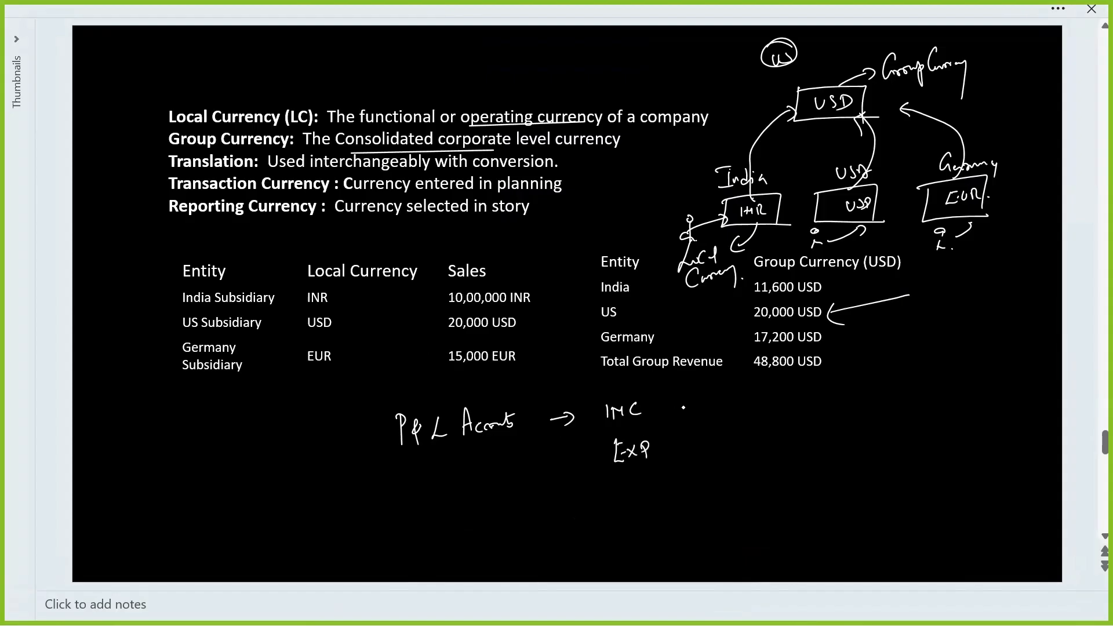
# - Handwrite "Average" beside both INC and EXP, and add an underlined "RATE TYPE" heading above them
pyautogui.moveTo(684, 408)
pyautogui.mouseDown()
pyautogui.moveTo(738, 412)
pyautogui.moveTo(766, 400)
pyautogui.moveTo(777, 436)
pyautogui.moveTo(790, 413)
pyautogui.mouseUp()
pyautogui.moveTo(705, 449)
pyautogui.mouseDown()
pyautogui.moveTo(758, 453)
pyautogui.moveTo(778, 441)
pyautogui.moveTo(786, 467)
pyautogui.moveTo(801, 440)
pyautogui.mouseUp()
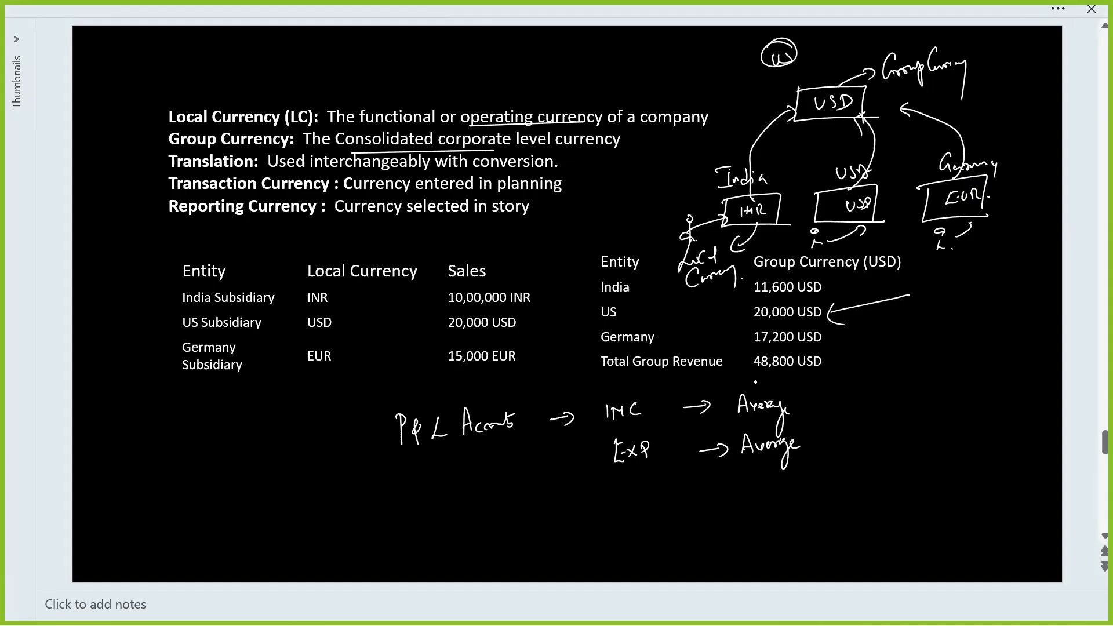
pyautogui.moveTo(743, 371)
pyautogui.mouseDown()
pyautogui.moveTo(744, 392)
pyautogui.moveTo(757, 389)
pyautogui.mouseUp()
pyautogui.click(763, 383)
pyautogui.moveTo(760, 381); pyautogui.dragTo(815, 375)
pyautogui.moveTo(825, 375); pyautogui.dragTo(823, 385)
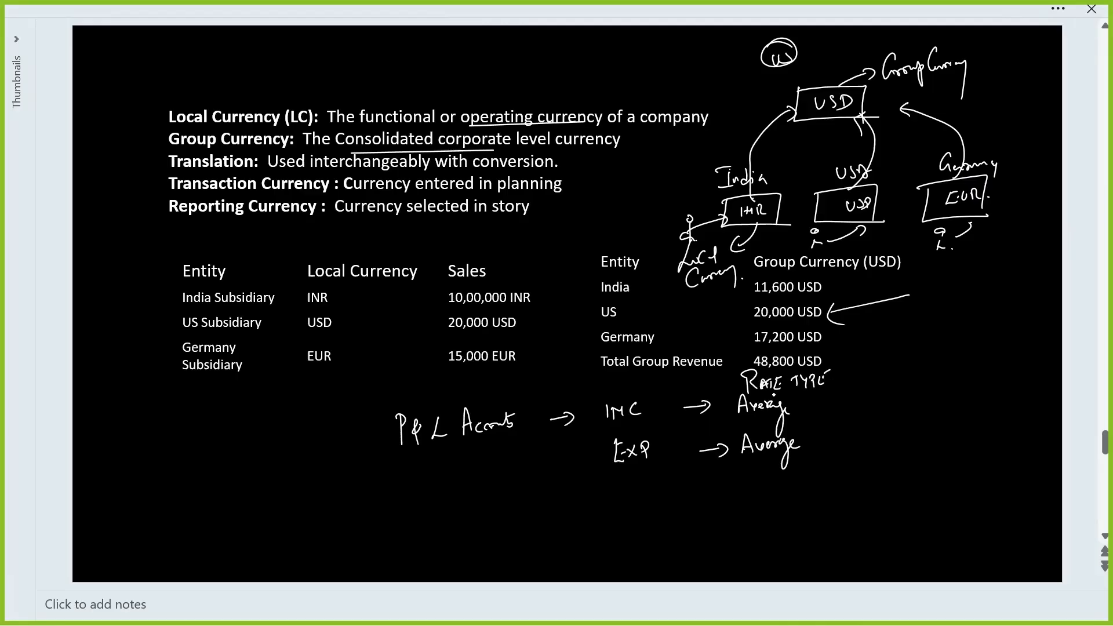
pyautogui.moveTo(745, 392); pyautogui.dragTo(853, 385)
# - Handwrite "BS Accounts → AST, LEQ" beneath the P&L notes, with "Closing" beside each account type
pyautogui.moveTo(422, 530)
pyautogui.mouseDown()
pyautogui.moveTo(422, 546)
pyautogui.moveTo(510, 524)
pyautogui.moveTo(592, 522)
pyautogui.moveTo(636, 502)
pyautogui.moveTo(641, 520)
pyautogui.mouseUp()
pyautogui.moveTo(652, 505)
pyautogui.mouseDown()
pyautogui.moveTo(645, 519)
pyautogui.moveTo(665, 502)
pyautogui.mouseUp()
pyautogui.moveTo(656, 504)
pyautogui.mouseDown()
pyautogui.moveTo(651, 553)
pyautogui.moveTo(683, 546)
pyautogui.mouseUp()
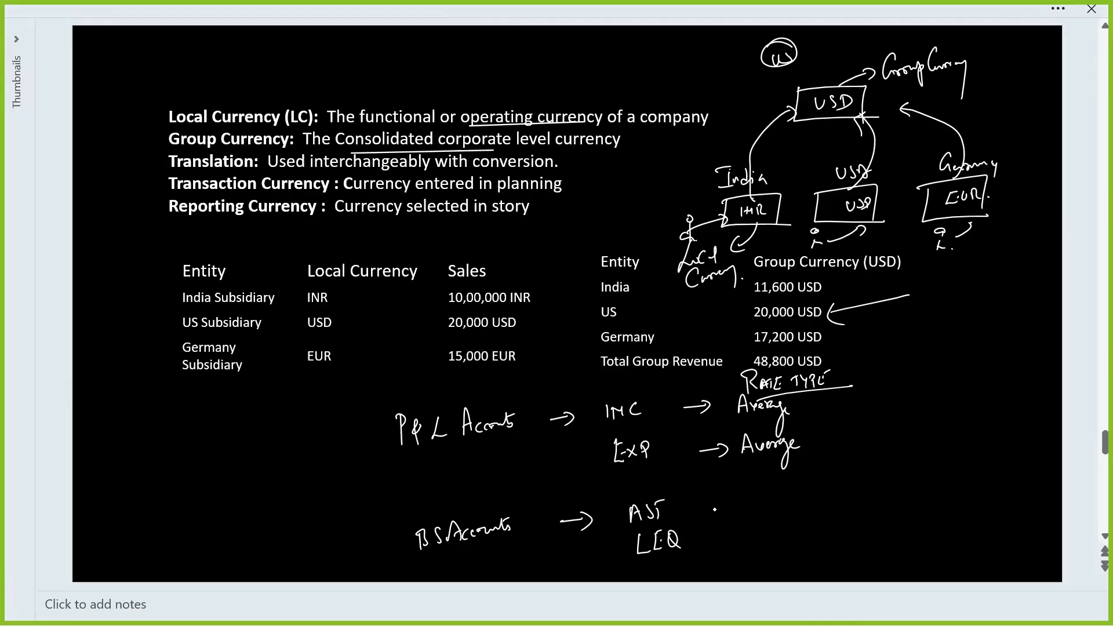
pyautogui.moveTo(719, 500); pyautogui.dragTo(792, 509)
pyautogui.moveTo(717, 539); pyautogui.dragTo(734, 538)
pyautogui.moveTo(732, 532)
pyautogui.mouseDown()
pyautogui.moveTo(736, 544)
pyautogui.moveTo(765, 542)
pyautogui.mouseUp()
pyautogui.moveTo(781, 519)
pyautogui.mouseDown()
pyautogui.moveTo(783, 539)
pyautogui.moveTo(802, 538)
pyautogui.moveTo(811, 553)
pyautogui.mouseUp()
pyautogui.click(823, 538)
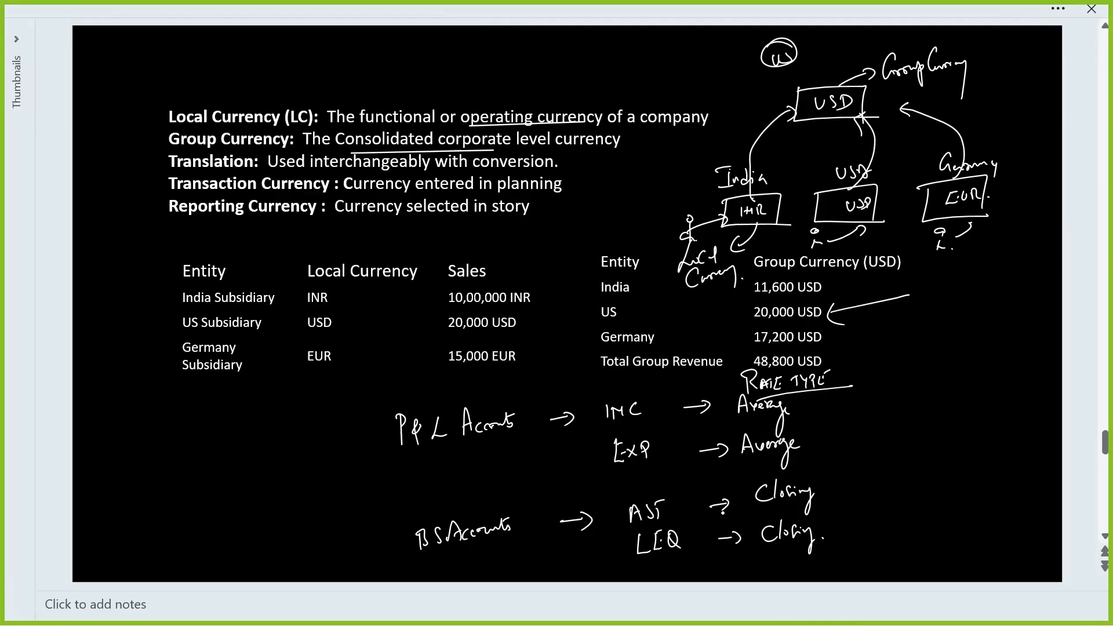
# - Underline the handwritten BS Accounts and P&L Accounts labels and bracket the rate types of each group
pyautogui.moveTo(433, 557); pyautogui.dragTo(516, 539)
pyautogui.moveTo(825, 477); pyautogui.dragTo(828, 541)
pyautogui.moveTo(477, 443); pyautogui.dragTo(515, 438)
pyautogui.moveTo(806, 399)
pyautogui.mouseDown()
pyautogui.moveTo(818, 412)
pyautogui.moveTo(813, 451)
pyautogui.mouseUp()
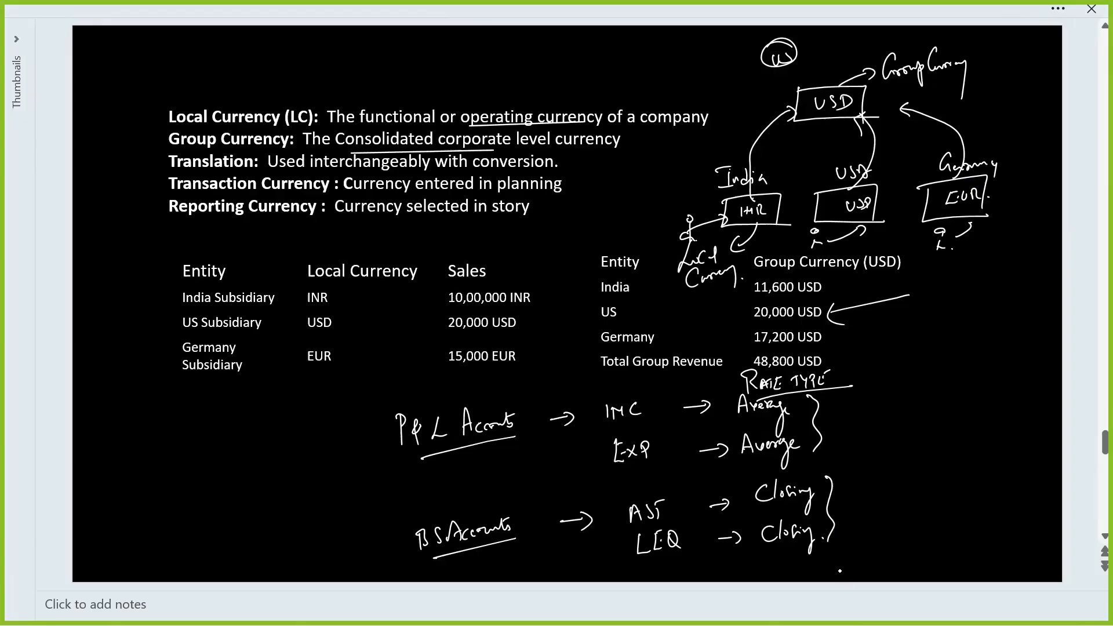
# - Switch back to SAP Analytics Cloud, check the rate type cells of the KPI members, and return to the model structure
pyautogui.hotkey('alt', 'Tab')
pyautogui.click(597, 302)
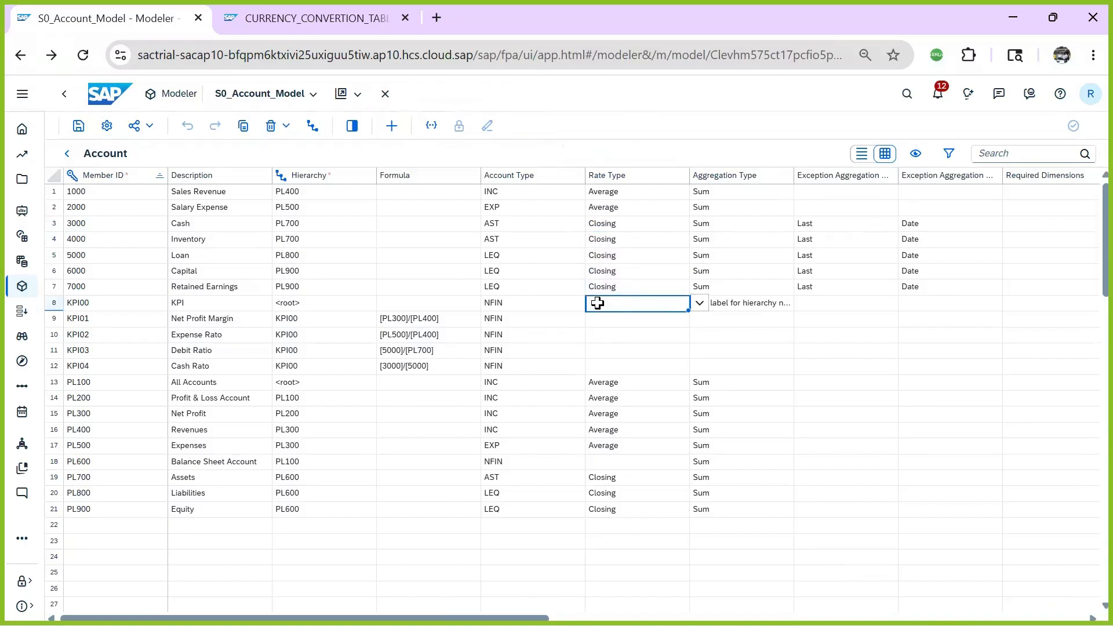
pyautogui.click(880, 367)
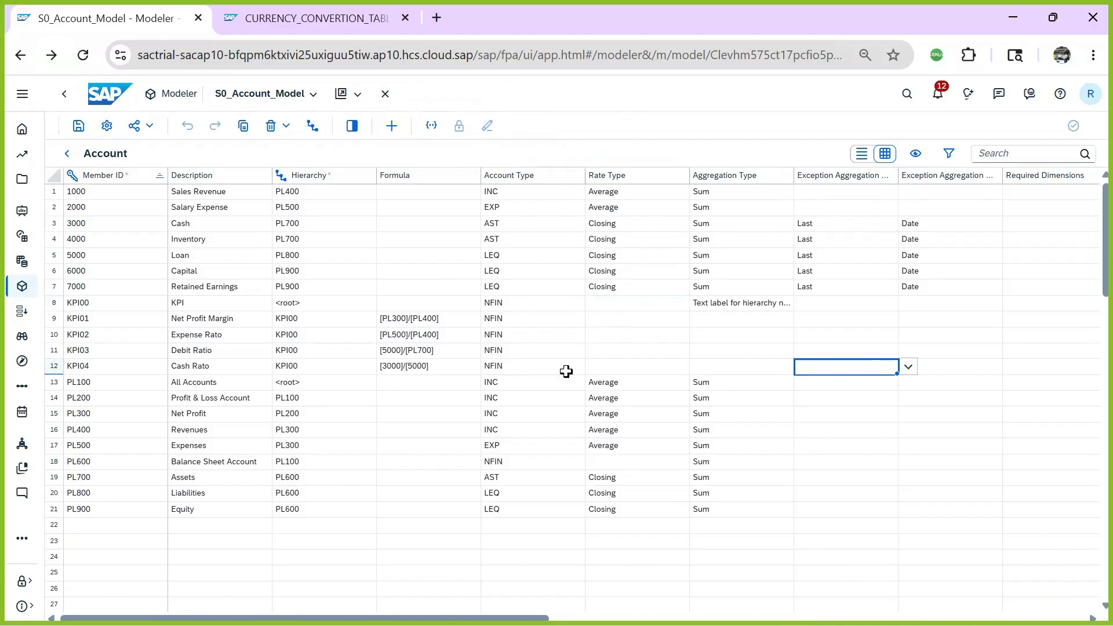
pyautogui.click(67, 153)
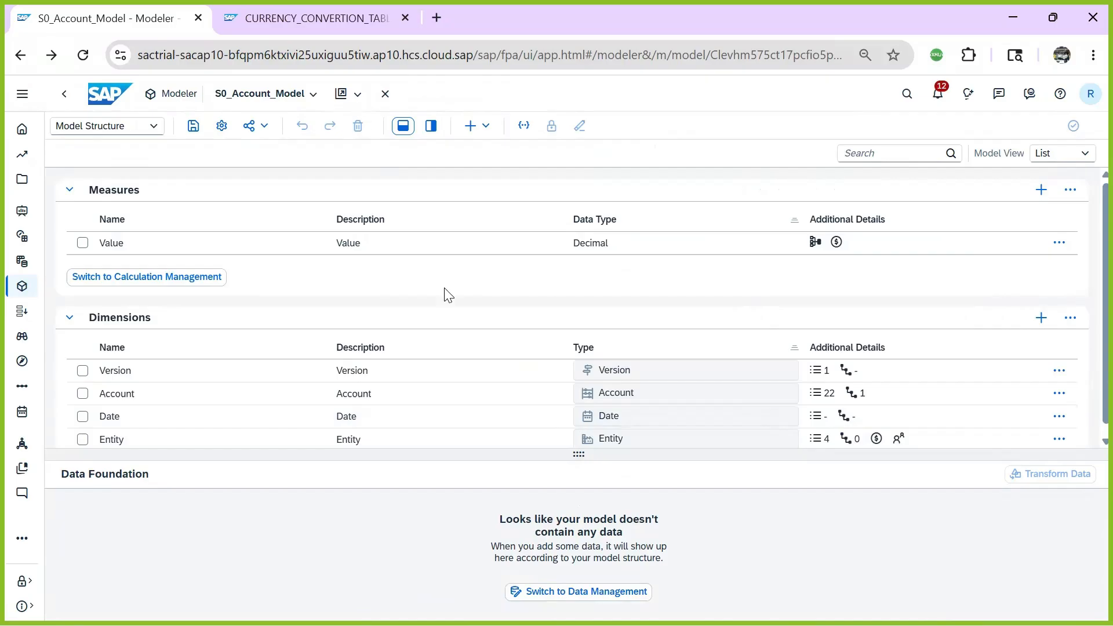
# - Create a new canvas story from S0_Account_Model and close the story's data list
pyautogui.click(357, 94)
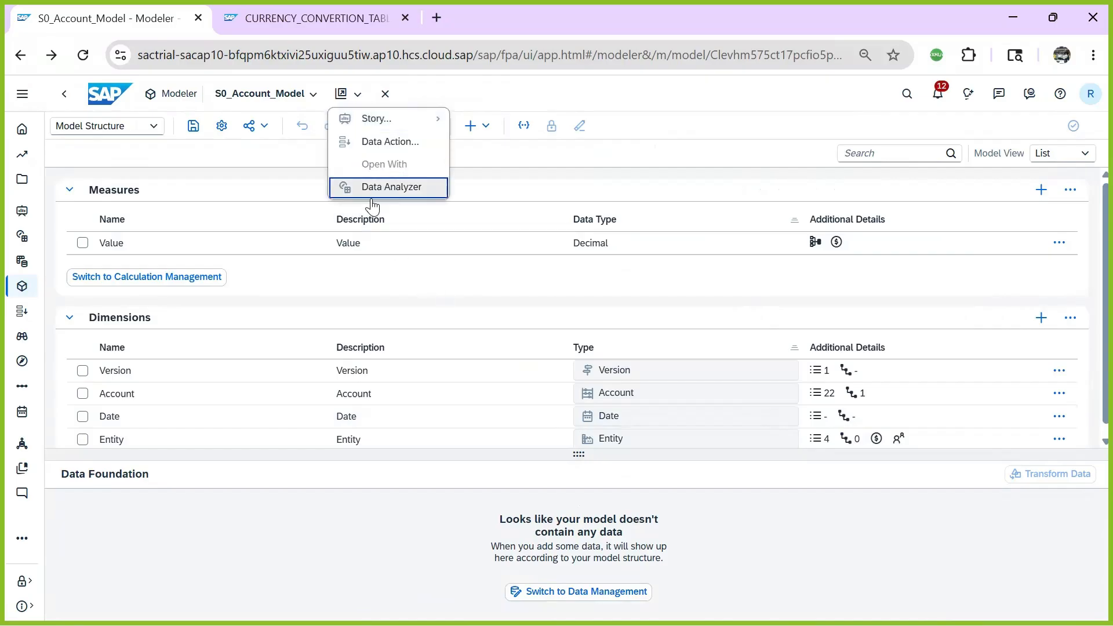
pyautogui.moveTo(383, 118)
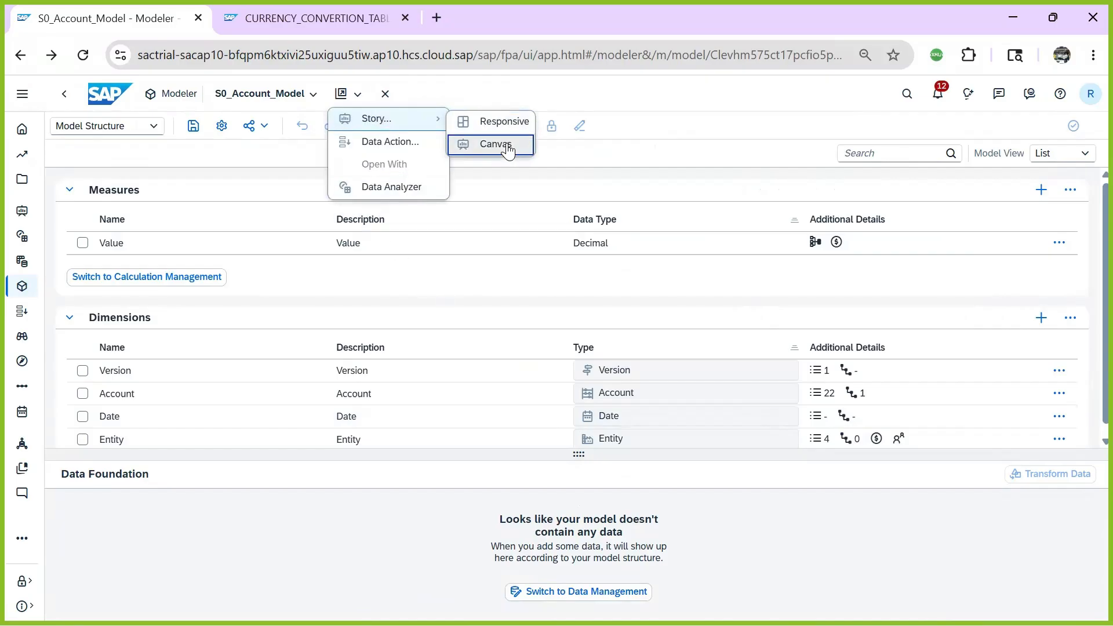
pyautogui.click(508, 150)
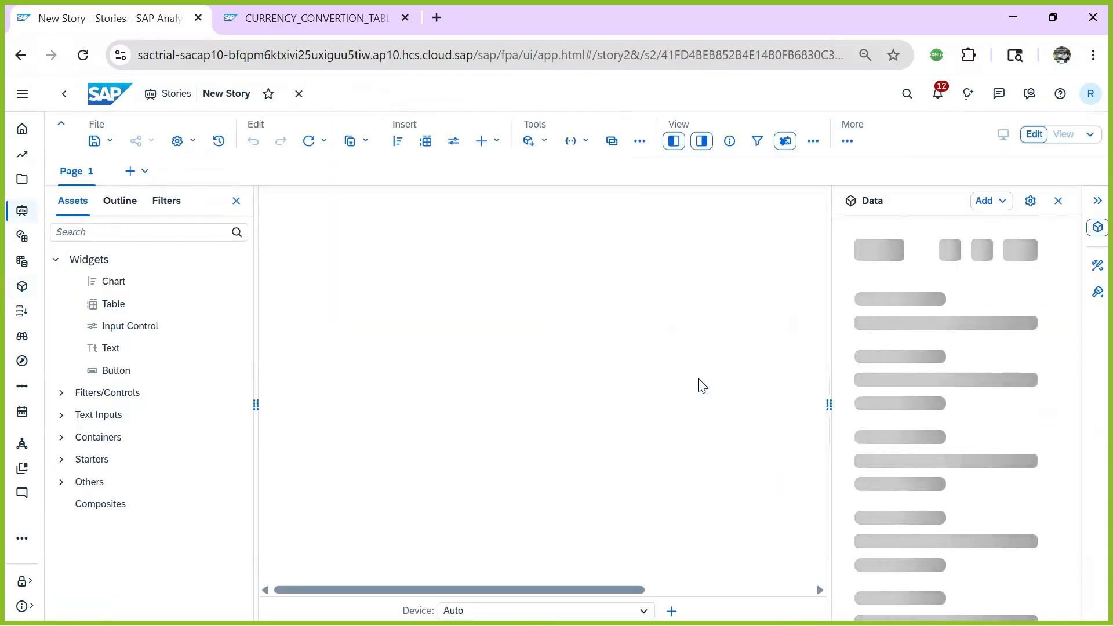
pyautogui.click(1058, 201)
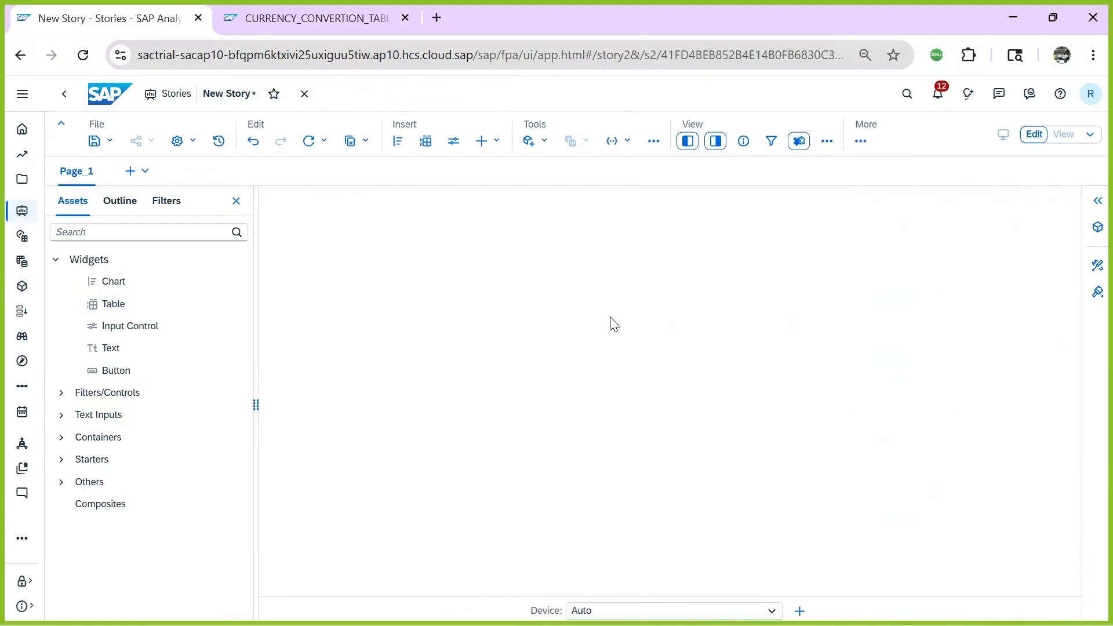
# - Insert a table on the story page and add Profit & Loss Account to its rows
pyautogui.moveTo(148, 303); pyautogui.dragTo(303, 219)
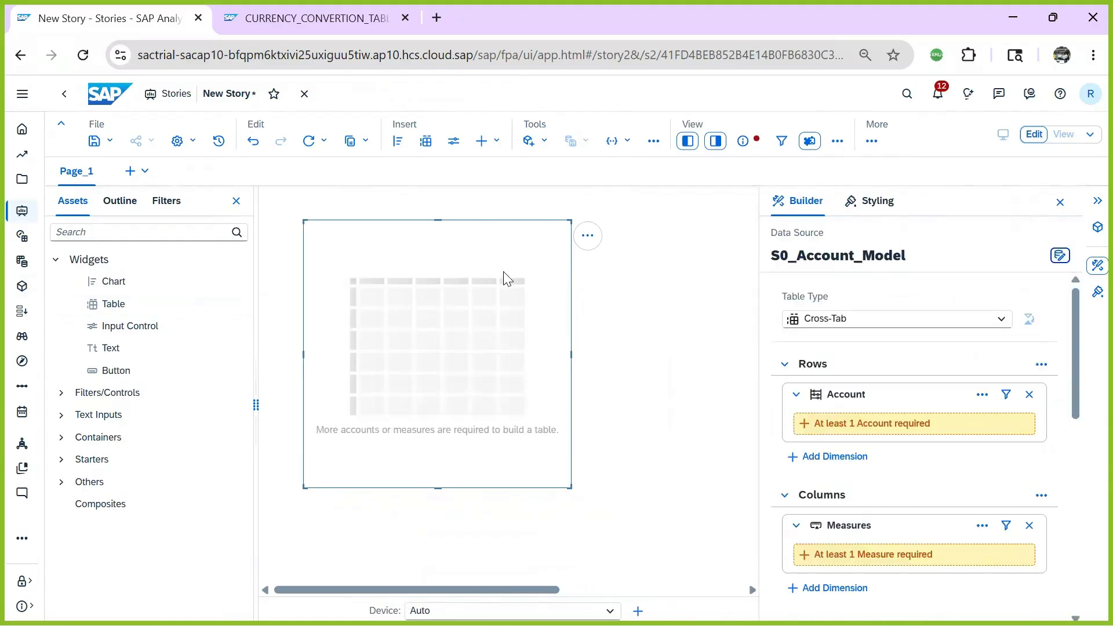
pyautogui.click(848, 424)
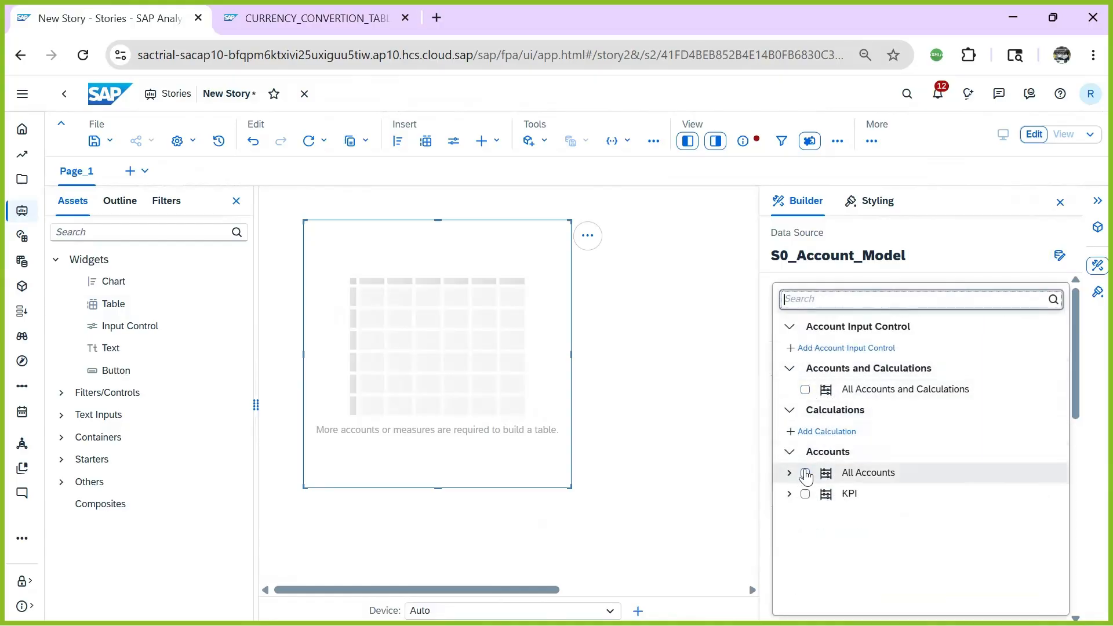
pyautogui.click(791, 475)
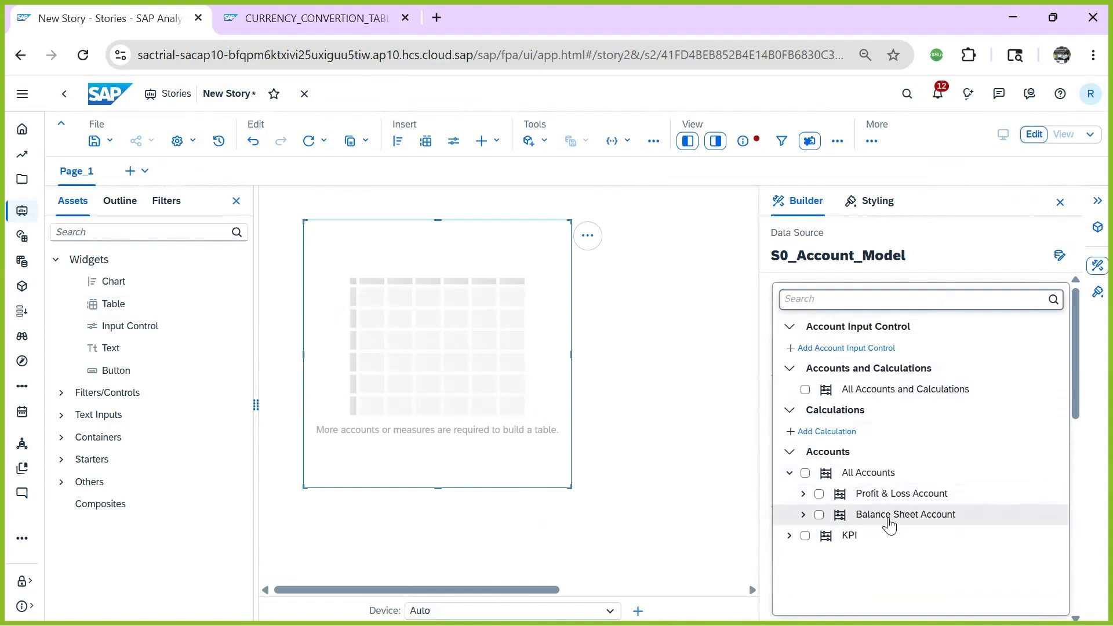
pyautogui.click(819, 495)
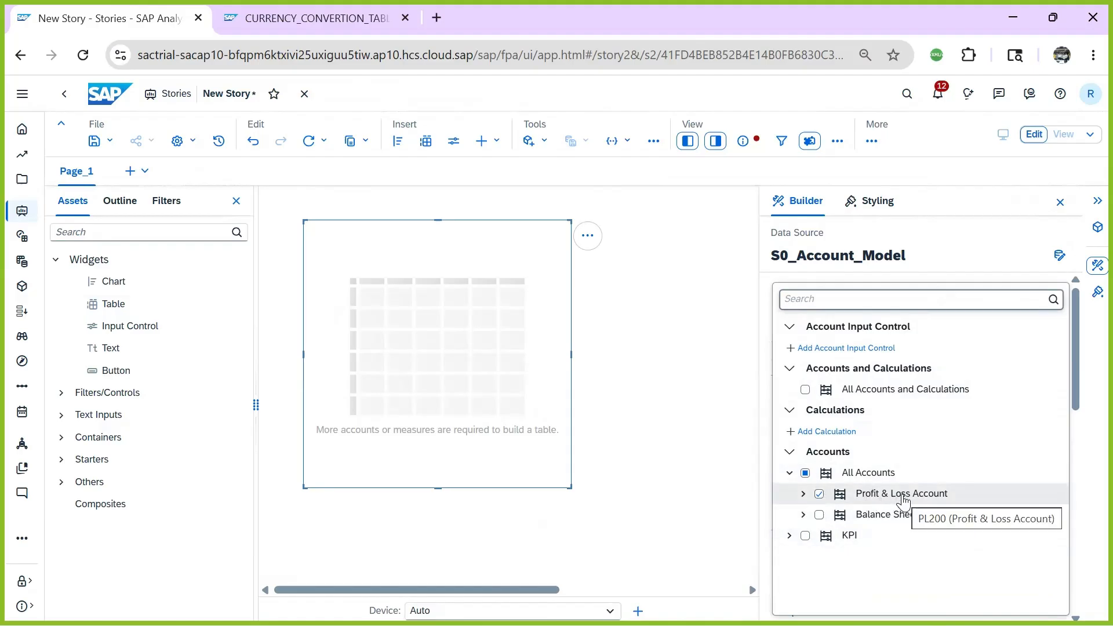
pyautogui.click(638, 321)
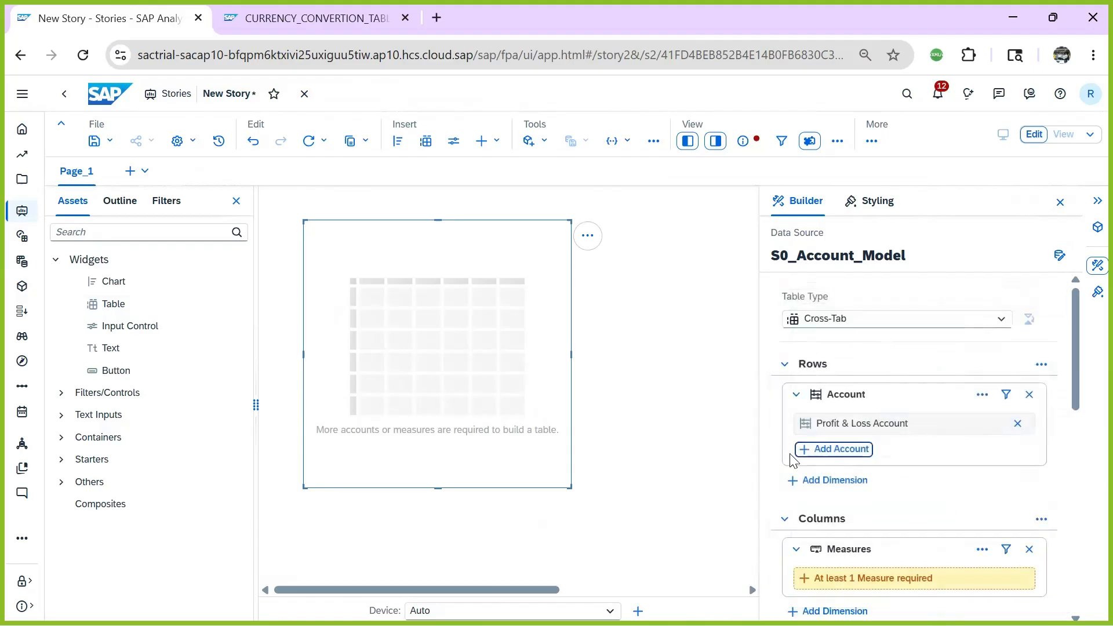
# - Add the Value measure to the table's columns
pyautogui.click(846, 577)
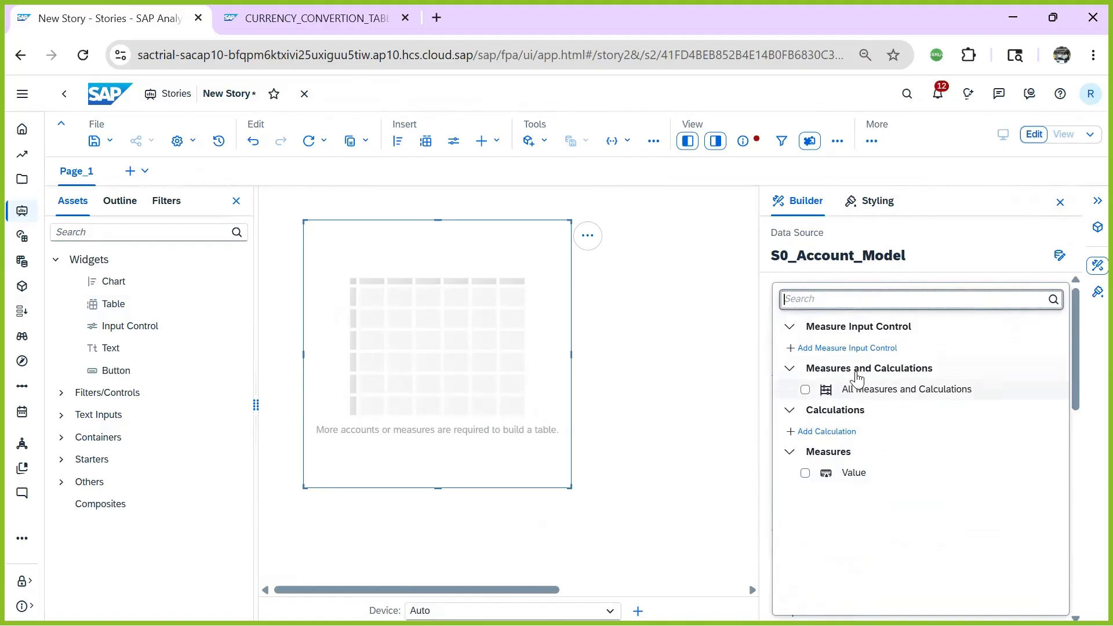
pyautogui.click(805, 474)
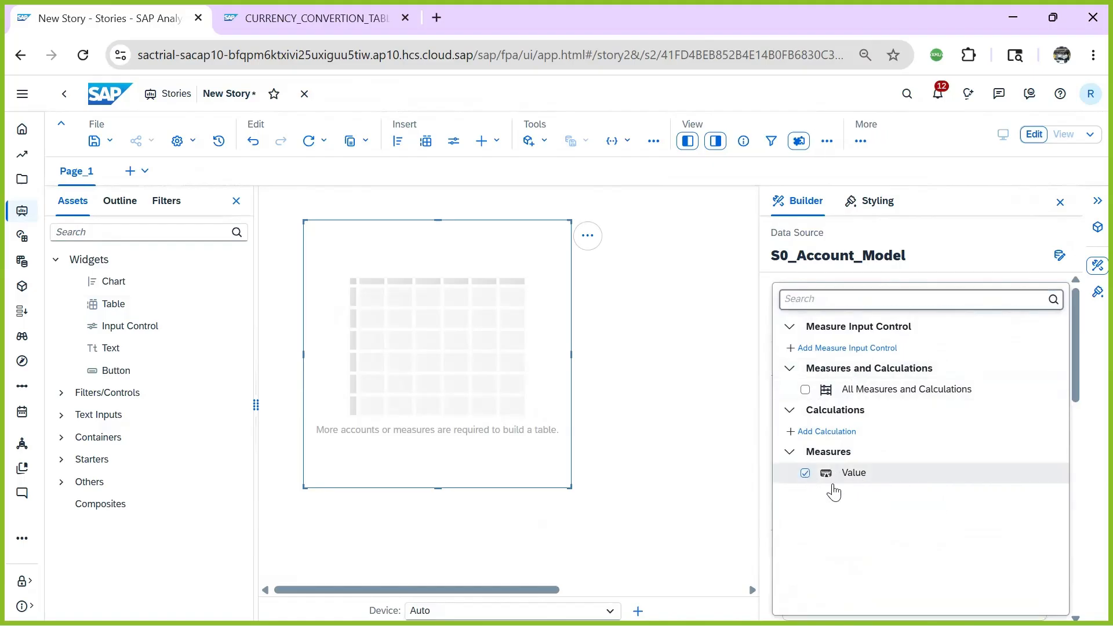
pyautogui.click(702, 350)
# - Add an Entity filter to the table, making All Members available and selecting USA
pyautogui.moveTo(1073, 375); pyautogui.dragTo(1068, 480)
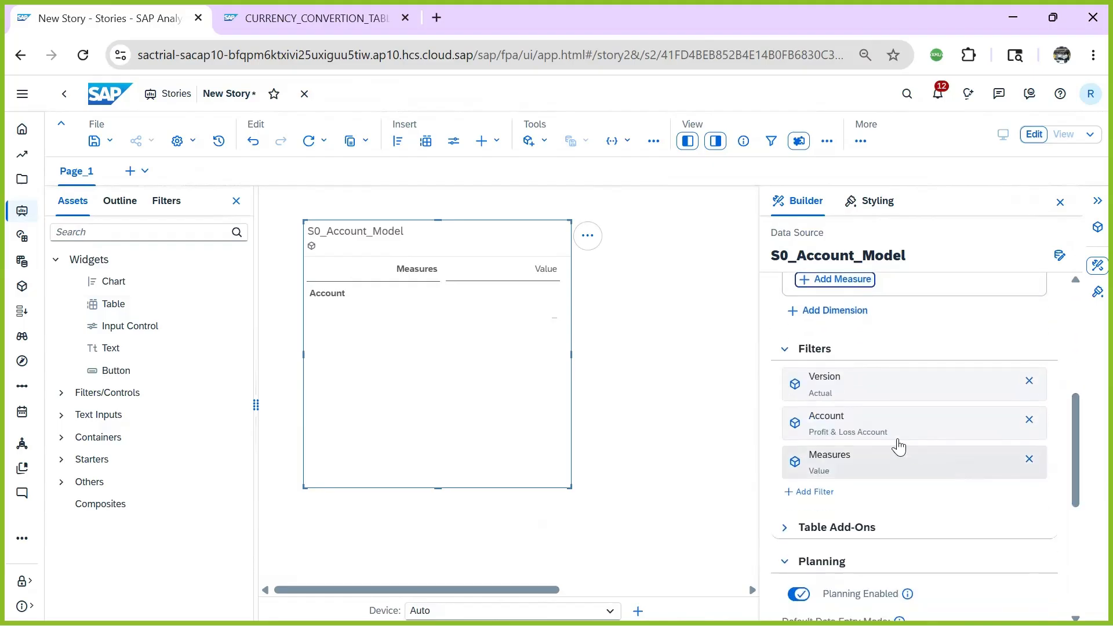
pyautogui.click(813, 492)
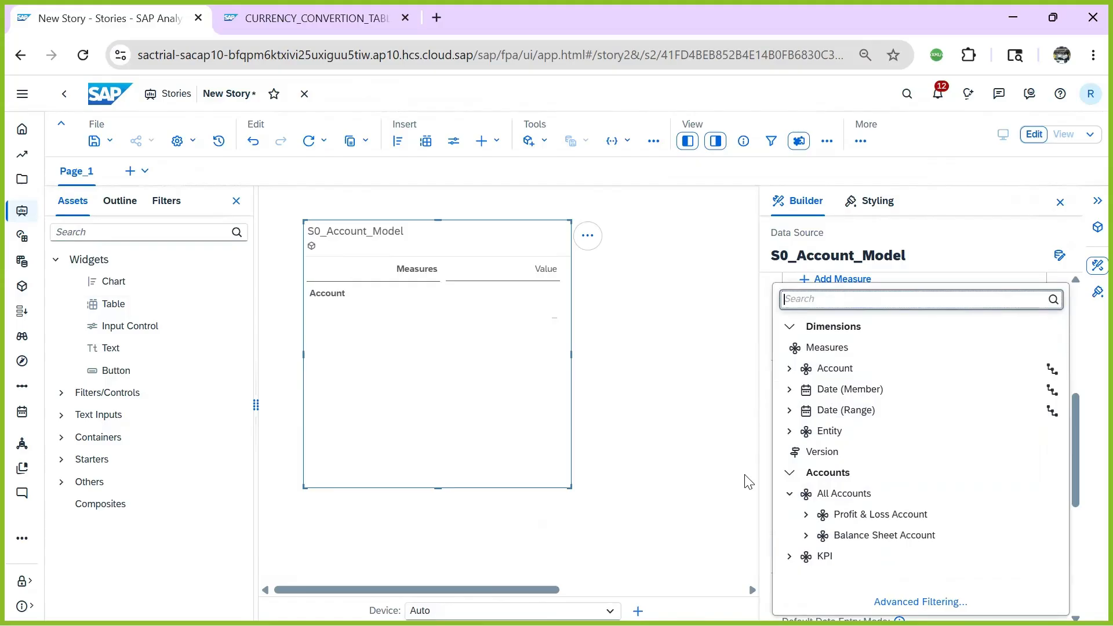
pyautogui.click(831, 433)
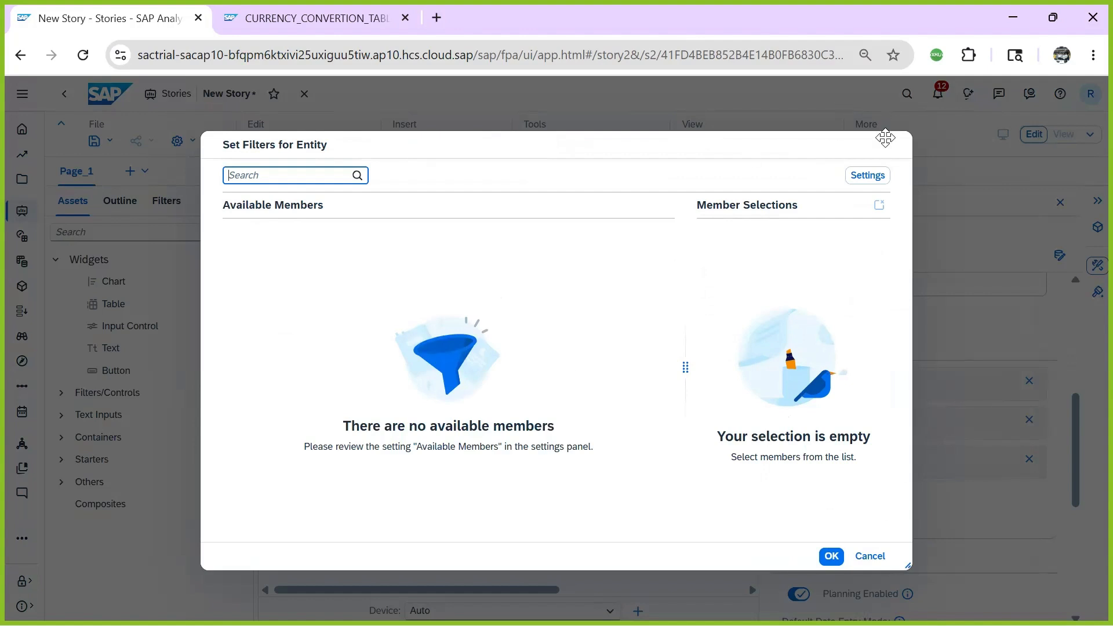
pyautogui.click(867, 175)
pyautogui.click(752, 261)
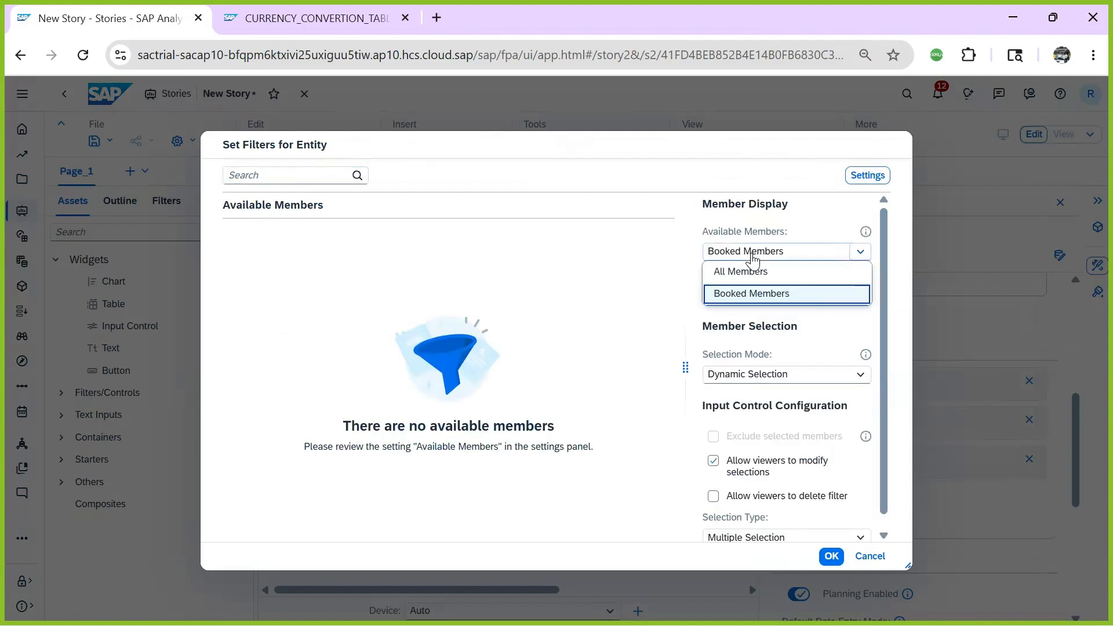
pyautogui.click(747, 269)
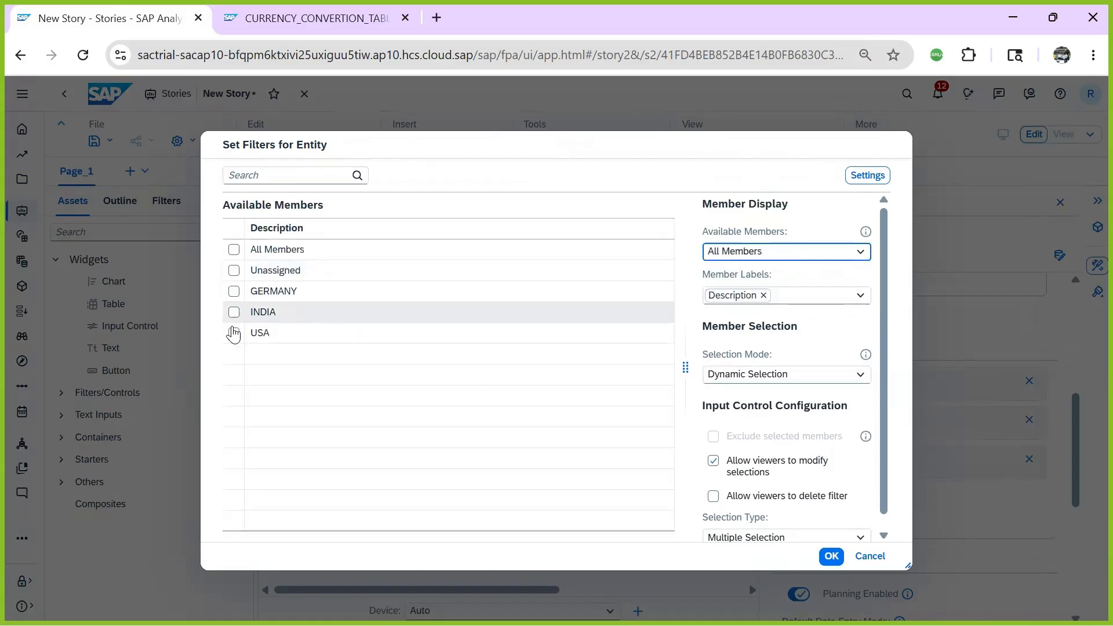
pyautogui.click(233, 333)
pyautogui.click(825, 555)
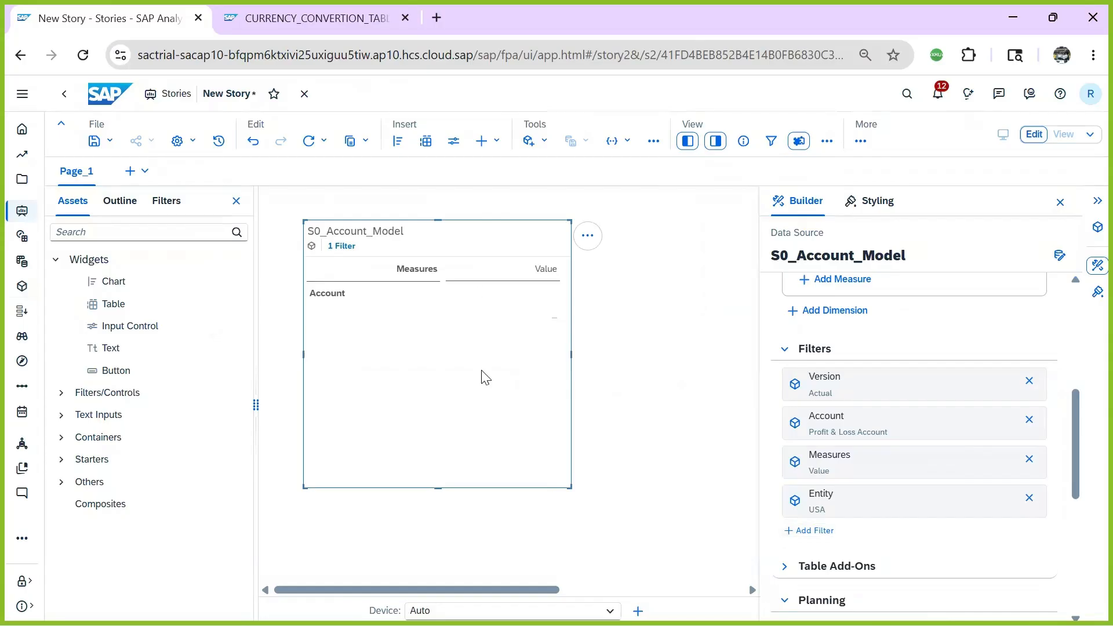
pyautogui.scroll(4, 881, 443)
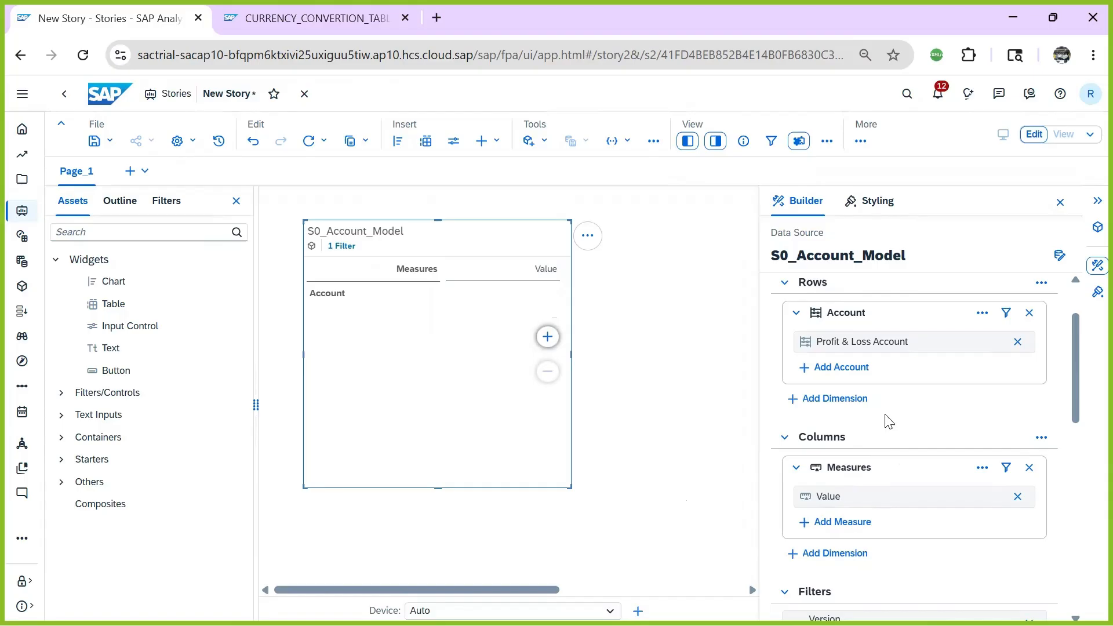
pyautogui.moveTo(1074, 371); pyautogui.dragTo(1074, 434)
pyautogui.scroll(-2, 1072, 447)
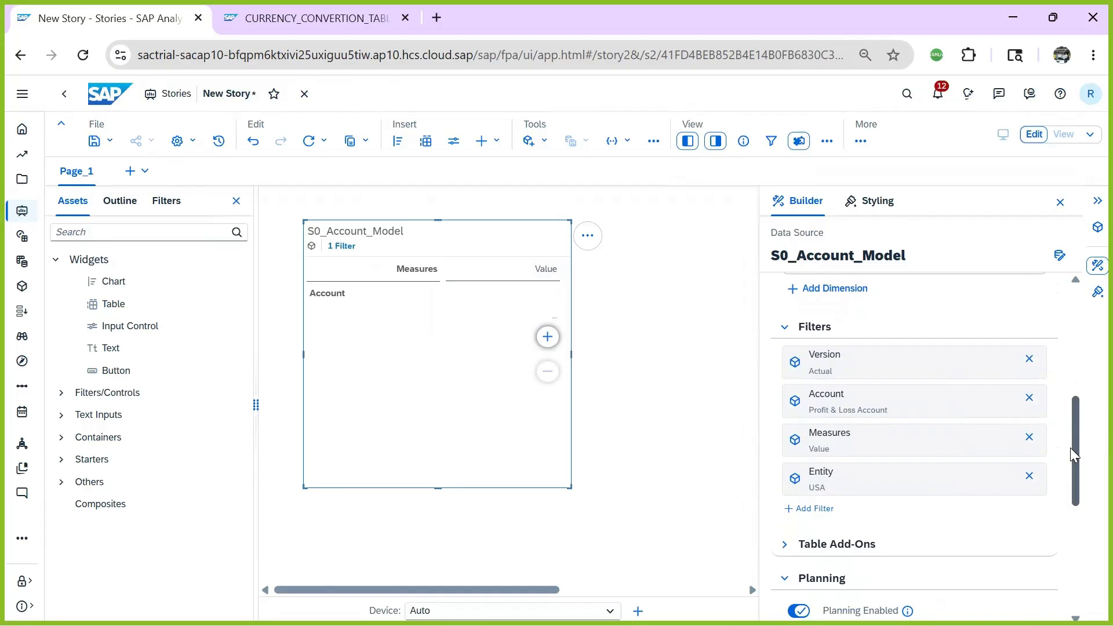
pyautogui.moveTo(1071, 447); pyautogui.dragTo(1069, 449)
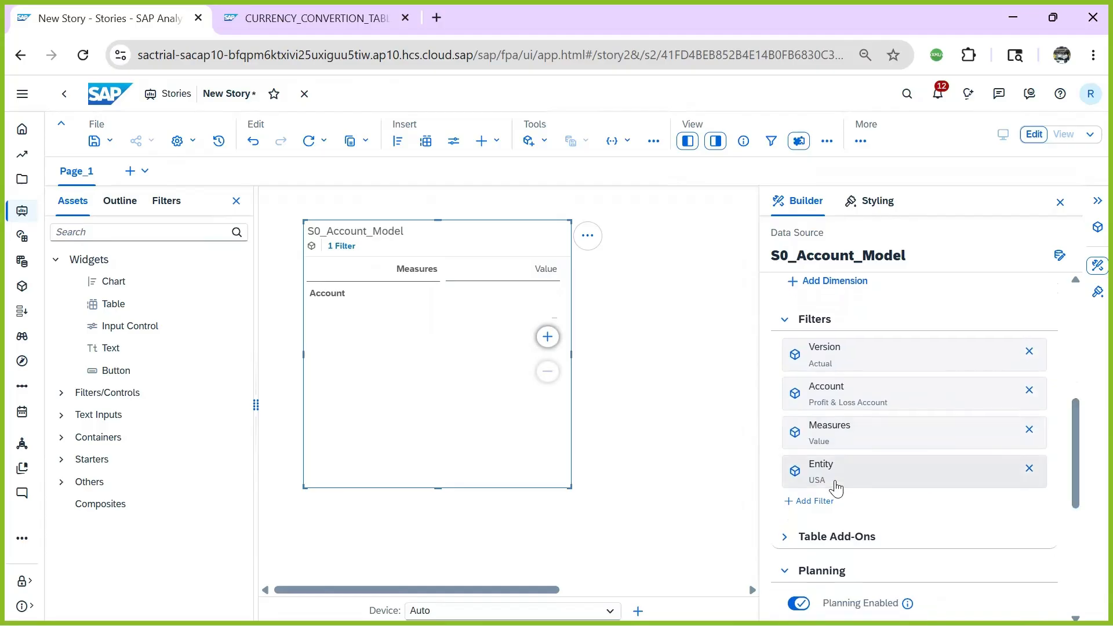
# - Start a Date (Member) filter for the table and make All Time Intervals available
pyautogui.click(818, 501)
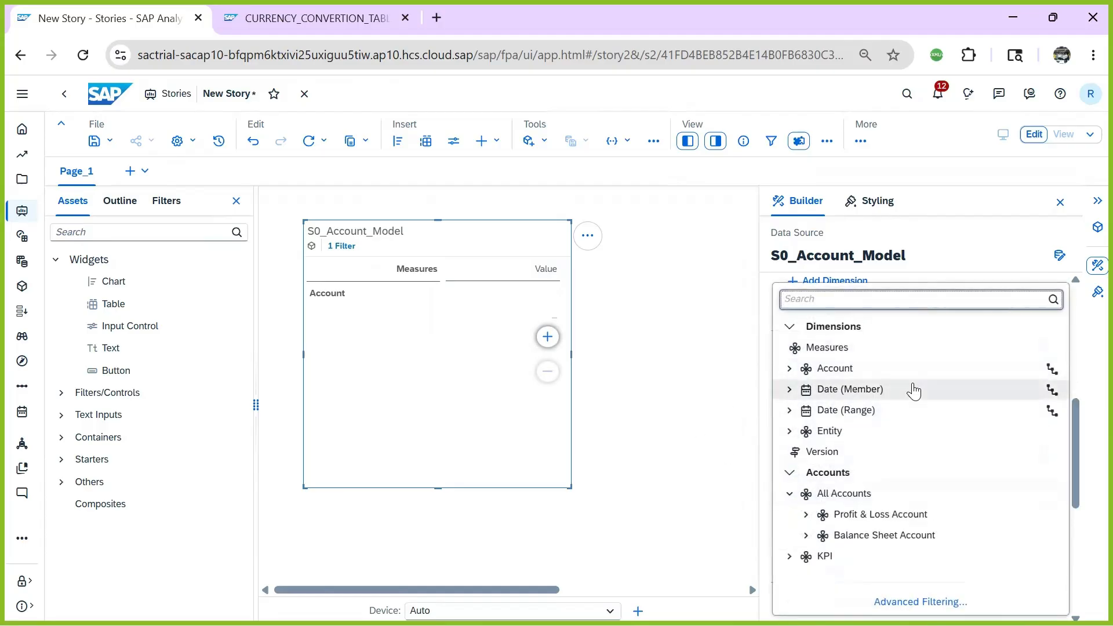
pyautogui.click(864, 390)
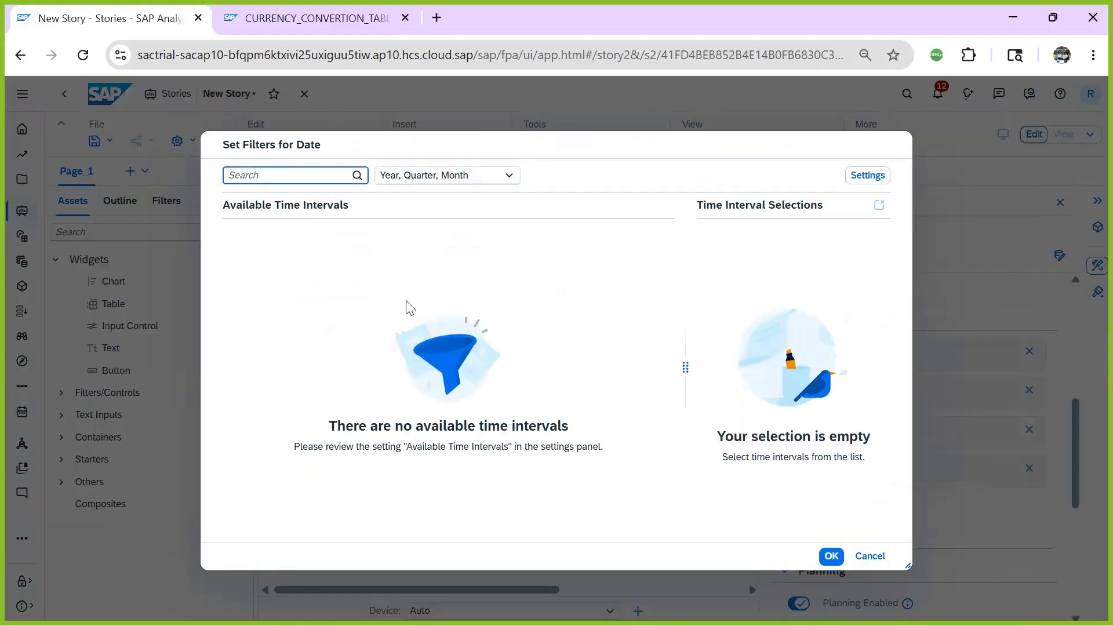
pyautogui.click(866, 175)
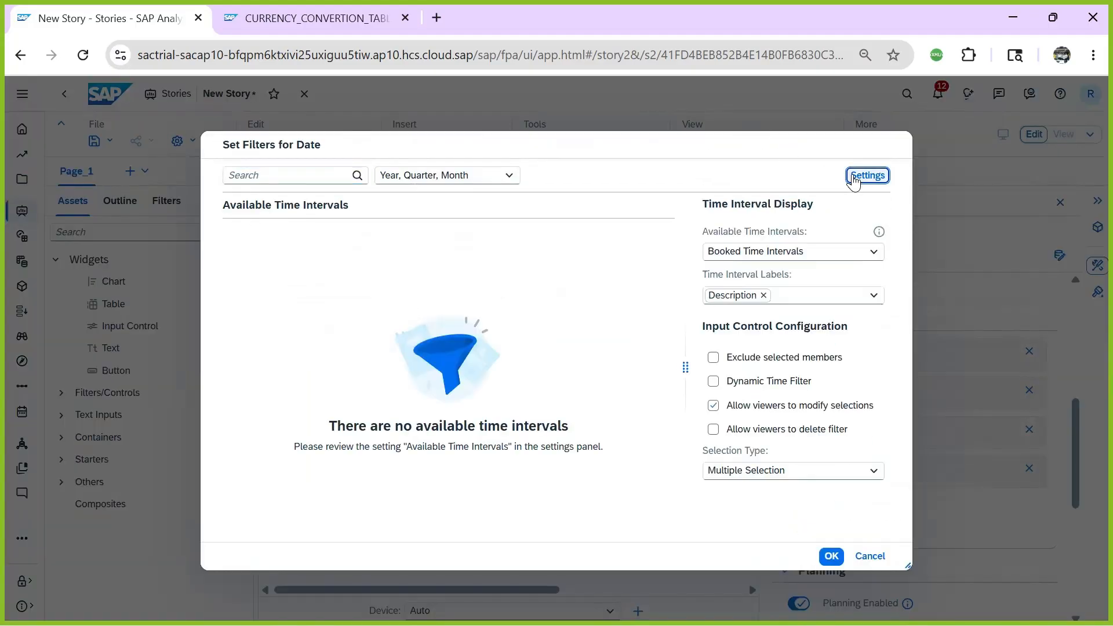
pyautogui.click(795, 253)
pyautogui.click(719, 270)
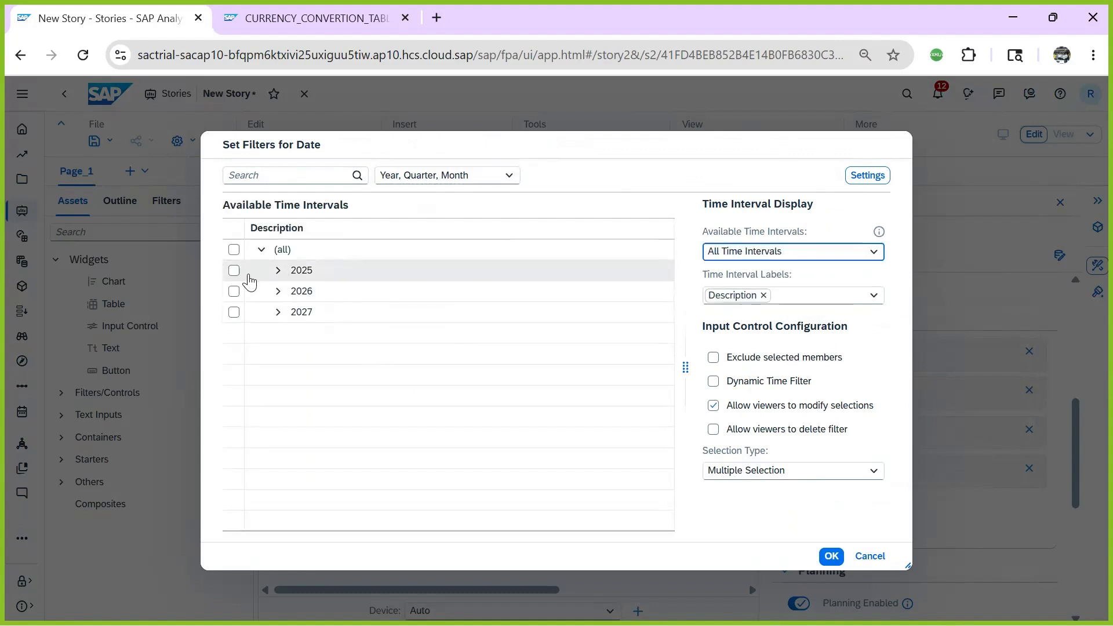
# - Select January of 2025, 2026 and 2027 as the Date filter's time intervals and apply the filter
pyautogui.click(278, 271)
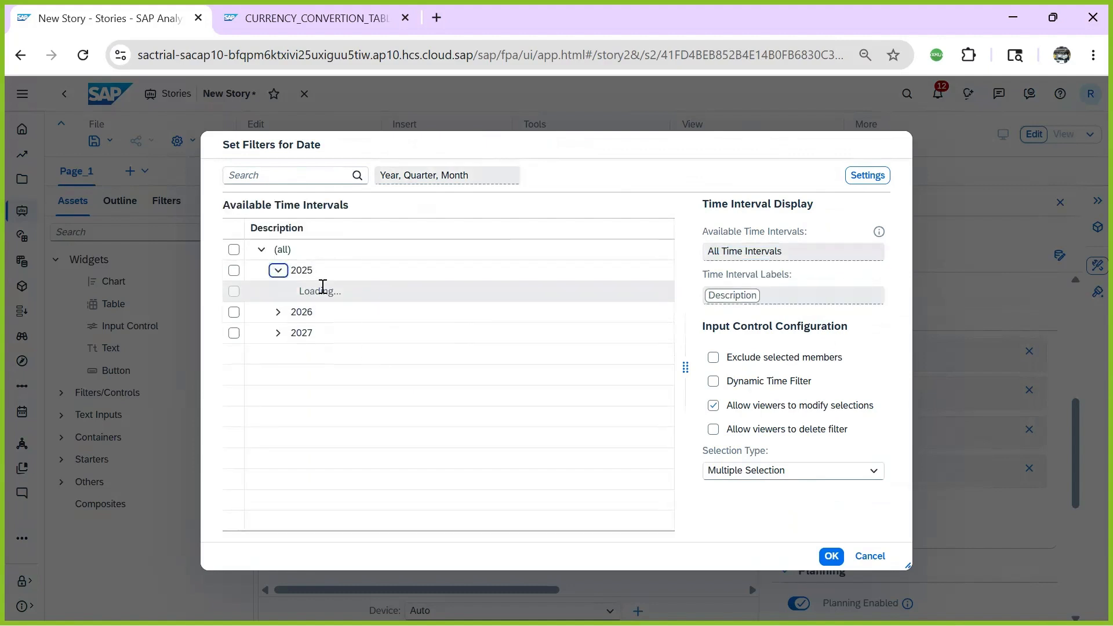
pyautogui.click(286, 292)
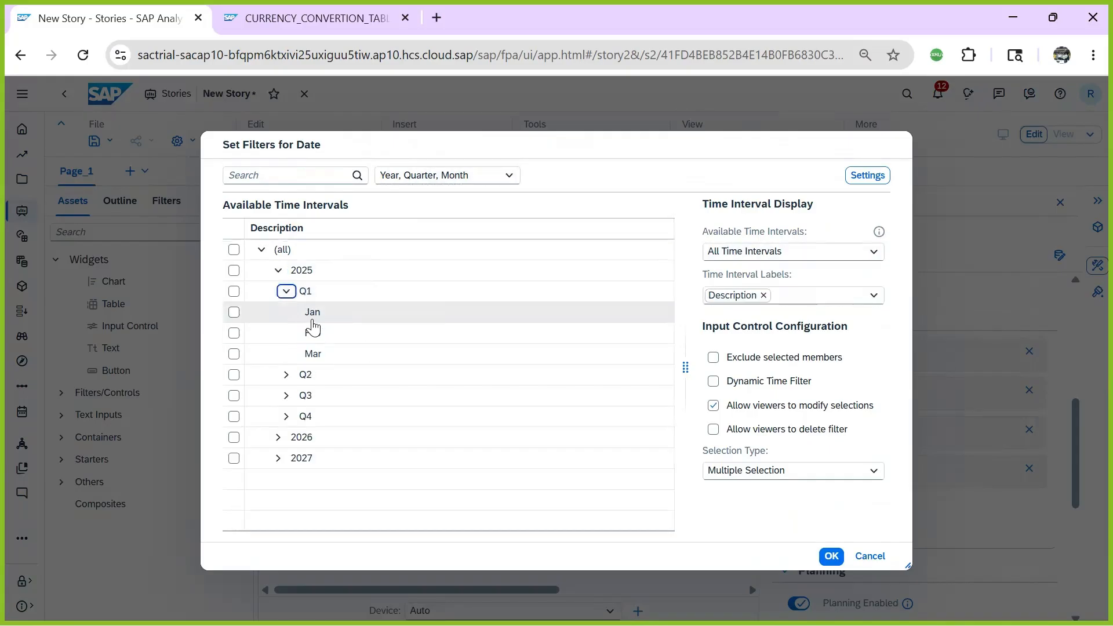
pyautogui.click(313, 318)
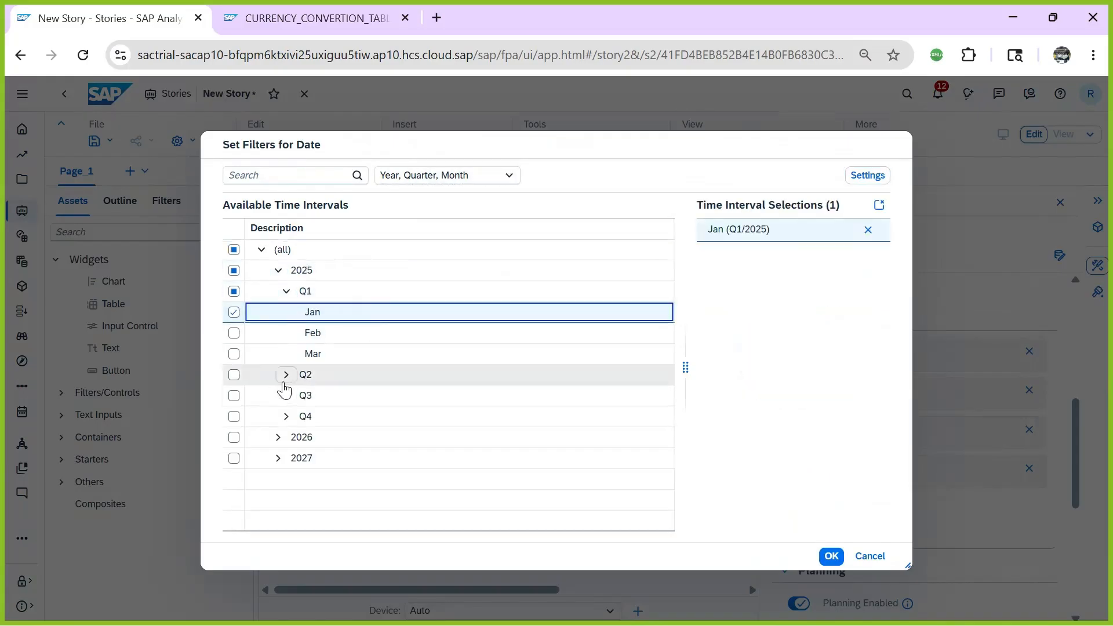
pyautogui.click(278, 438)
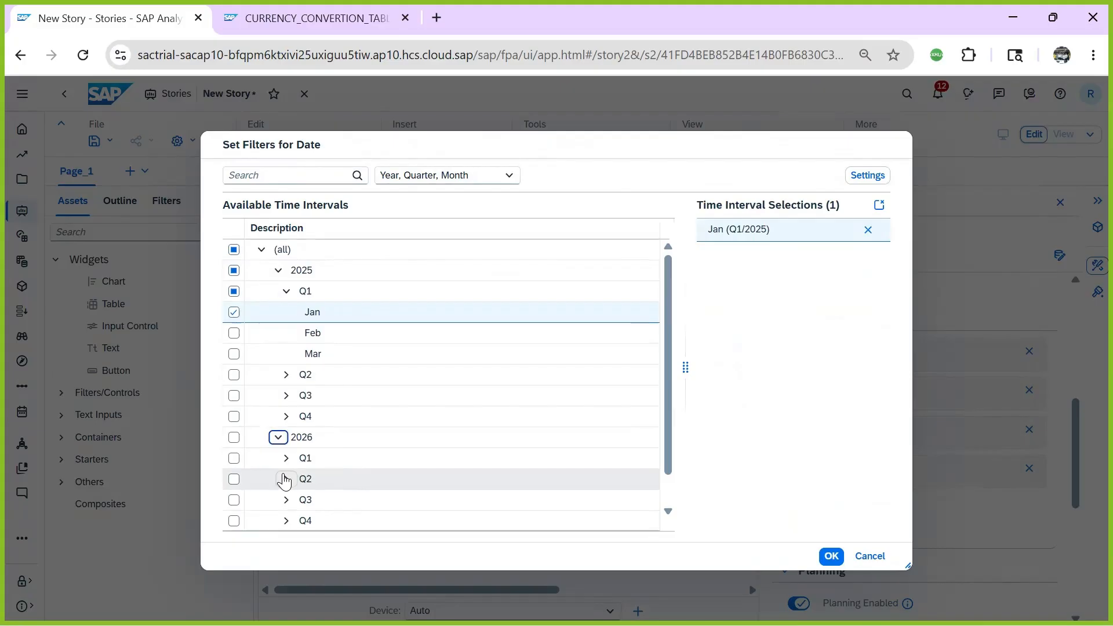
pyautogui.click(286, 458)
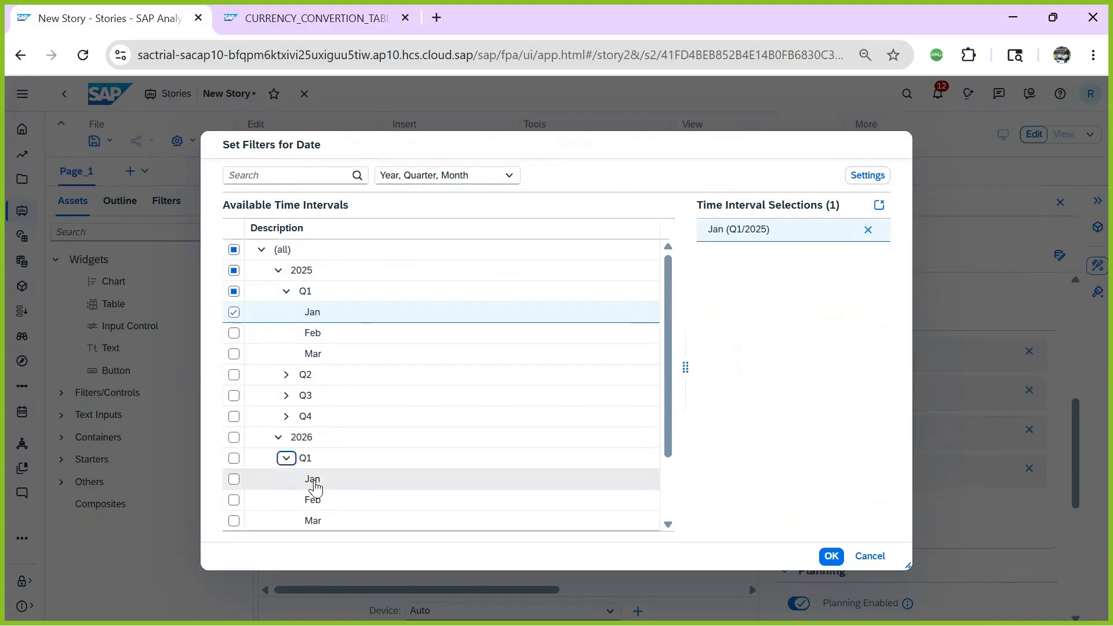
pyautogui.click(316, 487)
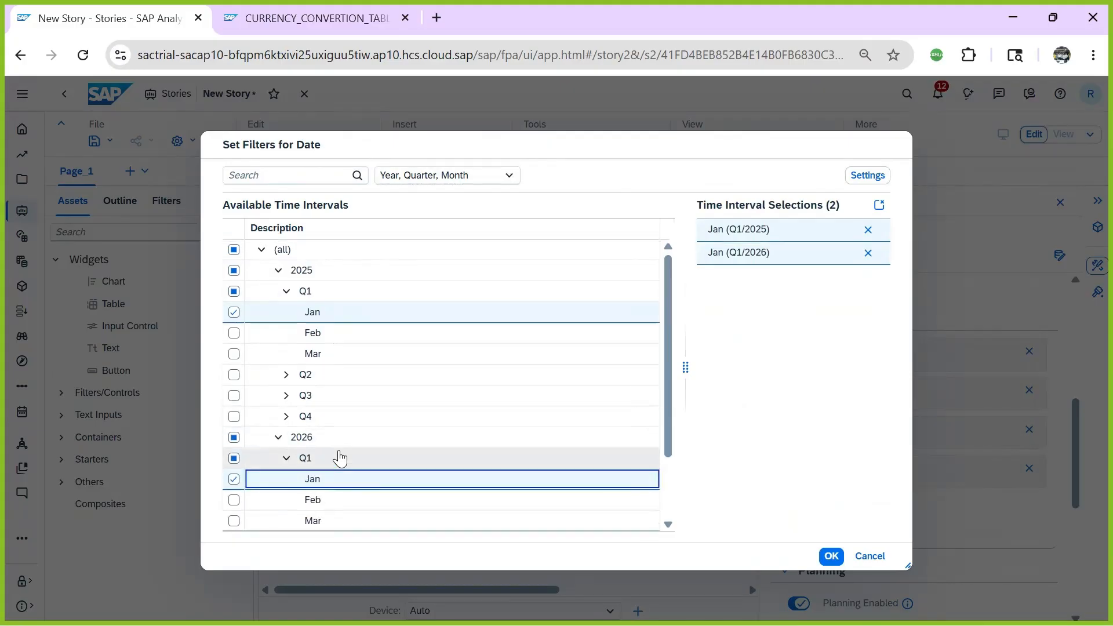
pyautogui.click(278, 271)
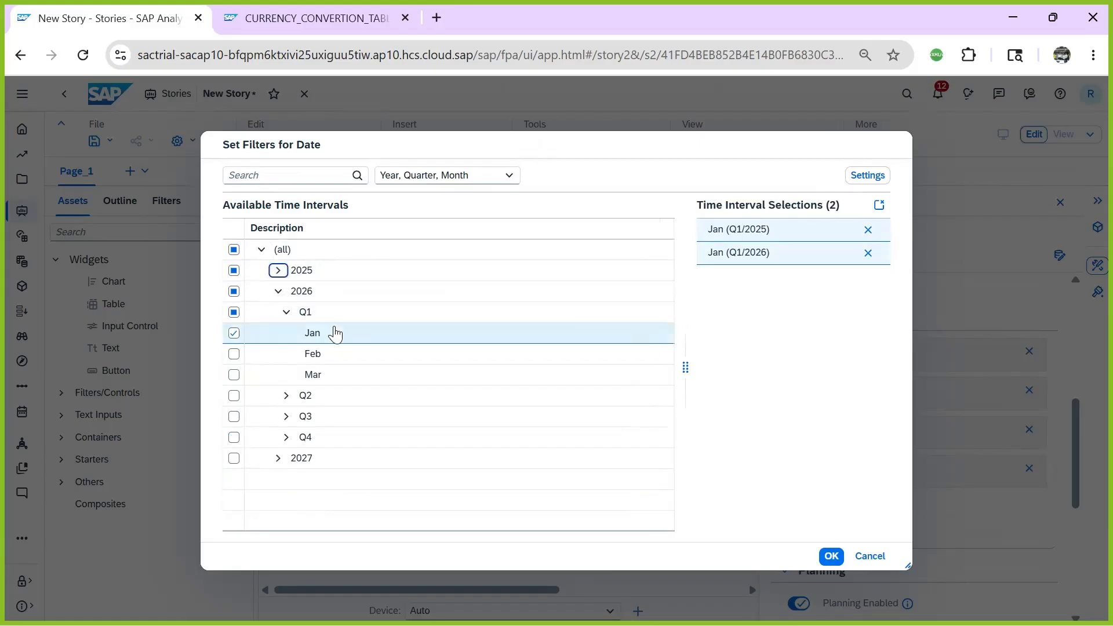
pyautogui.click(278, 458)
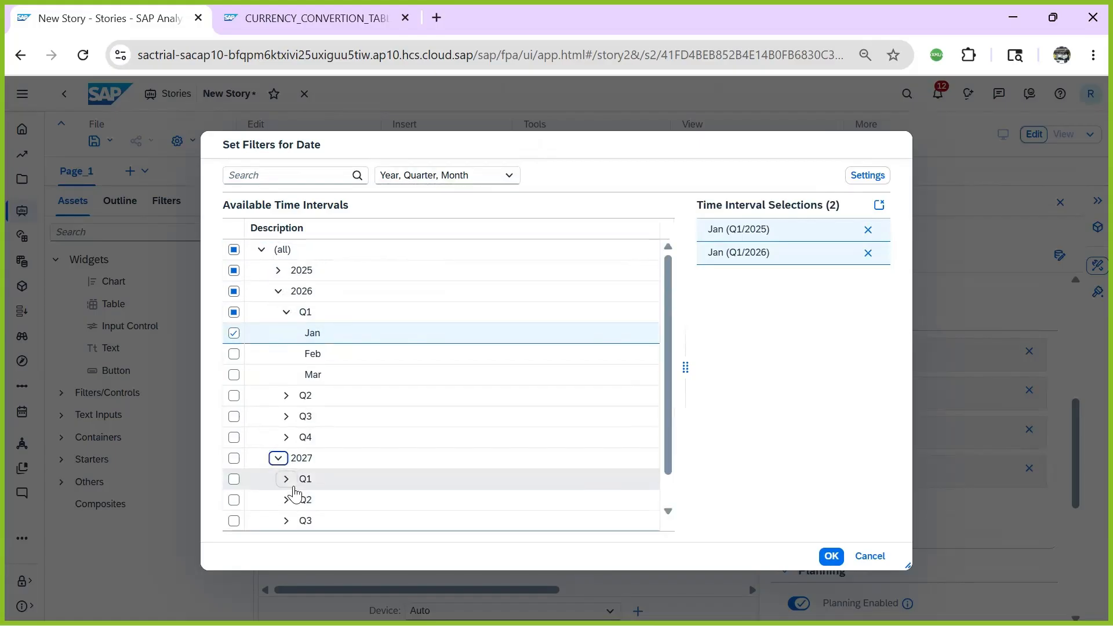
pyautogui.click(287, 480)
pyautogui.click(318, 501)
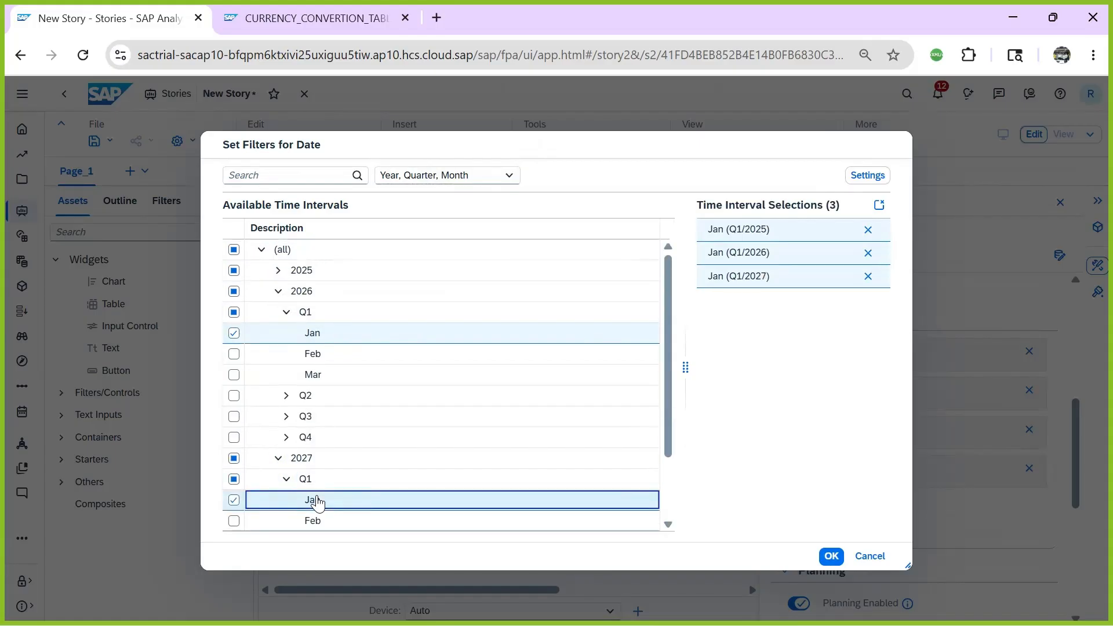
pyautogui.click(831, 557)
# - Add the Date and Version dimensions to the table's columns
pyautogui.scroll(5, 797, 518)
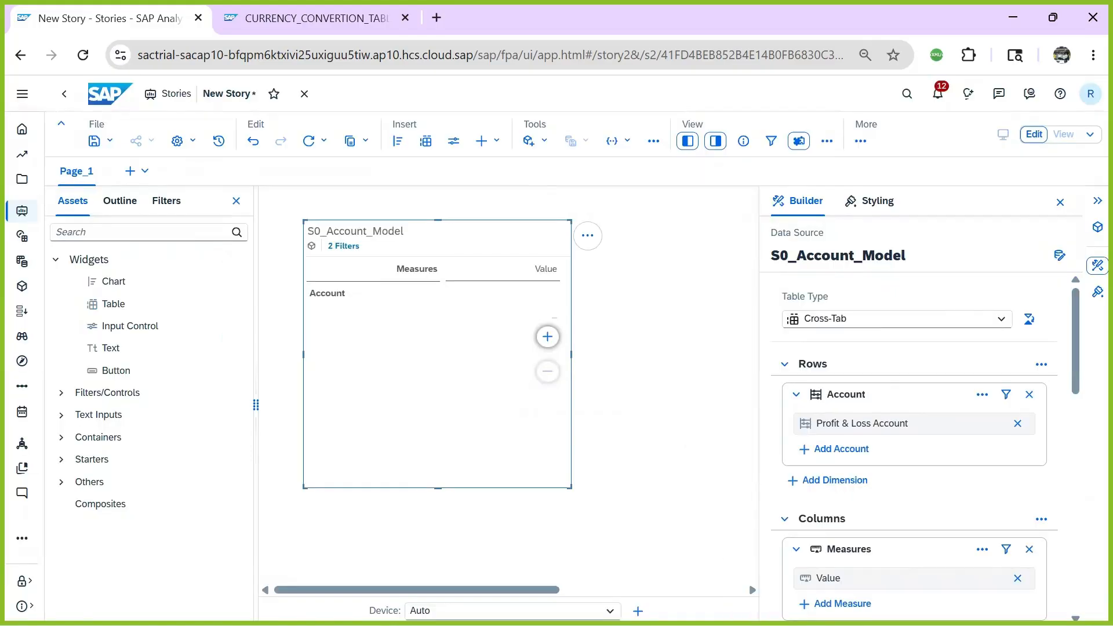
pyautogui.moveTo(1076, 348); pyautogui.dragTo(1070, 407)
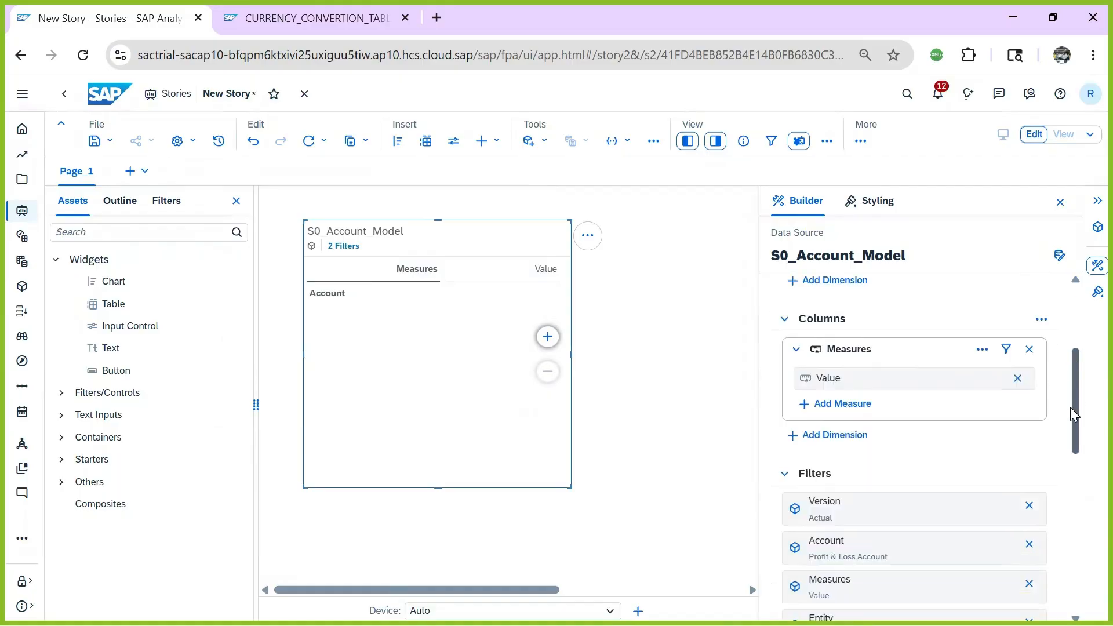
pyautogui.click(833, 436)
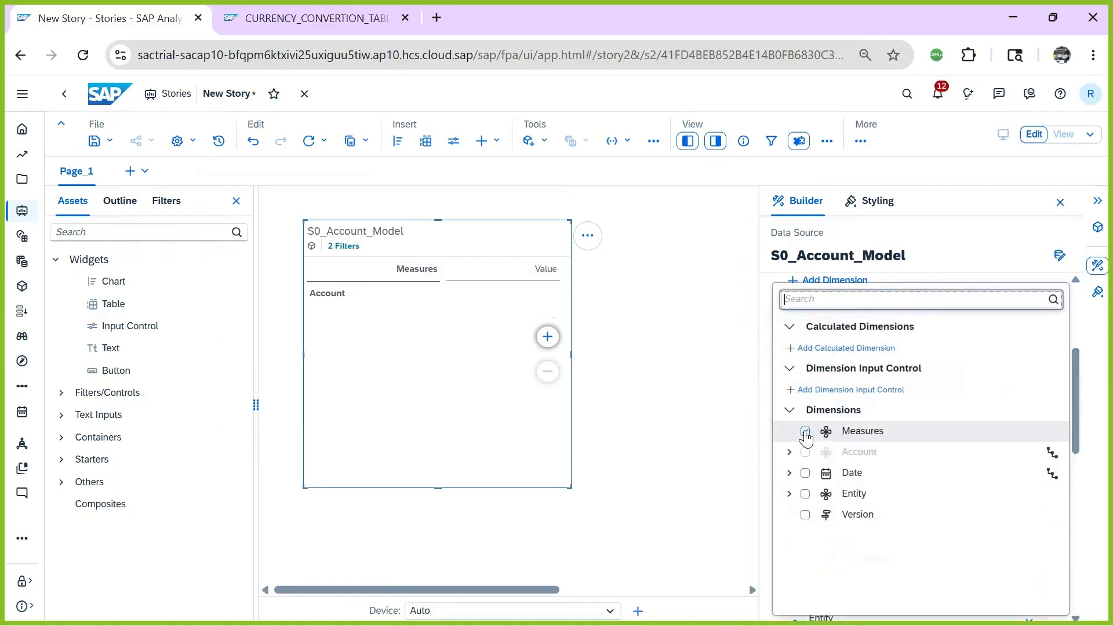
pyautogui.click(805, 473)
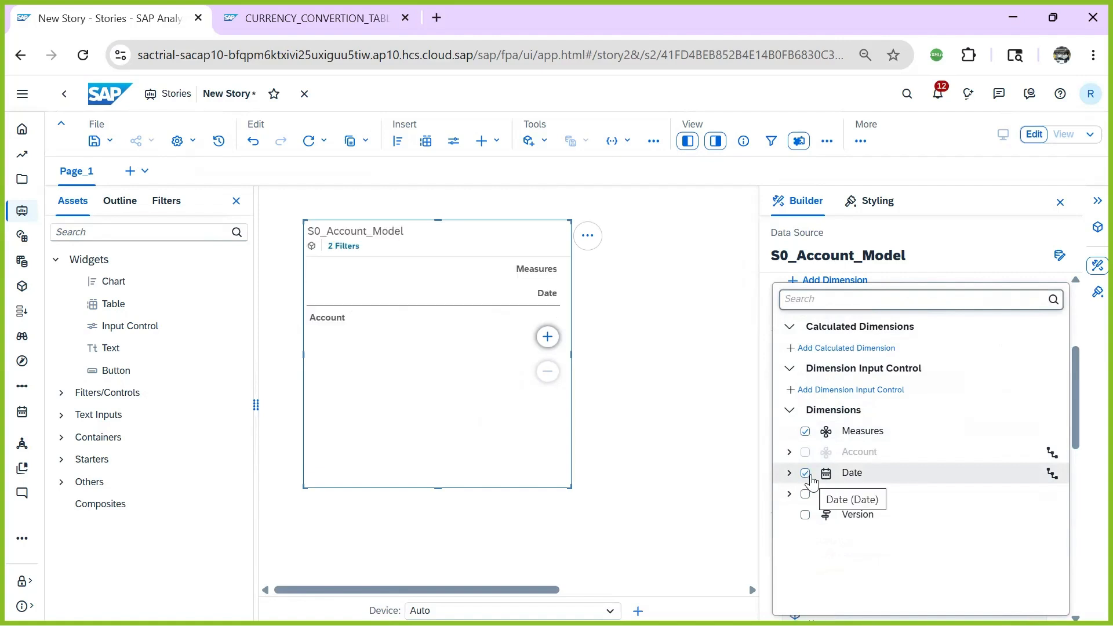
pyautogui.click(805, 516)
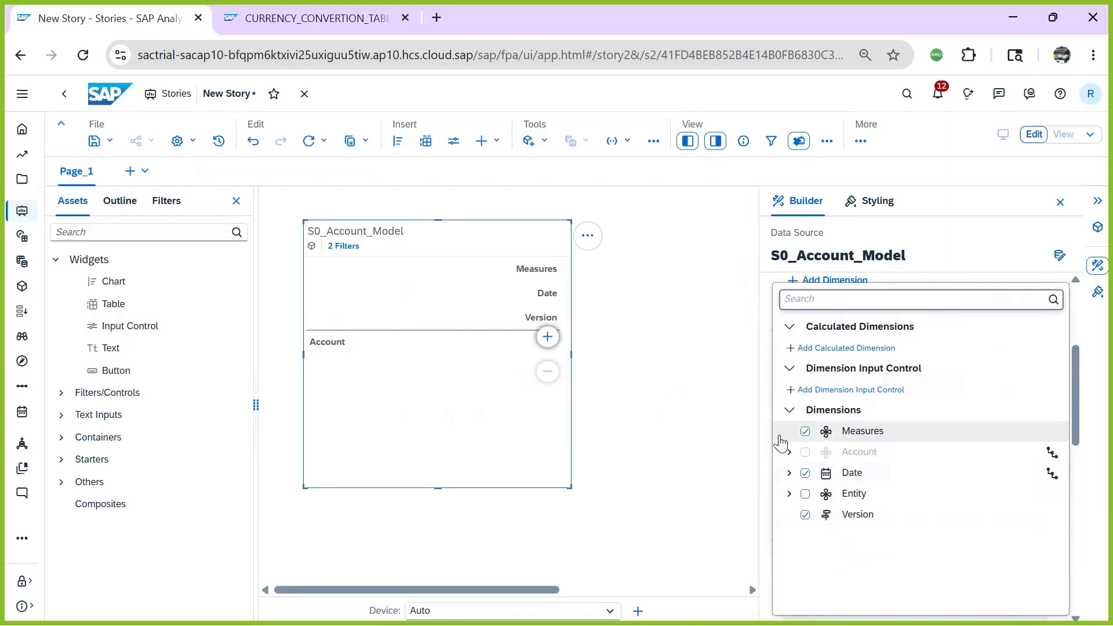
pyautogui.click(698, 393)
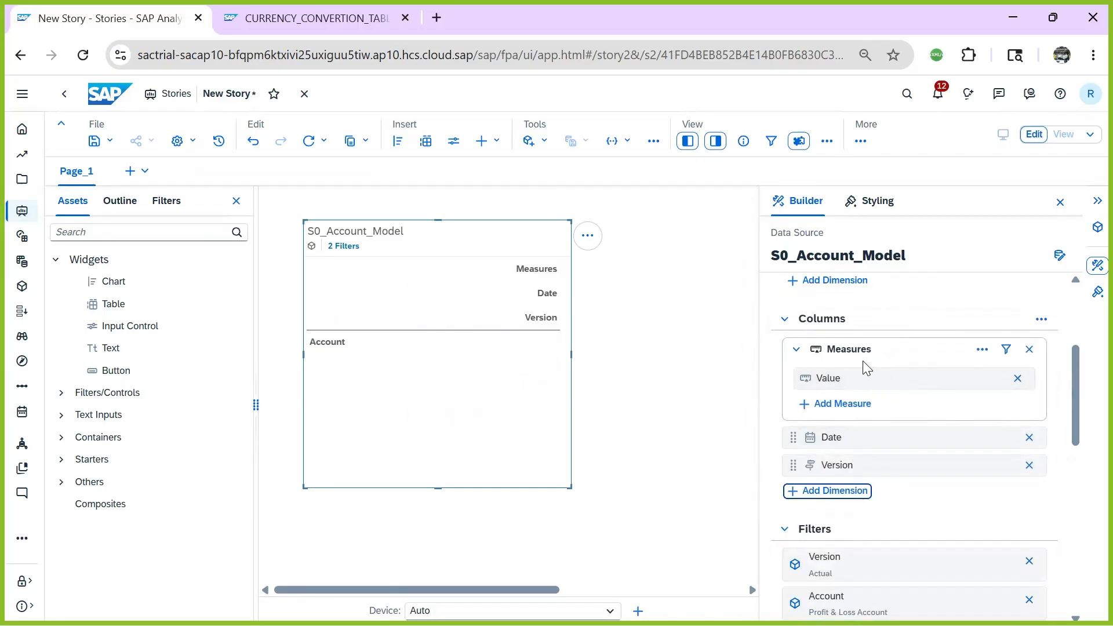
# - Show unbooked data for the Measures in the columns and for the Account dimension in the rows
pyautogui.click(982, 350)
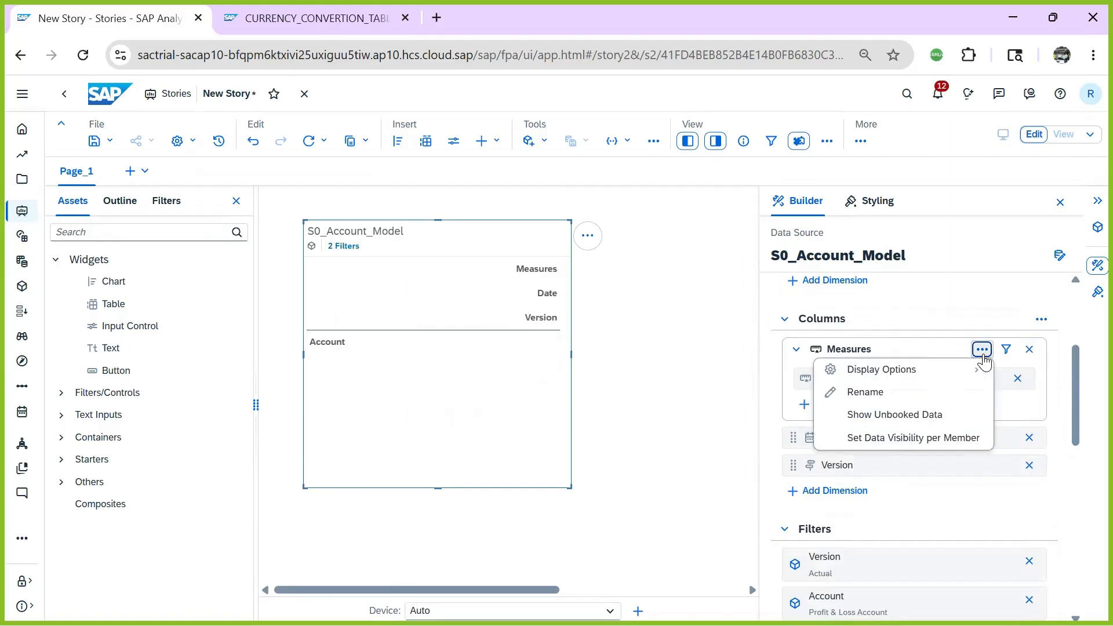
pyautogui.click(875, 416)
pyautogui.scroll(-3, 867, 472)
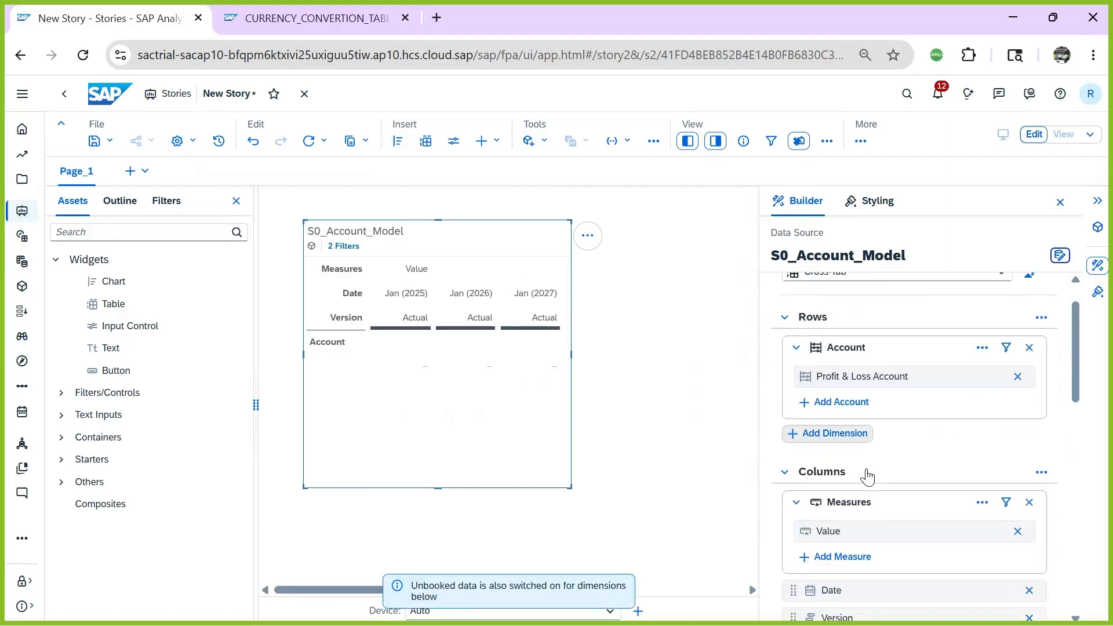
pyautogui.scroll(3, 875, 450)
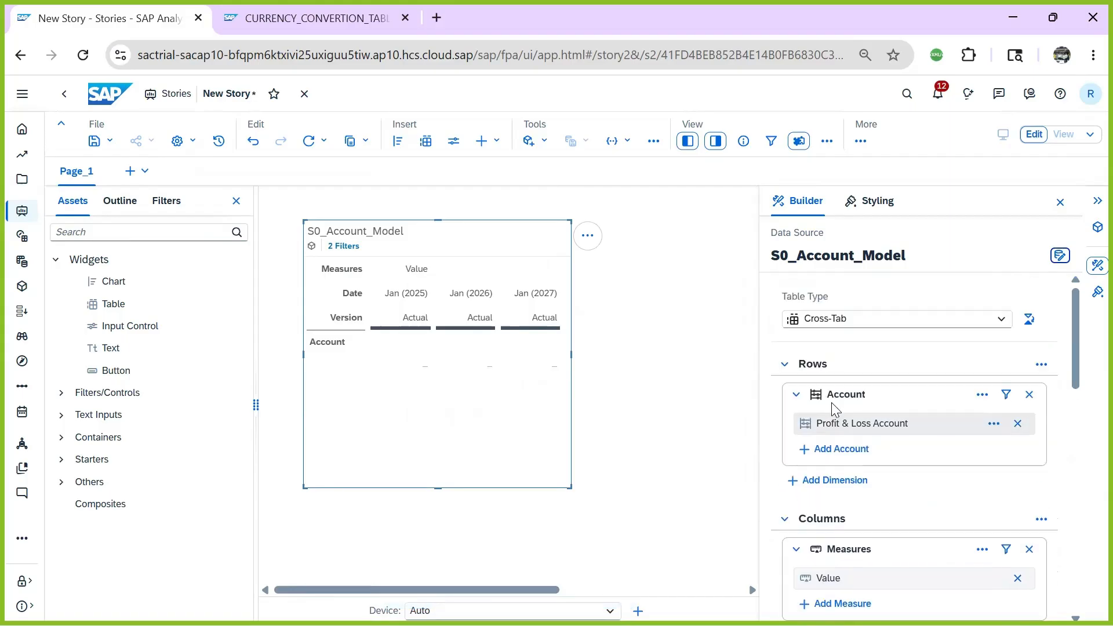
pyautogui.click(982, 395)
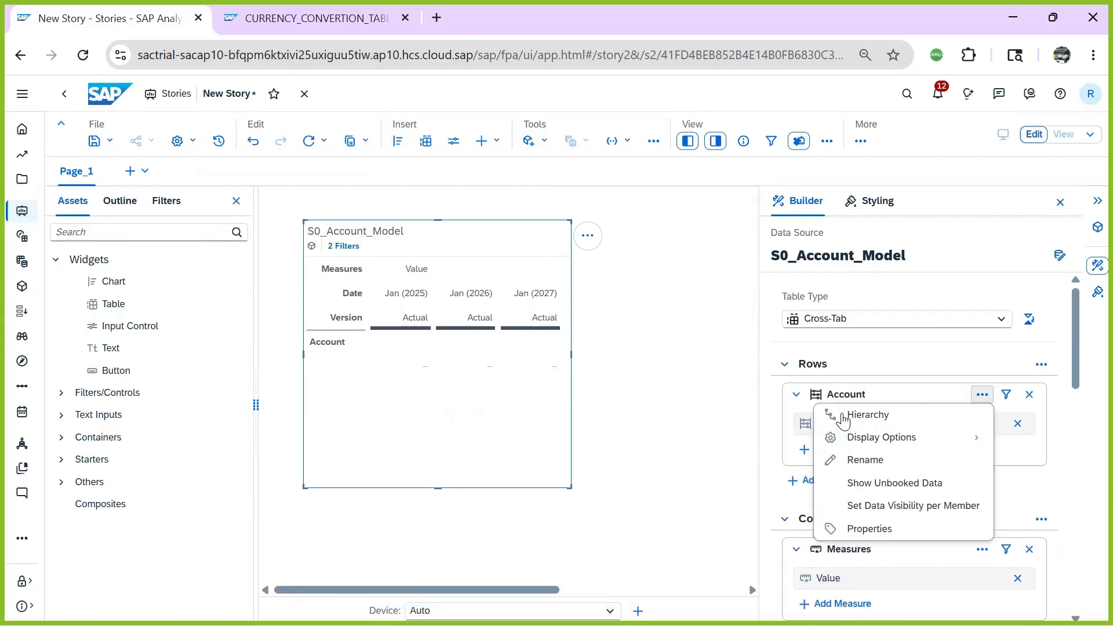
pyautogui.click(885, 486)
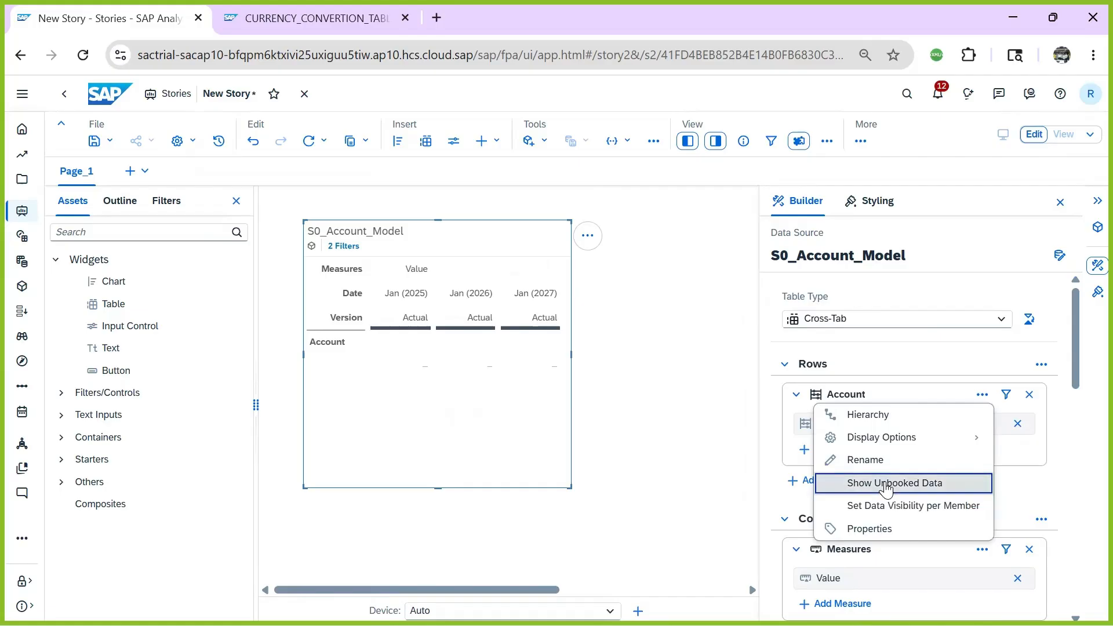
# - Drill the Account hierarchy down to Level 5 and enlarge the table to fit all accounts and date columns
pyautogui.click(327, 347)
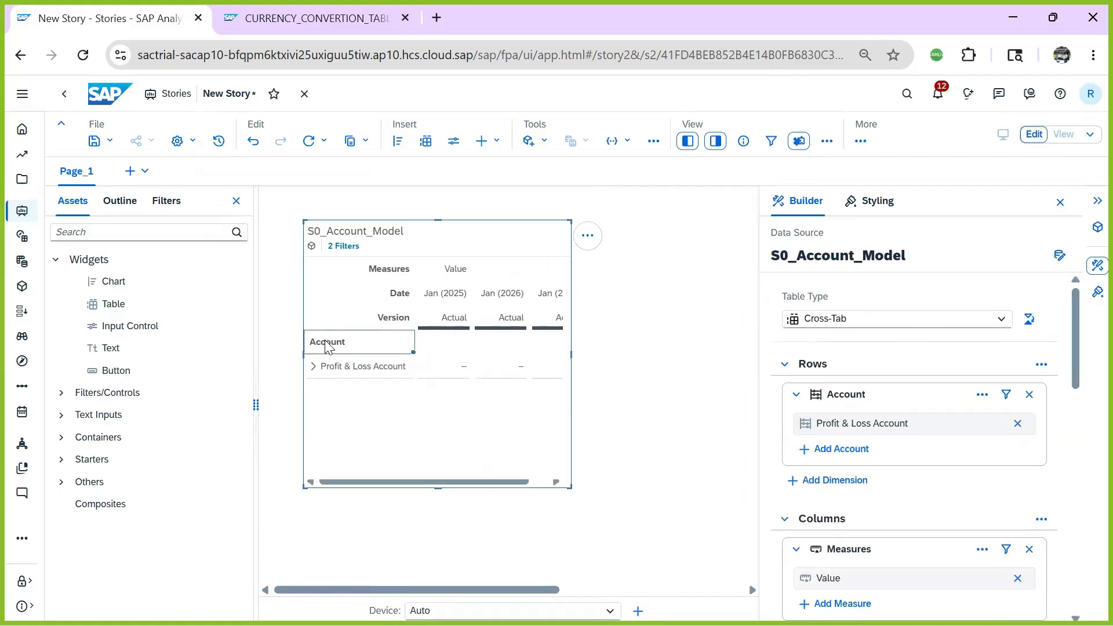
pyautogui.rightClick(327, 347)
pyautogui.moveTo(333, 350)
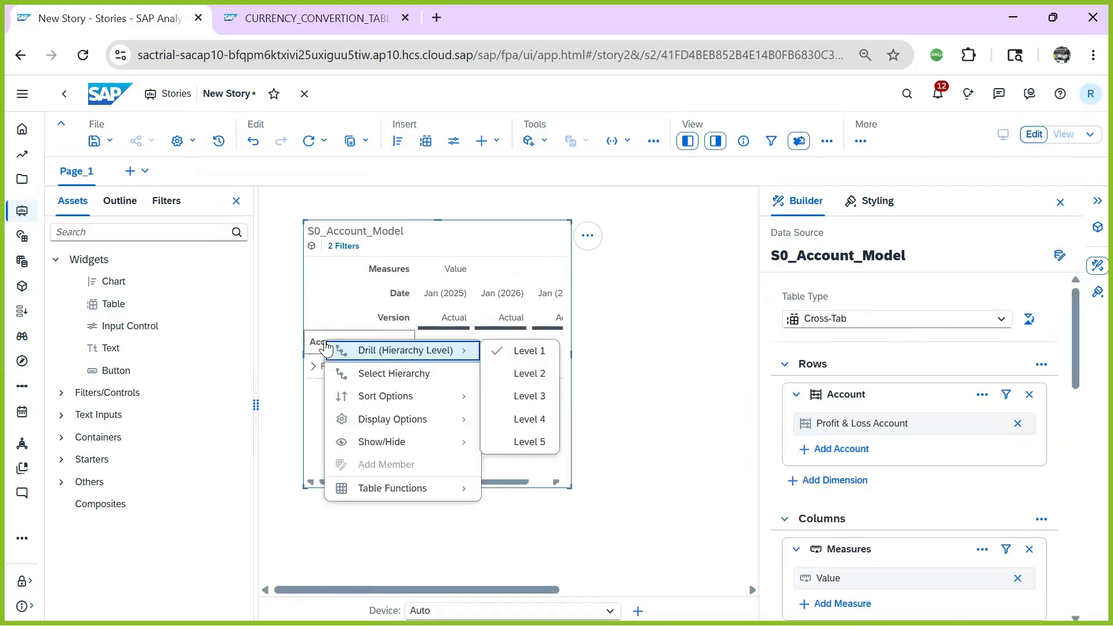
pyautogui.click(525, 443)
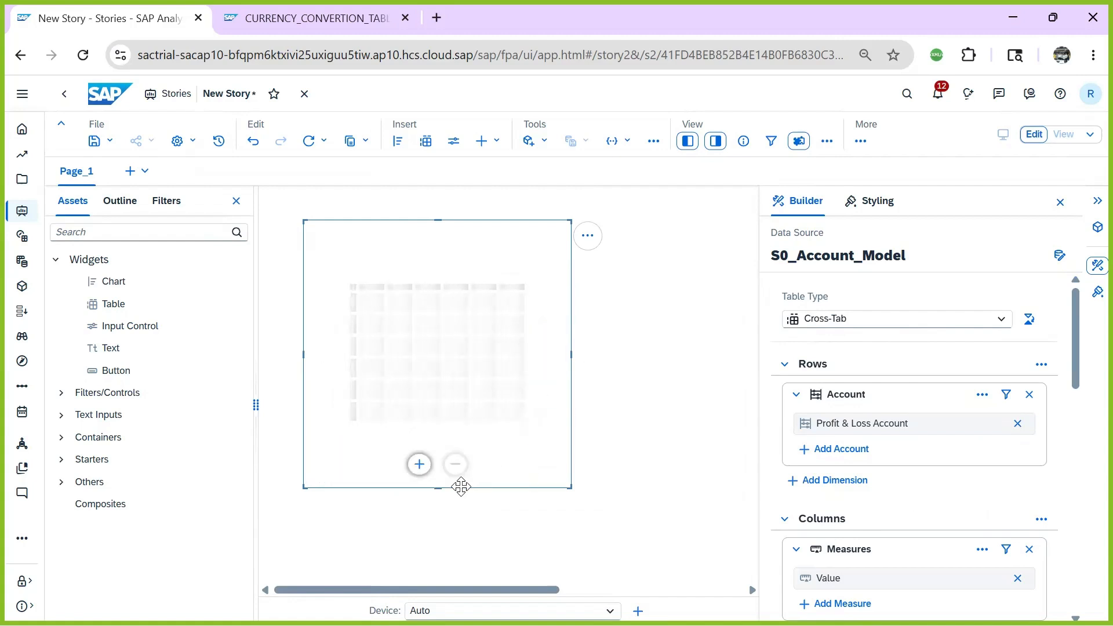
pyautogui.moveTo(435, 490); pyautogui.dragTo(427, 579)
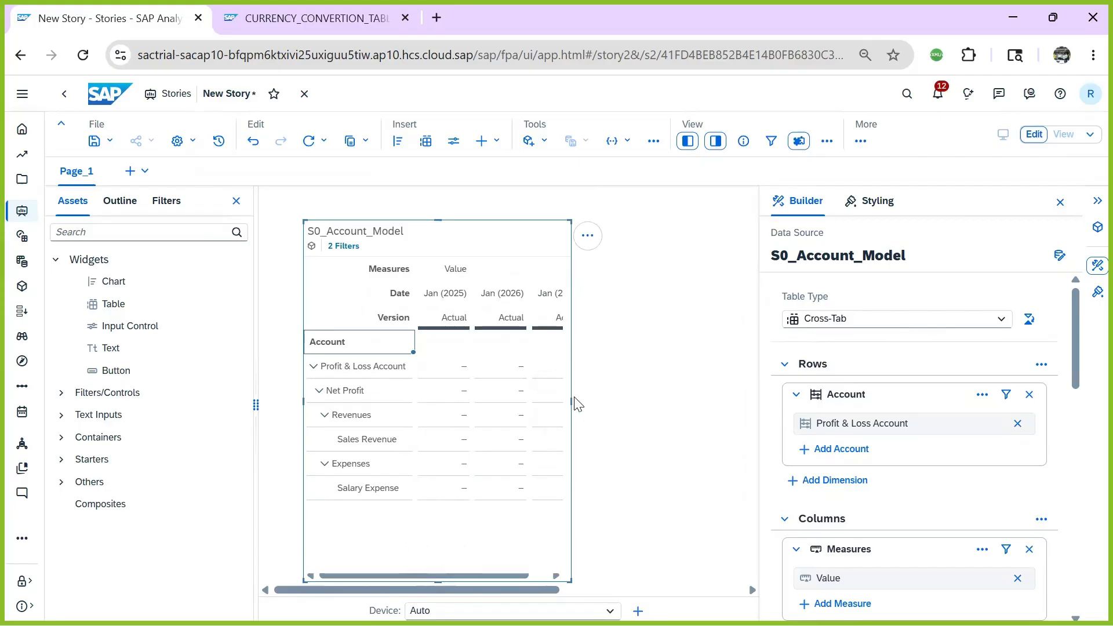
pyautogui.moveTo(571, 401); pyautogui.dragTo(702, 401)
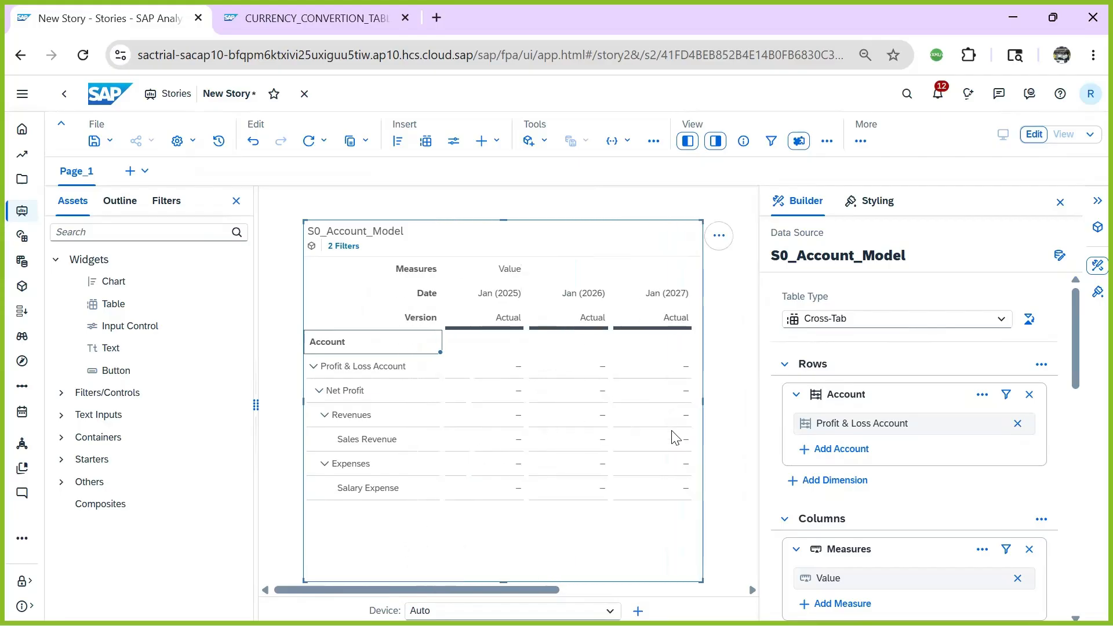
# - Turn on text wrapping for the table's row and column header cells in the styling options
pyautogui.click(487, 392)
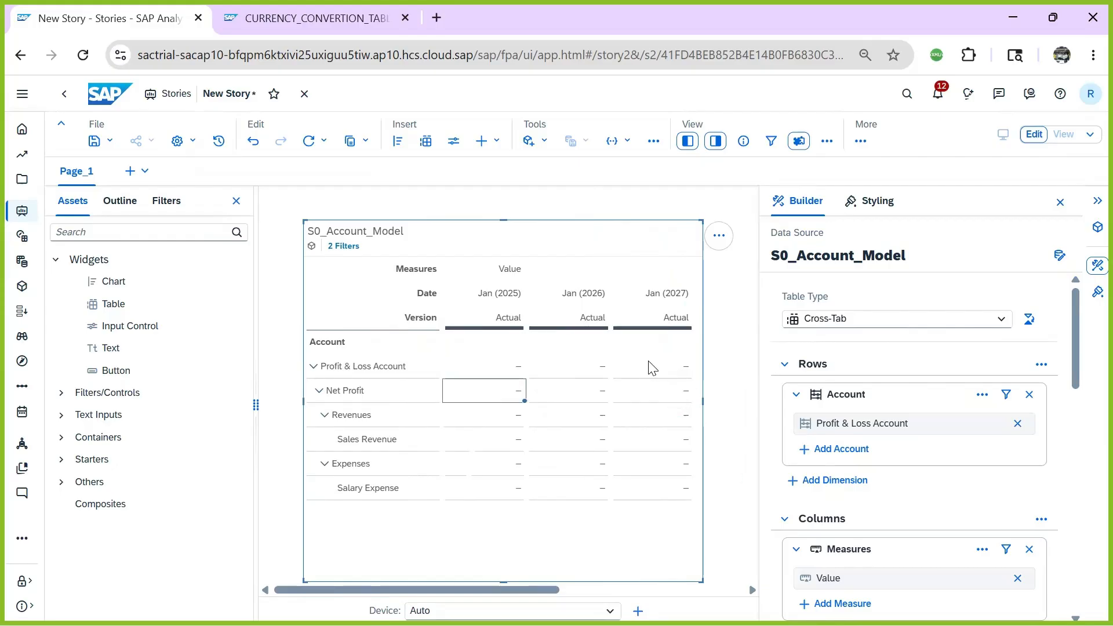
pyautogui.click(876, 203)
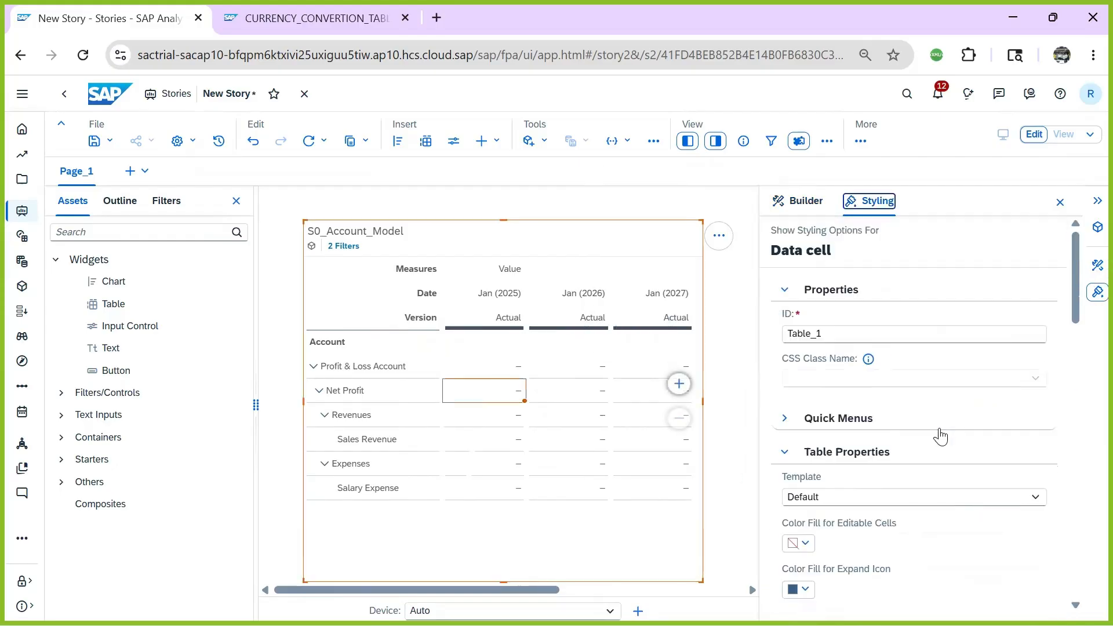
pyautogui.moveTo(1075, 278); pyautogui.dragTo(1069, 453)
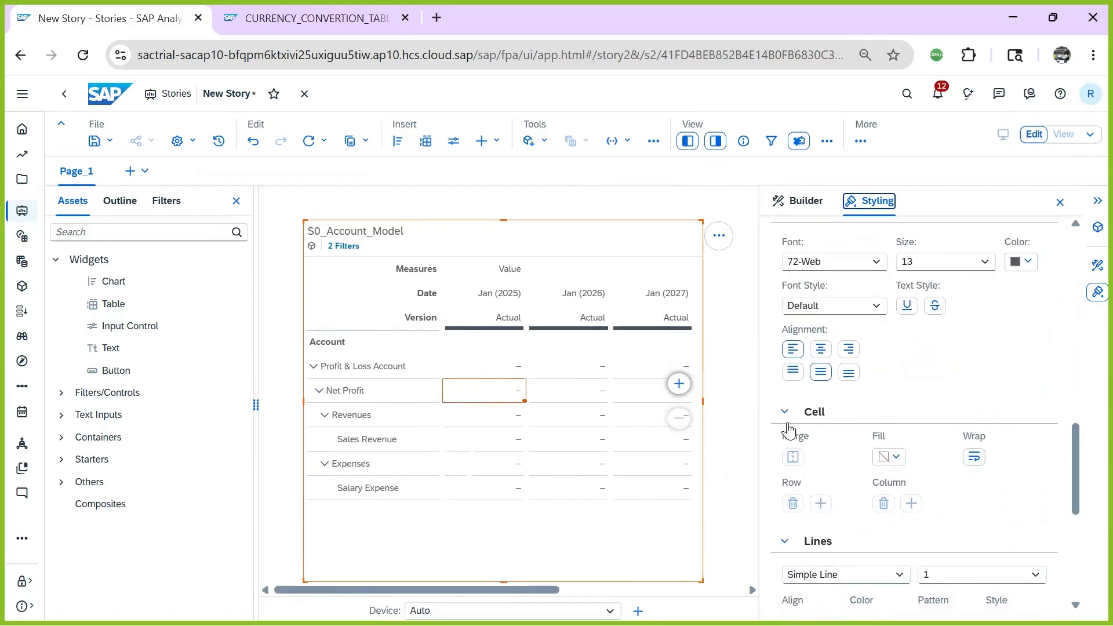
pyautogui.click(389, 400)
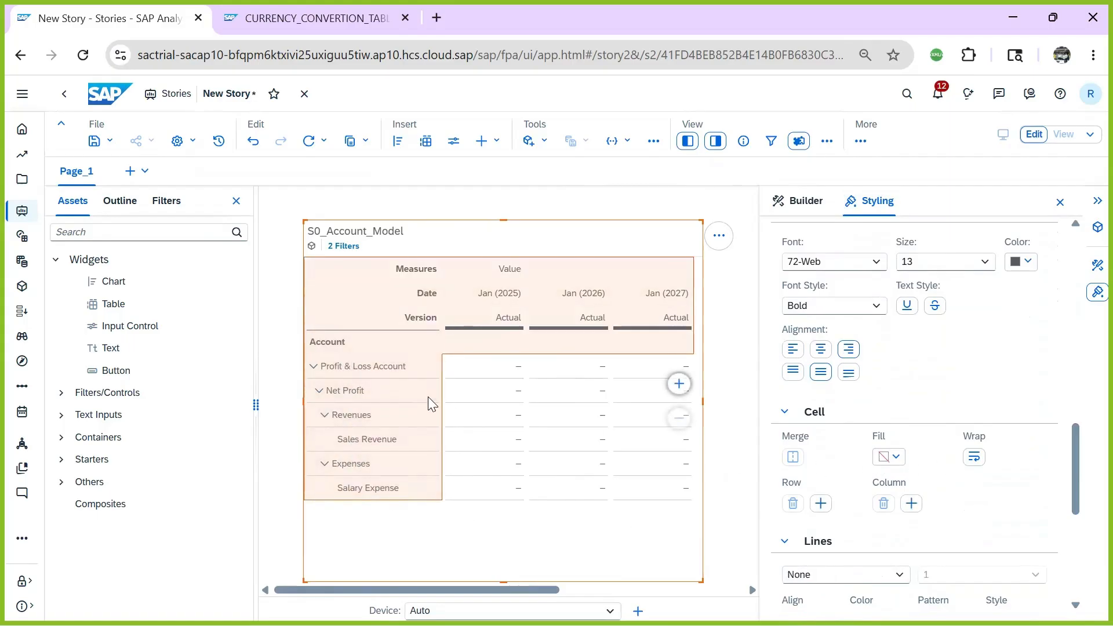
pyautogui.click(973, 458)
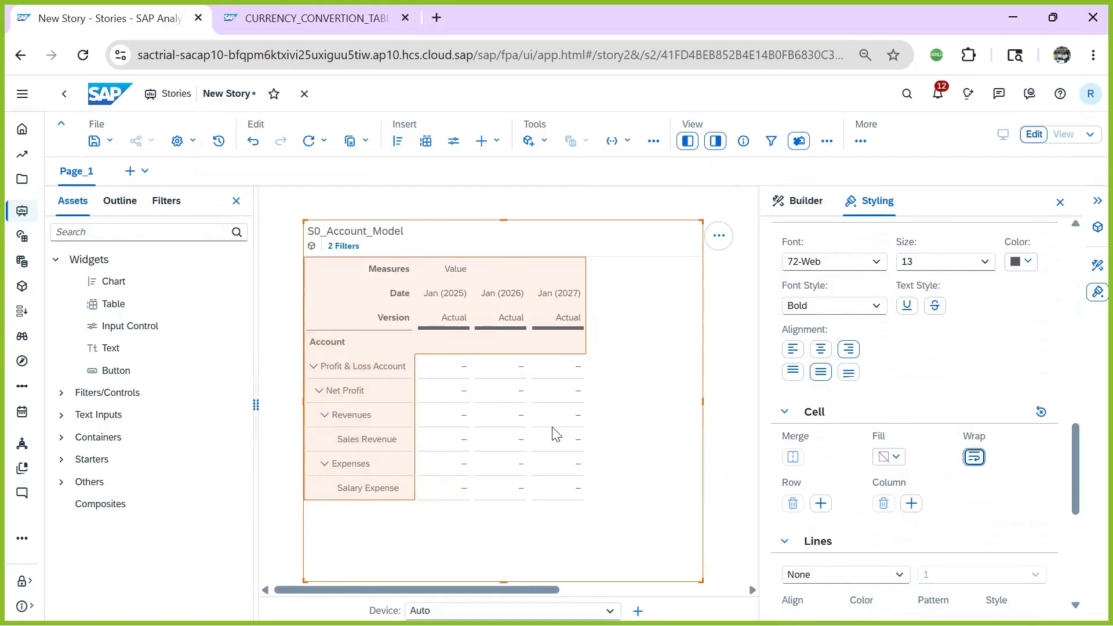
# - Turn on text wrapping for the table's data cells
pyautogui.click(479, 380)
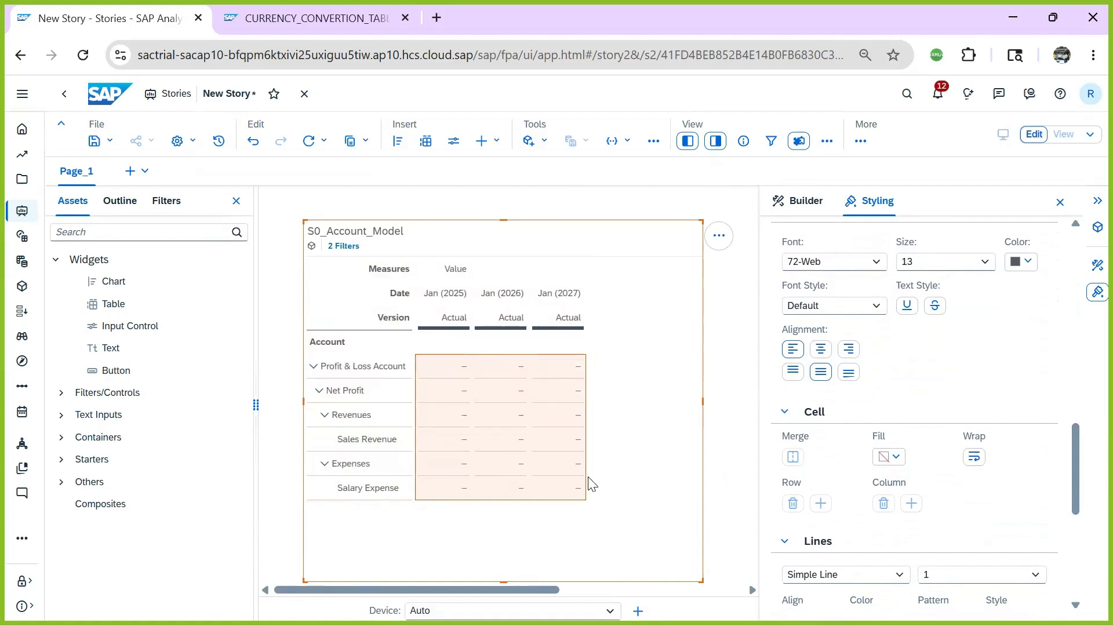
pyautogui.click(974, 458)
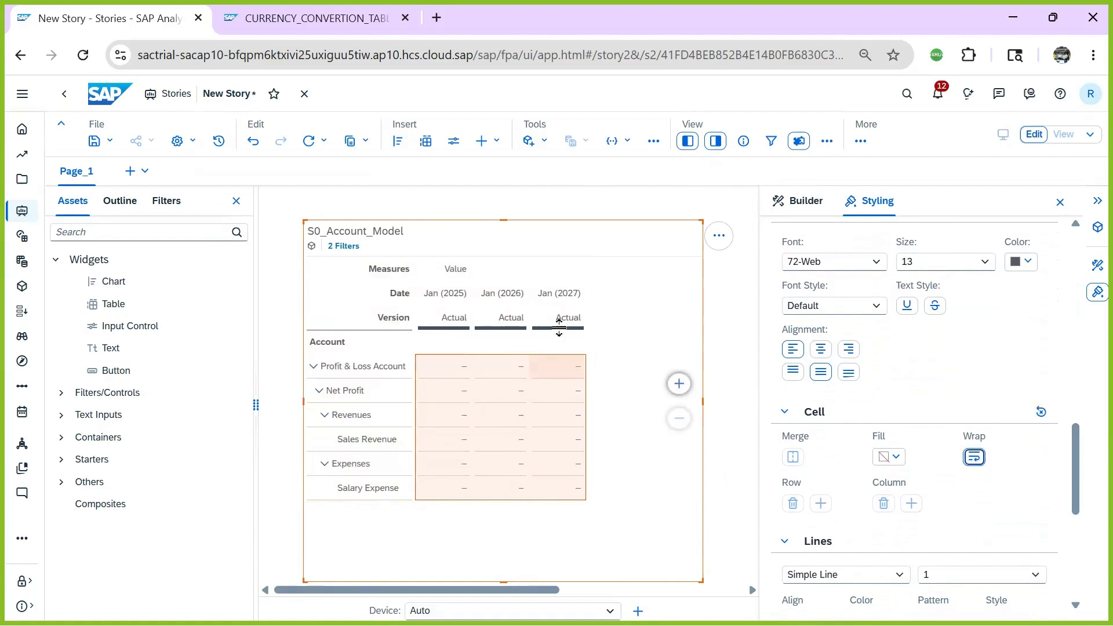
pyautogui.click(708, 383)
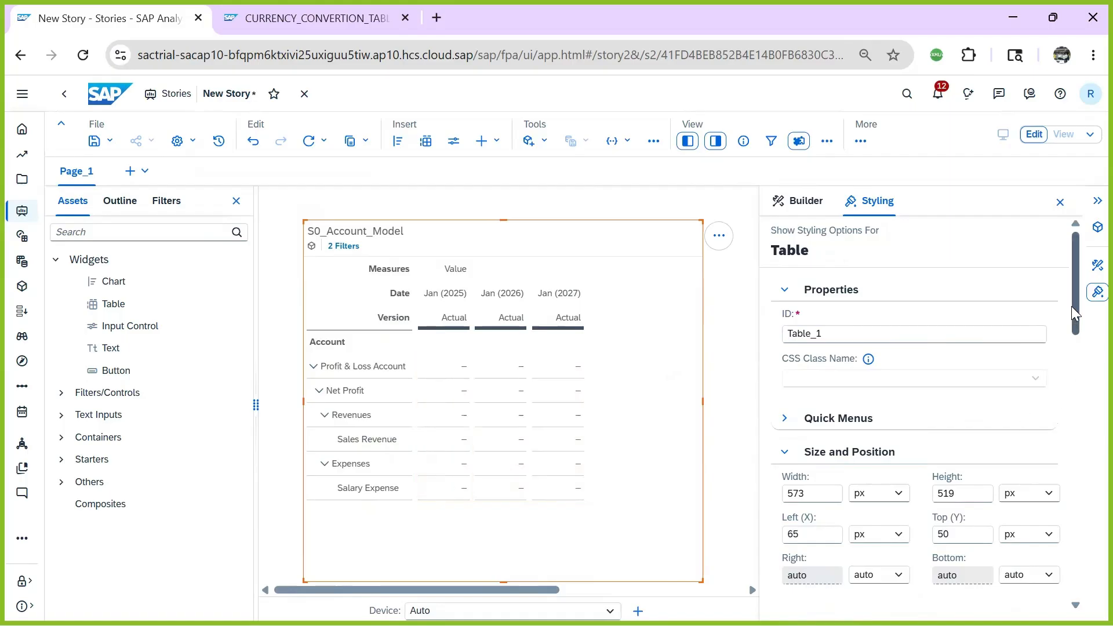
# - Set the table's Display unit / Currencies property to Cells
pyautogui.moveTo(1072, 305); pyautogui.dragTo(1052, 525)
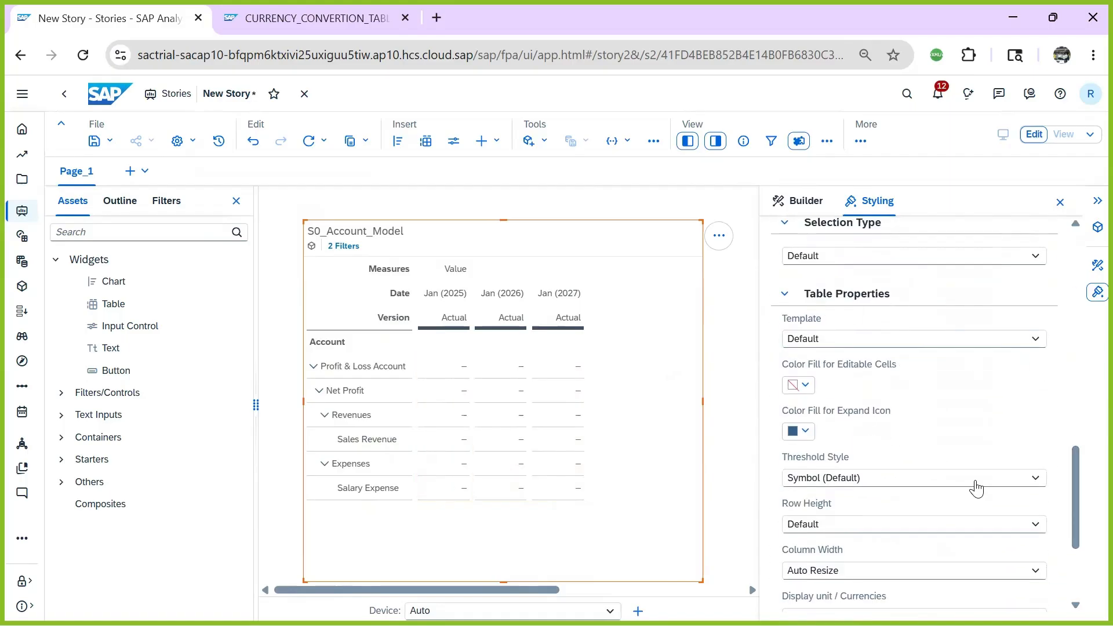
pyautogui.moveTo(1074, 461); pyautogui.dragTo(1074, 528)
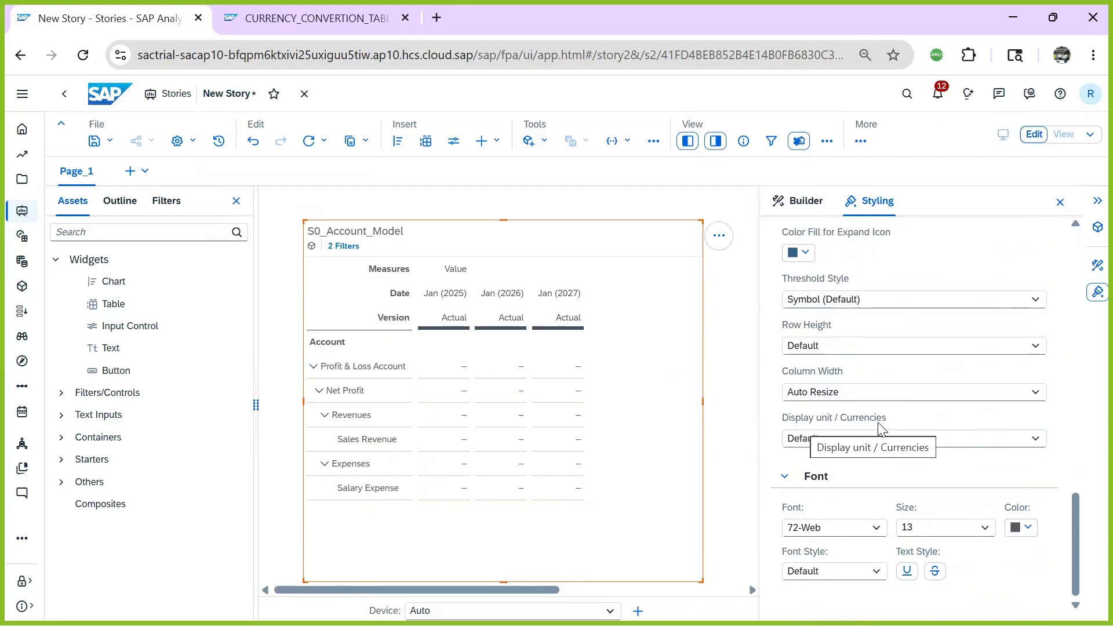
pyautogui.click(925, 447)
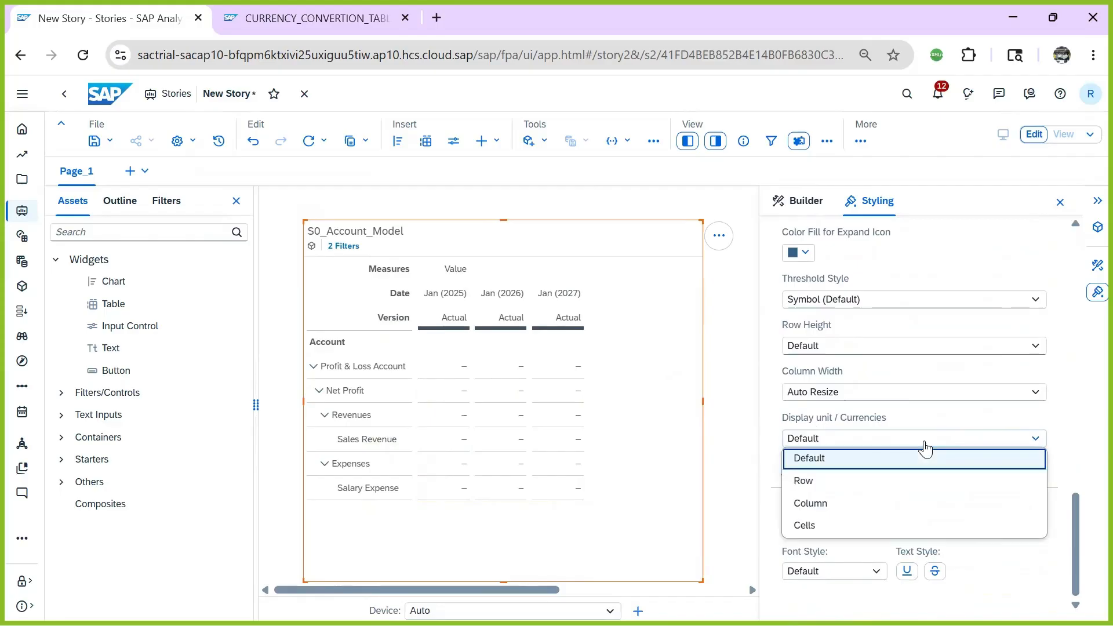
pyautogui.click(806, 525)
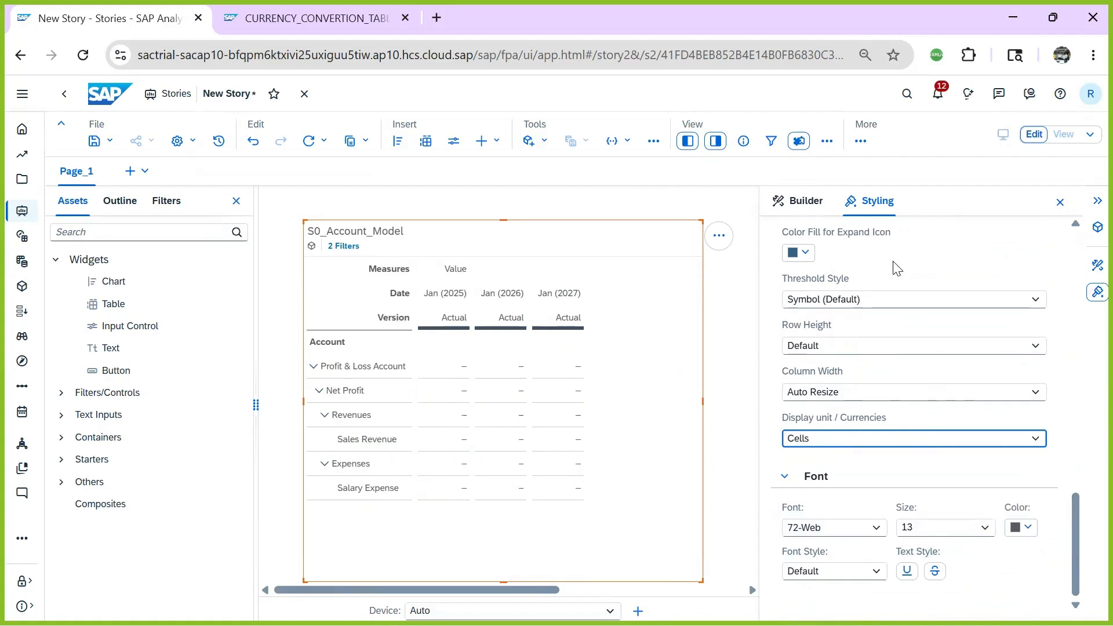
pyautogui.click(913, 262)
pyautogui.click(741, 297)
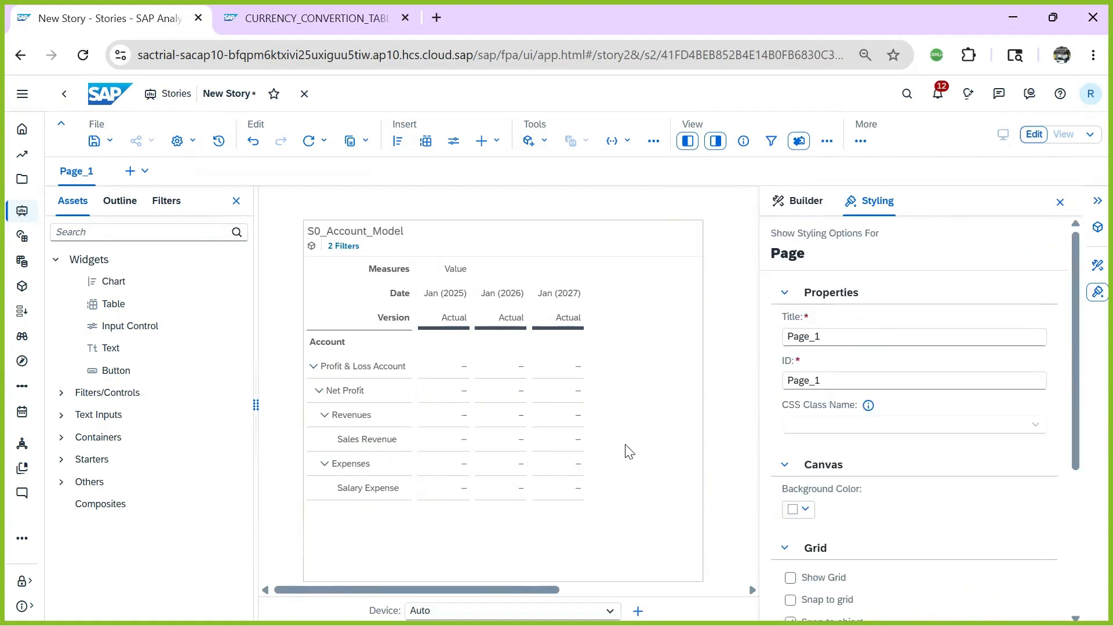
# - Enter 1 as the Sales Revenue value for Jan (2025) Actual
pyautogui.click(374, 441)
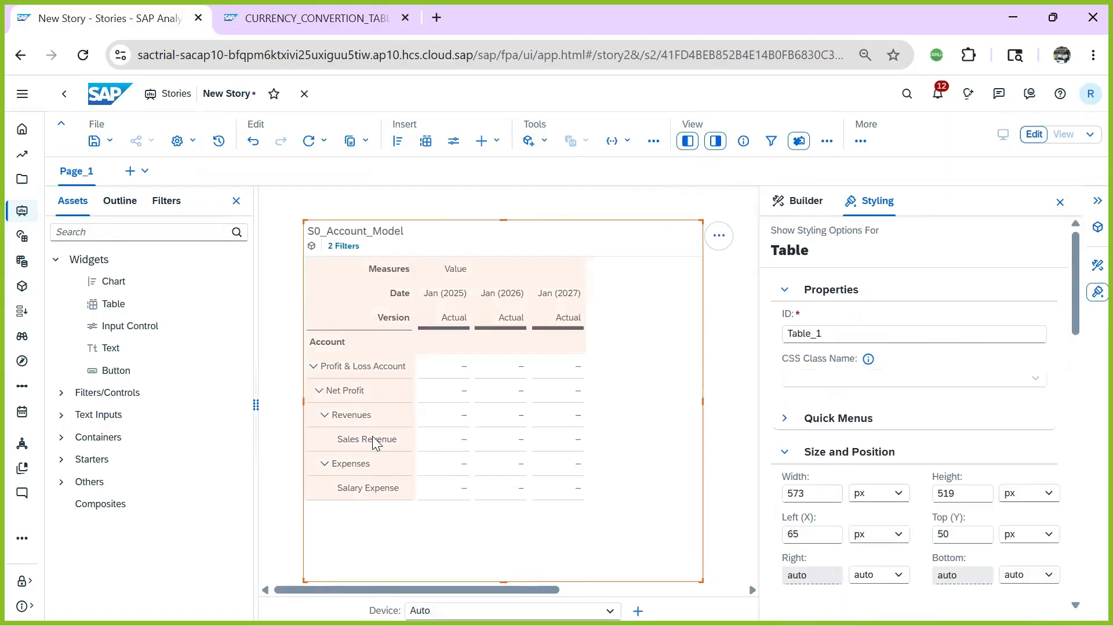
pyautogui.click(450, 444)
pyautogui.click(447, 443)
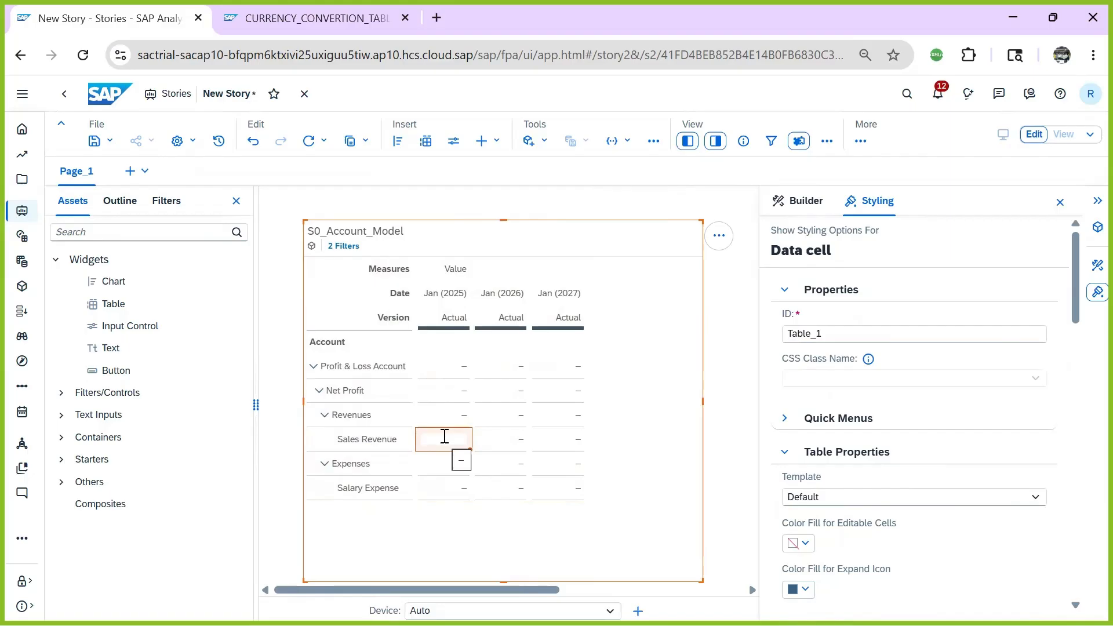
pyautogui.write('1')
pyautogui.press('Return')
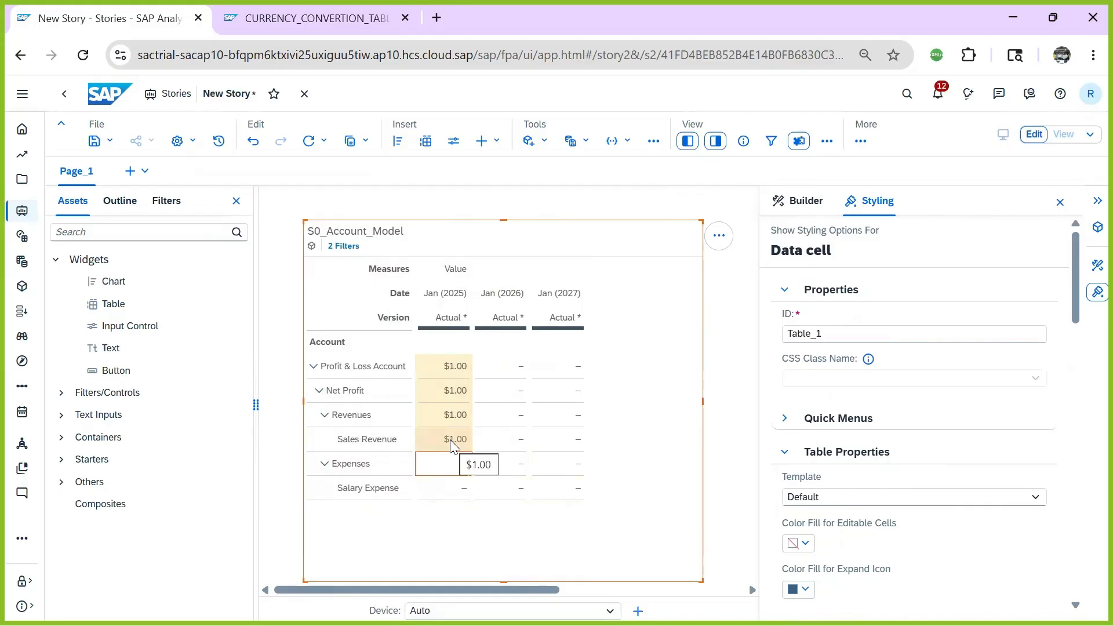
# - Enter 1 as the Salary Expense value for Jan (2025) Actual
pyautogui.click(445, 495)
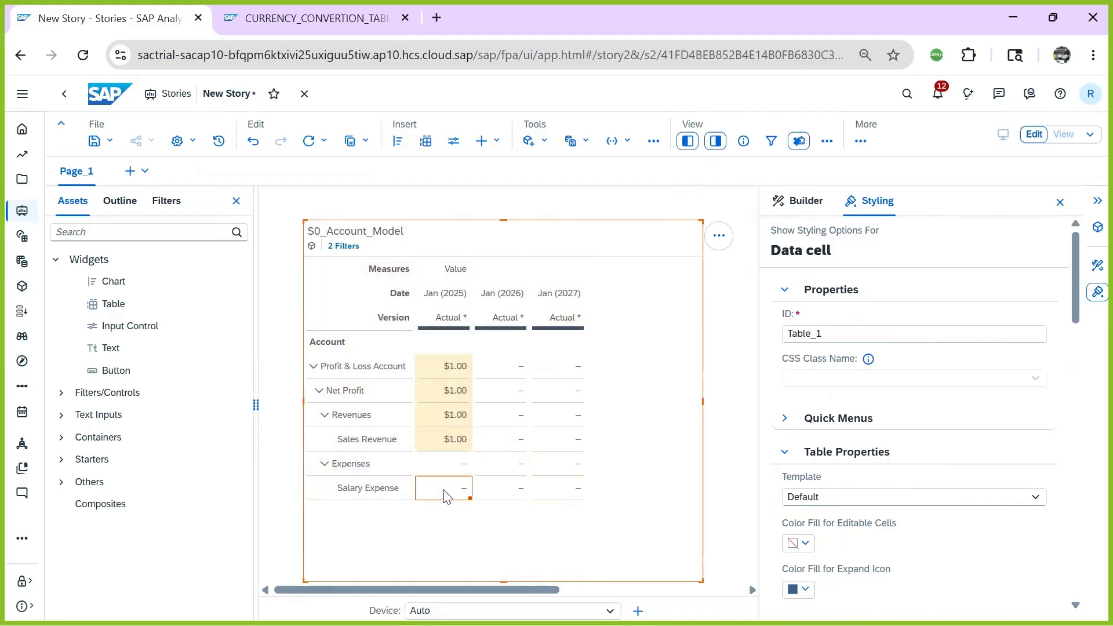
pyautogui.write('1')
pyautogui.press('Return')
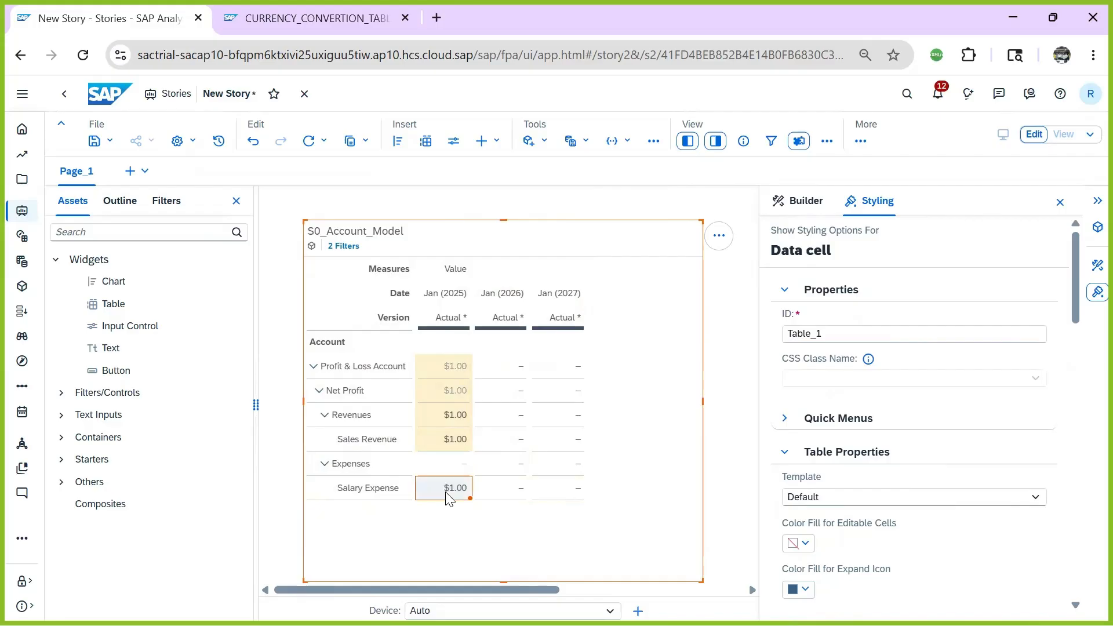
pyautogui.click(547, 541)
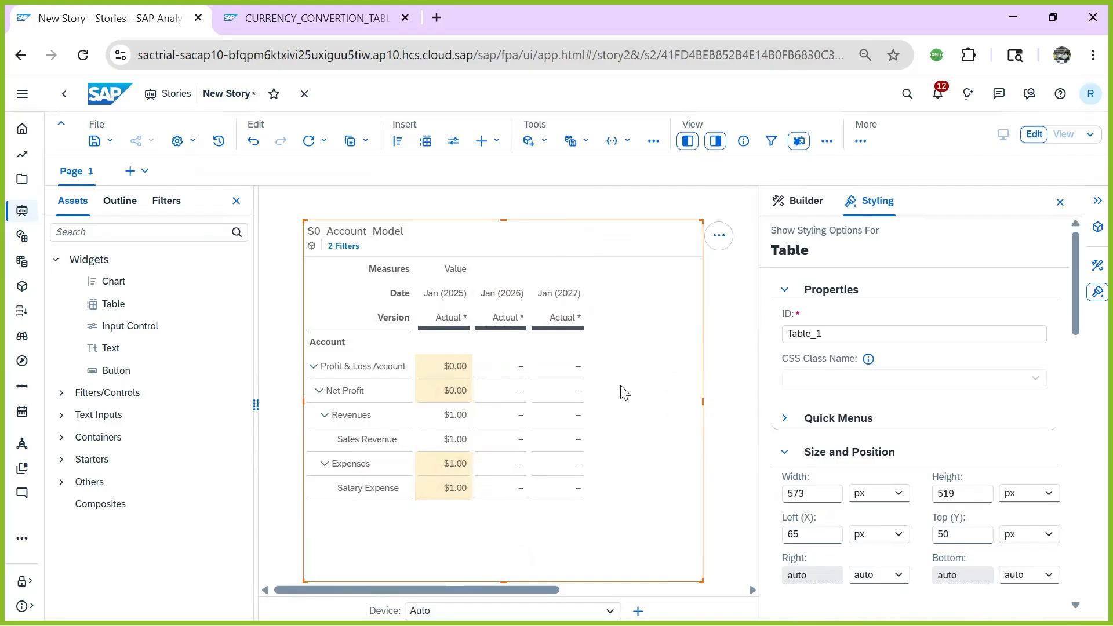
# - Leave the currency conversion table for the Modeler and open the Calculations view of S0_Account_Model
pyautogui.click(290, 23)
pyautogui.click(63, 94)
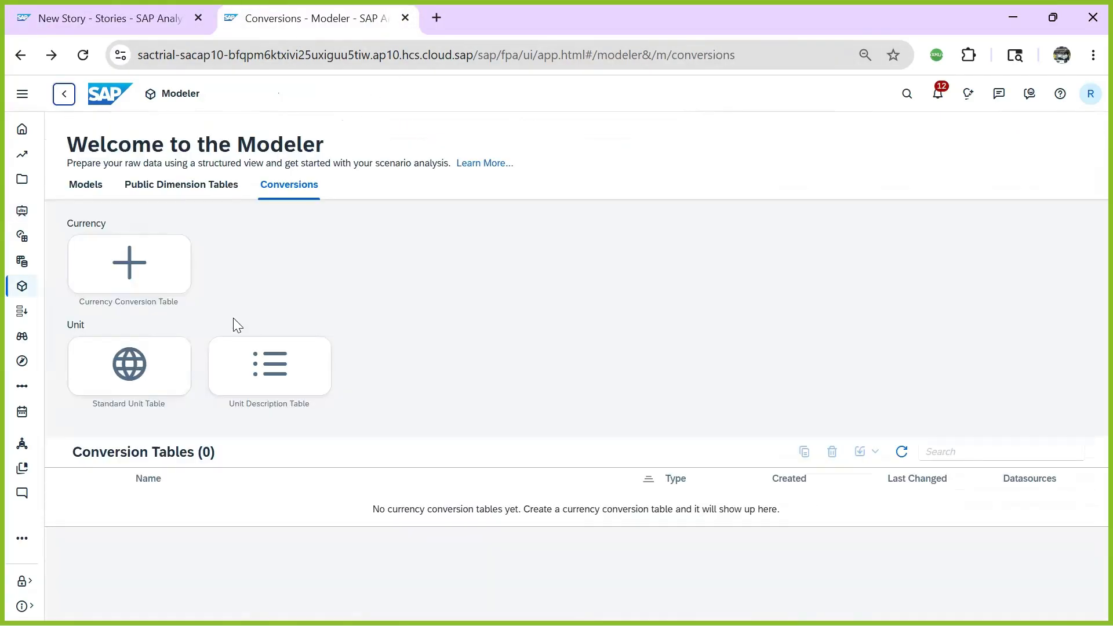
pyautogui.click(22, 286)
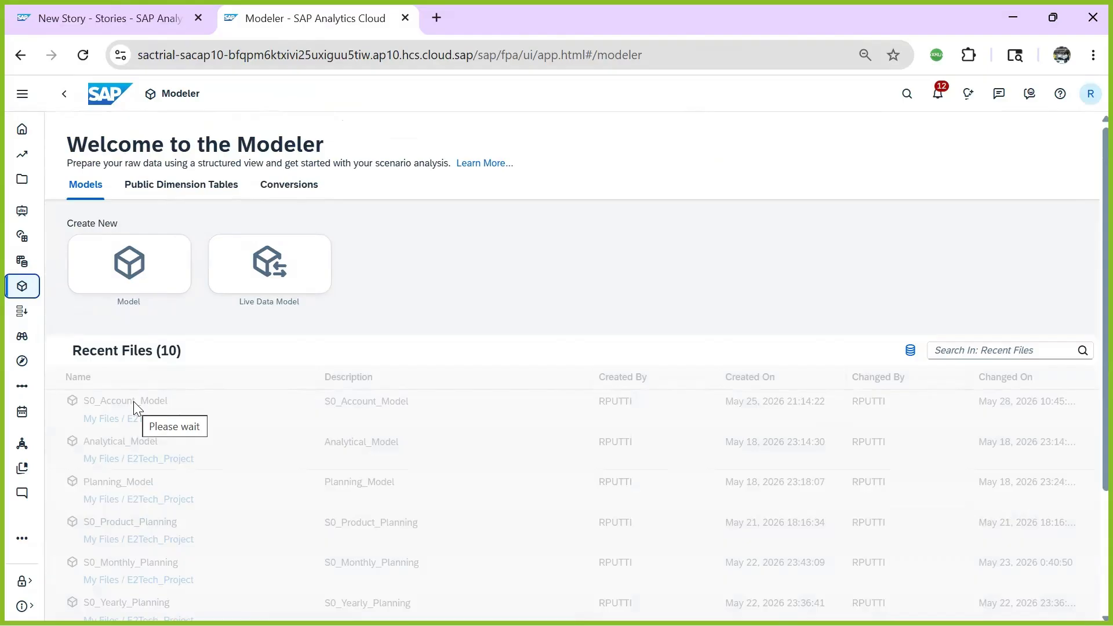
pyautogui.click(154, 413)
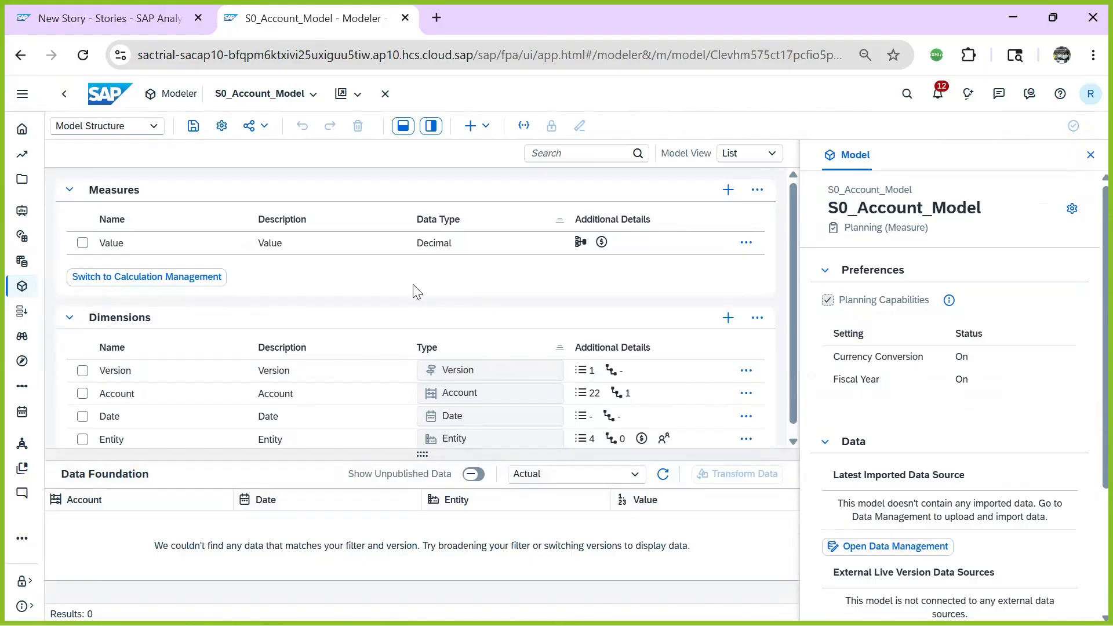
pyautogui.click(153, 127)
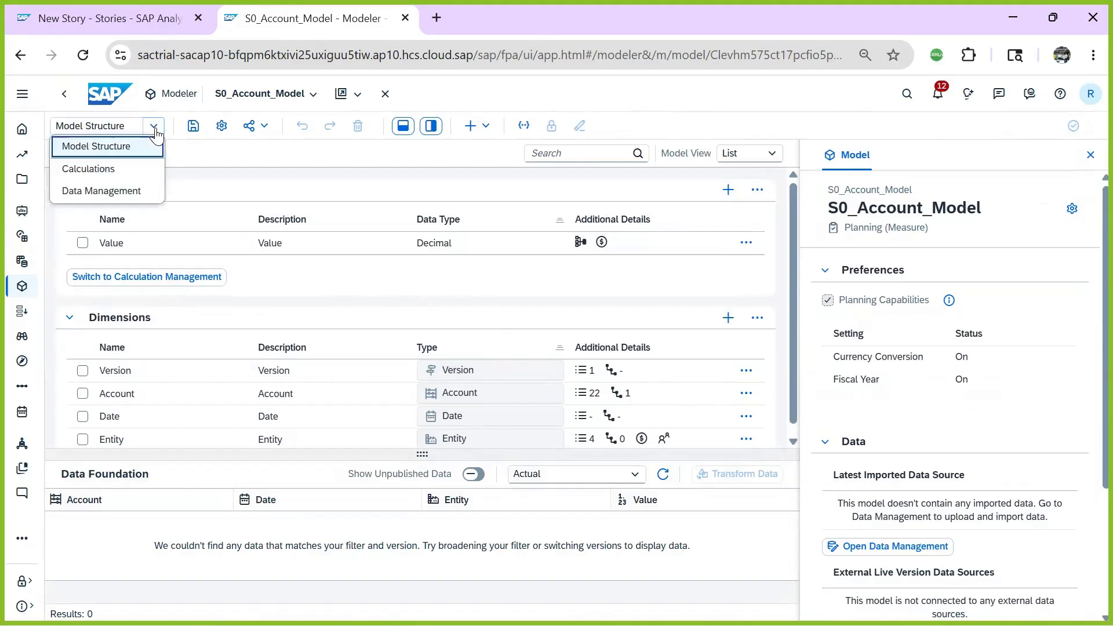
pyautogui.click(101, 169)
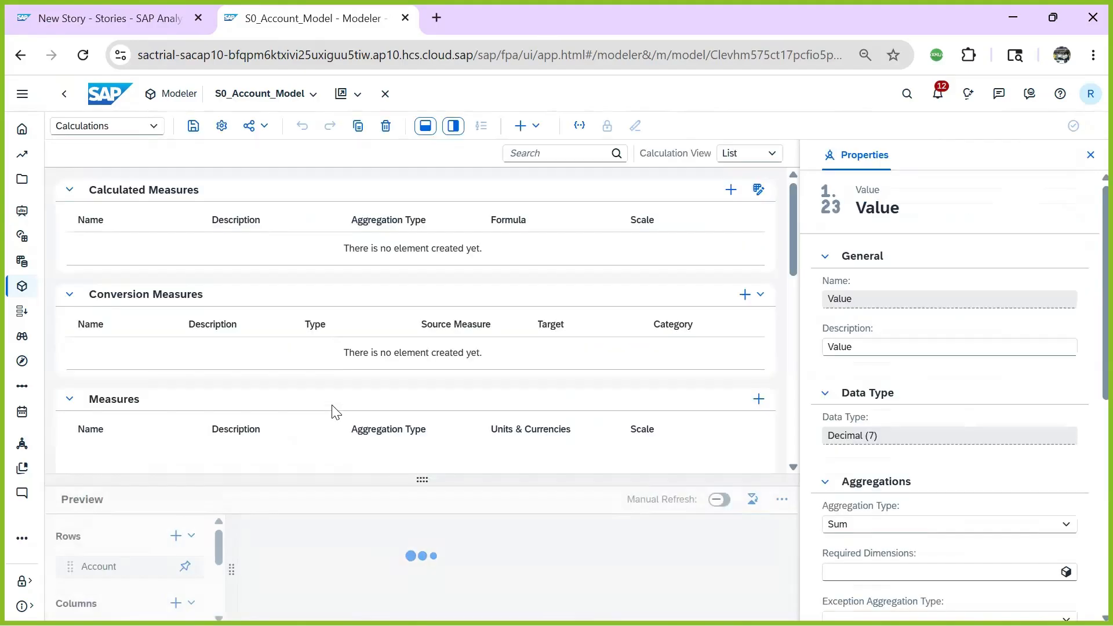
# - Add a currency conversion measure with the name and description Value_INR
pyautogui.click(761, 295)
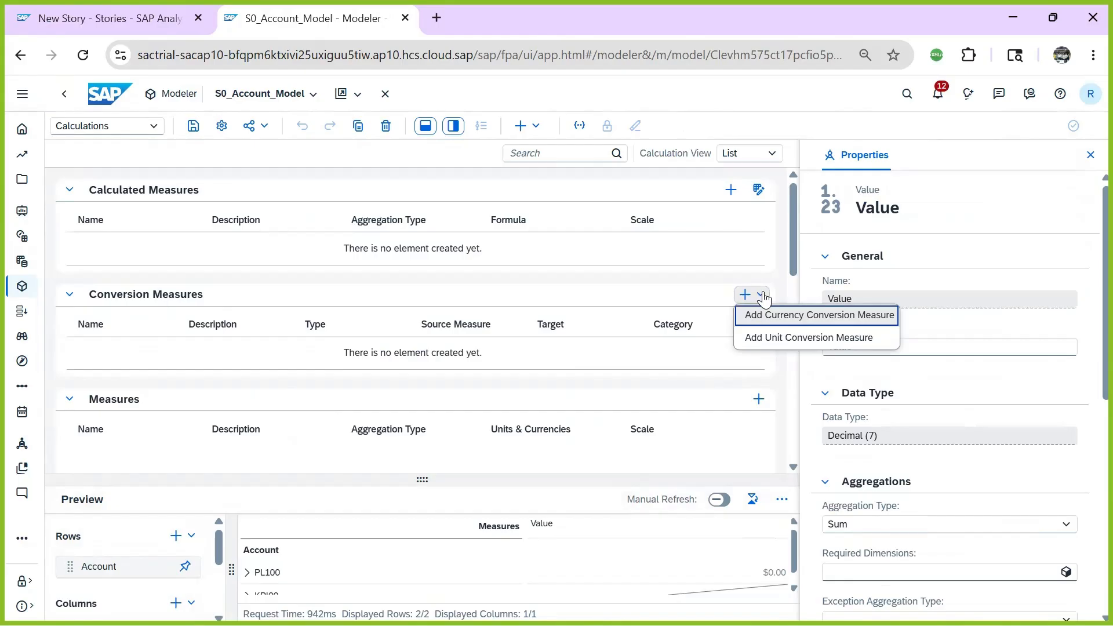
pyautogui.click(793, 321)
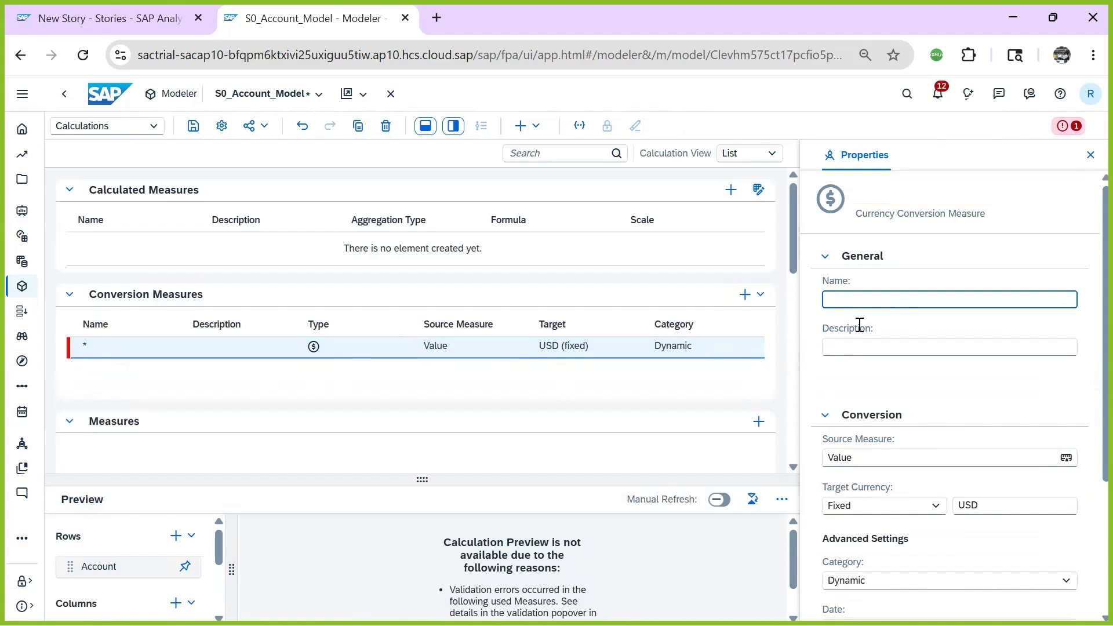
pyautogui.write('Valu')
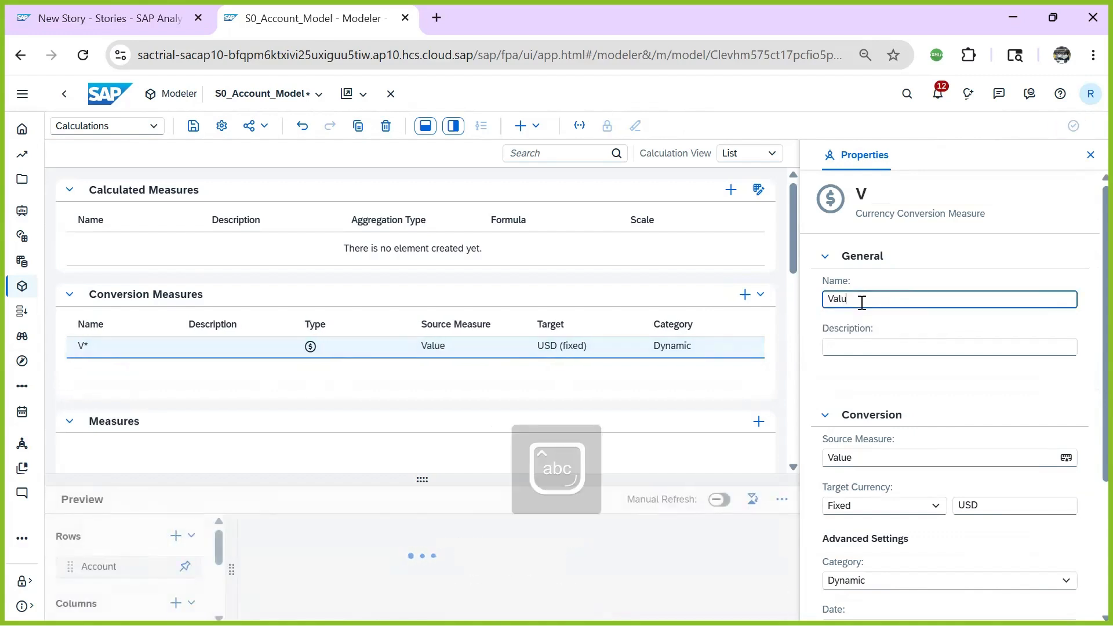
pyautogui.write('e_')
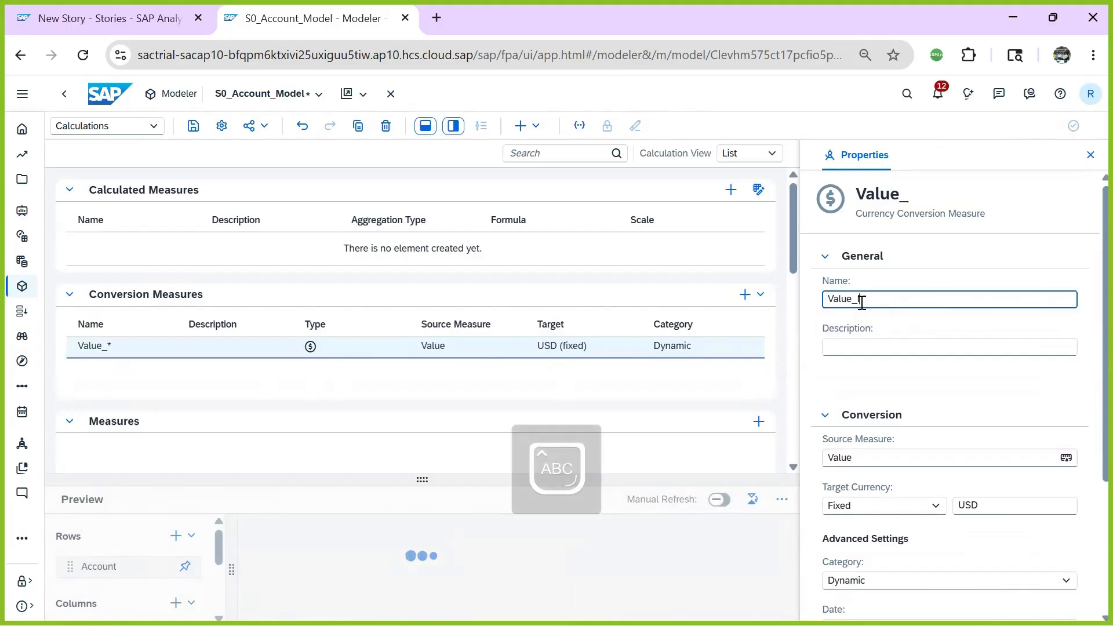
pyautogui.write('INR')
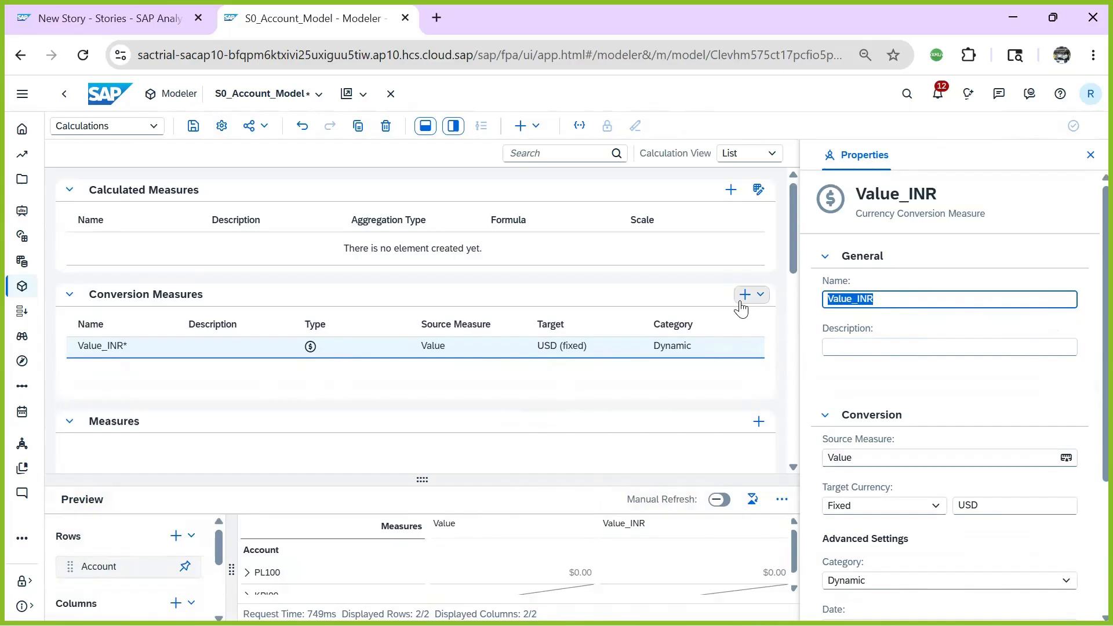
pyautogui.click(859, 345)
pyautogui.write('Value_INR')
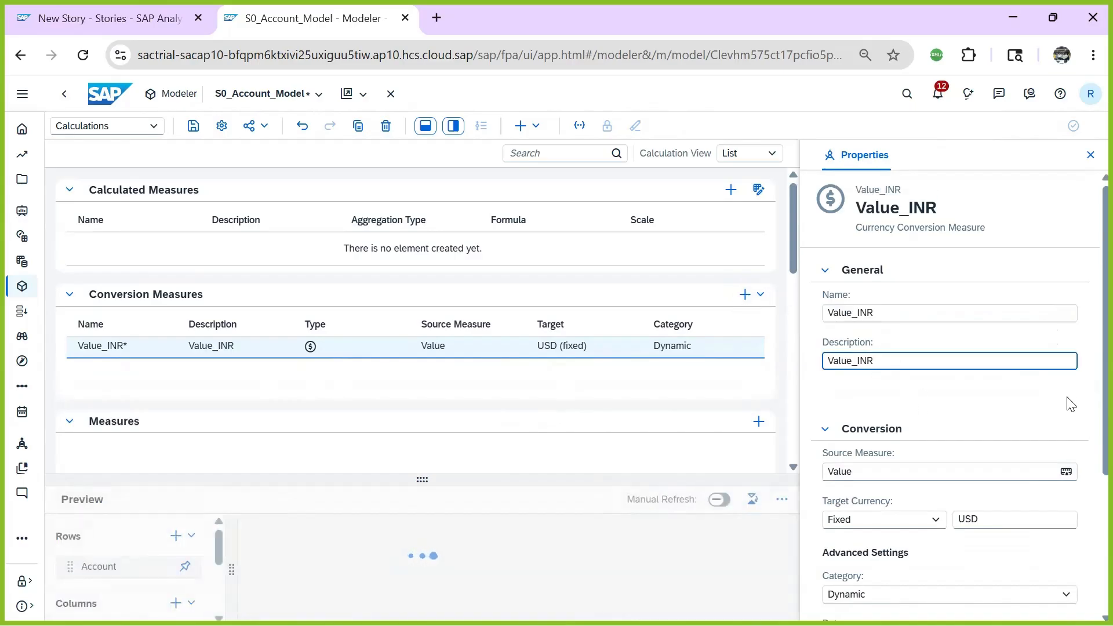
# - Set the fixed target currency of the Value_INR conversion measure to INR
pyautogui.scroll(-3, 1086, 380)
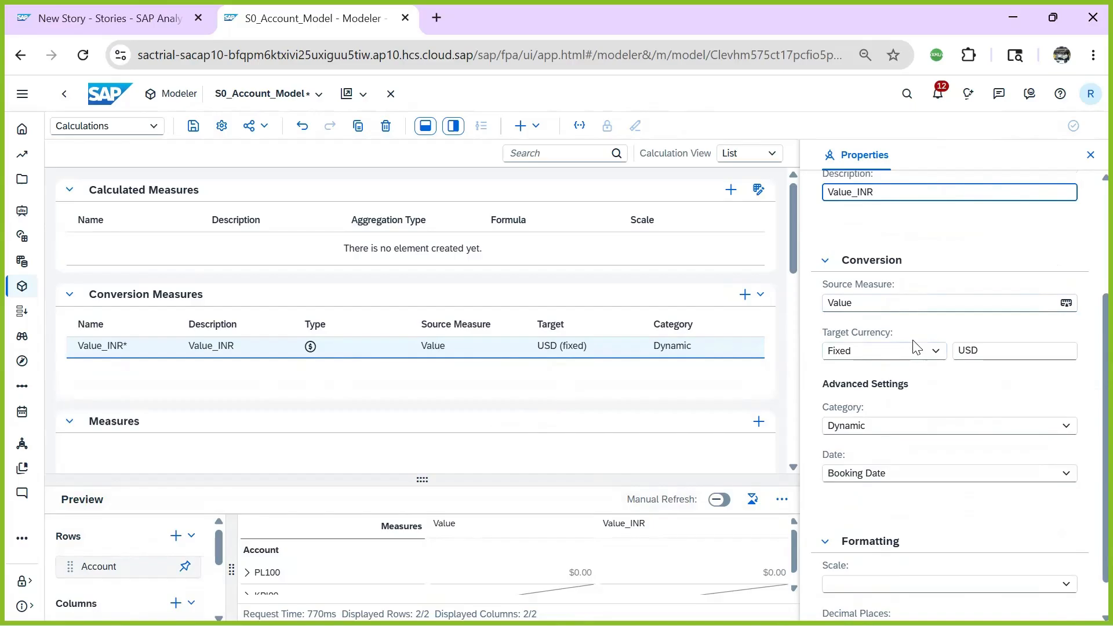
pyautogui.click(1023, 355)
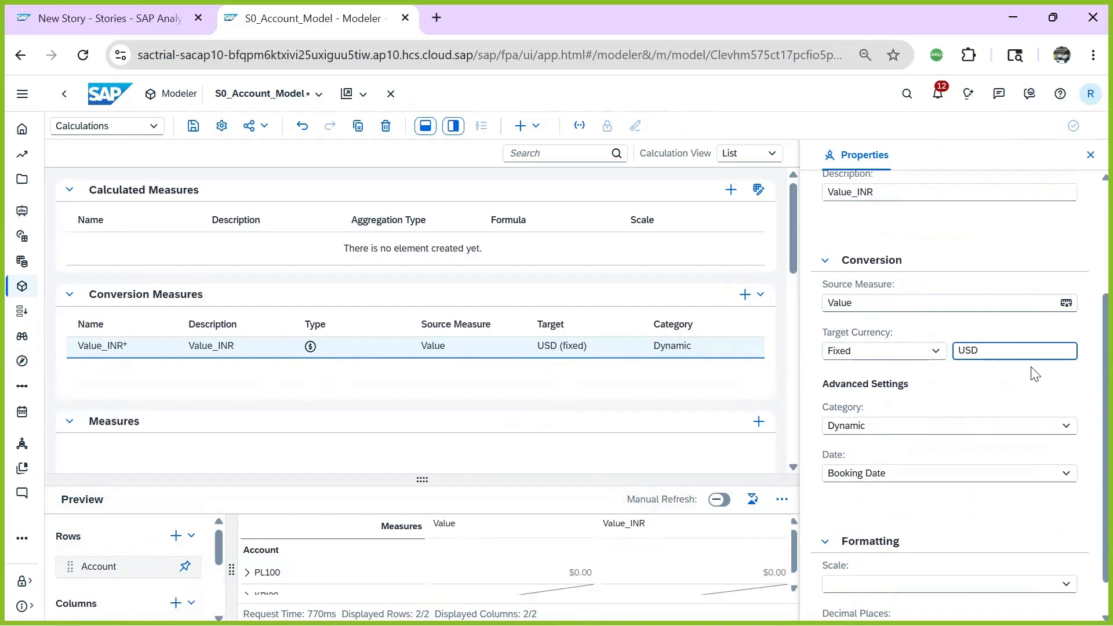
pyautogui.press('capslock')
pyautogui.write('in')
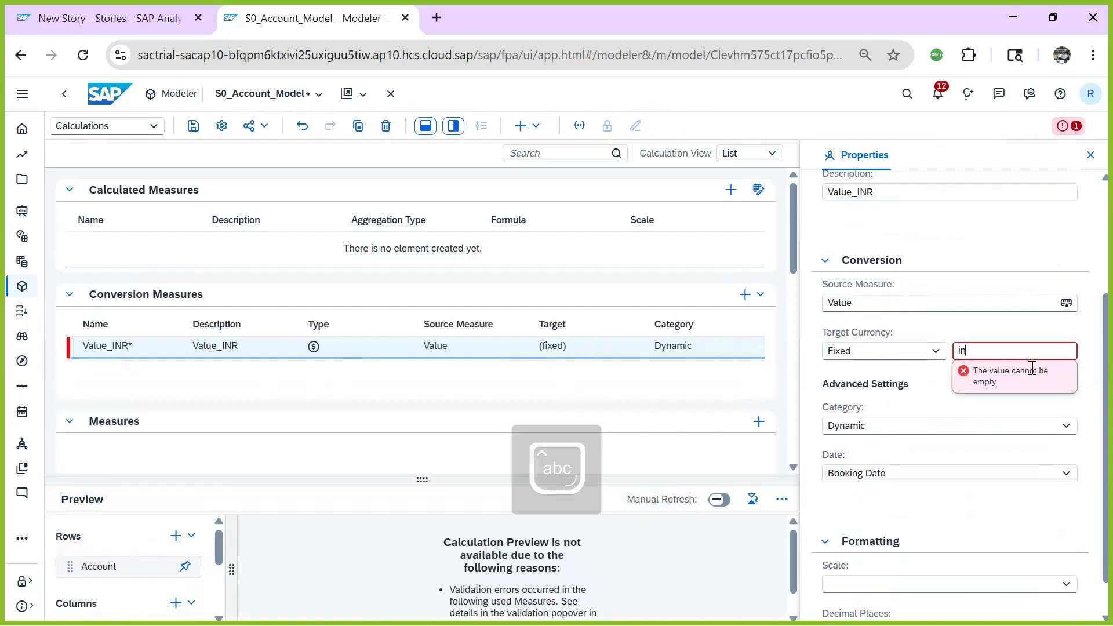
pyautogui.press('BackSpace')
pyautogui.press('BackSpace')
pyautogui.press('capslock')
pyautogui.write('INR')
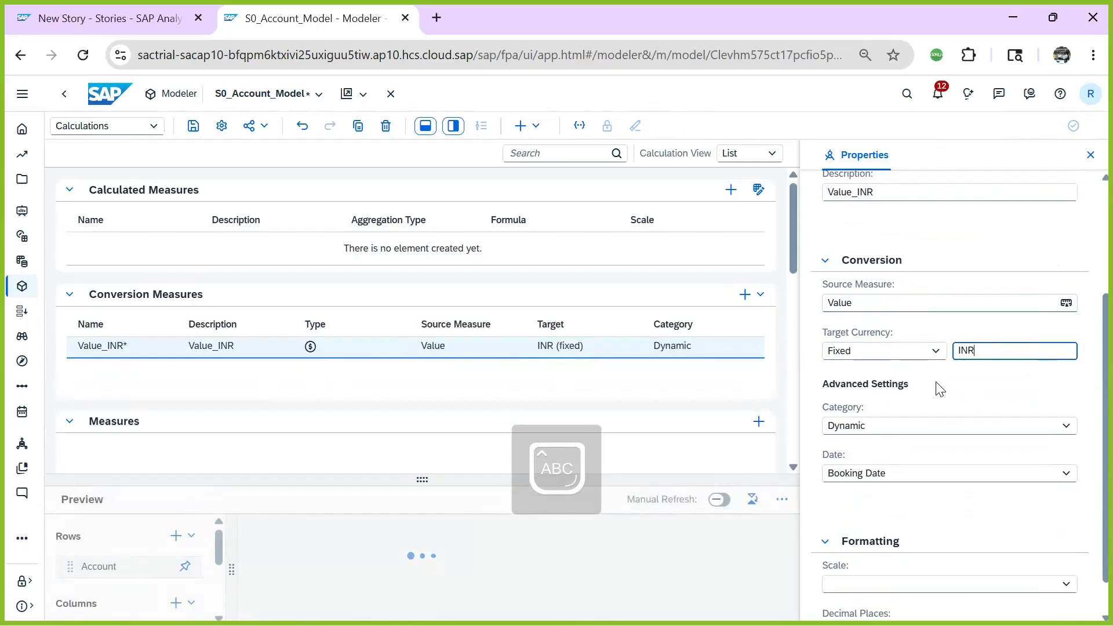
pyautogui.click(940, 388)
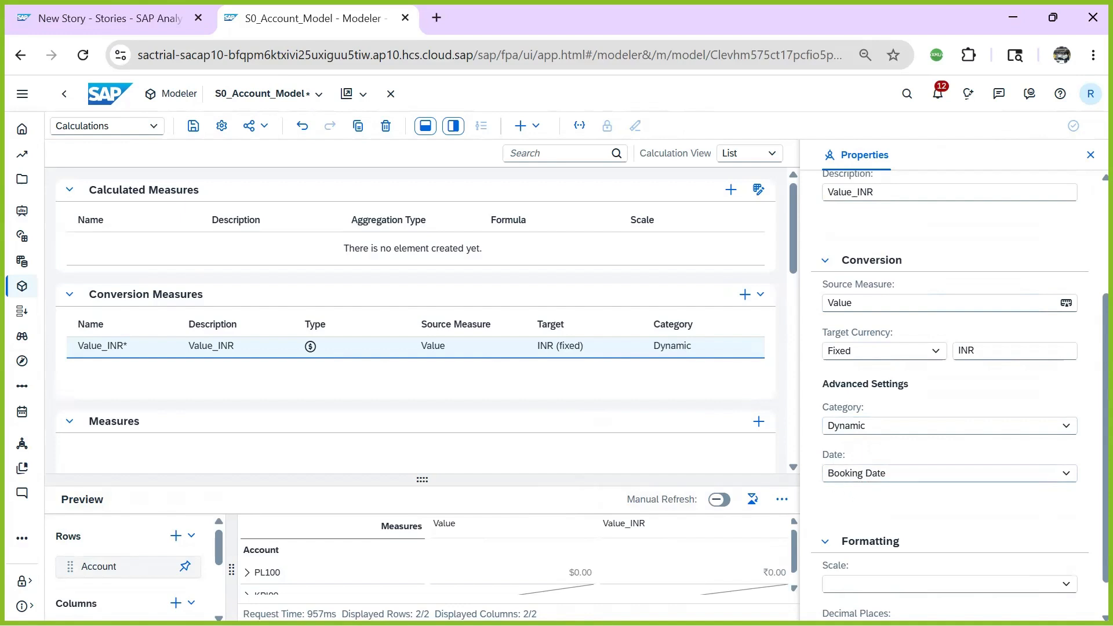
# - Format the Value_INR measure with 2 decimal places and save the model
pyautogui.scroll(-1, 1085, 454)
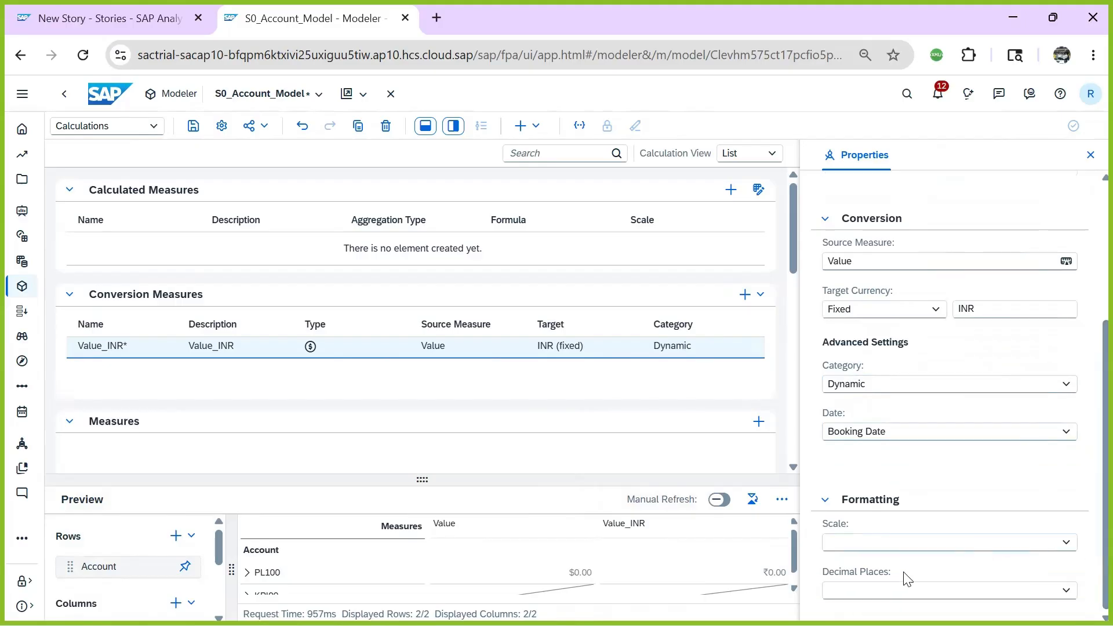
pyautogui.click(1065, 590)
pyautogui.click(846, 455)
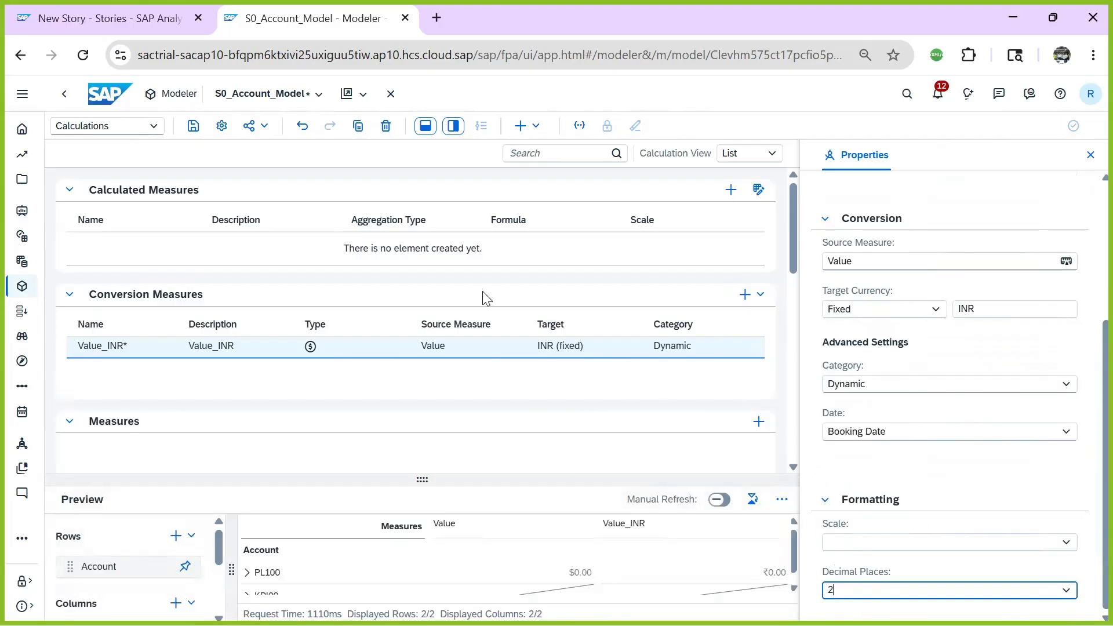
pyautogui.click(192, 129)
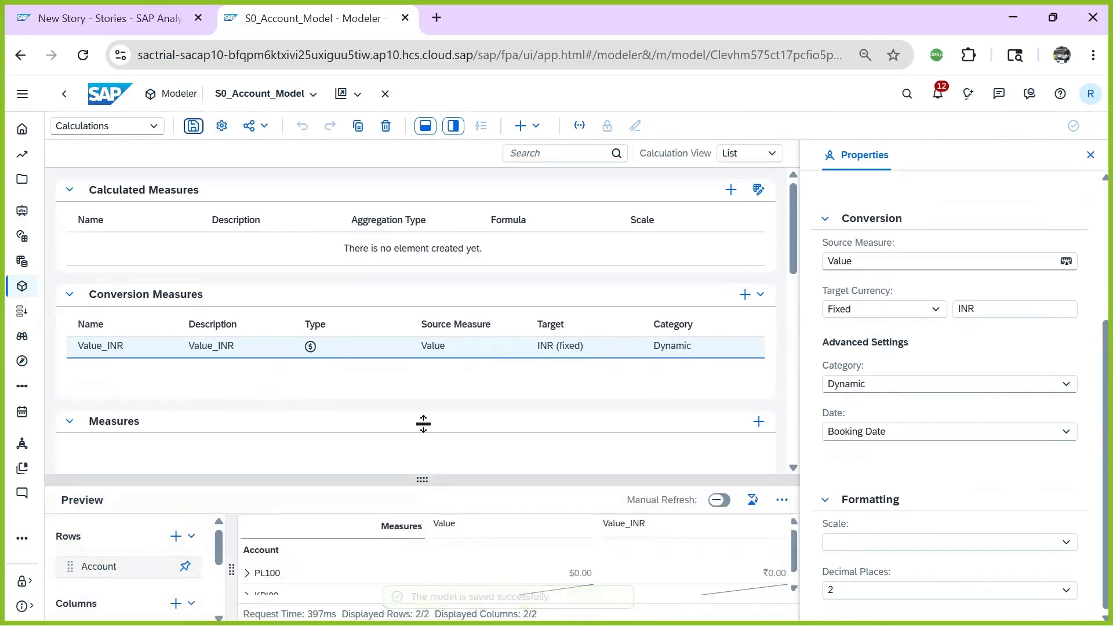
# - Enlarge the calculation preview and expand the account hierarchy from PL100 through PL200 and PL300 to examine Value and Value_INR
pyautogui.moveTo(423, 424); pyautogui.dragTo(423, 316)
pyautogui.click(242, 412)
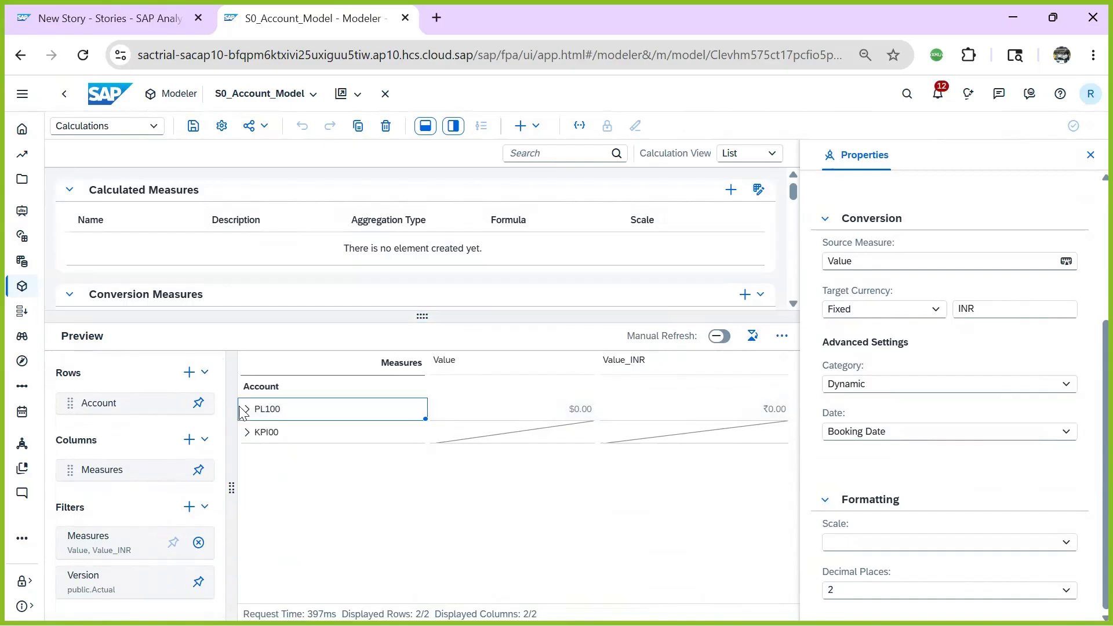
pyautogui.click(244, 410)
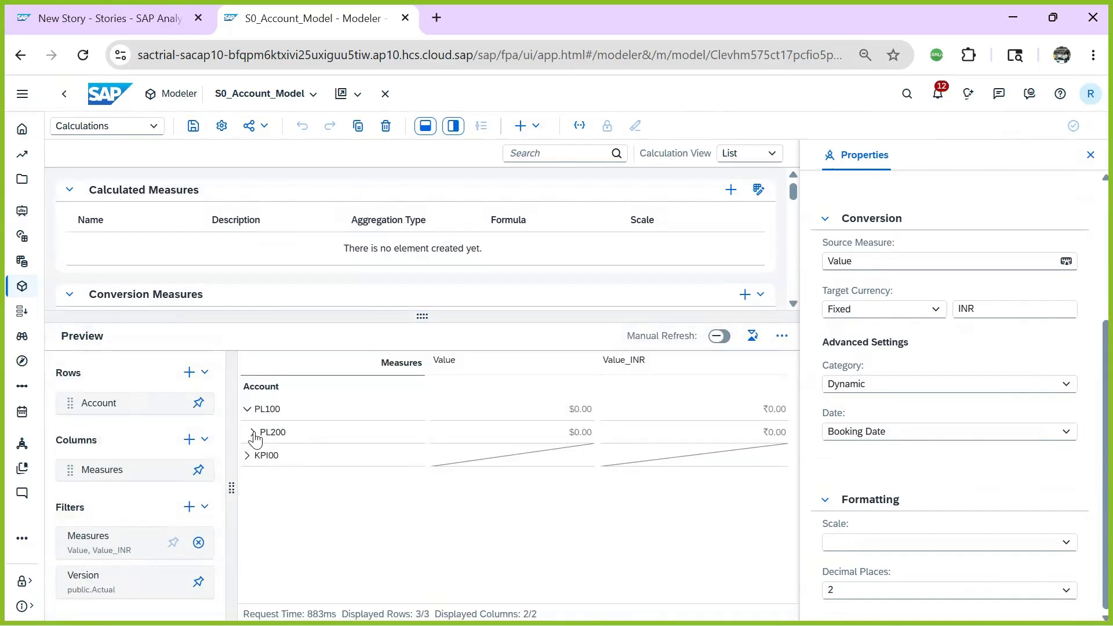
pyautogui.click(253, 433)
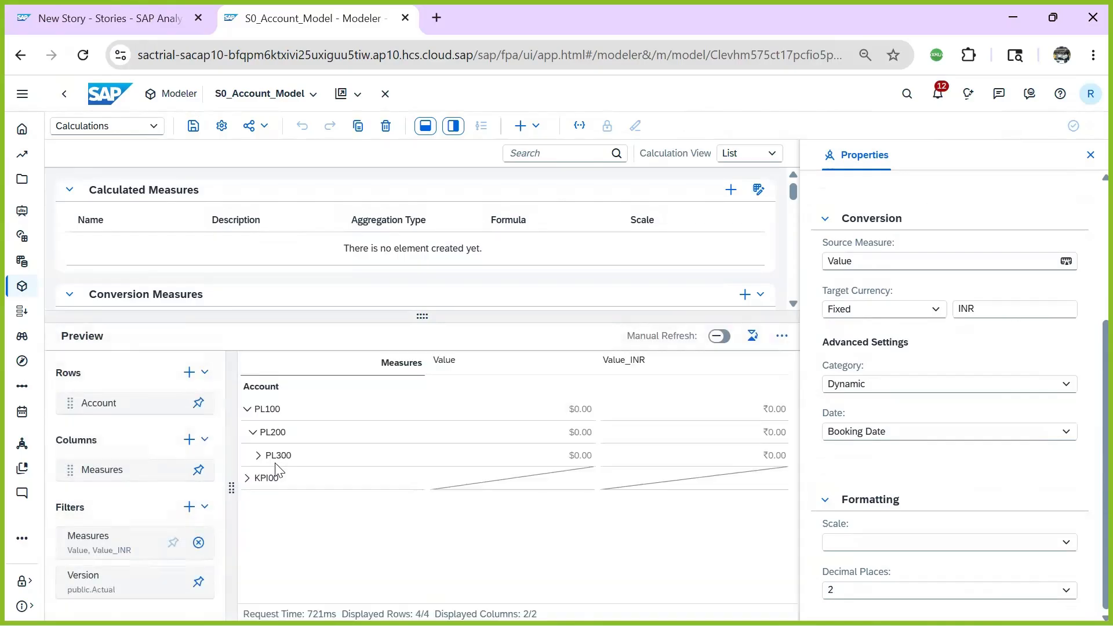
pyautogui.click(258, 455)
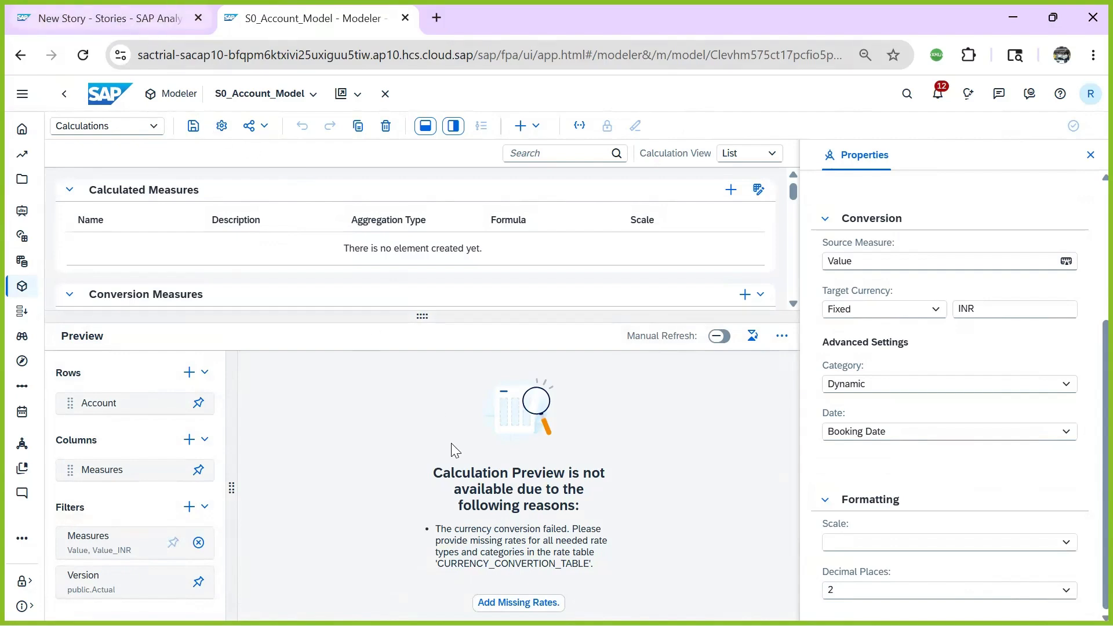
# - Switch to the story and restrict the table's Date filter to Jan (Q1/2025) by removing the 2026 and 2027 selections
pyautogui.click(123, 22)
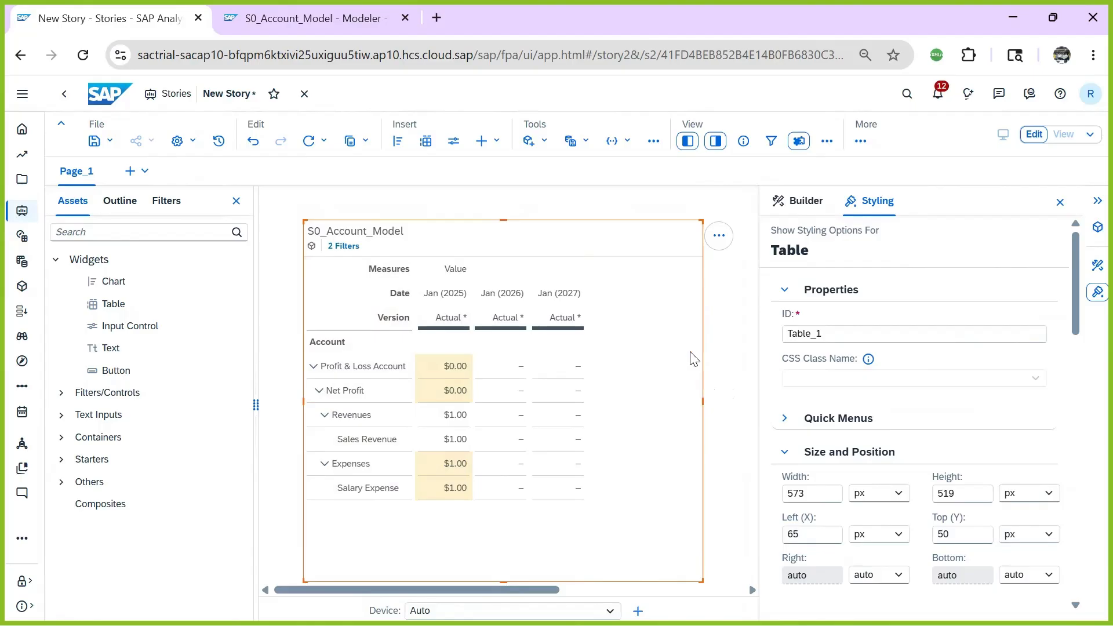
pyautogui.scroll(-15, 870, 417)
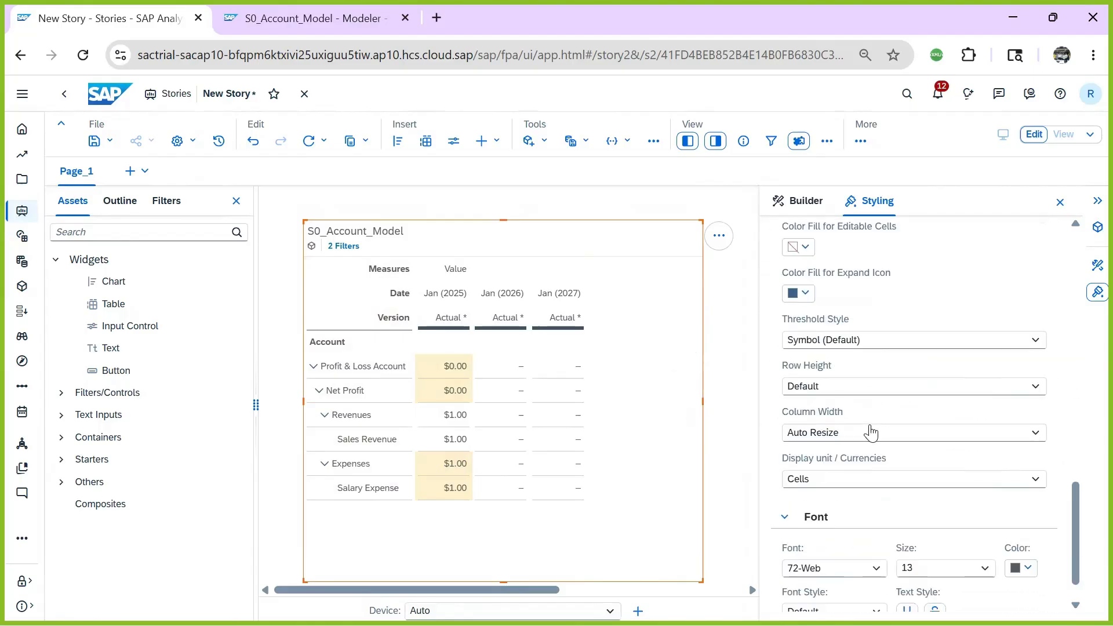
pyautogui.scroll(5, 887, 440)
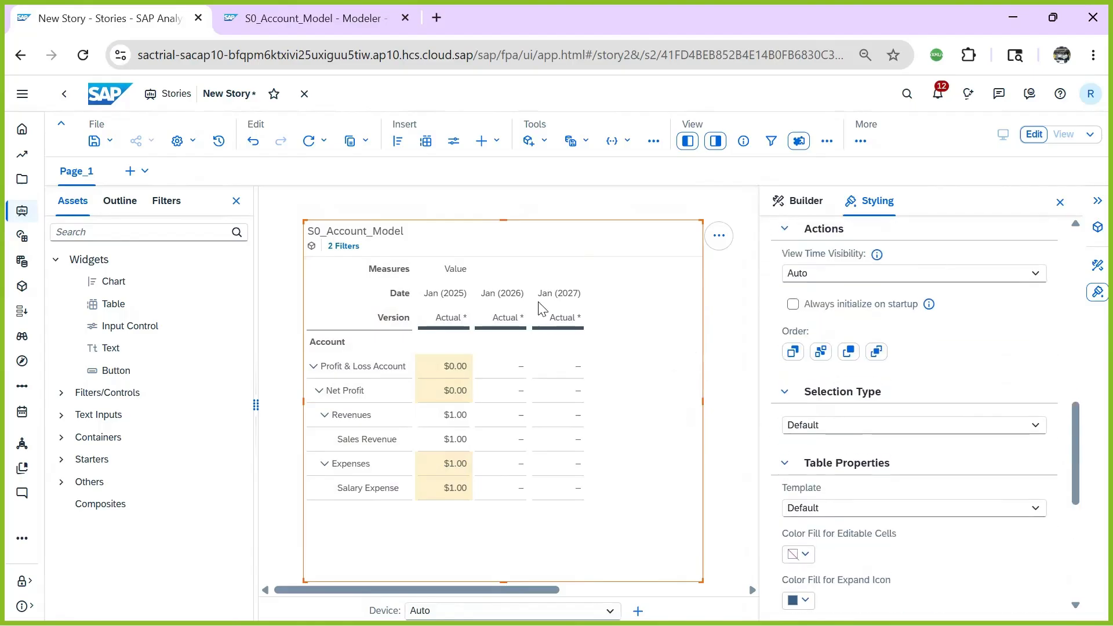
pyautogui.click(805, 201)
pyautogui.scroll(-5, 939, 499)
pyautogui.scroll(-6, 939, 513)
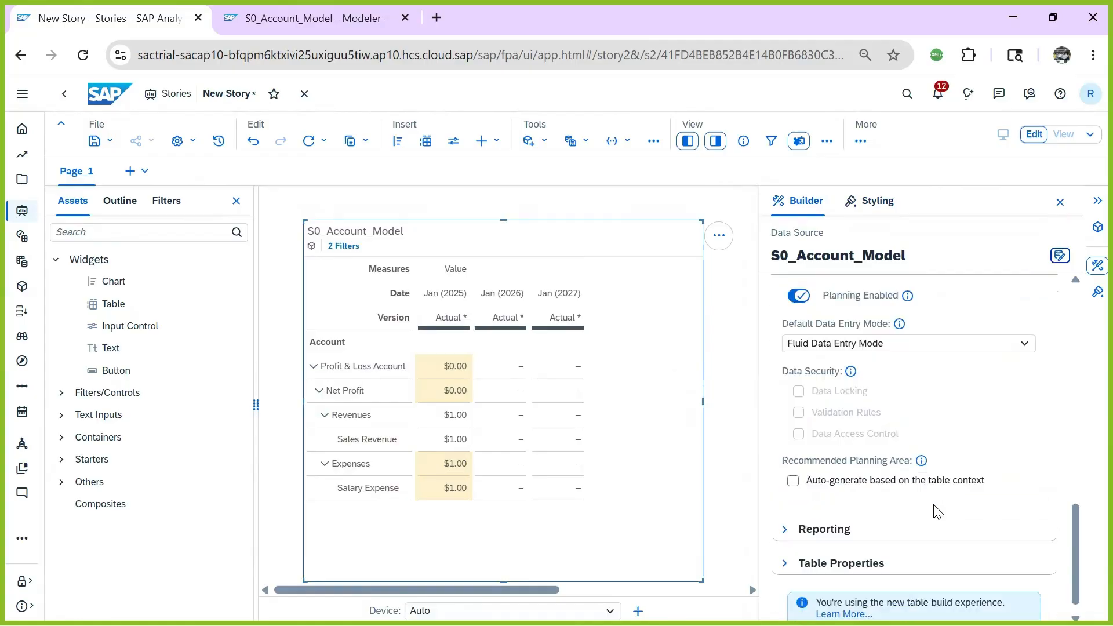
pyautogui.scroll(3, 858, 468)
pyautogui.scroll(2, 846, 419)
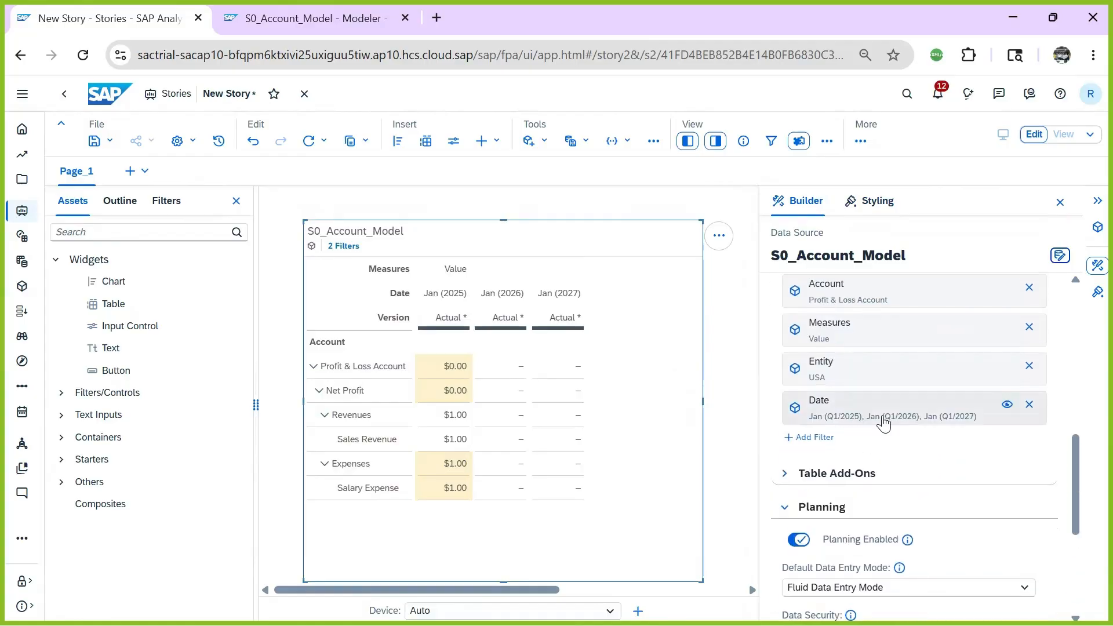
pyautogui.click(959, 419)
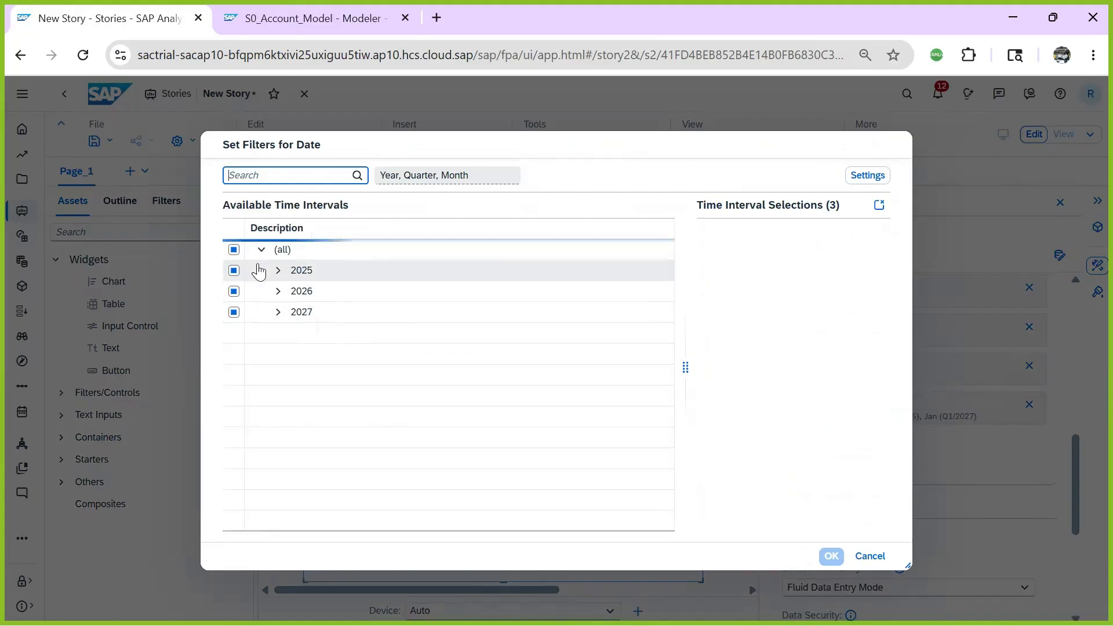
pyautogui.click(234, 292)
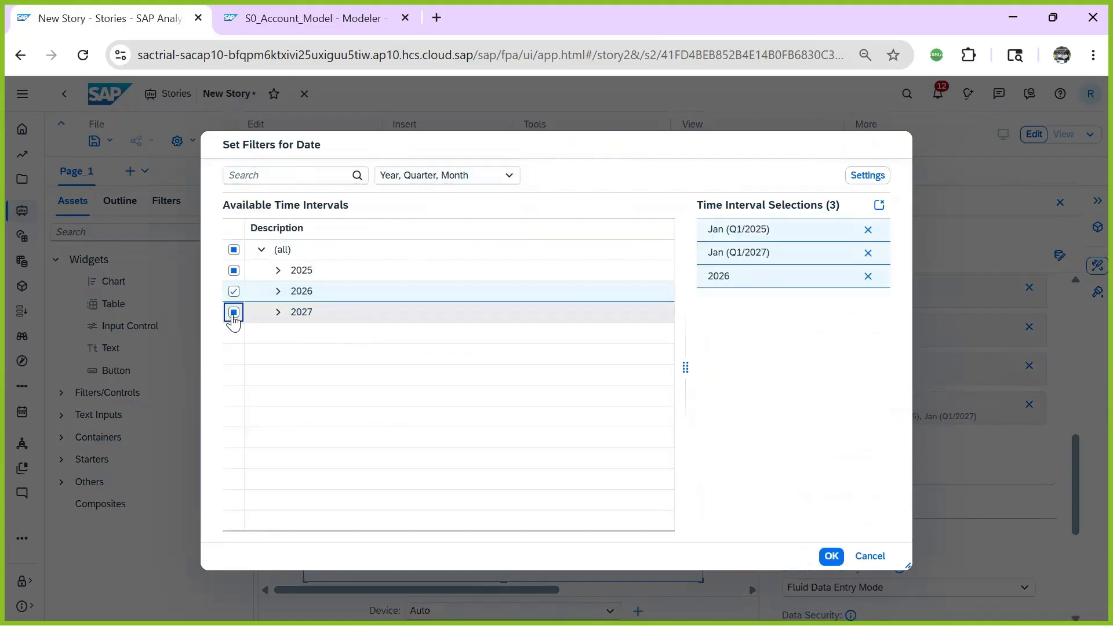
pyautogui.click(234, 312)
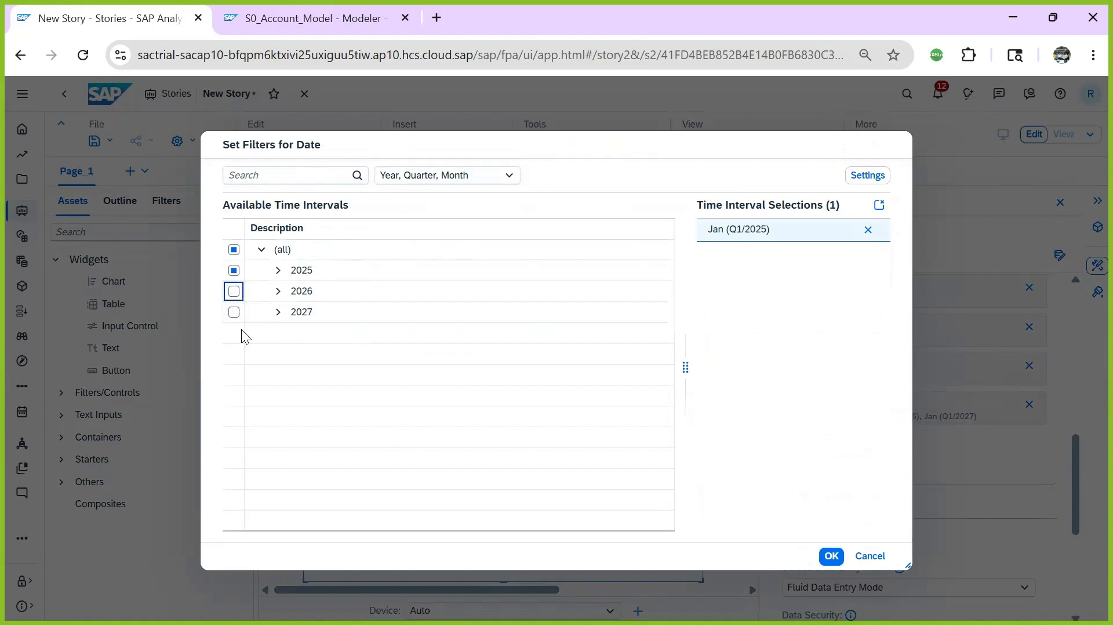
pyautogui.click(832, 556)
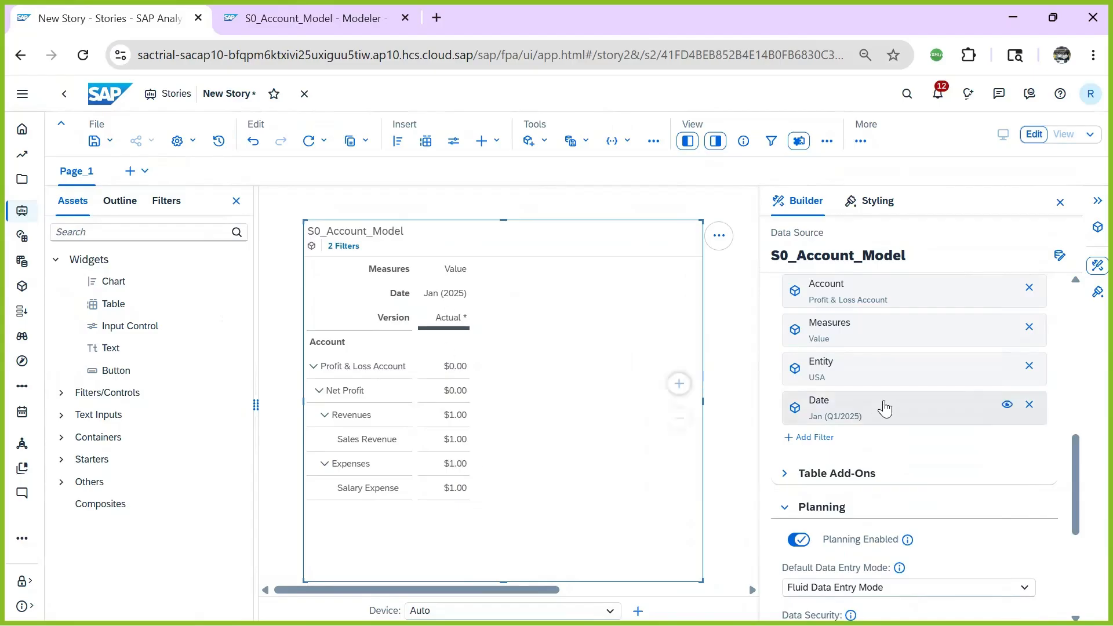
# - Check the story table's measure filter and its list of available measures for Value_INR, leaving the selection as is
pyautogui.scroll(8, 882, 404)
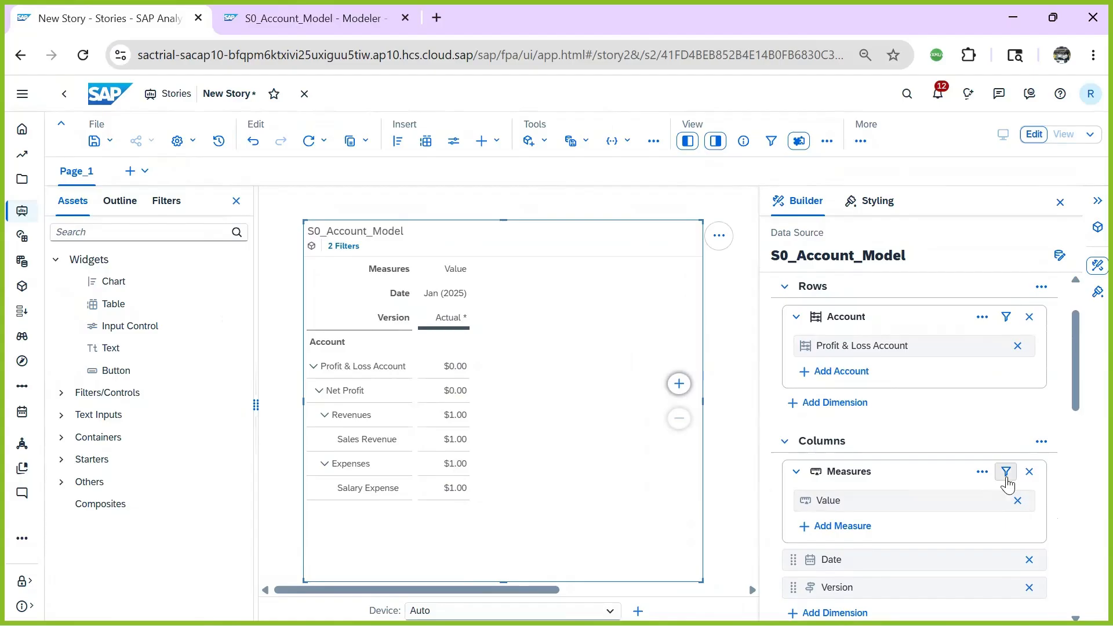
pyautogui.click(994, 506)
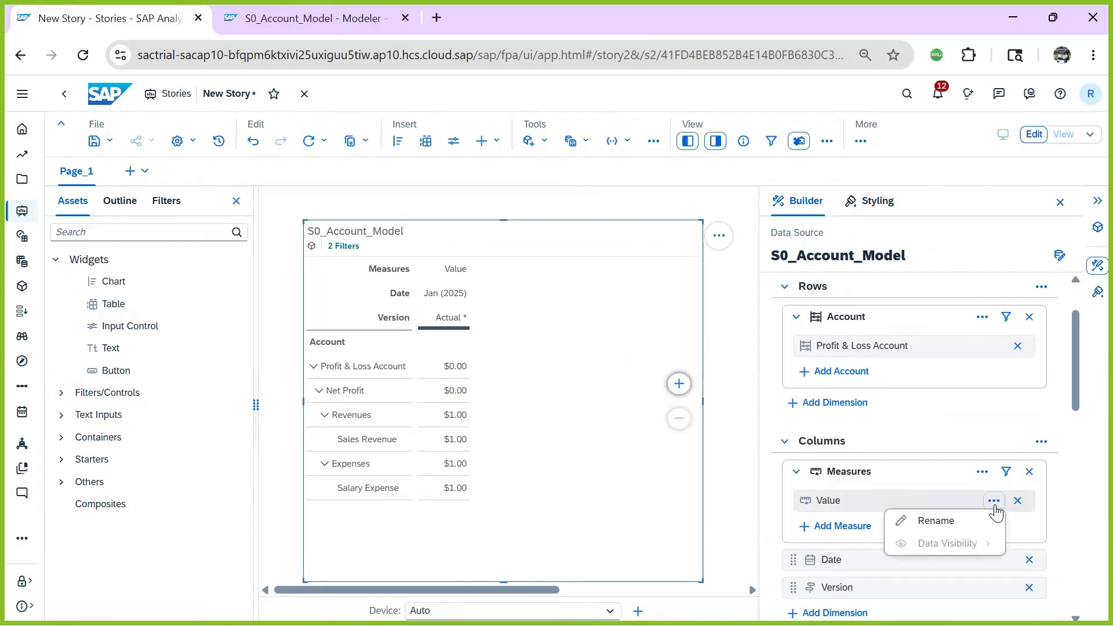
pyautogui.click(1005, 471)
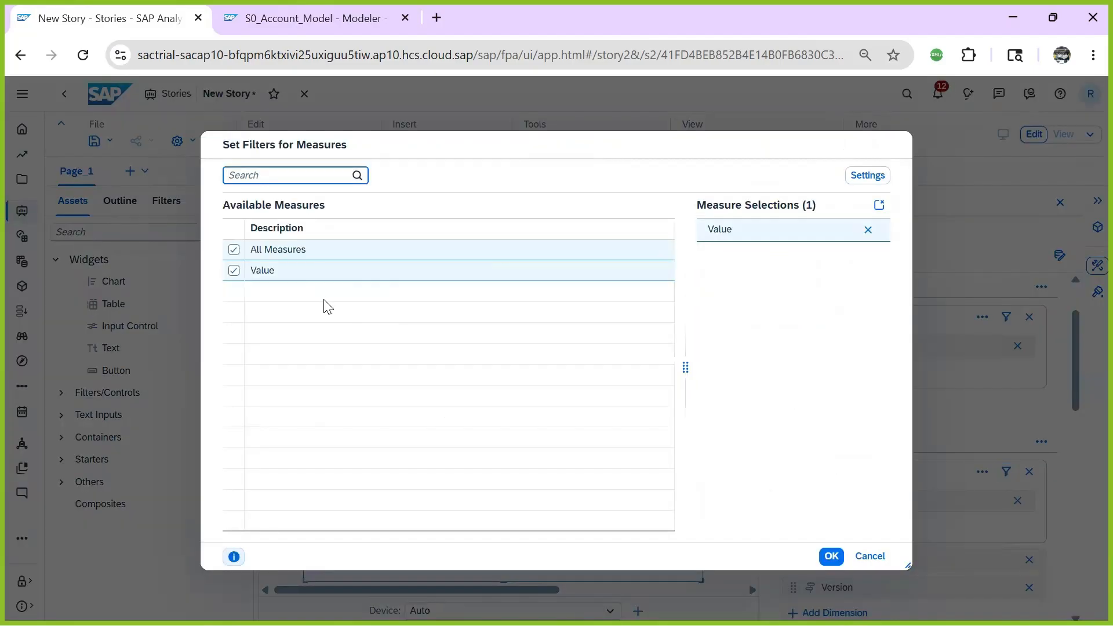
pyautogui.click(858, 179)
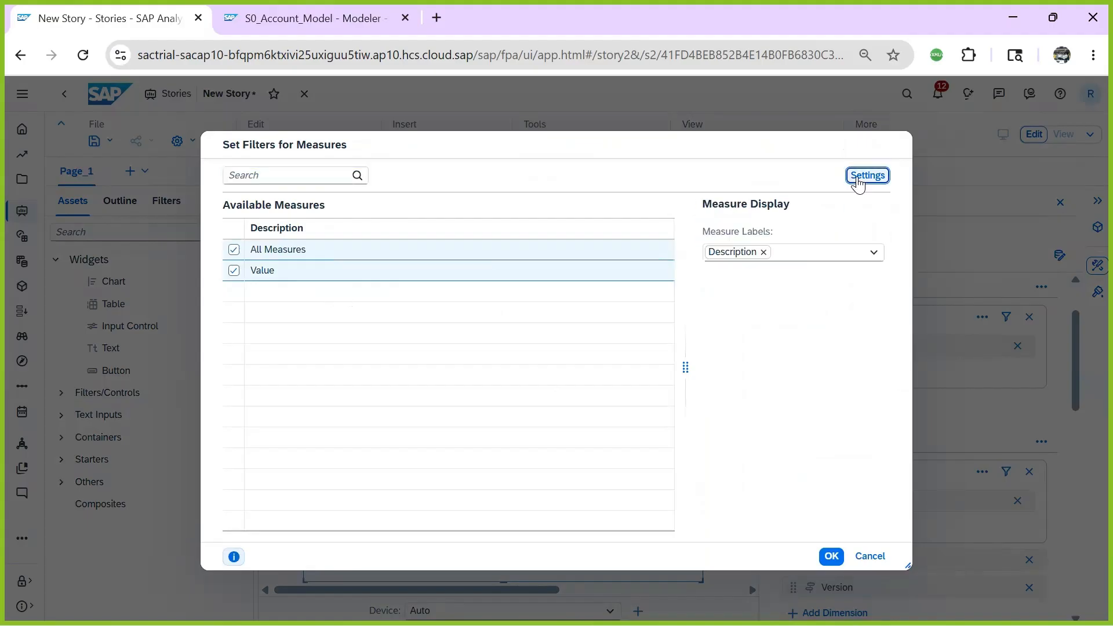
pyautogui.click(869, 557)
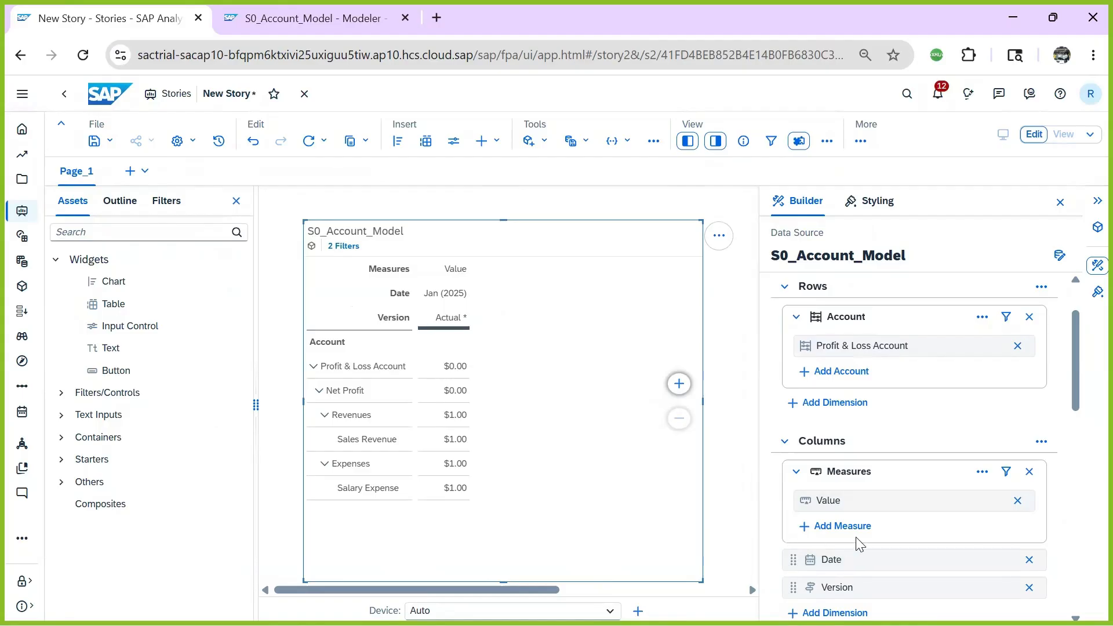
pyautogui.click(840, 526)
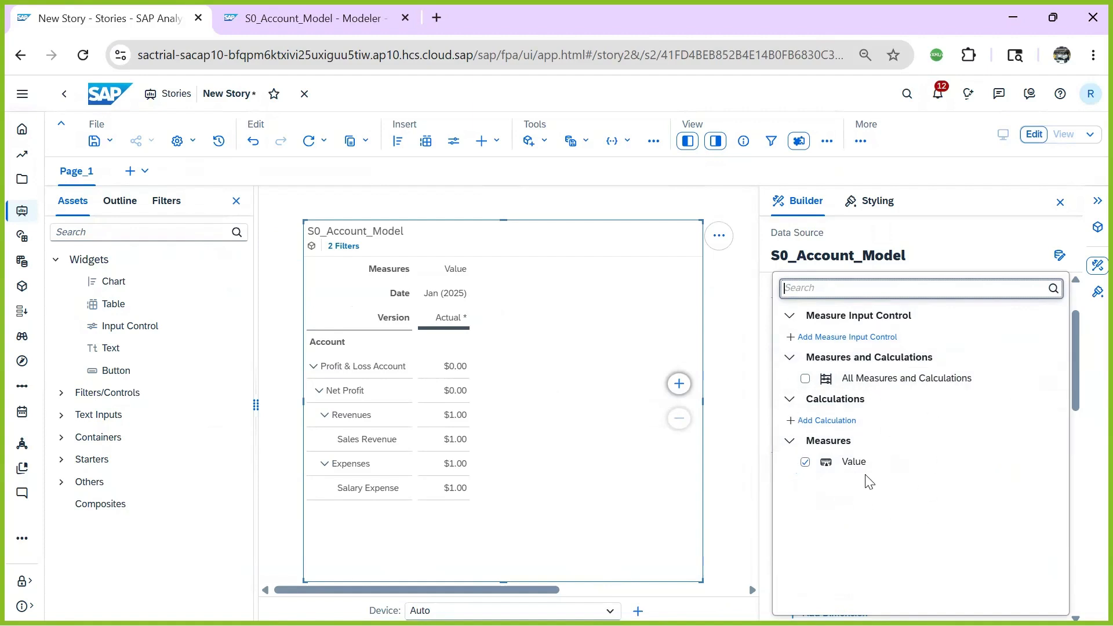
pyautogui.click(741, 341)
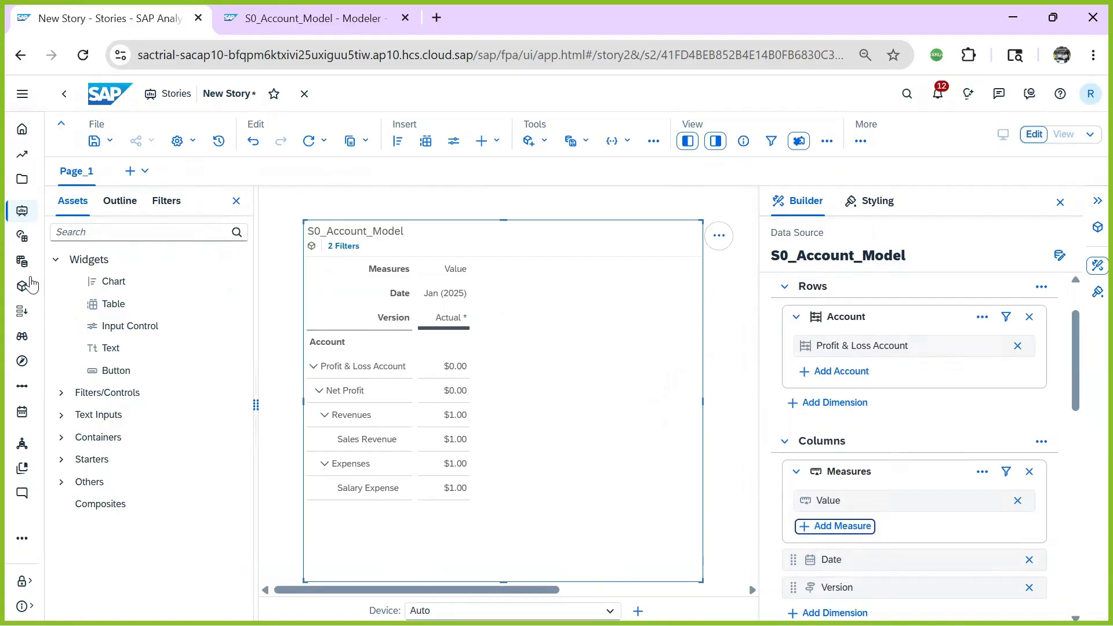
# - Start saving the story in the E2Tech_Project folder and name it Currency_Translation_Input_Template
pyautogui.click(311, 152)
pyautogui.click(109, 141)
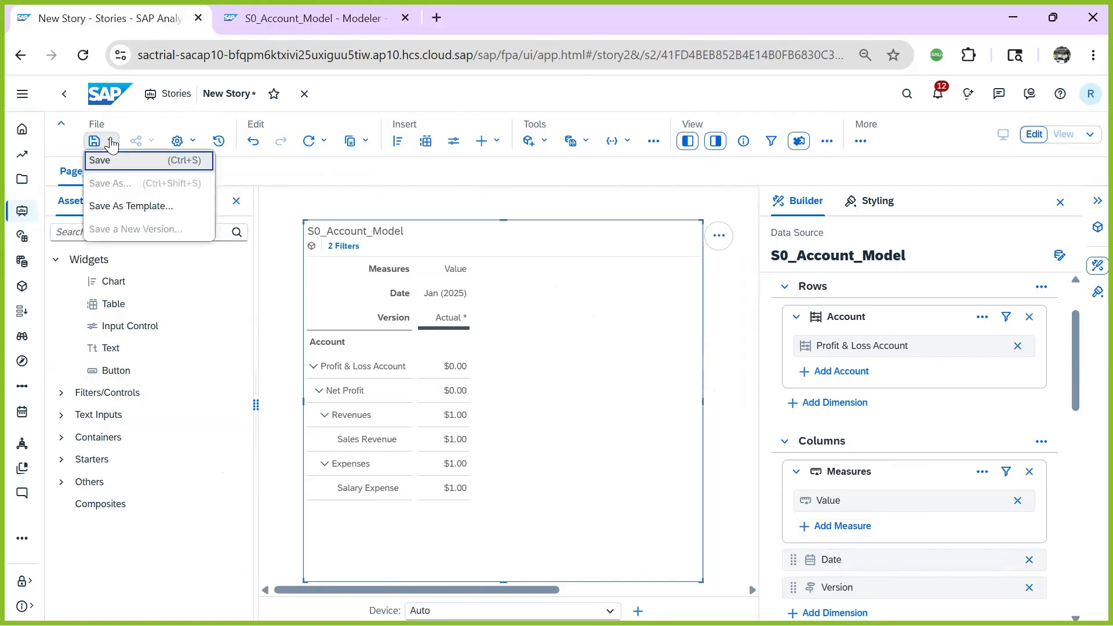
pyautogui.click(118, 166)
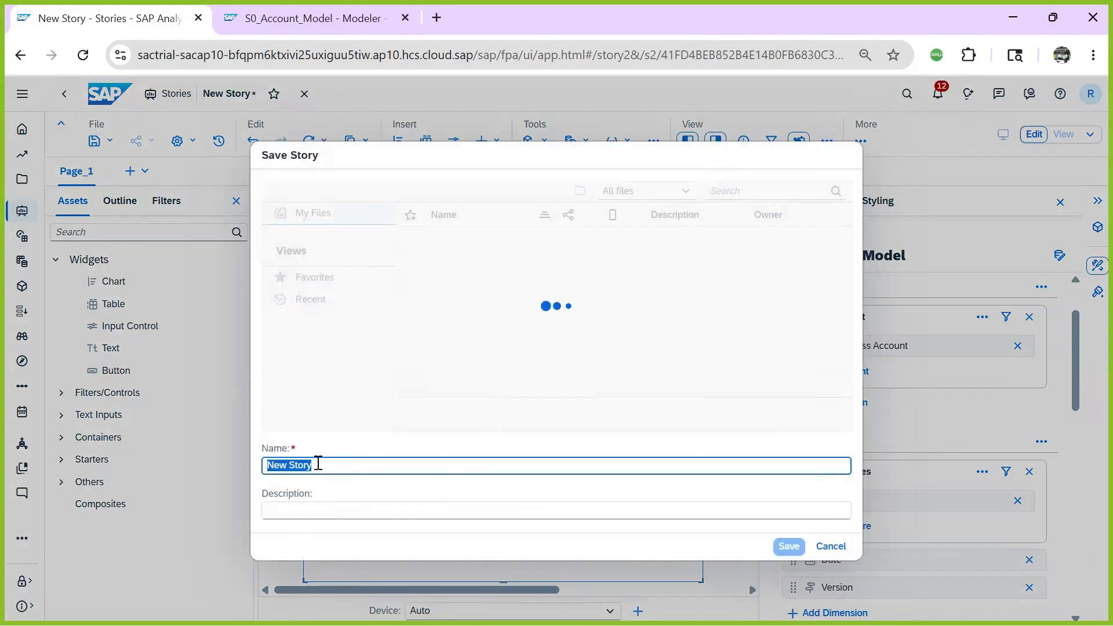
pyautogui.click(480, 243)
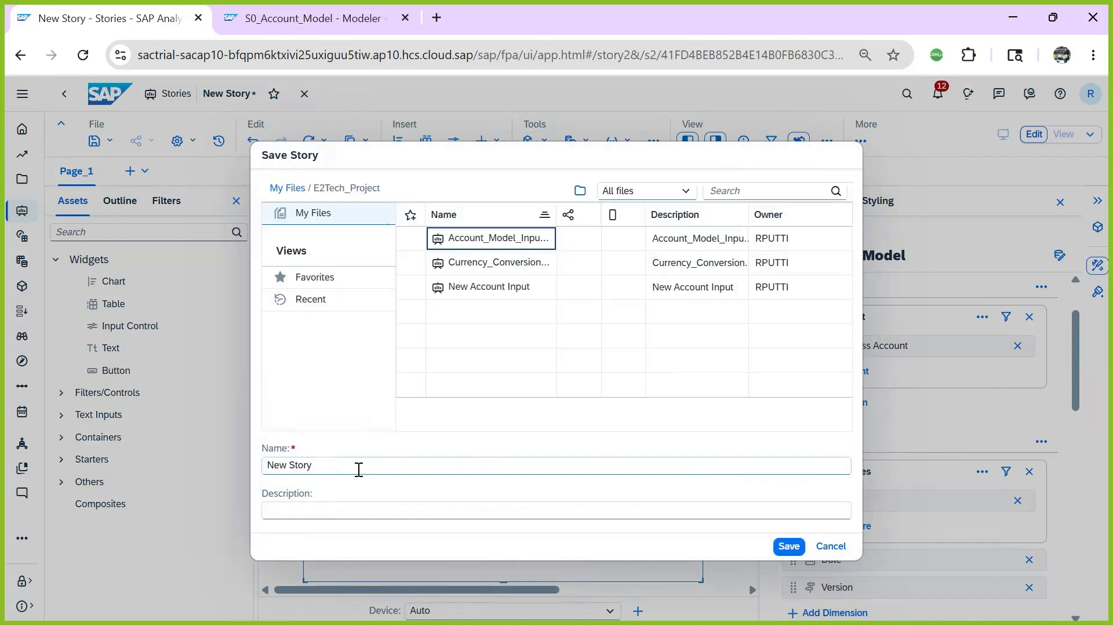
pyautogui.click(417, 467)
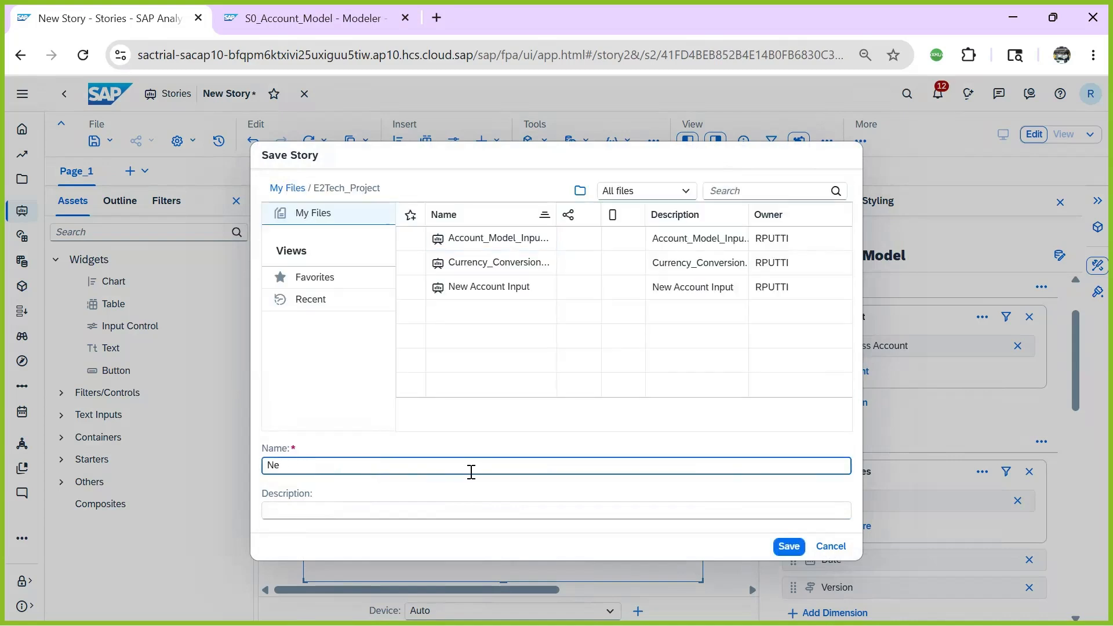
pyautogui.press('BackSpace')
pyautogui.press('BackSpace')
pyautogui.write('a')
pyautogui.press('BackSpace')
pyautogui.press('capslock')
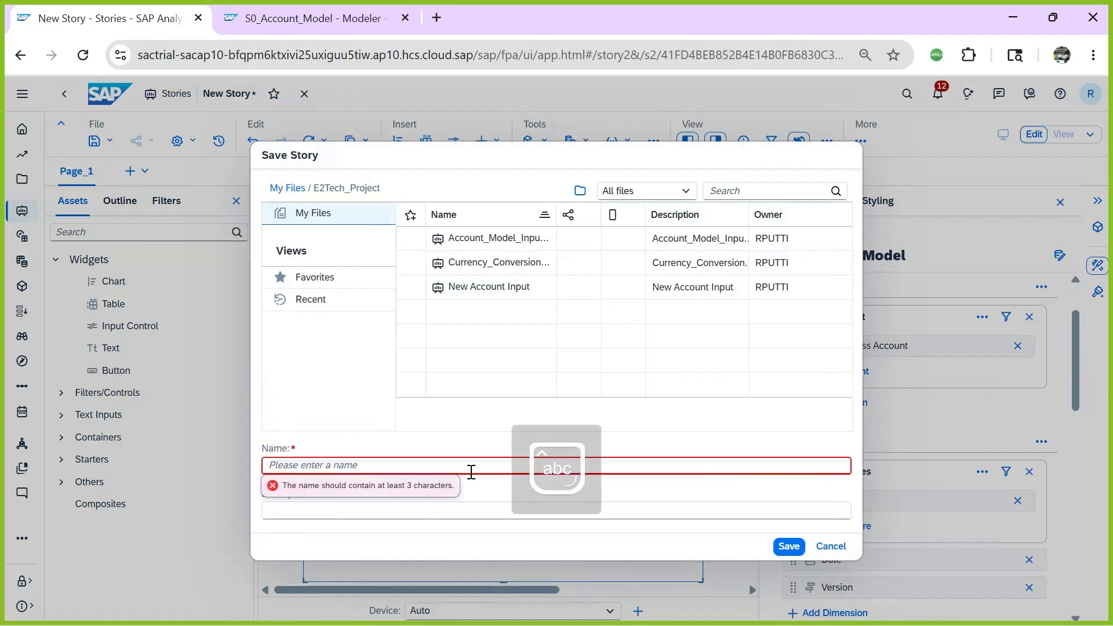
pyautogui.write('A')
pyautogui.press('capslock')
pyautogui.press('BackSpace')
pyautogui.write('Cur')
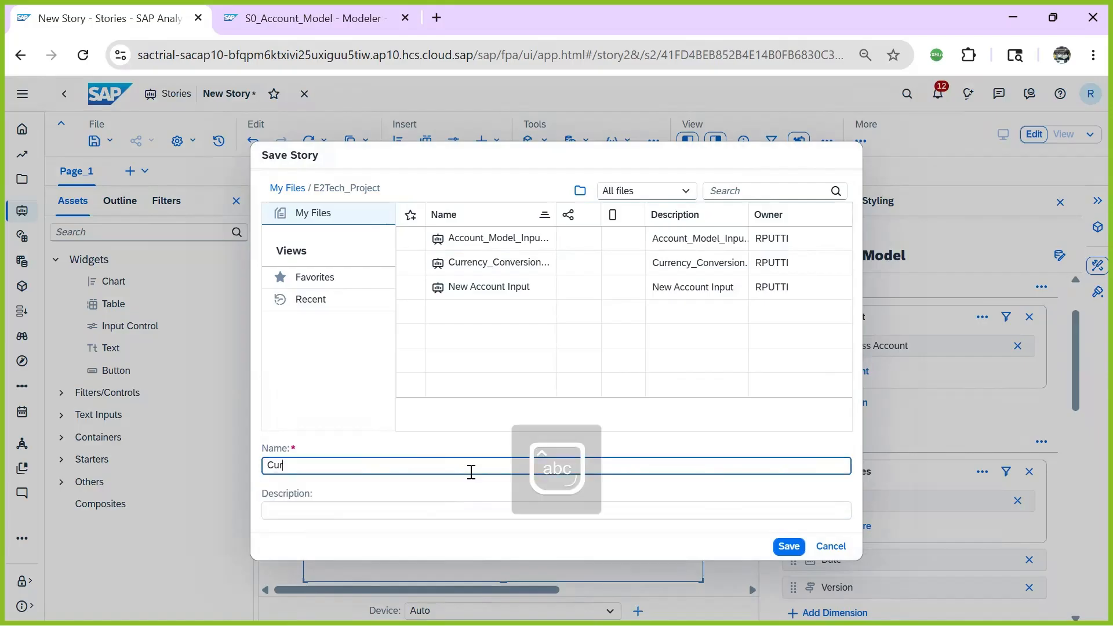
pyautogui.write('rency_Translation_Input_Template')
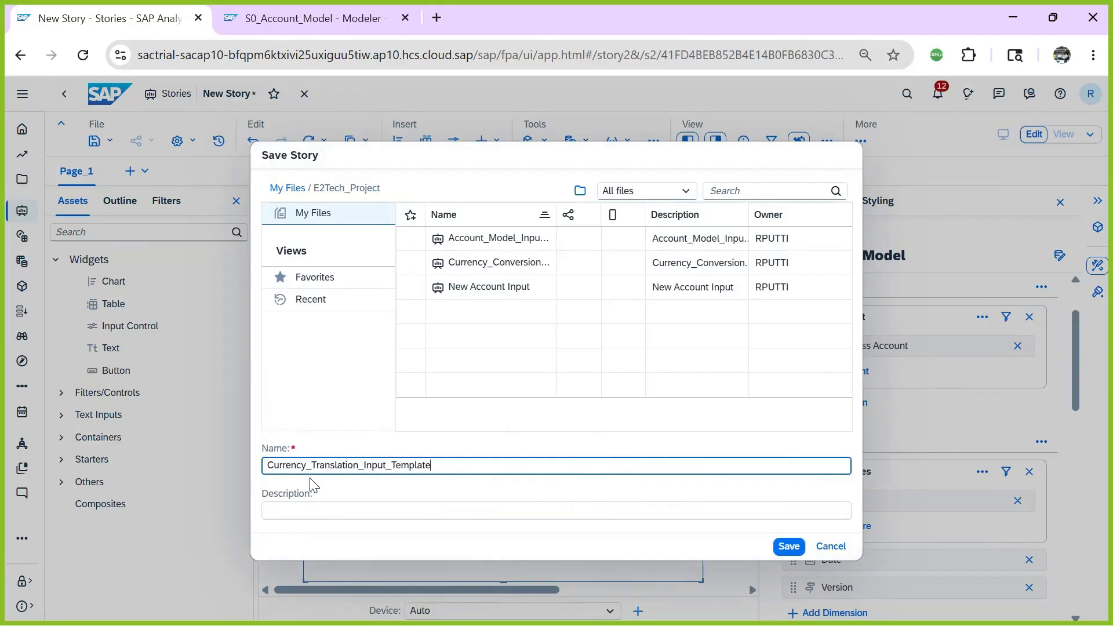
# - Copy the story's name into its description and save the story
pyautogui.moveTo(460, 465); pyautogui.dragTo(551, 463)
pyautogui.hotkey('ctrl', 'c')
pyautogui.click(387, 510)
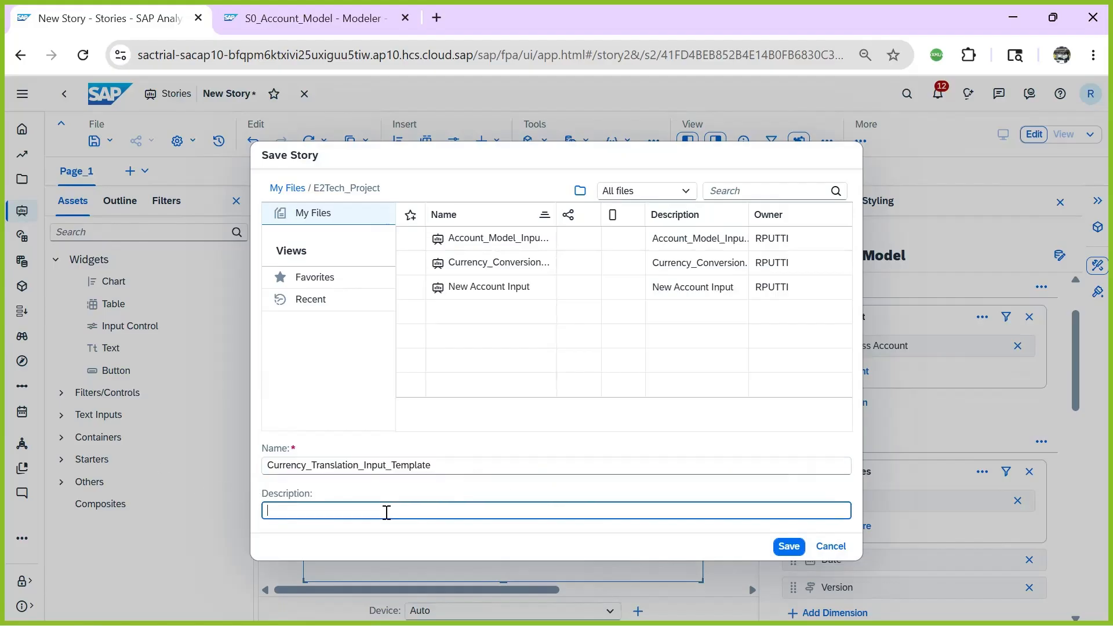
pyautogui.hotkey('ctrl', 'v')
pyautogui.click(790, 549)
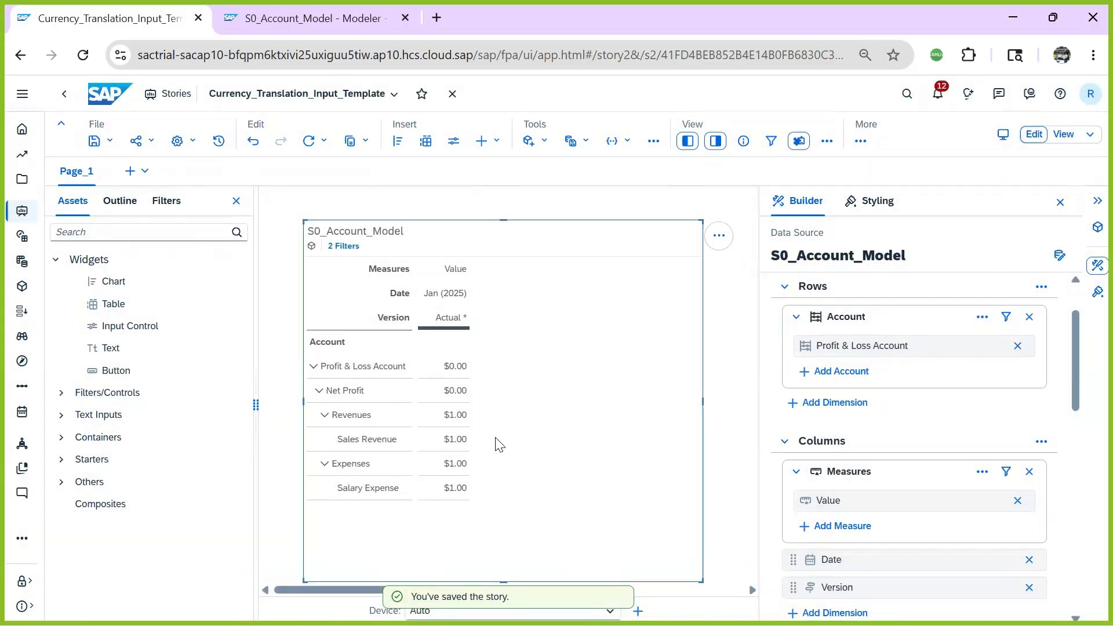
# - Reload the story page and add the Value_INR measure to the table's columns
pyautogui.click(84, 55)
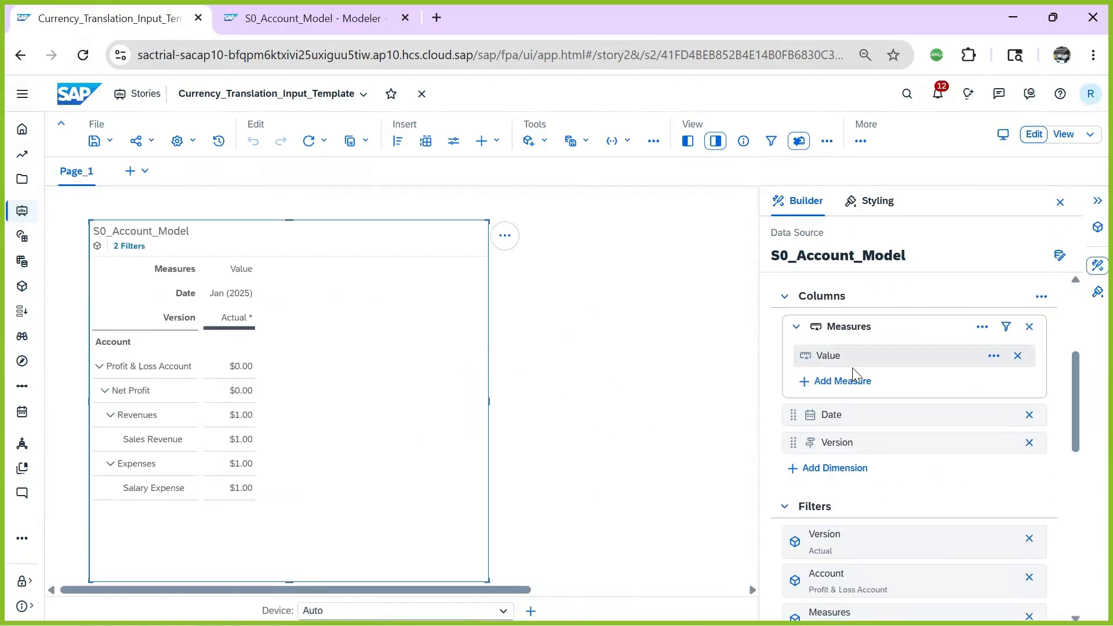
pyautogui.click(831, 385)
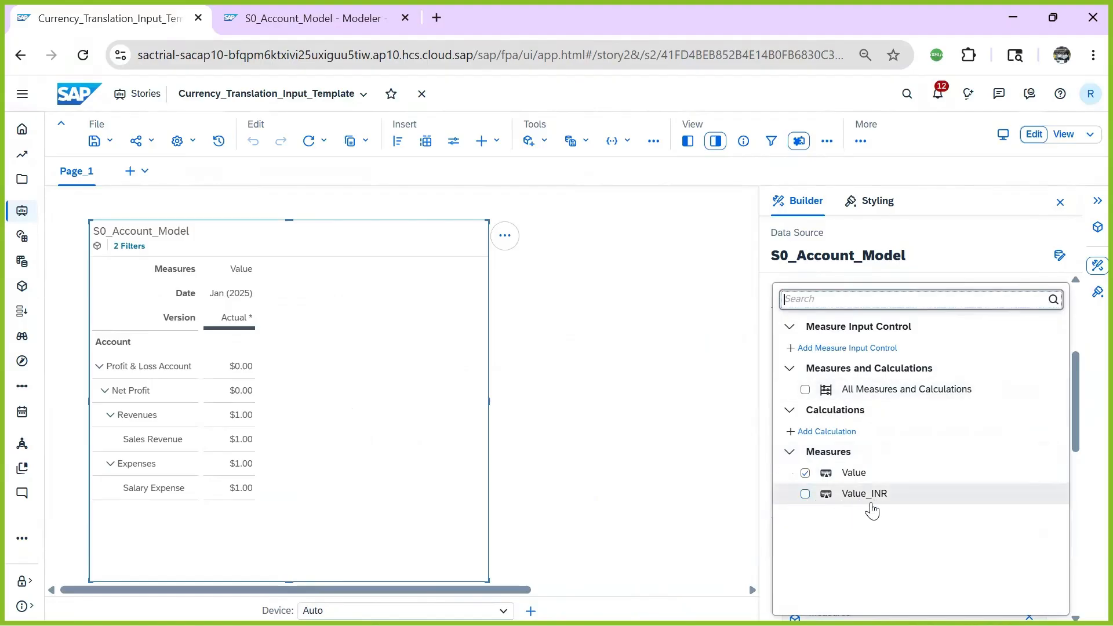
pyautogui.click(807, 499)
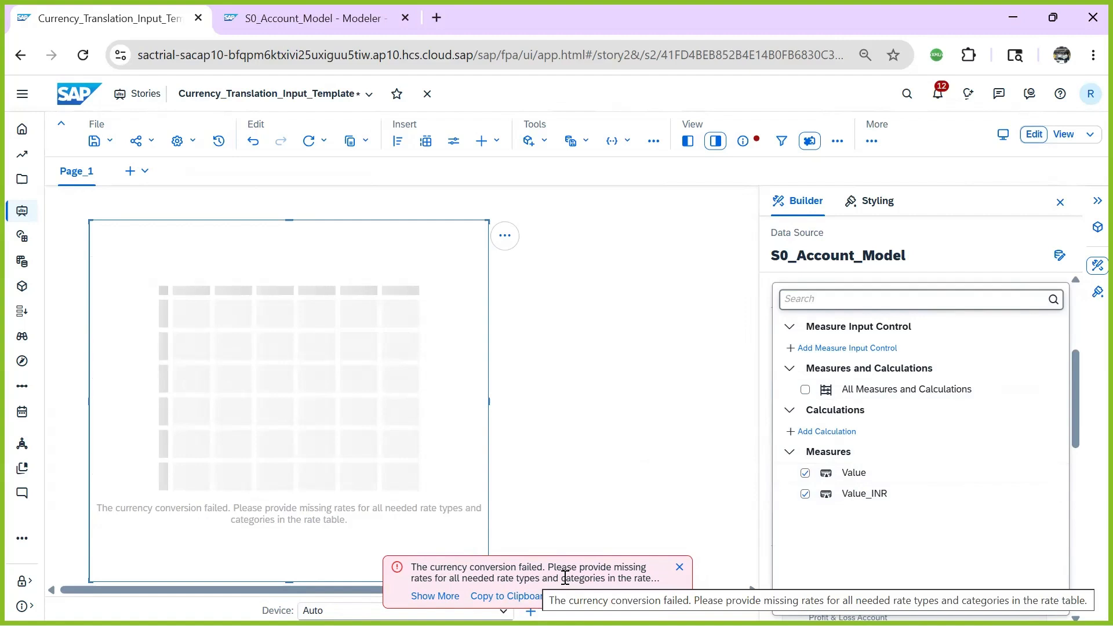
# - Check the calculation preview of S0_Account_Model, return to the story and expand the details of its error message
pyautogui.click(307, 18)
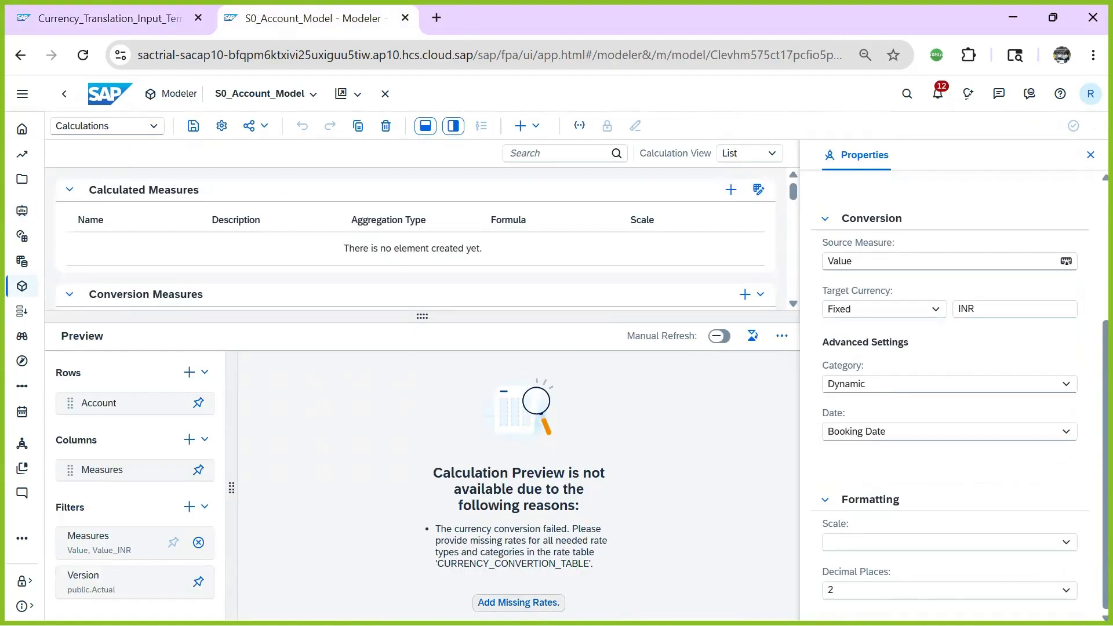
pyautogui.click(116, 14)
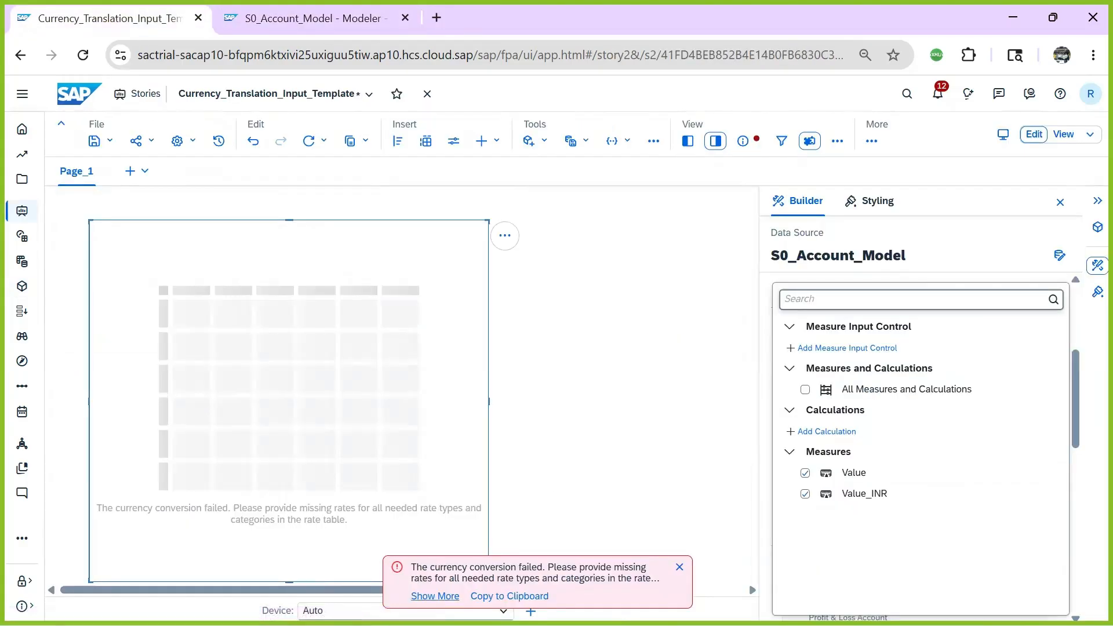
pyautogui.click(434, 596)
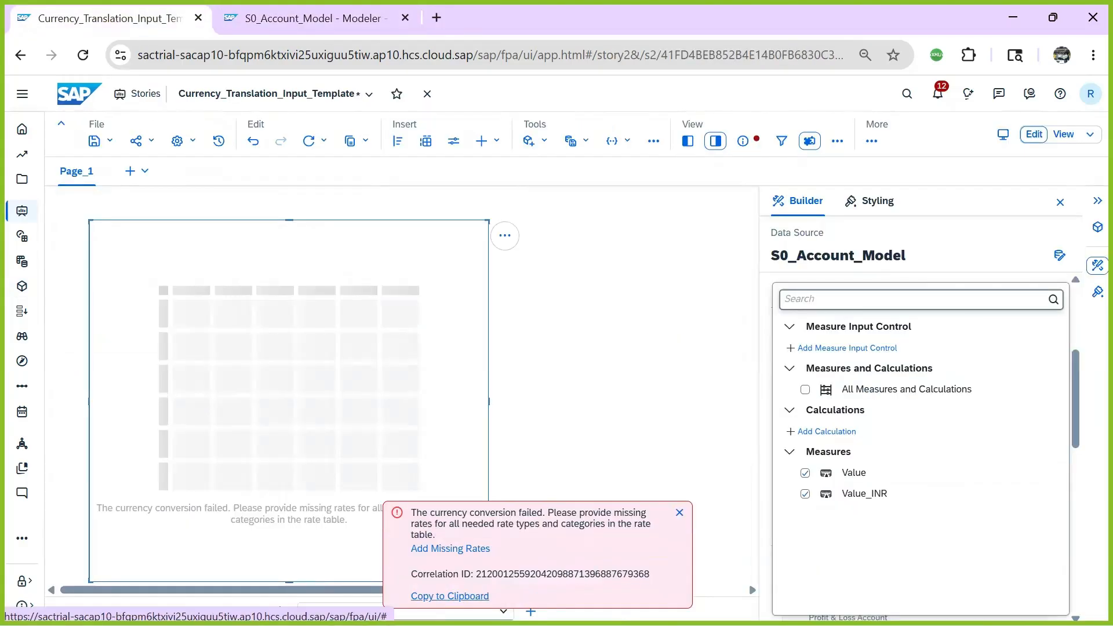
# - Follow the error's missing-rates link, publish the data changes and save the story when leaving, and dismiss the missing-rates search
pyautogui.click(429, 549)
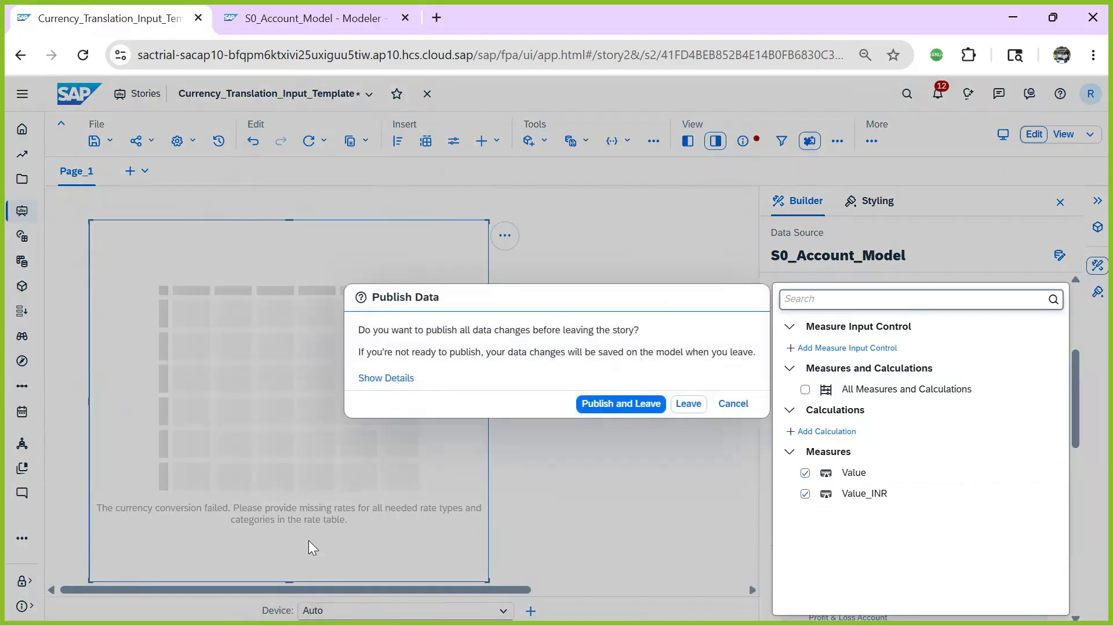
pyautogui.click(618, 407)
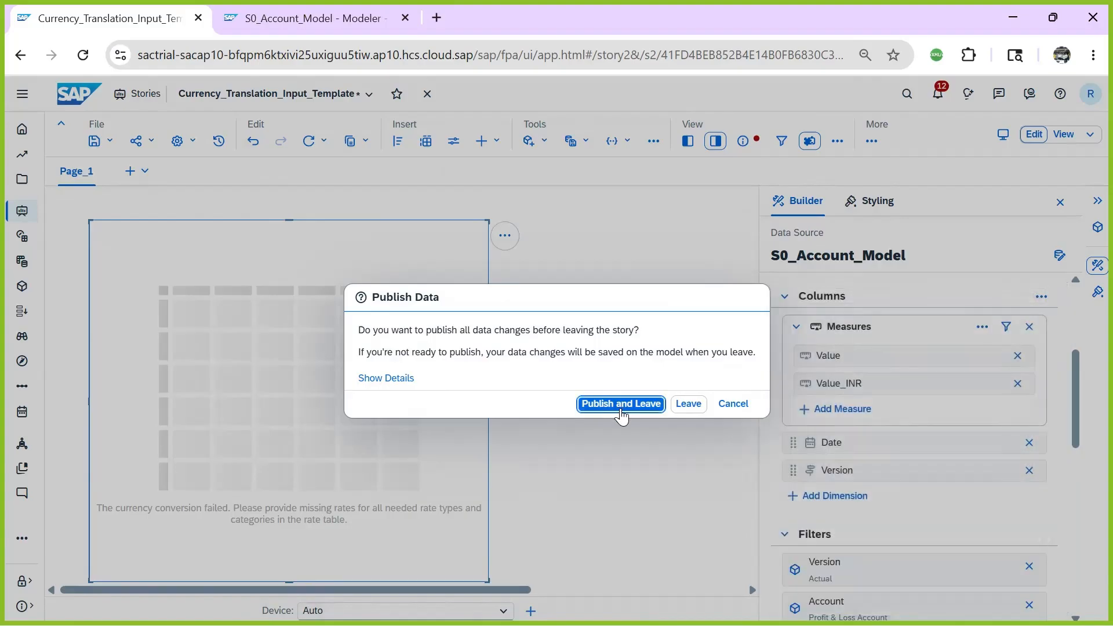
pyautogui.click(615, 404)
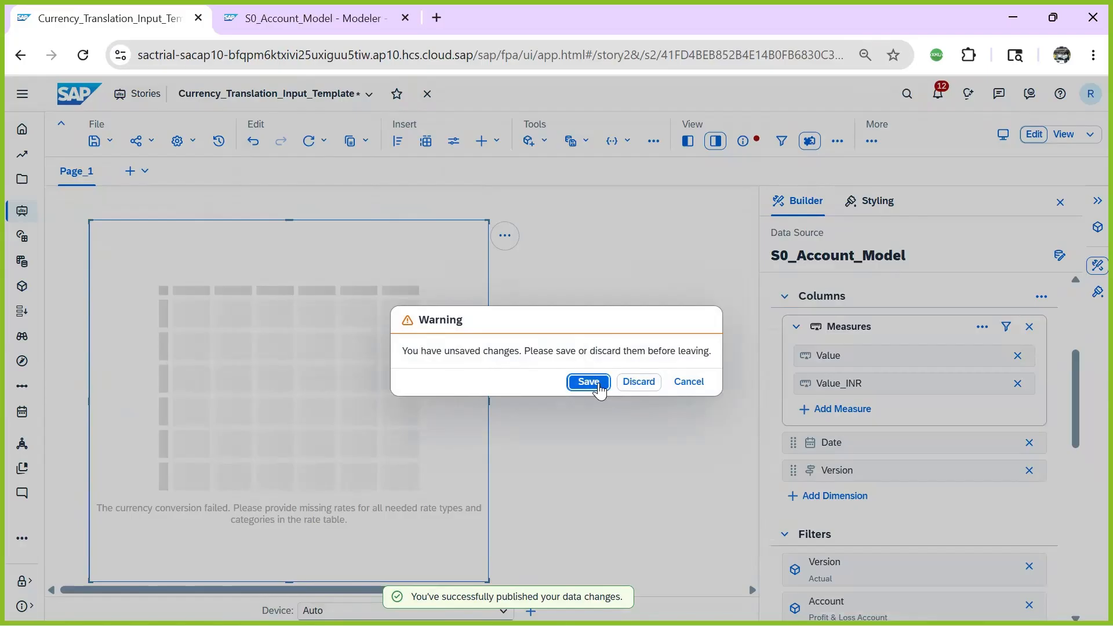
pyautogui.click(597, 385)
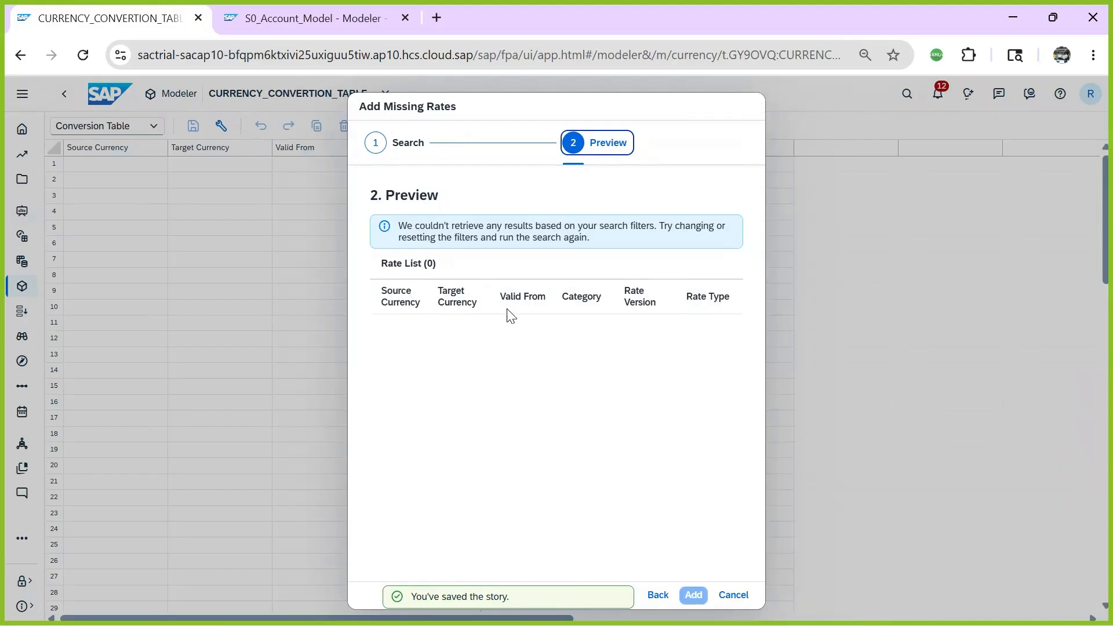
pyautogui.click(733, 596)
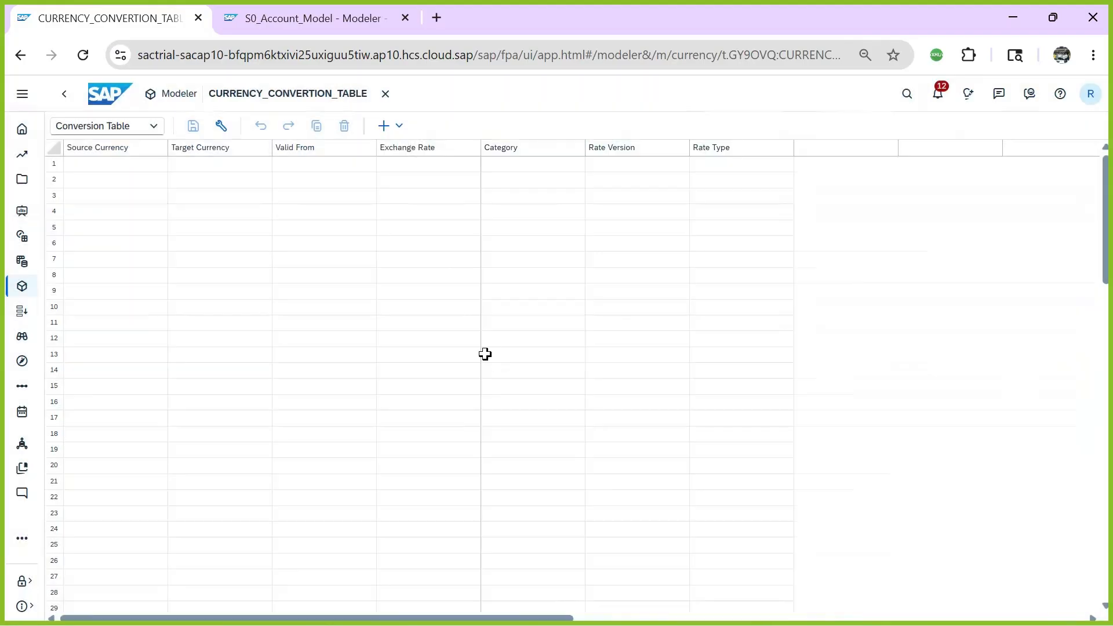
# - Enter USD as source currency and INR as target currency in the first row of CURRENCY_CONVERTION_TABLE
pyautogui.click(363, 270)
pyautogui.click(129, 164)
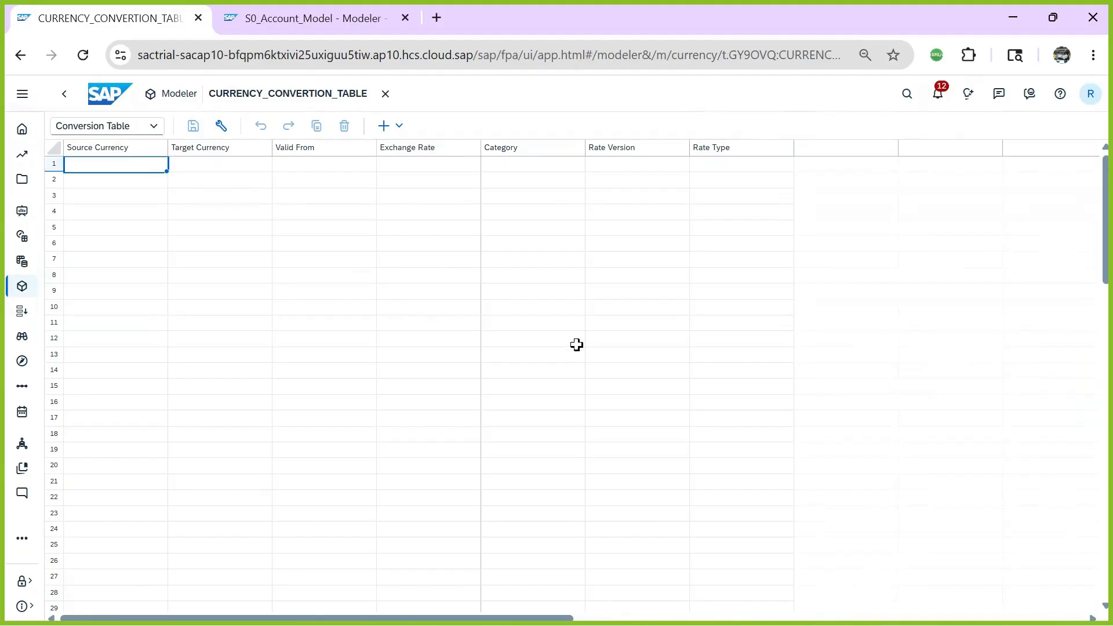
pyautogui.write('us')
pyautogui.press('BackSpace')
pyautogui.press('BackSpace')
pyautogui.press('BackSpace')
pyautogui.press('capslock')
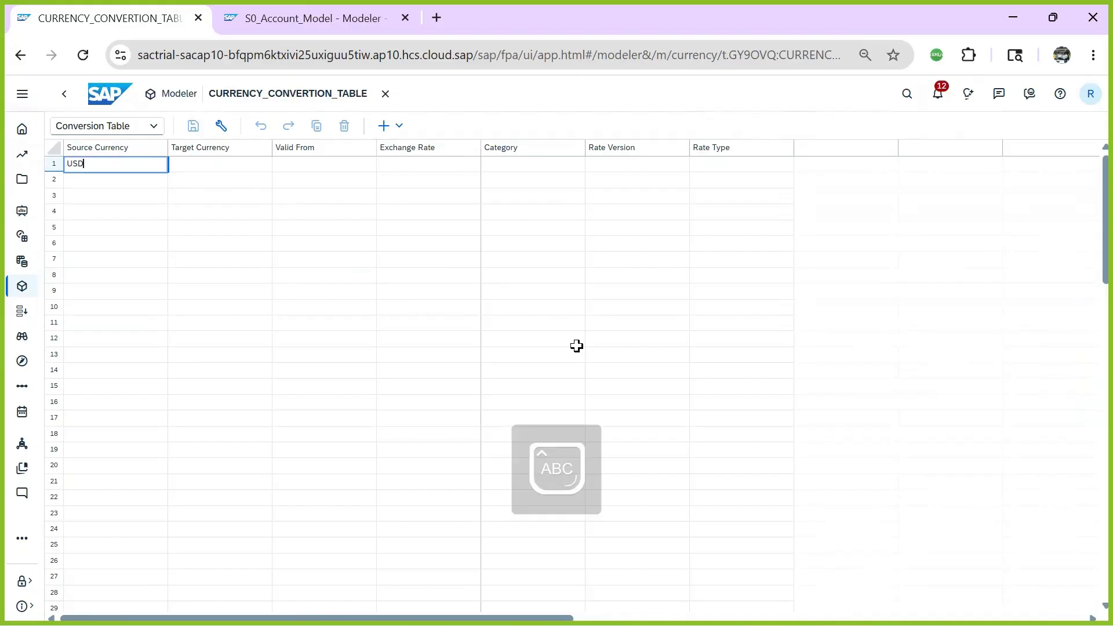
pyautogui.write('USD')
pyautogui.press('Tab')
pyautogui.write('INR')
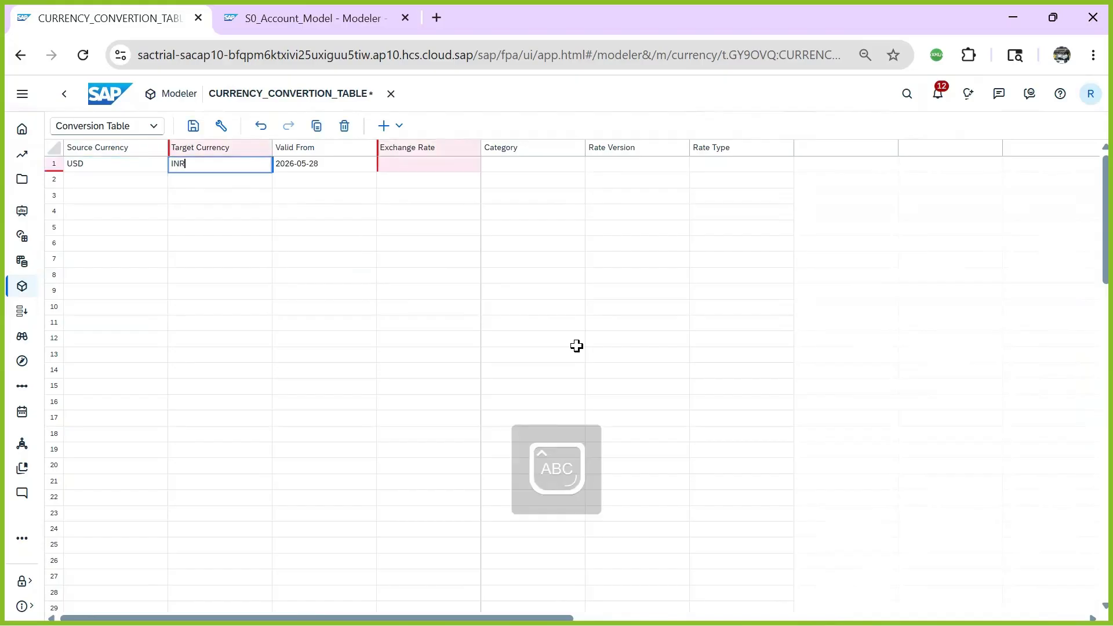
# - Set the valid-from date of the USD to INR rate to 2025-01-01
pyautogui.click(327, 153)
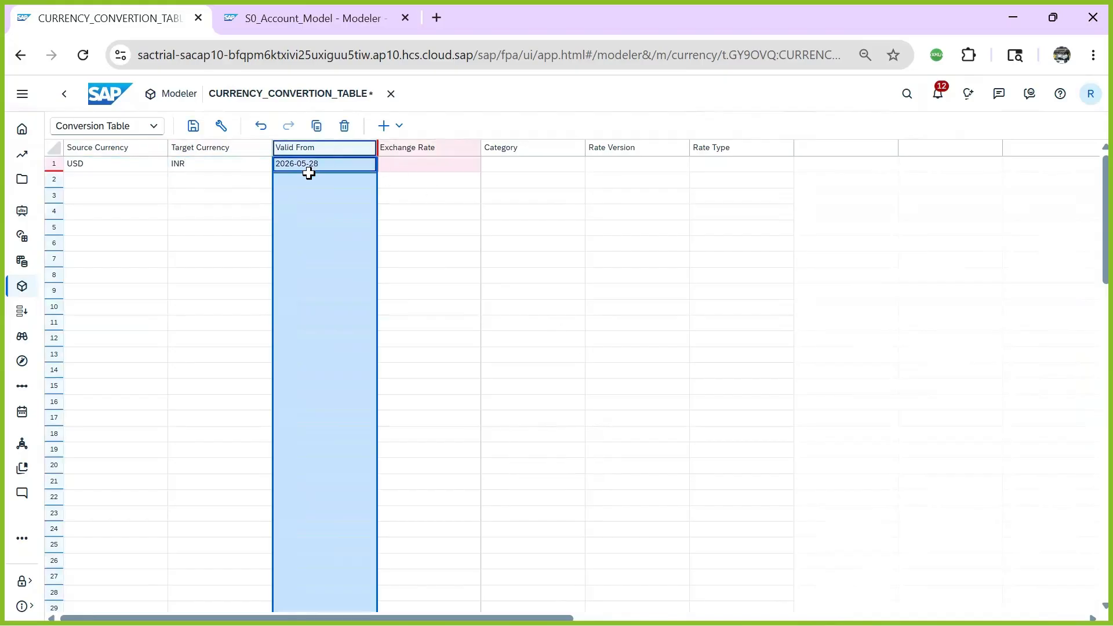
pyautogui.click(307, 168)
pyautogui.doubleClick(309, 167)
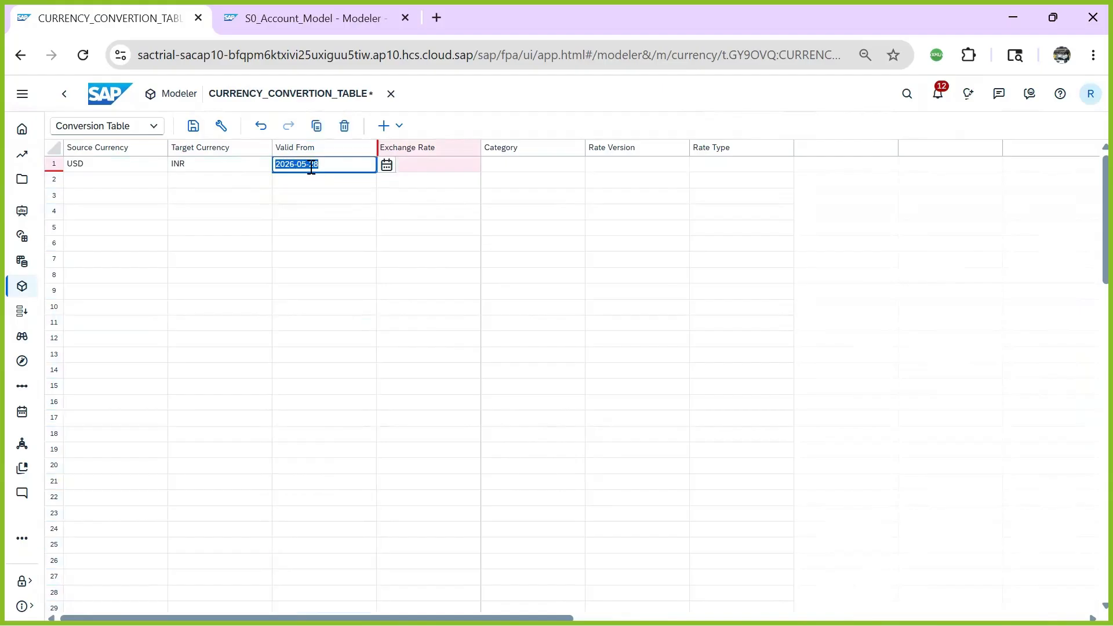
pyautogui.click(297, 166)
pyautogui.press('Delete')
pyautogui.write('5-01')
pyautogui.click(339, 167)
pyautogui.click(316, 214)
pyautogui.click(326, 163)
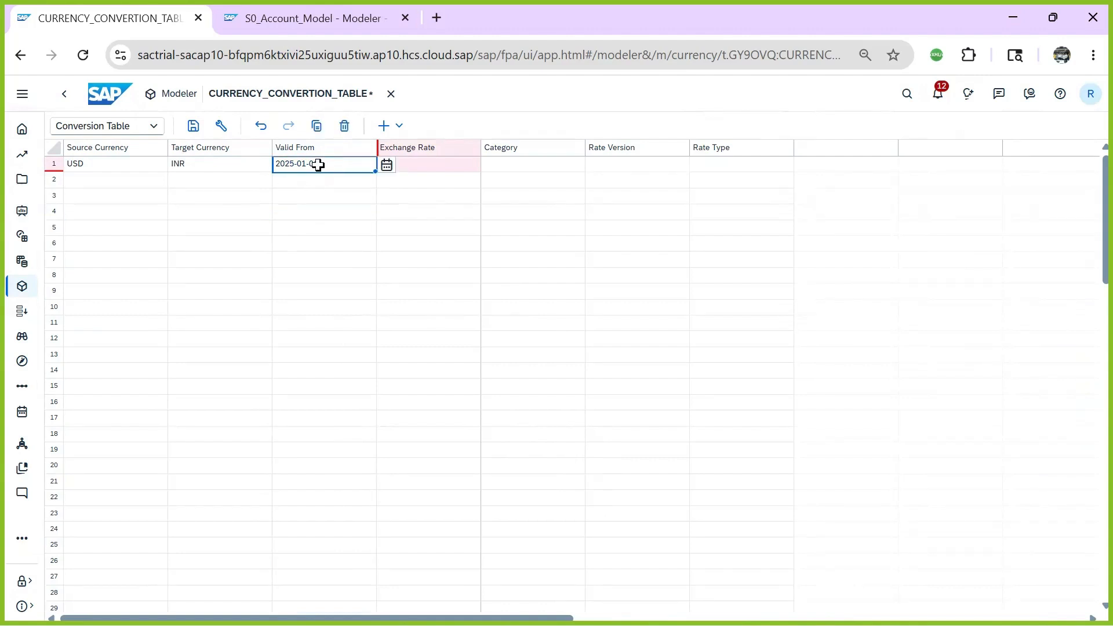
# - Enter an exchange rate of 90 for the USD to INR row and save the conversion table
pyautogui.click(440, 167)
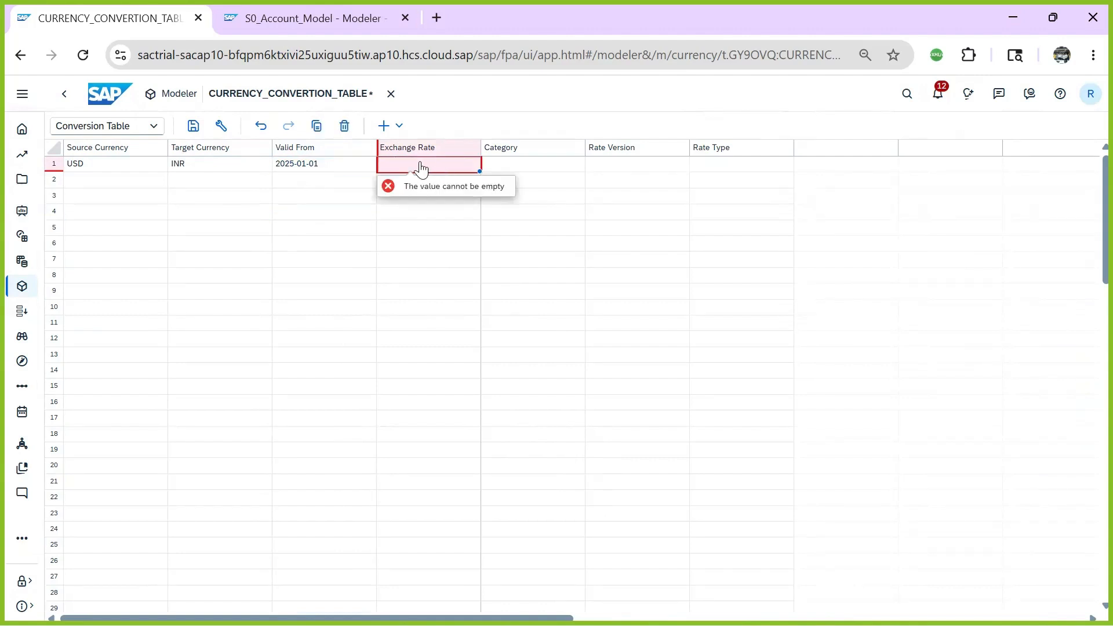
pyautogui.click(460, 179)
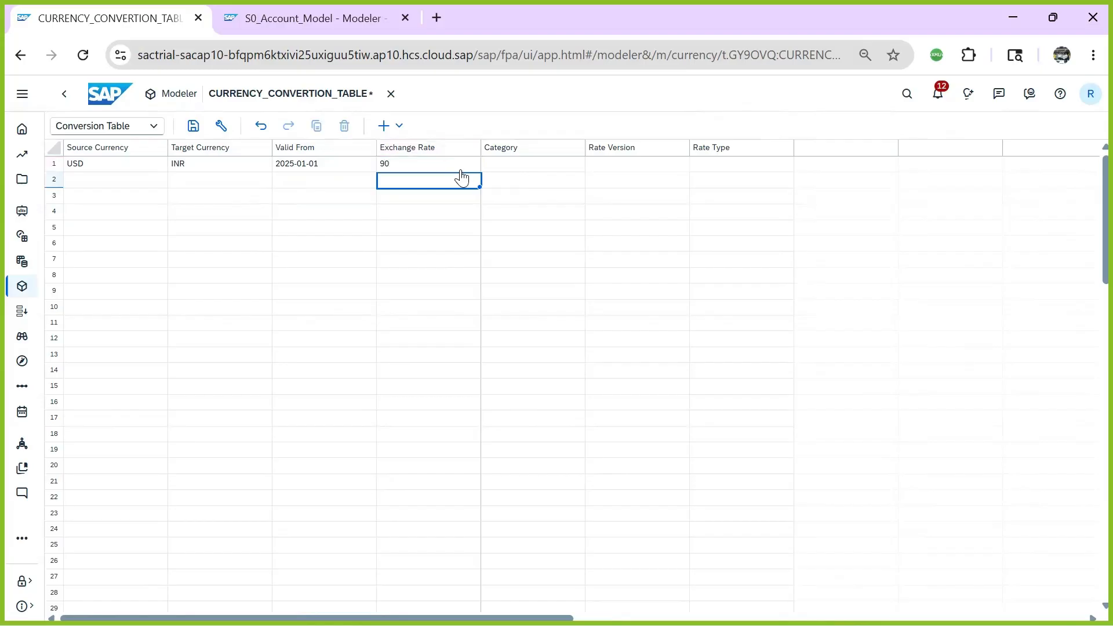
pyautogui.click(540, 213)
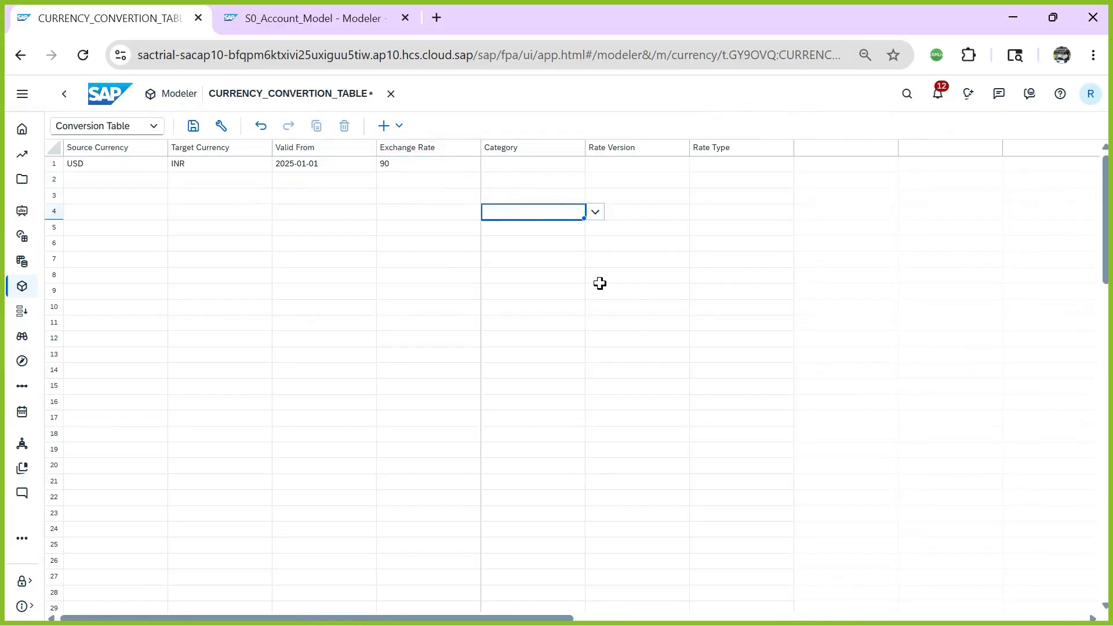
pyautogui.click(432, 167)
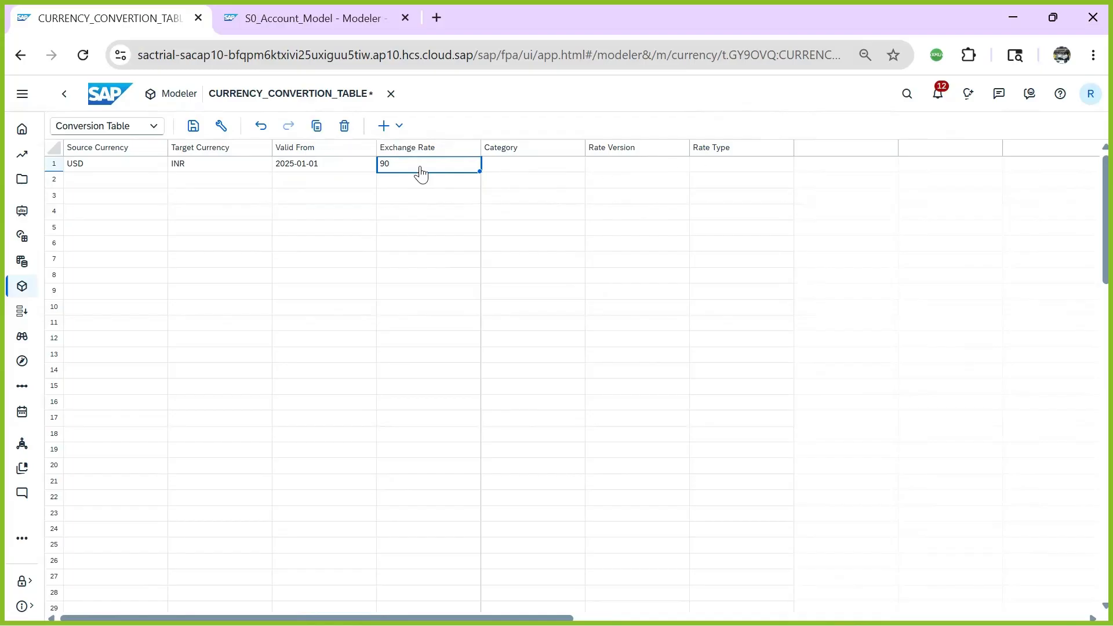
pyautogui.click(193, 125)
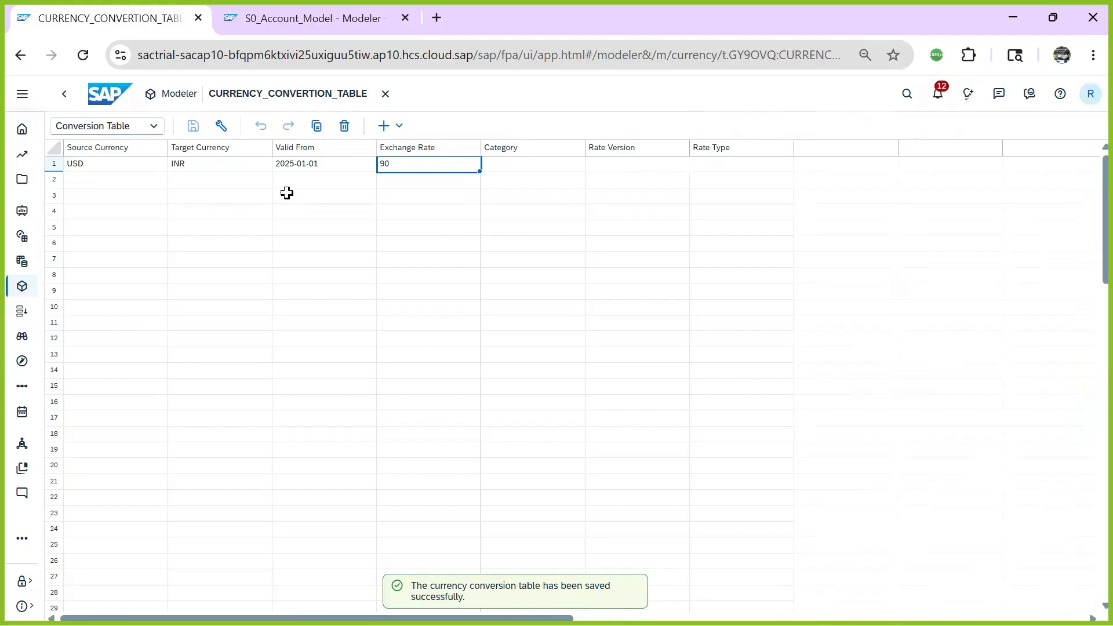
# - Switch to S0_Account_Model, enable manual refresh for its calculation preview and refresh the preview
pyautogui.click(315, 16)
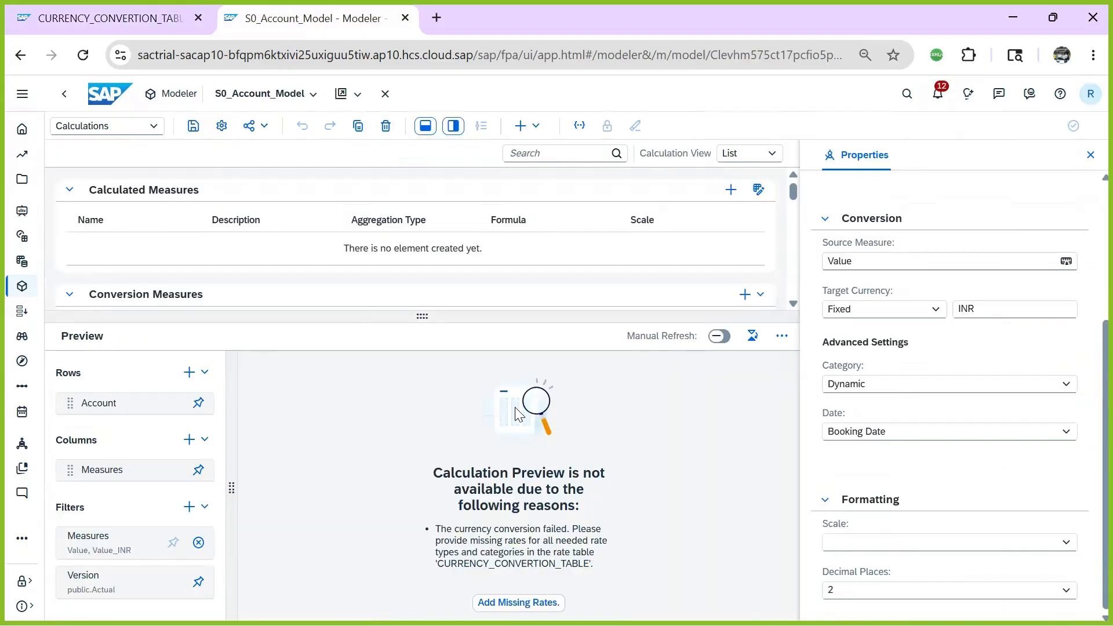
pyautogui.click(719, 336)
pyautogui.click(724, 337)
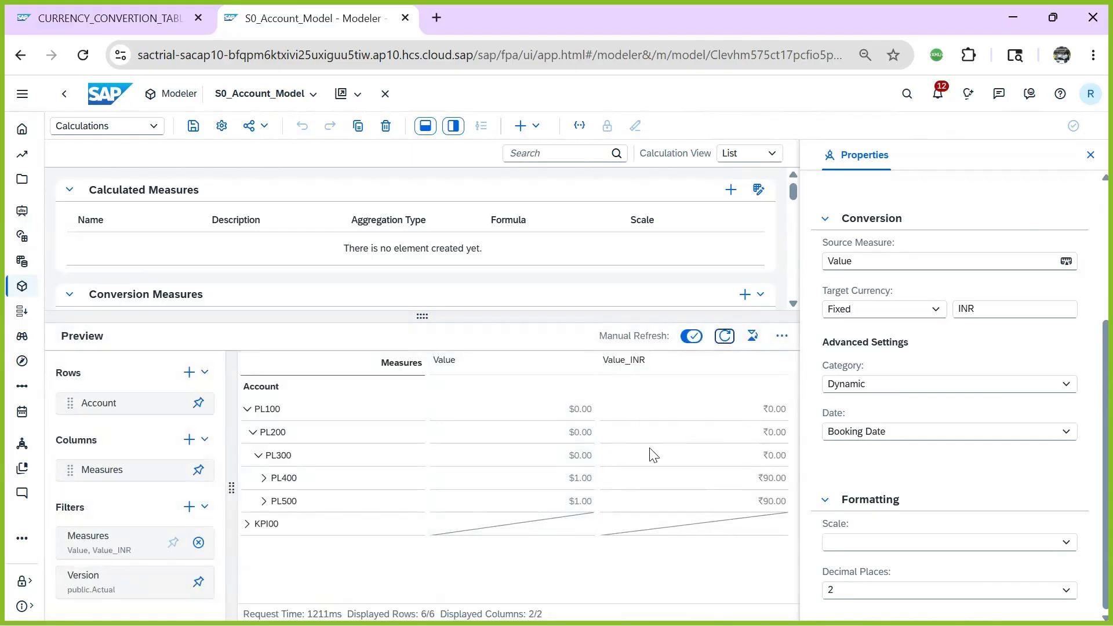
# - Return to the story from the conversion table and compare the Value and Value_INR figures for Sales Revenue
pyautogui.click(124, 22)
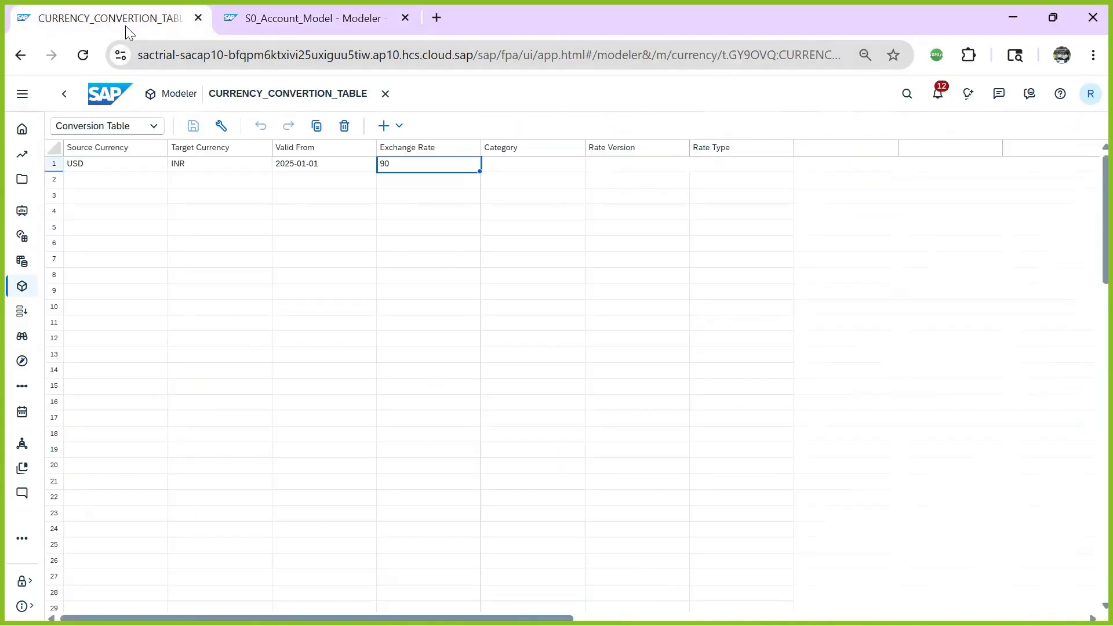
pyautogui.click(64, 99)
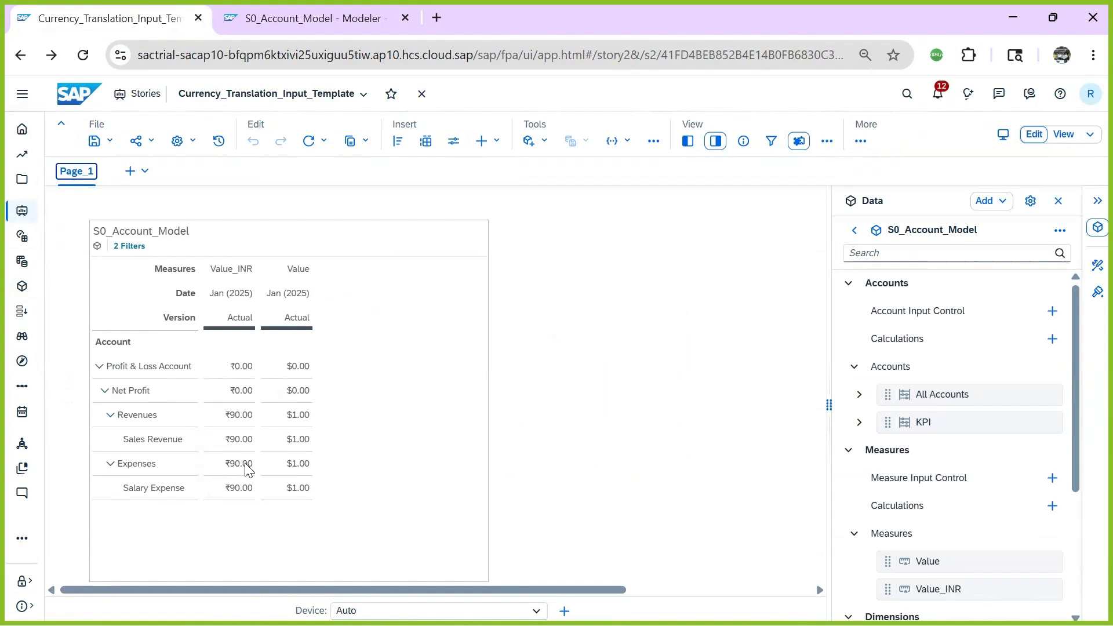
pyautogui.click(154, 447)
pyautogui.click(299, 444)
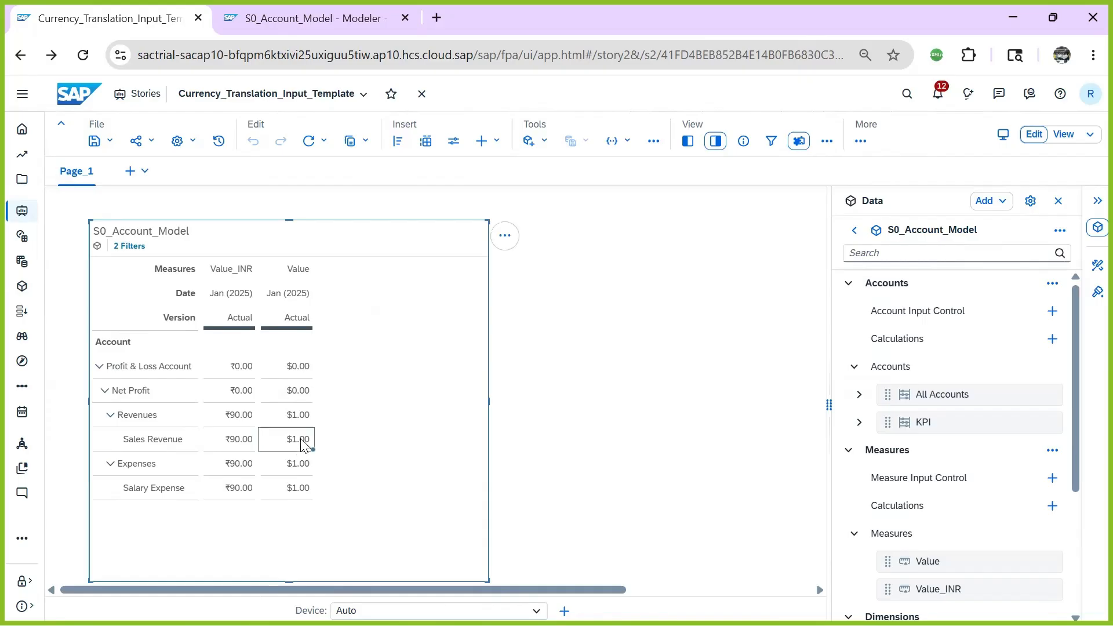
pyautogui.click(242, 443)
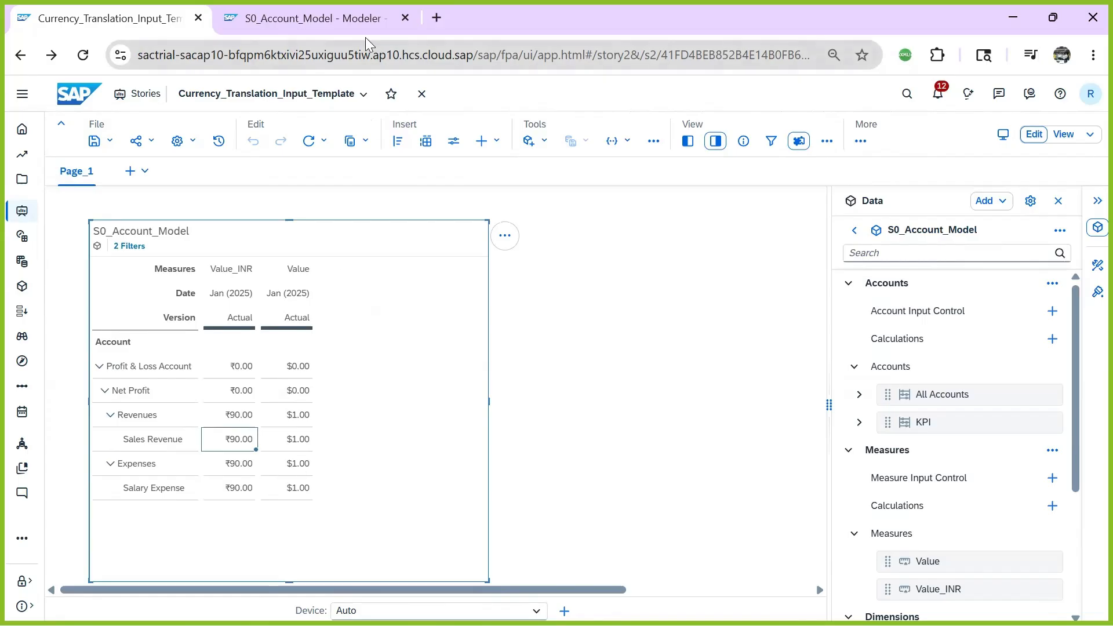
# - Leave the model's calculations and reopen S0_Account_Model from the Modeler's recent files to show its structure
pyautogui.click(345, 17)
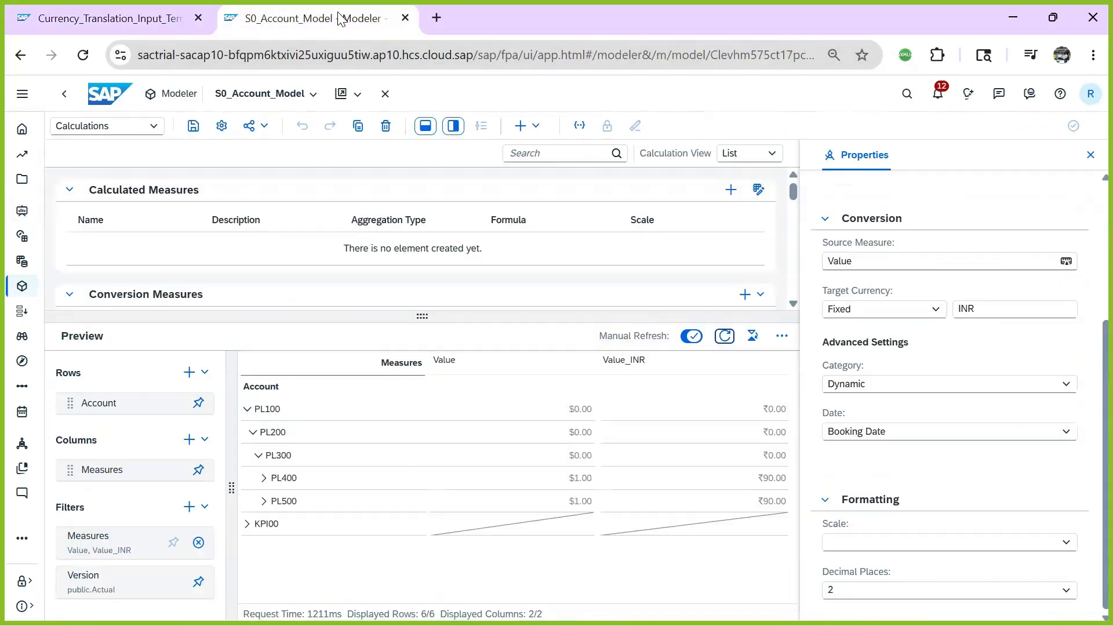
pyautogui.click(64, 94)
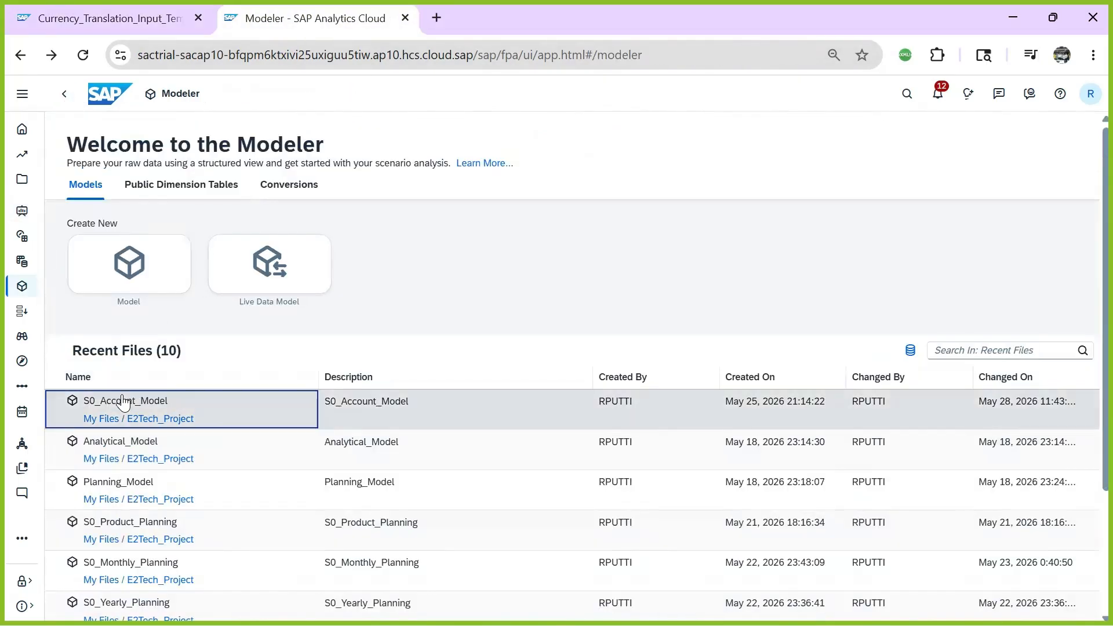
pyautogui.click(124, 400)
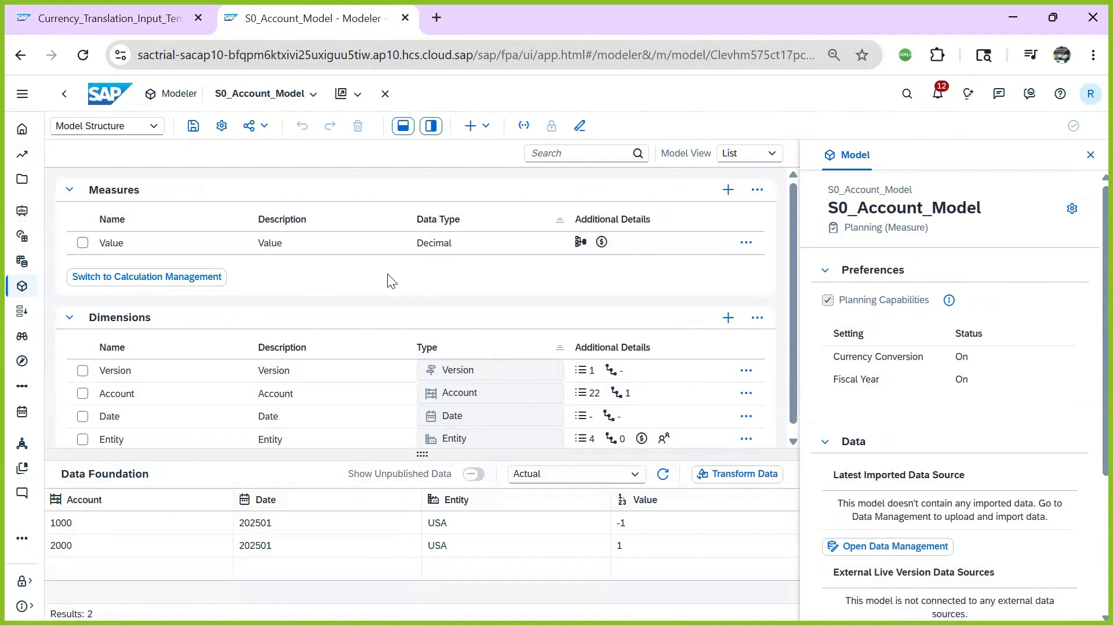
# - Copy the S0_Account_Model page address and open it in a new browser tab
pyautogui.click(116, 19)
pyautogui.click(310, 23)
pyautogui.click(365, 58)
pyautogui.hotkey('ctrl', 'c')
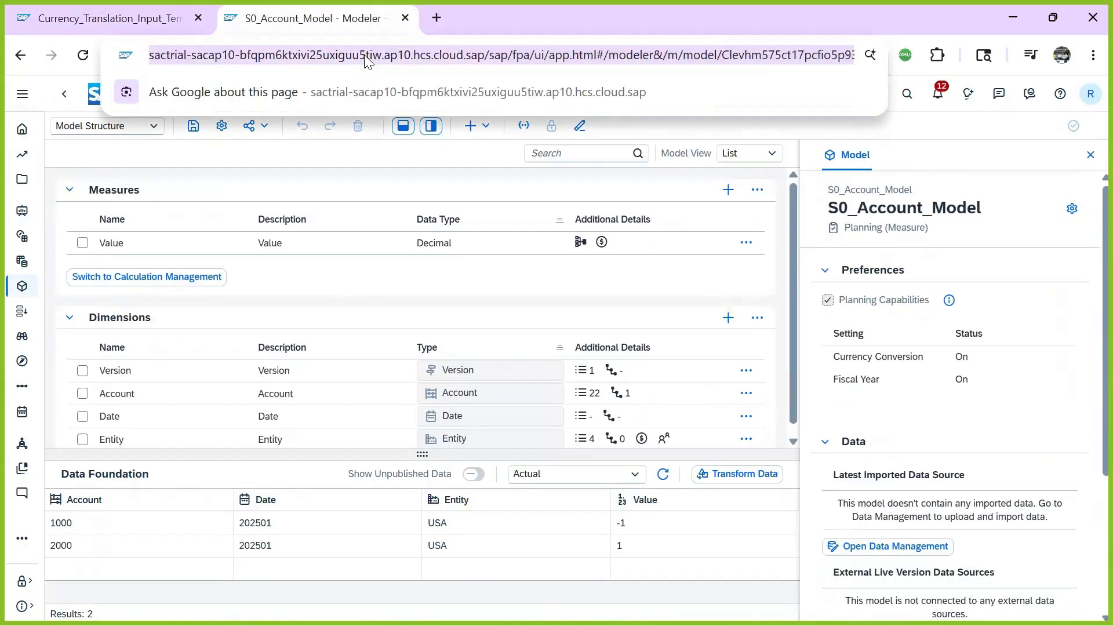
pyautogui.click(436, 17)
pyautogui.hotkey('ctrl', 'v')
pyautogui.press('Return')
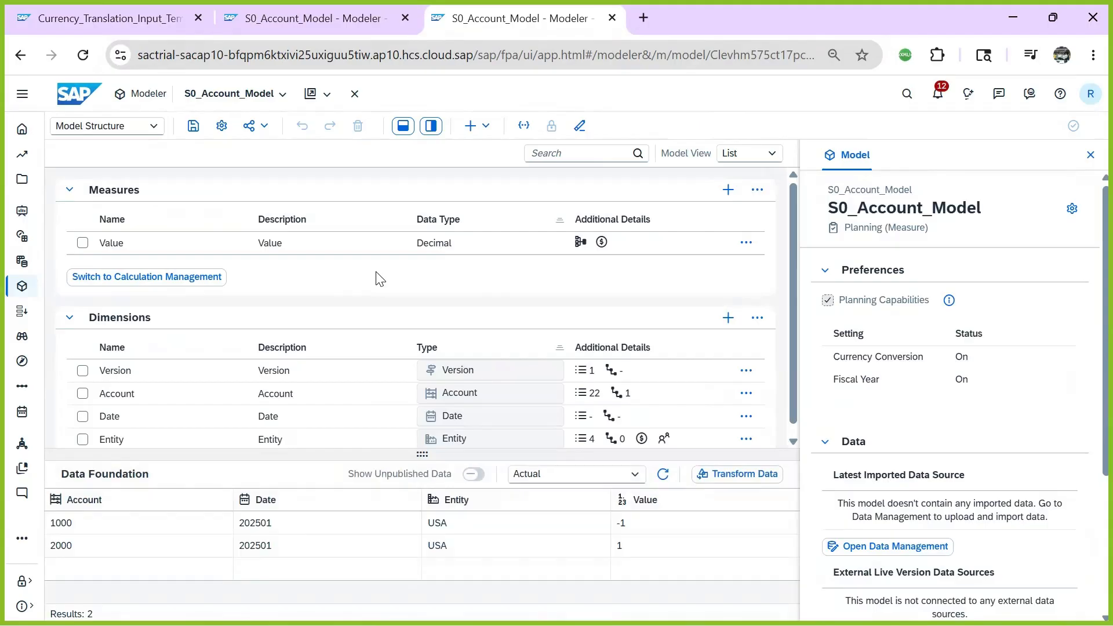
# - Open CURRENCY_CONVERTION_TABLE from the Modeler's conversion tables in the new browser tab
pyautogui.click(24, 288)
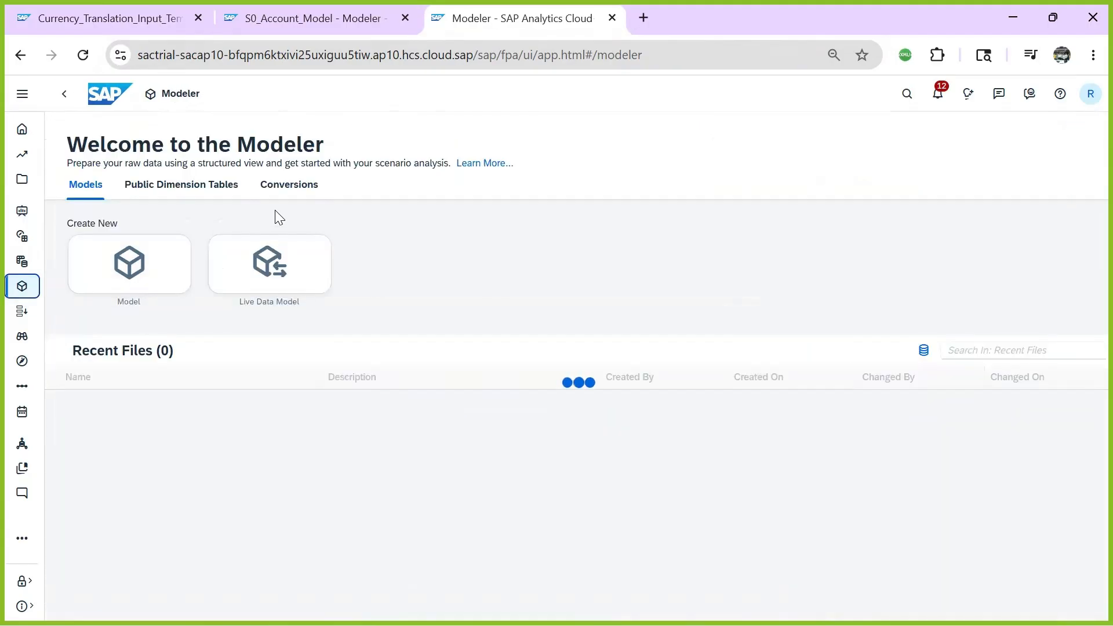
pyautogui.click(290, 186)
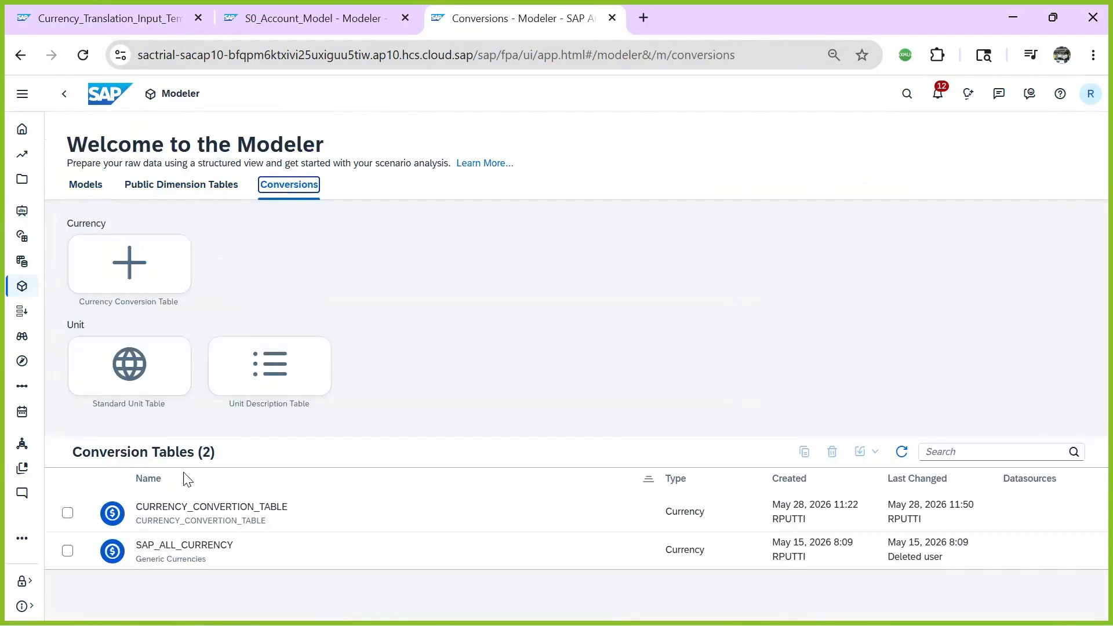
pyautogui.click(324, 515)
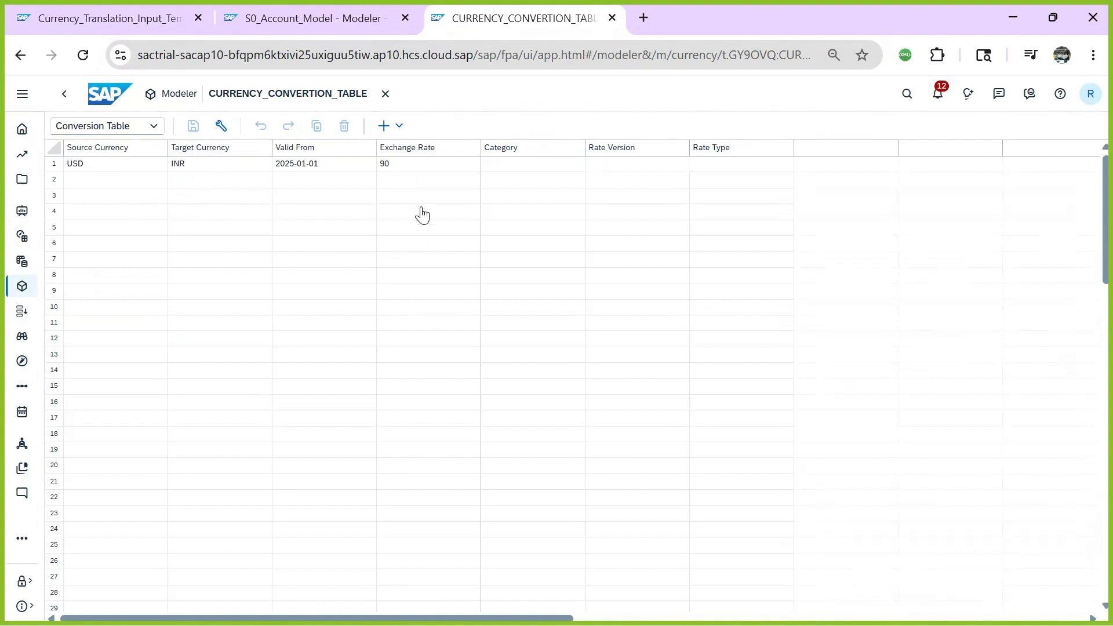
# - Review the Conversion and Structure Priority settings of S0_Account_Model and close the model settings with OK
pyautogui.click(336, 19)
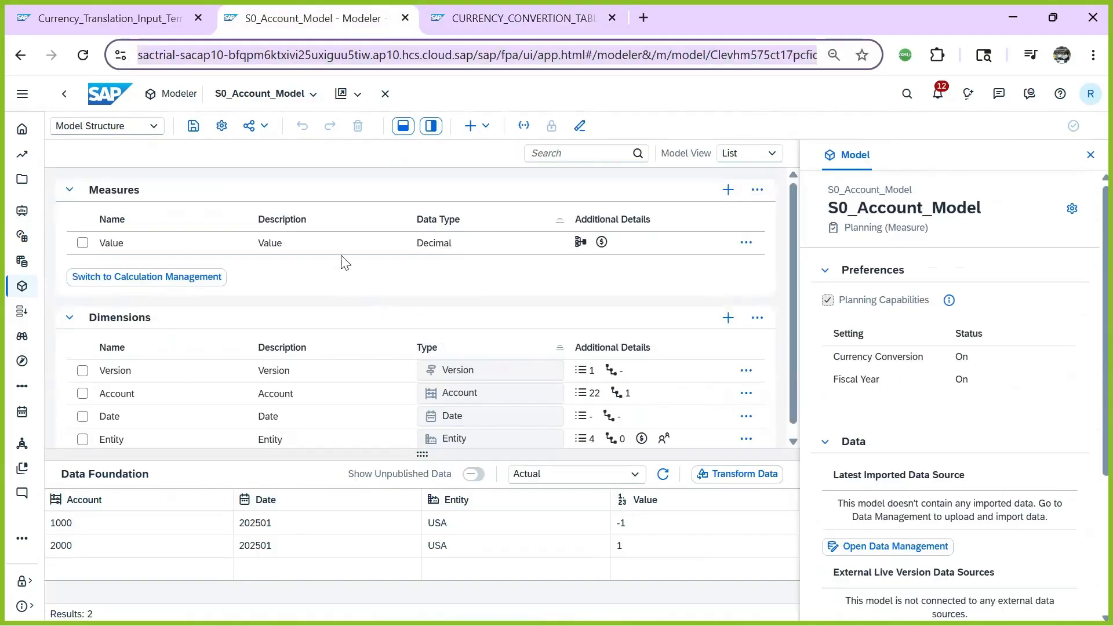
pyautogui.click(226, 127)
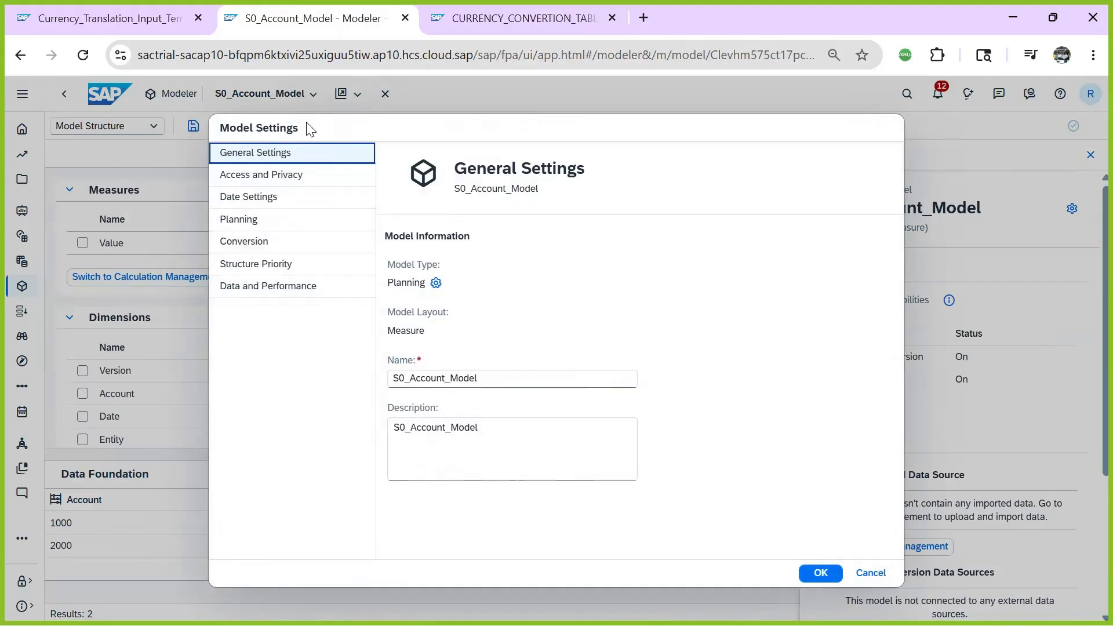
pyautogui.click(261, 241)
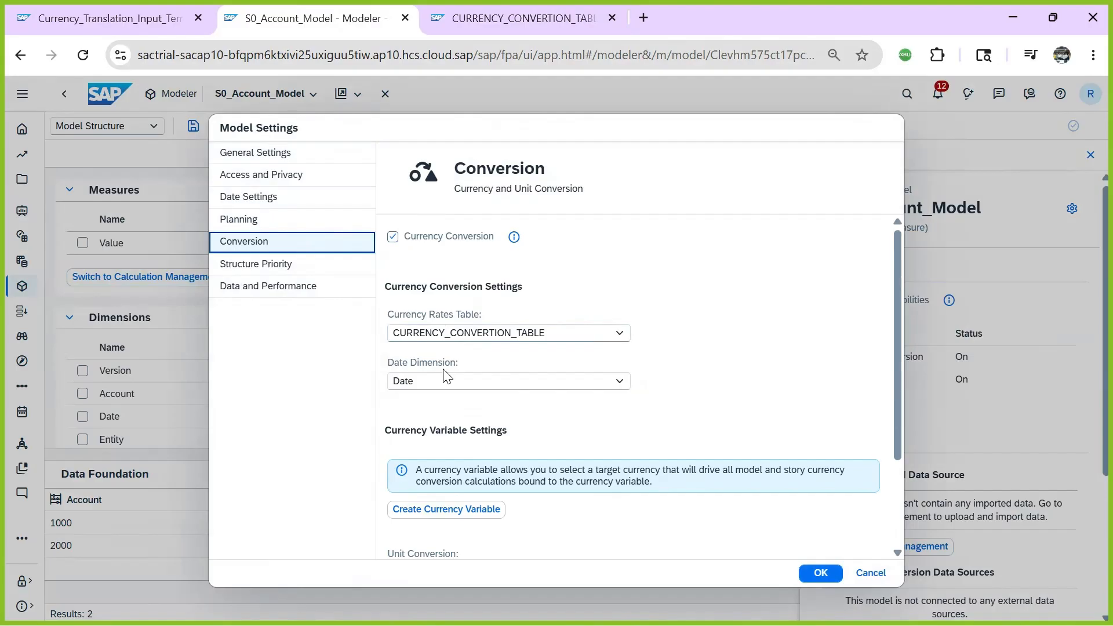
pyautogui.click(267, 271)
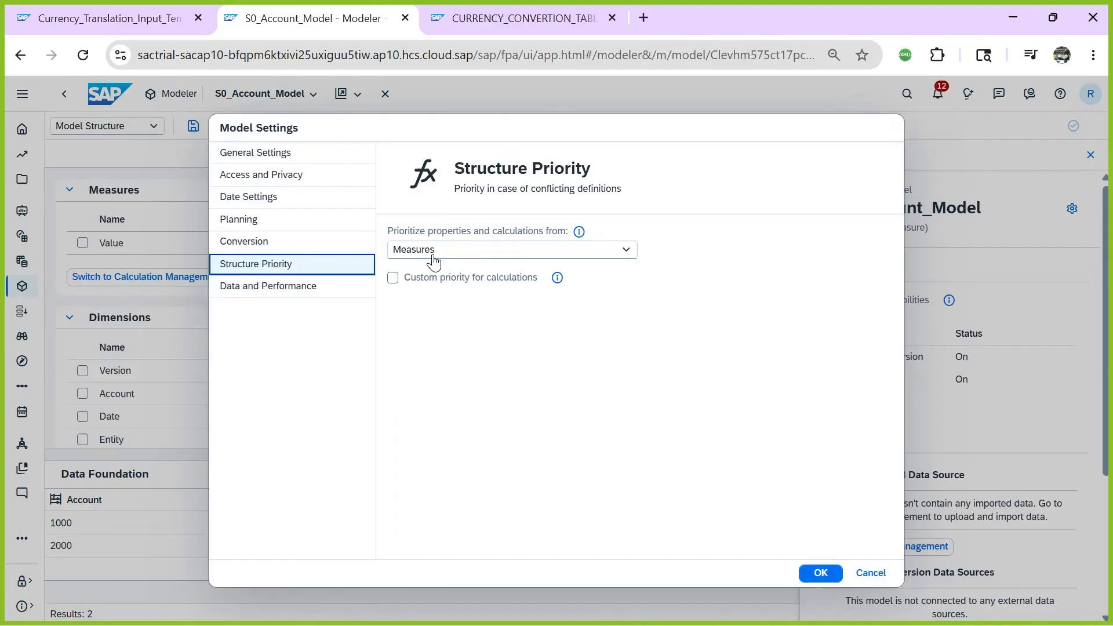
pyautogui.click(820, 574)
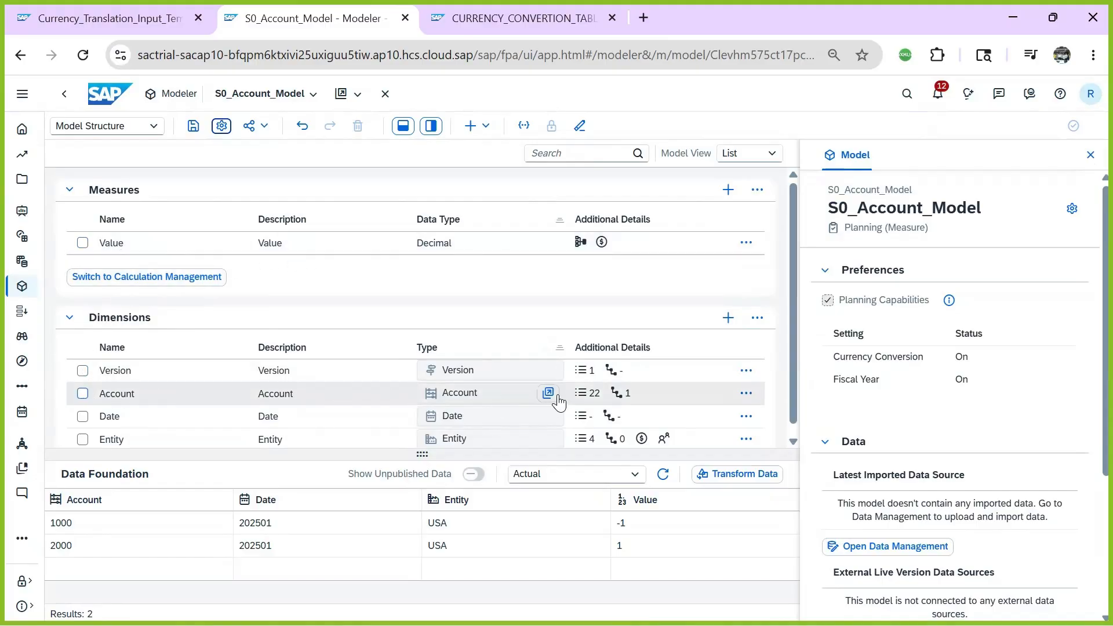
# - Examine the hierarchy parents and rate types of accounts 1000 to 7000 in the Account dimension, and return to the model structure
pyautogui.click(549, 393)
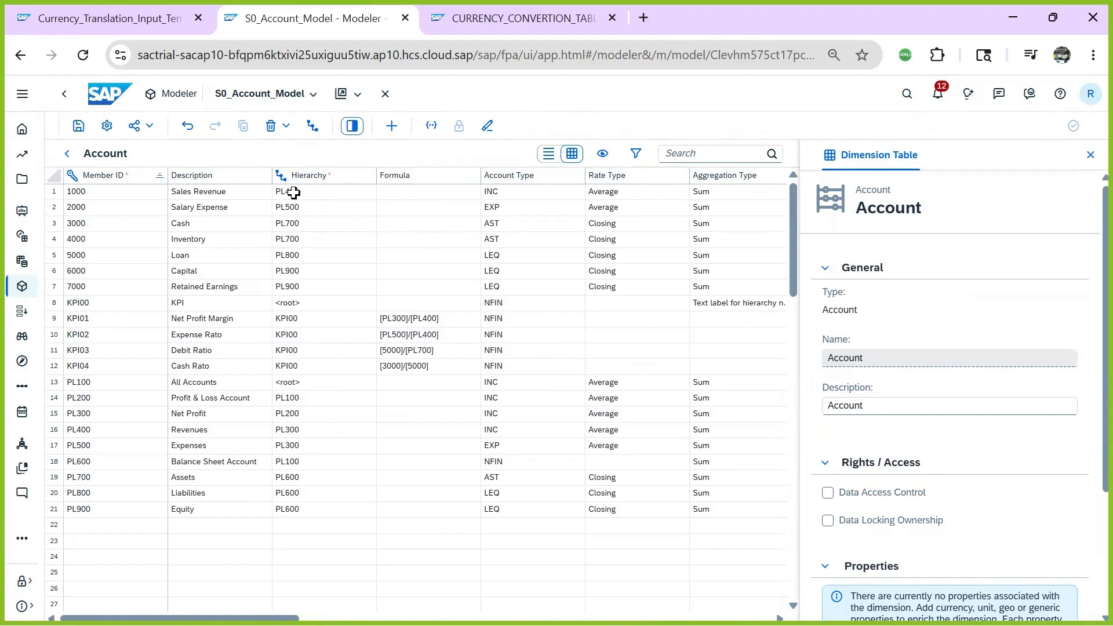
pyautogui.moveTo(295, 193); pyautogui.dragTo(297, 204)
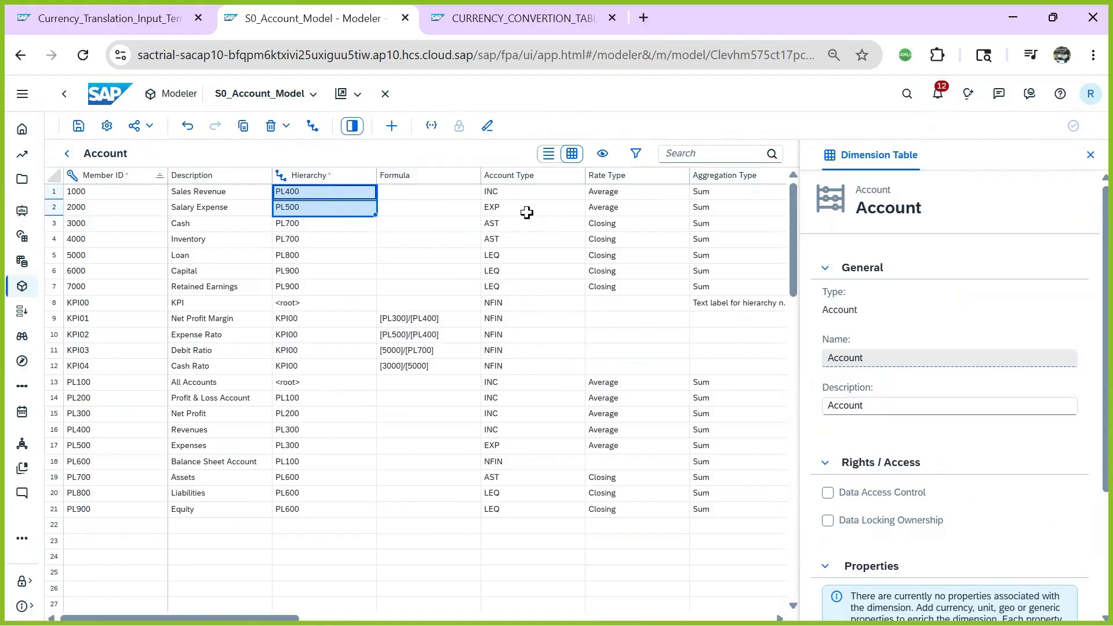
pyautogui.moveTo(593, 196); pyautogui.dragTo(603, 210)
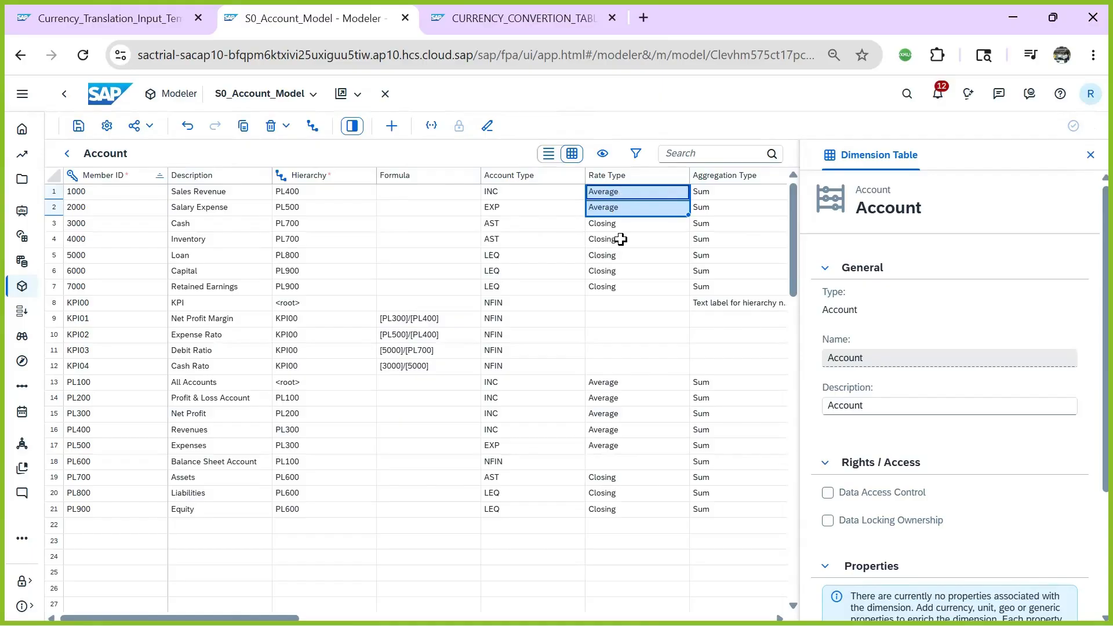
pyautogui.click(303, 225)
pyautogui.moveTo(306, 256); pyautogui.dragTo(313, 288)
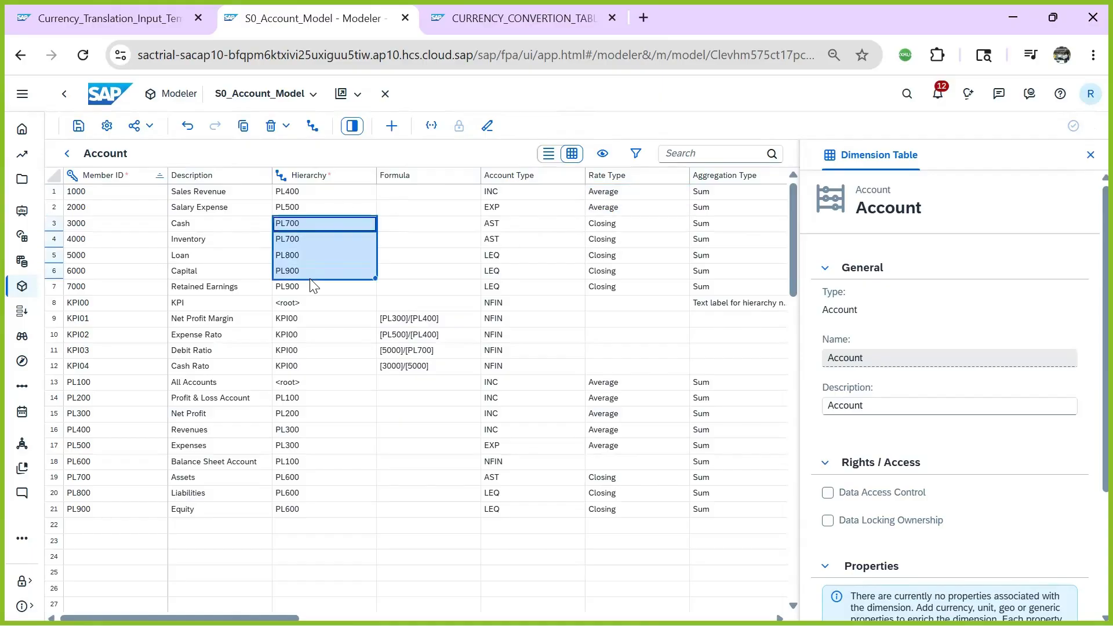
pyautogui.moveTo(601, 225); pyautogui.dragTo(613, 297)
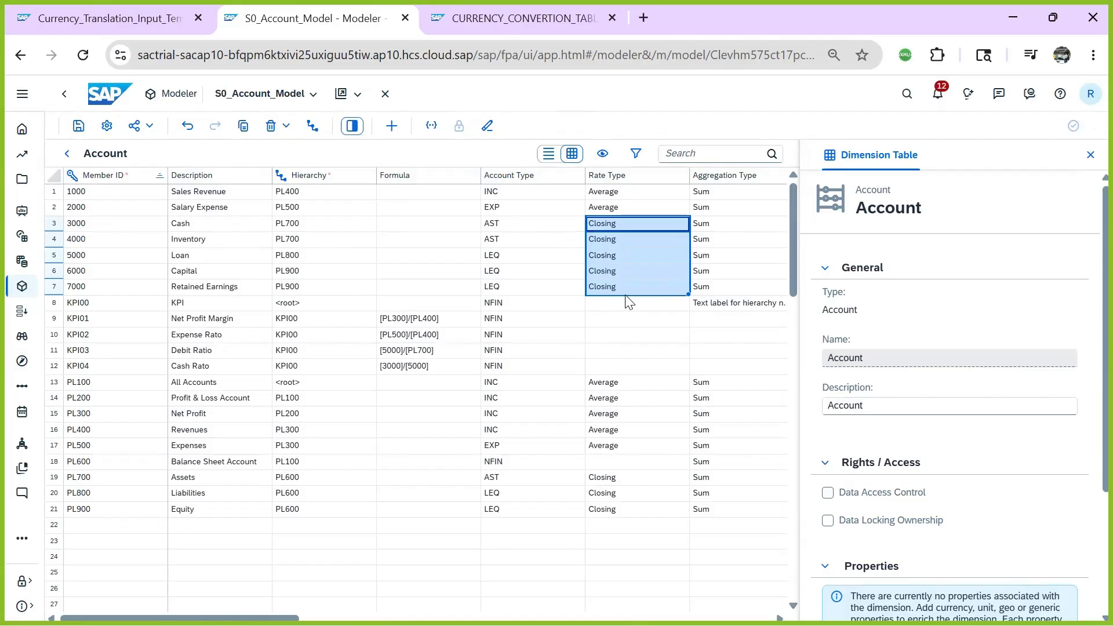
pyautogui.click(68, 154)
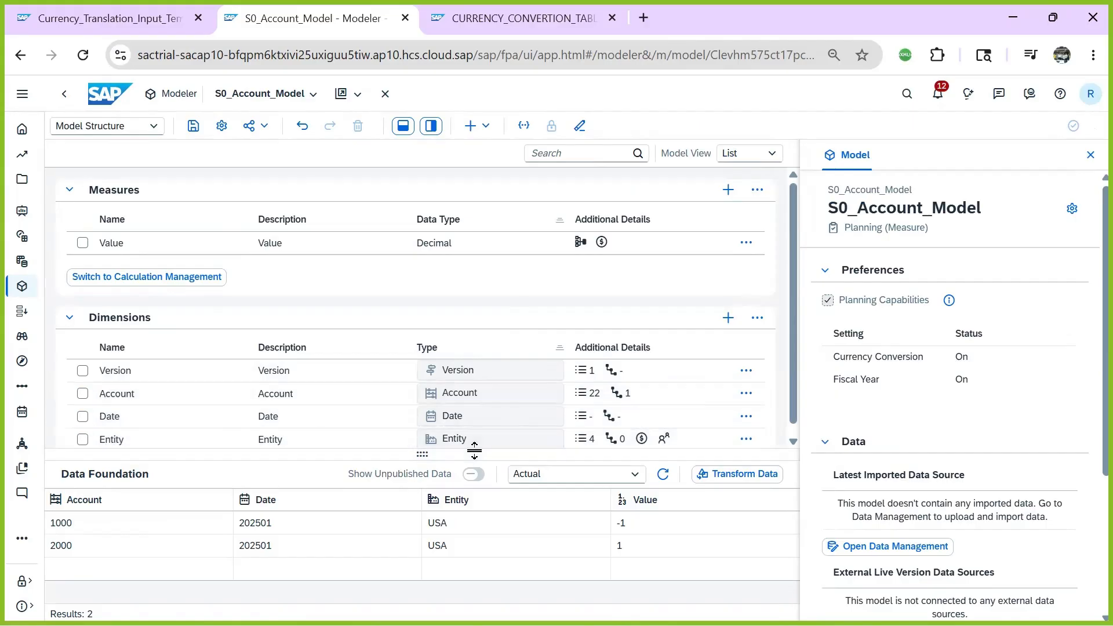
# - Check the currency assigned to the USA member of the Entity dimension and return to the model structure
pyautogui.click(553, 439)
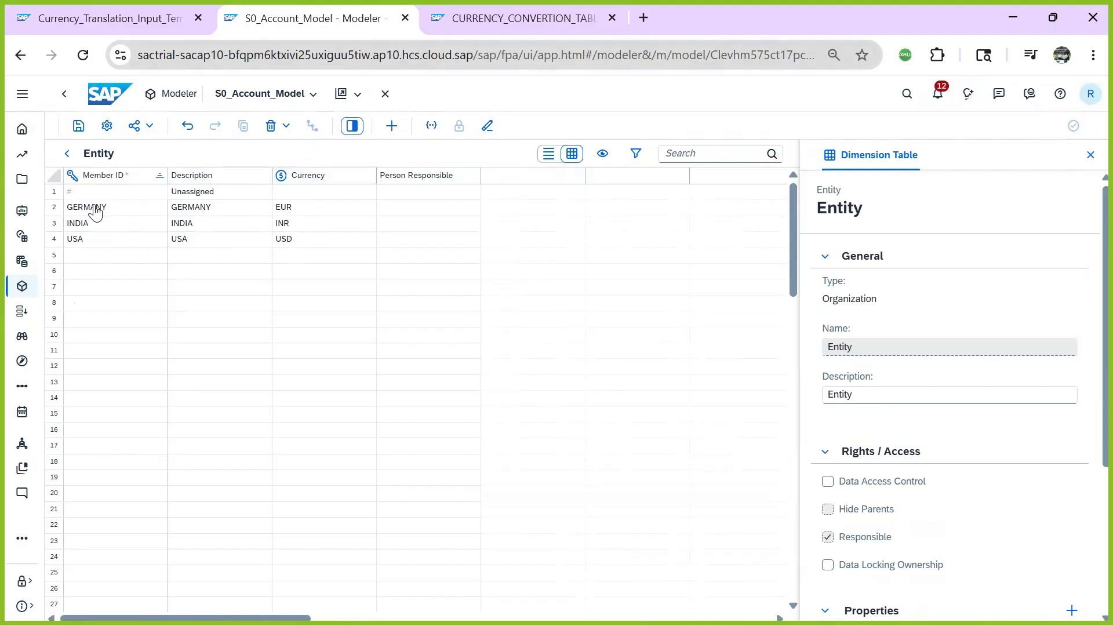
pyautogui.click(91, 245)
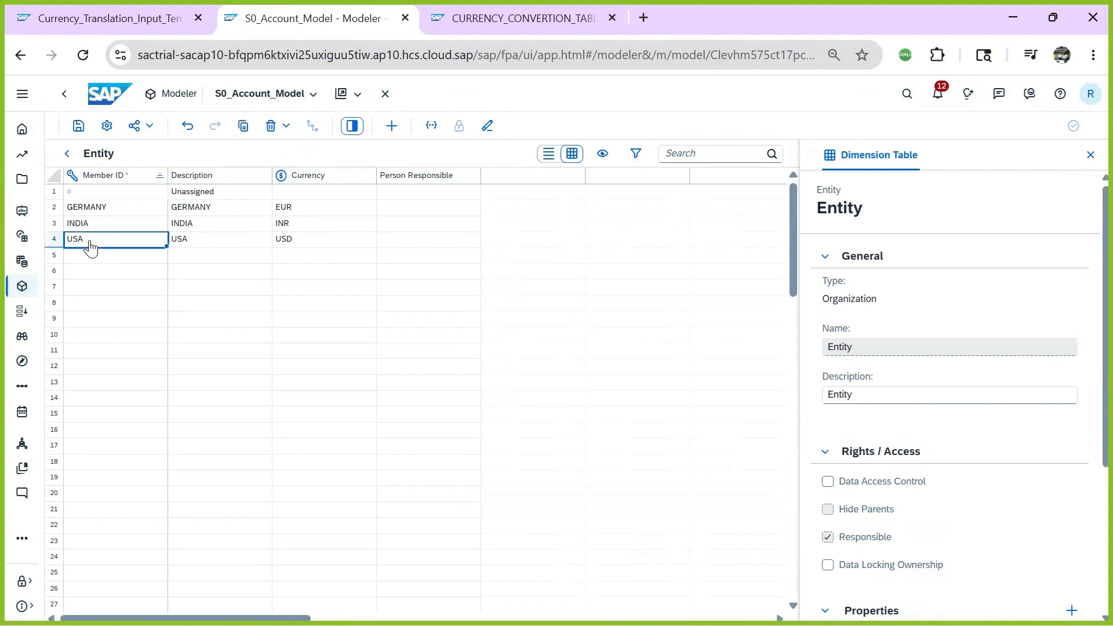
pyautogui.click(296, 241)
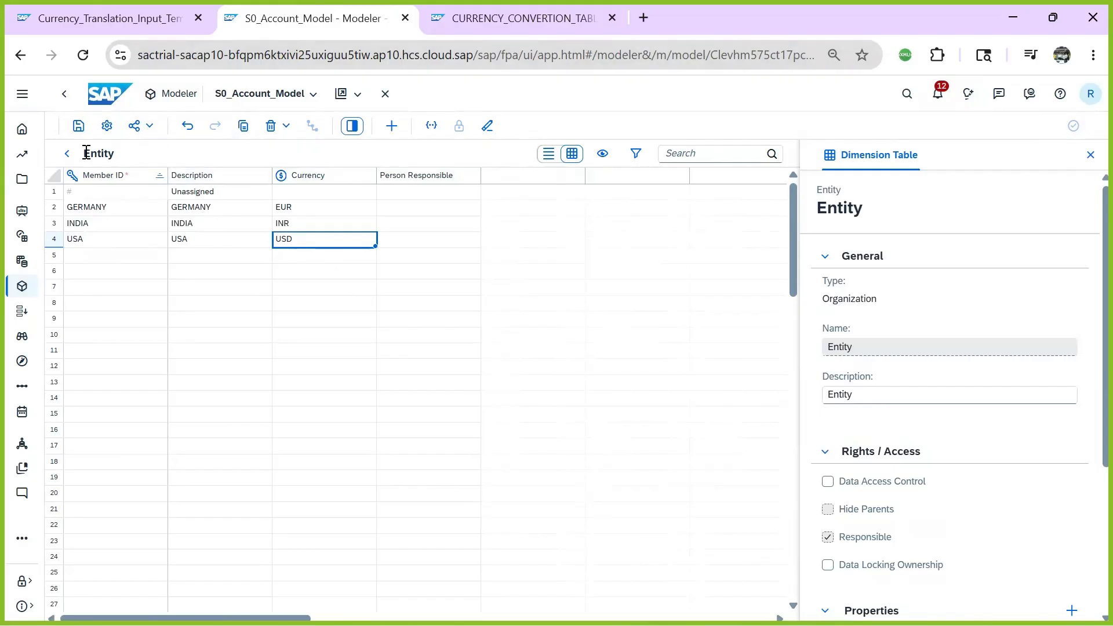
pyautogui.click(67, 153)
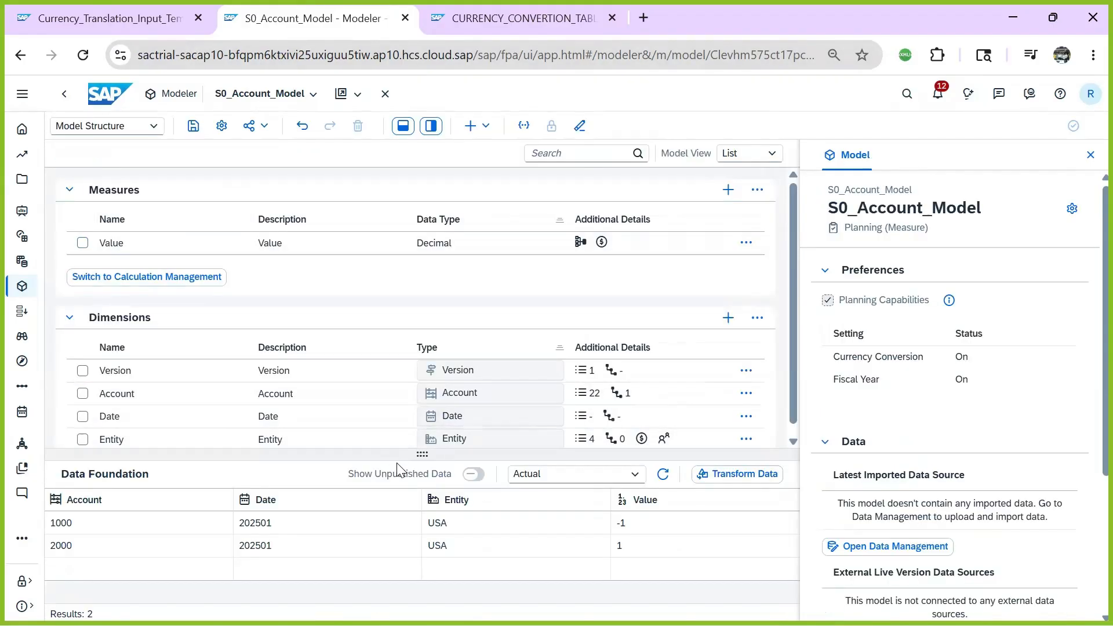
# - Enlarge the Data Foundation, examine the accounts and entities of its records, and compare them with the story table
pyautogui.moveTo(422, 454); pyautogui.dragTo(421, 349)
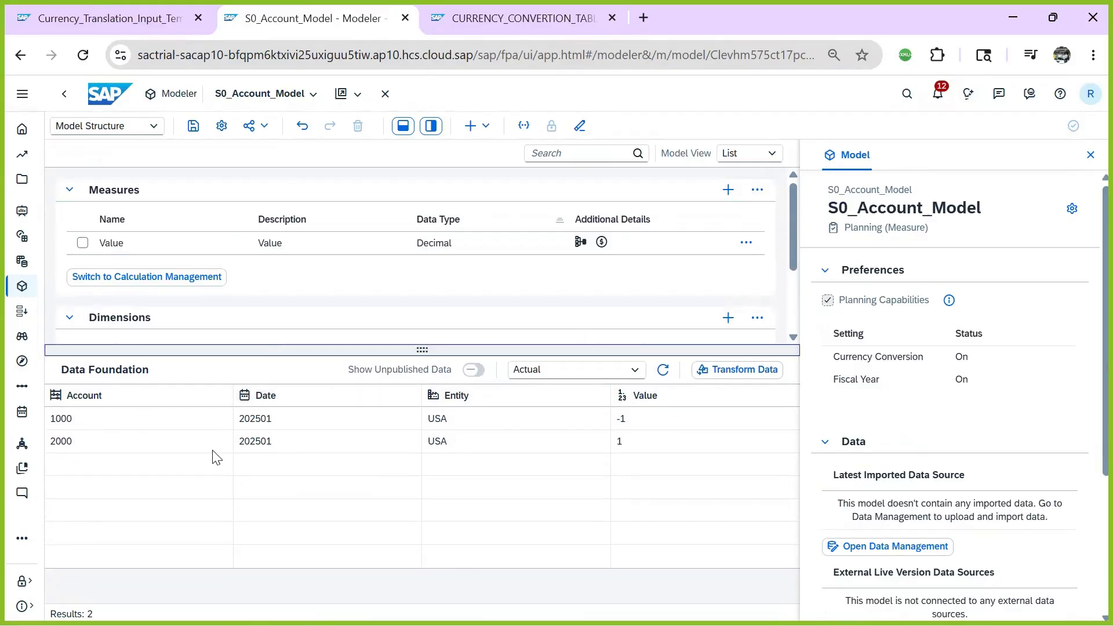
pyautogui.click(75, 427)
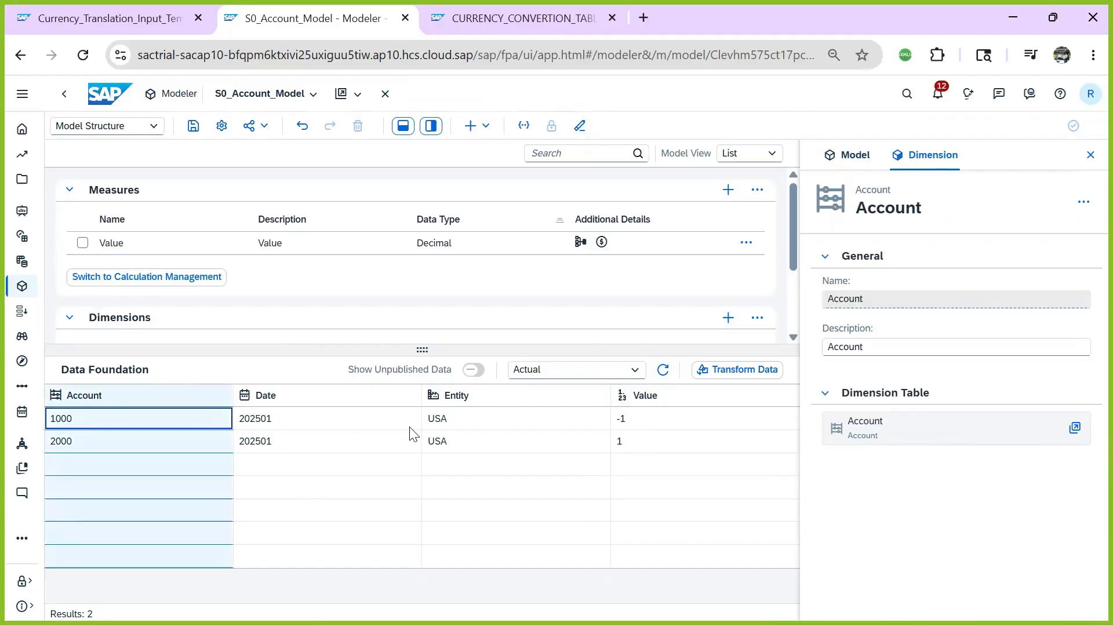
pyautogui.click(455, 422)
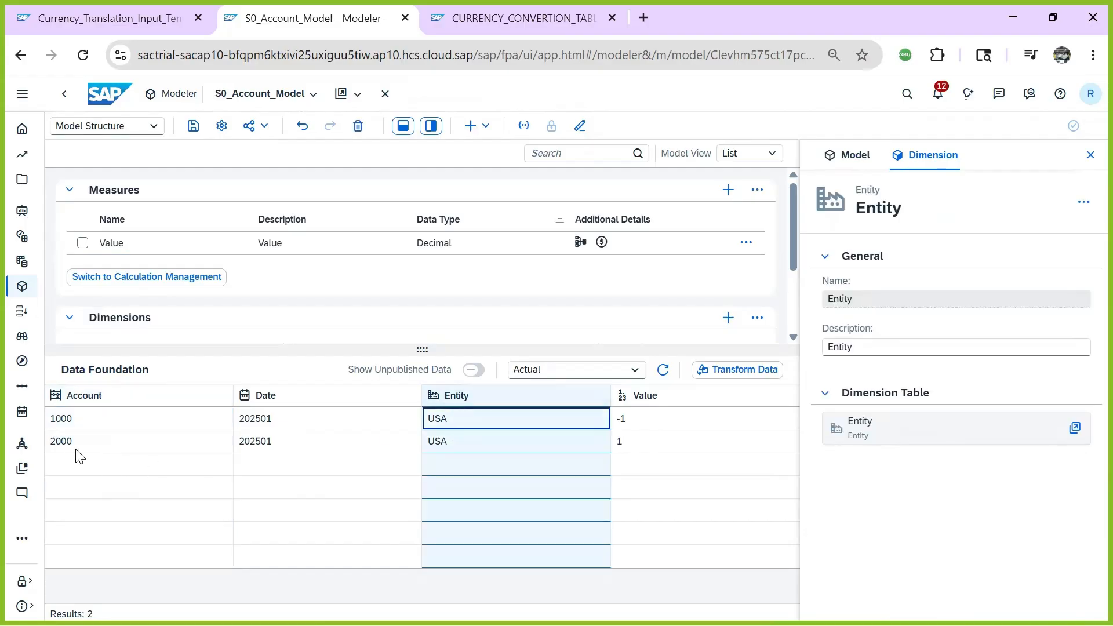
pyautogui.click(474, 445)
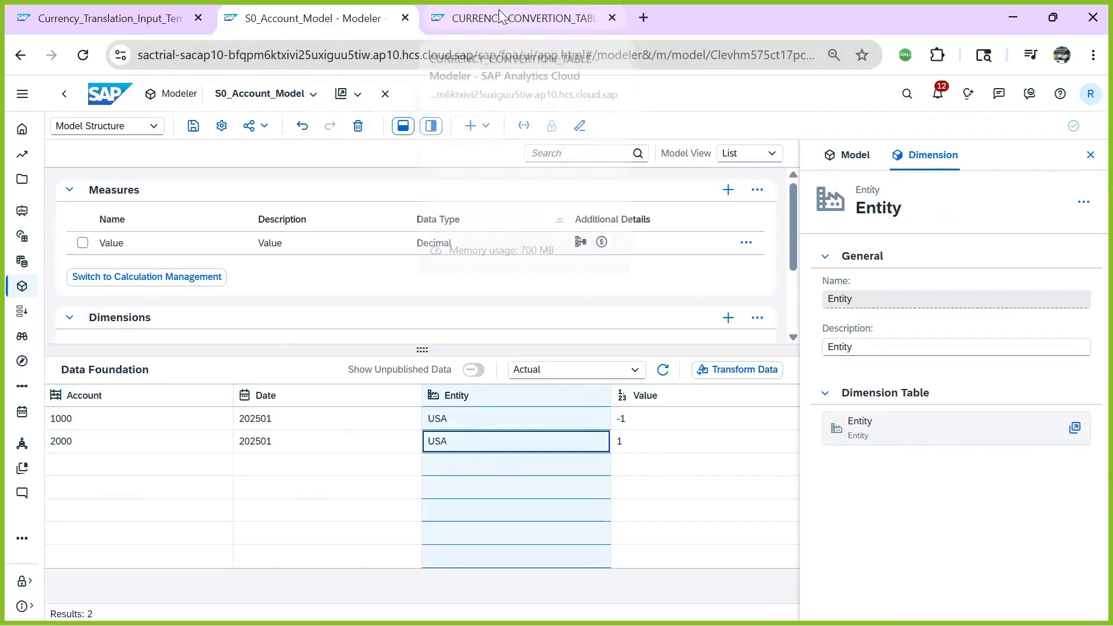
pyautogui.click(142, 13)
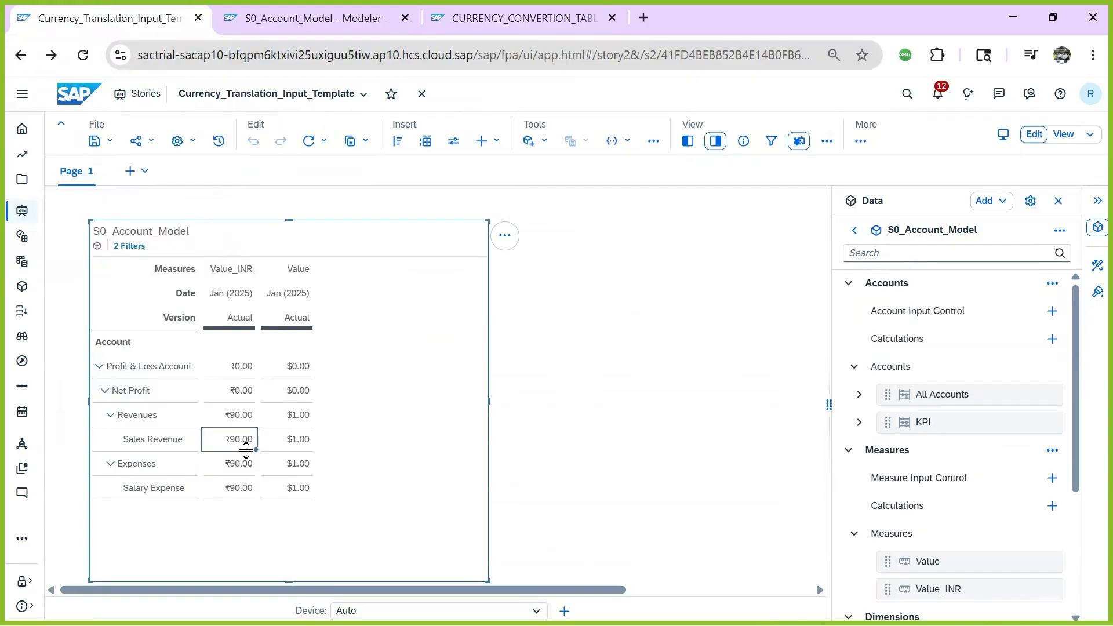
# - Open the Calculations of S0_Account_Model and review the conversion settings of the Value_INR measure
pyautogui.click(314, 18)
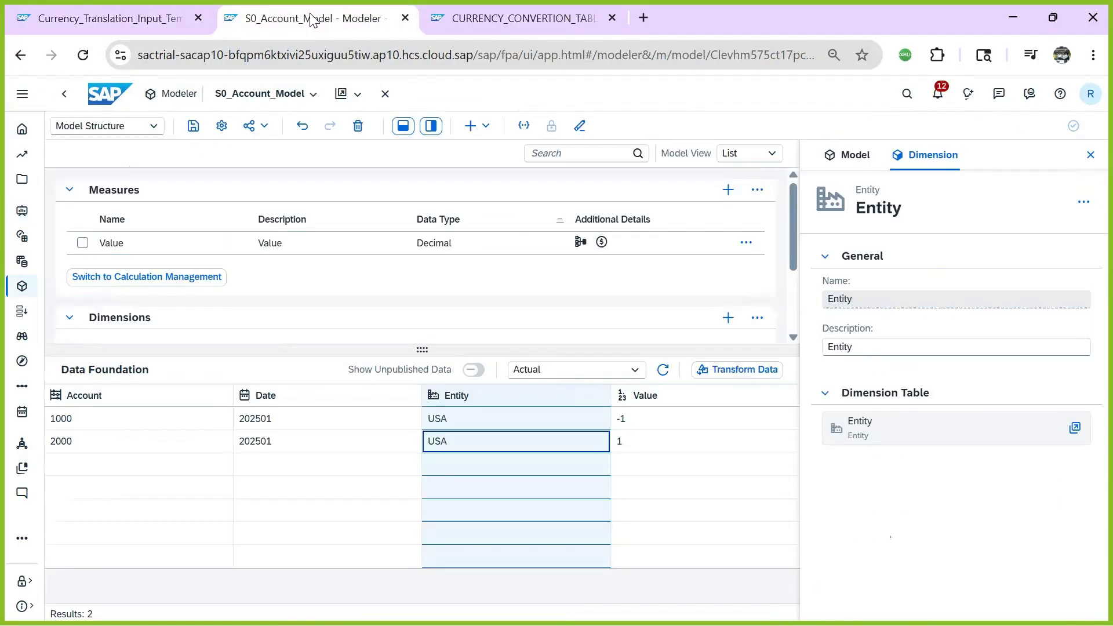
pyautogui.click(159, 130)
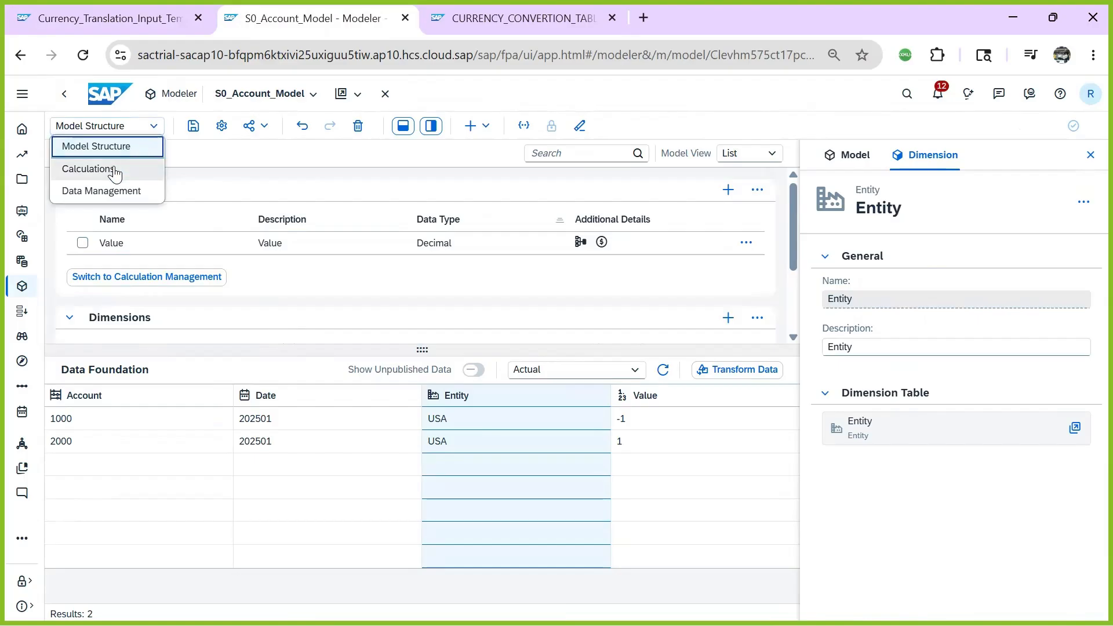
pyautogui.click(88, 169)
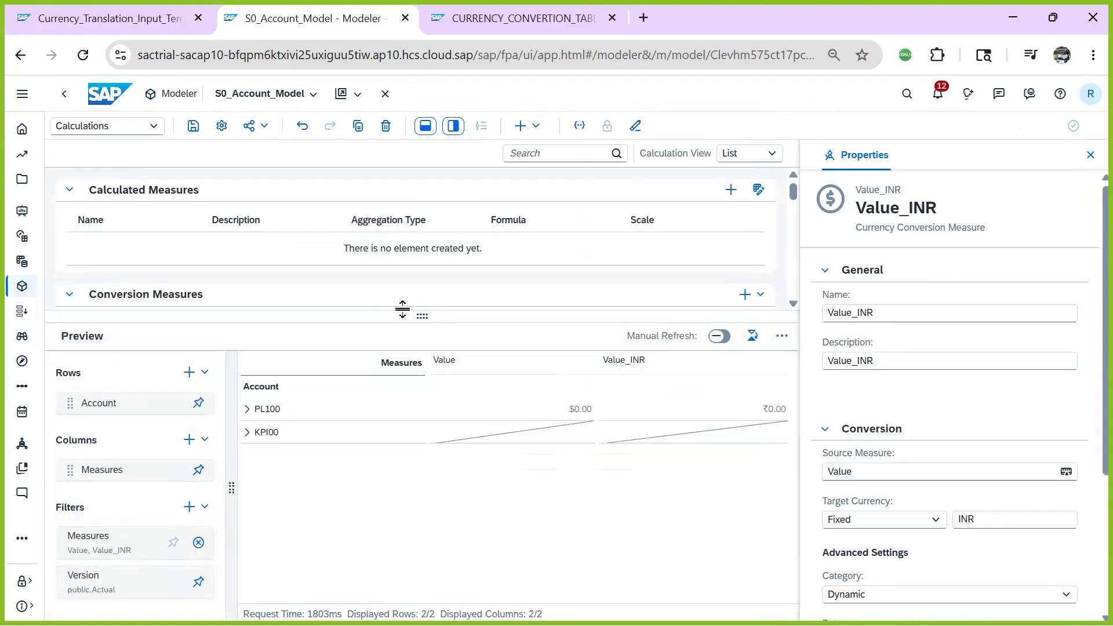
pyautogui.moveTo(404, 313); pyautogui.dragTo(403, 475)
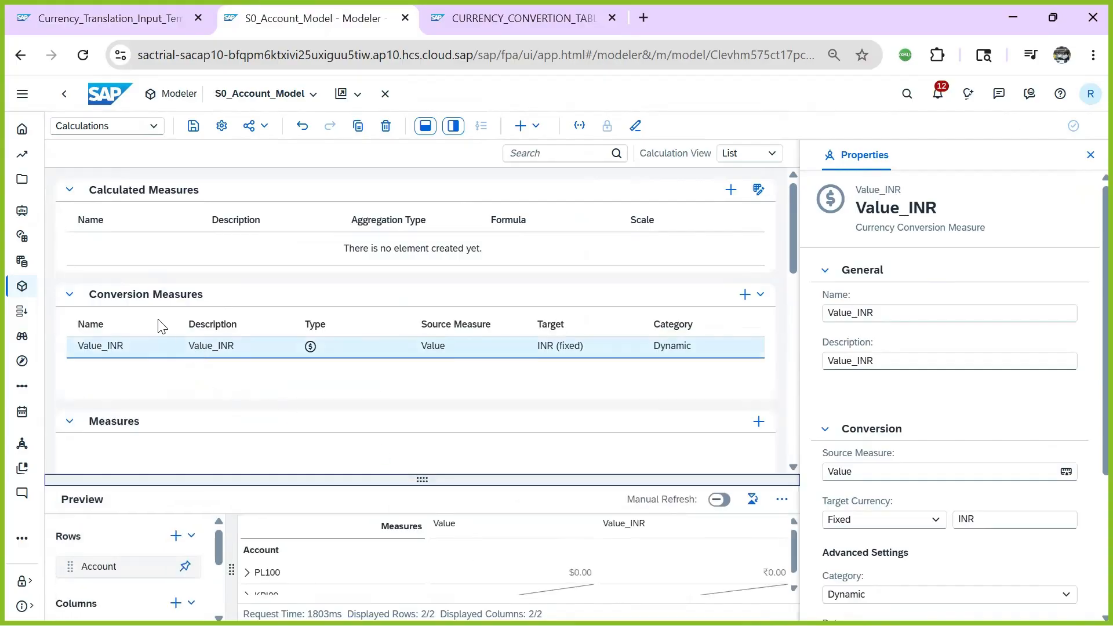
pyautogui.click(761, 296)
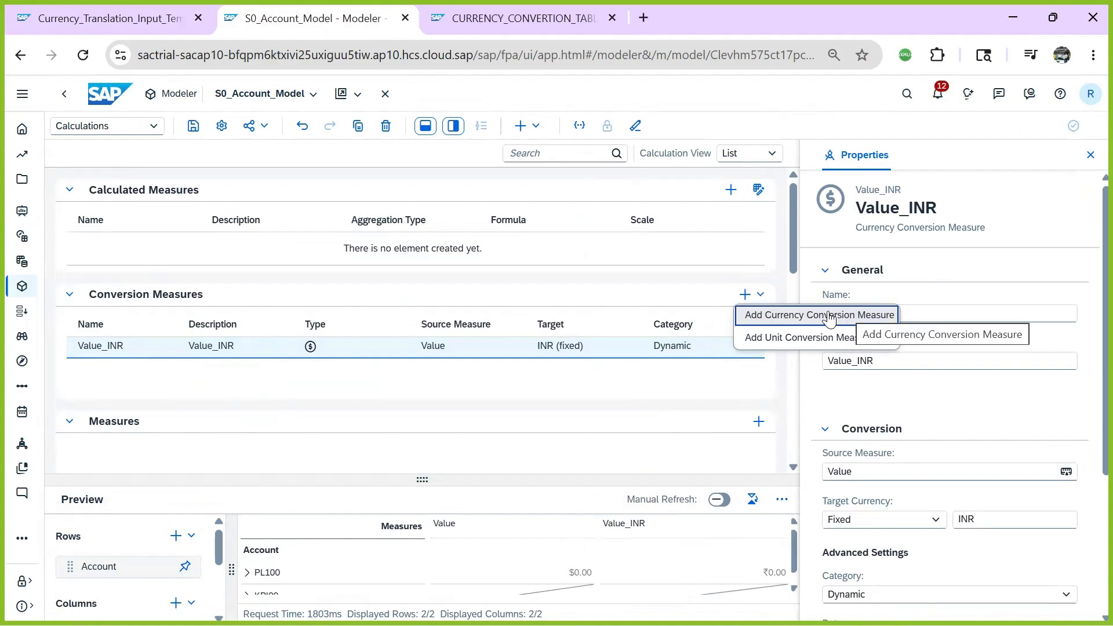
pyautogui.click(250, 351)
pyautogui.scroll(-3, 1021, 467)
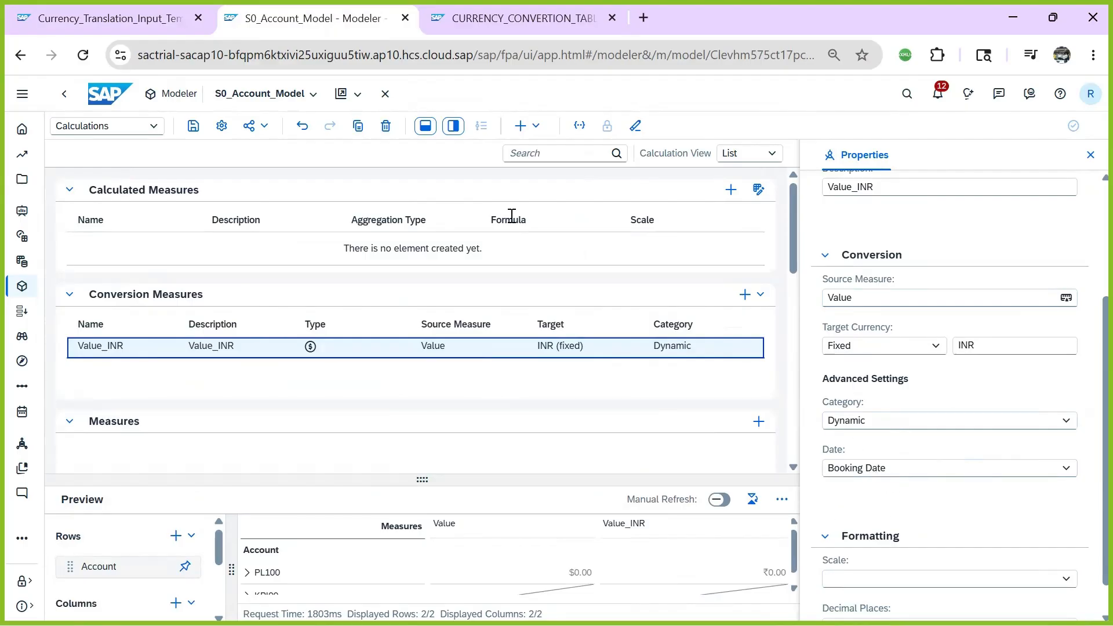
# - Compare the USD to INR rate in CURRENCY_CONVERTION_TABLE with the Value_INR conversion measure and the values in the story table
pyautogui.click(491, 18)
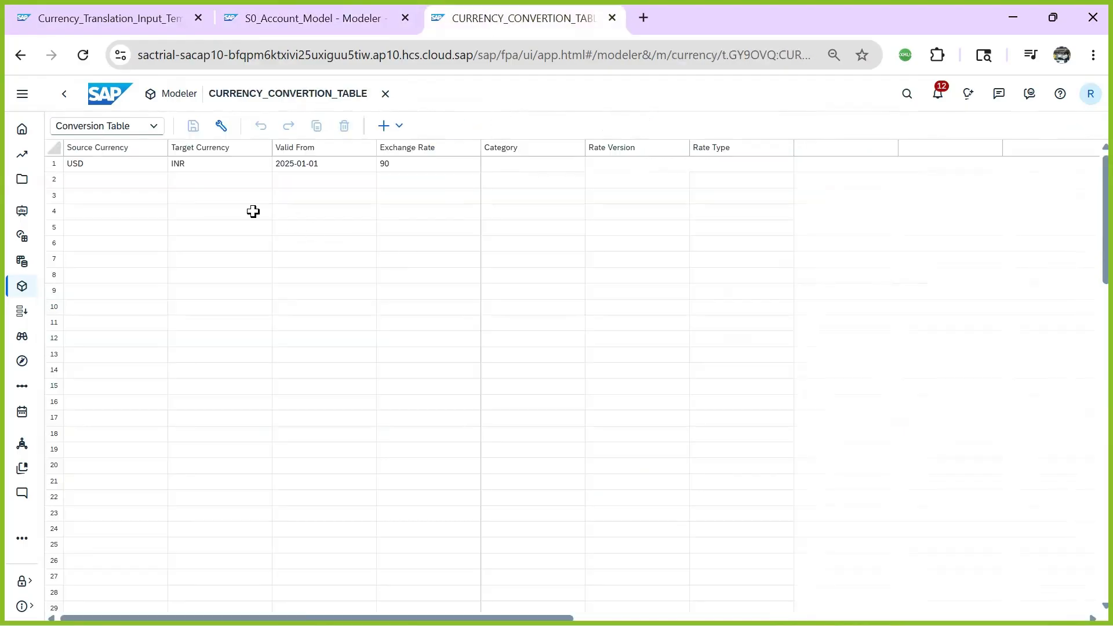
pyautogui.click(300, 16)
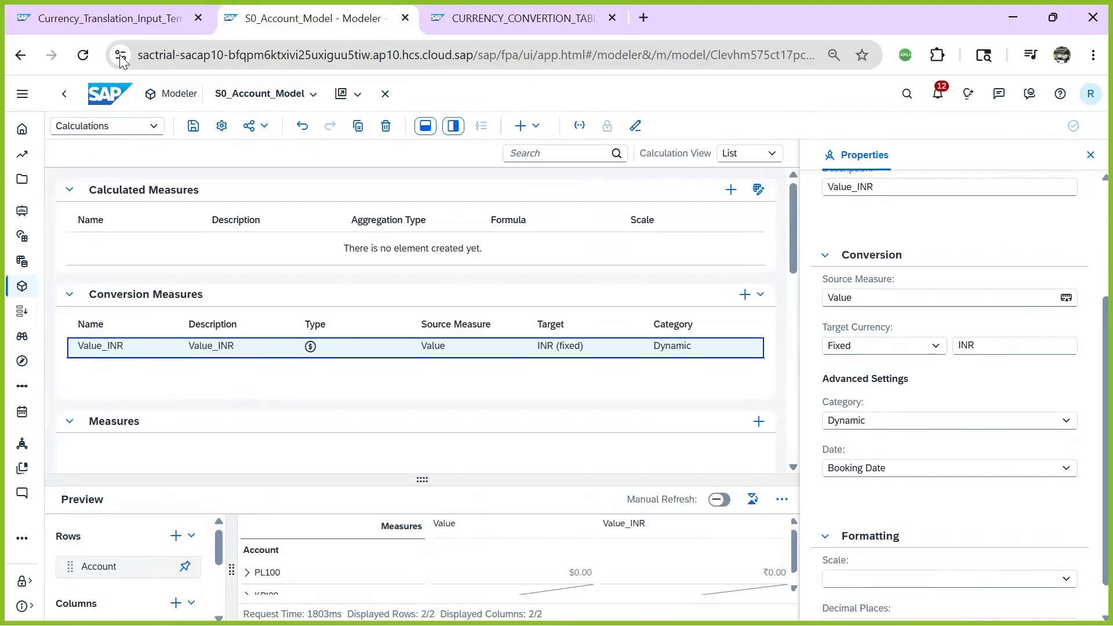
pyautogui.click(104, 22)
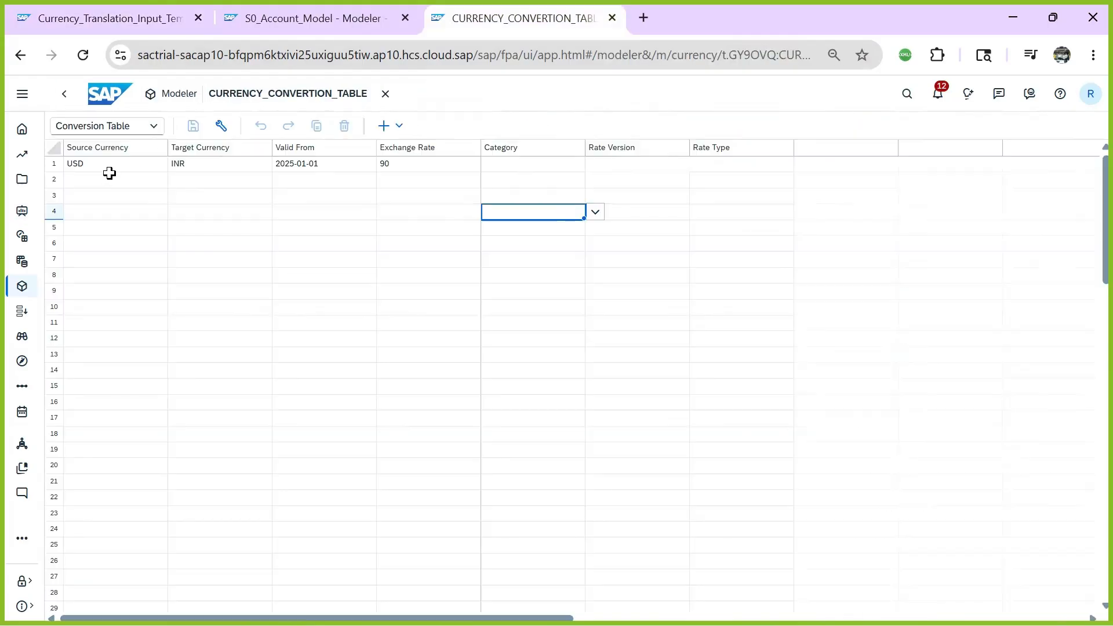
pyautogui.click(110, 164)
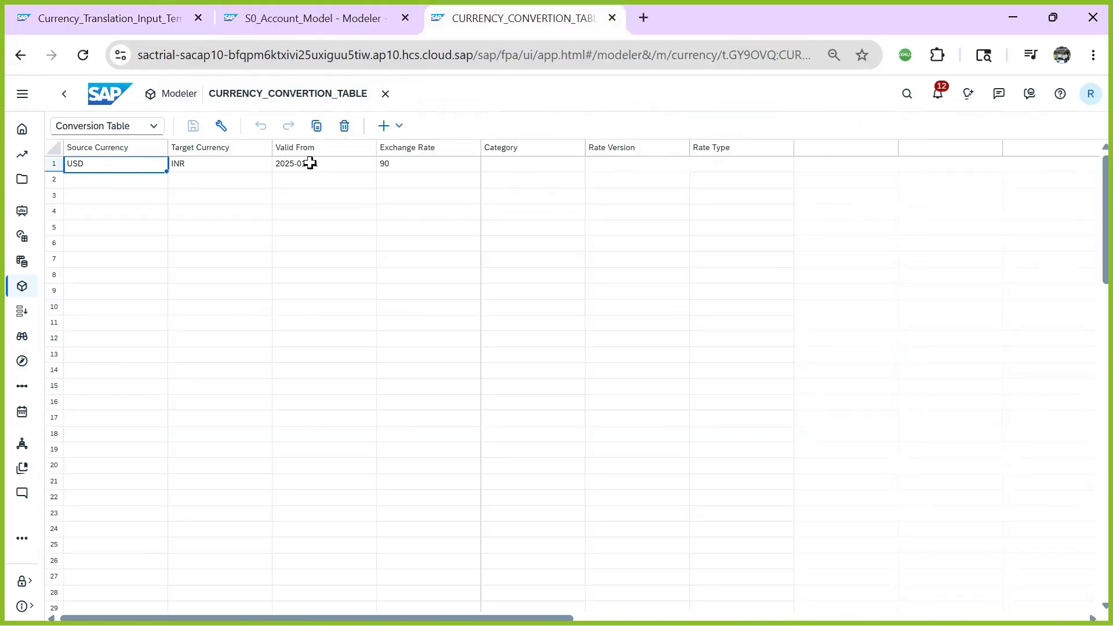
pyautogui.click(394, 168)
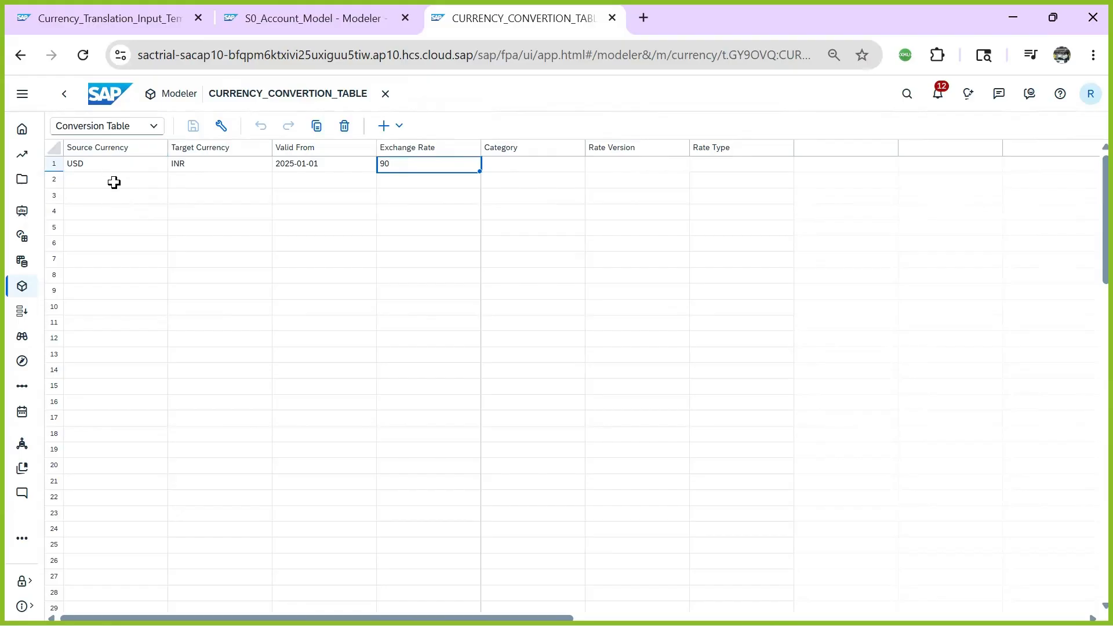
pyautogui.click(304, 23)
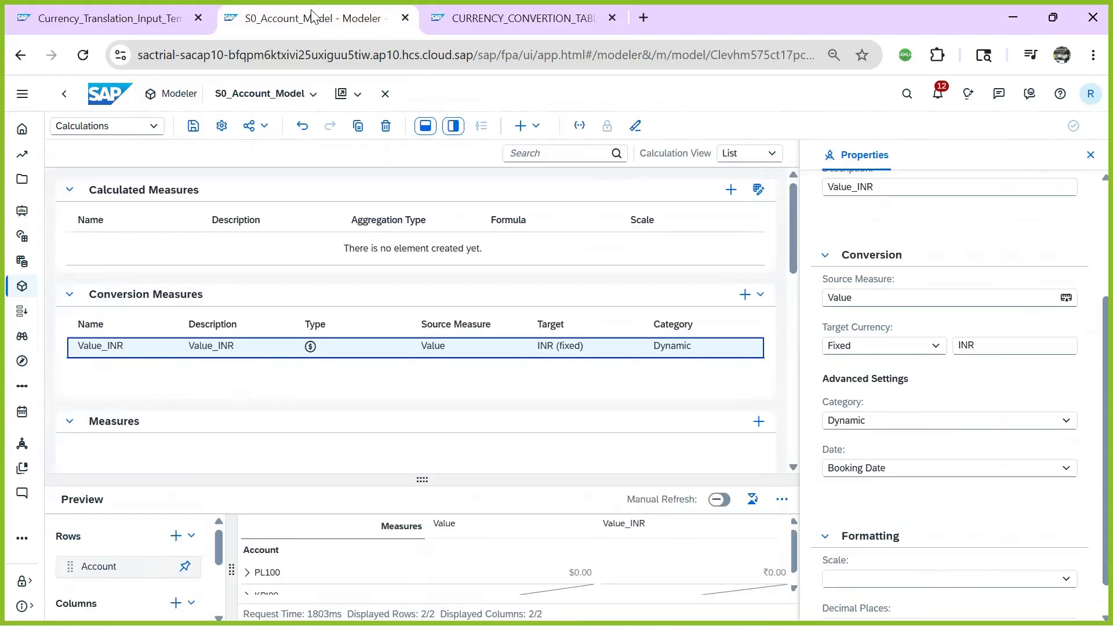
pyautogui.click(162, 20)
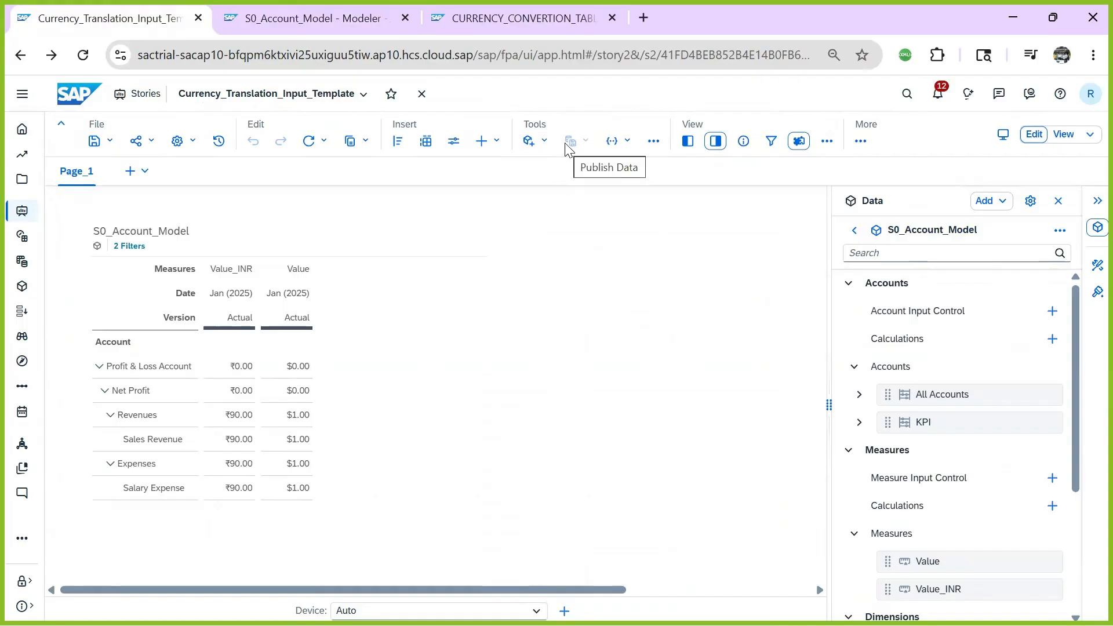
pyautogui.click(315, 19)
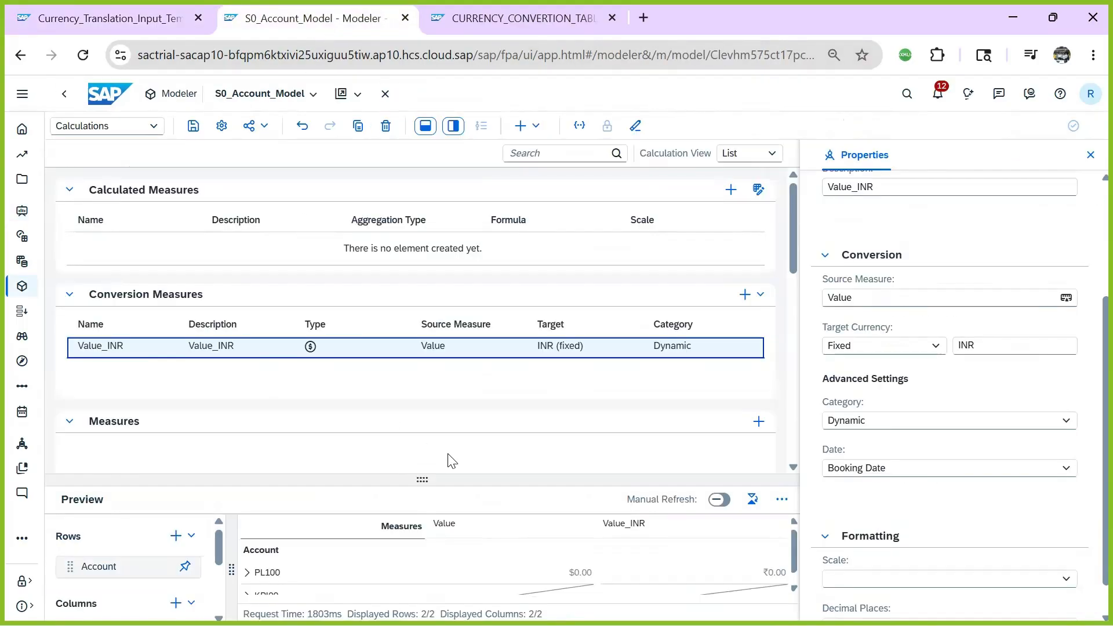
pyautogui.click(636, 126)
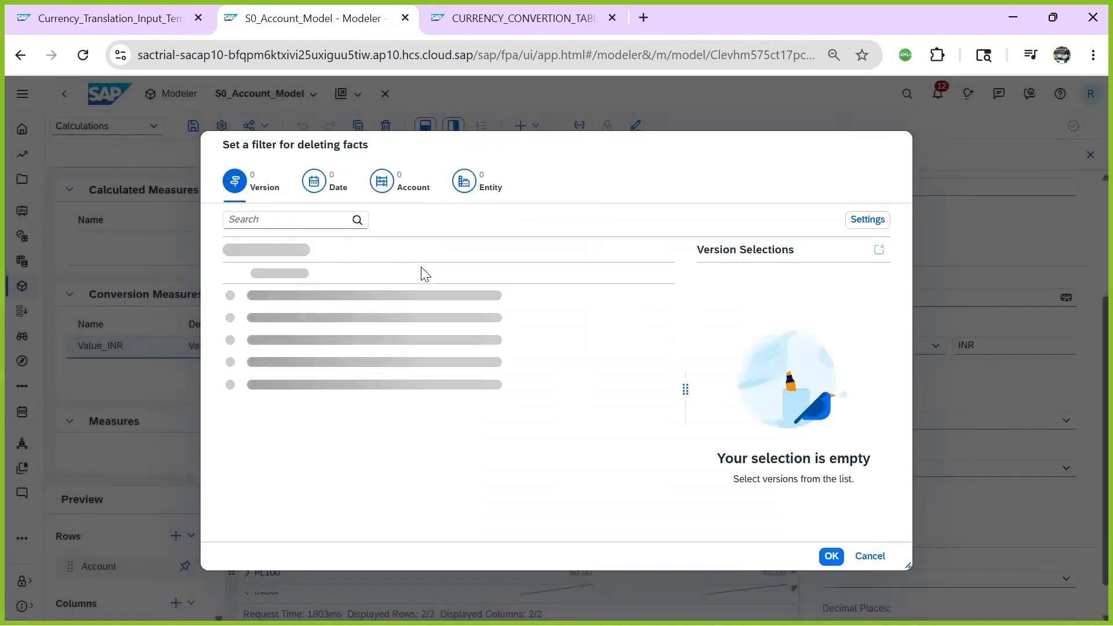
pyautogui.click(234, 294)
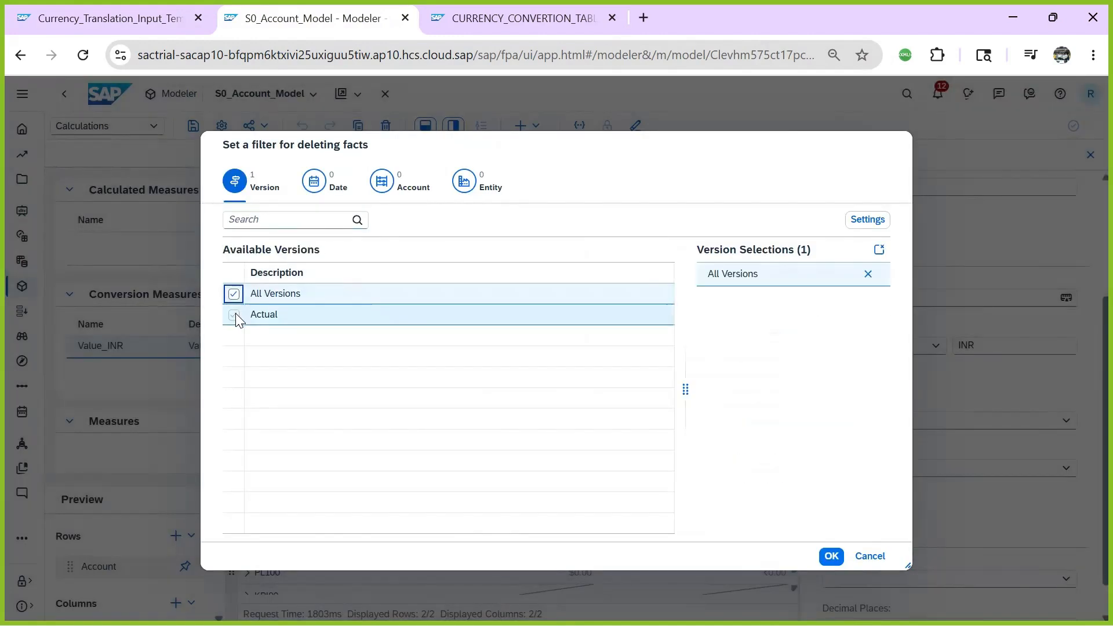
pyautogui.click(870, 557)
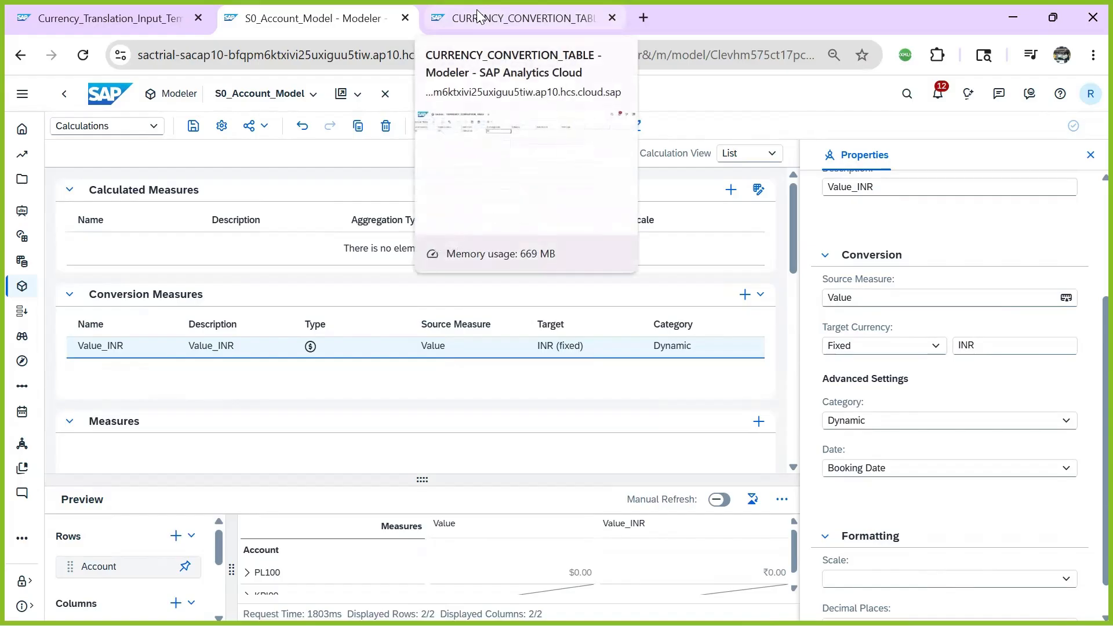
# - Switch to the Currency_Translation_Input_Template story and show the builder settings of the S0_Account_Model table instead of the data list
pyautogui.click(110, 18)
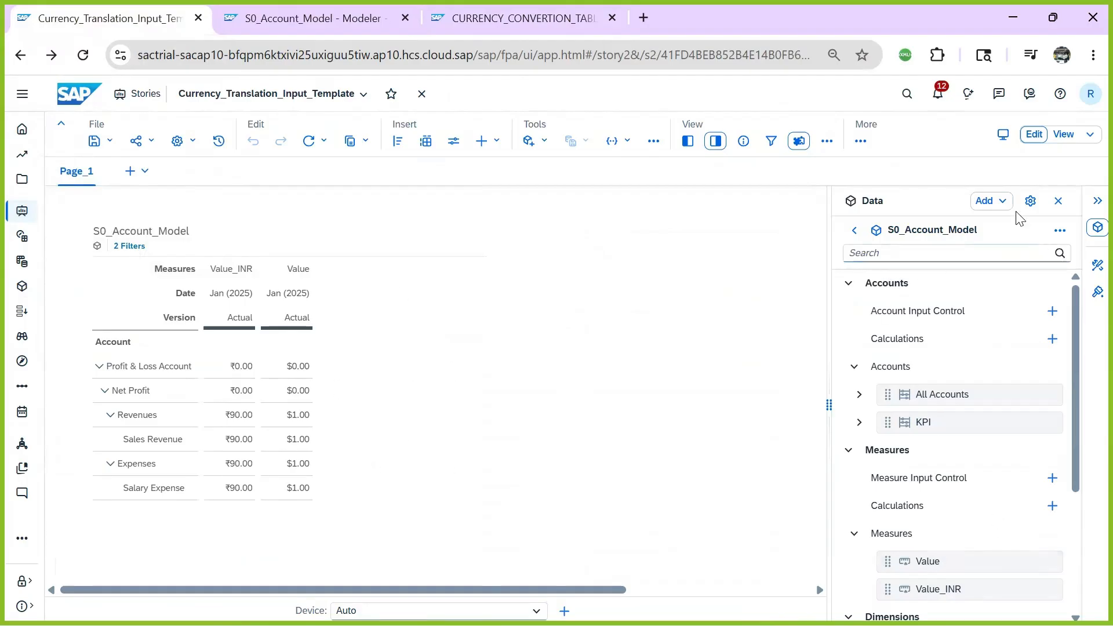
pyautogui.click(1058, 201)
pyautogui.click(1097, 265)
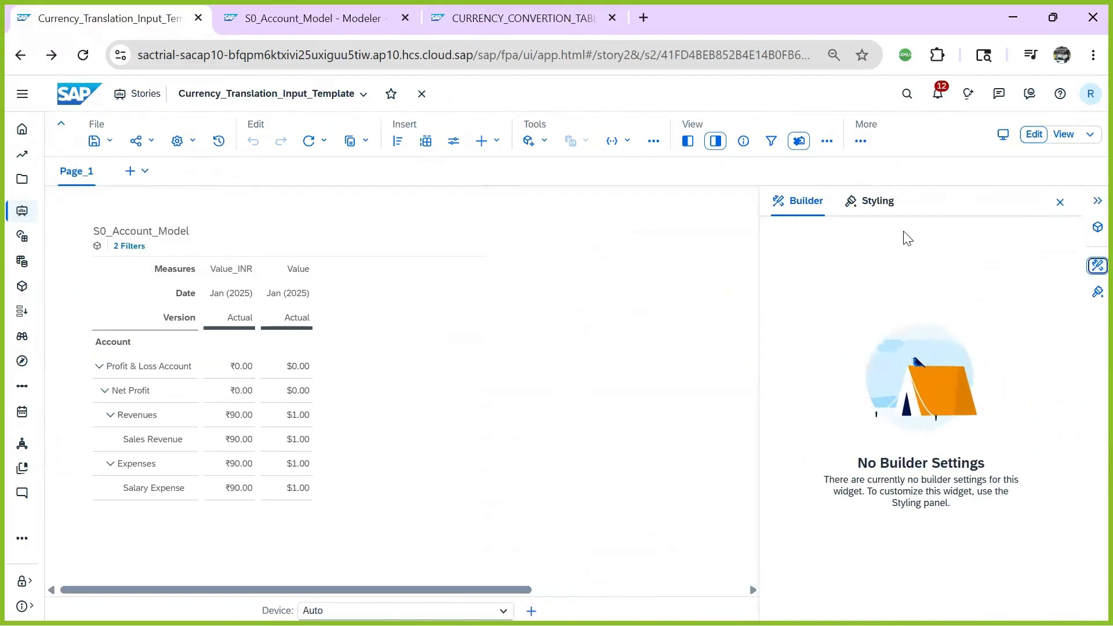
pyautogui.click(407, 336)
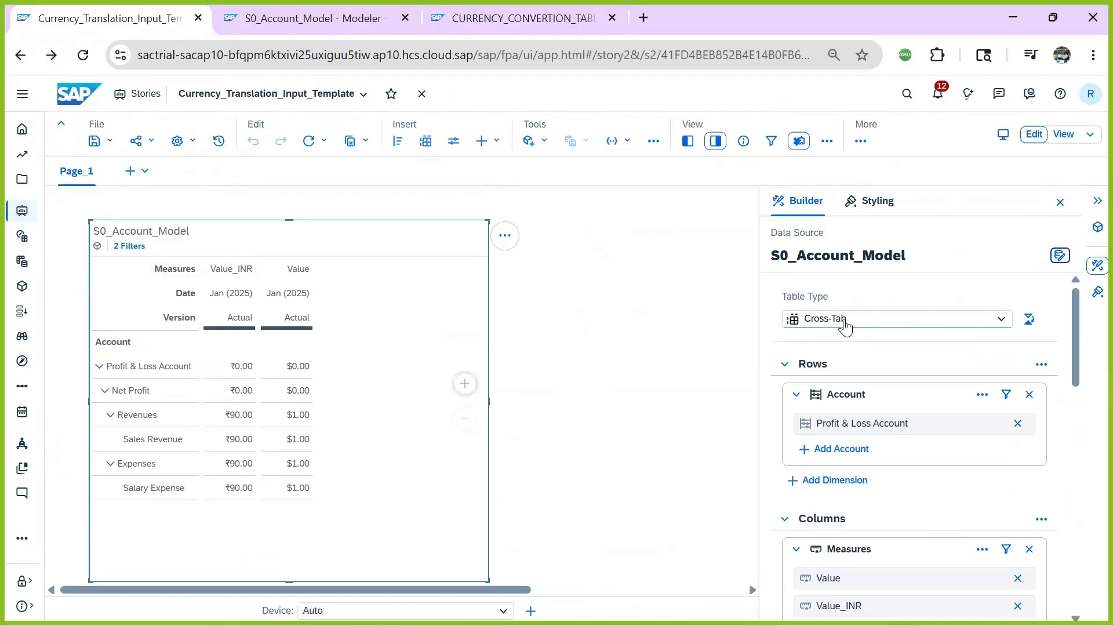
# - Change the Entity filter of the S0_Account_Model table from USA to INDIA
pyautogui.scroll(-10, 966, 522)
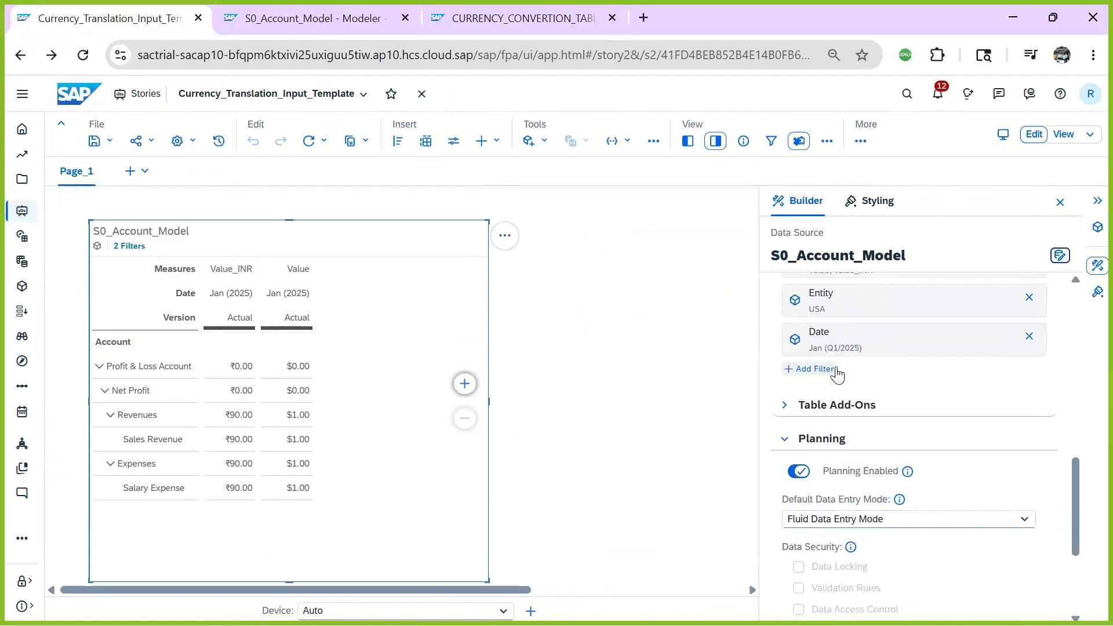
pyautogui.scroll(2, 997, 408)
pyautogui.click(908, 396)
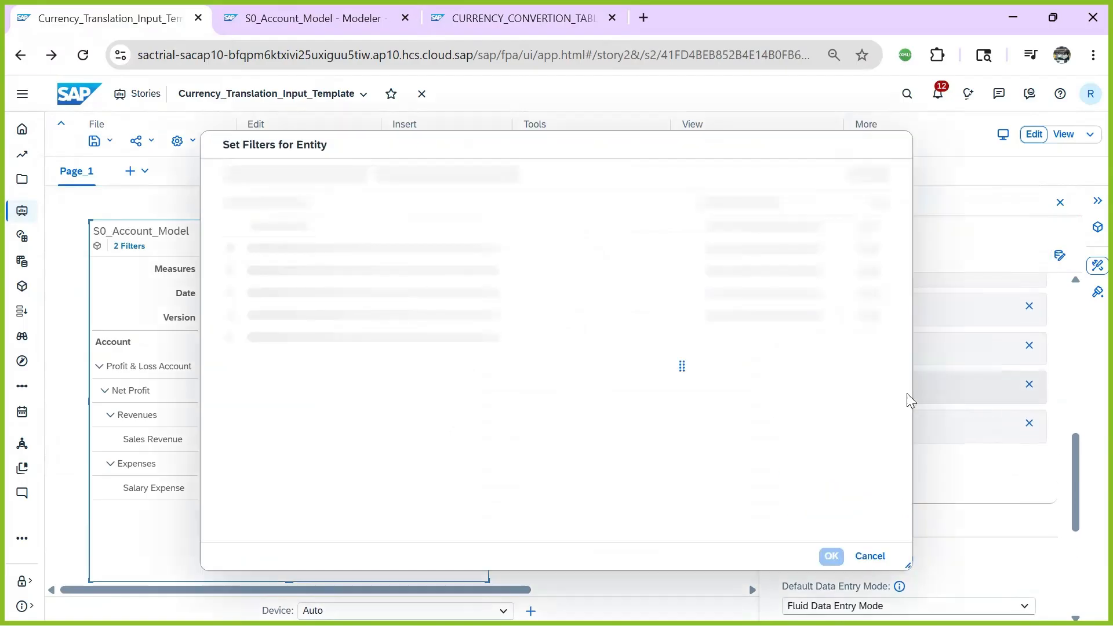
pyautogui.click(323, 336)
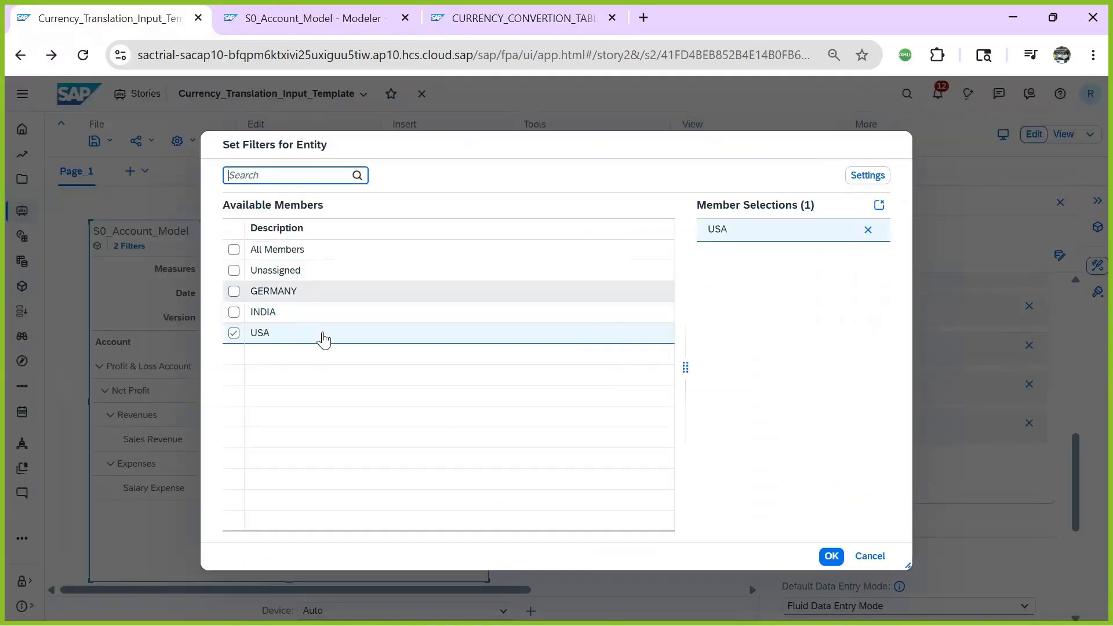
pyautogui.click(234, 335)
pyautogui.click(233, 314)
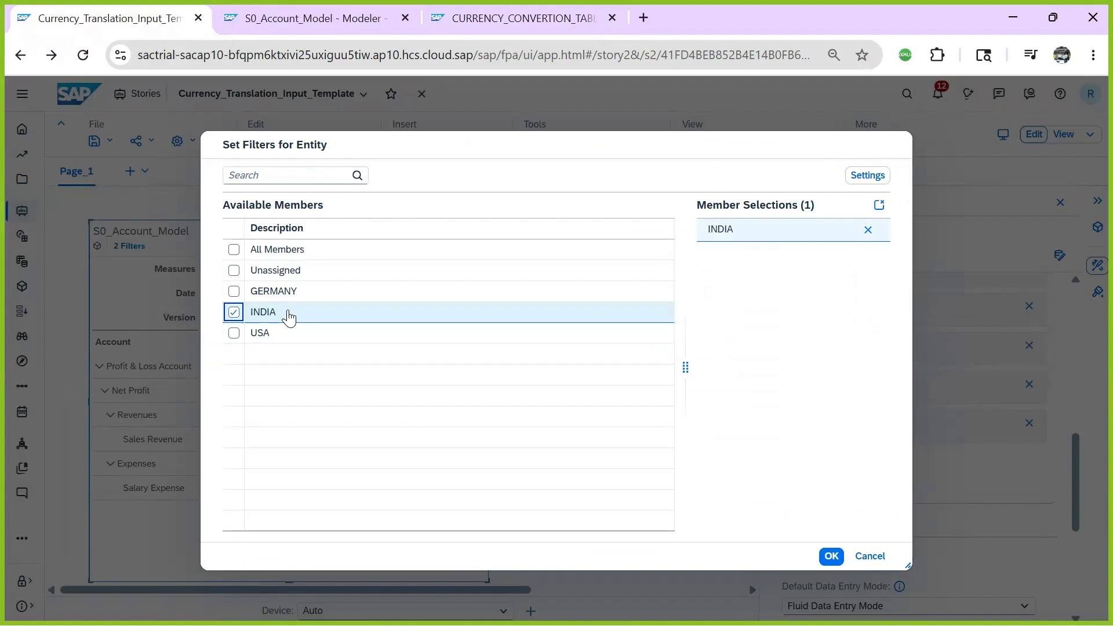
pyautogui.click(832, 557)
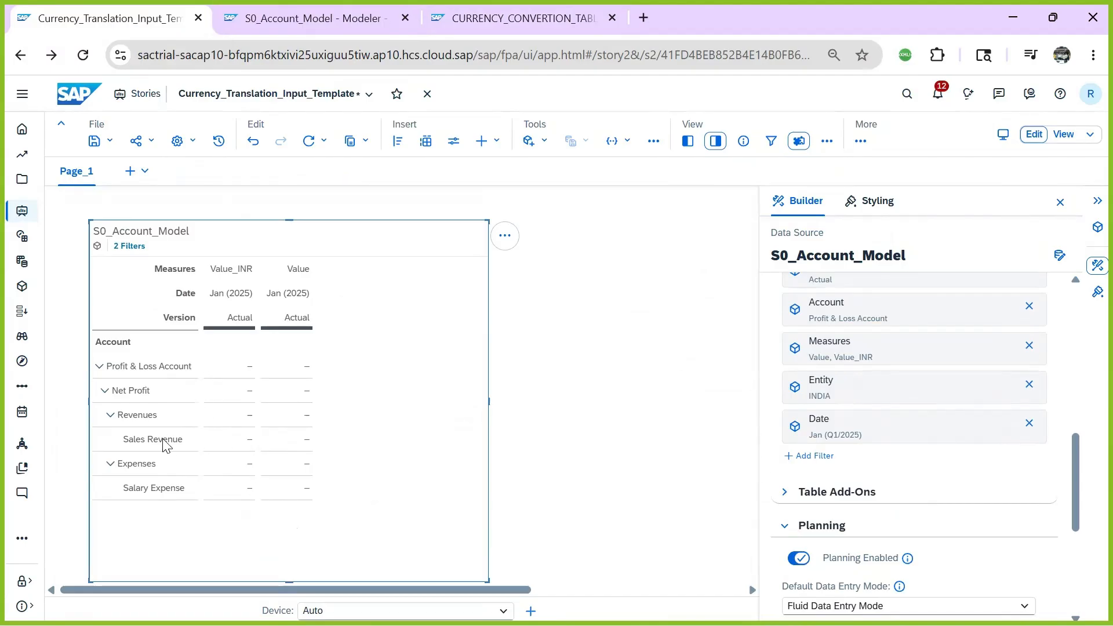
# - Enter 1 as the Value_INR amount of Sales Revenue for Jan (2025) Actual
pyautogui.click(248, 444)
pyautogui.press('Return')
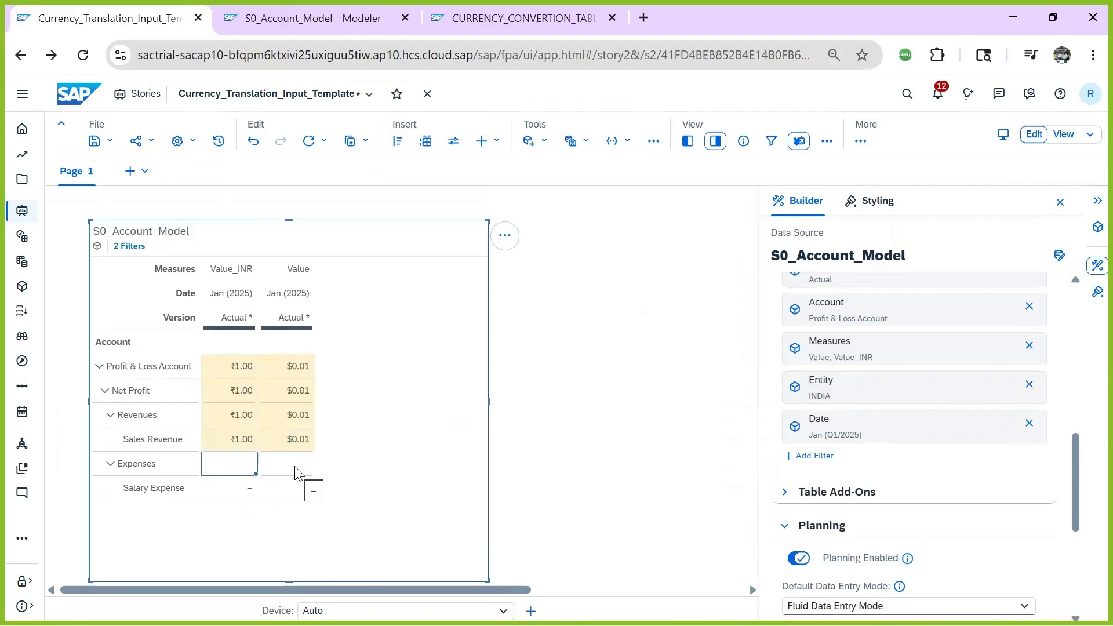
pyautogui.click(239, 445)
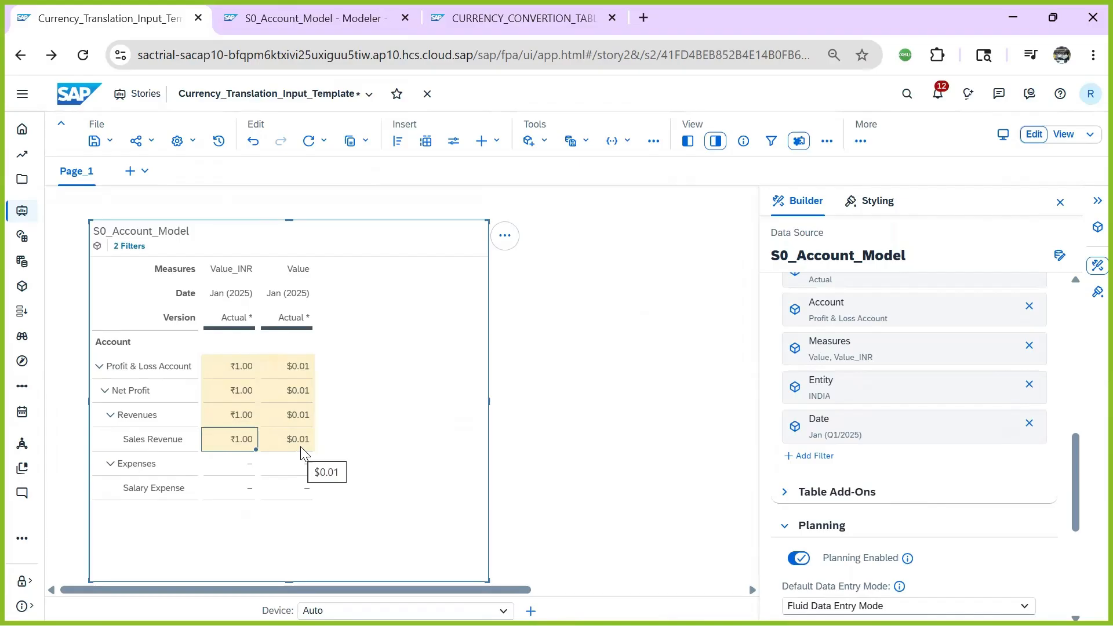
# - Compare the Sales Revenue amounts in the story with the USD to INR rate in CURRENCY_CONVERTION_TABLE and the Value_INR conversion settings in S0_Account_Model
pyautogui.click(471, 17)
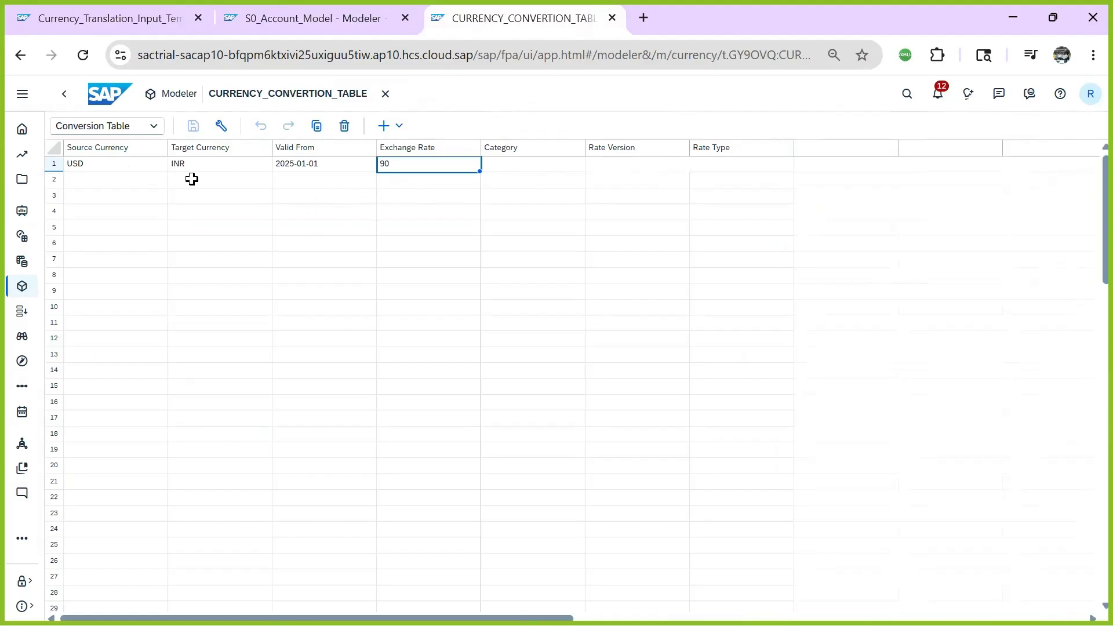
pyautogui.click(110, 180)
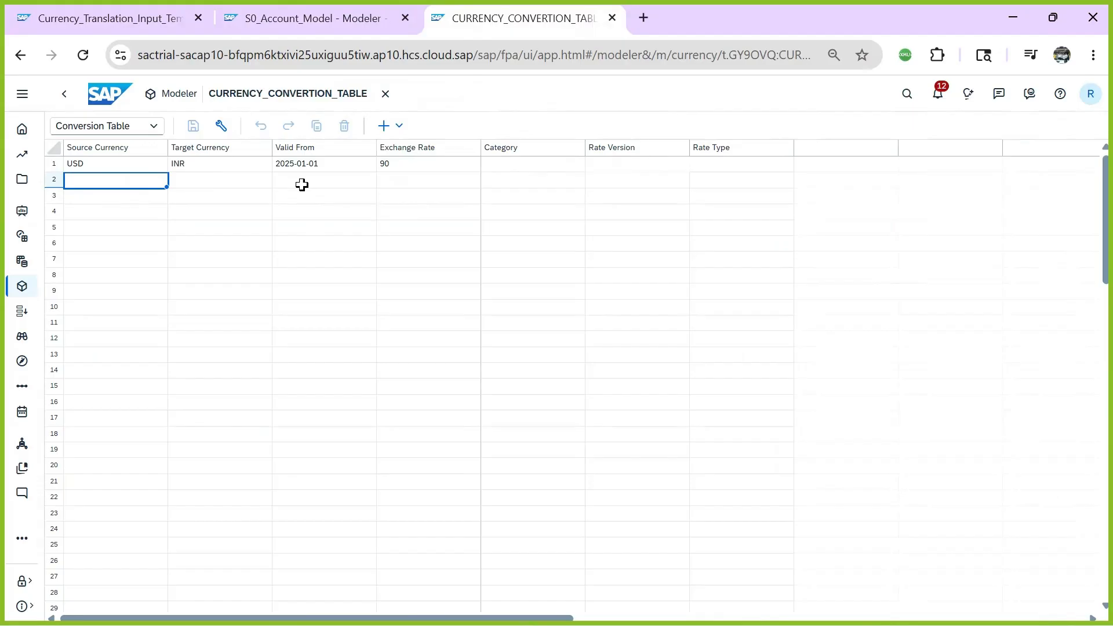
pyautogui.click(317, 164)
pyautogui.click(312, 20)
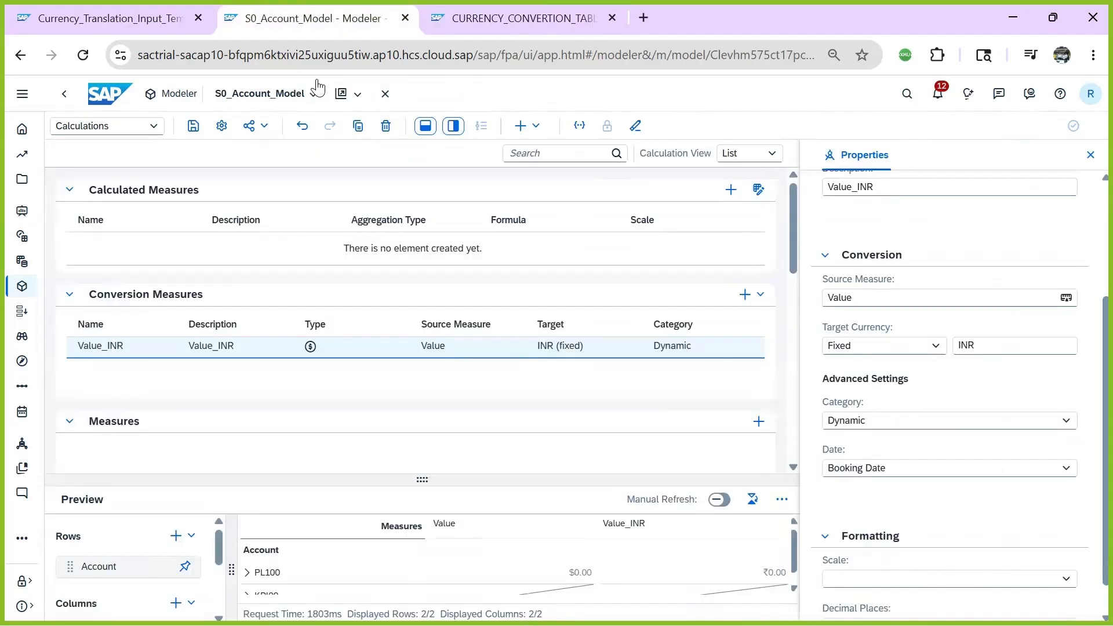
pyautogui.click(137, 19)
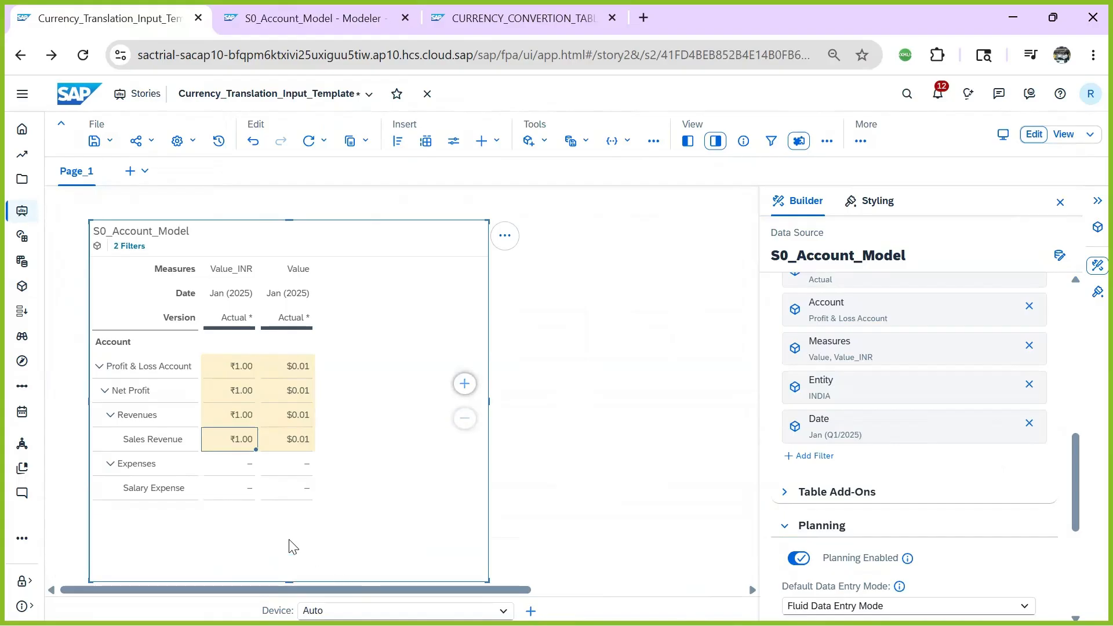
pyautogui.click(301, 443)
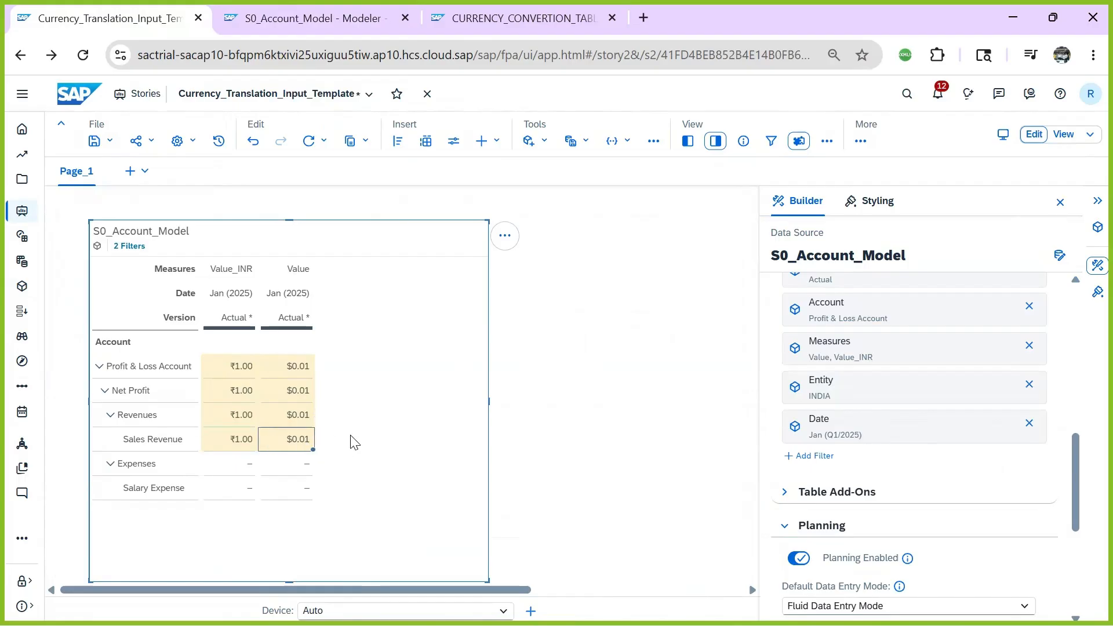
# - Save the story and revert the unpublished data changes in the S0_Account_Model table
pyautogui.hotkey('ctrl', 's')
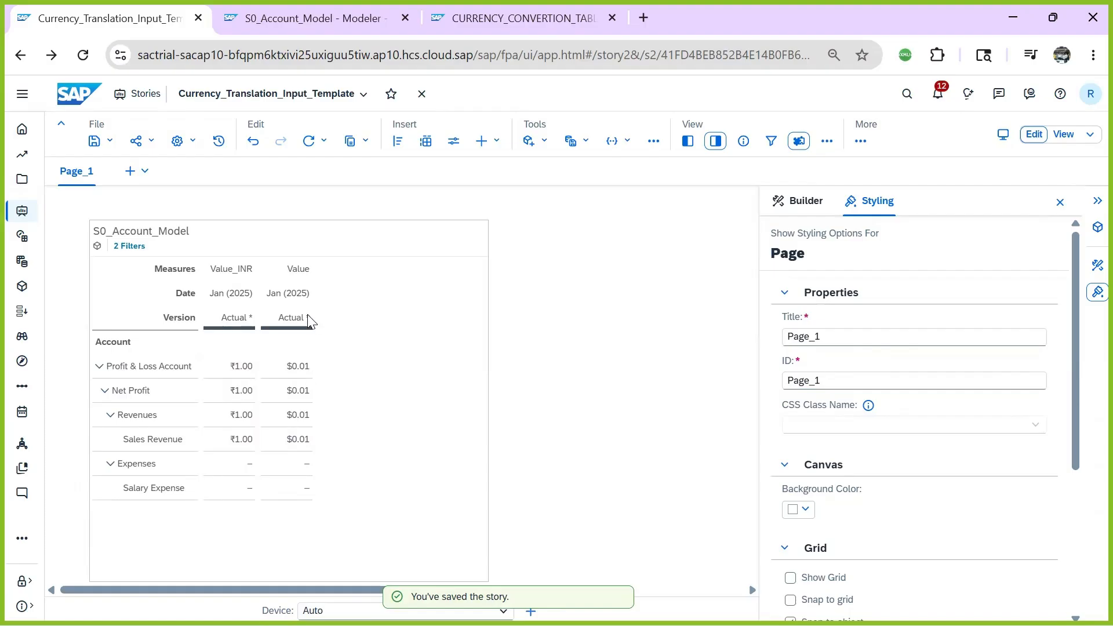
pyautogui.click(585, 143)
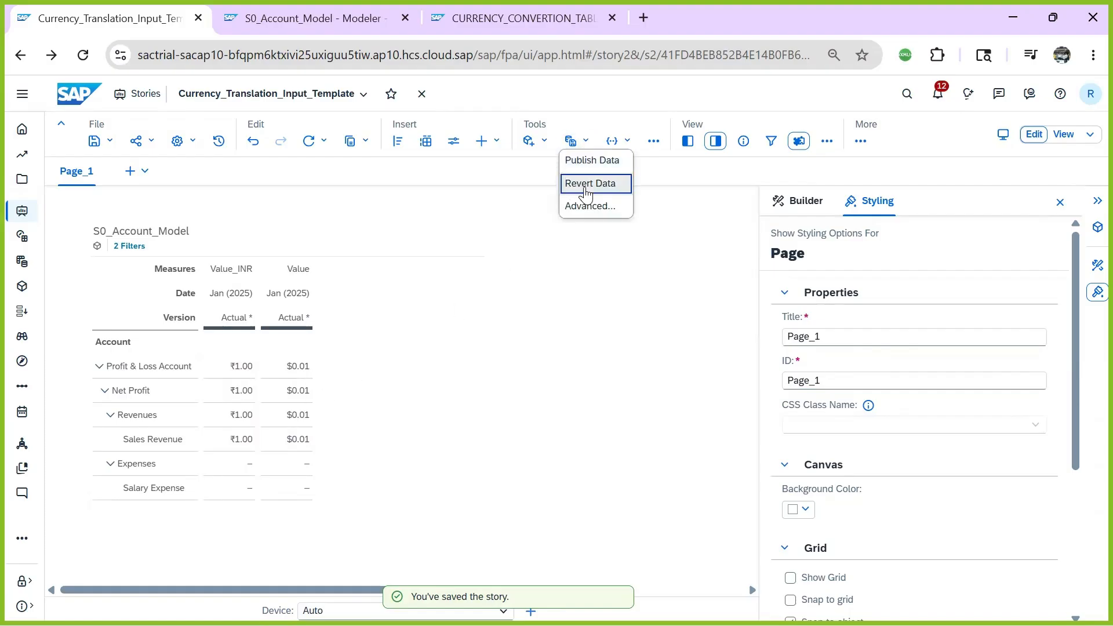
pyautogui.click(588, 184)
pyautogui.click(610, 392)
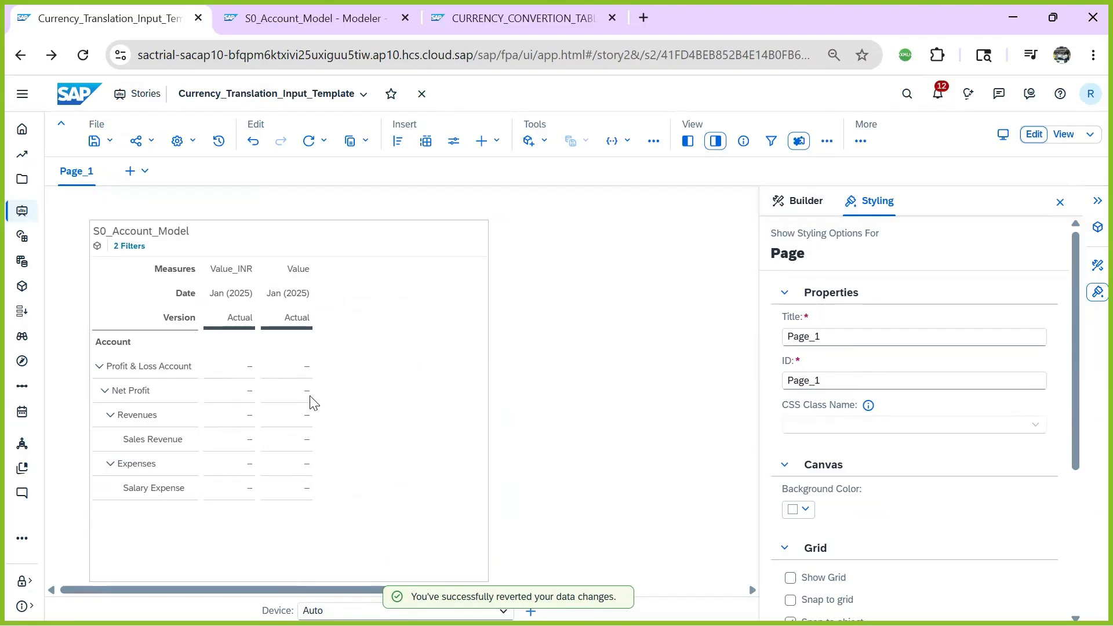
# - Set the Entity filter of the S0_Account_Model table to USA and save the story
pyautogui.click(273, 402)
pyautogui.click(804, 201)
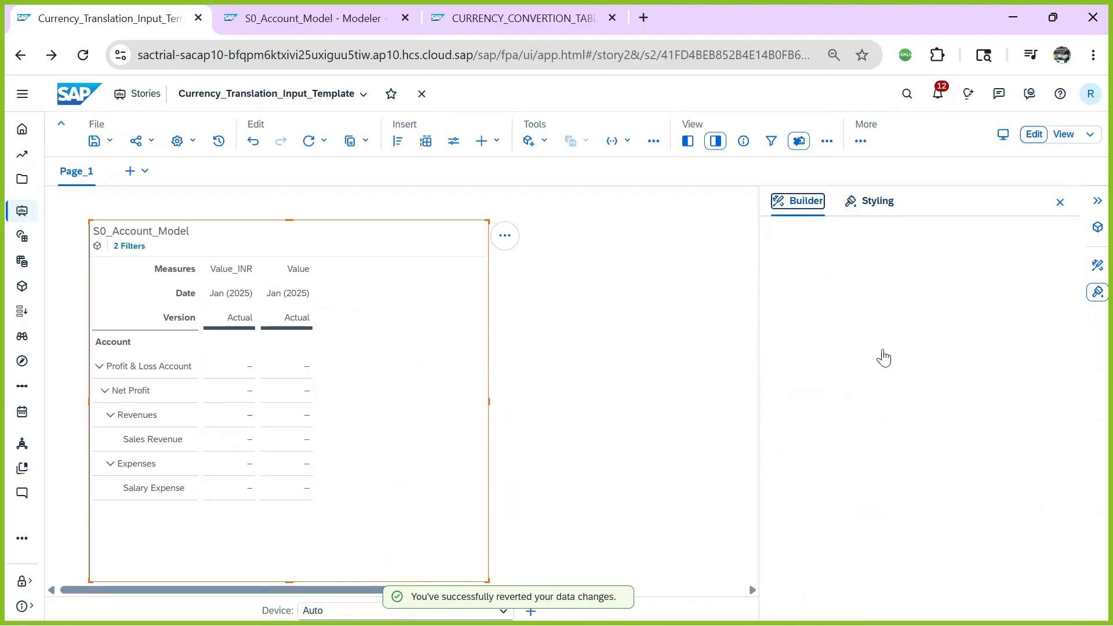
pyautogui.scroll(-2, 911, 538)
pyautogui.scroll(-5, 910, 538)
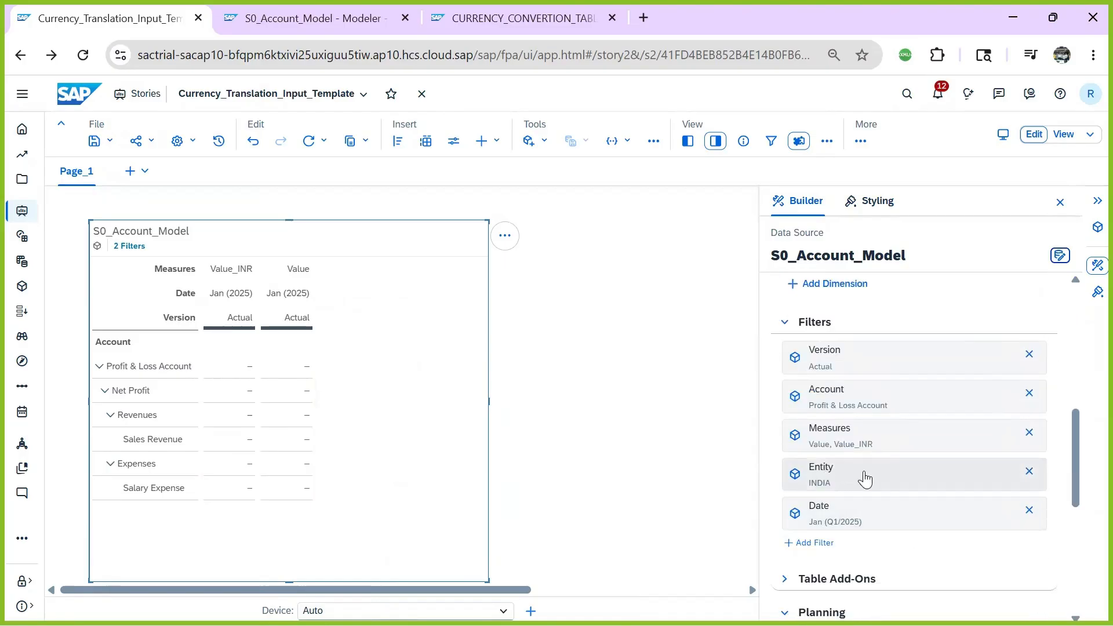
pyautogui.click(887, 479)
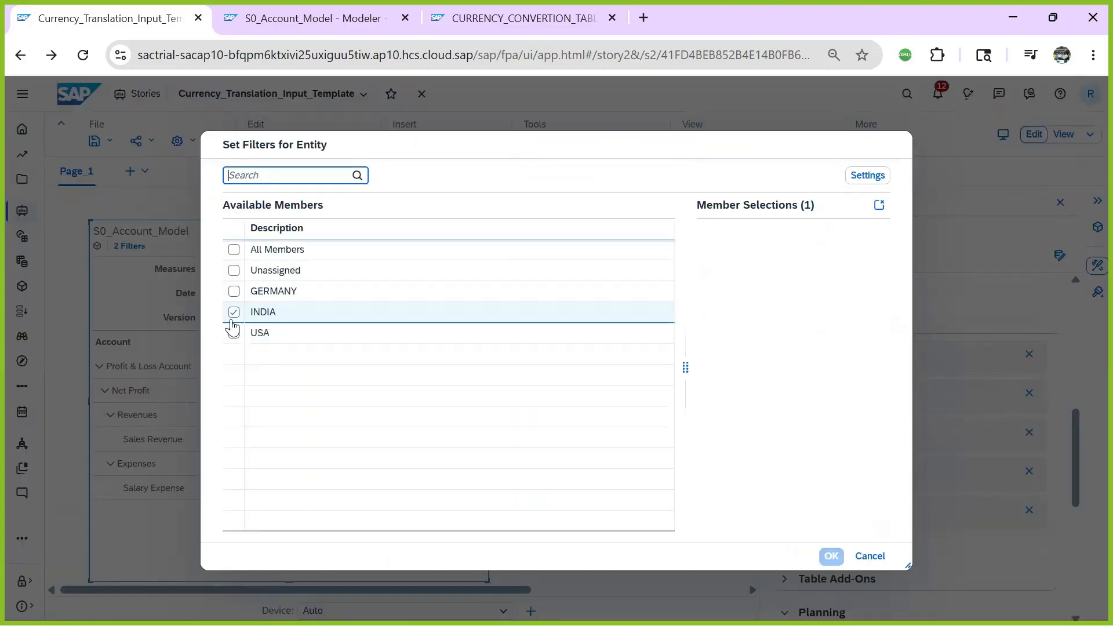
pyautogui.click(233, 332)
pyautogui.click(234, 333)
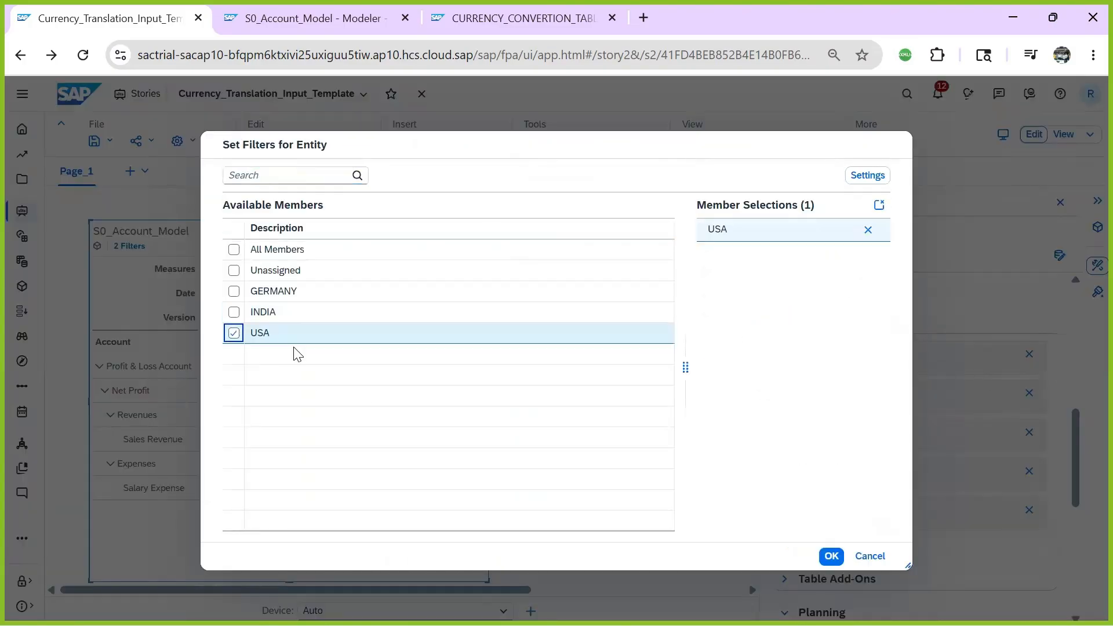
pyautogui.click(832, 556)
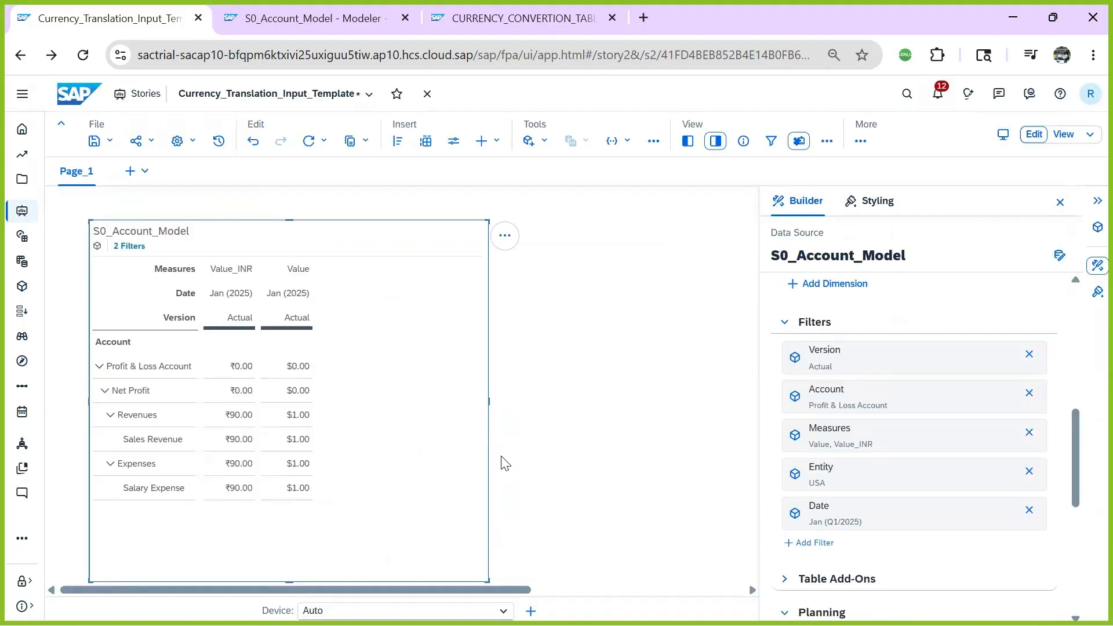
pyautogui.click(649, 316)
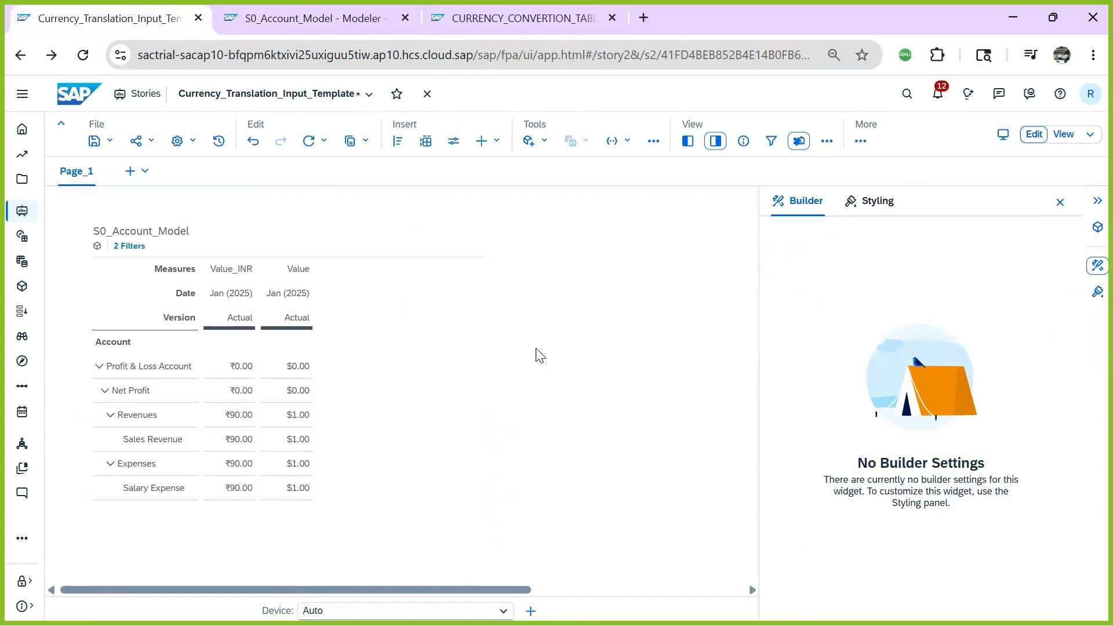
pyautogui.click(369, 373)
pyautogui.hotkey('ctrl', 's')
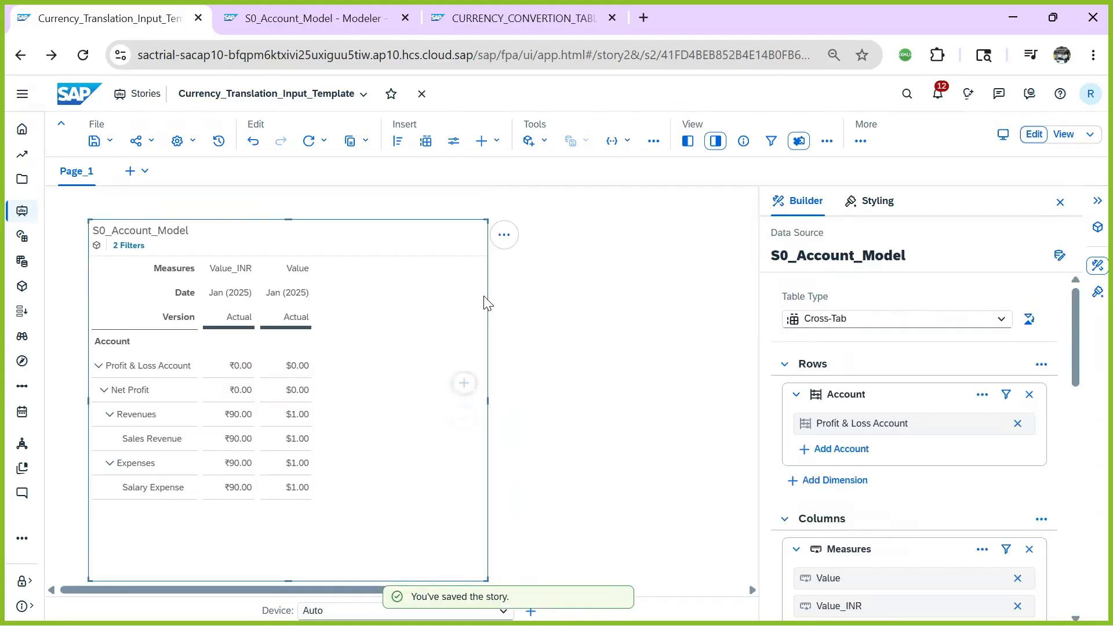
# - Open Version Management for the table and create a blank public version named Planning in the Planning category
pyautogui.click(653, 142)
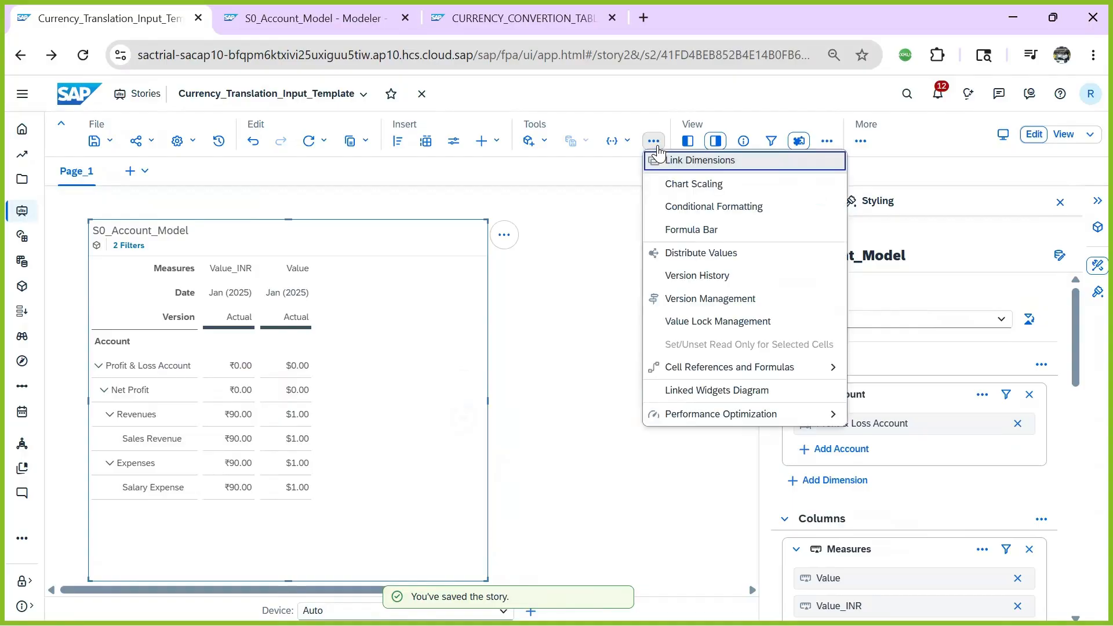
pyautogui.click(722, 299)
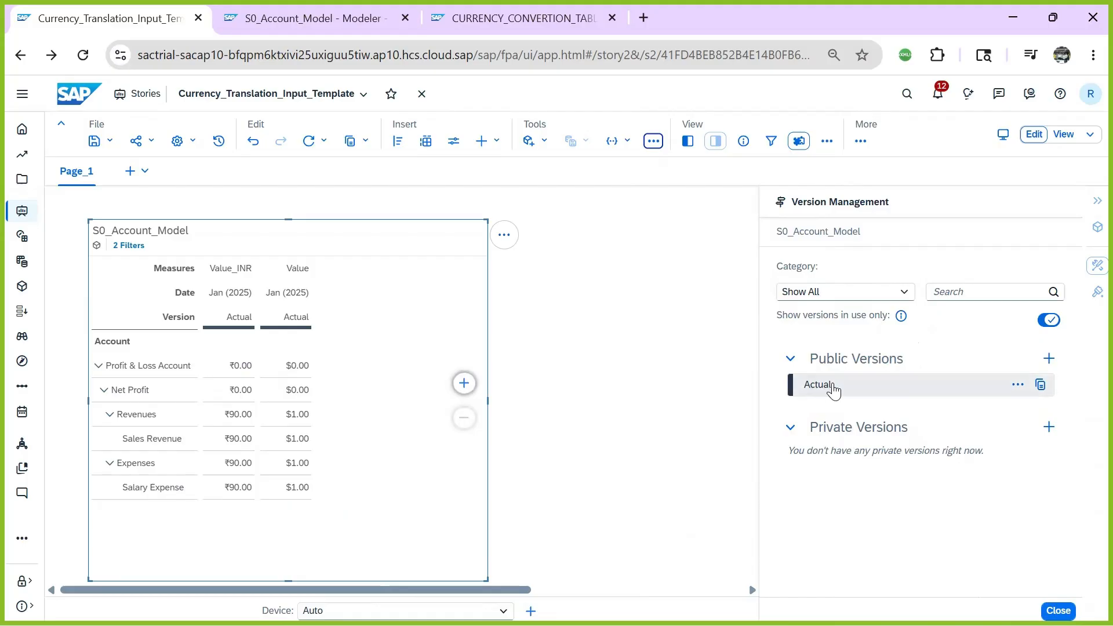
pyautogui.click(1050, 360)
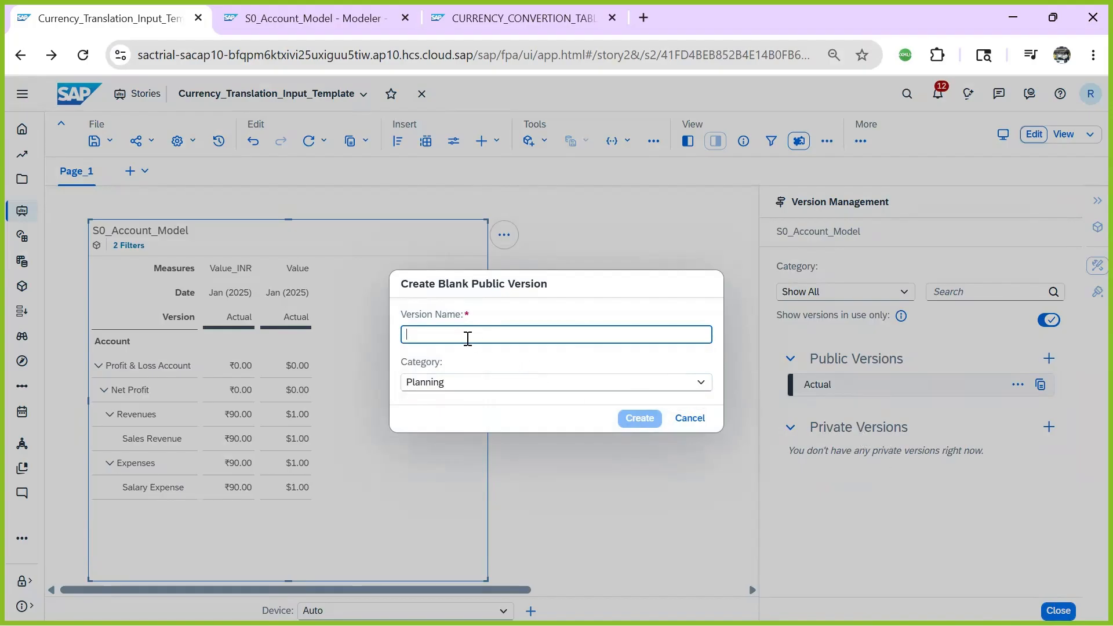
pyautogui.write('p')
pyautogui.press('BackSpace')
pyautogui.press('capslock')
pyautogui.write('Planning')
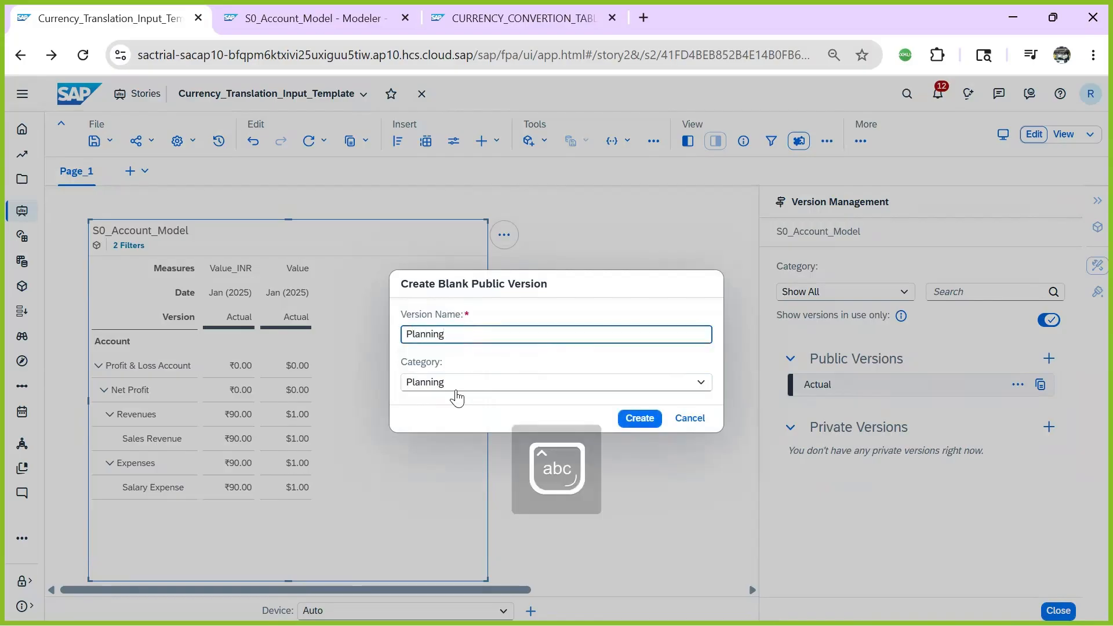
pyautogui.click(642, 422)
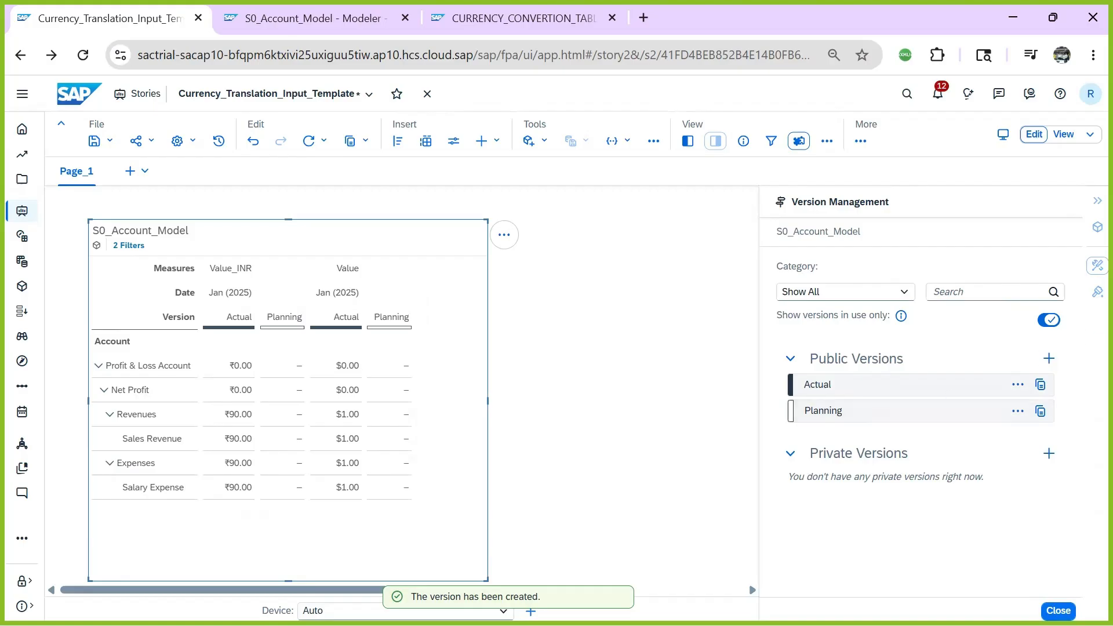
# - Create another blank public version named Budget in the Budget category
pyautogui.click(1051, 361)
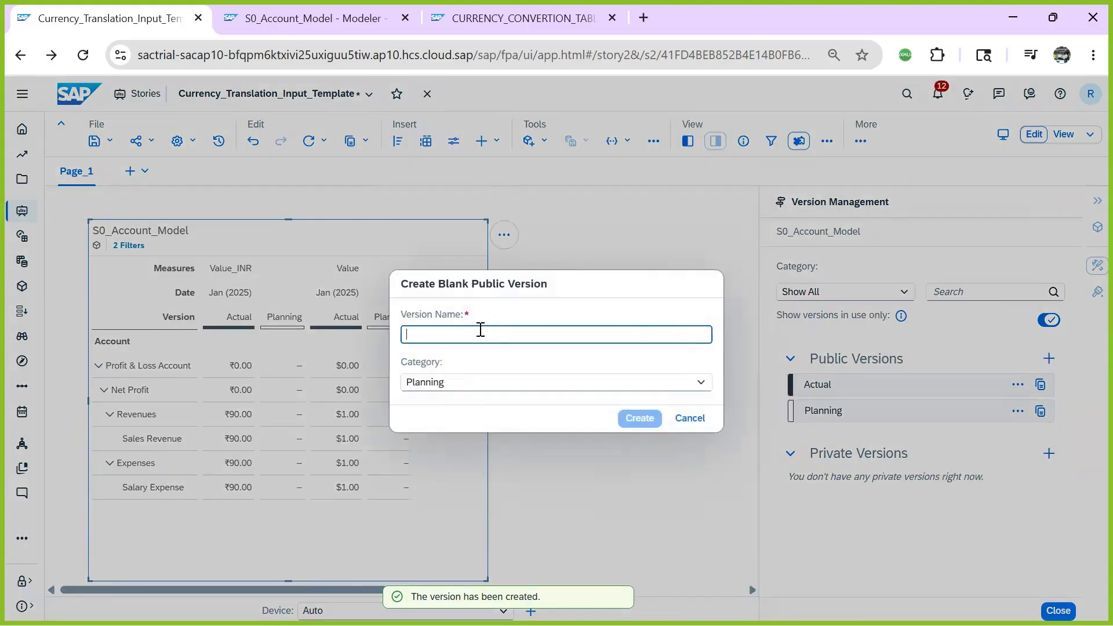
pyautogui.write('Budget')
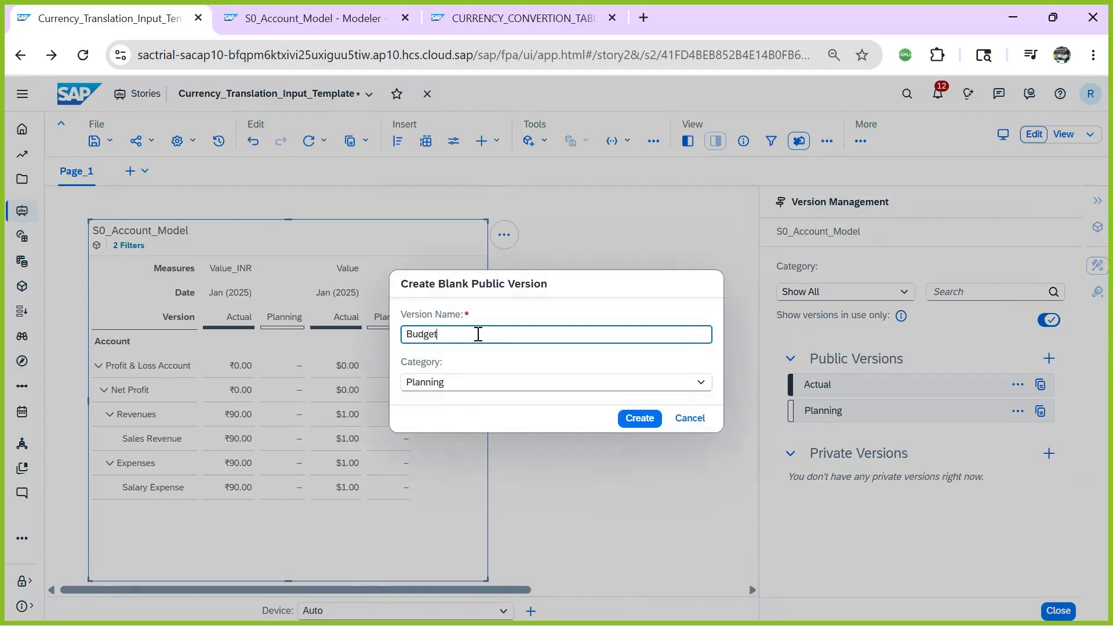
pyautogui.click(694, 382)
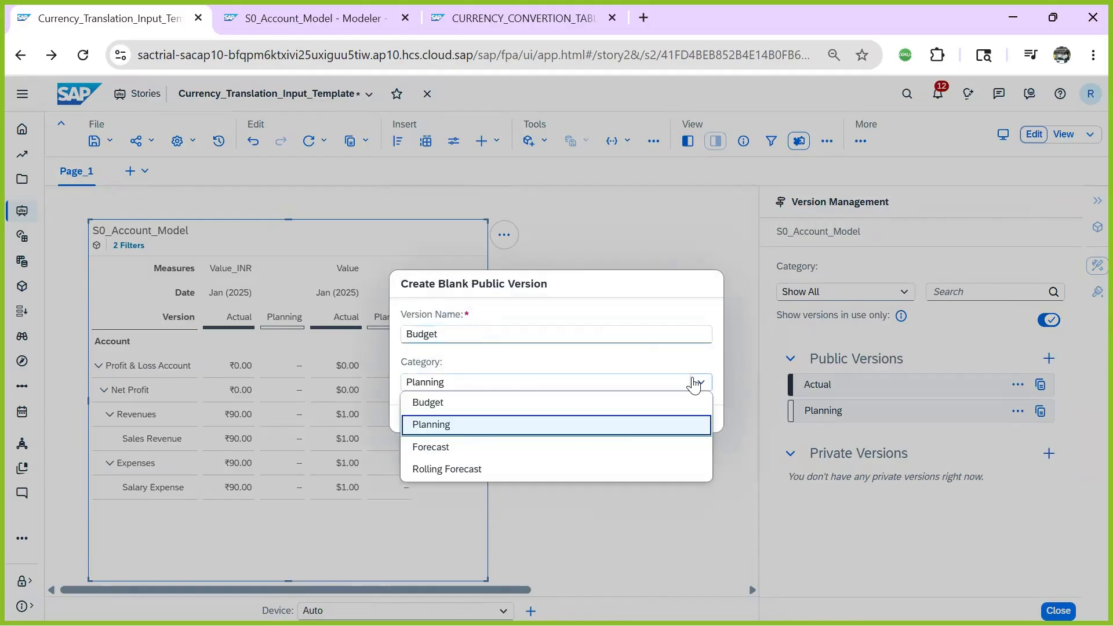
pyautogui.click(473, 401)
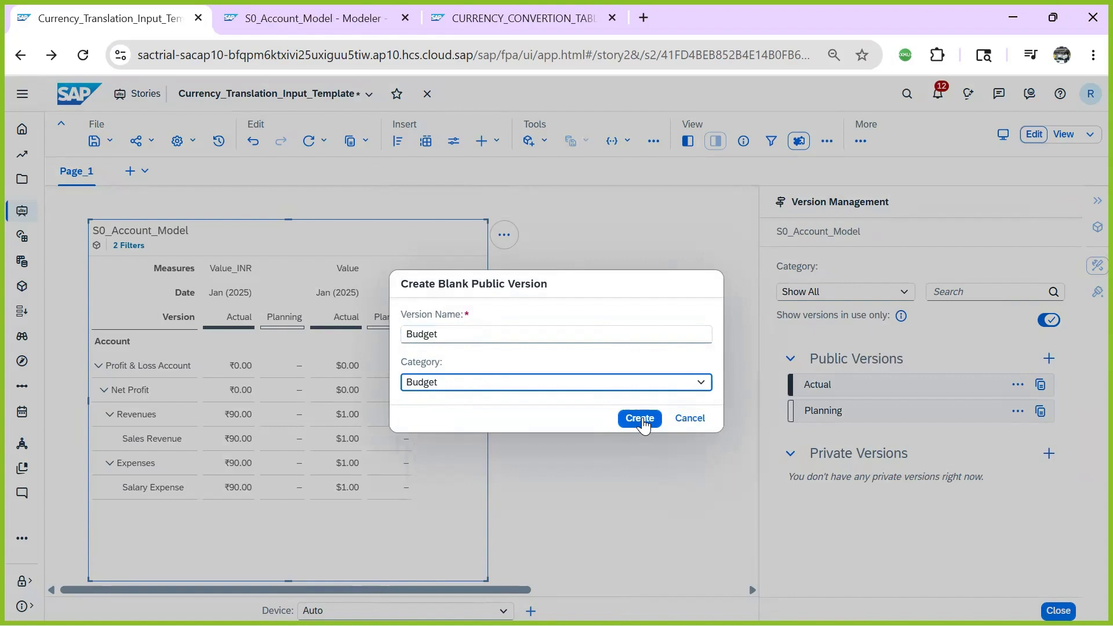
pyautogui.click(640, 418)
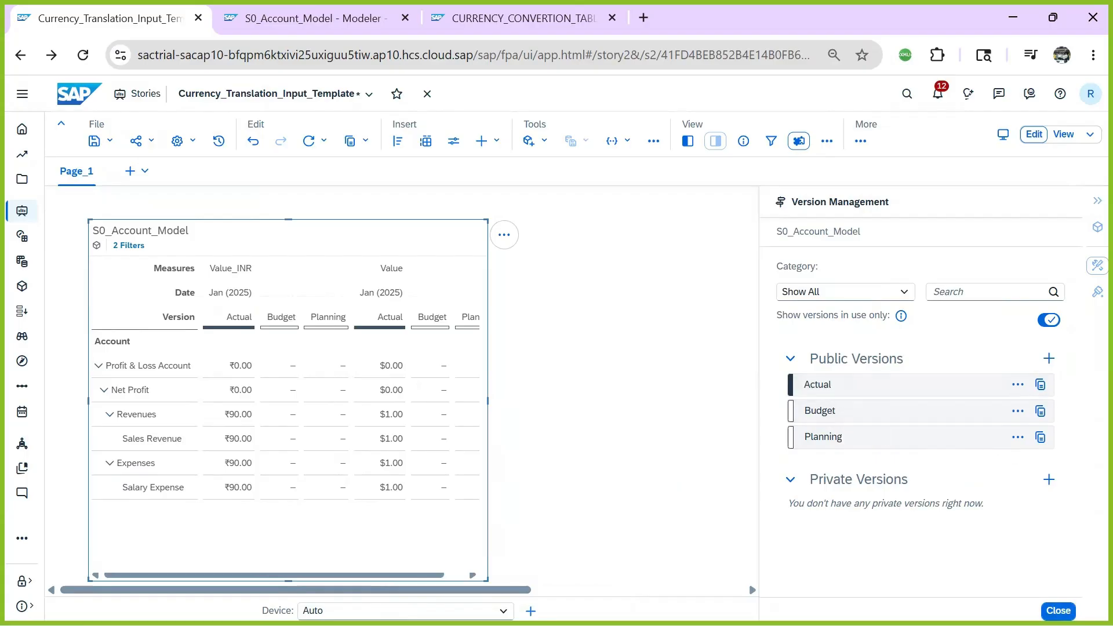
# - Close Version Management and widen the S0_Account_Model table so all Actual, Budget and Planning columns fit
pyautogui.click(1059, 610)
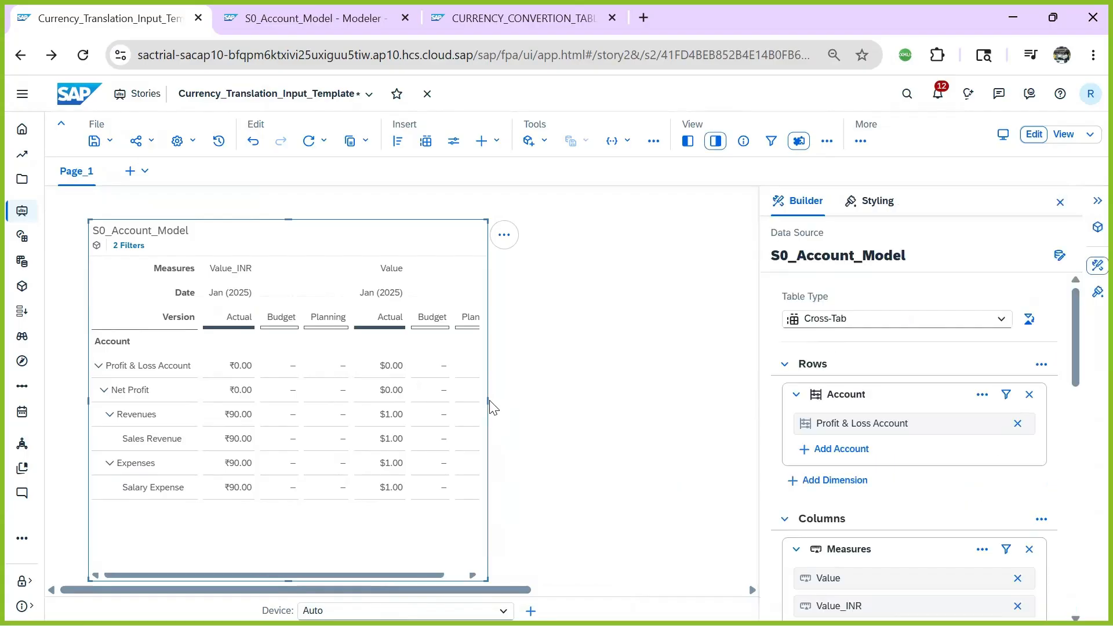
pyautogui.moveTo(487, 400); pyautogui.dragTo(690, 400)
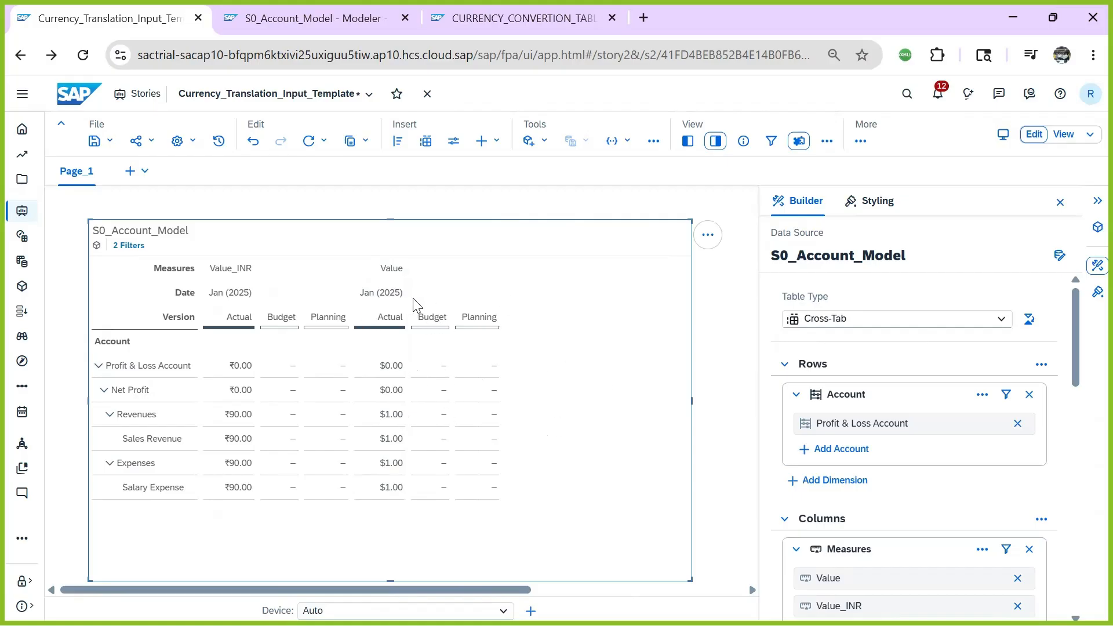
pyautogui.scroll(-5, 908, 429)
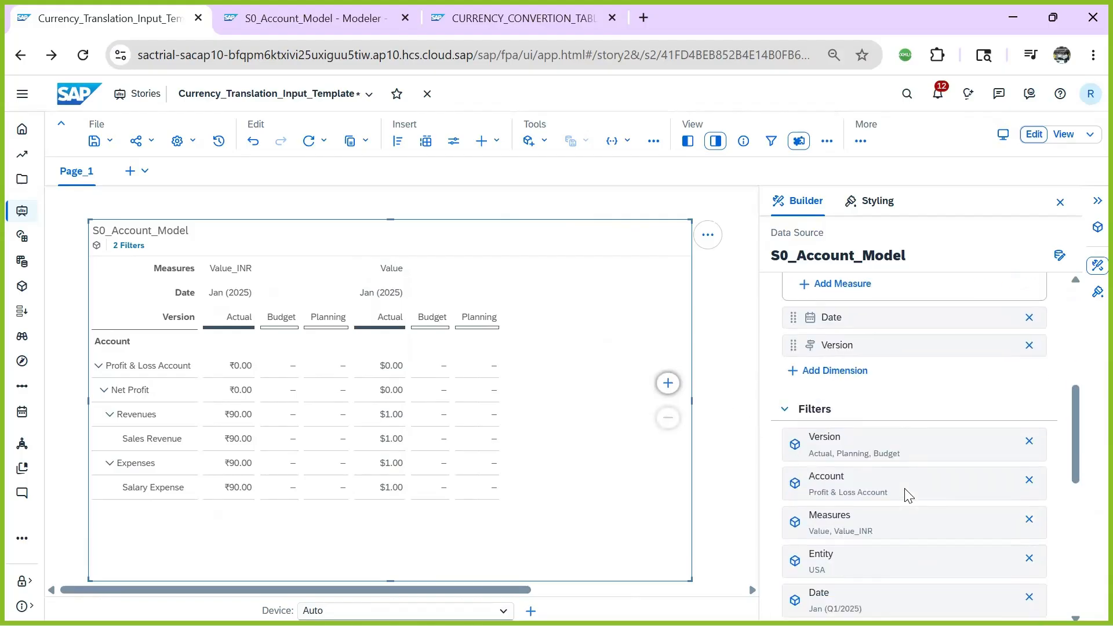
# - Add January 2026 and January 2027 to the table's Date filter alongside January 2025
pyautogui.scroll(-2, 904, 496)
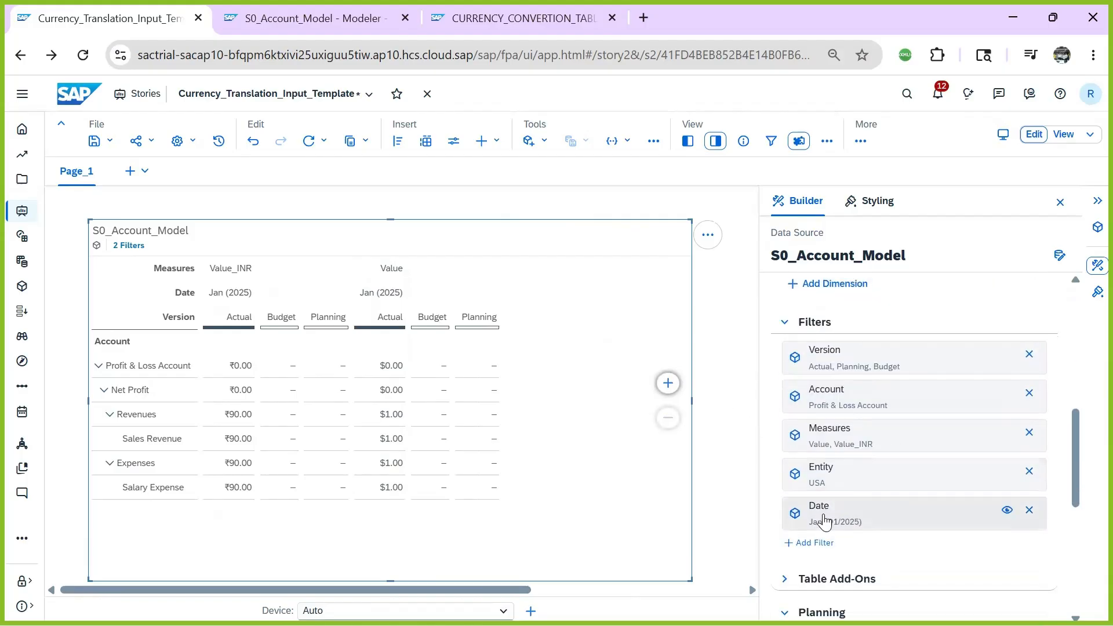
pyautogui.click(893, 516)
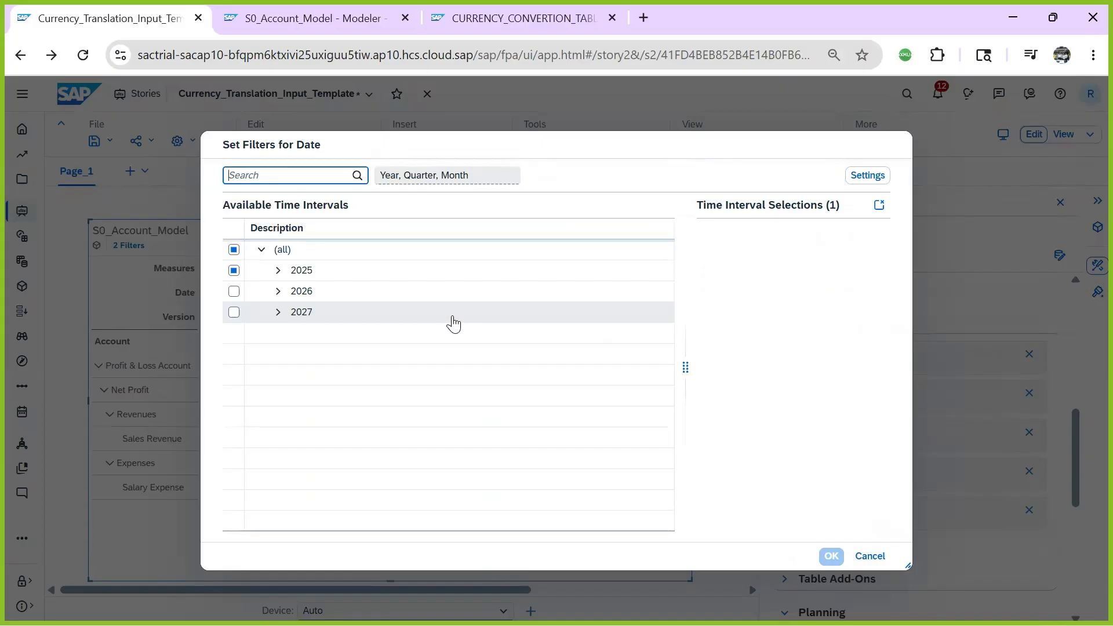
pyautogui.click(277, 291)
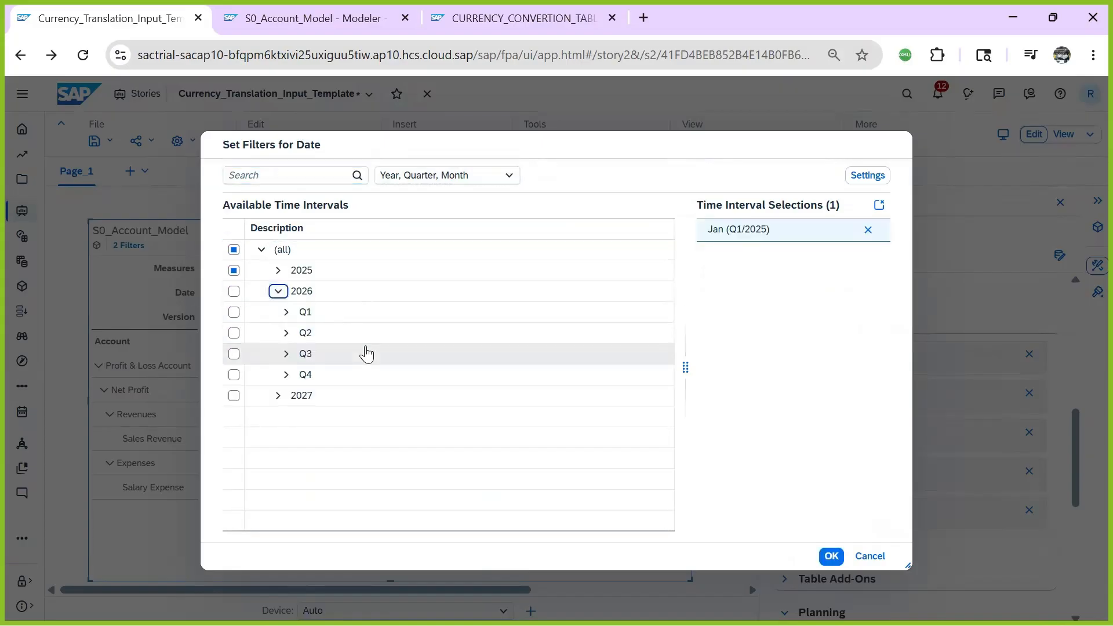
pyautogui.click(286, 313)
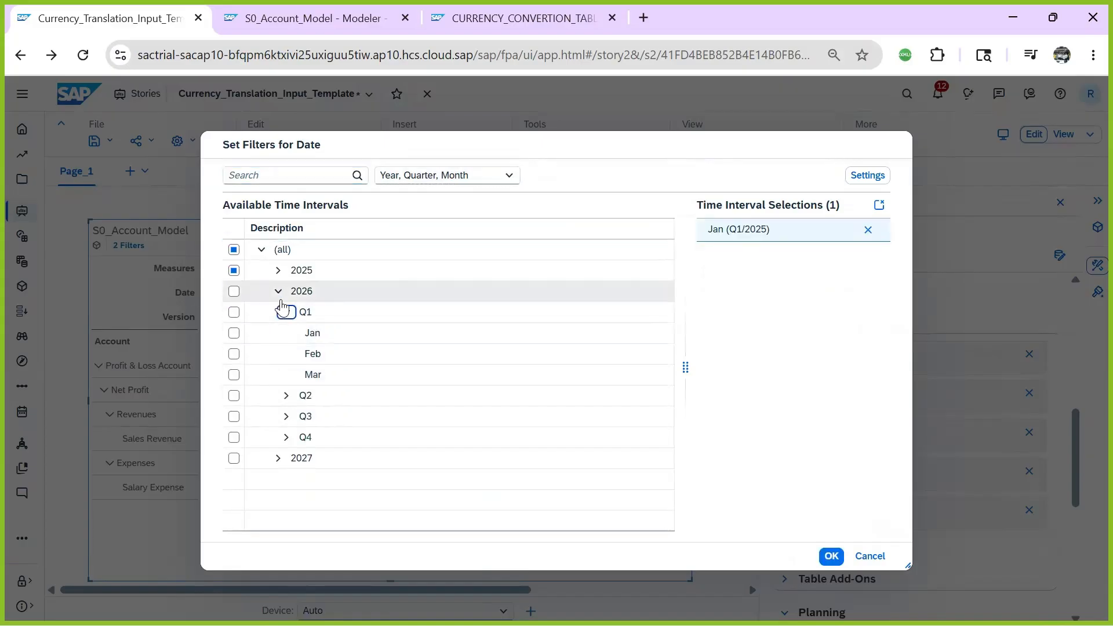
pyautogui.click(245, 338)
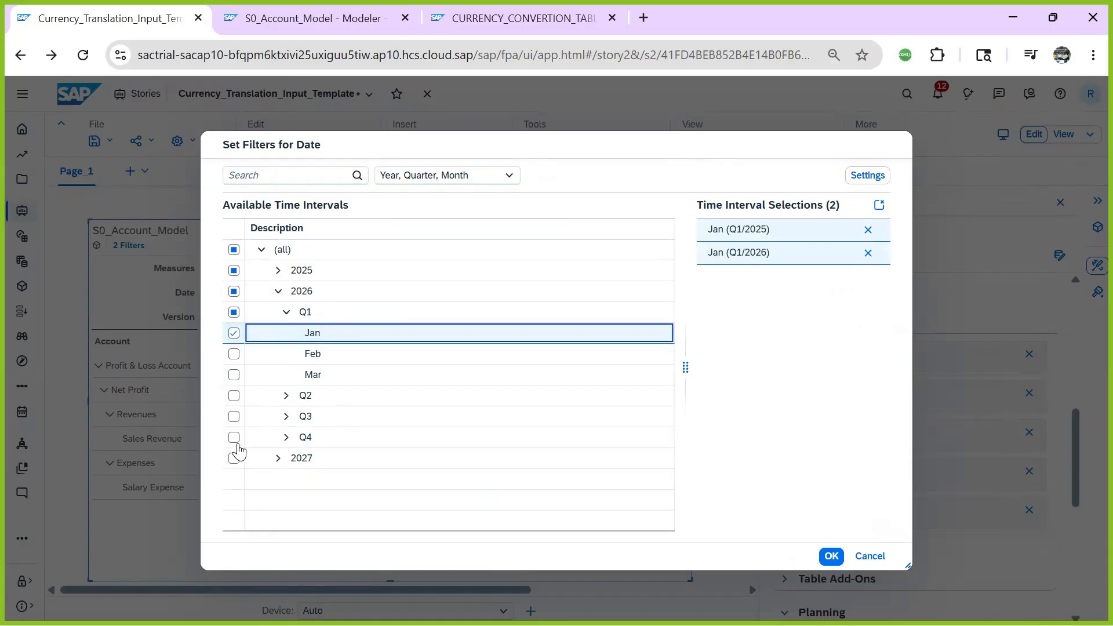
pyautogui.click(288, 458)
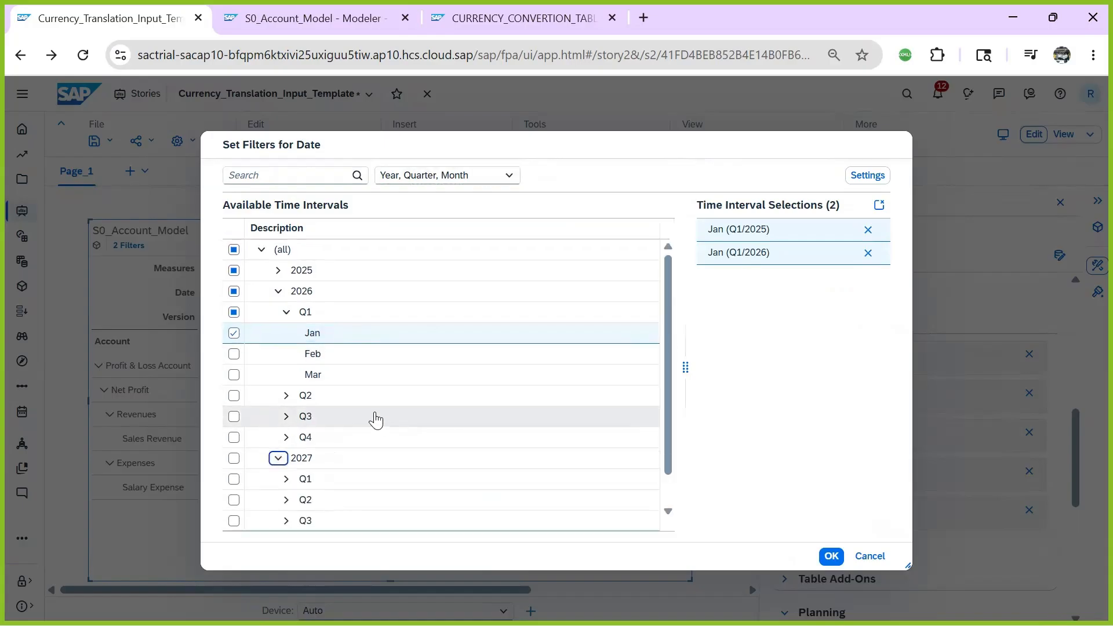
pyautogui.click(288, 459)
pyautogui.click(290, 463)
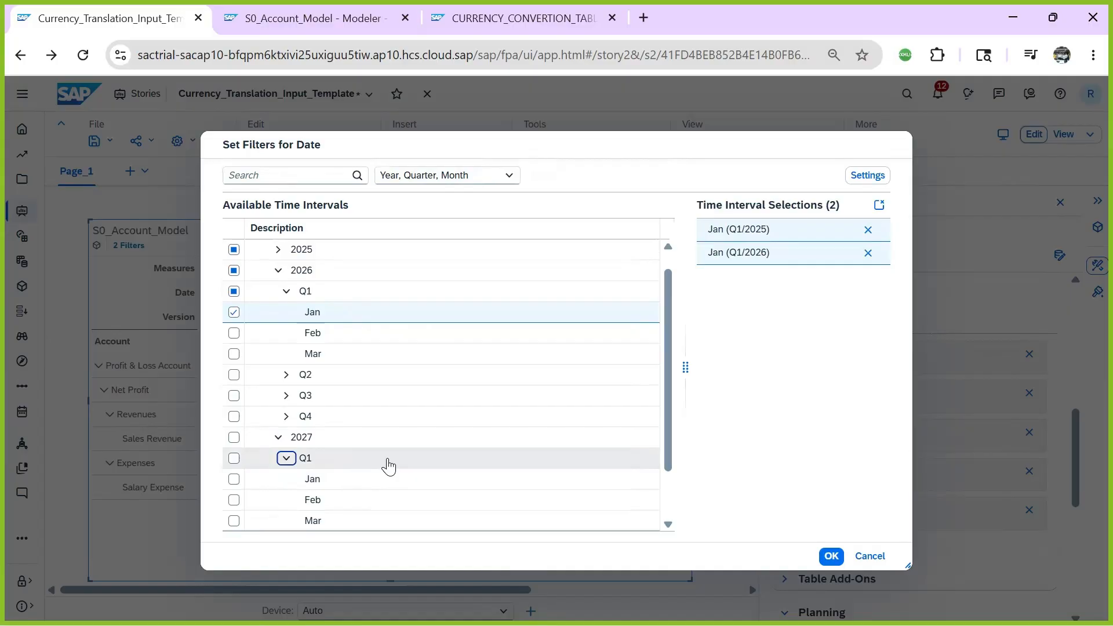
pyautogui.click(383, 479)
pyautogui.click(832, 556)
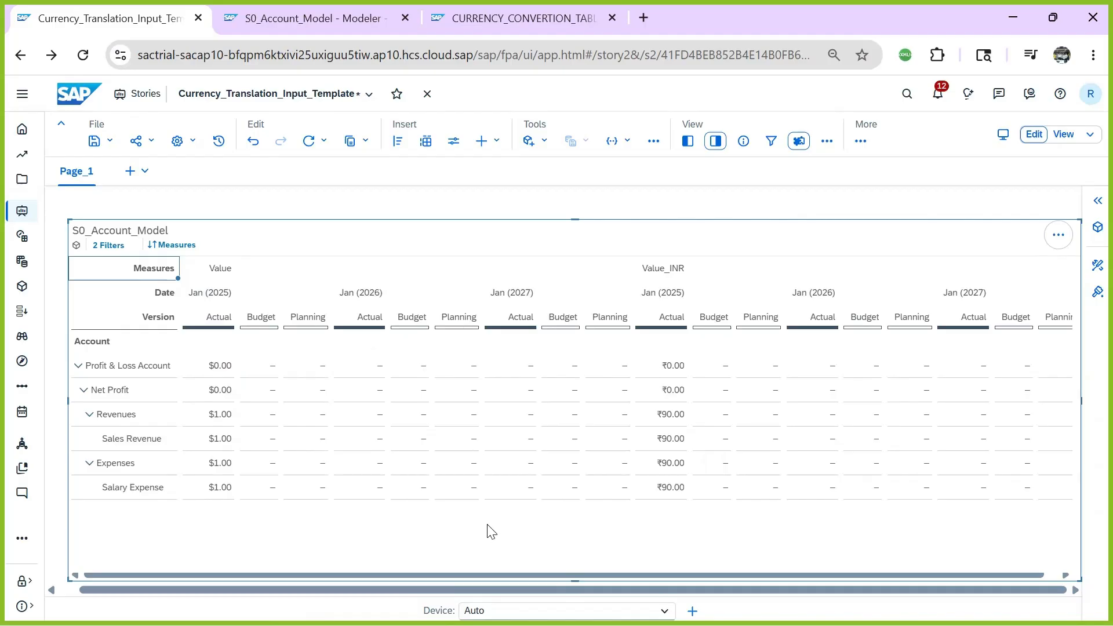
# - Enter 1 for Sales Revenue and Salary Expense under the Value measure's Jan 2026 Budget version
pyautogui.click(427, 424)
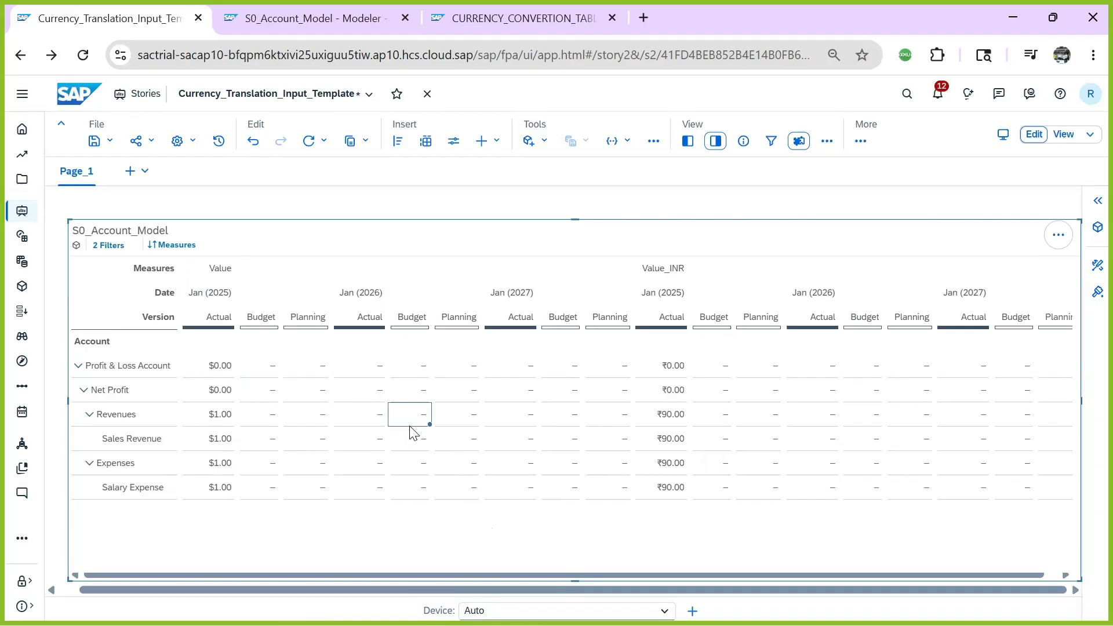
pyautogui.write('1')
pyautogui.press('BackSpace')
pyautogui.click(417, 447)
pyautogui.press('Return')
pyautogui.click(413, 493)
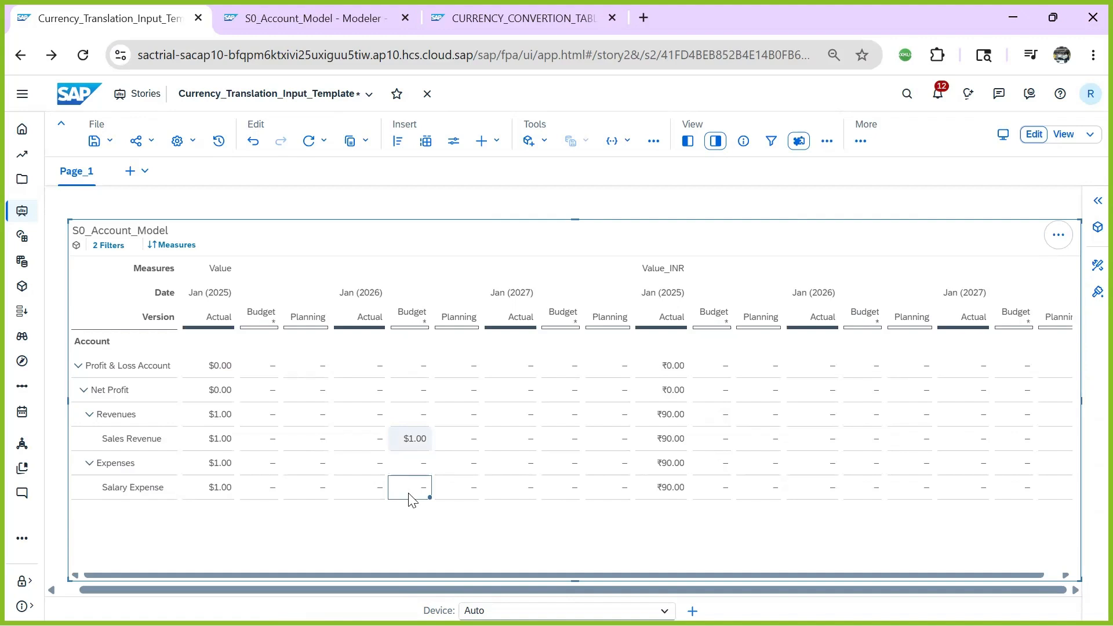
pyautogui.write('1')
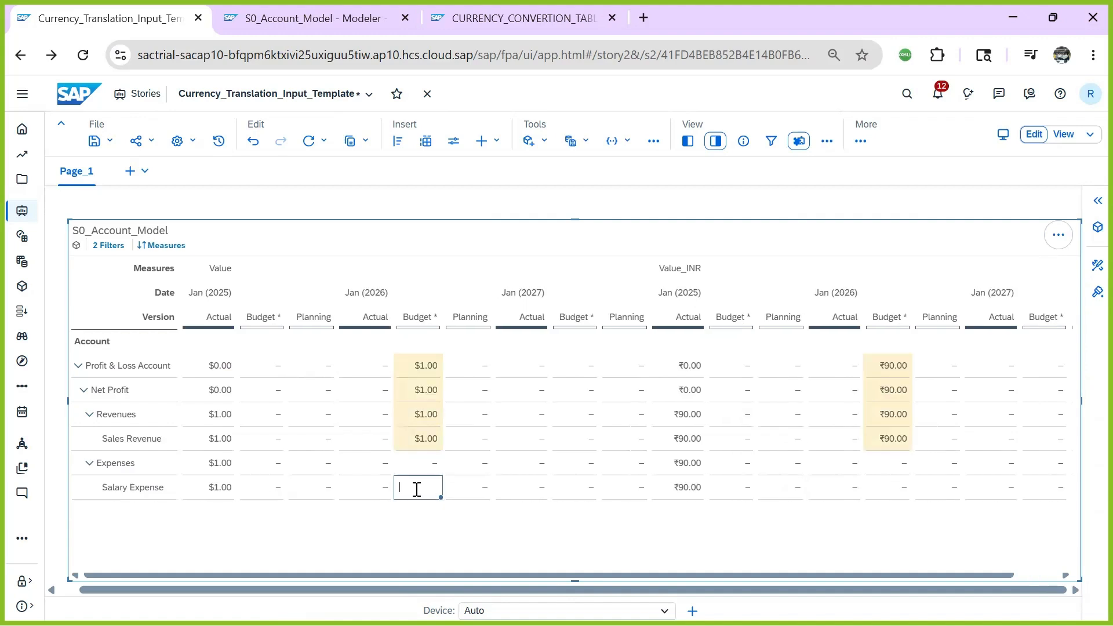
pyautogui.press('Return')
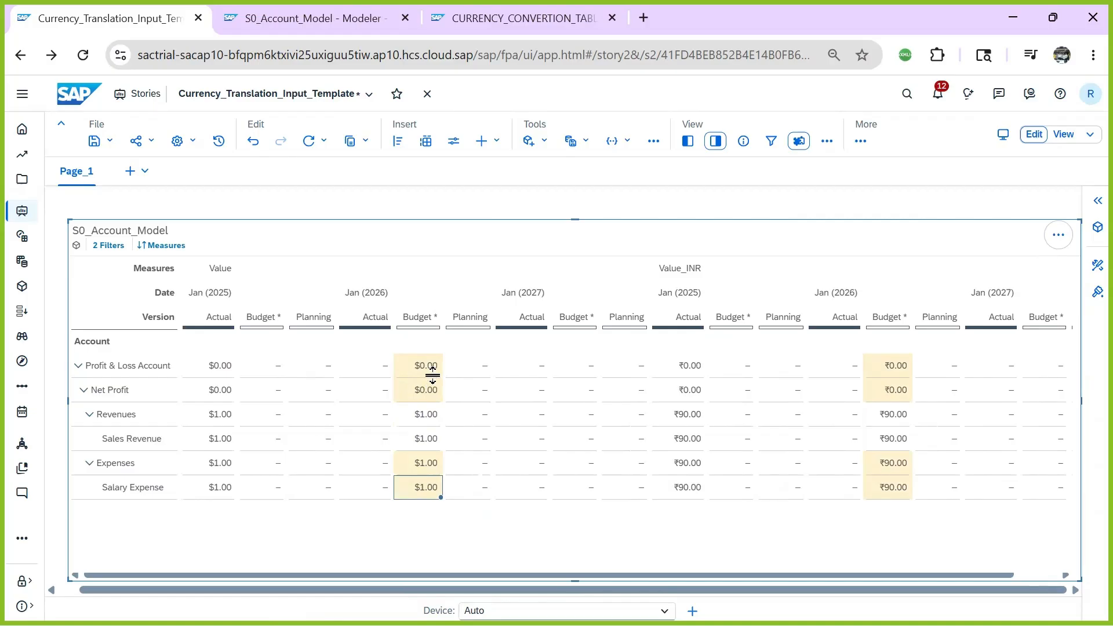
pyautogui.click(177, 441)
pyautogui.click(424, 444)
pyautogui.click(163, 492)
pyautogui.click(413, 494)
# - Enter 1 for Sales Revenue and Salary Expense under the Value measure's Jan 2026 Planning version
pyautogui.click(478, 425)
pyautogui.write('1')
pyautogui.press('BackSpace')
pyautogui.click(470, 436)
pyautogui.write('1')
pyautogui.press('Return')
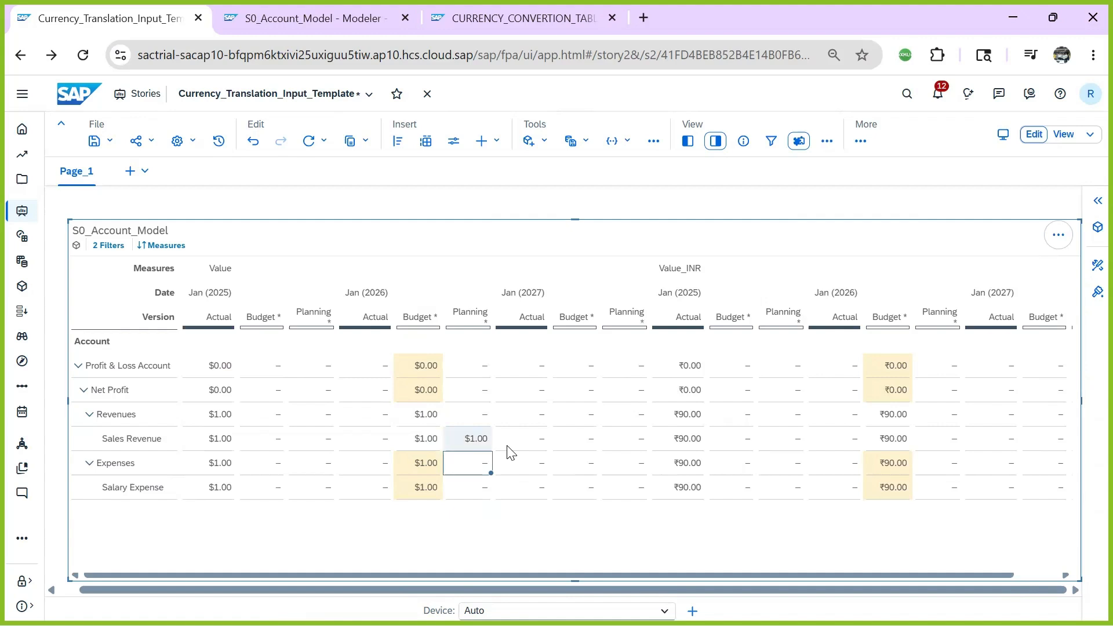
pyautogui.doubleClick(469, 494)
pyautogui.write('1')
pyautogui.press('Return')
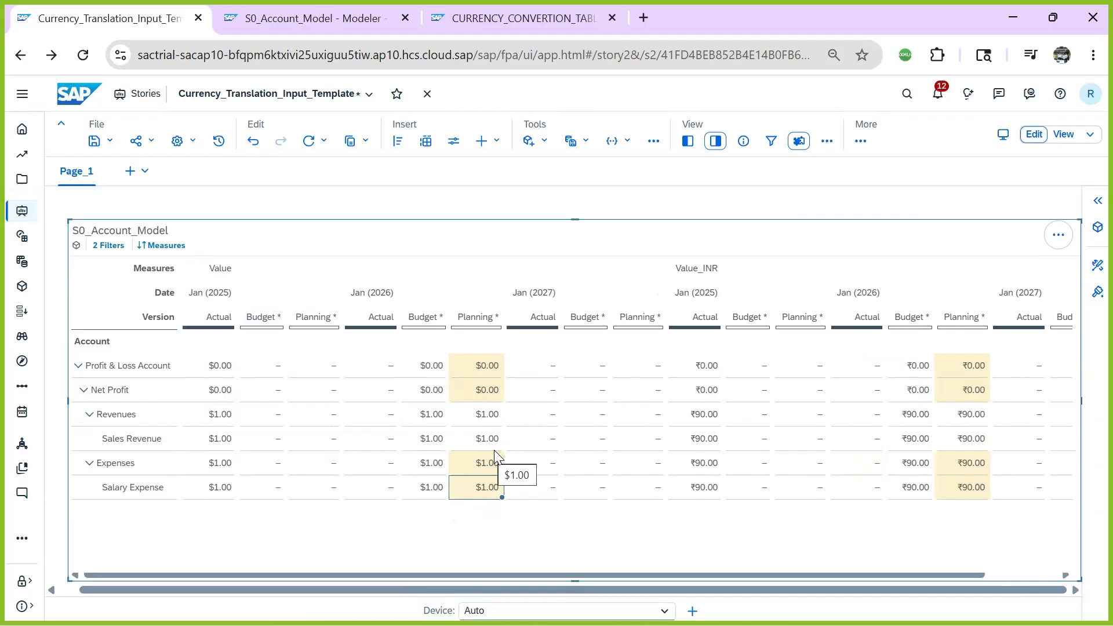
# - Enter 1 for Sales Revenue and Salary Expense under the Value measure's Jan 2027 Budget version
pyautogui.click(556, 533)
pyautogui.hscroll(3, 405, 452)
pyautogui.moveTo(225, 575); pyautogui.dragTo(79, 579)
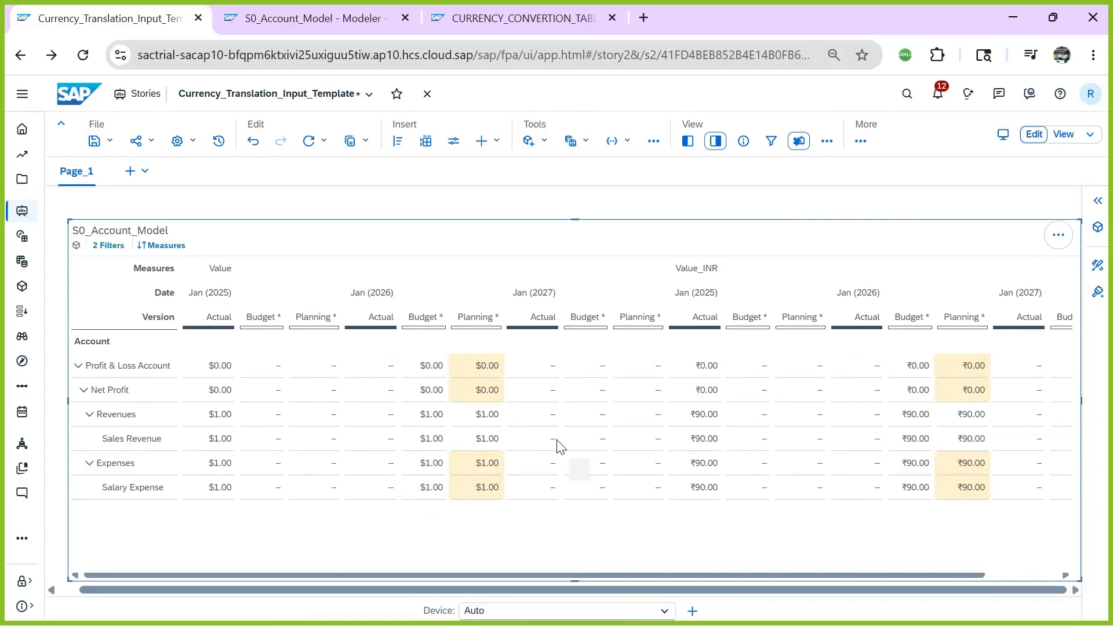
pyautogui.click(588, 422)
pyautogui.write('1')
pyautogui.click(595, 494)
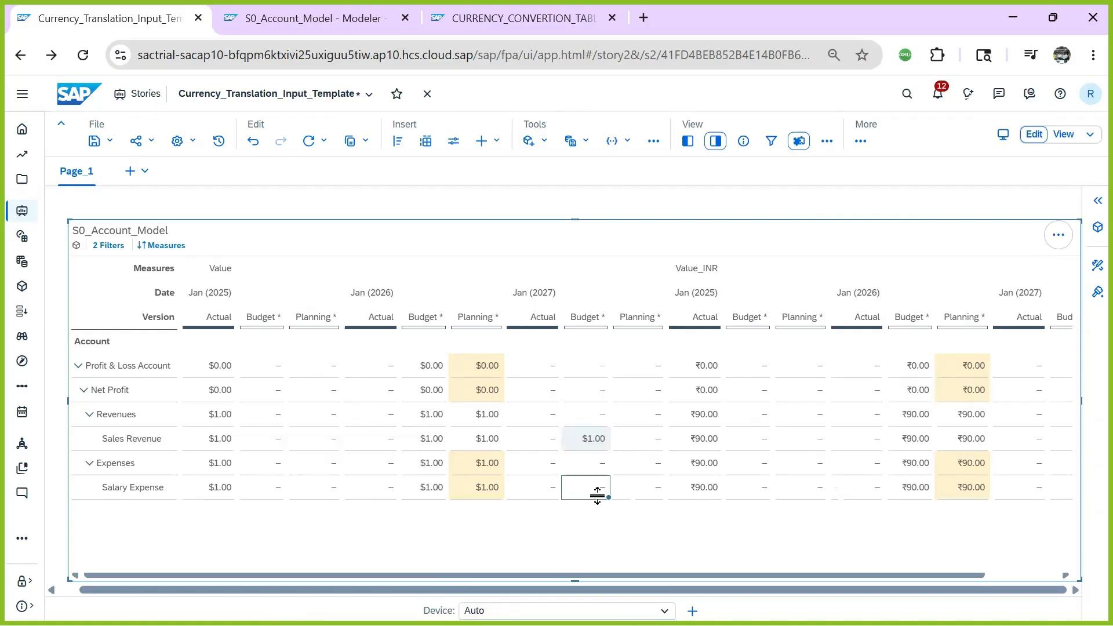
pyautogui.write('1')
# - Enter 1 for Sales Revenue and Salary Expense under the Value measure's Jan 2027 Planning version
pyautogui.click(658, 493)
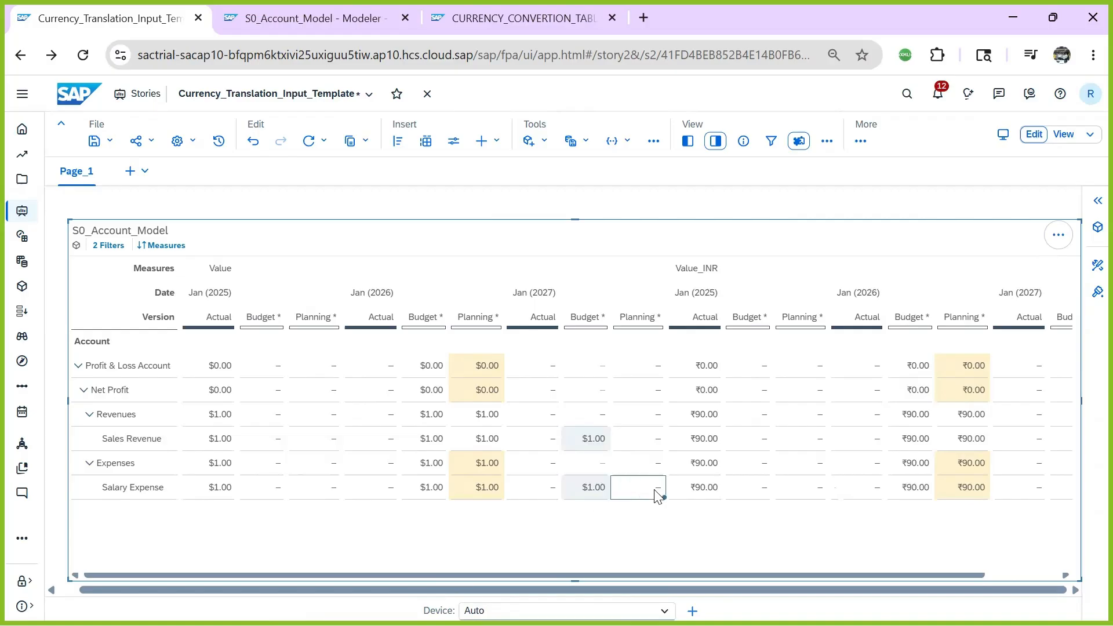
pyautogui.click(640, 444)
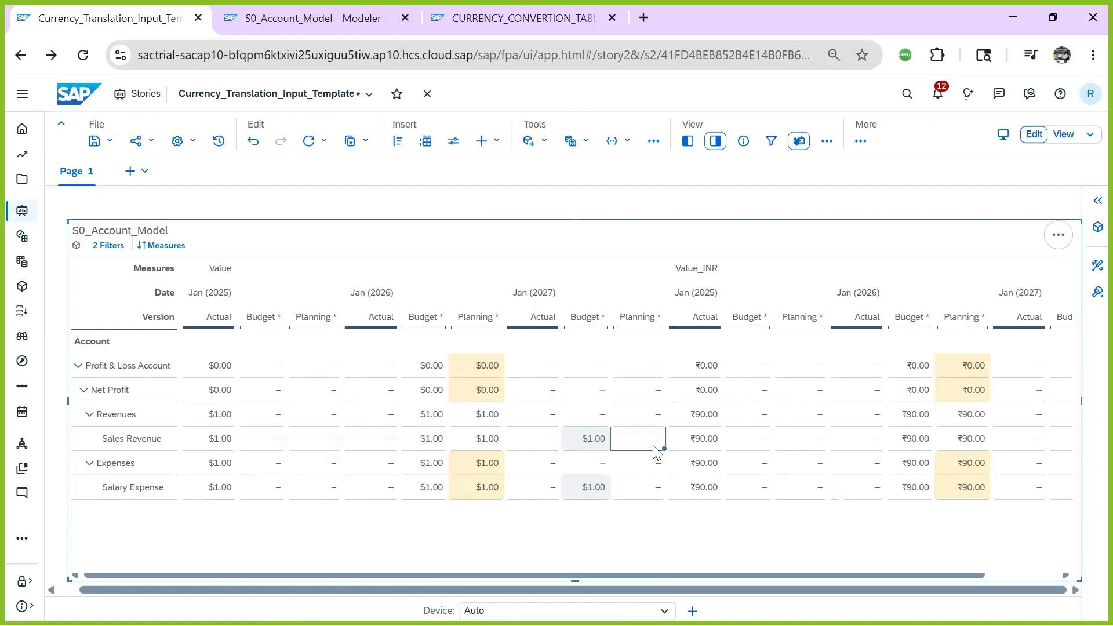
pyautogui.write('1')
pyautogui.click(644, 492)
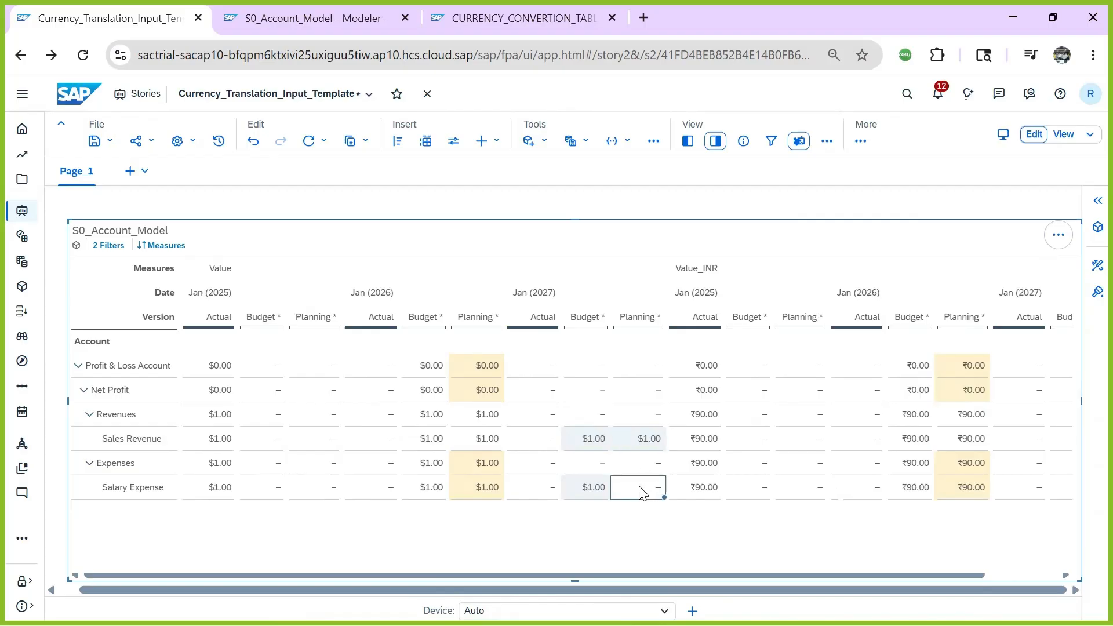
pyautogui.write('1')
pyautogui.press('Return')
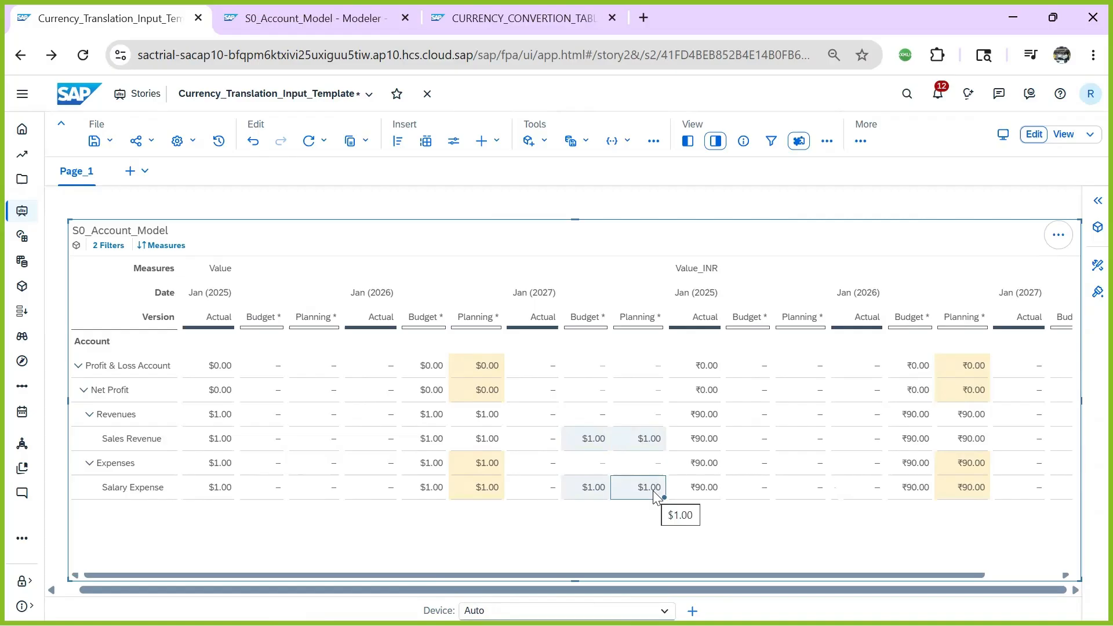
pyautogui.click(754, 511)
pyautogui.click(640, 419)
pyautogui.press('Down')
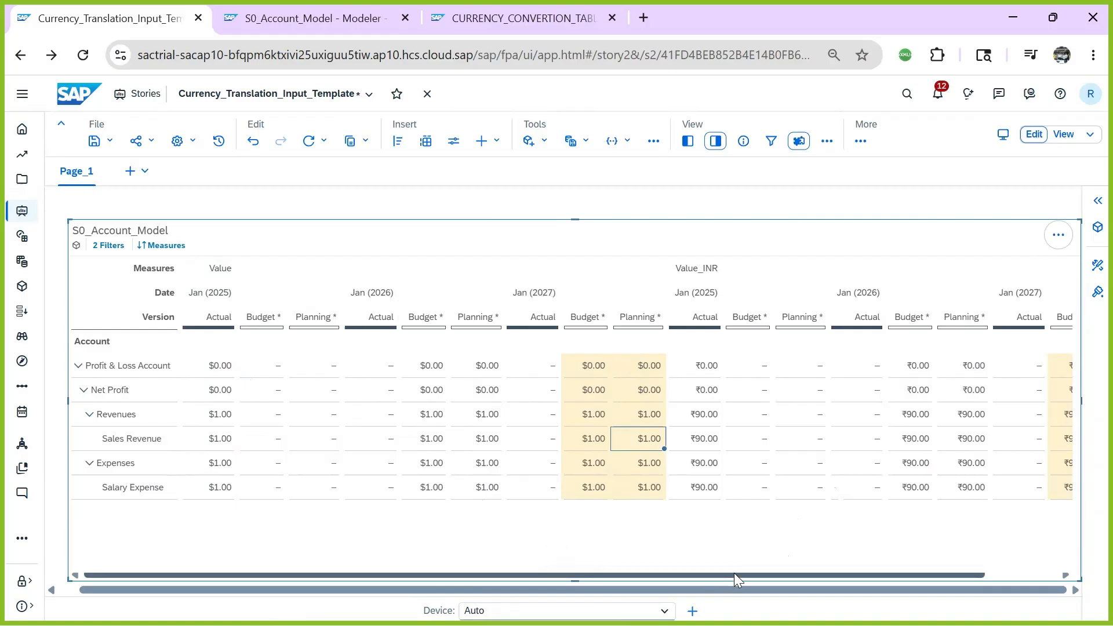
# - Compare the table's Value_INR figures for all dates and versions with the USD-to-INR rate entry in CURRENCY_CONVERTION_TABLE
pyautogui.moveTo(734, 574); pyautogui.dragTo(830, 575)
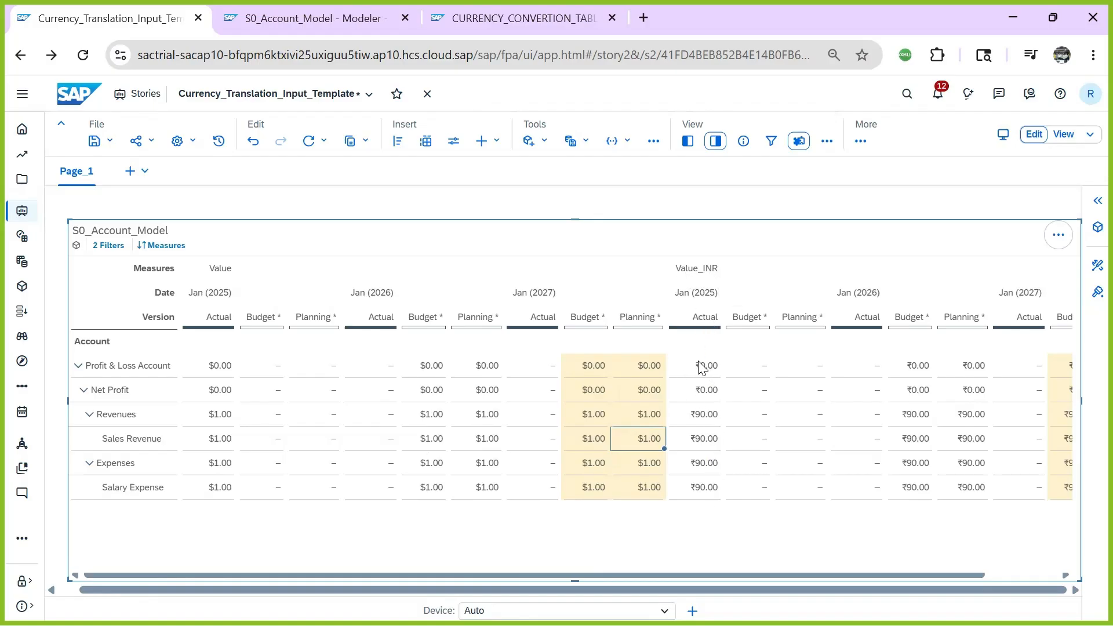
pyautogui.moveTo(758, 577); pyautogui.dragTo(831, 577)
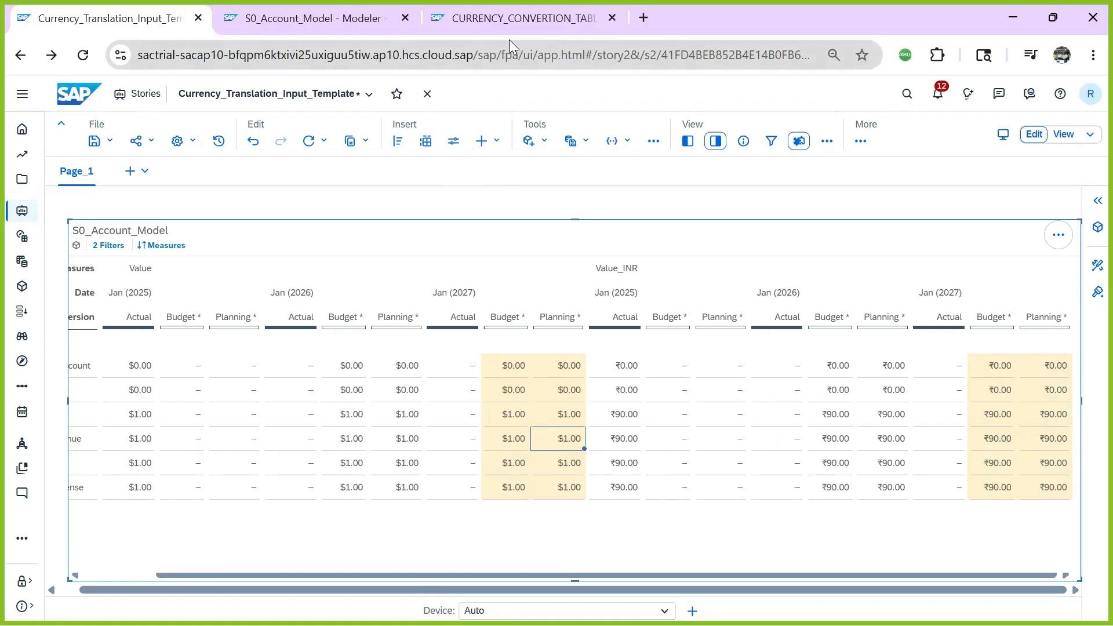
pyautogui.click(535, 20)
pyautogui.click(443, 213)
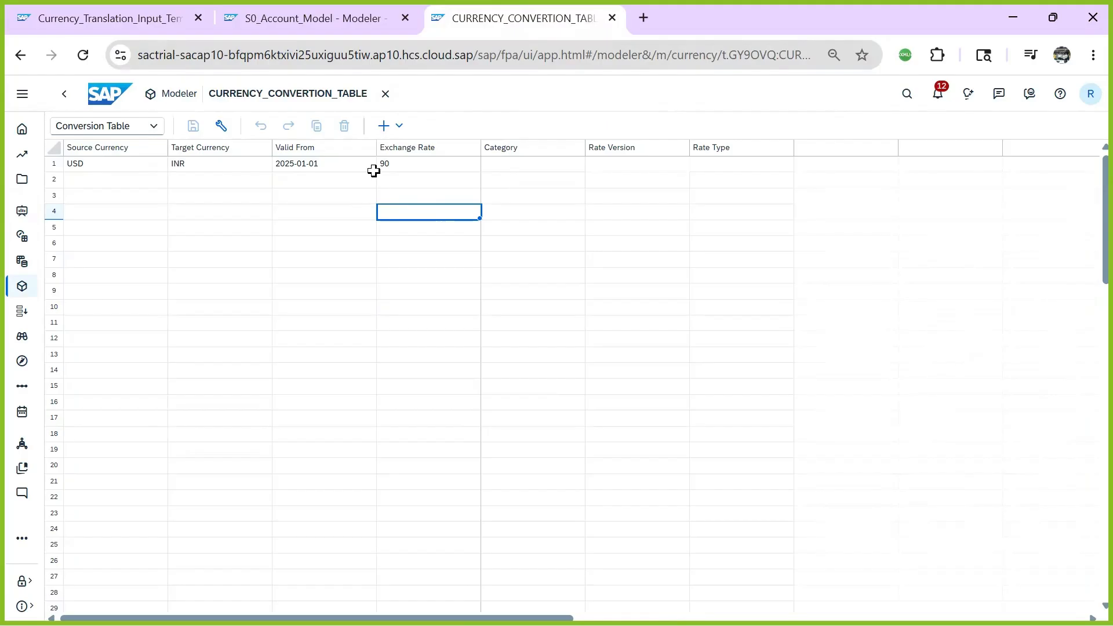
pyautogui.click(519, 178)
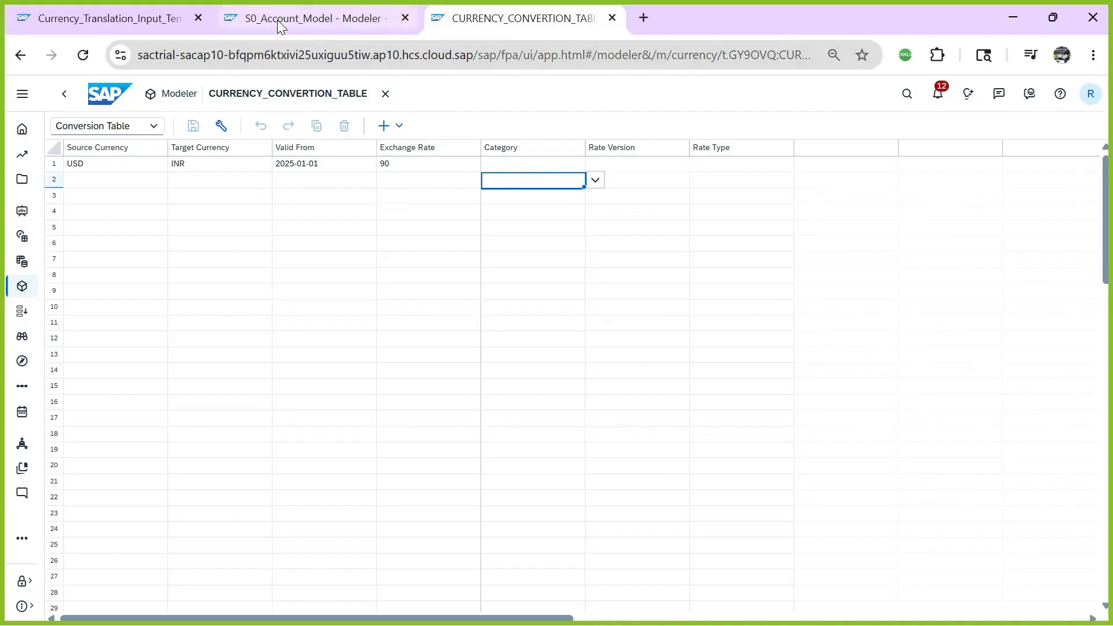
pyautogui.click(132, 14)
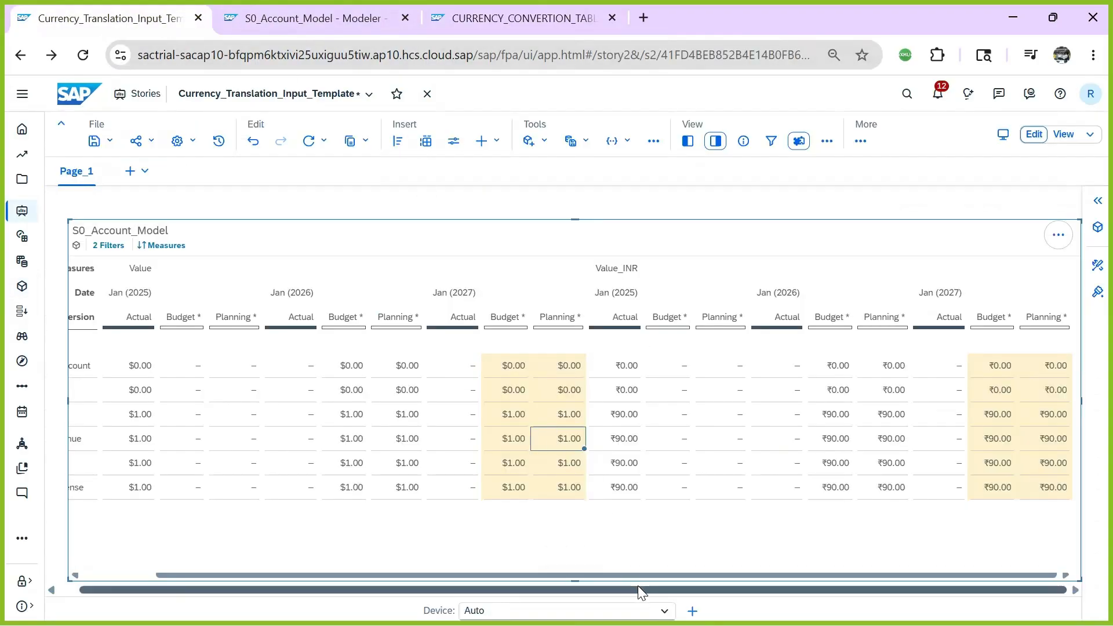
pyautogui.click(792, 583)
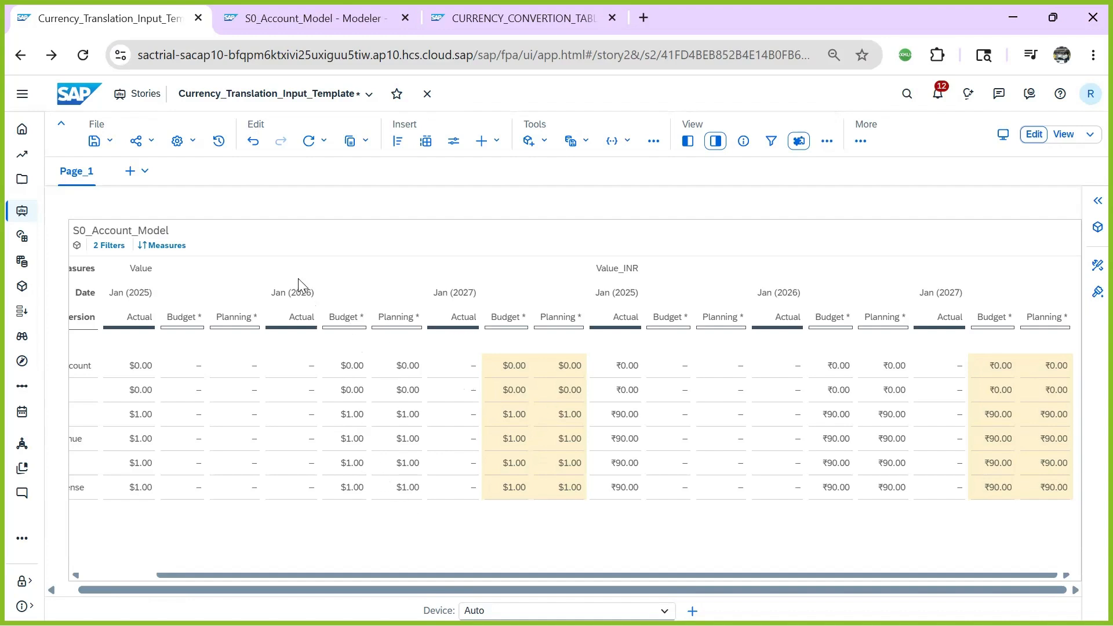
# - In the S0_Account_Model calculations, set the Value_INR conversion measure's category to Actuals and save the model
pyautogui.click(276, 17)
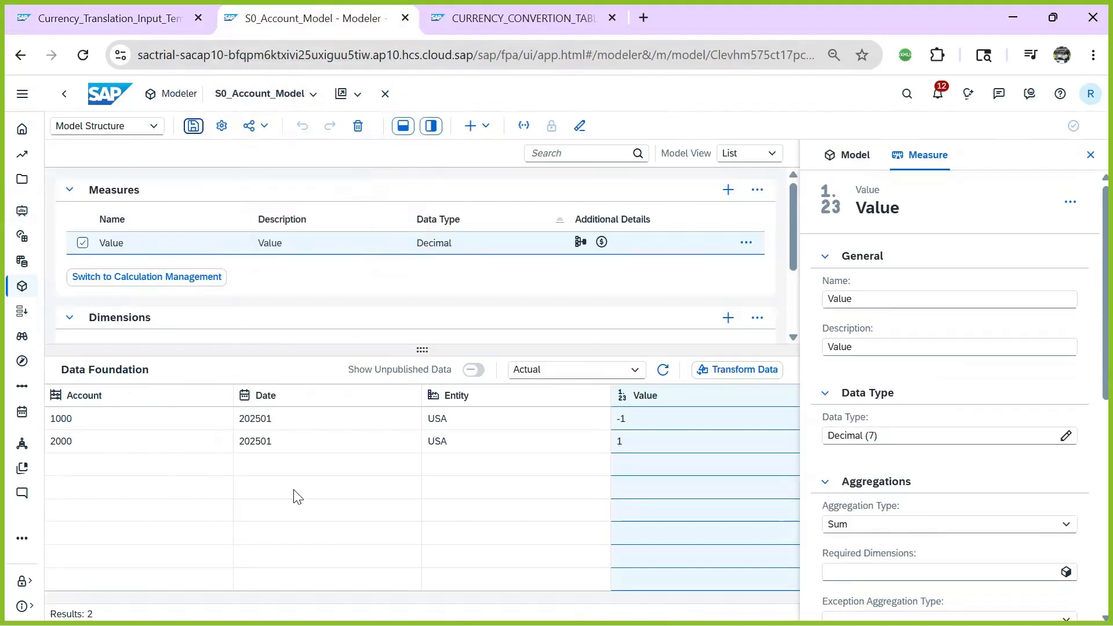
pyautogui.click(154, 127)
pyautogui.click(88, 169)
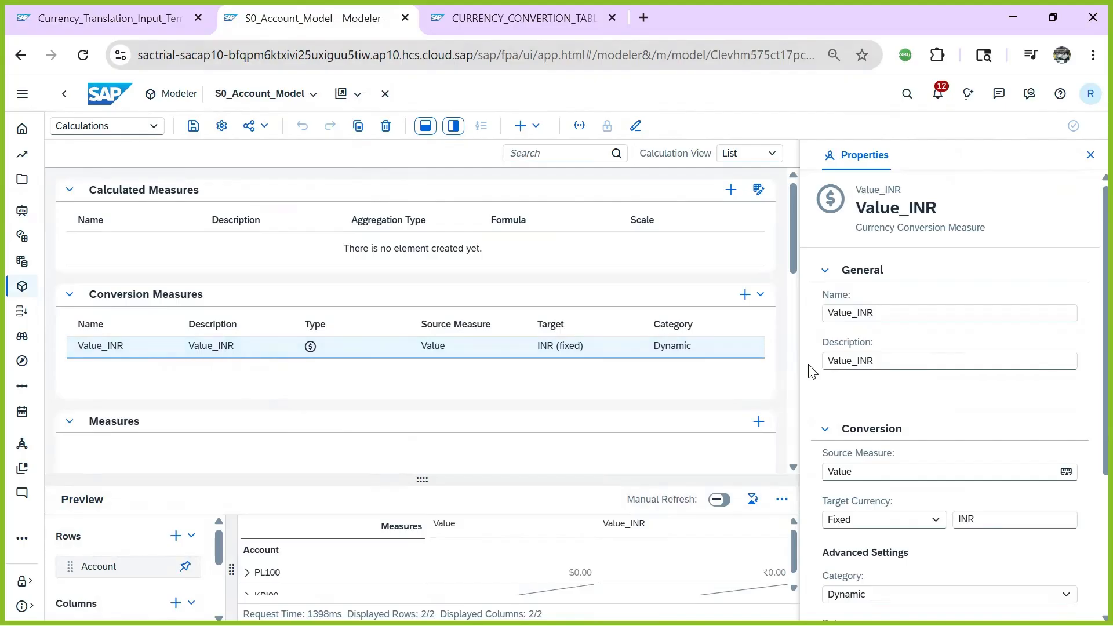
pyautogui.scroll(-3, 933, 403)
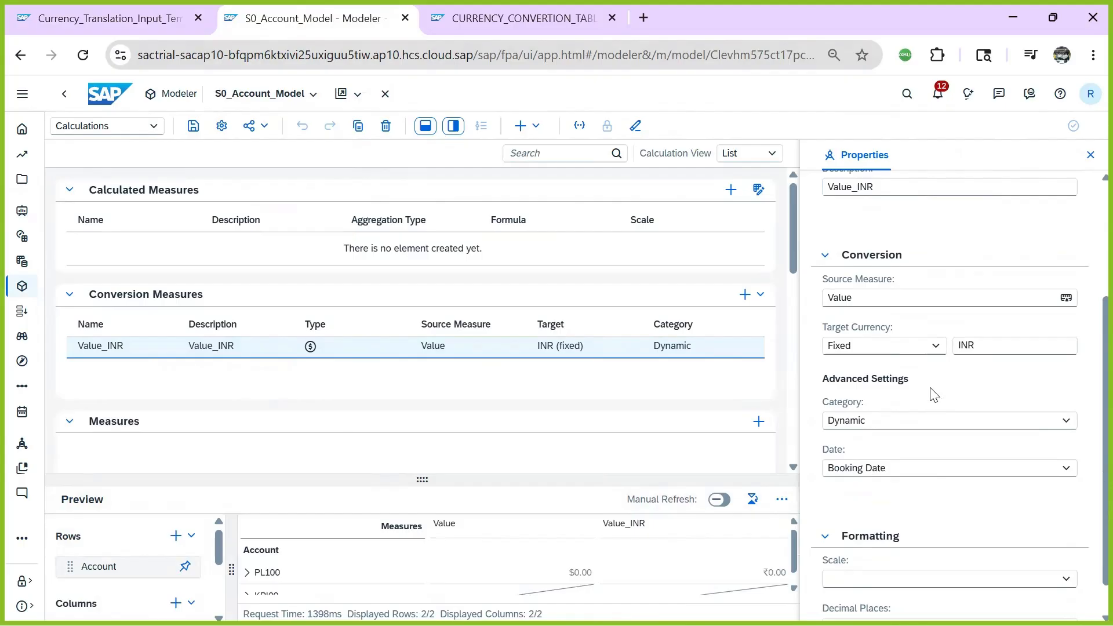
pyautogui.click(876, 429)
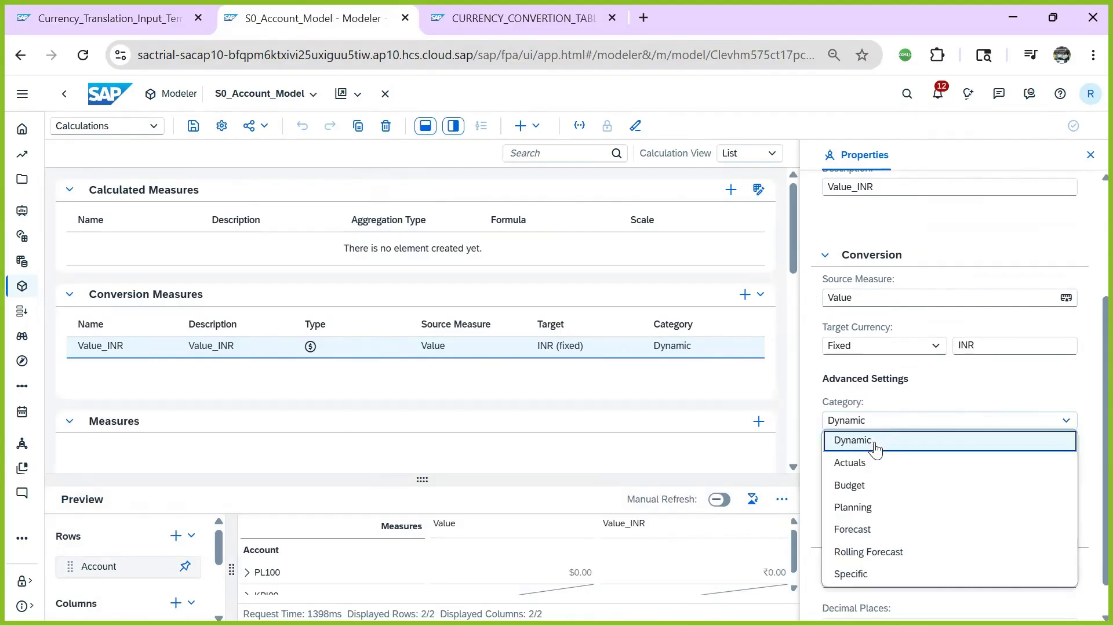
pyautogui.click(863, 464)
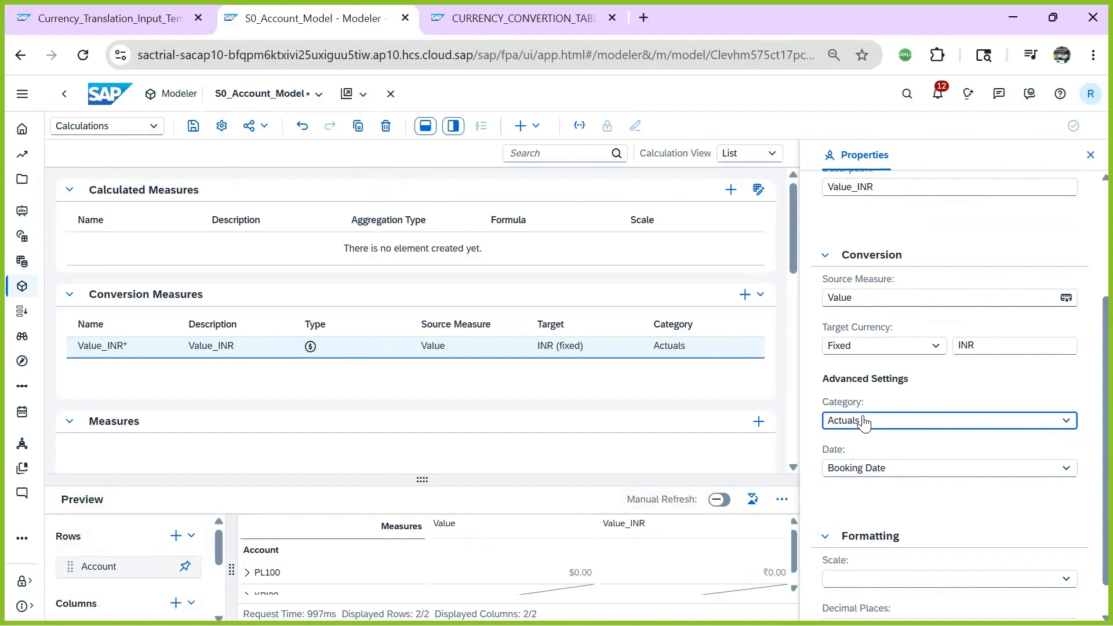
pyautogui.click(194, 126)
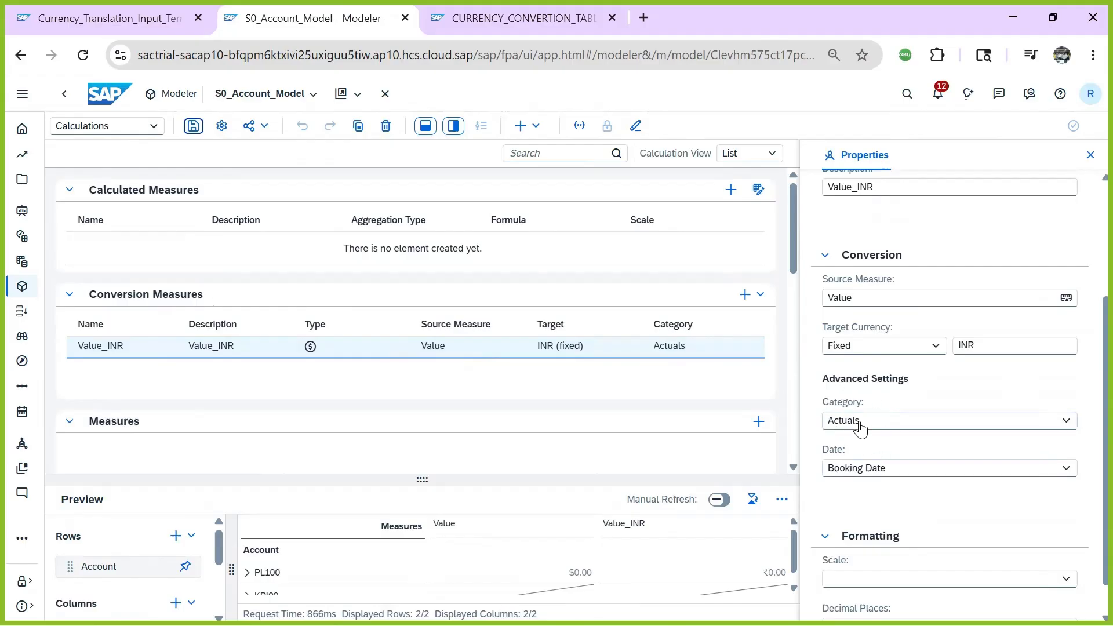
# - Switch to CURRENCY_CONVERTION_TABLE and examine the Category column of the USD-to-INR rate
pyautogui.click(505, 19)
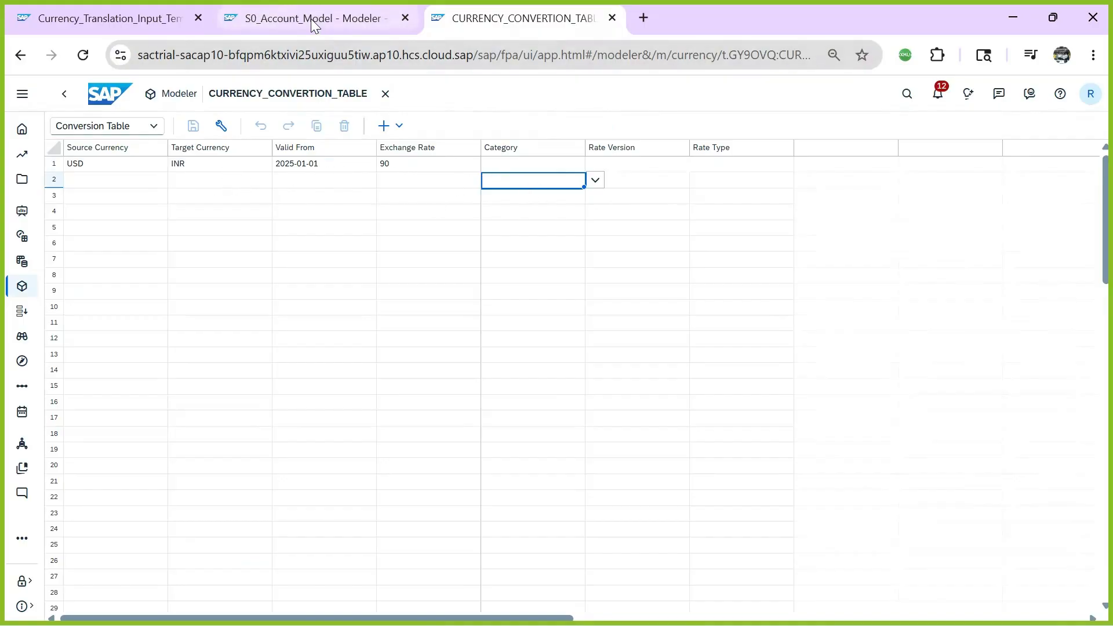
pyautogui.click(111, 21)
pyautogui.click(308, 18)
pyautogui.click(516, 18)
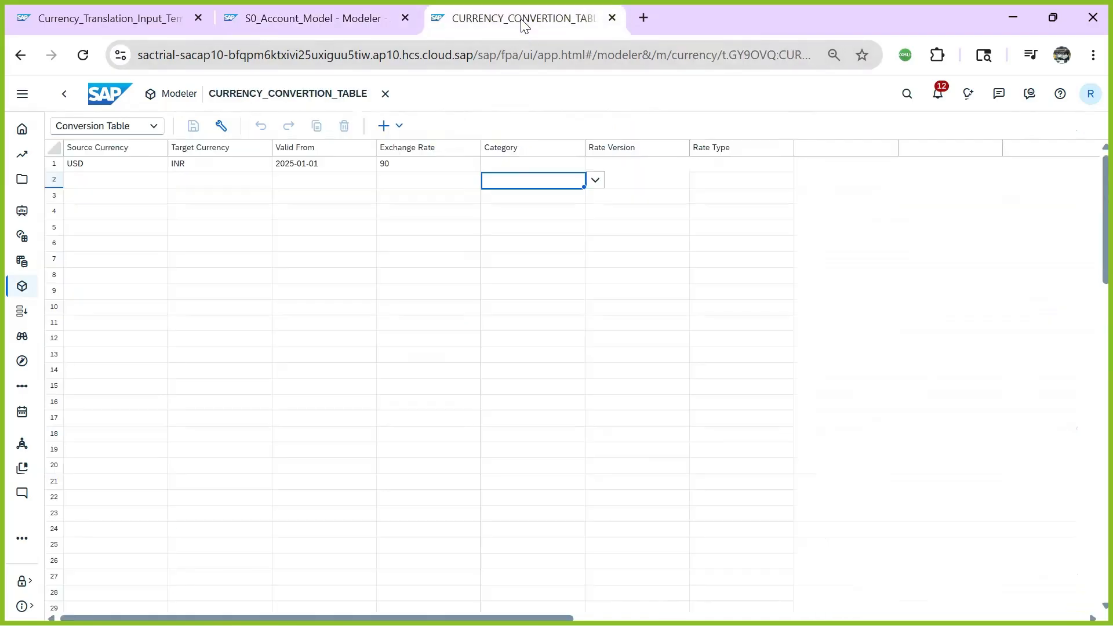
# - Copy the USD-to-INR entry valid from 2025-01-01 with rate 90 into the table's second row
pyautogui.click(290, 165)
pyautogui.click(429, 168)
pyautogui.write('90')
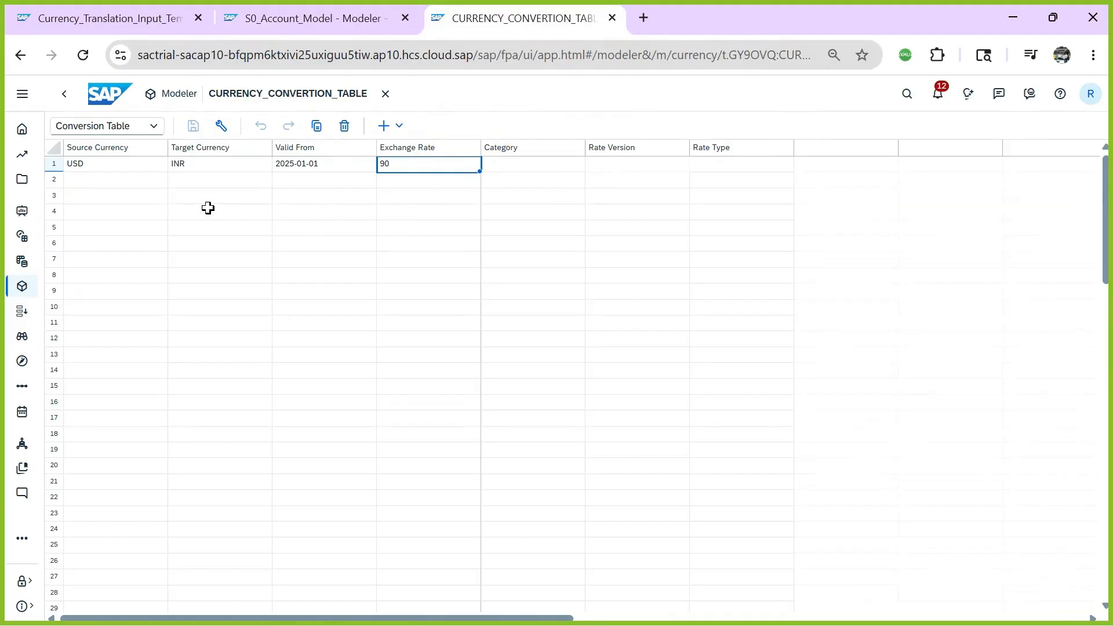
pyautogui.moveTo(82, 164); pyautogui.dragTo(456, 170)
pyautogui.hotkey('ctrl', 'c')
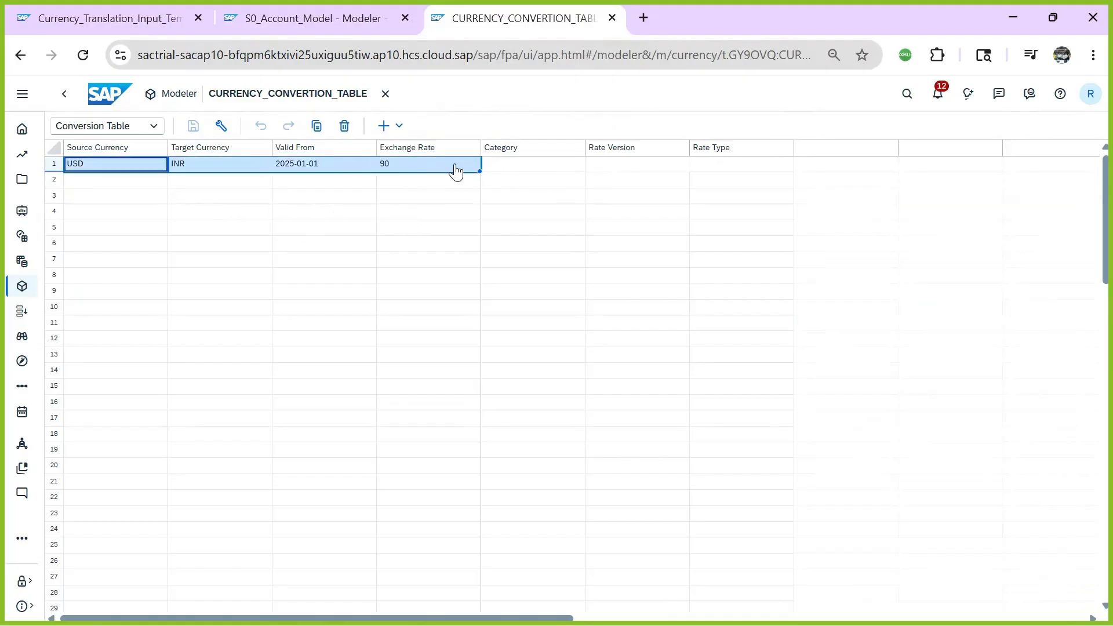
pyautogui.click(137, 179)
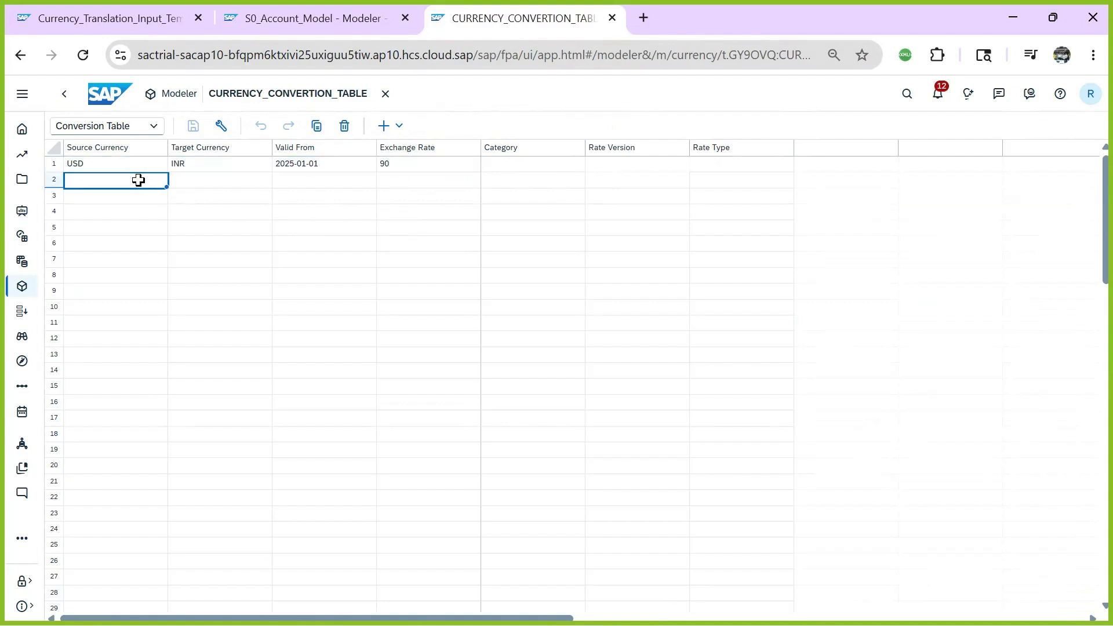
pyautogui.hotkey('ctrl', 'v')
# - Set the second USD-to-INR entry's exchange rate to 100 and category to Actuals, and save the conversion table
pyautogui.doubleClick(425, 180)
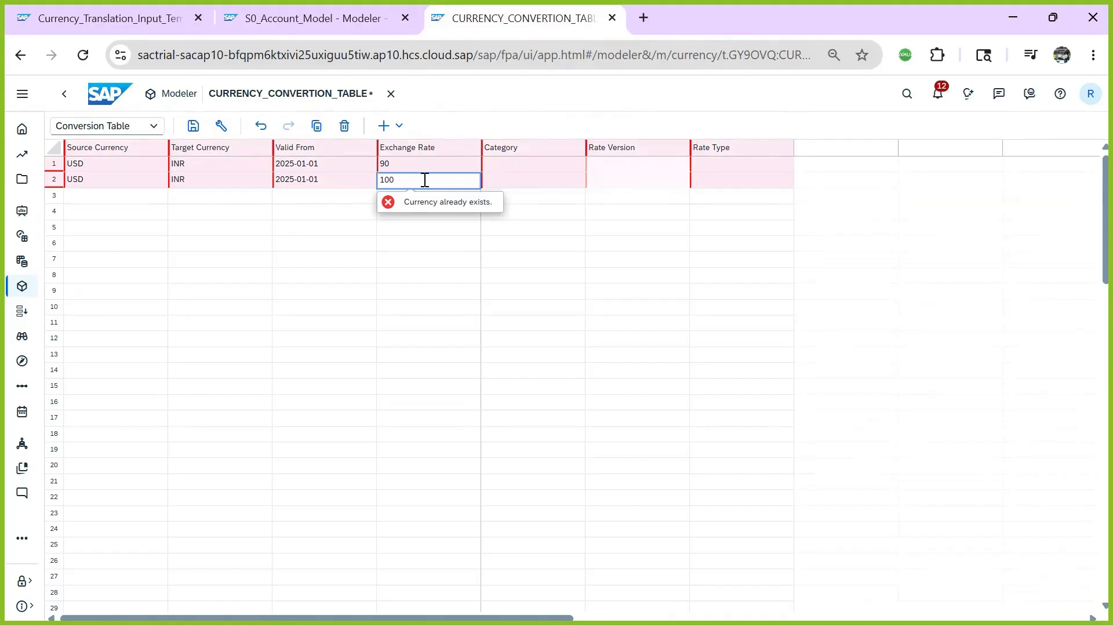
pyautogui.write('100')
pyautogui.click(505, 179)
pyautogui.click(595, 180)
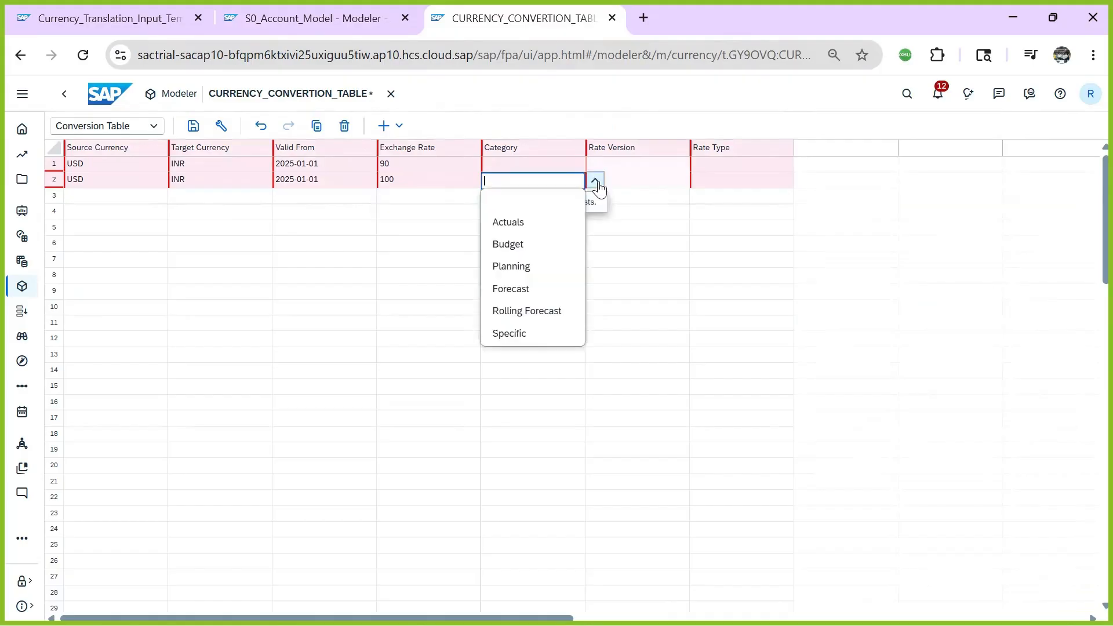
pyautogui.click(541, 223)
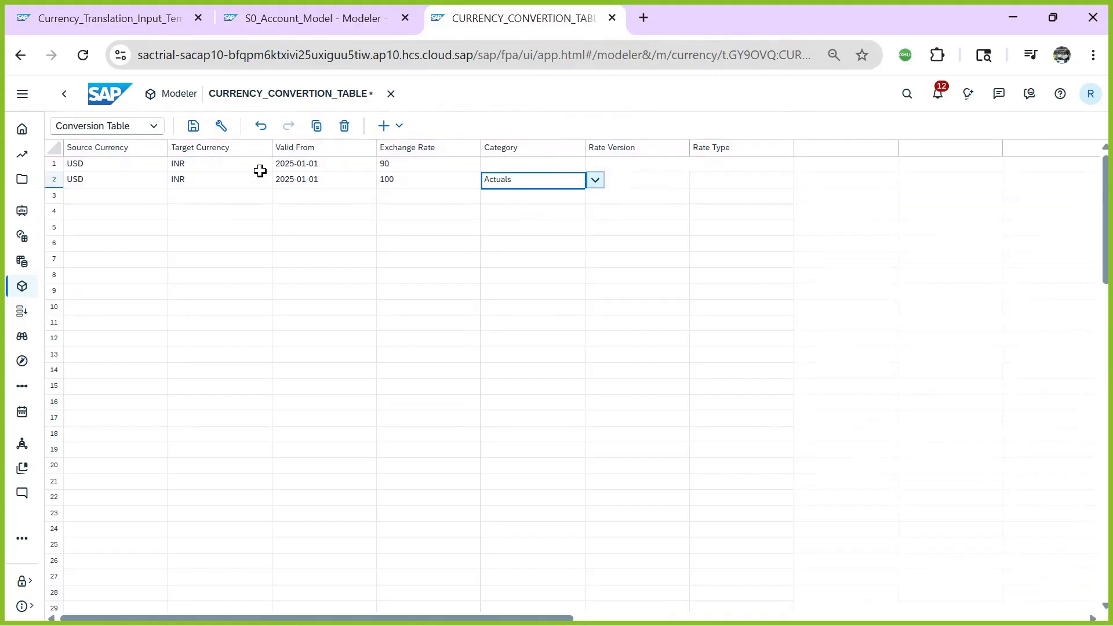
pyautogui.click(194, 126)
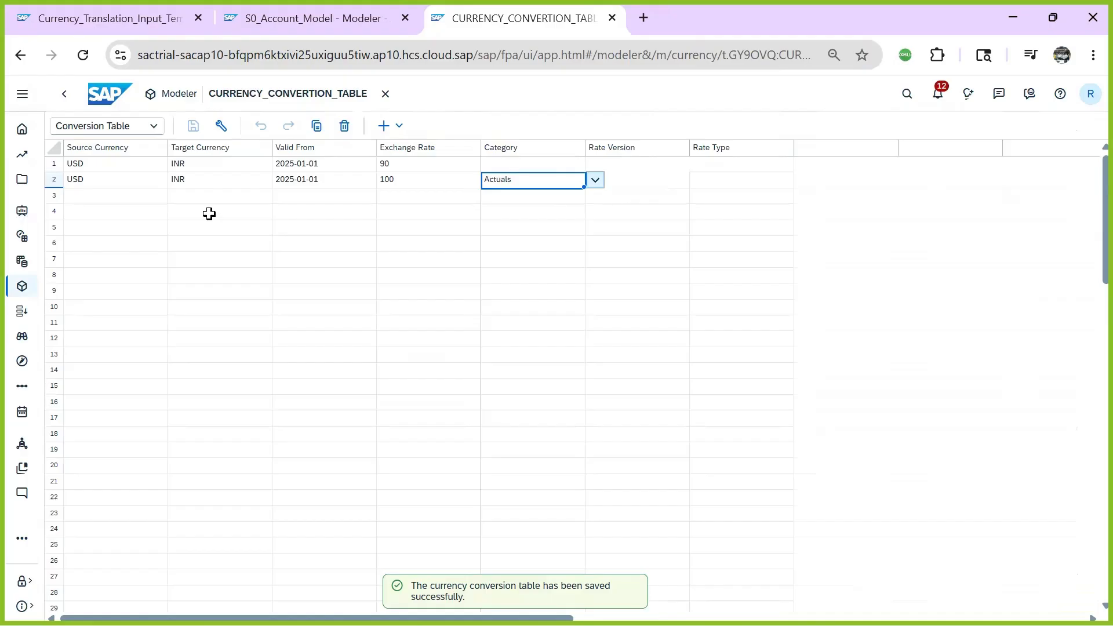
# - Duplicate the Actuals USD-to-INR entry into rows 3 and 4 of the conversion table
pyautogui.moveTo(100, 178); pyautogui.dragTo(530, 177)
pyautogui.hotkey('ctrl', 'c')
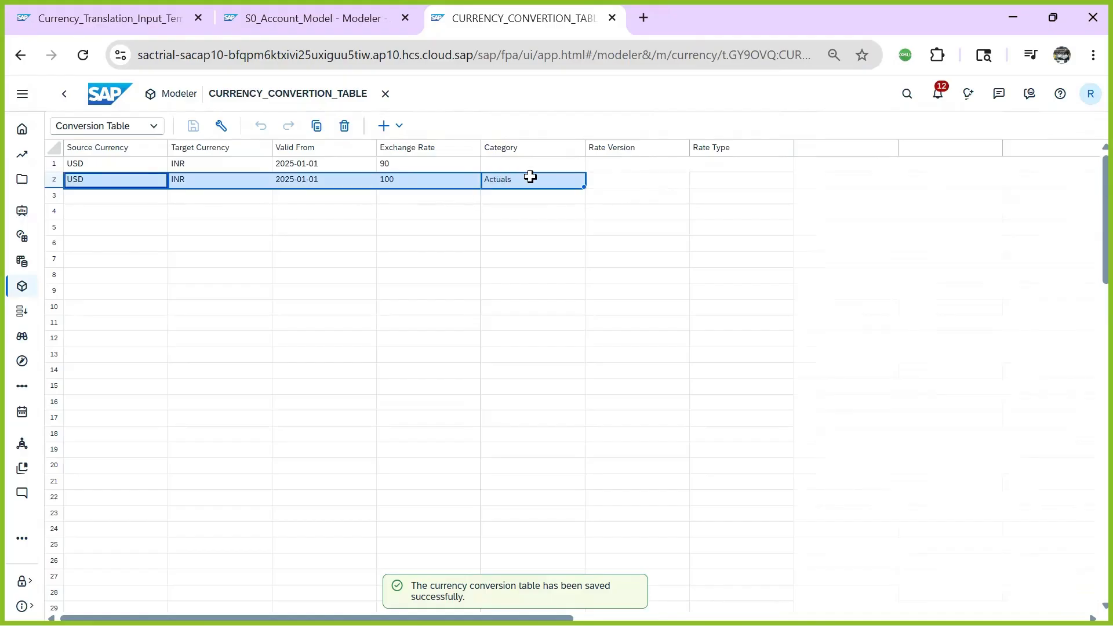
pyautogui.click(129, 194)
pyautogui.hotkey('ctrl', 'v')
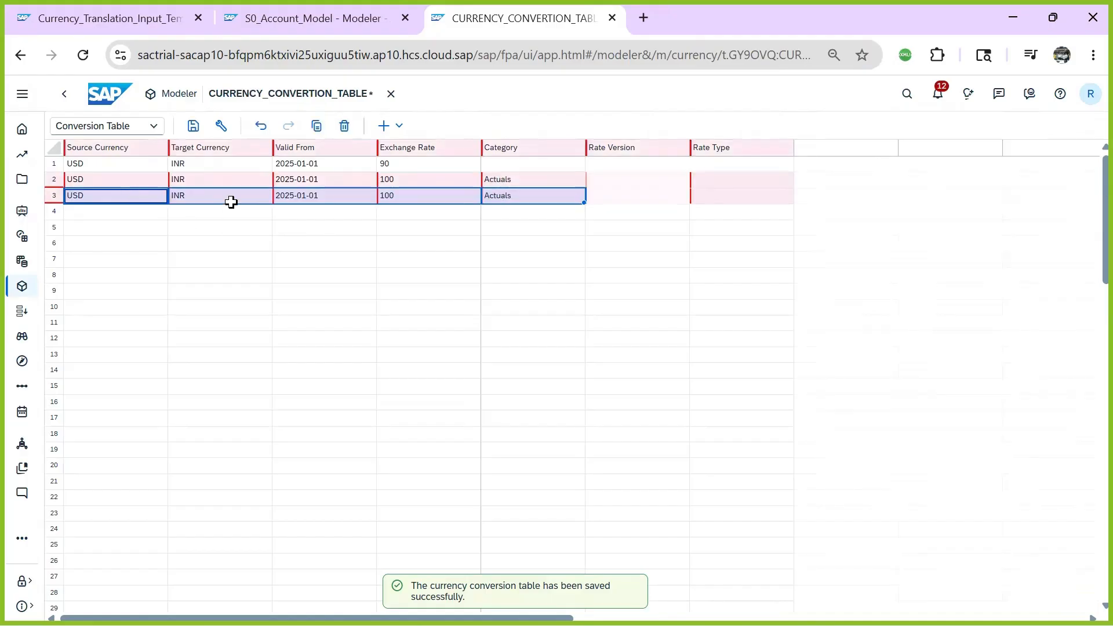
pyautogui.click(116, 211)
pyautogui.hotkey('ctrl', 'v')
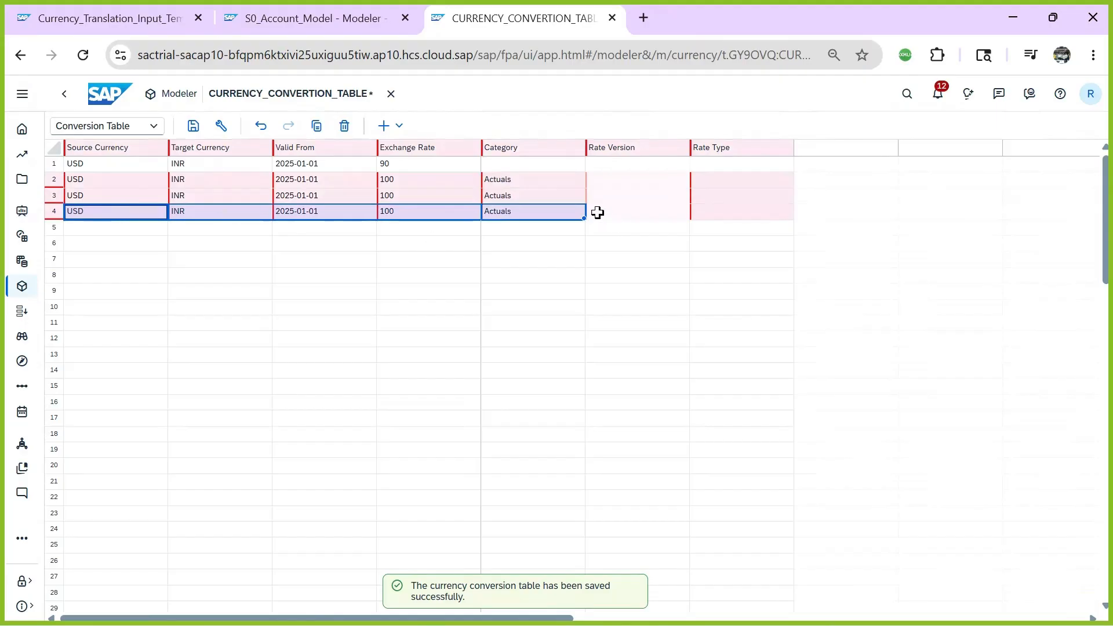
# - Set the category to Planning for the row 3 entry and to Budget for the row 4 entry
pyautogui.click(536, 196)
pyautogui.click(607, 195)
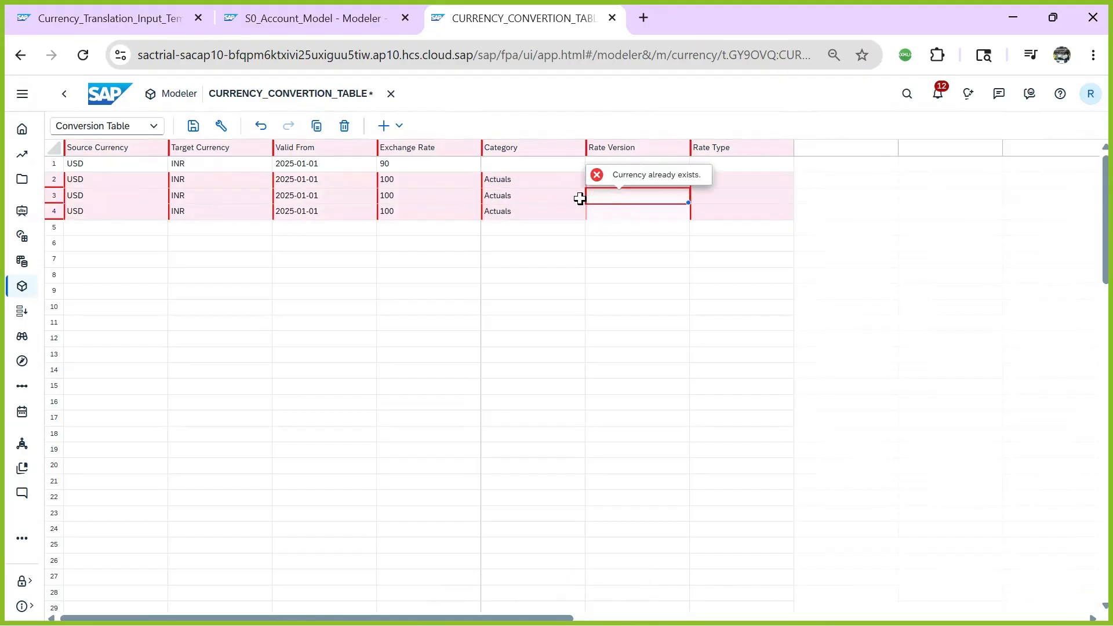
pyautogui.click(580, 199)
pyautogui.click(596, 196)
pyautogui.click(513, 282)
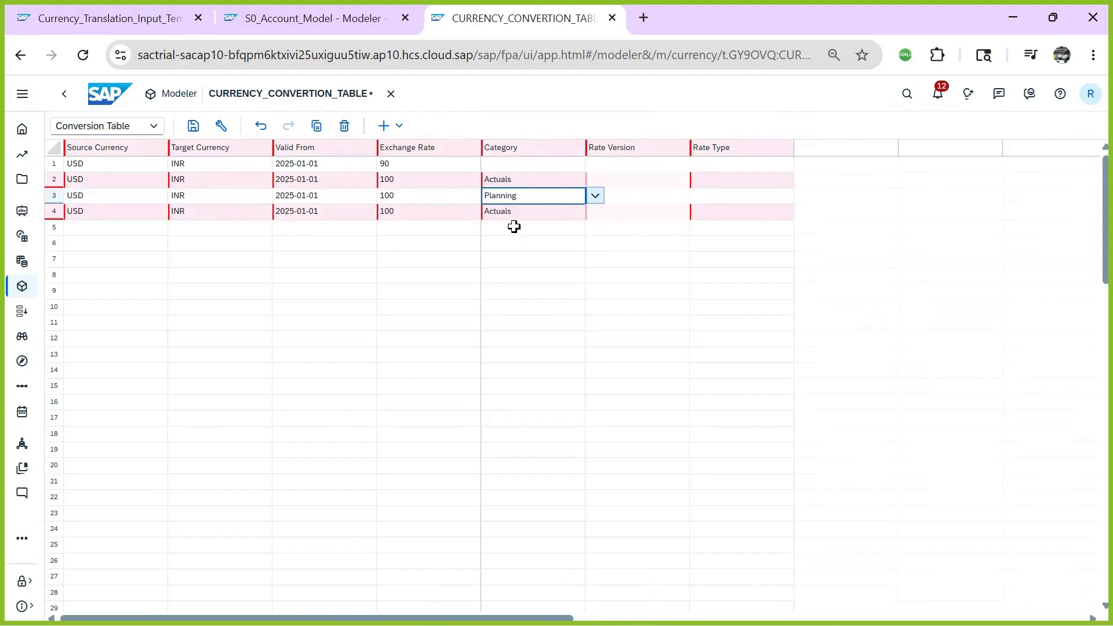
pyautogui.click(513, 213)
pyautogui.click(595, 212)
pyautogui.click(506, 270)
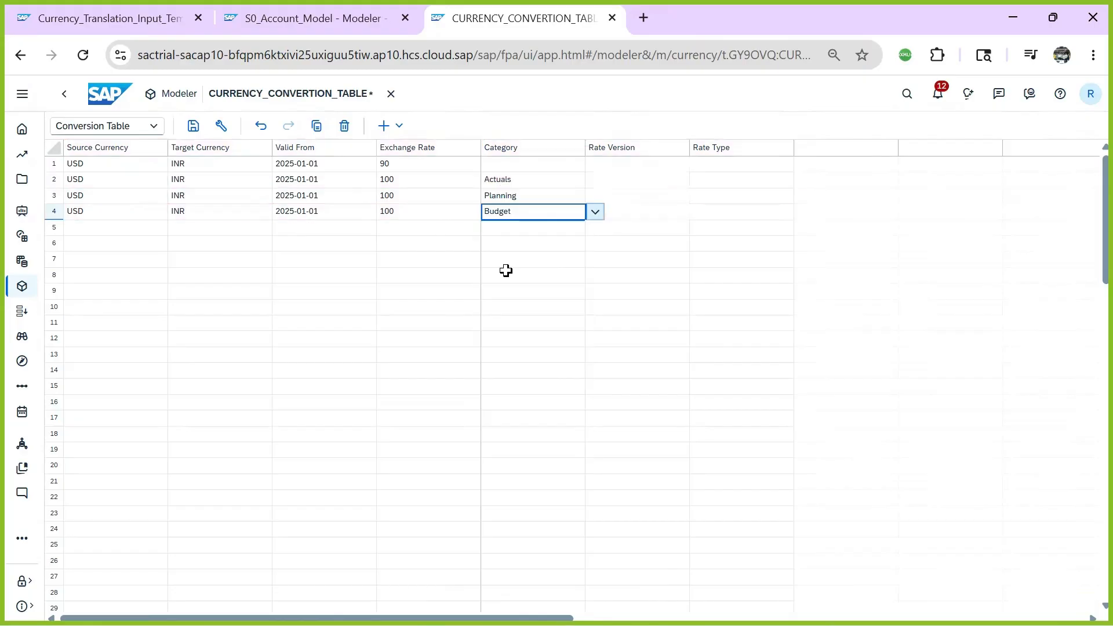
# - Set the exchange rate to 120 for Budget and 115 for Planning, and save the conversion table
pyautogui.click(399, 185)
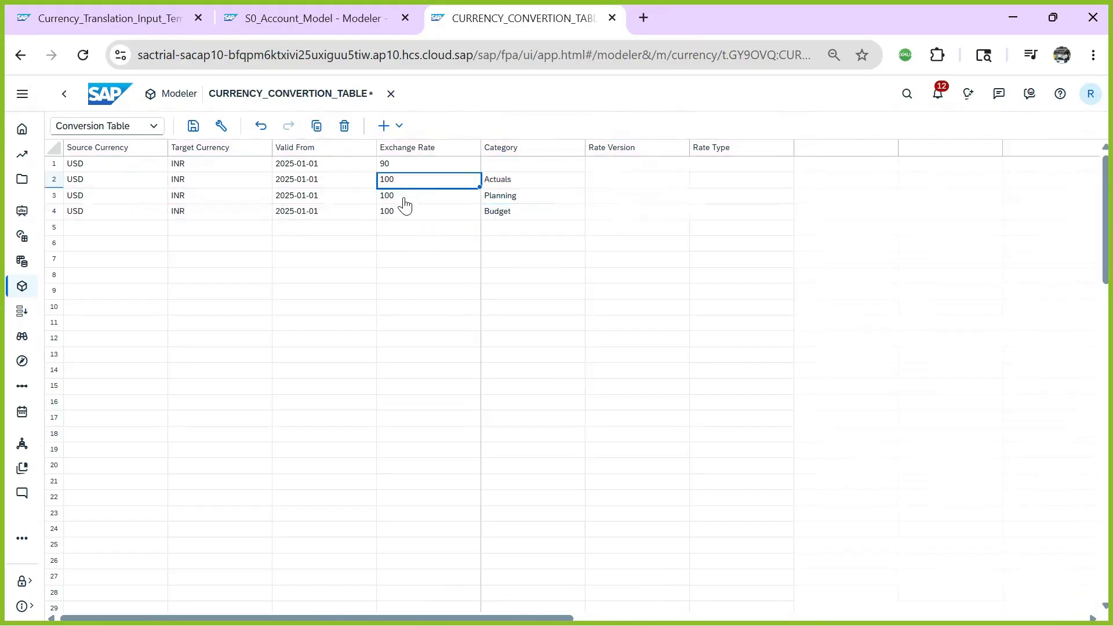
pyautogui.click(404, 200)
pyautogui.click(409, 215)
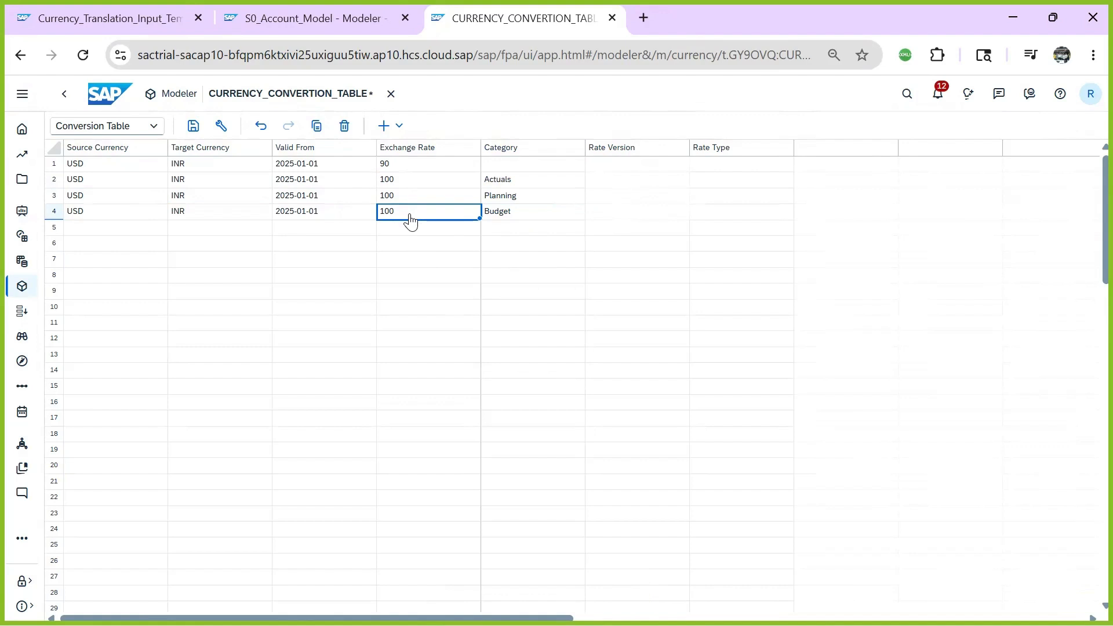
pyautogui.write('12')
pyautogui.click(397, 184)
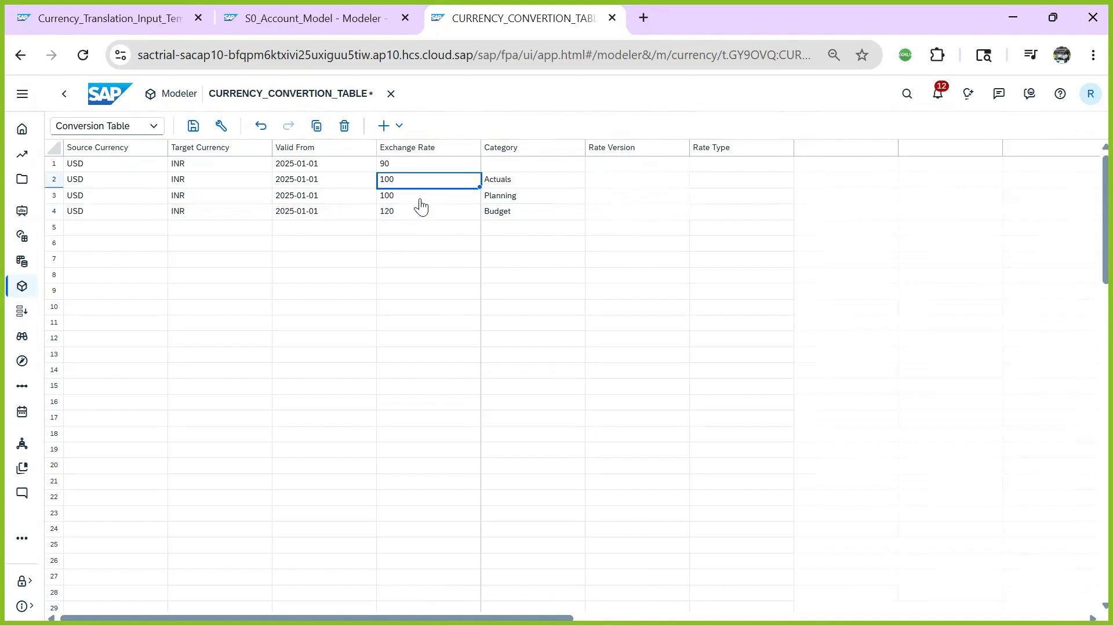
pyautogui.click(398, 197)
pyautogui.write('115')
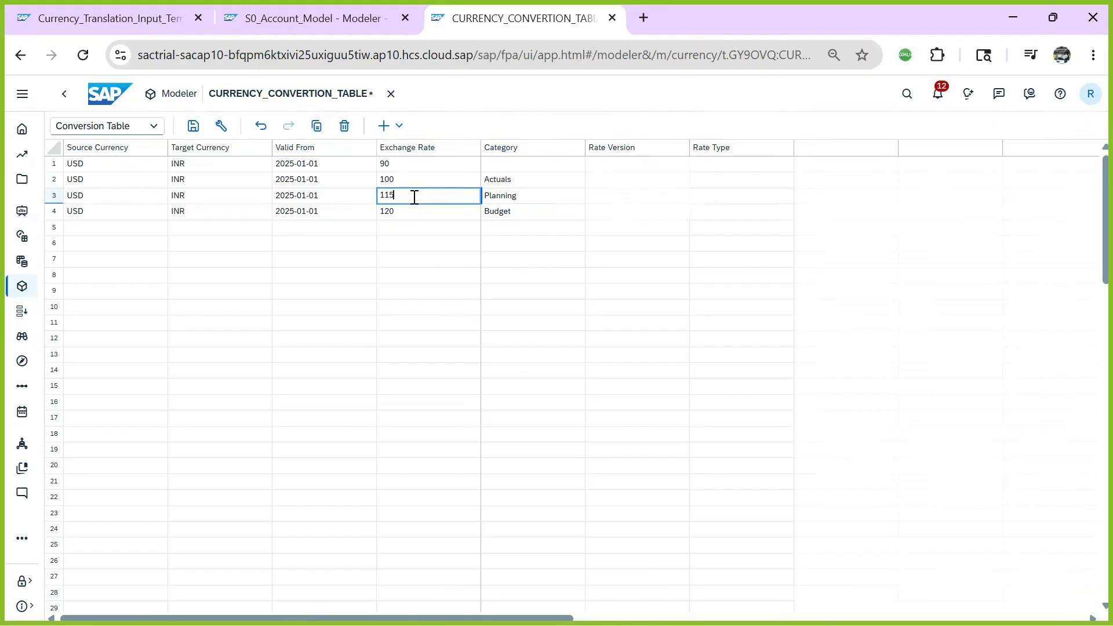
pyautogui.click(415, 209)
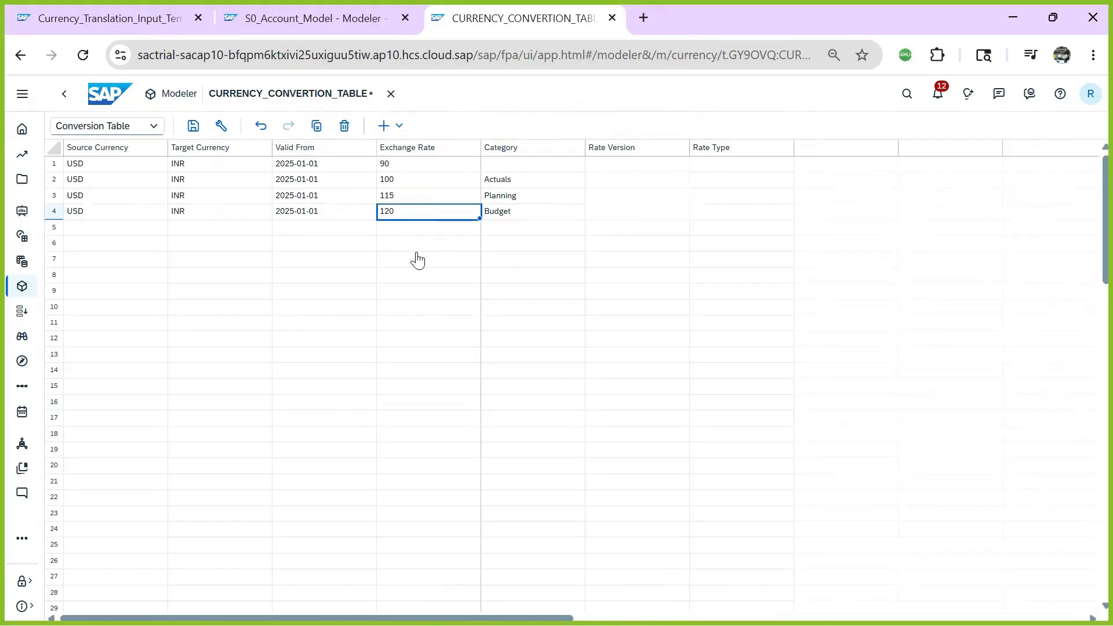
pyautogui.click(528, 215)
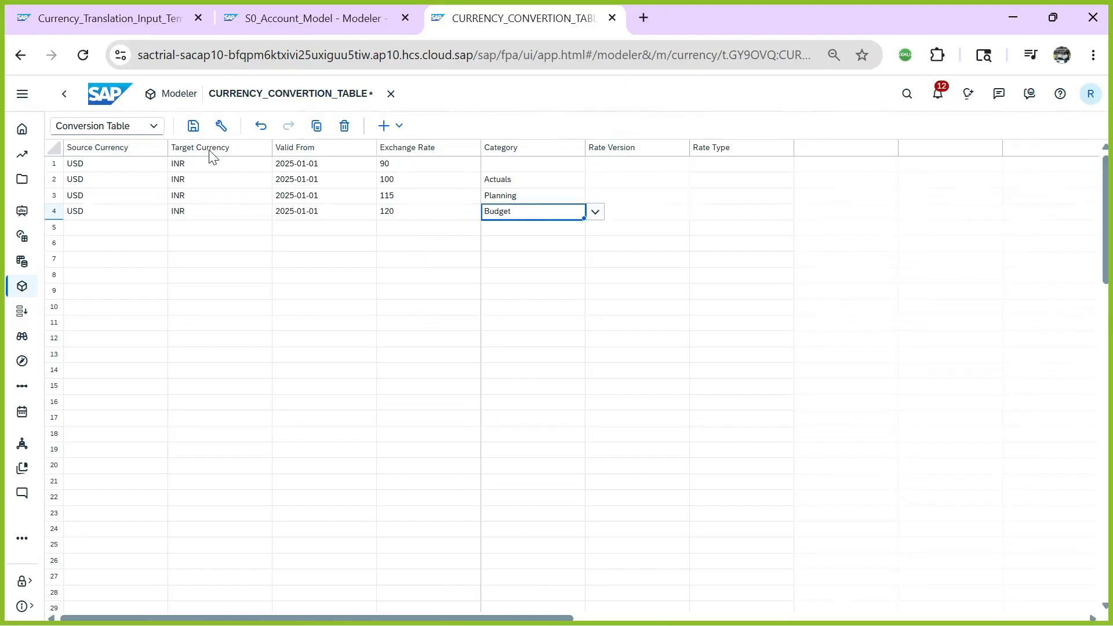
pyautogui.click(194, 126)
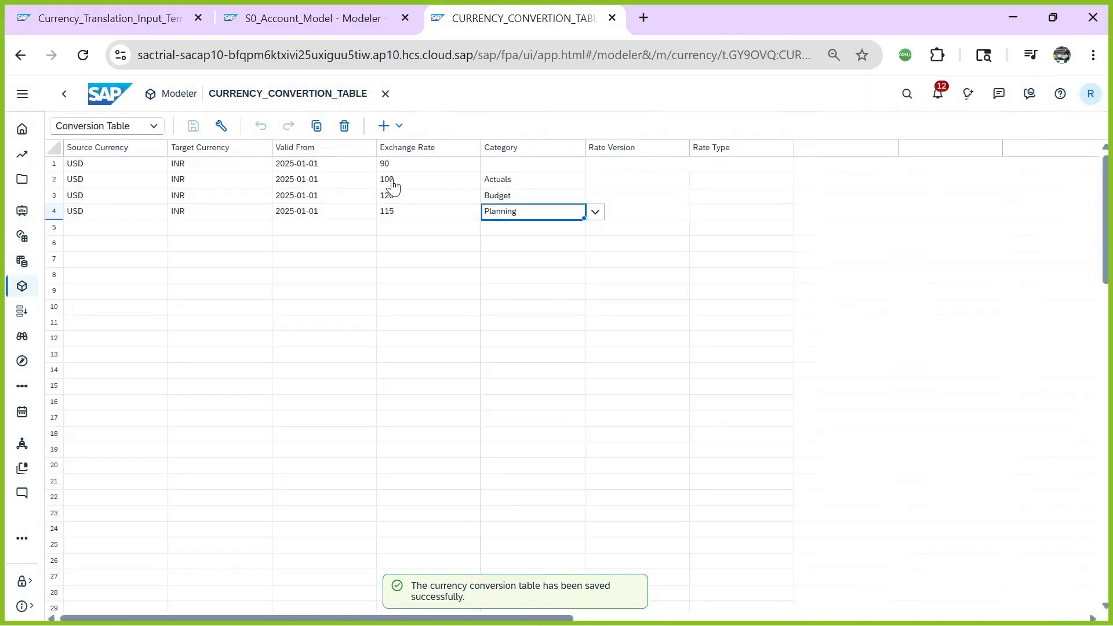
# - Review the category rates, and compare them with the Value_INR figures in Currency_Translation_Input_Template after refreshing the story's data
pyautogui.click(398, 197)
pyautogui.click(404, 214)
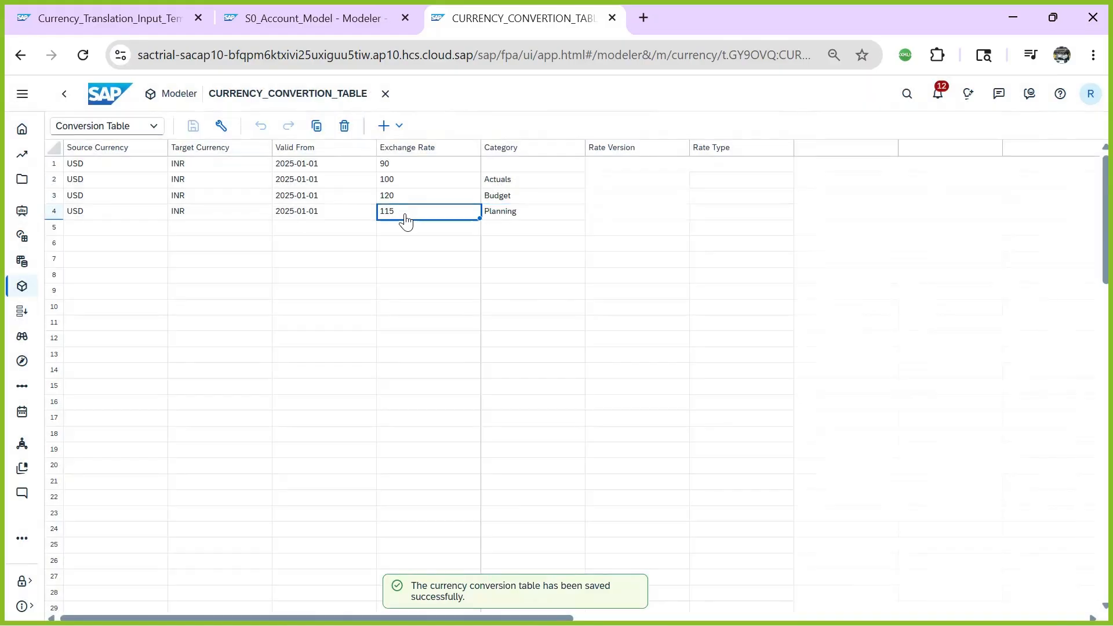
pyautogui.click(409, 199)
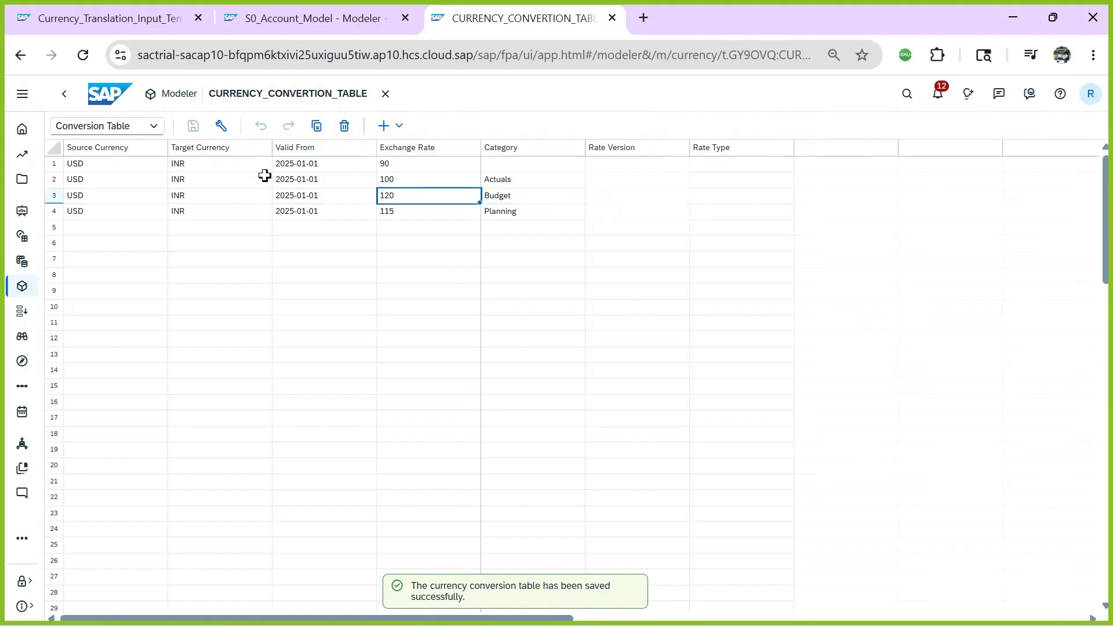
pyautogui.click(58, 20)
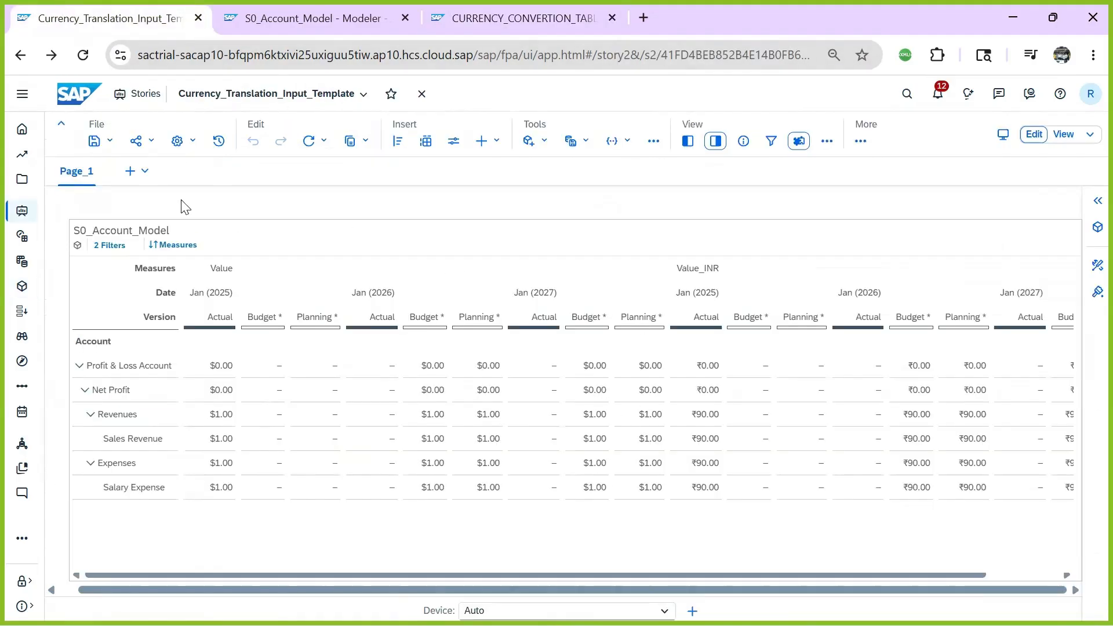
pyautogui.click(323, 140)
pyautogui.click(334, 159)
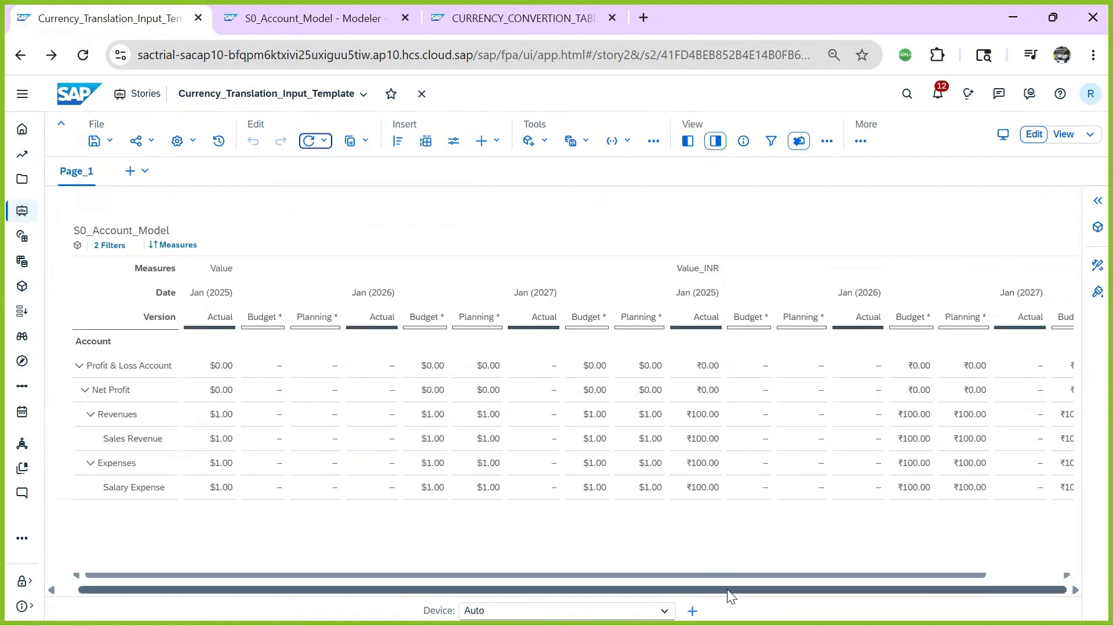
pyautogui.click(785, 575)
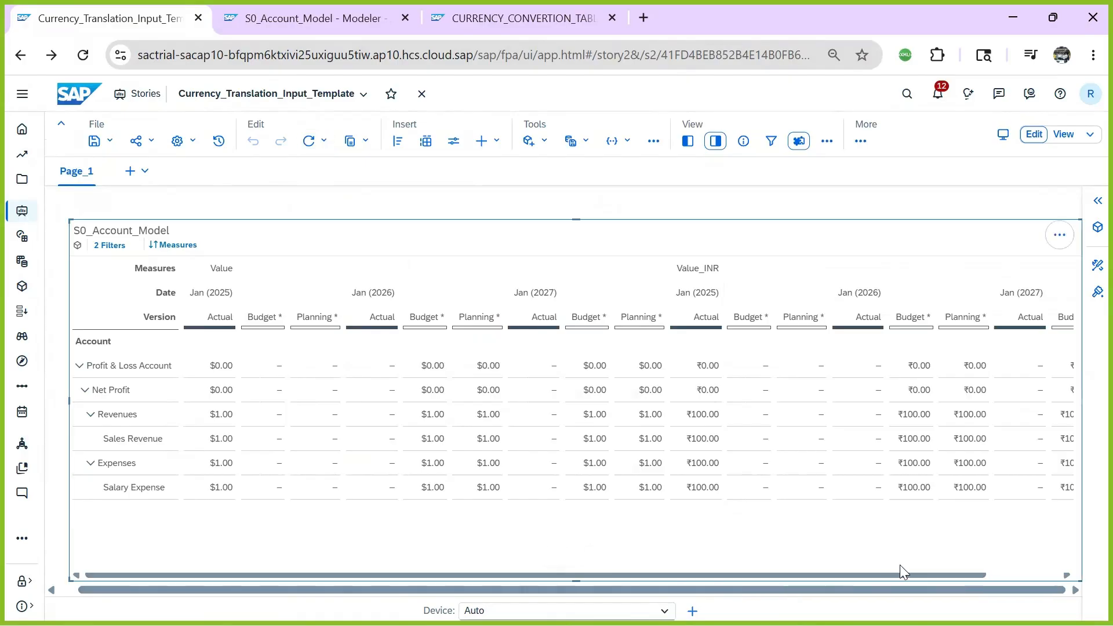
pyautogui.moveTo(874, 574); pyautogui.dragTo(1026, 573)
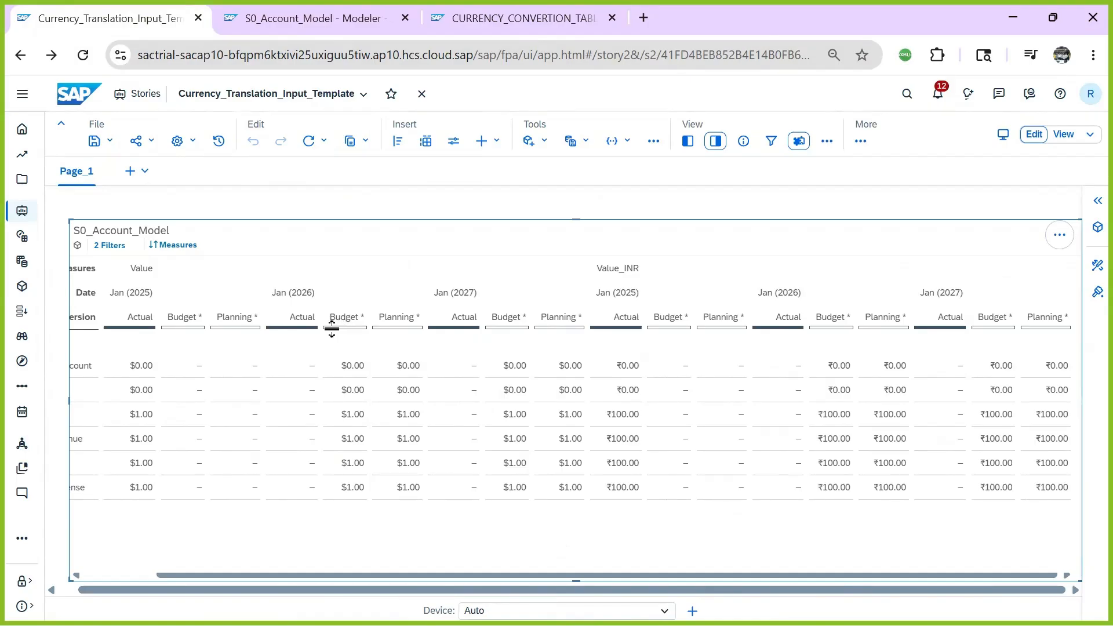
# - Reload the story and recheck the Value_INR figures across the dates and versions
pyautogui.click(83, 54)
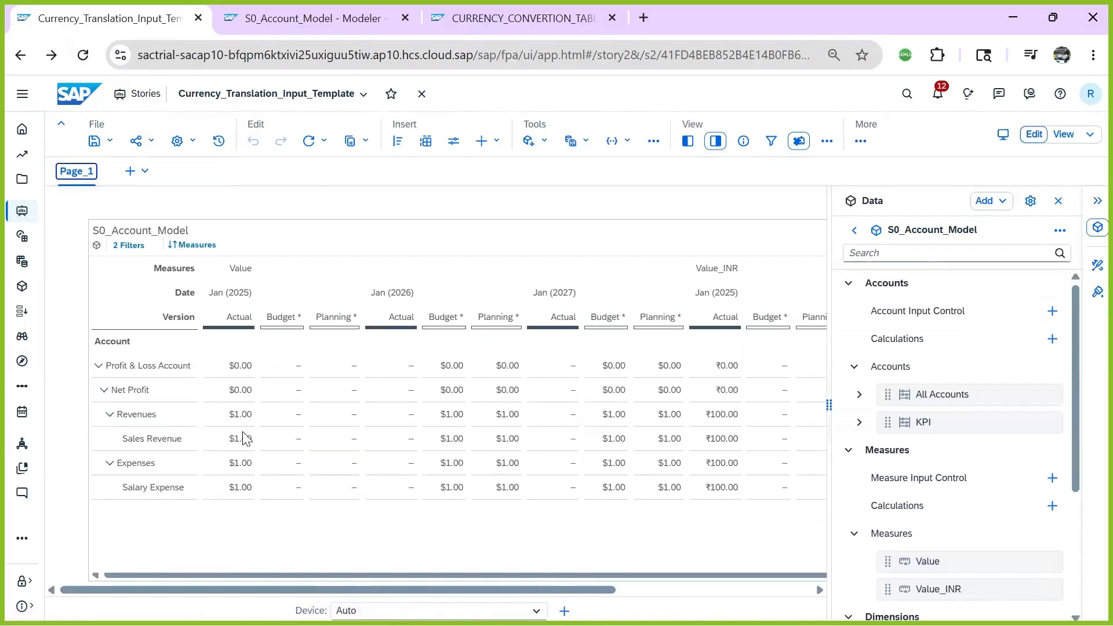
pyautogui.moveTo(584, 589); pyautogui.dragTo(809, 590)
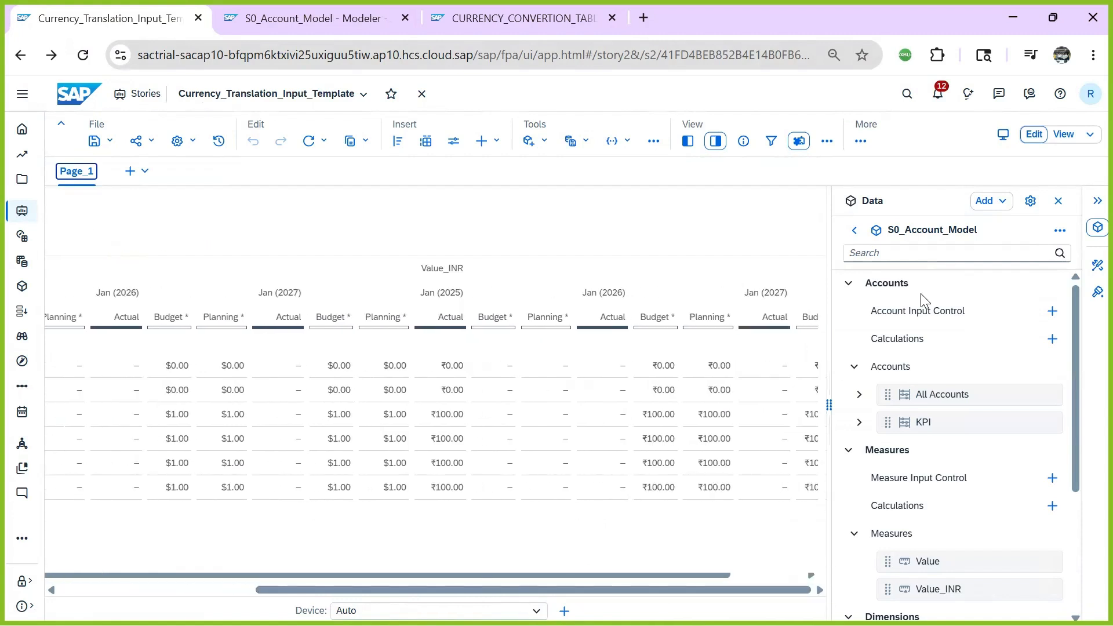
pyautogui.click(1058, 201)
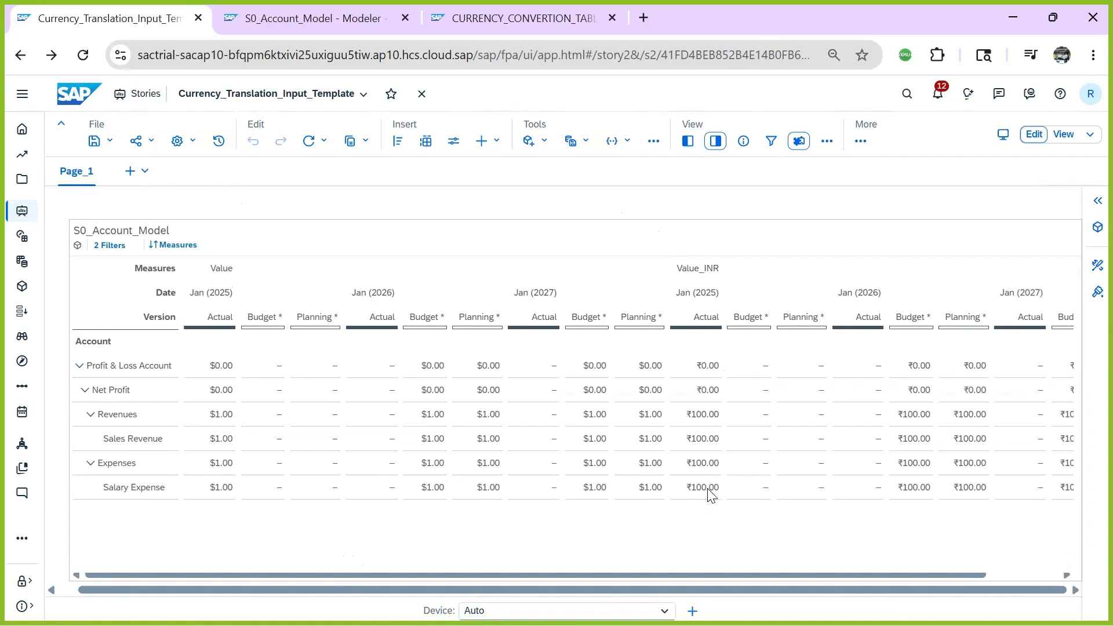
# - In S0_Account_Model, rename the Value_INR conversion measure as Actuals_INR
pyautogui.hotkey('ctrl', 'Tab')
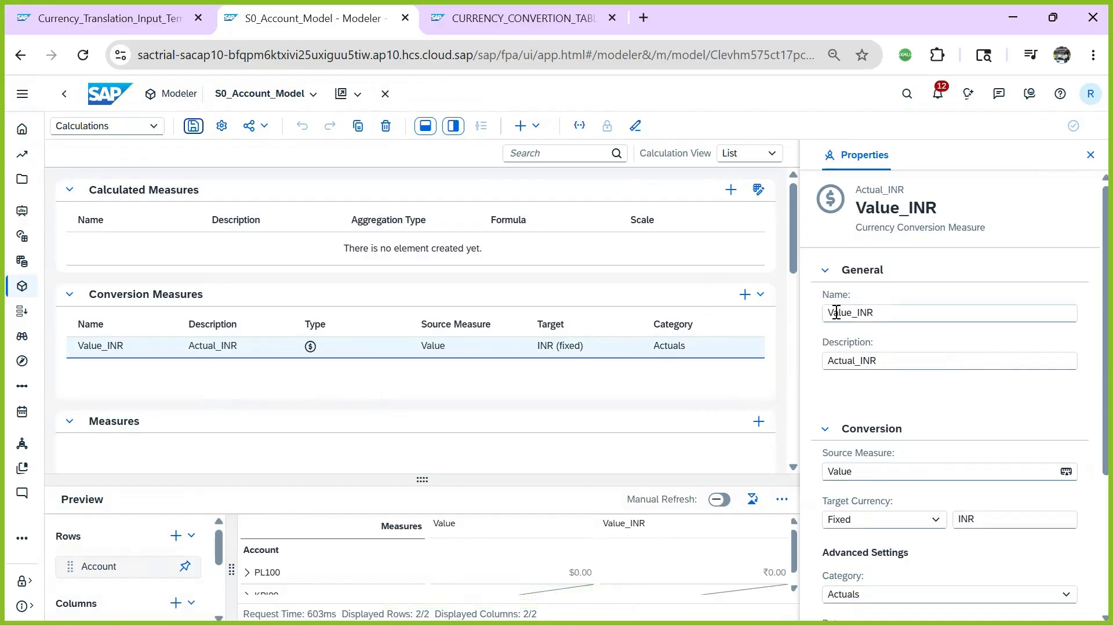
pyautogui.click(854, 313)
pyautogui.press('BackSpace')
pyautogui.press('BackSpace')
pyautogui.press('BackSpace')
pyautogui.press('BackSpace')
pyautogui.press('BackSpace')
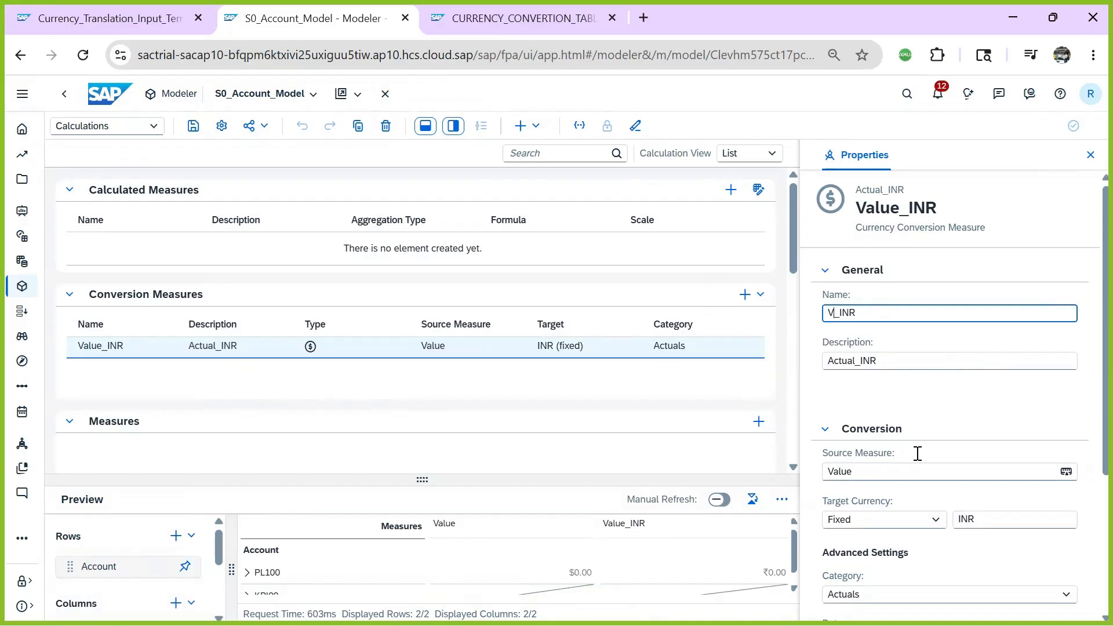
pyautogui.write('Actua')
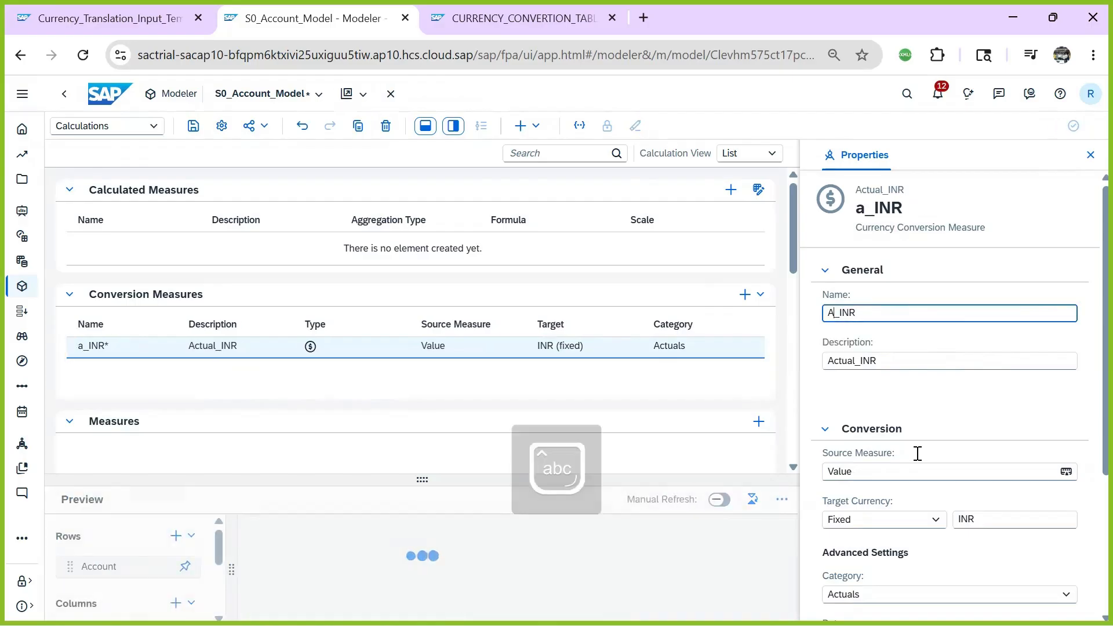
pyautogui.write('ls')
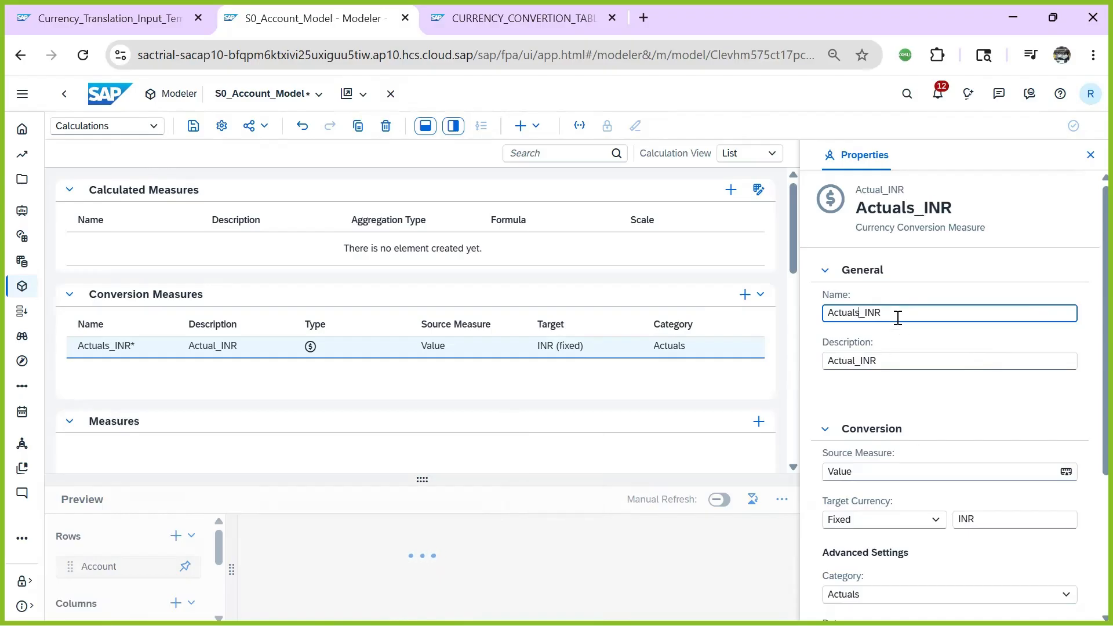
# - Set the conversion measure's description to Actuals_INR, matching its name
pyautogui.moveTo(897, 314); pyautogui.dragTo(691, 316)
pyautogui.click(865, 361)
pyautogui.hotkey('ctrl', 'a')
pyautogui.hotkey('ctrl', 'v')
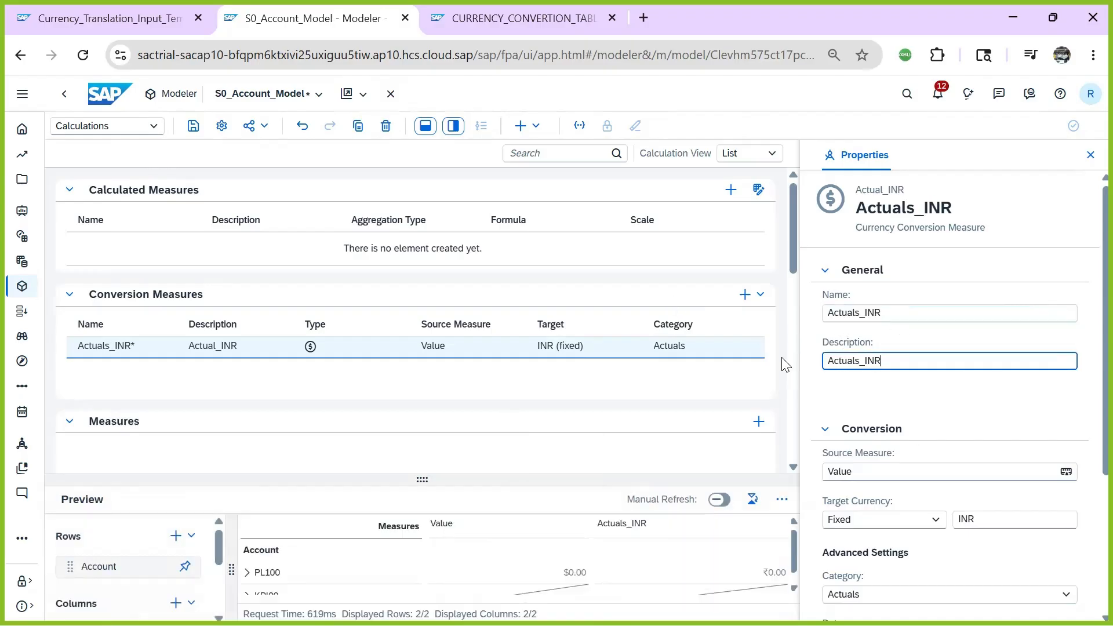
pyautogui.click(214, 357)
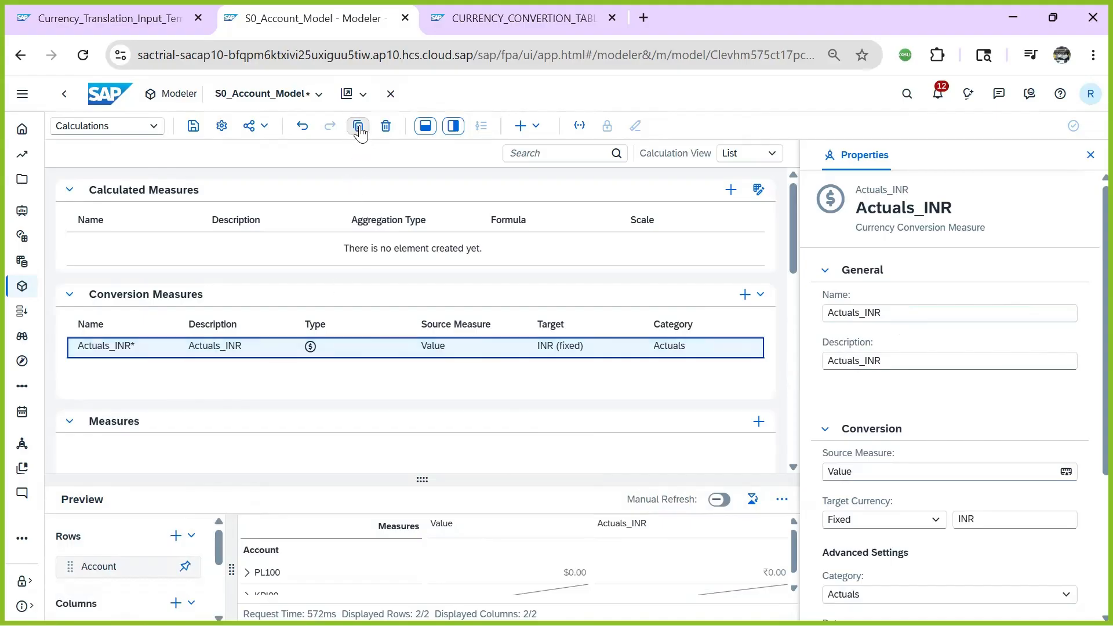
# - Add a new currency conversion measure named Planning_INR to the model
pyautogui.click(760, 295)
pyautogui.click(773, 318)
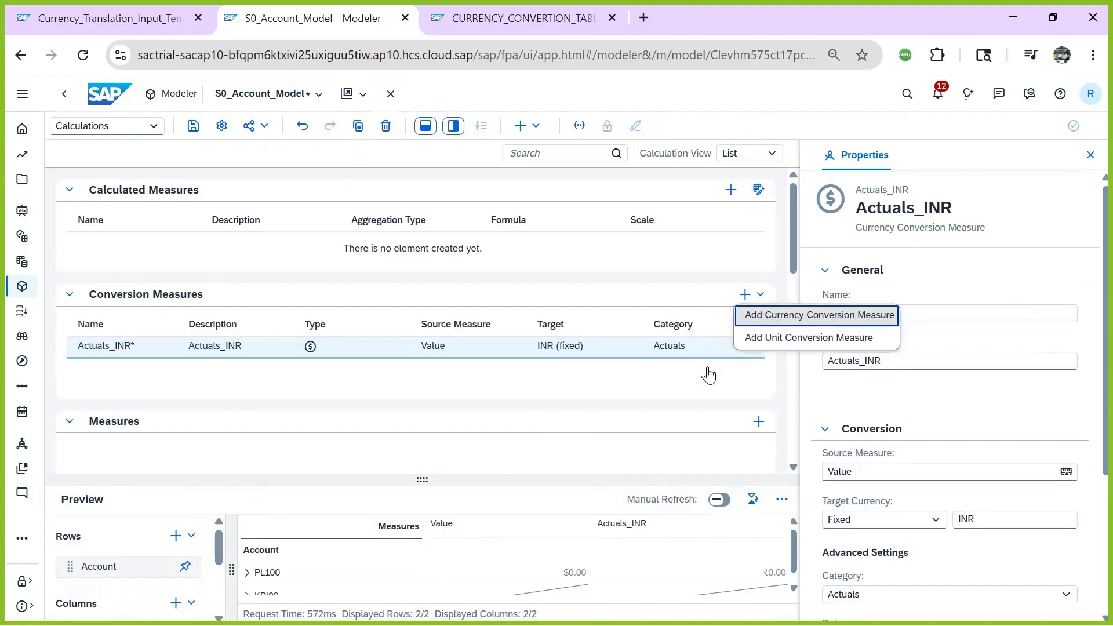
pyautogui.write('P')
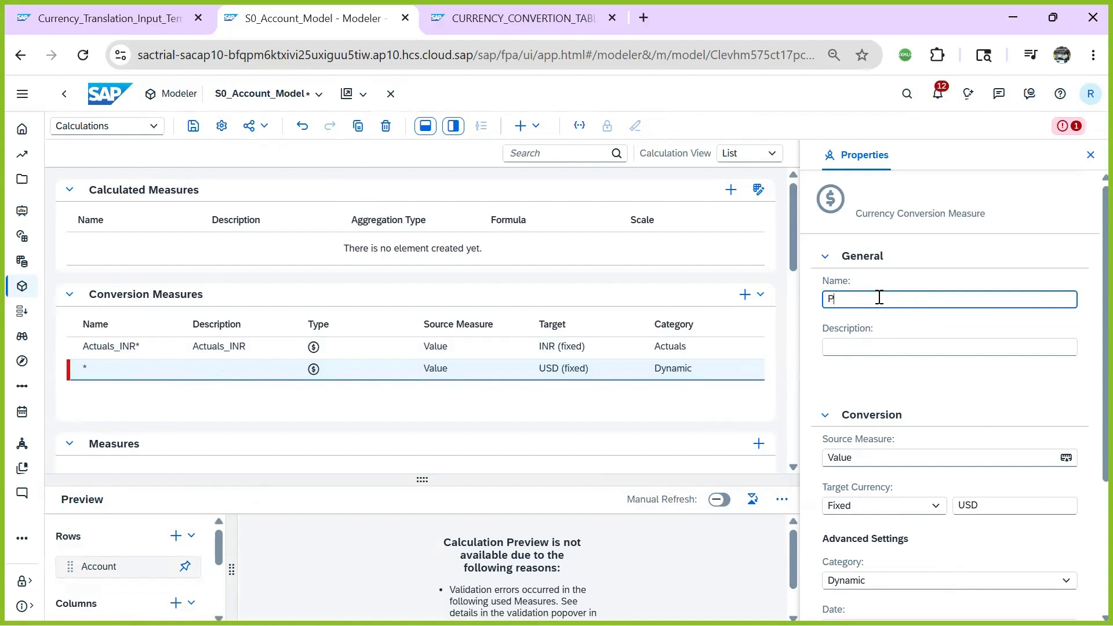
pyautogui.write('lan')
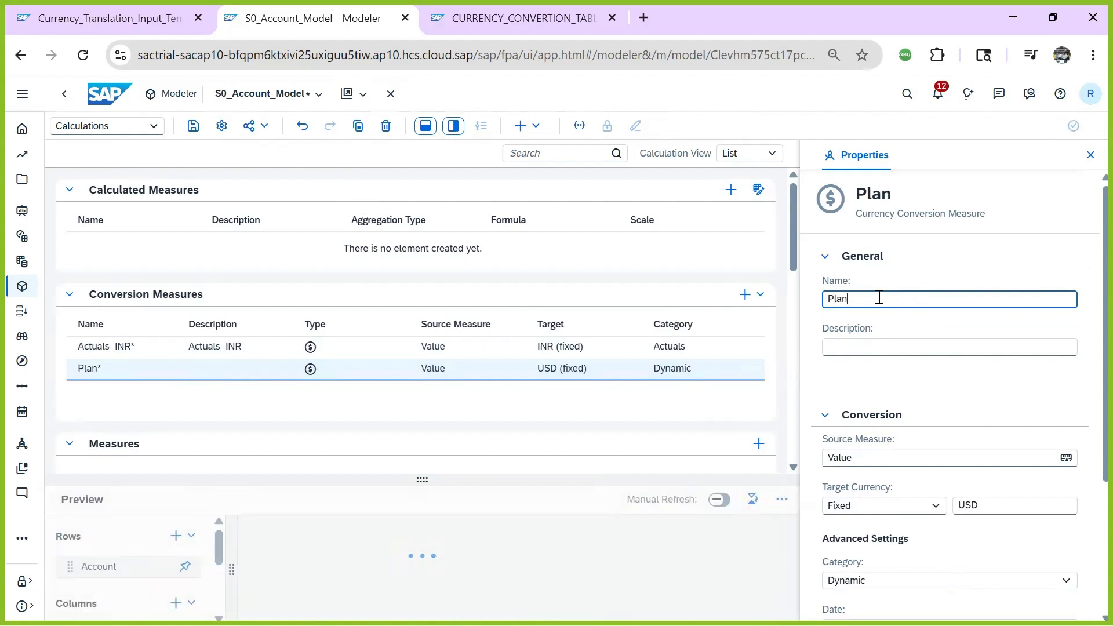
pyautogui.write('_INR')
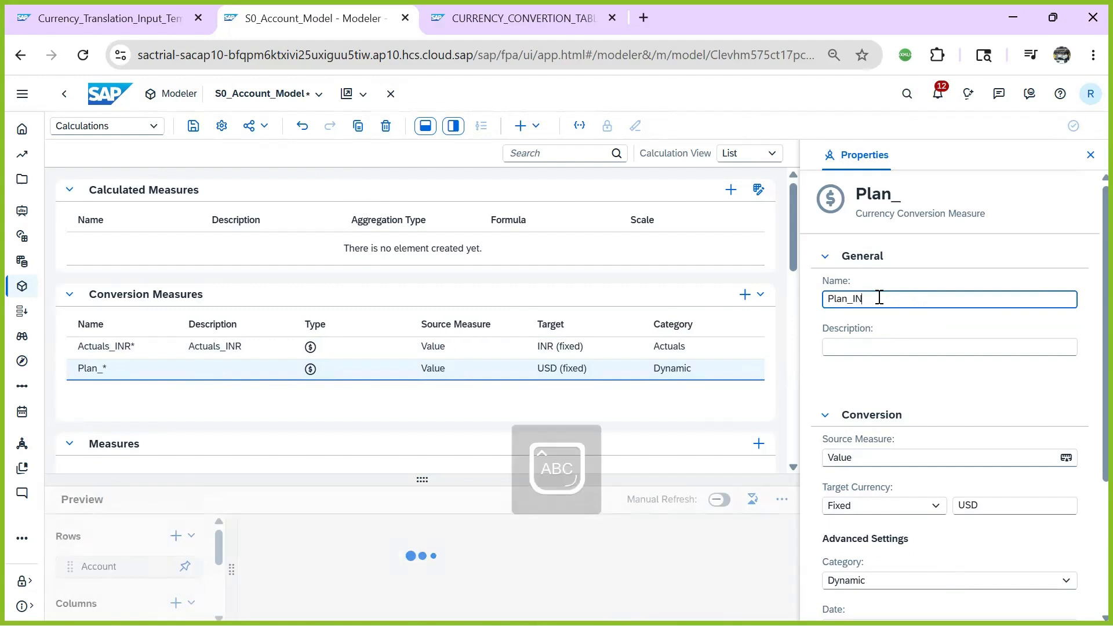
pyautogui.click(850, 298)
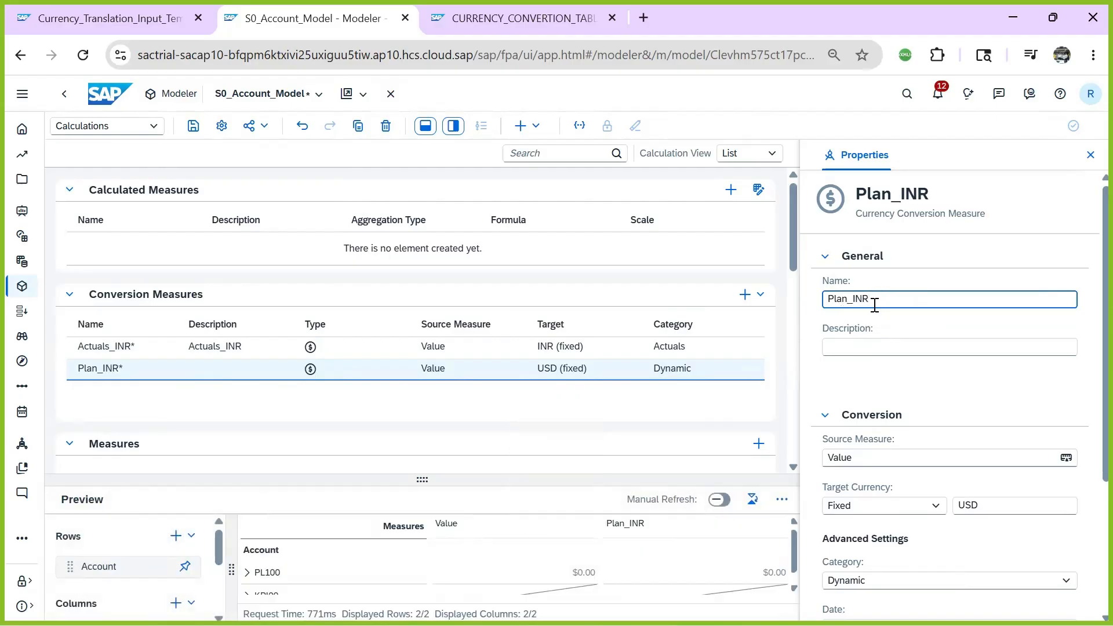
pyautogui.write('ning')
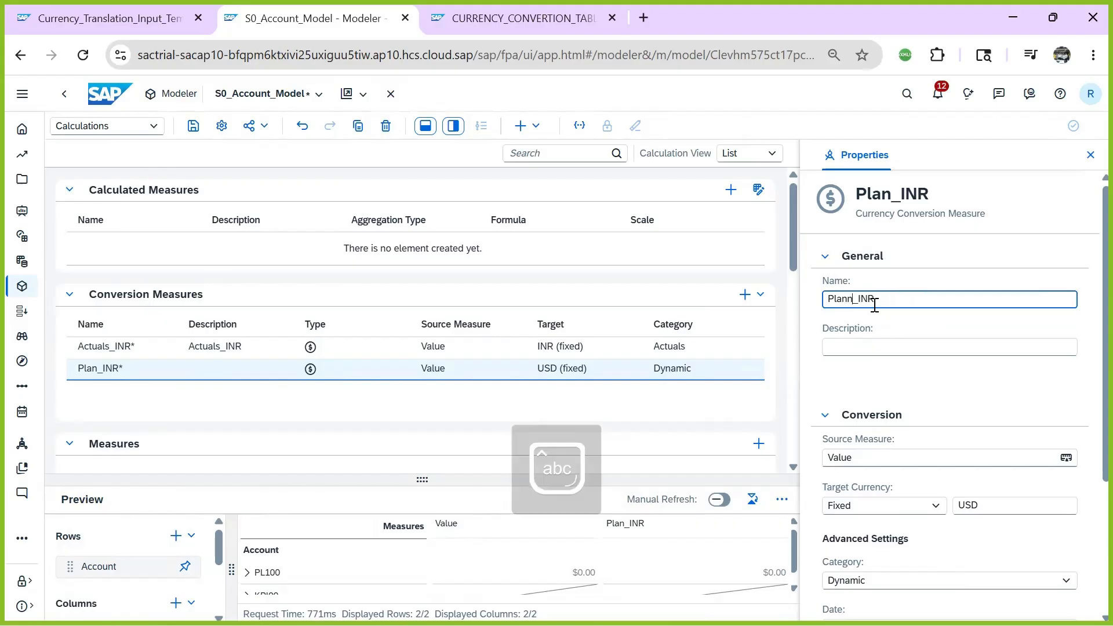
pyautogui.press('Return')
# - Copy the new conversion measure's name into its description so it reads Planning_INR
pyautogui.moveTo(889, 300); pyautogui.dragTo(699, 302)
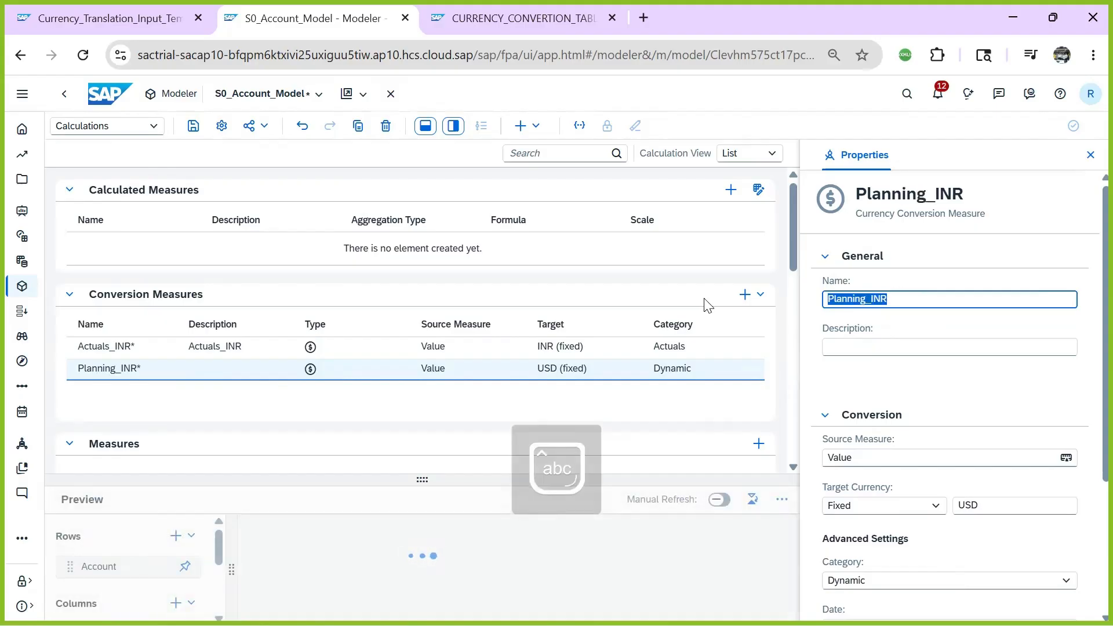
pyautogui.hotkey('ctrl', 'c')
pyautogui.click(846, 346)
pyautogui.hotkey('ctrl', 'v')
pyautogui.press('Return')
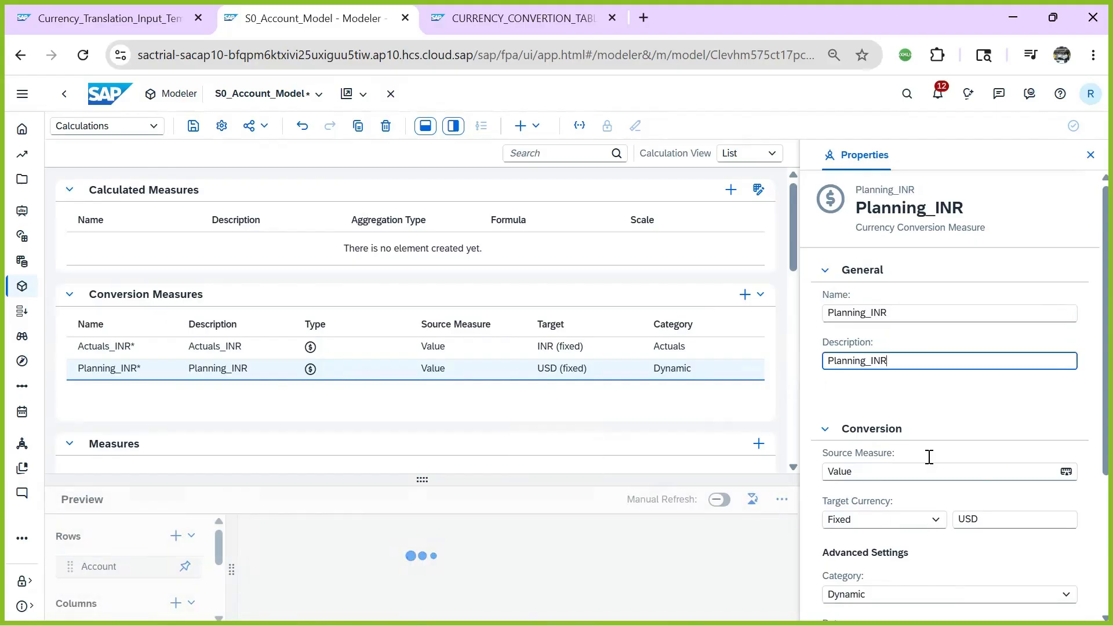
# - Set the conversion category of Planning_INR to Planning
pyautogui.click(880, 474)
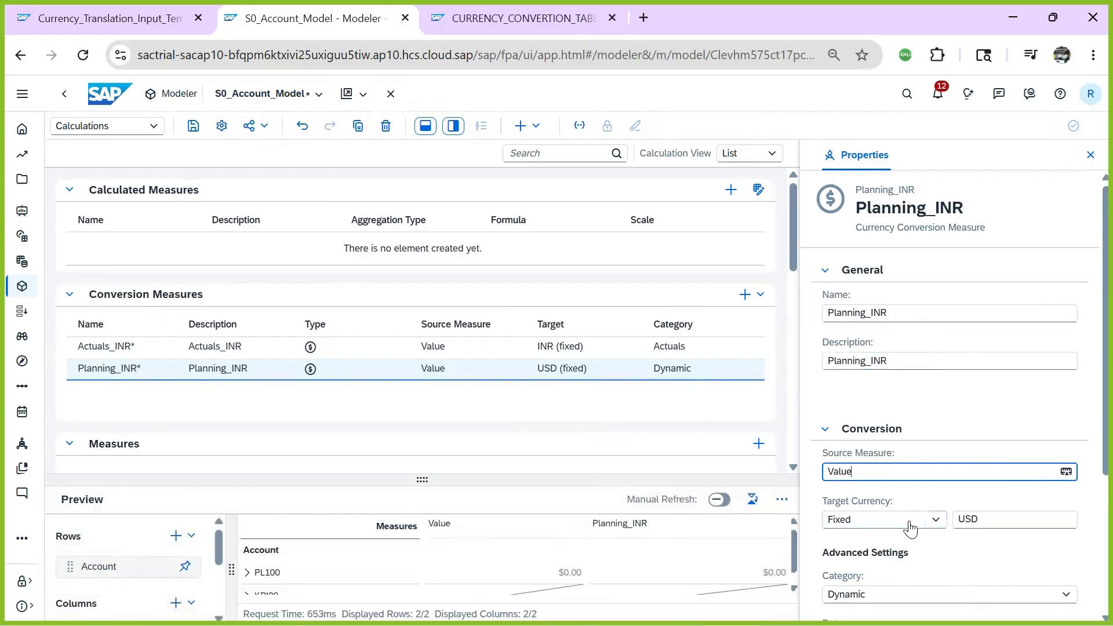
pyautogui.scroll(-3, 1078, 492)
pyautogui.click(867, 424)
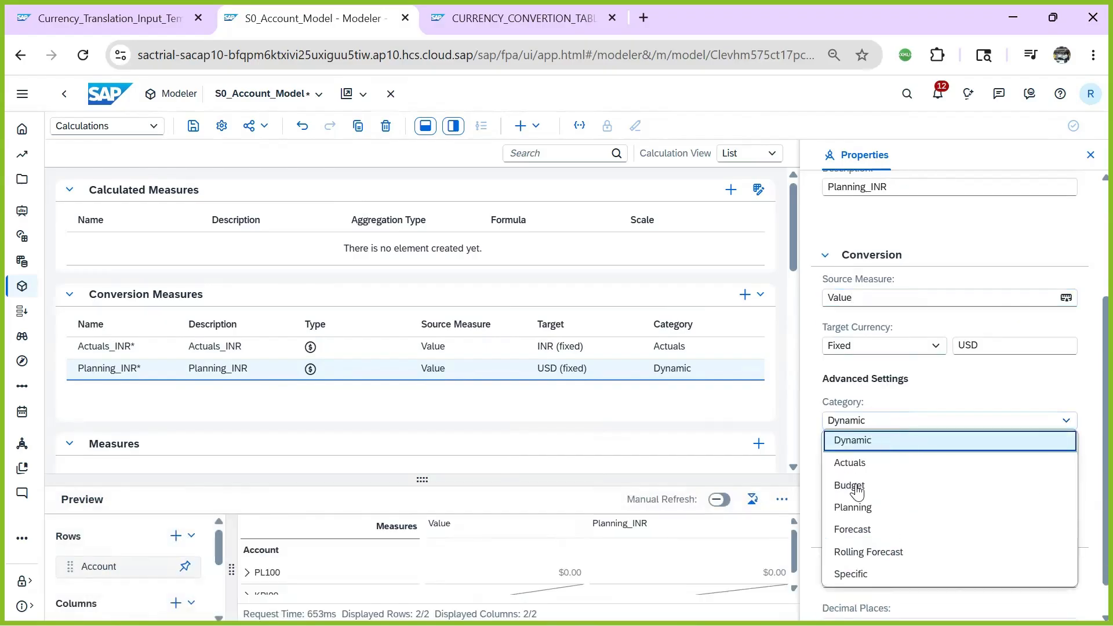
pyautogui.click(856, 507)
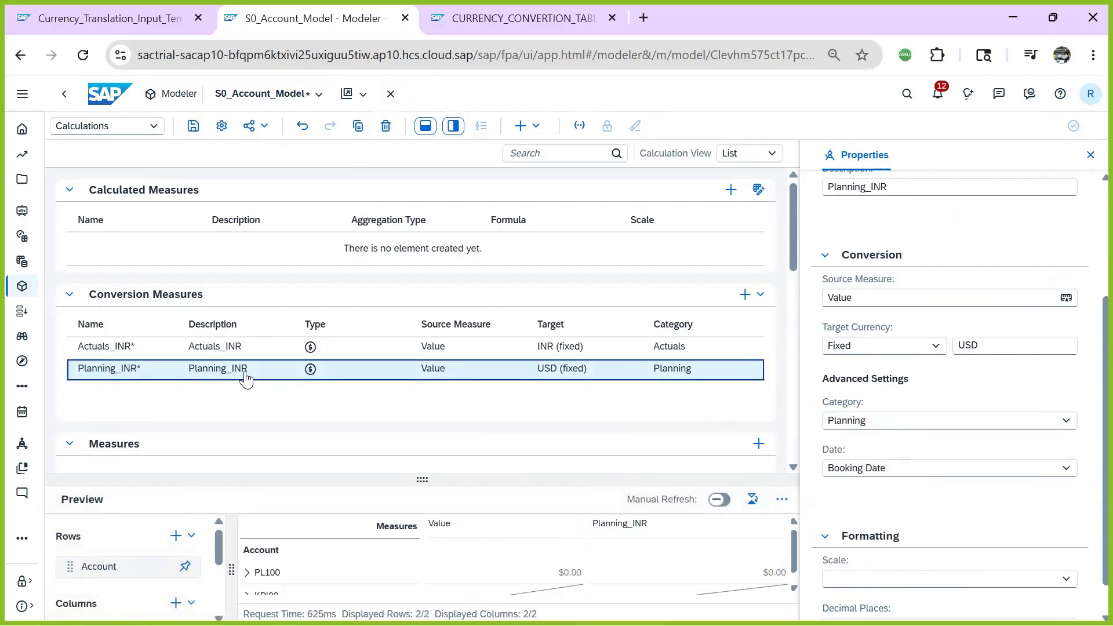
# - Duplicate the Planning_INR conversion measure and set the copy's category to Budget
pyautogui.click(357, 126)
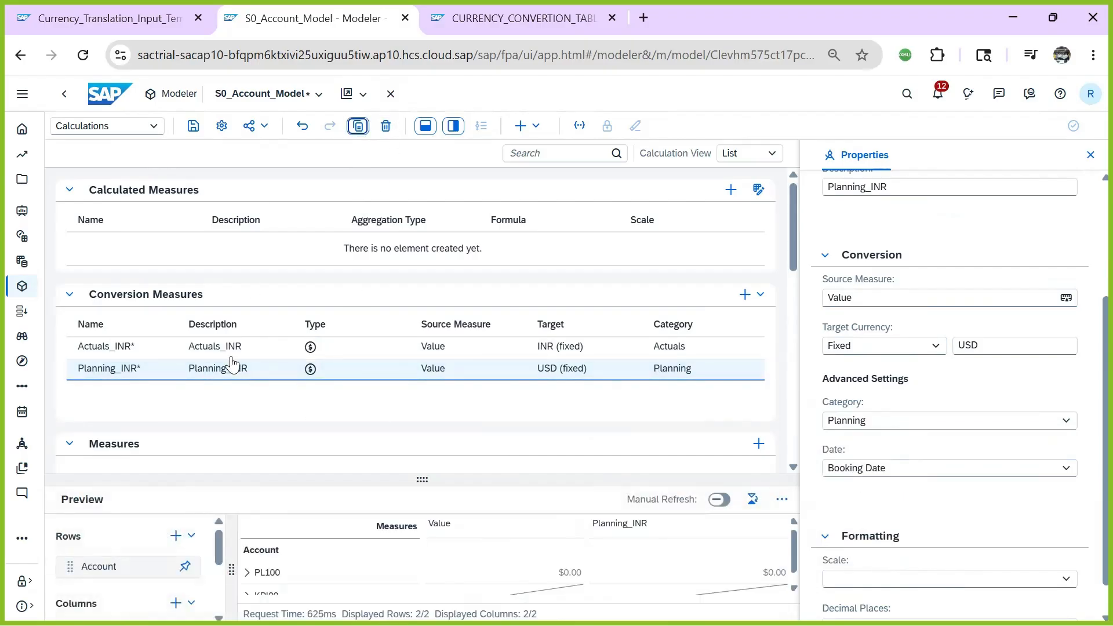
pyautogui.click(138, 394)
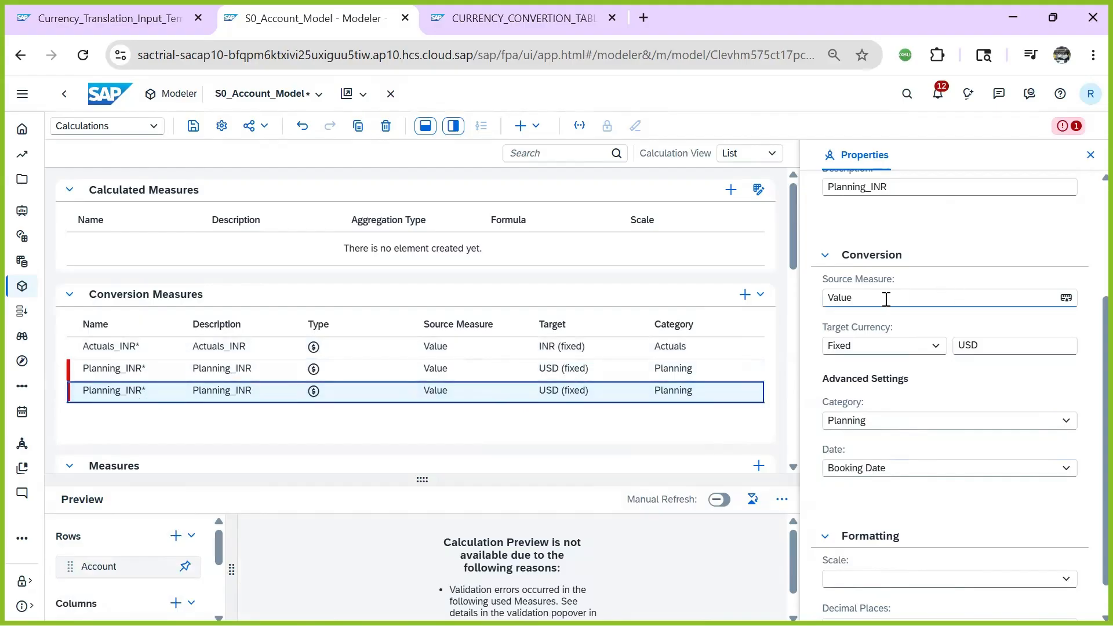
pyautogui.click(858, 426)
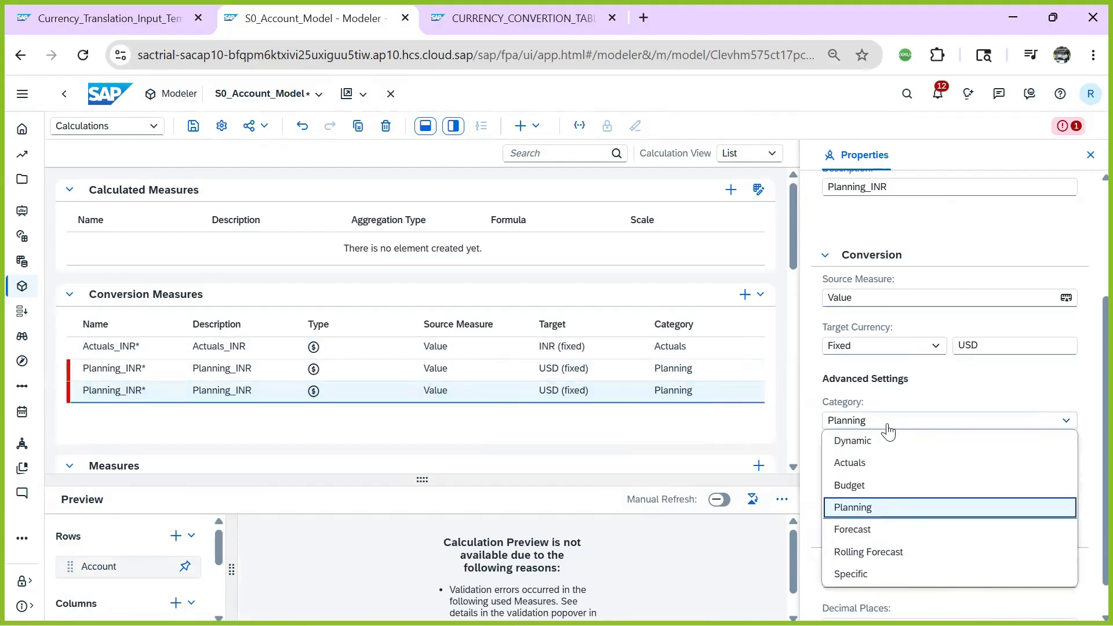
pyautogui.click(853, 484)
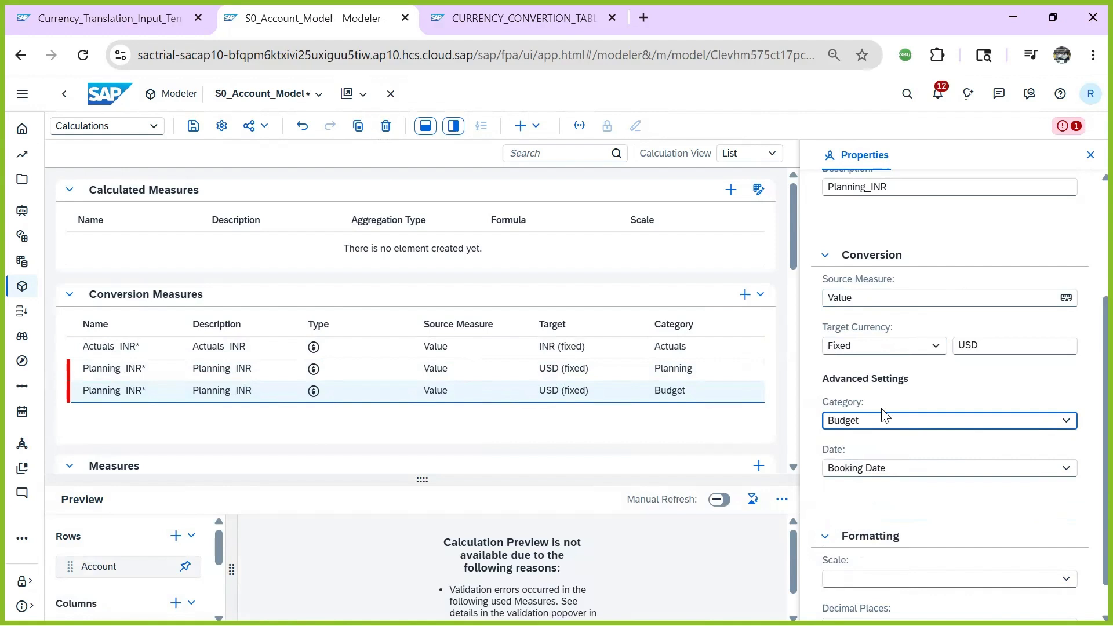
# - Rename the duplicated conversion measure as Budget_INR
pyautogui.scroll(3, 896, 379)
pyautogui.click(867, 313)
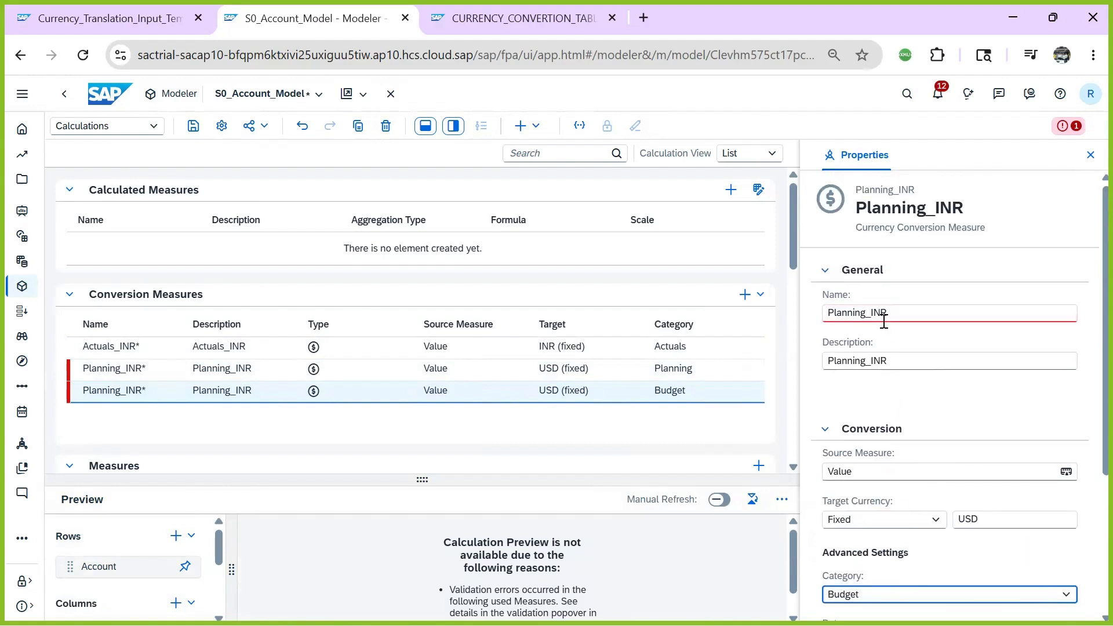
pyautogui.press('BackSpace')
pyautogui.press('BackSpace')
pyautogui.press('BackSpace')
pyautogui.press('BackSpace')
pyautogui.press('BackSpace')
pyautogui.press('BackSpace')
pyautogui.press('BackSpace')
pyautogui.press('BackSpace')
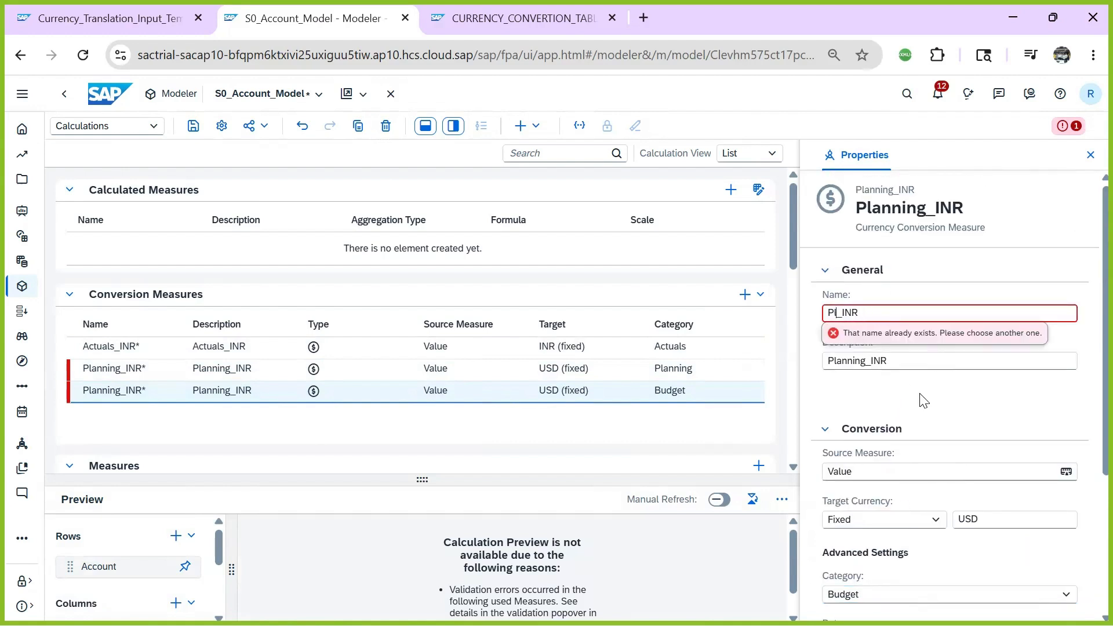
pyautogui.write('Bu')
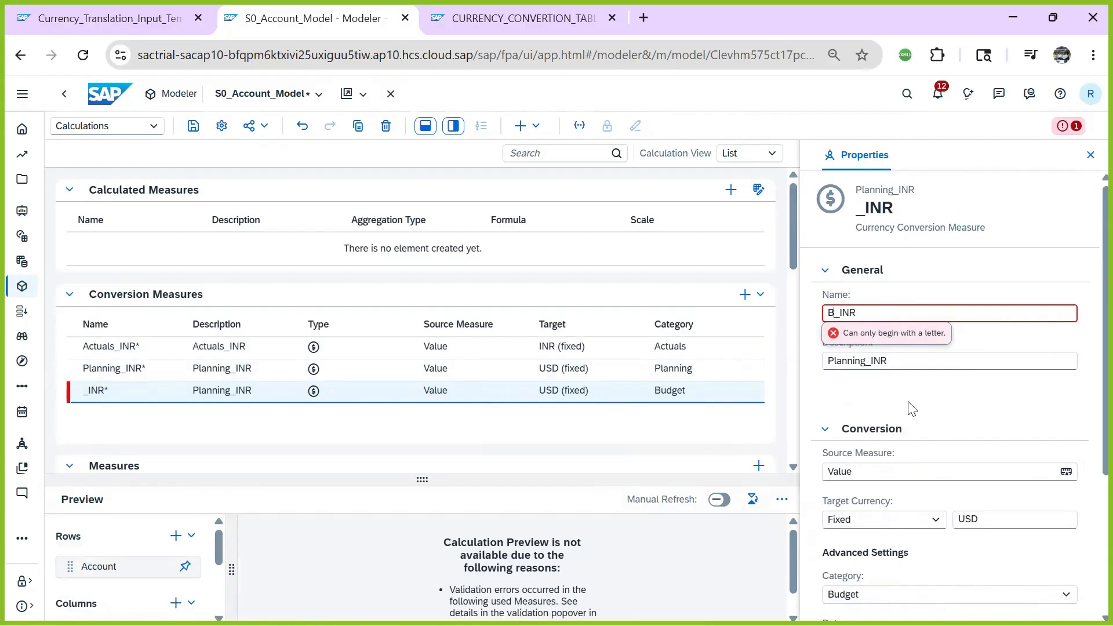
pyautogui.write('g')
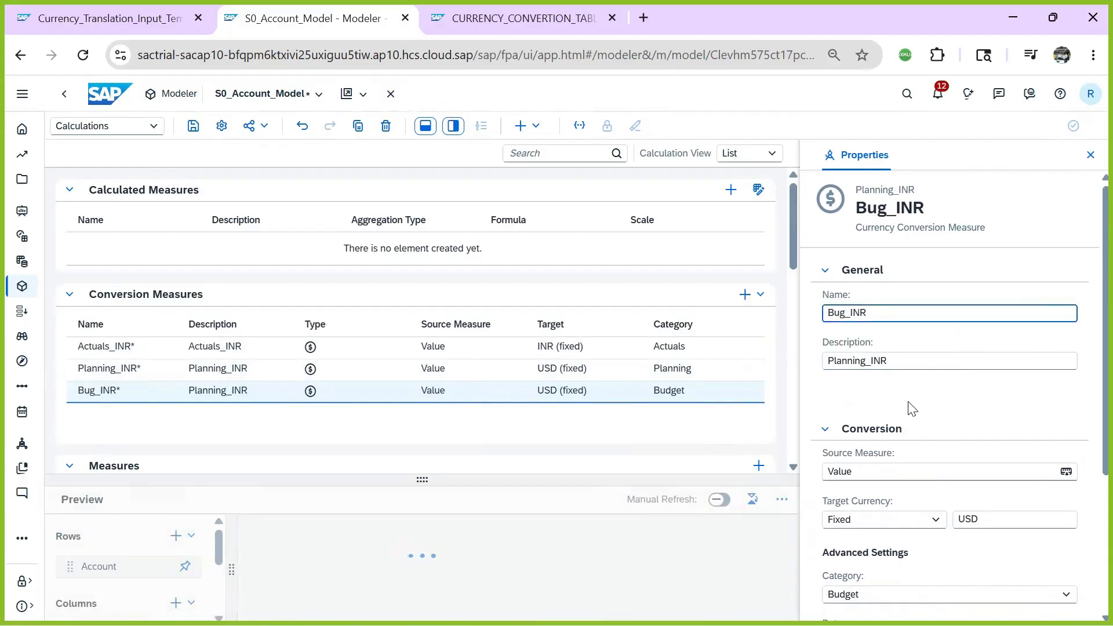
pyautogui.press('BackSpace')
pyautogui.write('dget')
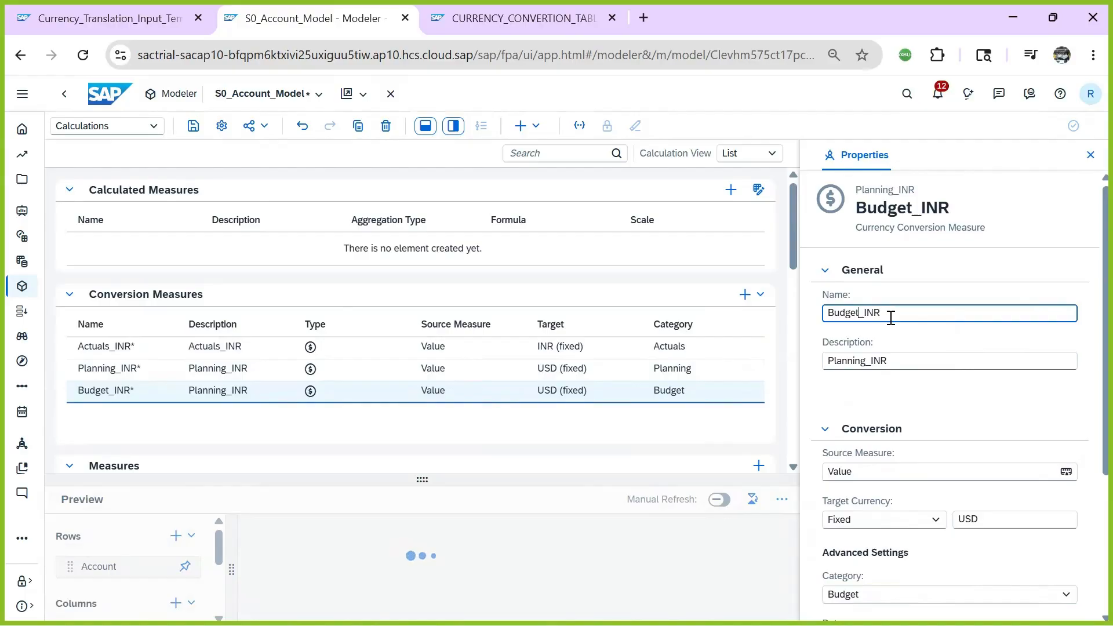
# - Set the duplicated measure's description to Budget_INR, check its conversion settings, and save the model
pyautogui.doubleClick(891, 314)
pyautogui.hotkey('ctrl', 'c')
pyautogui.doubleClick(877, 360)
pyautogui.hotkey('ctrl', 'v')
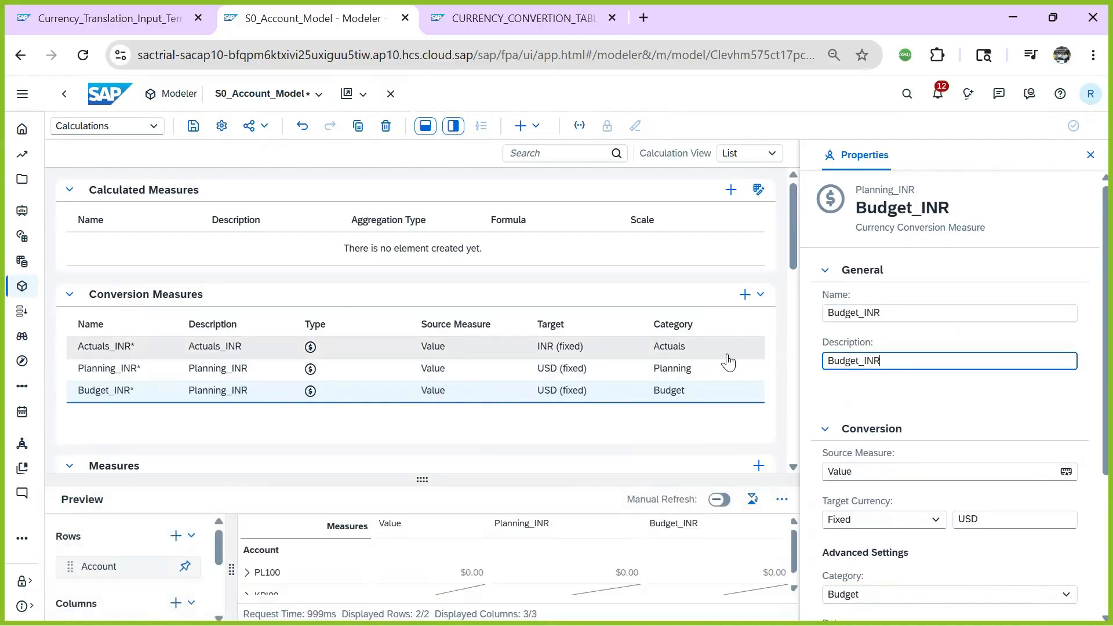
pyautogui.scroll(-1, 955, 475)
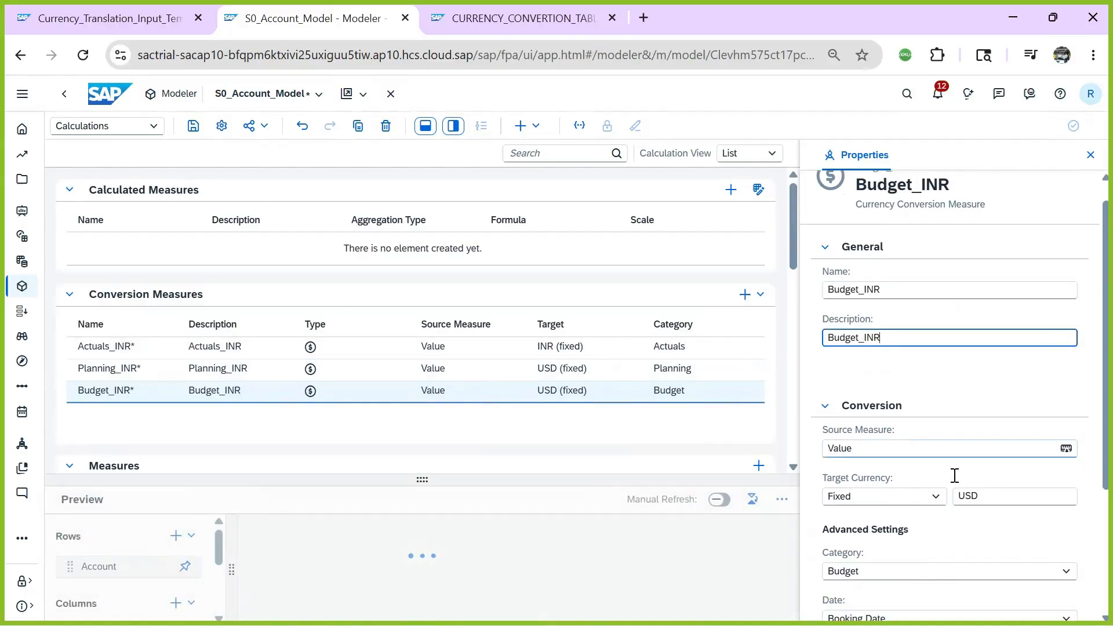
pyautogui.scroll(-3, 955, 476)
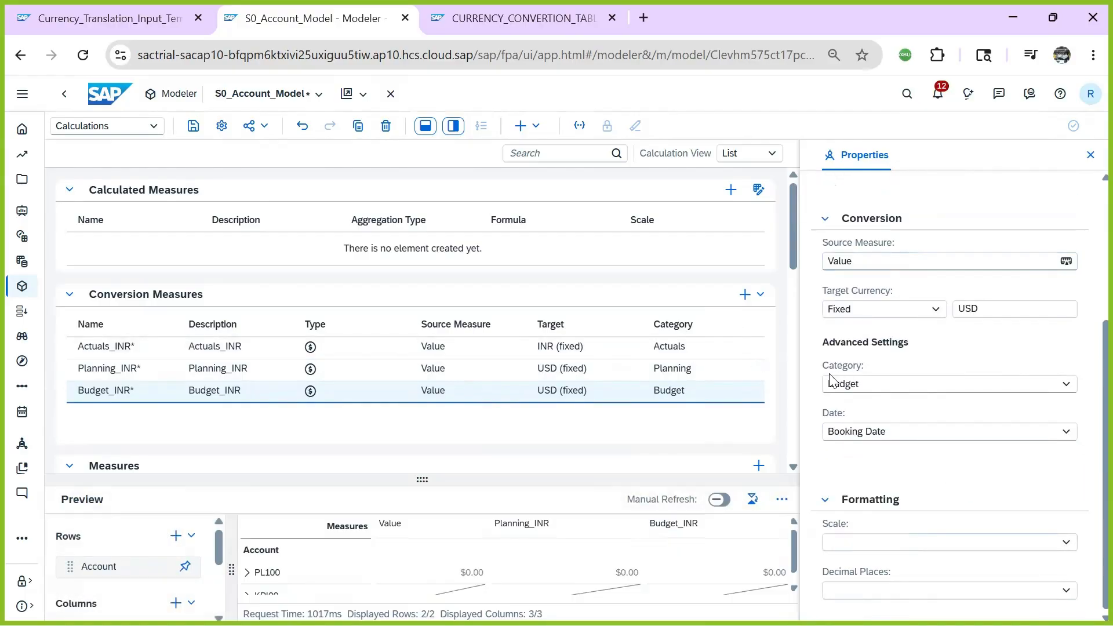
pyautogui.click(193, 127)
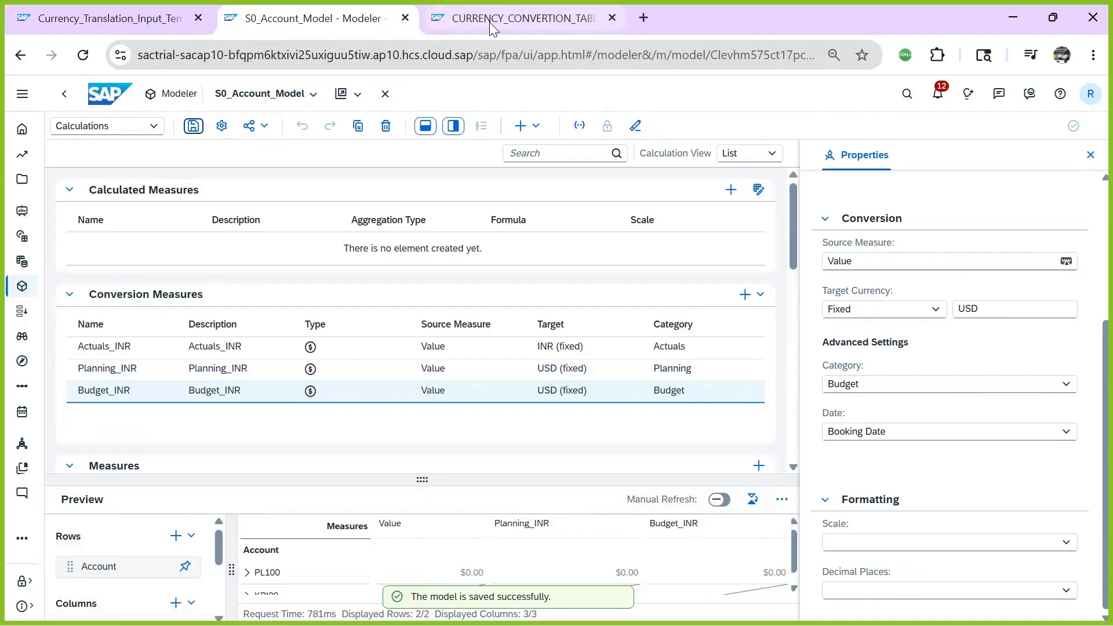
# - Switch to the Currency_Translation_Input_Template story and review the table's measures, dimensions and filters in its builder settings
pyautogui.click(141, 25)
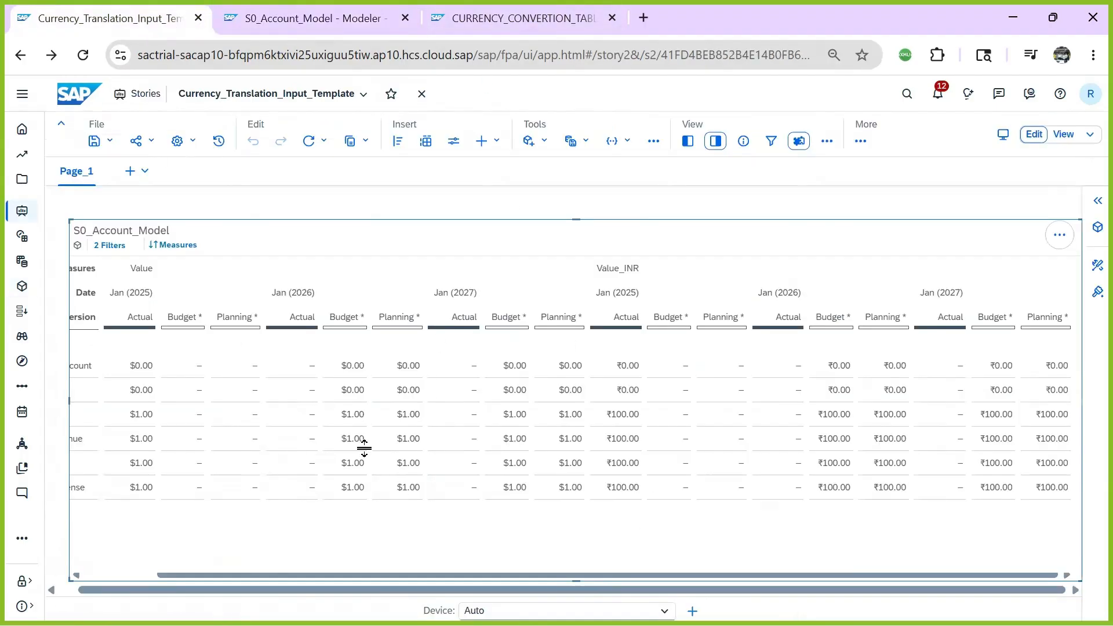
pyautogui.moveTo(170, 574); pyautogui.dragTo(114, 568)
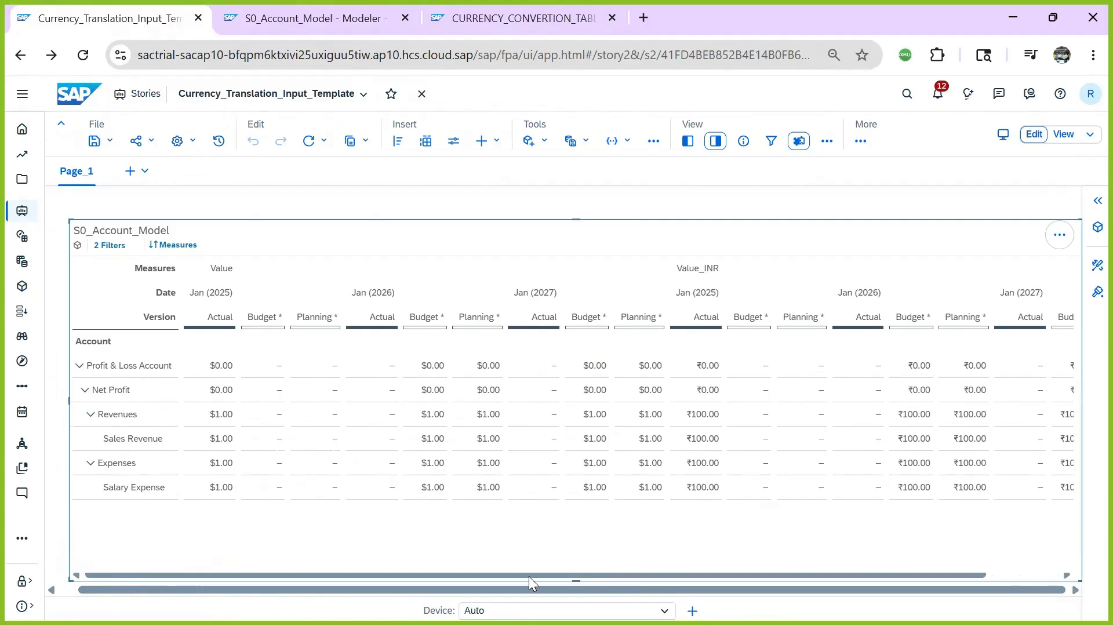
pyautogui.click(1097, 265)
pyautogui.scroll(-3, 927, 464)
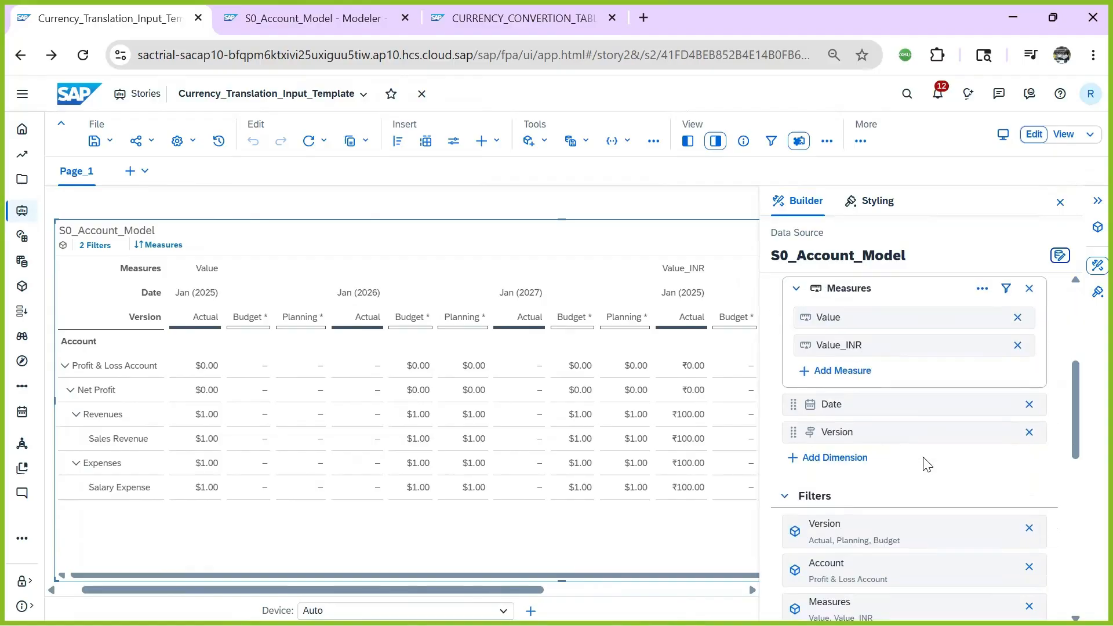
pyautogui.scroll(-5, 798, 471)
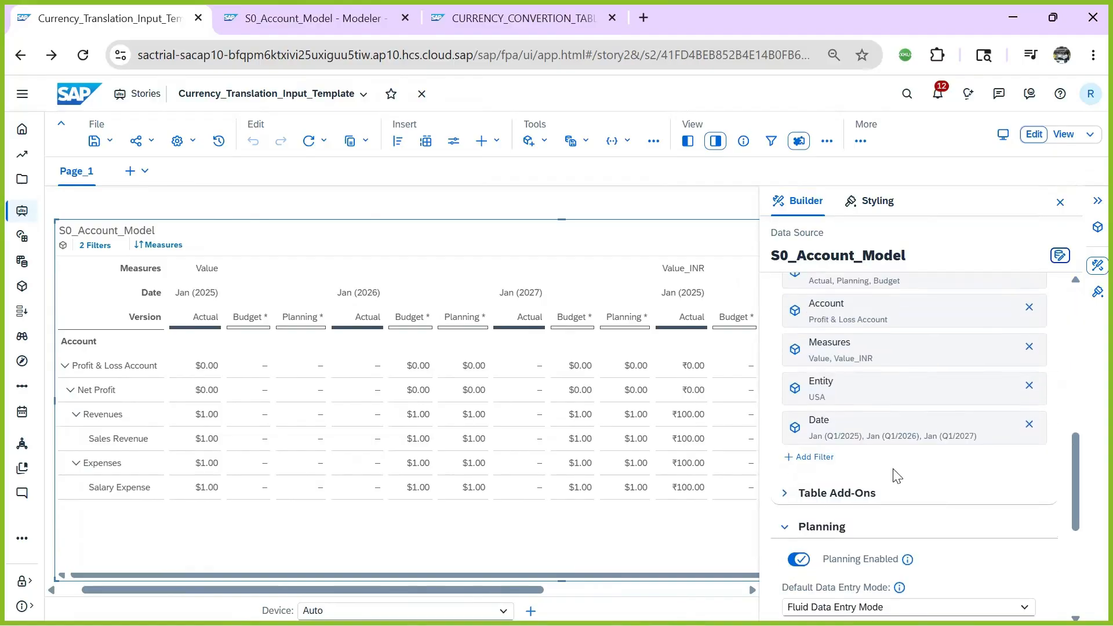
pyautogui.scroll(5, 894, 472)
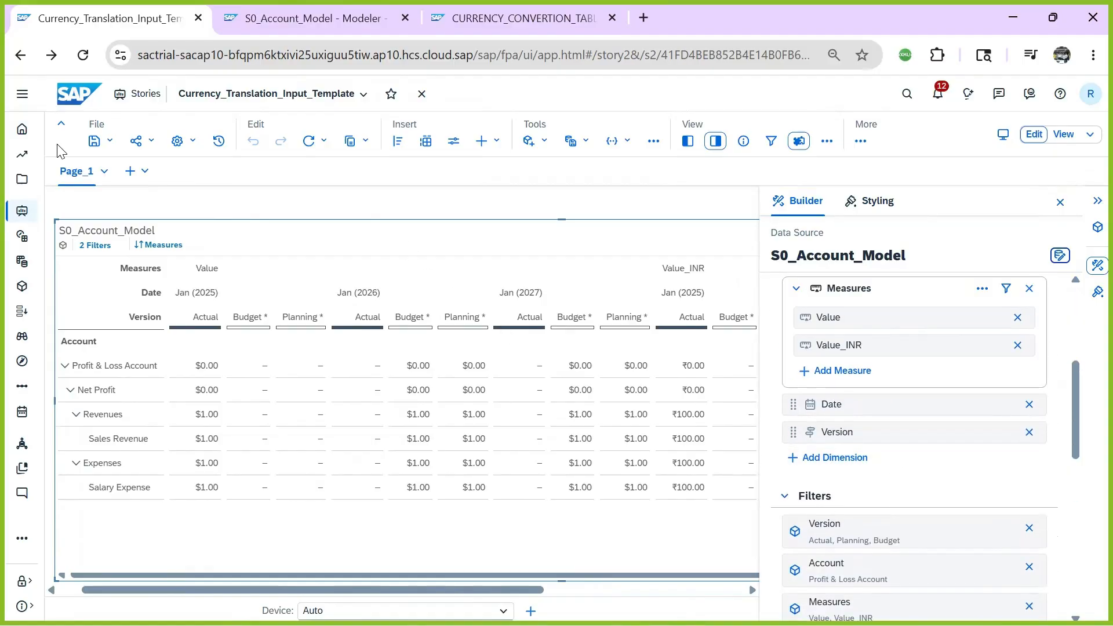
# - Save the story and check which measures can be added to the table
pyautogui.click(96, 141)
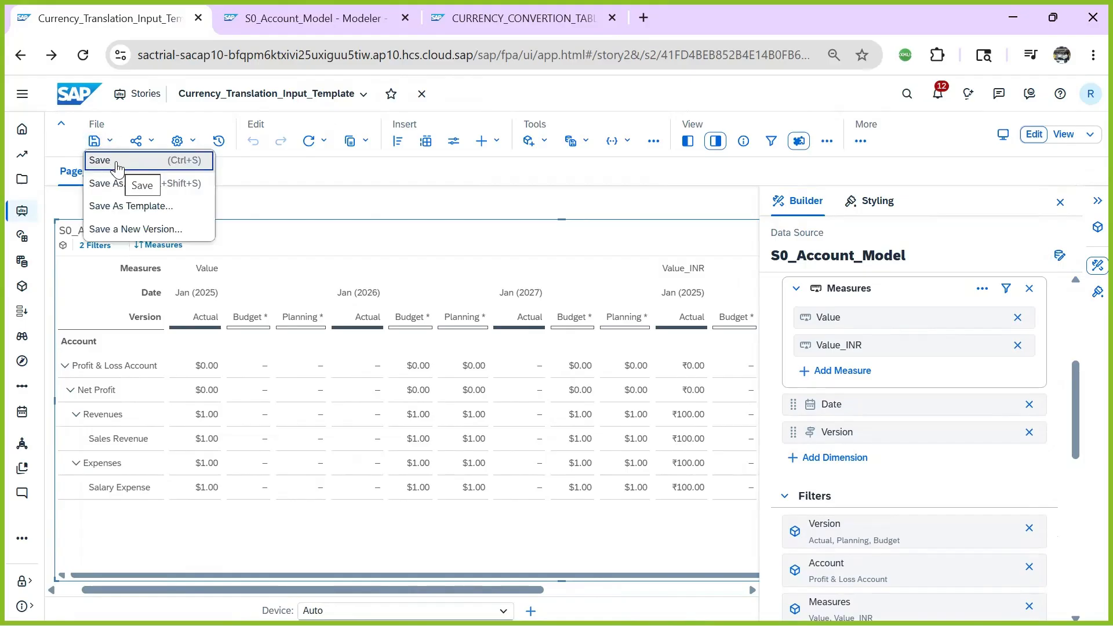
pyautogui.click(116, 166)
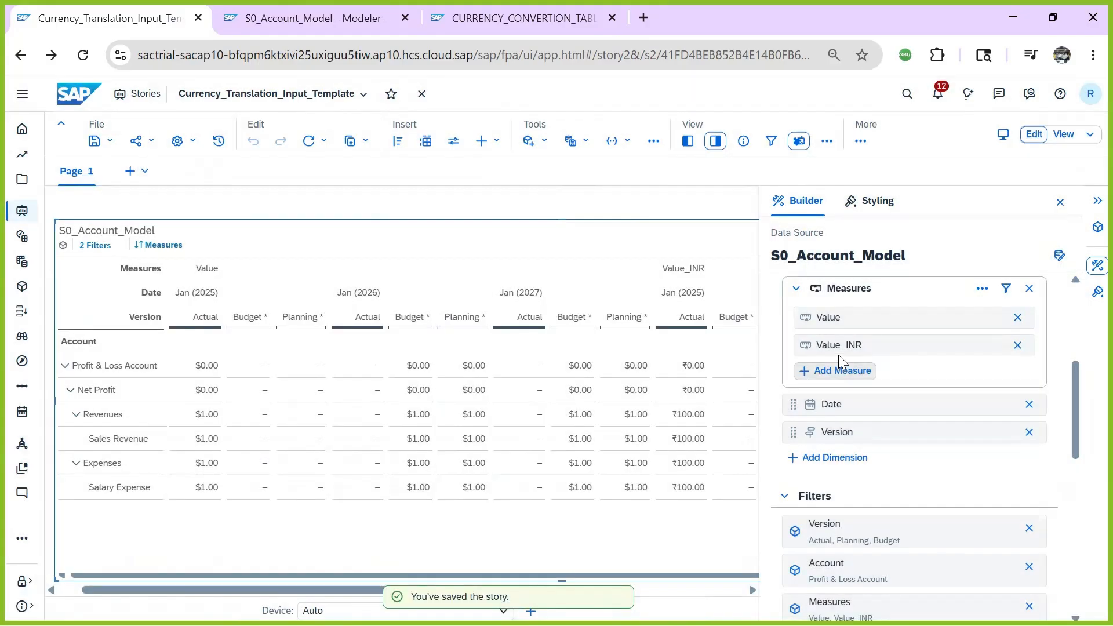
pyautogui.click(835, 373)
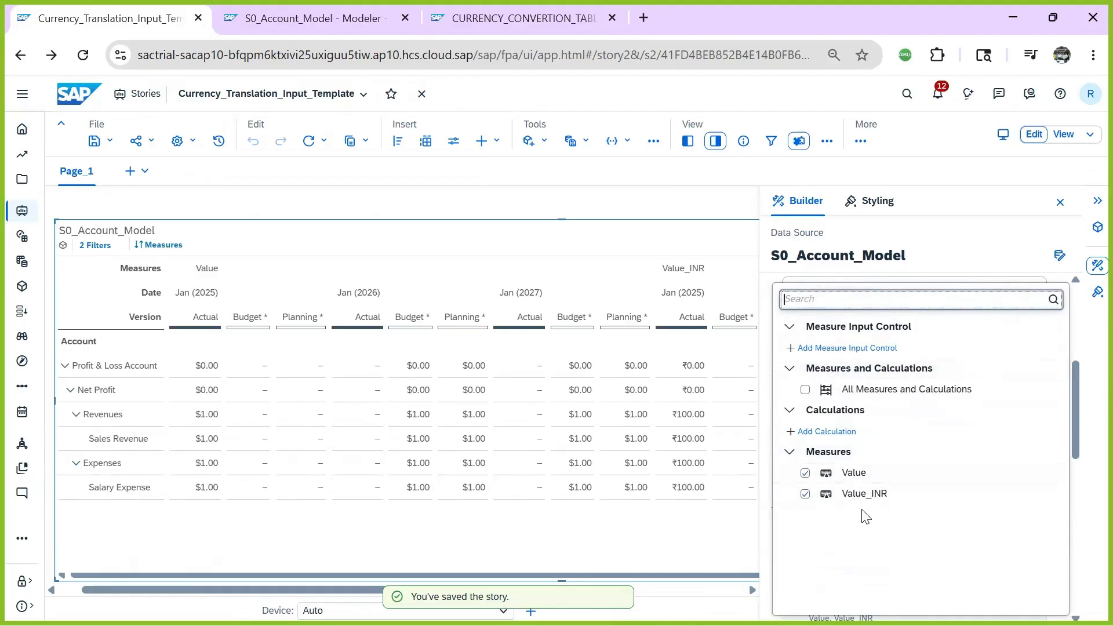
# - Reload the story to pick up the model changes and review the measures offered by S0_Account_Model
pyautogui.click(83, 55)
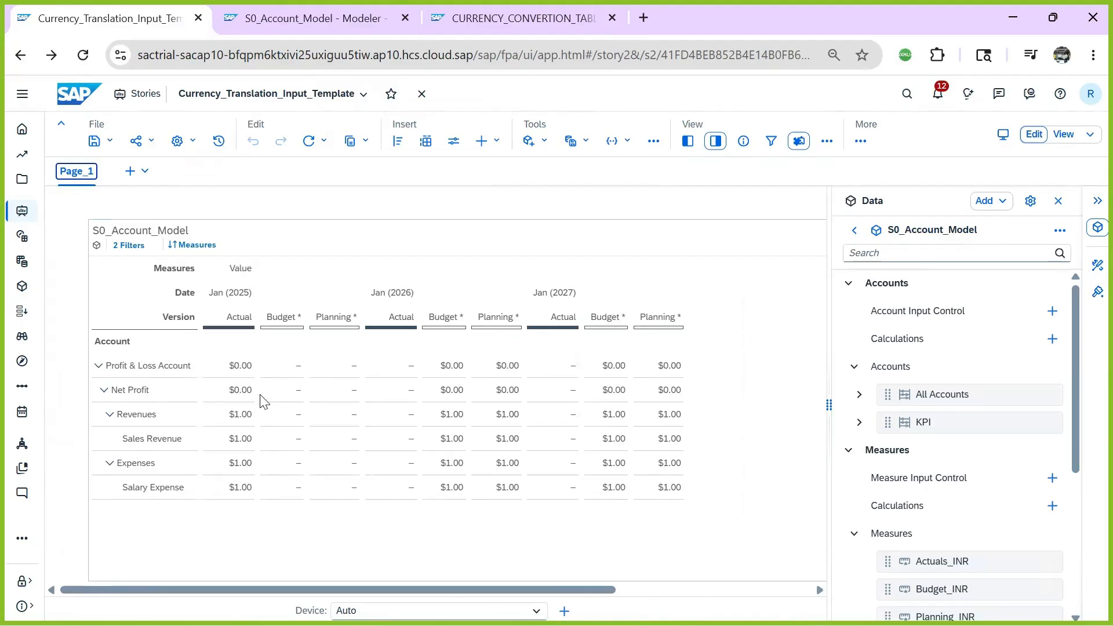
pyautogui.scroll(-3, 927, 394)
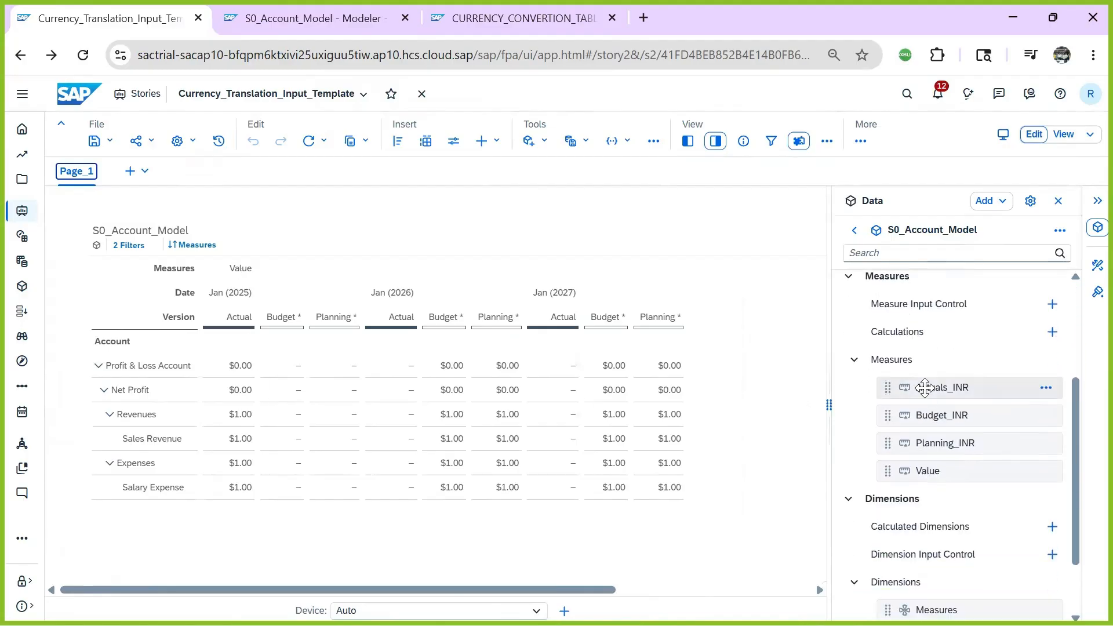
pyautogui.scroll(2, 926, 392)
pyautogui.scroll(1, 924, 392)
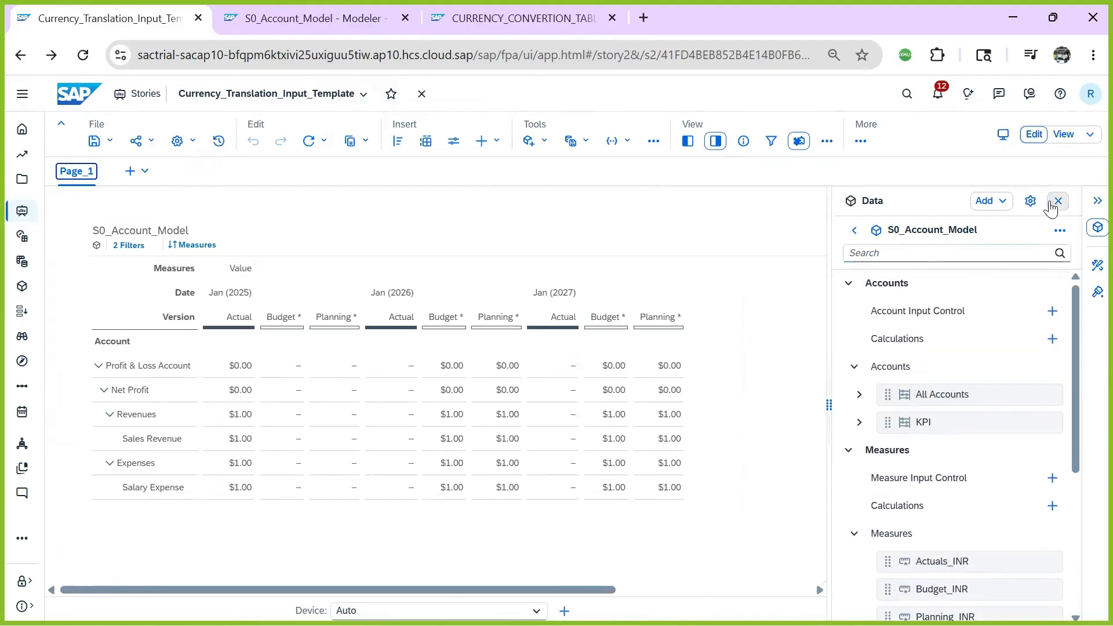
# - Open the builder settings of the S0_Account_Model table and remove the missing Value_INR measure from its columns
pyautogui.click(1058, 200)
pyautogui.click(1097, 266)
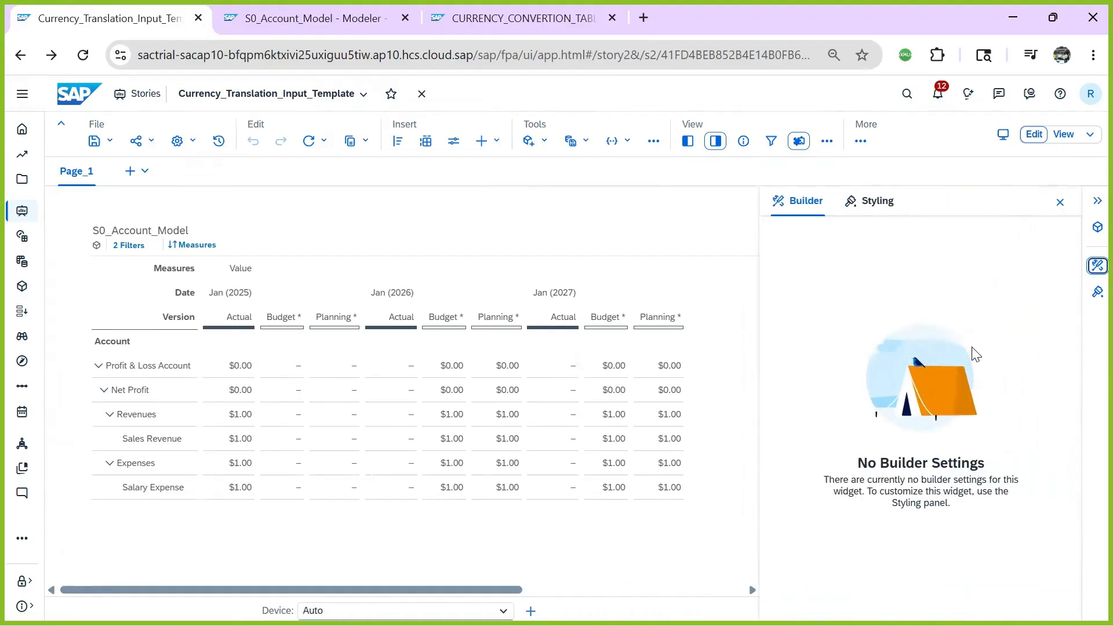
pyautogui.click(736, 327)
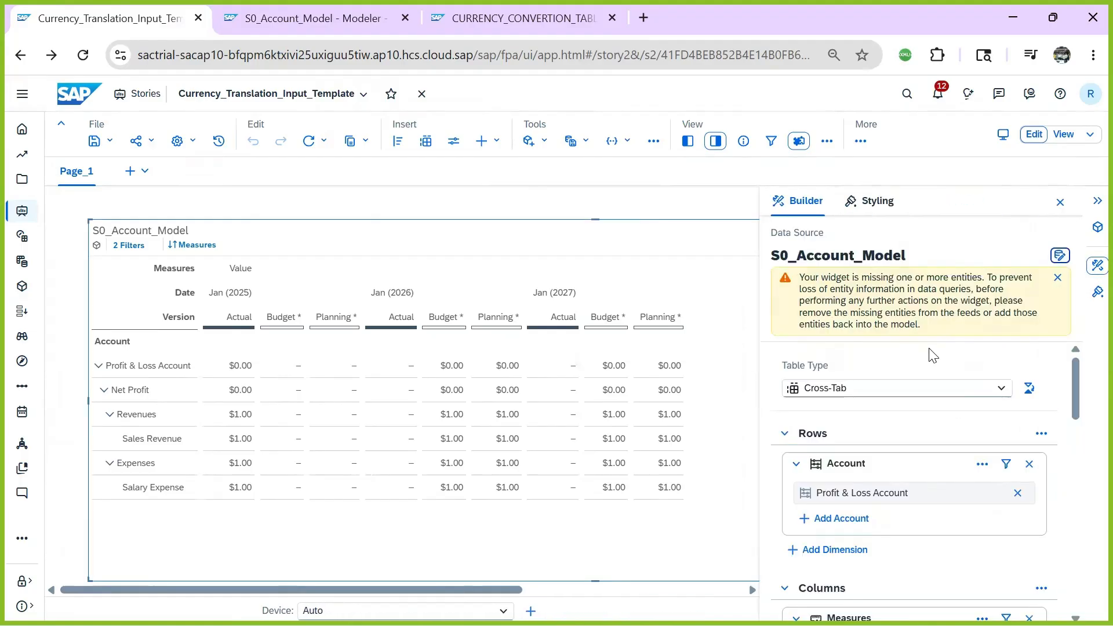
pyautogui.scroll(-3, 910, 376)
pyautogui.scroll(-3, 912, 387)
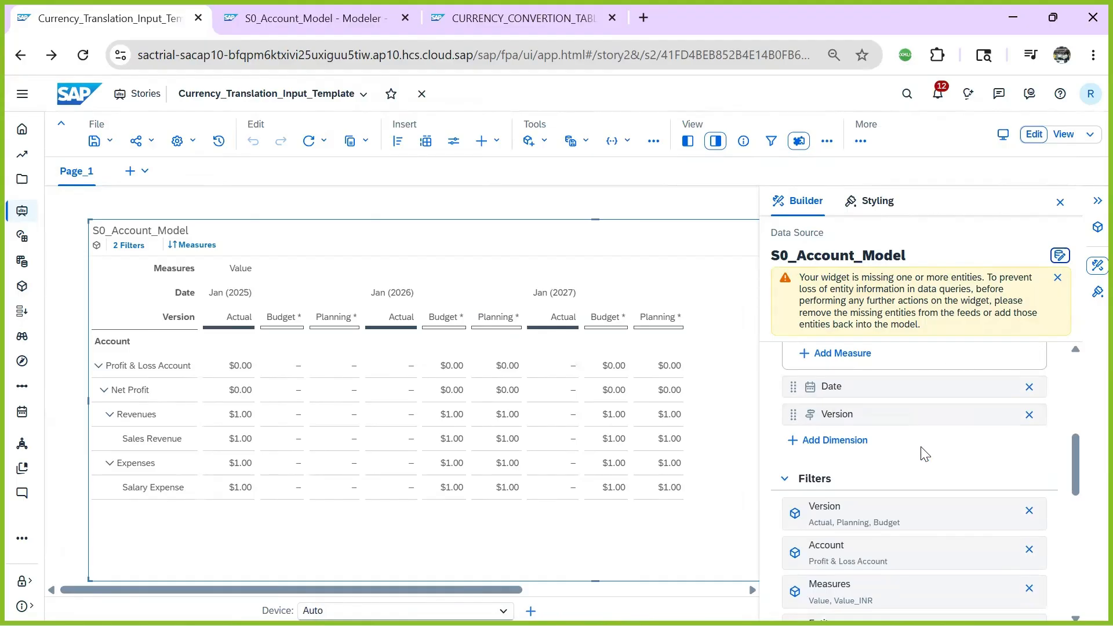
pyautogui.scroll(2, 920, 447)
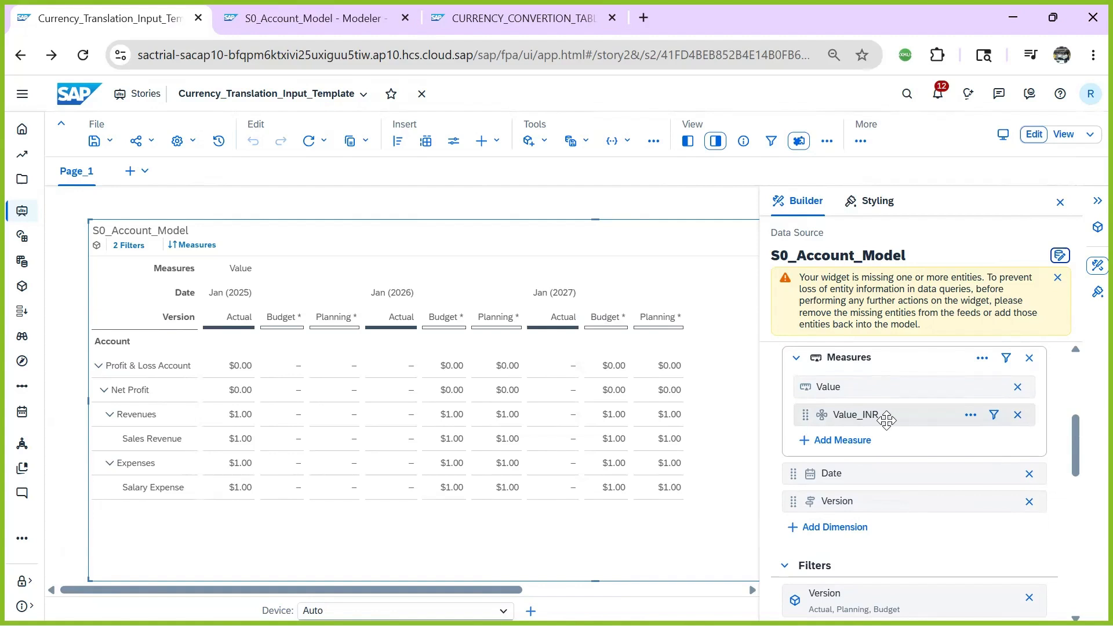
pyautogui.click(1018, 415)
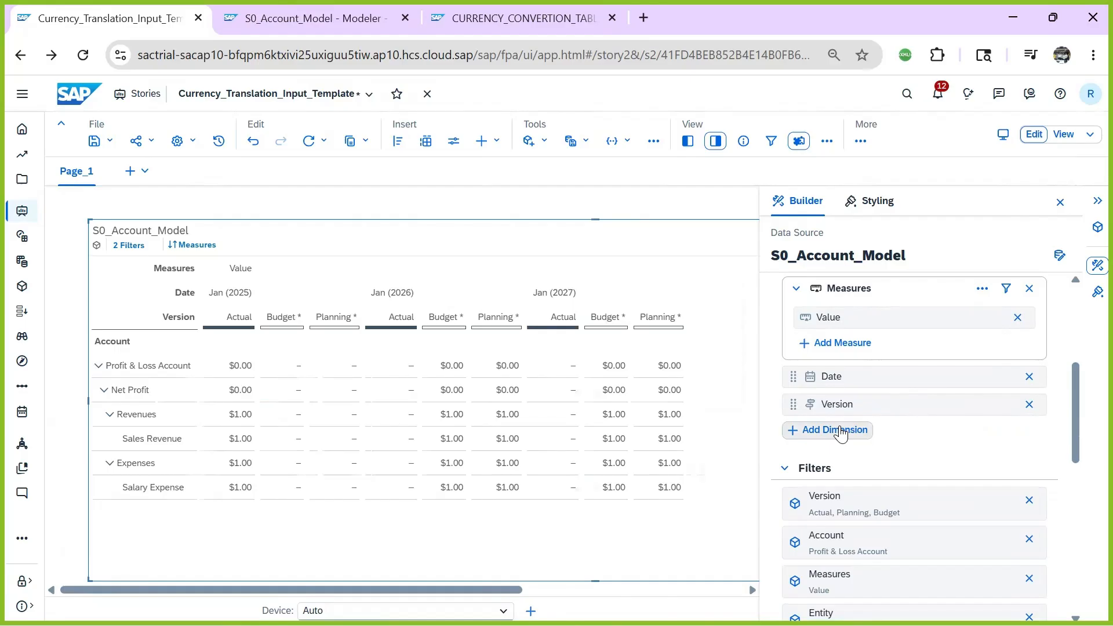
# - Add the Actuals_INR, Planning_INR and Budget_INR measures to the table's columns alongside Value
pyautogui.scroll(1, 877, 365)
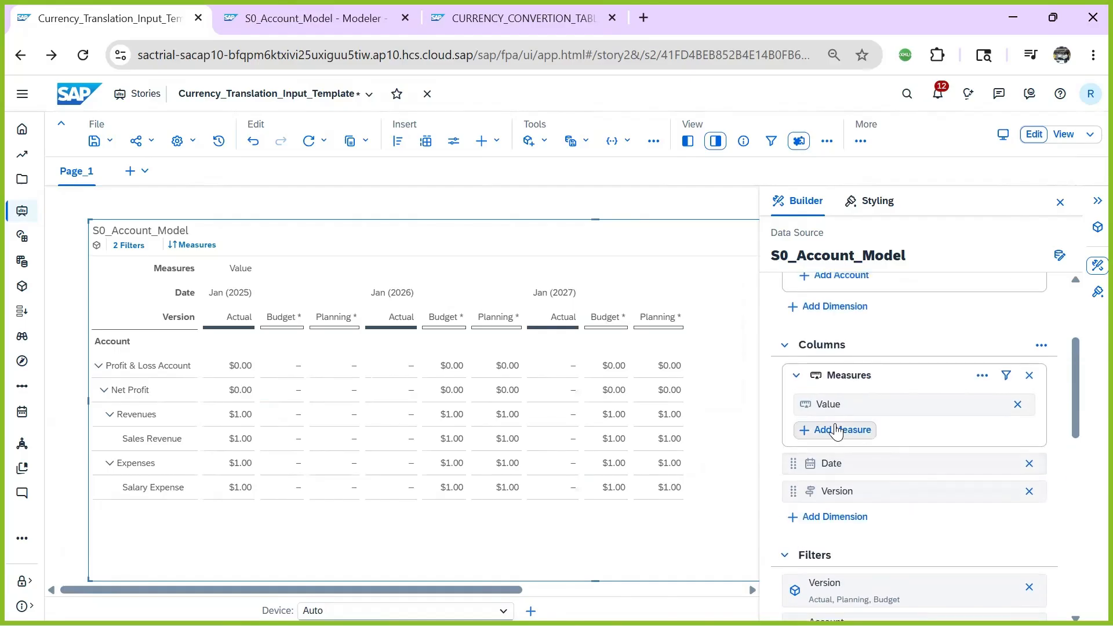
pyautogui.click(835, 428)
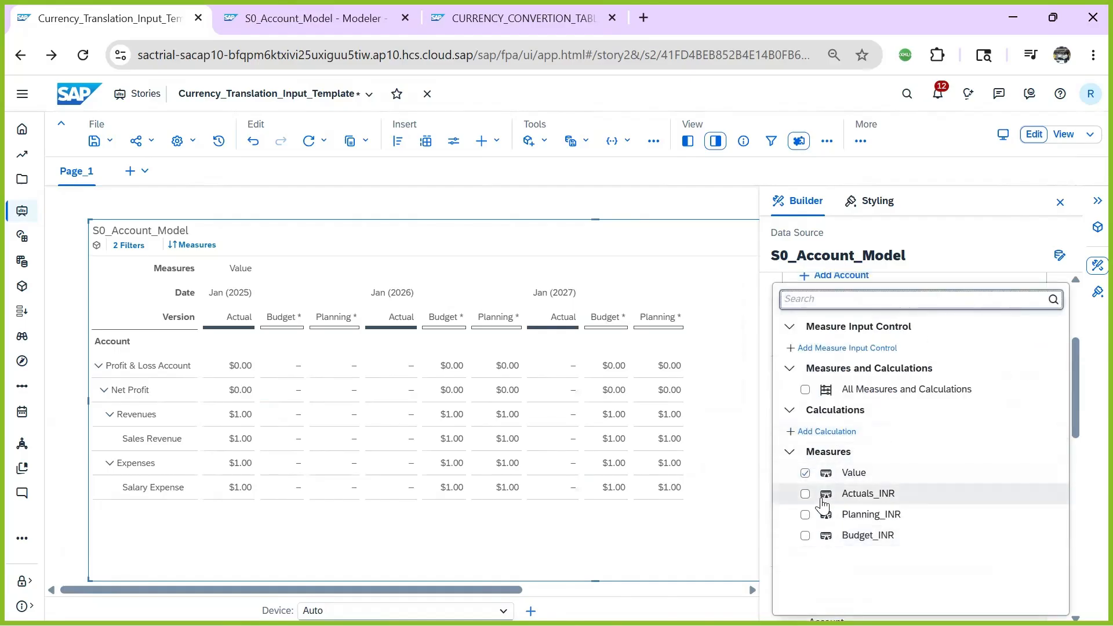
pyautogui.click(806, 493)
pyautogui.click(806, 515)
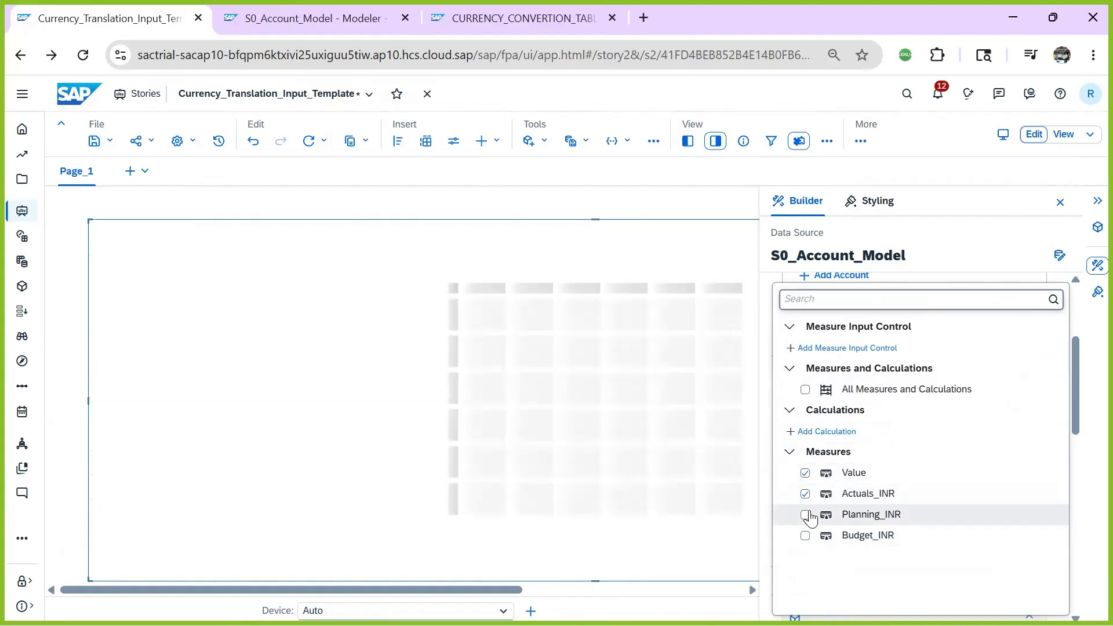
pyautogui.click(807, 536)
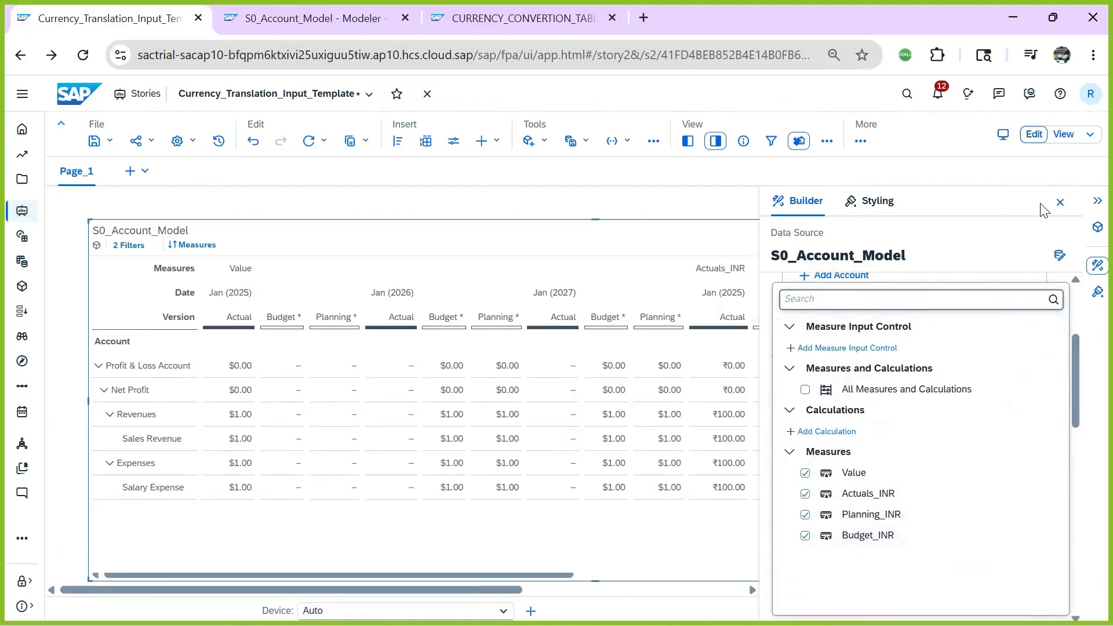
pyautogui.click(1085, 205)
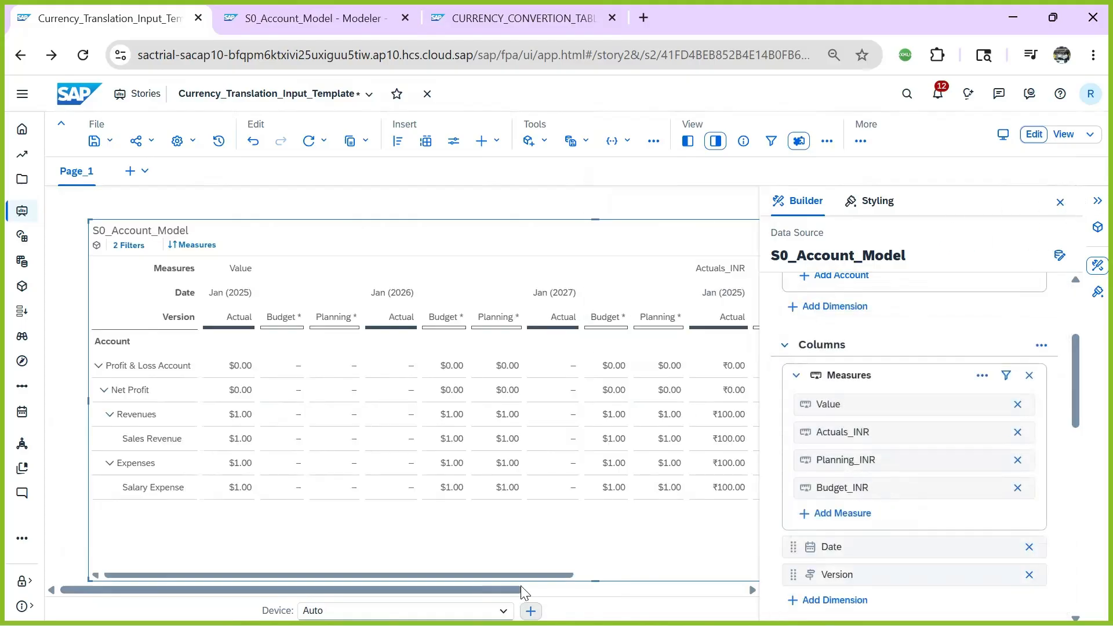
# - Compare the Value, Actuals_INR, Budget_INR and Planning_INR columns across the 2025 to 2027 dates and all versions, checking each measure's currency
pyautogui.moveTo(517, 578); pyautogui.dragTo(744, 578)
pyautogui.moveTo(556, 590); pyautogui.dragTo(748, 590)
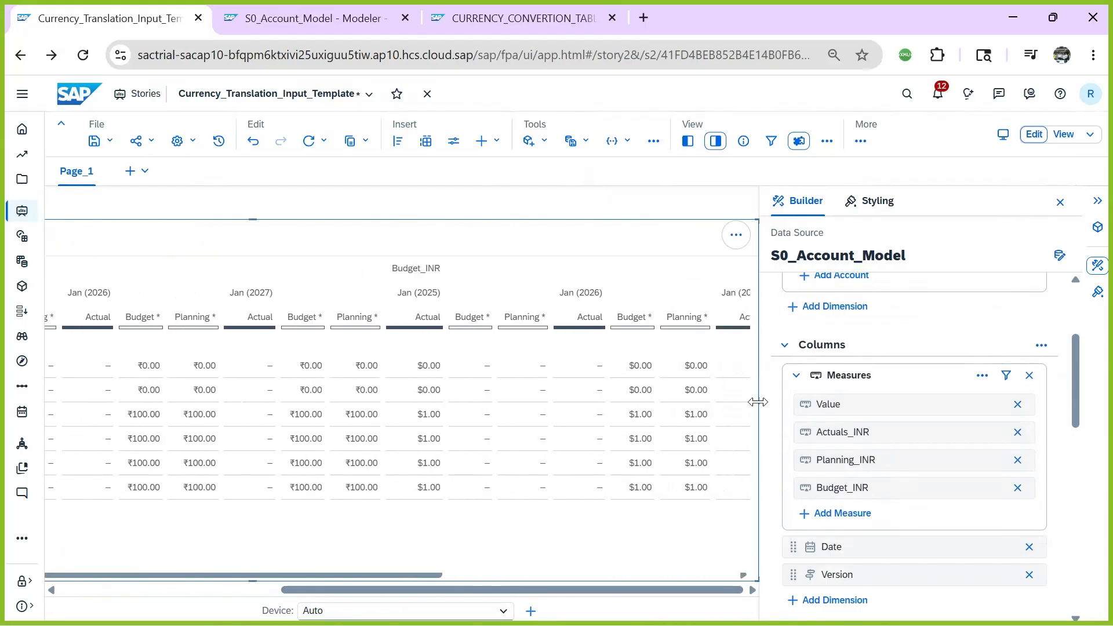
pyautogui.moveTo(945, 407)
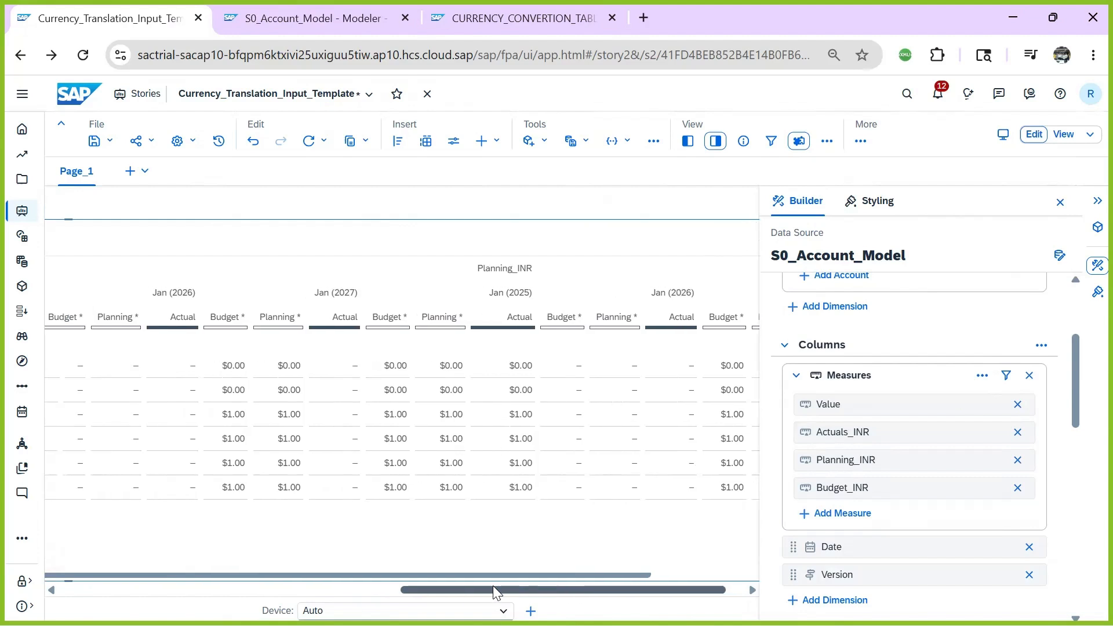
pyautogui.moveTo(492, 589); pyautogui.dragTo(159, 589)
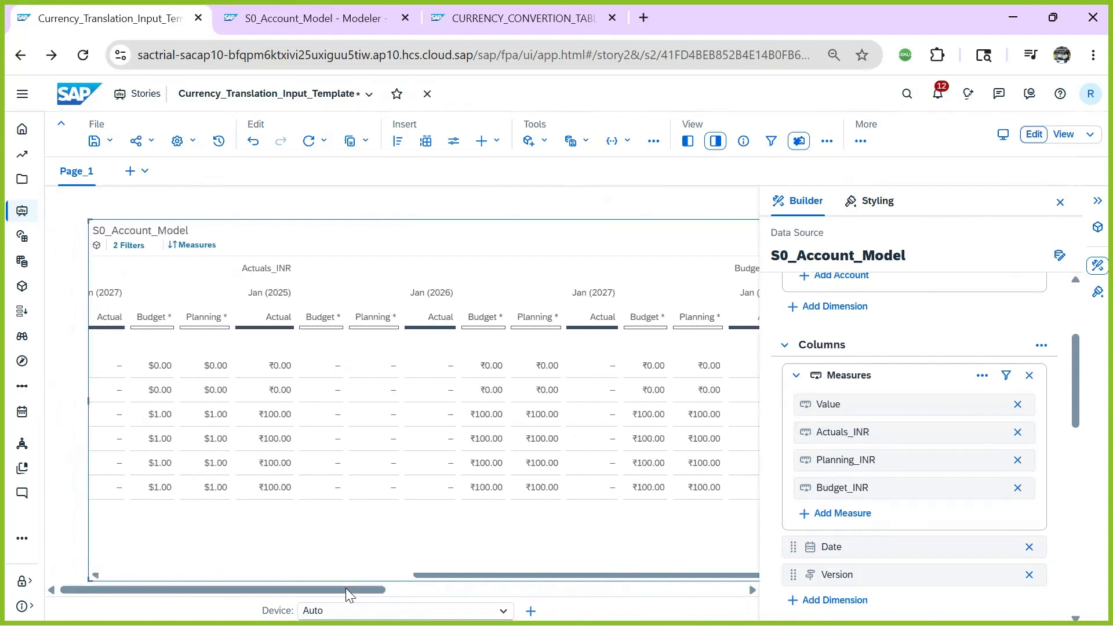
pyautogui.moveTo(347, 591); pyautogui.dragTo(432, 596)
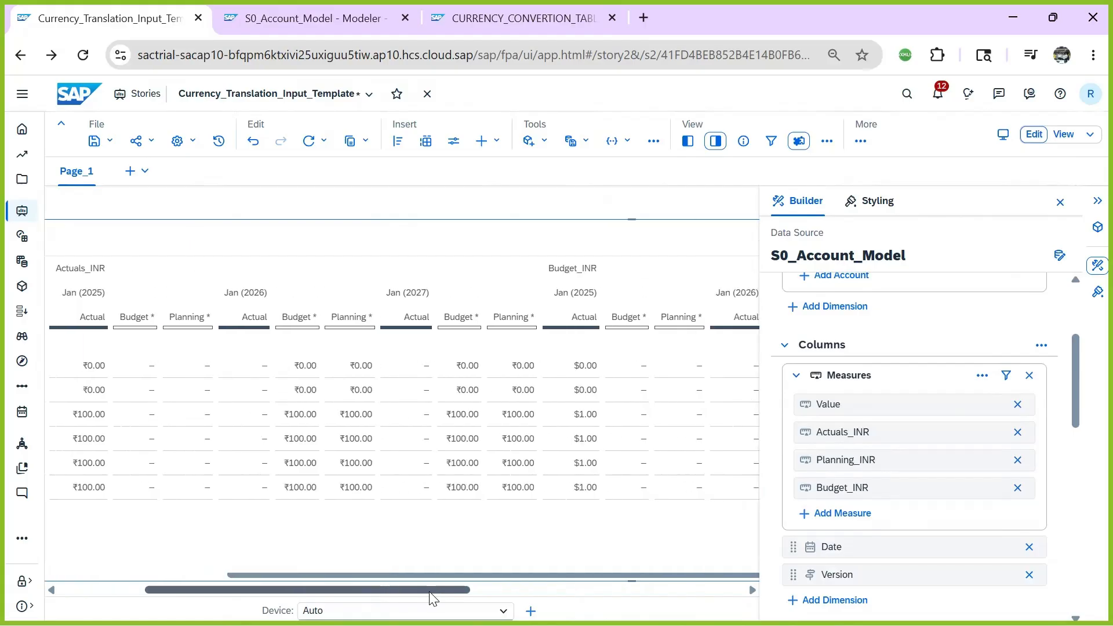
pyautogui.moveTo(432, 597); pyautogui.dragTo(530, 597)
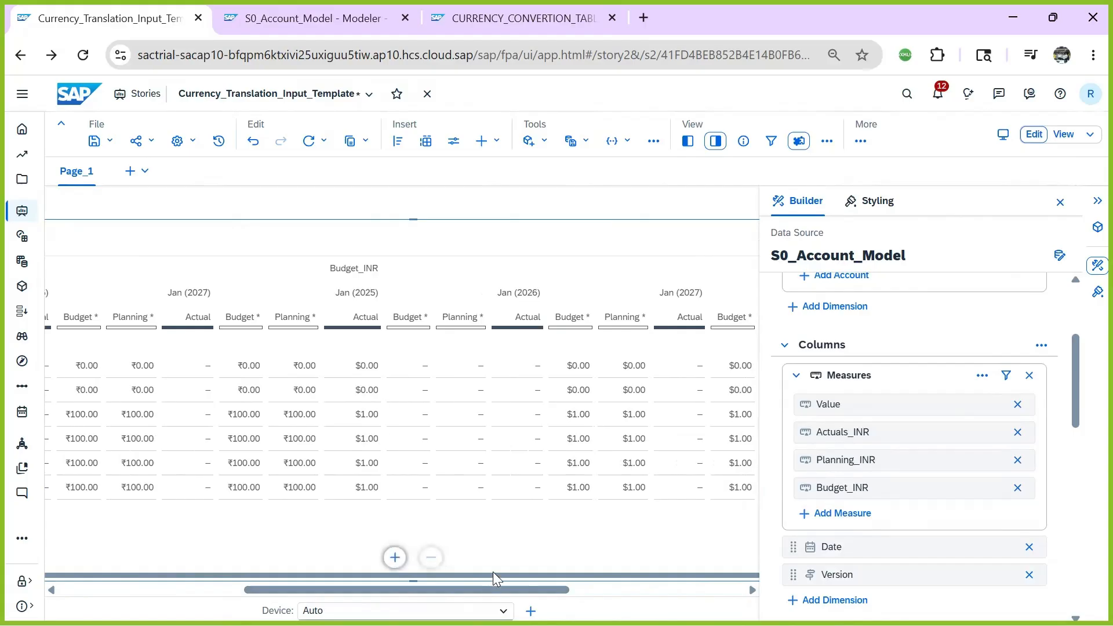
pyautogui.moveTo(492, 592); pyautogui.dragTo(718, 600)
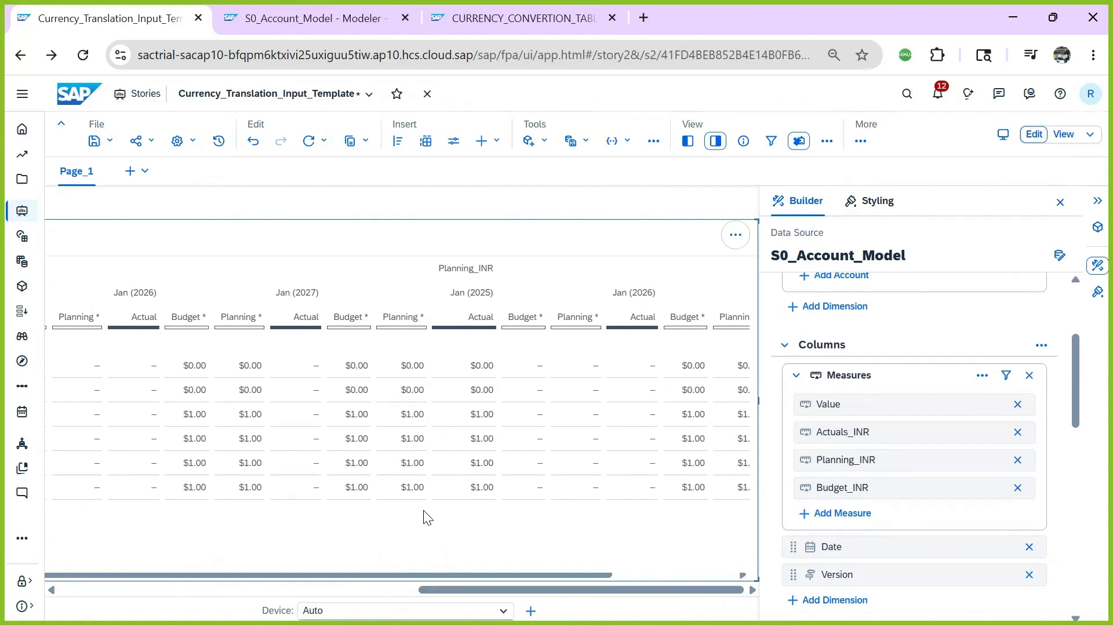
pyautogui.moveTo(453, 587); pyautogui.dragTo(16, 564)
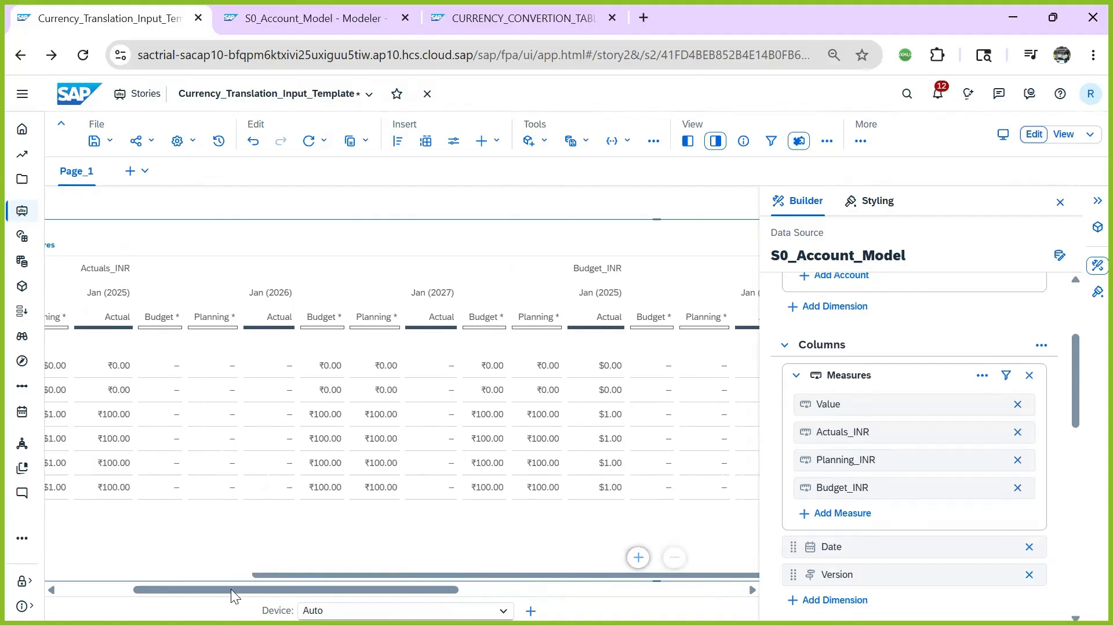
pyautogui.moveTo(280, 574); pyautogui.dragTo(164, 574)
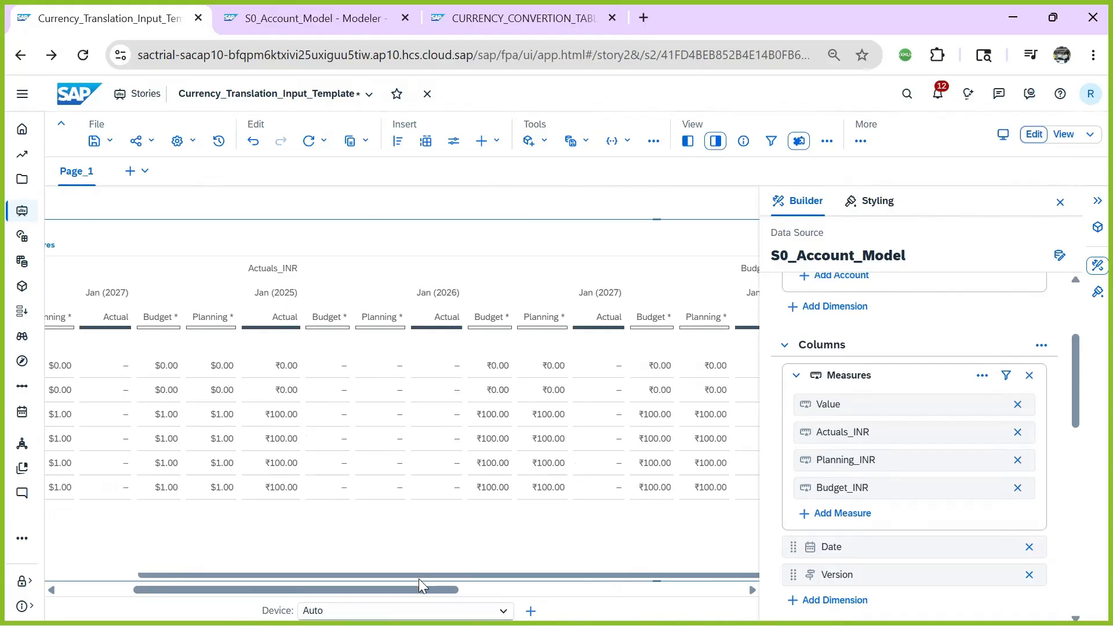
pyautogui.moveTo(418, 591); pyautogui.dragTo(704, 590)
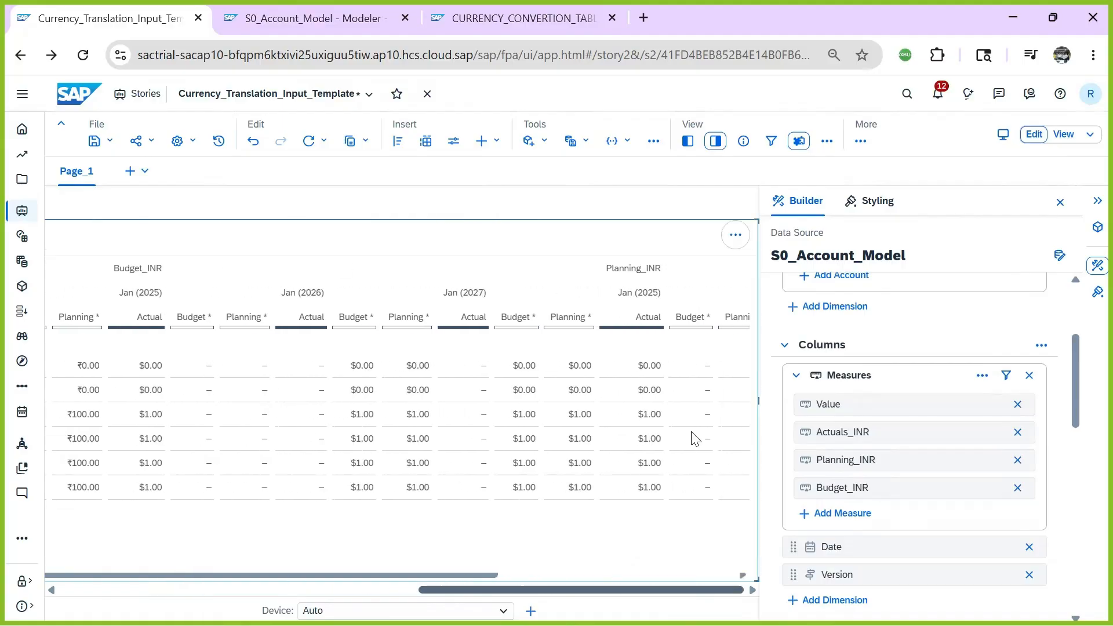
pyautogui.moveTo(494, 575); pyautogui.dragTo(722, 589)
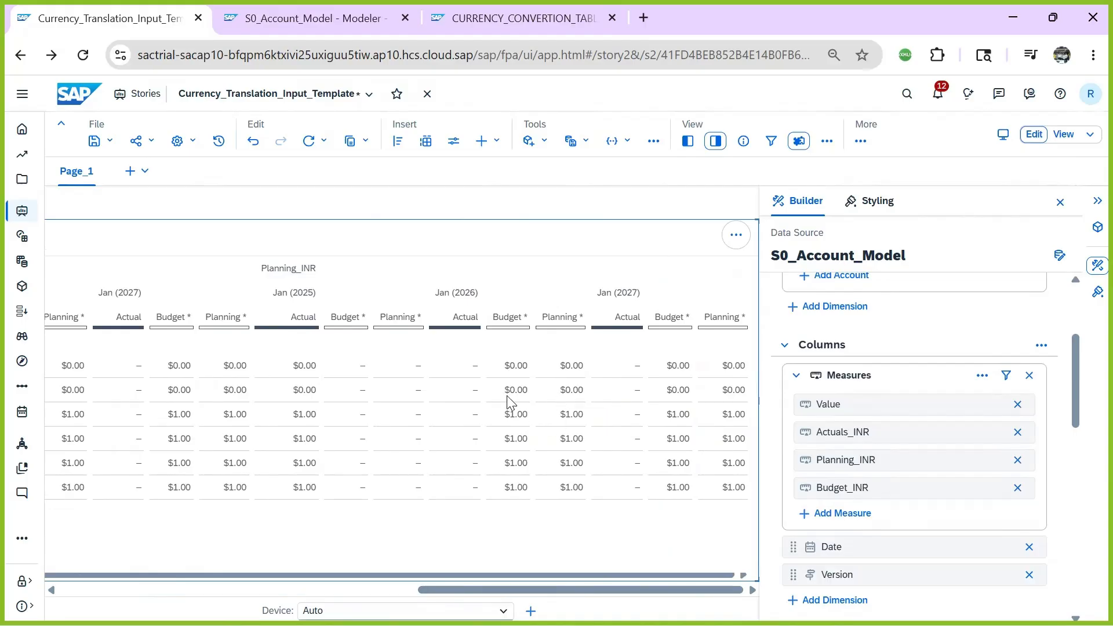
# - Switch to the S0_Account_Model modeler and set the fixed target currency of the Planning_INR conversion measure to INR
pyautogui.click(318, 18)
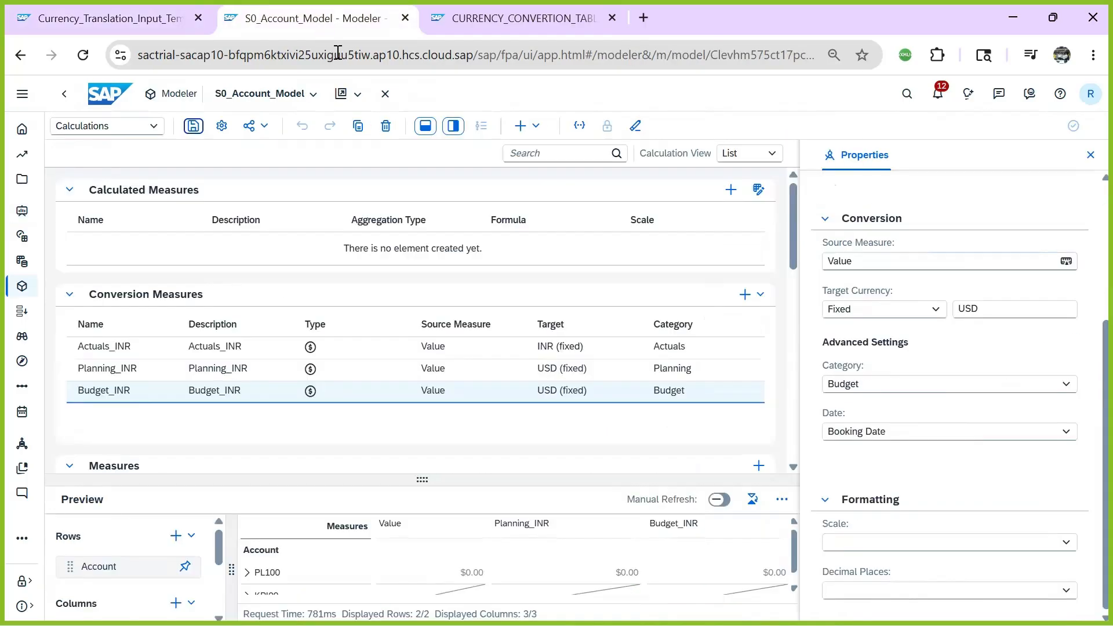
pyautogui.click(223, 371)
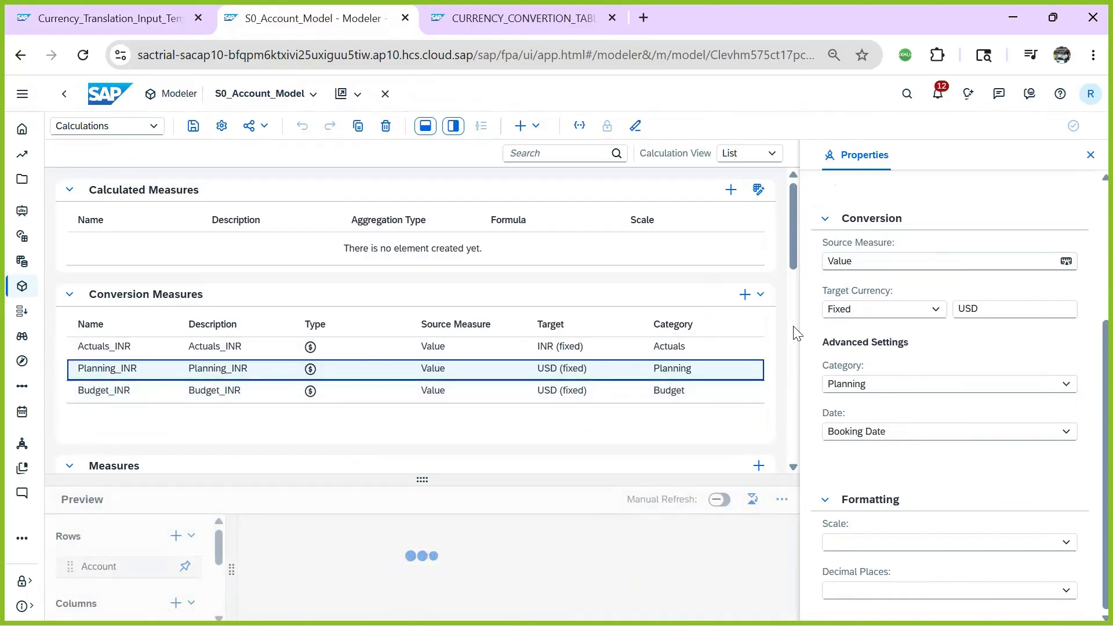
pyautogui.click(993, 310)
pyautogui.press('capslock')
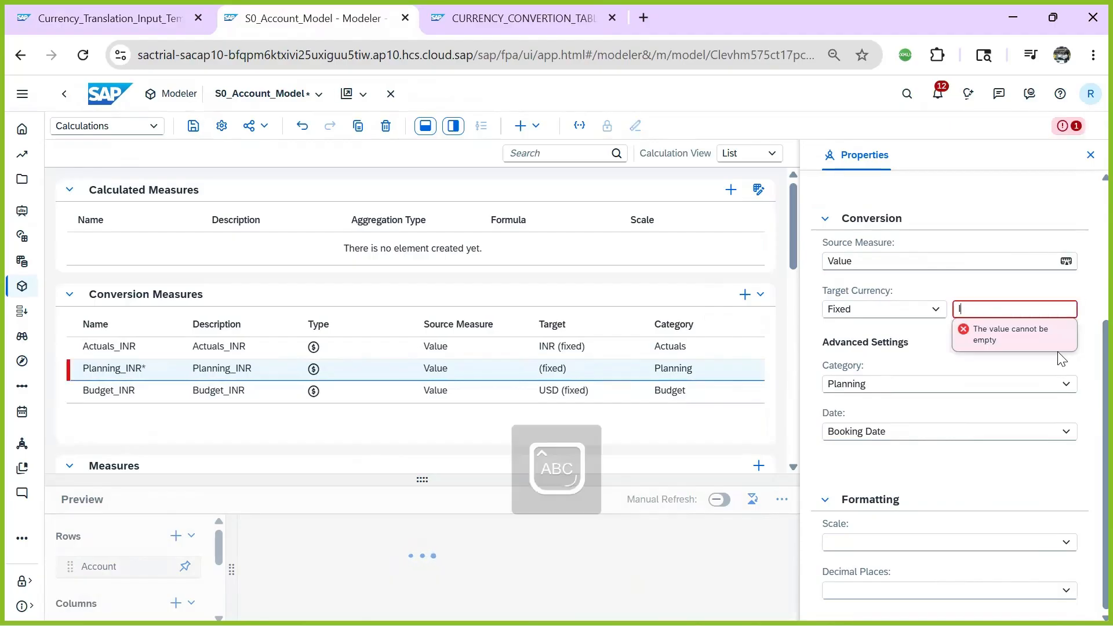
pyautogui.write('INR')
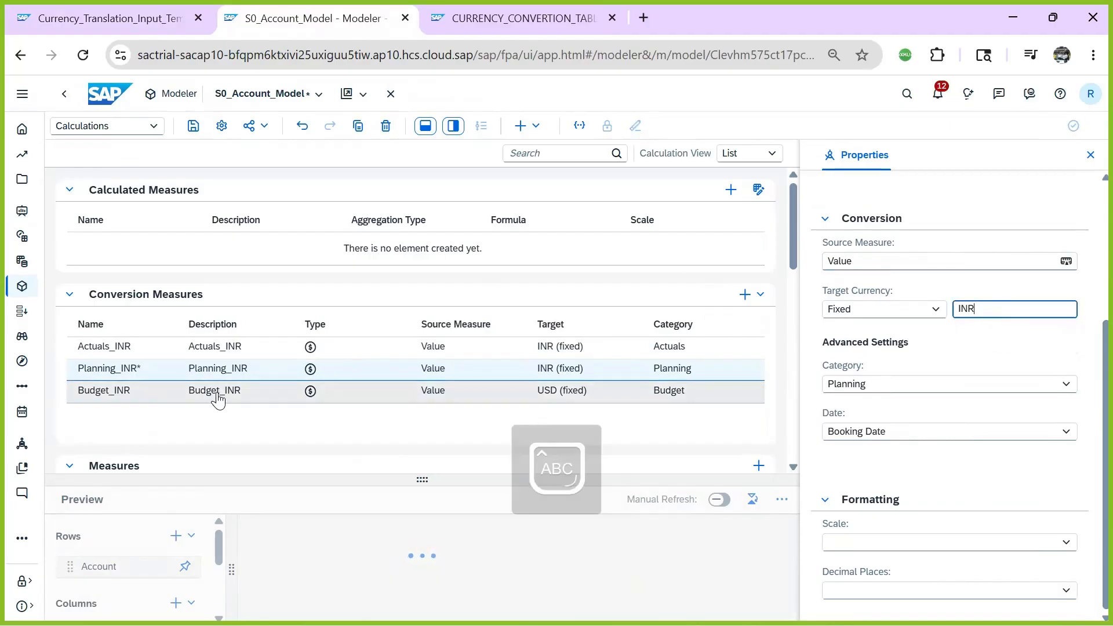
# - Set the fixed target currency of the Budget_INR conversion measure to INR and save the model
pyautogui.click(219, 392)
pyautogui.click(1009, 318)
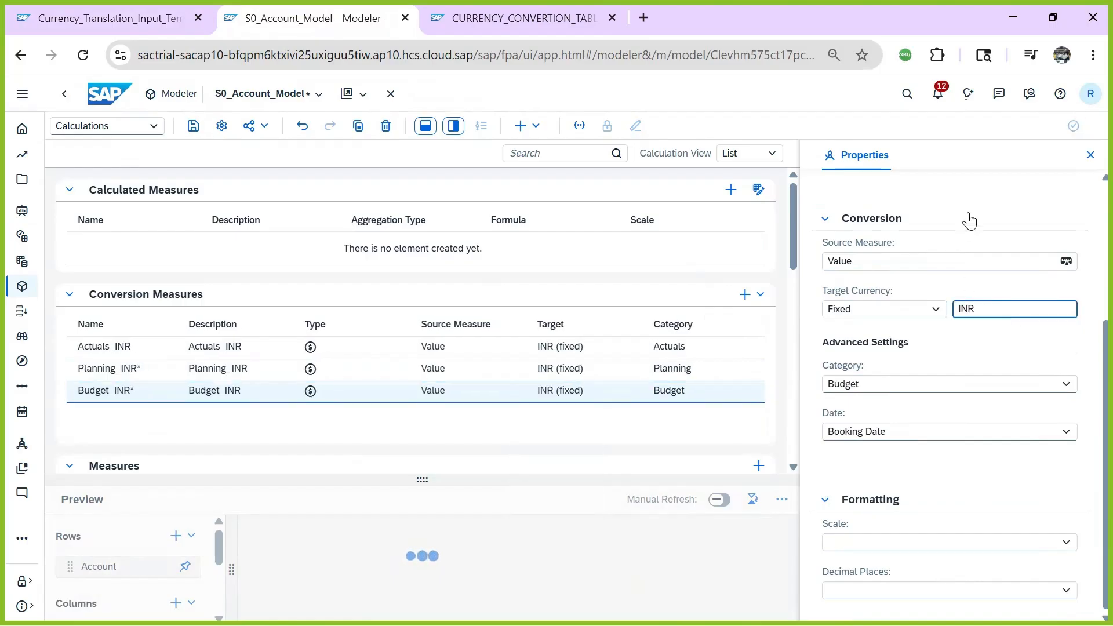
pyautogui.click(976, 193)
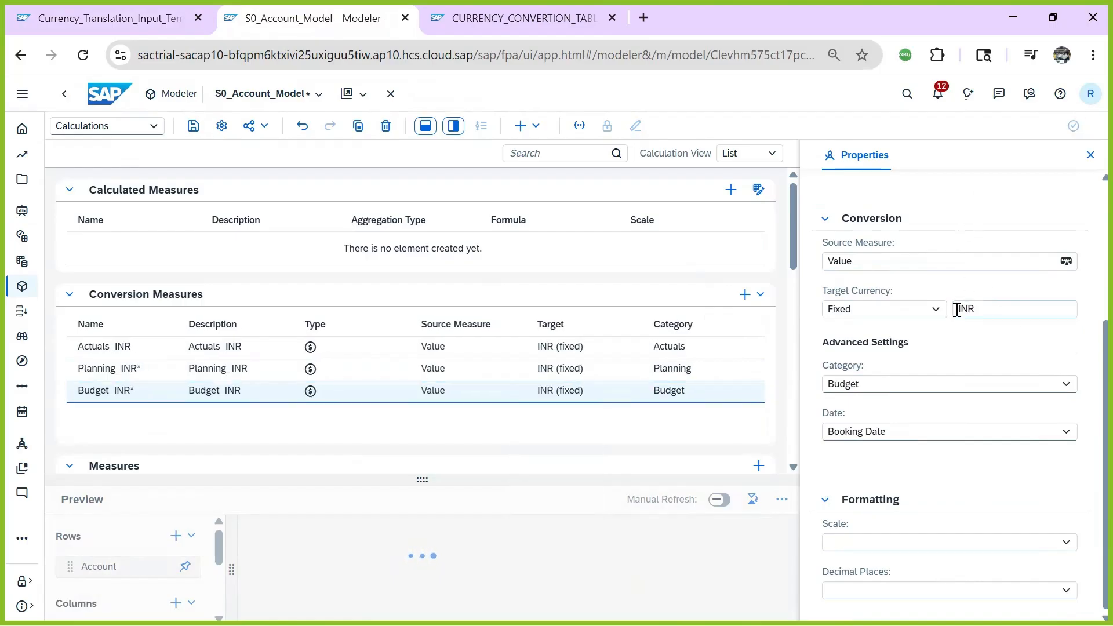
pyautogui.click(193, 126)
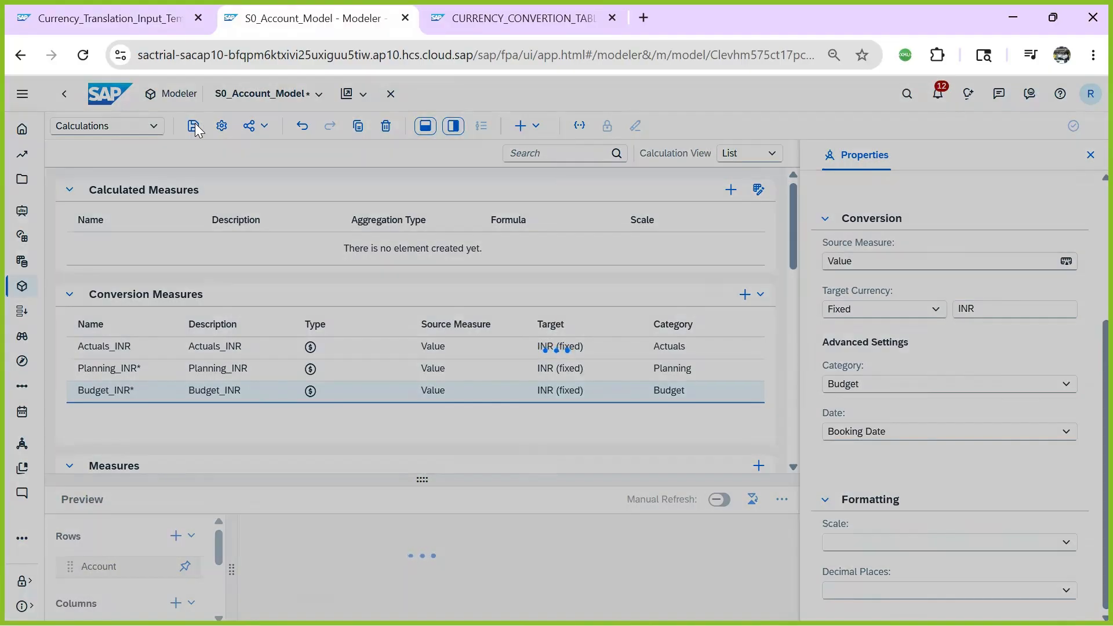
# - Return to the Currency_Translation_Input_Template story, reload it without saving its changes, and check the measures offered by S0_Account_Model
pyautogui.click(139, 18)
pyautogui.click(83, 54)
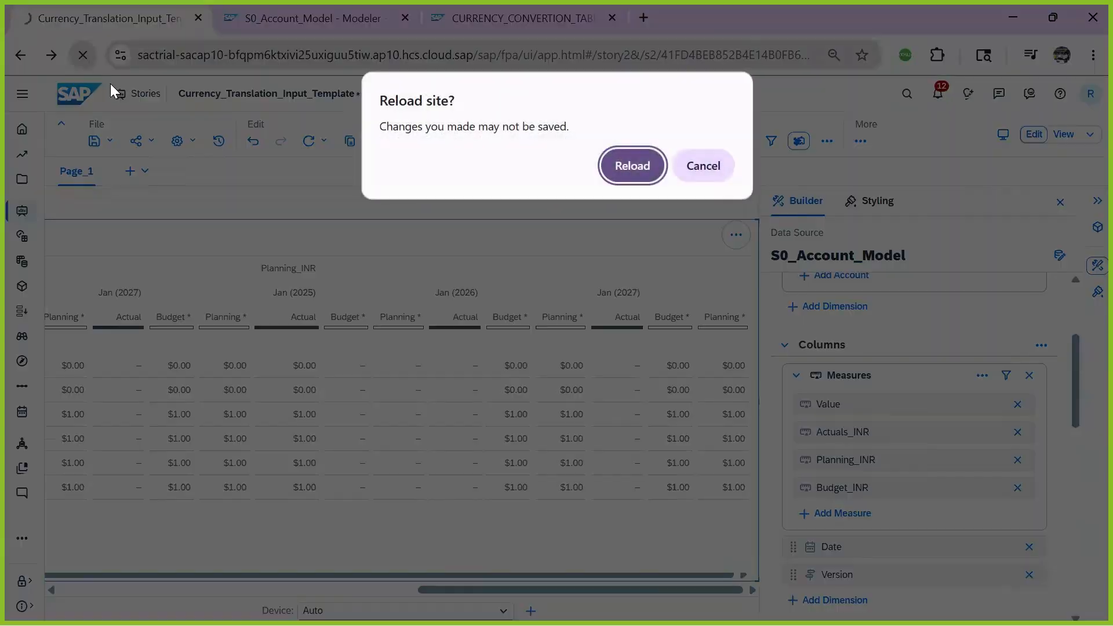
pyautogui.click(591, 168)
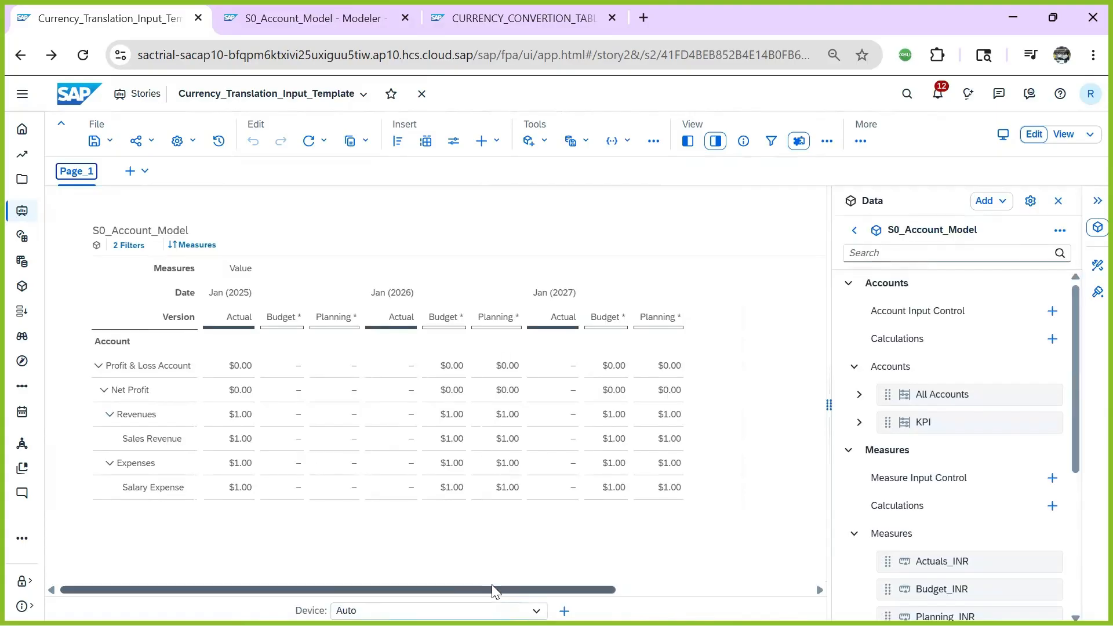
pyautogui.scroll(-5, 1084, 487)
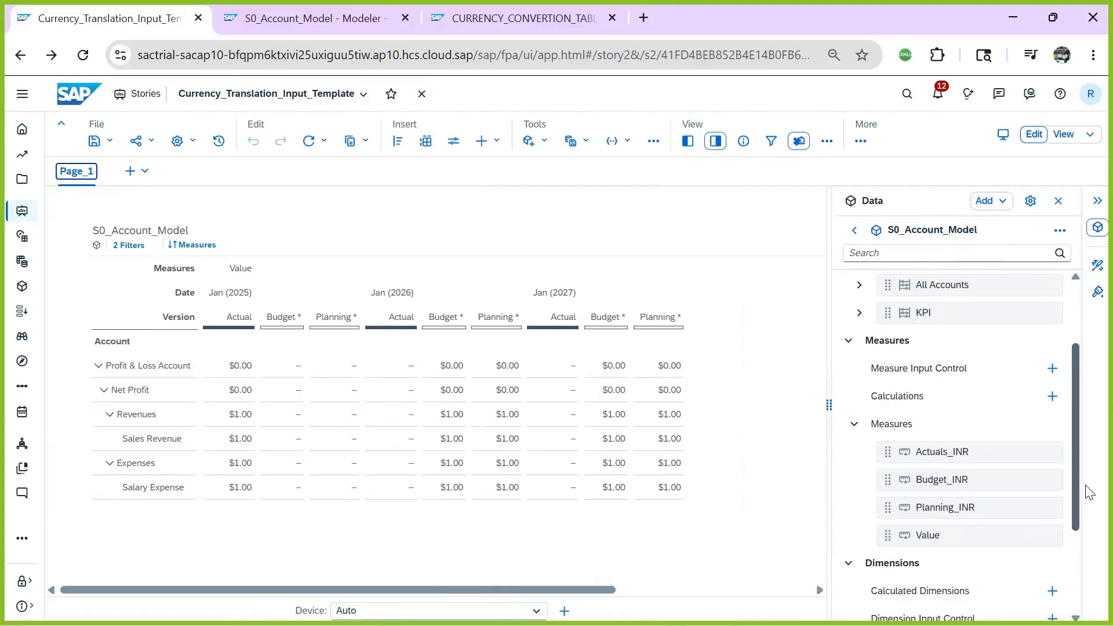
pyautogui.scroll(3, 1063, 398)
pyautogui.scroll(2, 1063, 399)
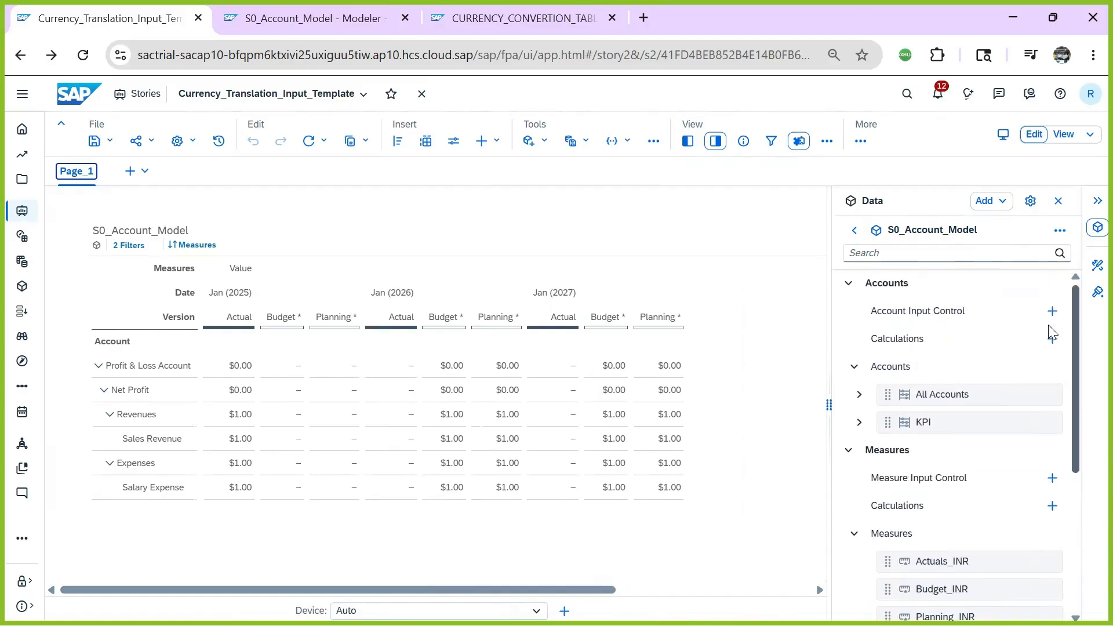
# - Remove the missing Value_INR measure from the table's columns in its builder settings
pyautogui.click(1059, 201)
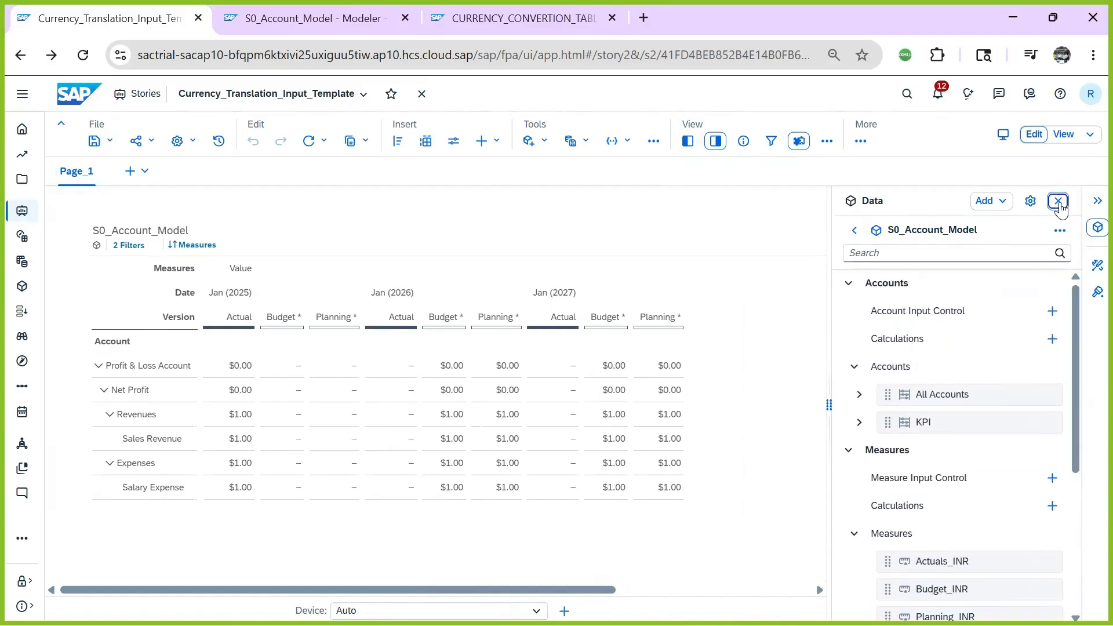
pyautogui.click(1097, 264)
pyautogui.click(582, 294)
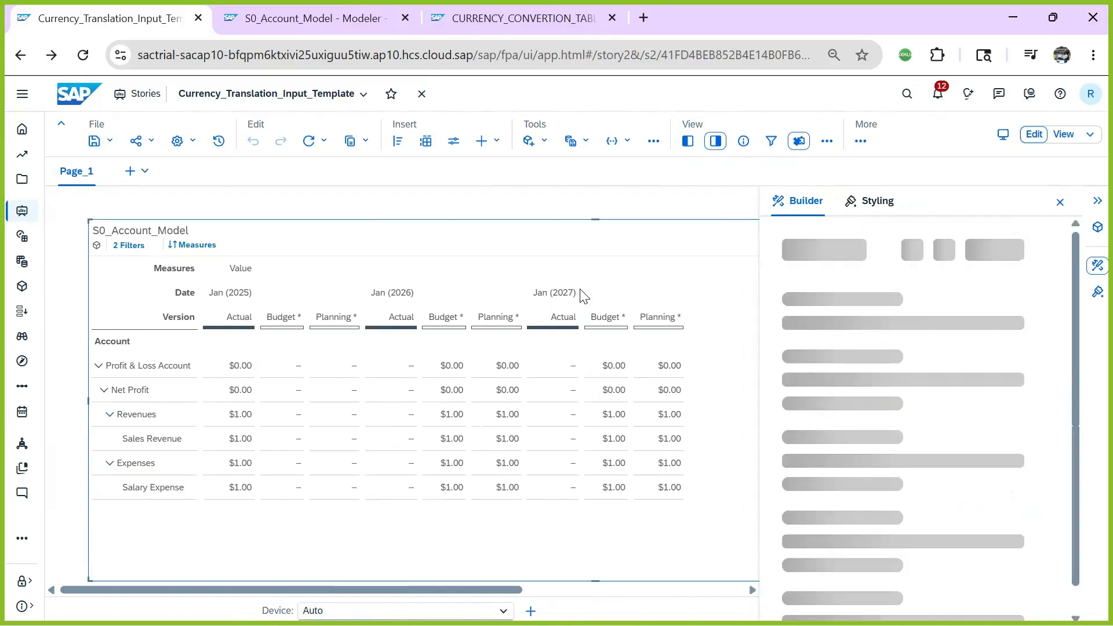
pyautogui.scroll(-3, 876, 440)
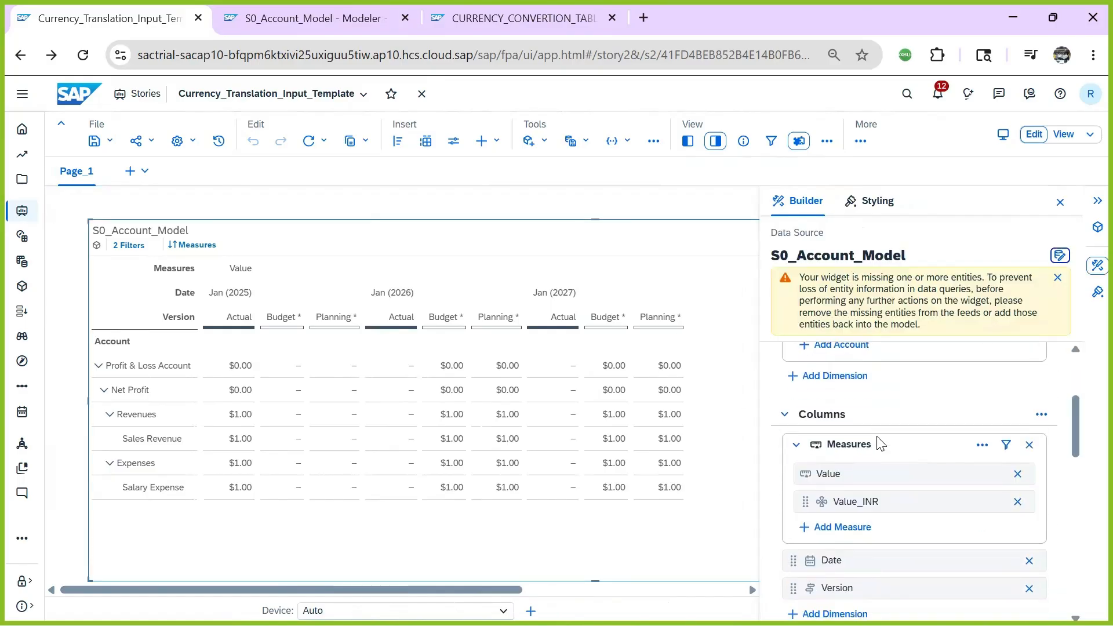
pyautogui.click(1019, 503)
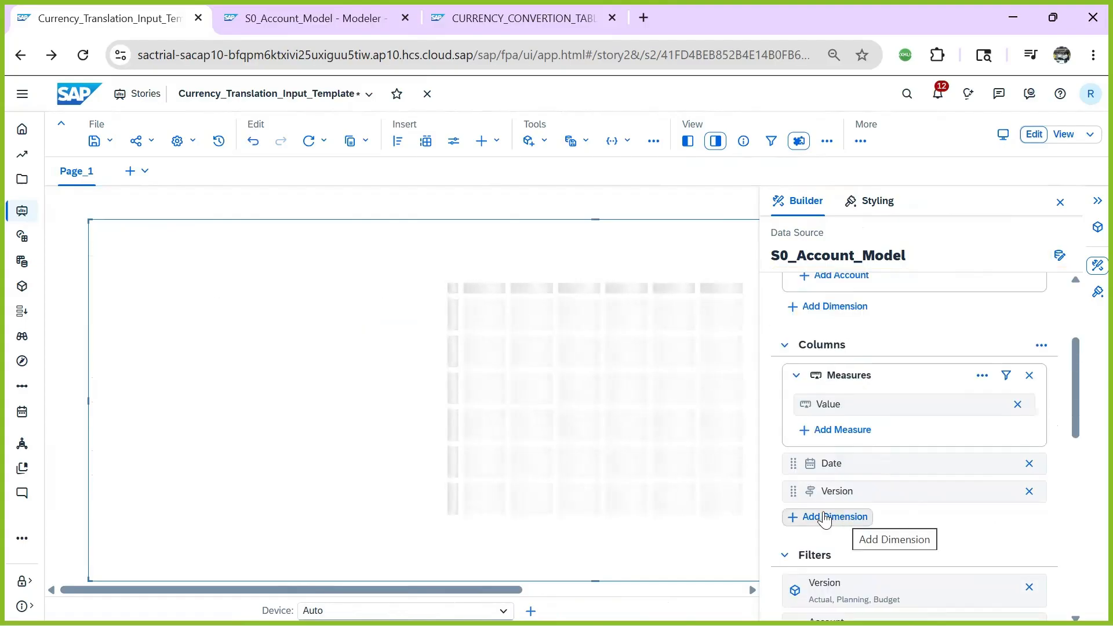
# - Add the Actuals_INR, Planning_INR and Budget_INR measures to the table's columns and compare their amounts across dates and versions
pyautogui.scroll(2, 835, 464)
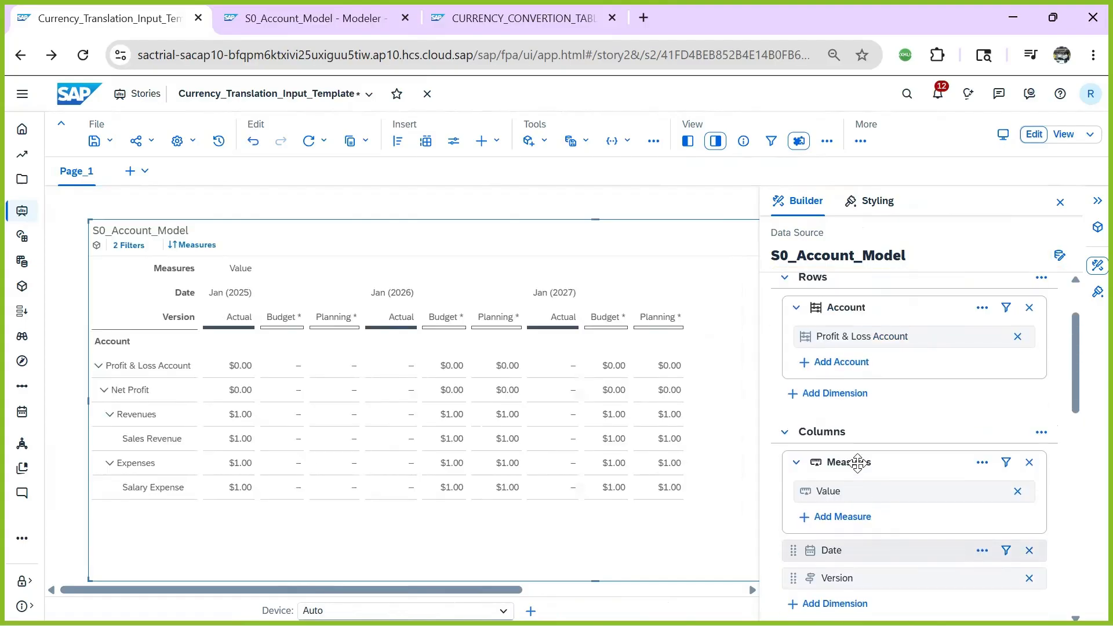
pyautogui.click(844, 522)
pyautogui.click(805, 494)
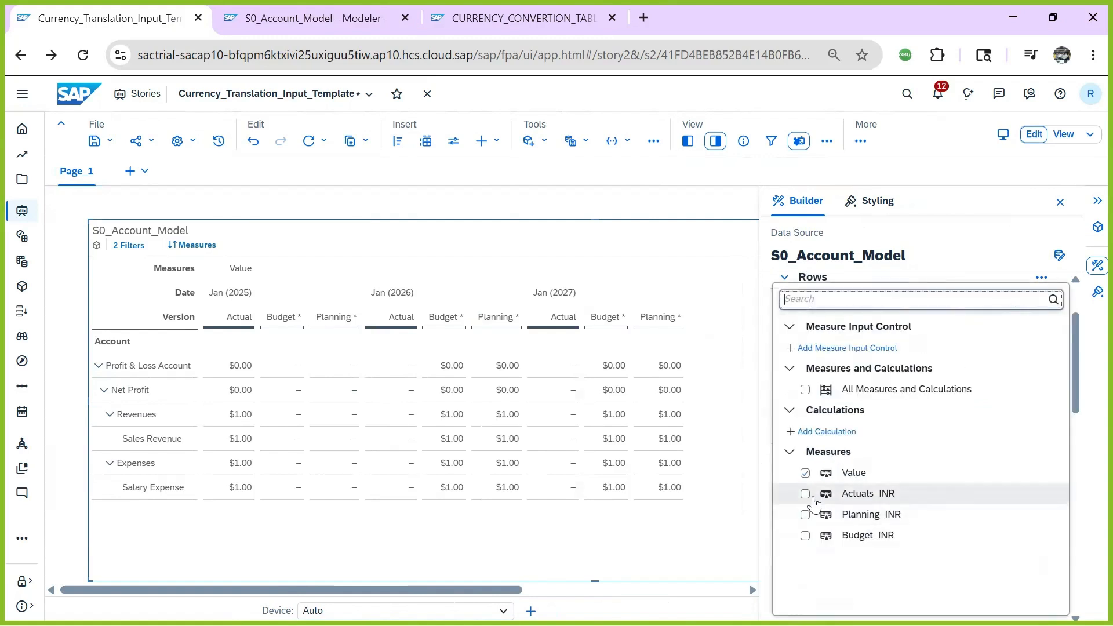
pyautogui.click(805, 514)
pyautogui.click(806, 535)
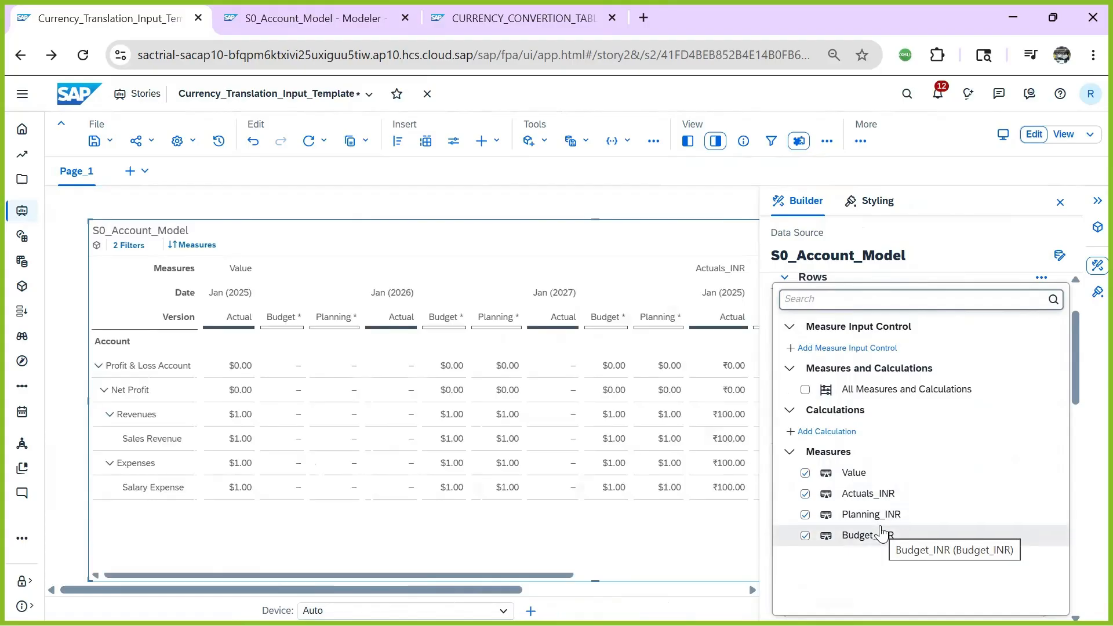
pyautogui.click(627, 201)
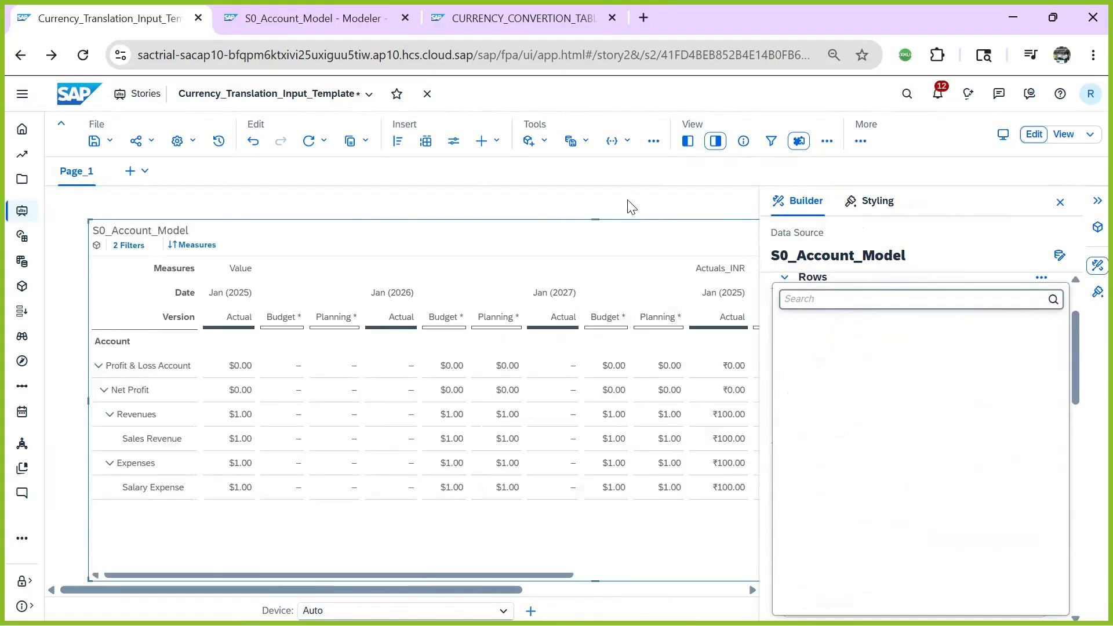
pyautogui.click(1096, 202)
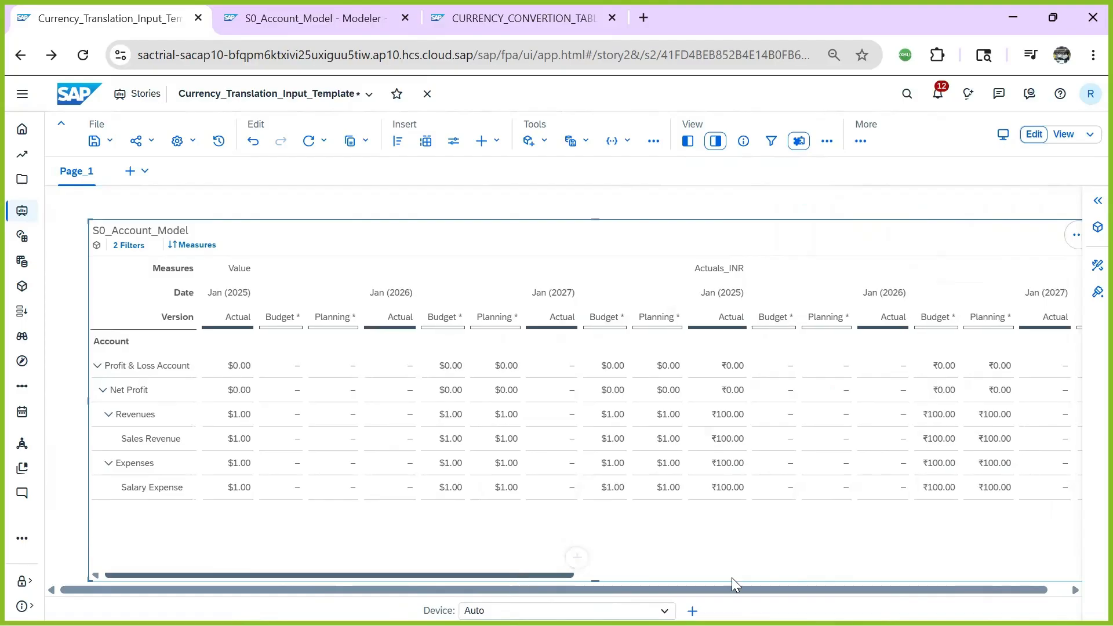
pyautogui.moveTo(732, 578); pyautogui.dragTo(1018, 578)
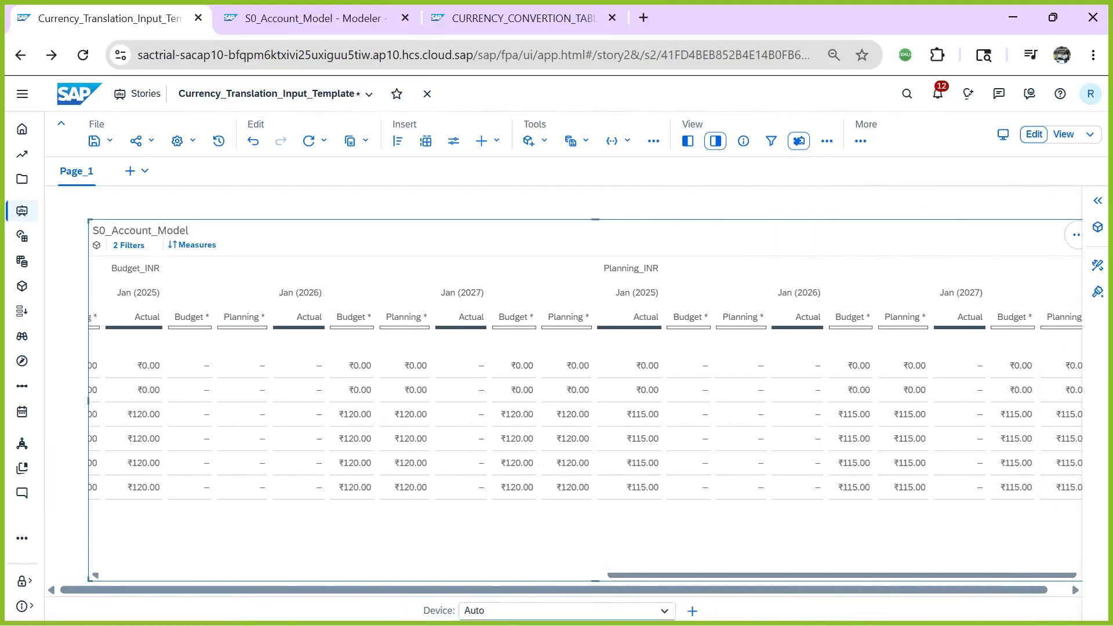
pyautogui.moveTo(640, 575); pyautogui.dragTo(348, 568)
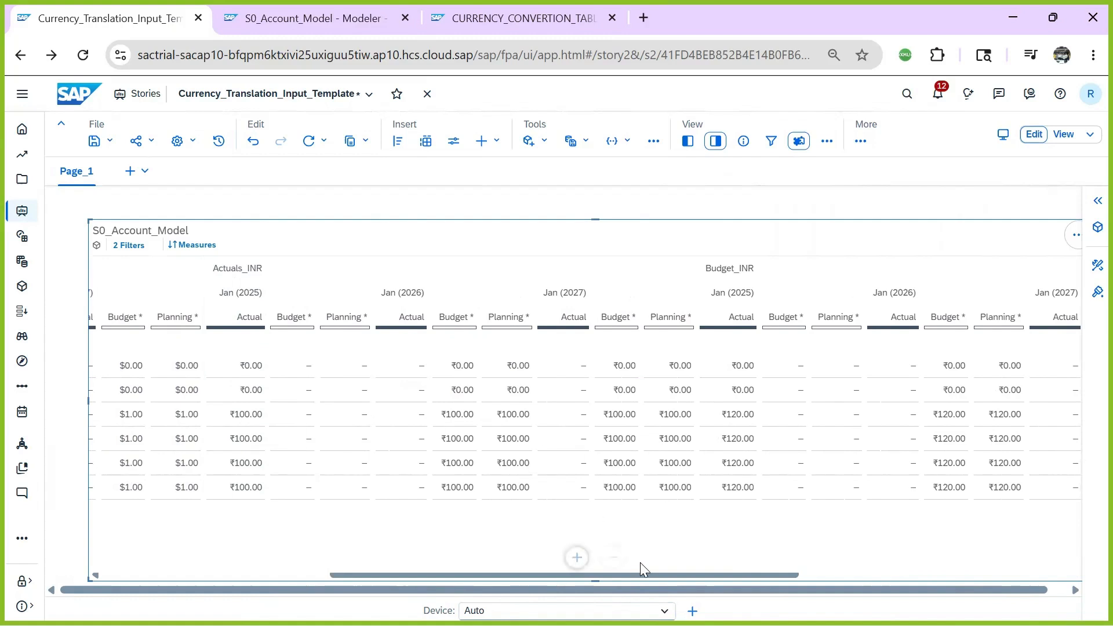
pyautogui.moveTo(625, 574); pyautogui.dragTo(736, 579)
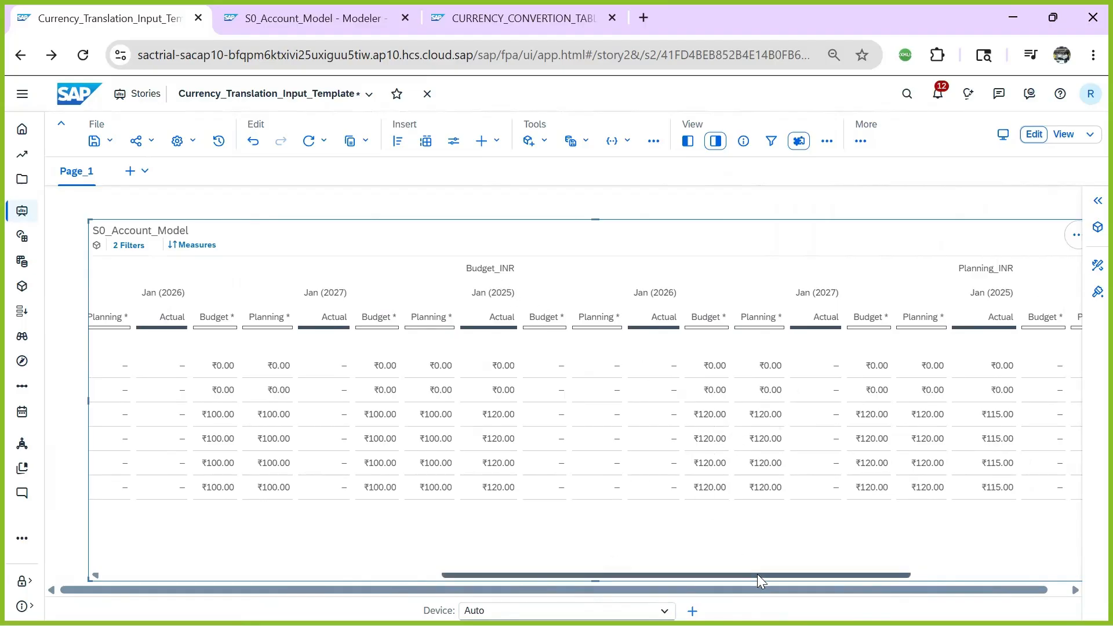
pyautogui.moveTo(758, 575); pyautogui.dragTo(958, 575)
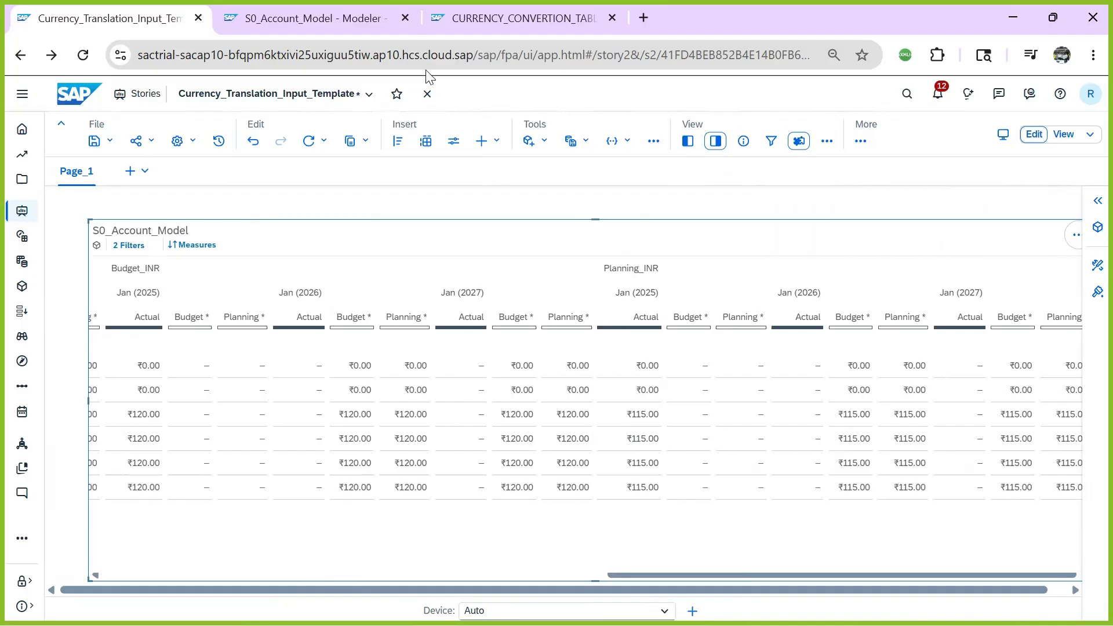
# - In the S0_Account_Model modeler, set the category of the Planning_INR conversion measure to Dynamic and save the model
pyautogui.click(324, 17)
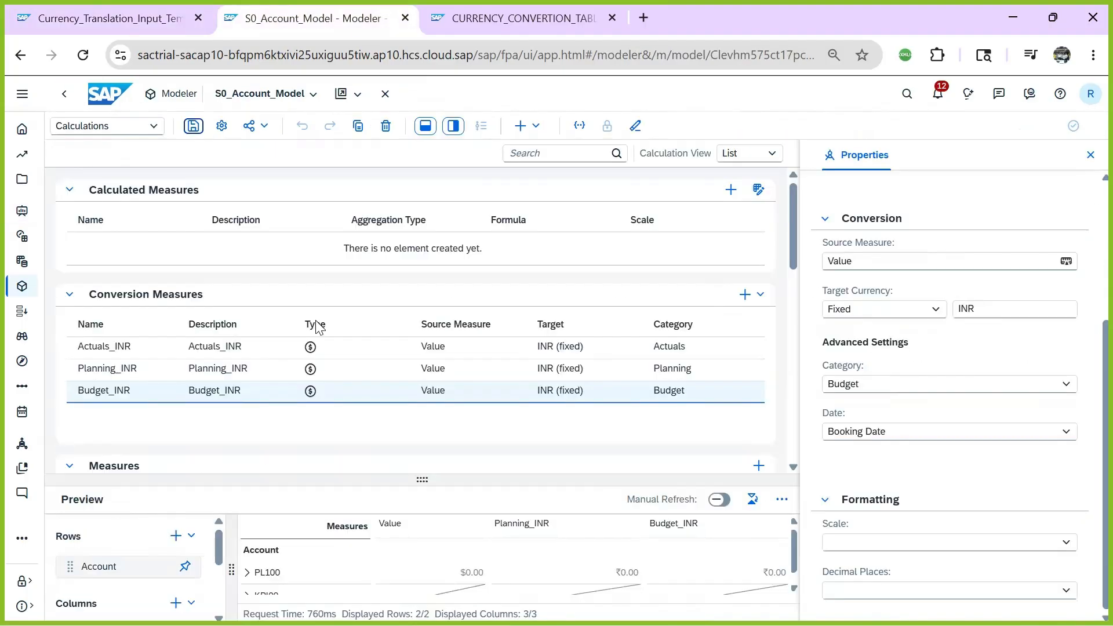
pyautogui.click(212, 395)
pyautogui.click(216, 372)
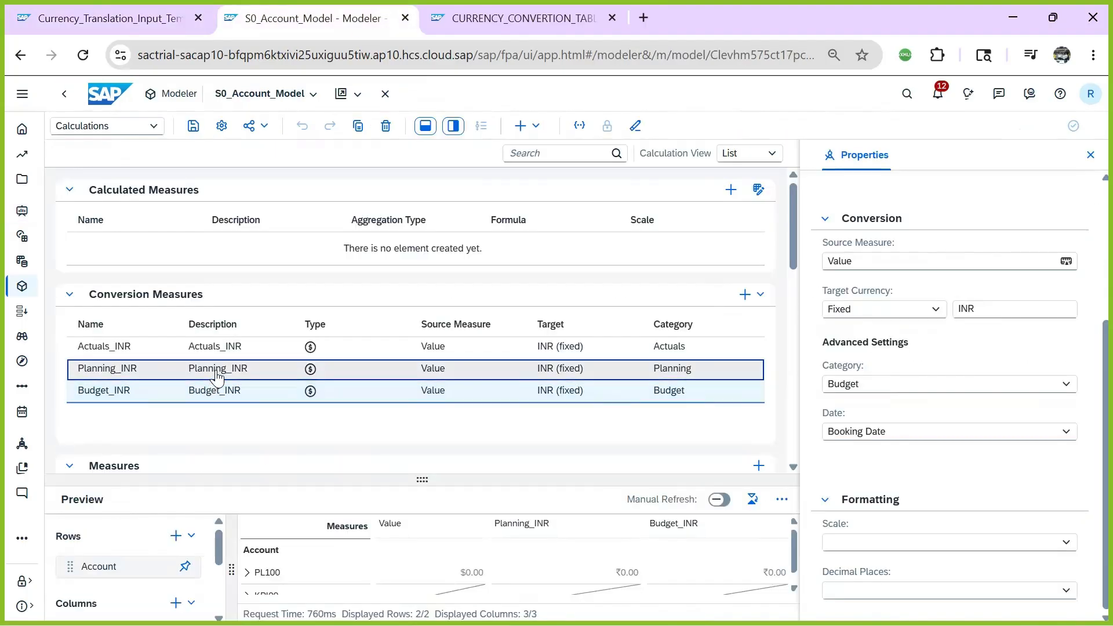
pyautogui.click(904, 385)
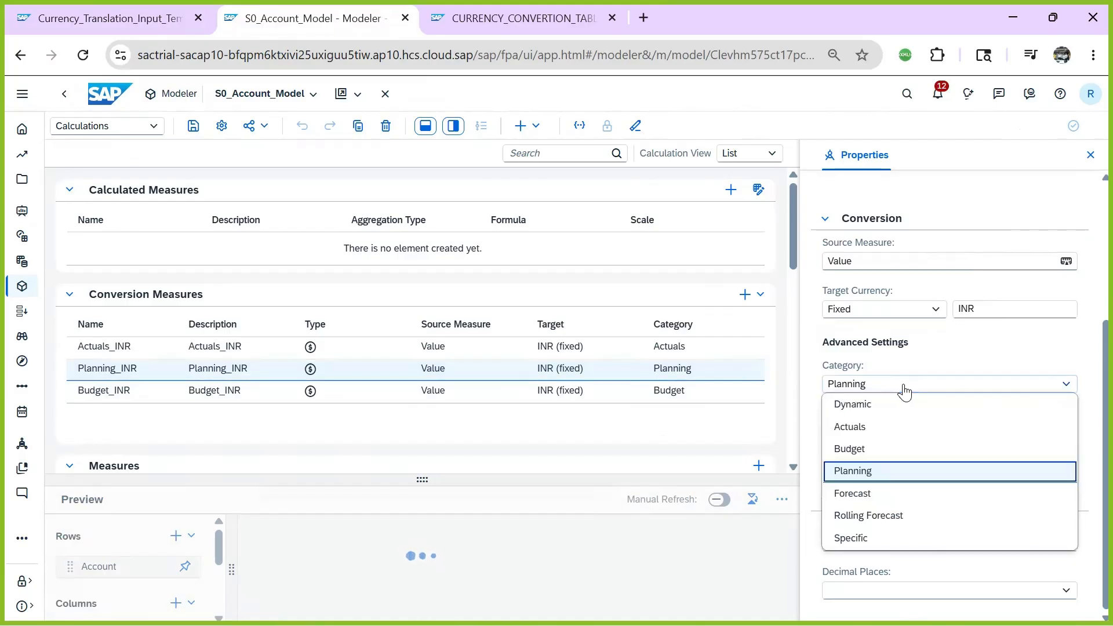
pyautogui.click(855, 414)
pyautogui.click(189, 119)
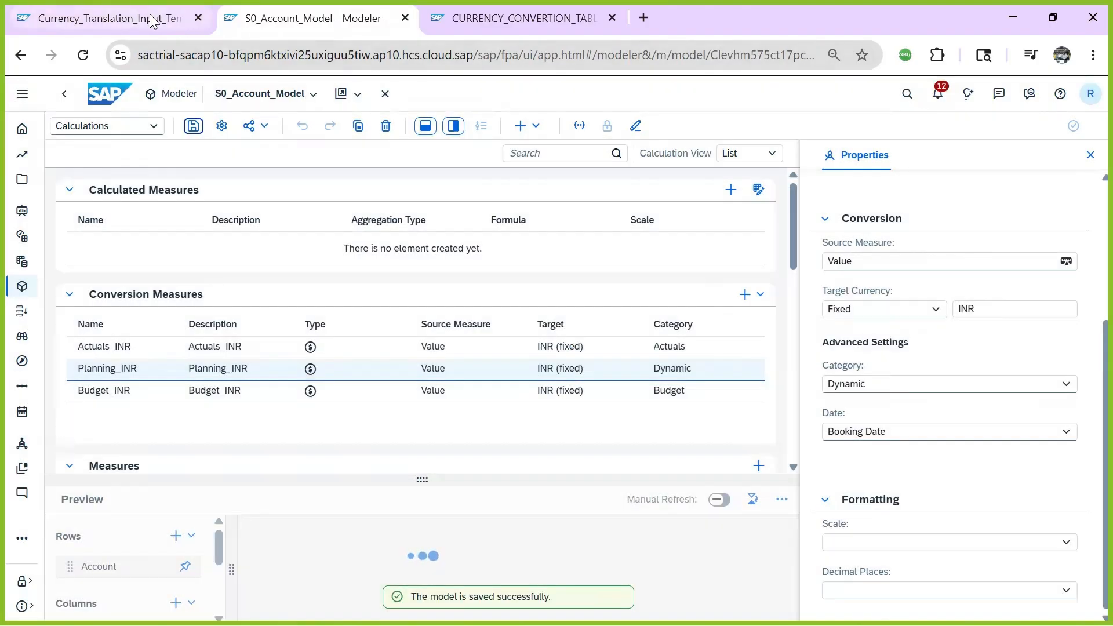
# - Save and reload the Currency_Translation_Input_Template story, and review the Planning_INR amounts for each date and version
pyautogui.click(151, 21)
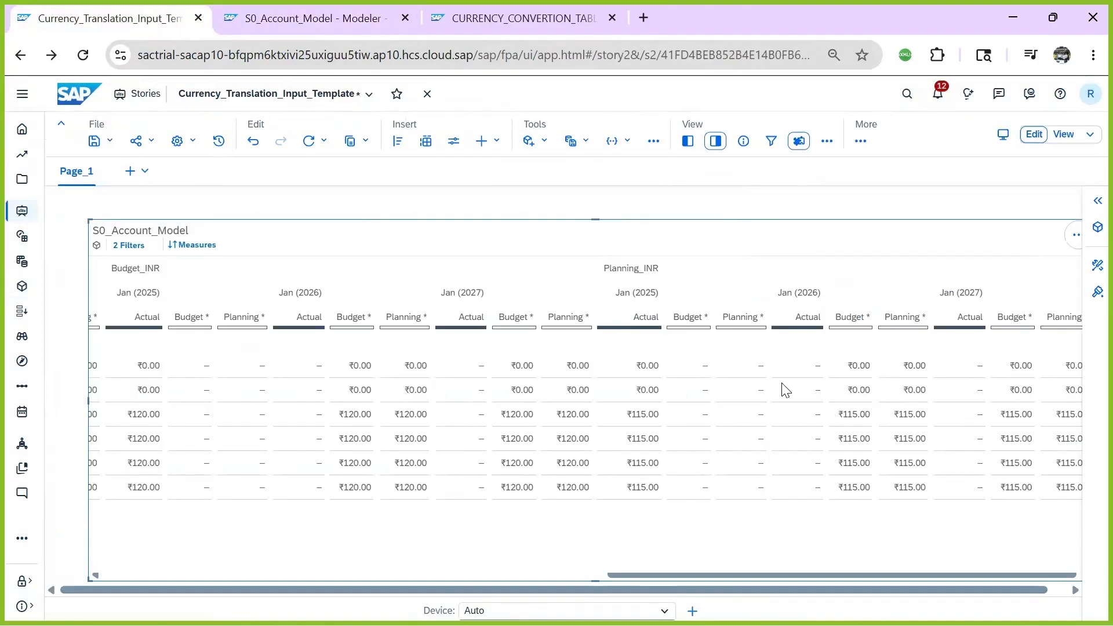
pyautogui.click(92, 142)
pyautogui.click(123, 156)
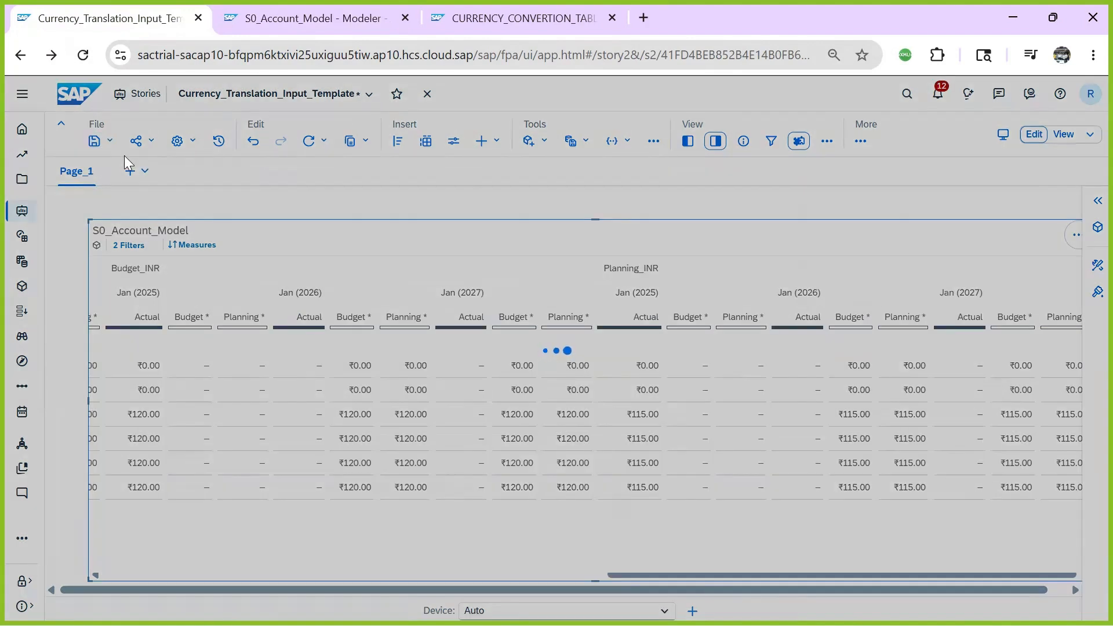
pyautogui.click(84, 57)
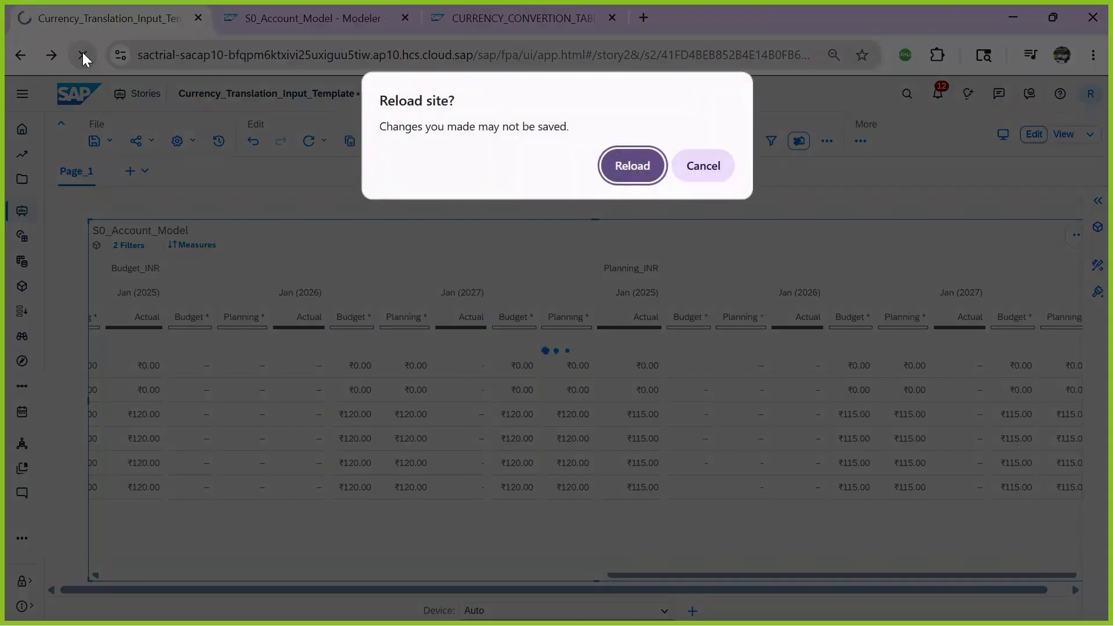
pyautogui.click(687, 169)
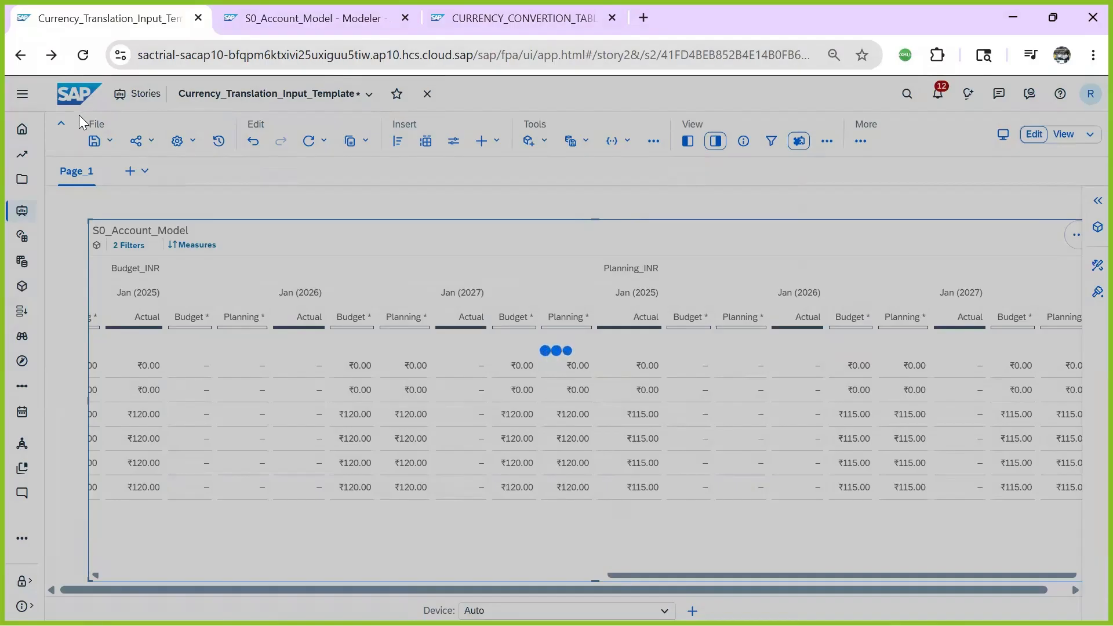
pyautogui.click(83, 57)
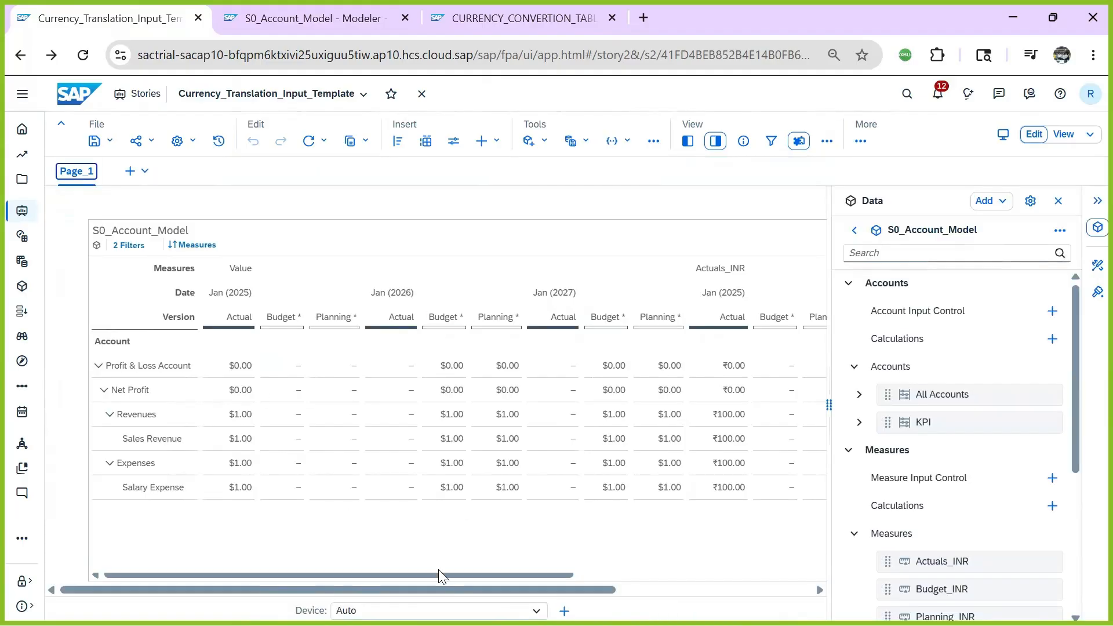
pyautogui.click(438, 575)
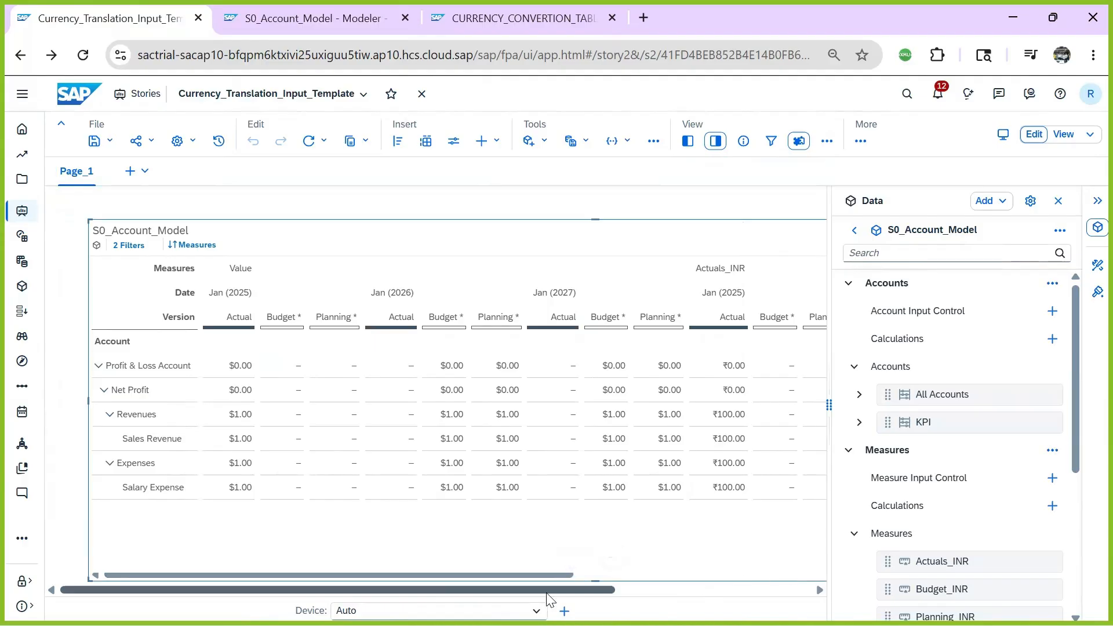
pyautogui.moveTo(551, 575); pyautogui.dragTo(911, 572)
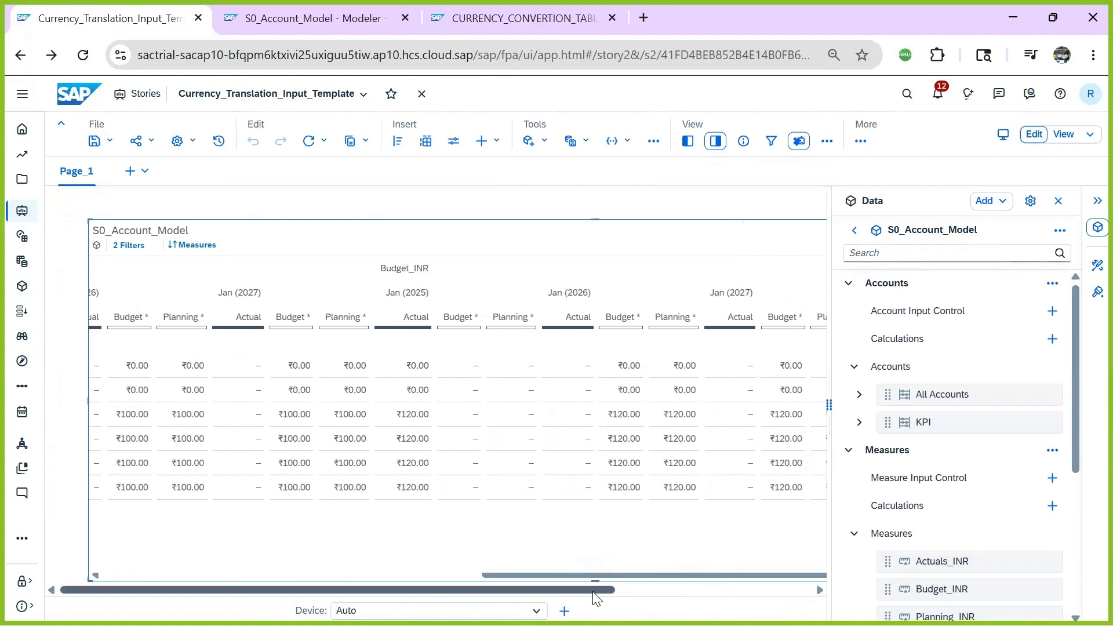
pyautogui.moveTo(595, 589); pyautogui.dragTo(792, 589)
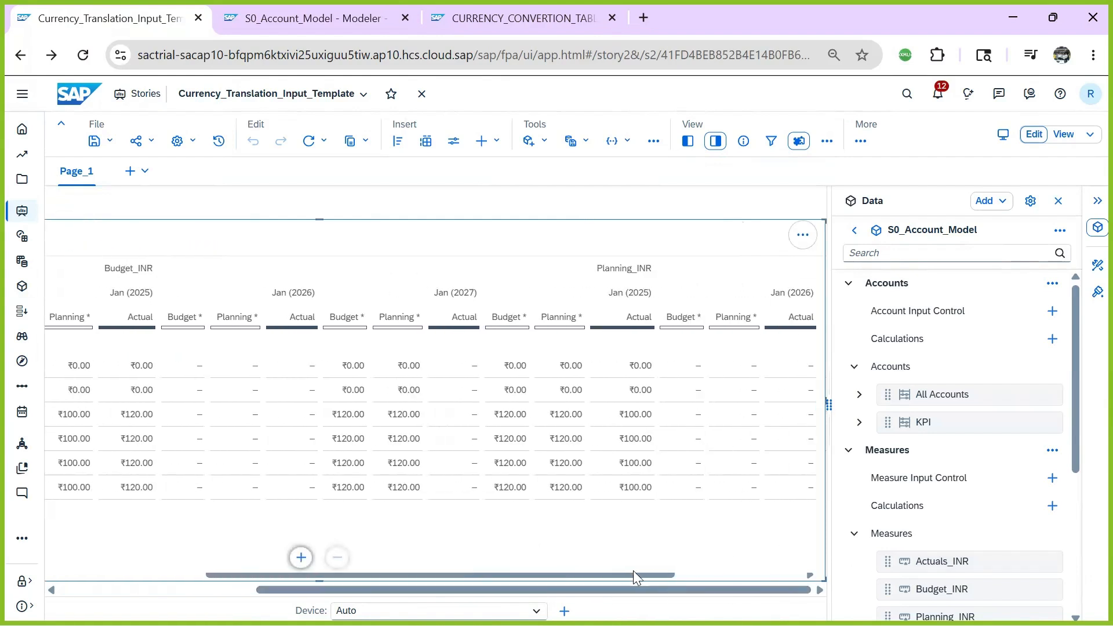
pyautogui.moveTo(633, 573); pyautogui.dragTo(772, 577)
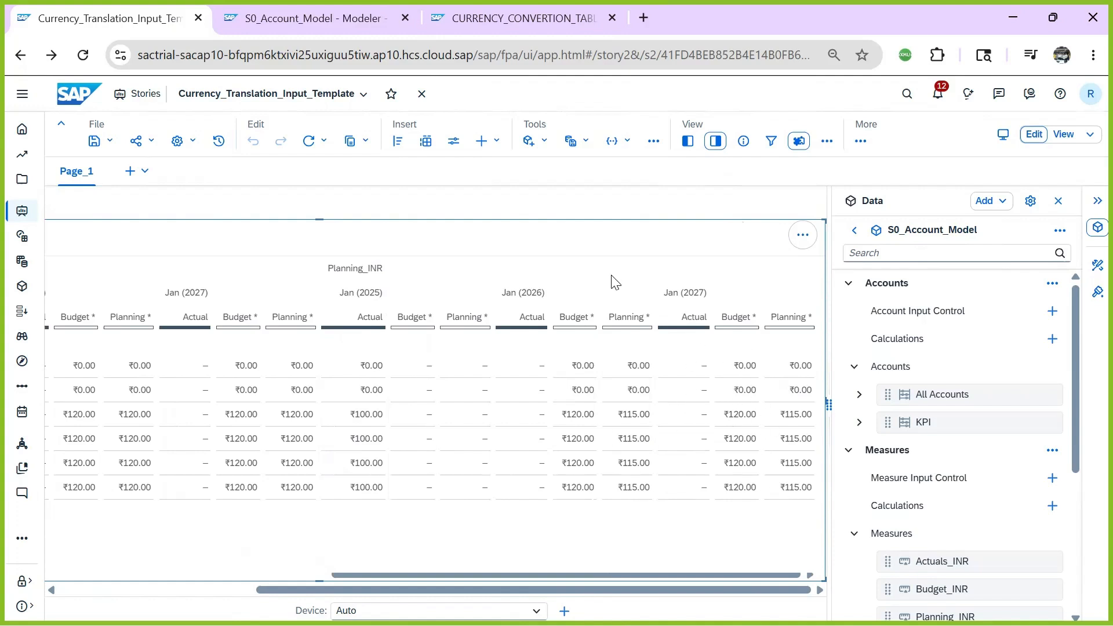
# - Switch to CURRENCY_CONVERTION_TABLE and copy the Actuals, Budget and Planning rate rows into rows 5 to 7
pyautogui.click(498, 22)
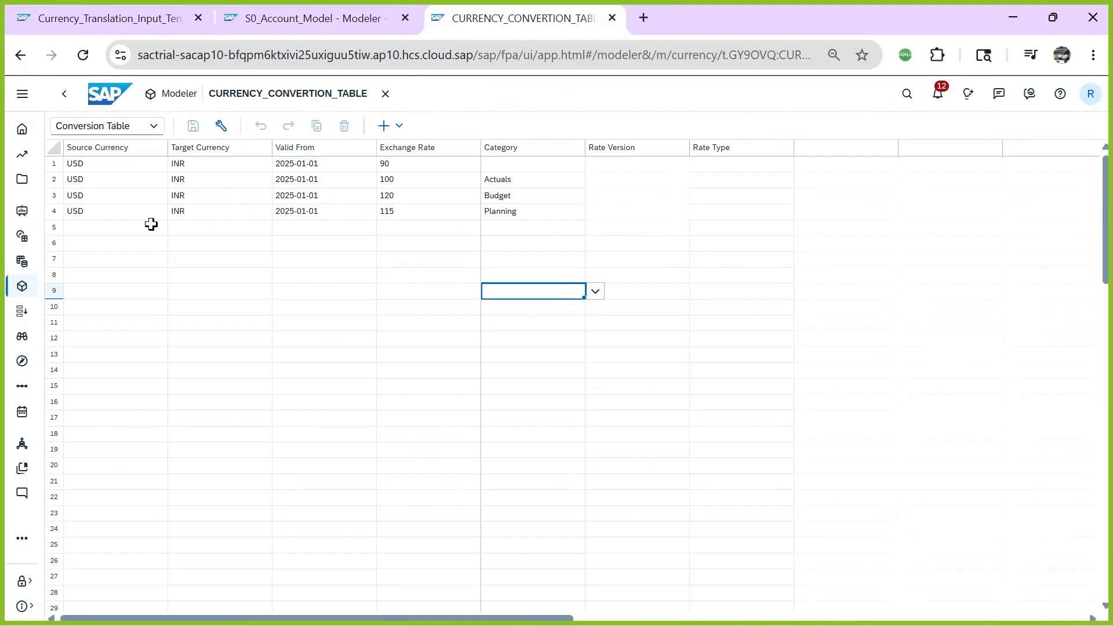
pyautogui.moveTo(126, 181); pyautogui.dragTo(534, 209)
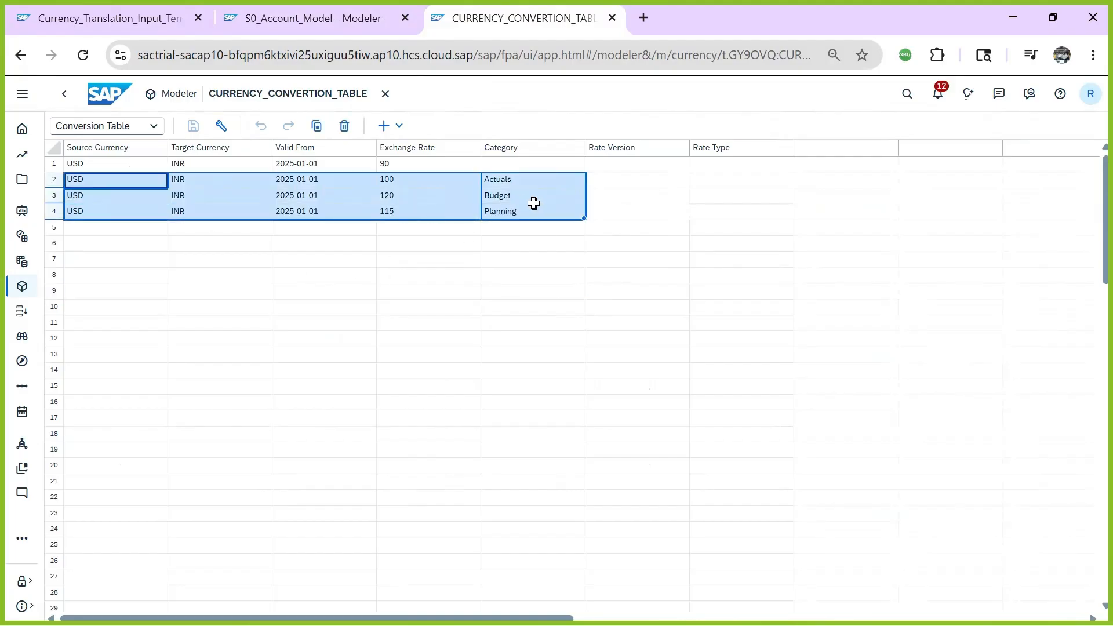
pyautogui.hotkey('ctrl', 'c')
pyautogui.click(130, 233)
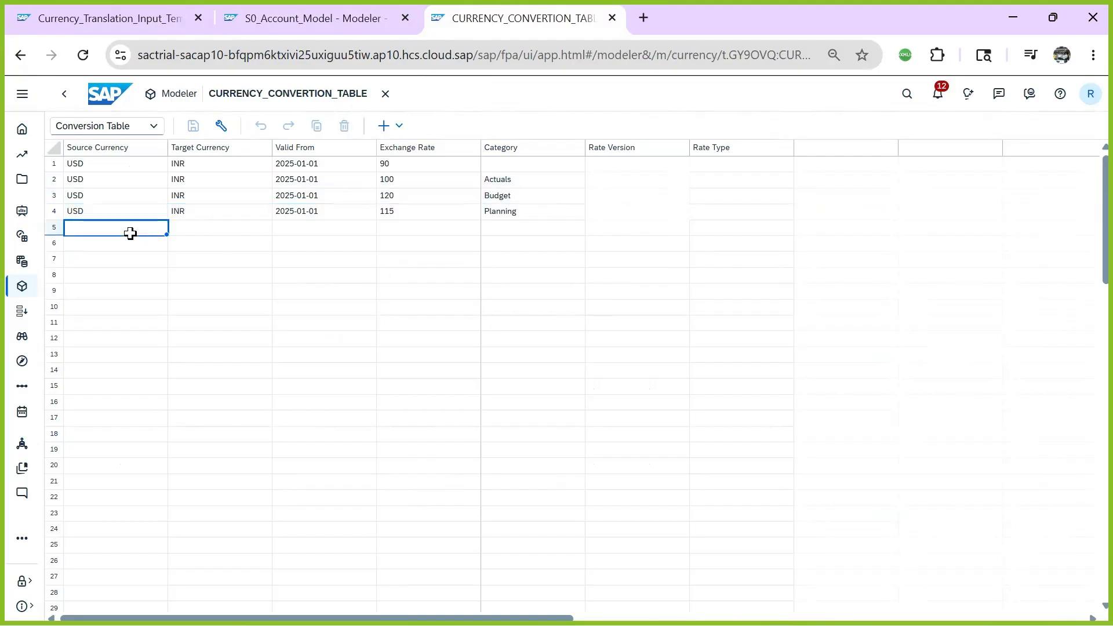
pyautogui.hotkey('ctrl', 'v')
pyautogui.click(304, 222)
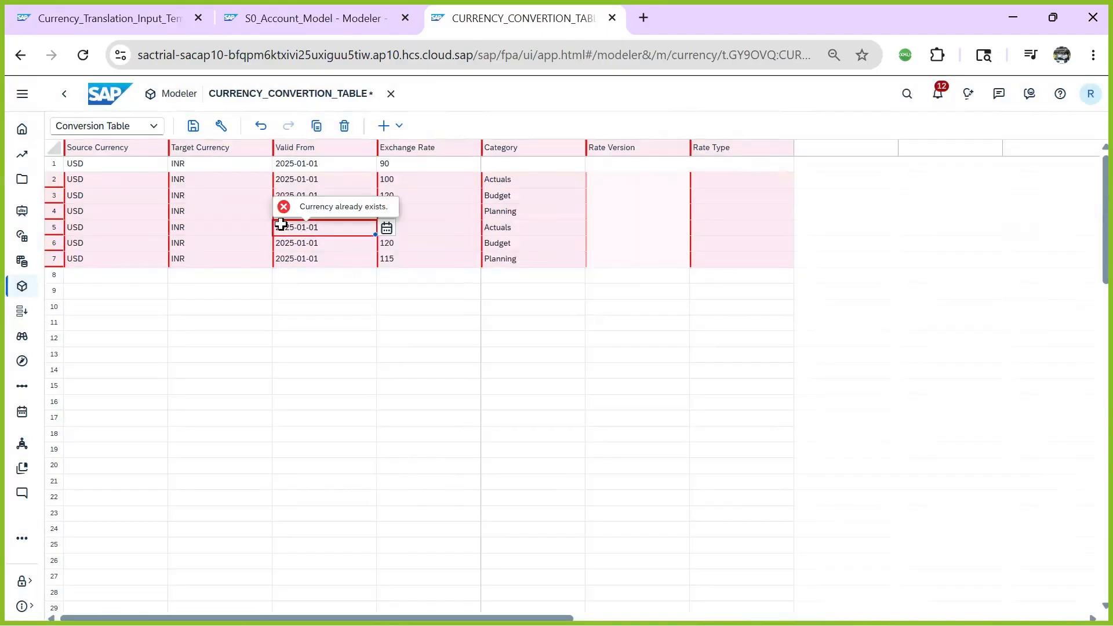
pyautogui.doubleClick(311, 234)
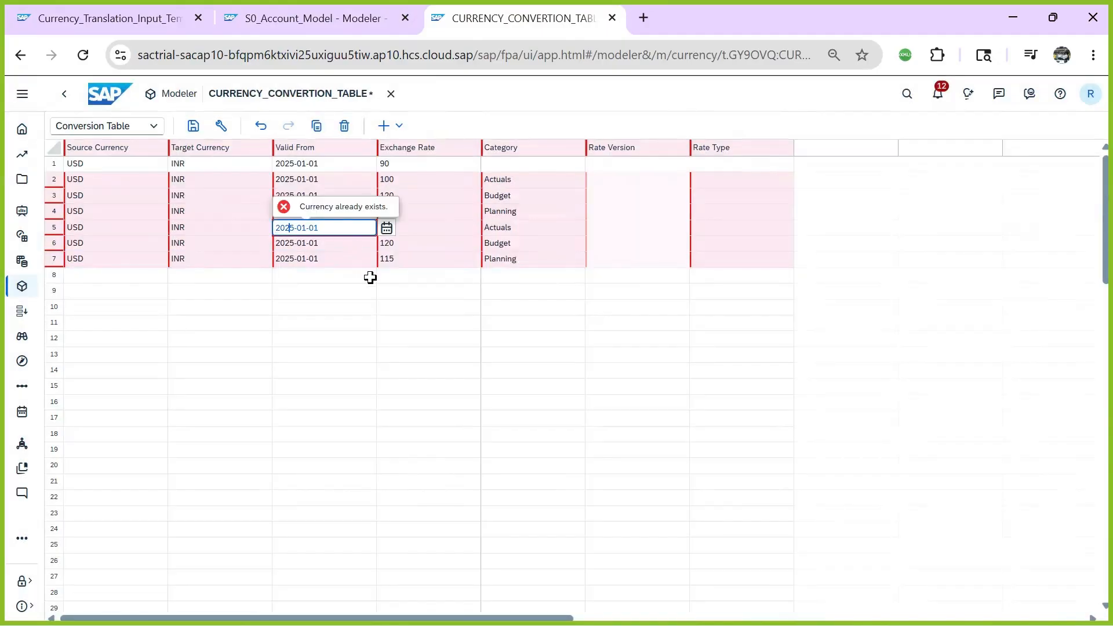
pyautogui.click(354, 323)
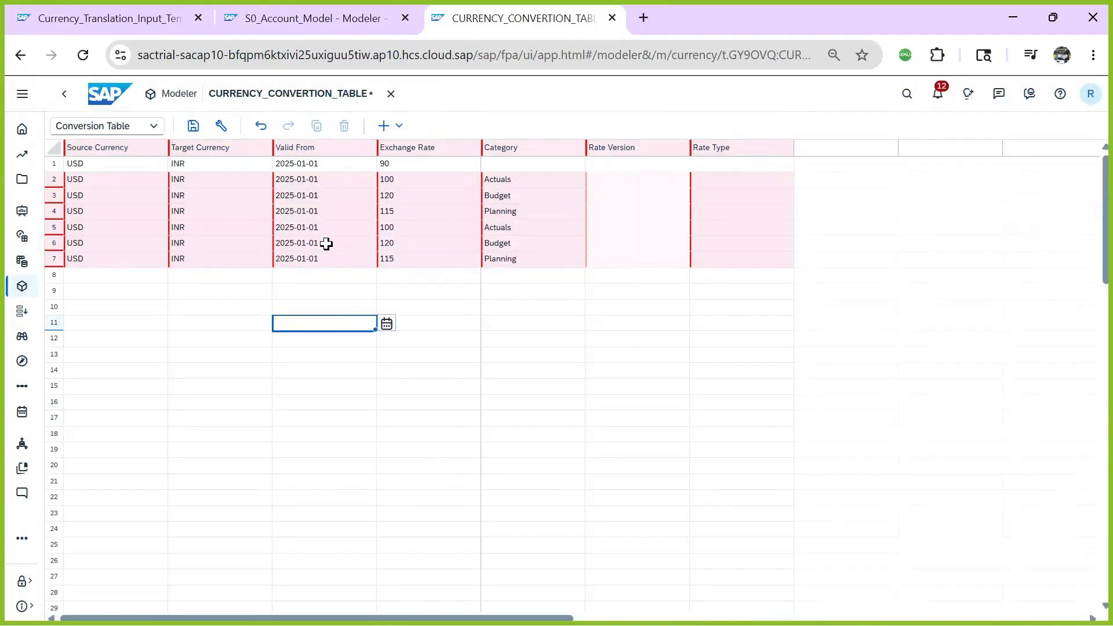
# - Set the Valid From date of the Actuals, Budget and Planning rates in rows 2 to 4 to 2026-01-01
pyautogui.doubleClick(293, 180)
pyautogui.click(300, 180)
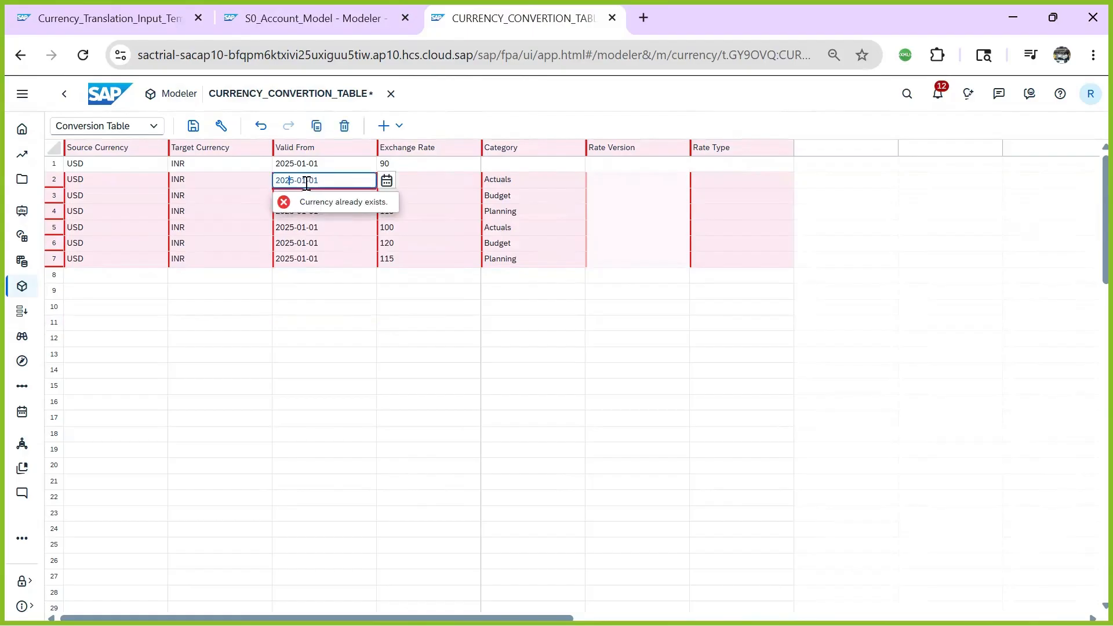
pyautogui.press('Delete')
pyautogui.write('6')
pyautogui.click(305, 226)
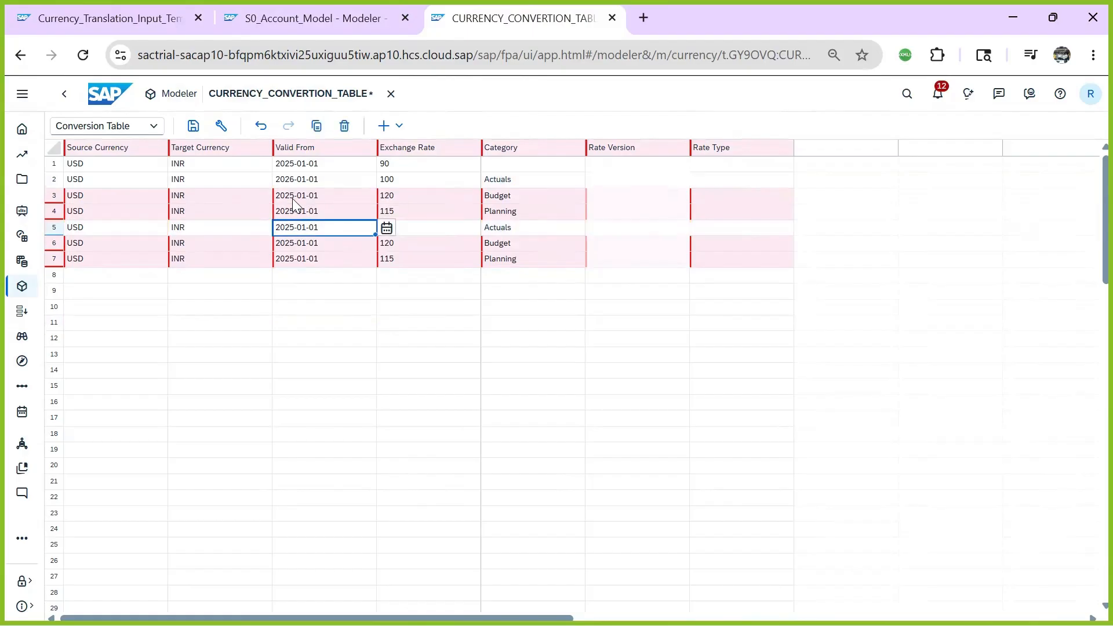
pyautogui.doubleClick(293, 197)
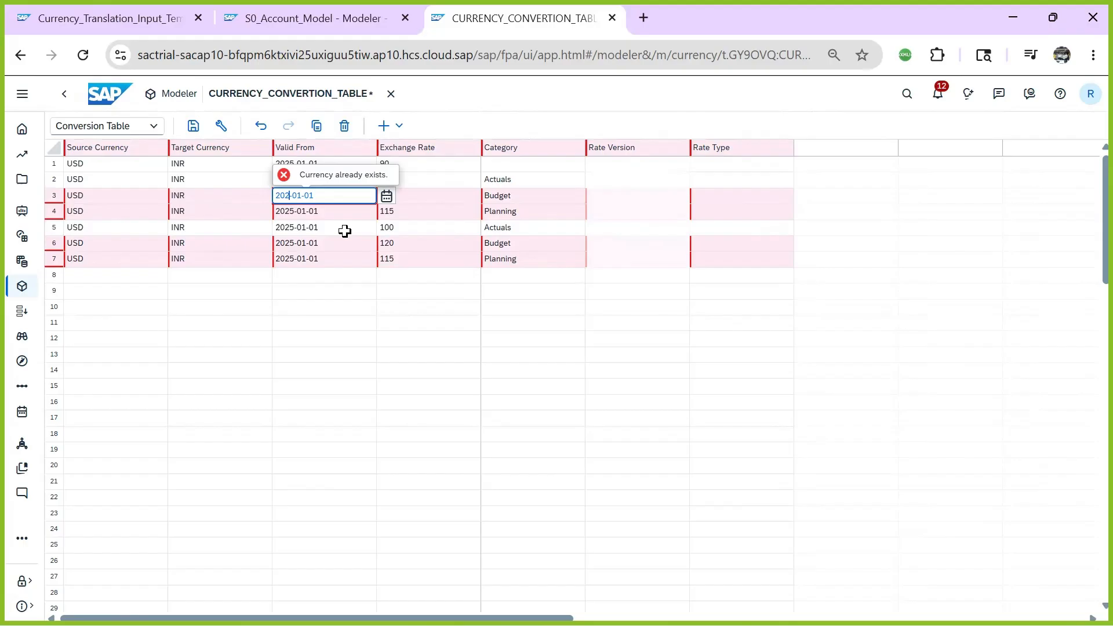
pyautogui.doubleClick(314, 211)
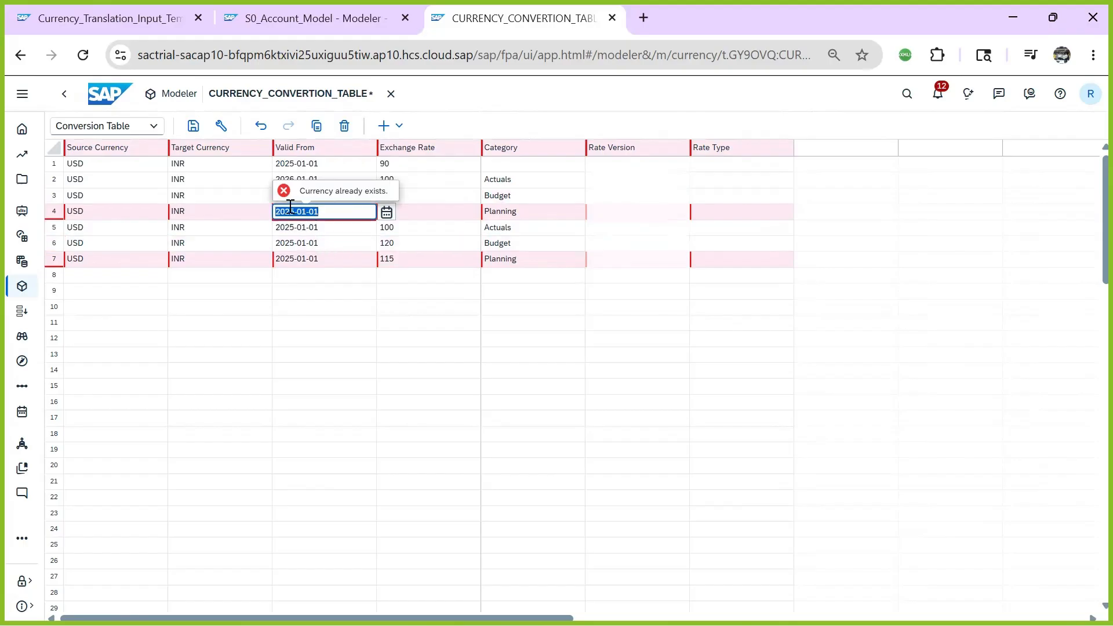
pyautogui.click(290, 209)
pyautogui.press('Delete')
pyautogui.write('6')
pyautogui.press('Return')
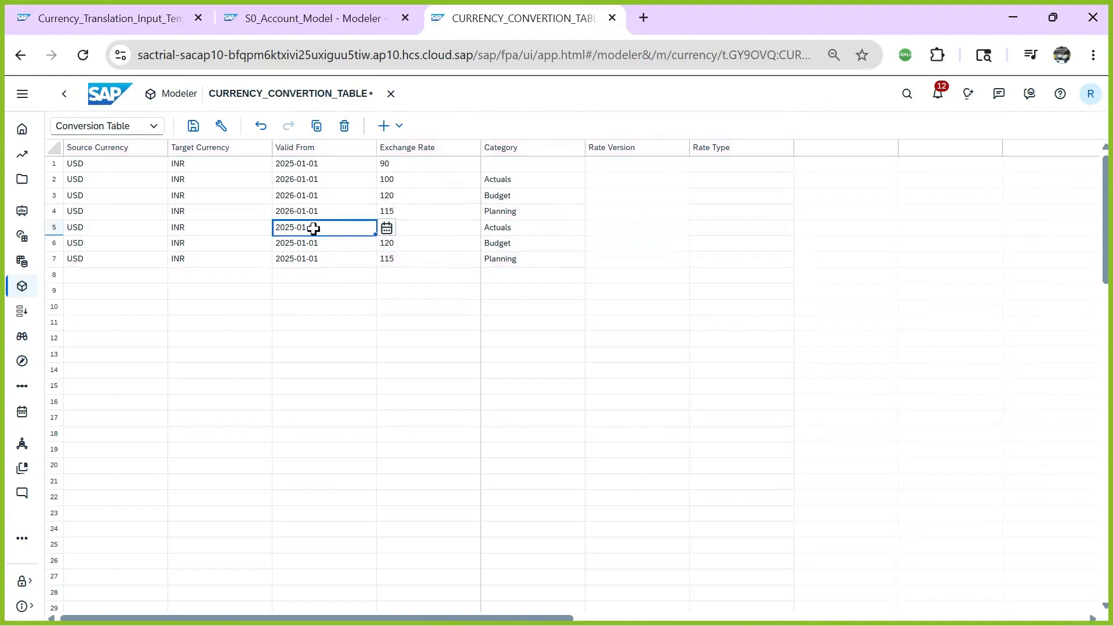
# - Set the Valid From date of the copied Actuals, Budget and Planning rates in rows 5 to 7 to 2027-01-01
pyautogui.click(330, 180)
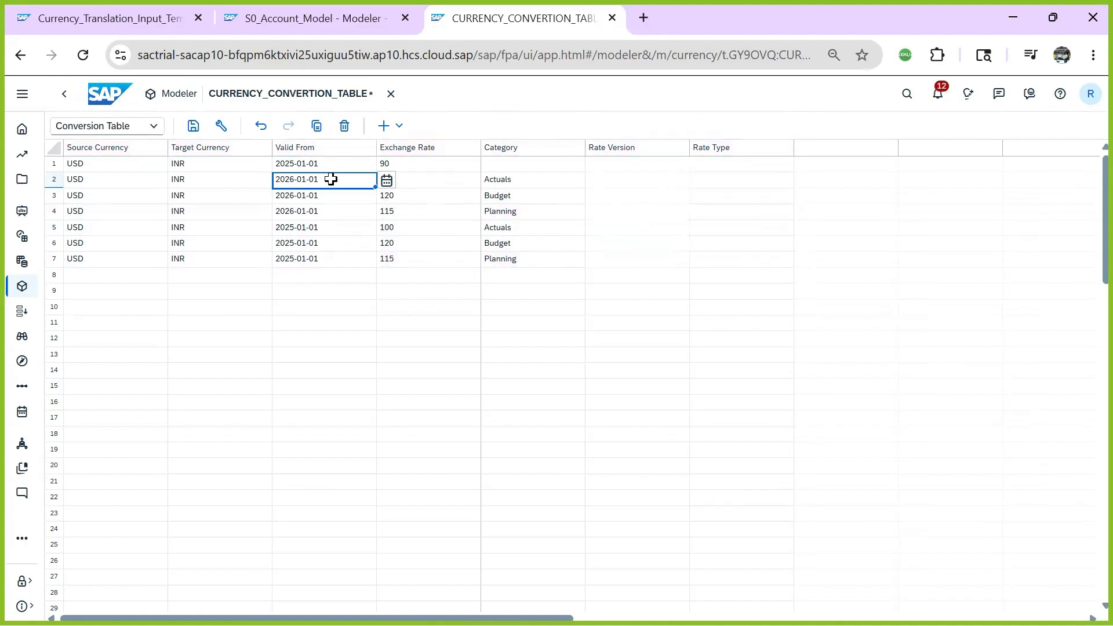
pyautogui.click(304, 211)
pyautogui.click(290, 227)
pyautogui.click(297, 231)
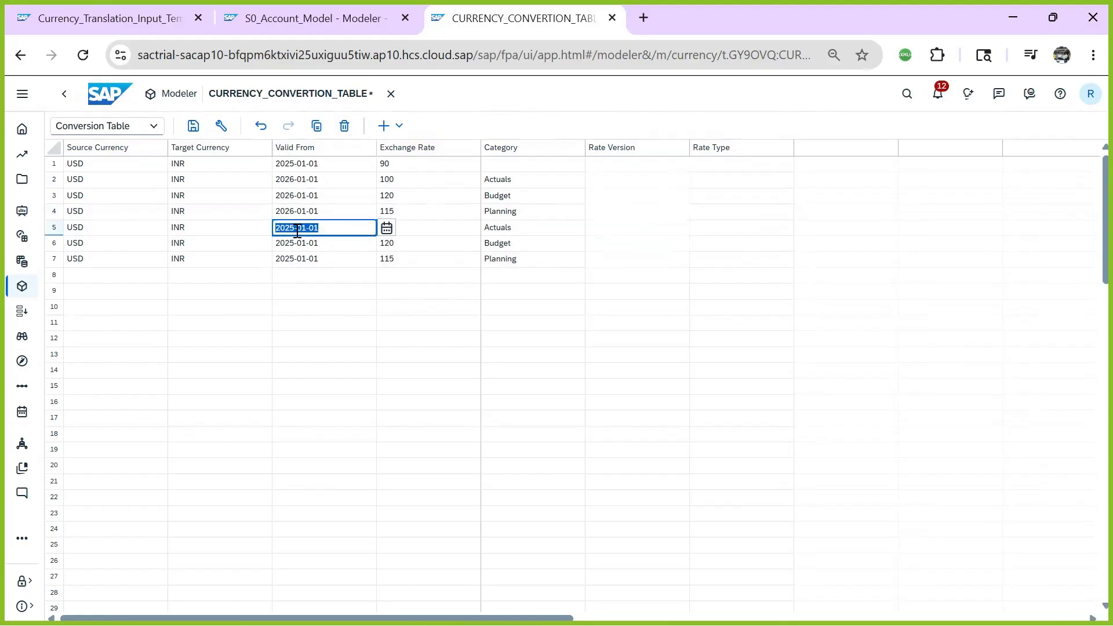
pyautogui.click(298, 231)
pyautogui.click(280, 243)
pyautogui.click(284, 244)
pyautogui.click(290, 244)
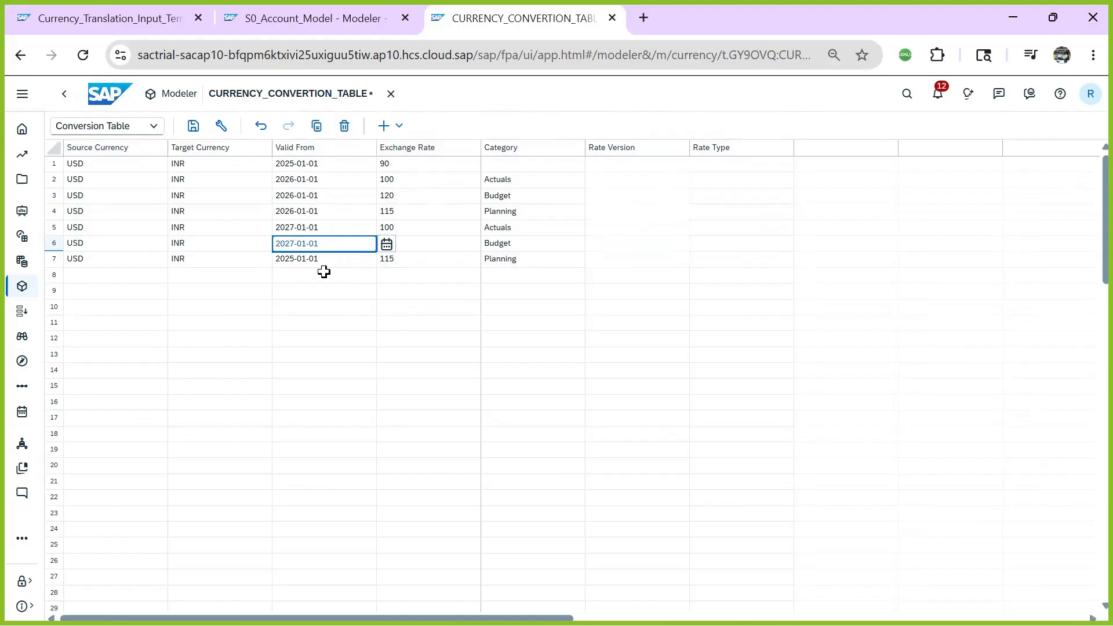
pyautogui.click(289, 259)
pyautogui.click(293, 259)
pyautogui.click(292, 259)
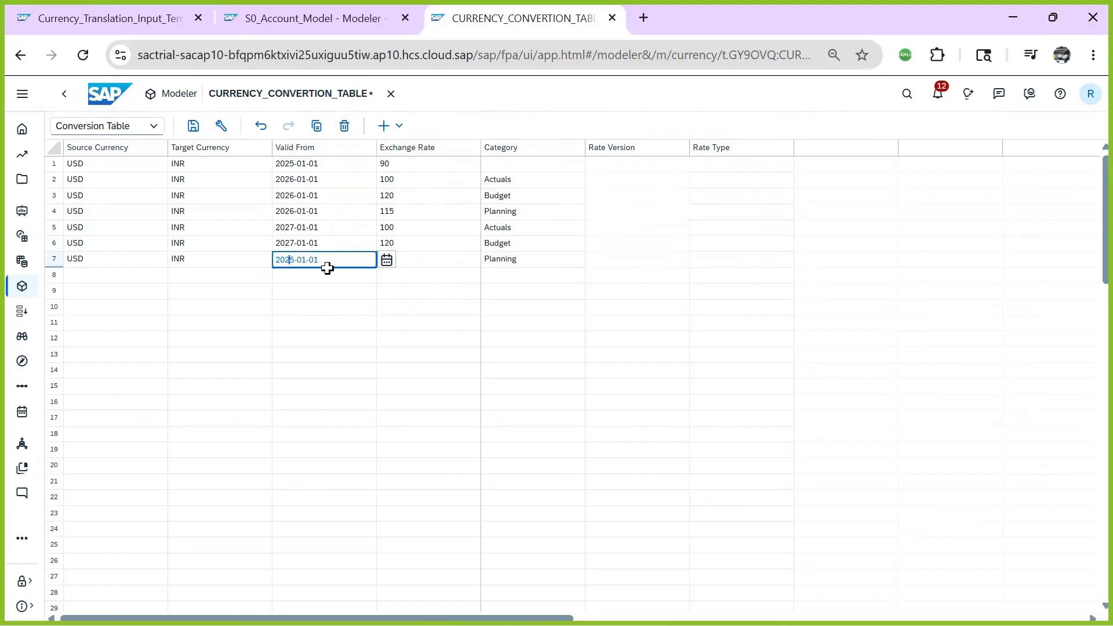
pyautogui.write('7')
pyautogui.press('Return')
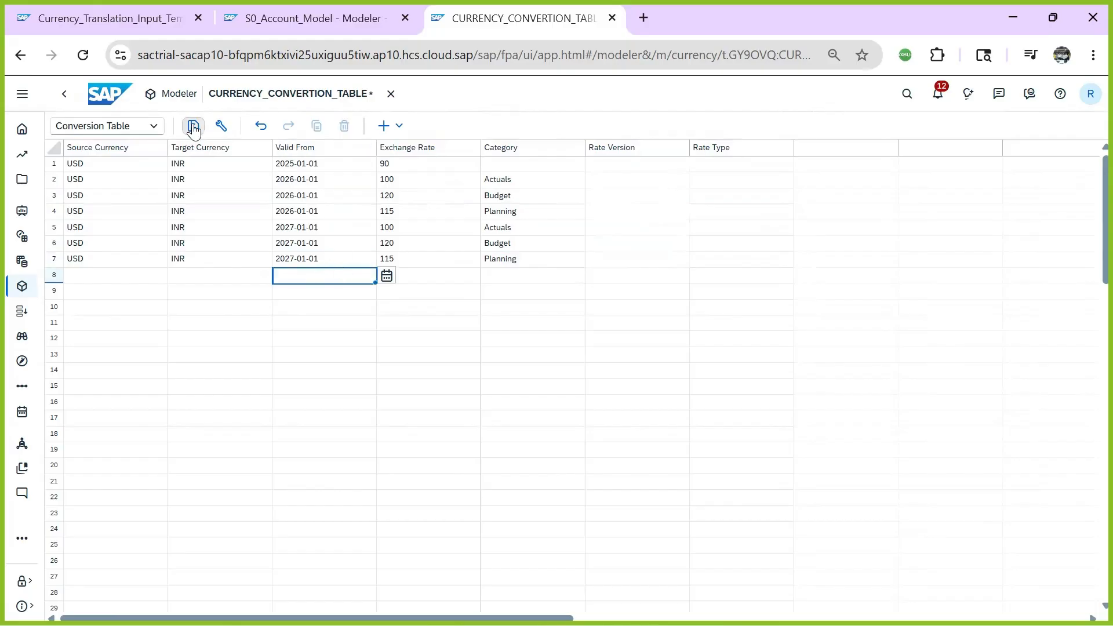
# - Set the 2027 exchange rates to 101 for Actuals, 121 for Budget and 116 for Planning, and save the conversion table
pyautogui.click(299, 227)
pyautogui.click(451, 355)
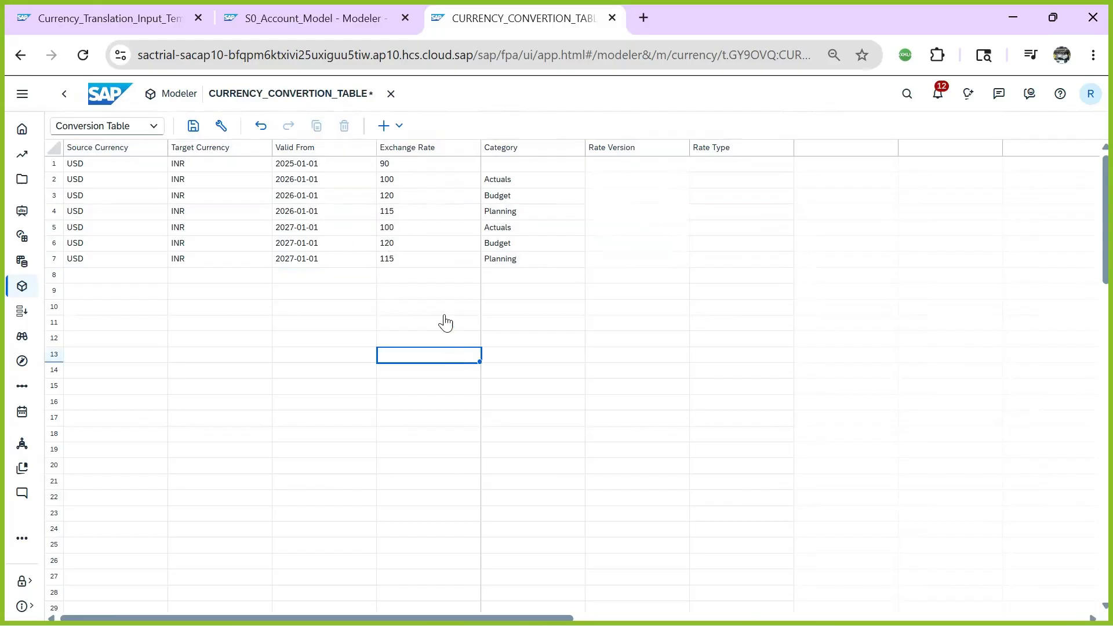
pyautogui.click(393, 230)
pyautogui.write('1')
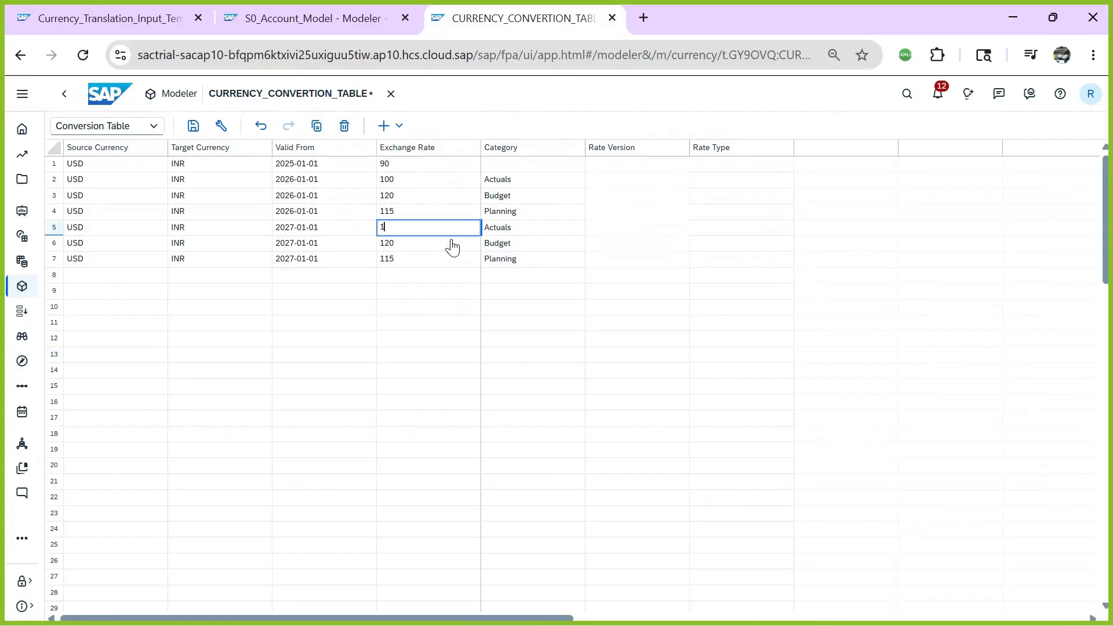
pyautogui.click(403, 246)
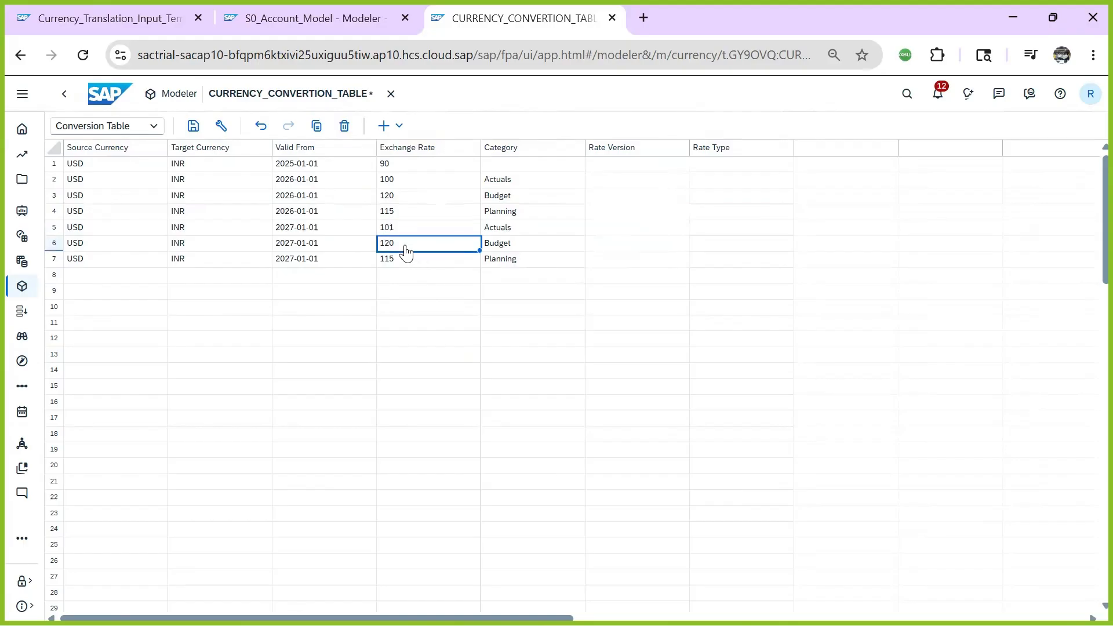
pyautogui.write('121')
pyautogui.doubleClick(406, 260)
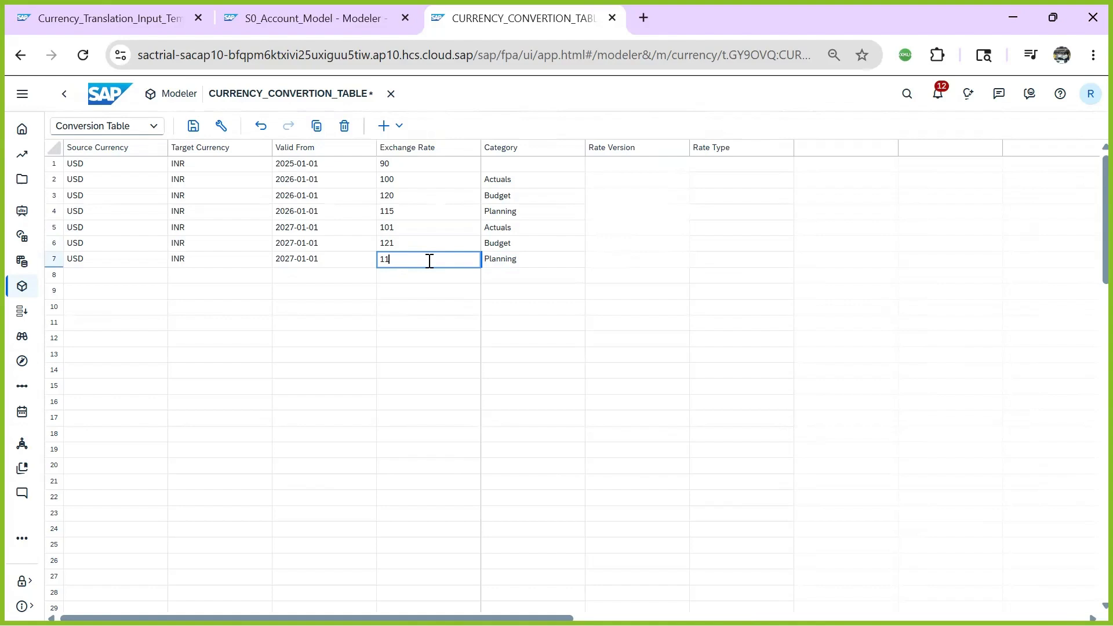
pyautogui.click(435, 307)
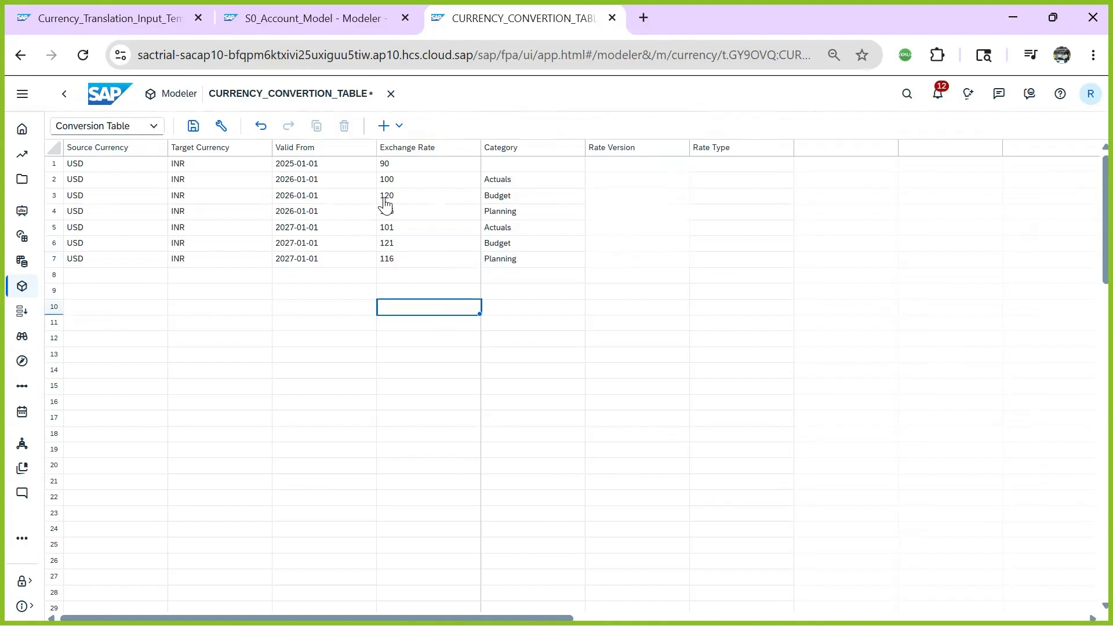
pyautogui.click(194, 127)
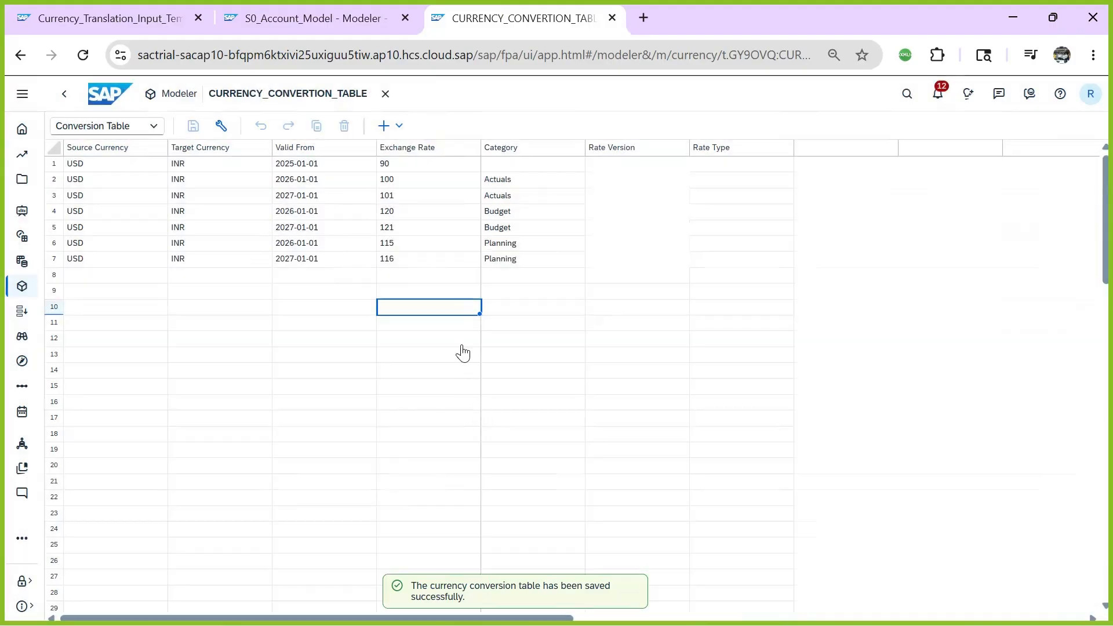
# - Review the saved exchange rates in the conversion table by Valid From date and category
pyautogui.click(337, 200)
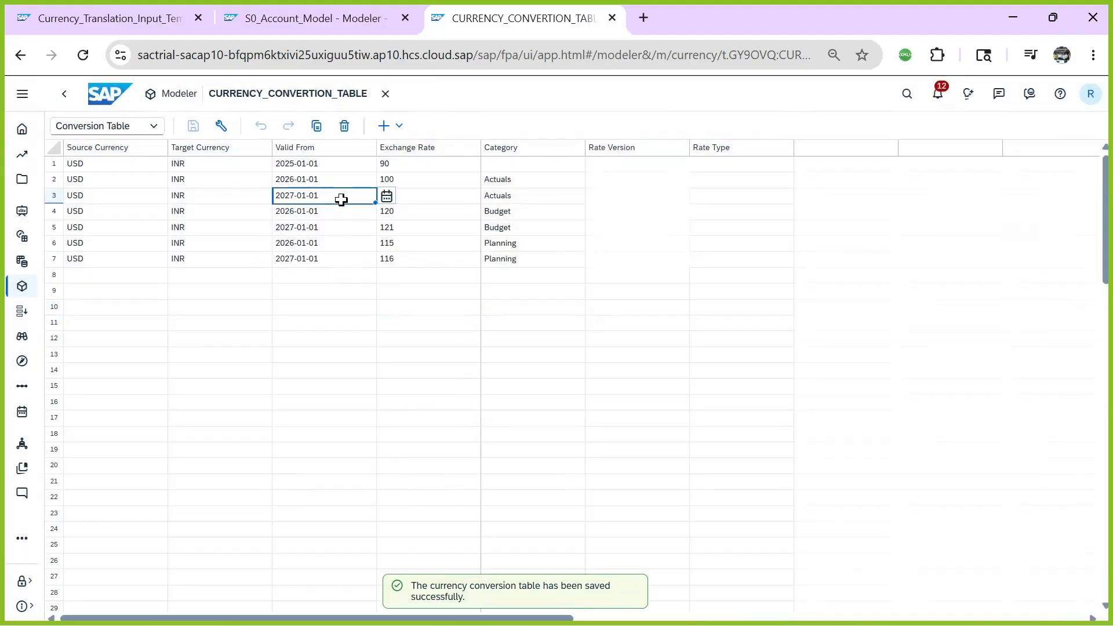
pyautogui.click(569, 259)
pyautogui.click(302, 178)
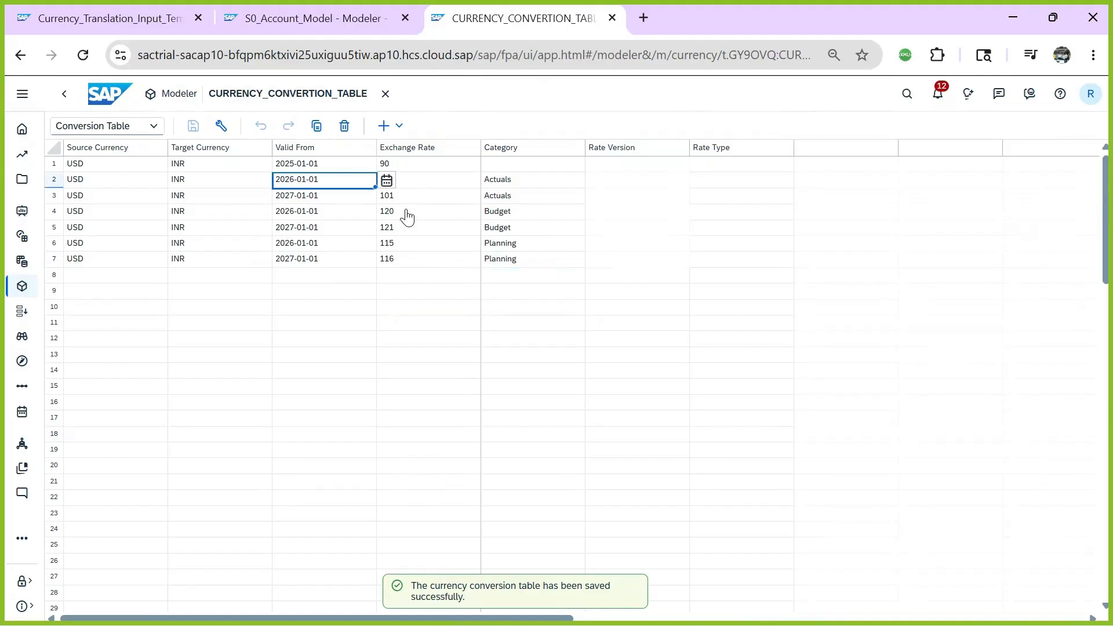
pyautogui.click(509, 182)
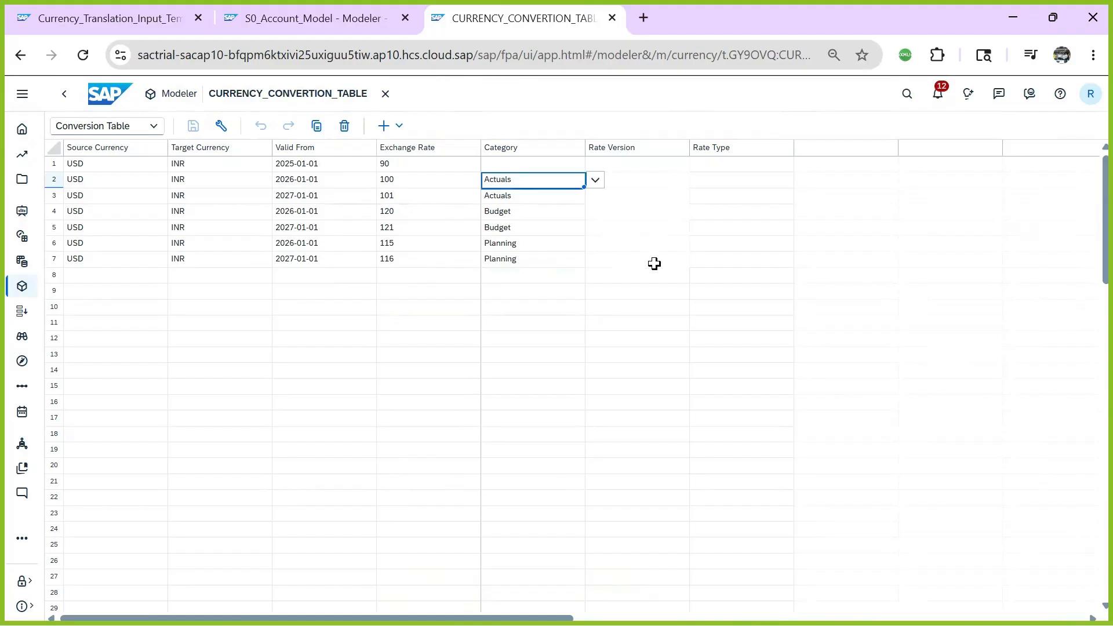
pyautogui.click(415, 168)
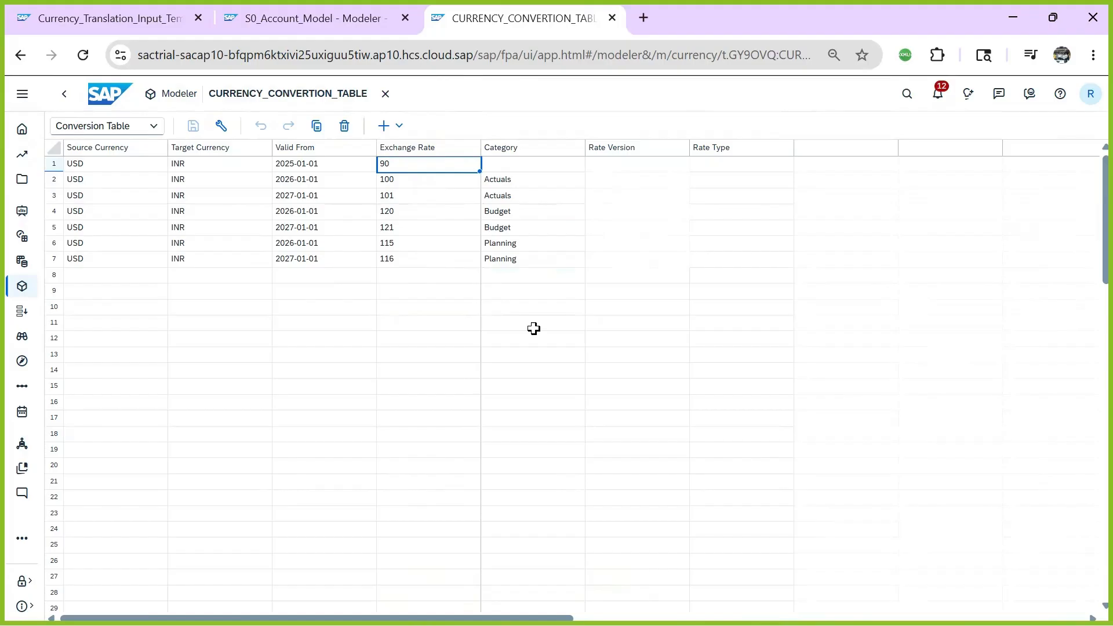
# - Reload the Currency_Translation_Input_Template story with a wider canvas, and review the Actuals_INR, Budget_INR and Planning_INR amounts for each date and version
pyautogui.click(110, 22)
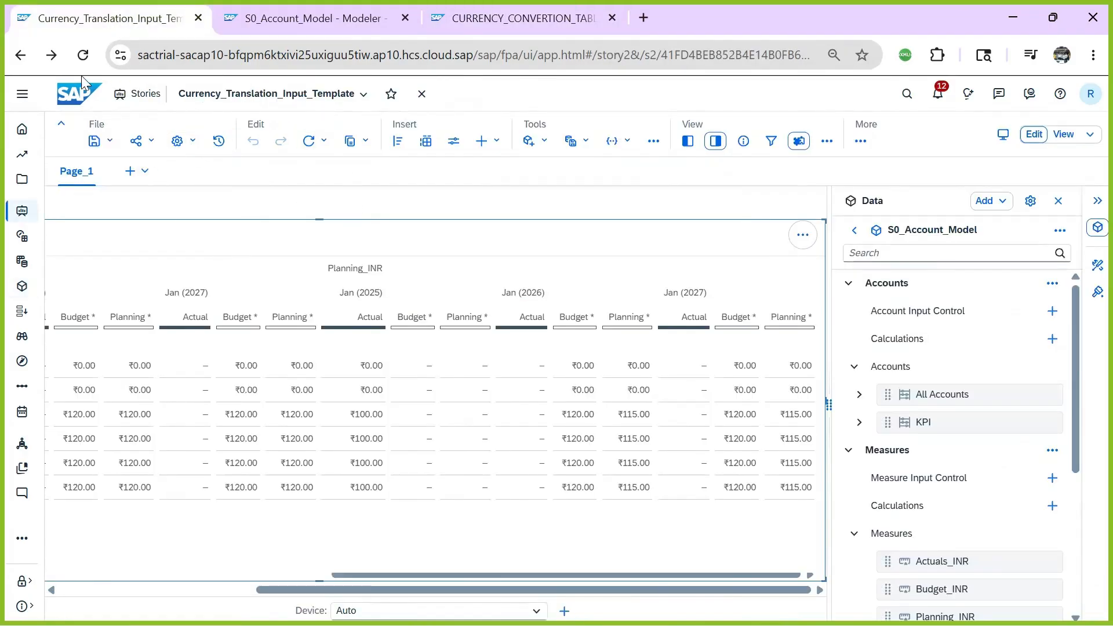
pyautogui.click(83, 55)
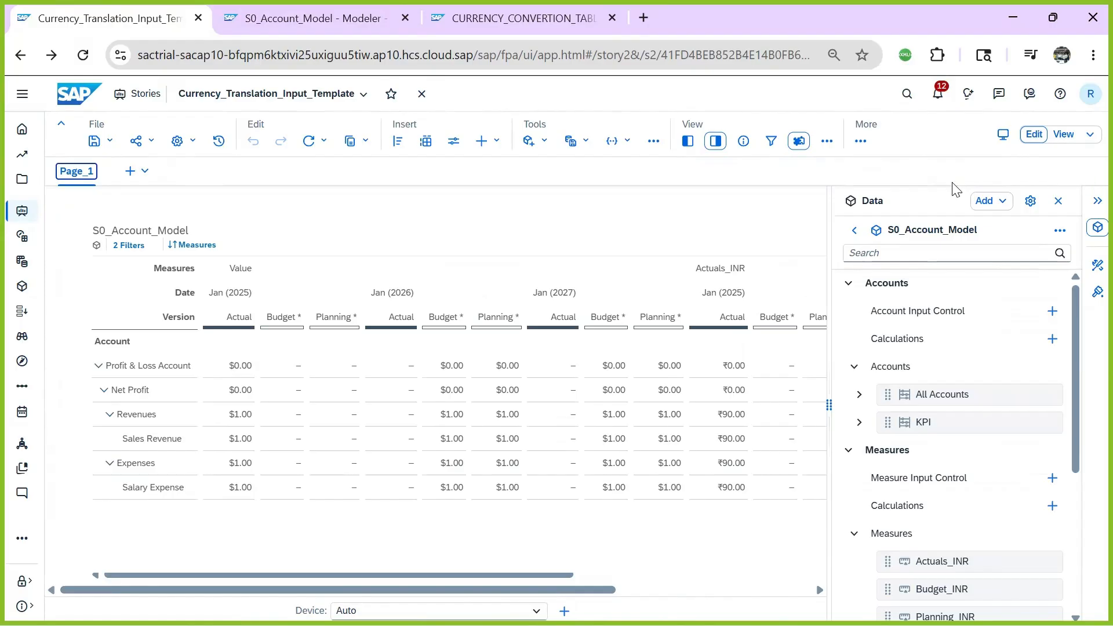
pyautogui.click(1097, 200)
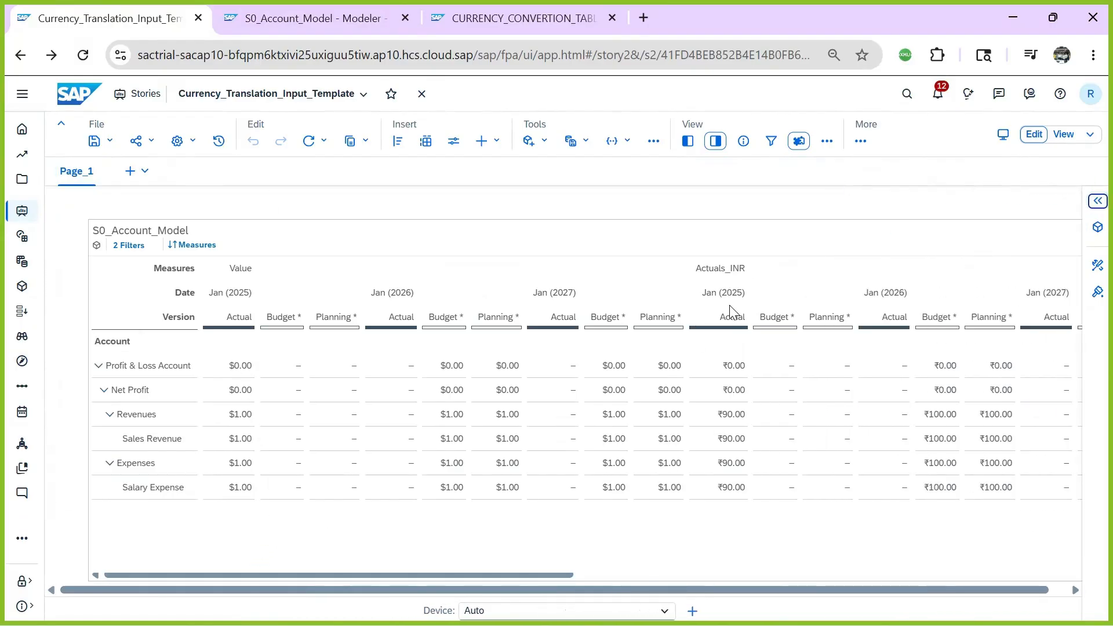
pyautogui.moveTo(557, 578); pyautogui.dragTo(639, 578)
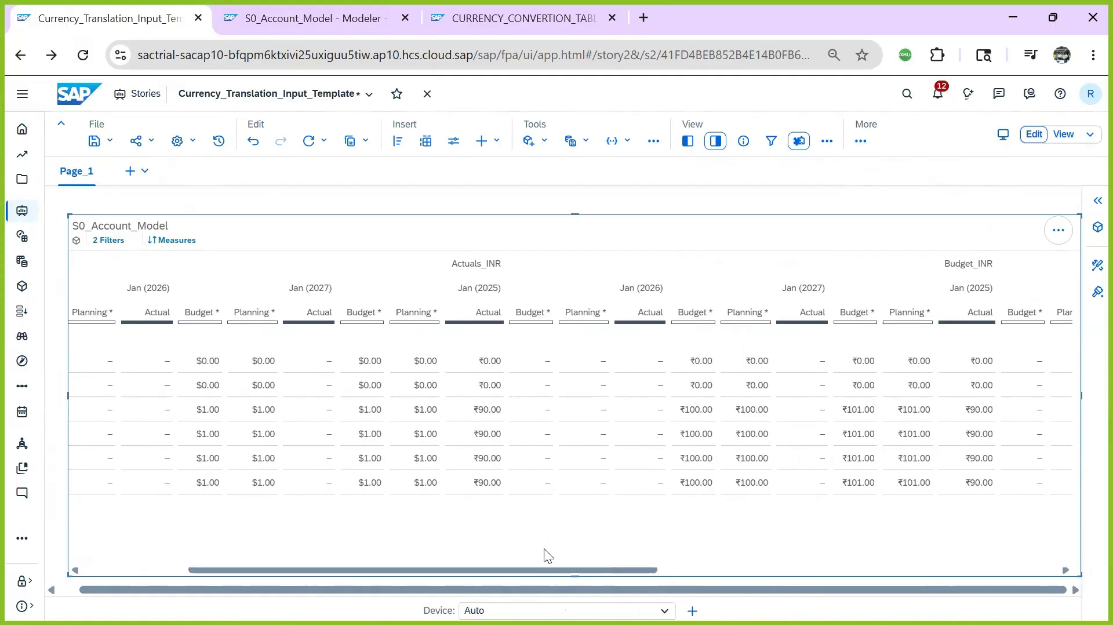
pyautogui.moveTo(555, 567)
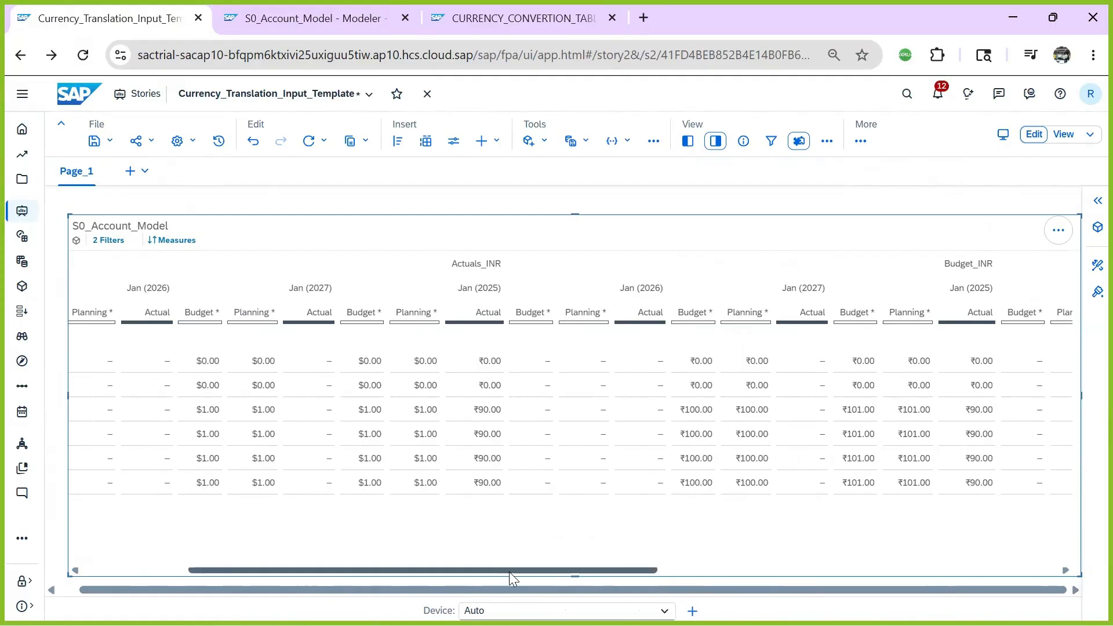
pyautogui.moveTo(509, 572); pyautogui.dragTo(573, 574)
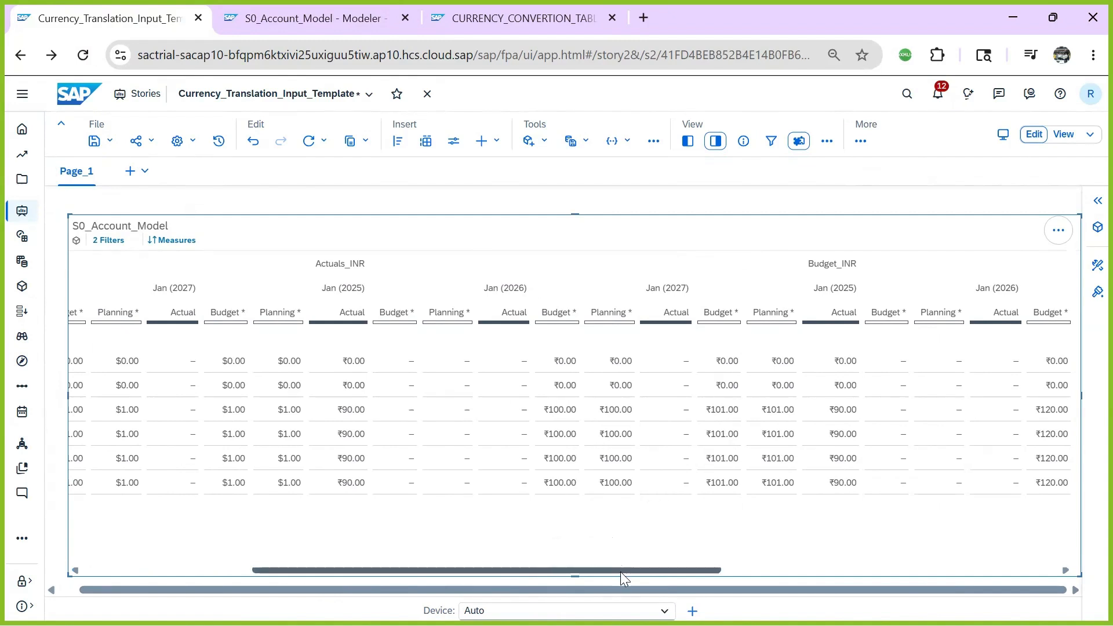
pyautogui.moveTo(640, 574); pyautogui.dragTo(969, 576)
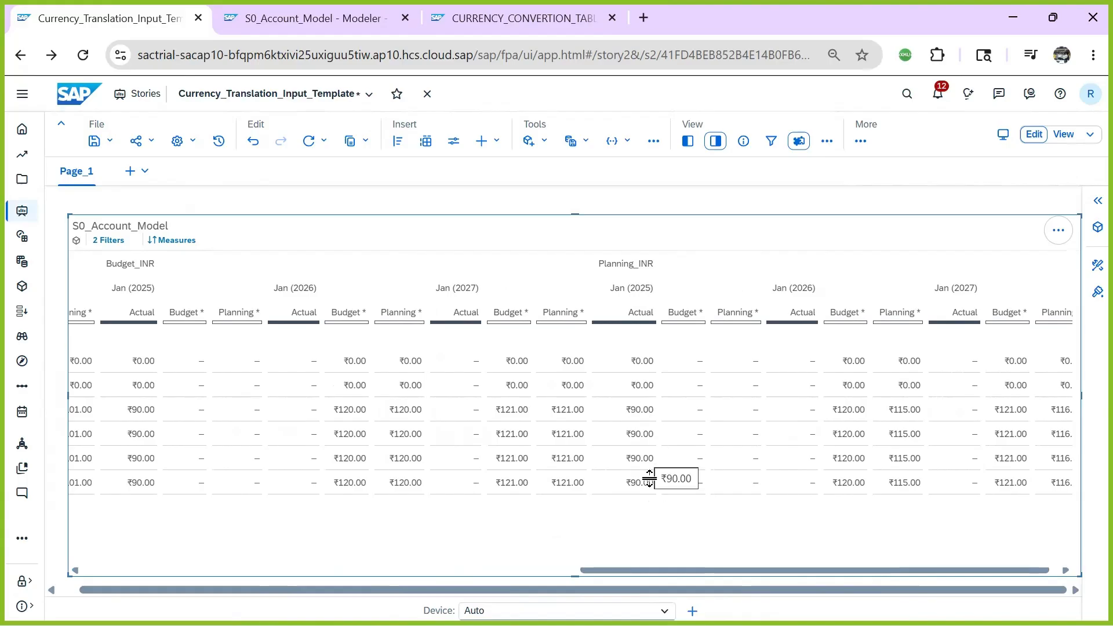
pyautogui.moveTo(724, 571); pyautogui.dragTo(814, 572)
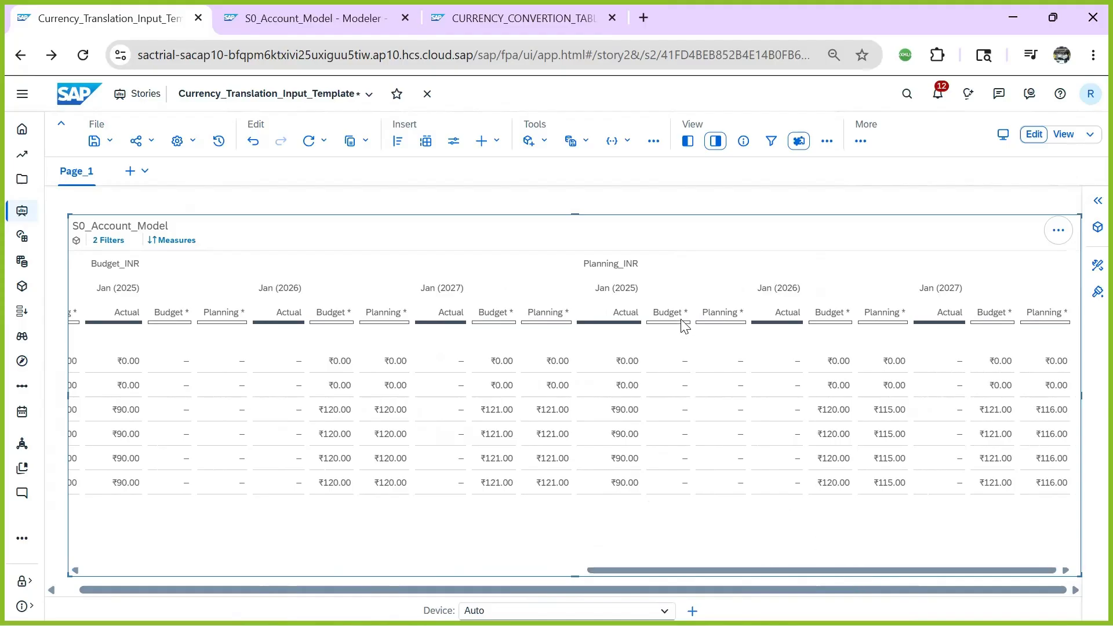
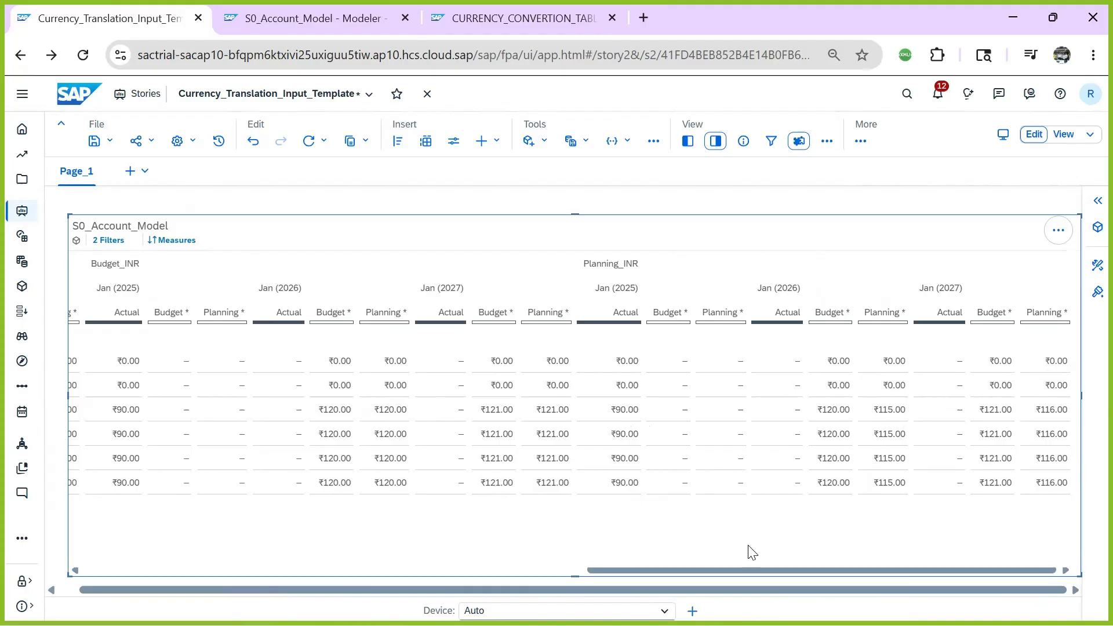
pyautogui.moveTo(689, 570); pyautogui.dragTo(621, 570)
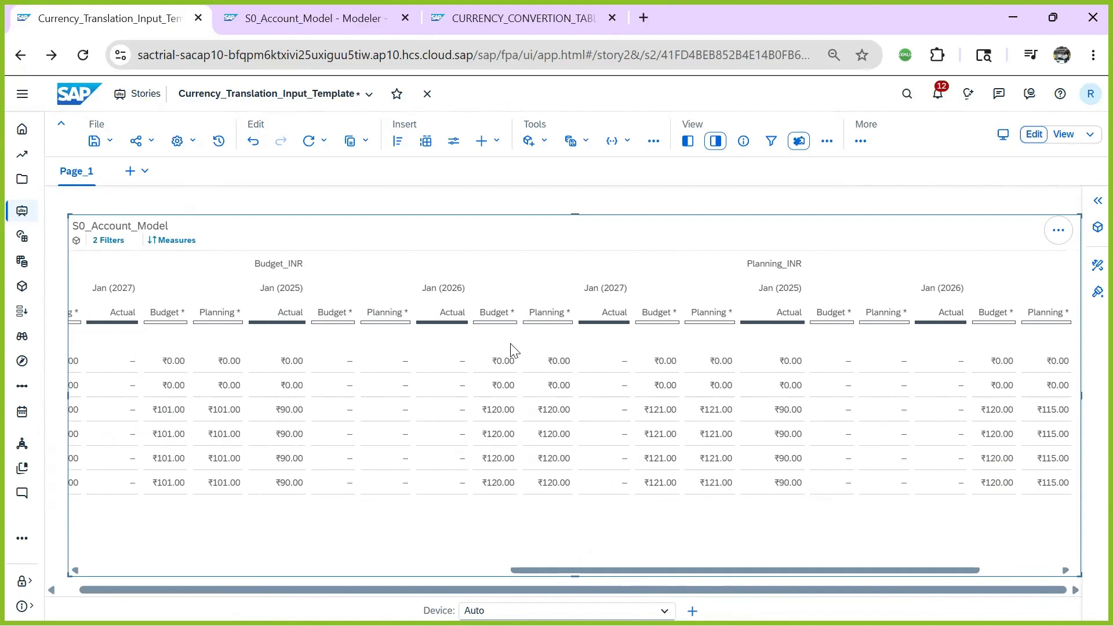
# - Compare the Budget_INR revenue amounts for January 2026 with the Budget rates in CURRENCY_CONVERTION_TABLE
pyautogui.click(497, 413)
pyautogui.click(542, 416)
pyautogui.click(449, 17)
pyautogui.click(308, 338)
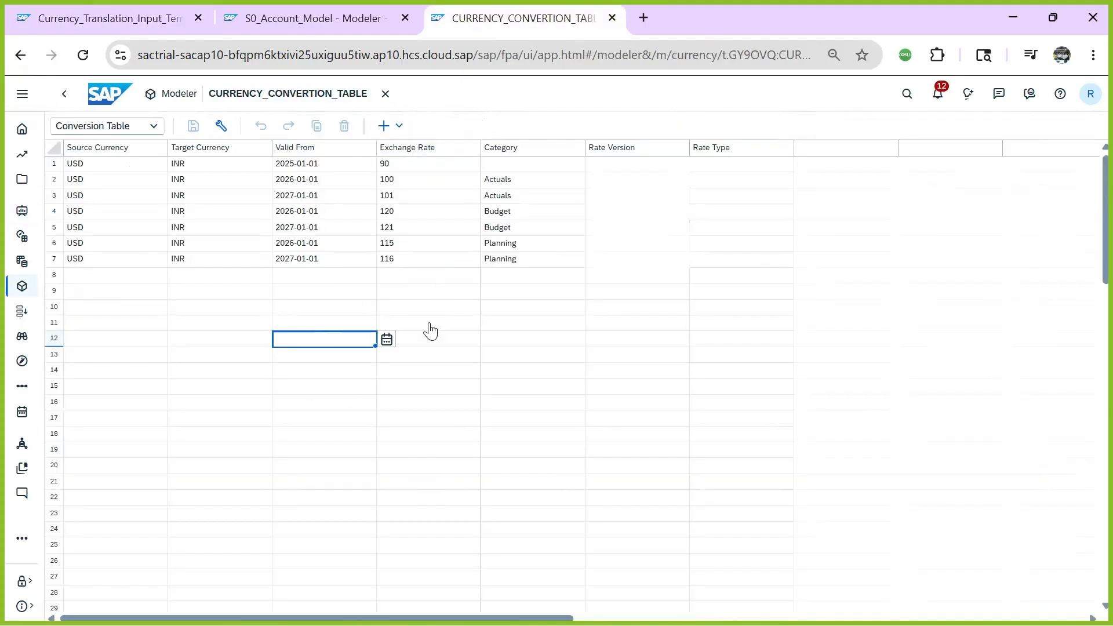
pyautogui.click(504, 215)
pyautogui.click(392, 218)
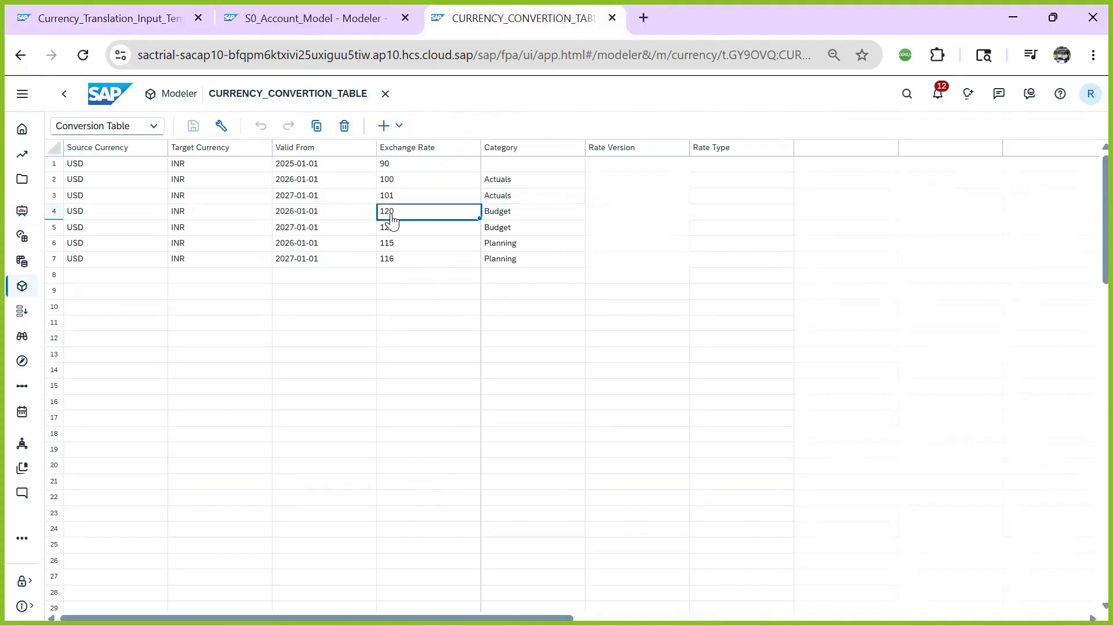
pyautogui.click(393, 229)
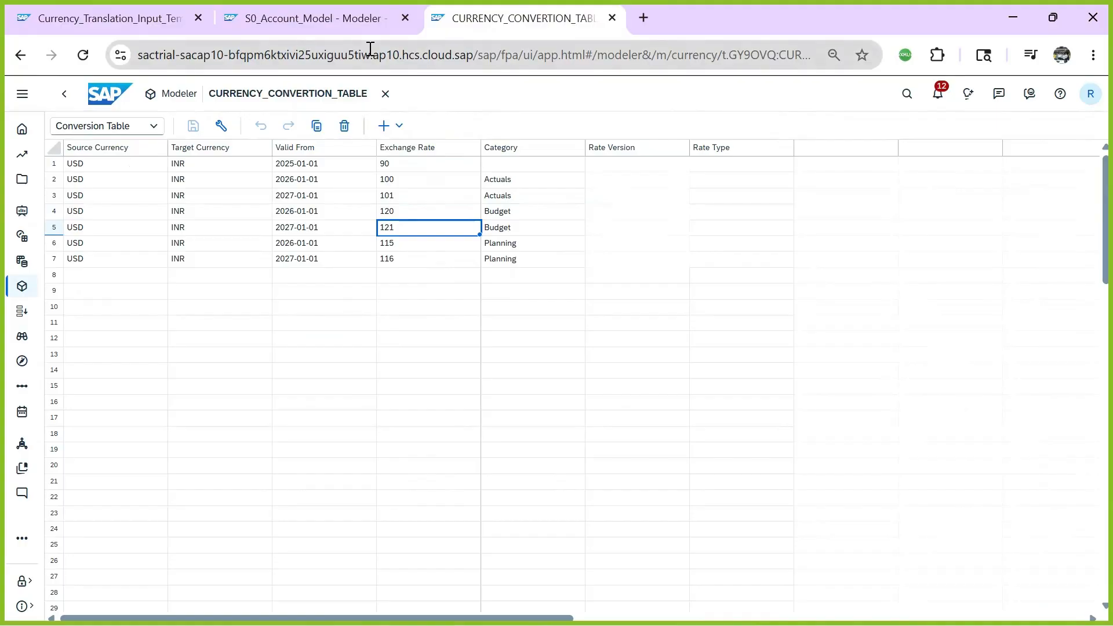
# - Check the conversion measures' categories in S0_Account_Model, and return to the story to review the Planning_INR amounts
pyautogui.click(317, 19)
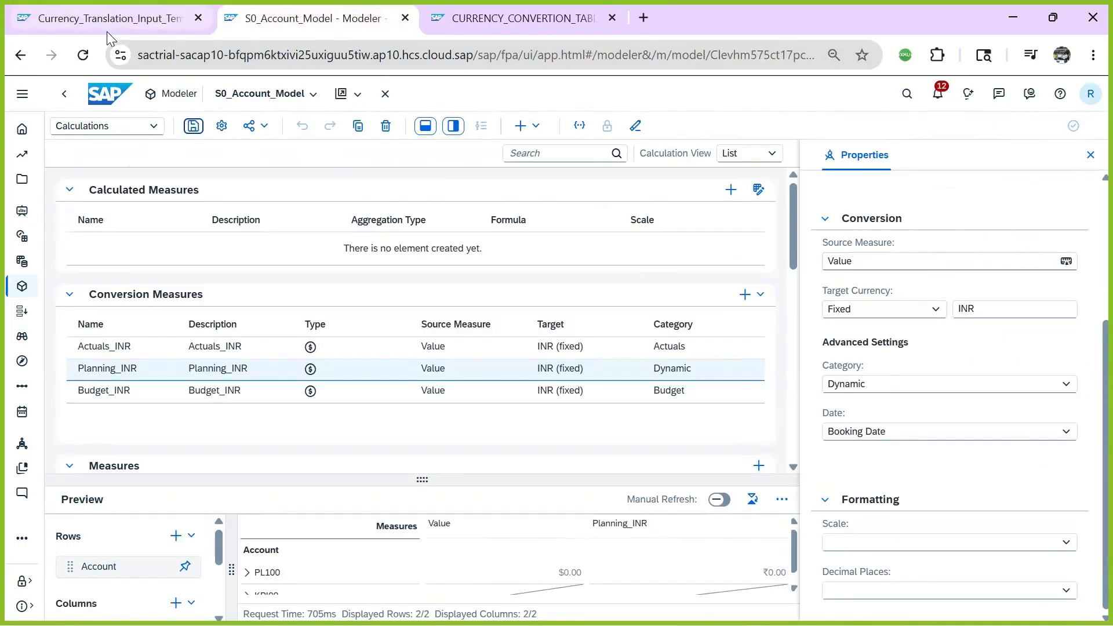
pyautogui.click(127, 19)
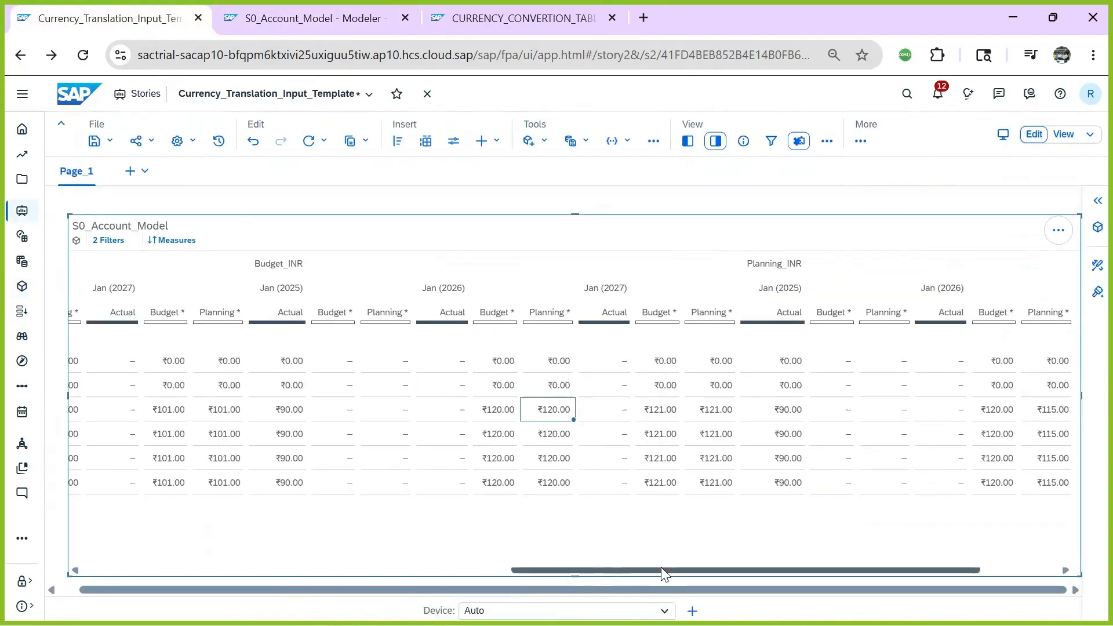
pyautogui.moveTo(666, 572); pyautogui.dragTo(715, 568)
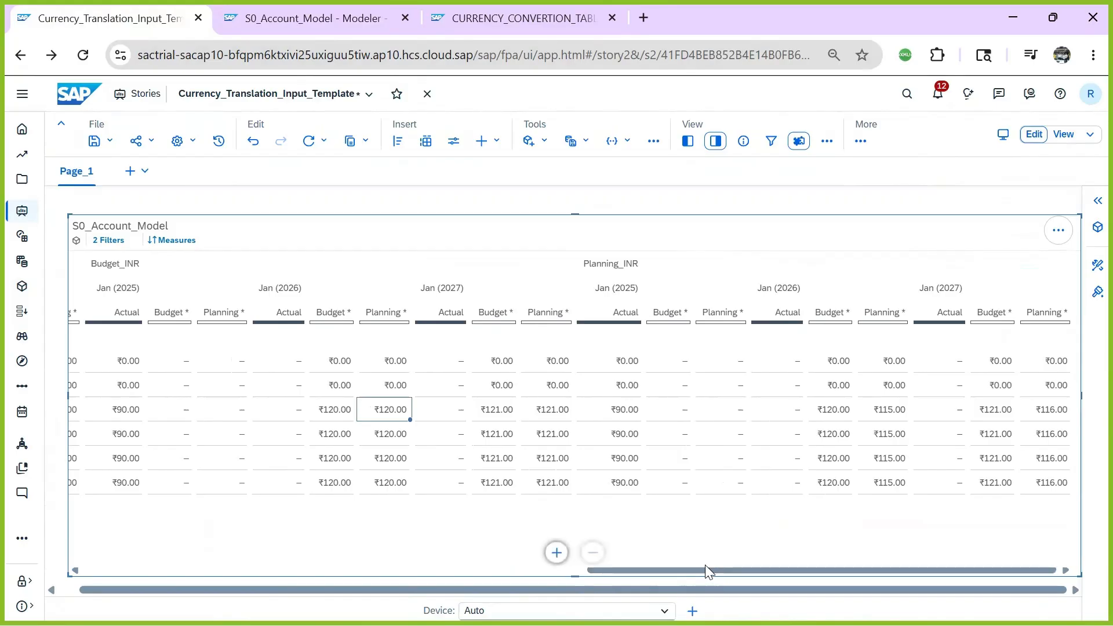
# - Place Version before Date in the table's columns, and remove the Budget_INR, Planning_INR and Actuals_INR measures from it
pyautogui.moveTo(705, 571); pyautogui.dragTo(359, 472)
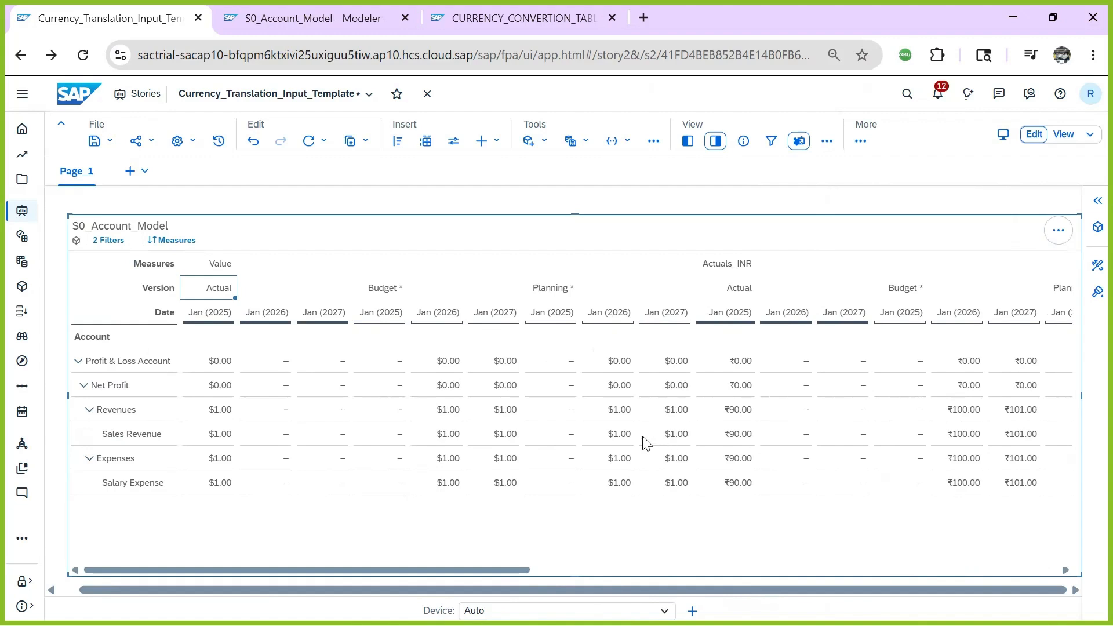
pyautogui.click(1097, 265)
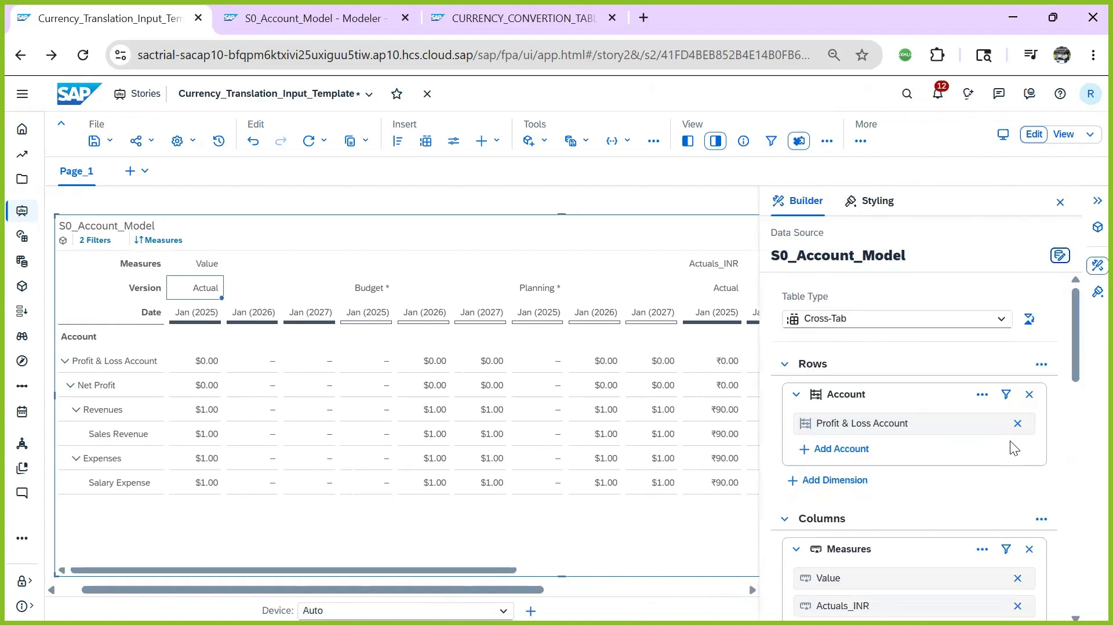
pyautogui.scroll(-3, 991, 441)
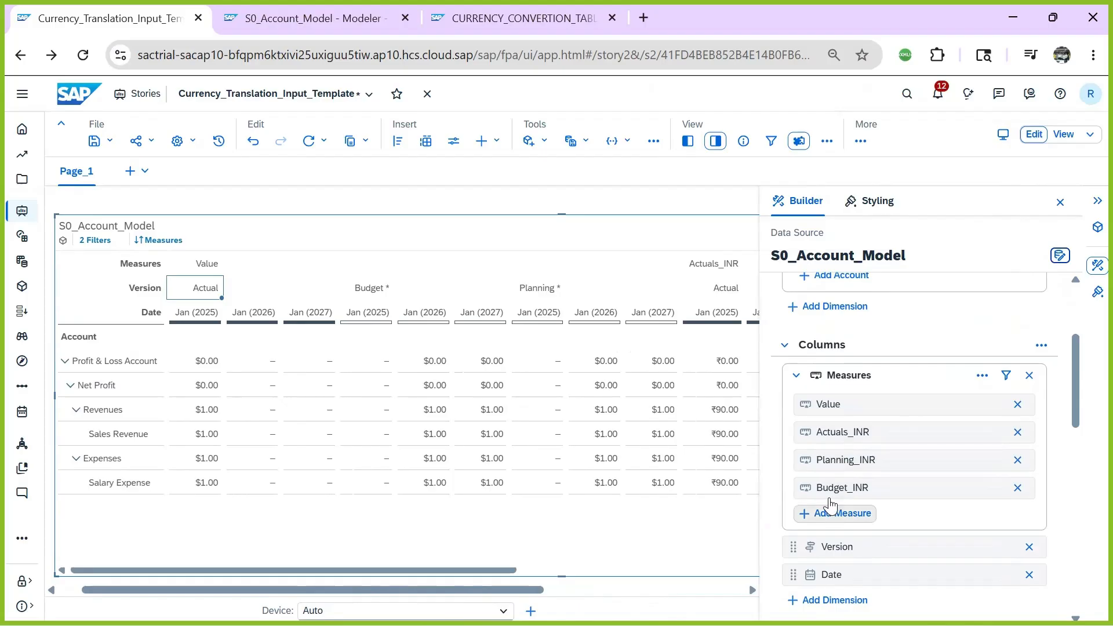
pyautogui.click(1018, 489)
pyautogui.click(1019, 461)
pyautogui.click(1018, 433)
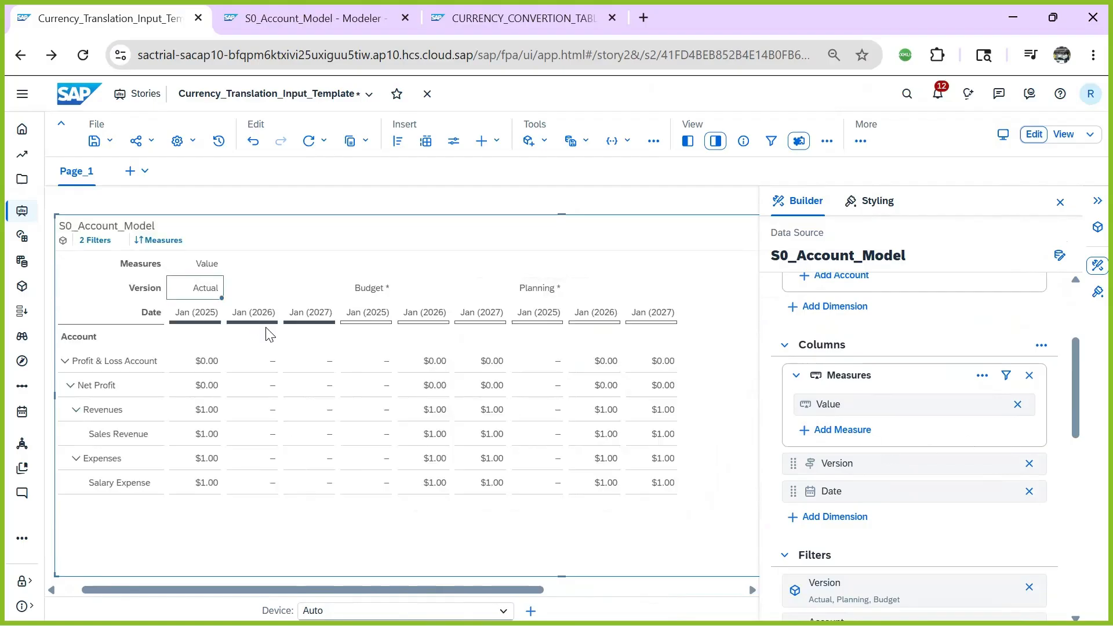
# - Remove the Value measure and the Version and Date dimensions from the table's columns
pyautogui.click(1018, 404)
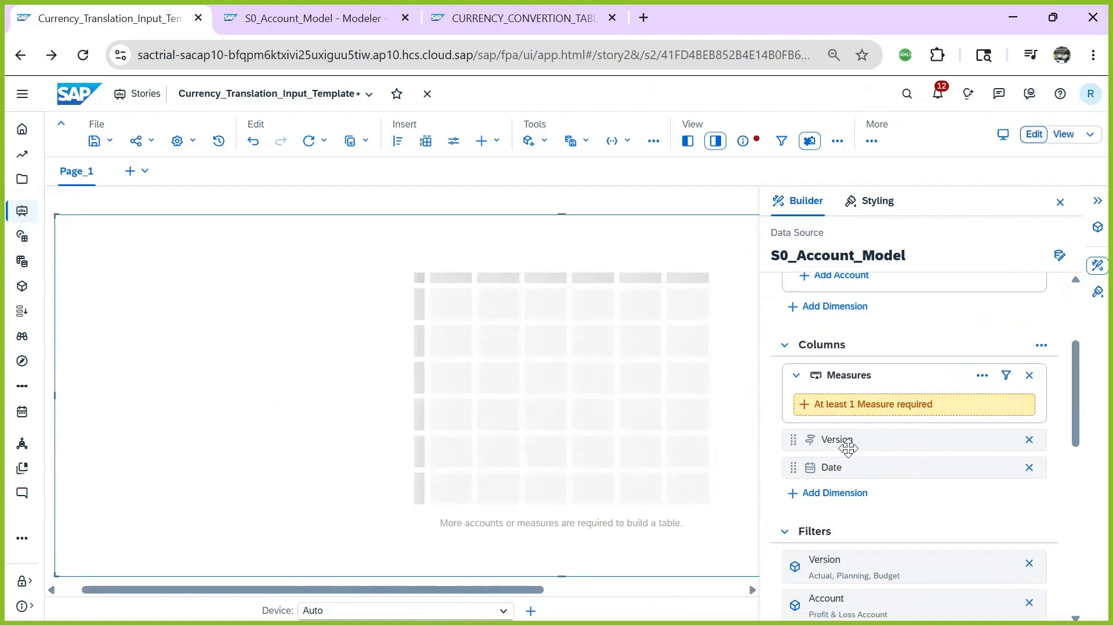
pyautogui.click(1029, 440)
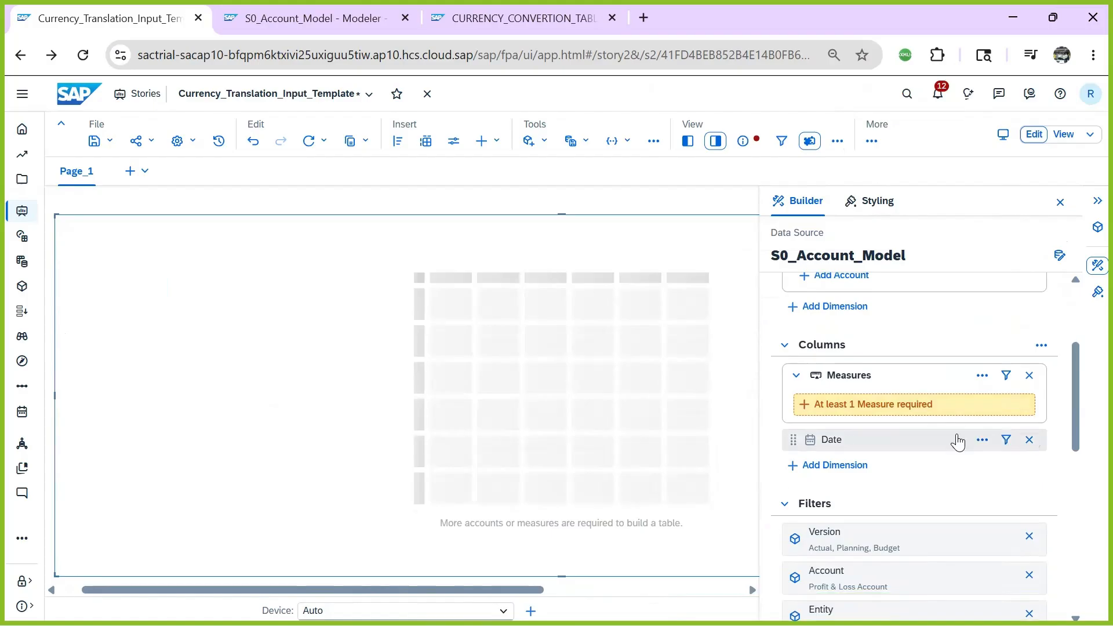
pyautogui.click(1030, 440)
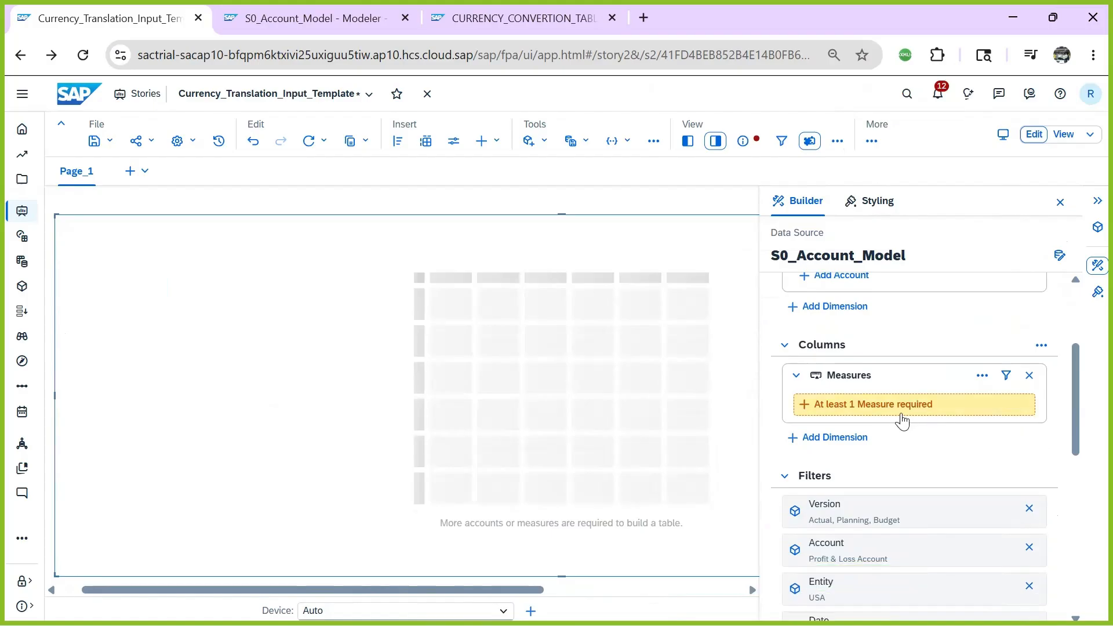
# - Start a new restricted measure calculation for the table and name it Actuals_25
pyautogui.click(857, 409)
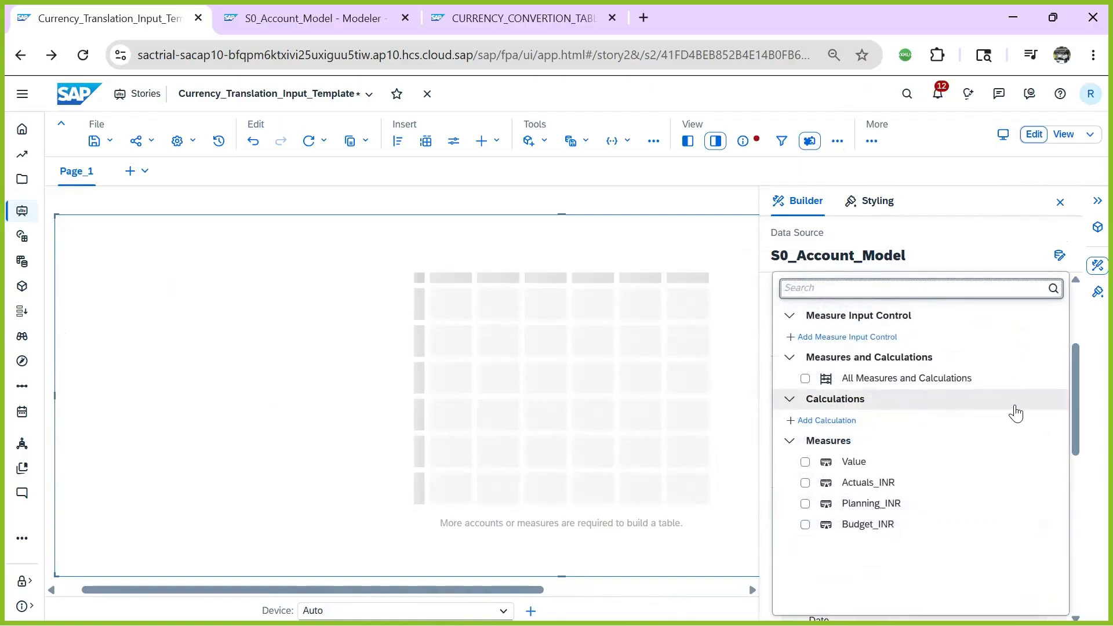
pyautogui.click(833, 424)
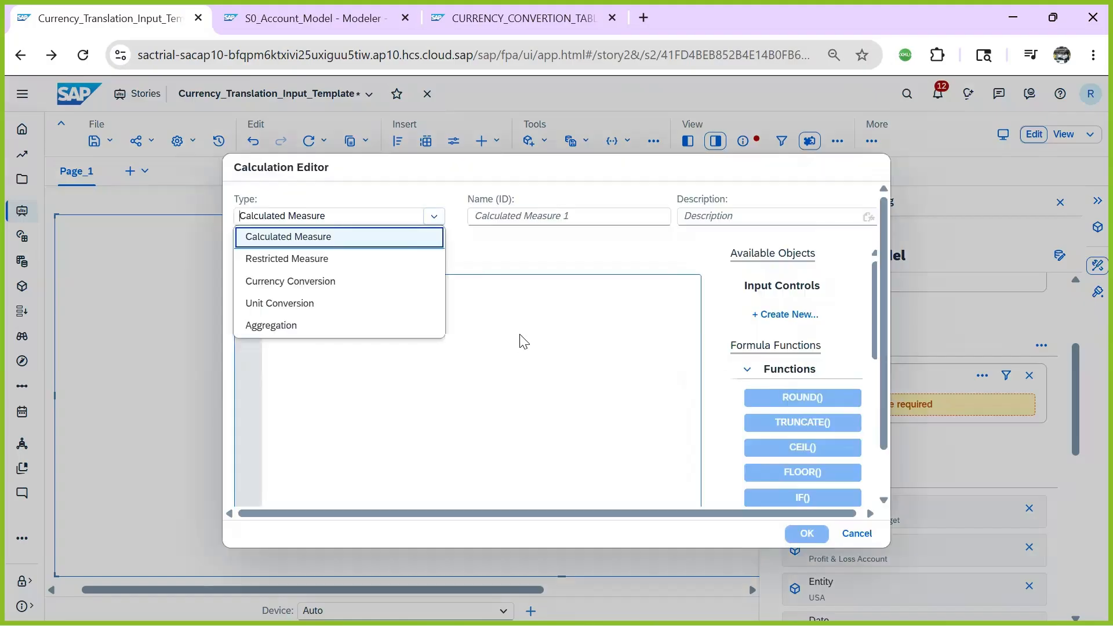
pyautogui.click(300, 259)
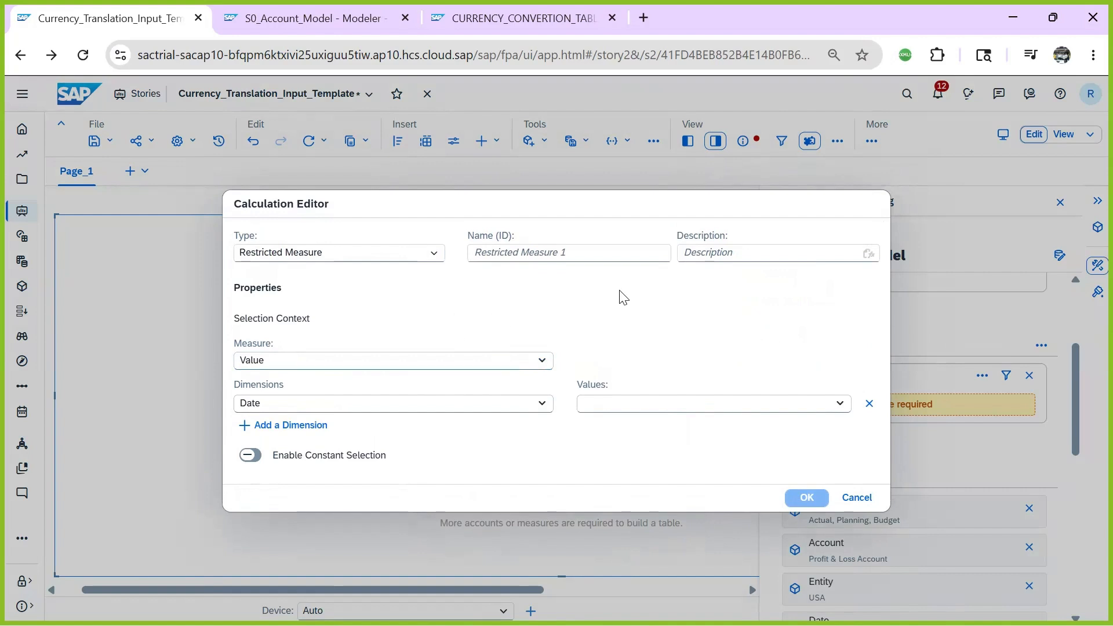
pyautogui.click(594, 257)
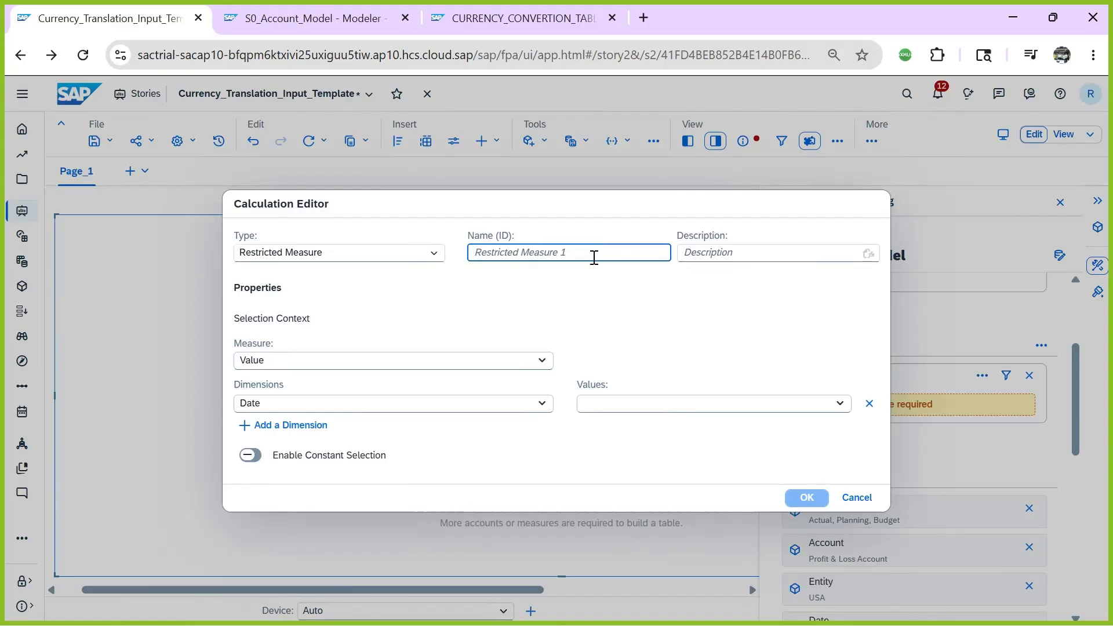
pyautogui.write('a')
pyautogui.press('BackSpace')
pyautogui.press('capslock')
pyautogui.write('Actuals_25')
pyautogui.moveTo(519, 248); pyautogui.dragTo(366, 255)
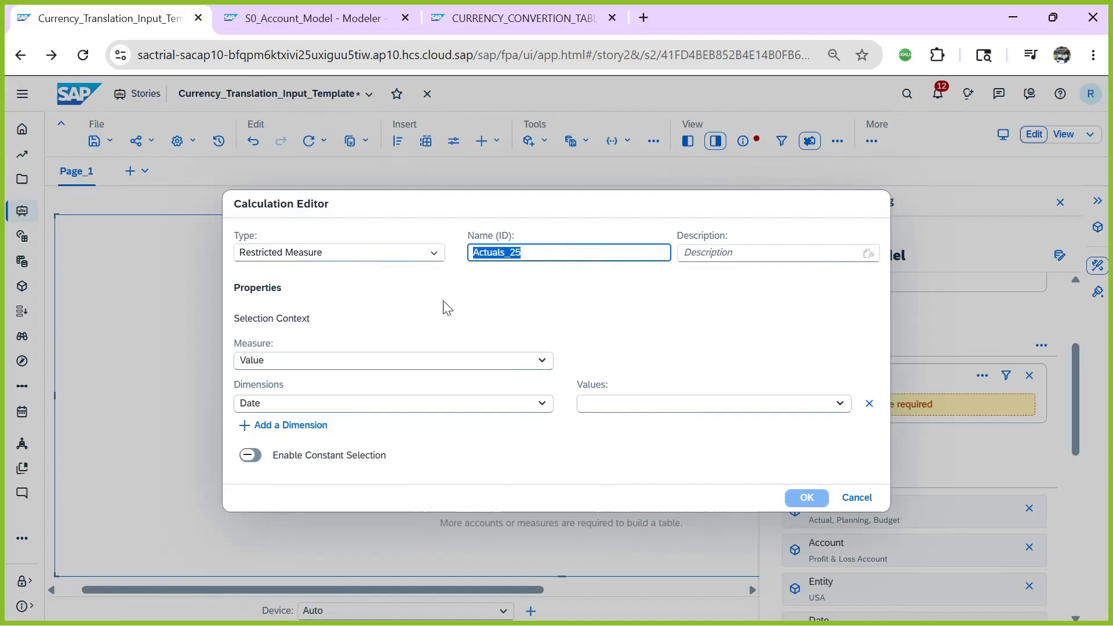
pyautogui.click(570, 307)
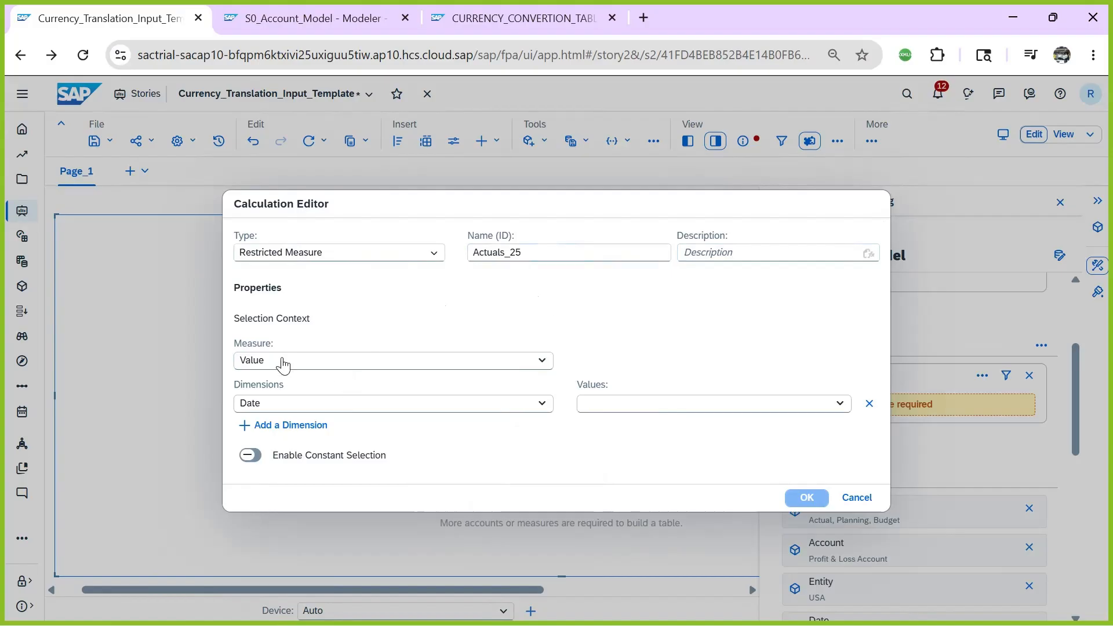
# - Restrict the new measure's Date dimension to the member Jan (Q1/2025)
pyautogui.click(640, 404)
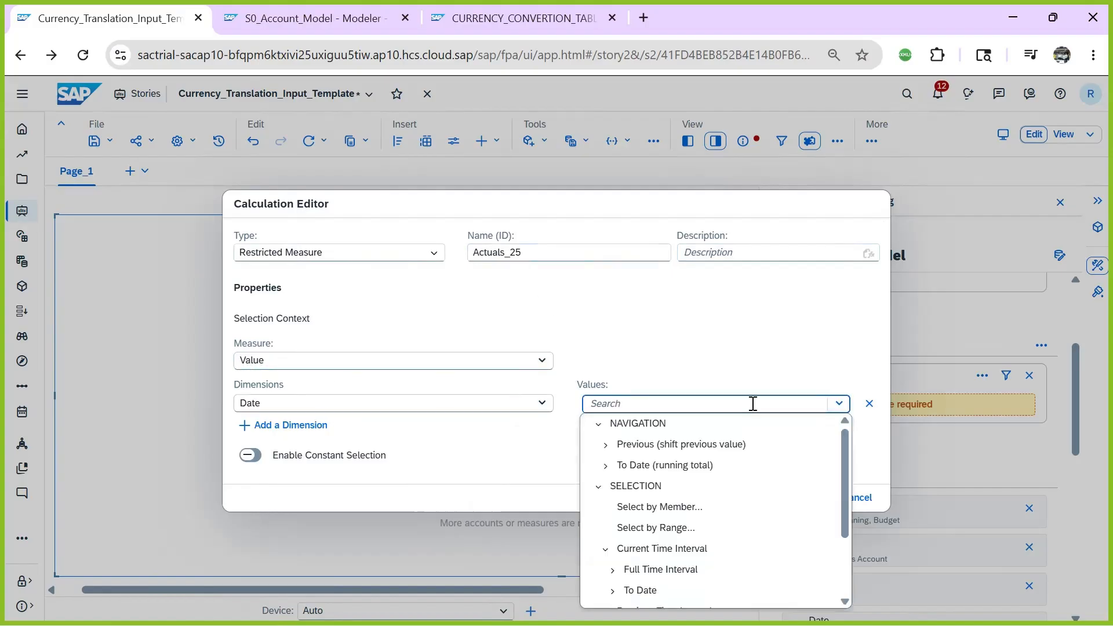
pyautogui.click(665, 506)
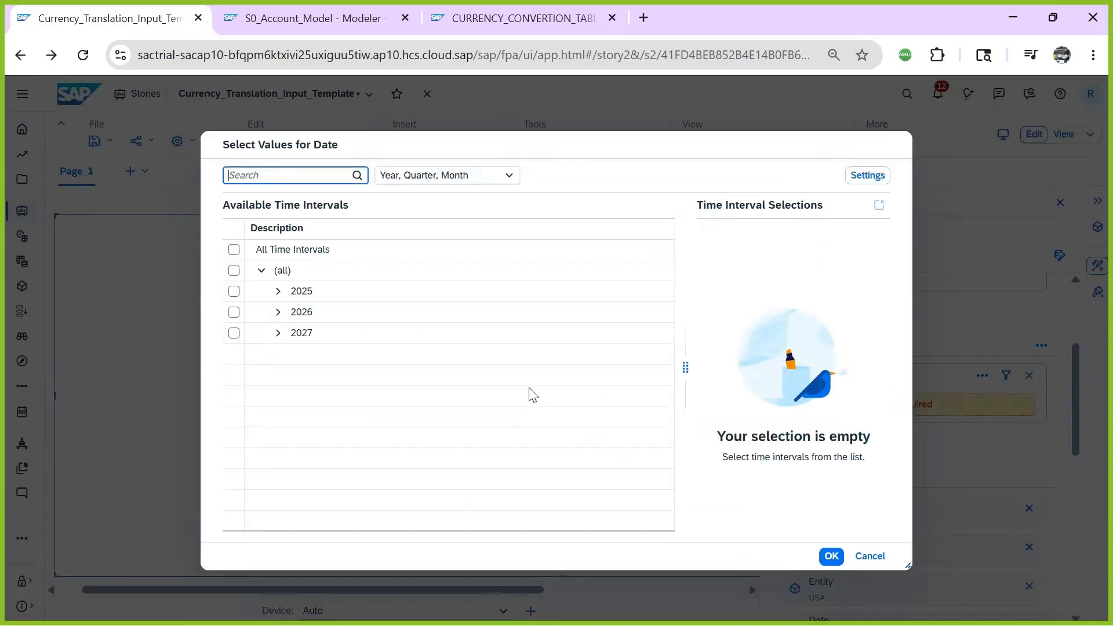
pyautogui.click(278, 291)
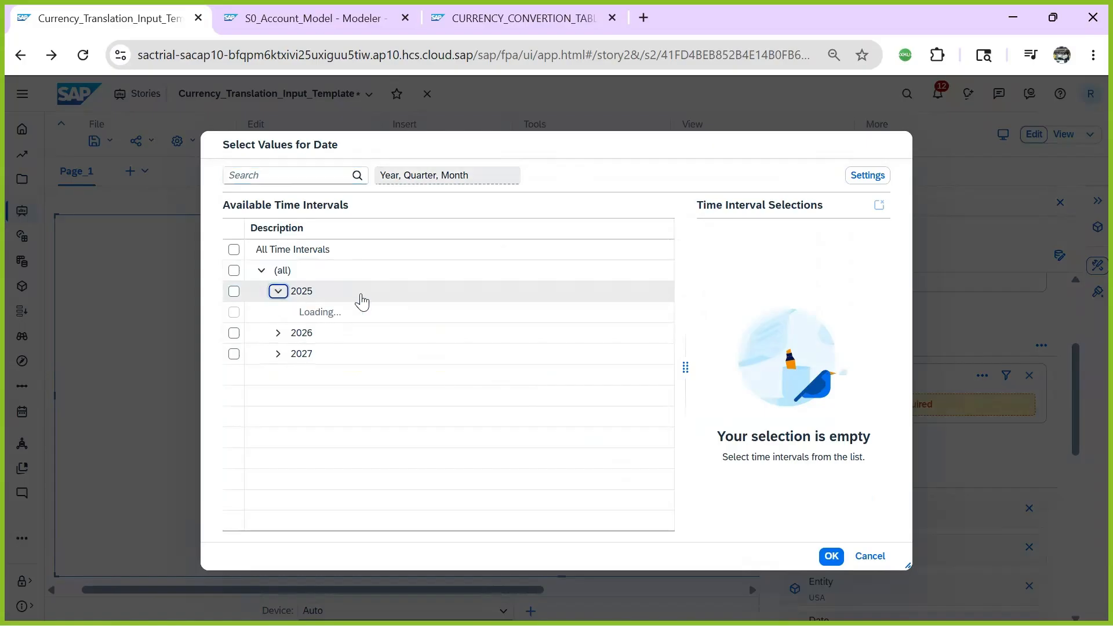
pyautogui.click(286, 311)
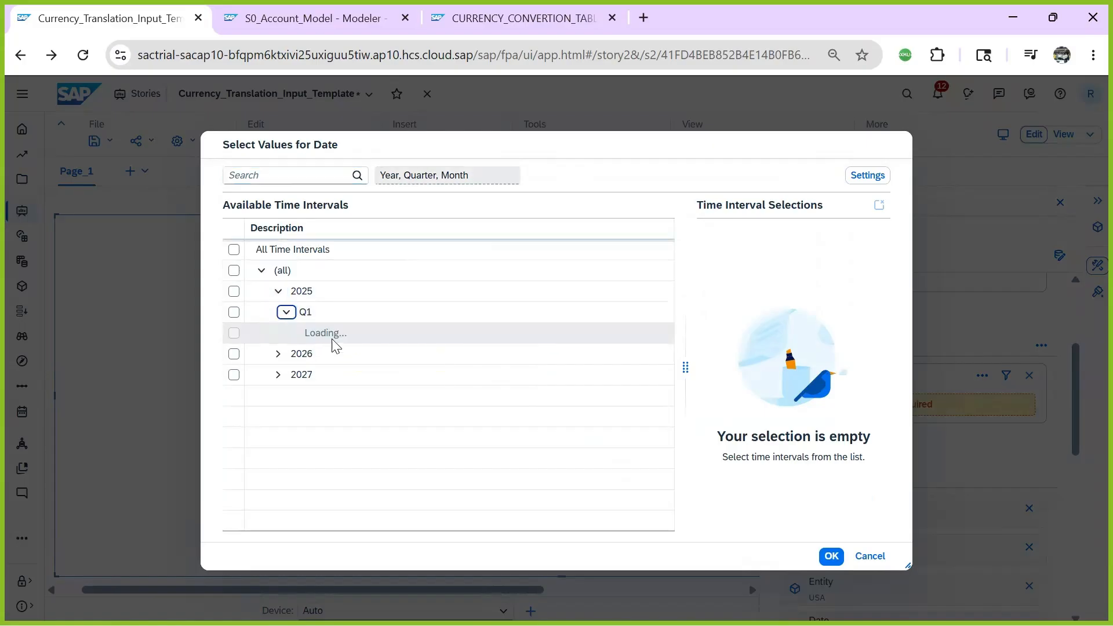
pyautogui.click(352, 340)
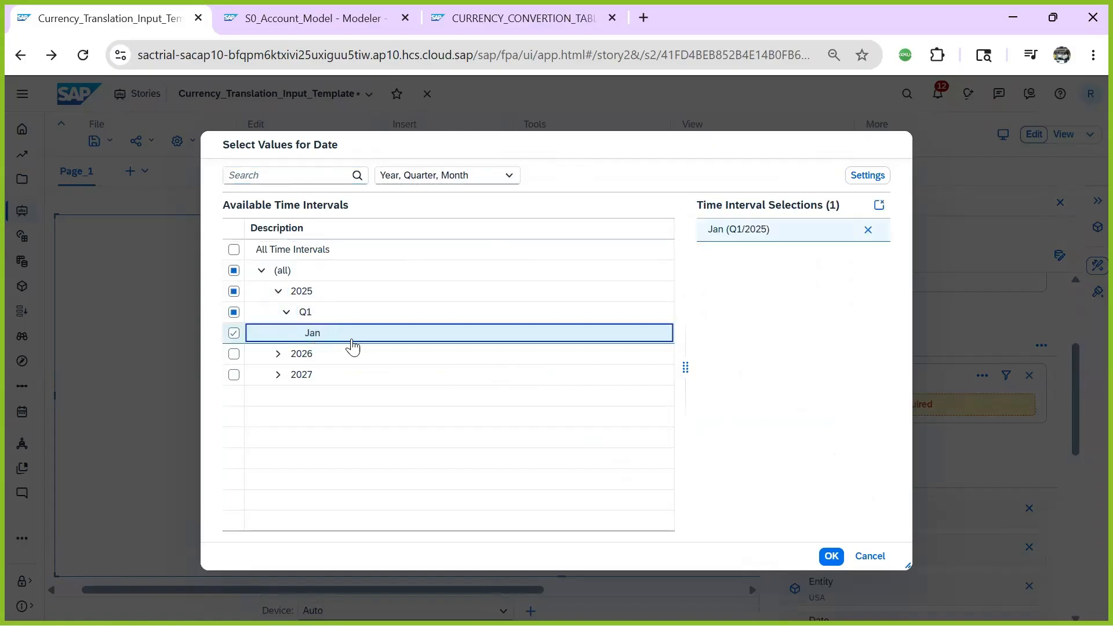
pyautogui.click(832, 555)
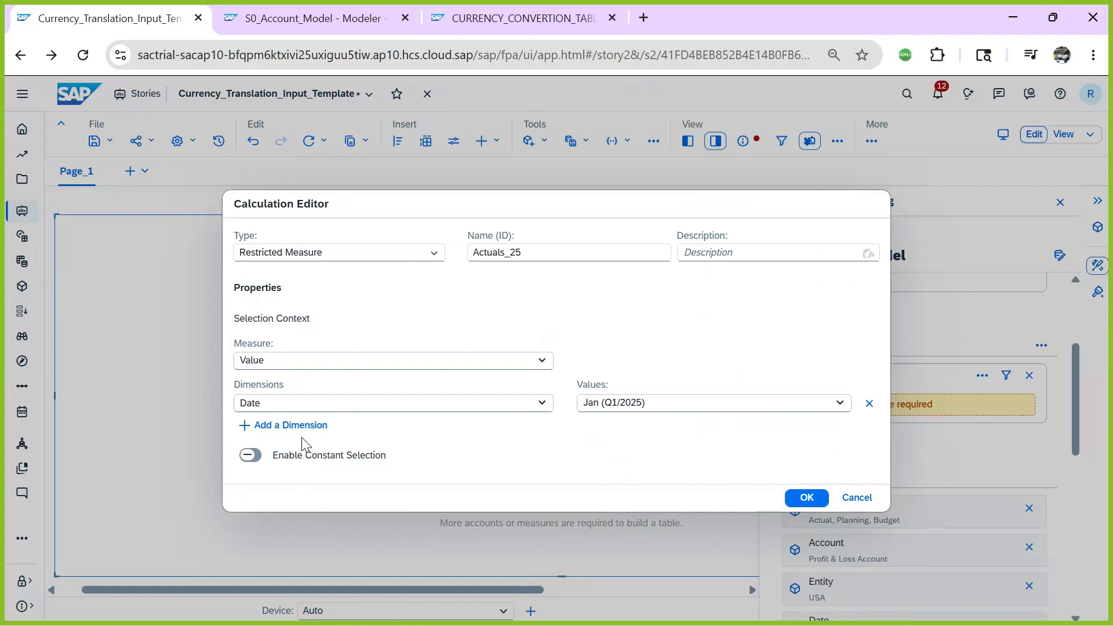
# - Add Version restricted to Actual as a second dimension, and create the restricted measure as Actual_USD25
pyautogui.click(287, 426)
pyautogui.click(350, 417)
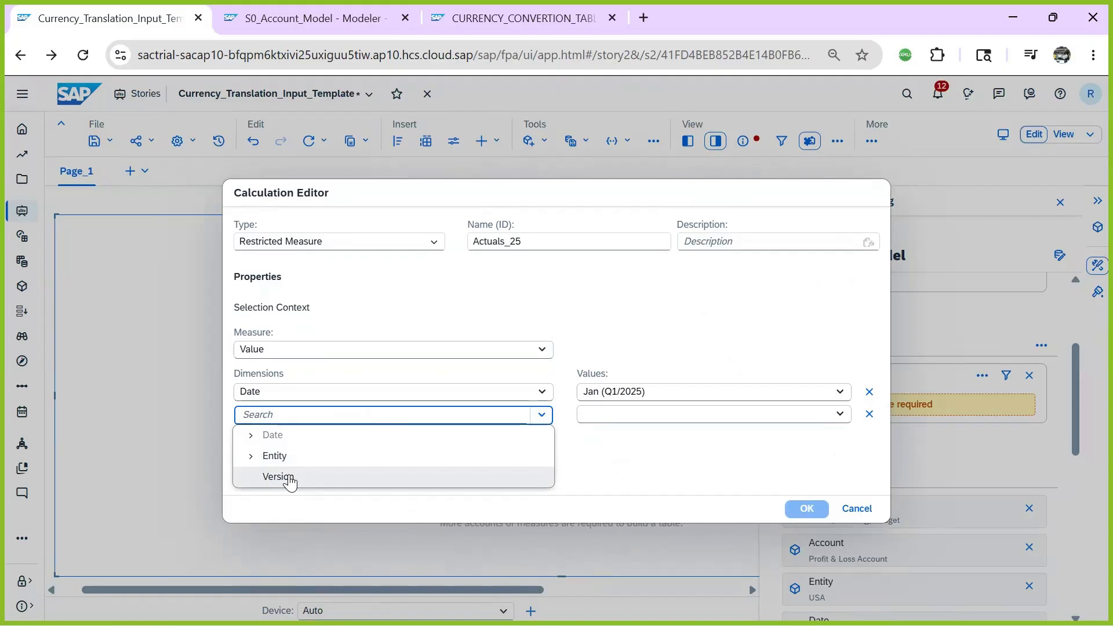
pyautogui.click(289, 479)
pyautogui.click(644, 415)
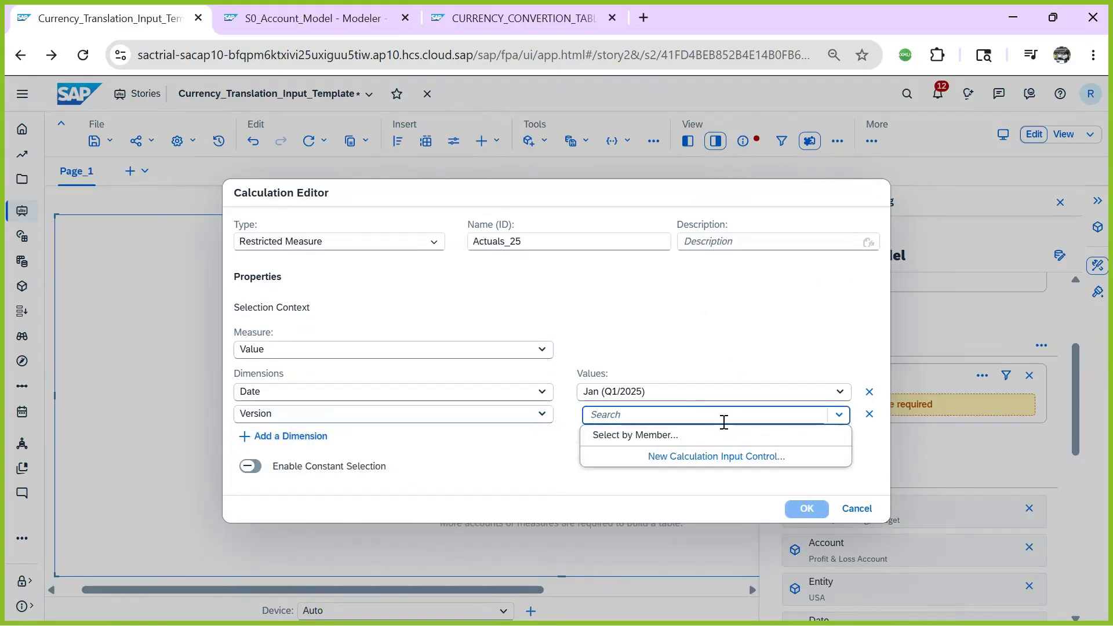
pyautogui.click(626, 438)
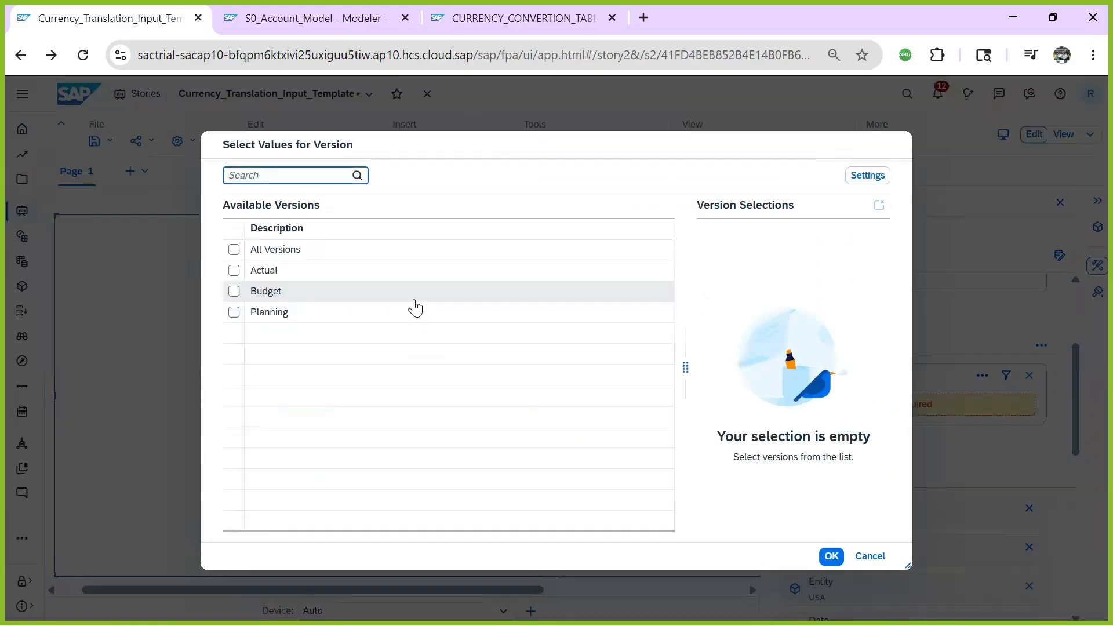
pyautogui.click(234, 270)
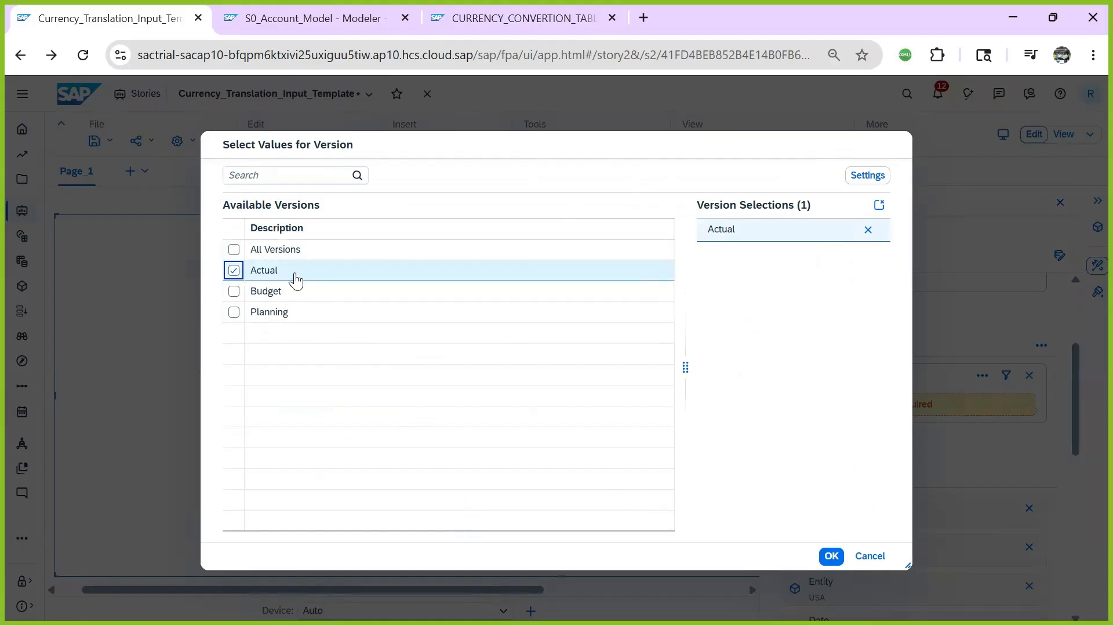
pyautogui.click(831, 556)
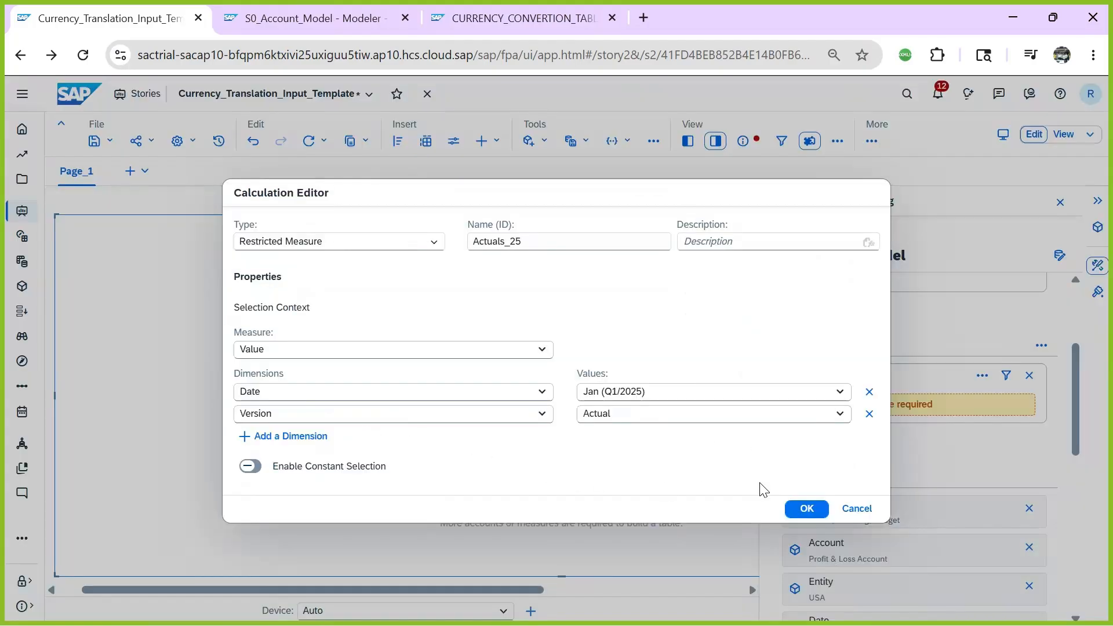
pyautogui.click(807, 509)
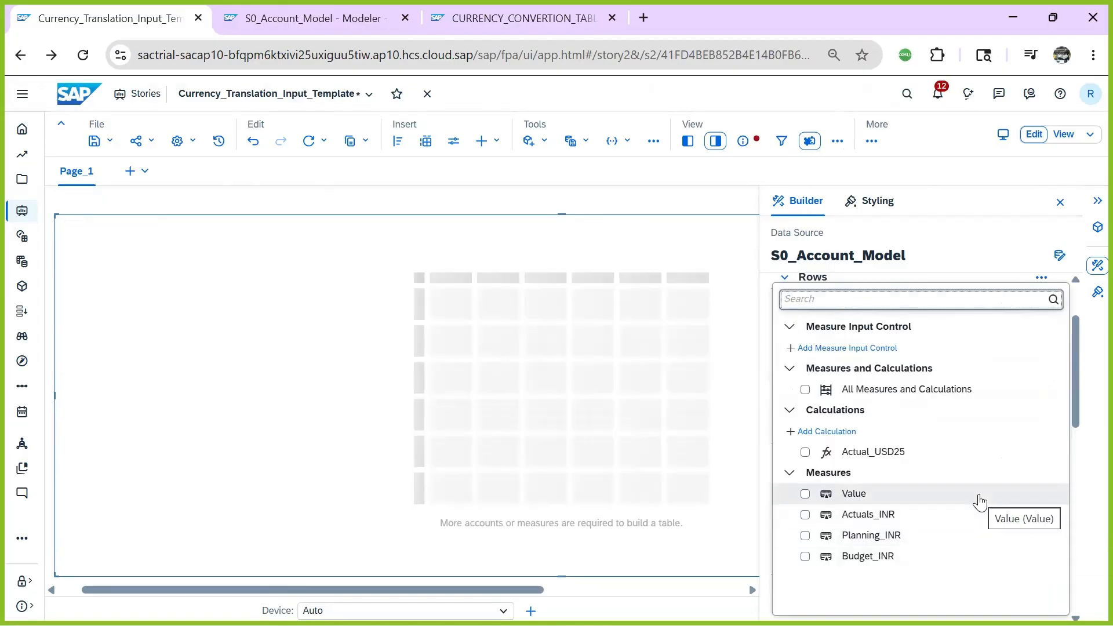
# - Start another restricted measure calculation and name it Actuals_USD25
pyautogui.click(823, 432)
pyautogui.click(325, 258)
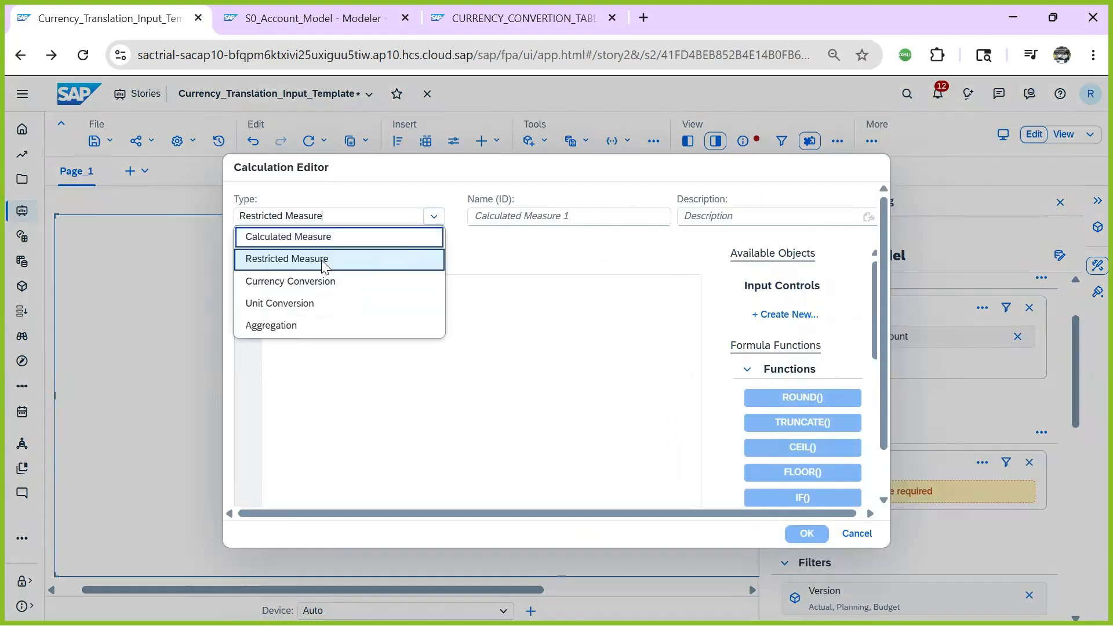
pyautogui.write('A')
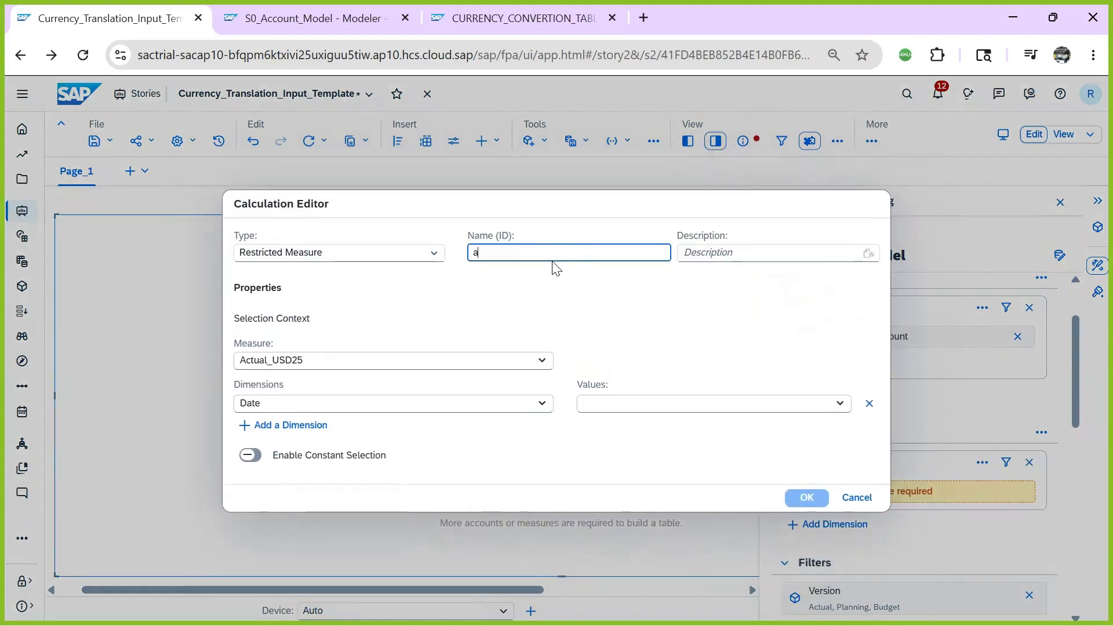
pyautogui.press('BackSpace')
pyautogui.press('capslock')
pyautogui.write('Act')
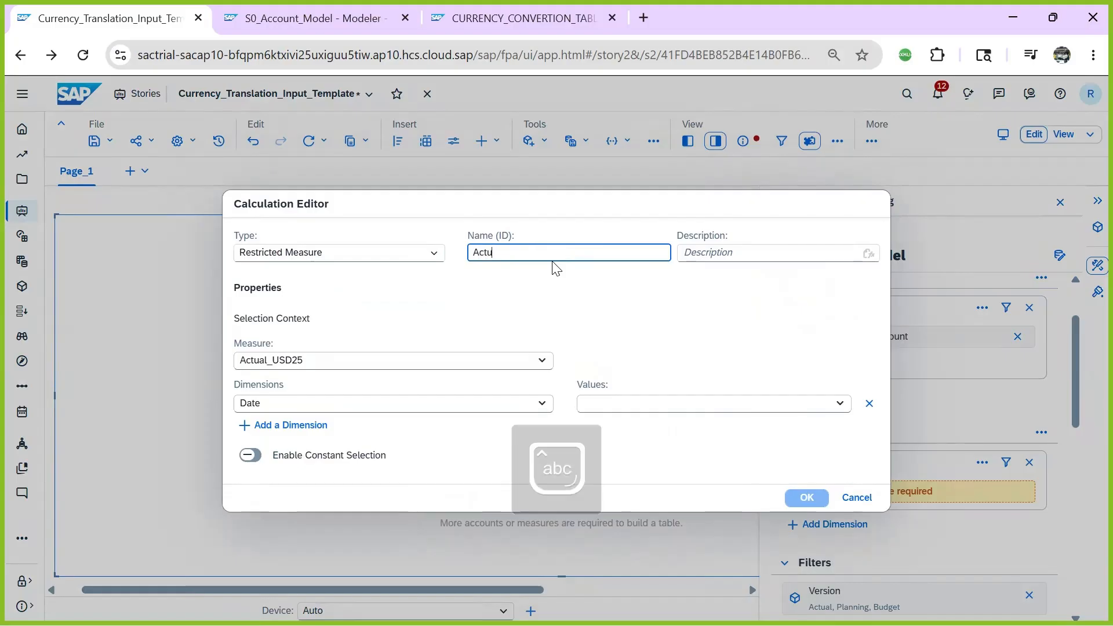
pyautogui.write('ual')
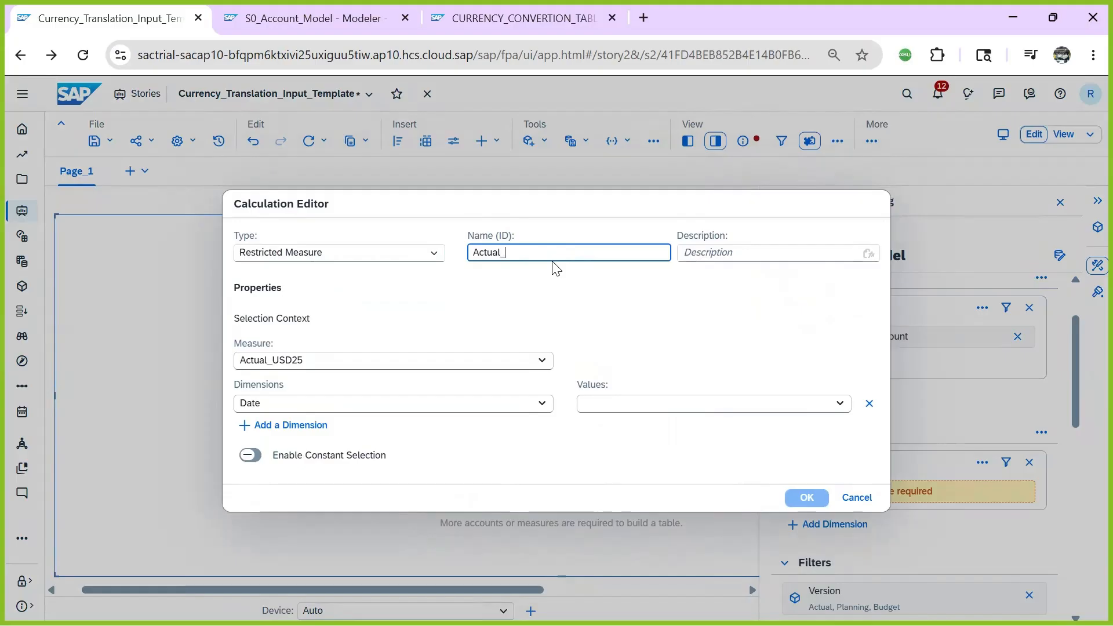
pyautogui.write('_')
pyautogui.press('capslock')
pyautogui.write('USD')
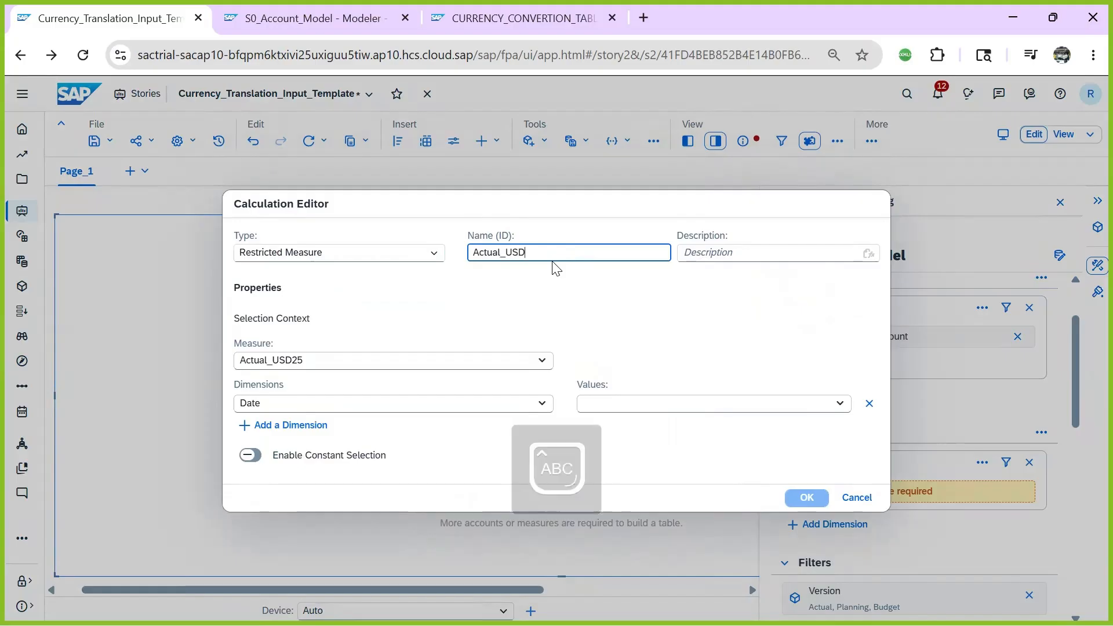
pyautogui.write('25')
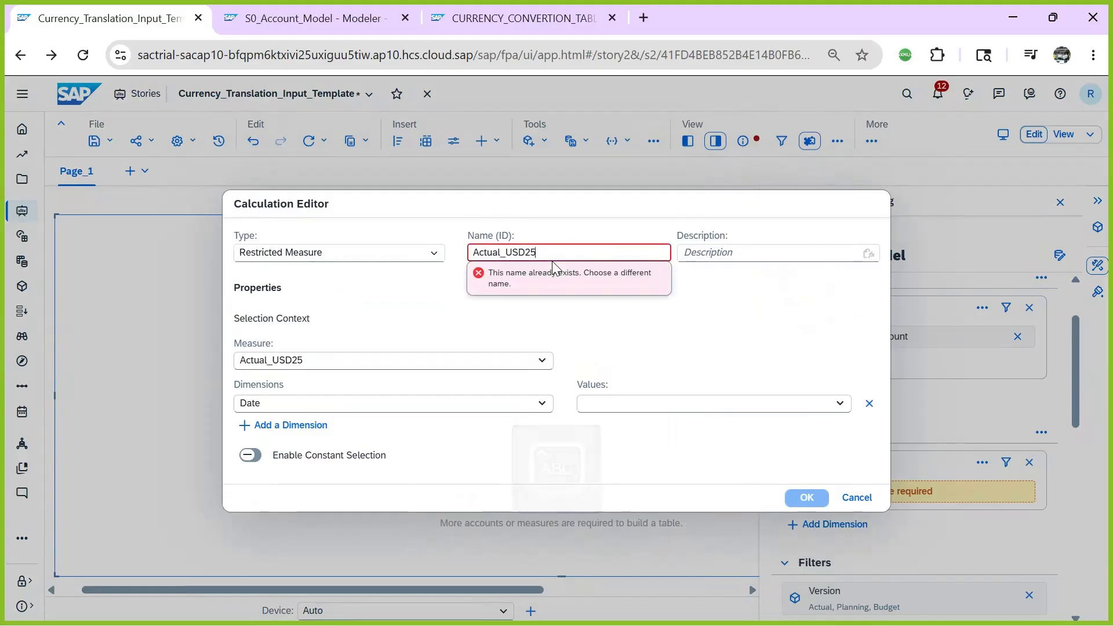
pyautogui.click(504, 253)
pyautogui.write('s')
pyautogui.moveTo(571, 251); pyautogui.dragTo(347, 342)
# - Base Actuals_USD25 on the Value measure and restrict its Date dimension to Jan (Q1/2025)
pyautogui.click(381, 362)
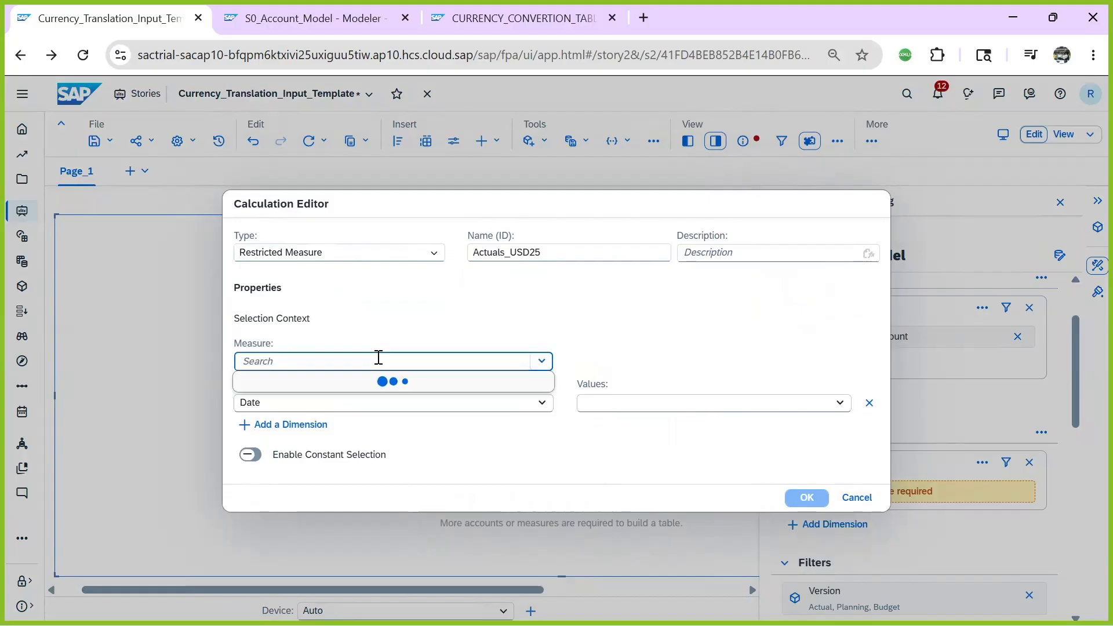
pyautogui.click(261, 403)
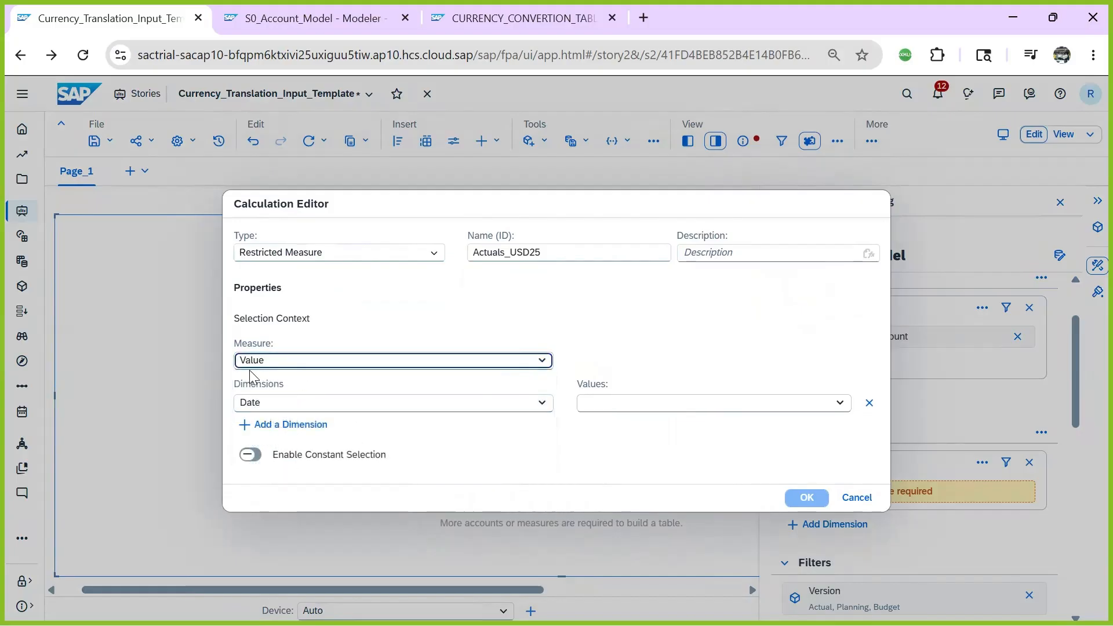
pyautogui.click(838, 404)
pyautogui.click(663, 508)
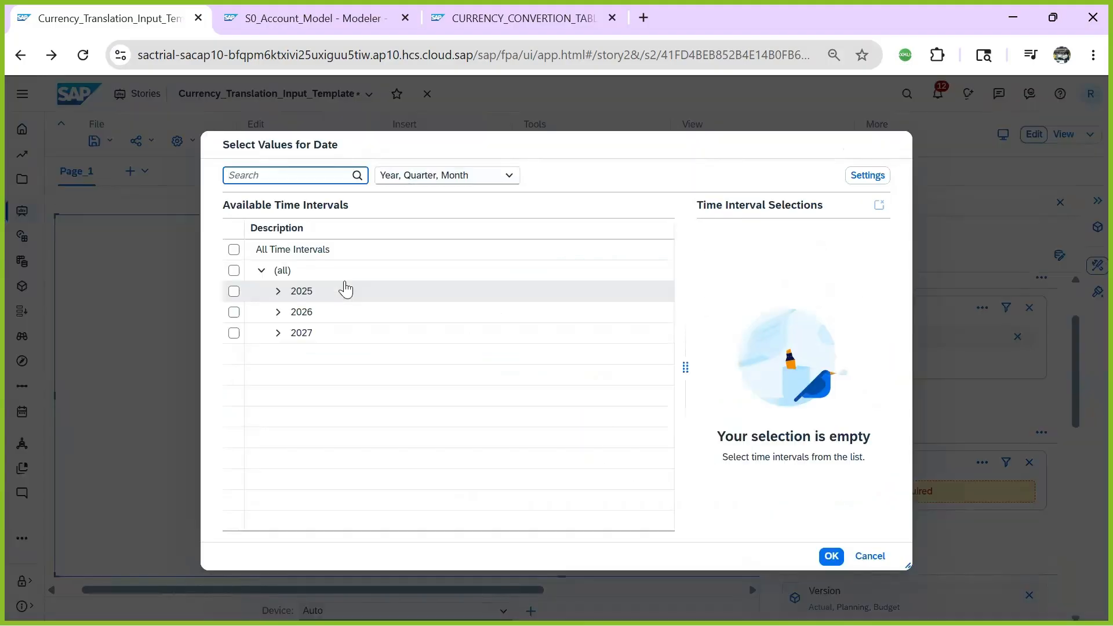
pyautogui.click(278, 291)
pyautogui.click(286, 312)
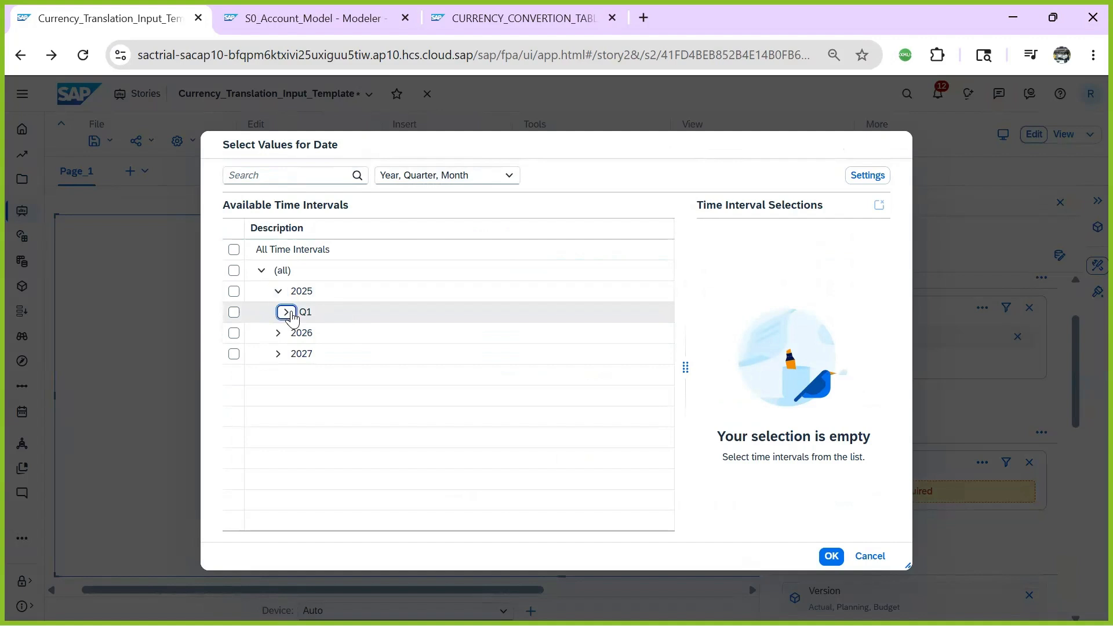
pyautogui.click(334, 338)
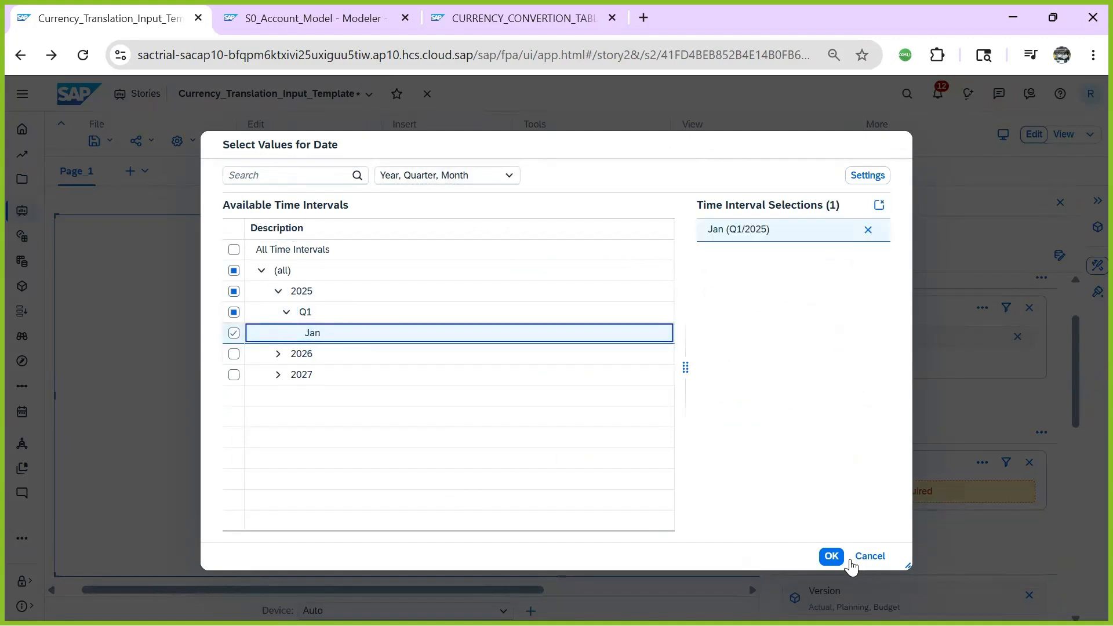
pyautogui.click(835, 556)
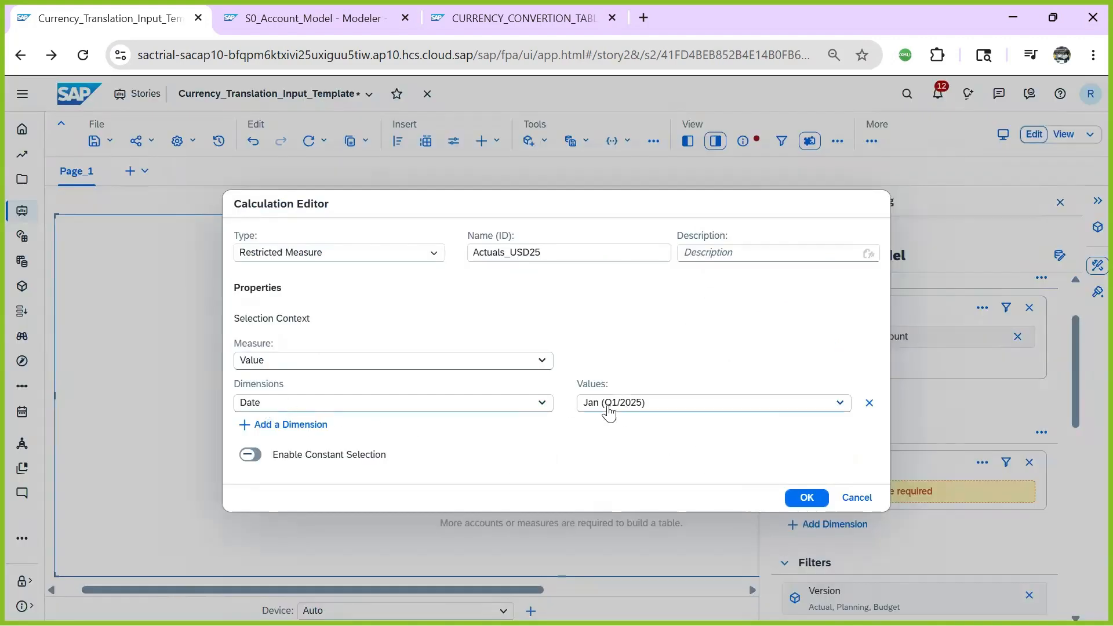
# - Add Version restricted to Actual, remove the surplus Calendar Week dimension, and create the Actuals_USD25 restricted measure
pyautogui.click(279, 426)
pyautogui.click(301, 439)
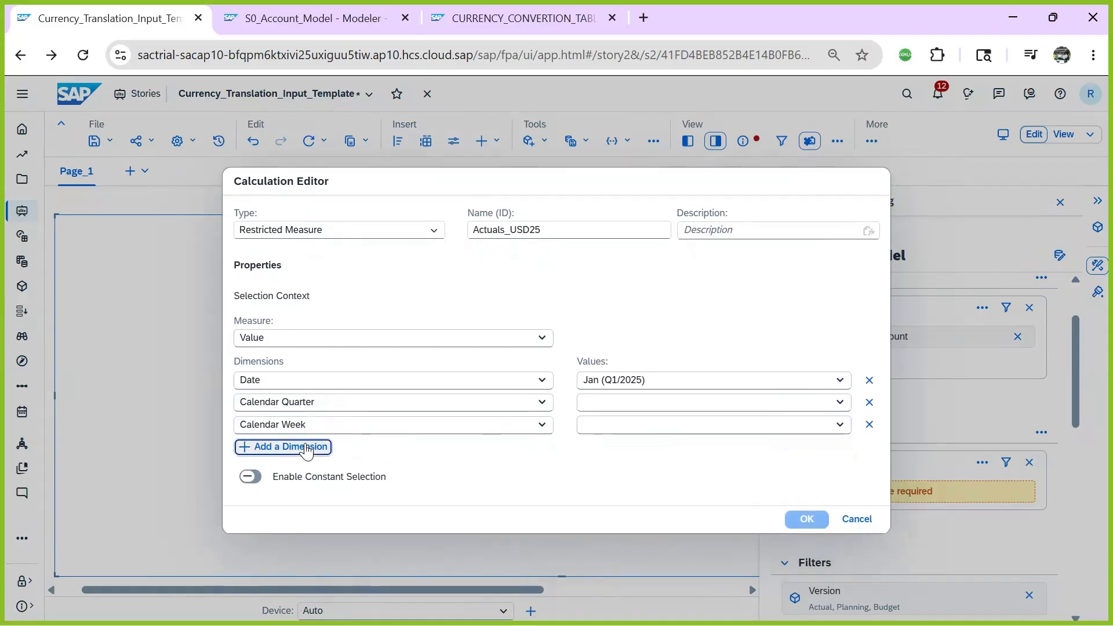
pyautogui.click(353, 405)
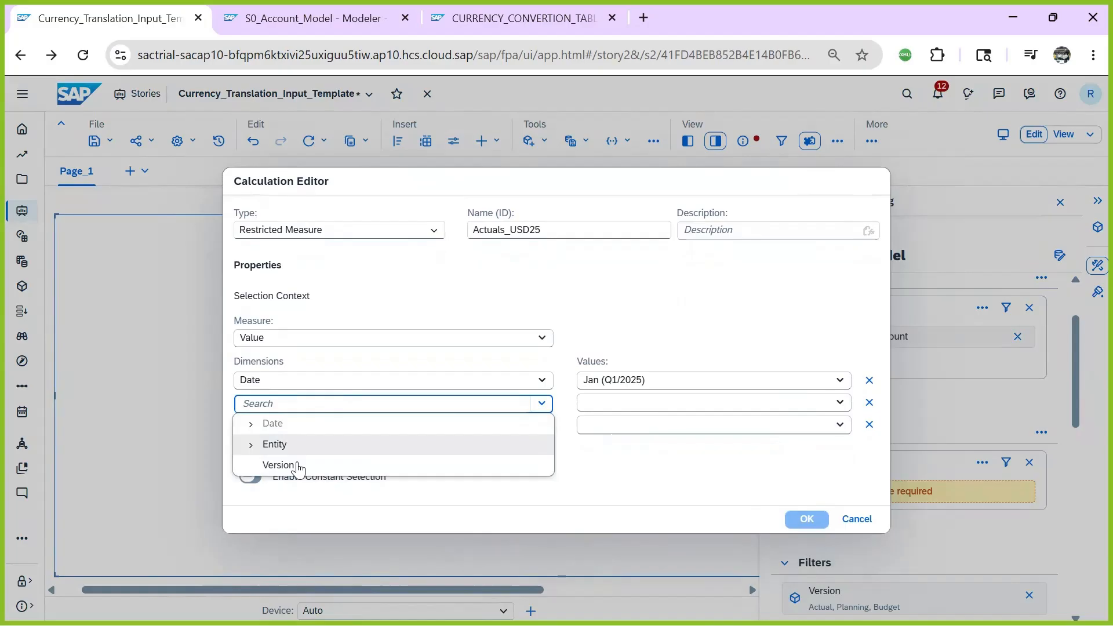
pyautogui.click(279, 463)
pyautogui.click(840, 403)
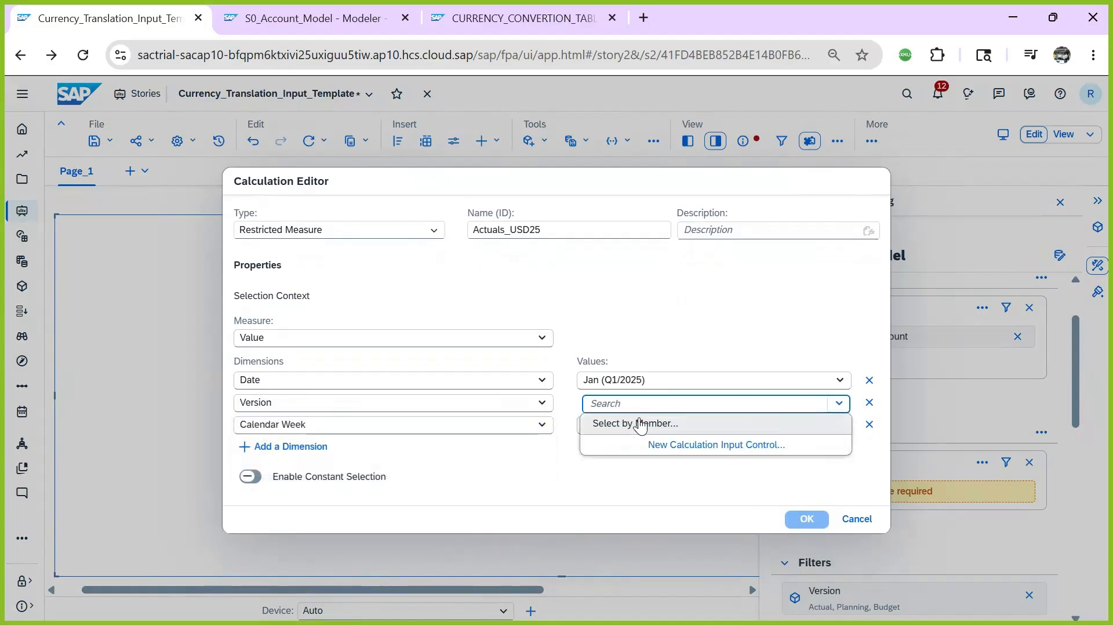
pyautogui.click(635, 424)
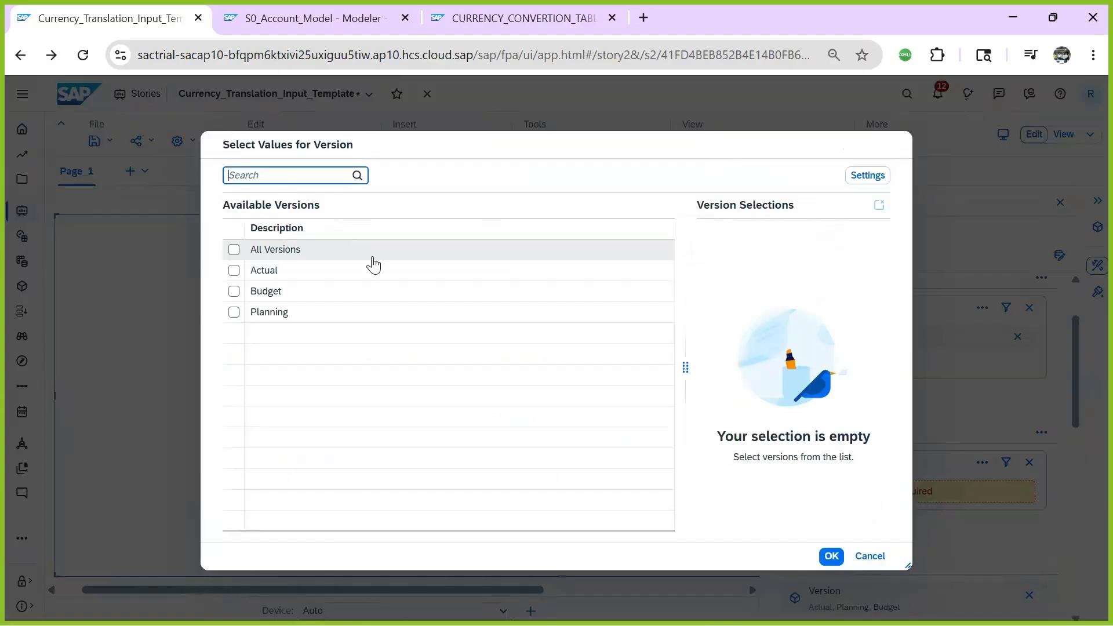
pyautogui.click(234, 270)
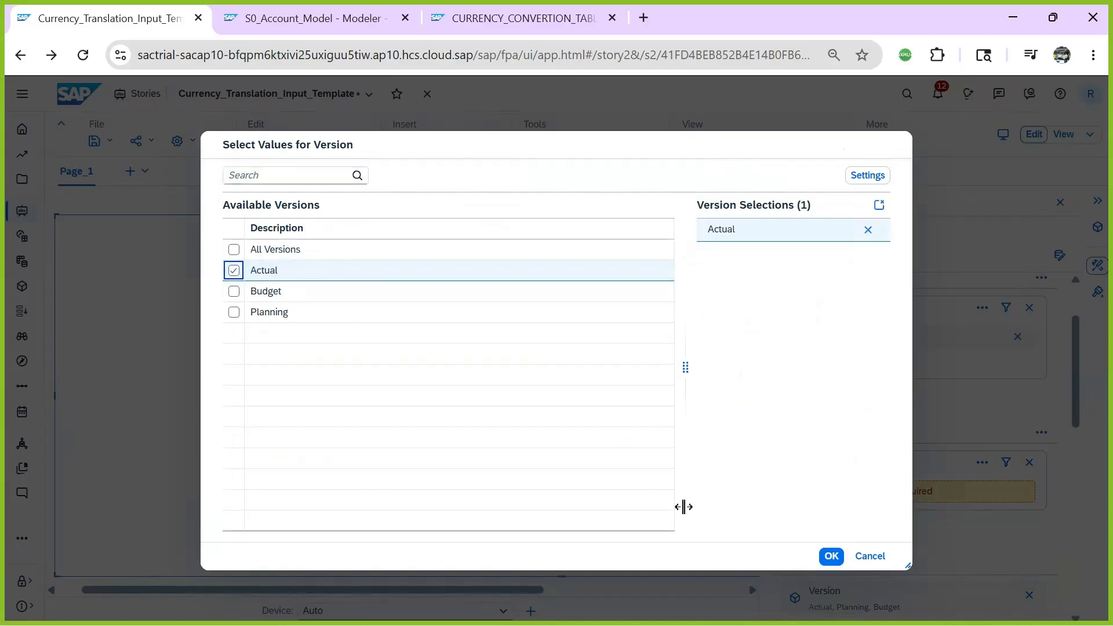
pyautogui.click(831, 556)
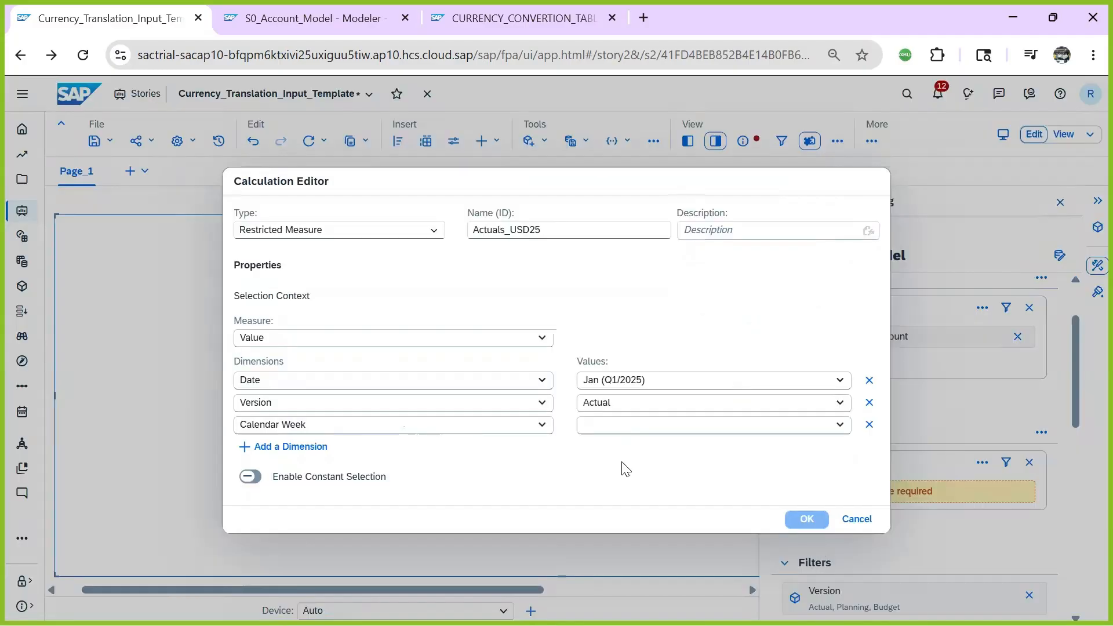
pyautogui.click(869, 425)
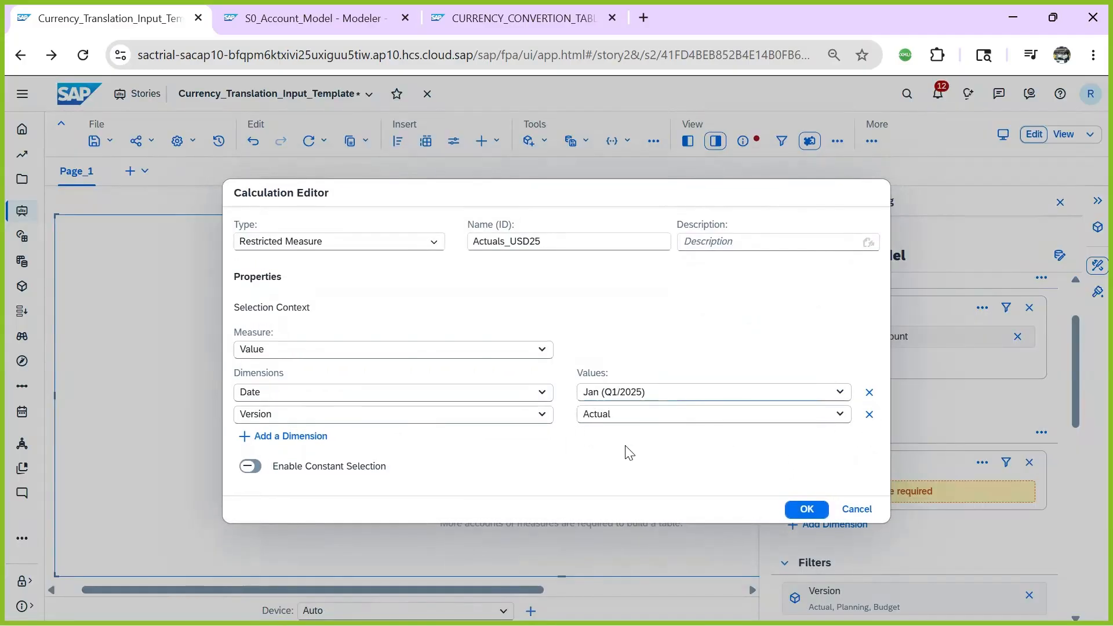
pyautogui.click(801, 511)
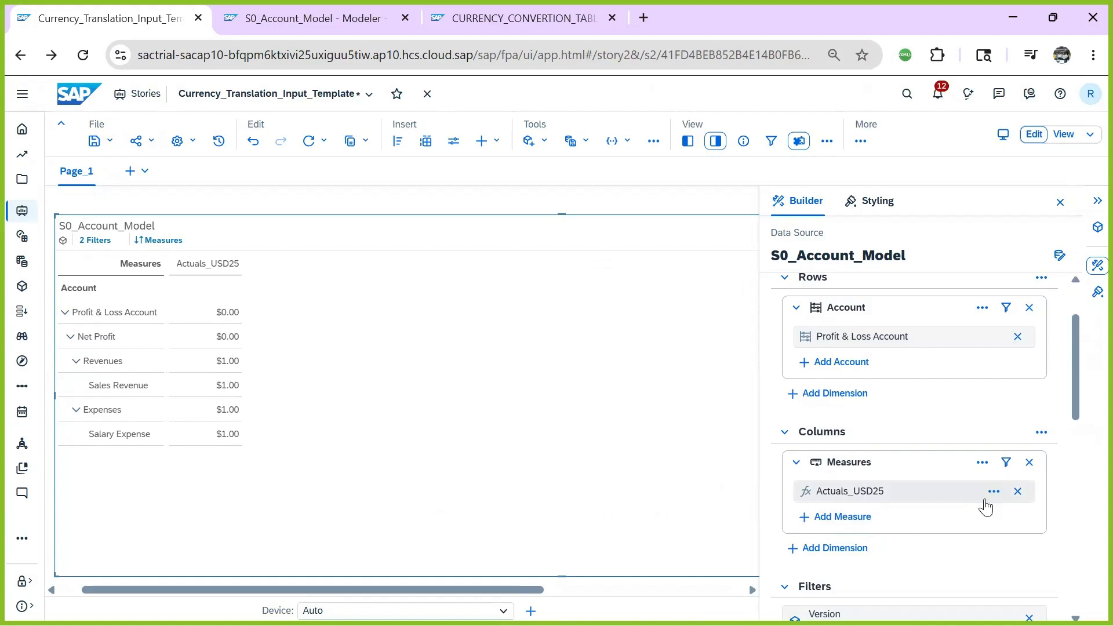
# - Start another restricted measure calculation for the table columns and name it Actuals_INR25
pyautogui.click(839, 517)
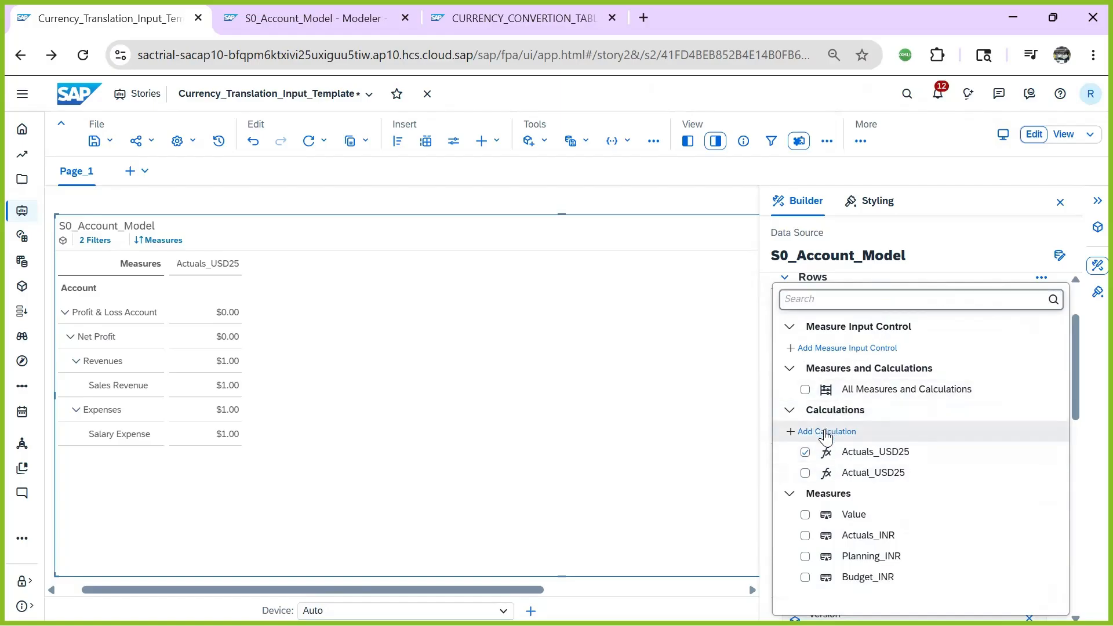
pyautogui.click(826, 432)
pyautogui.click(434, 216)
pyautogui.click(313, 258)
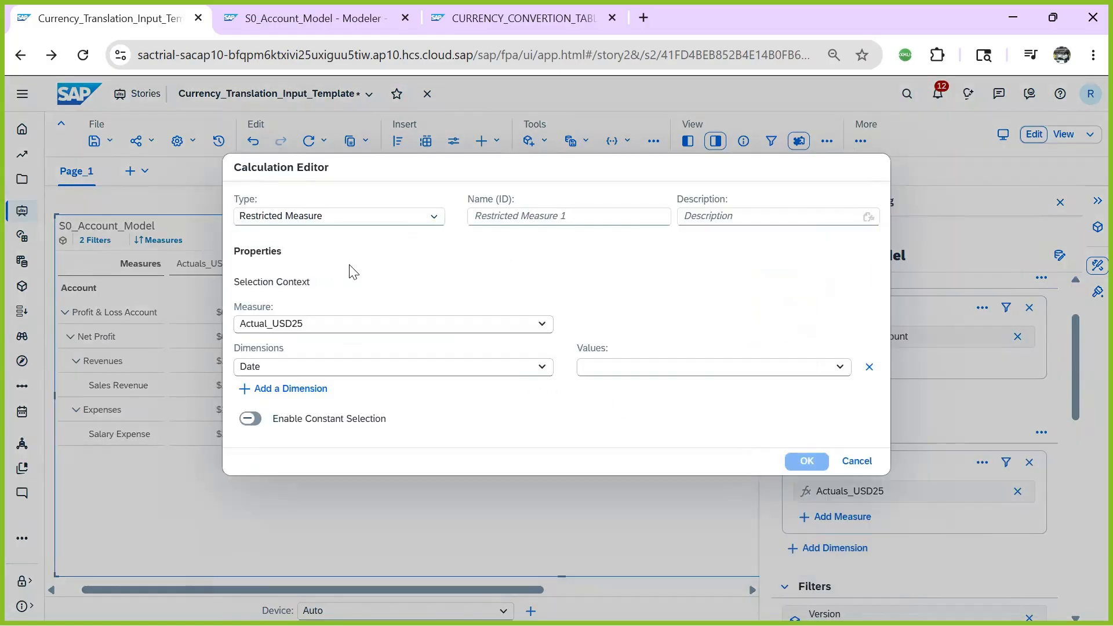
pyautogui.click(586, 258)
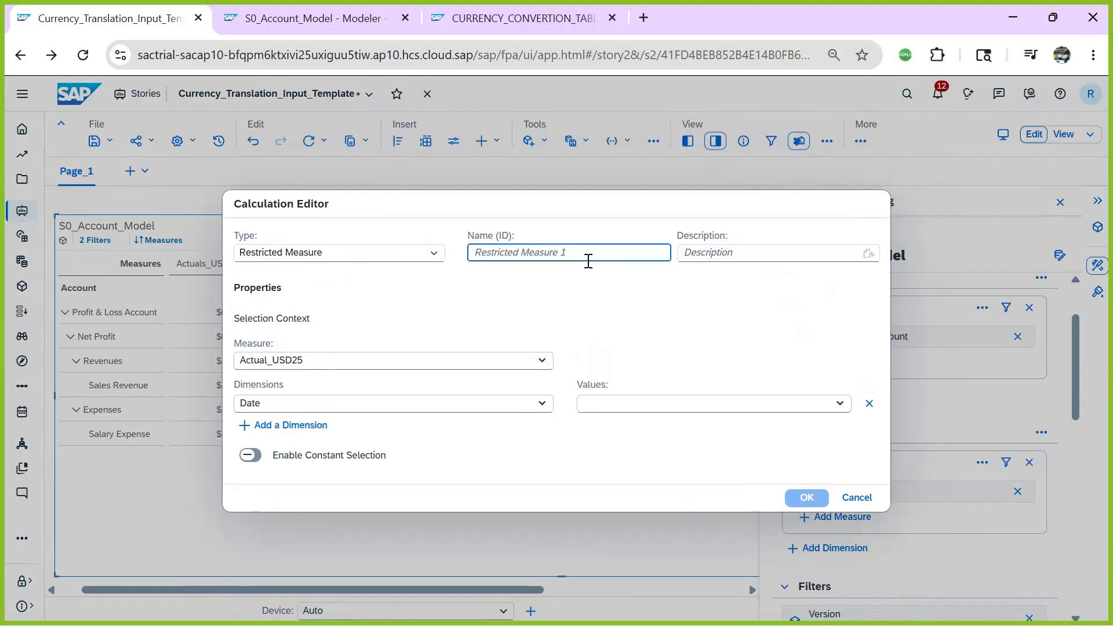
pyautogui.write('A')
pyautogui.press('BackSpace')
pyautogui.write('Actuals_')
pyautogui.press('capslock')
pyautogui.write('INR')
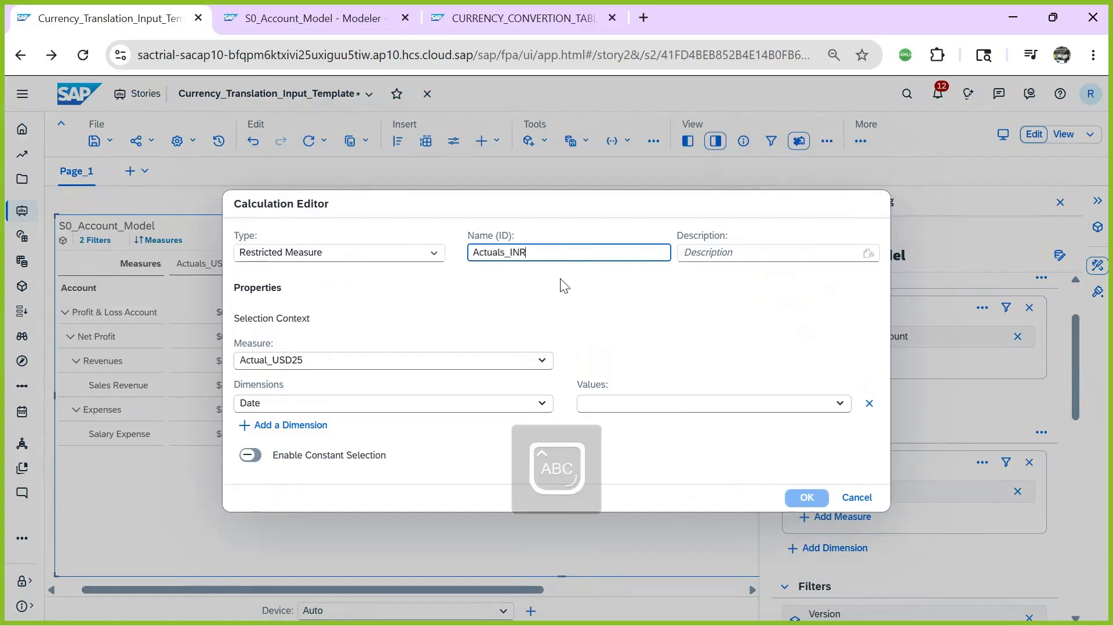
pyautogui.write('25')
# - Base Actuals_INR25 on the Actuals_INR measure and restrict its Date dimension to Jan (Q1/2025)
pyautogui.click(541, 361)
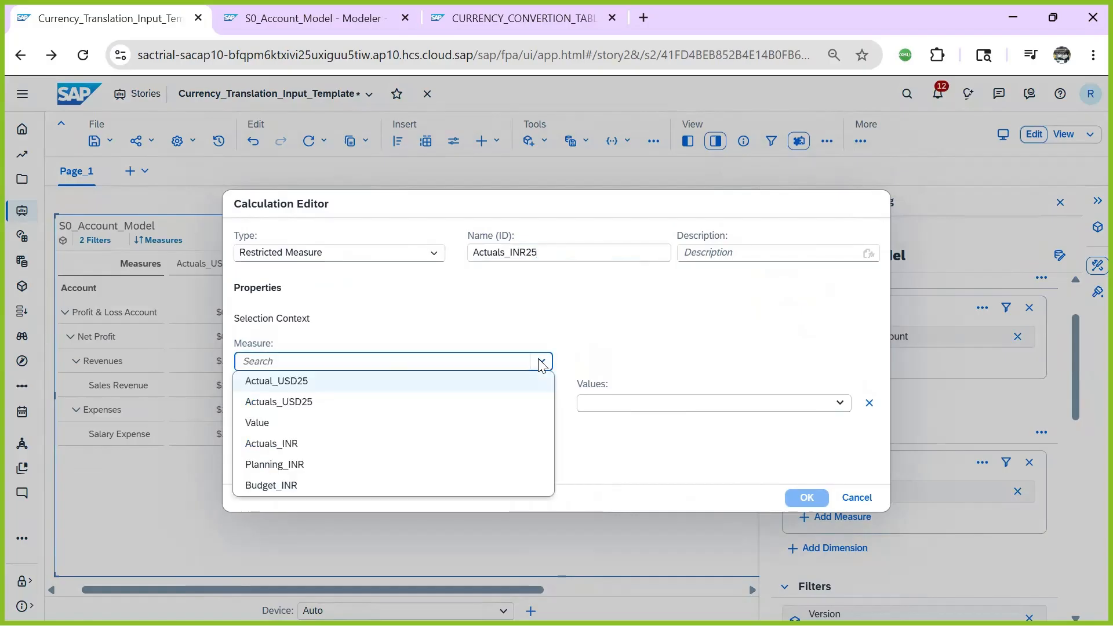
pyautogui.click(306, 446)
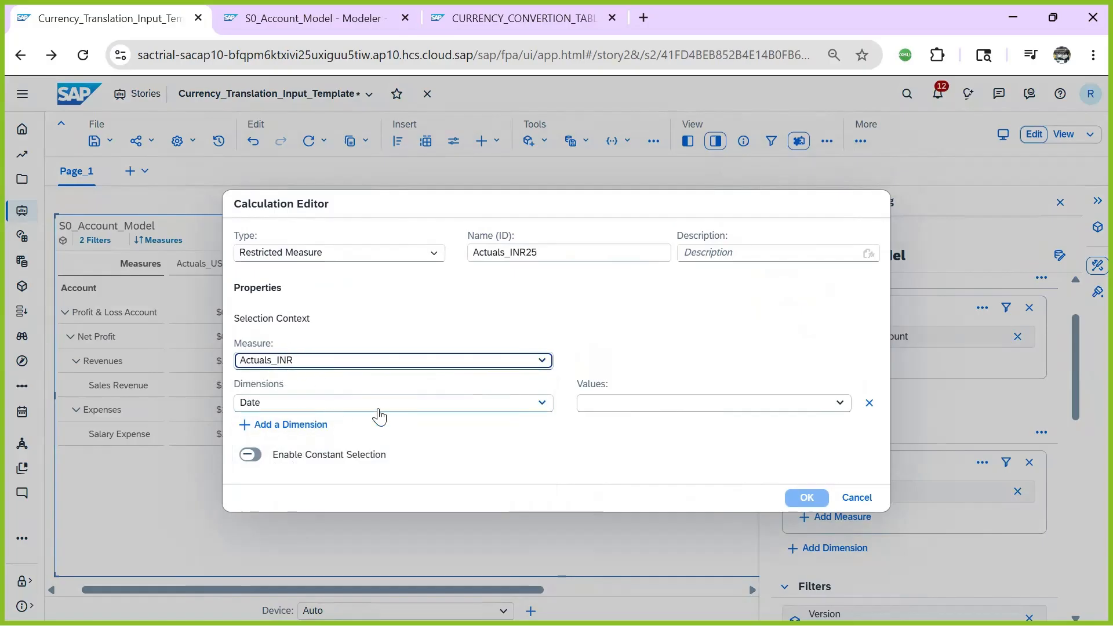
pyautogui.click(724, 403)
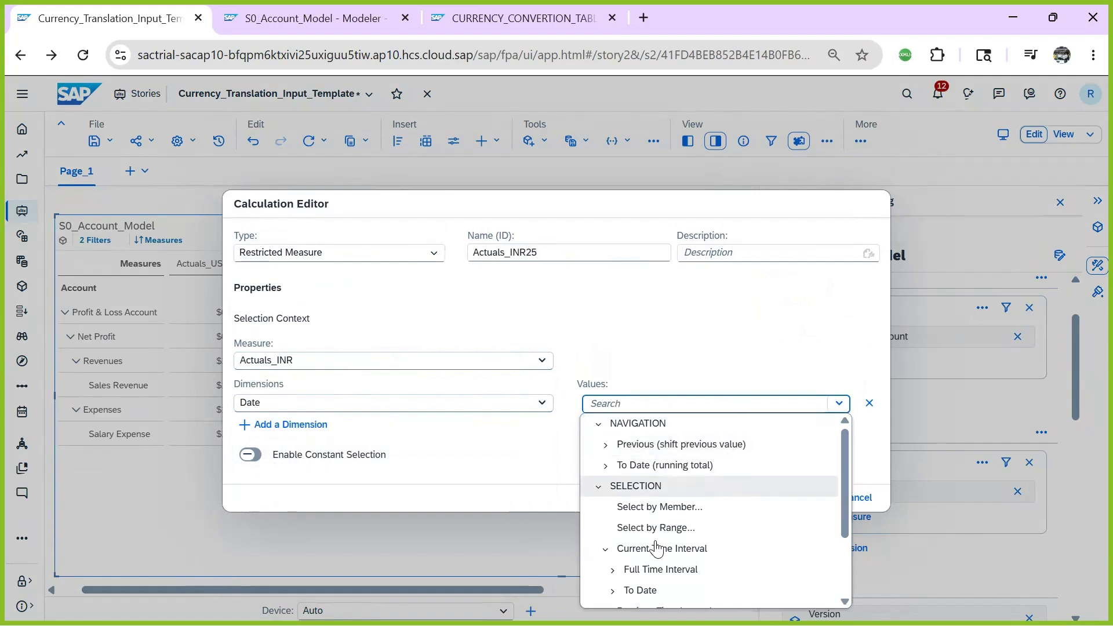
pyautogui.click(655, 508)
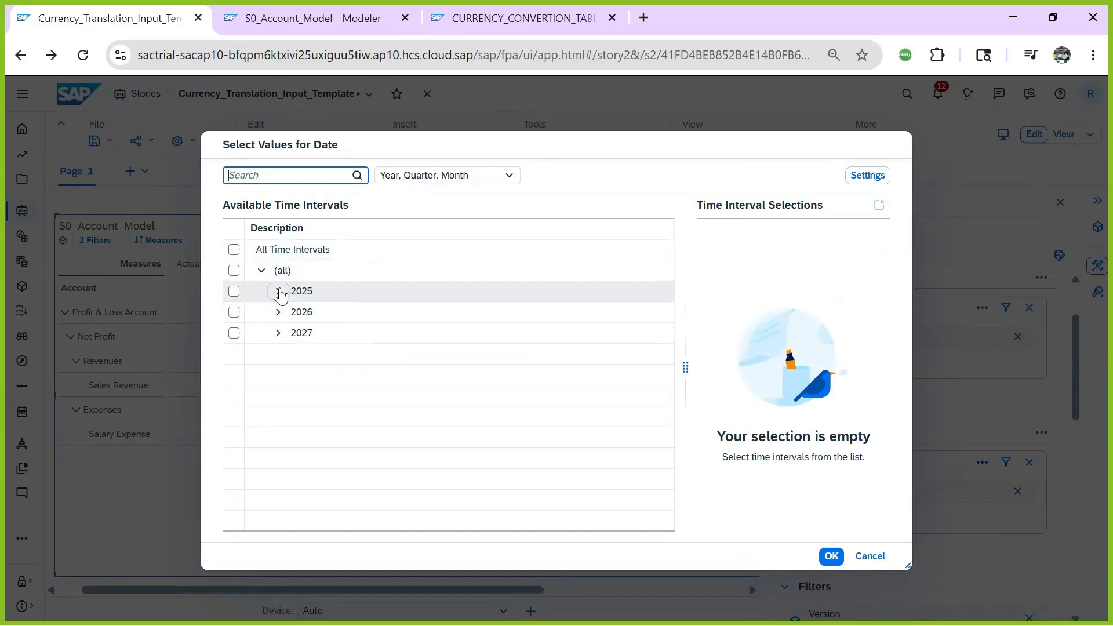
pyautogui.click(278, 291)
pyautogui.click(287, 313)
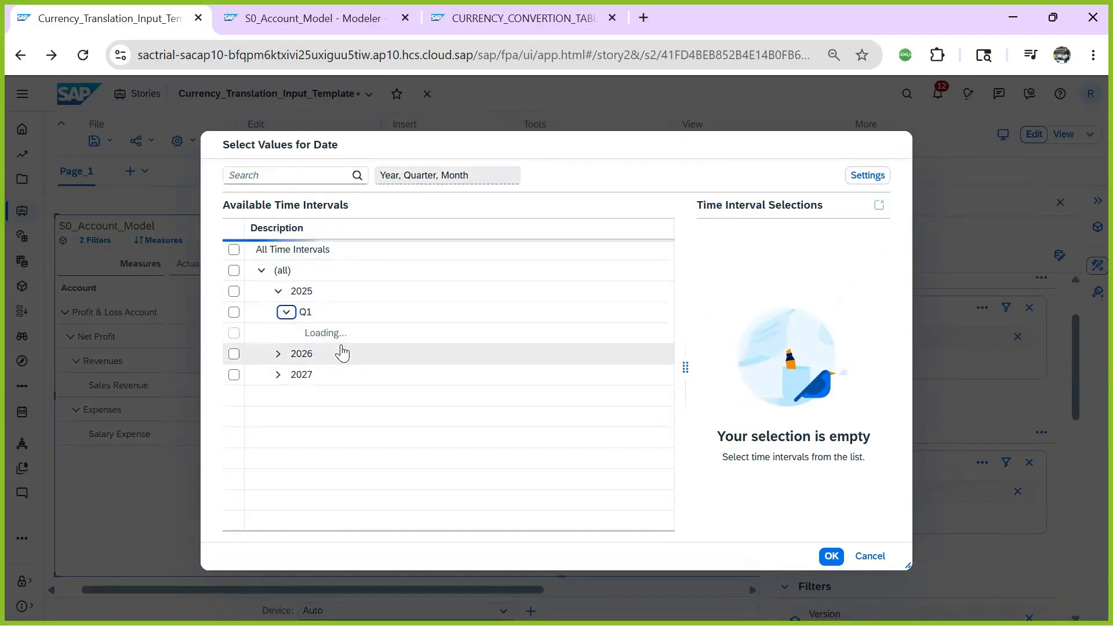
pyautogui.click(321, 334)
pyautogui.click(832, 556)
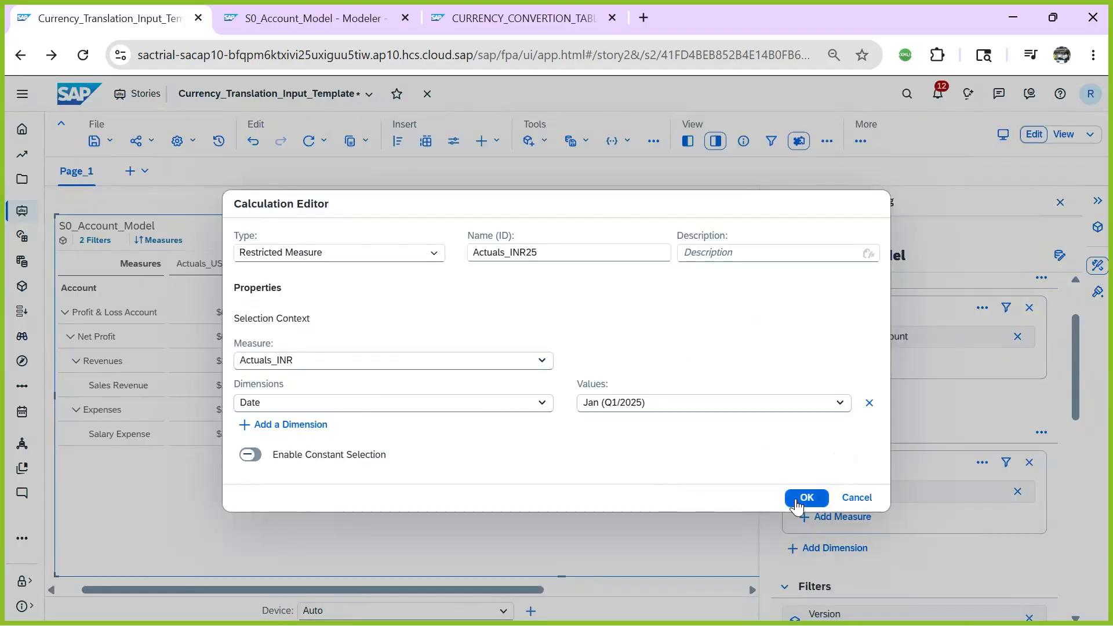
pyautogui.click(332, 360)
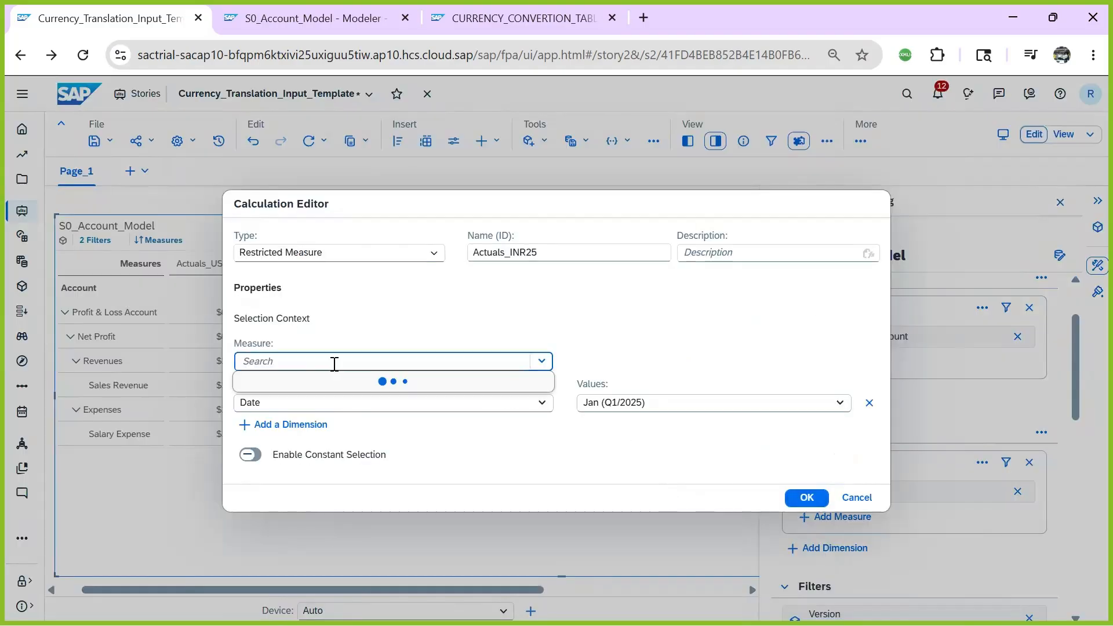
pyautogui.click(360, 336)
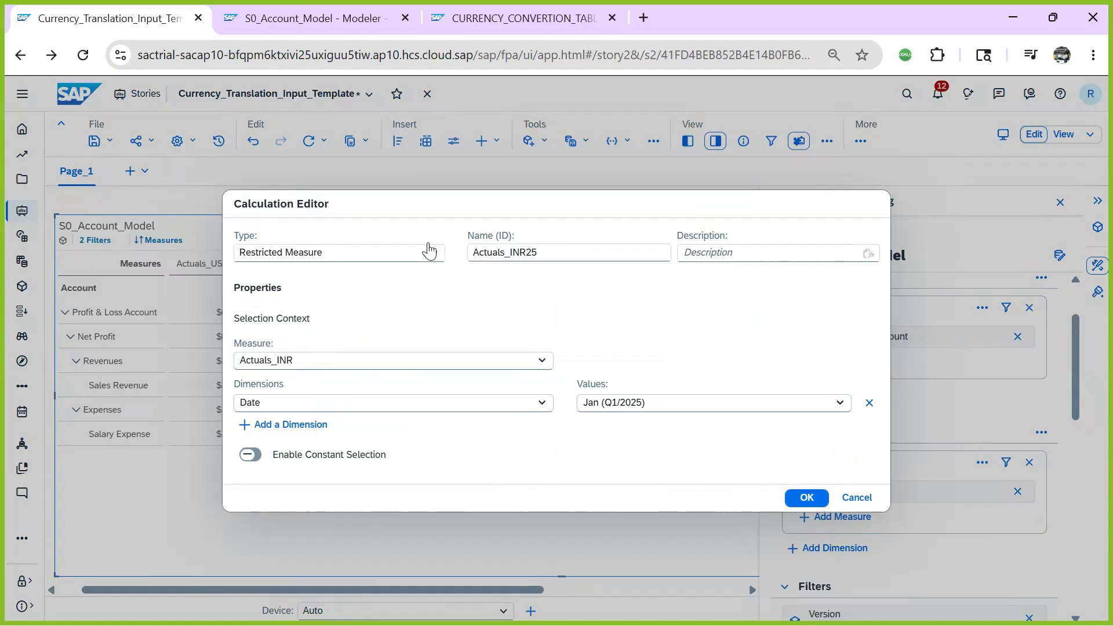
# - Add Version restricted to Actual as a second dimension of Actuals_INR25 and save the restricted measure
pyautogui.click(255, 426)
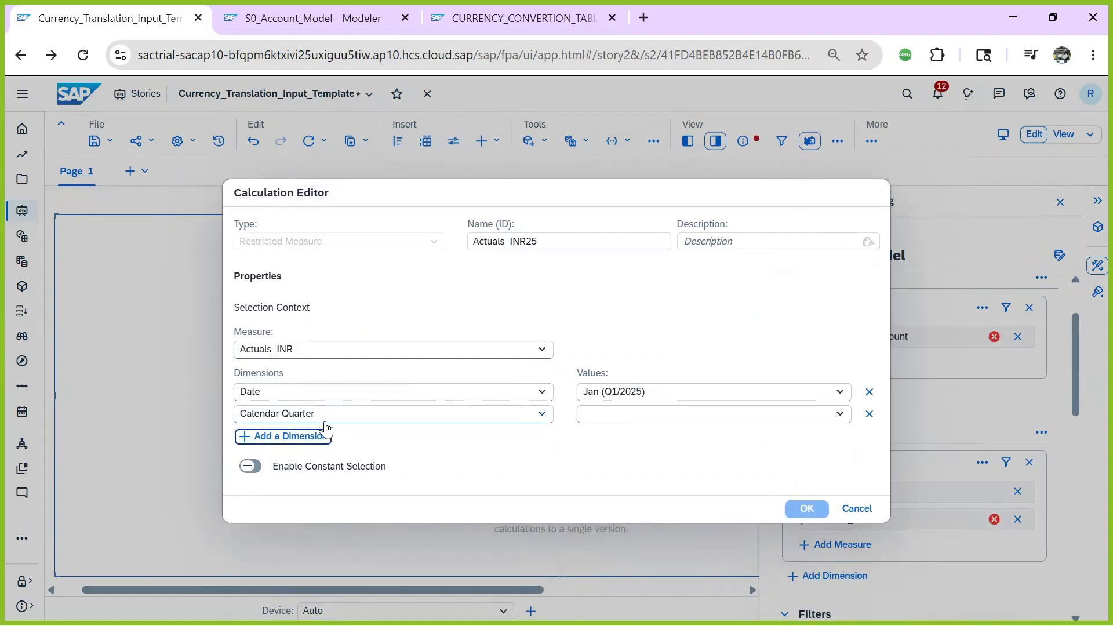
pyautogui.click(325, 418)
pyautogui.click(297, 481)
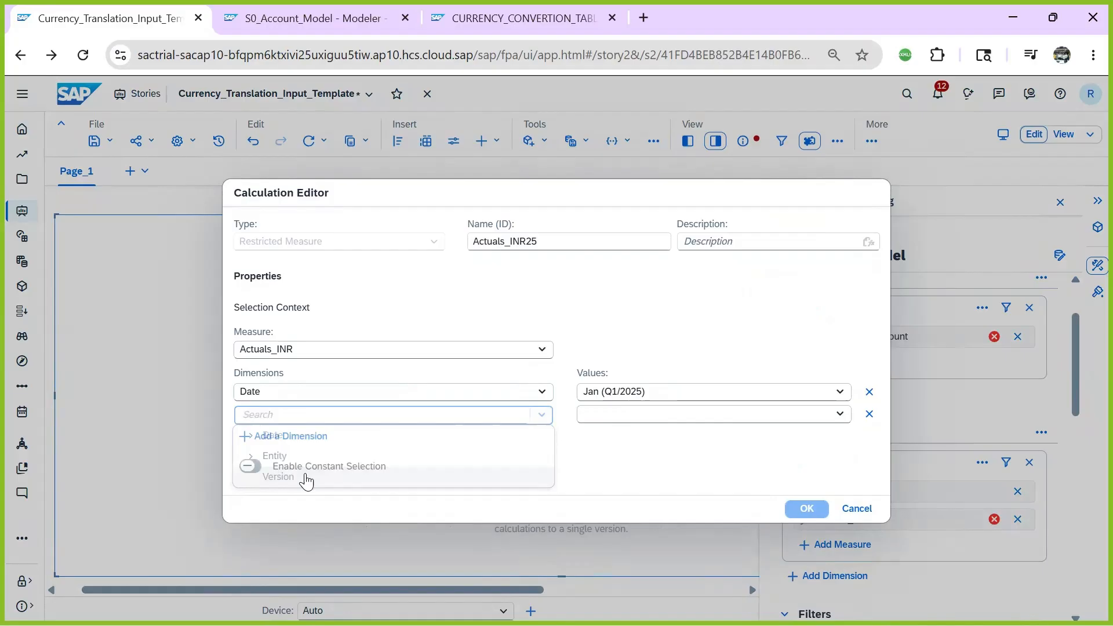
pyautogui.click(672, 416)
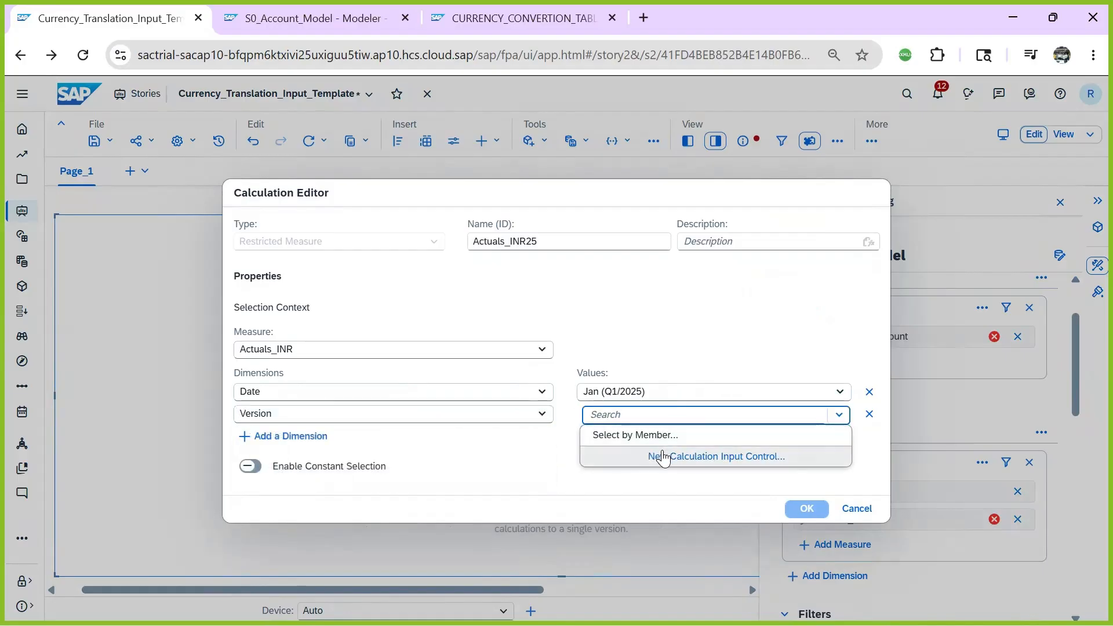
pyautogui.click(636, 435)
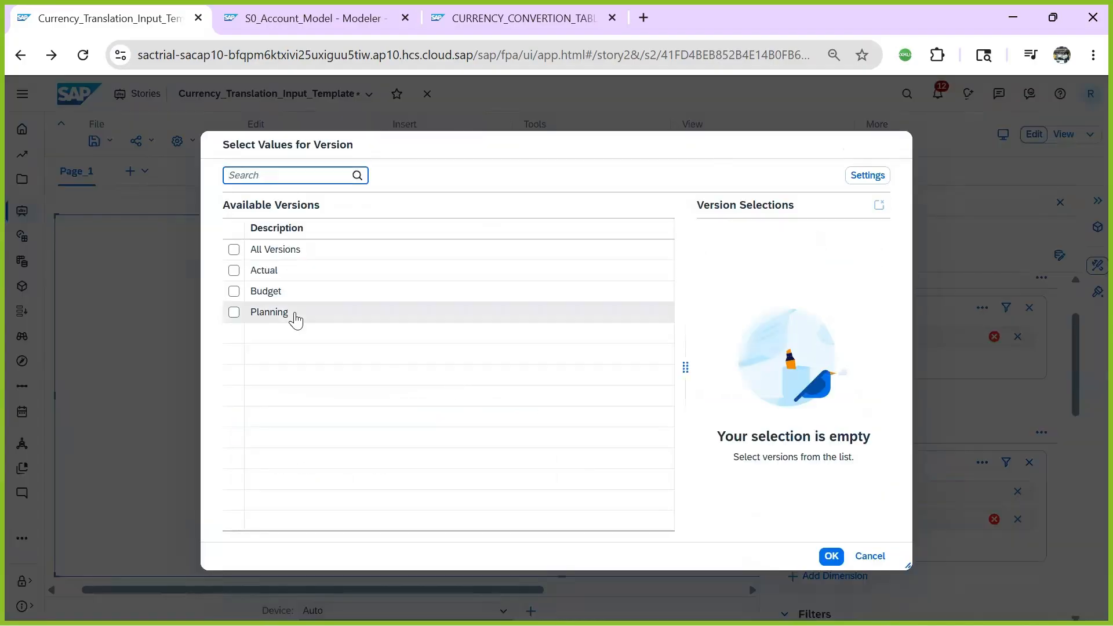
pyautogui.click(233, 270)
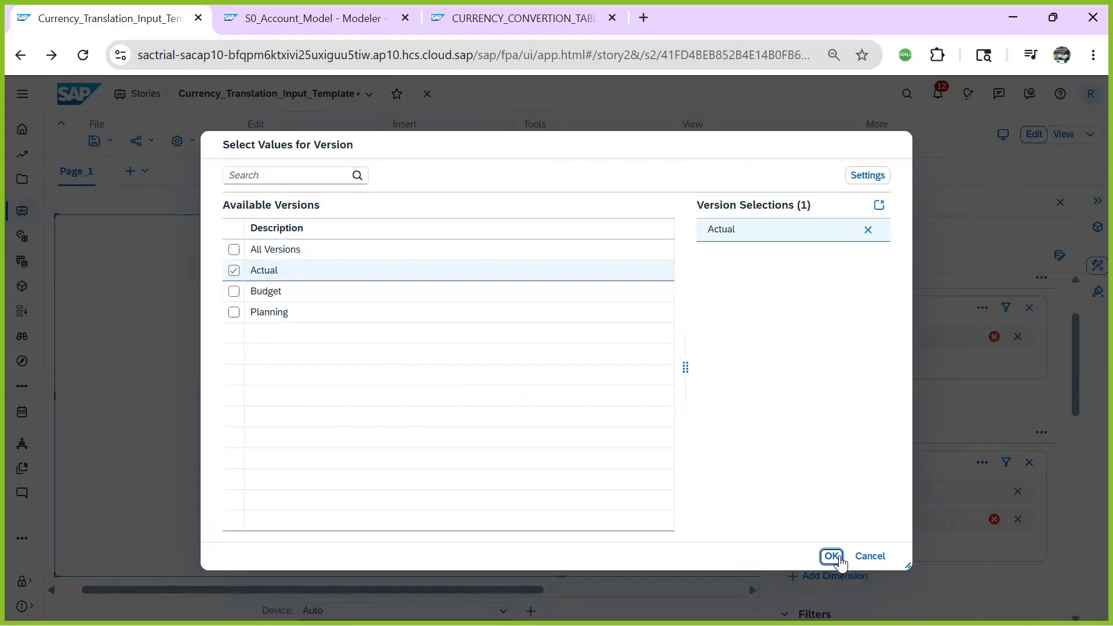
pyautogui.click(833, 557)
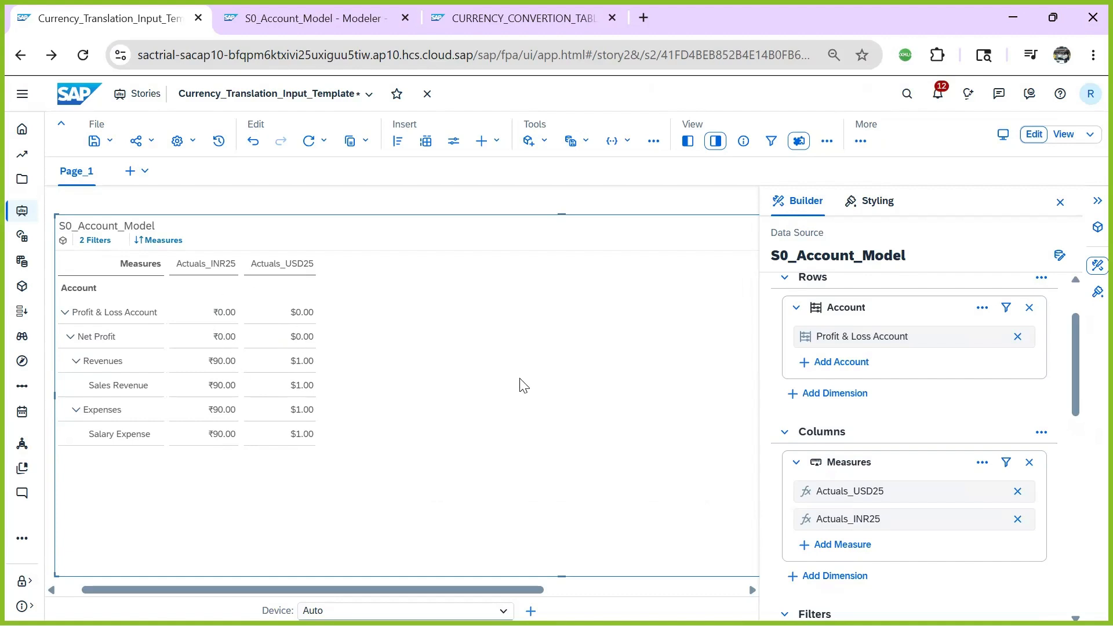
# - Start a new restricted measure calculation for the planning version and name it Plan_26
pyautogui.click(839, 544)
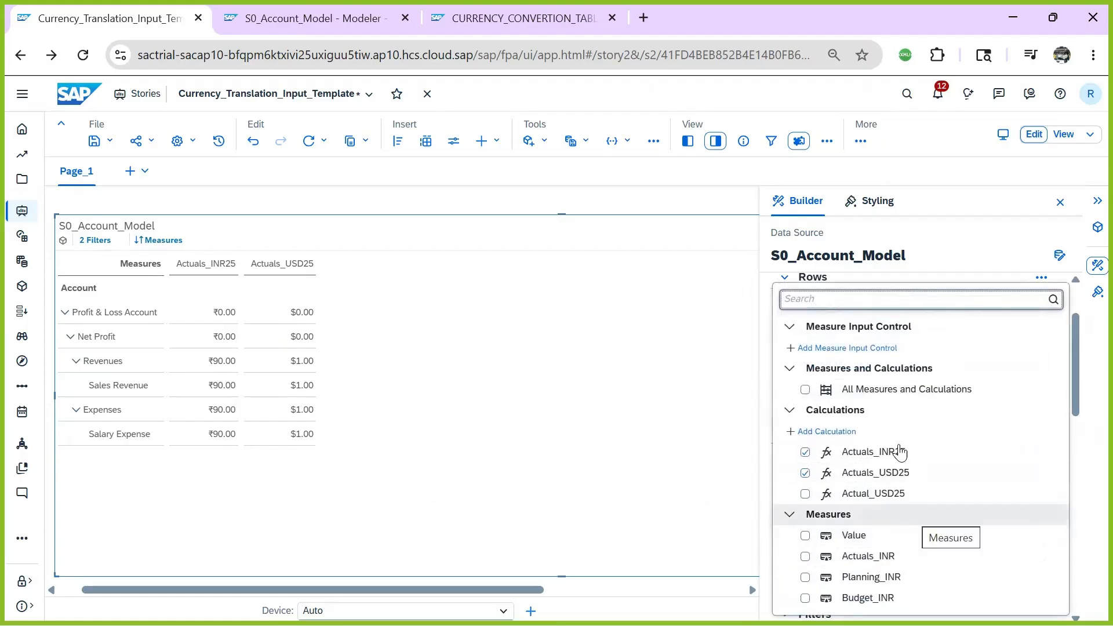
pyautogui.click(830, 439)
pyautogui.click(339, 215)
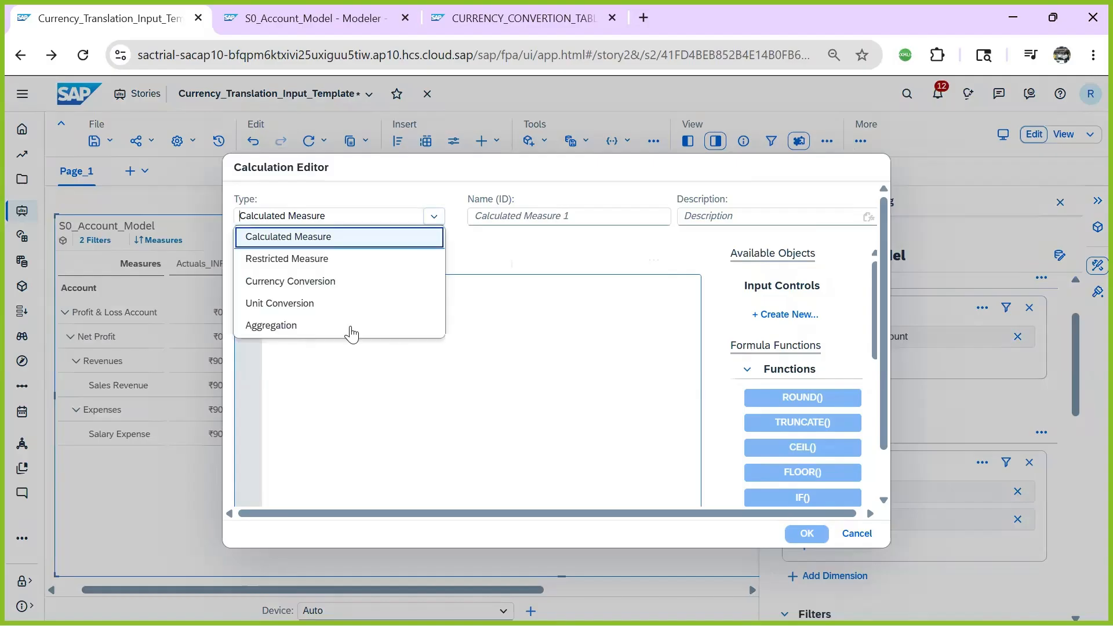
pyautogui.click(292, 256)
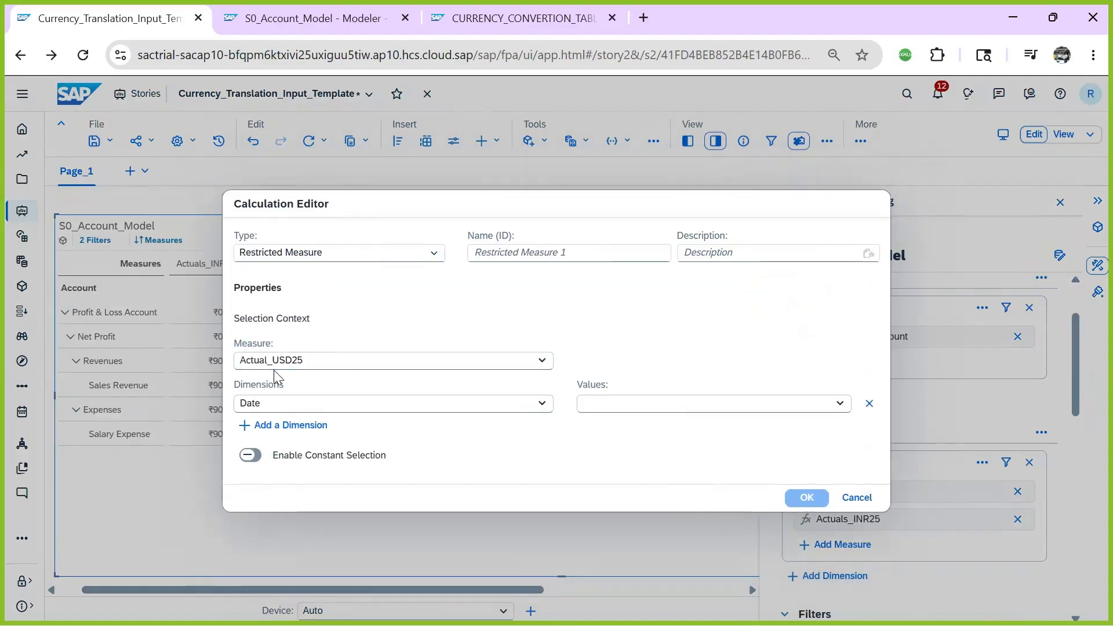
pyautogui.click(544, 253)
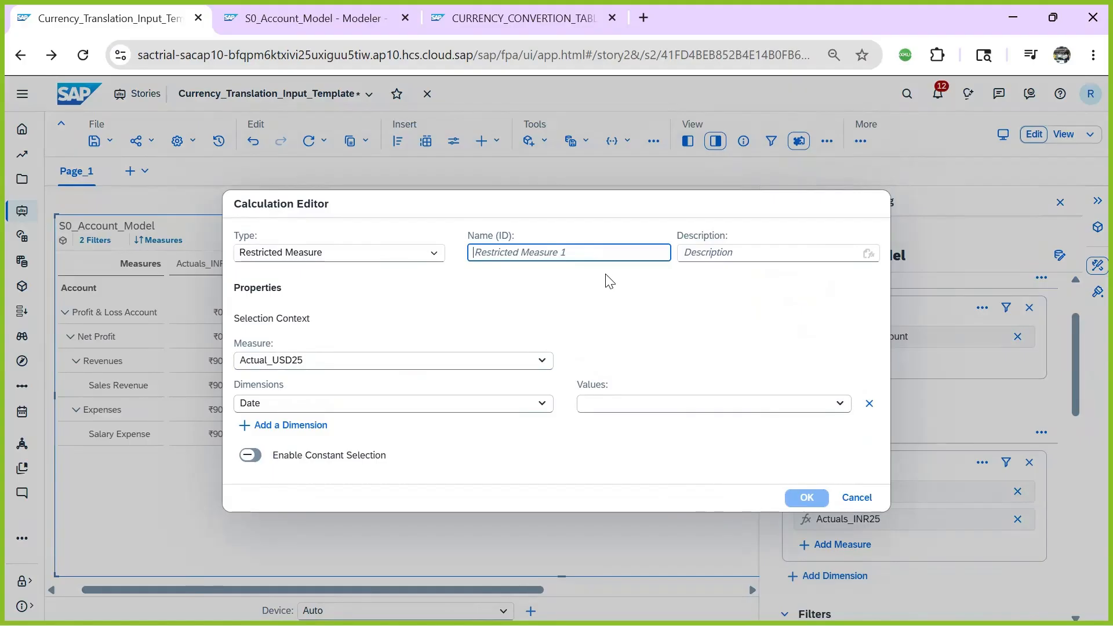
pyautogui.write('Plan')
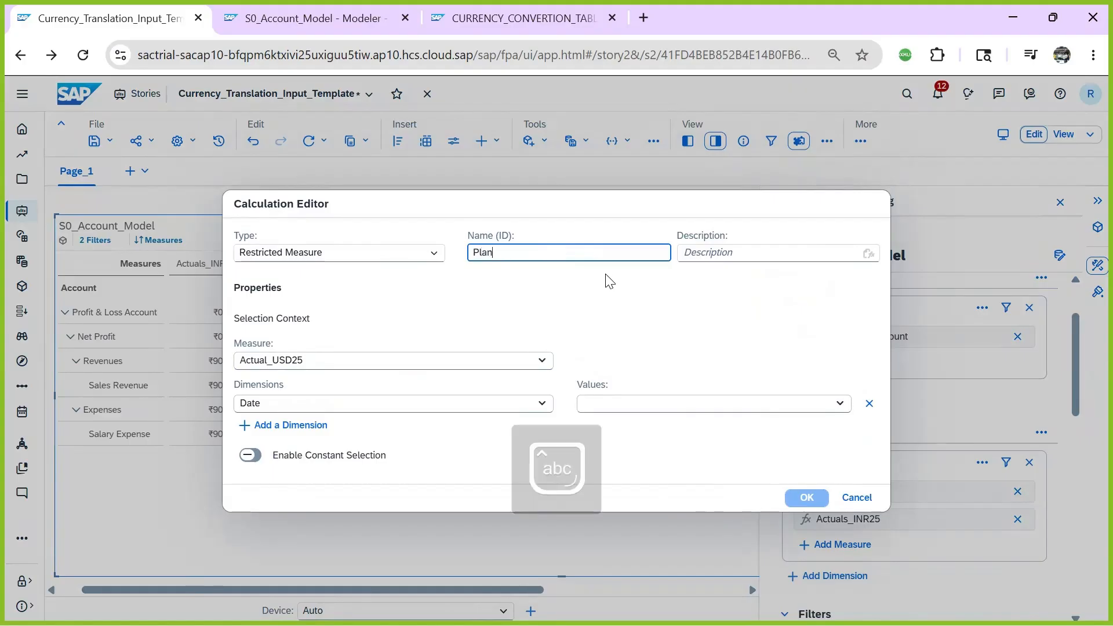
pyautogui.write('_26')
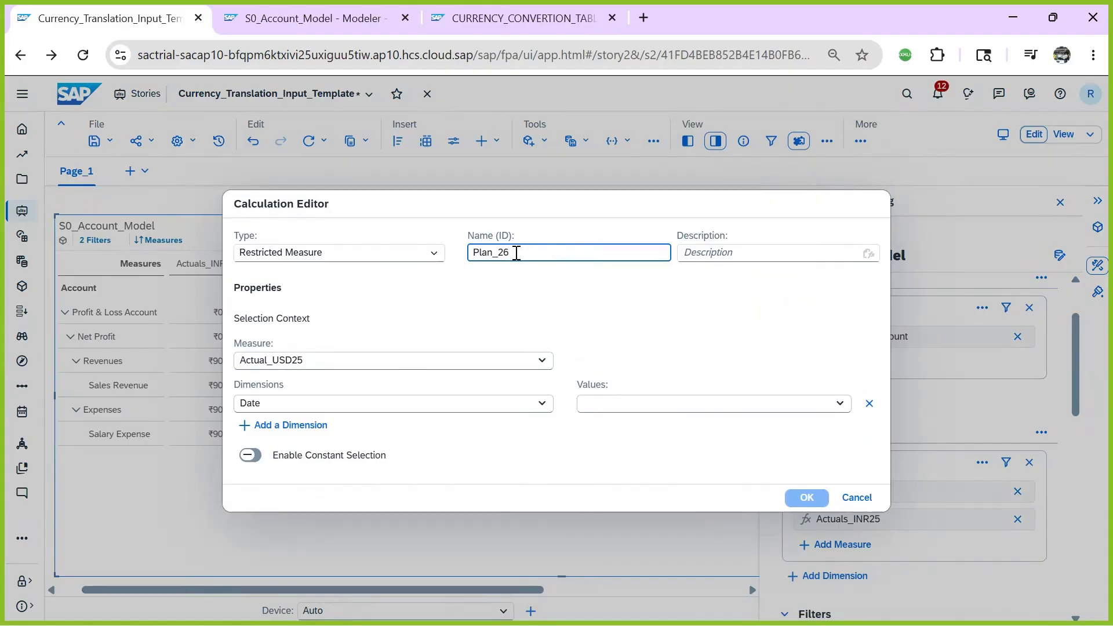
pyautogui.moveTo(524, 252); pyautogui.dragTo(411, 248)
# - Base Plan_26 on the Planning_INR measure and restrict its Date dimension to Jan (Q1/2026)
pyautogui.click(328, 360)
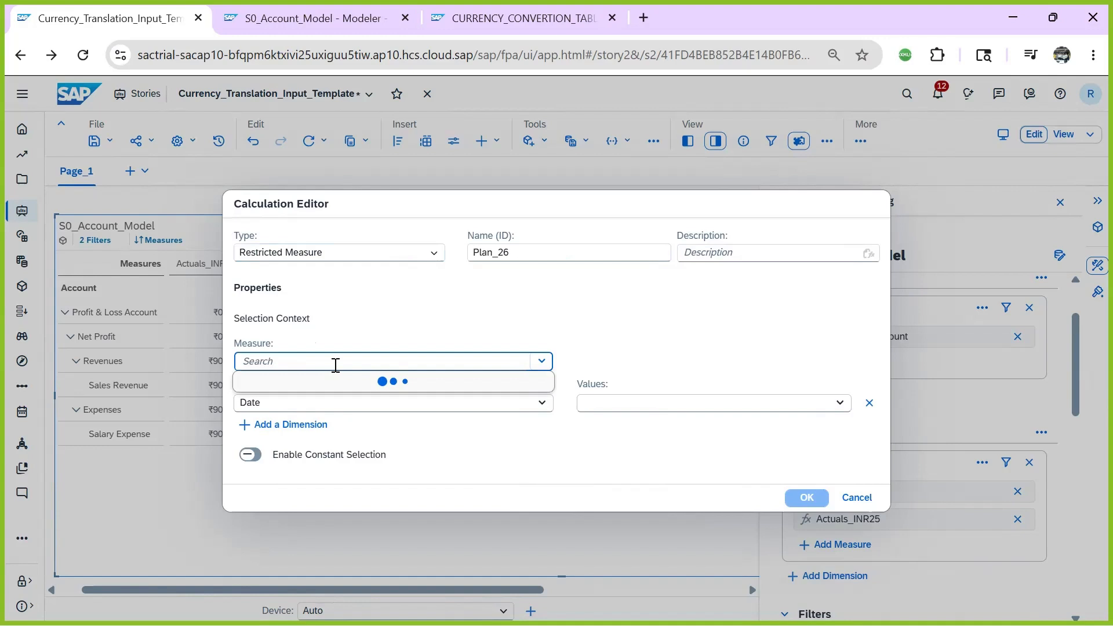
pyautogui.click(302, 492)
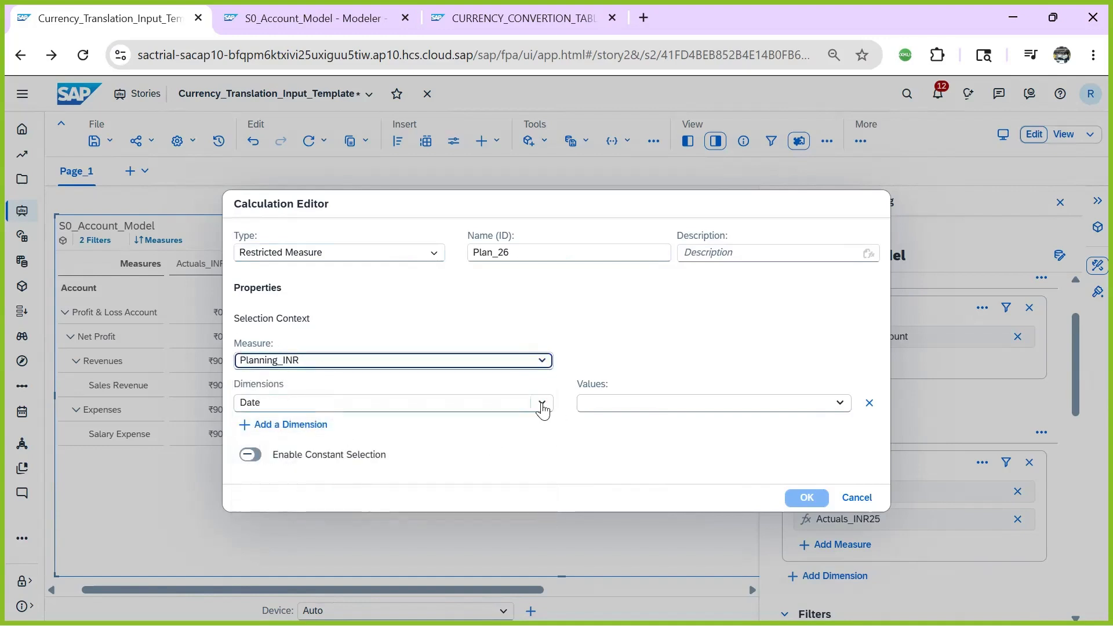
pyautogui.click(839, 402)
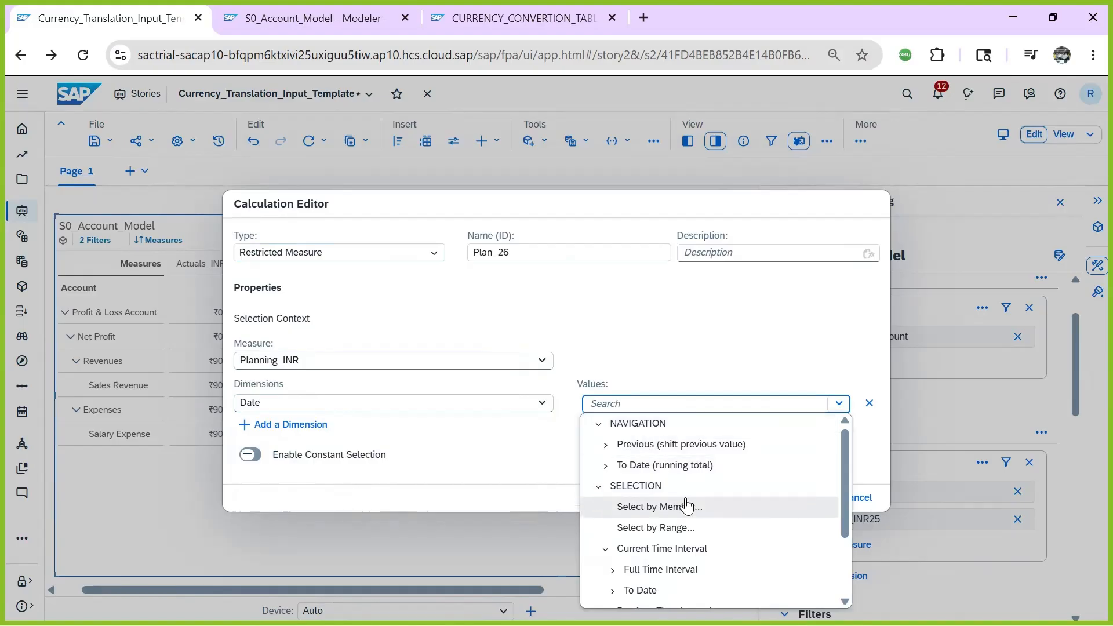
pyautogui.click(687, 506)
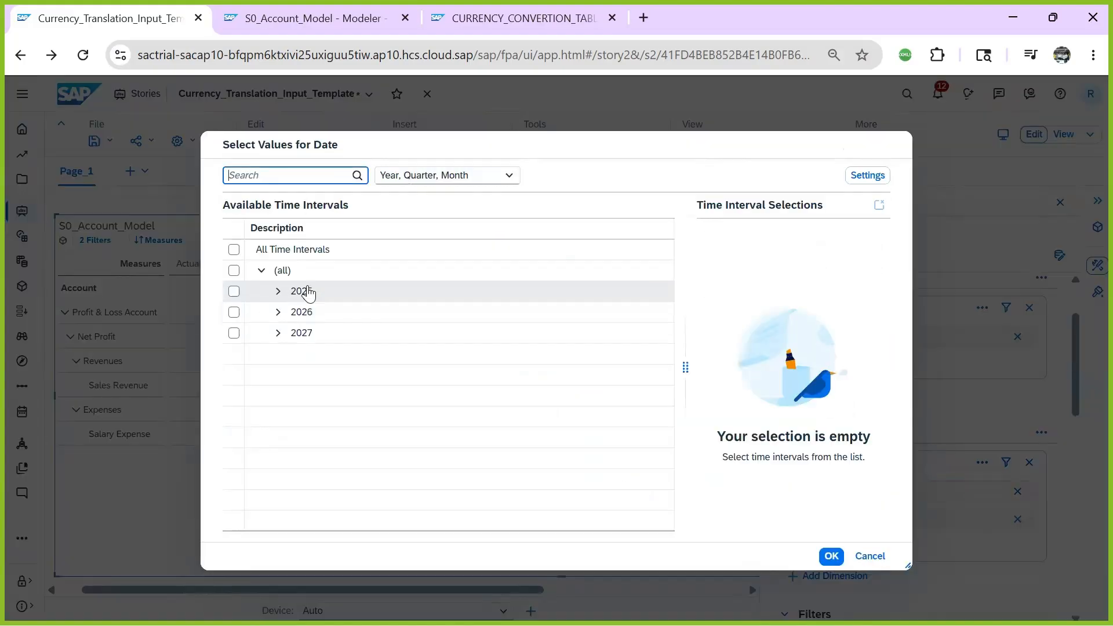
pyautogui.click(279, 312)
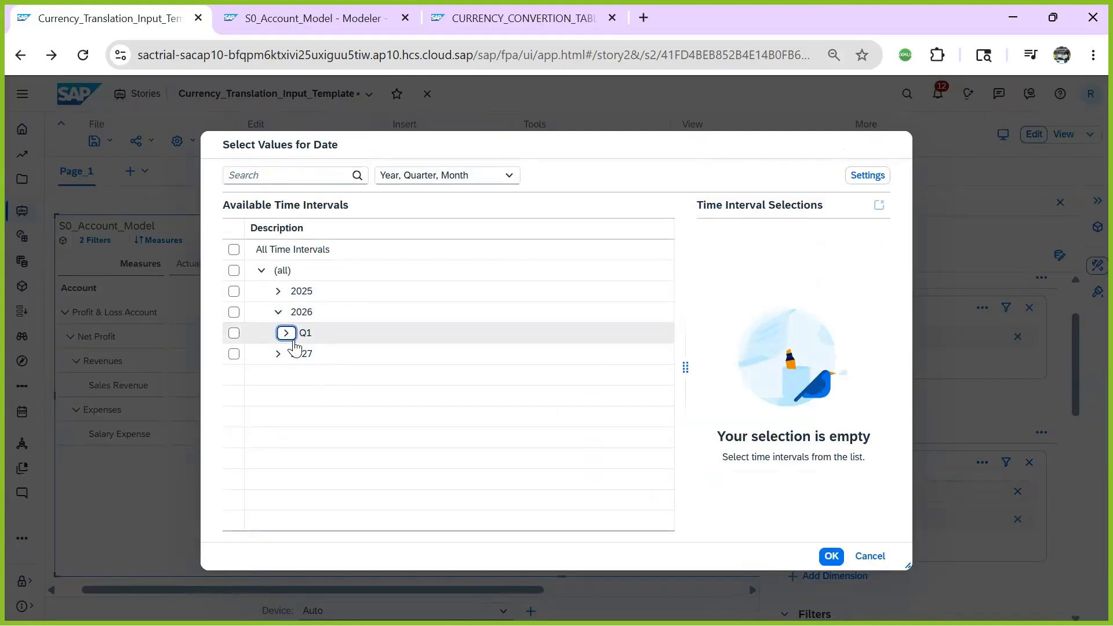
pyautogui.click(286, 333)
pyautogui.click(315, 356)
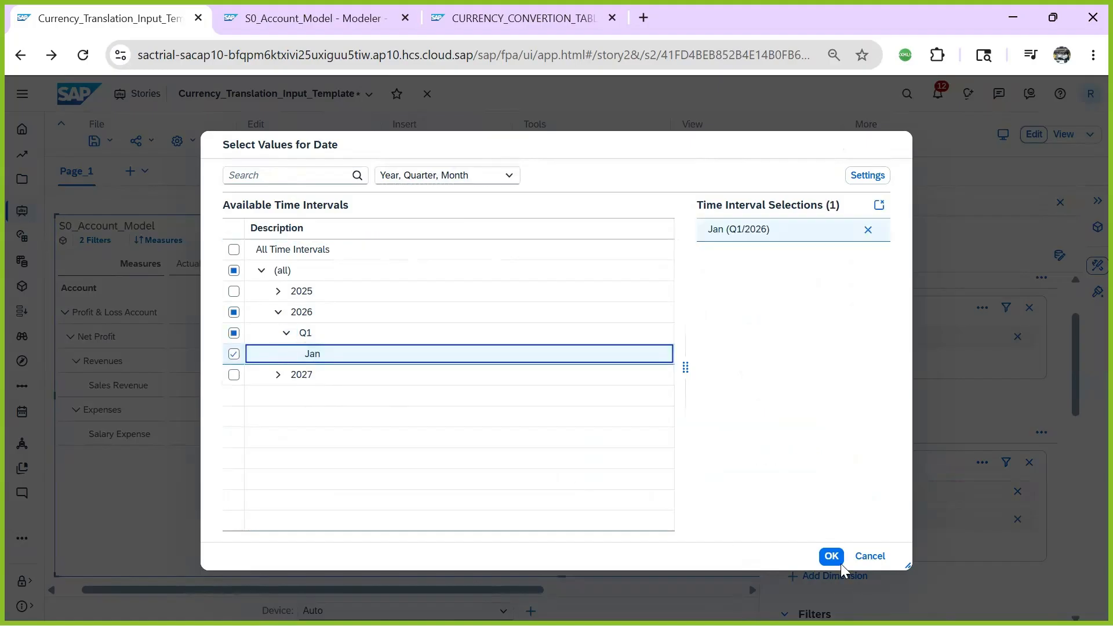
pyautogui.click(832, 556)
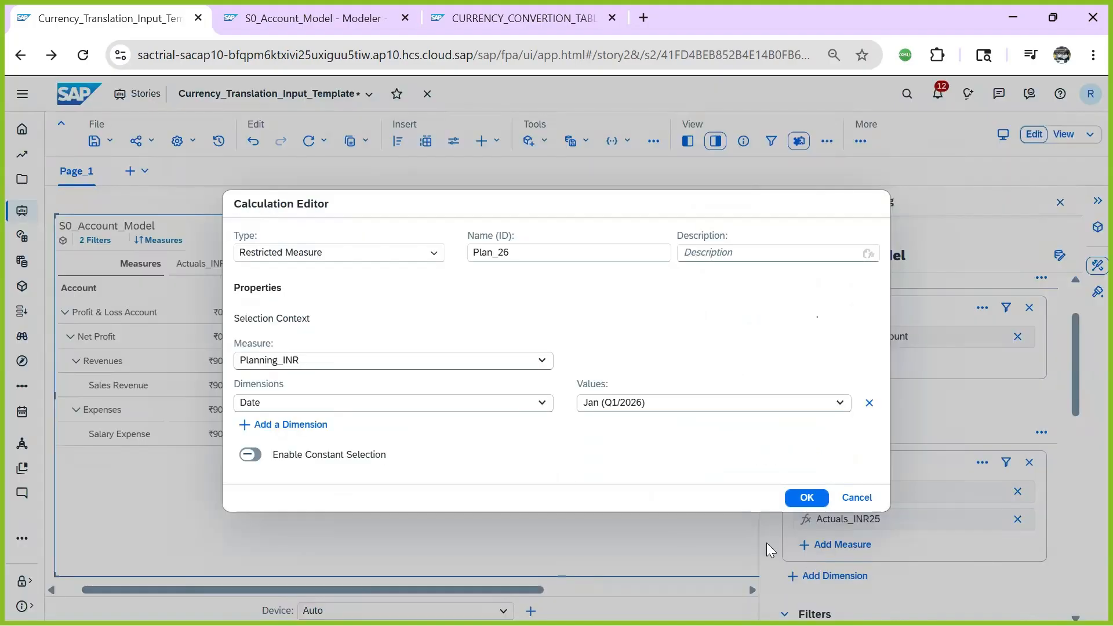
# - Add Version restricted to Planning as a second dimension of Plan_26 and save the restricted measure
pyautogui.click(284, 424)
pyautogui.click(309, 414)
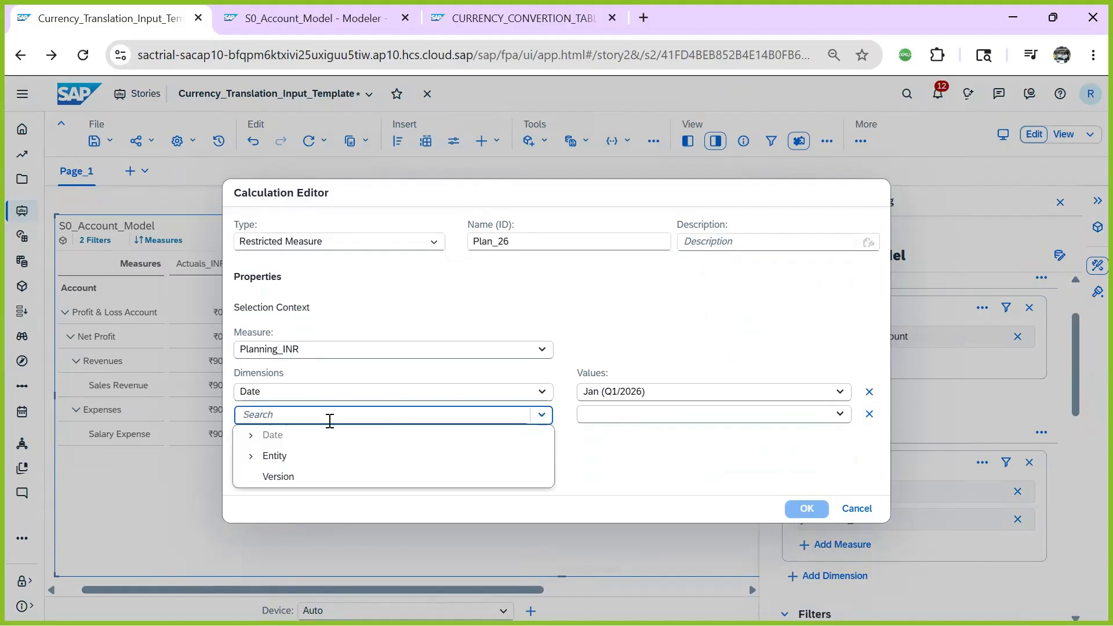
pyautogui.click(364, 479)
pyautogui.click(665, 420)
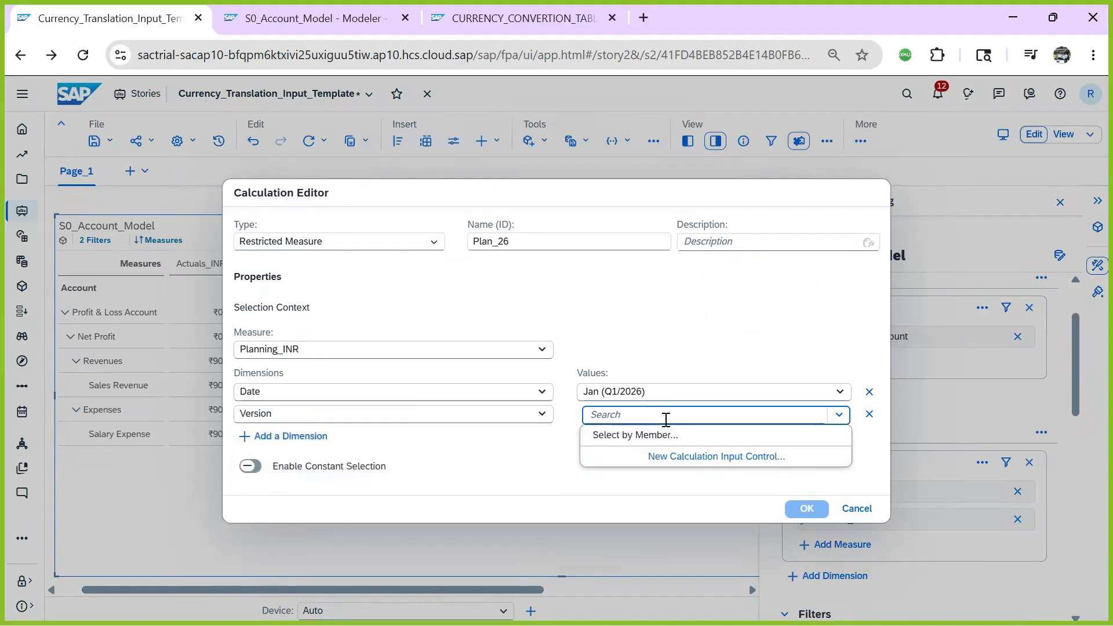
pyautogui.click(635, 440)
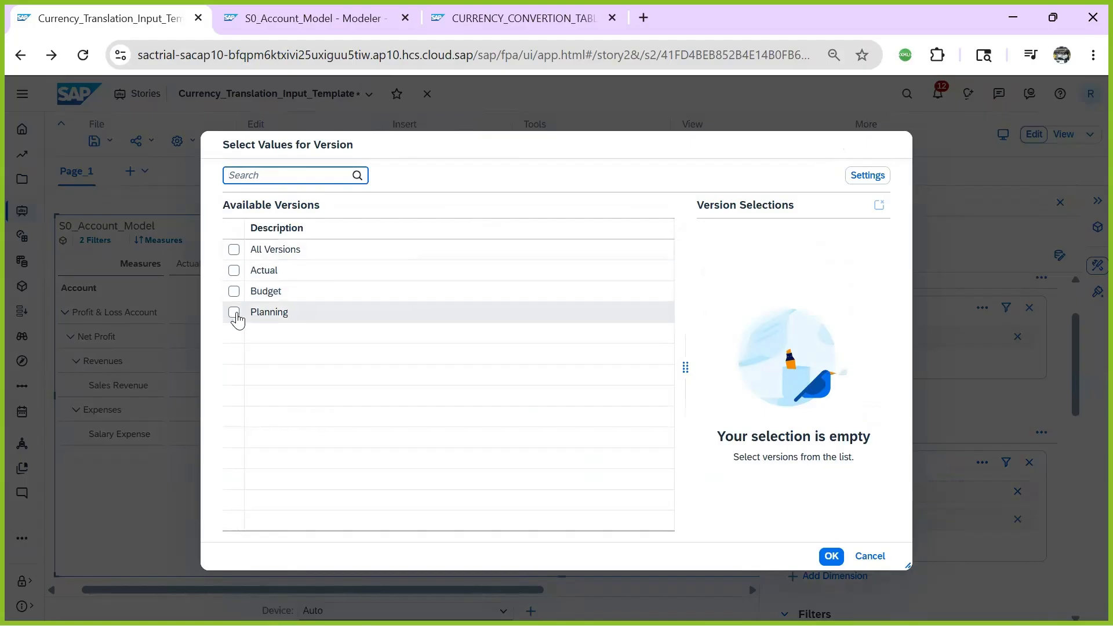
pyautogui.click(234, 312)
pyautogui.click(831, 558)
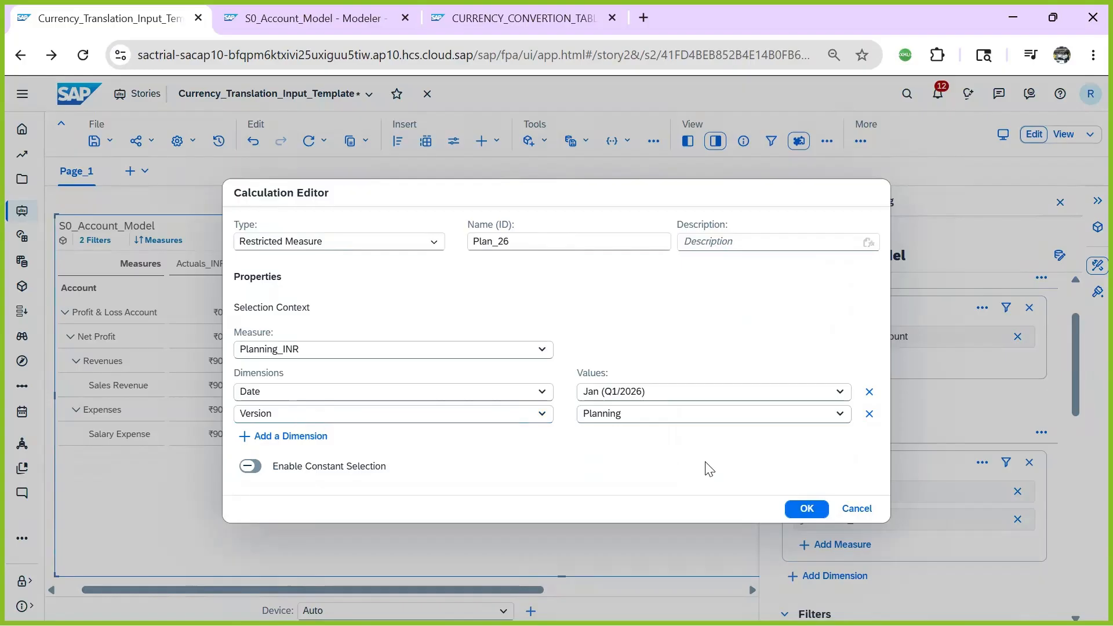
pyautogui.click(806, 509)
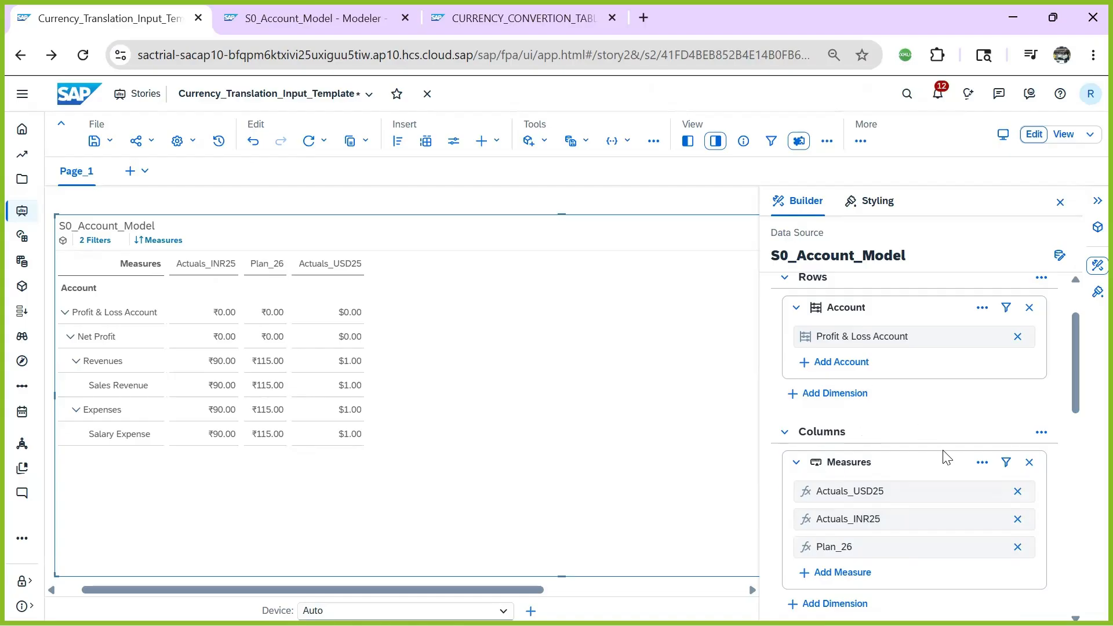
# - Start a new restricted measure calculation for the budget version and name it Budget_26
pyautogui.click(837, 571)
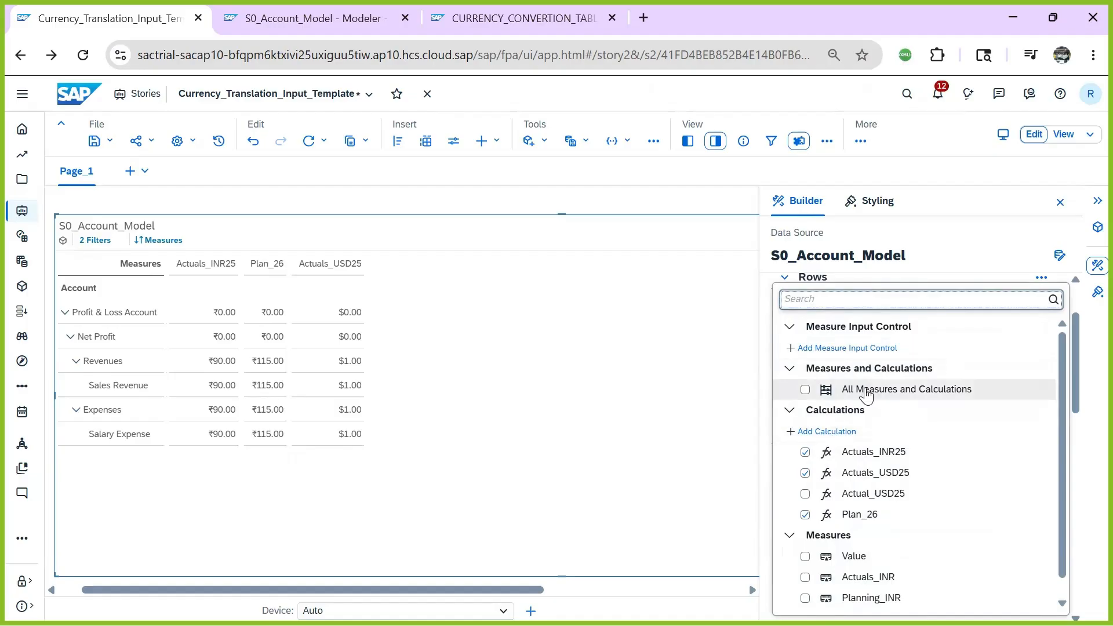
pyautogui.click(830, 435)
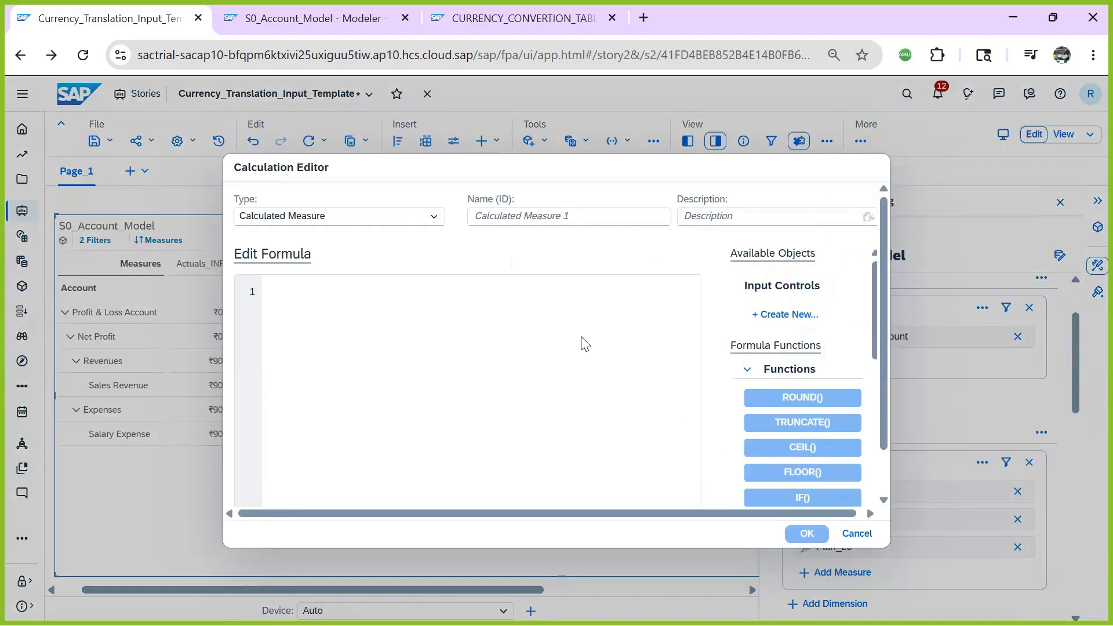
pyautogui.click(334, 216)
pyautogui.click(334, 259)
pyautogui.click(531, 249)
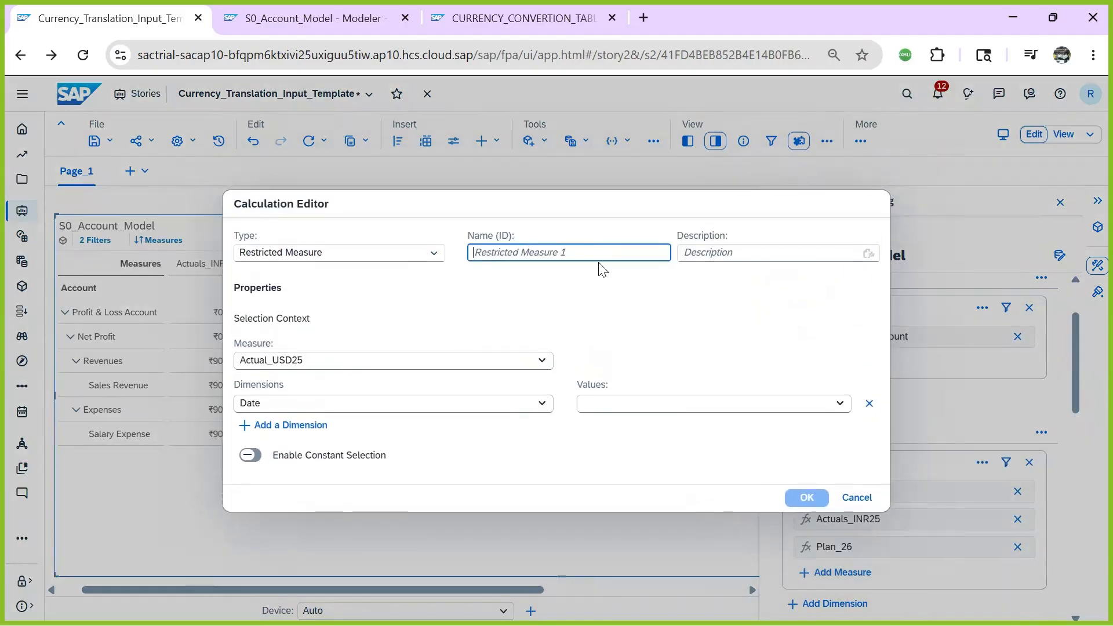
pyautogui.write('Budget')
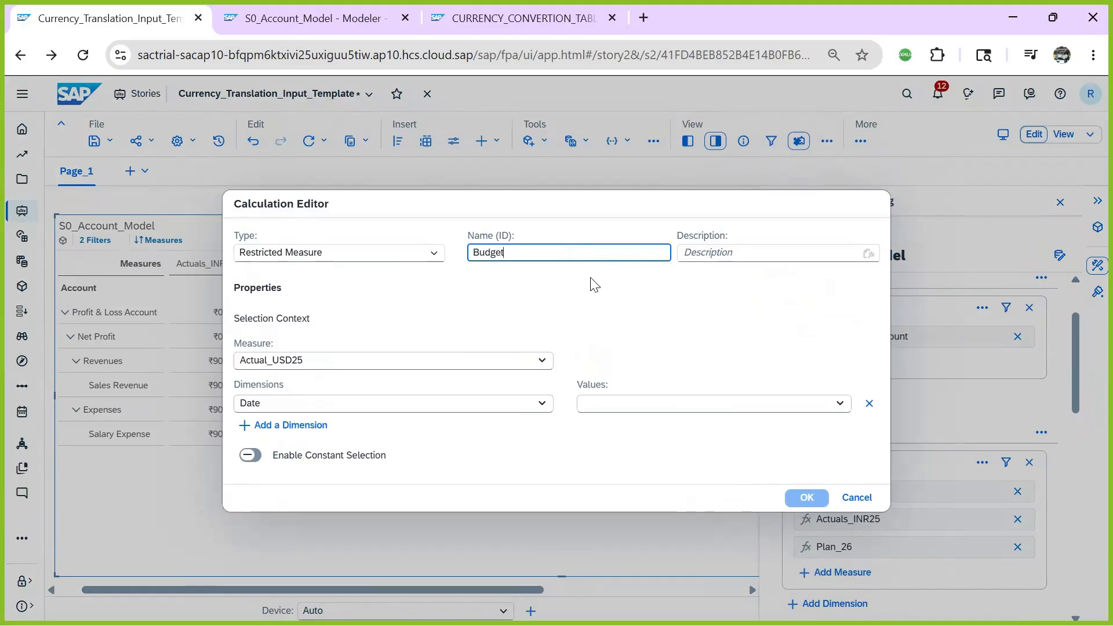
pyautogui.write('_26')
# - Base Budget_26 on the Budget_INR measure and restrict its Date dimension to Jan (Q1/2026)
pyautogui.click(302, 362)
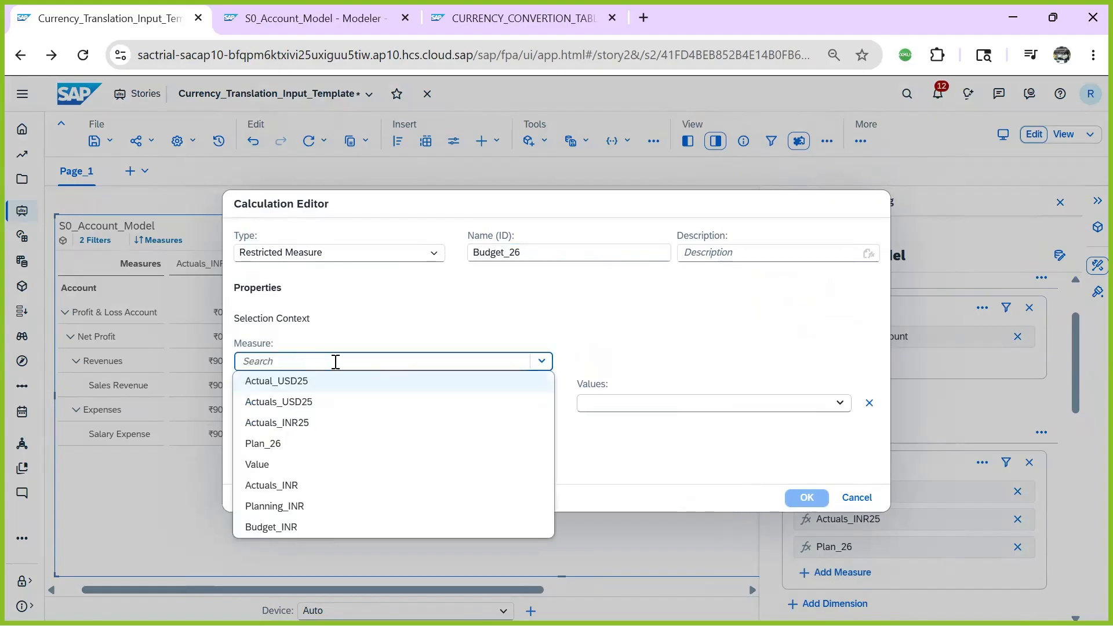
pyautogui.click(271, 527)
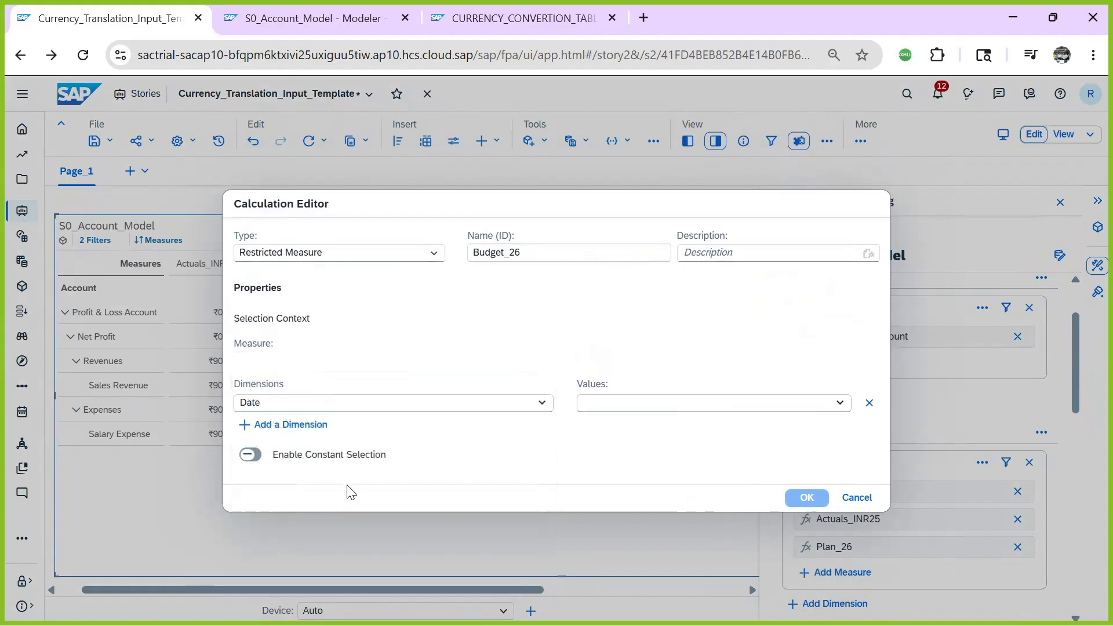
pyautogui.click(543, 403)
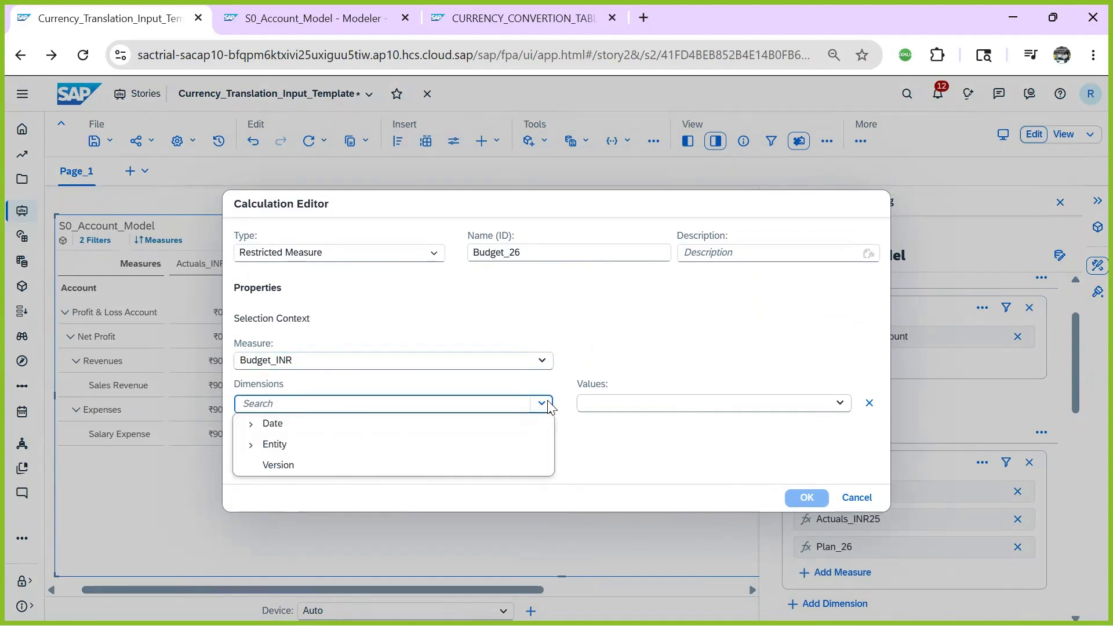
pyautogui.click(393, 423)
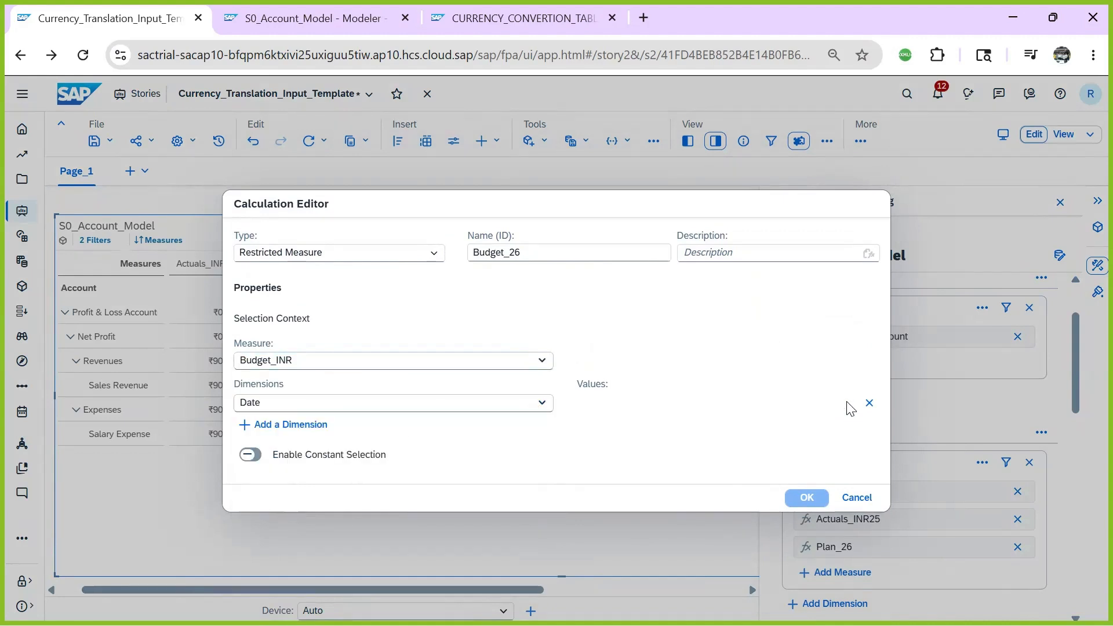
pyautogui.click(840, 404)
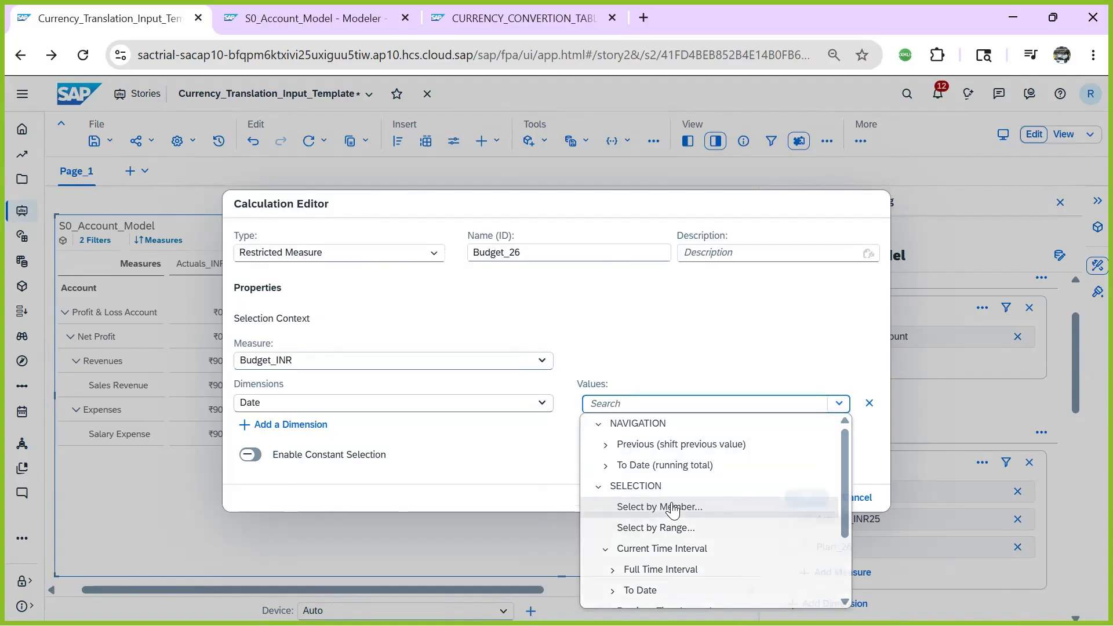
pyautogui.click(607, 505)
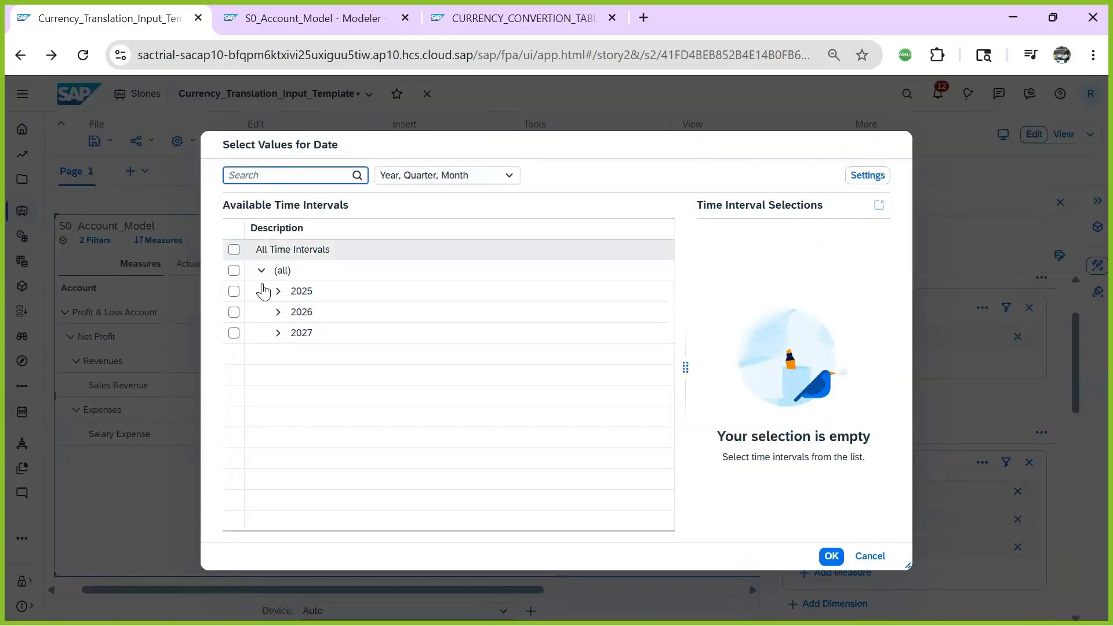
pyautogui.click(278, 311)
pyautogui.click(286, 333)
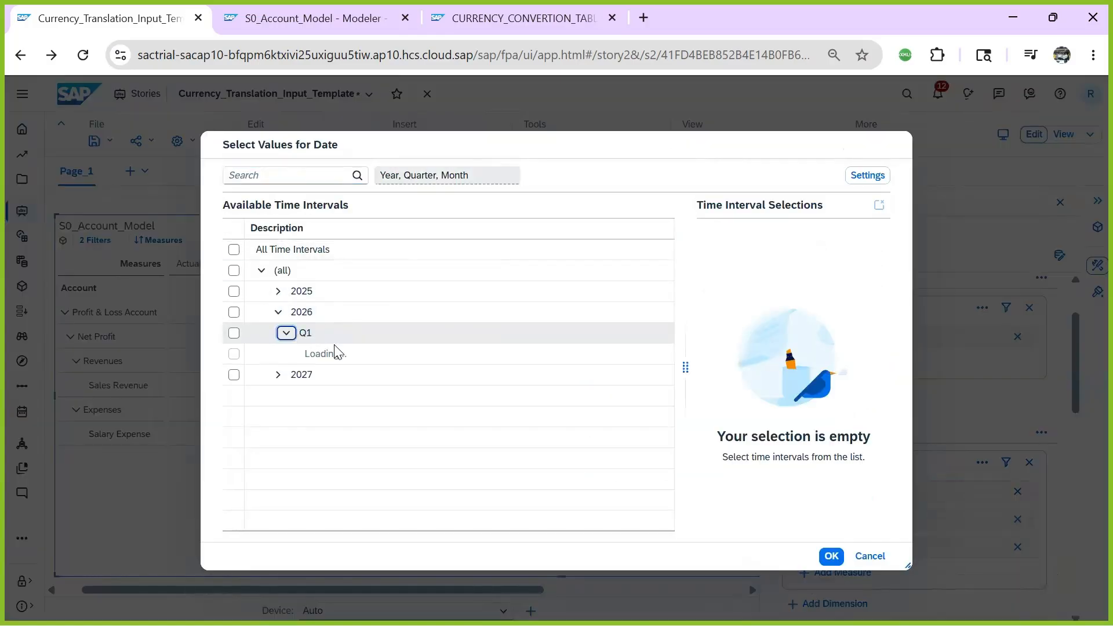
pyautogui.click(326, 355)
pyautogui.click(841, 557)
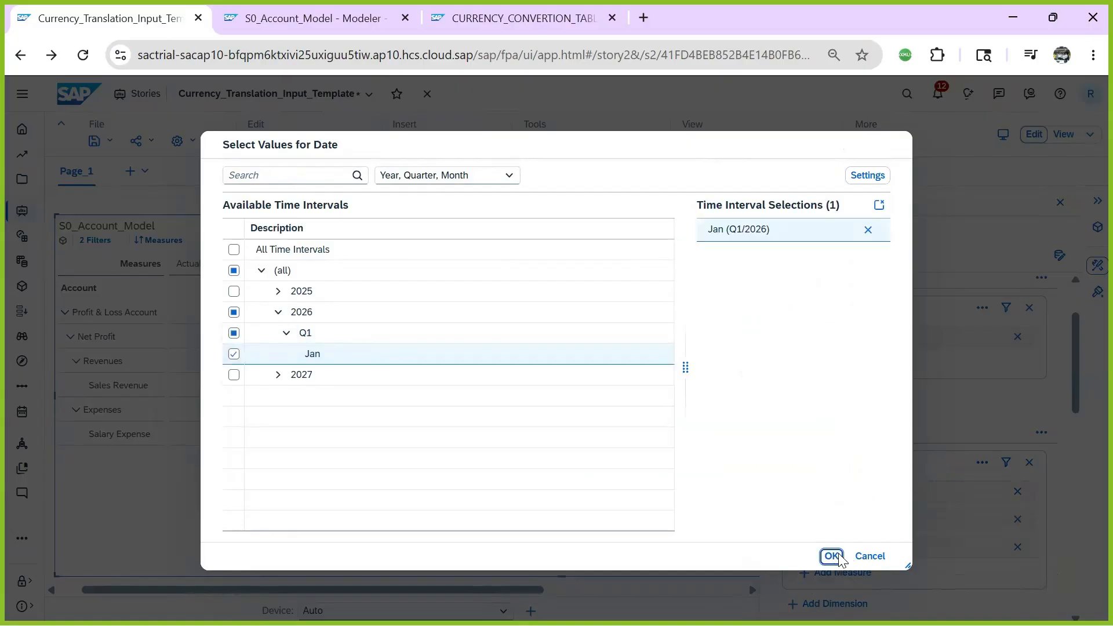
# - Add Version restricted to Budget as a second dimension of Budget_26 and save the restricted measure
pyautogui.click(309, 429)
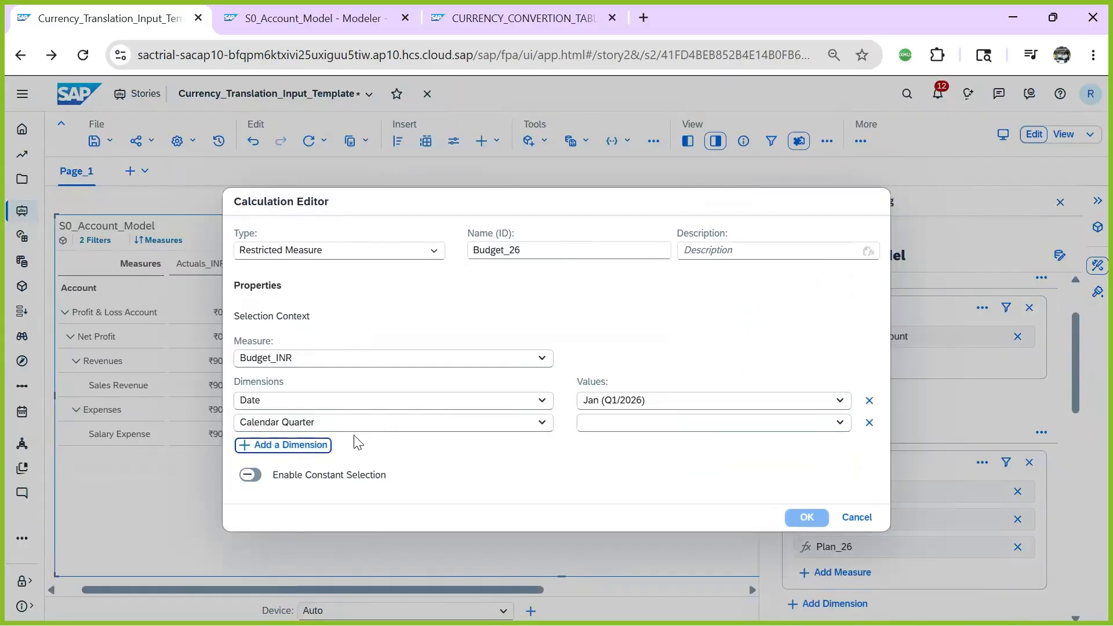
pyautogui.click(316, 415)
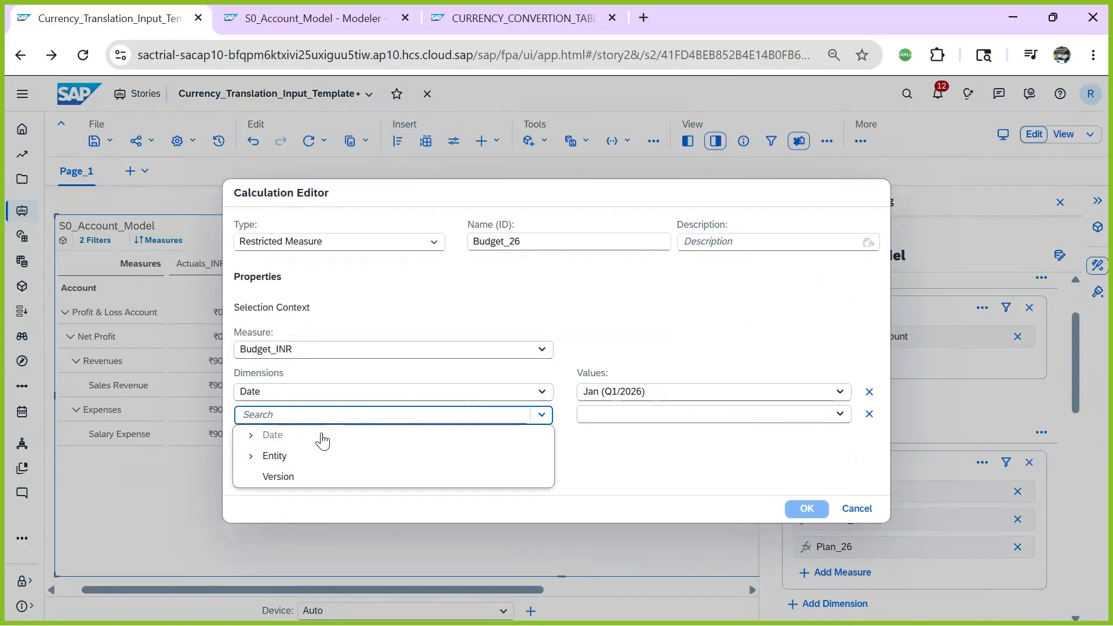
pyautogui.click(281, 476)
pyautogui.click(643, 416)
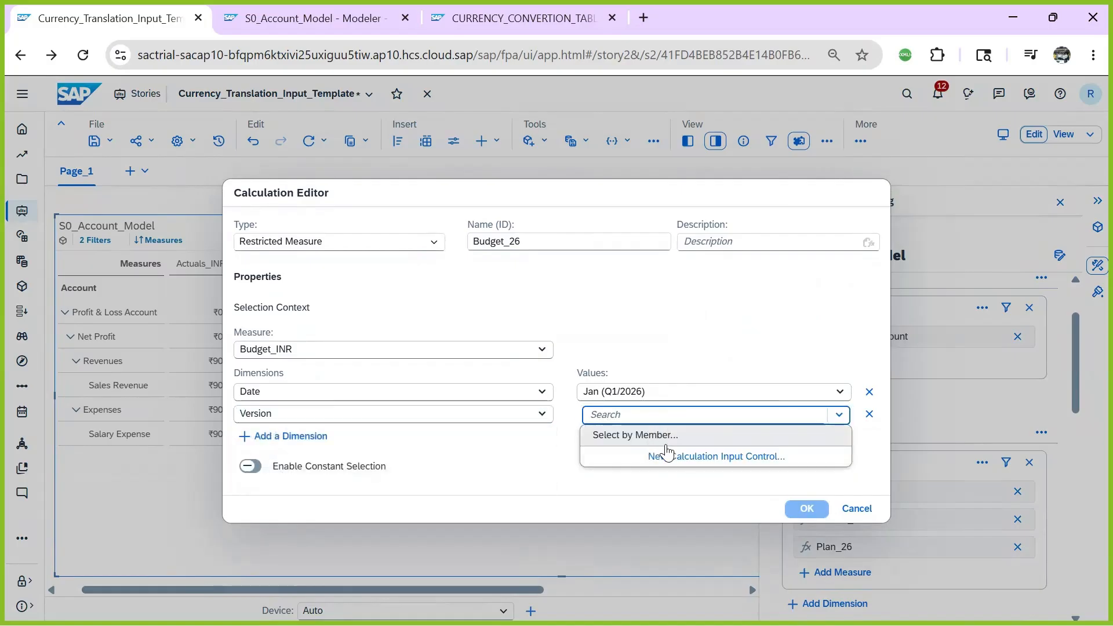
pyautogui.click(651, 436)
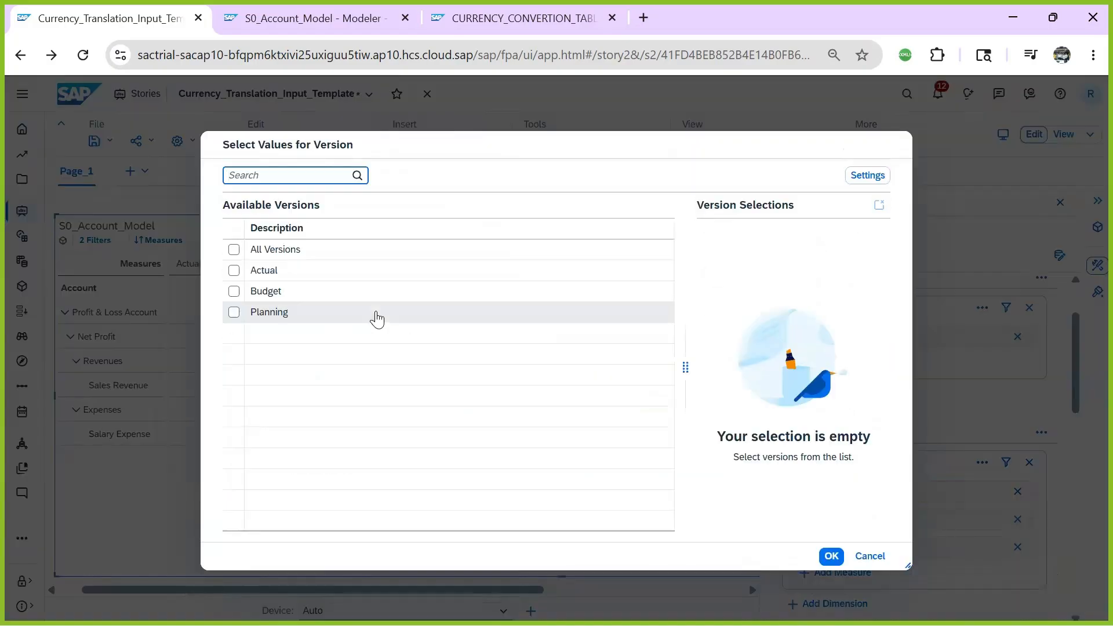
pyautogui.click(234, 291)
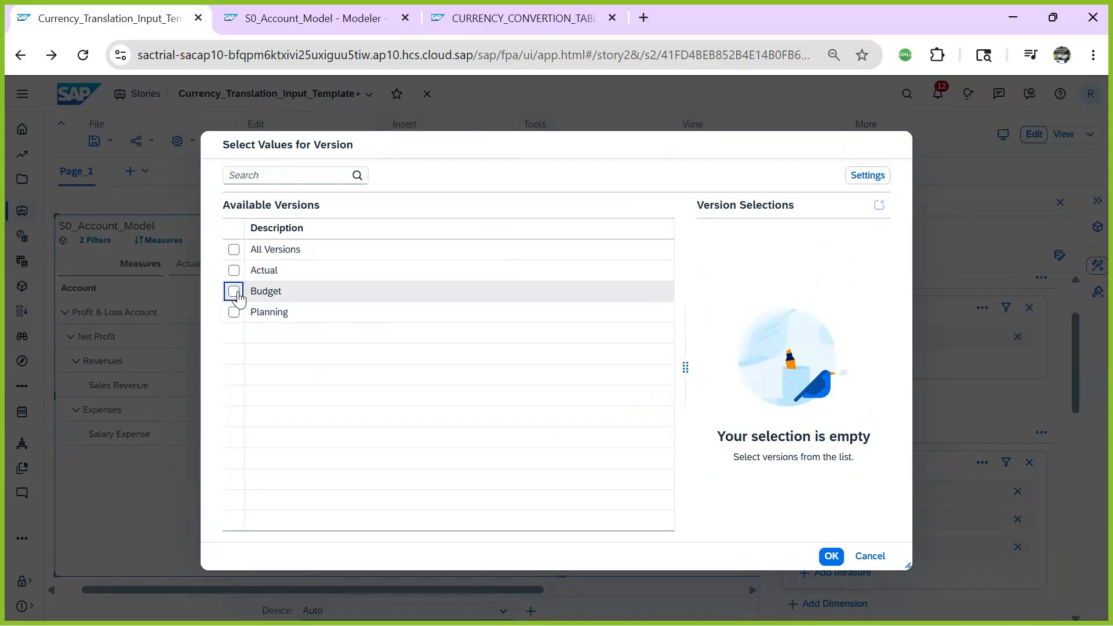
pyautogui.click(831, 556)
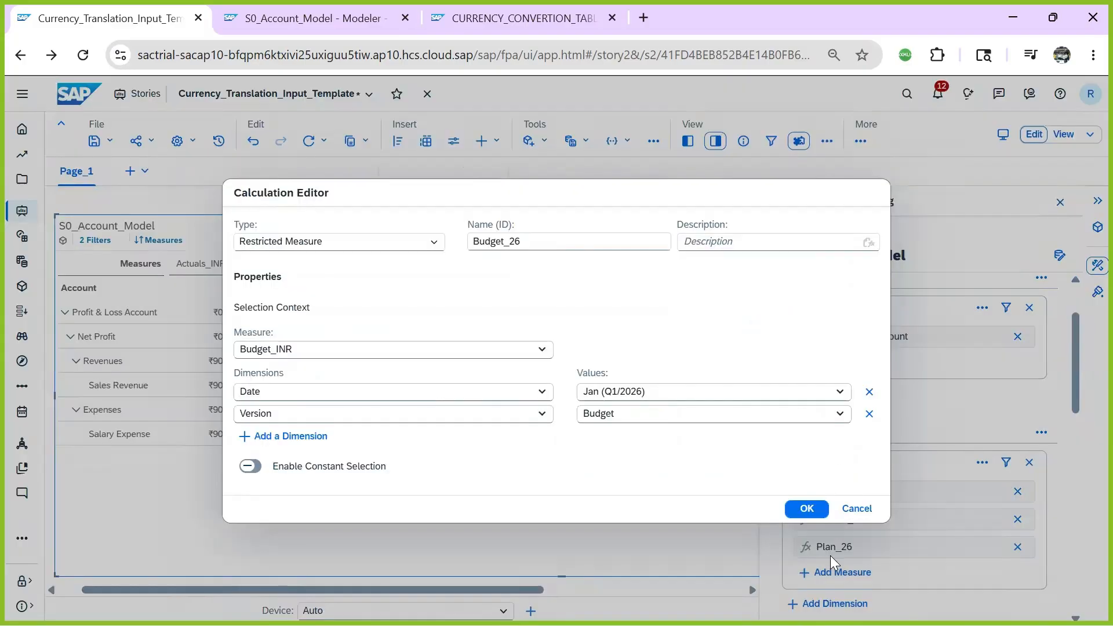
pyautogui.click(806, 508)
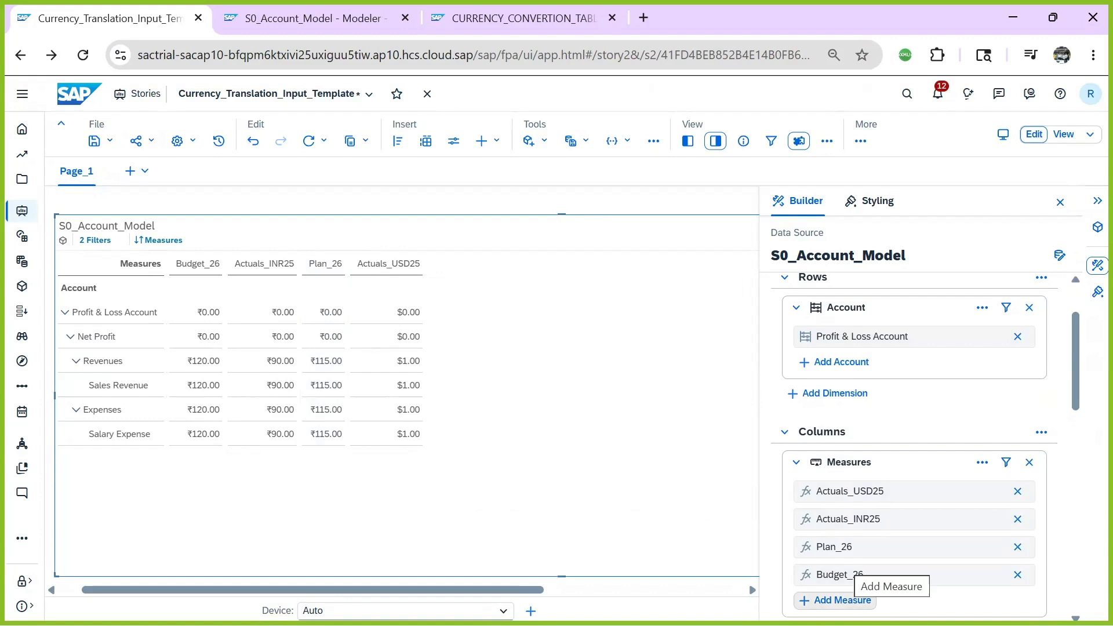
# - Open the selection of measures and calculations available for the table columns
pyautogui.click(842, 600)
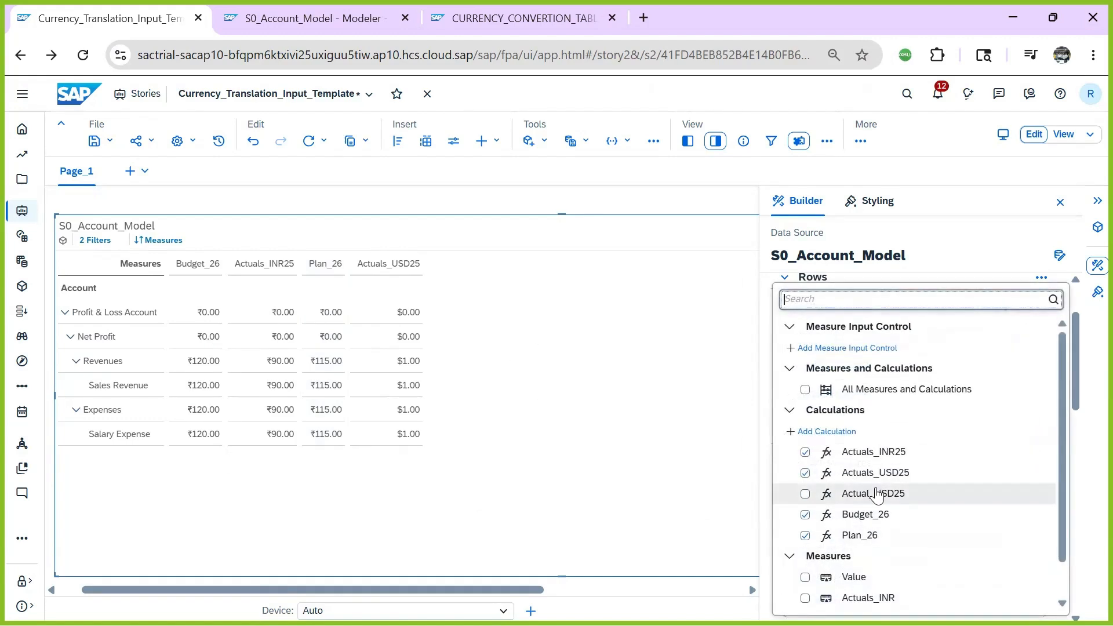
# - Start a restricted measure calculation named Plan_27 based on the Planning_INR measure
pyautogui.click(834, 435)
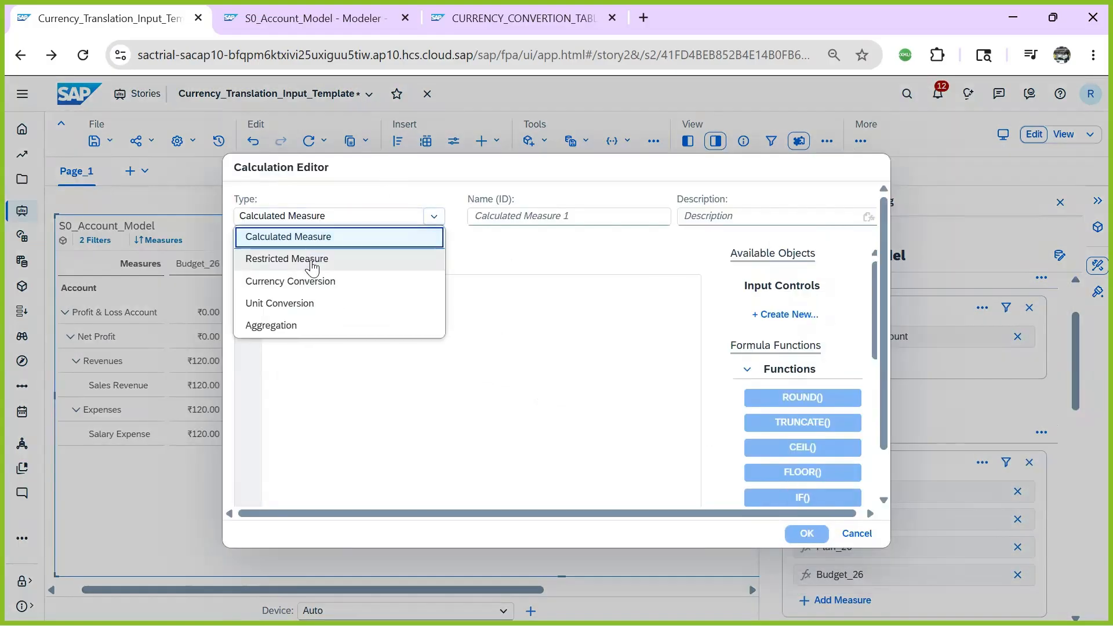
pyautogui.click(308, 259)
pyautogui.click(509, 245)
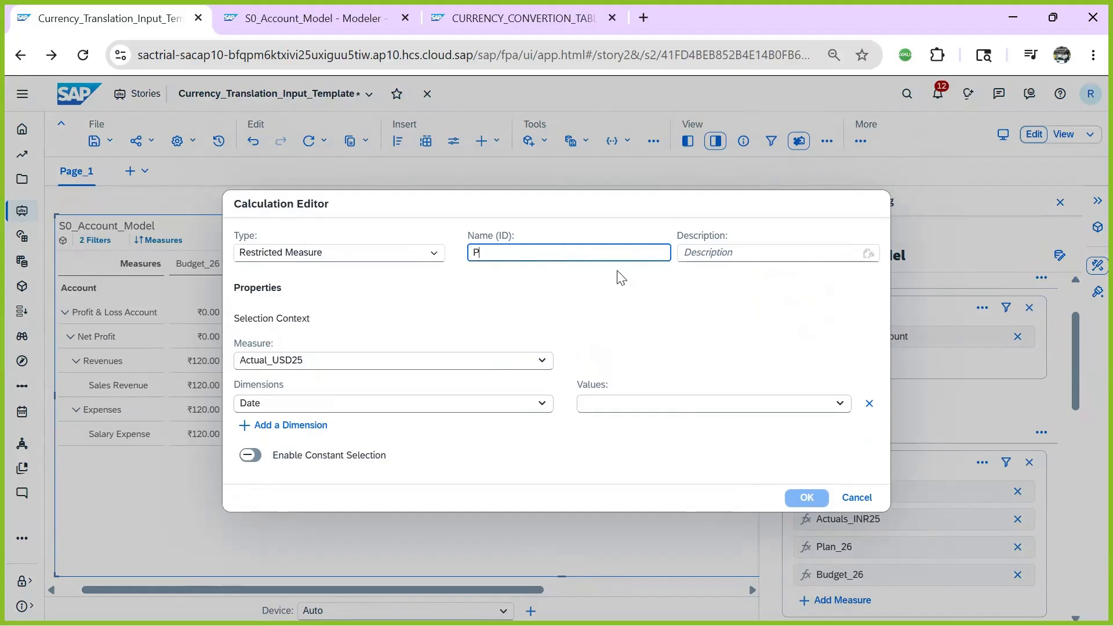
pyautogui.write('P')
pyautogui.click(335, 356)
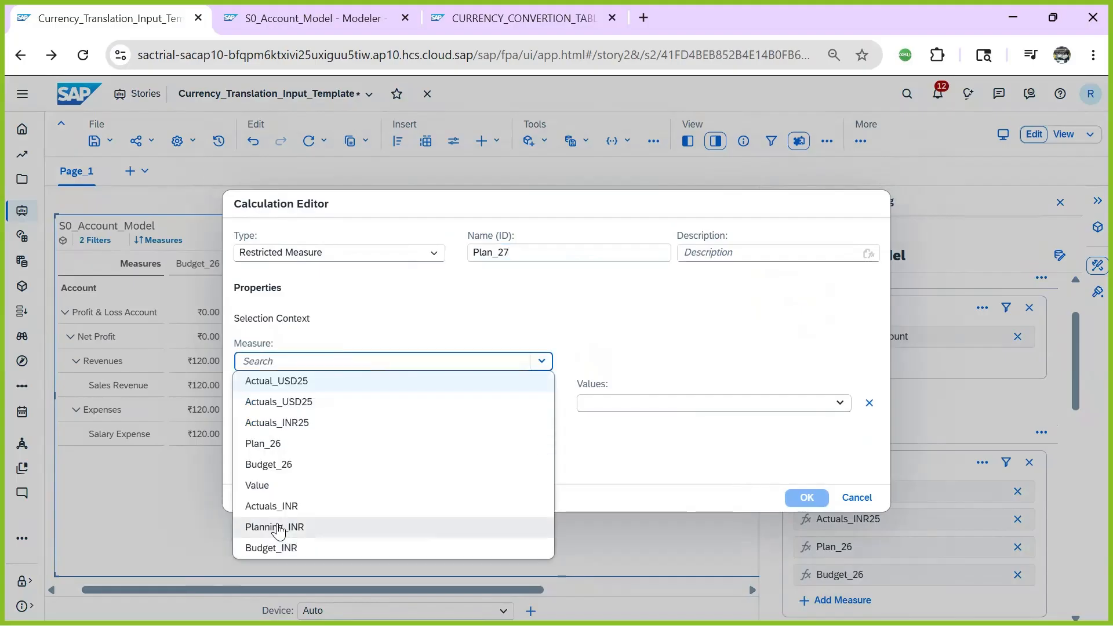
pyautogui.click(302, 528)
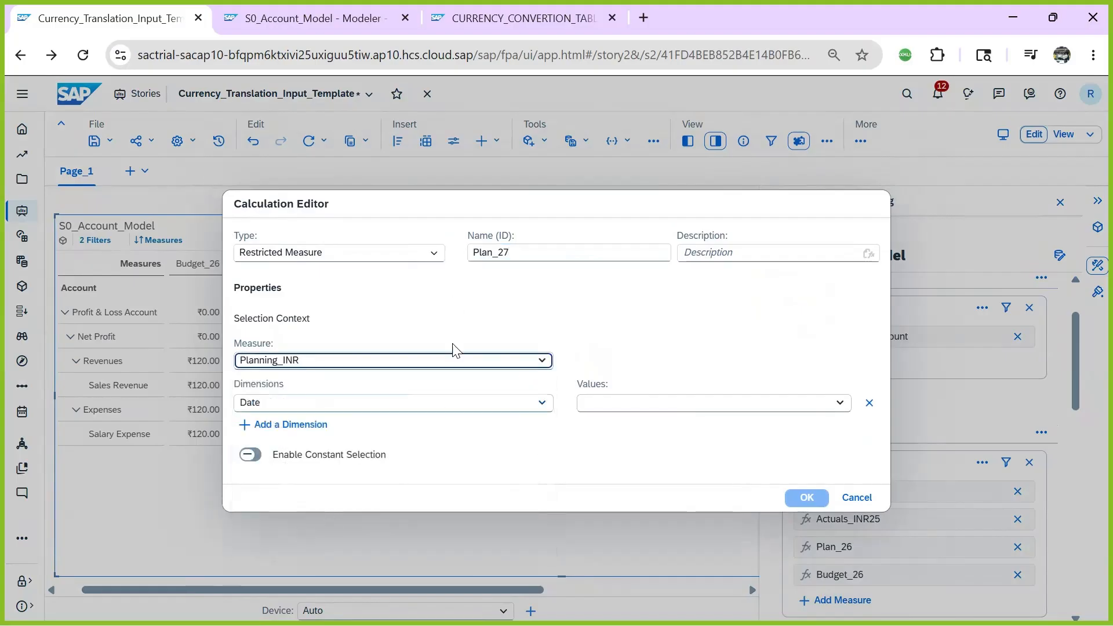
# - Restrict the Plan_27 calculation's Date dimension to the member Jan (Q1/2027)
pyautogui.click(829, 407)
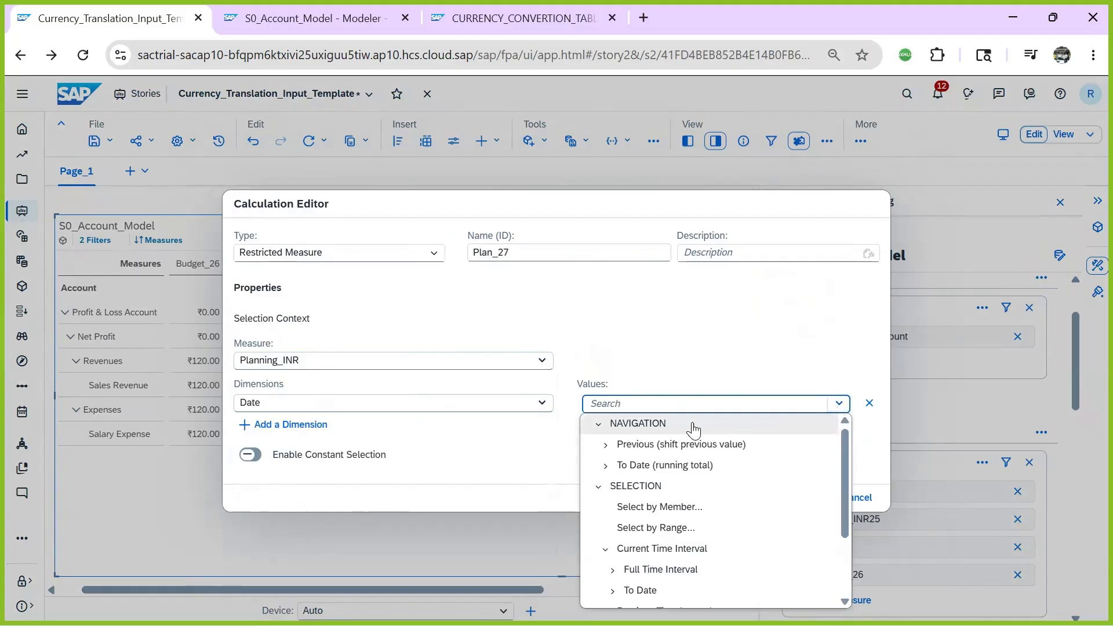
pyautogui.click(668, 506)
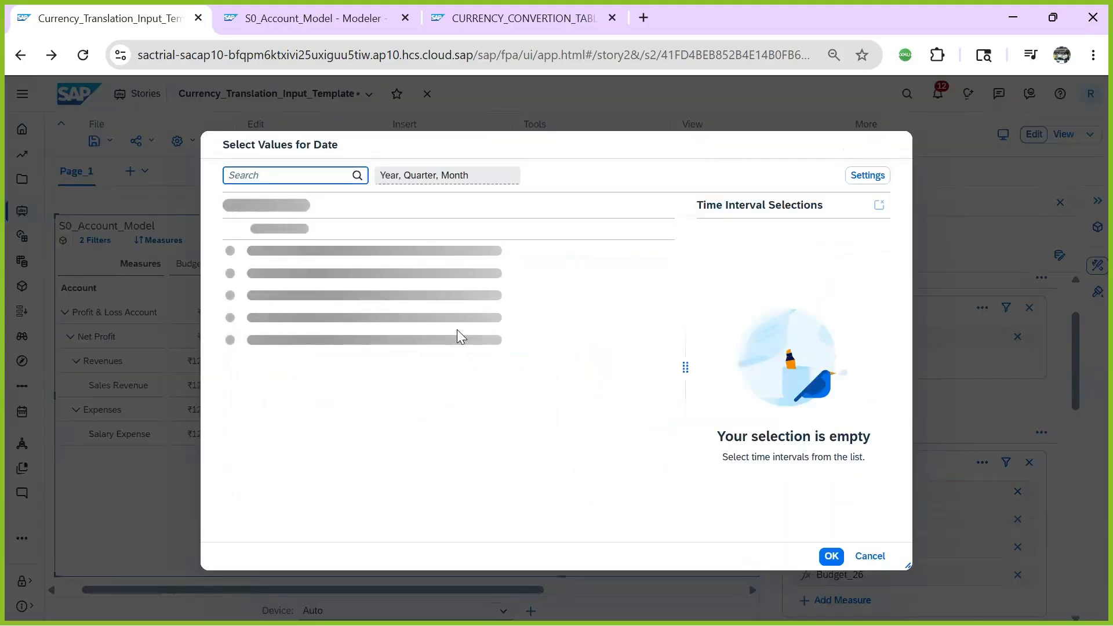
pyautogui.click(279, 334)
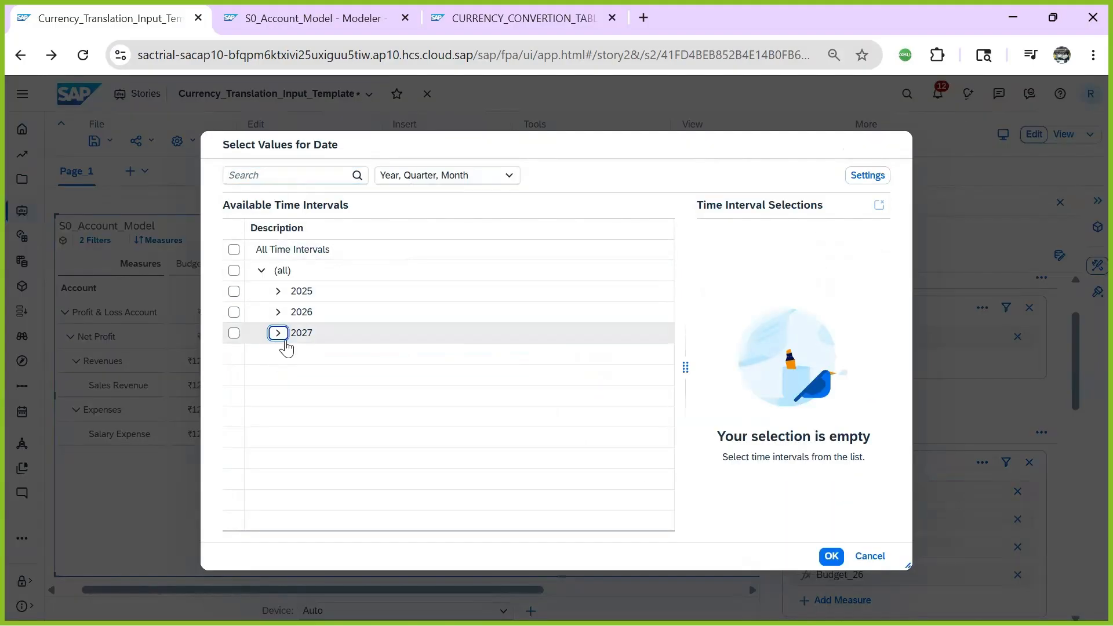
pyautogui.click(286, 353)
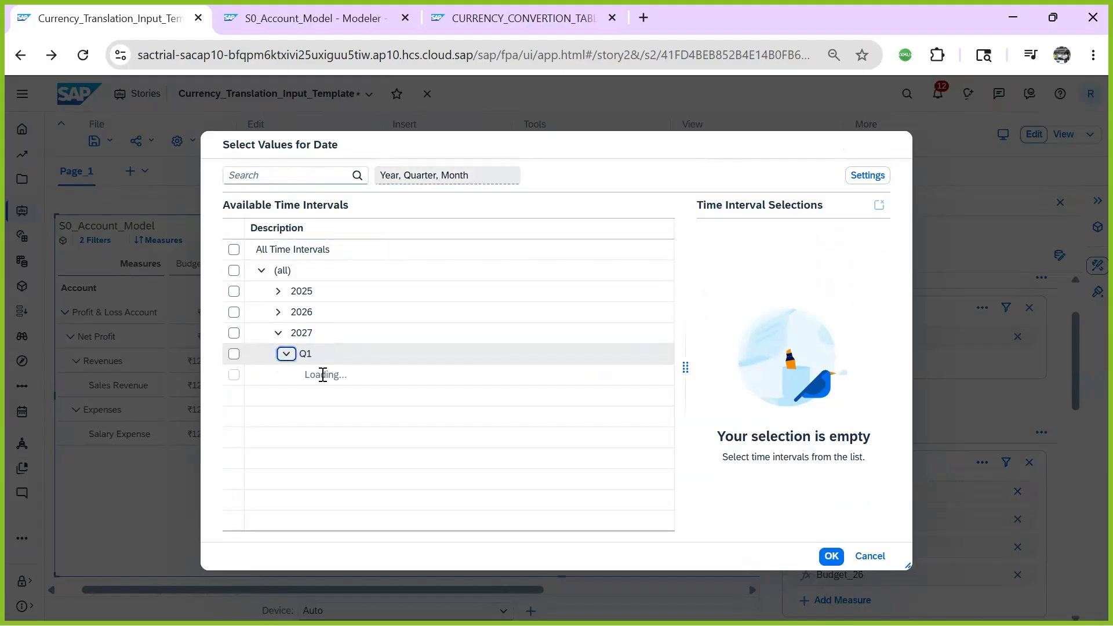
pyautogui.click(318, 377)
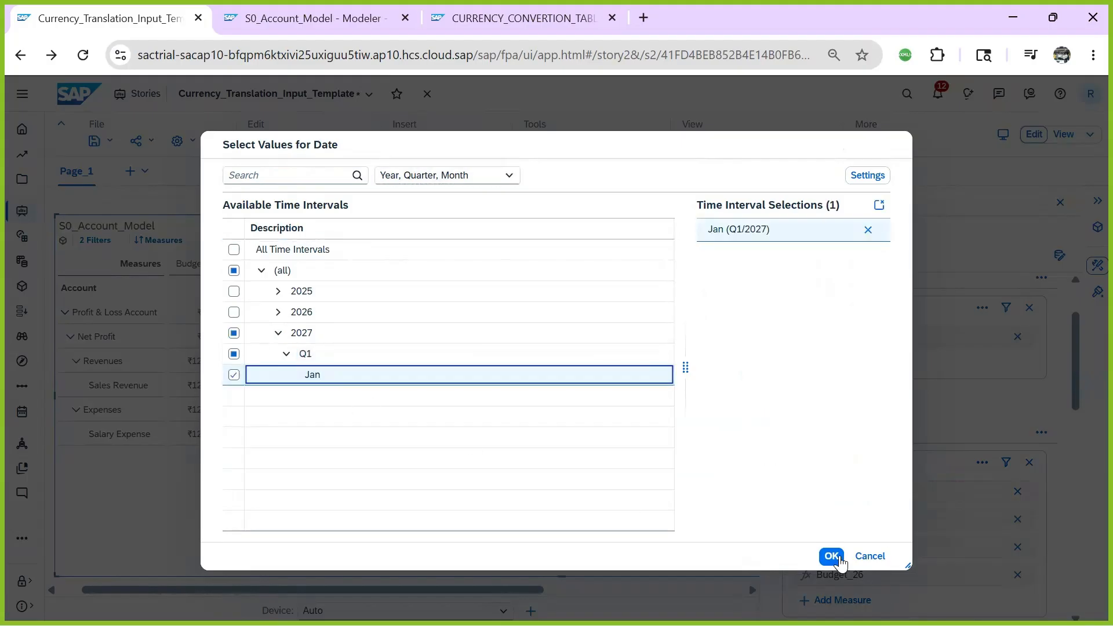
pyautogui.click(832, 557)
# - Add the Version dimension restricted to Planning and create the Plan_27 measure
pyautogui.click(301, 425)
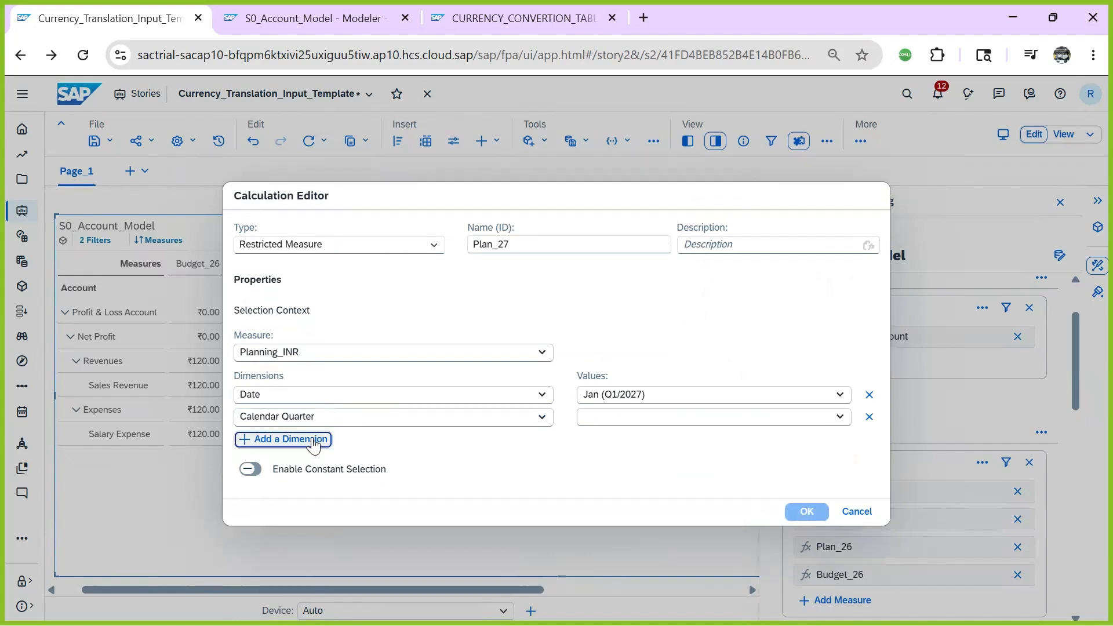
pyautogui.click(301, 416)
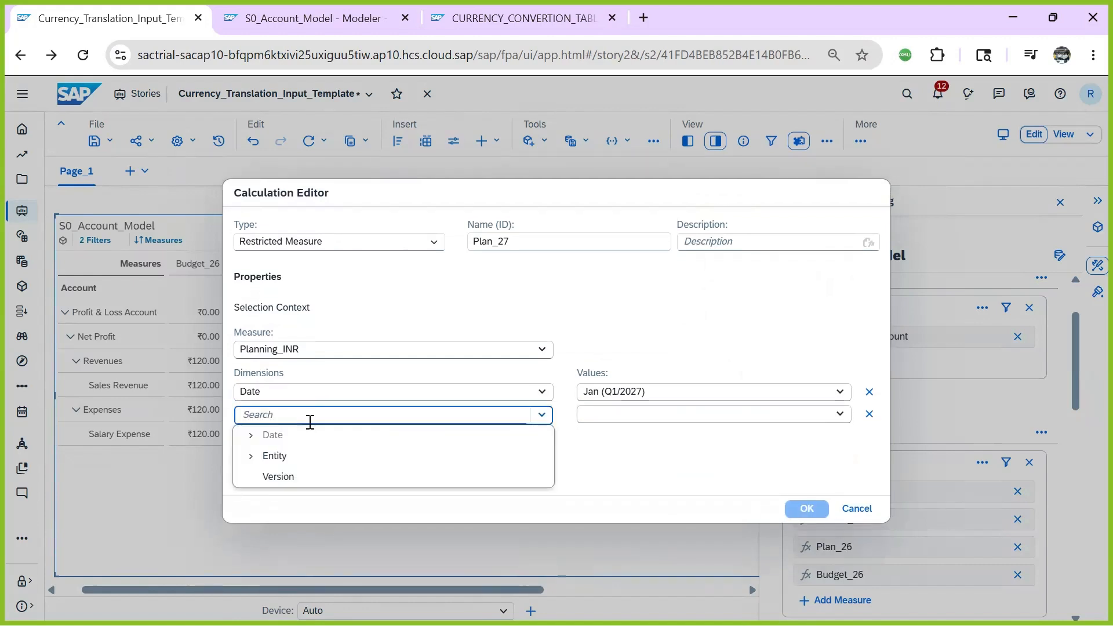
pyautogui.click(284, 483)
pyautogui.click(642, 415)
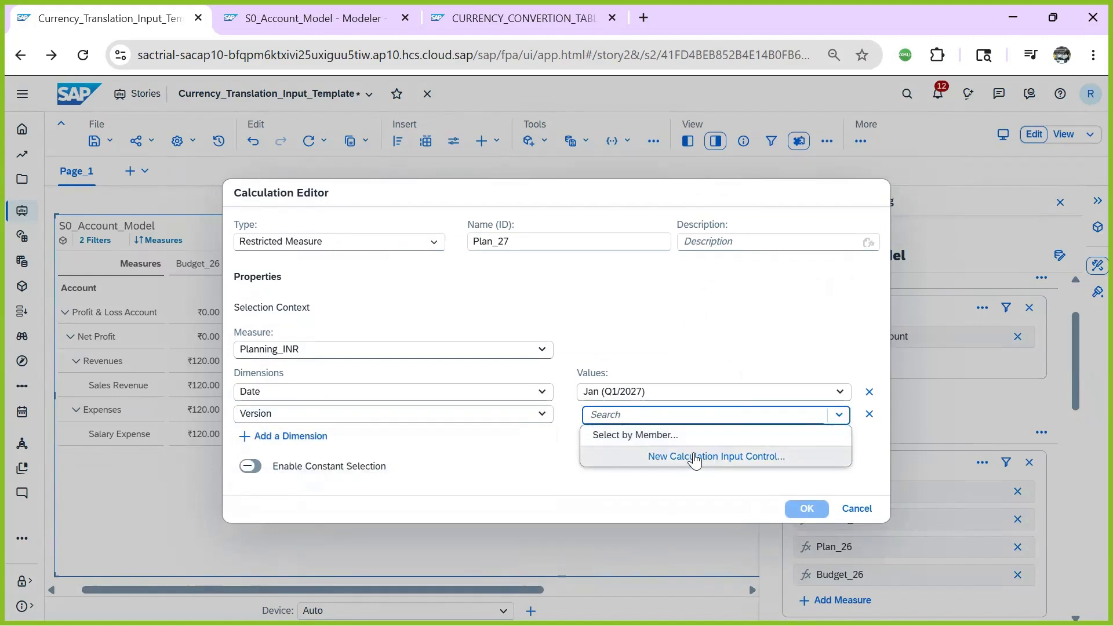
pyautogui.click(666, 439)
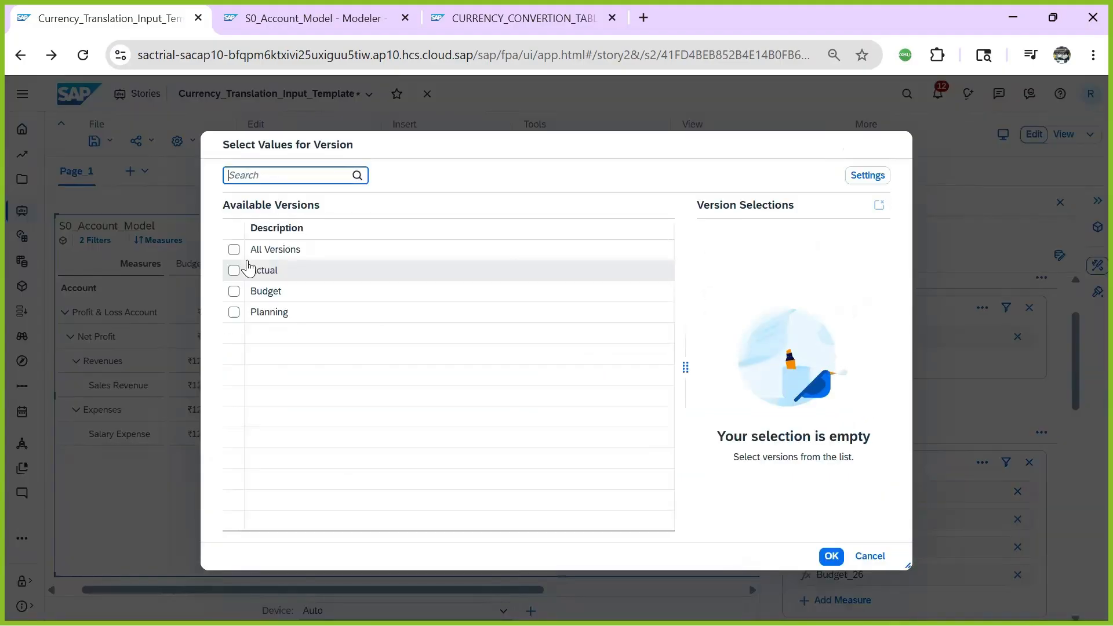
pyautogui.click(235, 314)
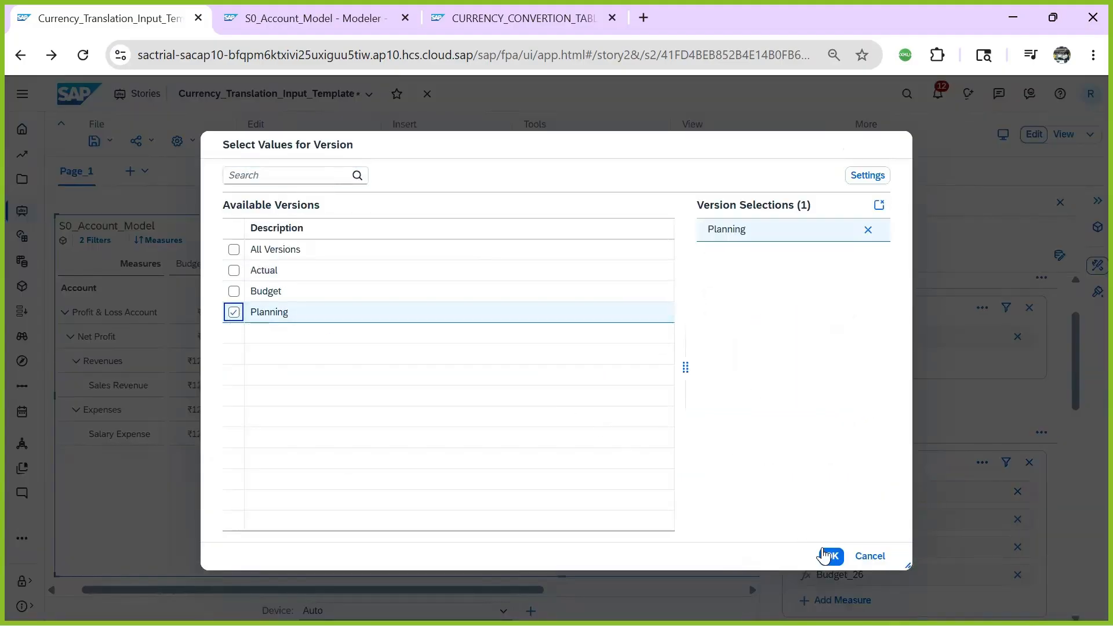
pyautogui.click(829, 557)
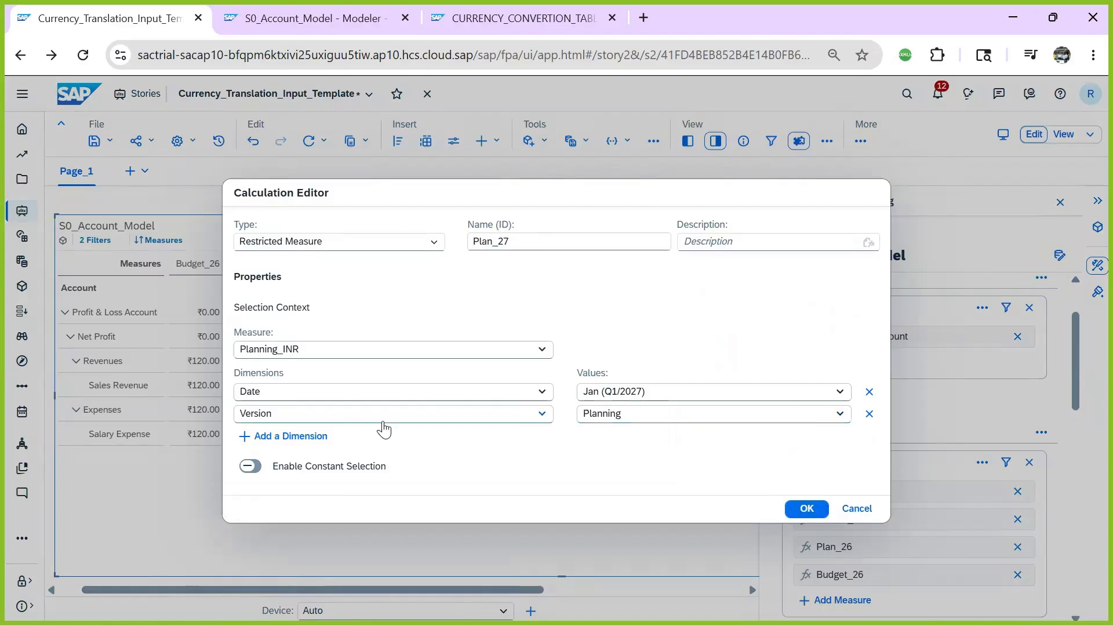
pyautogui.click(807, 509)
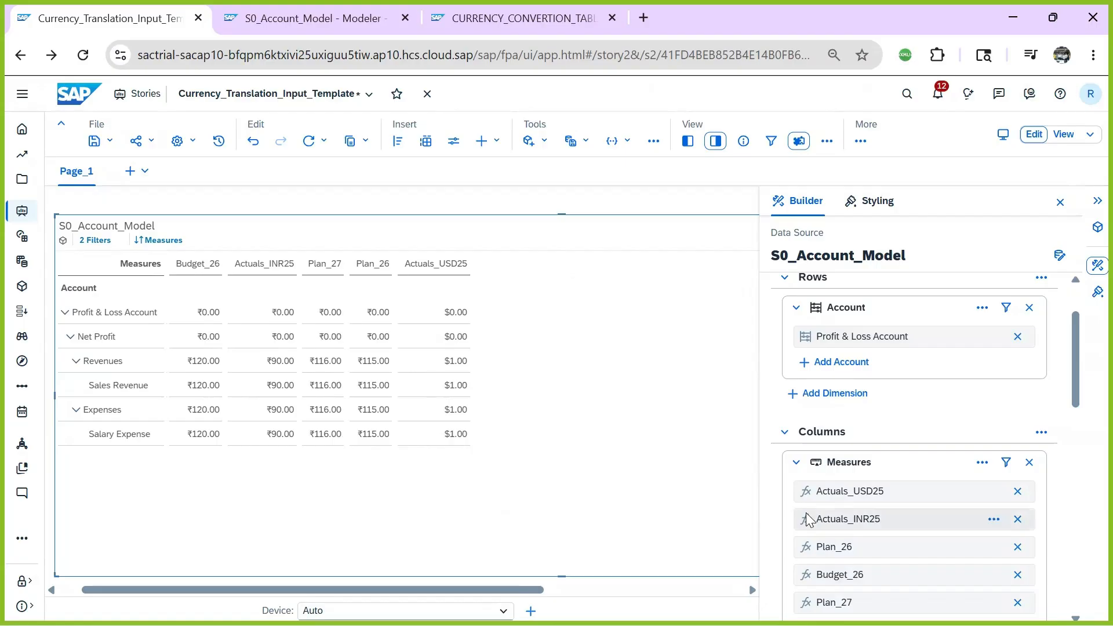
# - Start another restricted measure calculation named Budget_27 based on the Budget_INR measure
pyautogui.scroll(-2, 886, 568)
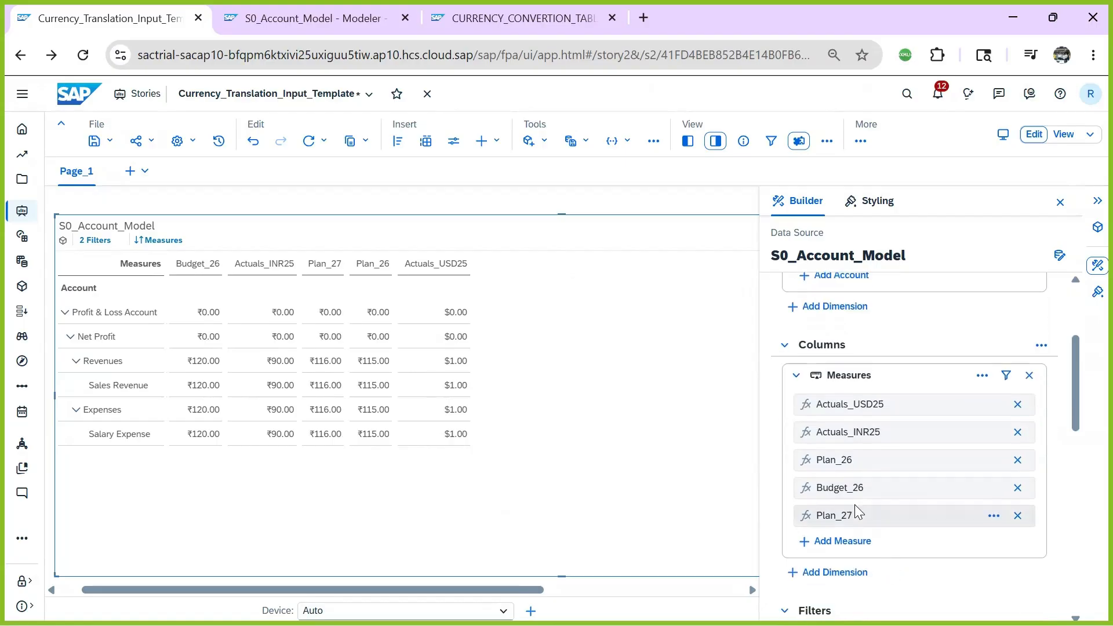
pyautogui.click(841, 541)
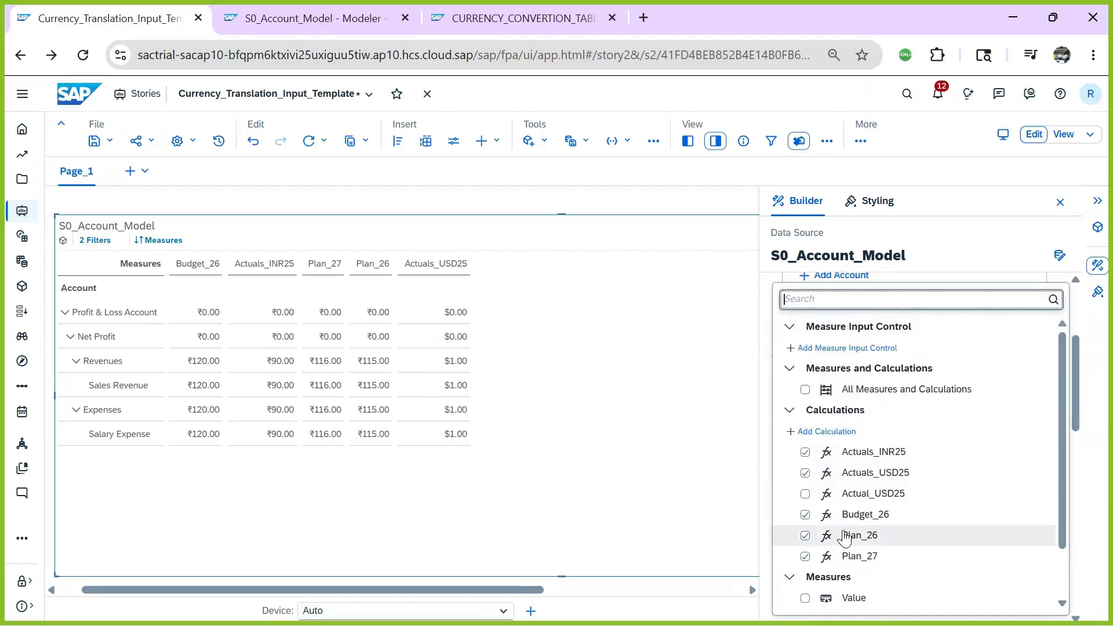
pyautogui.scroll(-1, 846, 510)
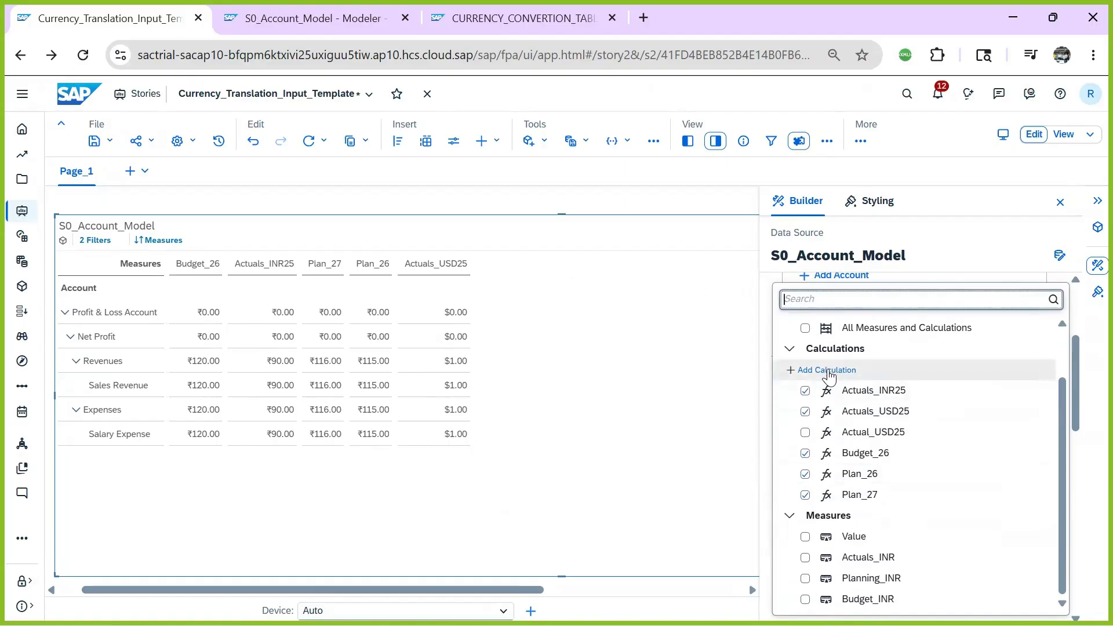
pyautogui.click(823, 370)
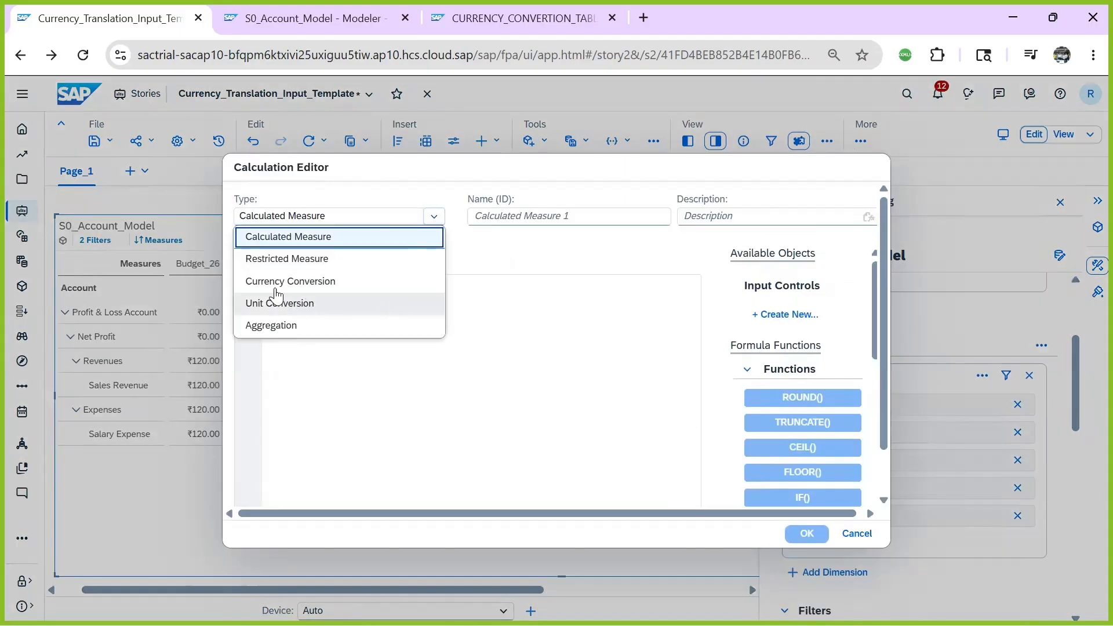
pyautogui.click(285, 260)
pyautogui.click(498, 253)
pyautogui.write('Budget_27')
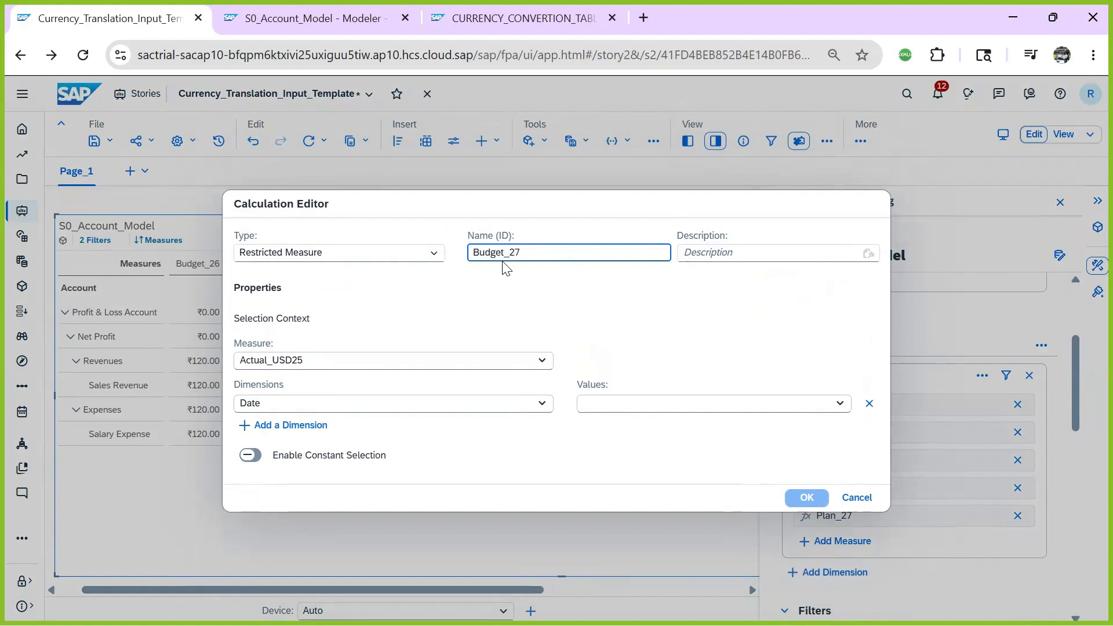
pyautogui.click(311, 363)
pyautogui.click(284, 569)
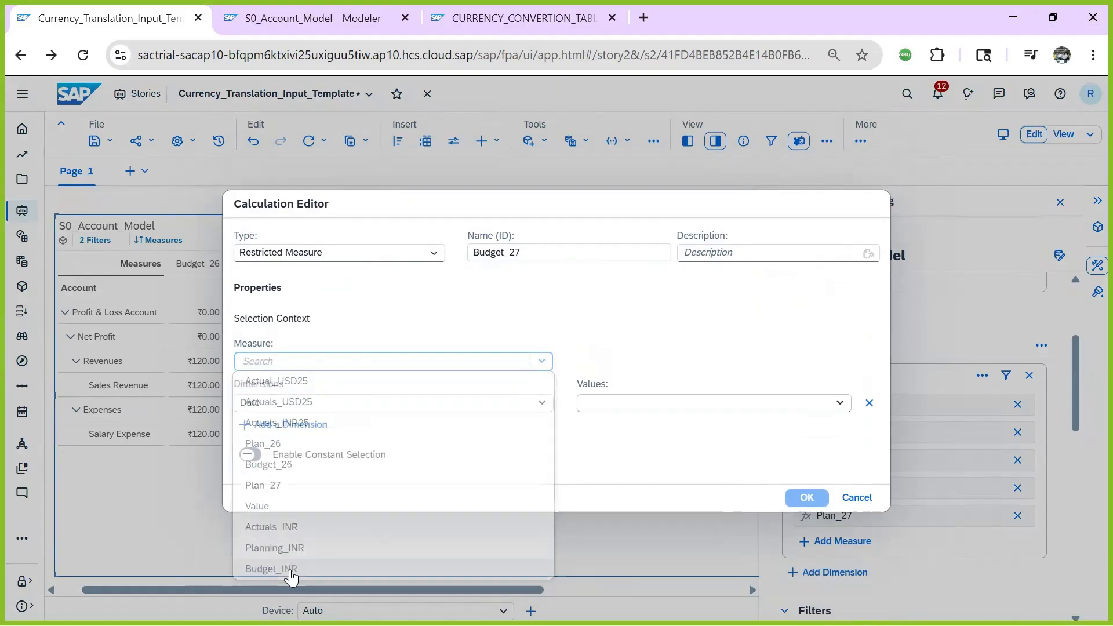
# - Restrict the Budget_27 calculation's Date dimension to the member Jan (Q1/2027)
pyautogui.click(844, 404)
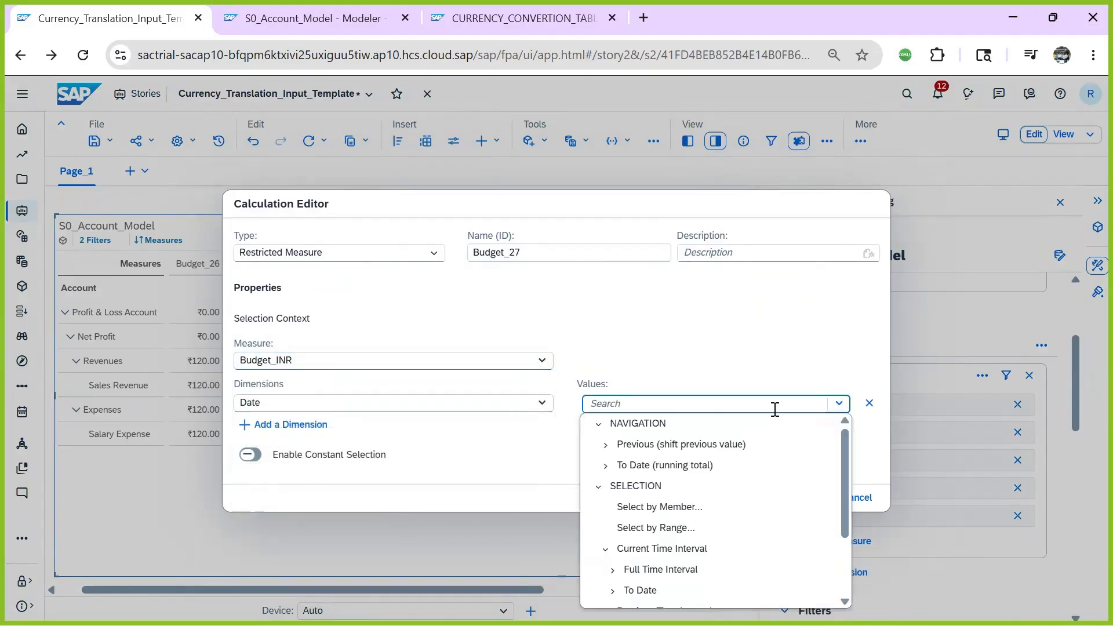
pyautogui.click(643, 505)
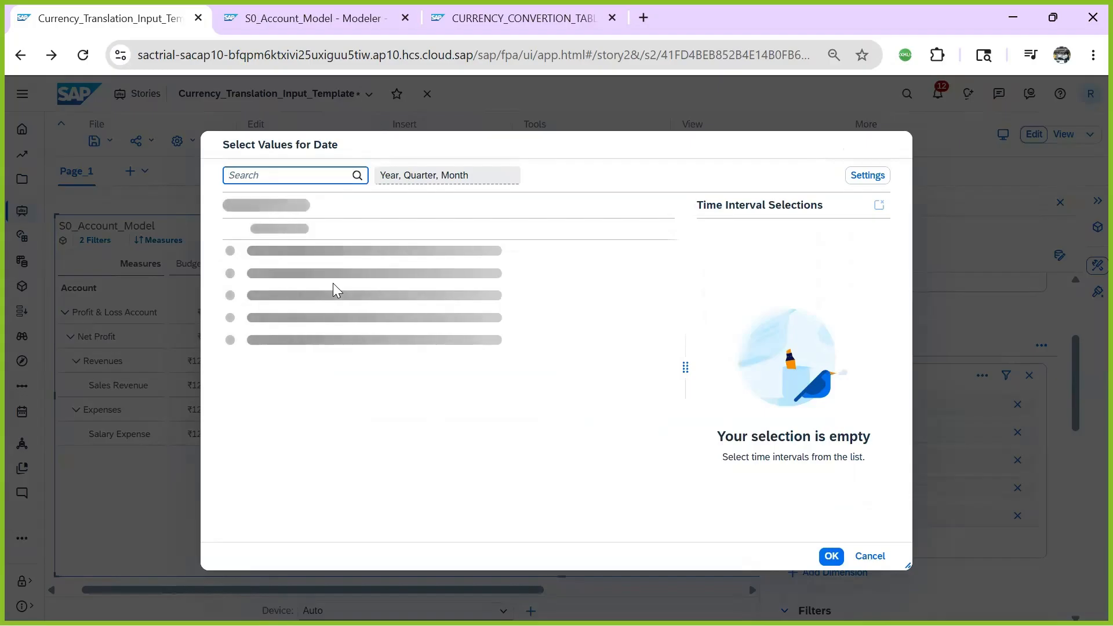
pyautogui.click(277, 334)
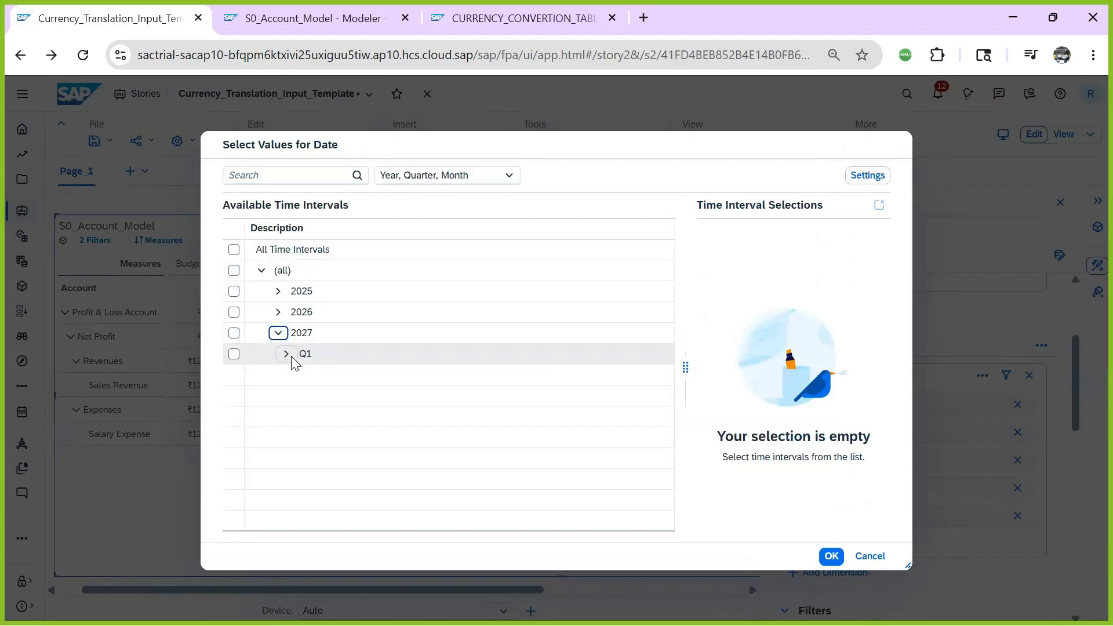
pyautogui.click(292, 357)
pyautogui.click(311, 375)
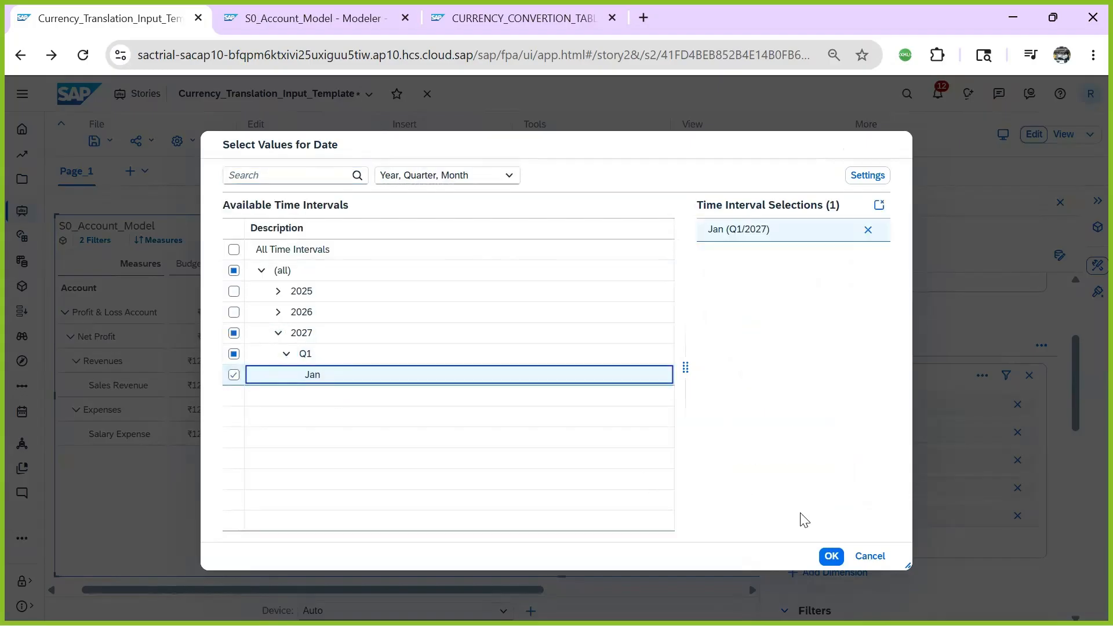
pyautogui.click(833, 557)
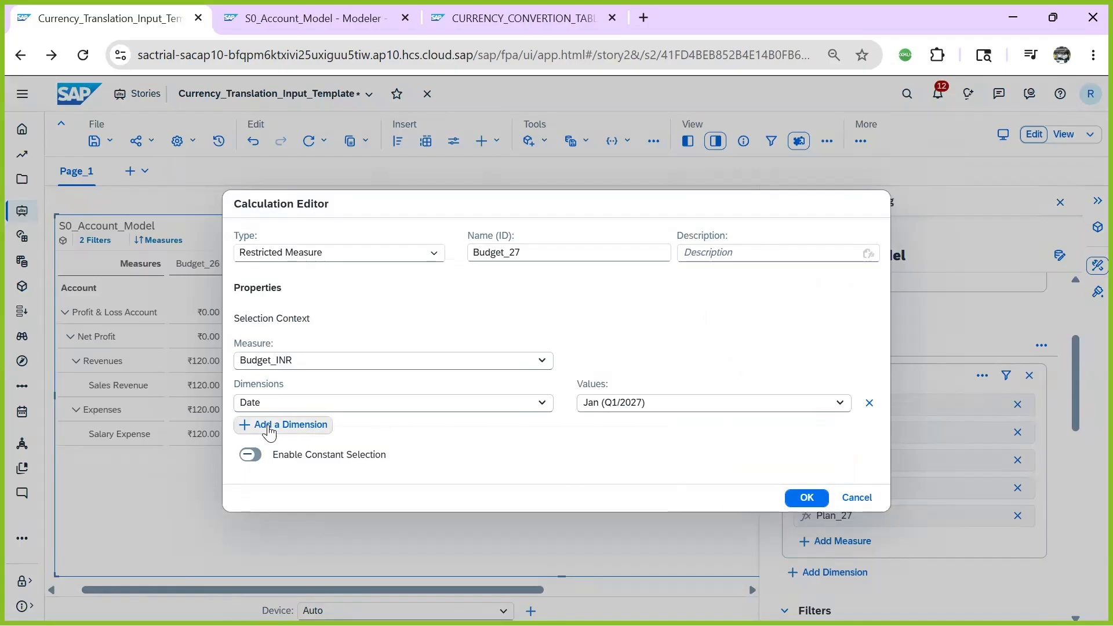
# - Add the Version dimension restricted to Budget and create the Budget_27 measure
pyautogui.click(273, 428)
pyautogui.click(293, 414)
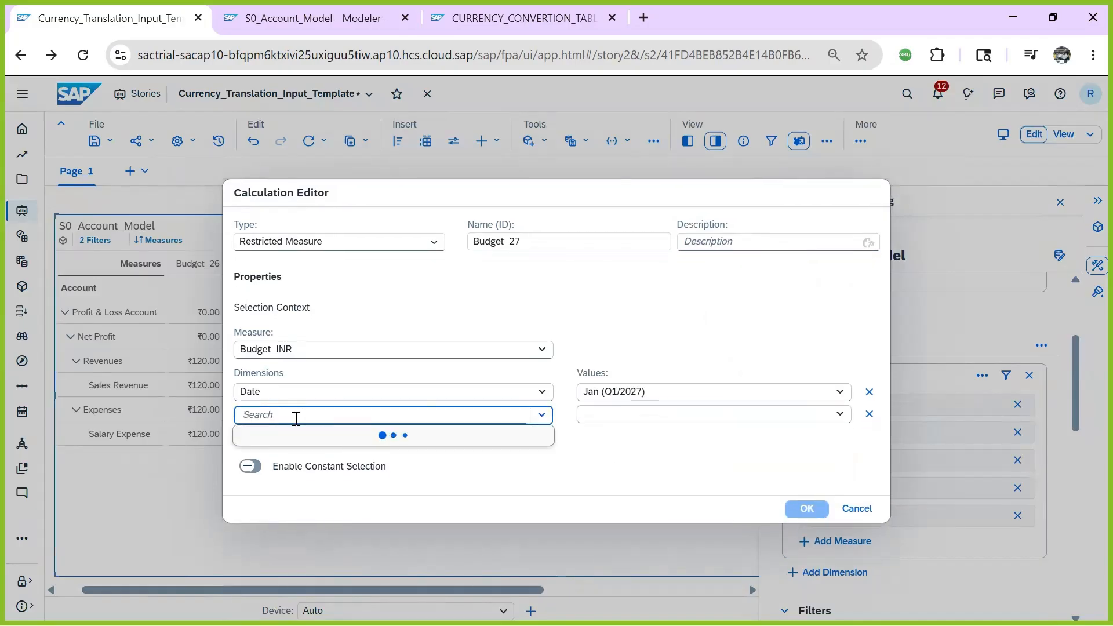
pyautogui.click(291, 474)
pyautogui.click(668, 419)
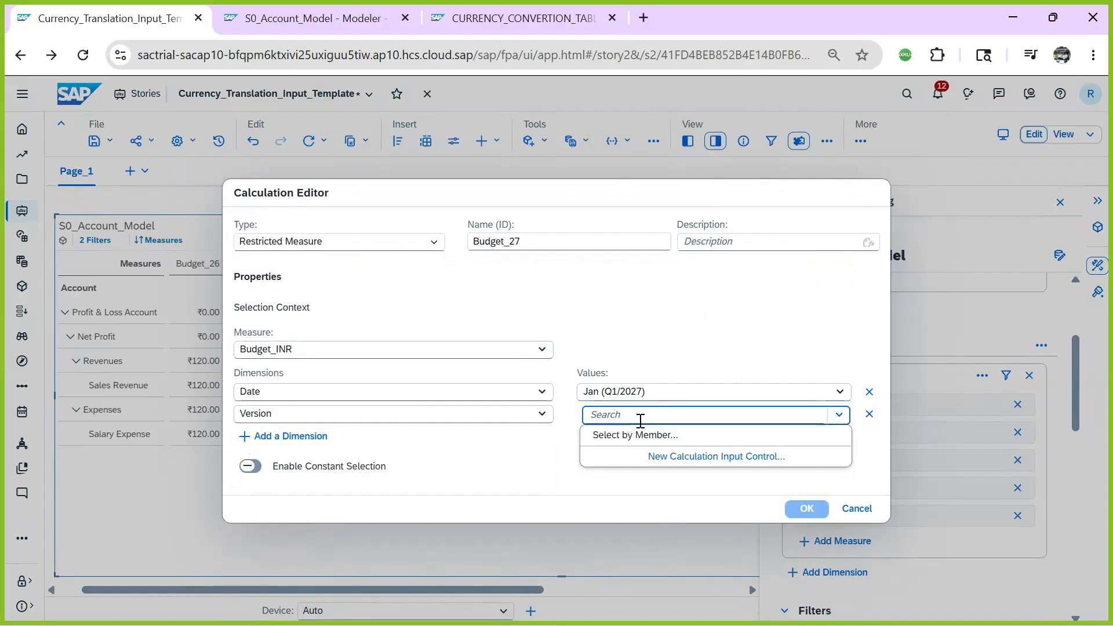
pyautogui.click(649, 438)
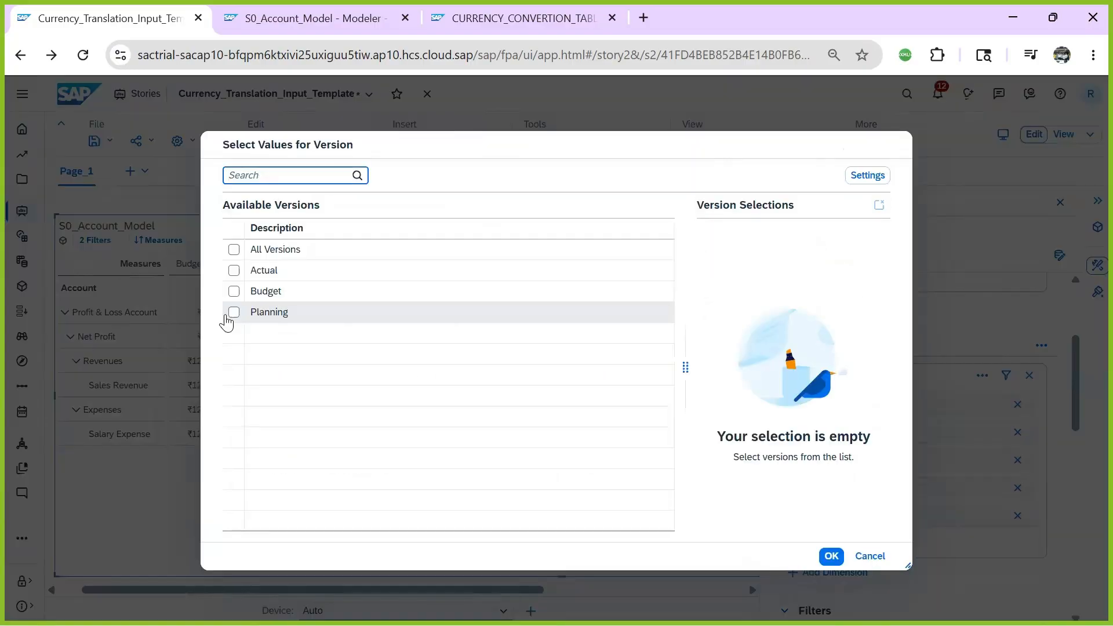
pyautogui.click(233, 291)
pyautogui.click(835, 560)
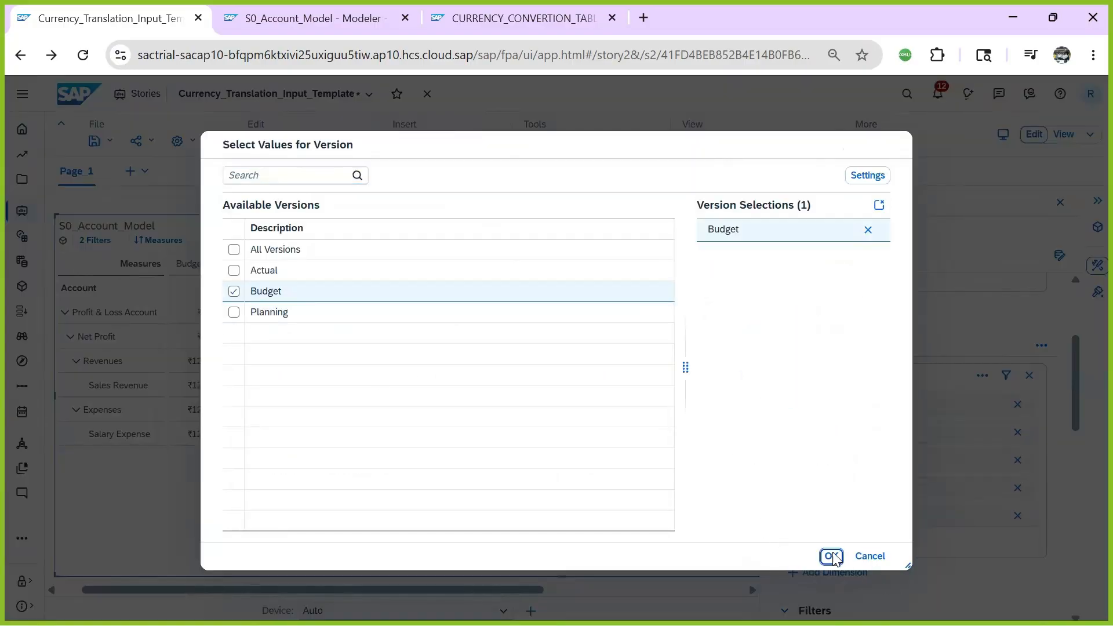
pyautogui.click(807, 511)
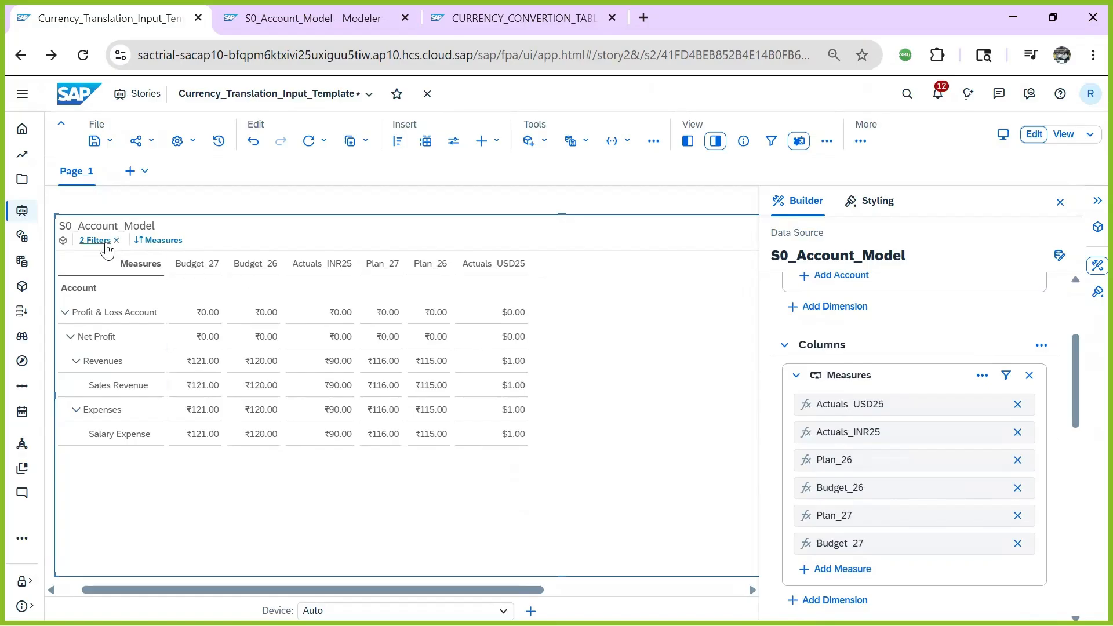
# - Create Custom Order 2 for the Measures, ordered Actuals_USD25, Actuals_INR25, Plan_26, Budget_26, Plan_27, Budget_27
pyautogui.rightClick(141, 269)
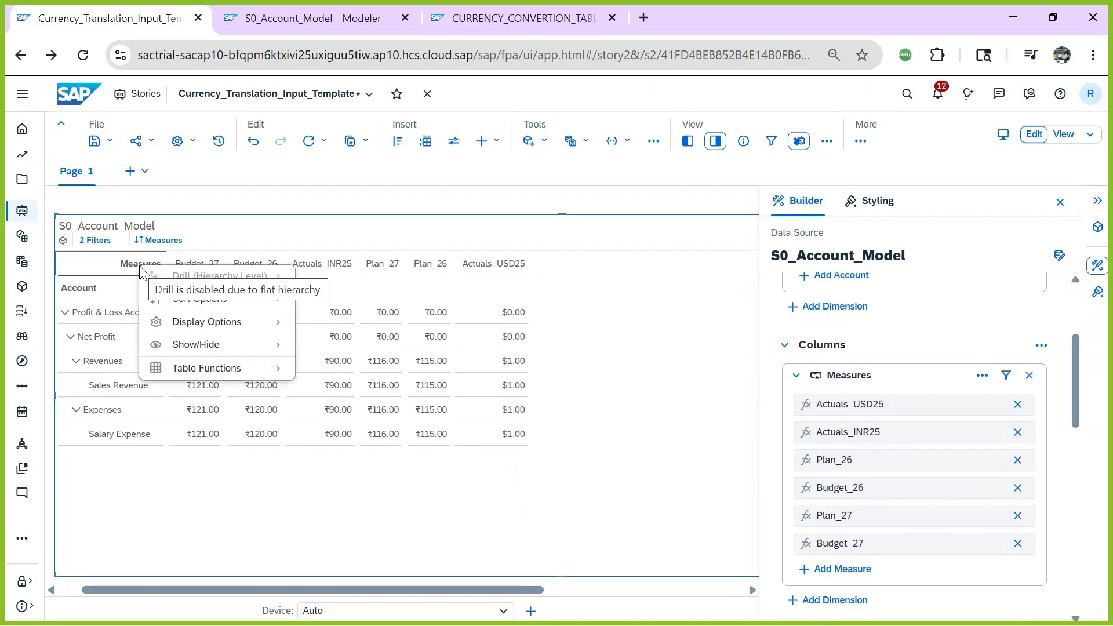
pyautogui.moveTo(222, 303)
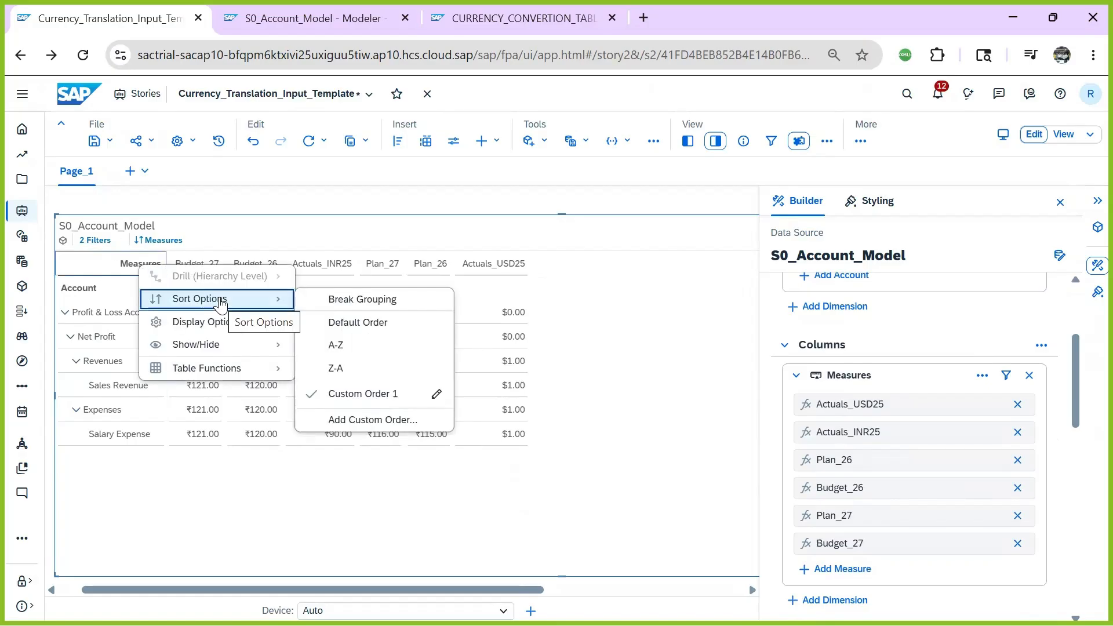
pyautogui.click(350, 424)
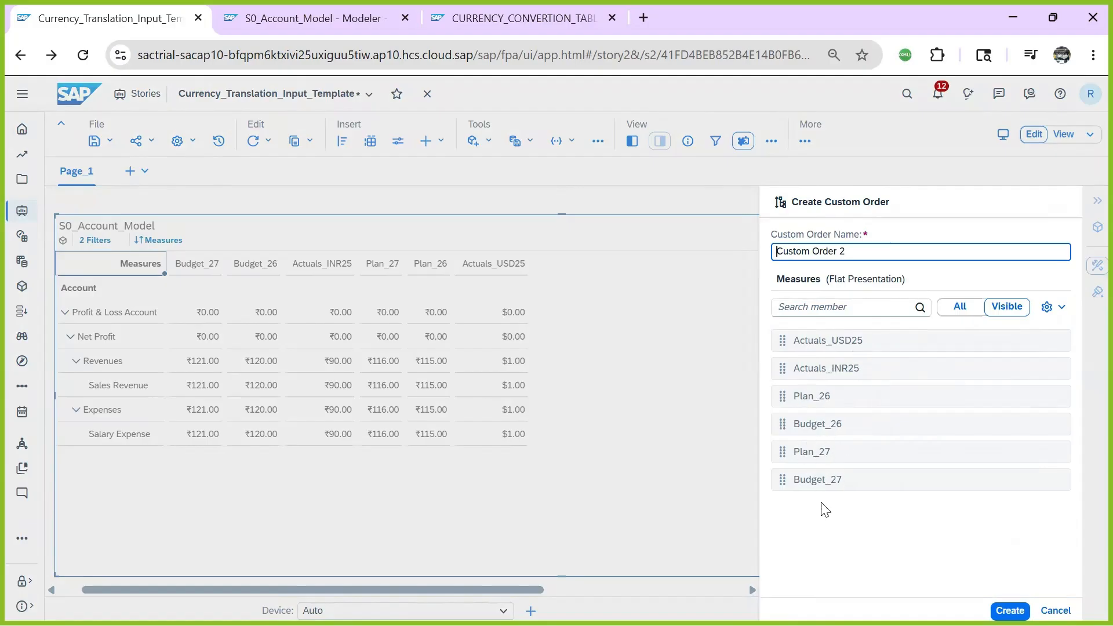
pyautogui.click(1009, 610)
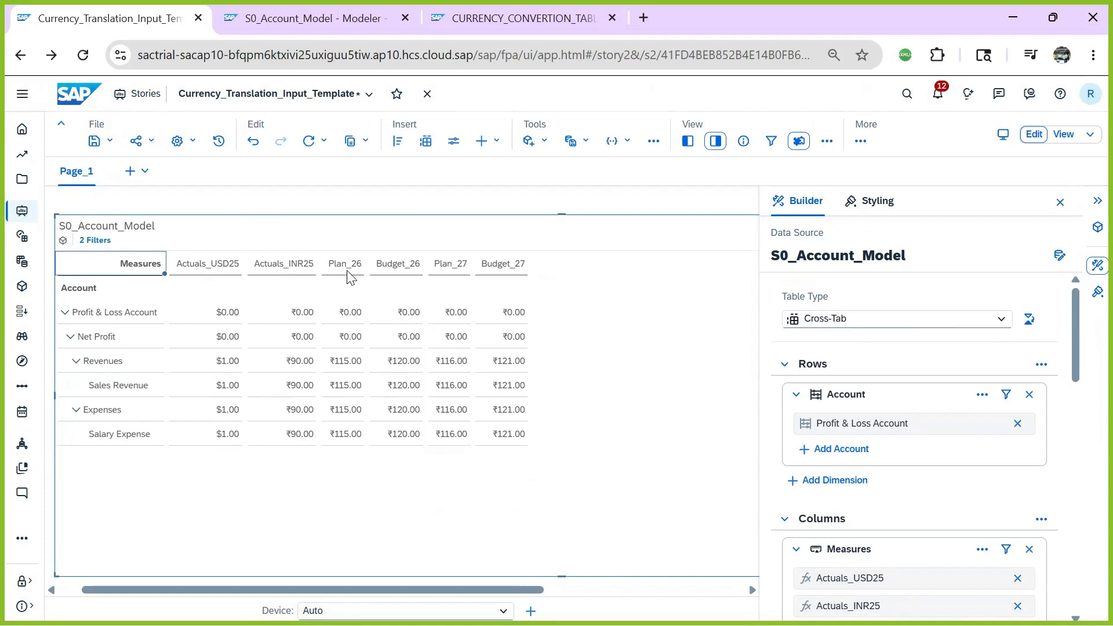
# - Check the converted Revenues amounts in the 2026 and 2027 plan and budget columns
pyautogui.click(350, 368)
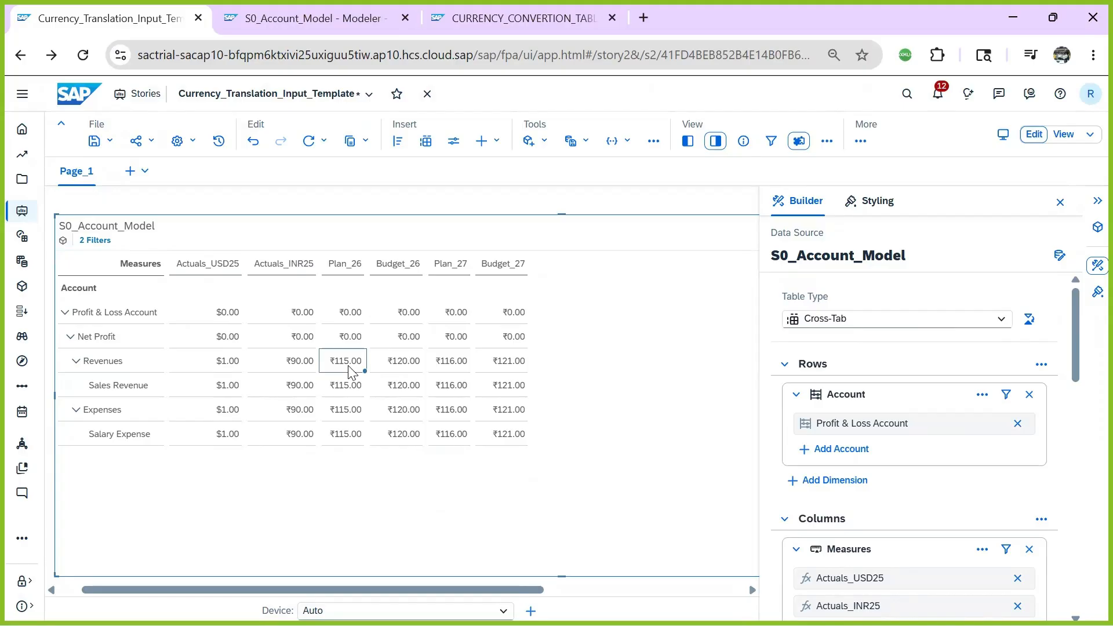
pyautogui.click(416, 367)
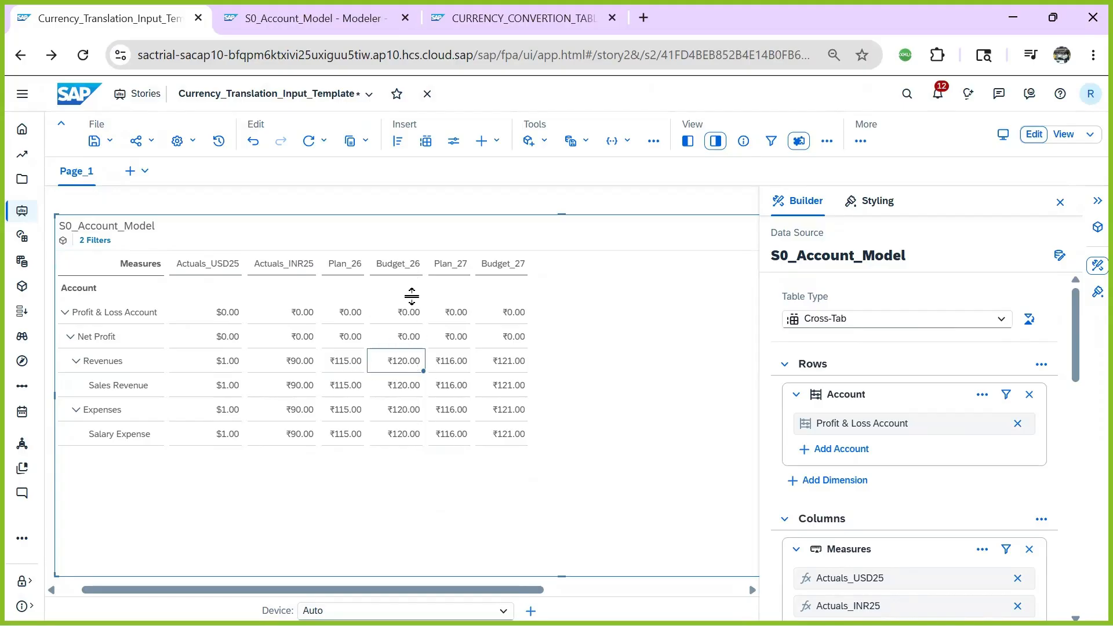
pyautogui.click(453, 270)
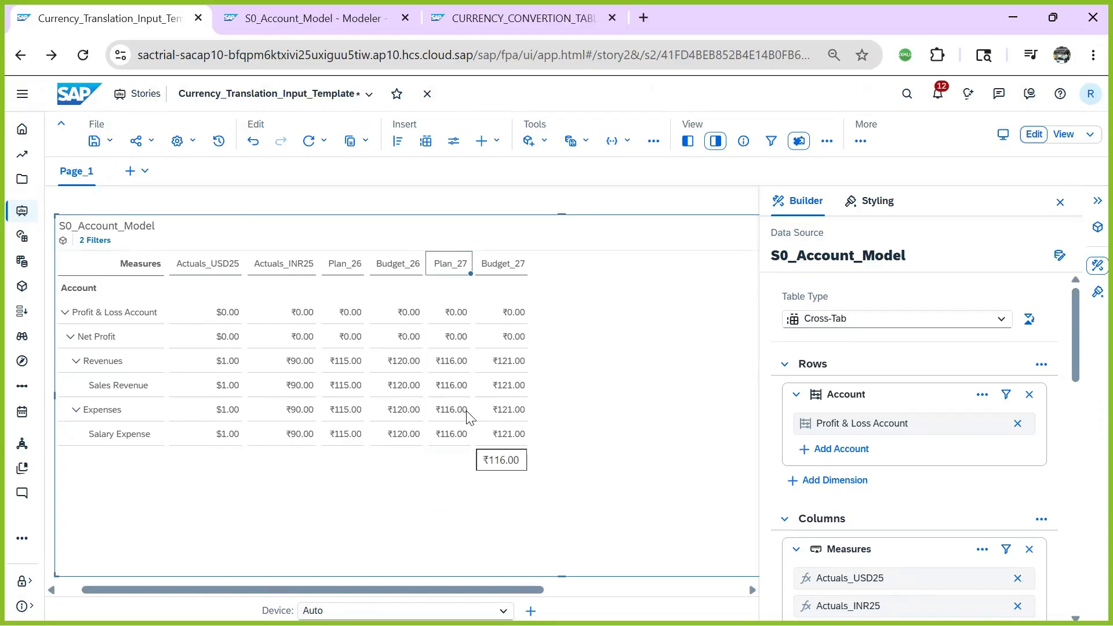
pyautogui.click(512, 369)
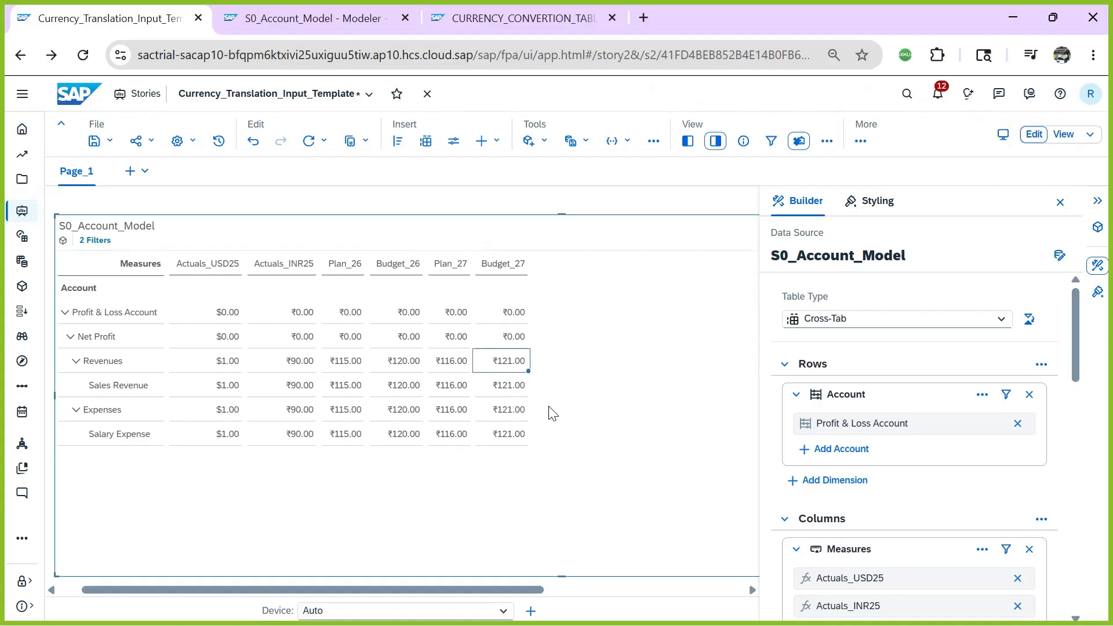
pyautogui.click(402, 368)
pyautogui.click(509, 368)
# - Switch to CURRENCY_CONVERTION_TABLE and review the currencies, validity date and category of the first Actuals rate row
pyautogui.click(513, 18)
pyautogui.click(446, 307)
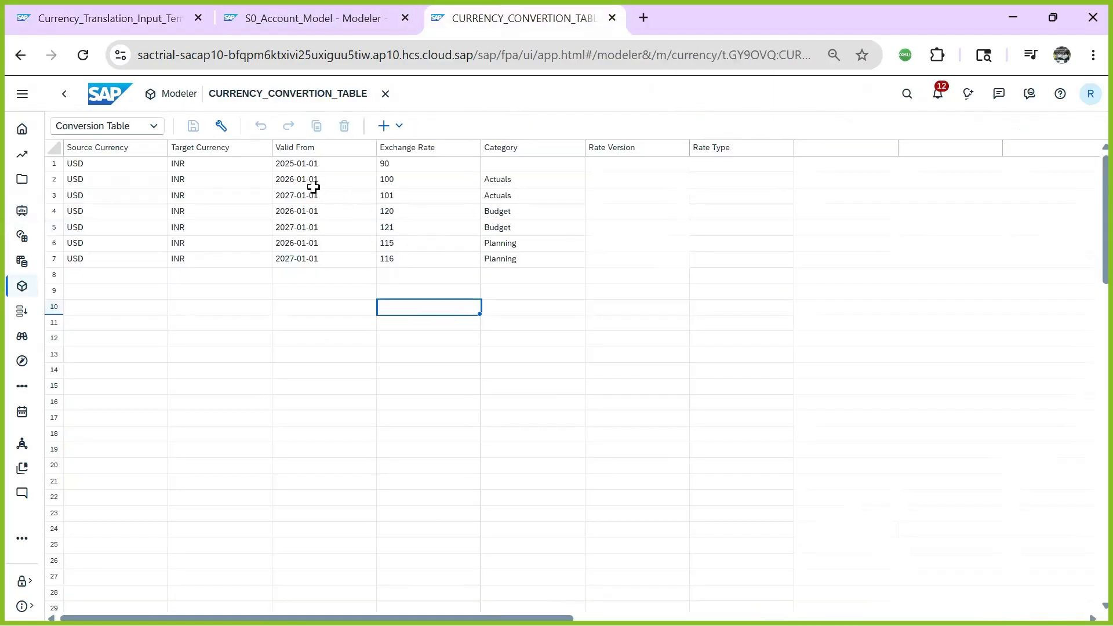
pyautogui.click(337, 178)
pyautogui.click(123, 179)
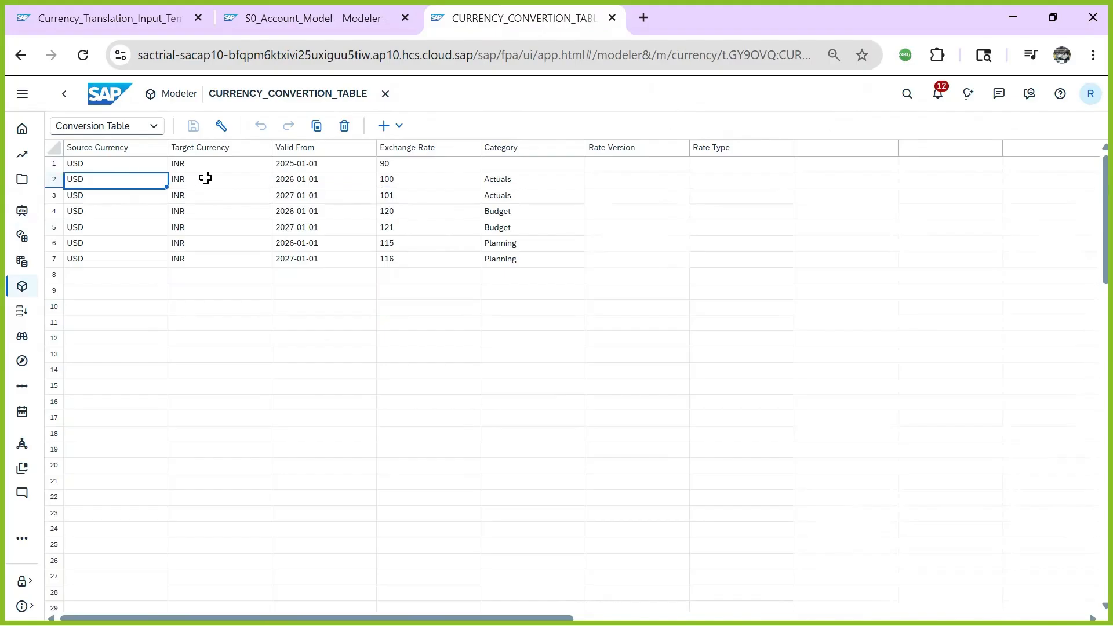
pyautogui.click(204, 177)
pyautogui.click(317, 178)
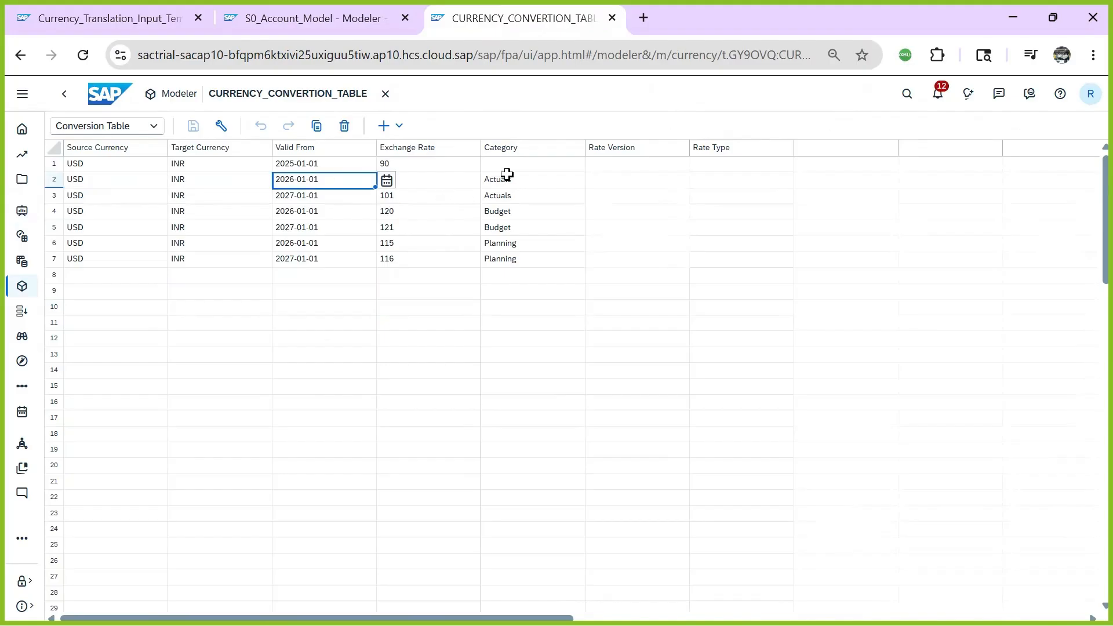
pyautogui.click(543, 181)
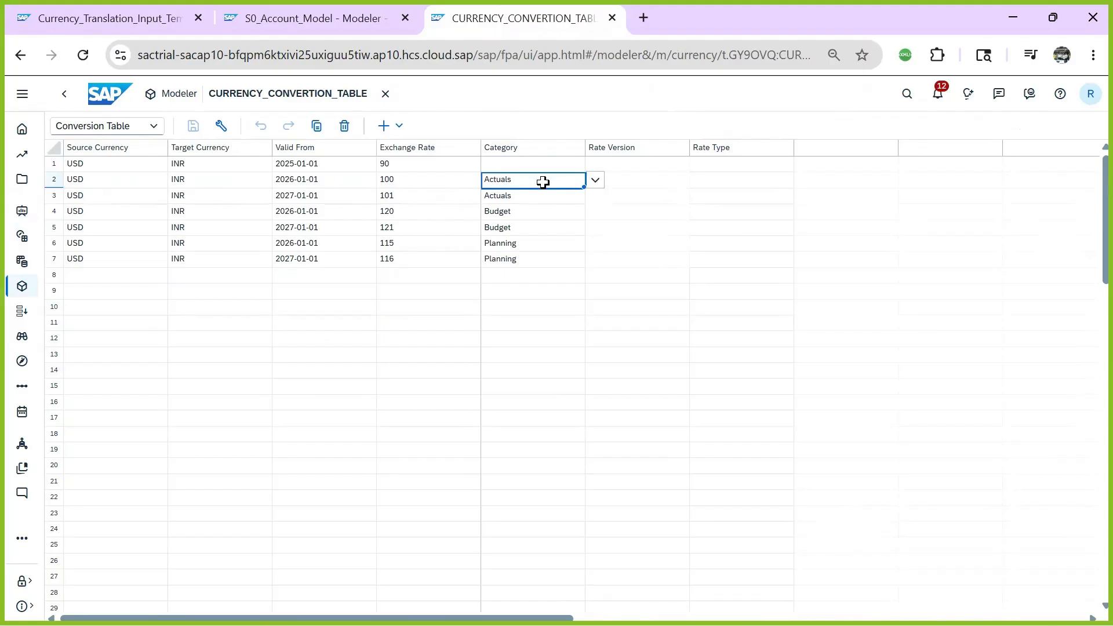
# - Set the Valid From date of the USD to INR Actuals rate of 100 to 2025-01-01 and save the conversion table
pyautogui.click(305, 179)
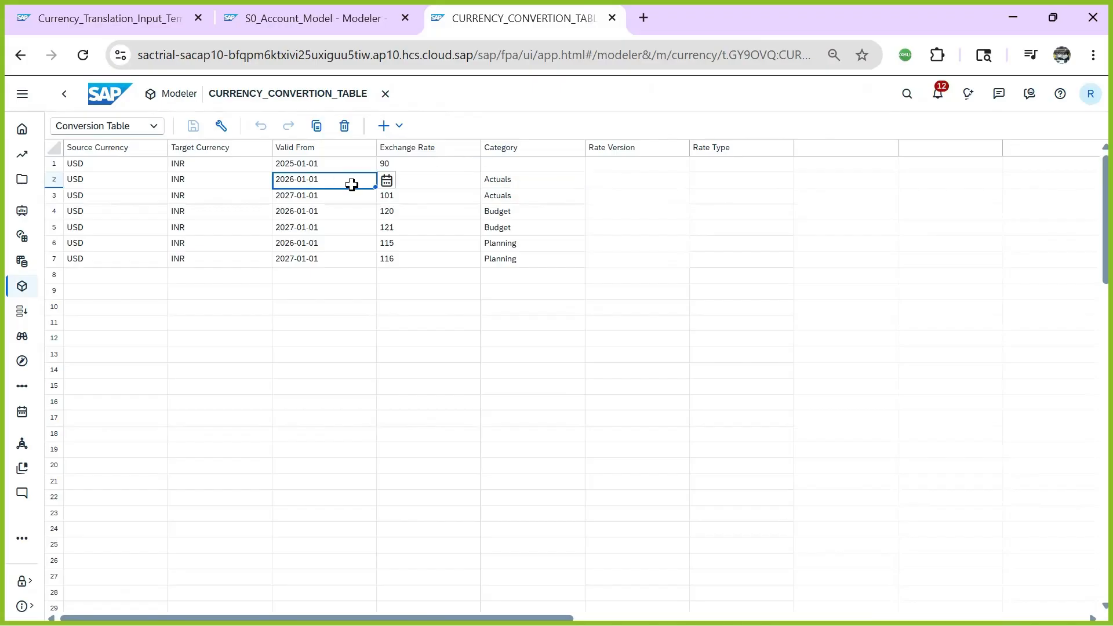
pyautogui.doubleClick(295, 178)
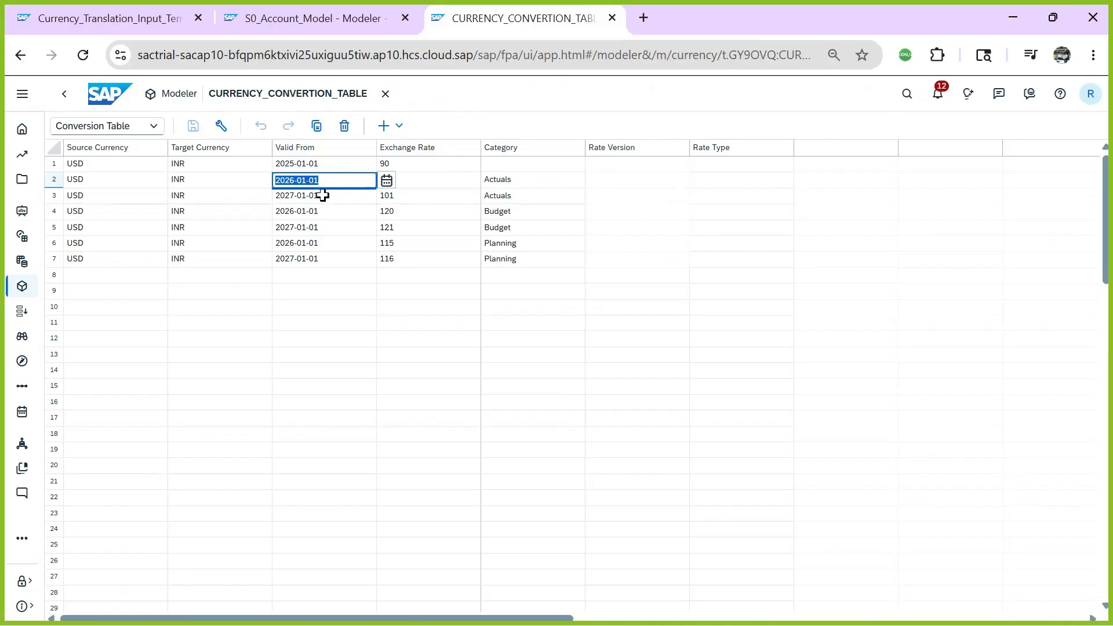
pyautogui.write('5')
pyautogui.press('BackSpace')
pyautogui.press('BackSpace')
pyautogui.press('BackSpace')
pyautogui.press('BackSpace')
pyautogui.write('202')
pyautogui.press('Return')
pyautogui.click(193, 126)
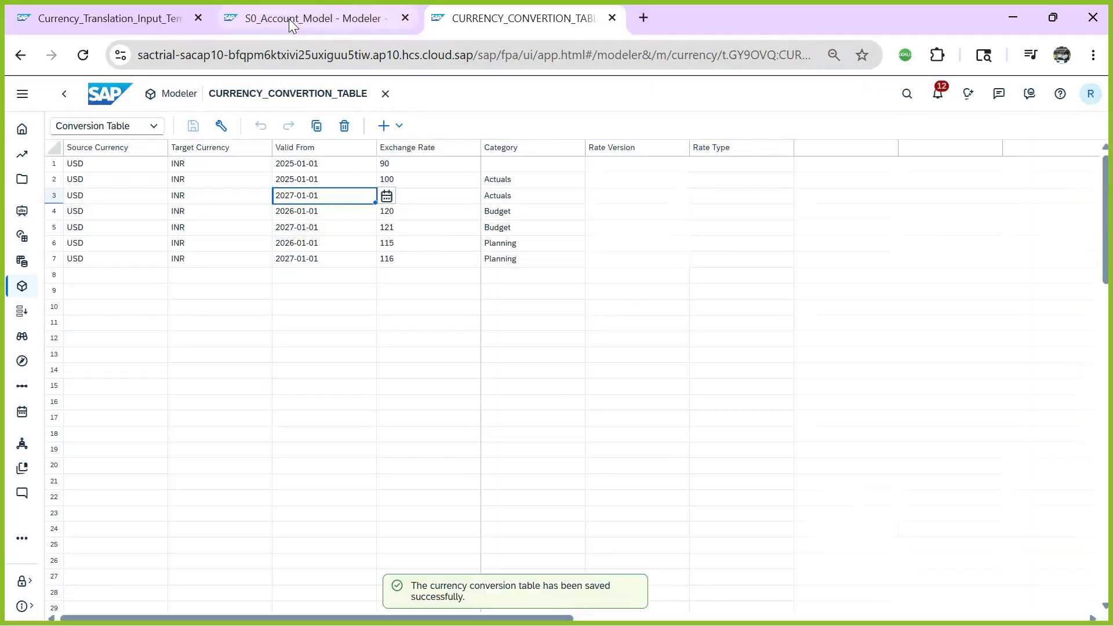
# - Compare the exchange rates and categories of the two rows valid from 2025-01-01
pyautogui.click(316, 164)
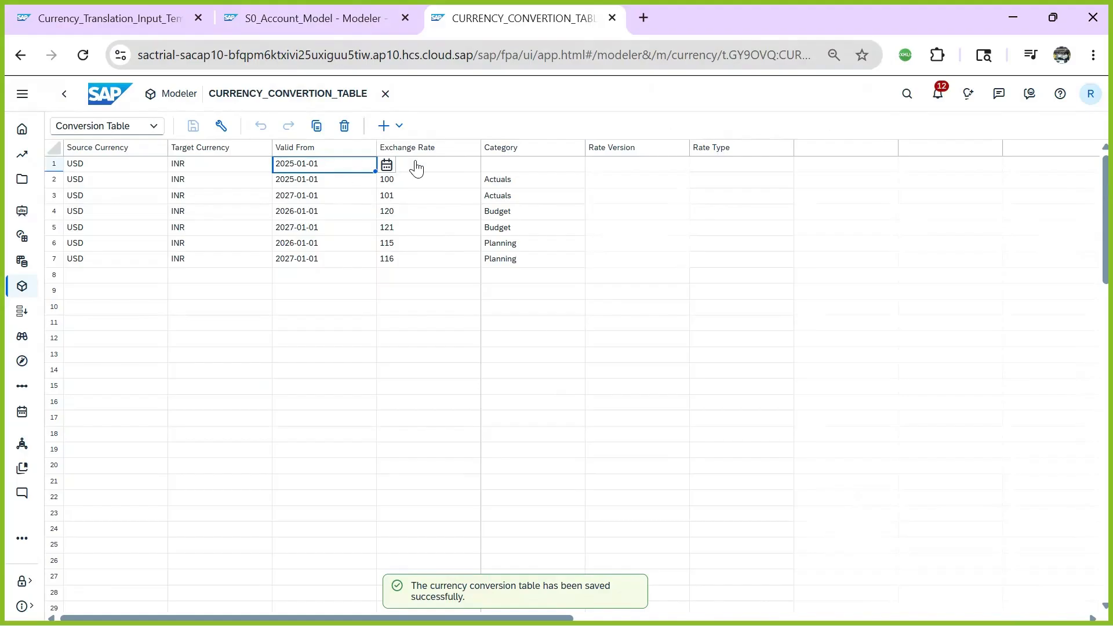
pyautogui.click(415, 165)
pyautogui.write('90')
pyautogui.click(506, 181)
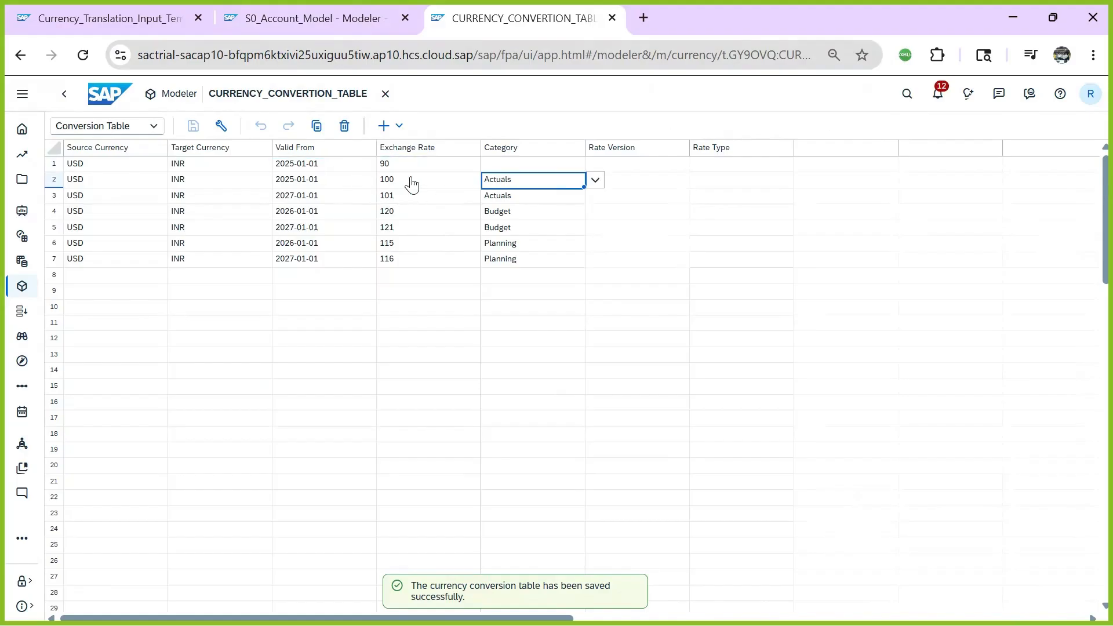
# - Return to the Currency_Translation_Input_Template story and refresh its data
pyautogui.click(119, 18)
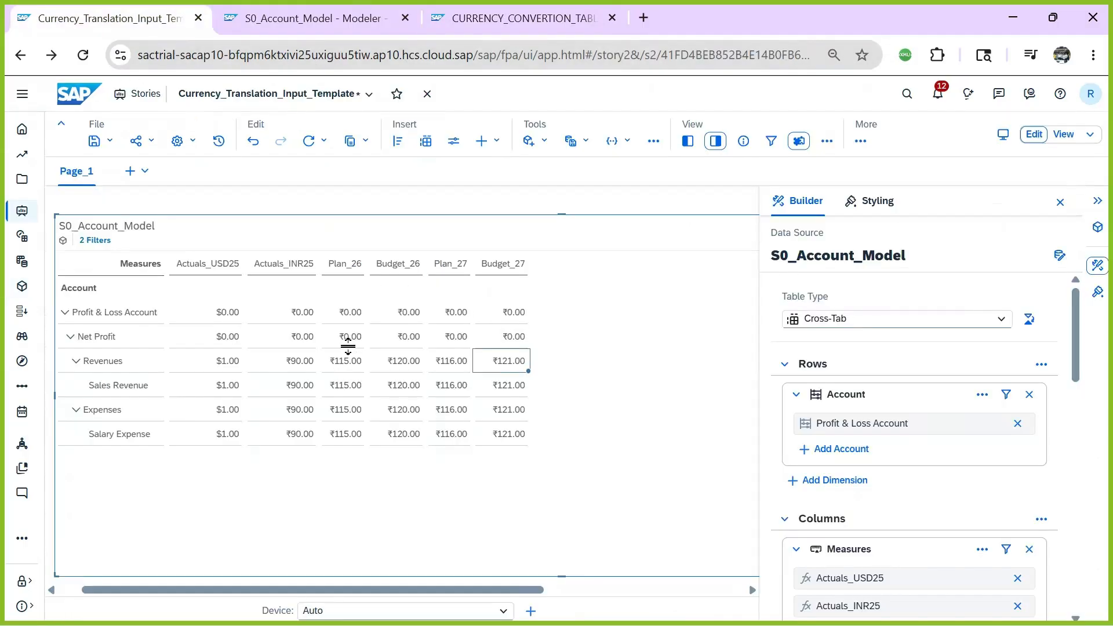
pyautogui.click(319, 145)
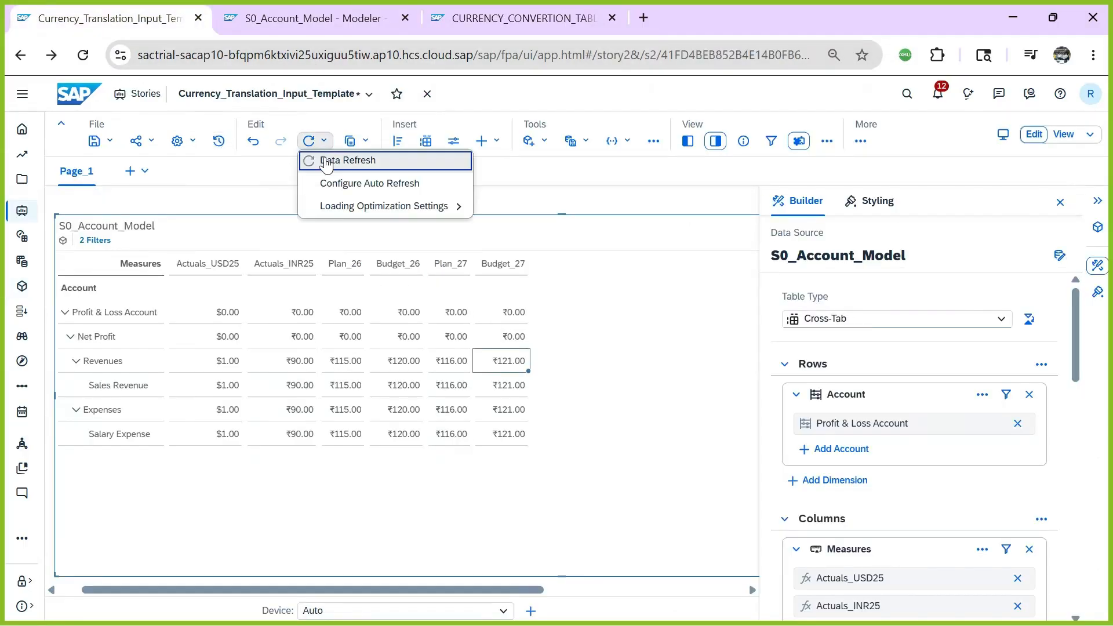
pyautogui.click(328, 159)
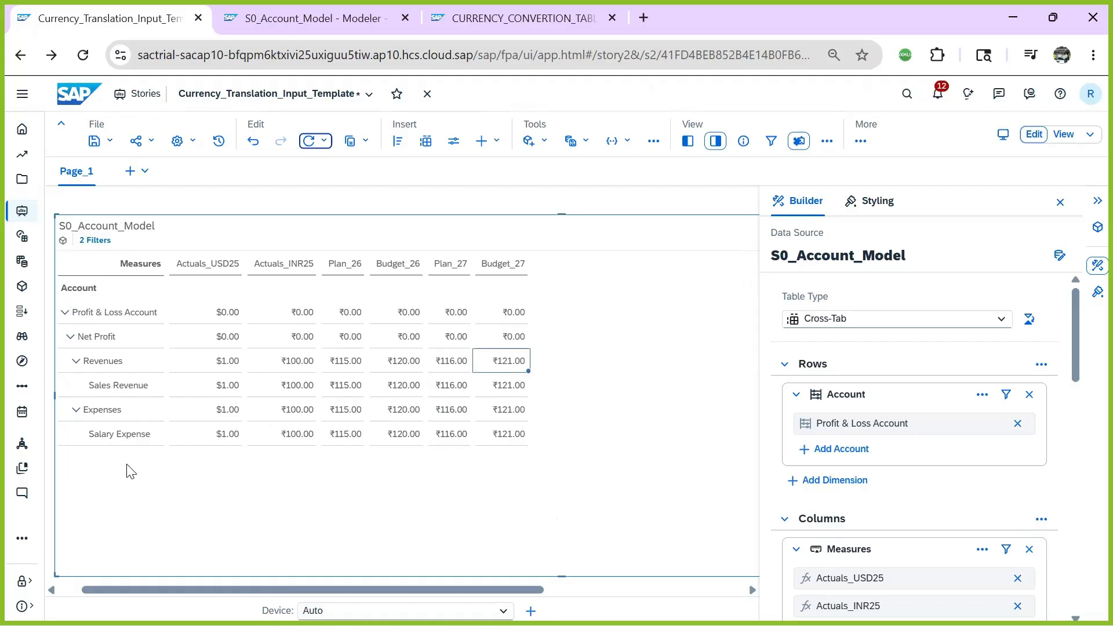
# - Show All Accounts in the Account row filter and add Balance Sheet Account to the selection
pyautogui.scroll(-3, 889, 486)
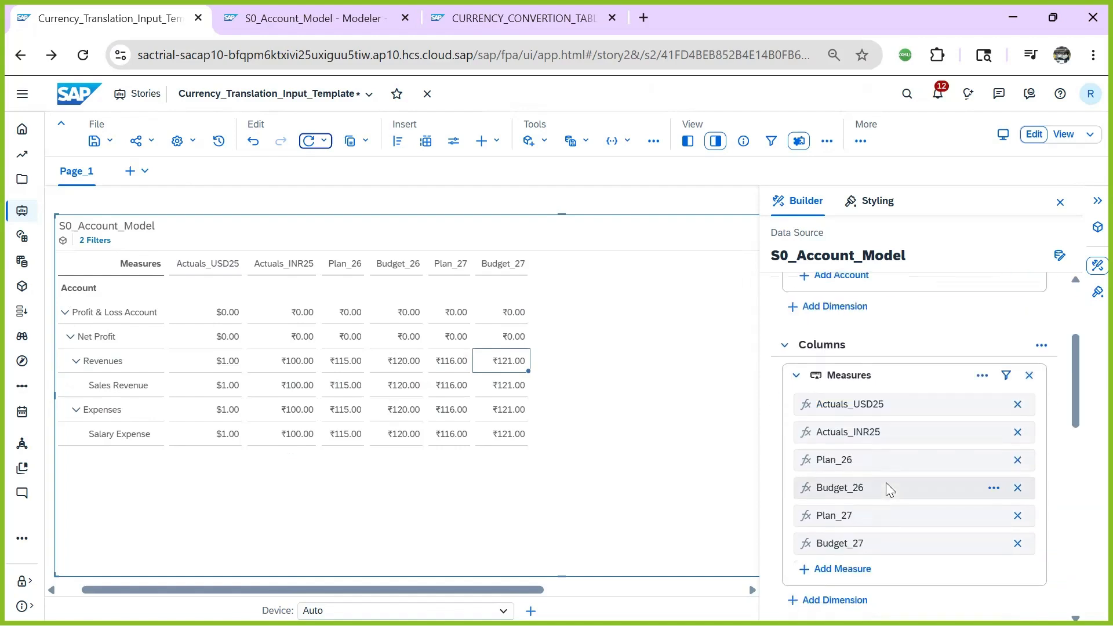
pyautogui.scroll(3, 889, 489)
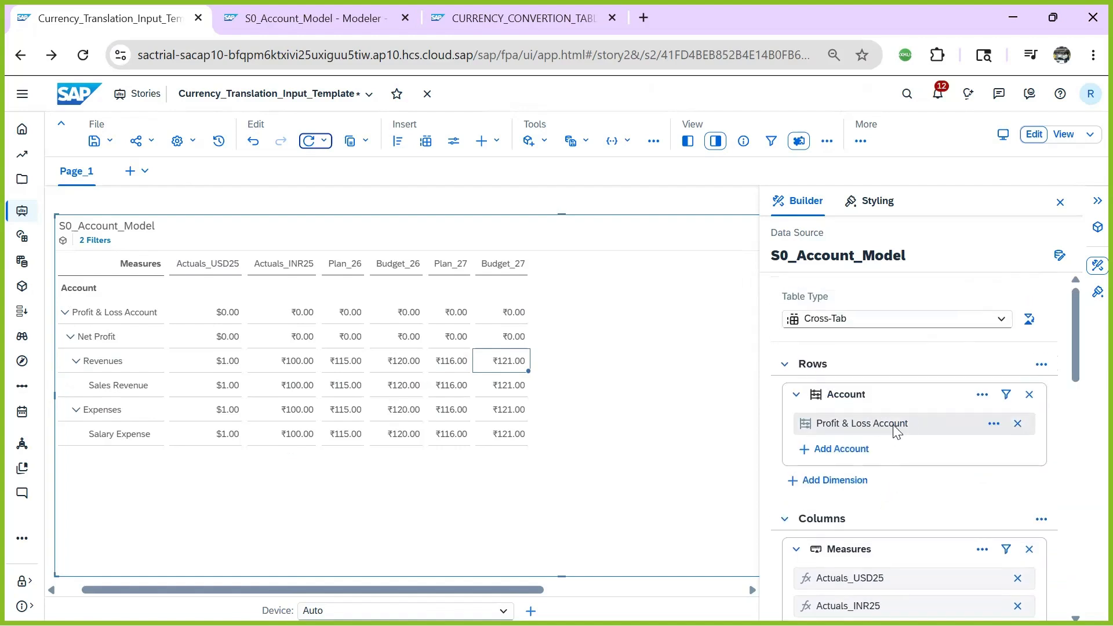
pyautogui.click(1006, 394)
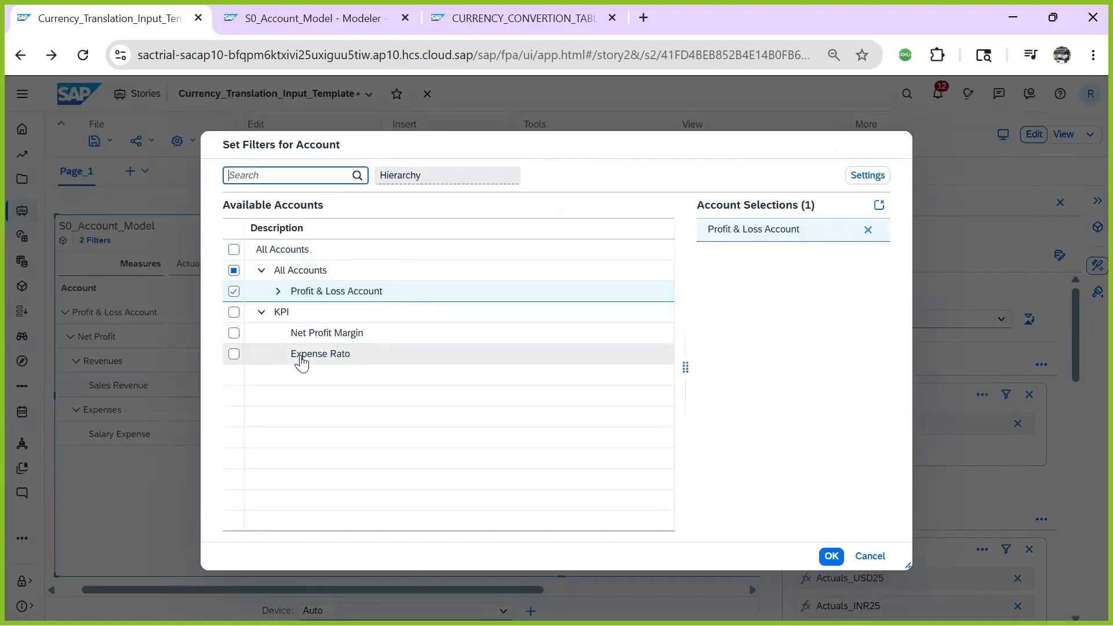
pyautogui.click(868, 175)
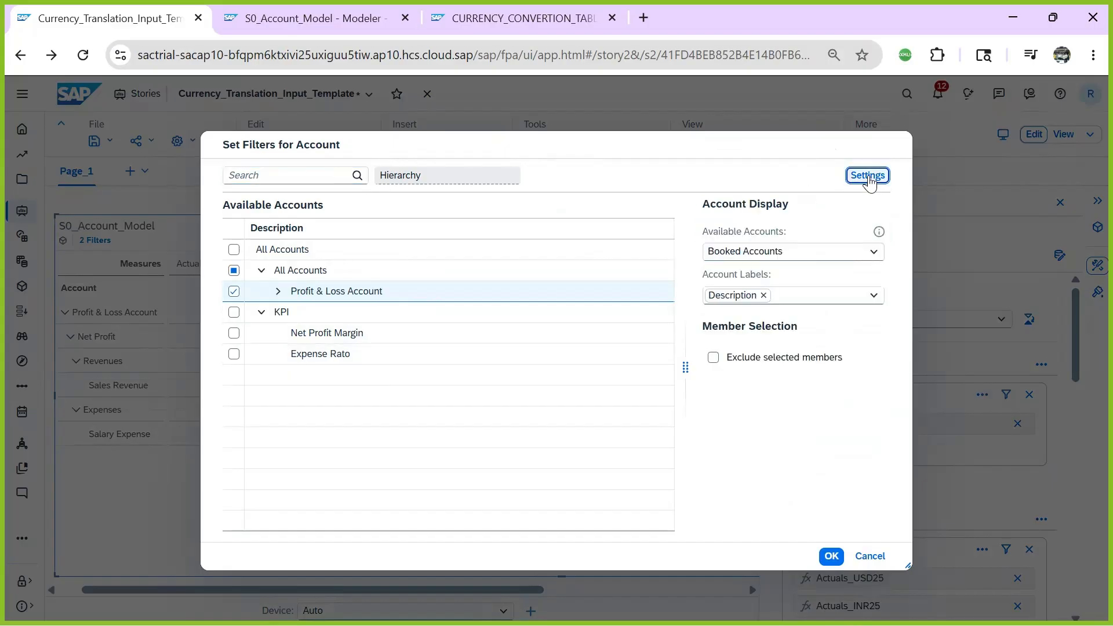
pyautogui.click(734, 255)
pyautogui.click(738, 271)
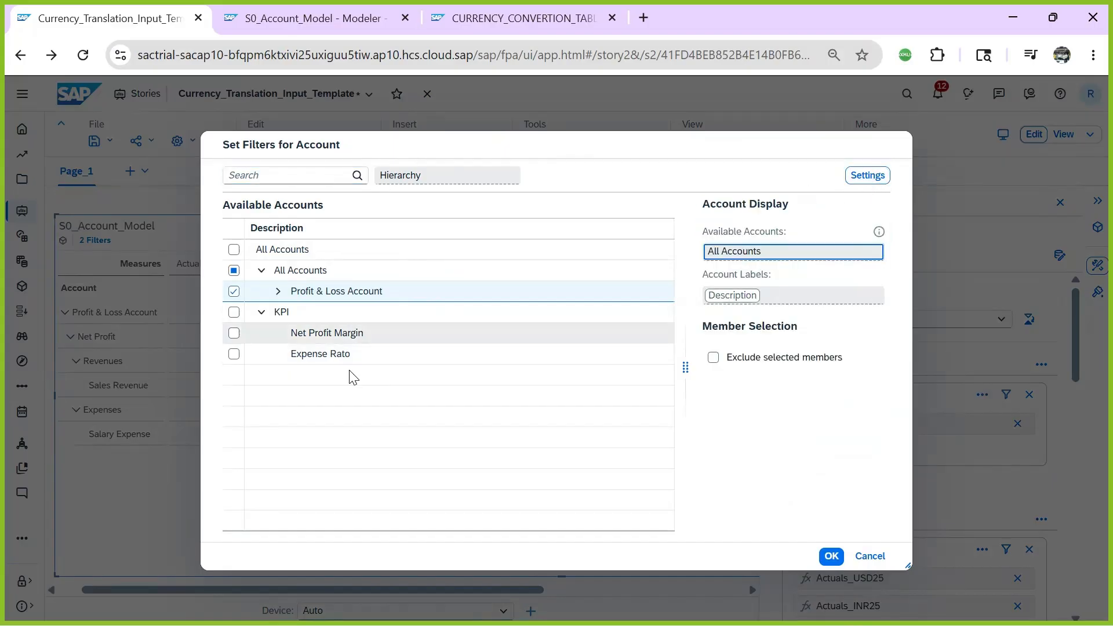
pyautogui.click(234, 312)
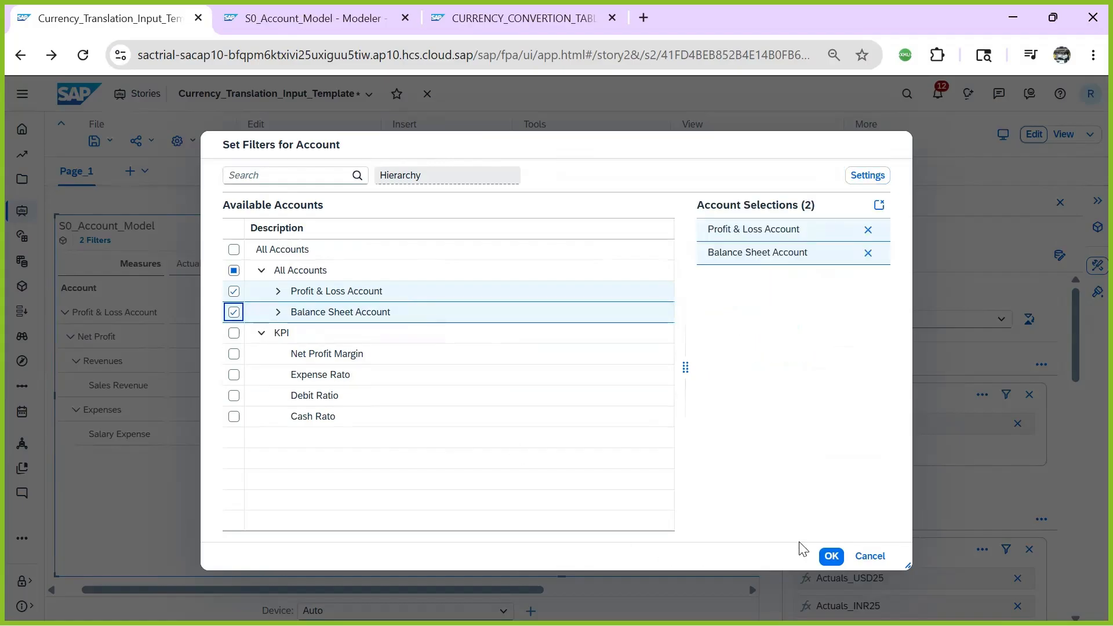
pyautogui.click(832, 556)
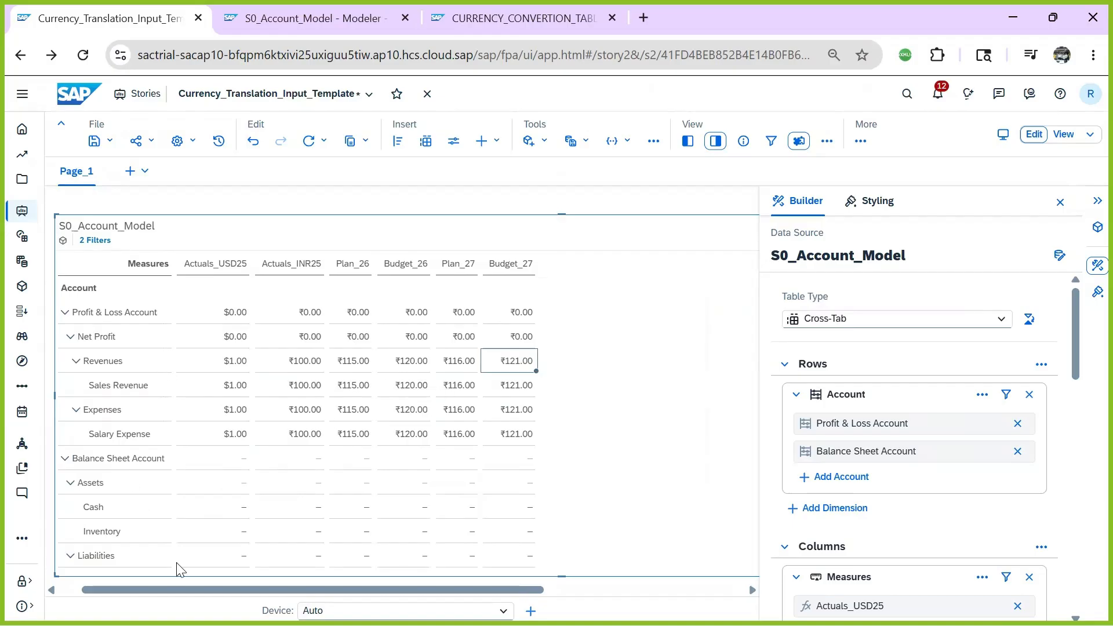
# - Enter 2 for Cash and 1 for Inventory in the Actuals_USD25 column
pyautogui.scroll(-2, 242, 421)
pyautogui.click(242, 421)
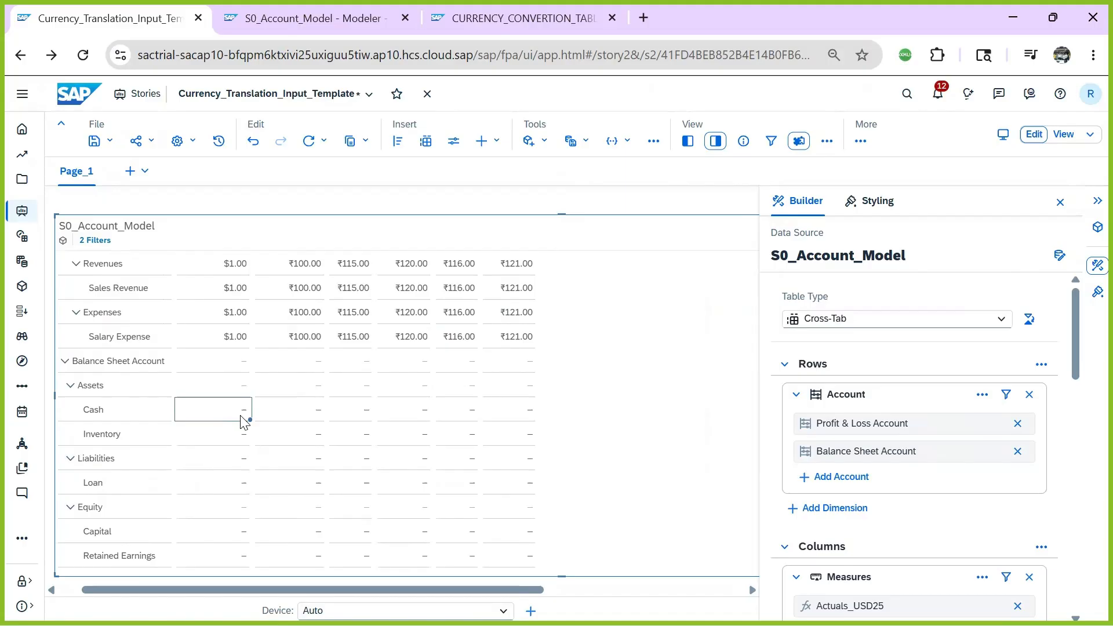
pyautogui.write('2')
pyautogui.click(211, 439)
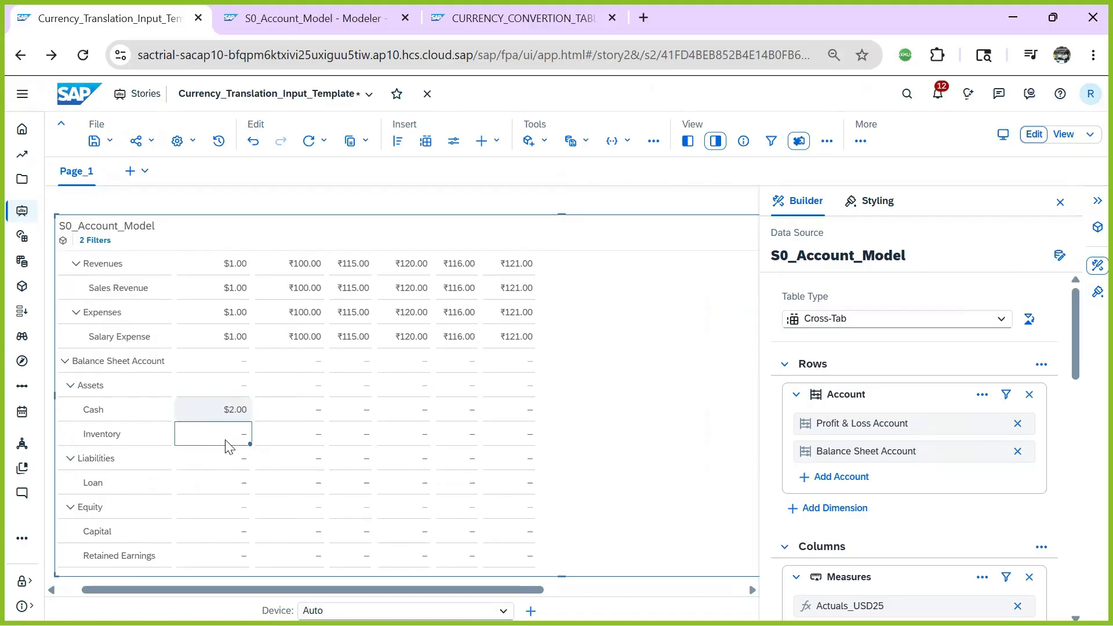
pyautogui.write('1')
pyautogui.click(283, 441)
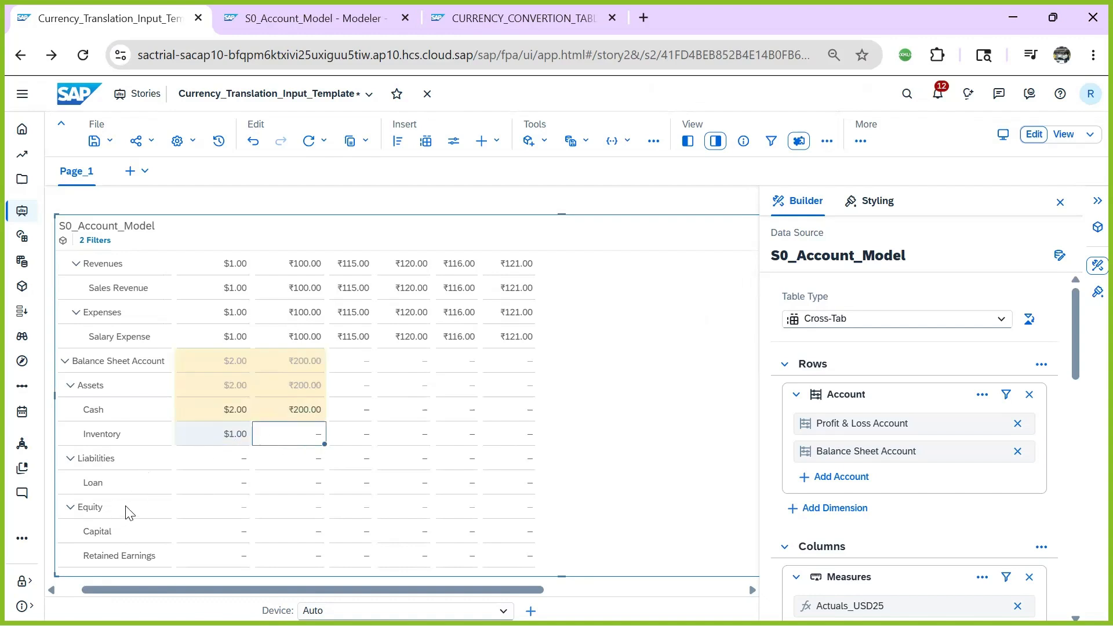
# - Enter 1 each for Loan, Capital and Retained Earnings in the Actuals_USD25 column
pyautogui.click(232, 486)
pyautogui.write('1')
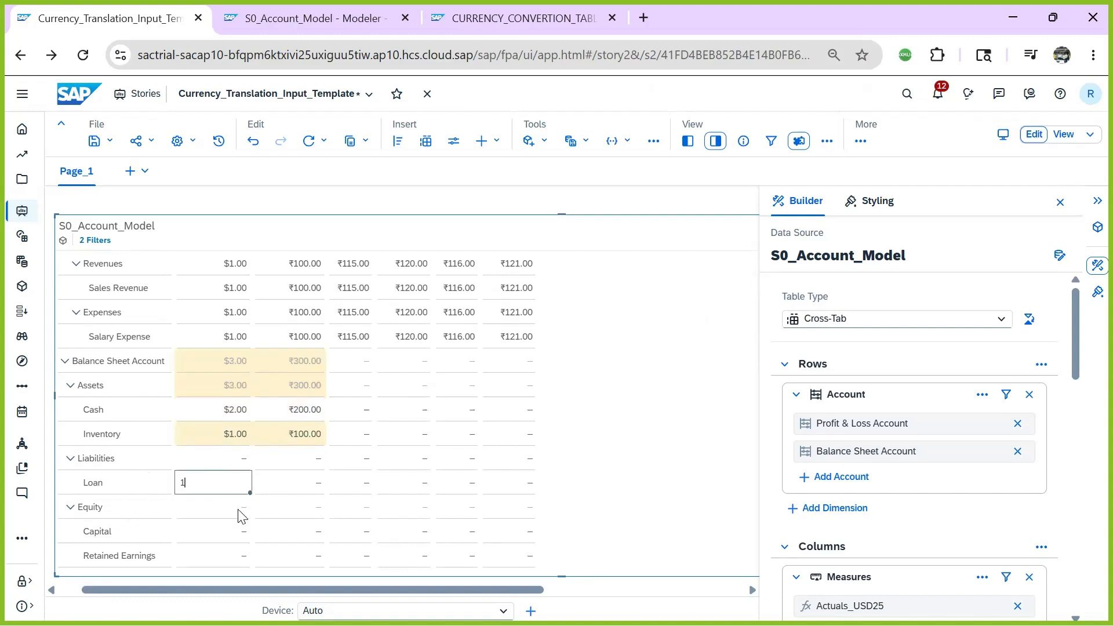
pyautogui.click(221, 536)
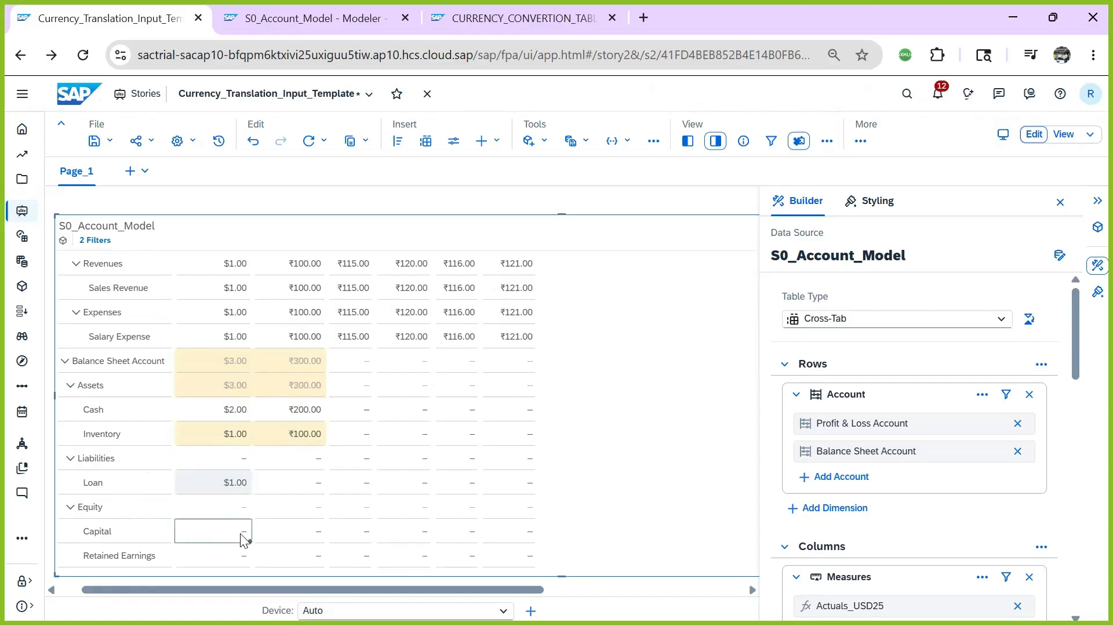
pyautogui.write('1')
pyautogui.click(200, 560)
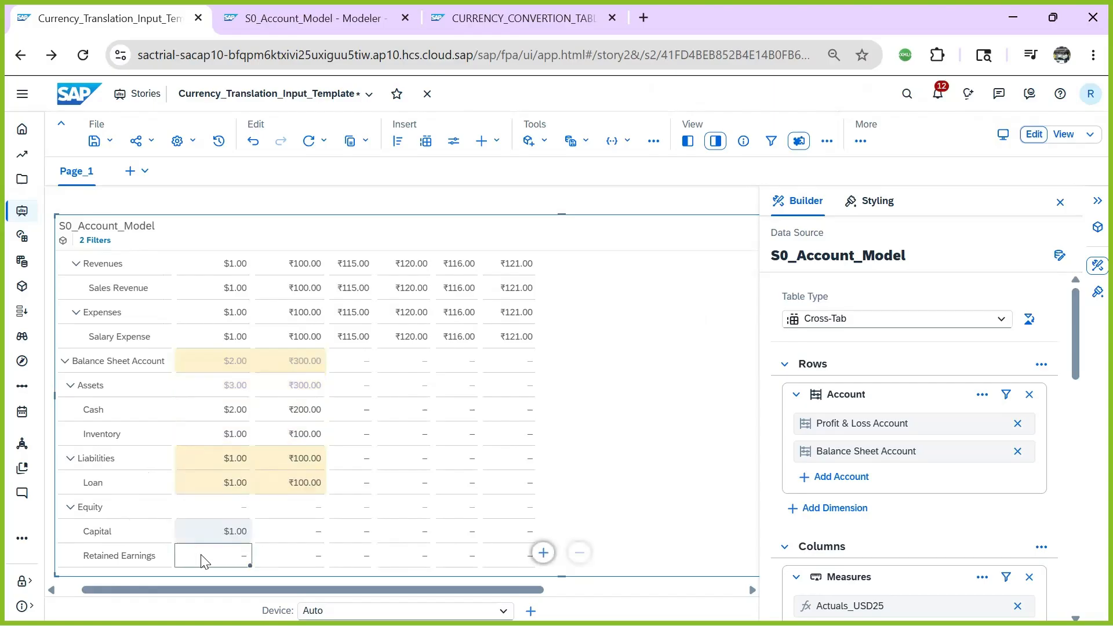
pyautogui.write('1')
pyautogui.click(284, 571)
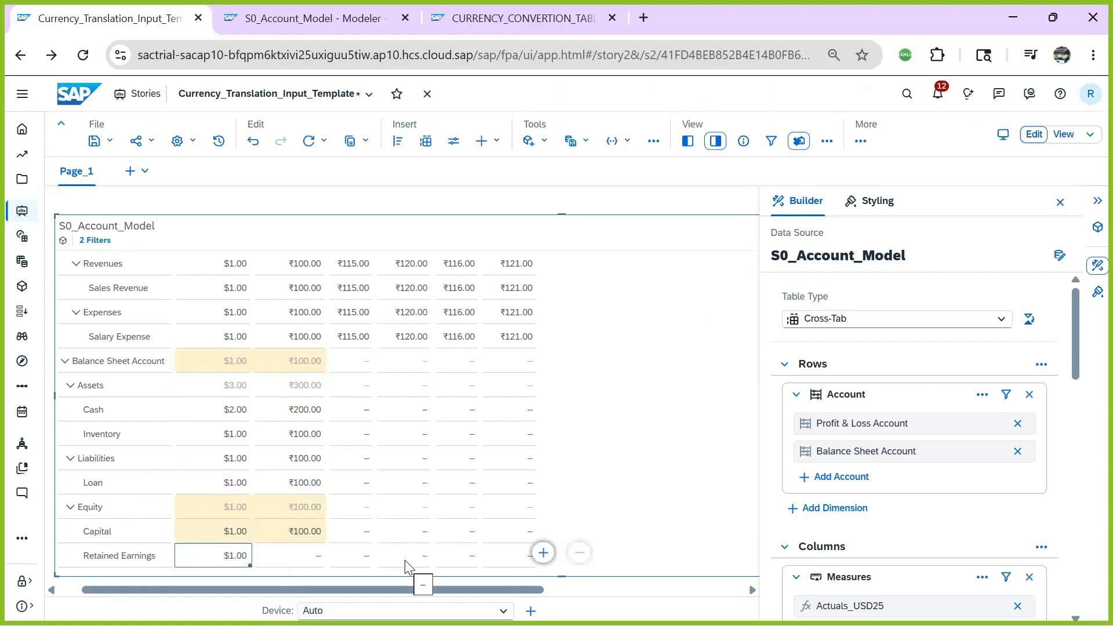
pyautogui.click(399, 542)
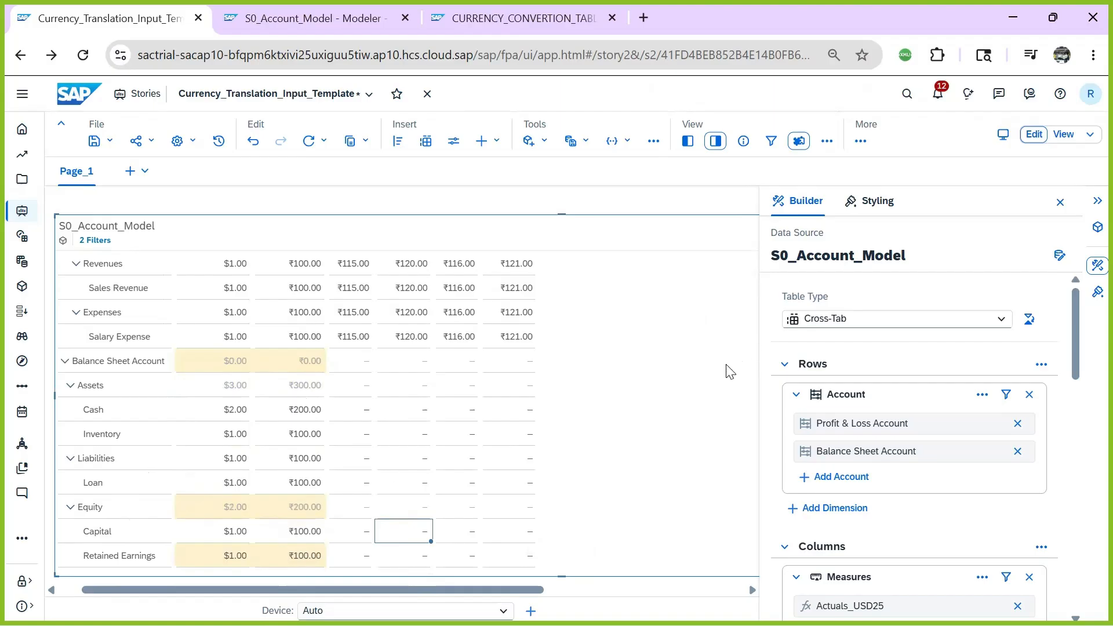
# - Start a new restricted measure calculation in the table's columns, based on the Value measure
pyautogui.click(620, 368)
pyautogui.scroll(3, 606, 373)
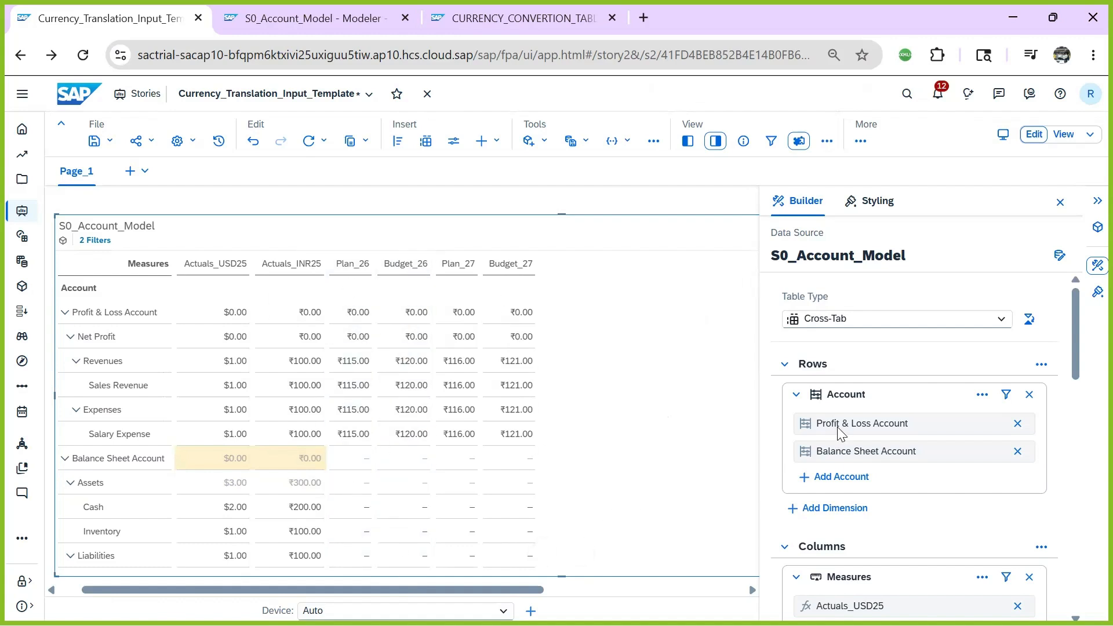
pyautogui.scroll(-5, 927, 458)
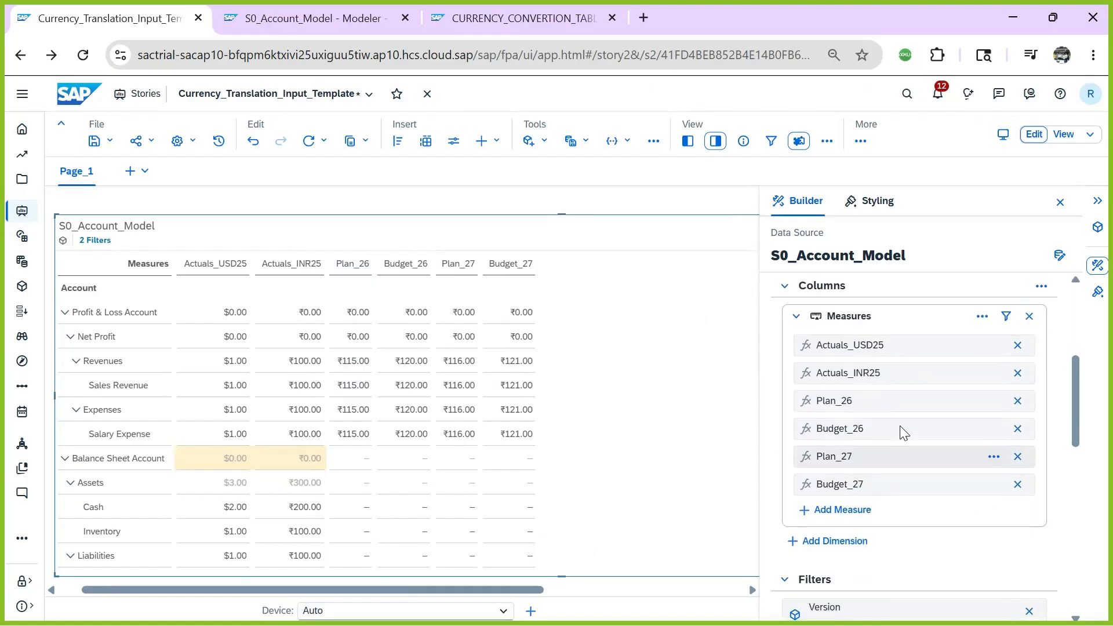
pyautogui.click(841, 511)
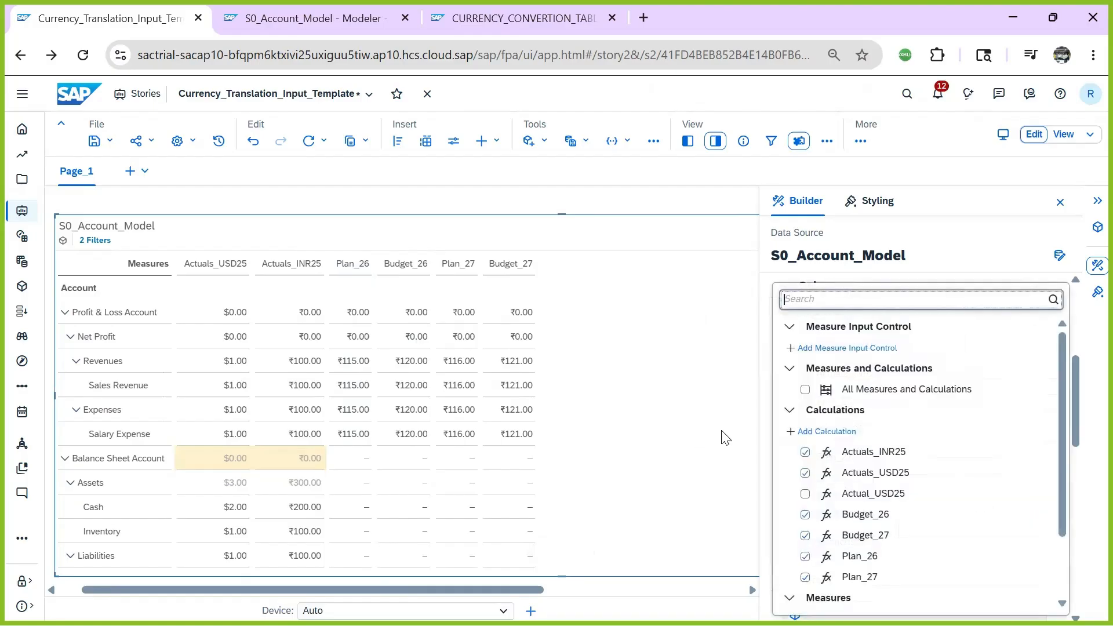
pyautogui.click(827, 436)
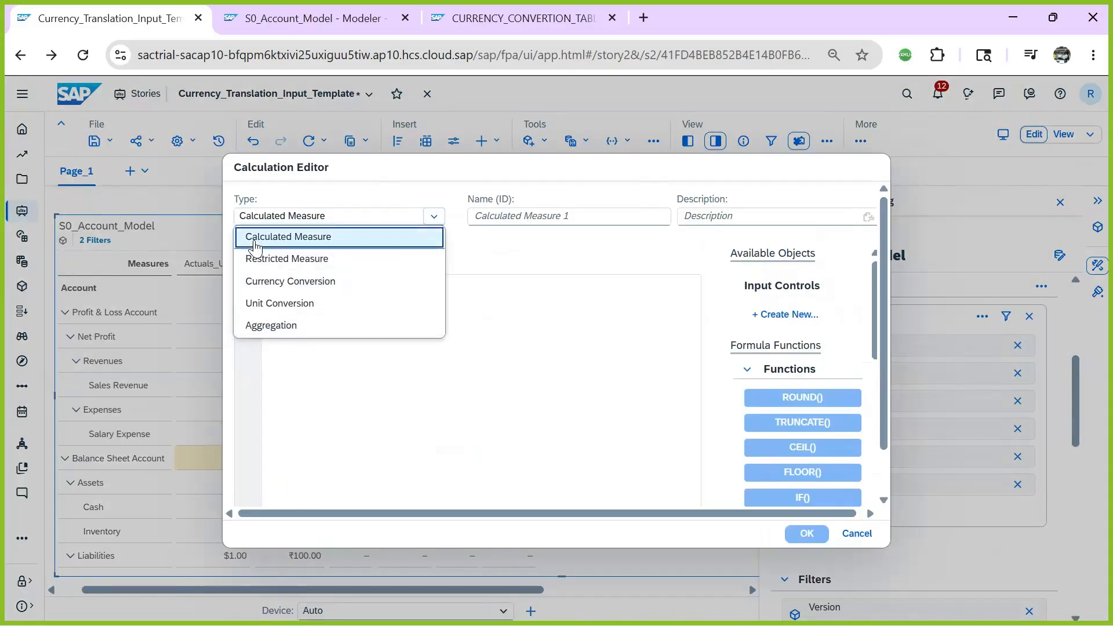
pyautogui.click(278, 259)
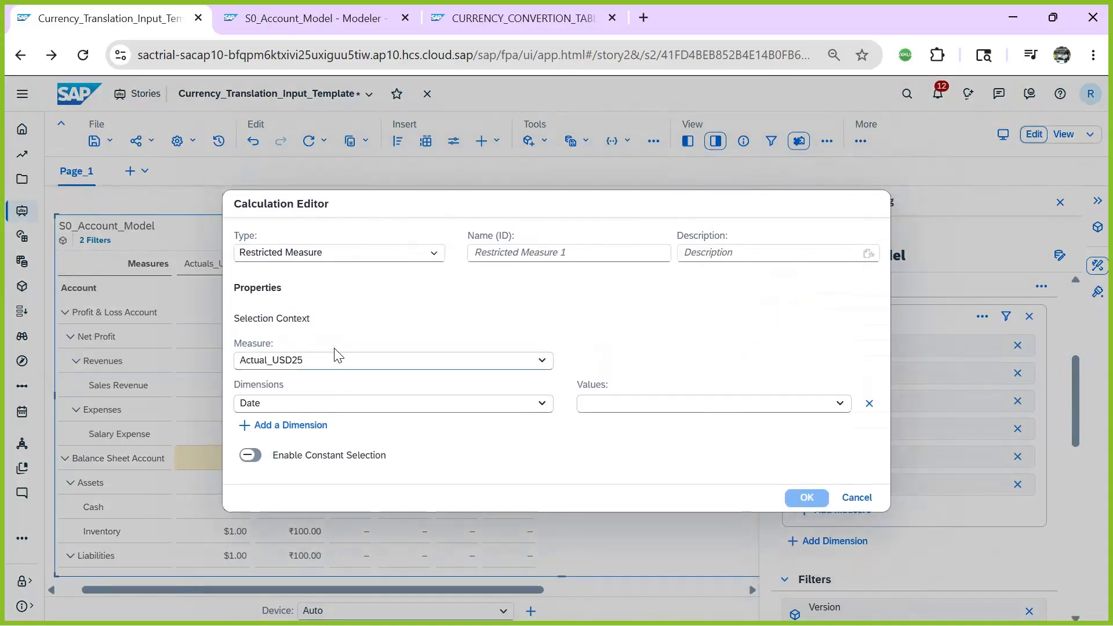
pyautogui.click(335, 358)
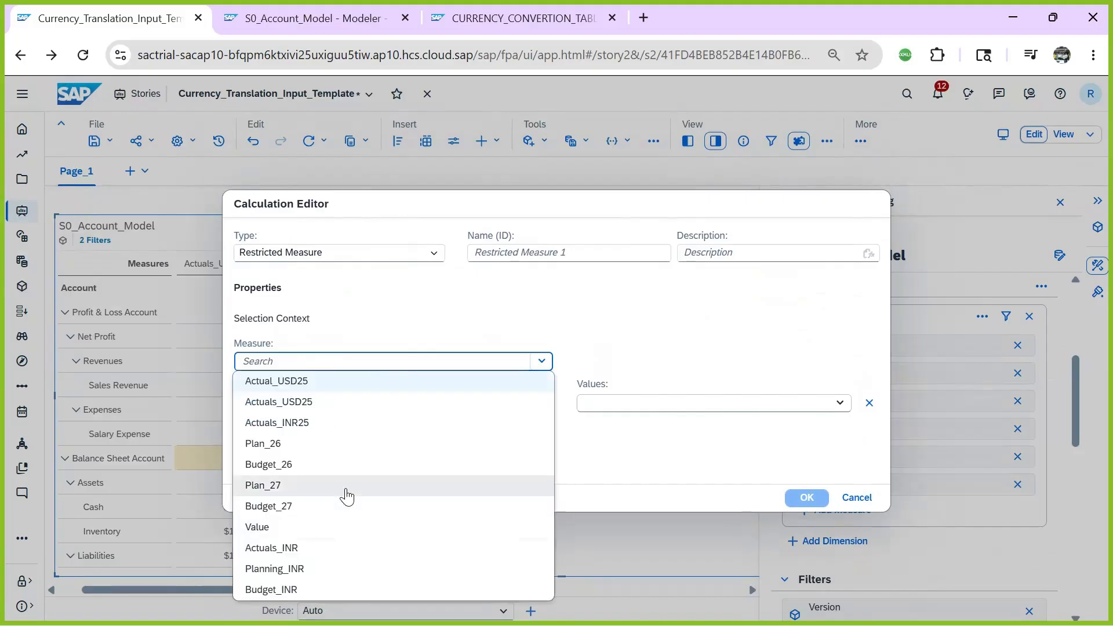
pyautogui.click(291, 528)
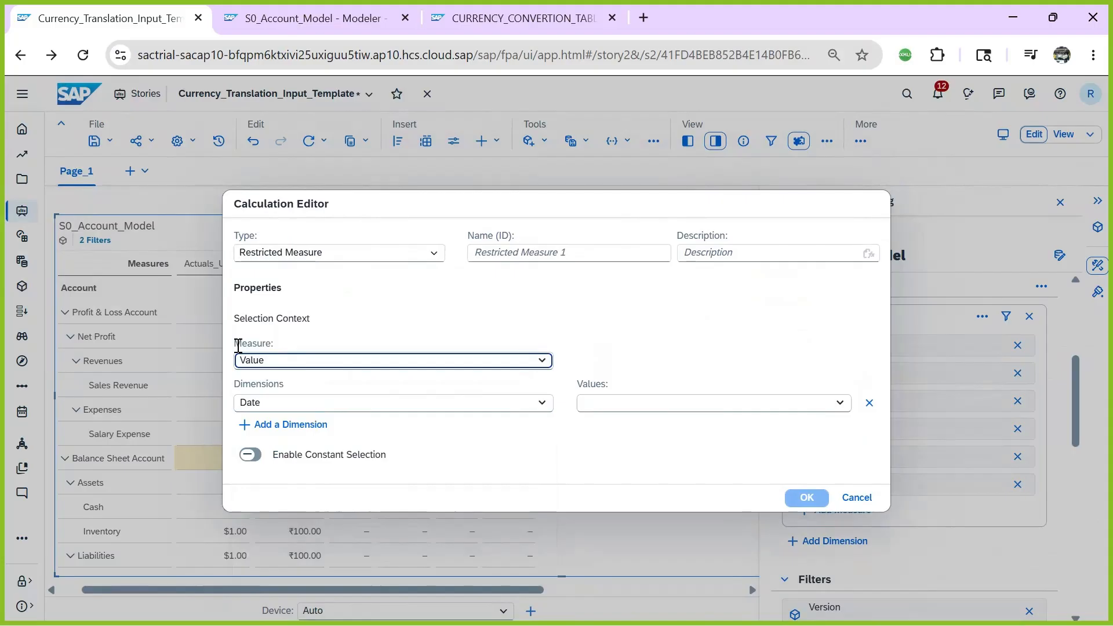
# - Restrict the new measure's Date dimension to Jan (Q1/2026)
pyautogui.click(676, 407)
pyautogui.click(666, 506)
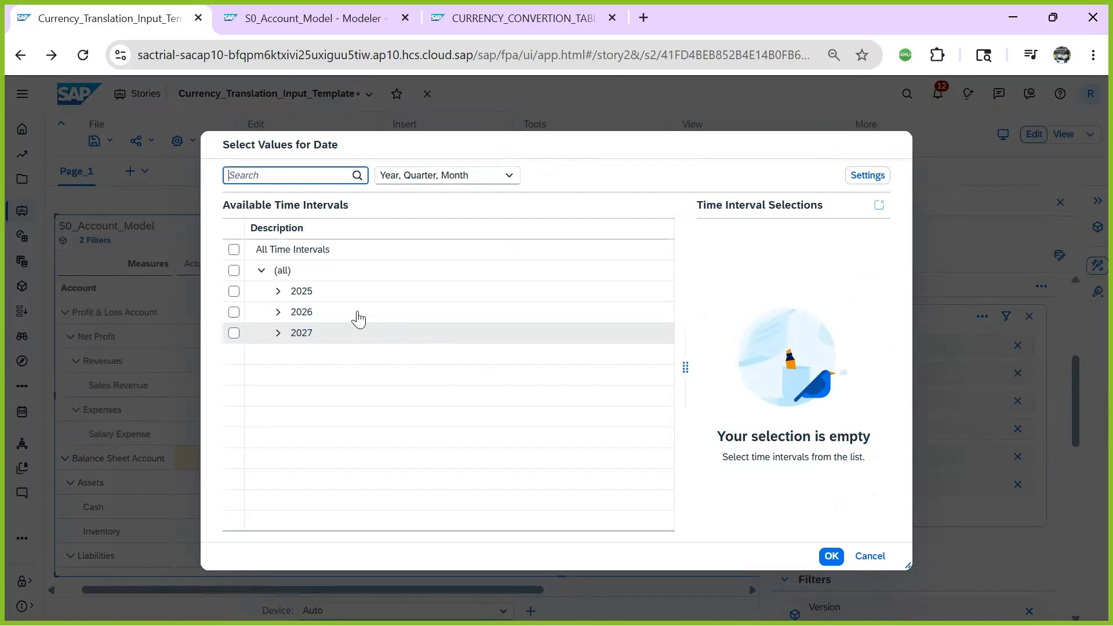
pyautogui.click(278, 312)
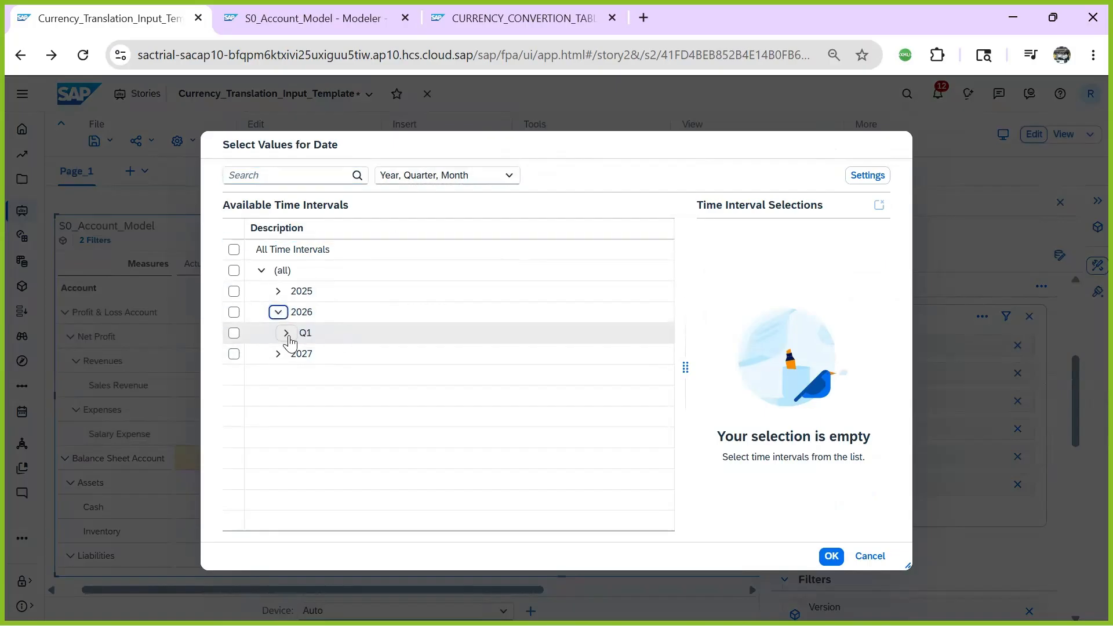
pyautogui.click(285, 334)
pyautogui.click(322, 363)
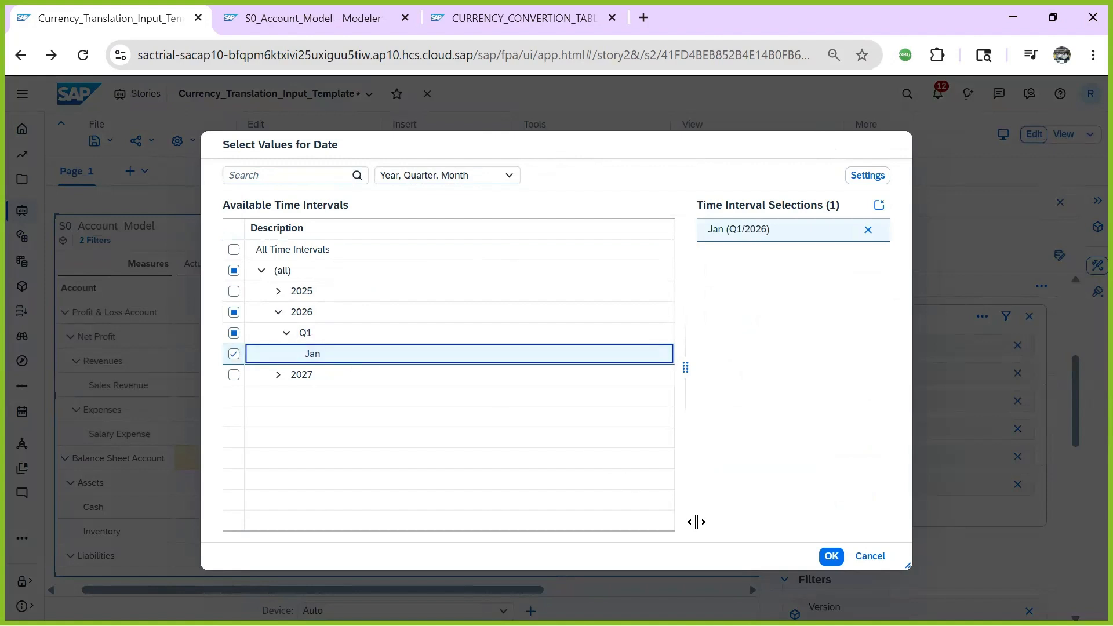
pyautogui.click(831, 556)
# - Add the Version dimension with the Planning member as a second restriction and create the measure
pyautogui.click(284, 423)
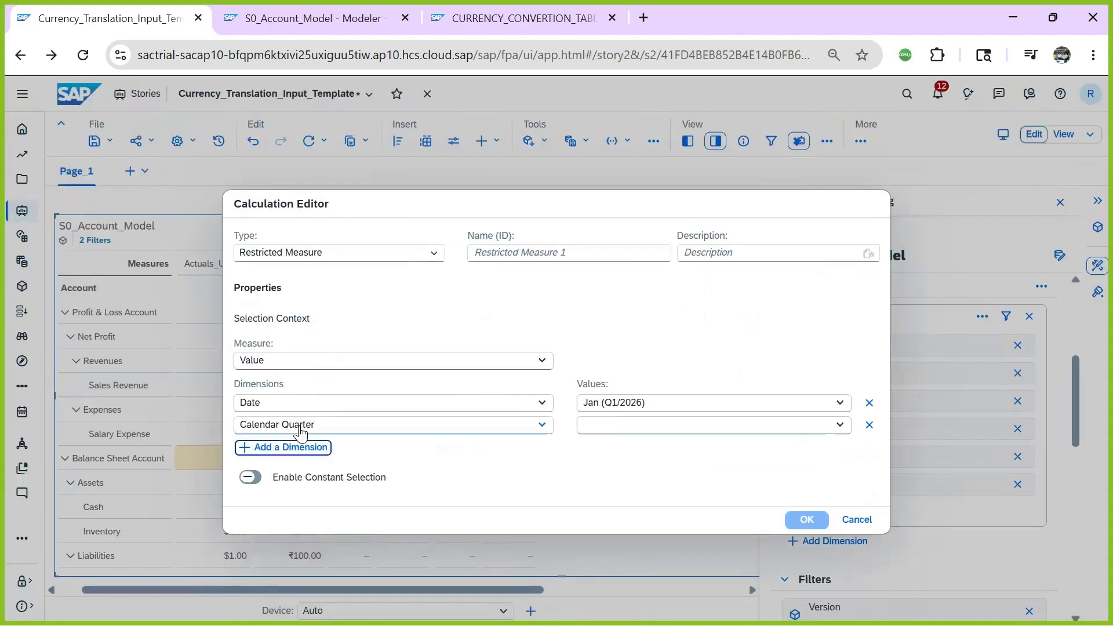
pyautogui.click(311, 419)
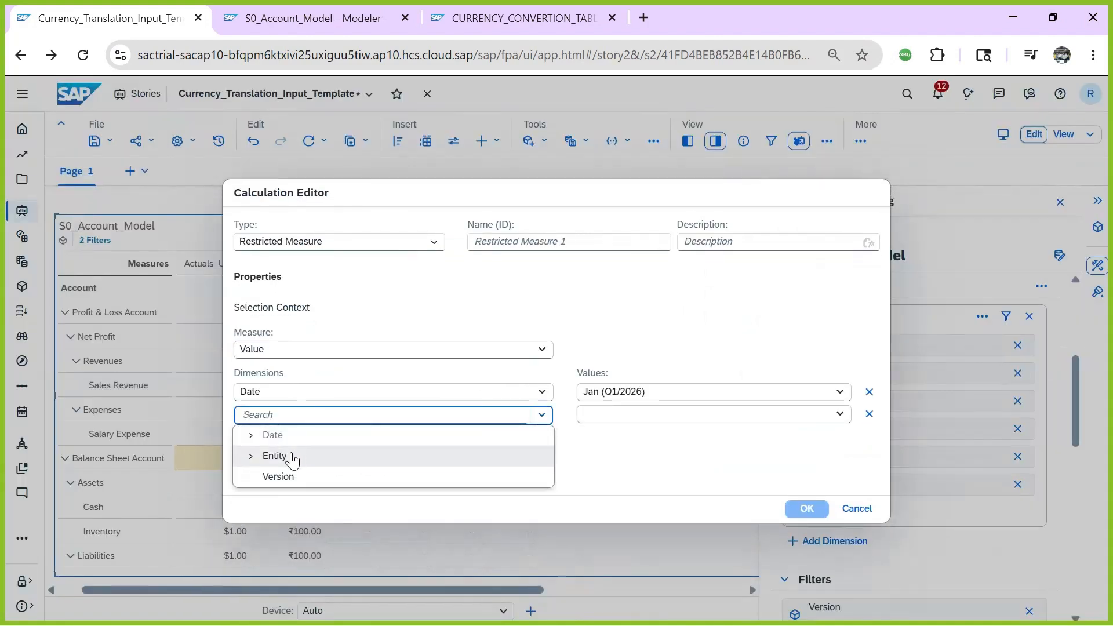
pyautogui.click(302, 476)
pyautogui.click(646, 414)
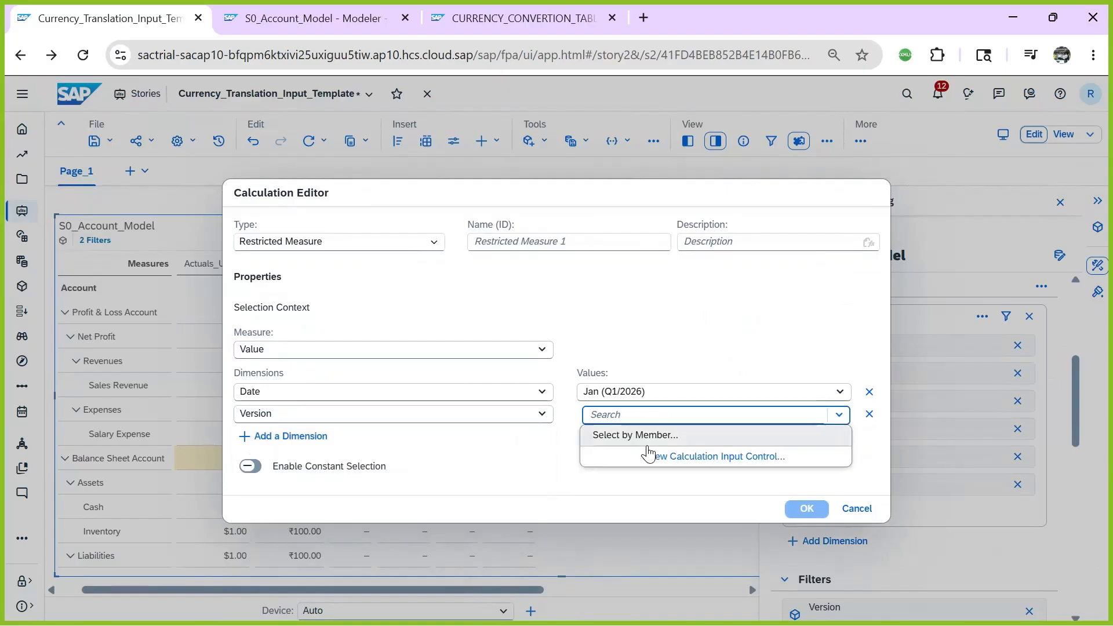
pyautogui.click(634, 439)
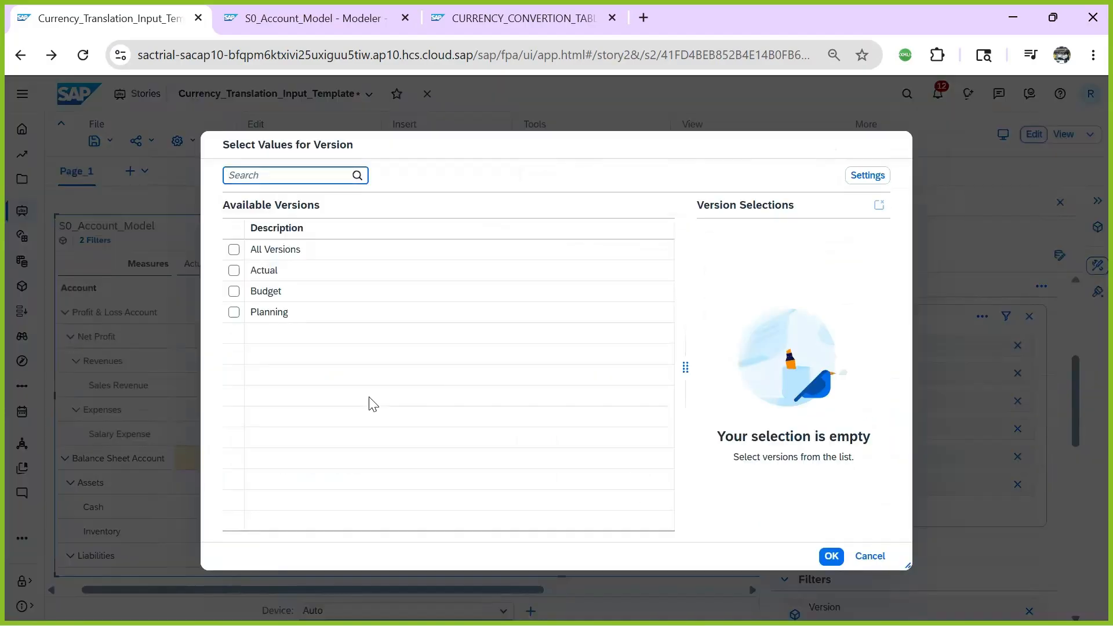
pyautogui.click(234, 312)
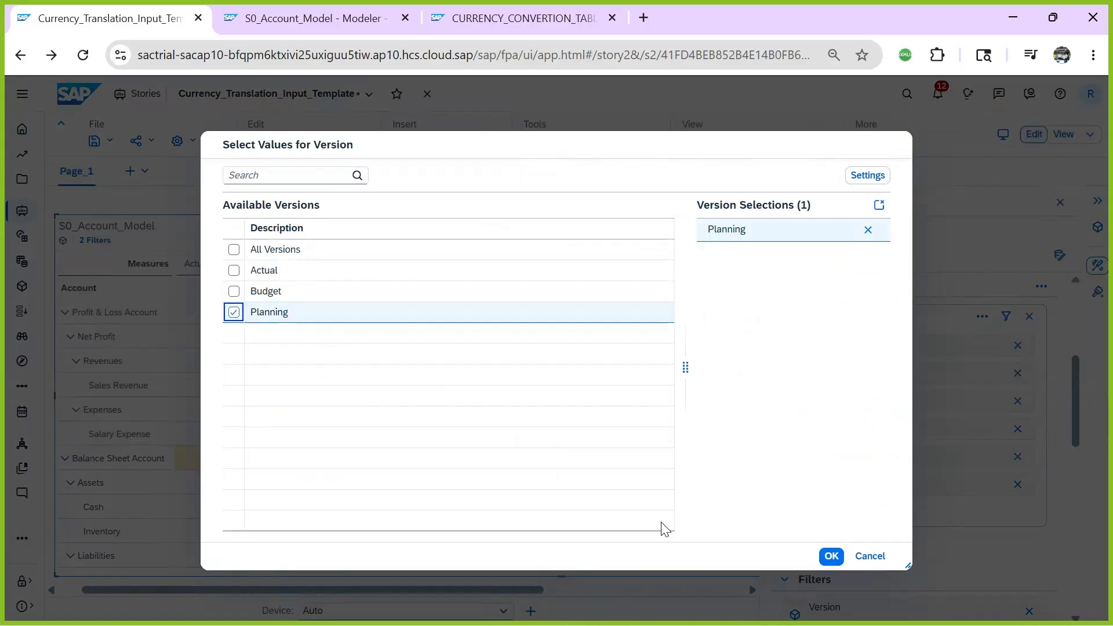
pyautogui.click(826, 563)
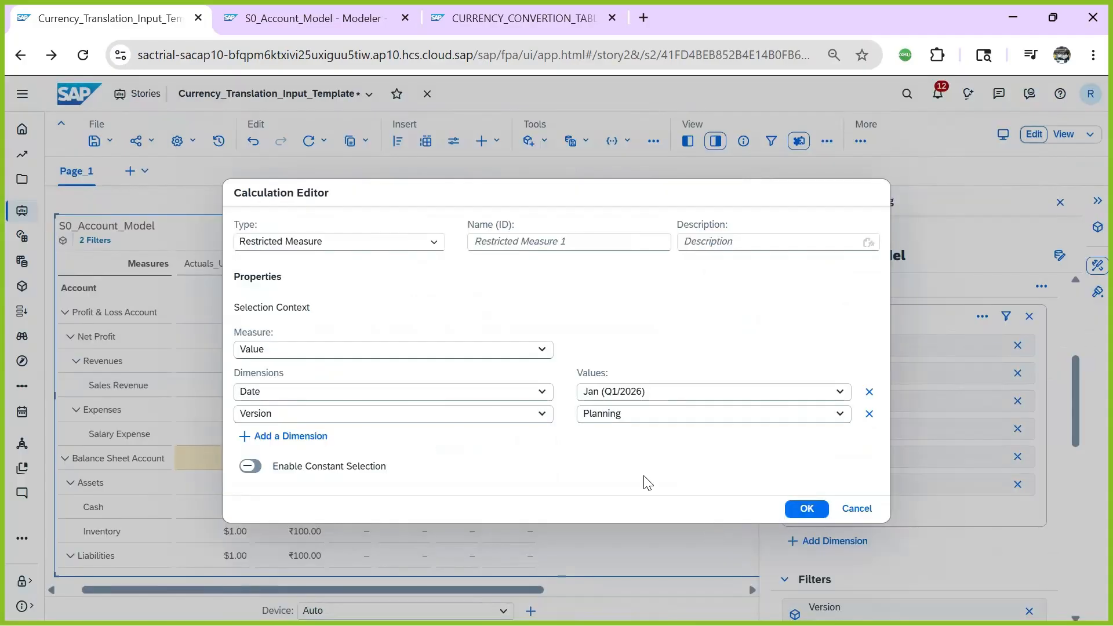
pyautogui.click(804, 510)
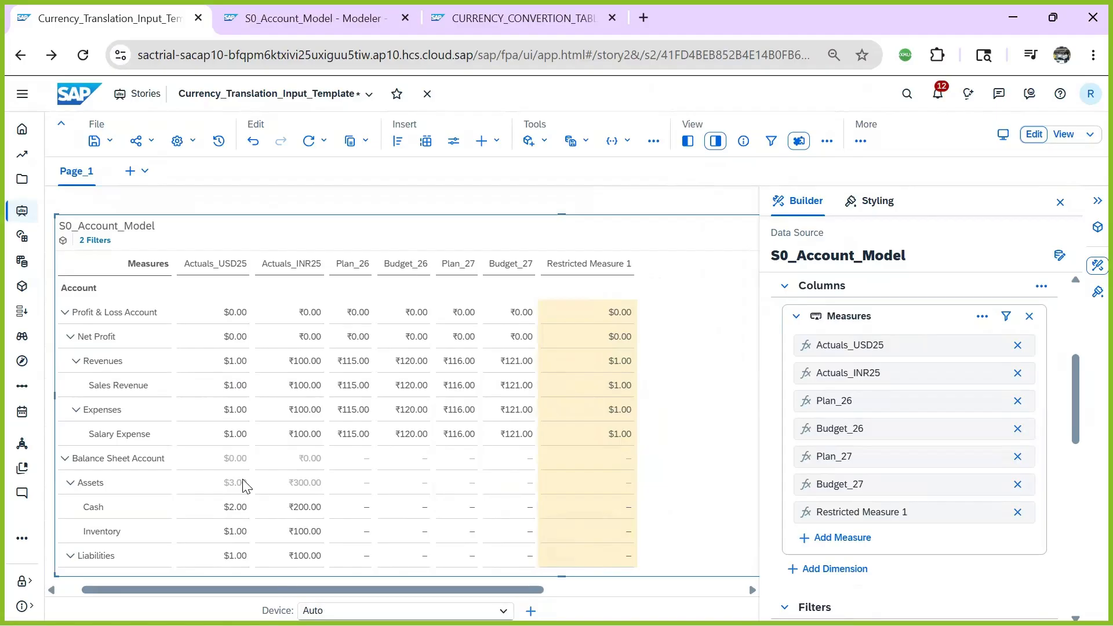
# - Enter 3 for Cash and 1 for Inventory in the Restricted Measure 1 column
pyautogui.click(573, 509)
pyautogui.click(592, 485)
pyautogui.click(111, 510)
pyautogui.click(582, 513)
pyautogui.write('3')
pyautogui.press('Return')
pyautogui.doubleClick(601, 530)
pyautogui.write('1')
pyautogui.press('Return')
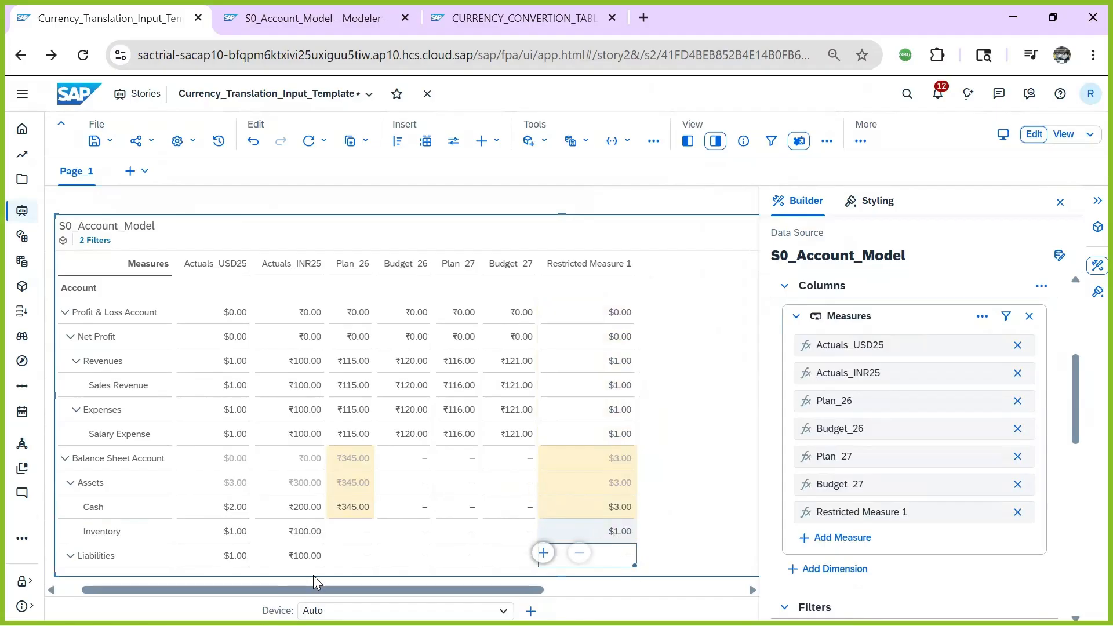
# - Enter 1 each for Loan, Capital and Retained Earnings in the Restricted Measure 1 column
pyautogui.scroll(-2, 666, 502)
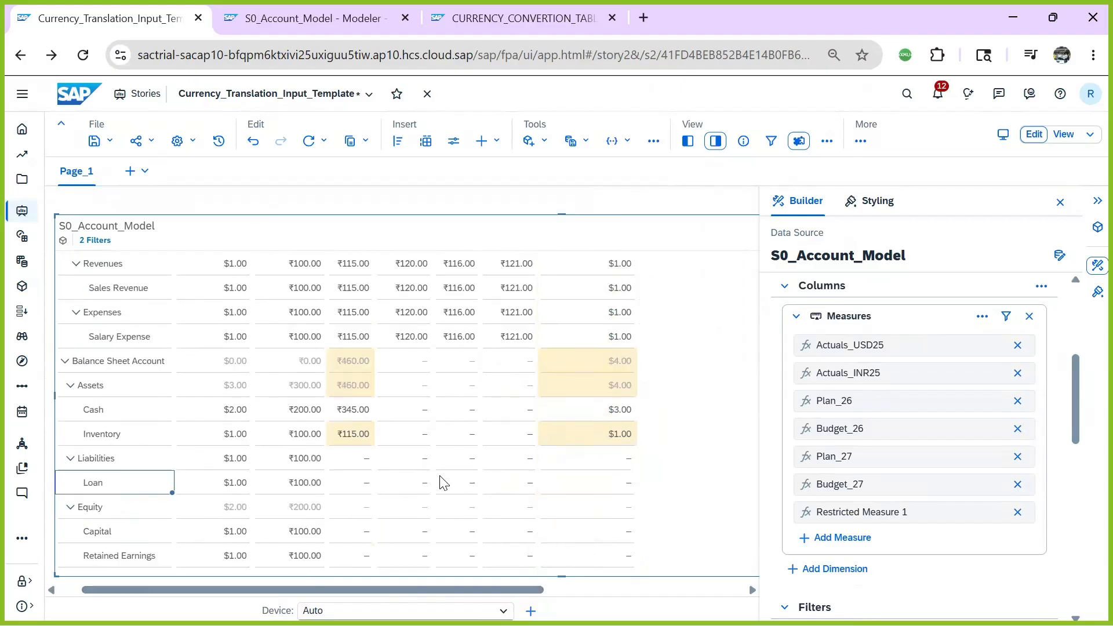
pyautogui.click(609, 491)
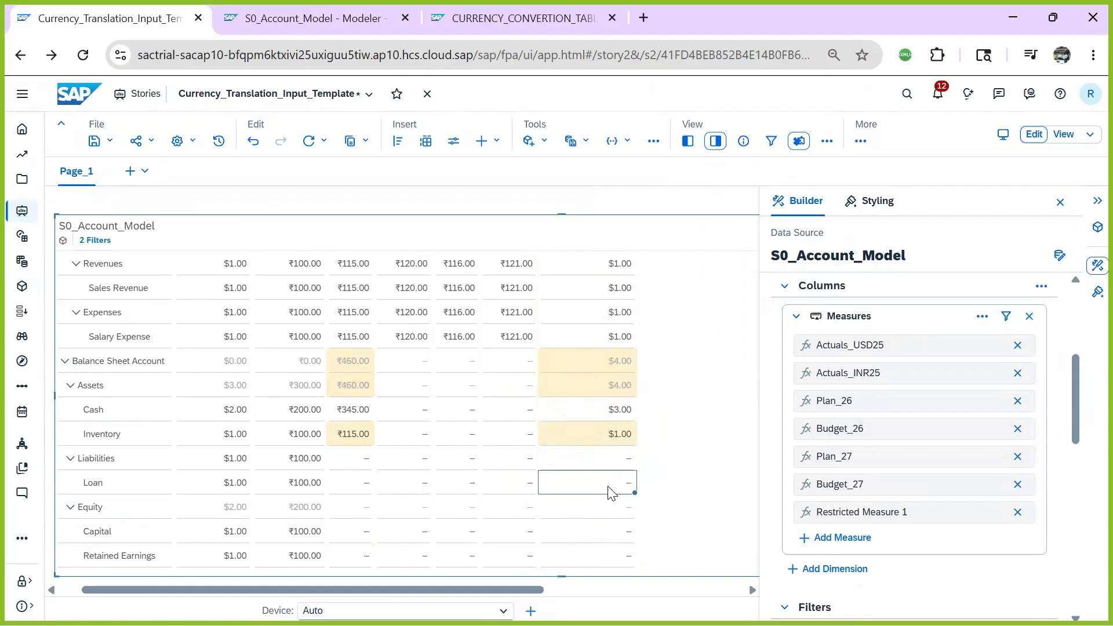
pyautogui.write('1')
pyautogui.click(603, 537)
pyautogui.write('1')
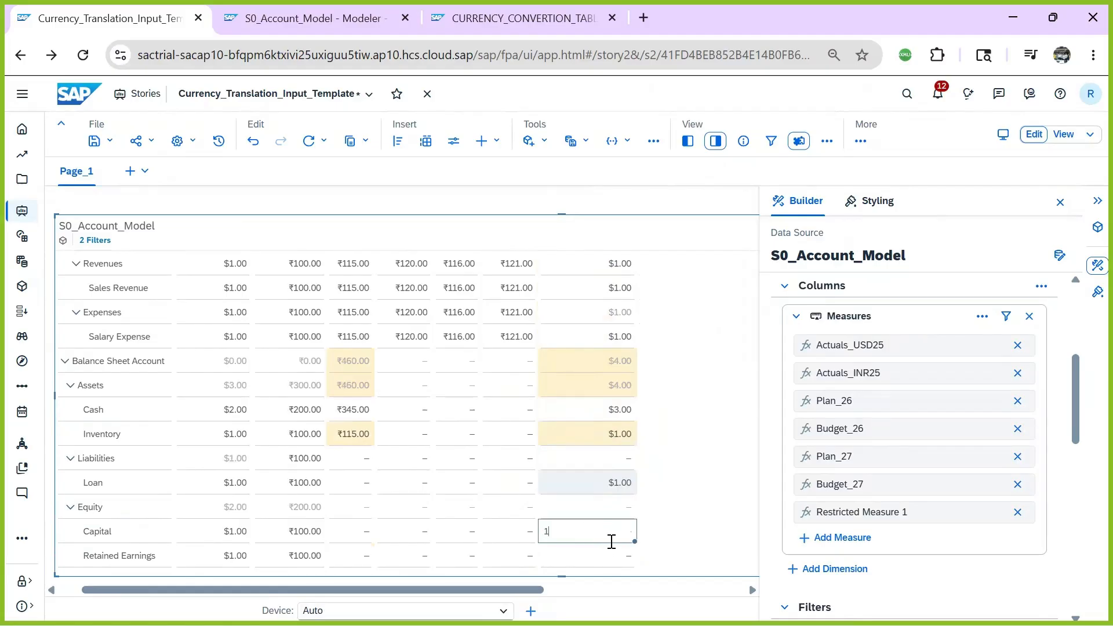
pyautogui.click(601, 554)
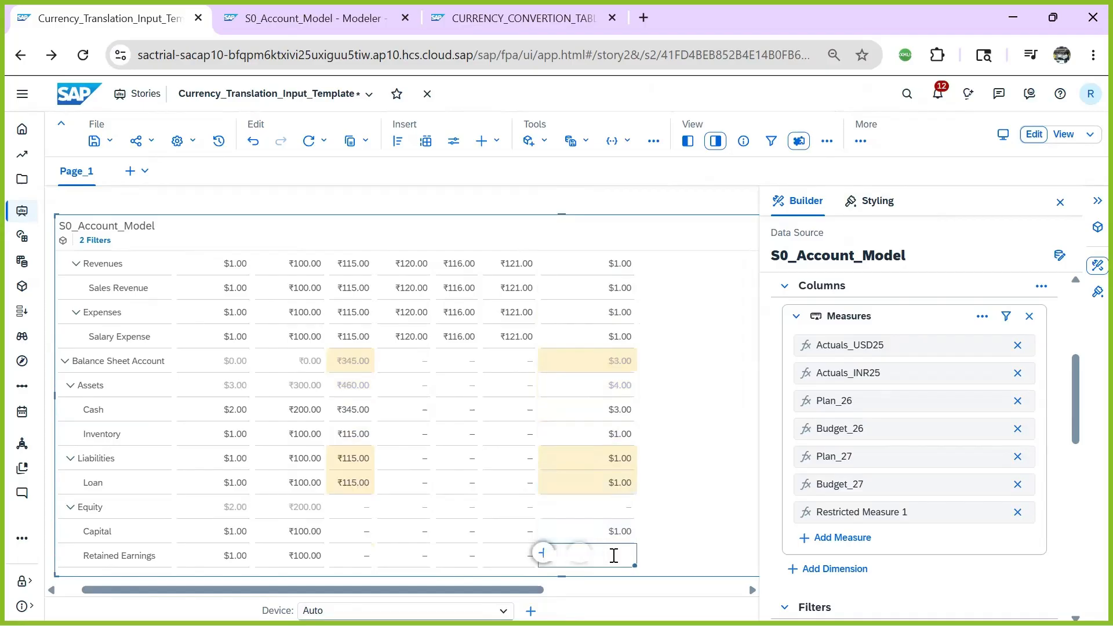
pyautogui.write('1')
pyautogui.press('Return')
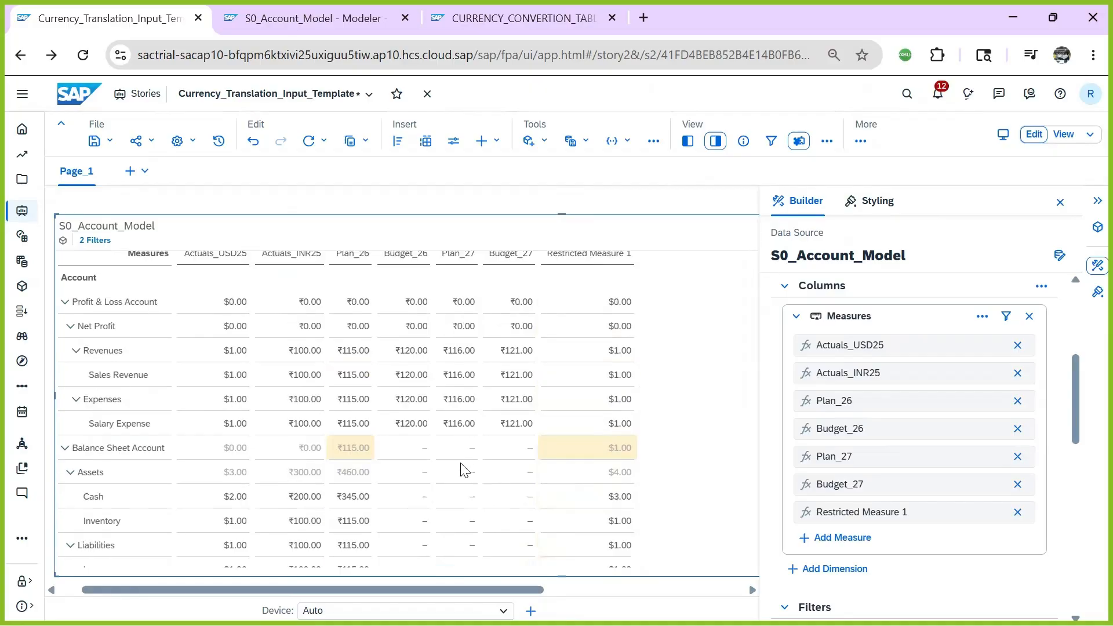
# - Check the converted Plan_26 values in the table and publish the entered planning data
pyautogui.scroll(2, 462, 469)
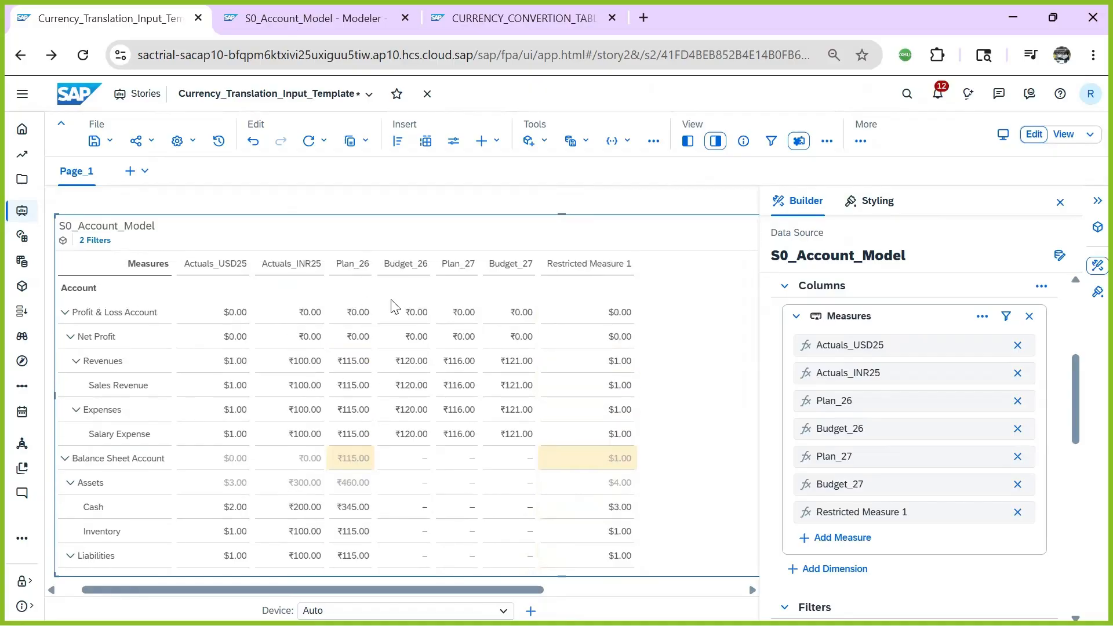
pyautogui.scroll(-2, 429, 517)
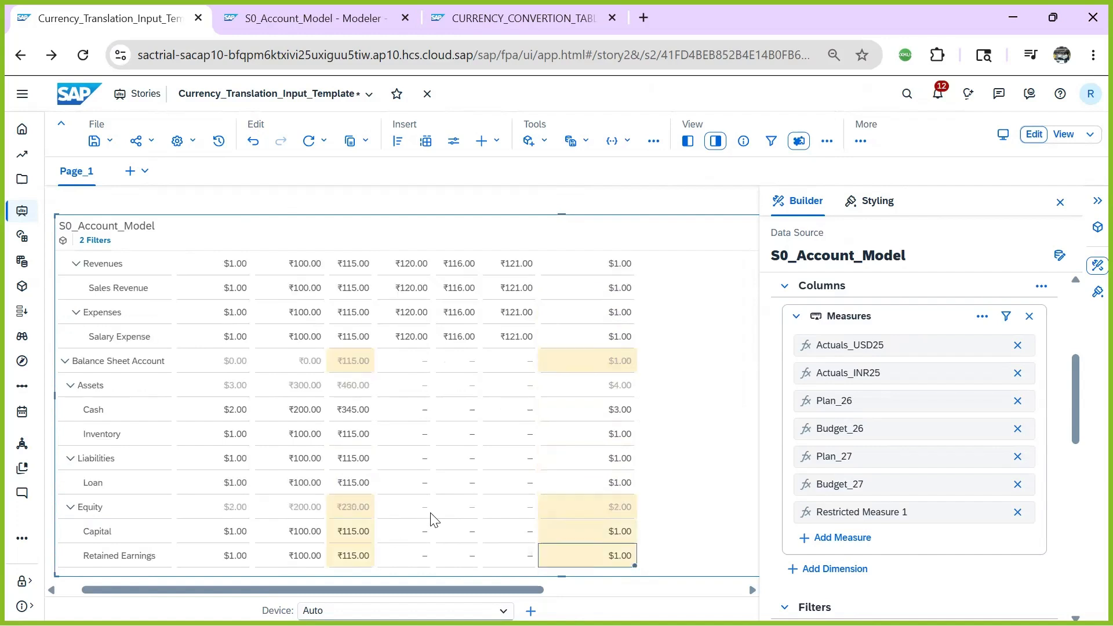
pyautogui.click(586, 144)
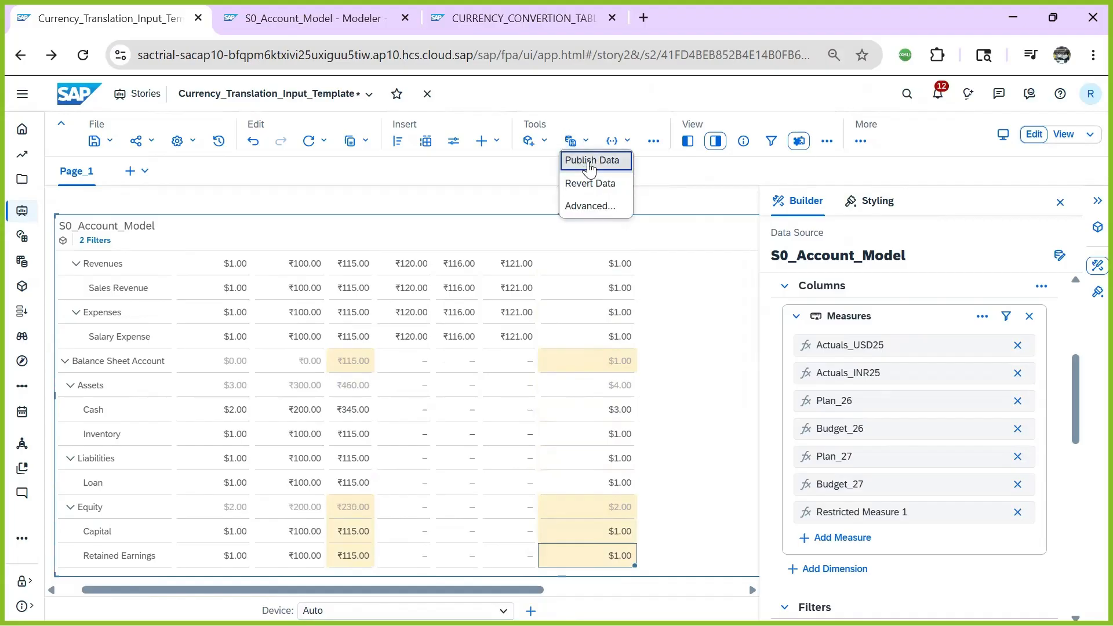
pyautogui.click(590, 166)
pyautogui.click(617, 393)
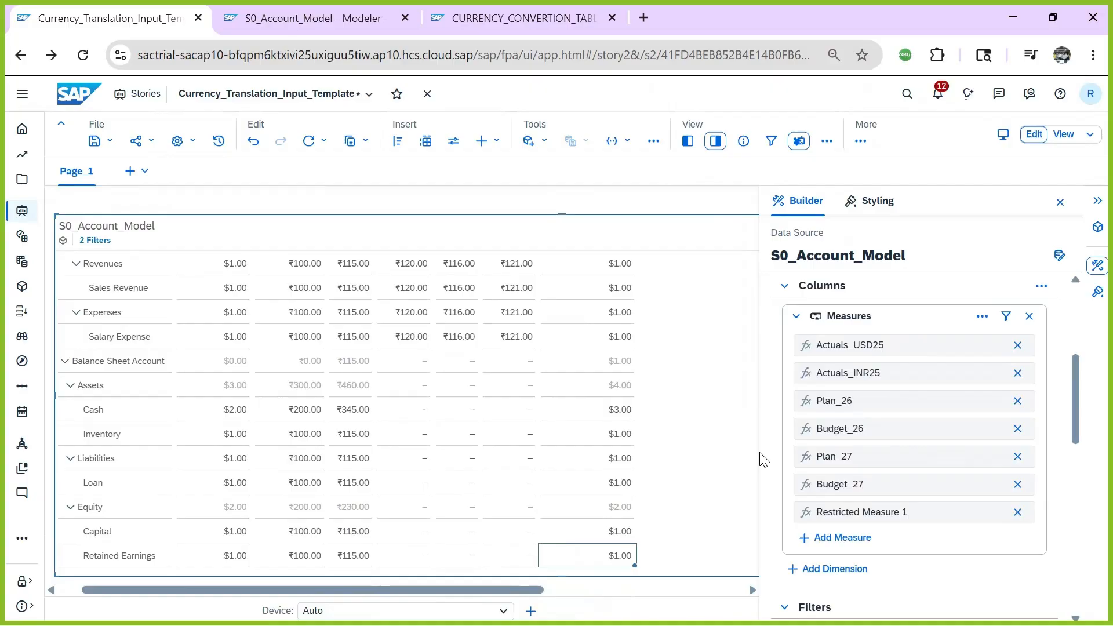
# - Edit the Restricted Measure 1 calculation so its Version restriction is Budget instead of Planning
pyautogui.click(993, 513)
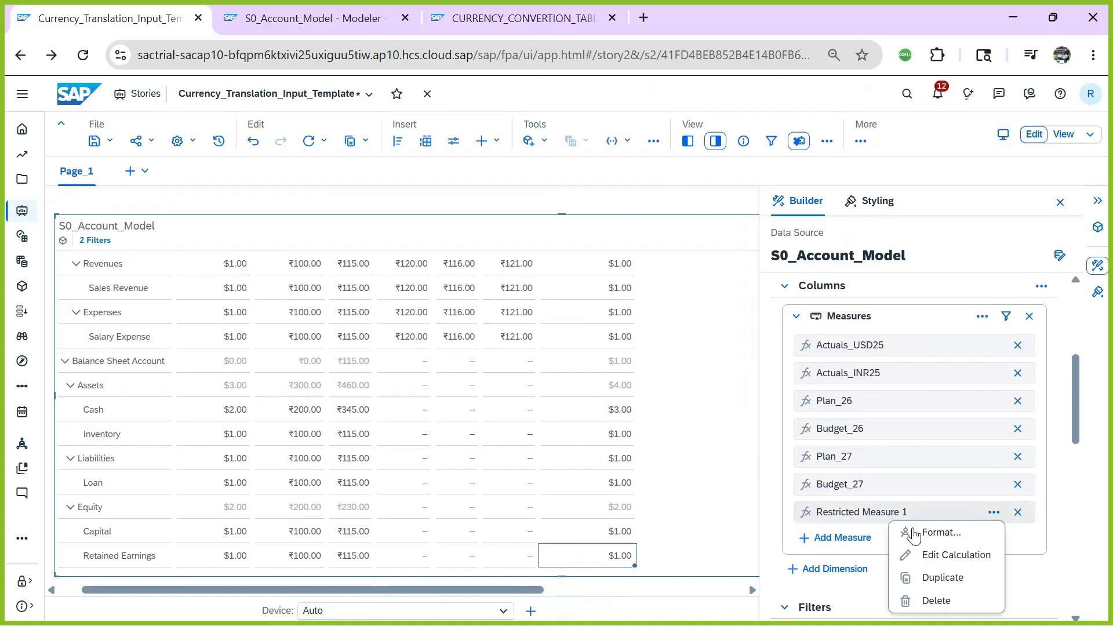
pyautogui.click(951, 555)
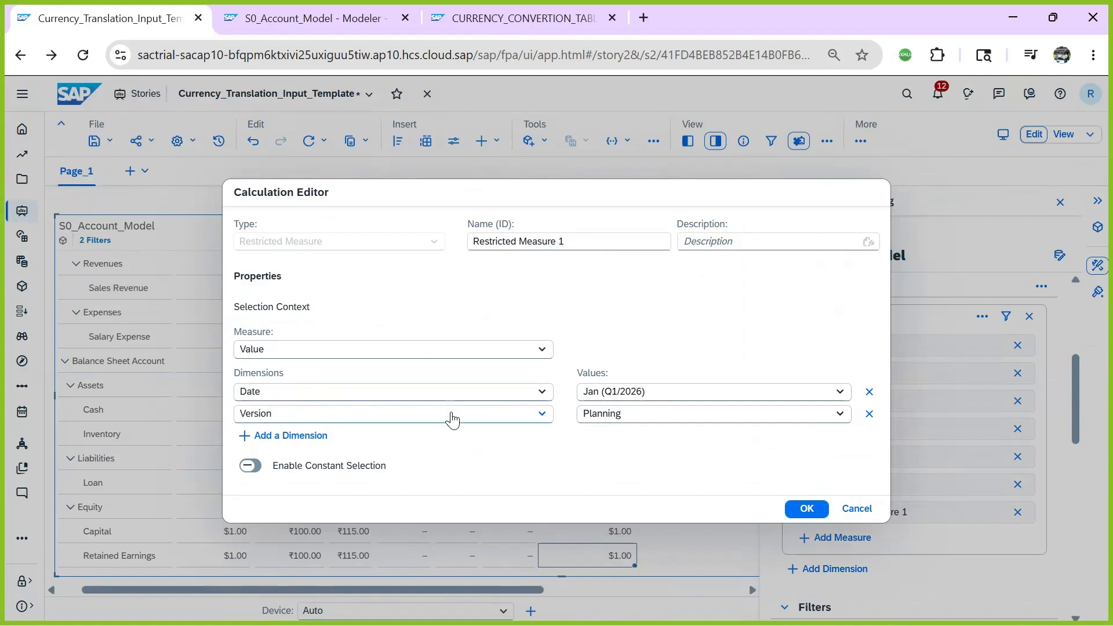
pyautogui.click(593, 415)
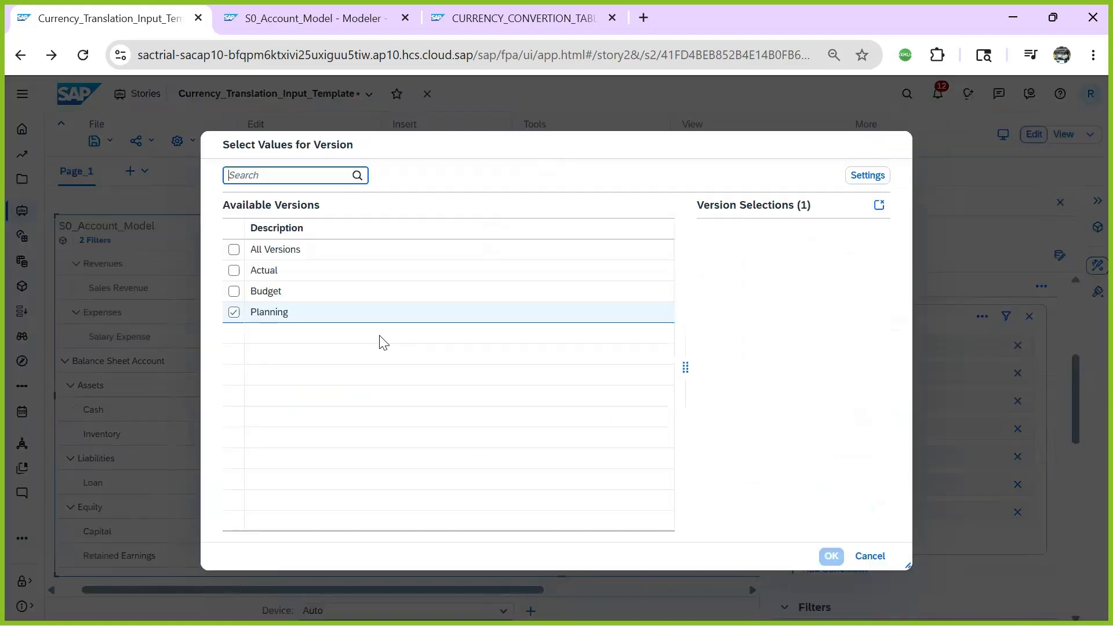
pyautogui.click(235, 313)
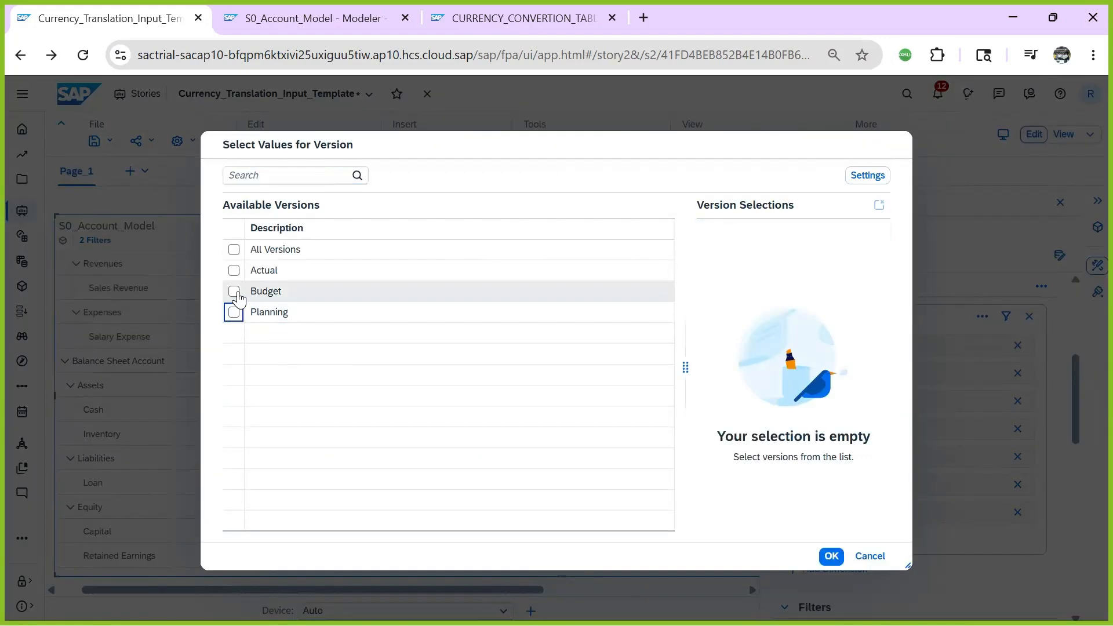
pyautogui.click(234, 291)
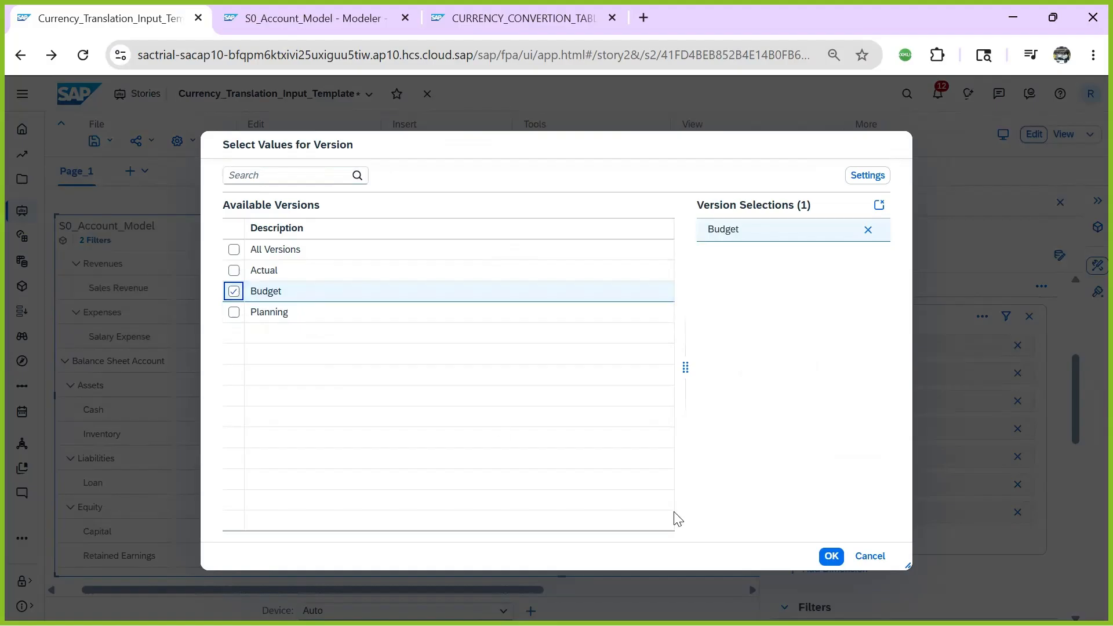
pyautogui.click(832, 556)
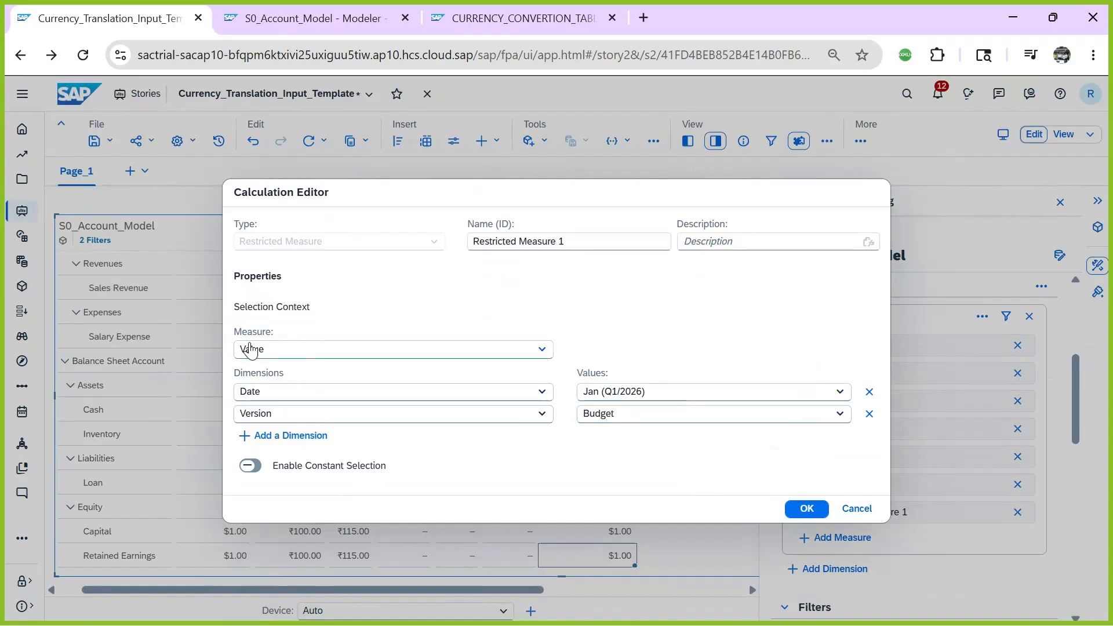
pyautogui.click(798, 511)
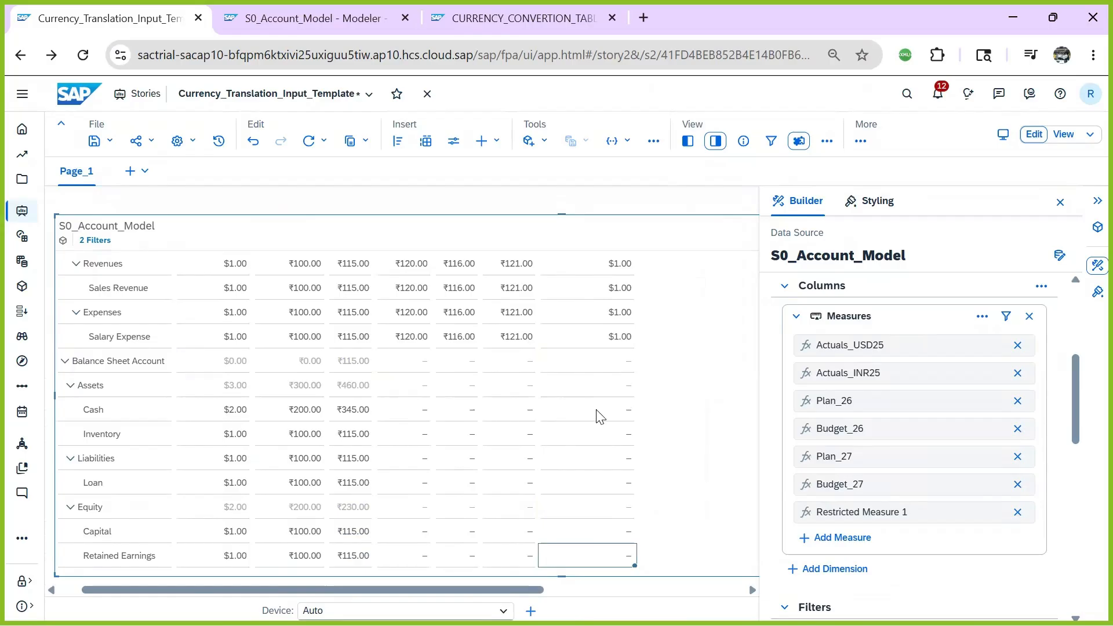
# - Enter 2 for Cash and 1 for Inventory in the Restricted Measure 1 column for the Budget version
pyautogui.click(606, 416)
pyautogui.click(120, 413)
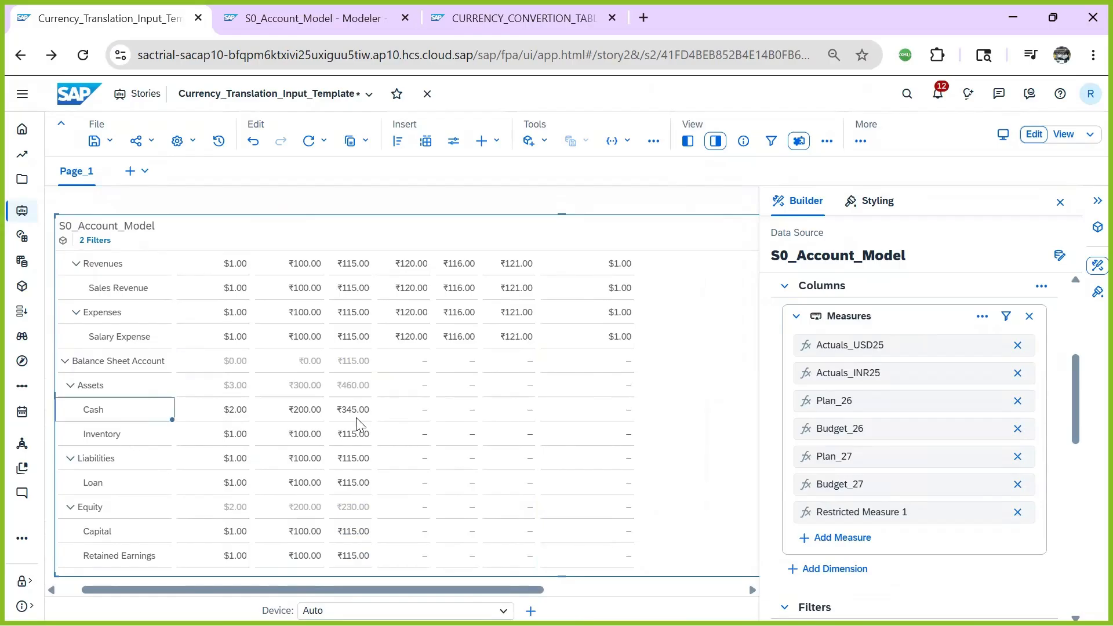
pyautogui.click(600, 420)
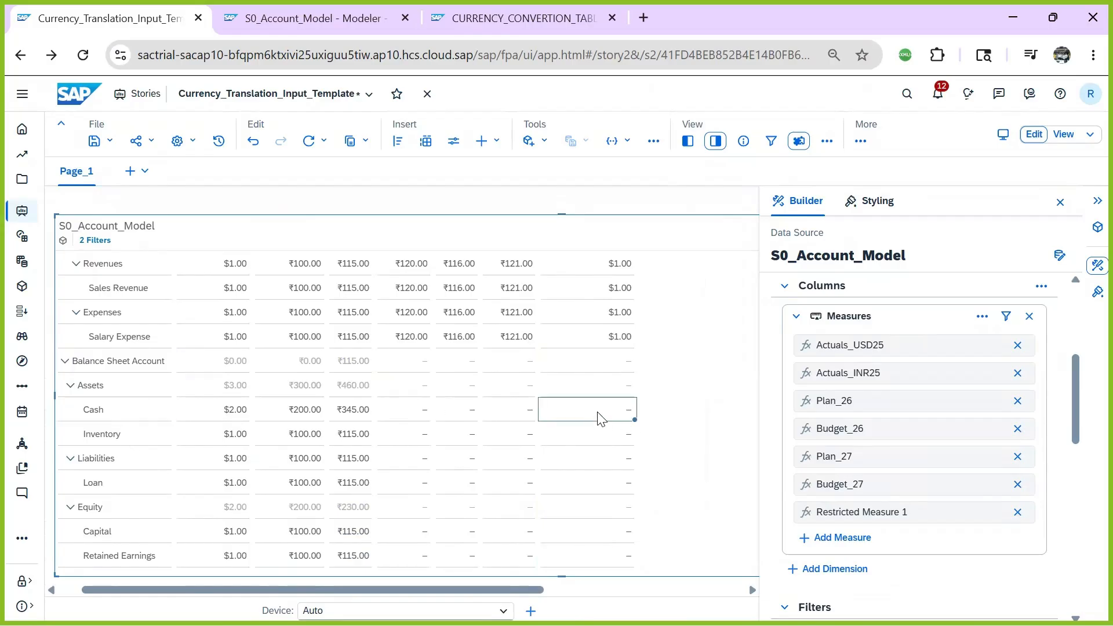
pyautogui.write('2')
pyautogui.click(591, 442)
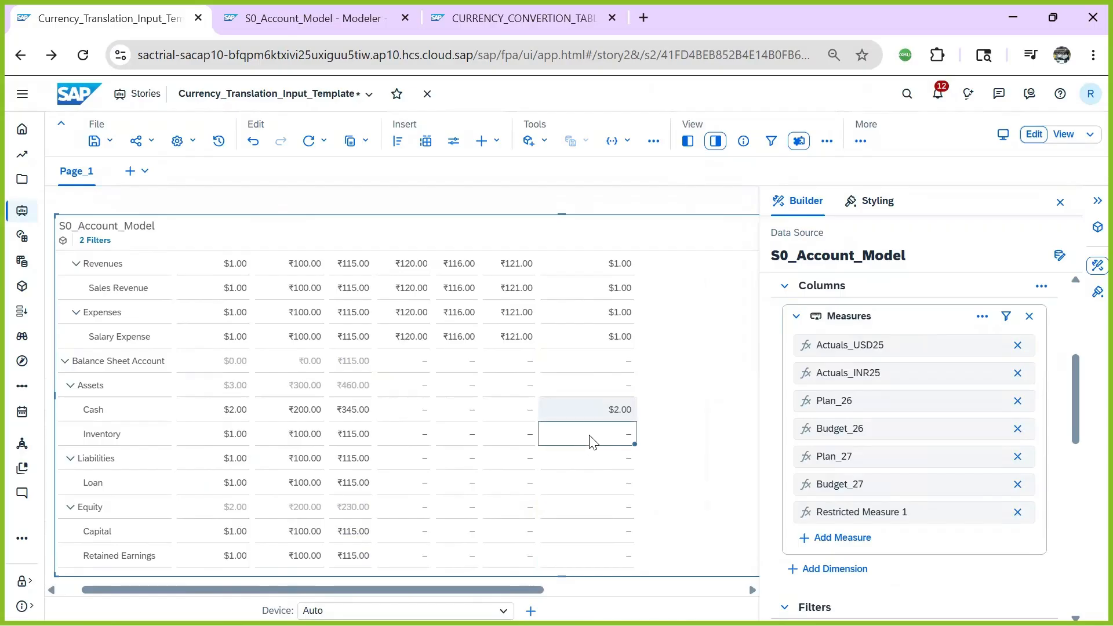
pyautogui.write('1')
pyautogui.press('Return')
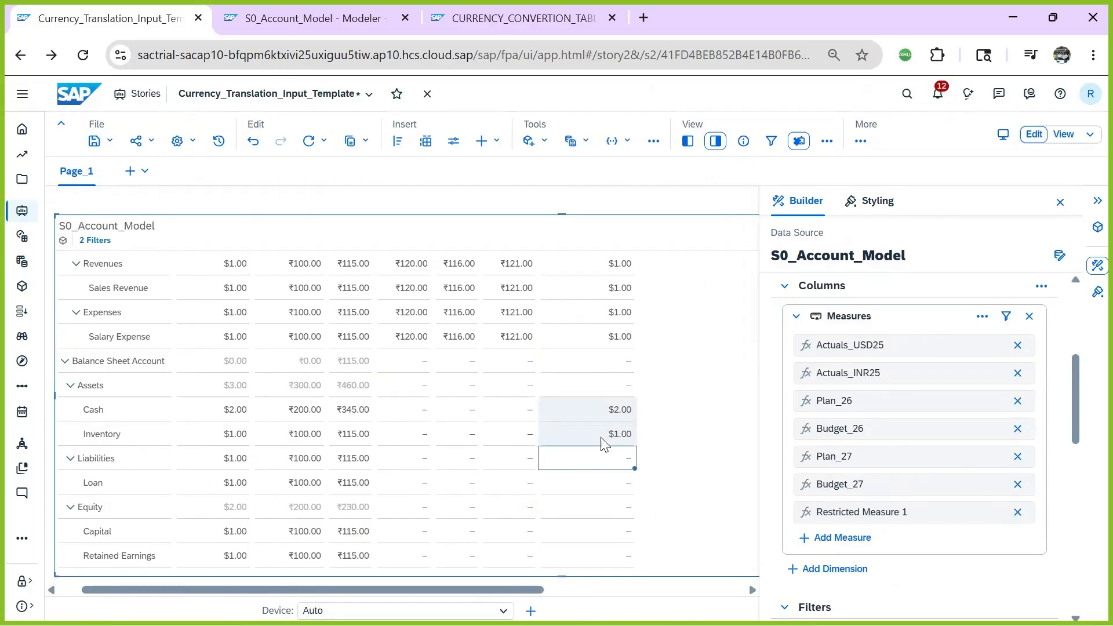
# - Fill the Loan, Capital and Retained Earnings cells of the Restricted Measure 1 column with 1 each for the Budget version
pyautogui.click(605, 494)
pyautogui.write('1')
pyautogui.press('Return')
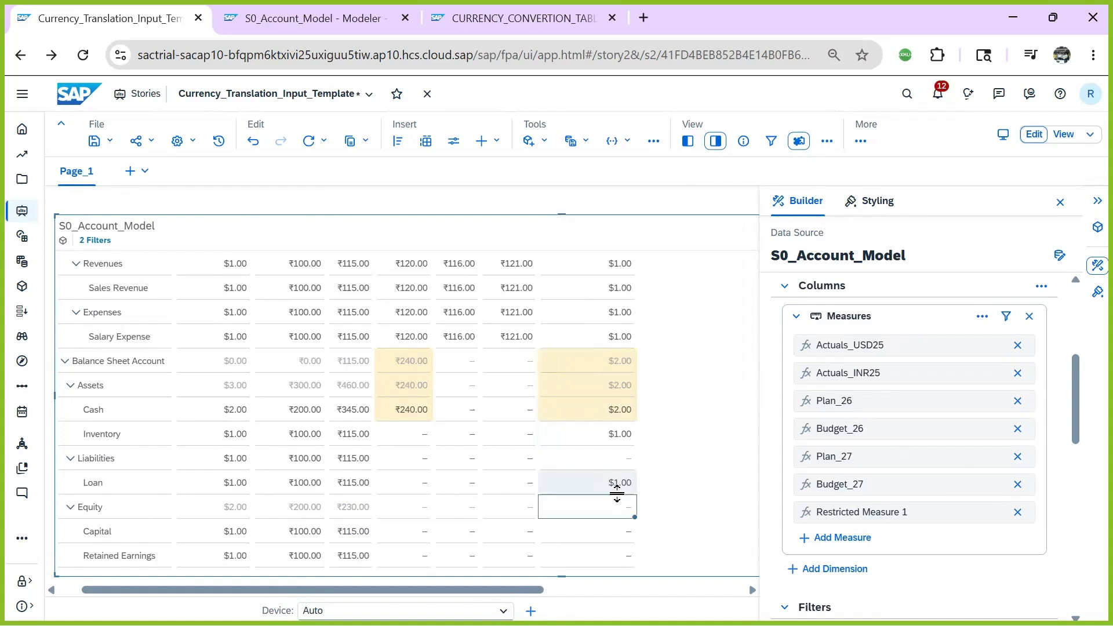
pyautogui.click(134, 532)
pyautogui.click(611, 533)
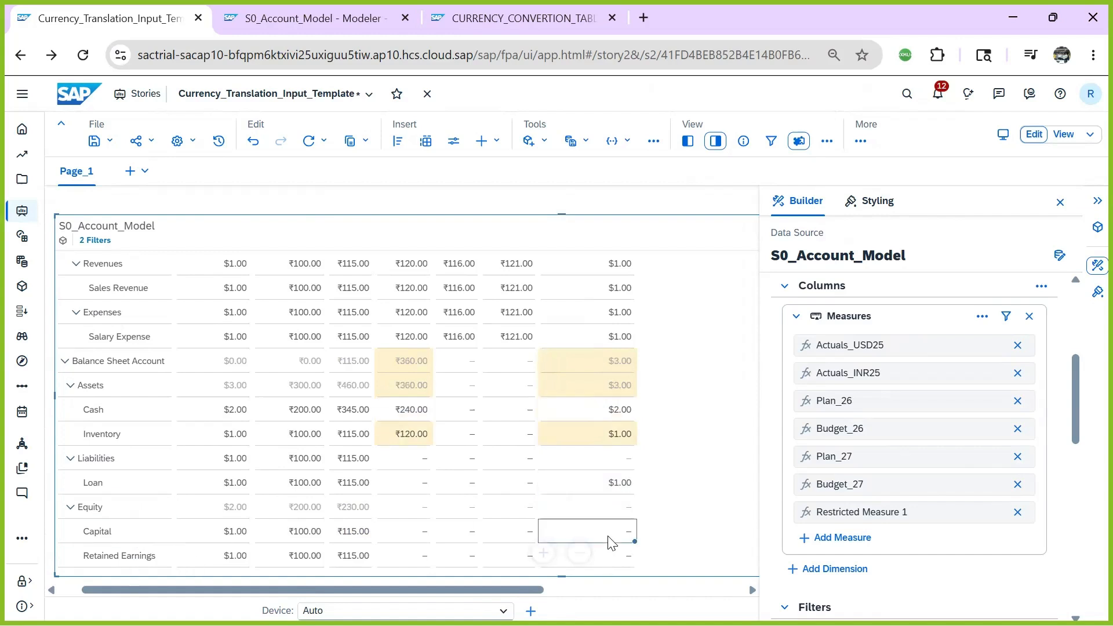
pyautogui.write('1')
pyautogui.press('Return')
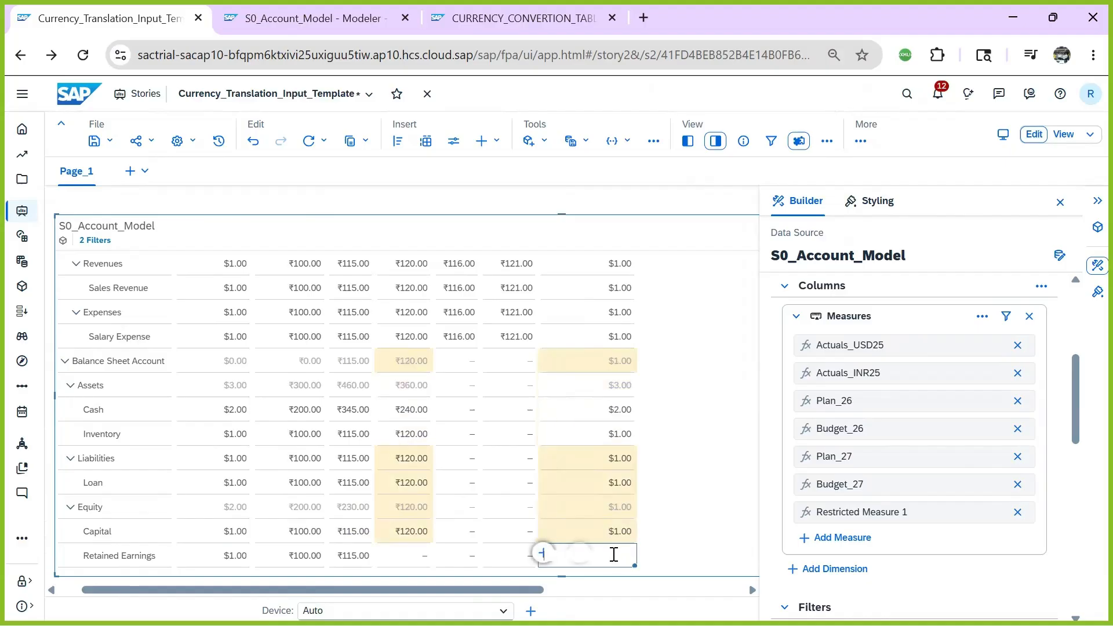
pyautogui.write('1')
pyautogui.press('Return')
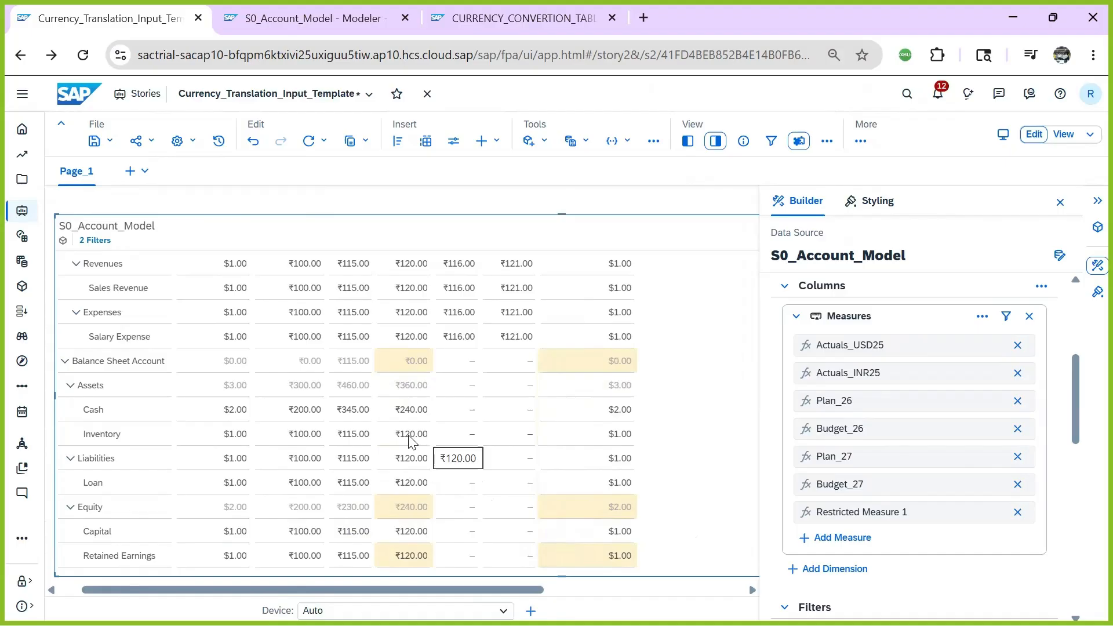
# - Review the converted Budget_26 values in the table and publish all data changes
pyautogui.scroll(3, 409, 438)
pyautogui.scroll(-3, 688, 437)
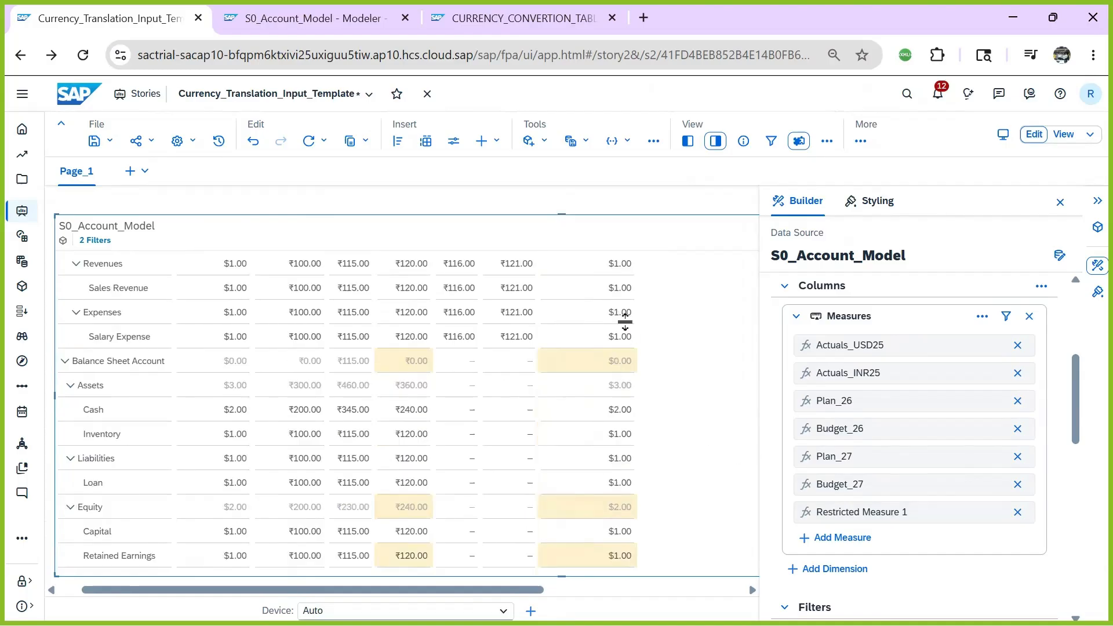
pyautogui.click(590, 145)
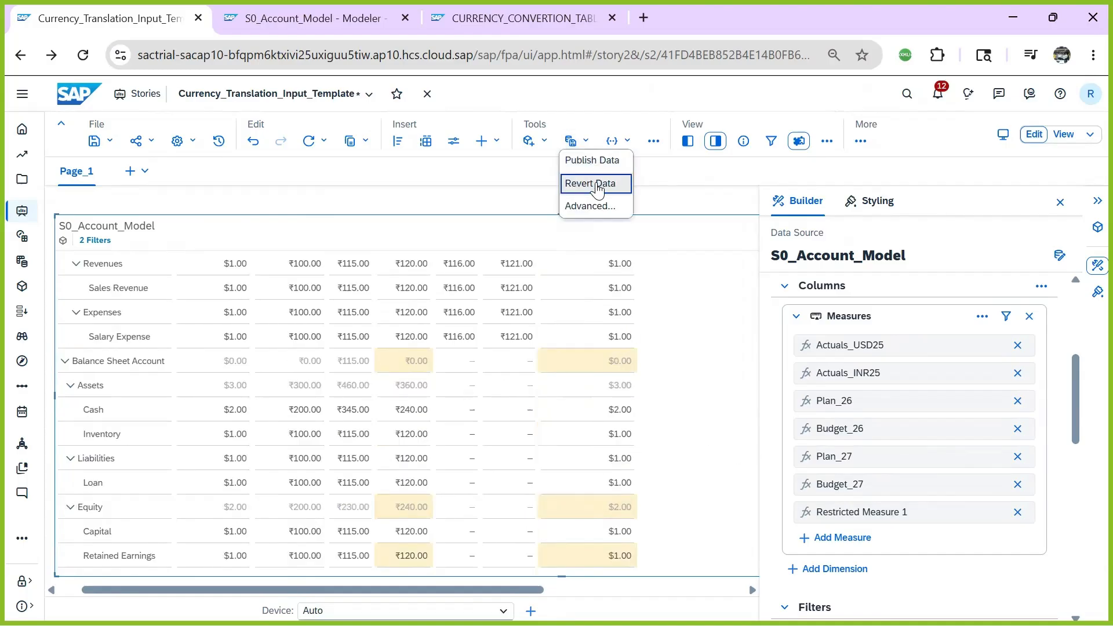
pyautogui.click(597, 168)
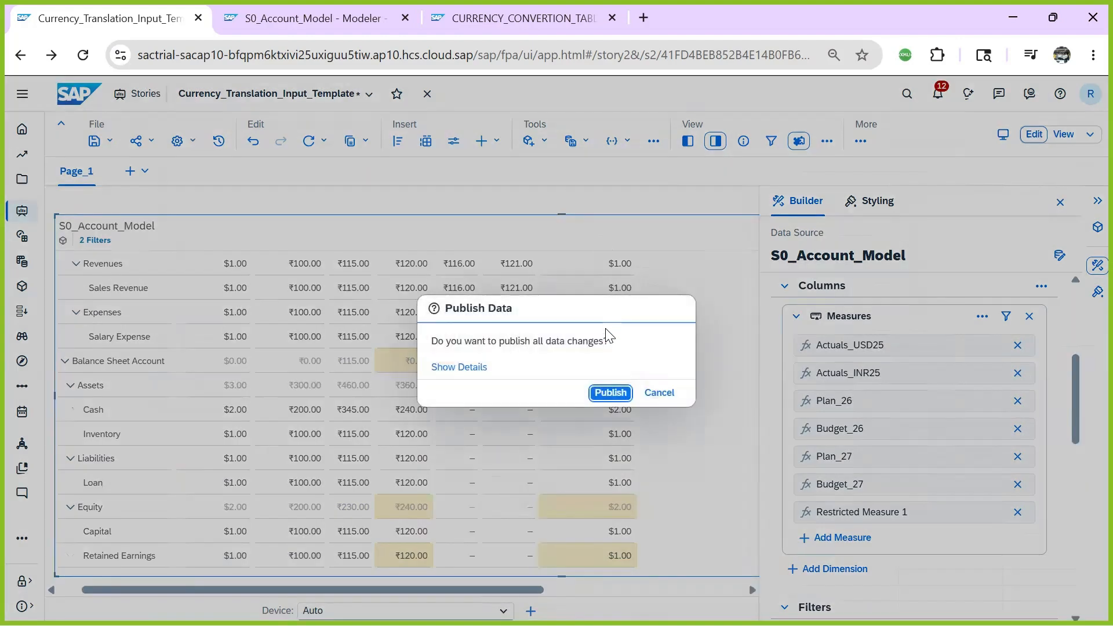
pyautogui.click(606, 394)
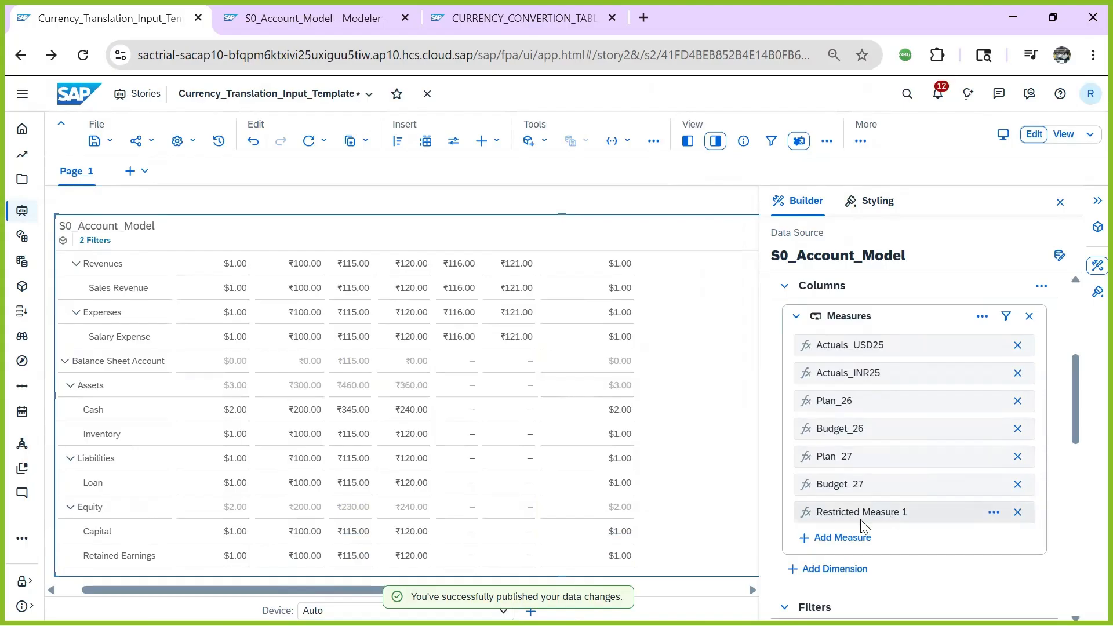
# - Delete Restricted Measure 1 from the table's column measures
pyautogui.click(994, 511)
pyautogui.press('Up')
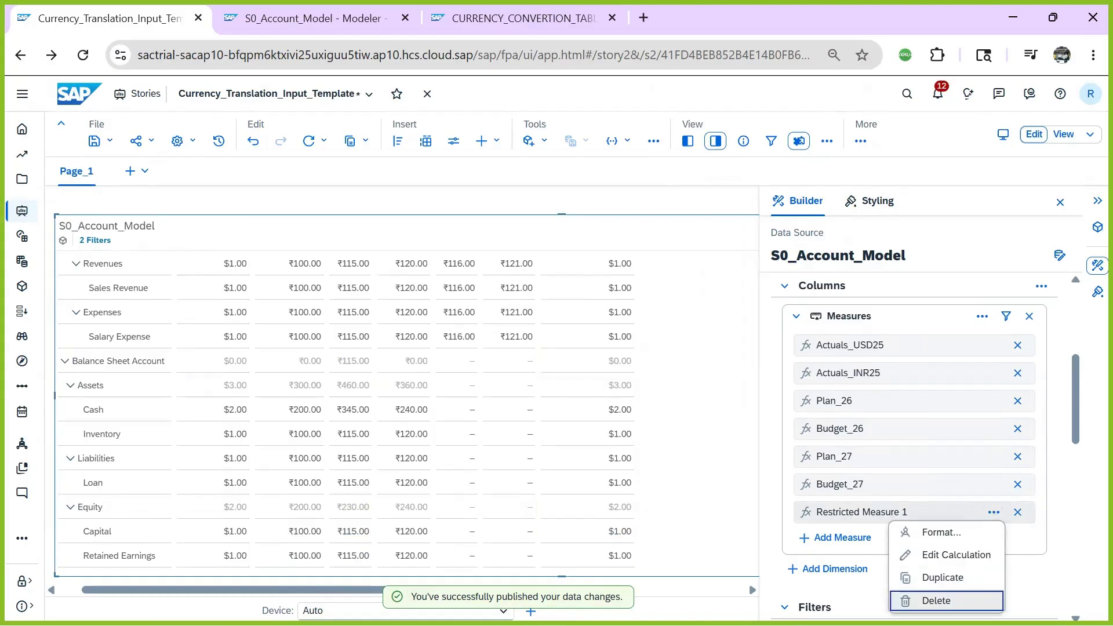
pyautogui.press('Return')
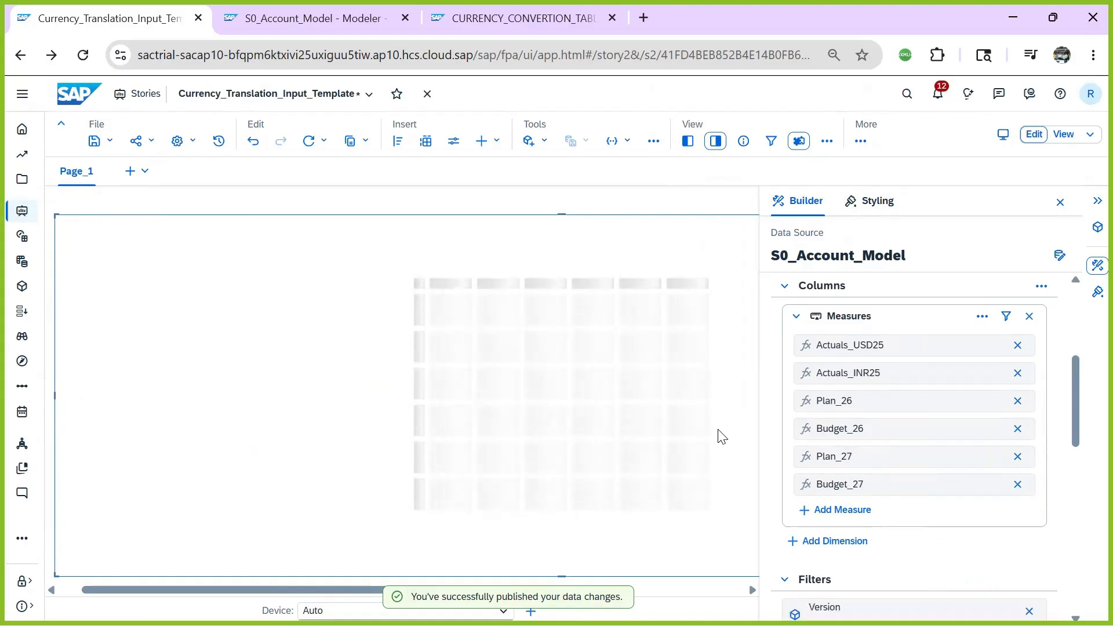
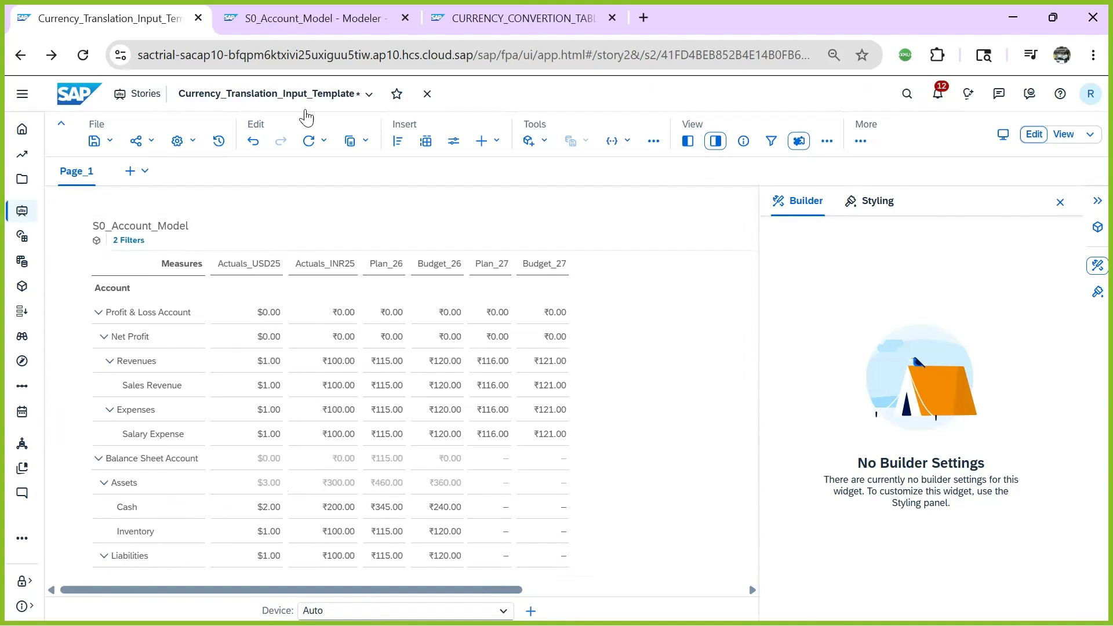
# - Open the Units & Currencies properties of the Value measure in the model structure of S0_Account_Model
pyautogui.click(315, 25)
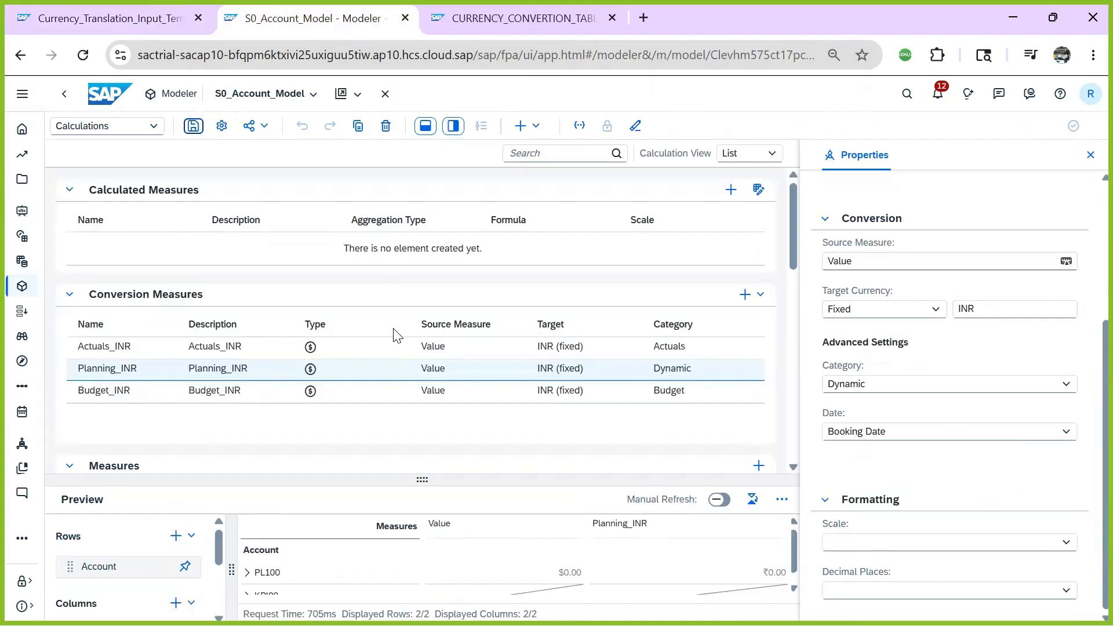
pyautogui.click(146, 126)
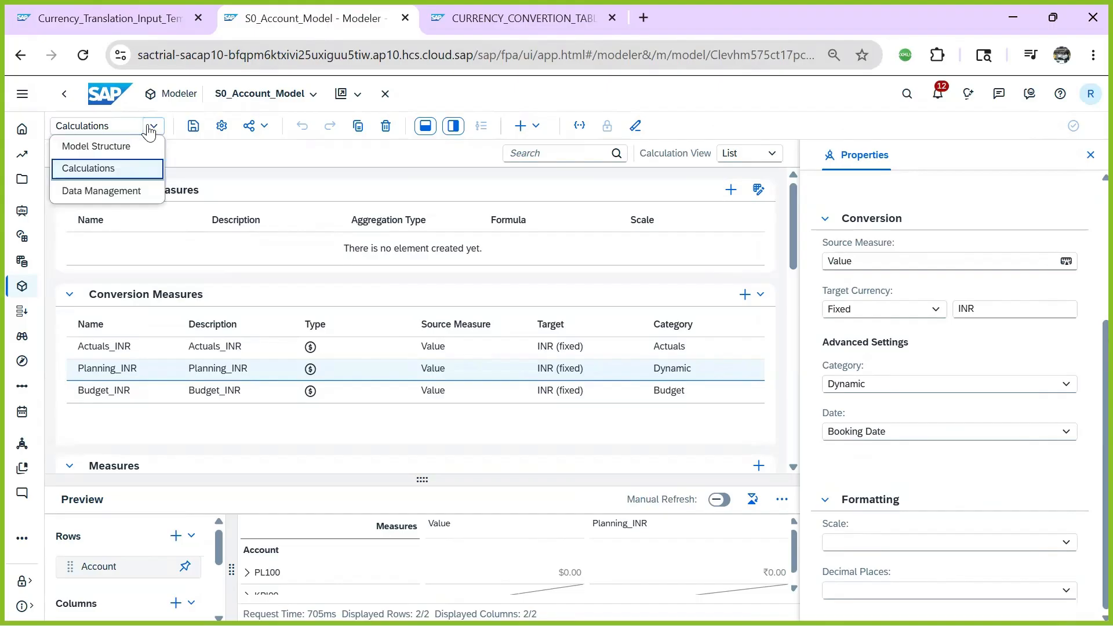
pyautogui.click(121, 150)
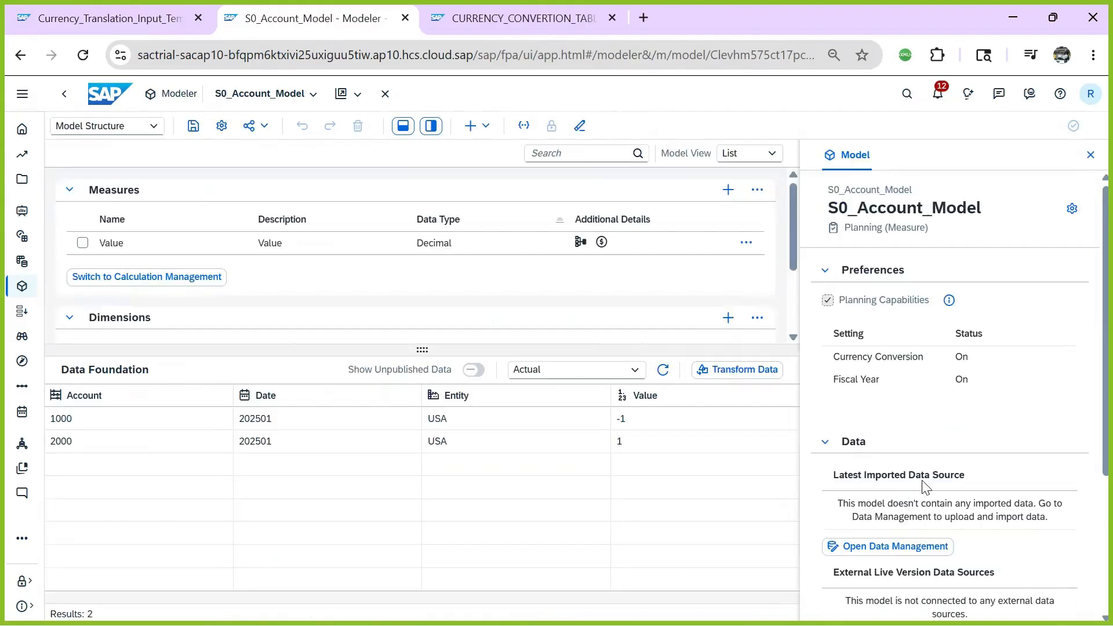
pyautogui.click(1091, 155)
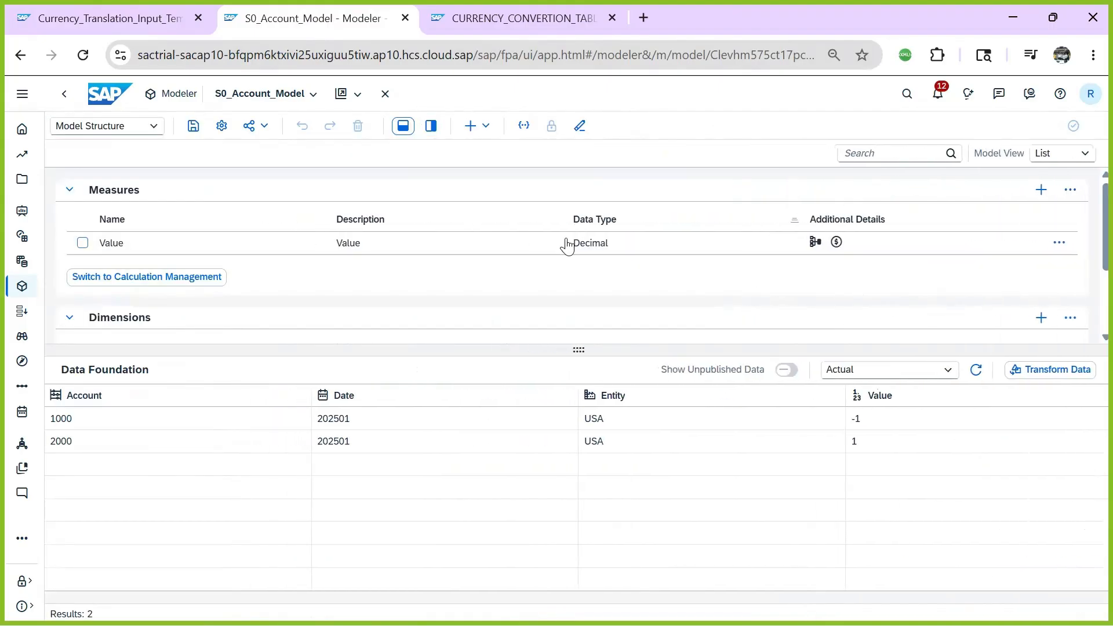
pyautogui.click(189, 246)
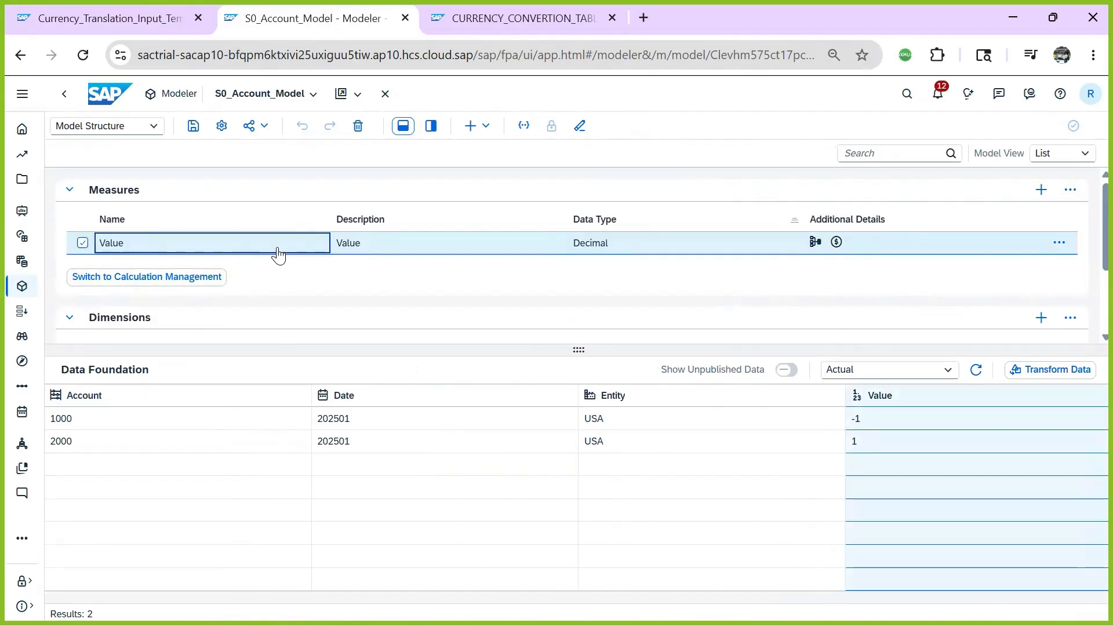
pyautogui.click(432, 126)
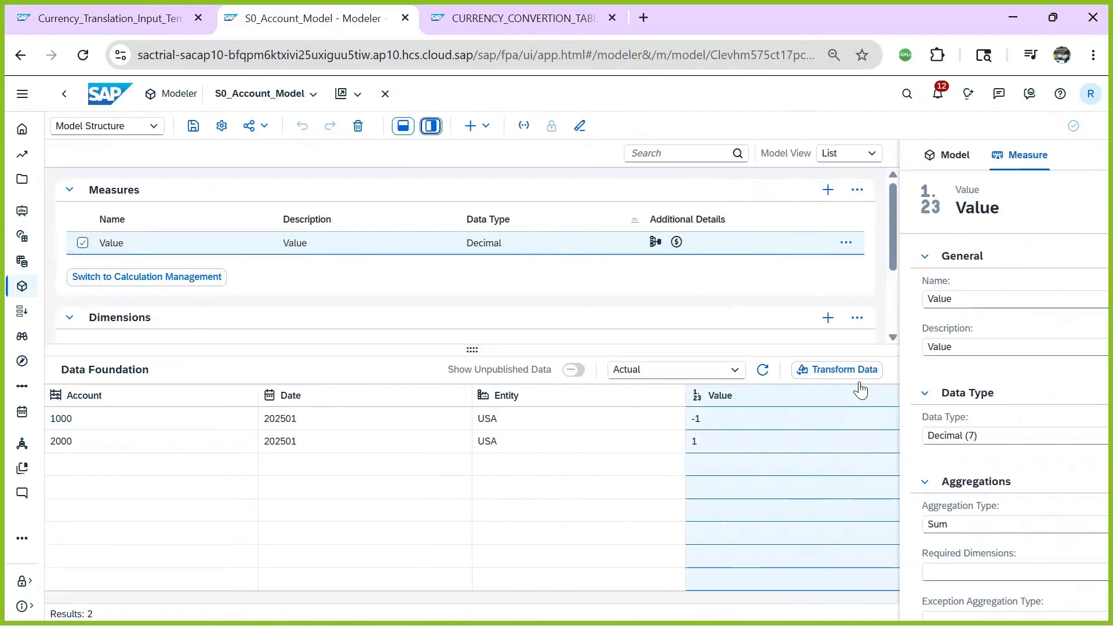
pyautogui.scroll(-1, 1003, 494)
pyautogui.scroll(-3, 1003, 490)
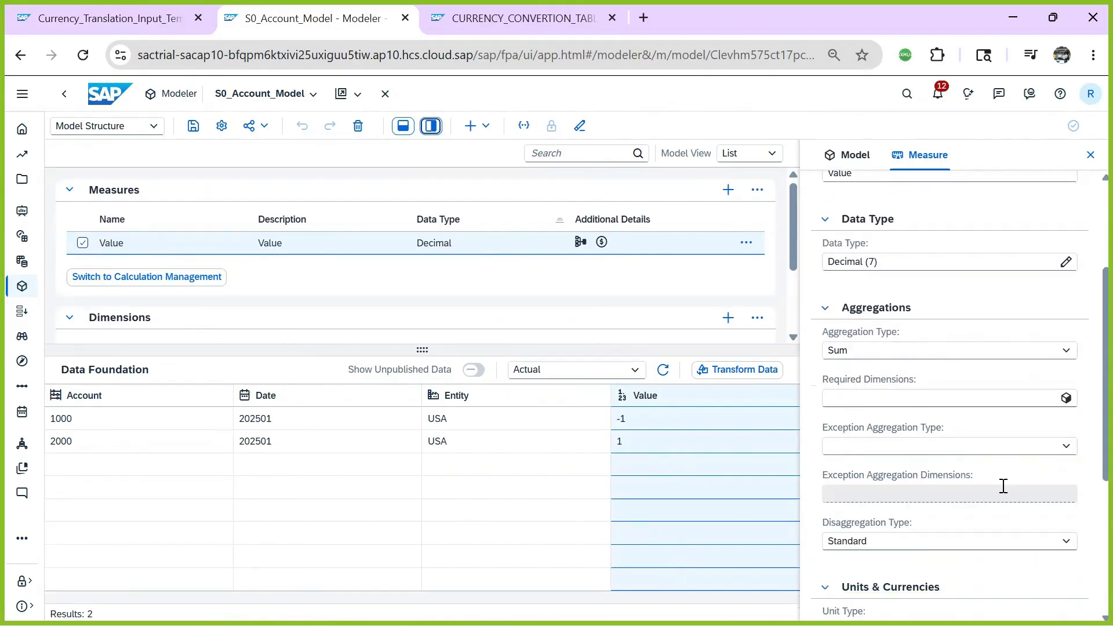
pyautogui.scroll(-3, 928, 458)
pyautogui.scroll(-2, 922, 461)
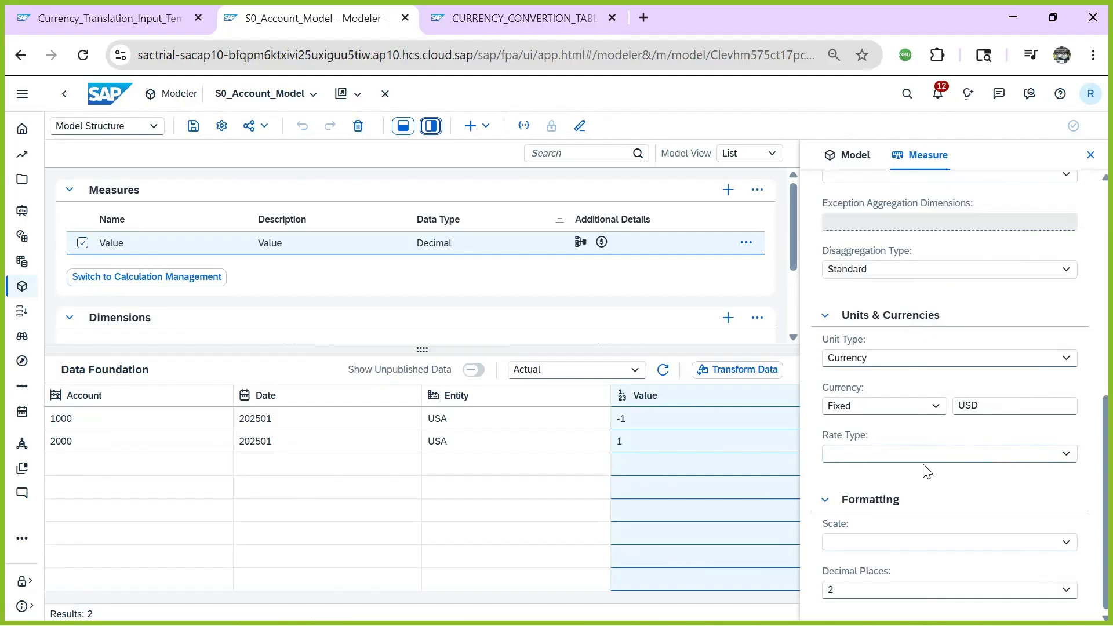
# - Try Average and Closing as the rate type of the Value measure
pyautogui.click(1066, 457)
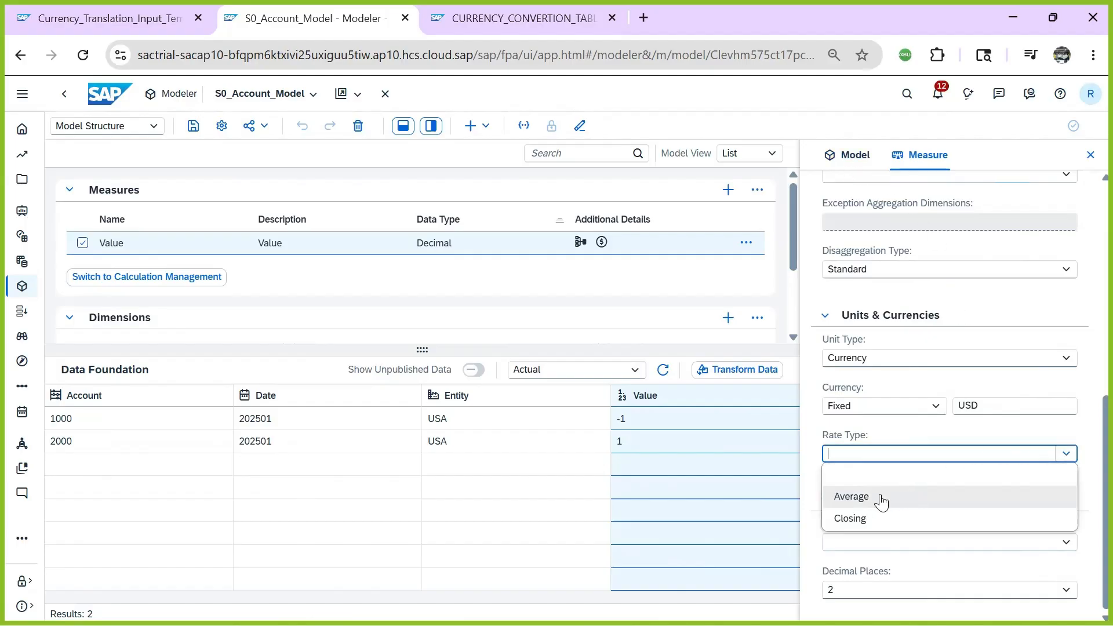
pyautogui.click(875, 499)
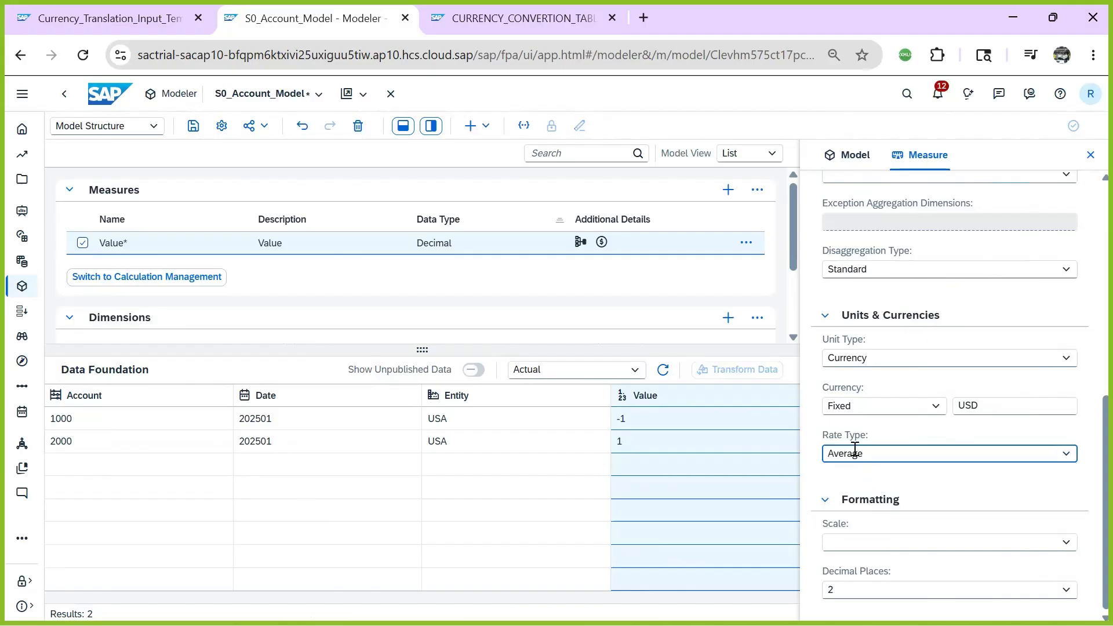
pyautogui.click(1059, 457)
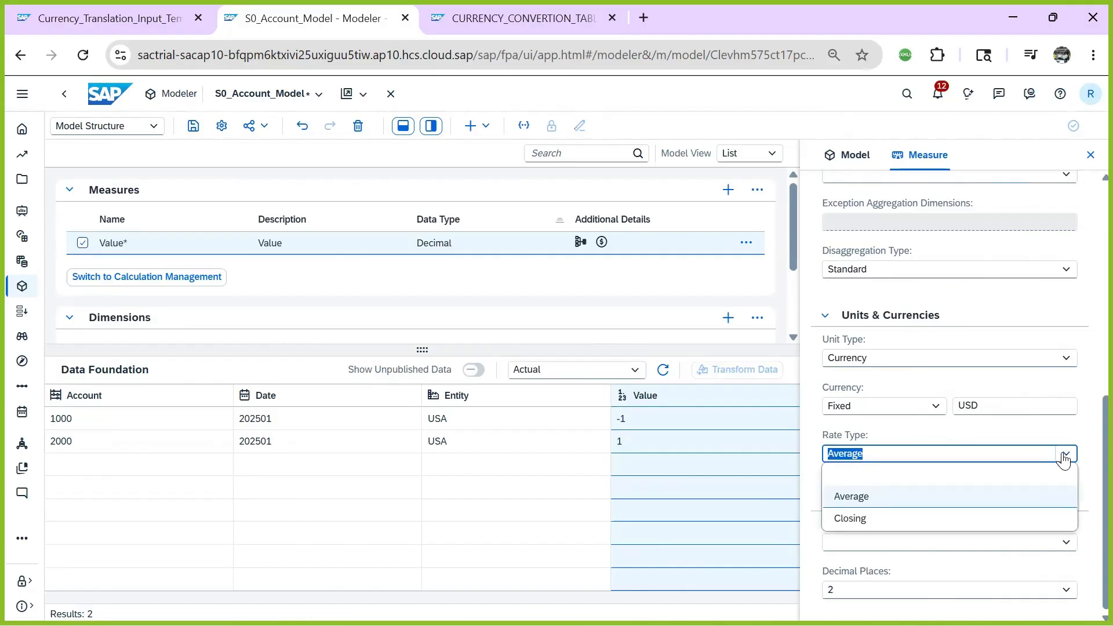
pyautogui.click(889, 519)
pyautogui.click(918, 477)
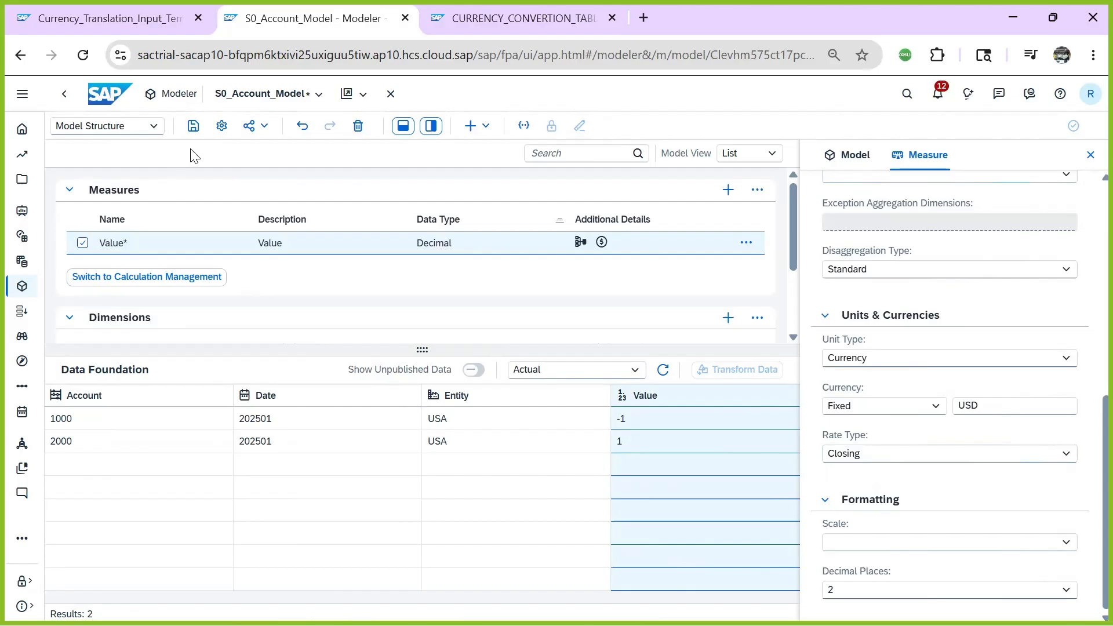
# - Look at the Structure Priority section of the model settings and close the settings without changes
pyautogui.click(226, 129)
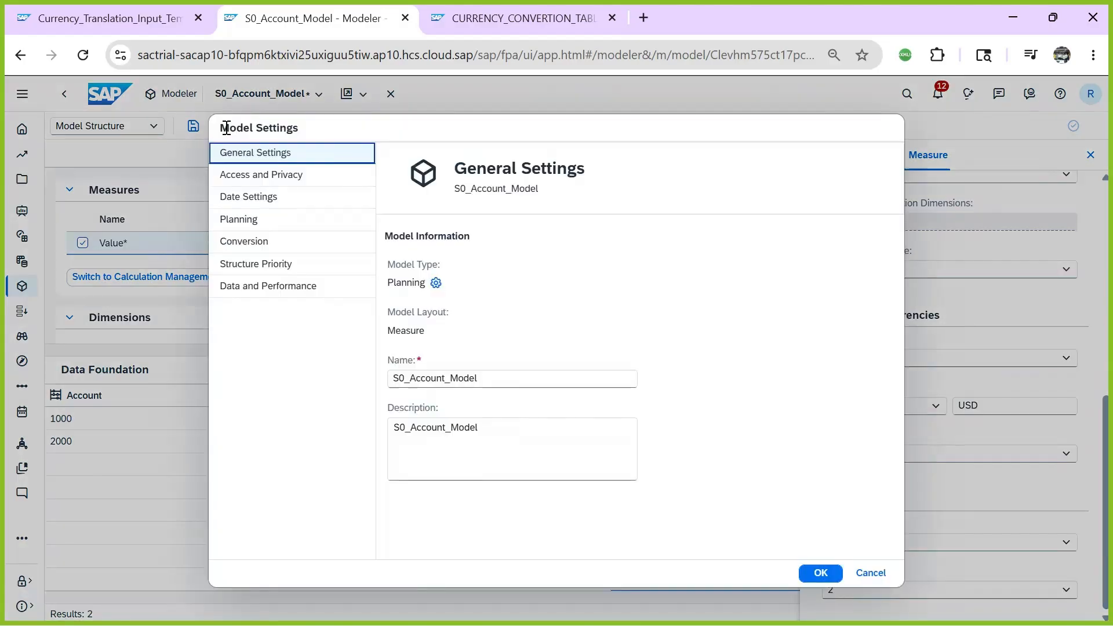
pyautogui.click(237, 265)
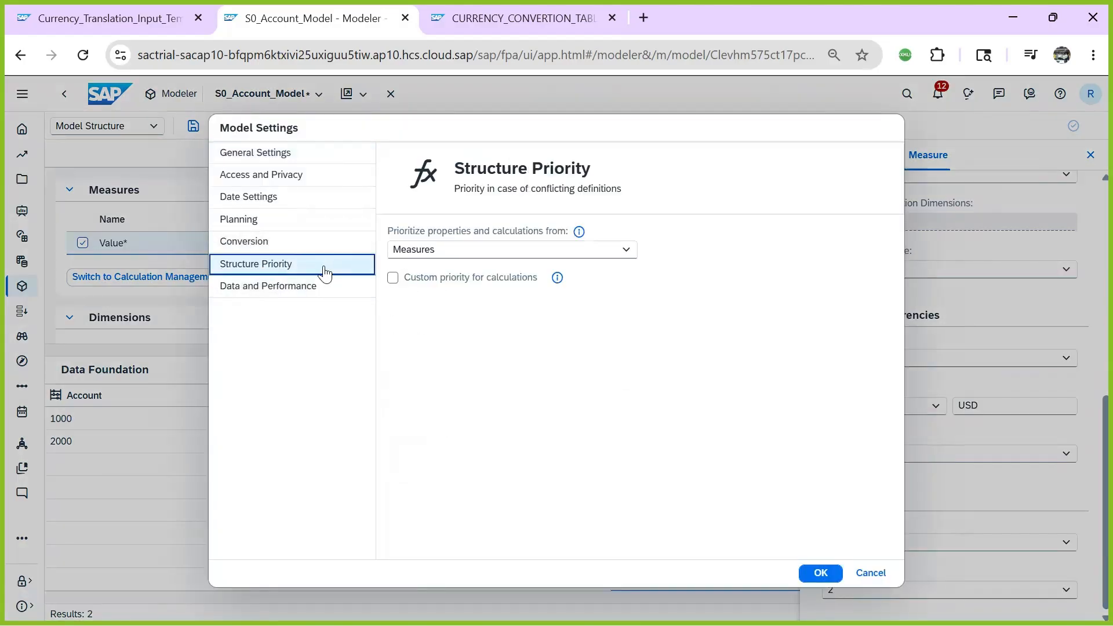
pyautogui.click(874, 573)
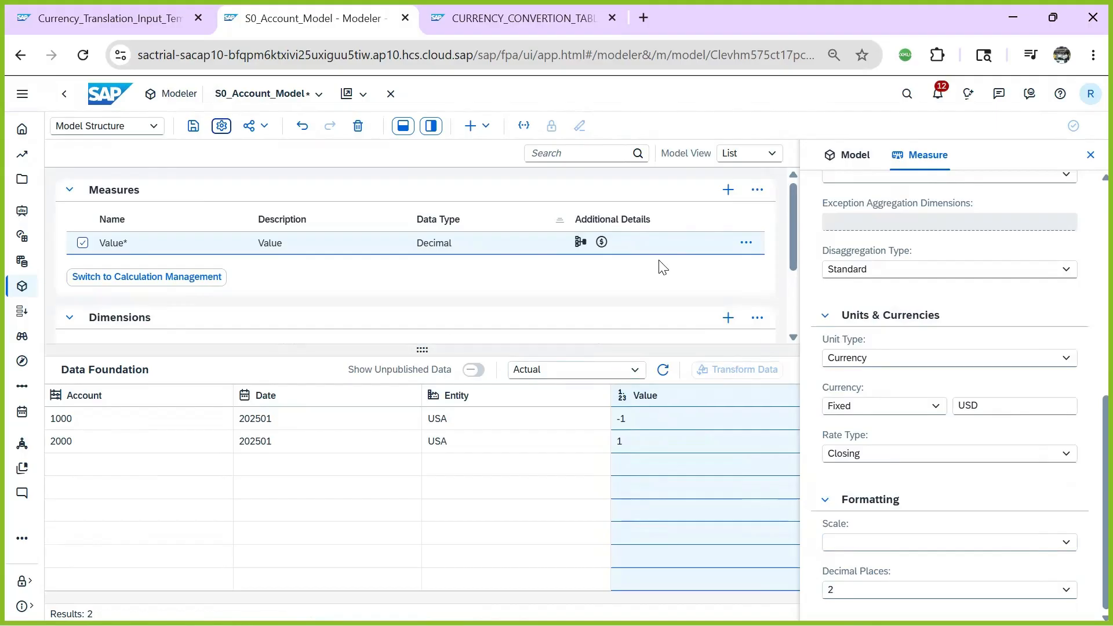
# - Set the Value measure's rate type to Average and save the model
pyautogui.click(858, 453)
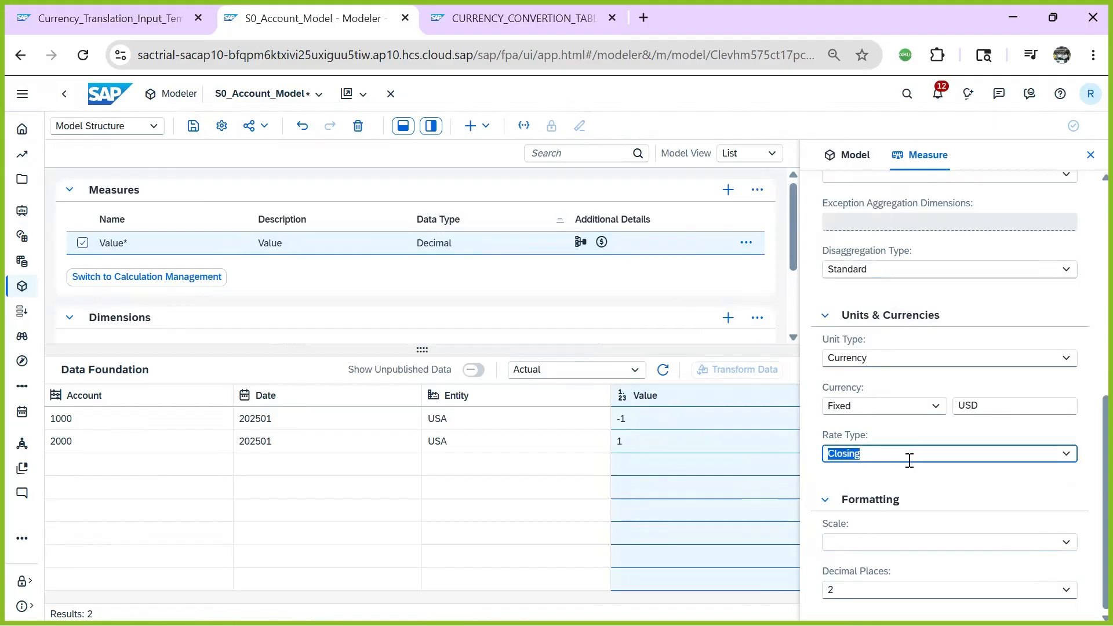
pyautogui.click(1068, 460)
pyautogui.click(885, 501)
pyautogui.click(193, 126)
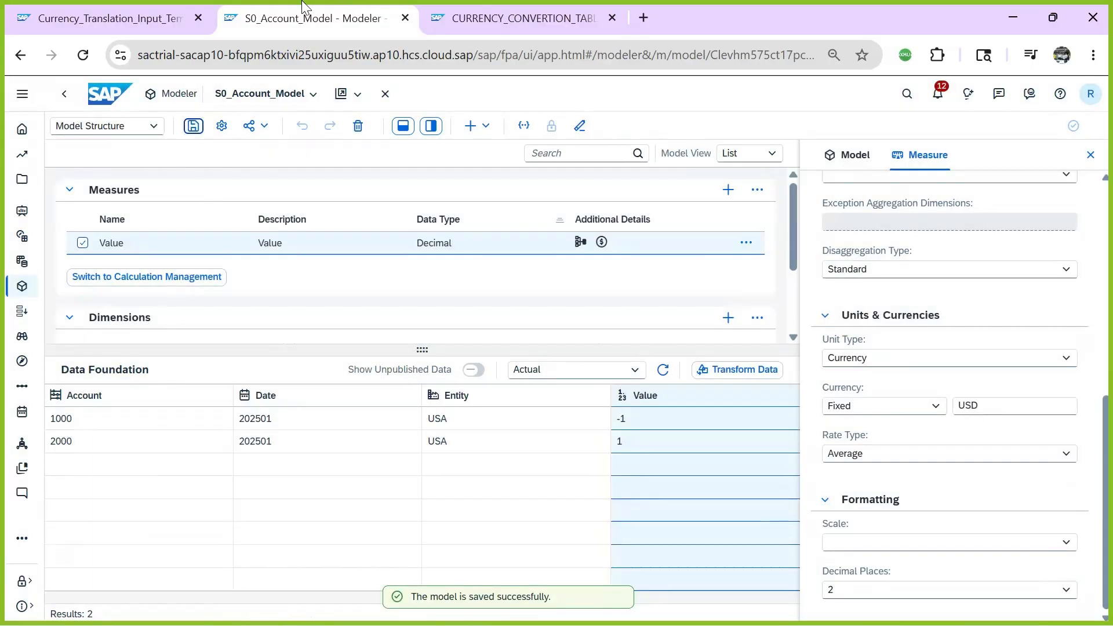
# - Save the Currency_Translation_Input_Template story and reload it to apply the changed model
pyautogui.click(146, 11)
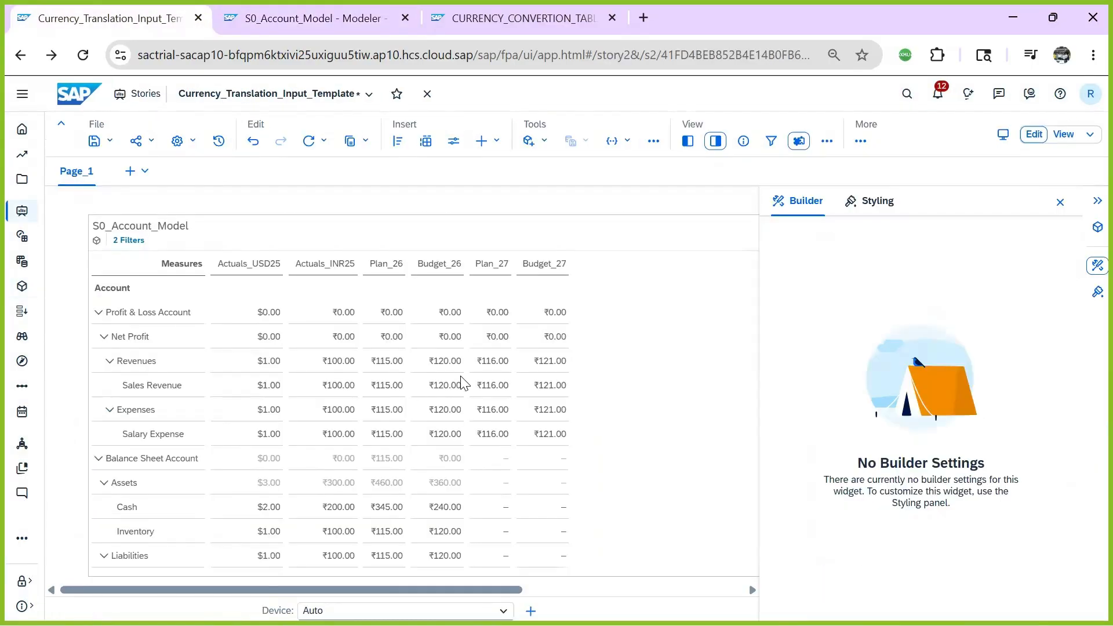
pyautogui.click(109, 141)
pyautogui.click(118, 168)
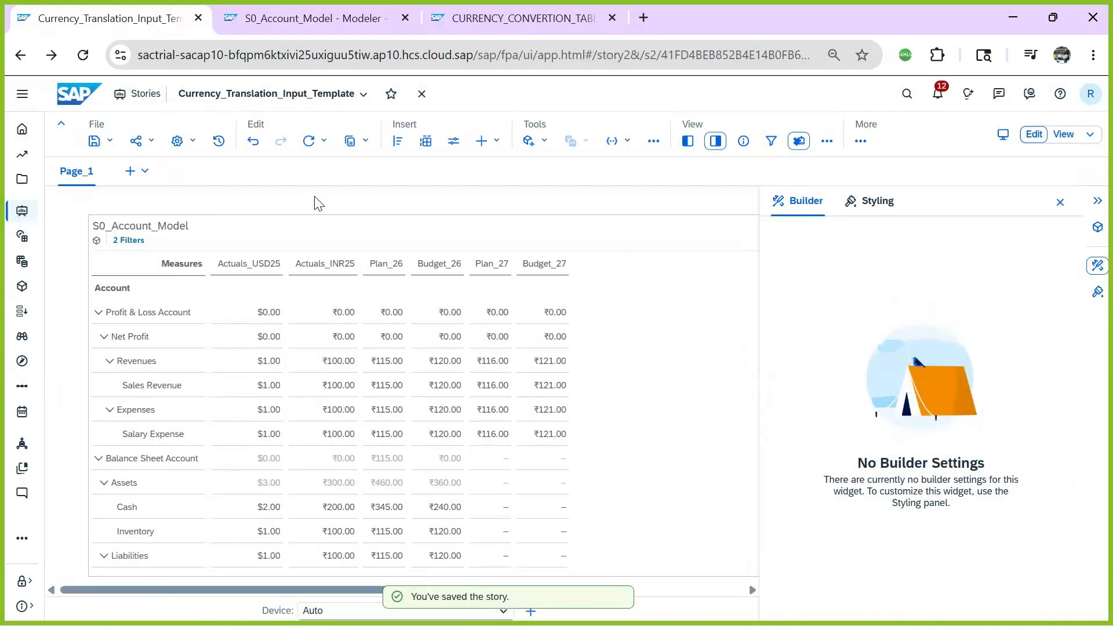
pyautogui.click(84, 56)
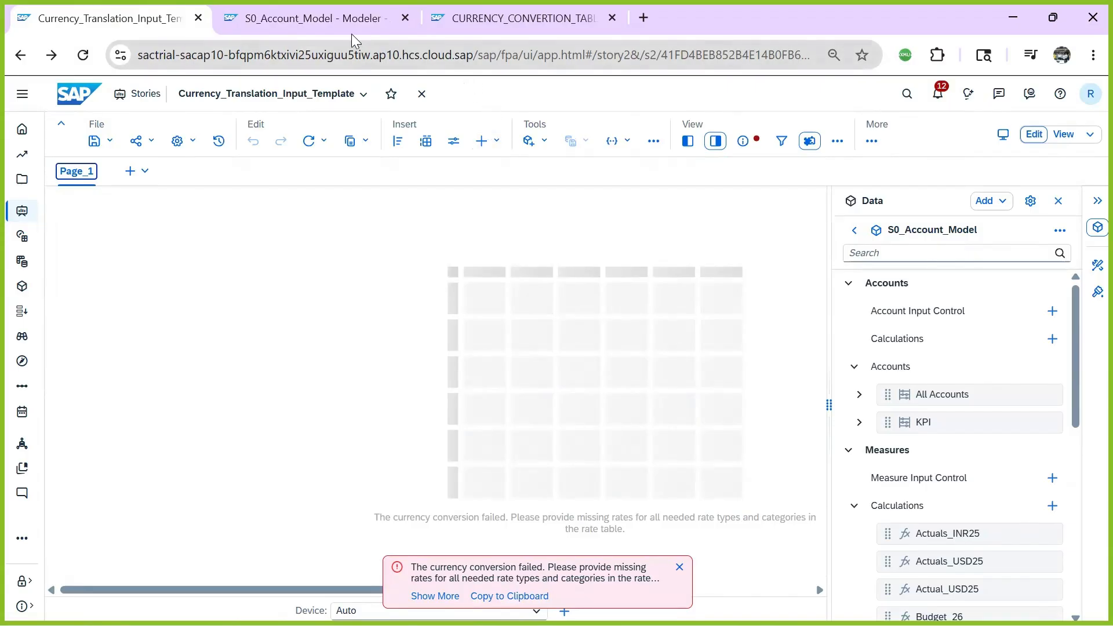
# - In CURRENCY_CONVERTION_TABLE, duplicate the Actuals rate valid from 2025-01-01 into row 8 and set its rate type to Average
pyautogui.click(502, 19)
pyautogui.click(552, 341)
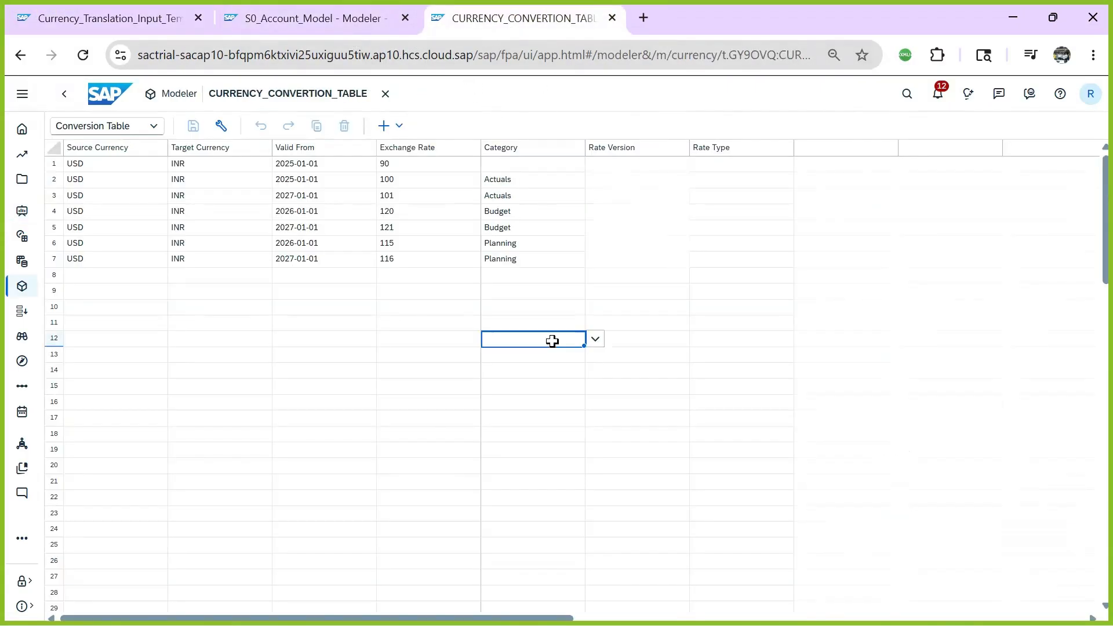
pyautogui.click(436, 310)
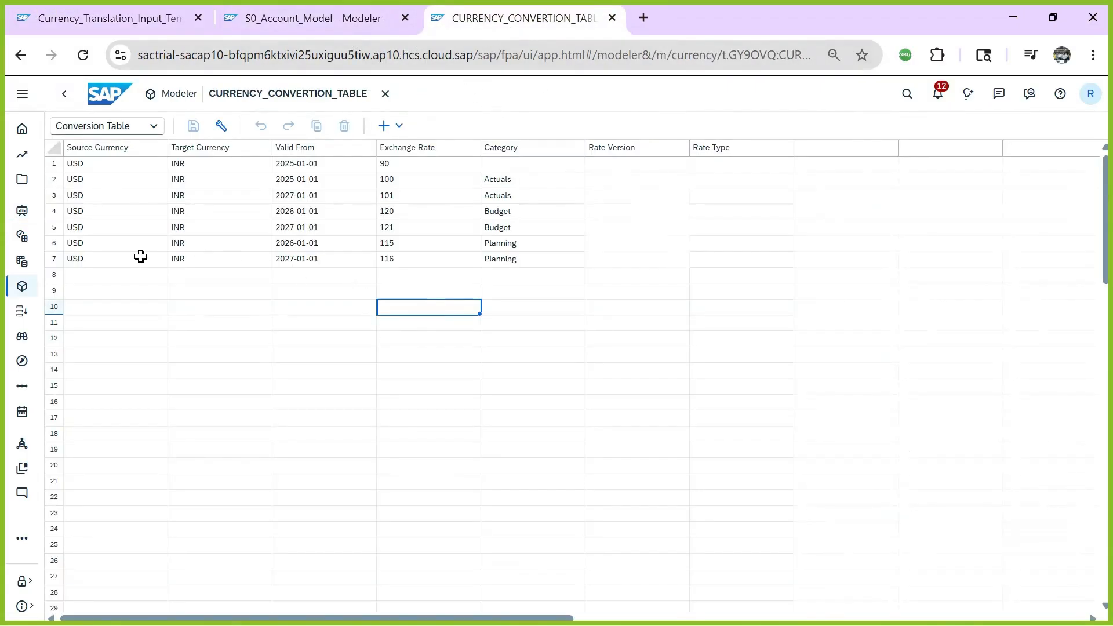
pyautogui.click(87, 228)
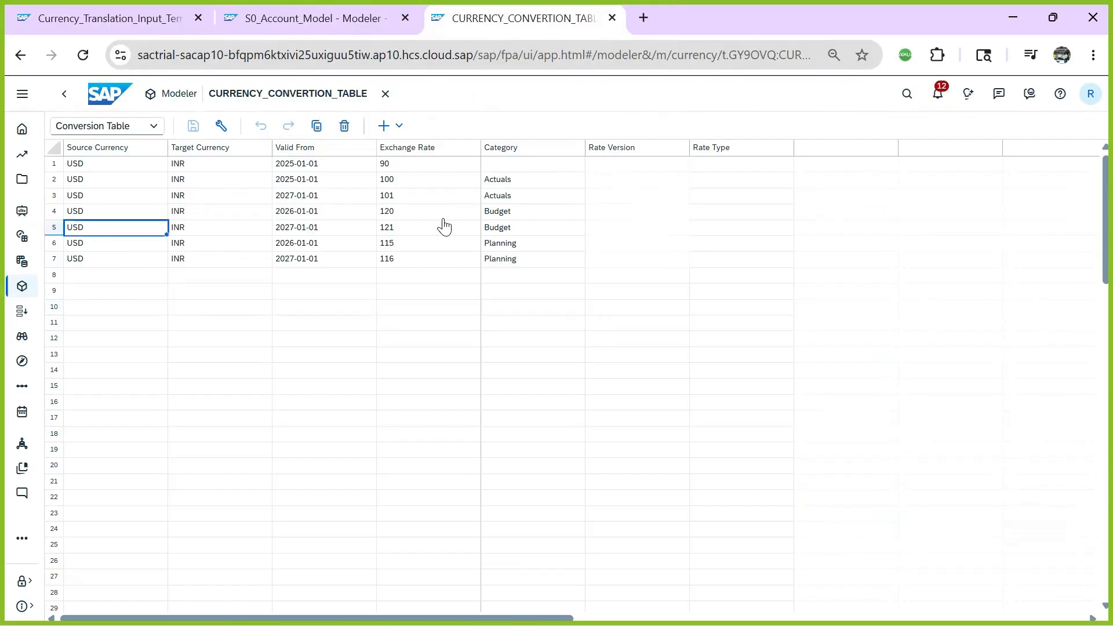
pyautogui.click(497, 182)
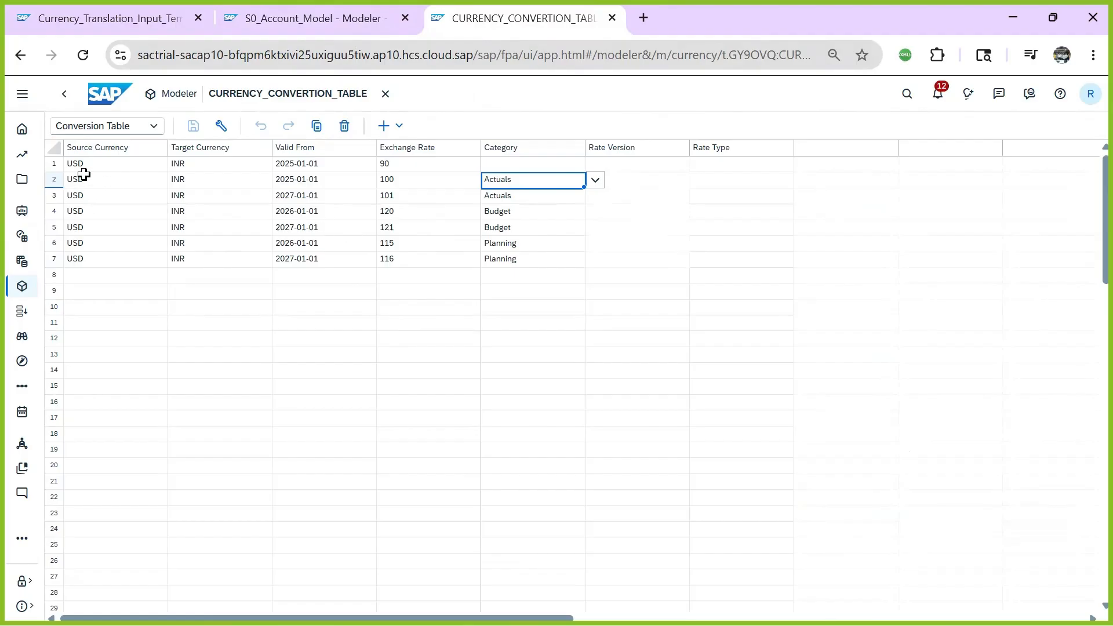
pyautogui.moveTo(78, 180); pyautogui.dragTo(538, 181)
pyautogui.hotkey('ctrl', 'c')
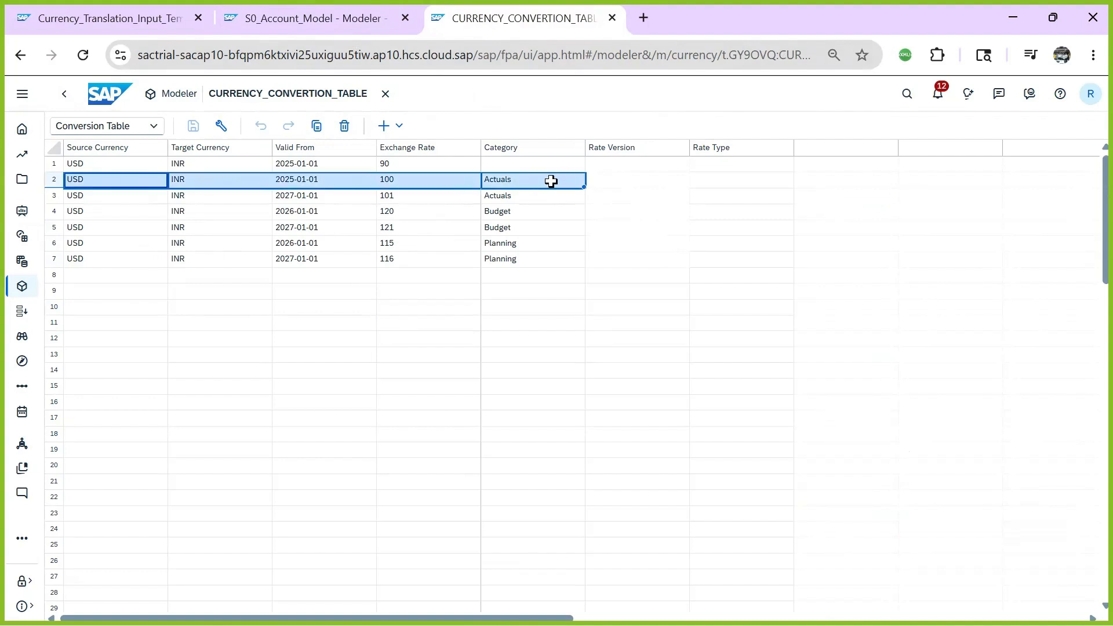
pyautogui.click(99, 276)
pyautogui.hotkey('ctrl', 'v')
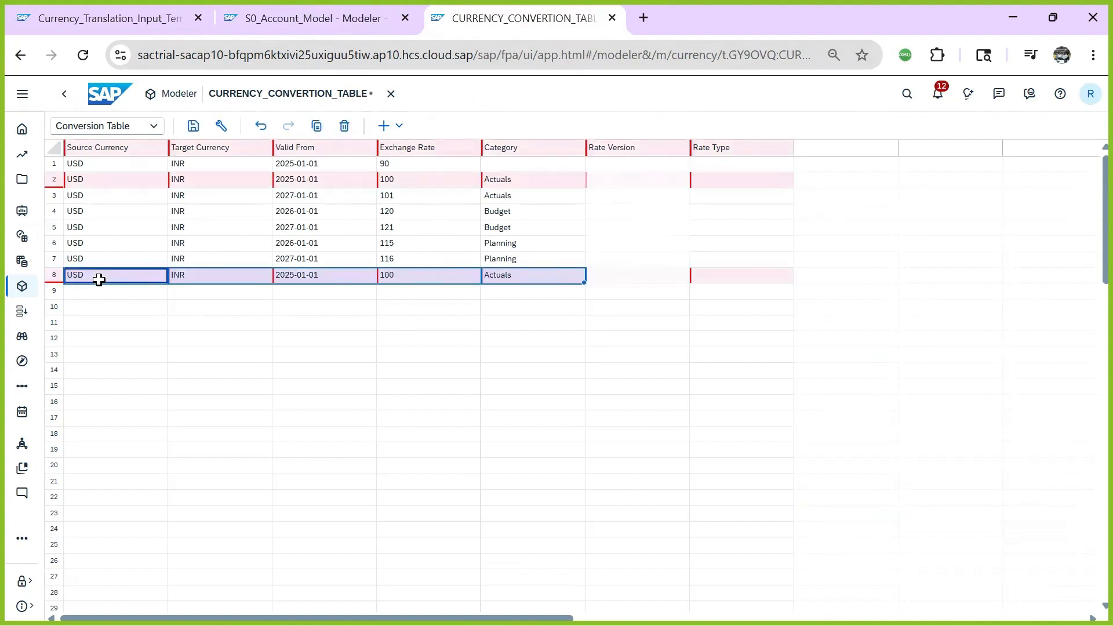
pyautogui.click(723, 276)
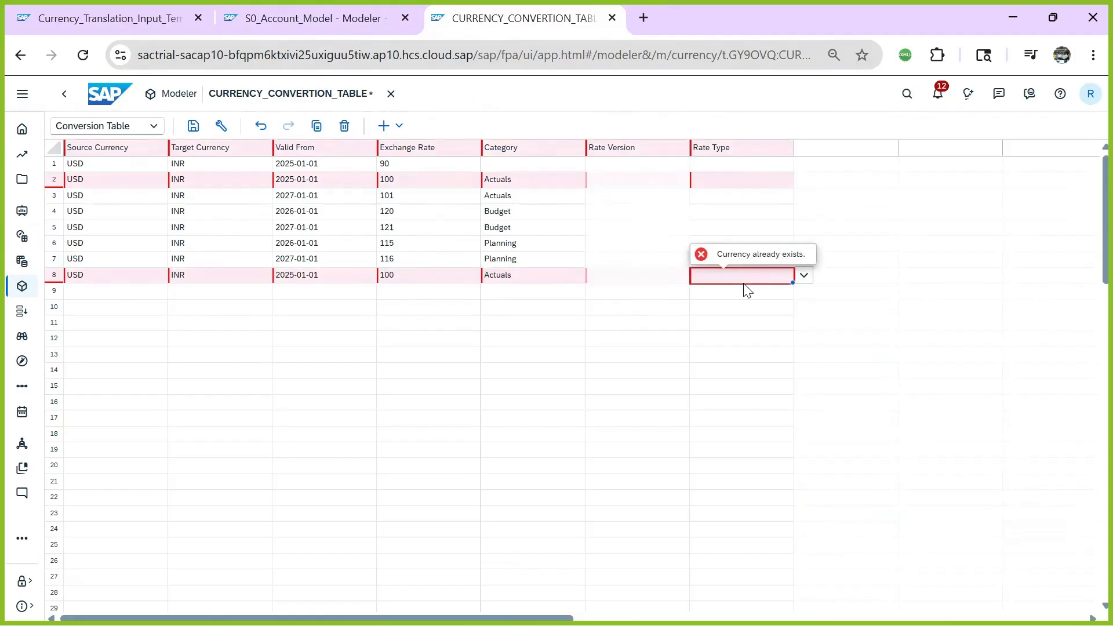
pyautogui.click(804, 275)
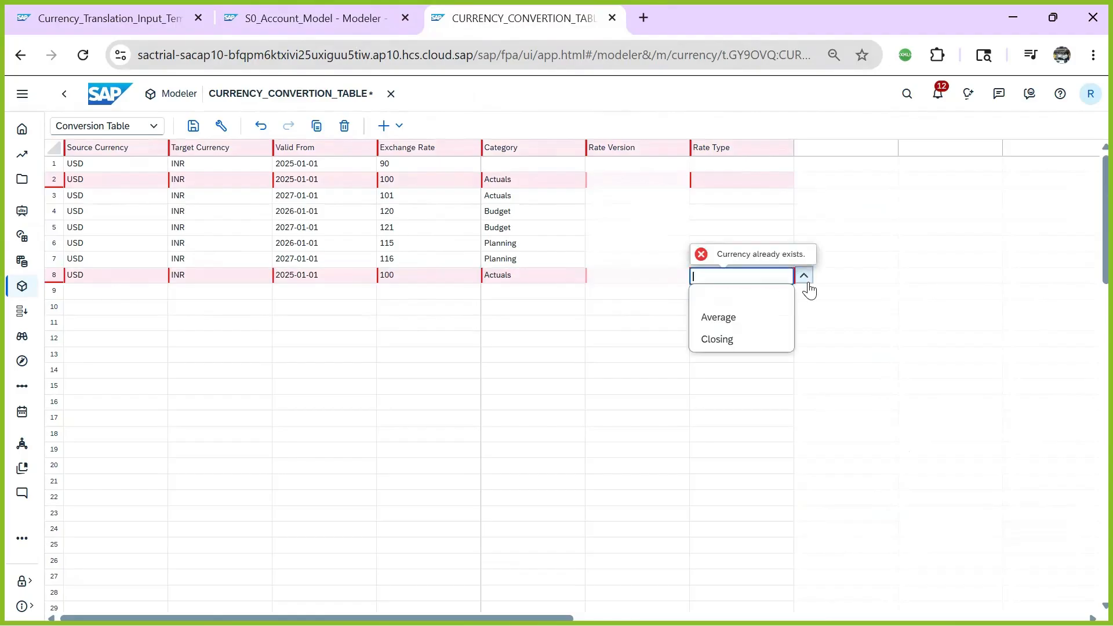
pyautogui.click(739, 320)
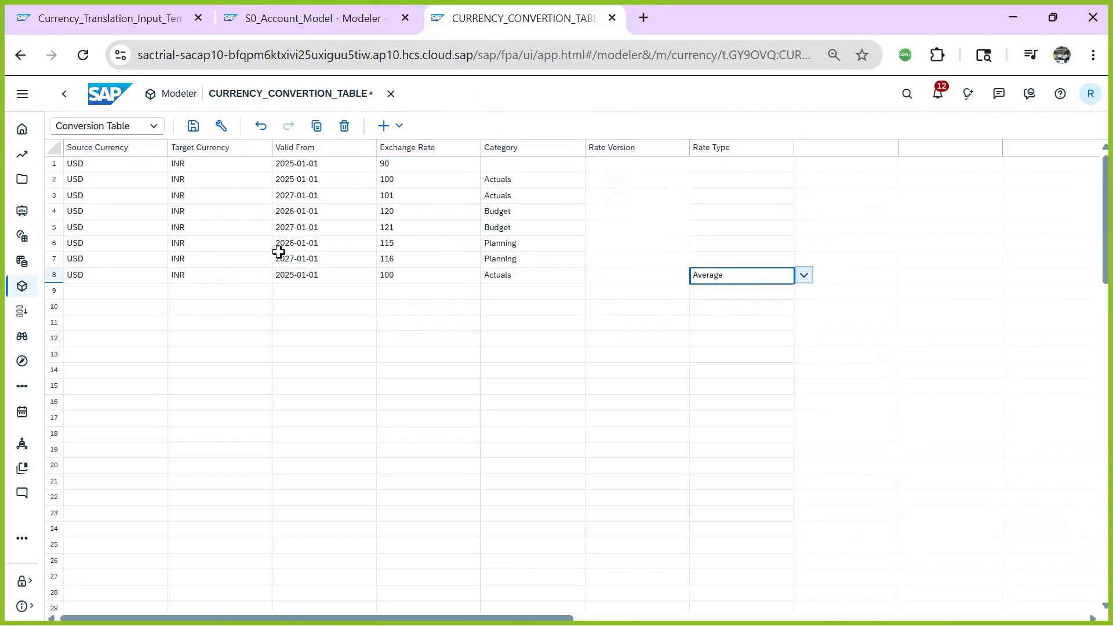
# - Duplicate the Budget rate valid from 2026-01-01 into row 9 and set its rate type to Average
pyautogui.click(519, 214)
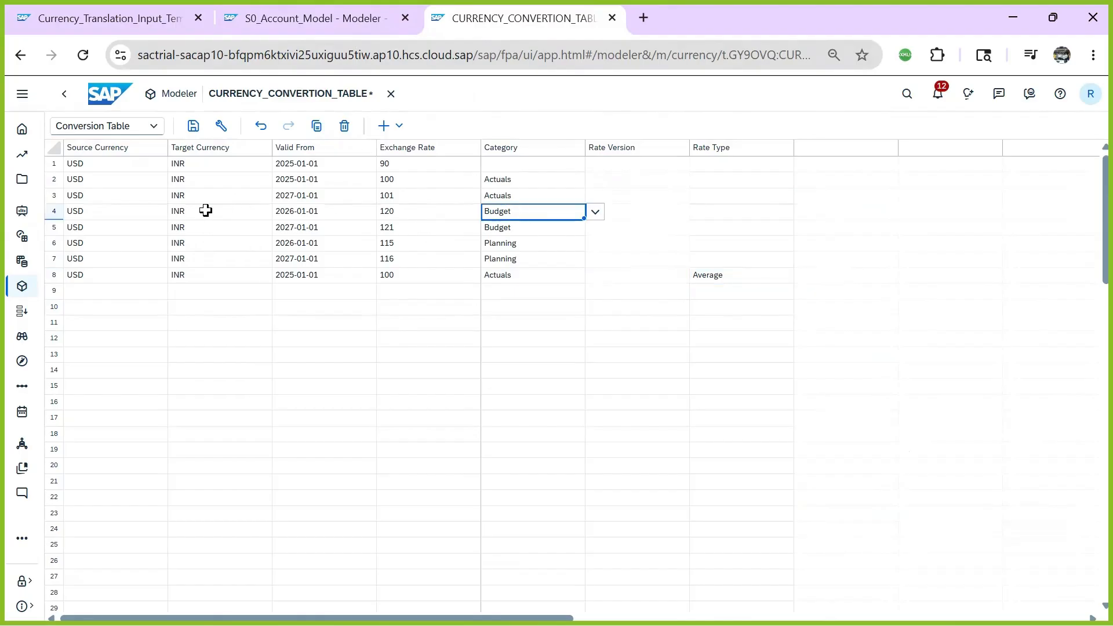
pyautogui.moveTo(81, 214); pyautogui.dragTo(532, 214)
pyautogui.hotkey('ctrl', 'c')
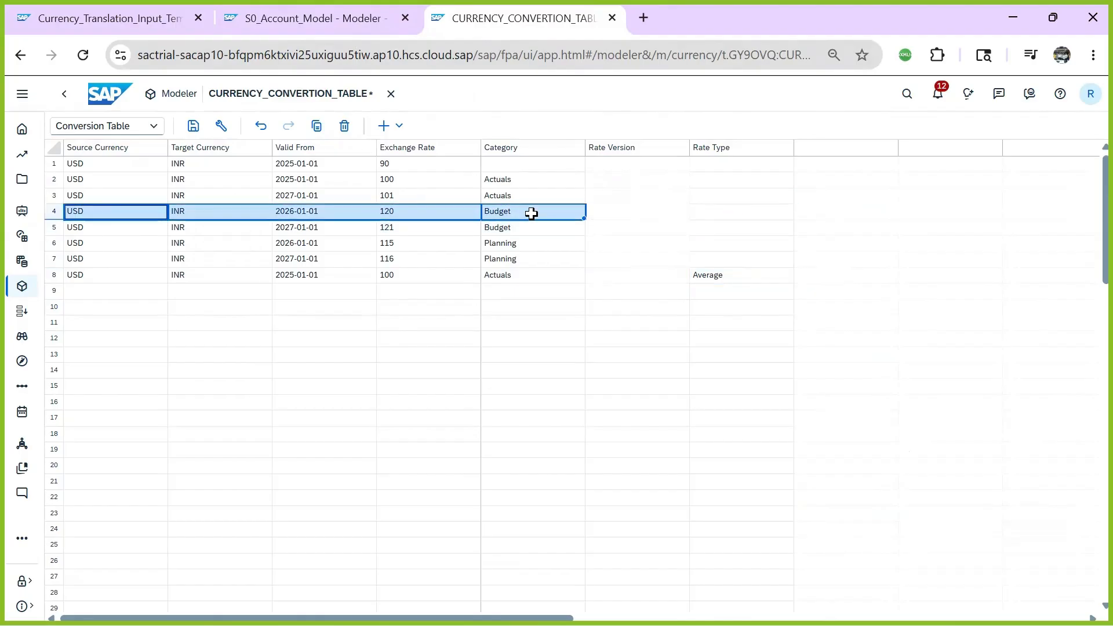
pyautogui.click(139, 293)
pyautogui.hotkey('ctrl', 'v')
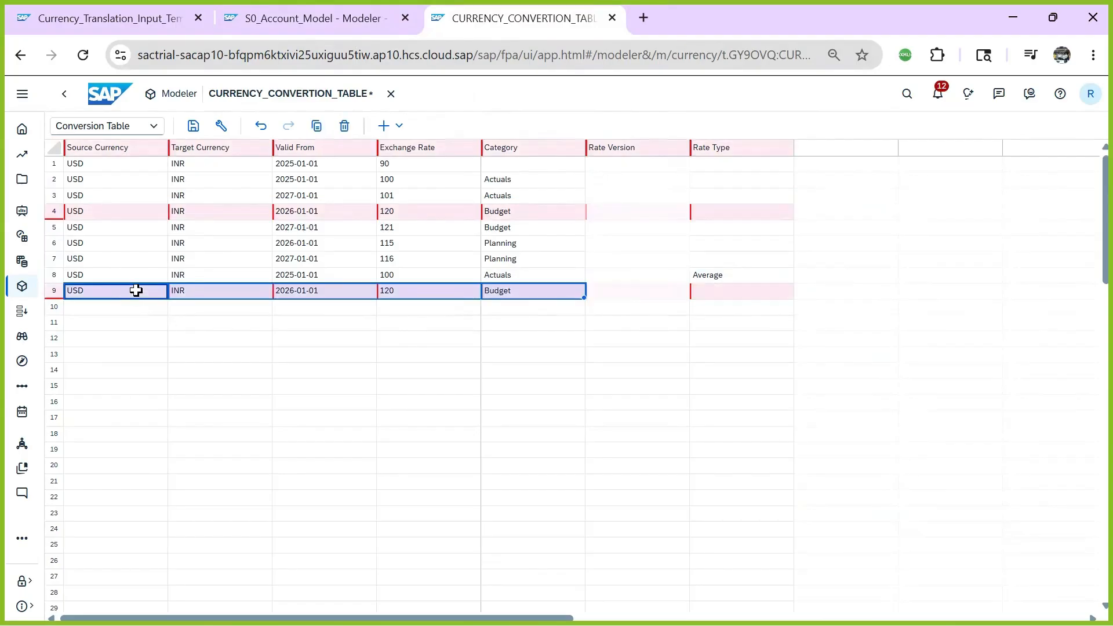
pyautogui.click(413, 341)
pyautogui.click(742, 292)
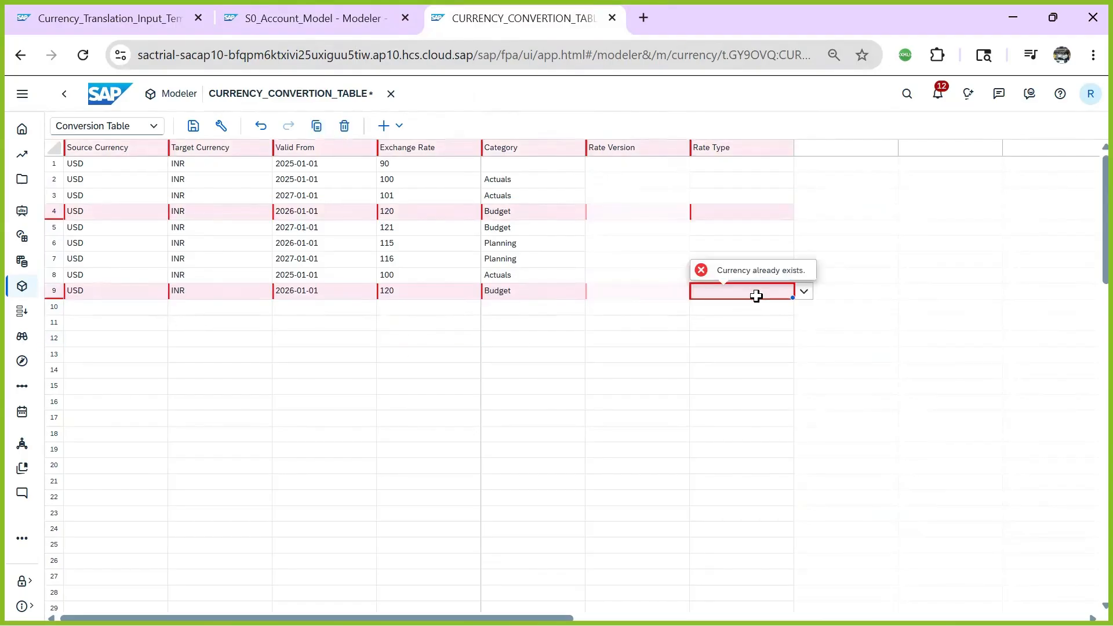
pyautogui.click(802, 297)
pyautogui.click(734, 332)
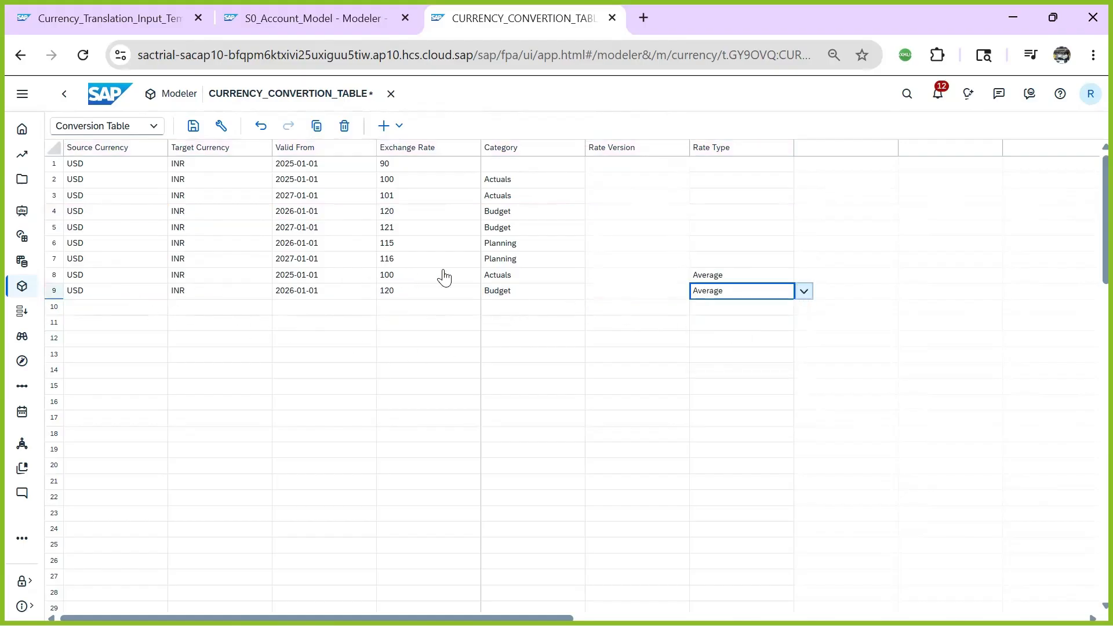
# - Duplicate the Planning rate valid from 2026-01-01 into row 10 and set its rate type to Average
pyautogui.click(499, 246)
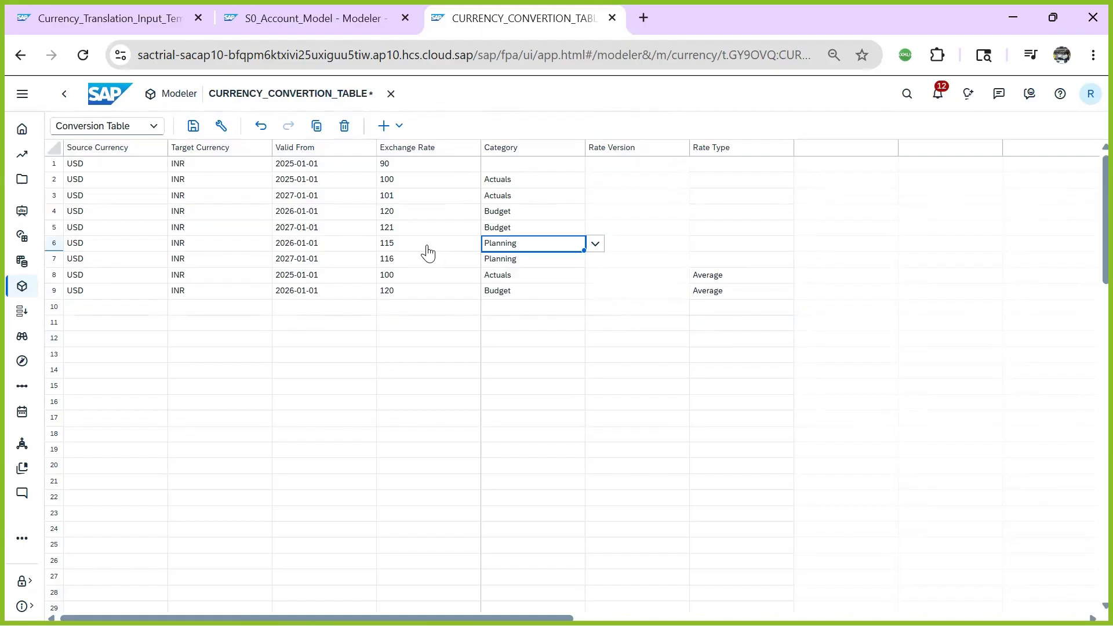
pyautogui.moveTo(74, 242); pyautogui.dragTo(546, 237)
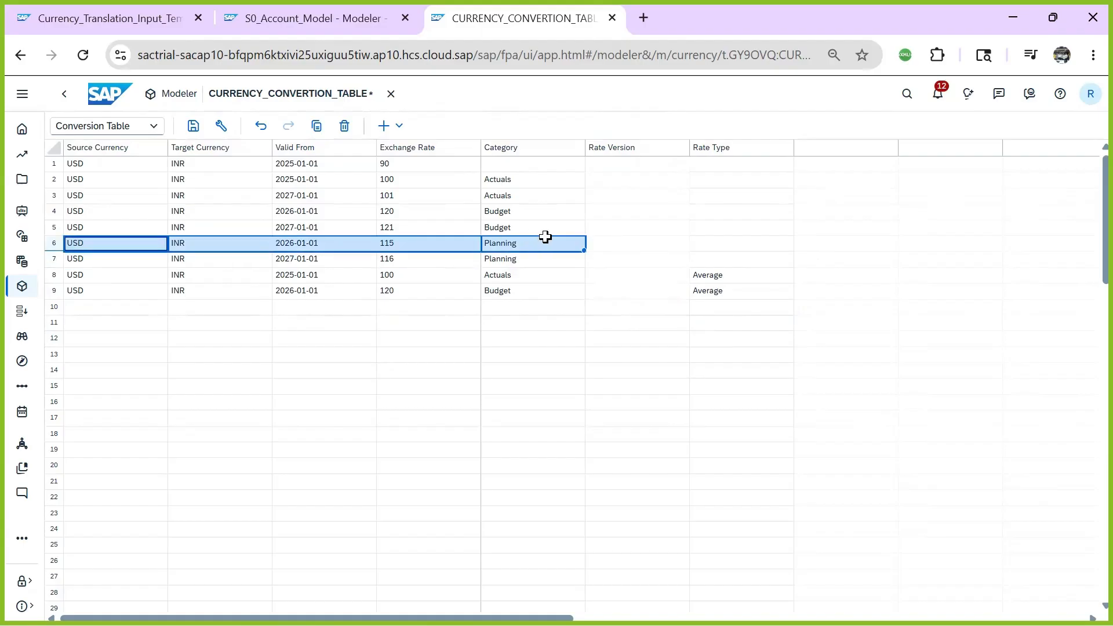
pyautogui.hotkey('ctrl', 'c')
pyautogui.click(112, 306)
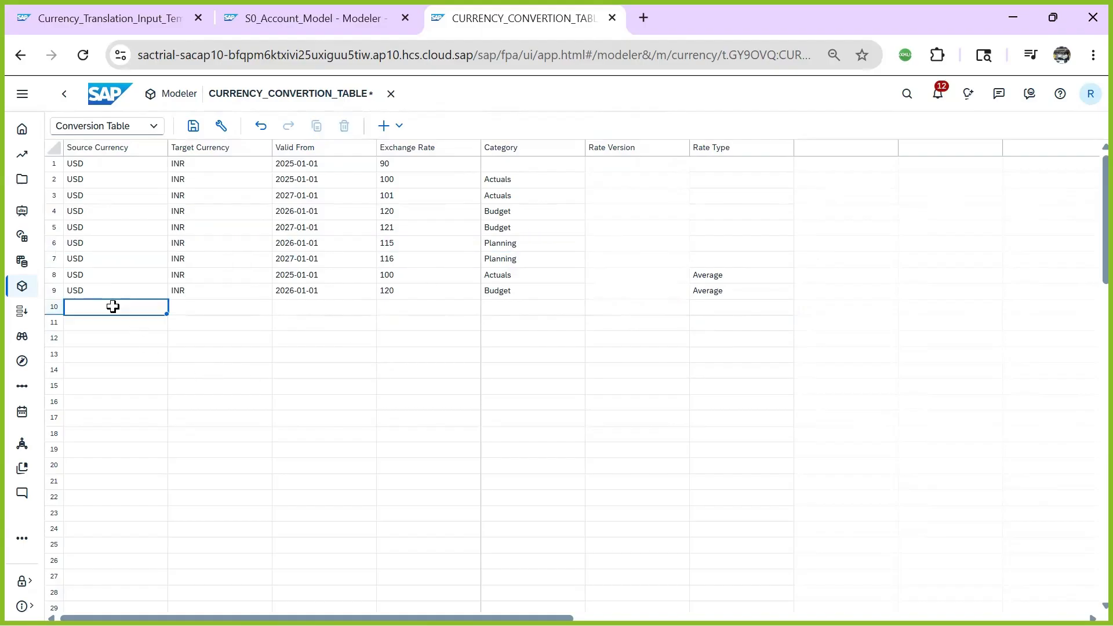
pyautogui.hotkey('ctrl', 'v')
pyautogui.click(723, 307)
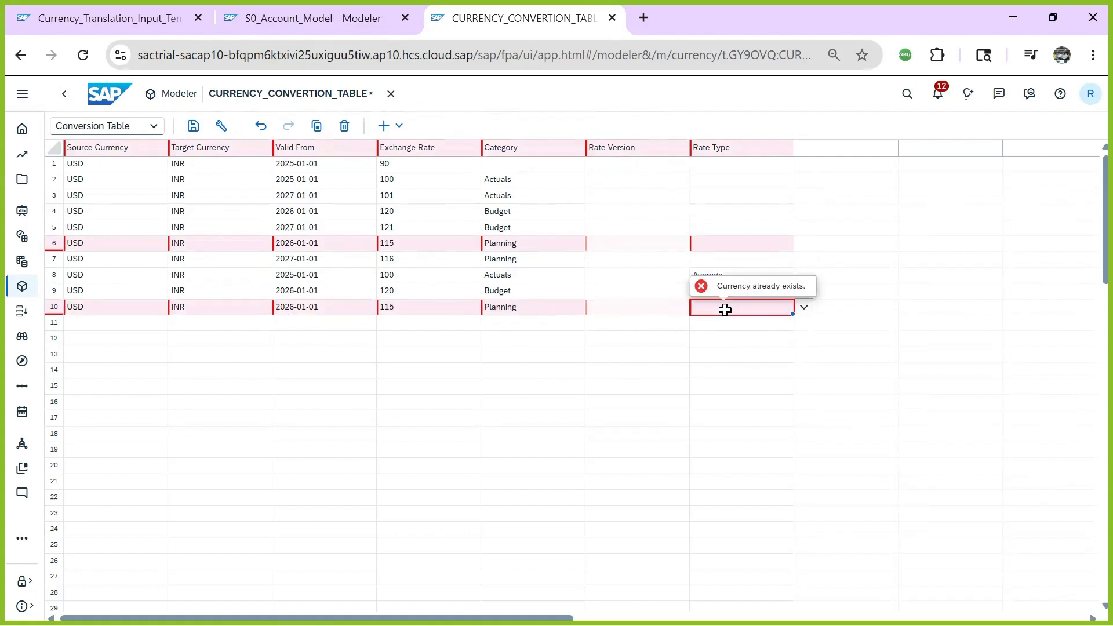
pyautogui.click(803, 306)
pyautogui.click(716, 350)
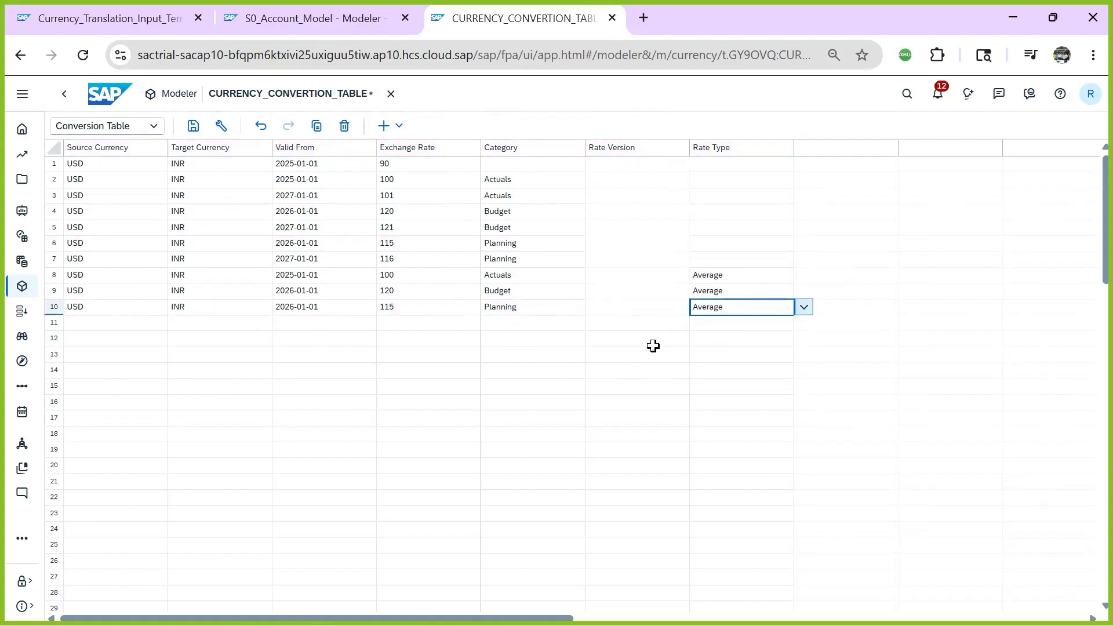
# - Set the exchange rates of the Average rows to 150 for Actuals, 151 for Budget and 152 for Planning
pyautogui.click(400, 280)
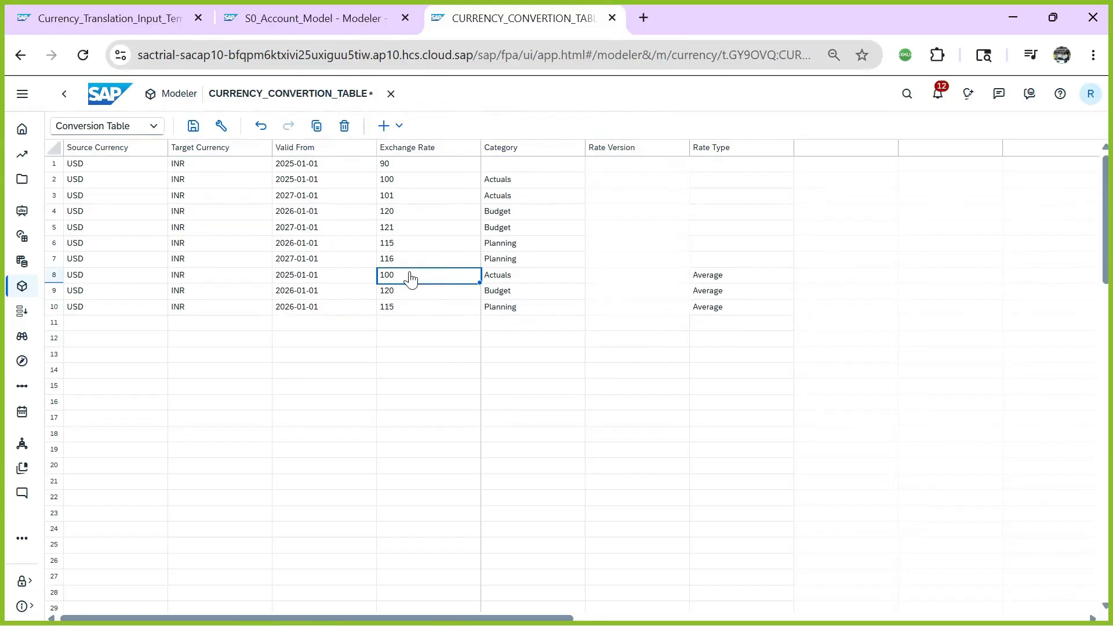
pyautogui.write('1')
pyautogui.press('Return')
pyautogui.doubleClick(410, 289)
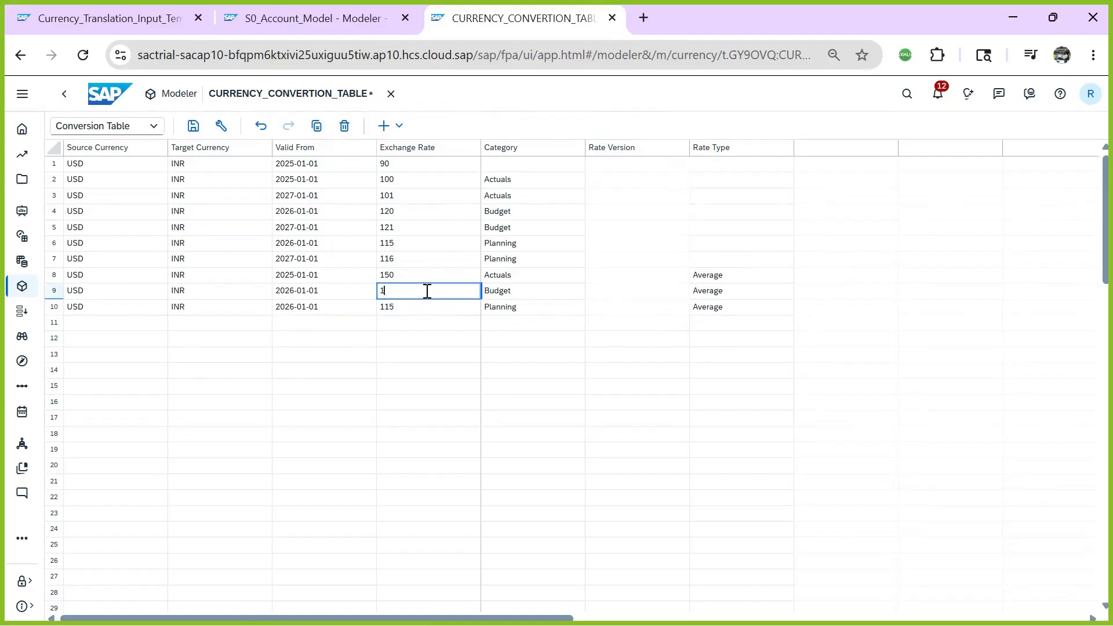
pyautogui.doubleClick(413, 308)
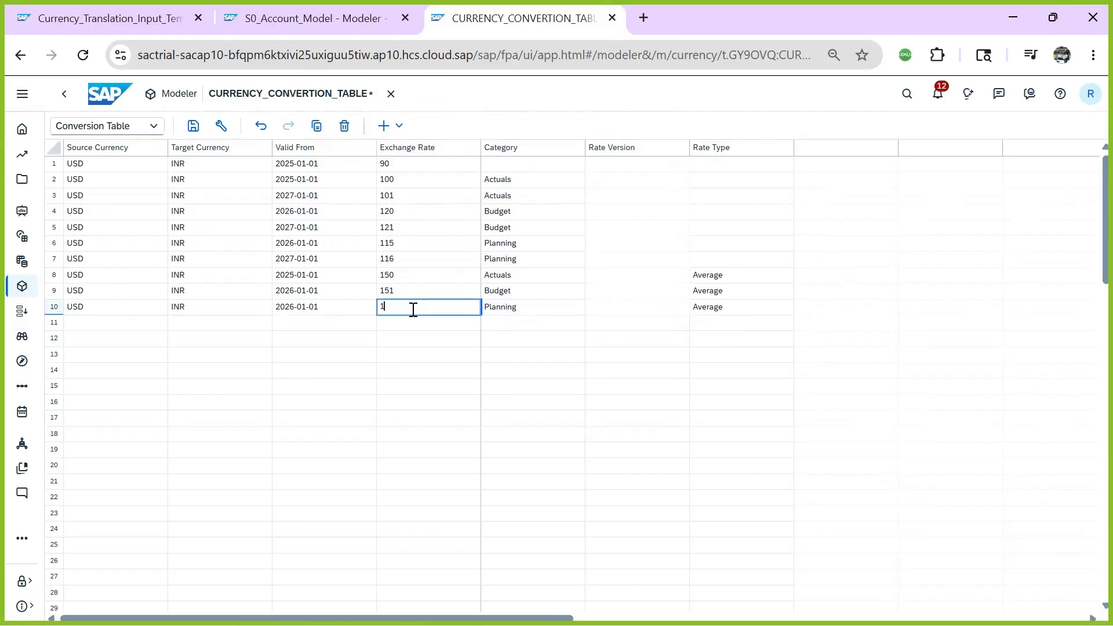
pyautogui.write('152')
pyautogui.press('Return')
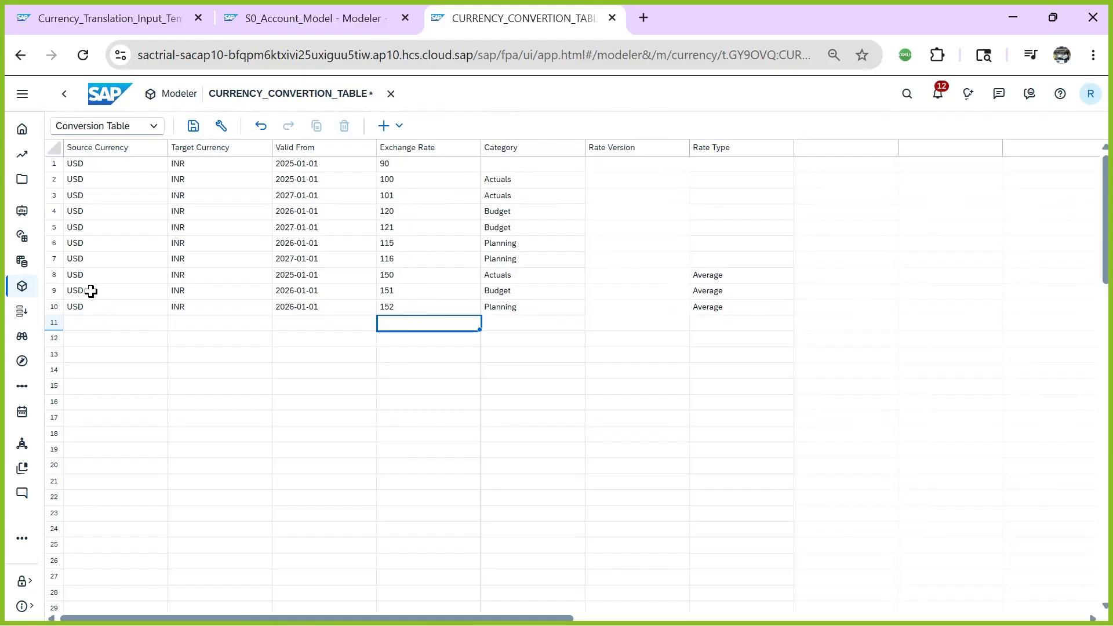
# - Change the Average exchange rates to 152 for Budget and 151 for Planning
pyautogui.click(413, 276)
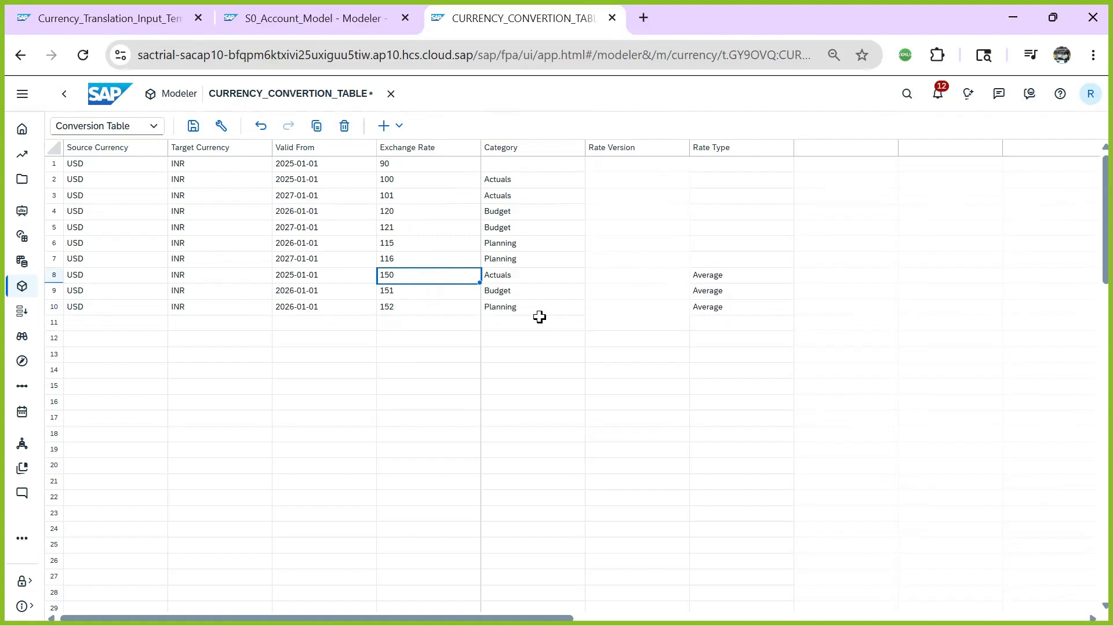
pyautogui.click(499, 292)
pyautogui.click(398, 292)
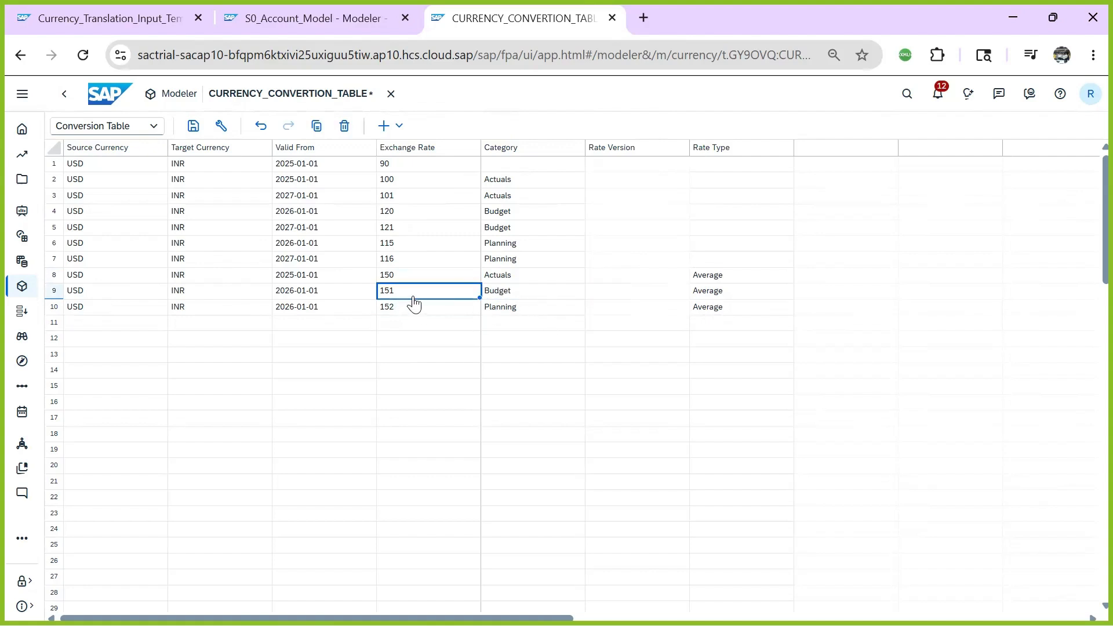
pyautogui.click(438, 309)
pyautogui.click(408, 279)
pyautogui.doubleClick(422, 295)
pyautogui.click(413, 308)
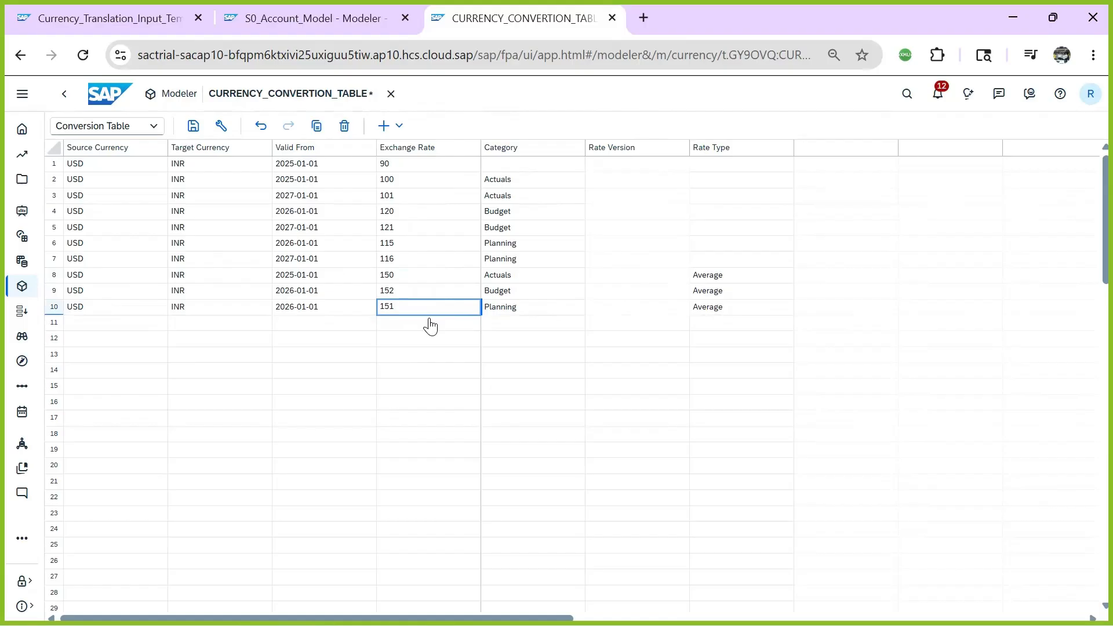
pyautogui.click(448, 373)
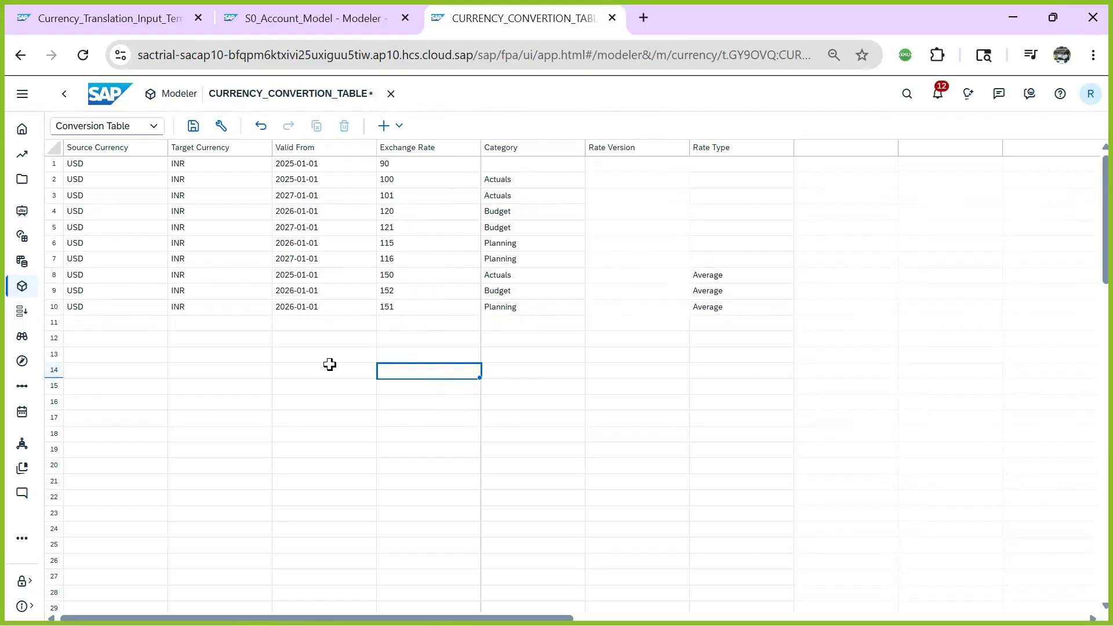
# - Copy the three Average rate rows into rows 11 to 13
pyautogui.moveTo(81, 277); pyautogui.dragTo(713, 308)
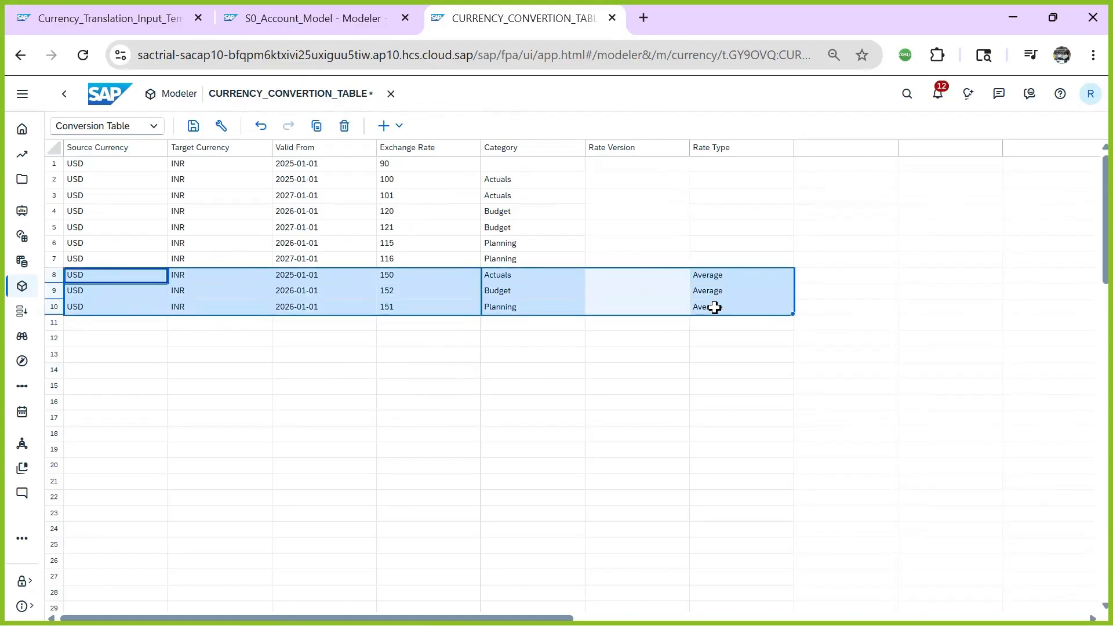
pyautogui.click(132, 323)
pyautogui.hotkey('ctrl', 'v')
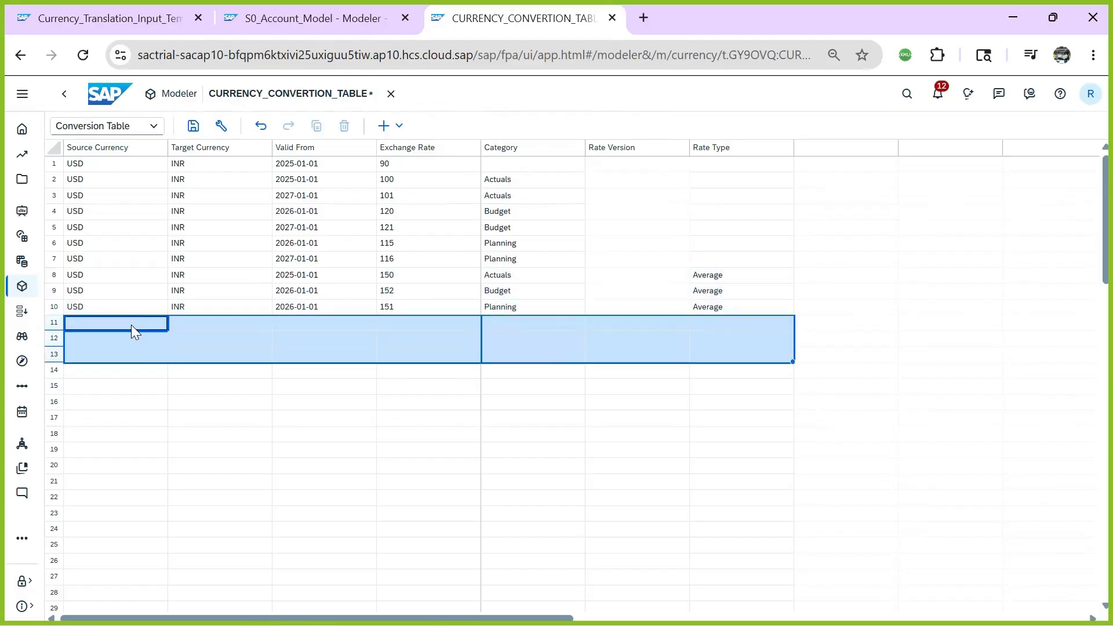
# - Set the rate type of the Actuals, Budget and Planning rates in rows 11 to 13 to Closing
pyautogui.click(723, 324)
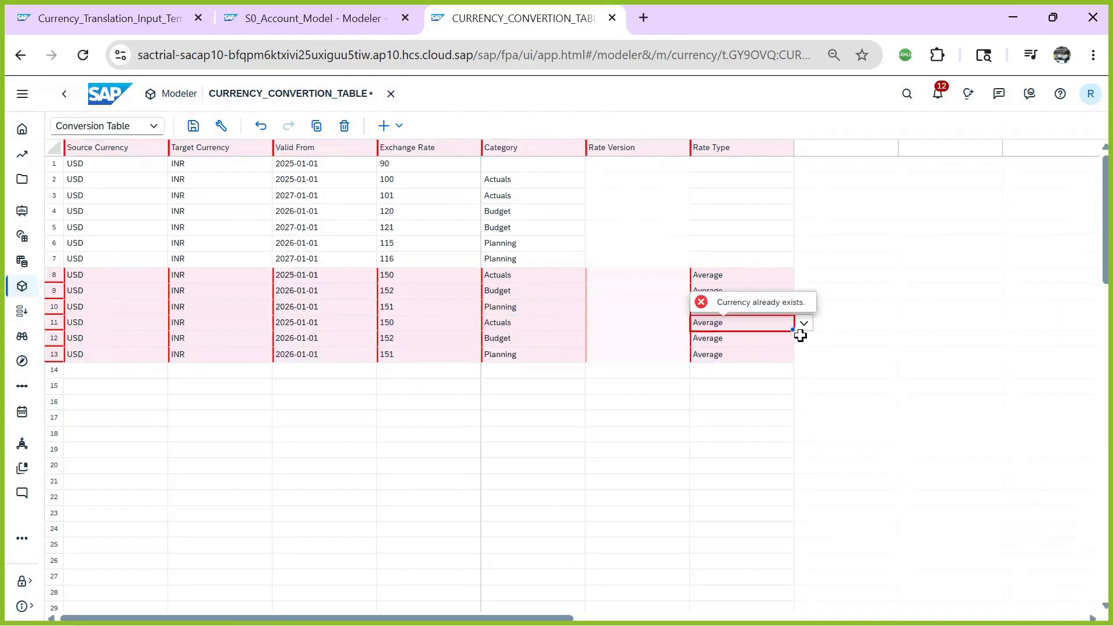
pyautogui.click(804, 323)
pyautogui.click(740, 389)
pyautogui.click(738, 336)
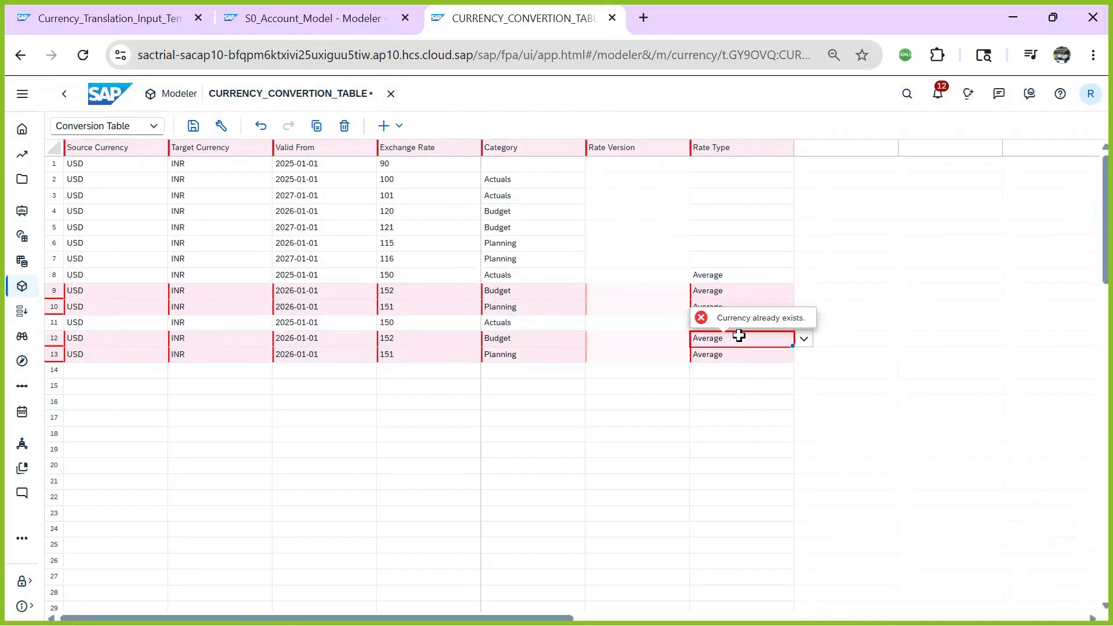
pyautogui.click(804, 339)
pyautogui.click(735, 400)
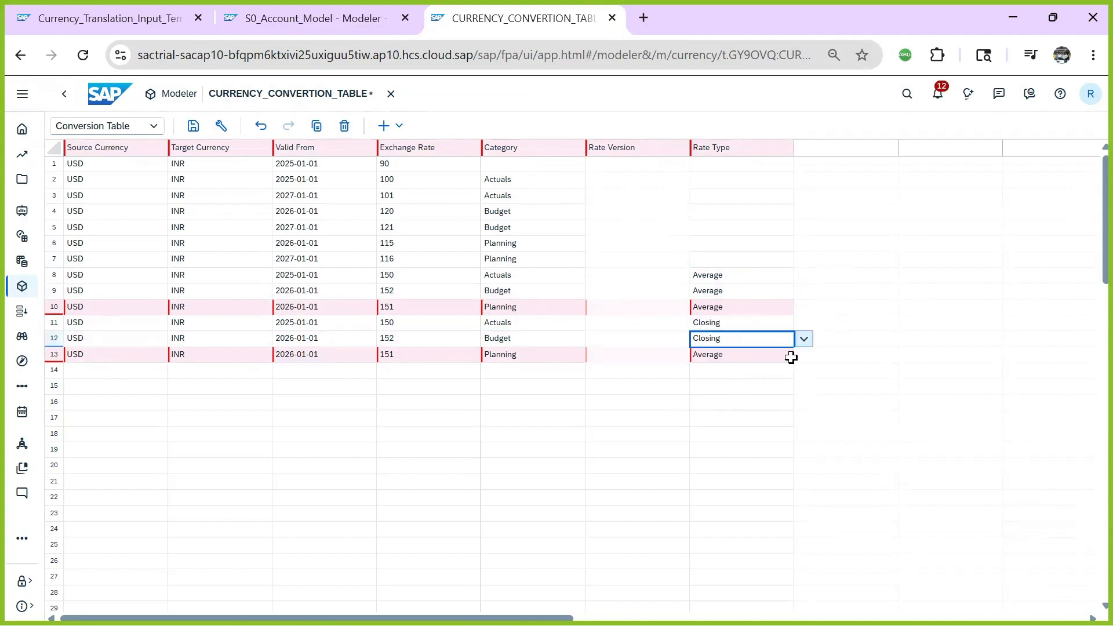
pyautogui.click(791, 357)
pyautogui.click(804, 355)
pyautogui.click(732, 418)
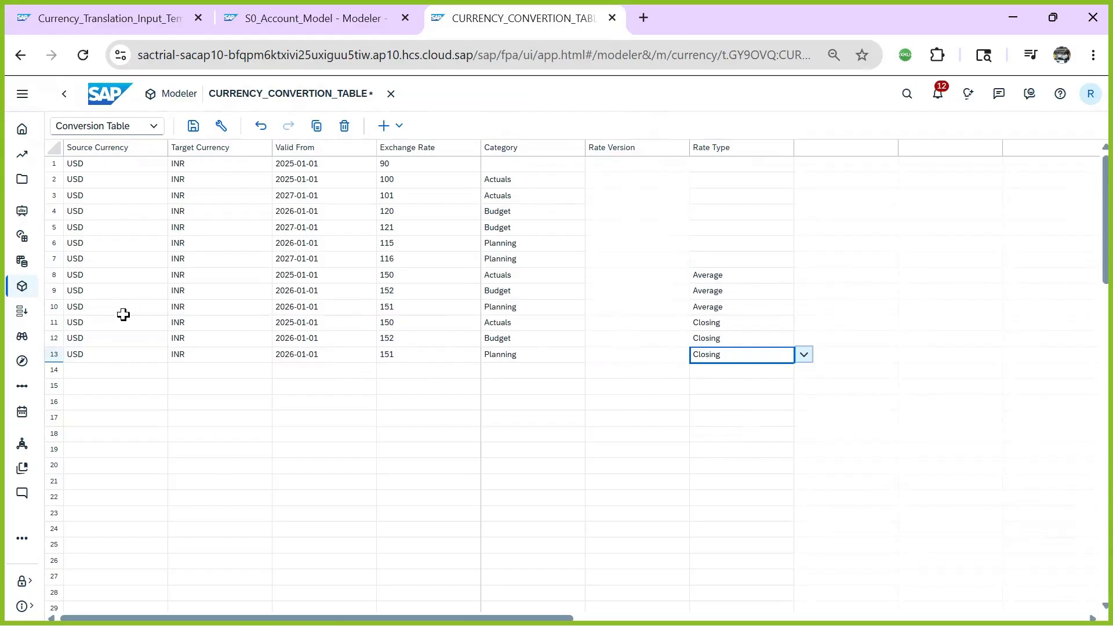
# - Set the exchange rates of the Closing rows to 160 for Actuals, 161 for Budget and 162 for Planning
pyautogui.click(409, 326)
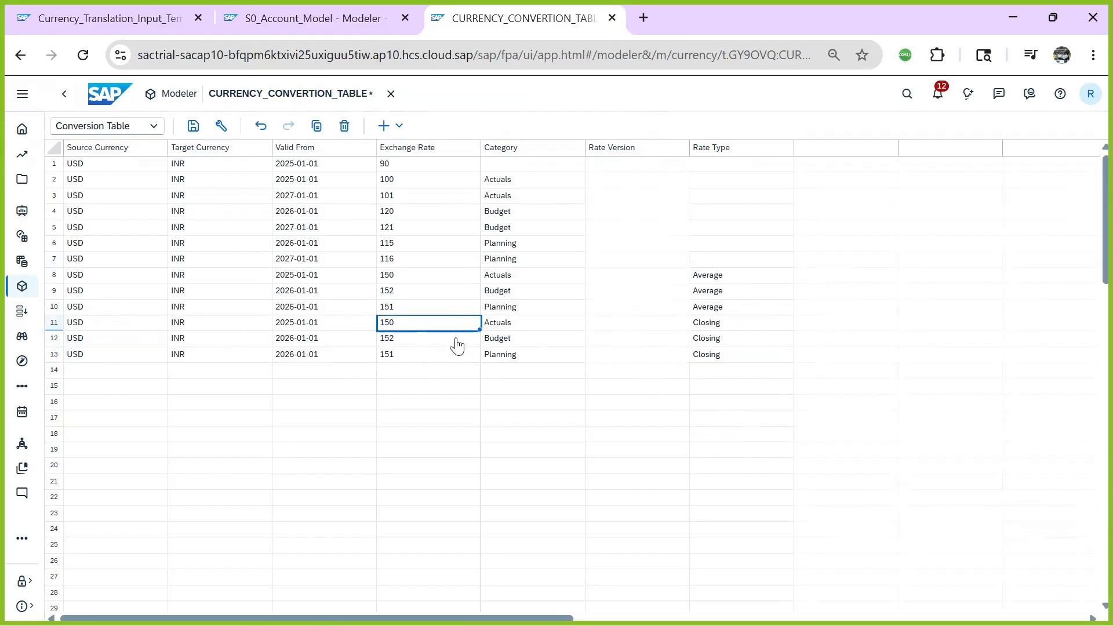
pyautogui.write('160')
pyautogui.click(400, 342)
pyautogui.click(410, 338)
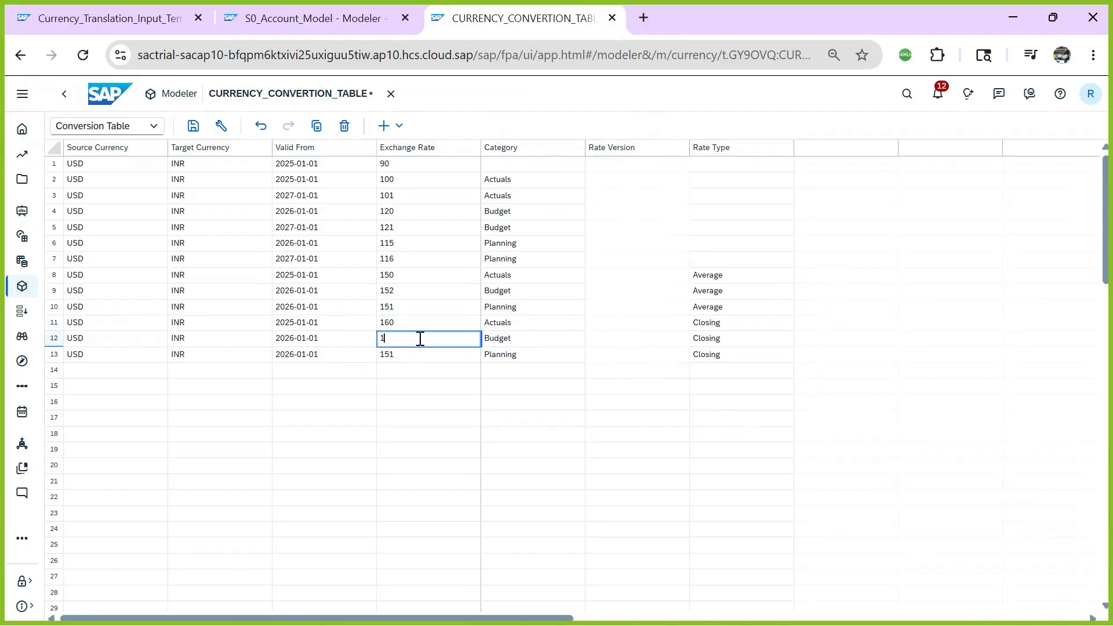
pyautogui.click(413, 360)
pyautogui.doubleClick(420, 361)
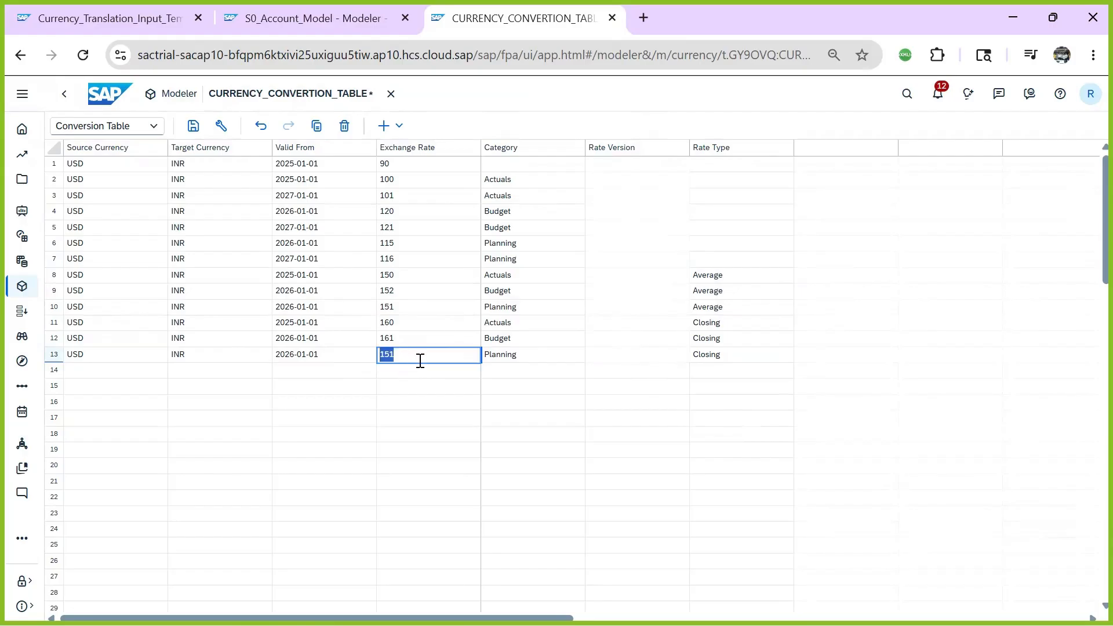
pyautogui.write('162')
# - Change the Closing exchange rates to 180 for Budget and 170 for Planning, and save the conversion table
pyautogui.click(404, 326)
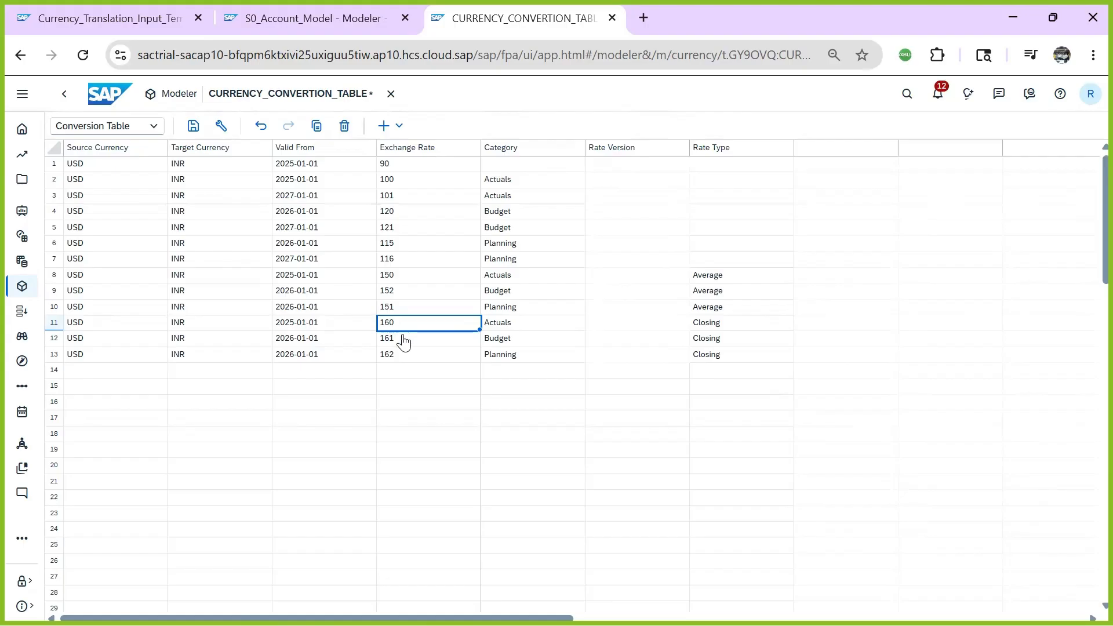
pyautogui.doubleClick(426, 347)
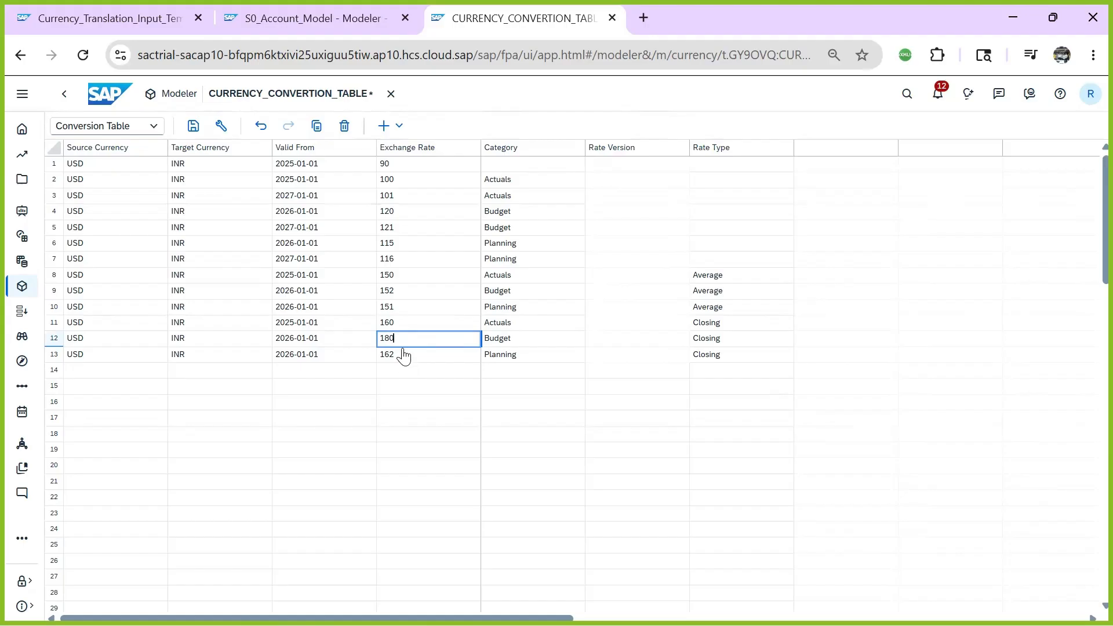
pyautogui.doubleClick(409, 355)
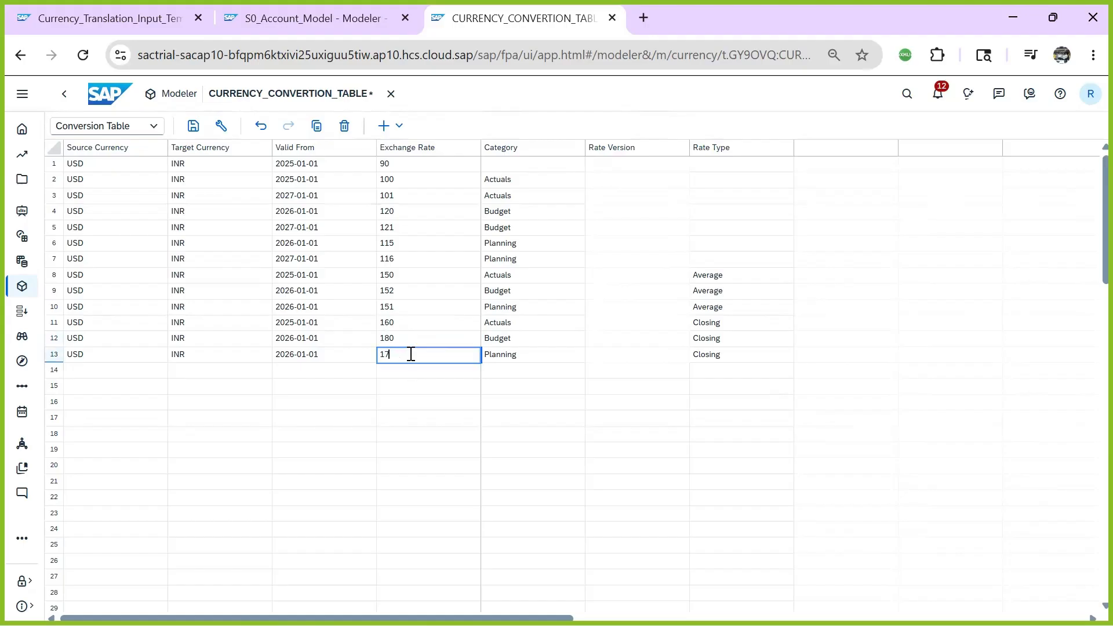
pyautogui.write('170')
pyautogui.press('Return')
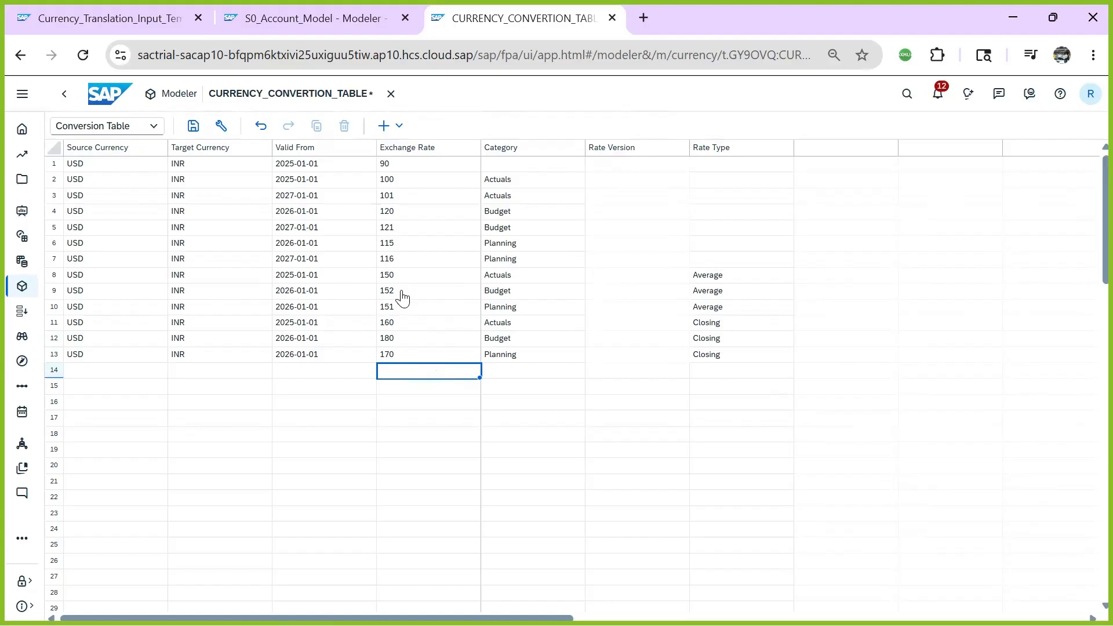
pyautogui.click(399, 323)
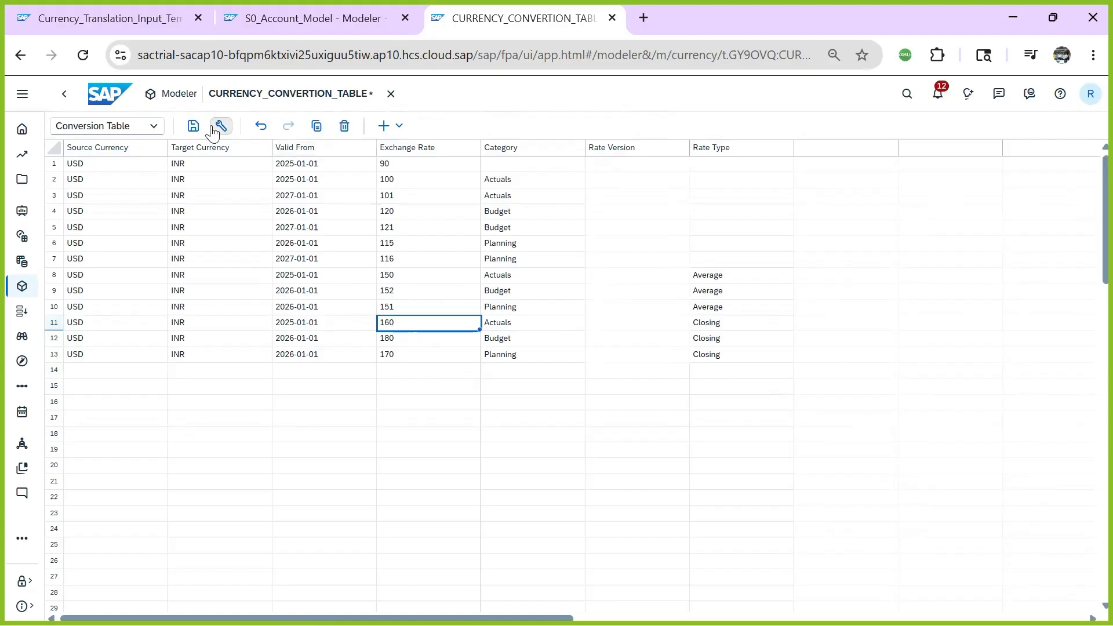
pyautogui.click(193, 126)
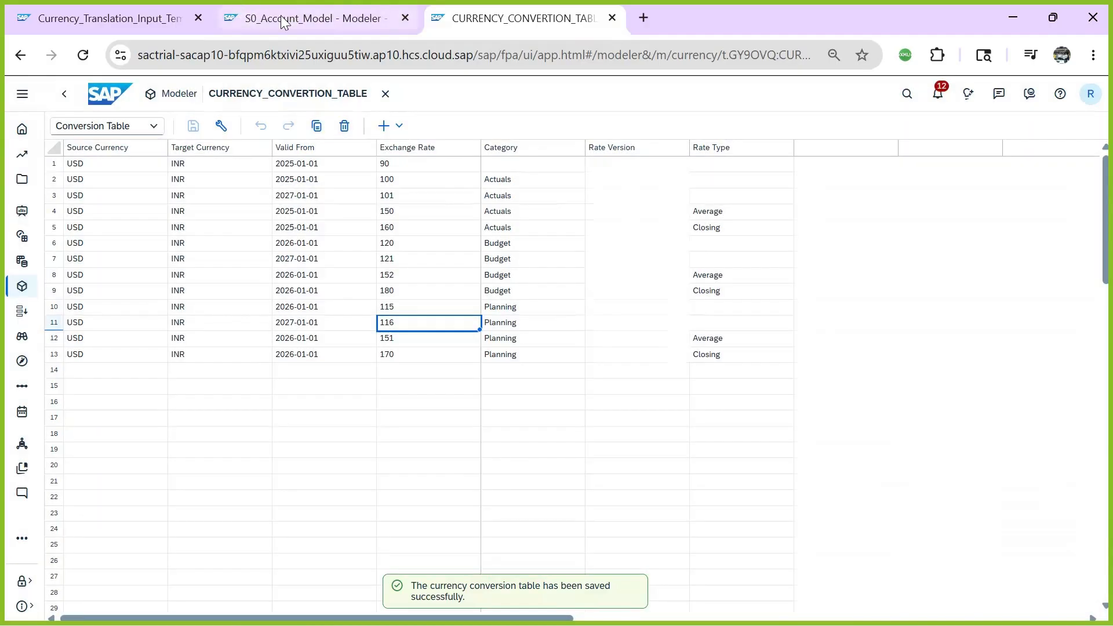
# - Check the rate type of the Value measure in S0_Account_Model and save the model
pyautogui.click(282, 21)
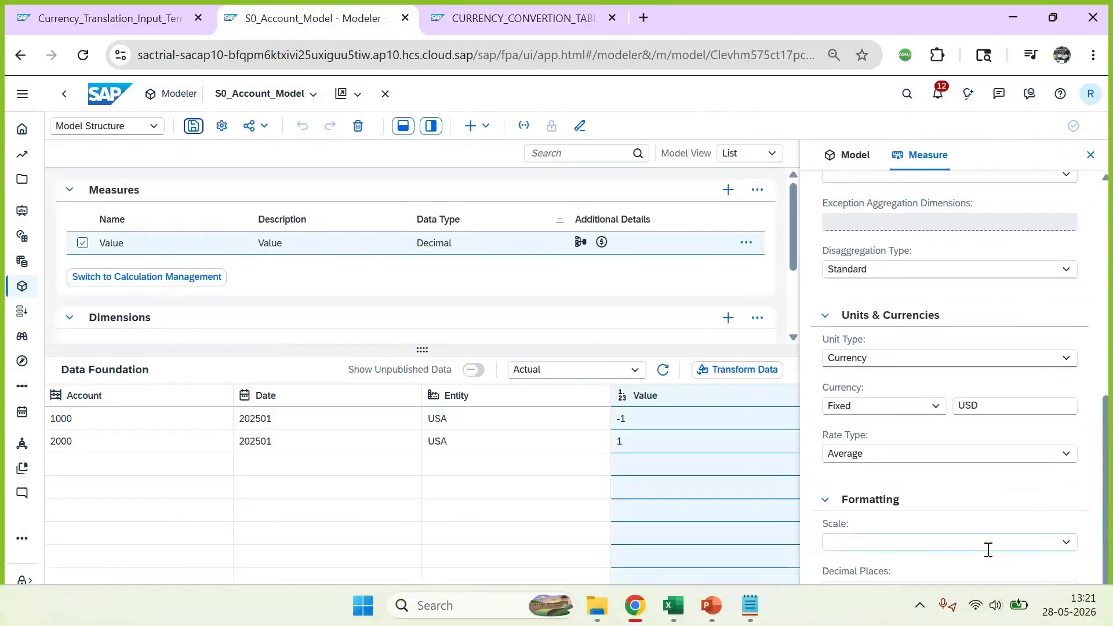
pyautogui.click(336, 246)
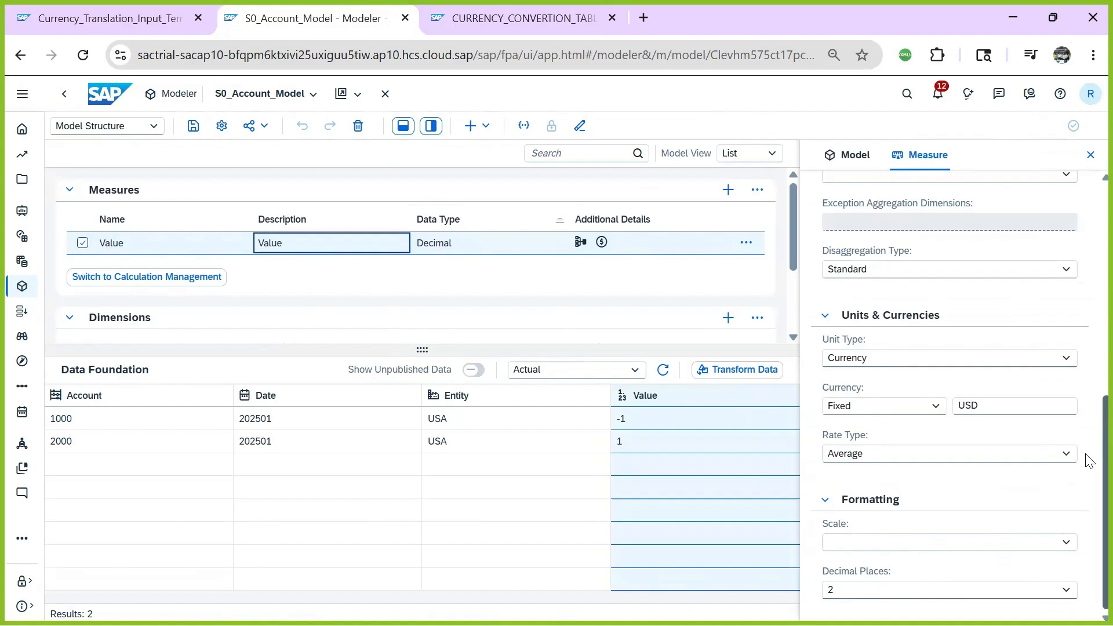
pyautogui.scroll(1, 1089, 461)
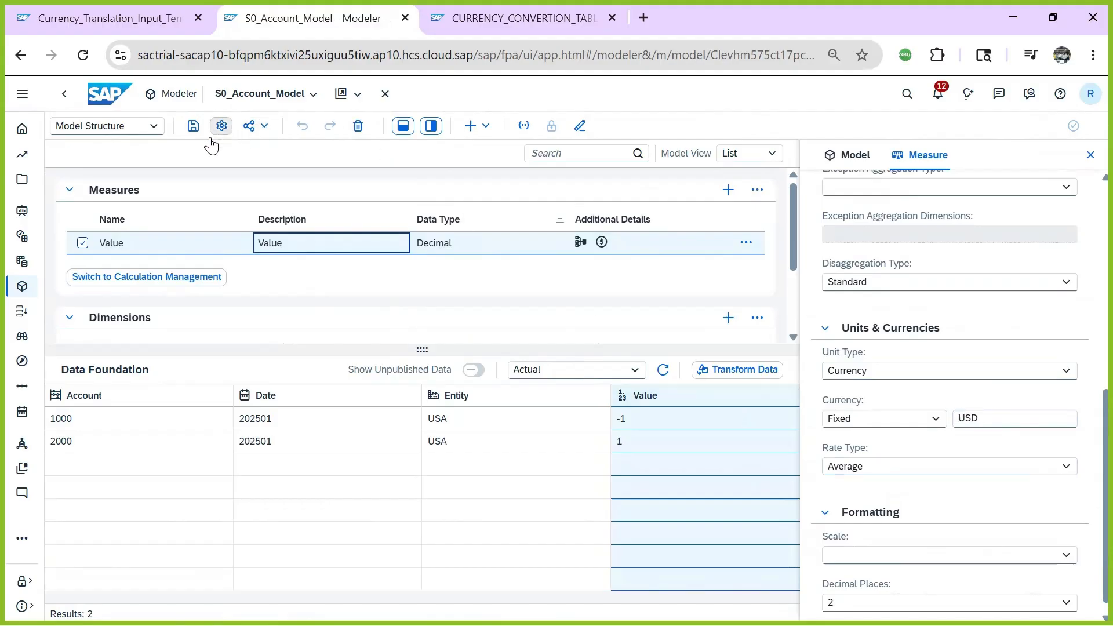
pyautogui.click(194, 127)
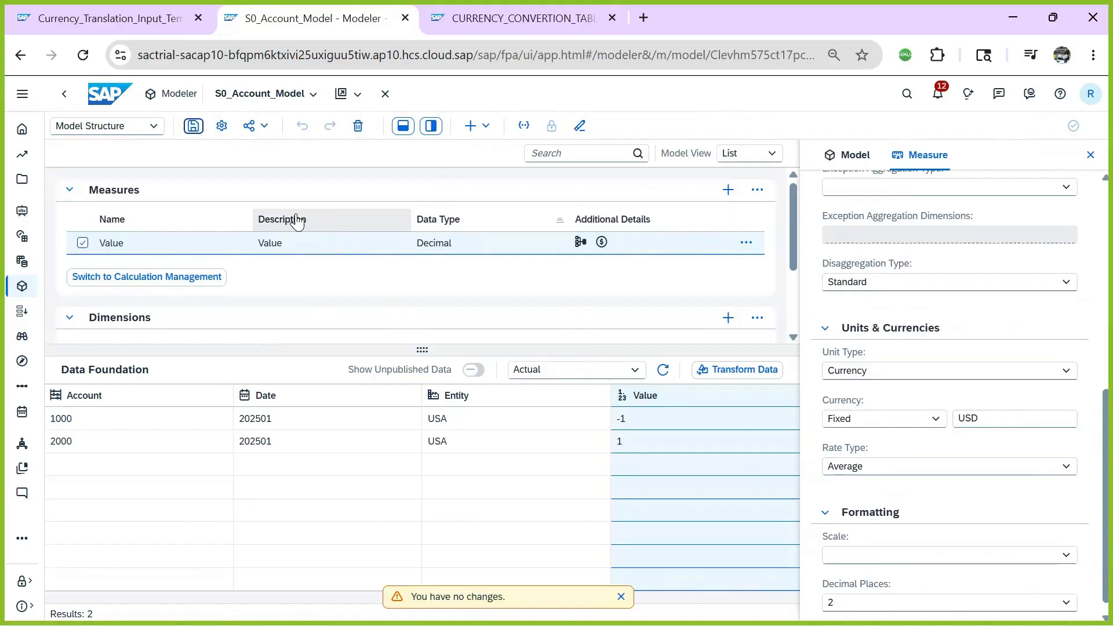
# - Refresh the data in the Currency_Translation_Input_Template story and dismiss the conversion error message
pyautogui.click(142, 22)
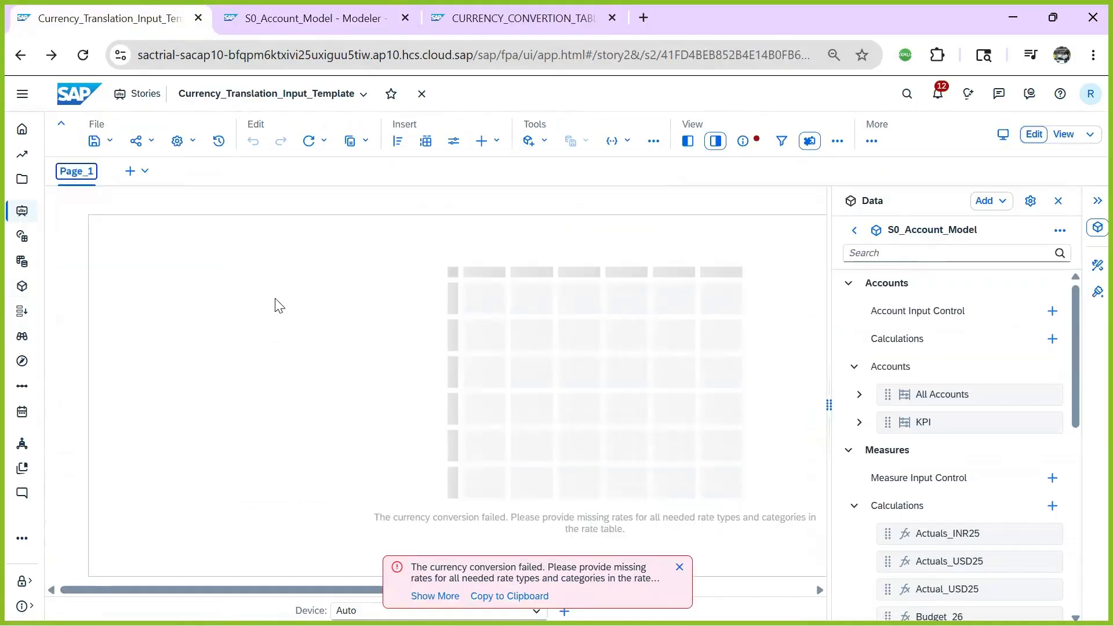
pyautogui.click(323, 141)
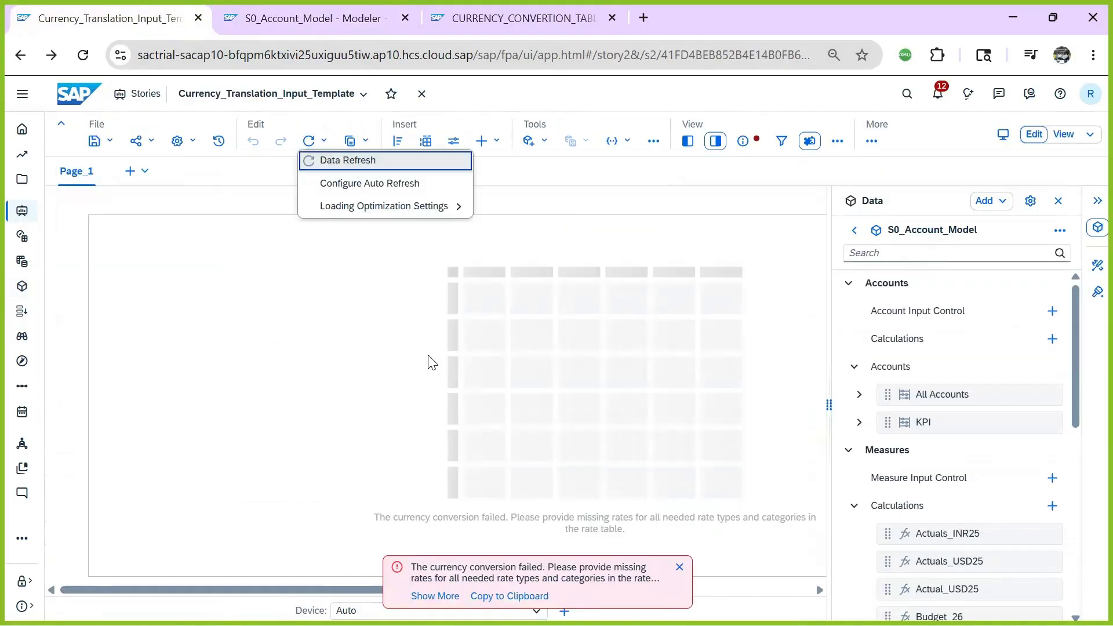
pyautogui.click(358, 167)
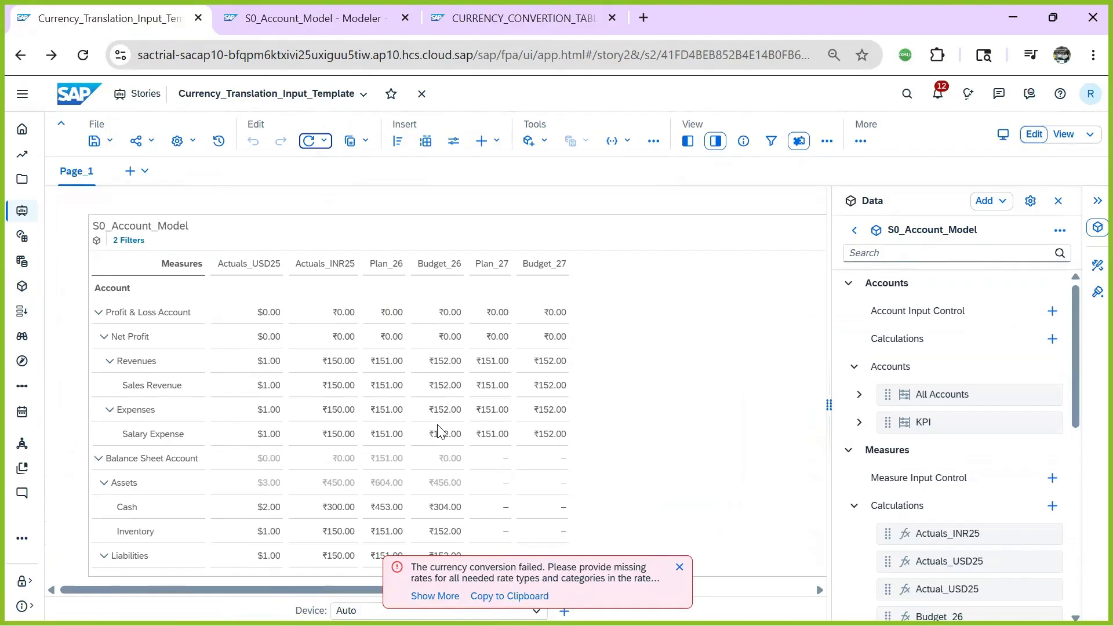
pyautogui.click(681, 568)
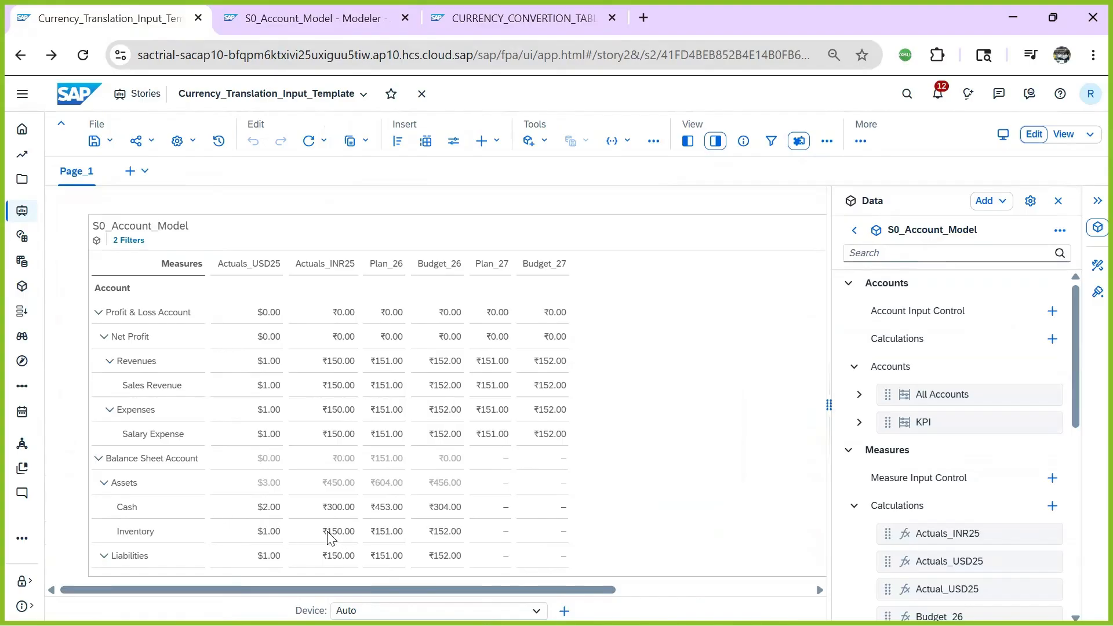
# - Examine the converted Inventory amounts for Actuals_INR25, Plan_26 and Budget_26 in the story table
pyautogui.scroll(-3, 293, 521)
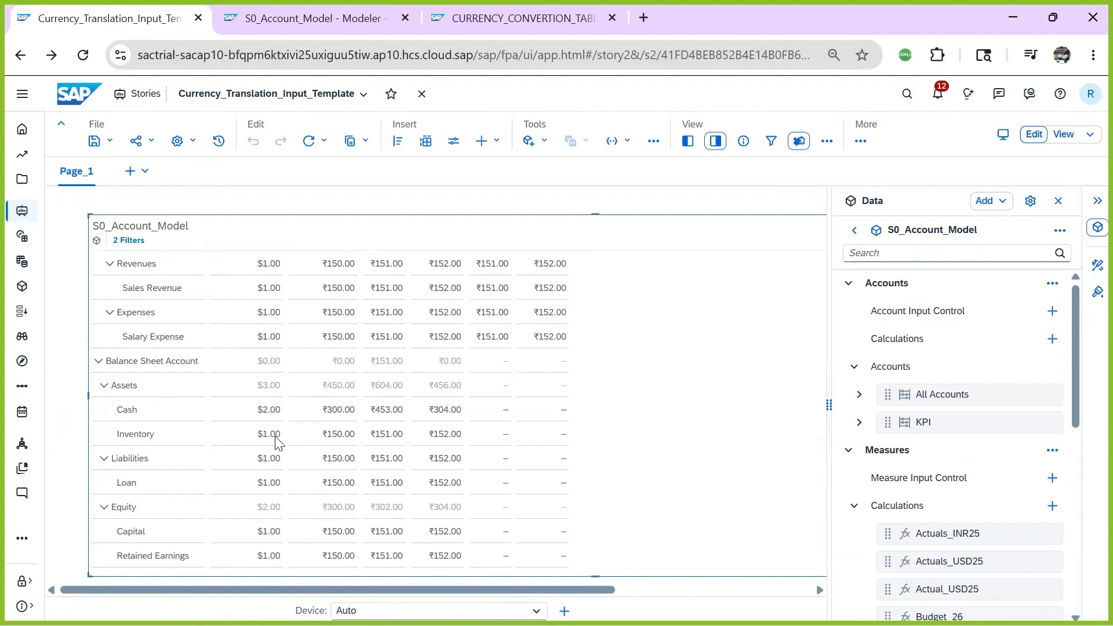
pyautogui.click(329, 435)
pyautogui.click(389, 436)
pyautogui.click(443, 436)
pyautogui.scroll(2, 513, 464)
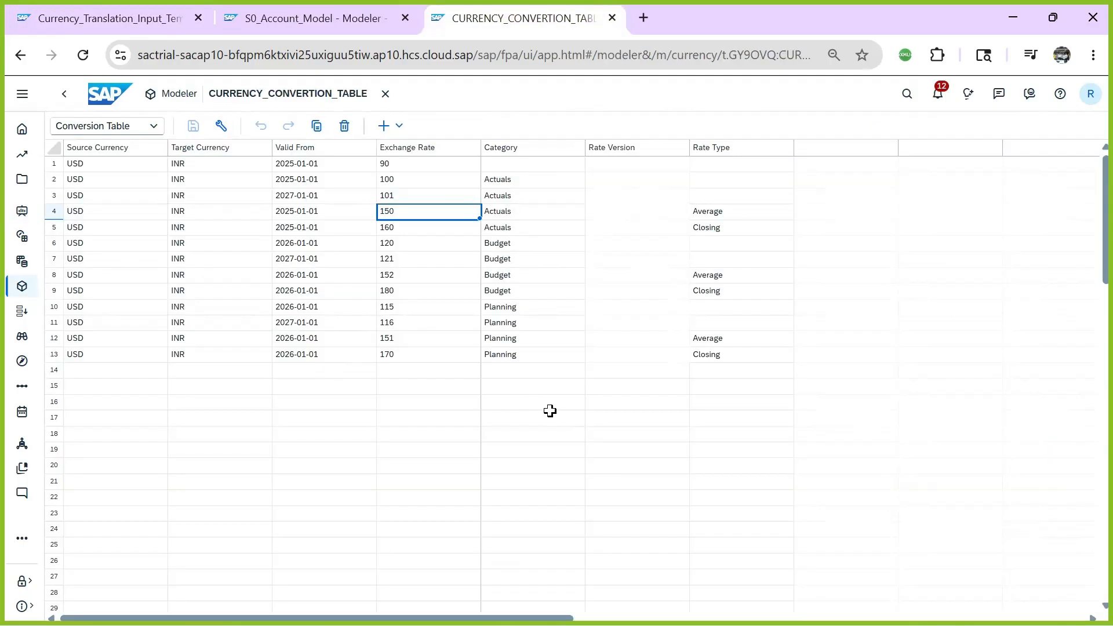
# - Sort CURRENCY_CONVERTION_TABLE by rate type in ascending order and review the Closing exchange rates
pyautogui.click(720, 147)
pyautogui.click(784, 149)
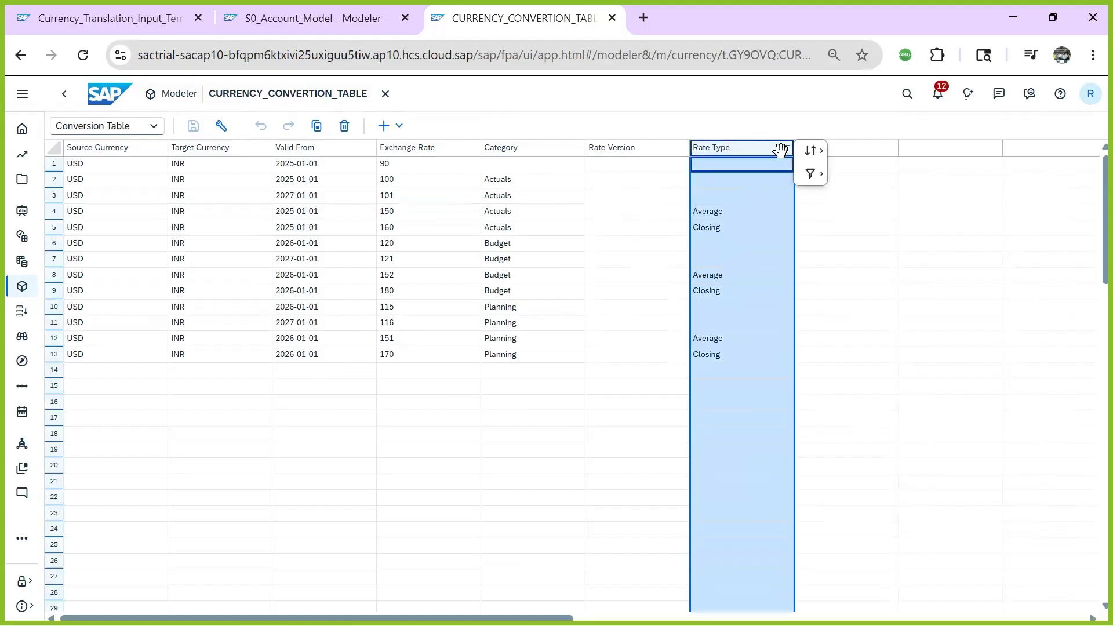
pyautogui.click(810, 150)
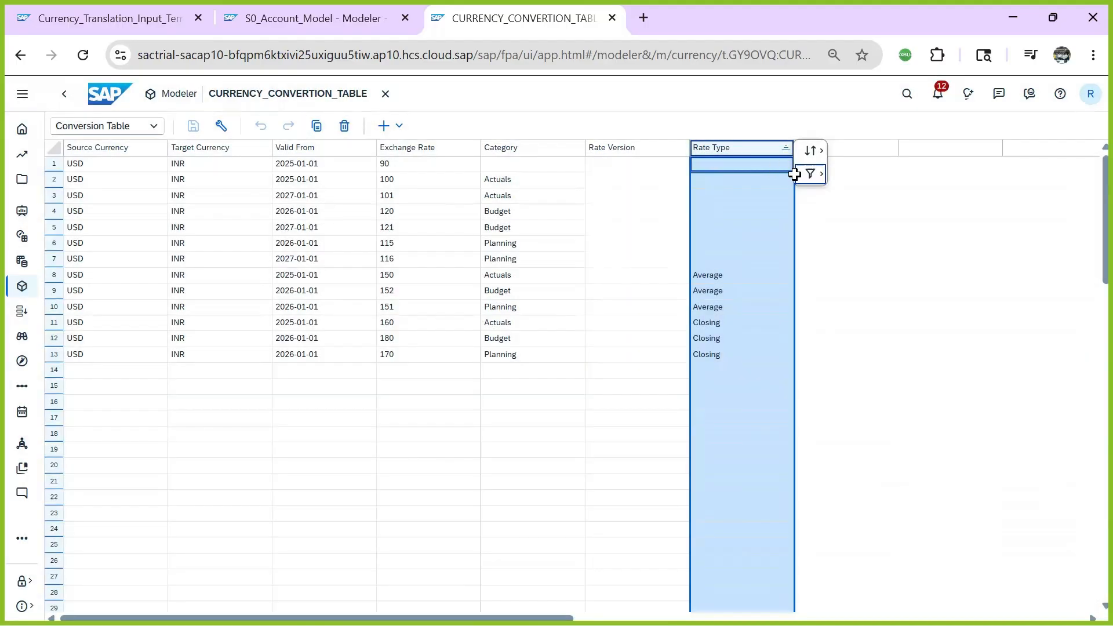
pyautogui.moveTo(815, 154)
pyautogui.click(877, 157)
pyautogui.click(834, 335)
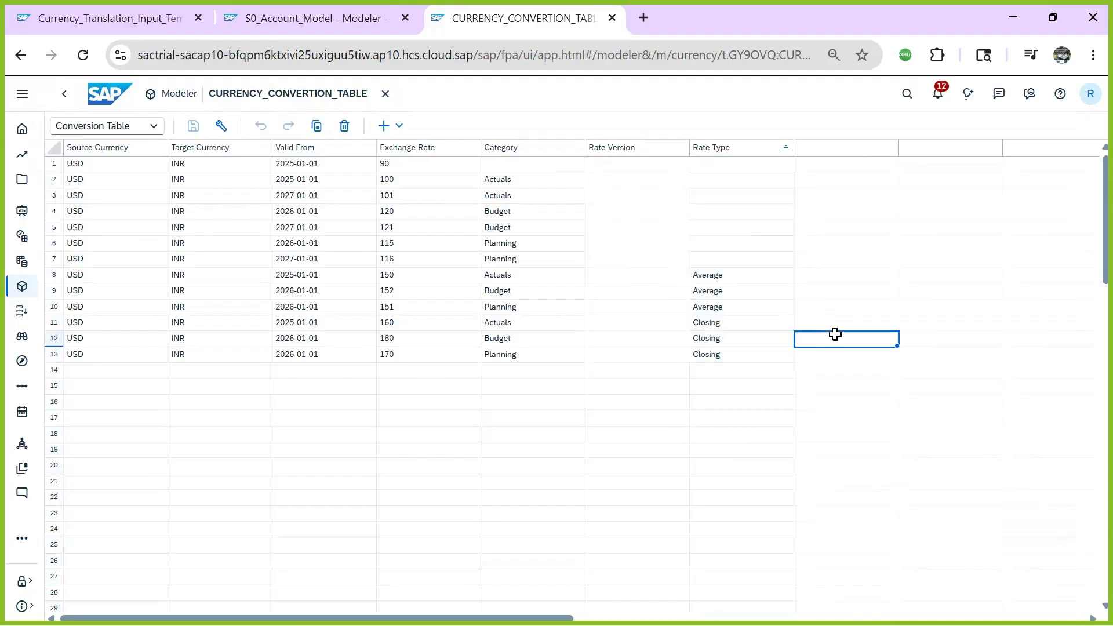
pyautogui.click(724, 275)
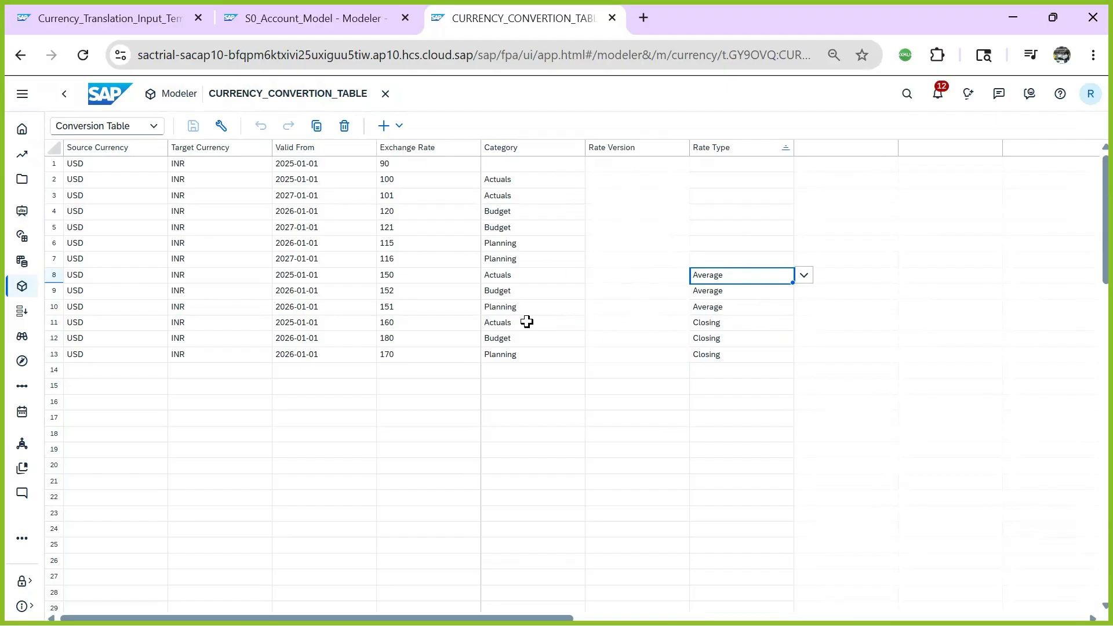
pyautogui.moveTo(392, 322); pyautogui.dragTo(398, 356)
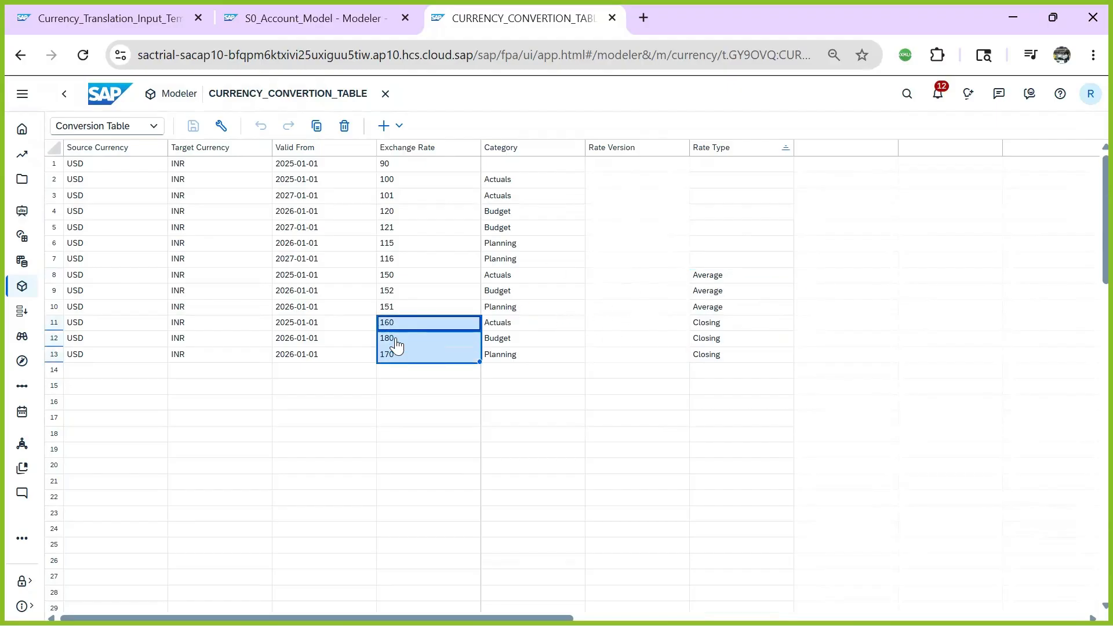
# - Review the converted Expenses amounts for Actuals_INR25, Plan_26 and Budget_26 in the Currency_Translation_Input_Template story
pyautogui.click(134, 21)
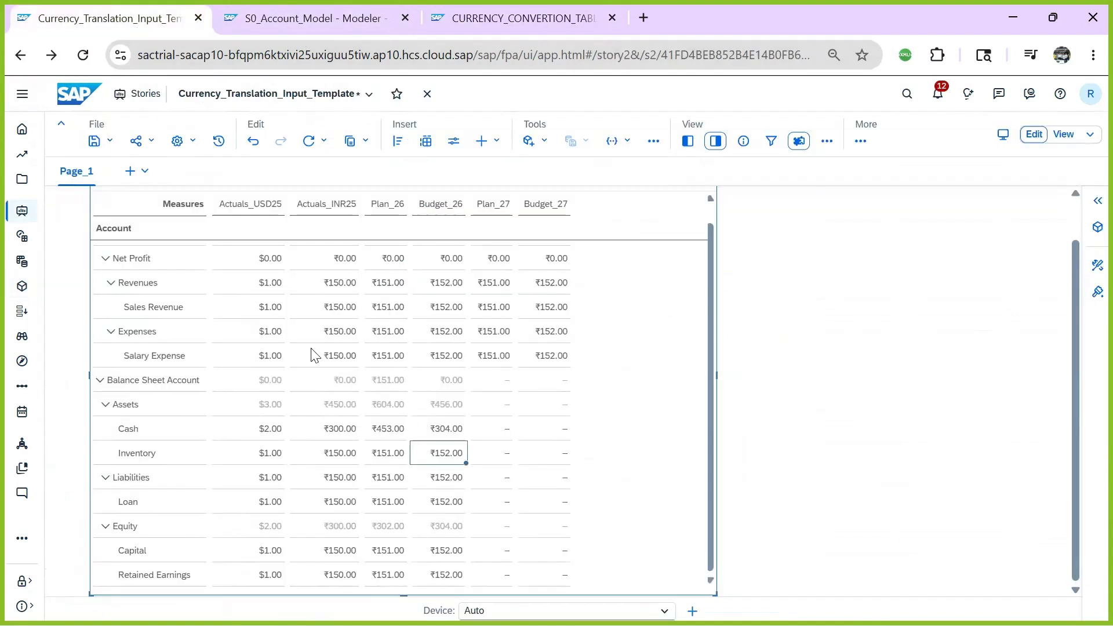
pyautogui.scroll(1, 472, 378)
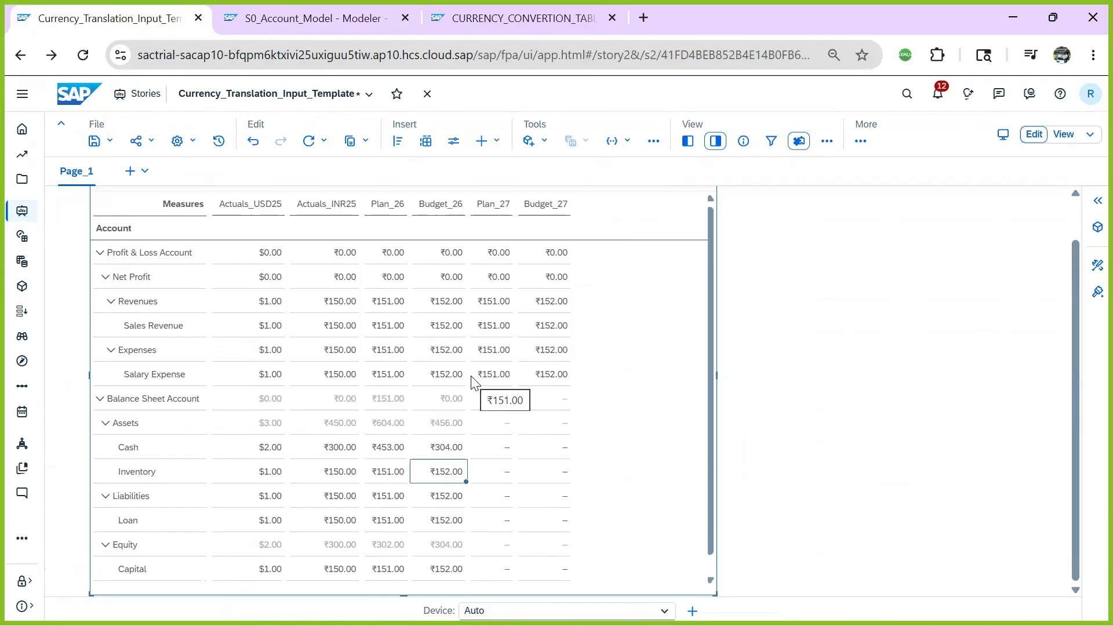
pyautogui.click(338, 353)
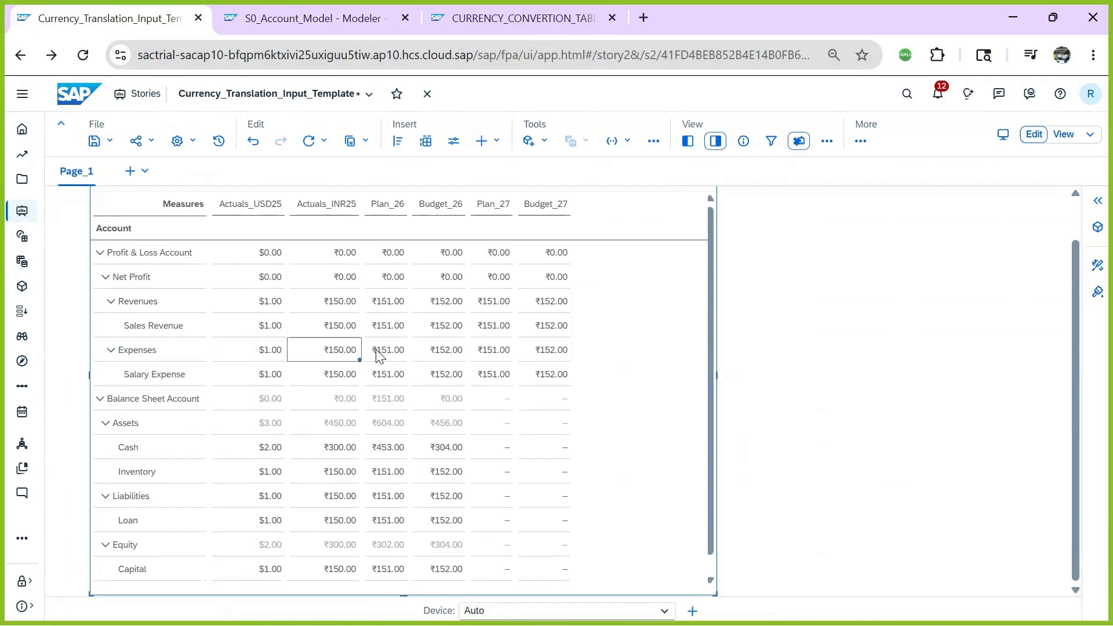
pyautogui.click(382, 352)
pyautogui.click(442, 354)
# - Set the Value measure's rate type to Closing in S0_Account_Model and save the model
pyautogui.click(325, 18)
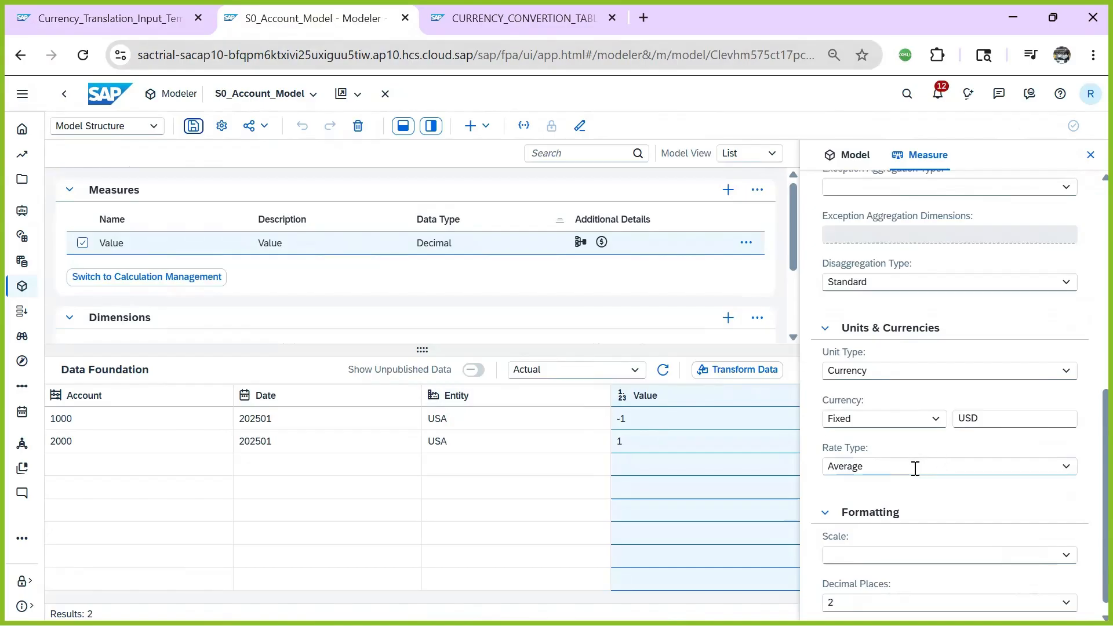
pyautogui.click(1066, 471)
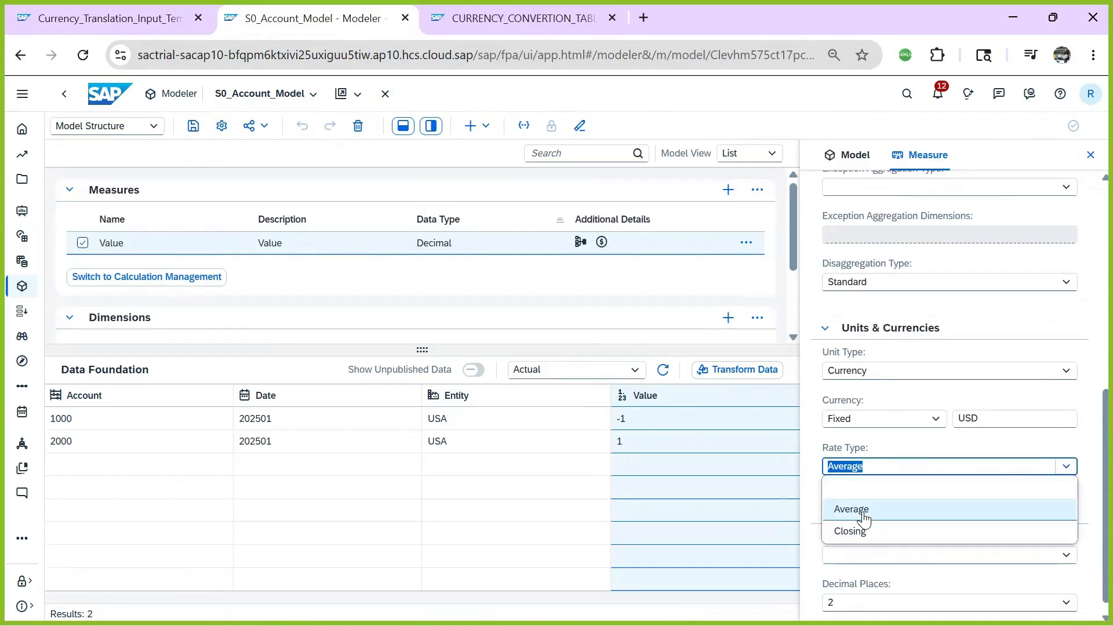
pyautogui.click(864, 532)
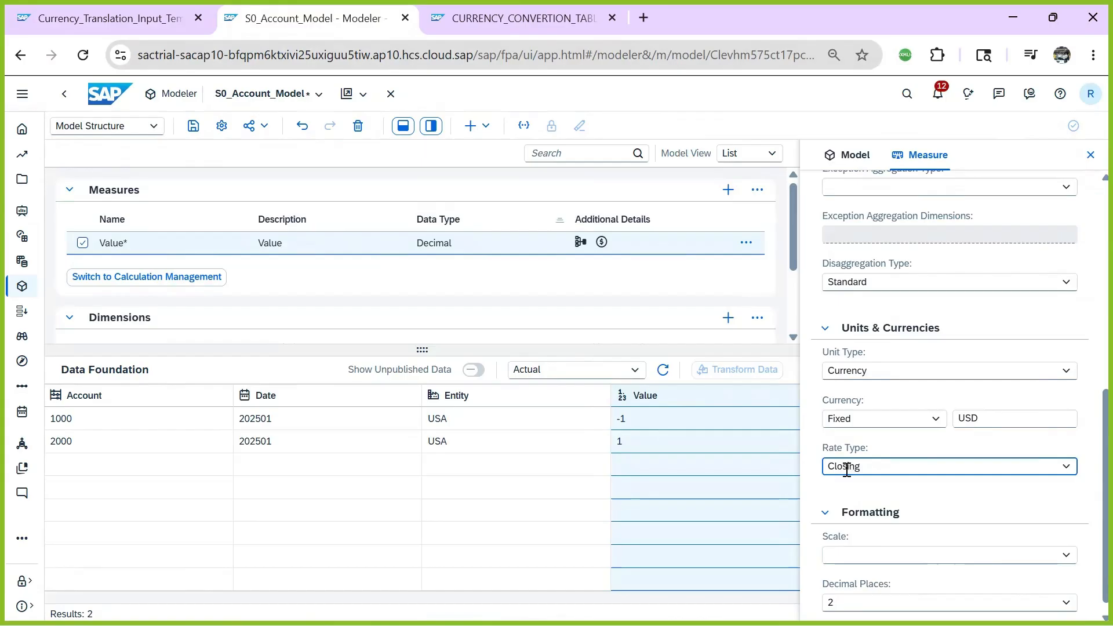
pyautogui.click(193, 126)
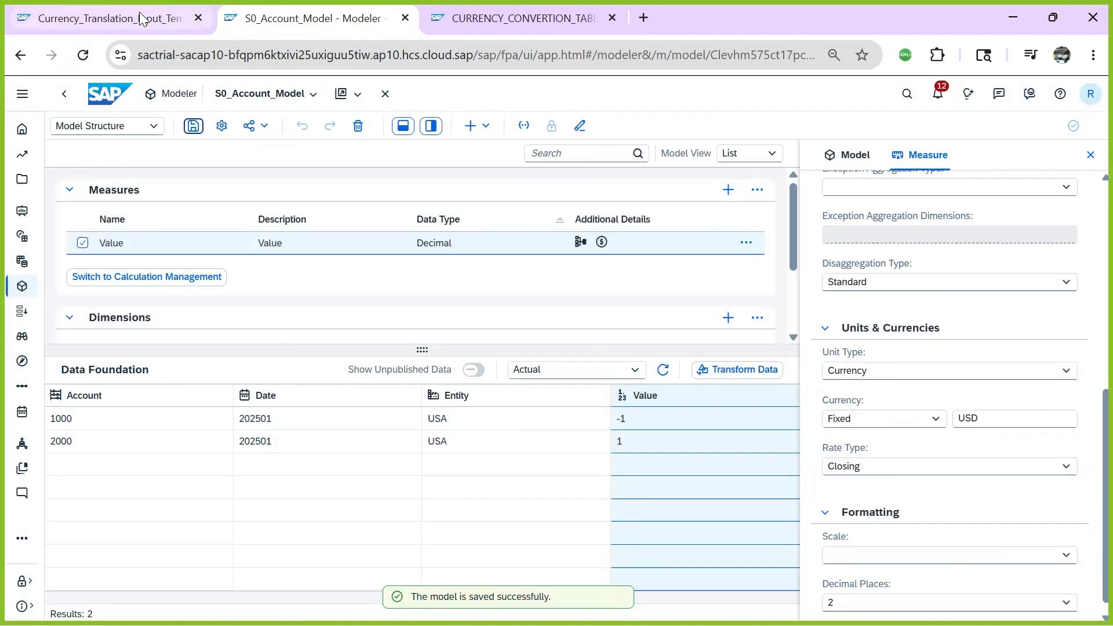
# - Refresh the data in the Currency_Translation_Input_Template story and check the converted Expenses amount for Actuals_INR25
pyautogui.click(173, 24)
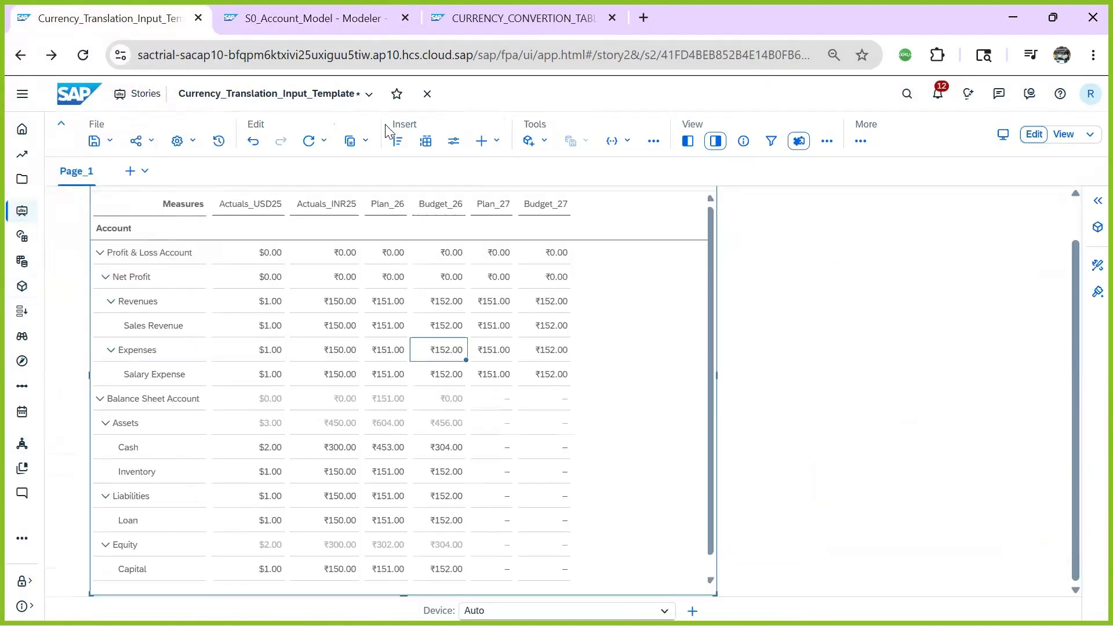
pyautogui.click(316, 142)
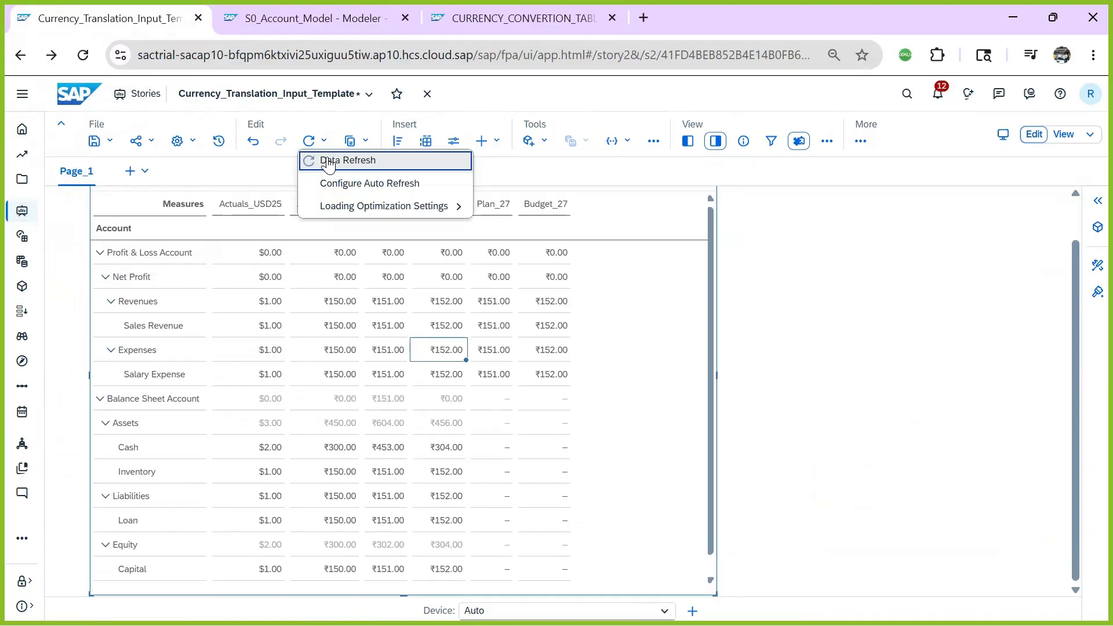
pyautogui.click(328, 161)
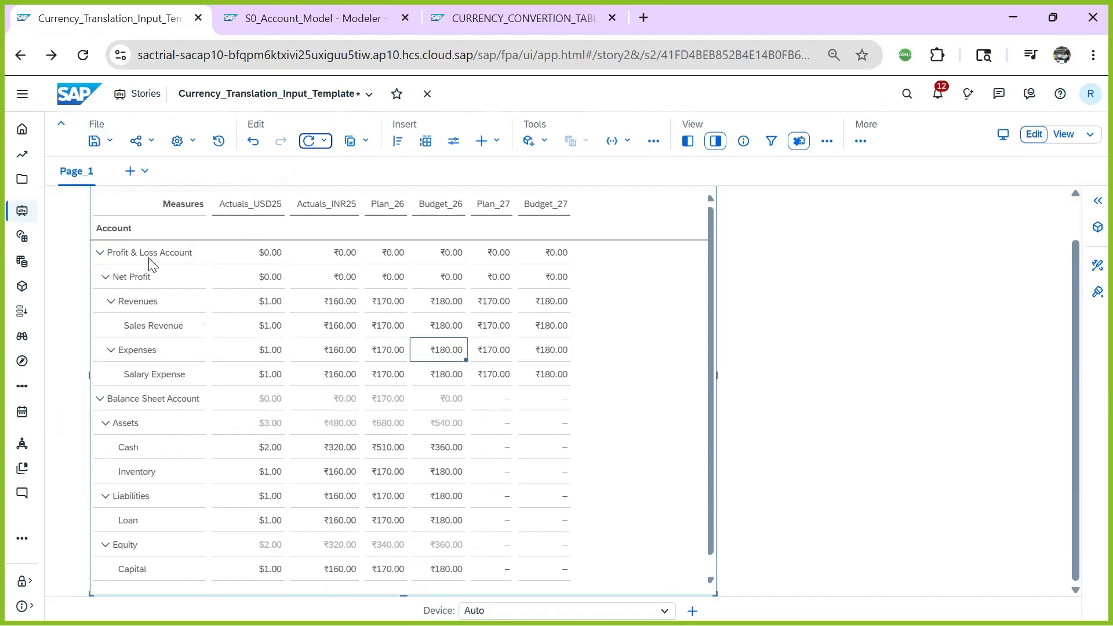
pyautogui.click(346, 357)
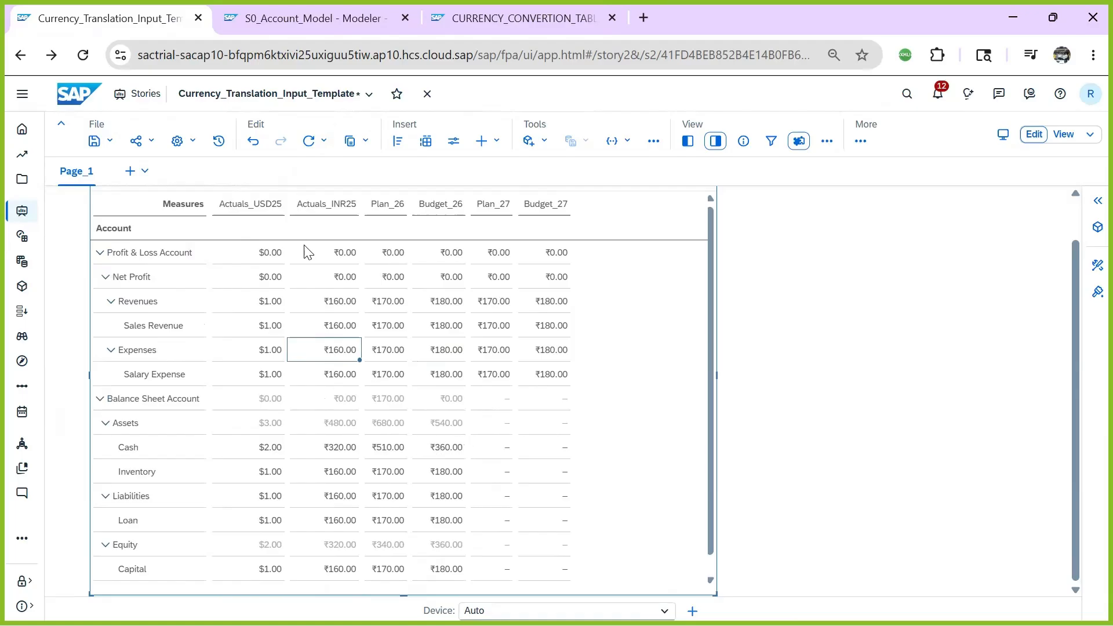
# - Open the Account dimension of S0_Account_Model and review the rate types assigned to Sales Revenue and Cash
pyautogui.click(300, 15)
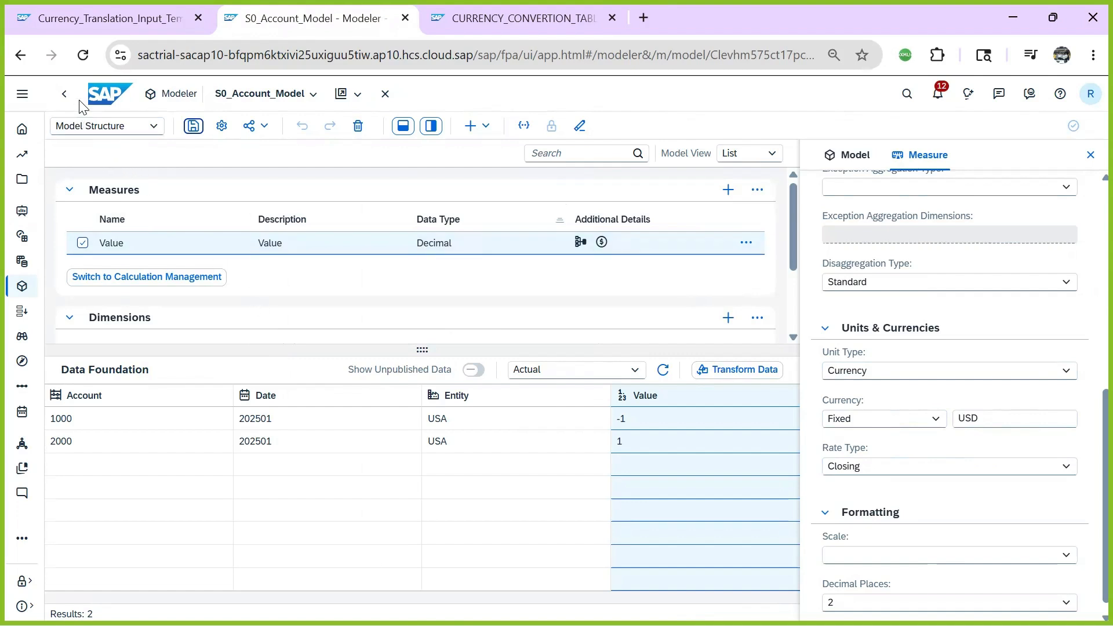
pyautogui.moveTo(410, 350); pyautogui.dragTo(402, 514)
pyautogui.click(335, 396)
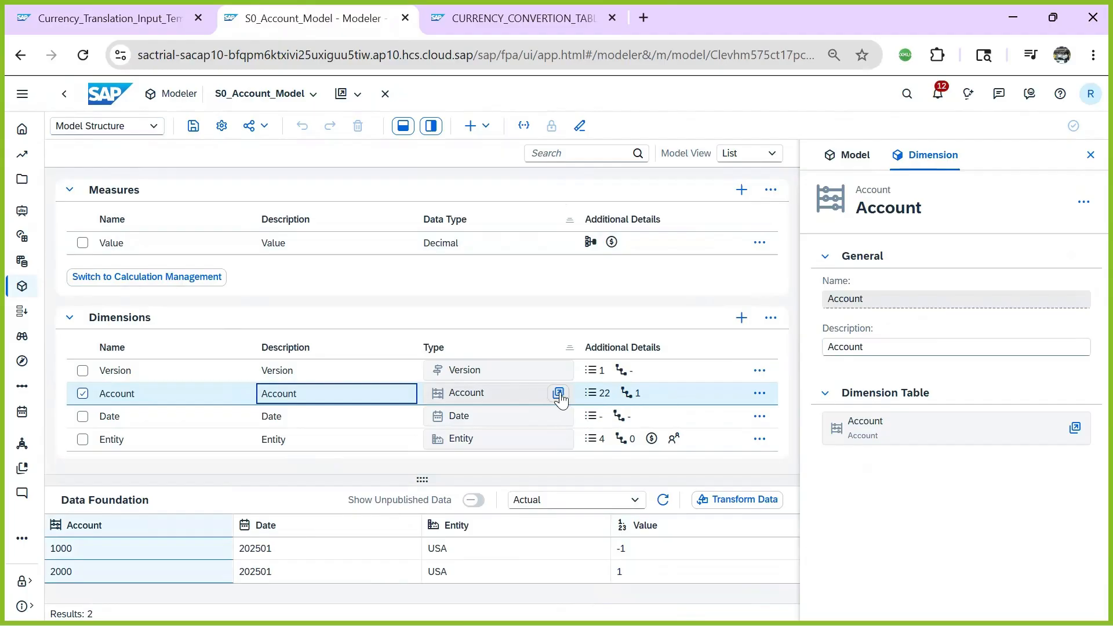
pyautogui.click(557, 394)
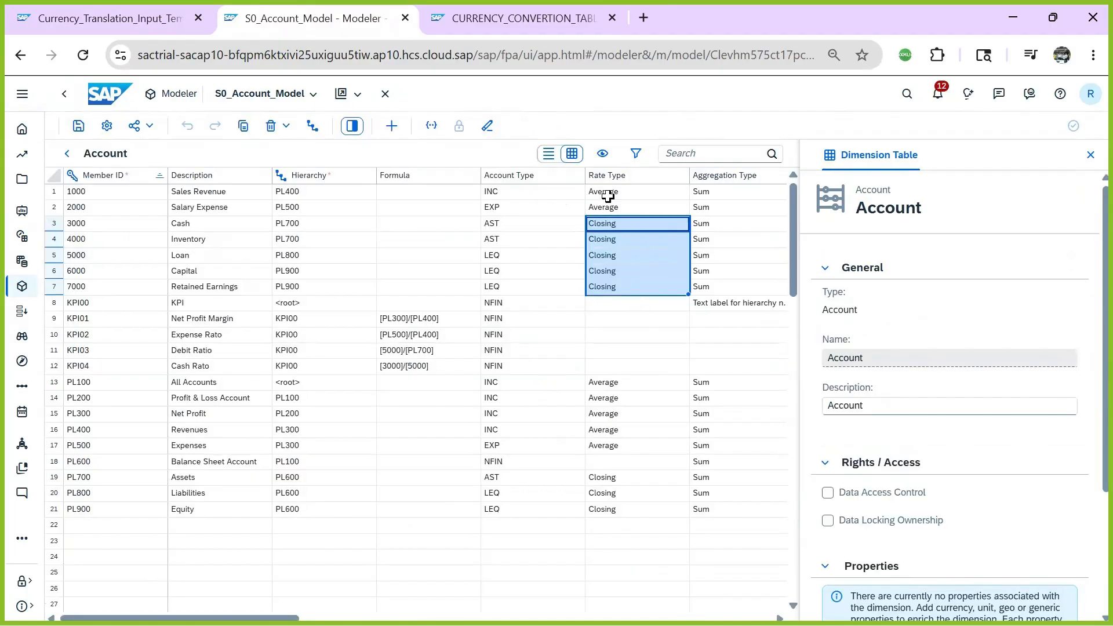
pyautogui.click(227, 195)
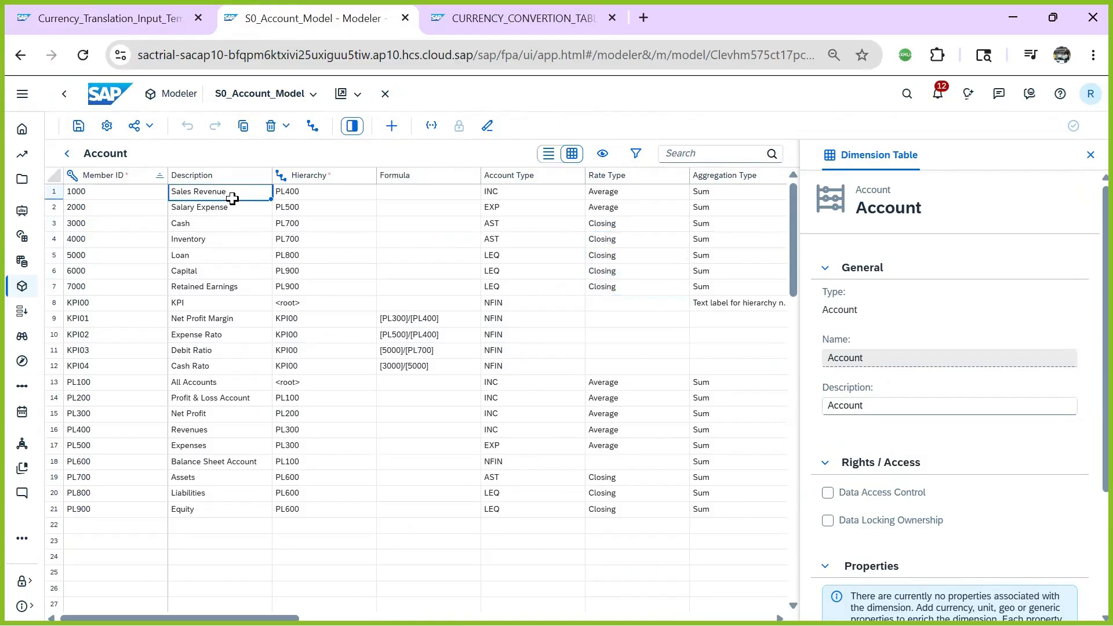
pyautogui.click(604, 197)
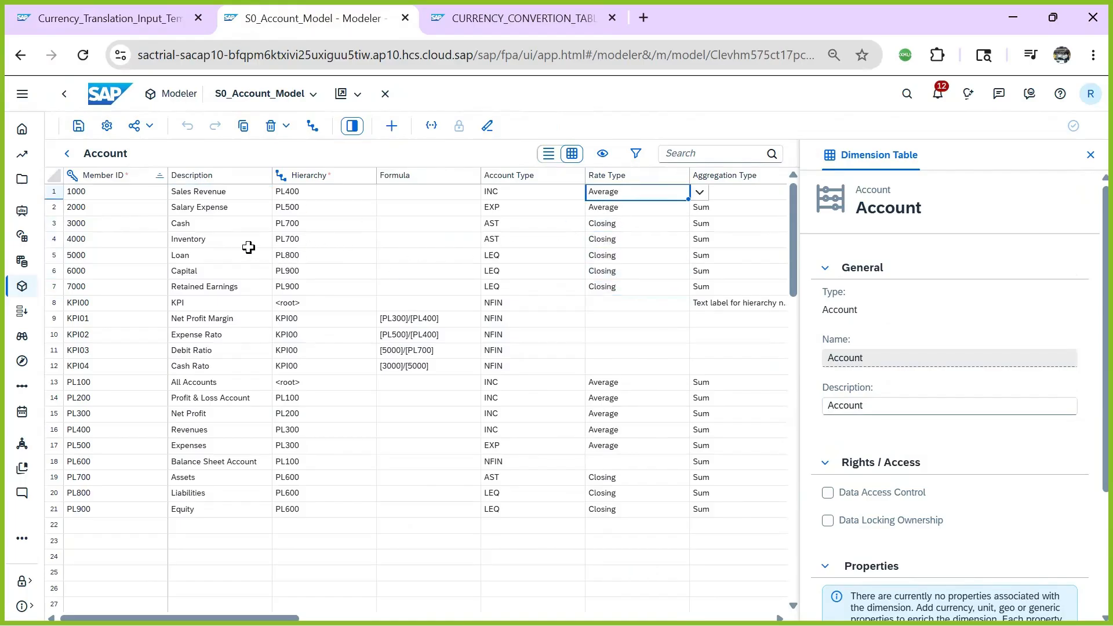
pyautogui.click(220, 224)
pyautogui.click(630, 227)
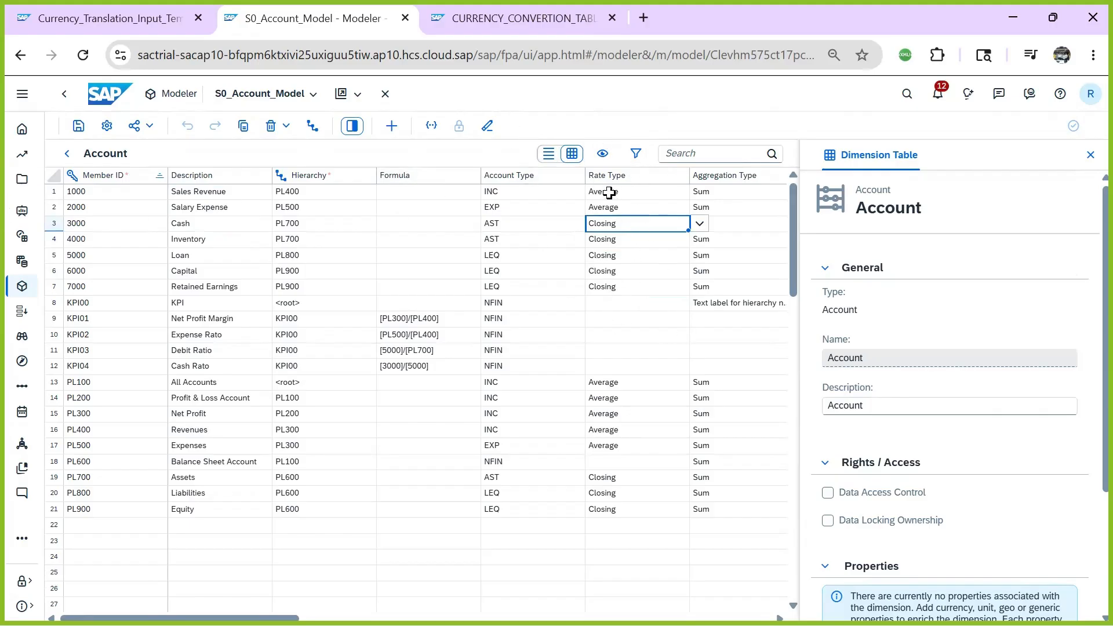
# - Set S0_Account_Model's structure priority to take properties and calculations from Account, and save the model
pyautogui.click(67, 153)
pyautogui.click(222, 127)
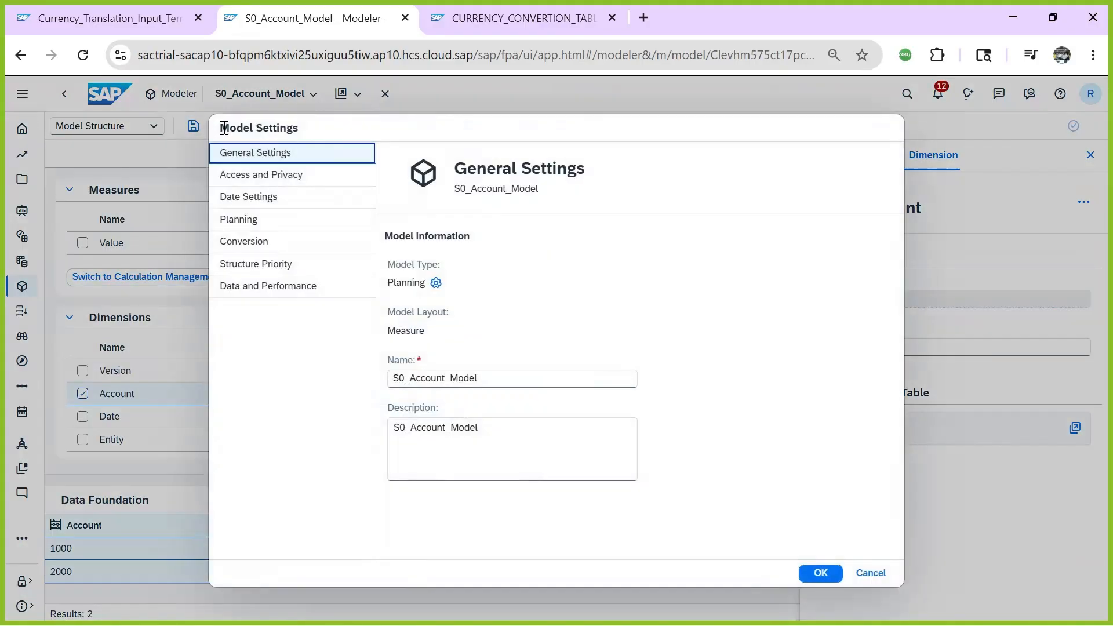
pyautogui.click(264, 267)
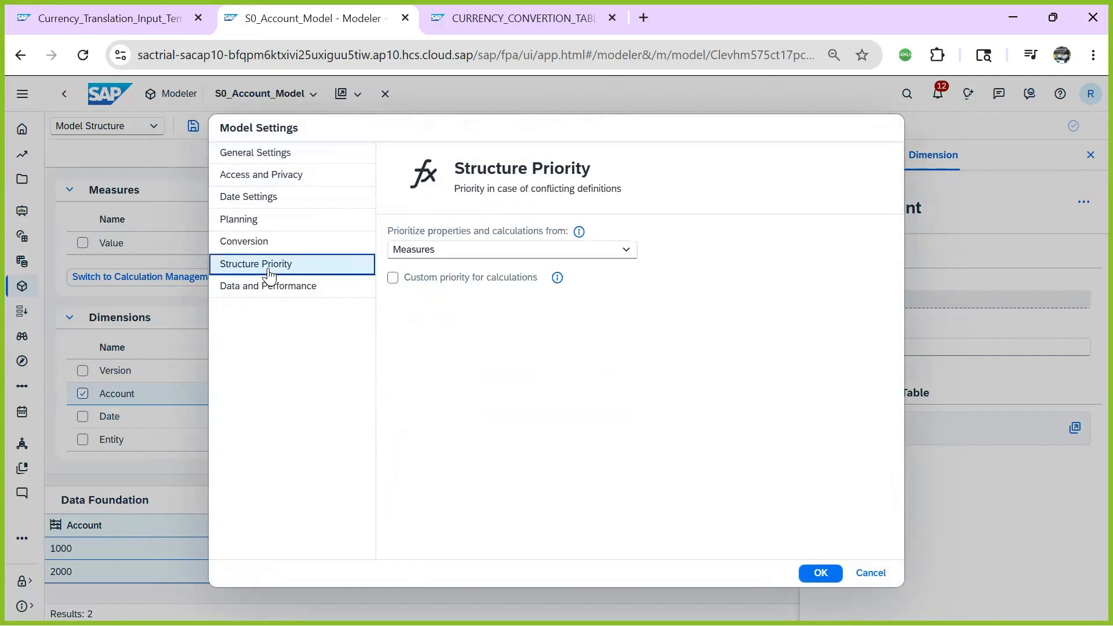
pyautogui.click(406, 253)
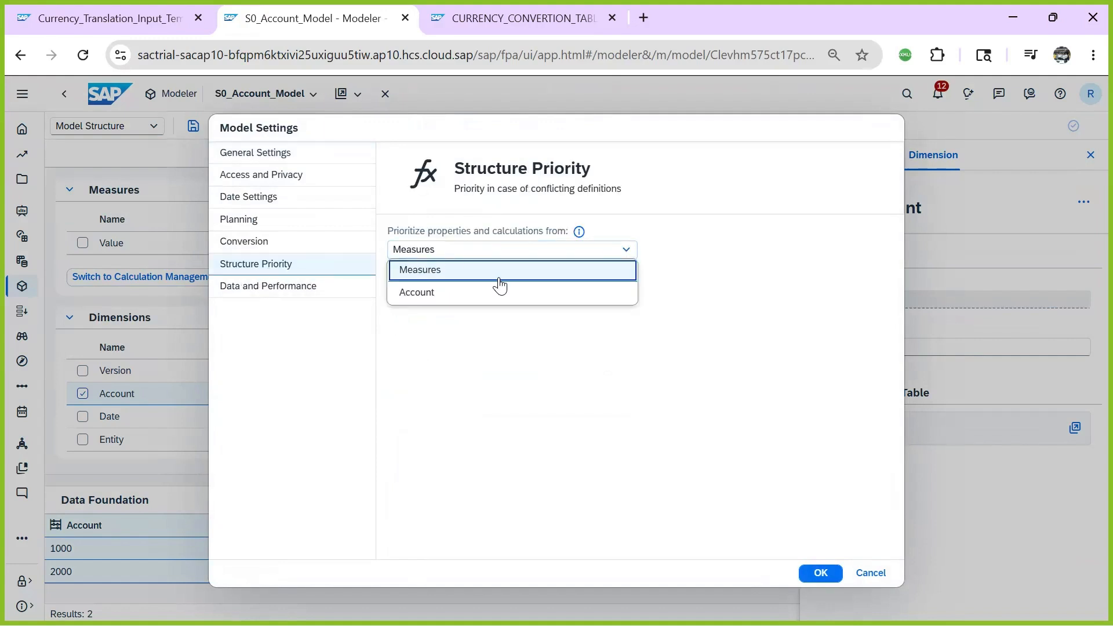
pyautogui.click(453, 295)
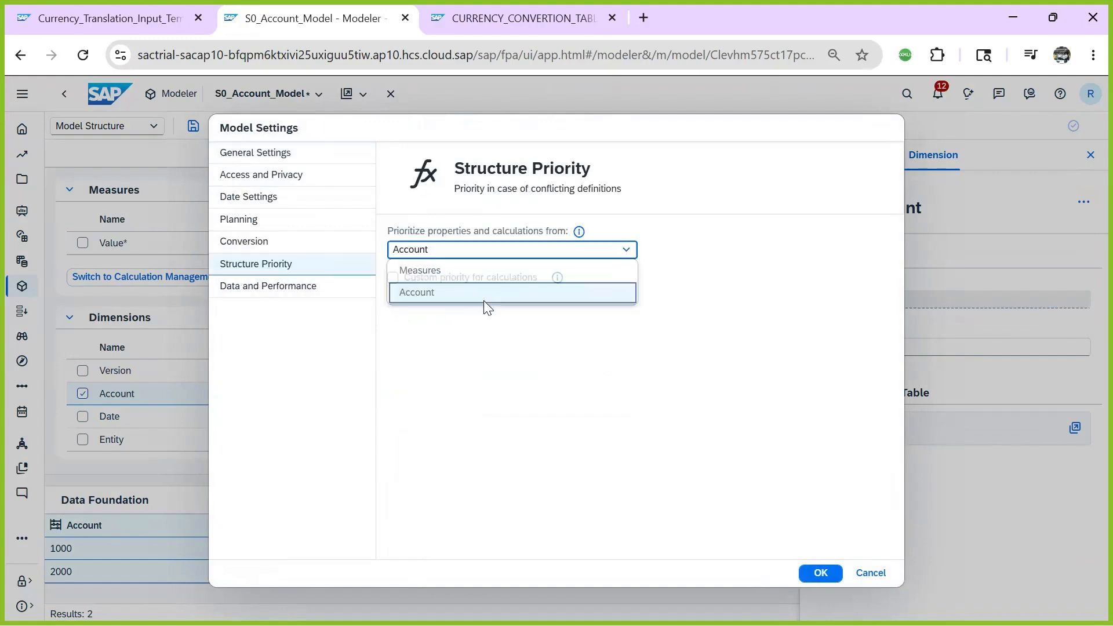
pyautogui.click(821, 574)
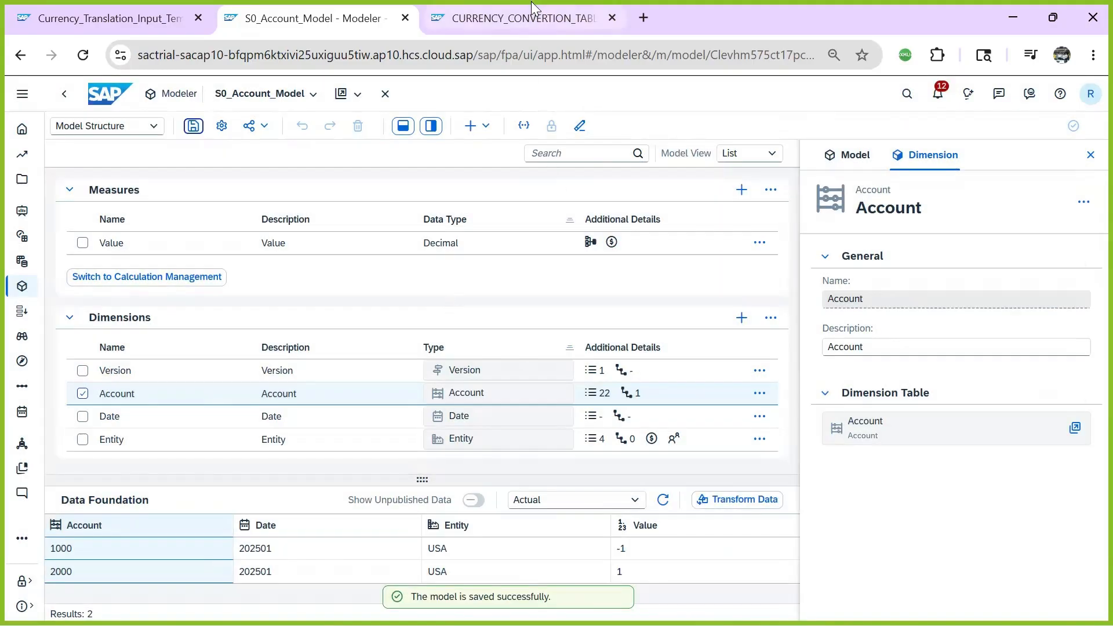
# - Refresh the data in the Currency_Translation_Input_Template story
pyautogui.click(110, 18)
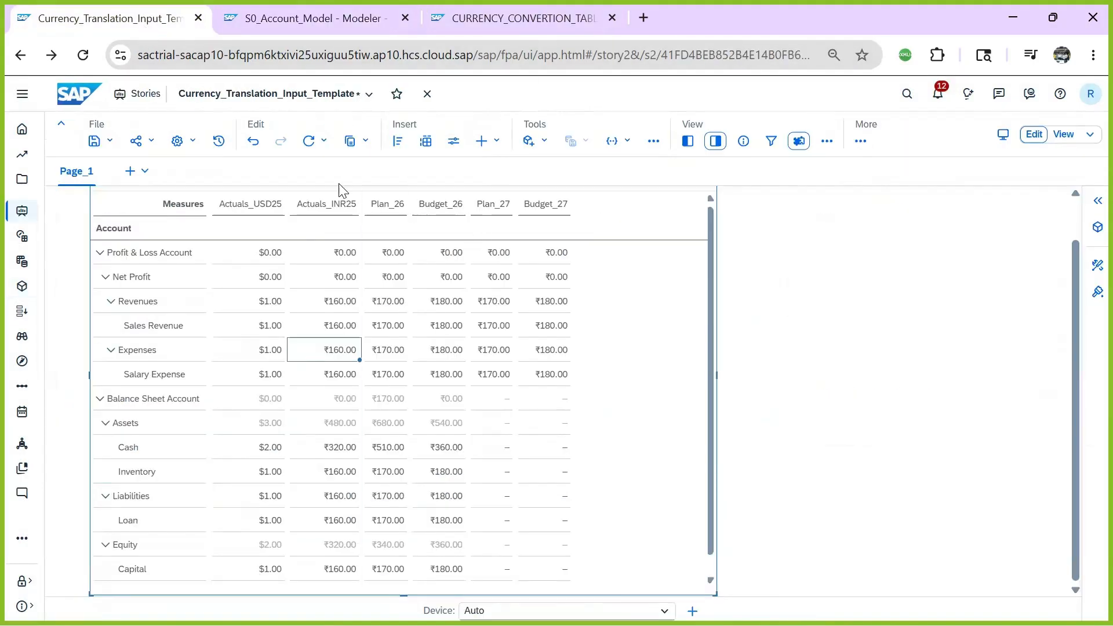
pyautogui.click(315, 145)
pyautogui.click(346, 160)
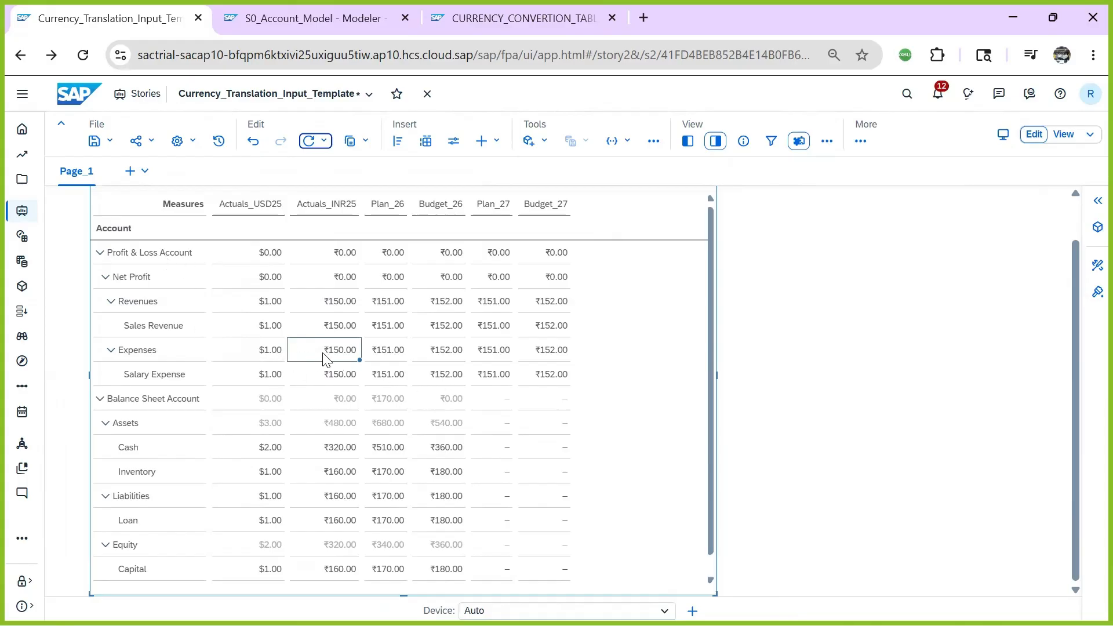
# - Compare the converted Expenses and Liabilities amounts across the Actuals_INR25, Plan_26 and Budget_26 columns
pyautogui.click(384, 353)
pyautogui.click(444, 355)
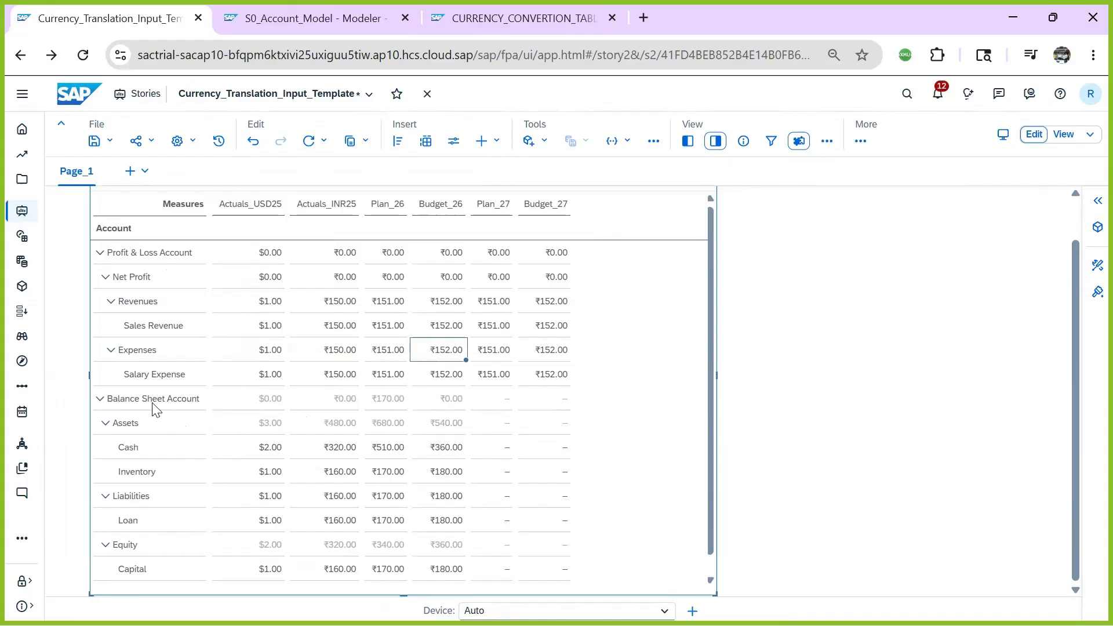
pyautogui.click(339, 499)
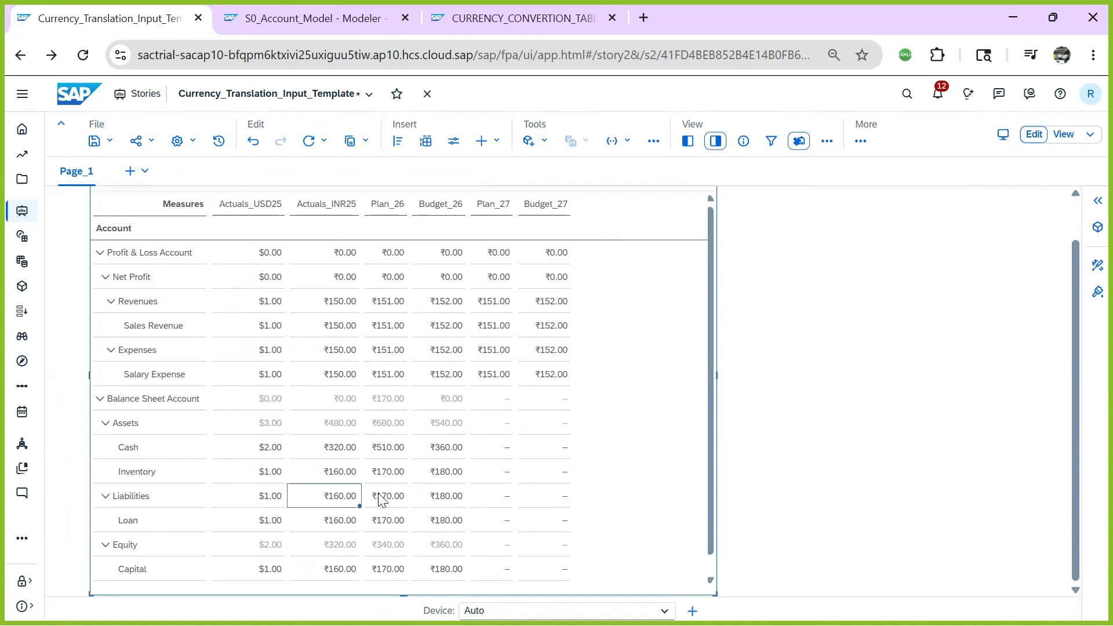
pyautogui.click(389, 502)
pyautogui.click(444, 502)
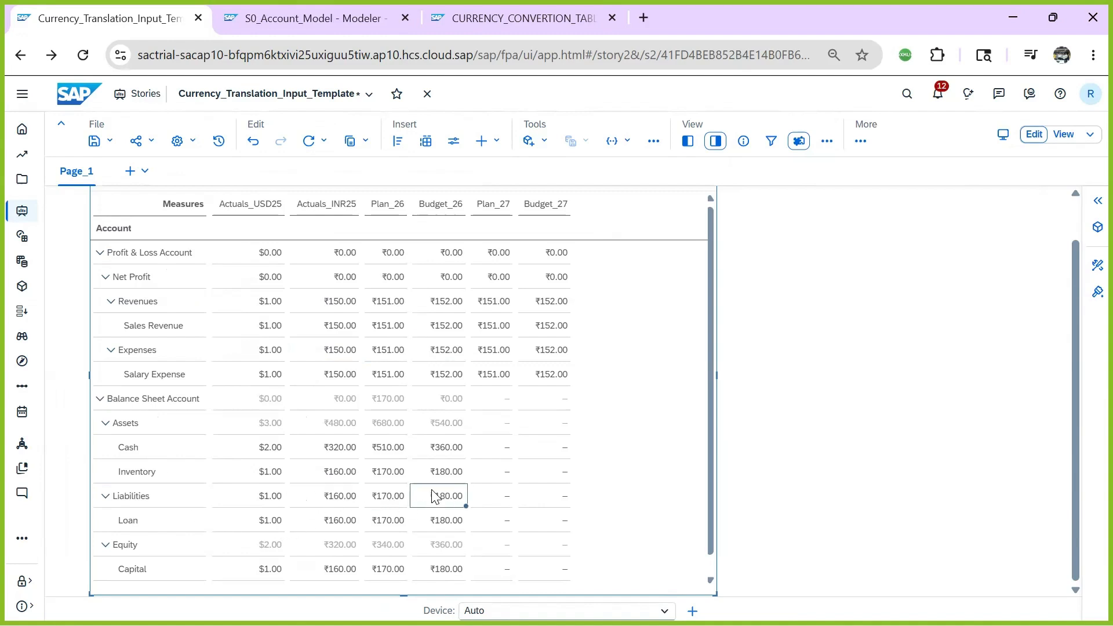
# - Review the Average exchange rates in CURRENCY_CONVERTION_TABLE and compare them with the converted amounts in the story
pyautogui.click(522, 18)
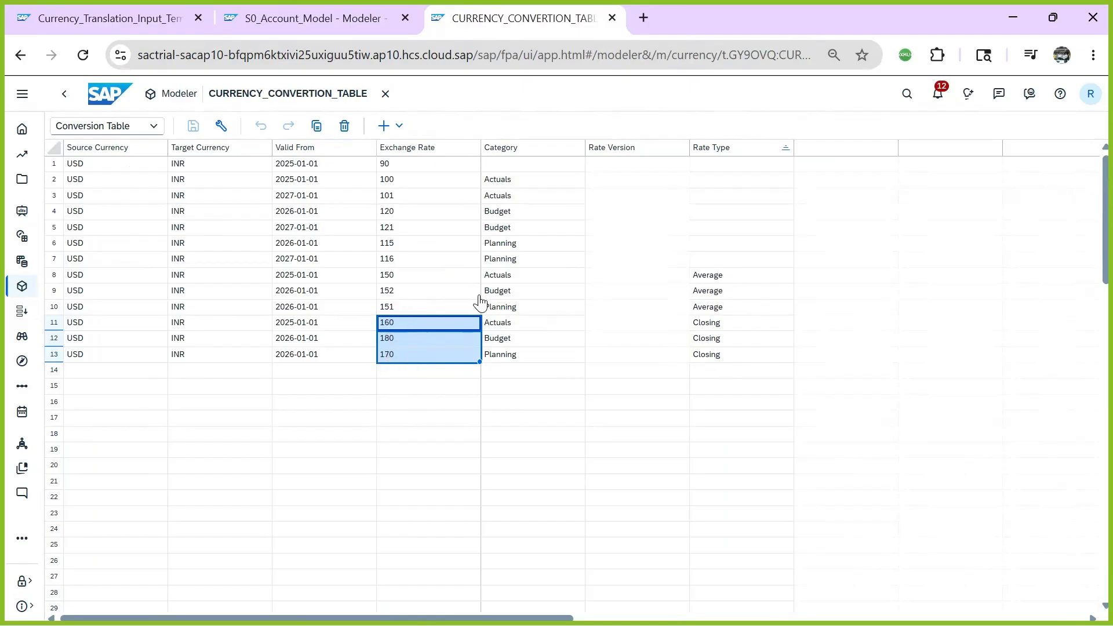
pyautogui.moveTo(415, 276); pyautogui.dragTo(418, 307)
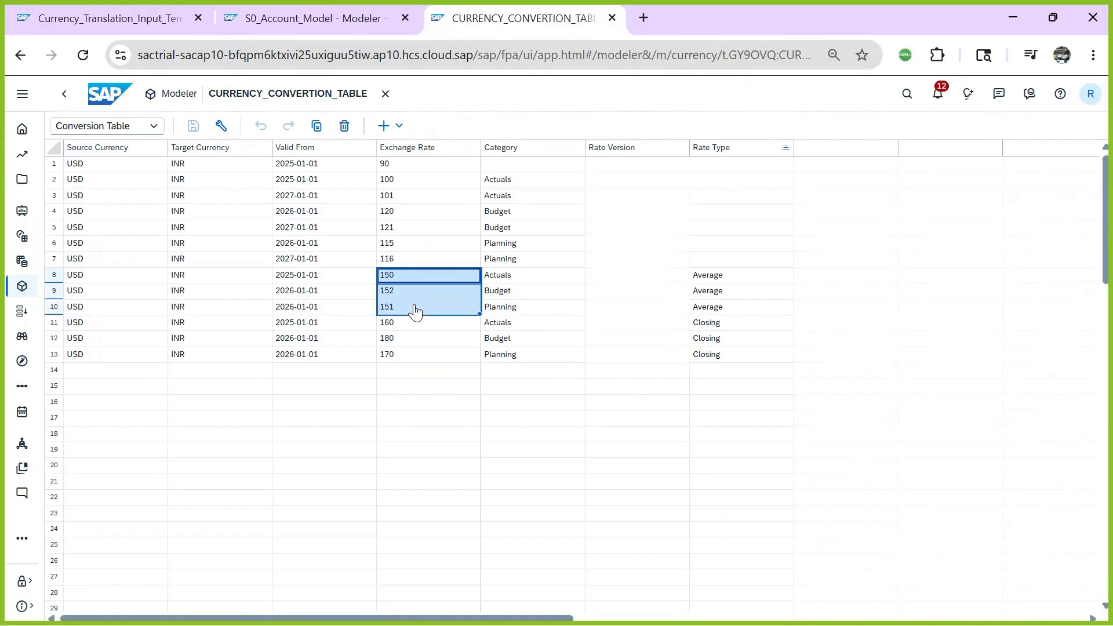
pyautogui.click(260, 12)
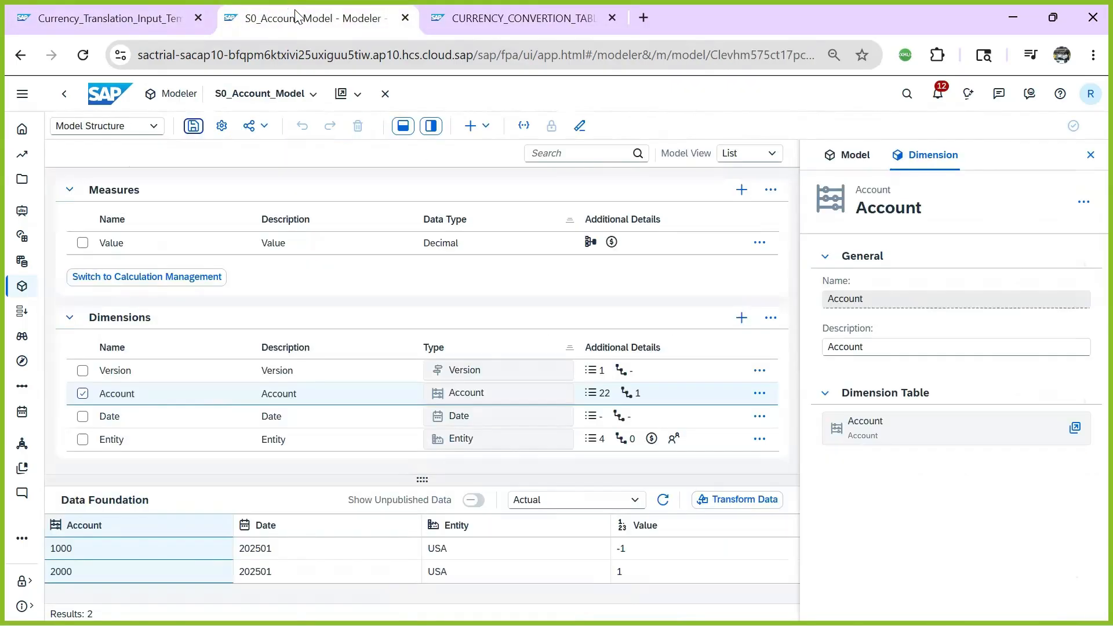
pyautogui.click(162, 18)
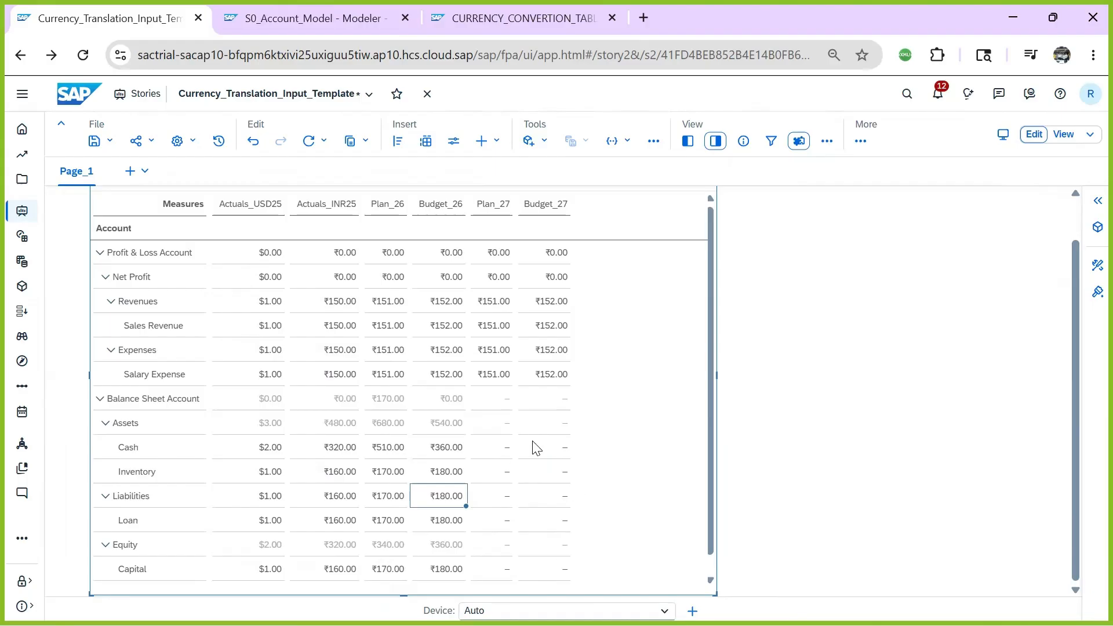
# - Copy the six Average and Closing rate rows in CURRENCY_CONVERTION_TABLE and paste them from row 14 on
pyautogui.click(474, 16)
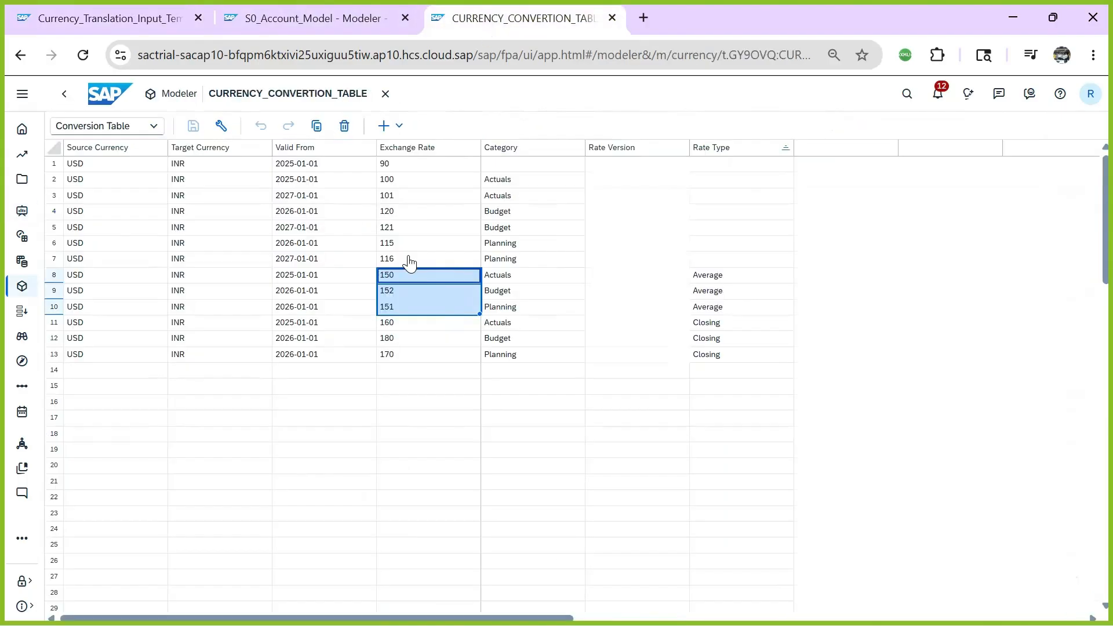
pyautogui.click(610, 342)
pyautogui.moveTo(115, 278); pyautogui.dragTo(708, 355)
pyautogui.hotkey('ctrl', 'c')
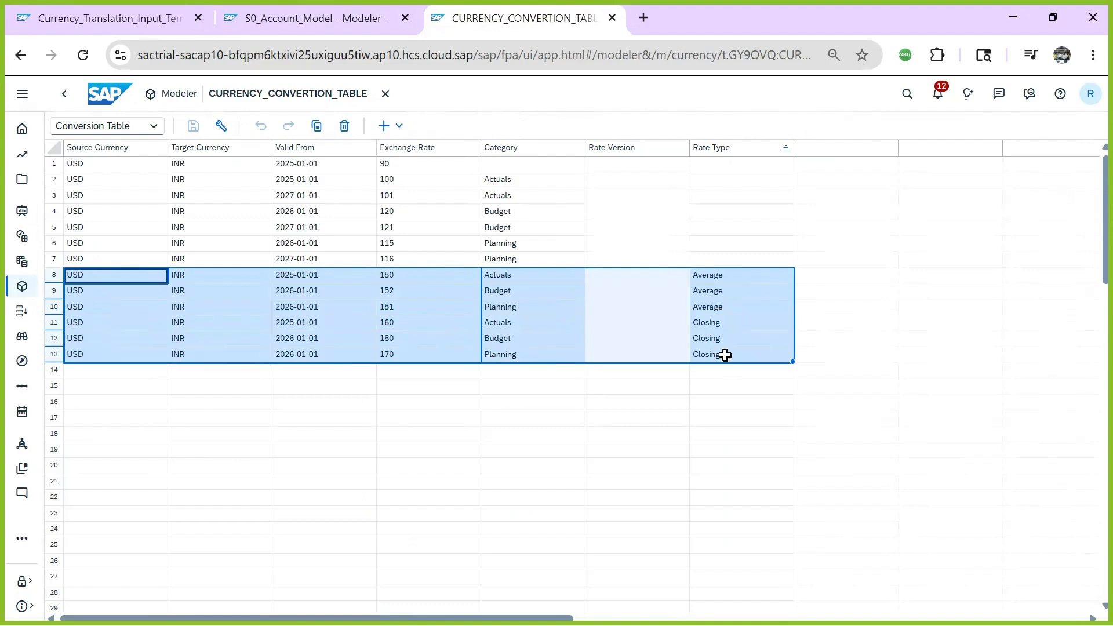
pyautogui.click(147, 373)
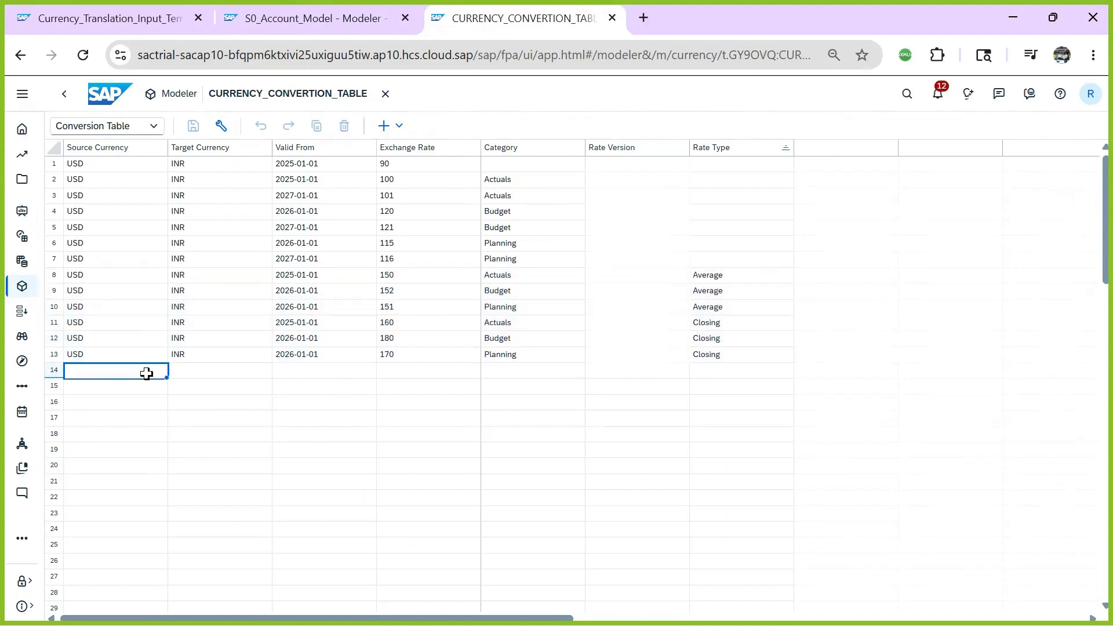
pyautogui.hotkey('ctrl', 'v')
# - Set the Valid From date of the six pasted rows to 2027-01-01 and save the conversion table
pyautogui.click(313, 374)
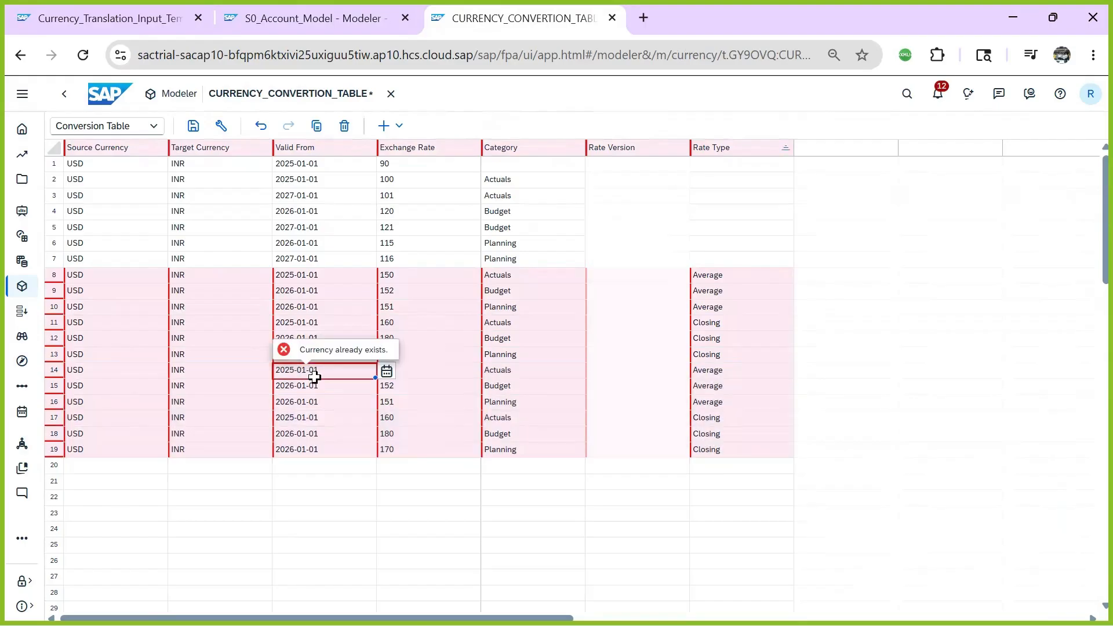
pyautogui.doubleClick(311, 377)
pyautogui.click(290, 371)
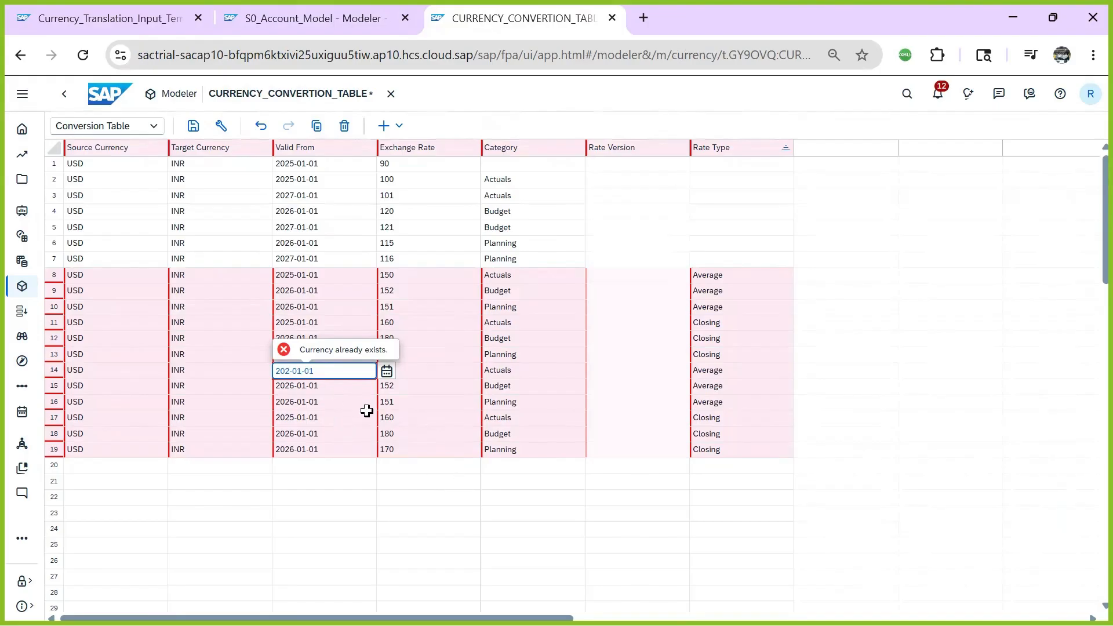
pyautogui.click(348, 438)
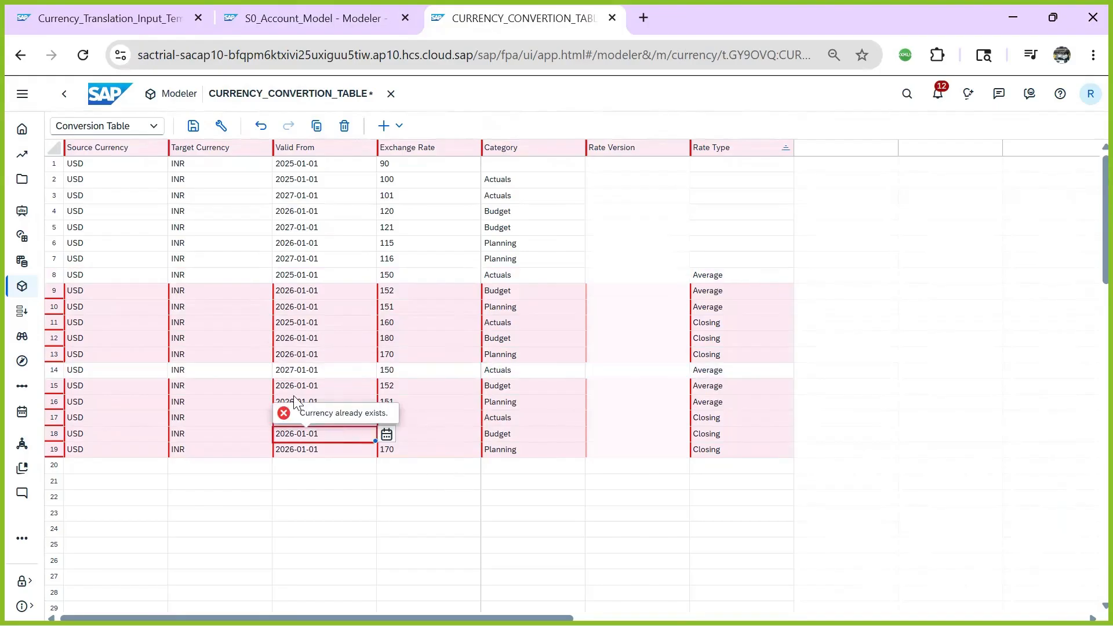
pyautogui.click(303, 386)
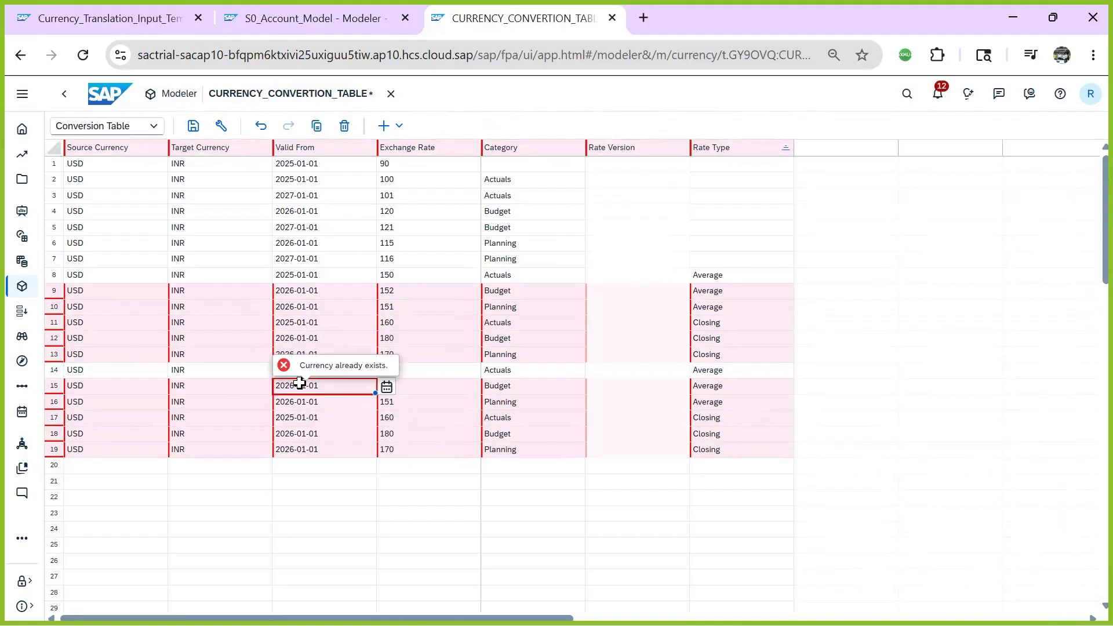
pyautogui.click(415, 417)
pyautogui.click(318, 371)
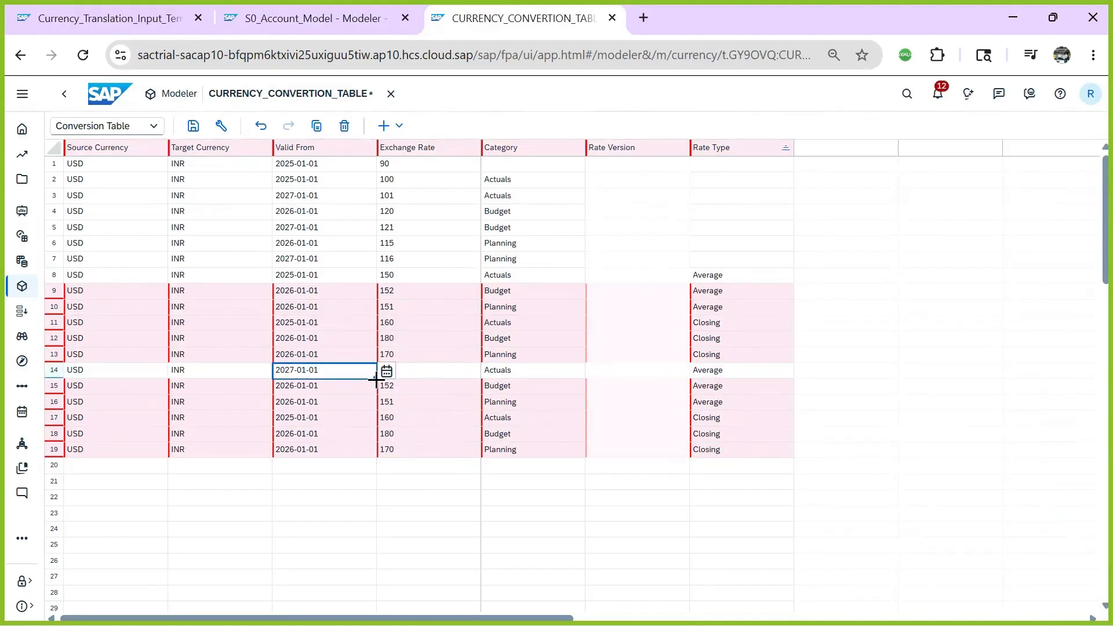
pyautogui.moveTo(376, 380); pyautogui.dragTo(373, 443)
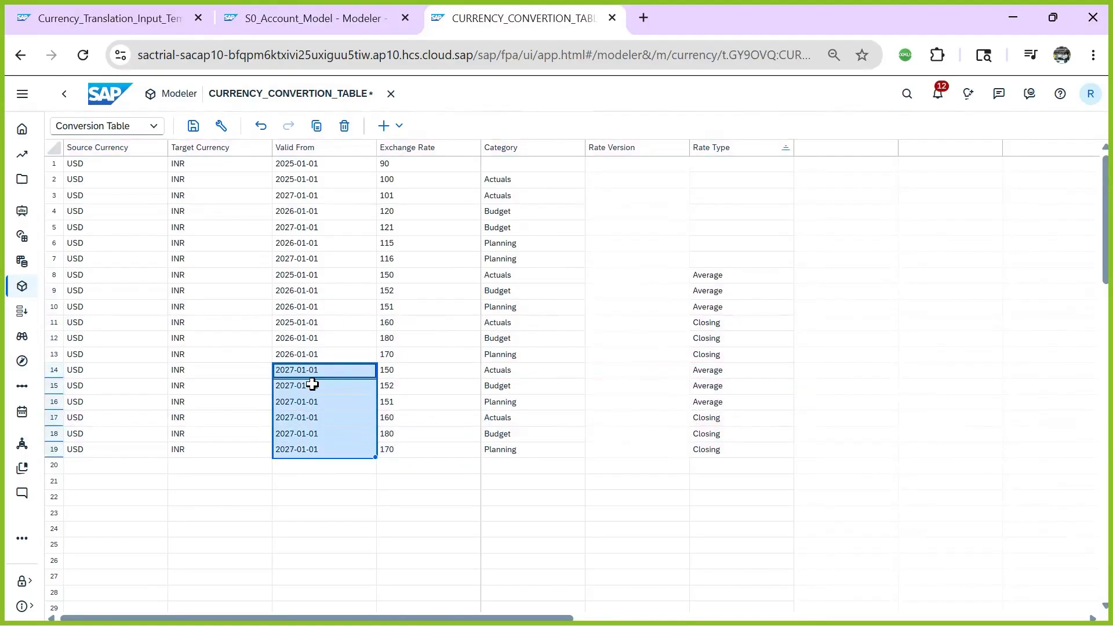
pyautogui.click(198, 127)
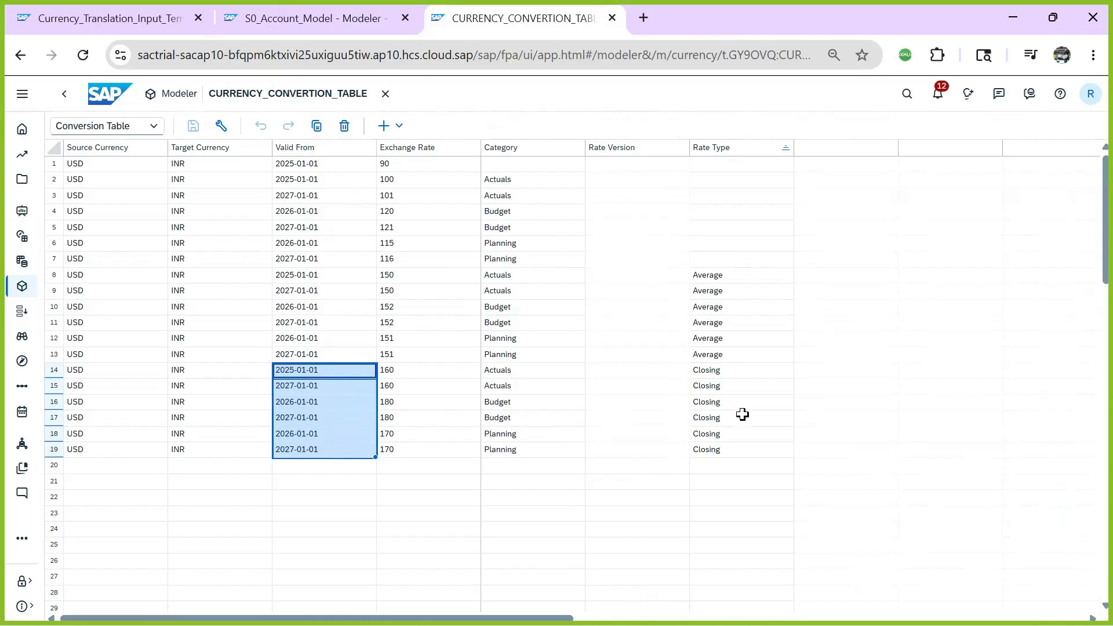
# - Sort the conversion table by Valid From in ascending order and check the rate types of the 2027 rows
pyautogui.click(336, 147)
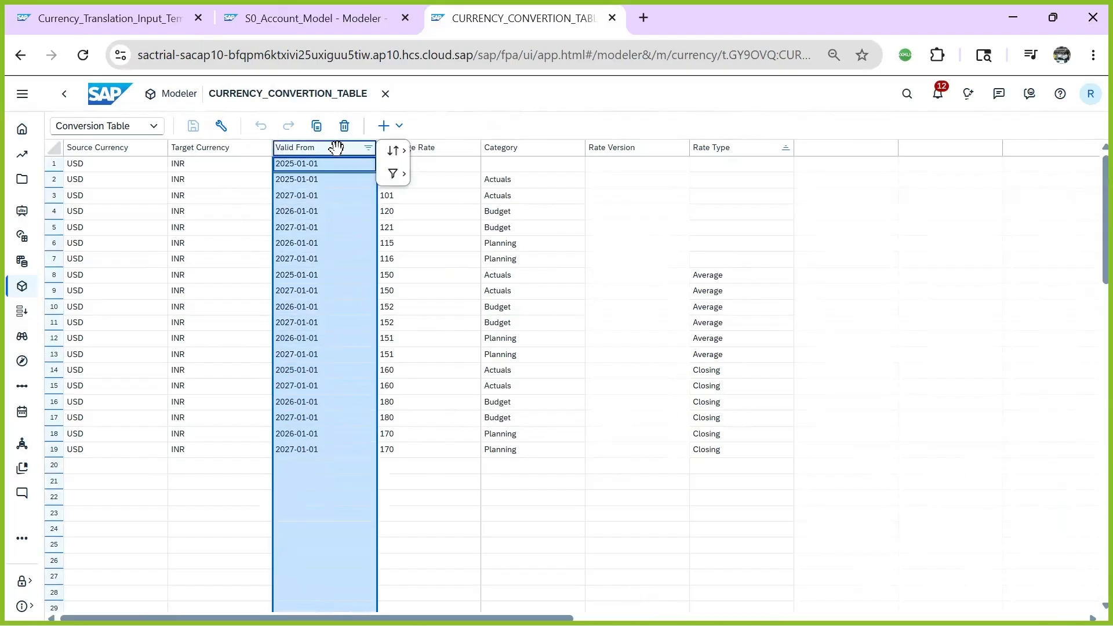
pyautogui.moveTo(392, 151)
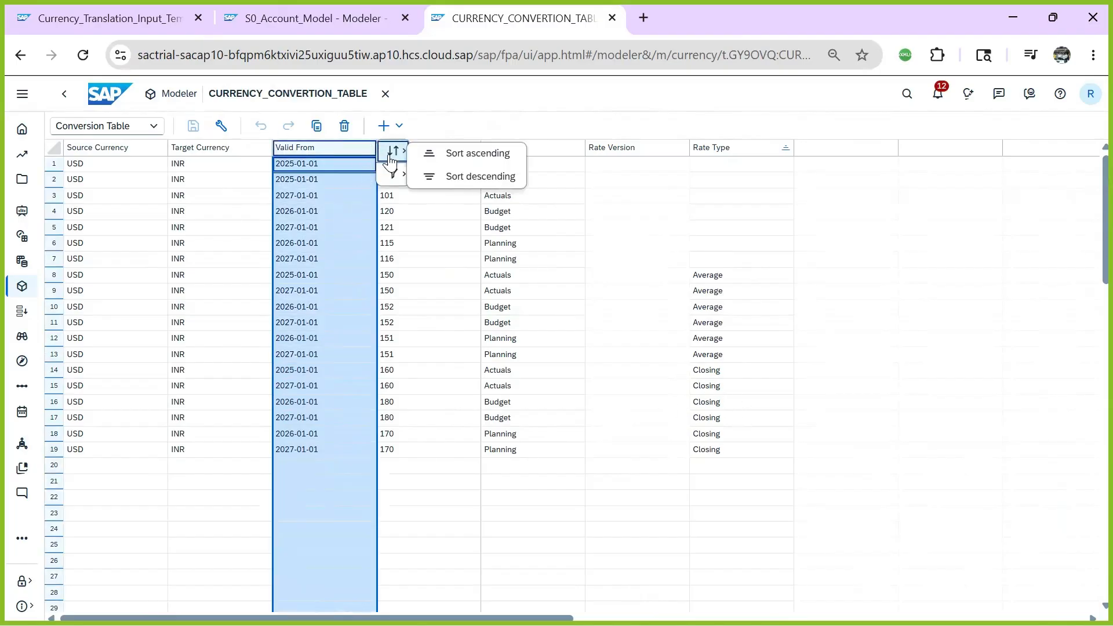
pyautogui.click(467, 154)
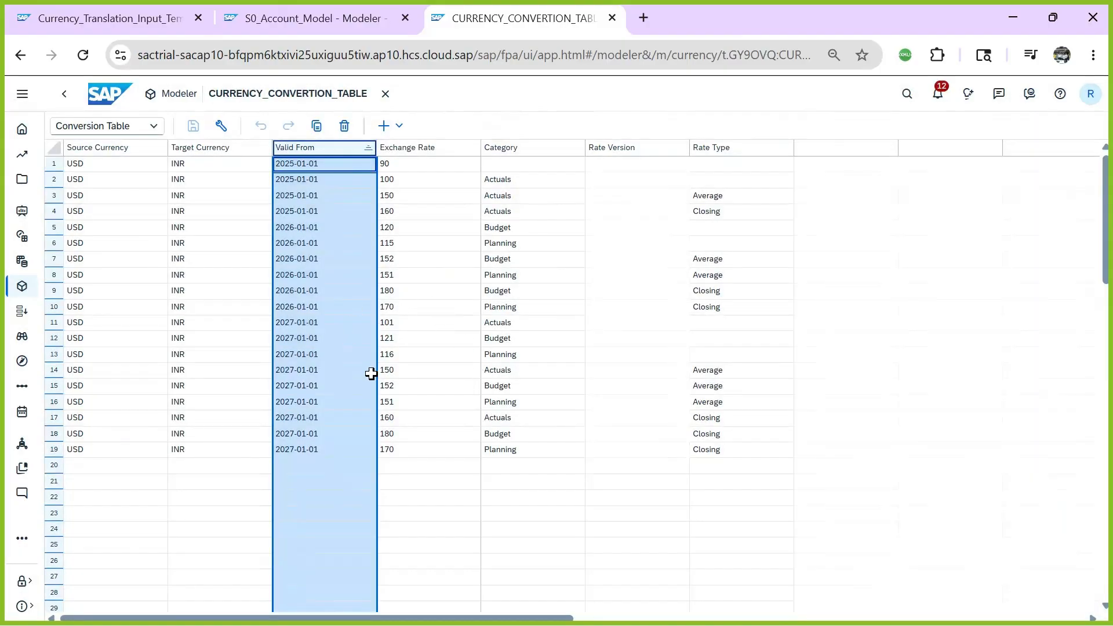
pyautogui.click(367, 383)
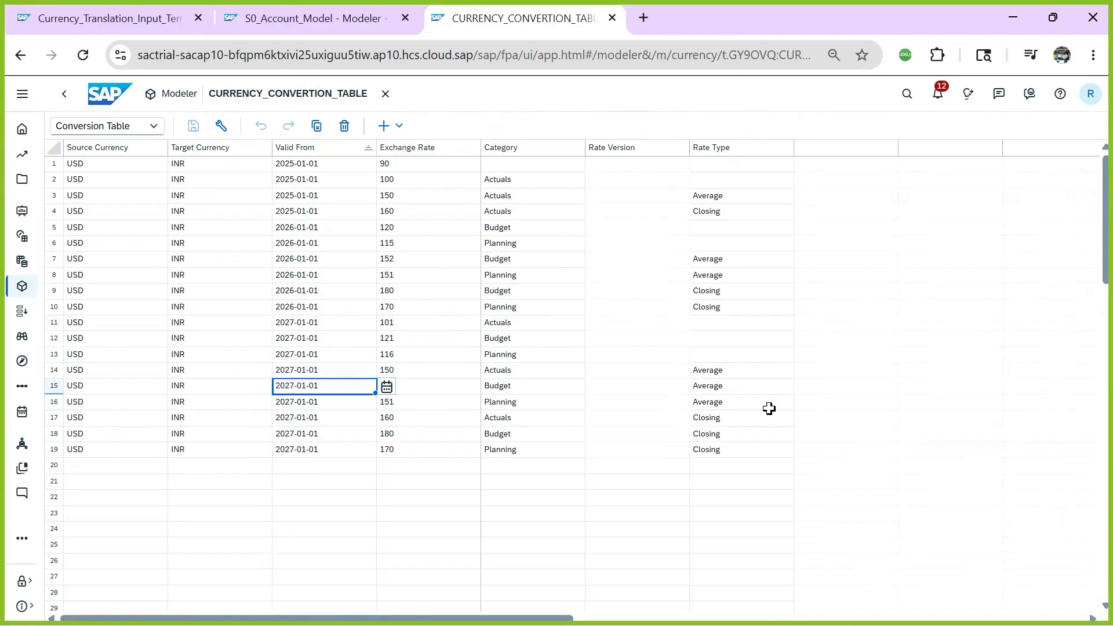
pyautogui.click(721, 371)
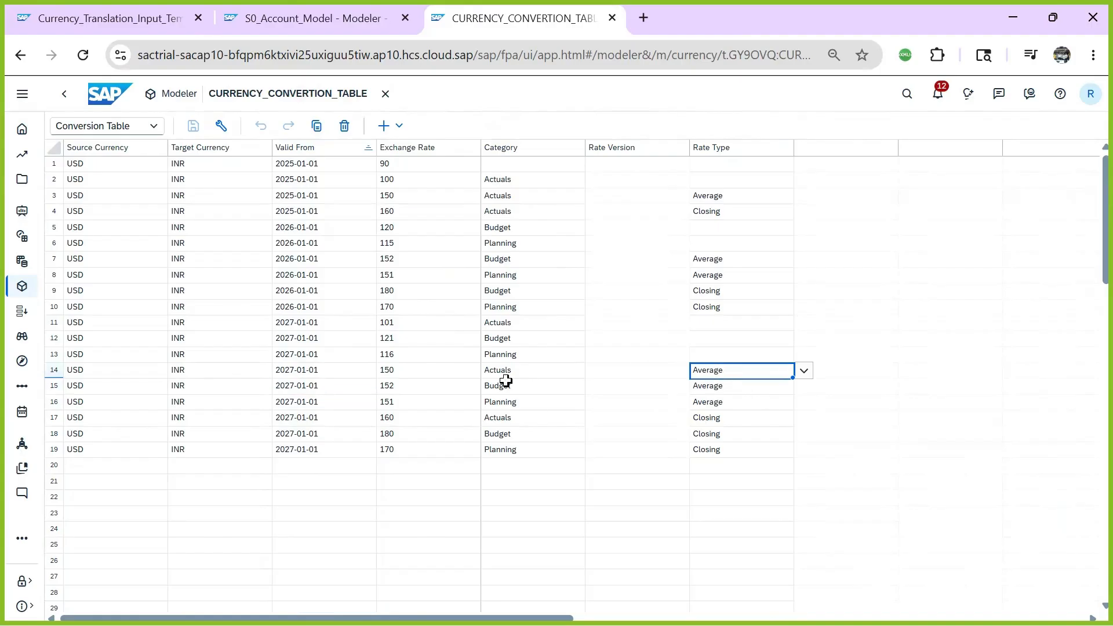
# - Set the 2027 Average exchange rates to 190 for Actuals, 192 for Budget and 191 for Planning in the conversion table
pyautogui.click(317, 372)
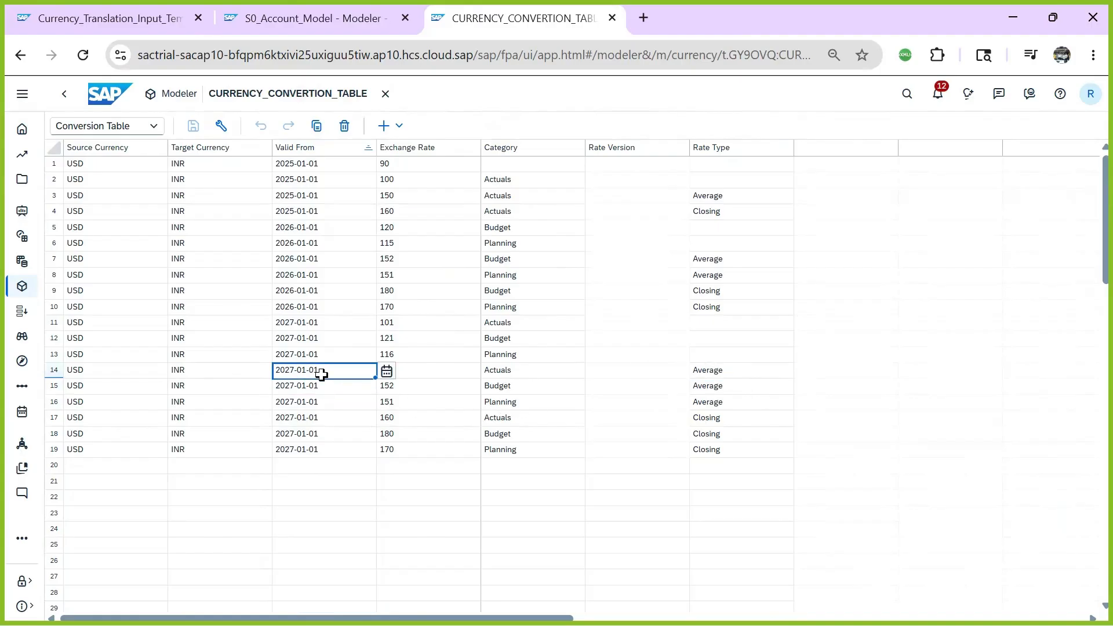
pyautogui.click(419, 378)
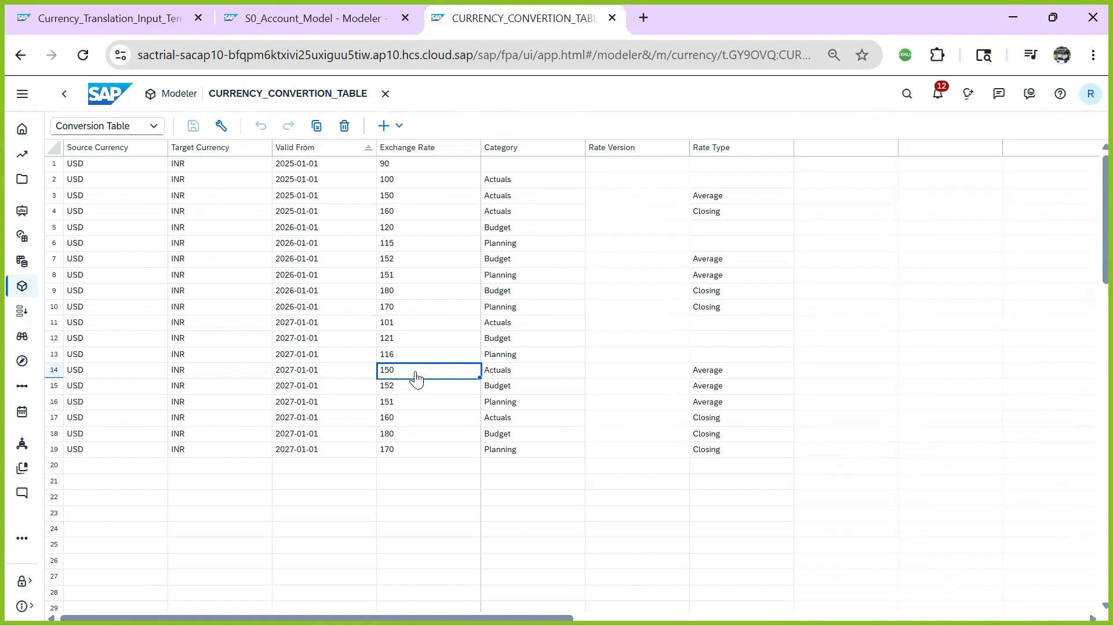
pyautogui.write('10')
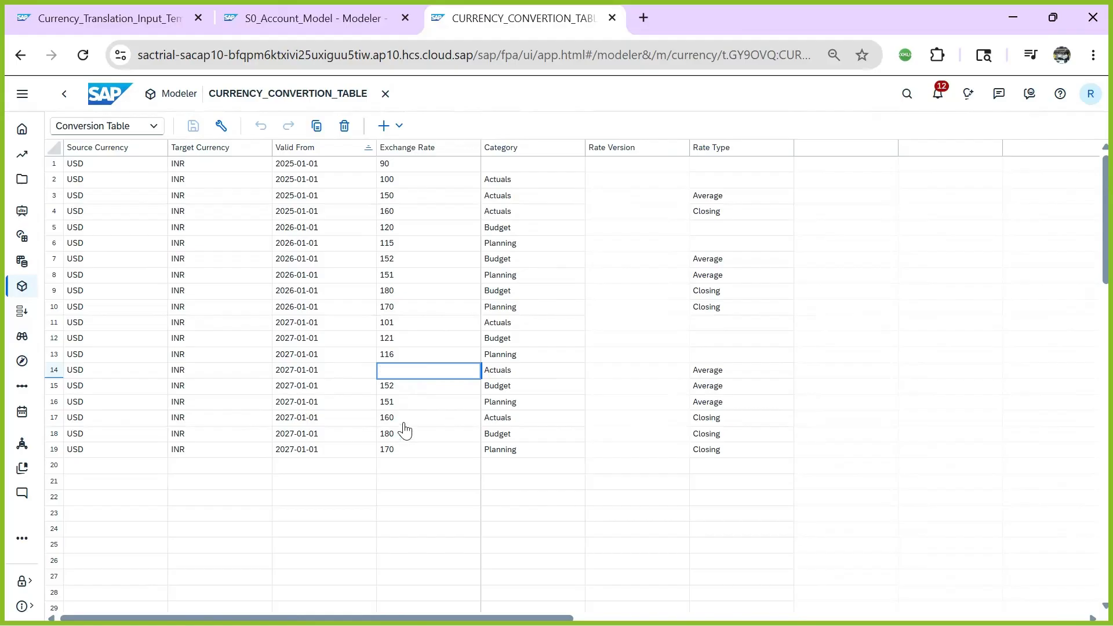
pyautogui.click(400, 388)
pyautogui.write('19')
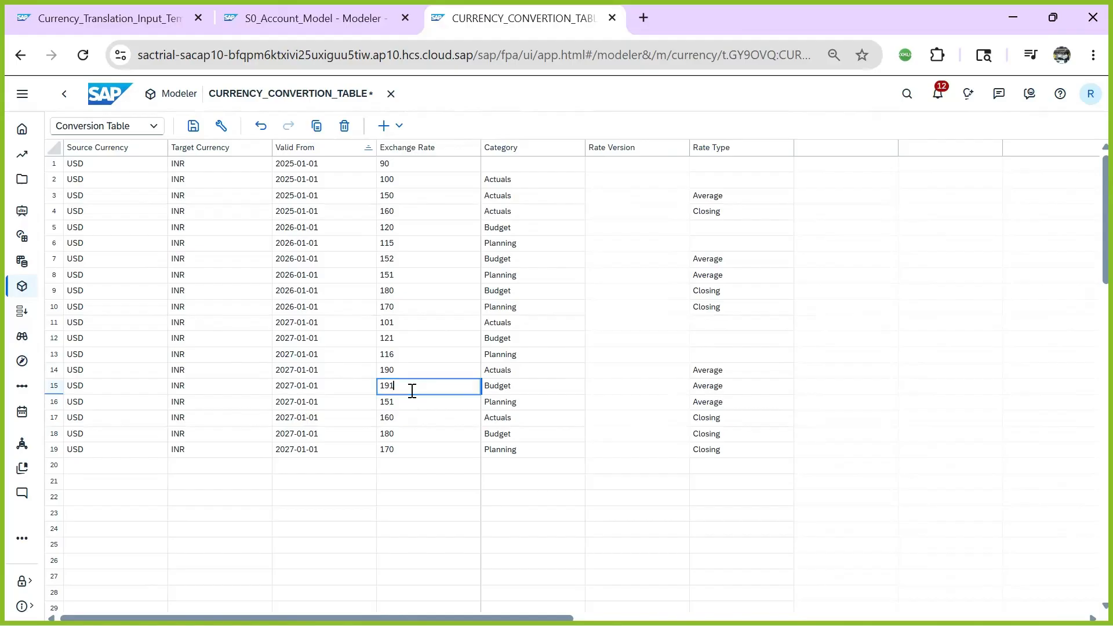
pyautogui.write('1')
pyautogui.click(414, 402)
pyautogui.write('19')
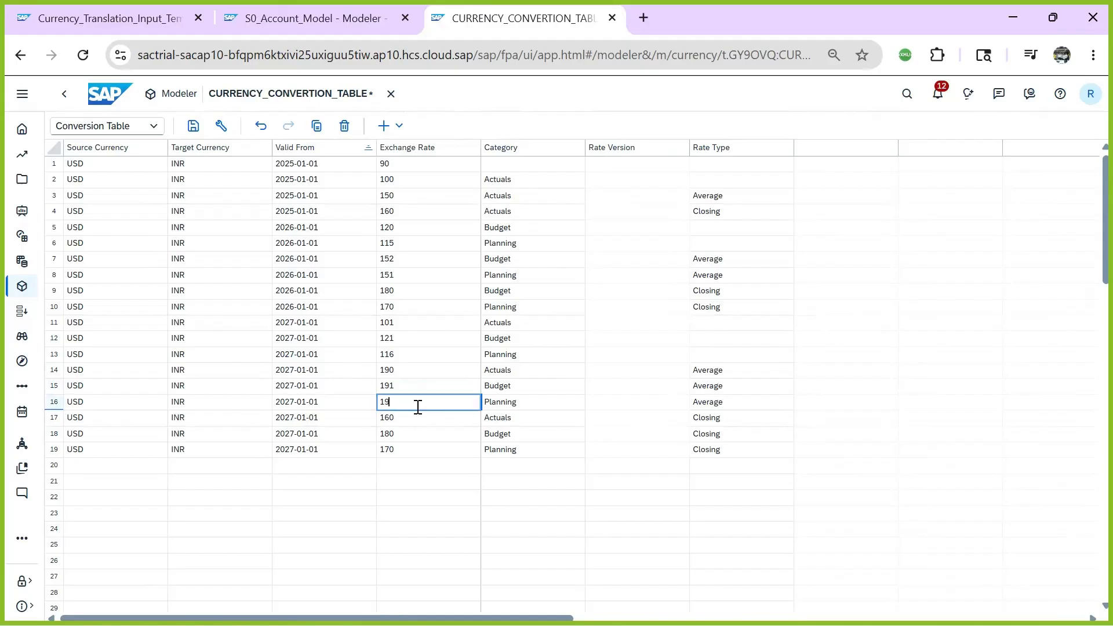
pyautogui.write('2')
pyautogui.click(412, 388)
pyautogui.click(412, 389)
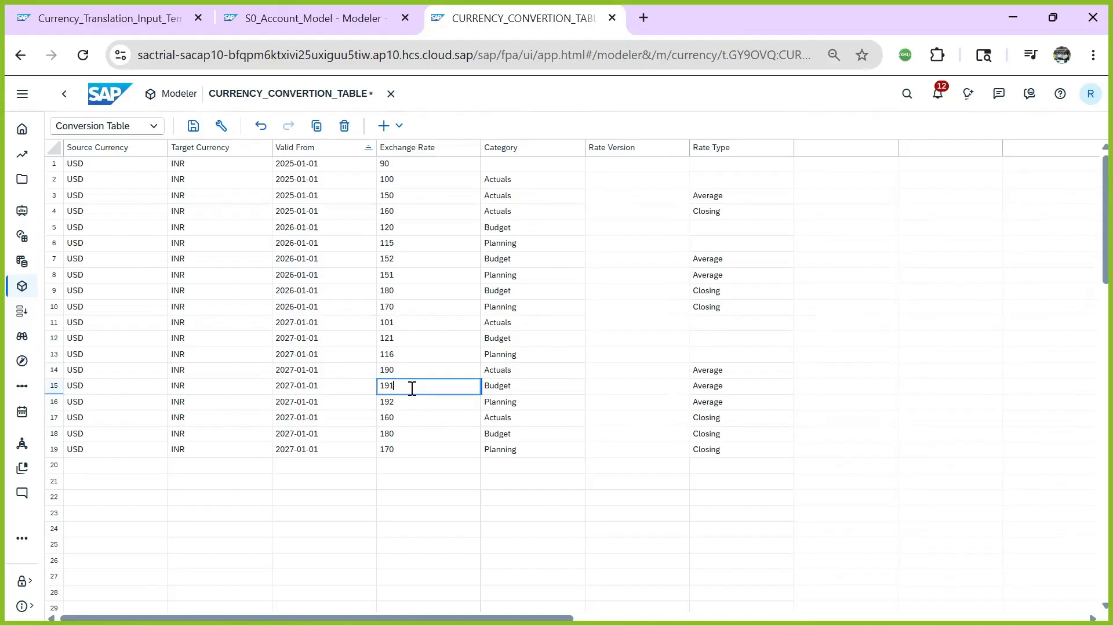
pyautogui.click(415, 401)
pyautogui.click(415, 402)
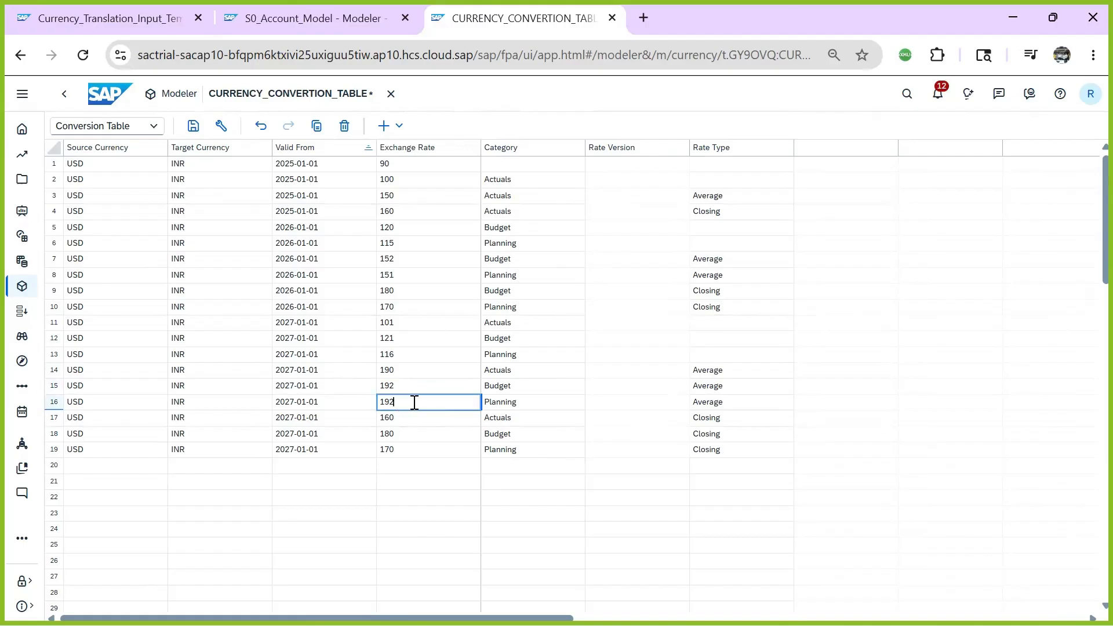
# - Set the 2027 Closing exchange rates to 193 for Actuals, 195 for Budget and 194 for Planning, and save the conversion table
pyautogui.click(404, 419)
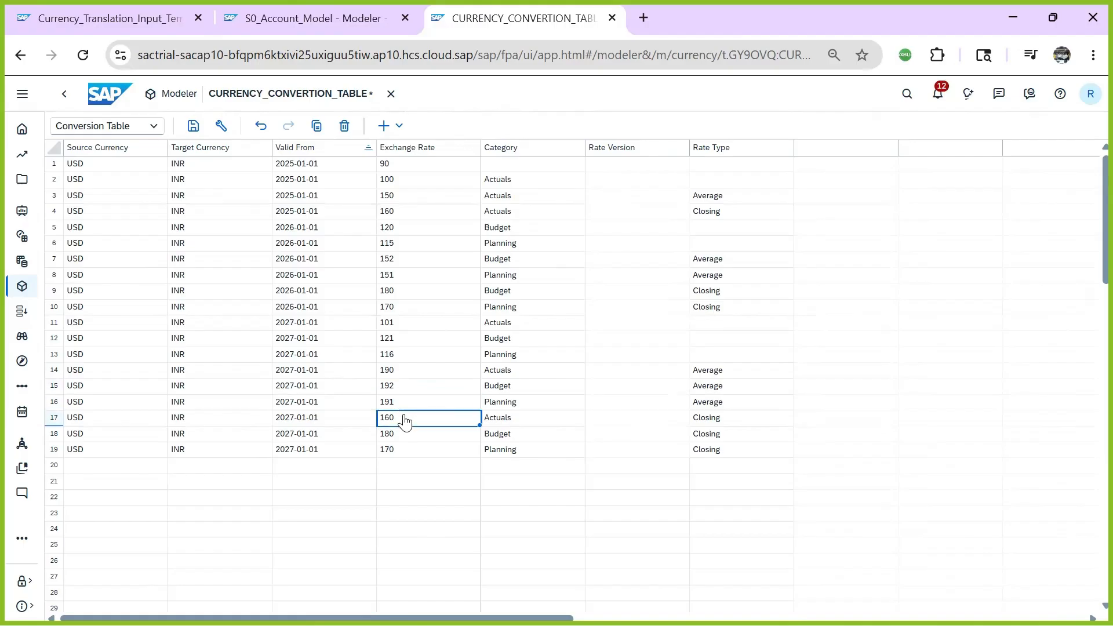
pyautogui.click(427, 422)
pyautogui.write('193')
pyautogui.click(402, 435)
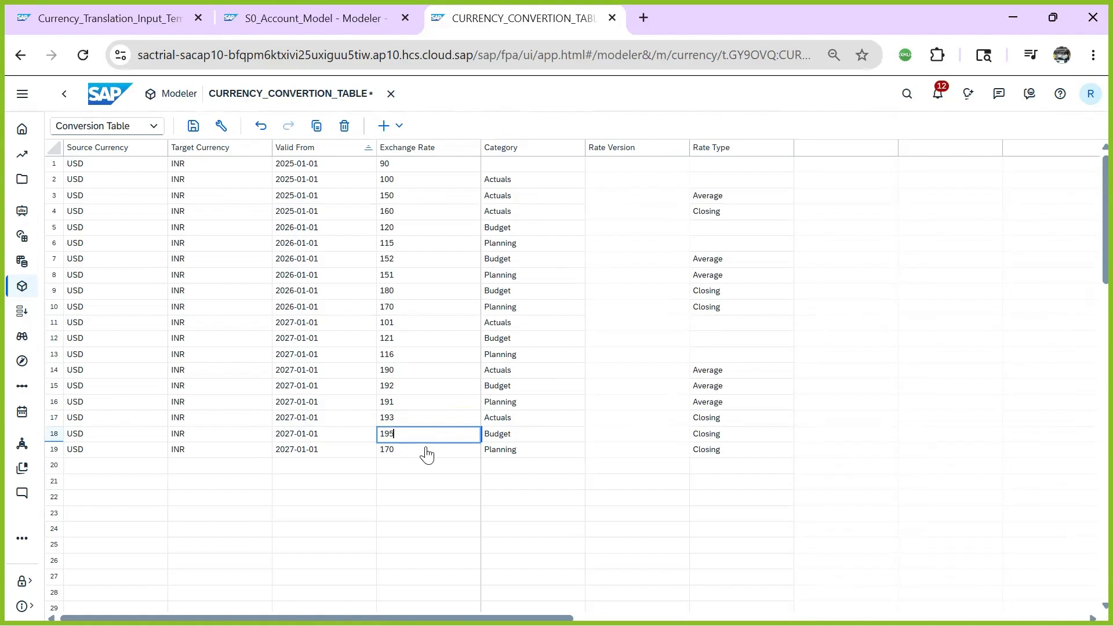
pyautogui.click(406, 450)
pyautogui.doubleClick(418, 451)
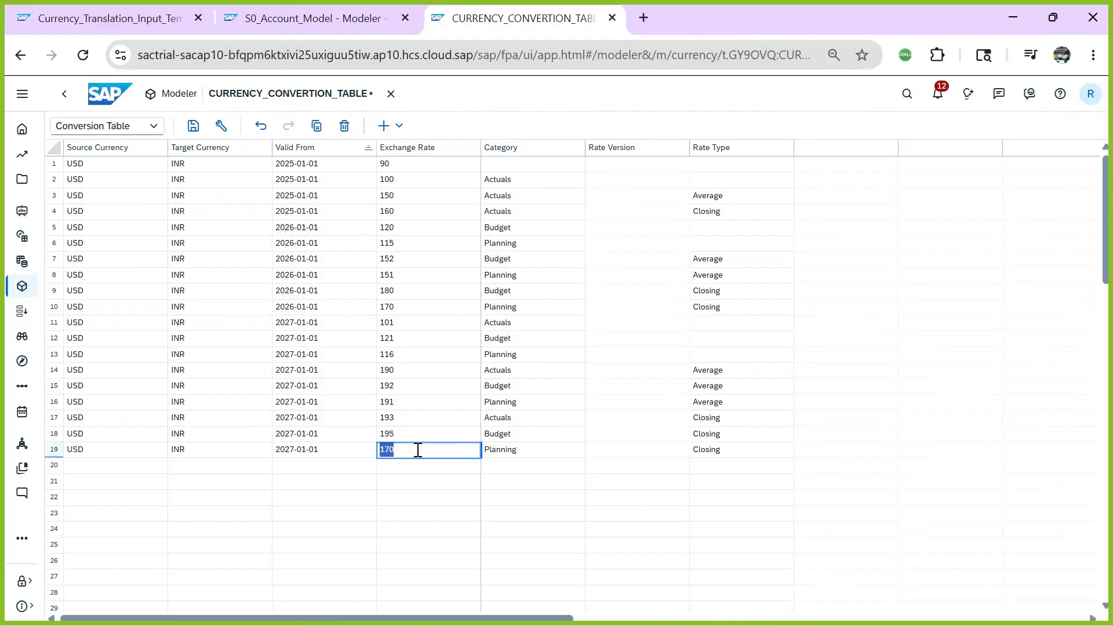
pyautogui.write('194')
pyautogui.click(420, 404)
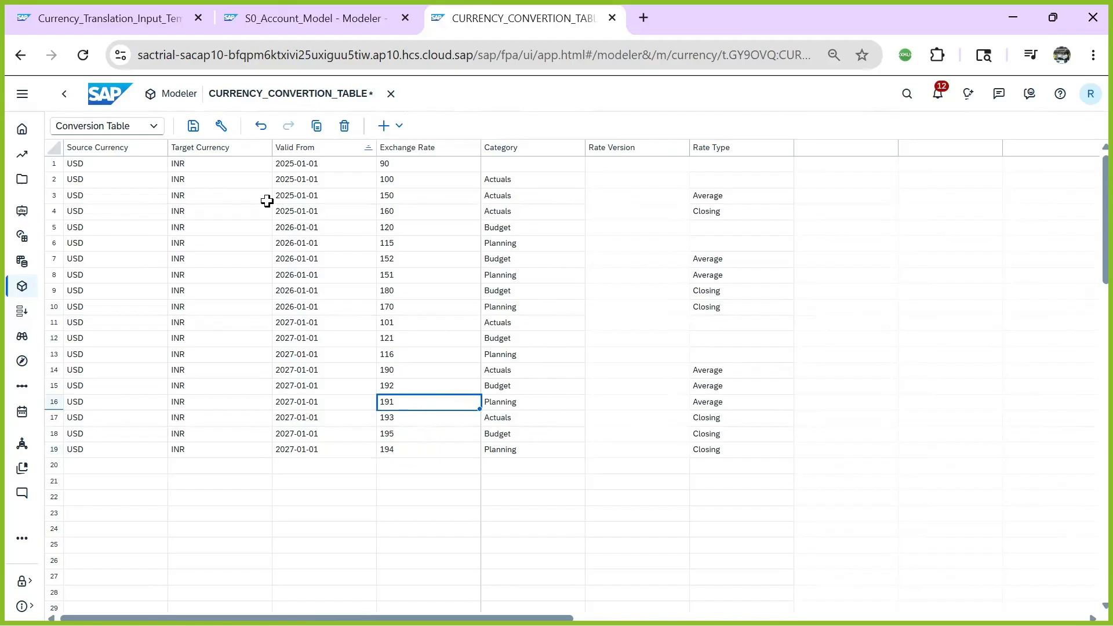
pyautogui.click(196, 127)
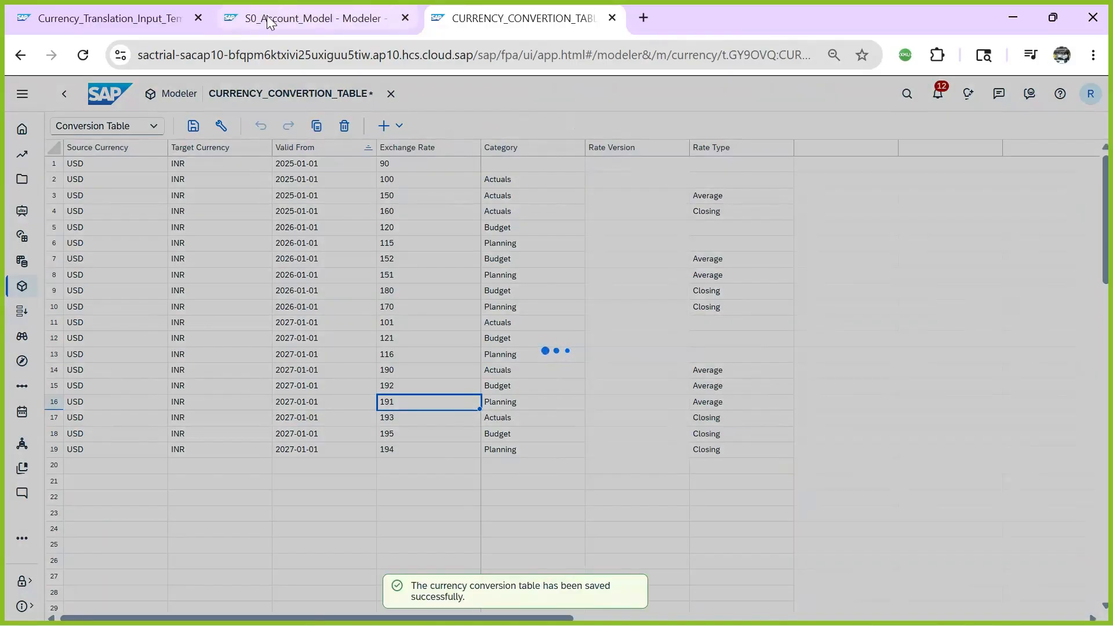
# - In the Currency_Translation_Input_Template story, add a Restricted Measure calculation to the table's measures, based on the Value measure
pyautogui.click(148, 17)
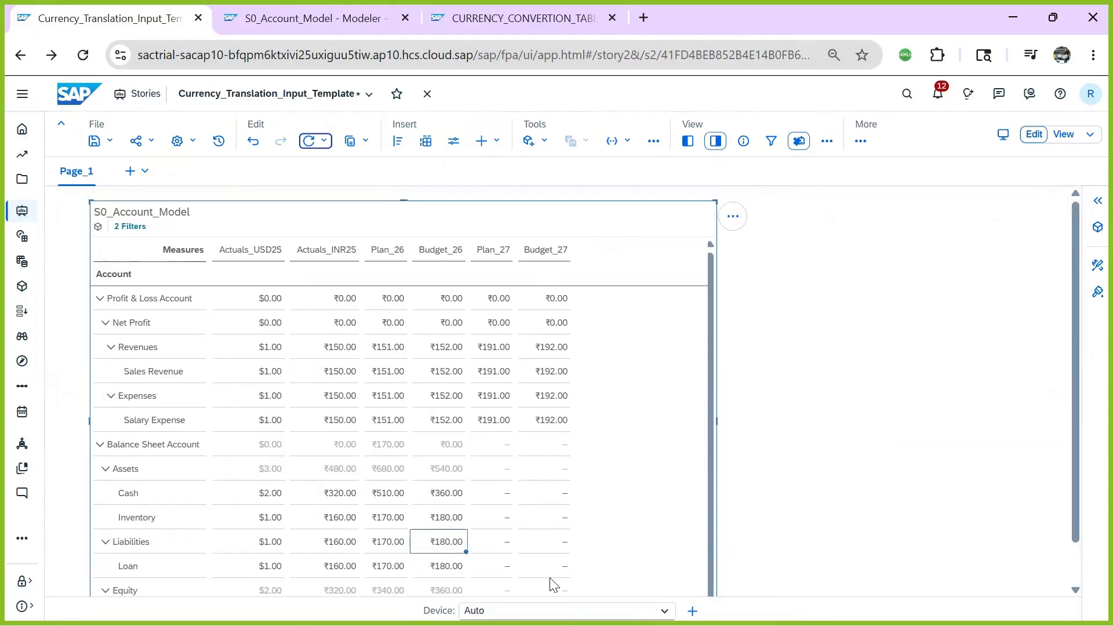
pyautogui.scroll(-2, 571, 519)
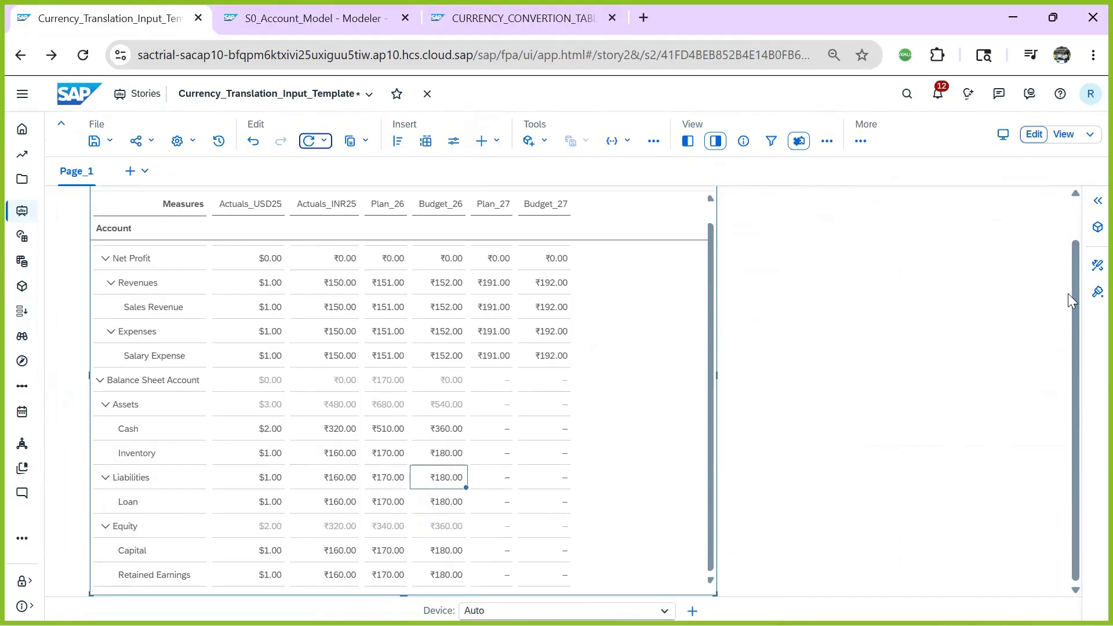
pyautogui.click(1093, 270)
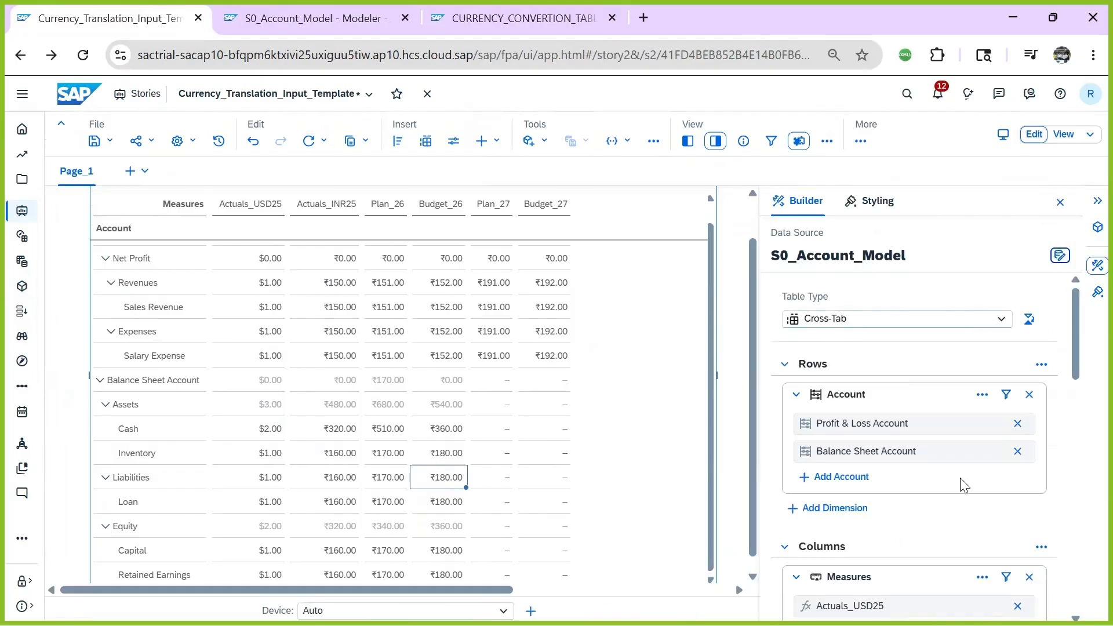
pyautogui.scroll(-3, 964, 485)
pyautogui.scroll(-2, 958, 449)
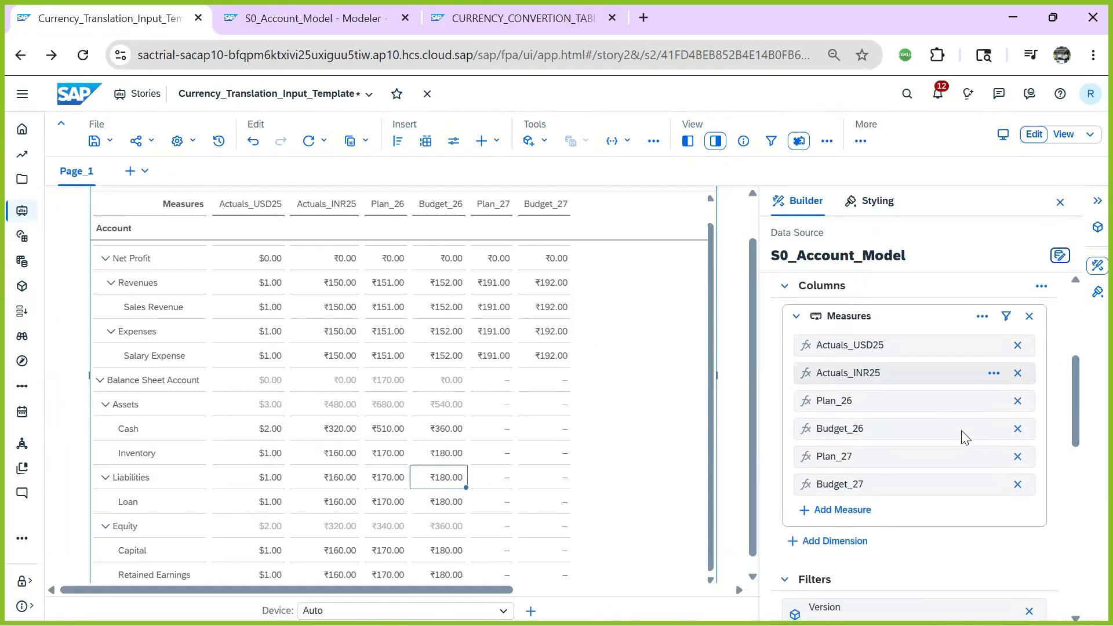
pyautogui.click(841, 510)
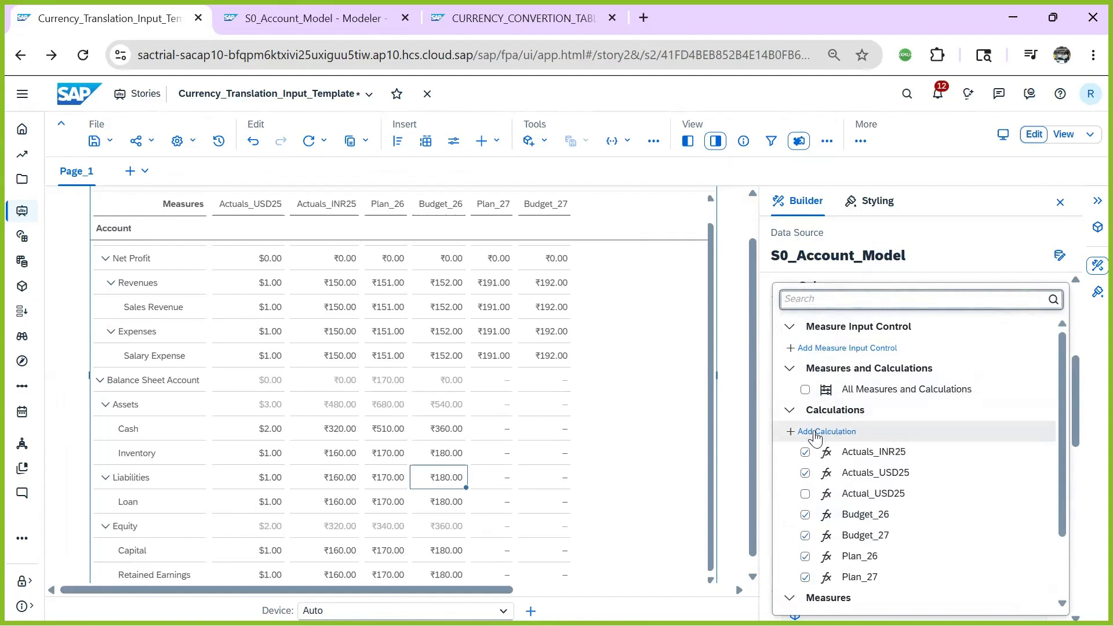
pyautogui.click(817, 432)
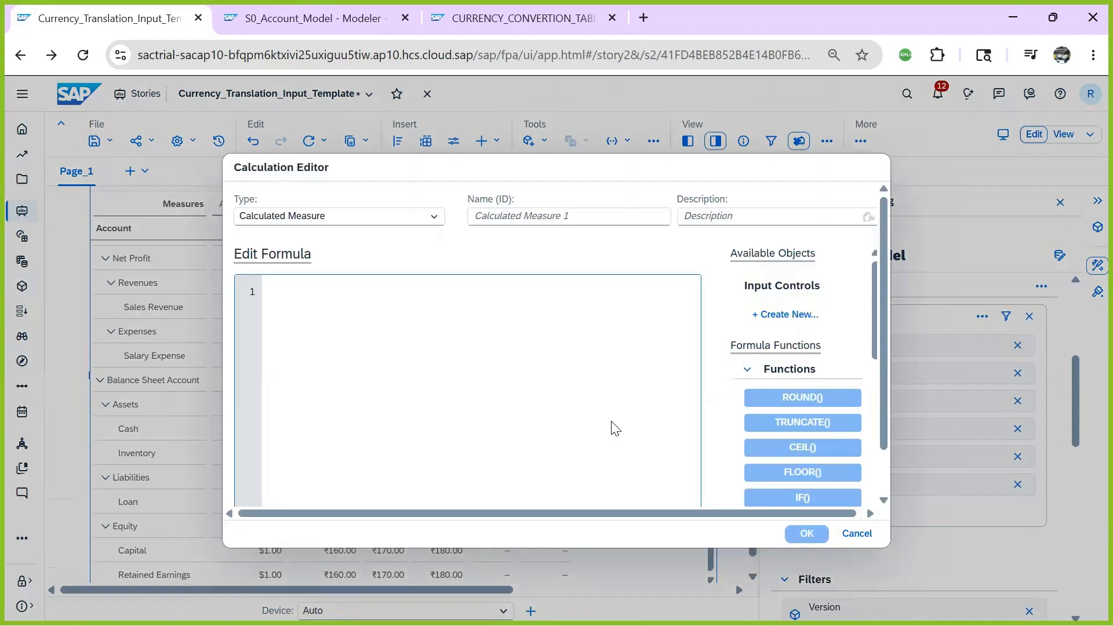
pyautogui.click(433, 217)
pyautogui.click(272, 260)
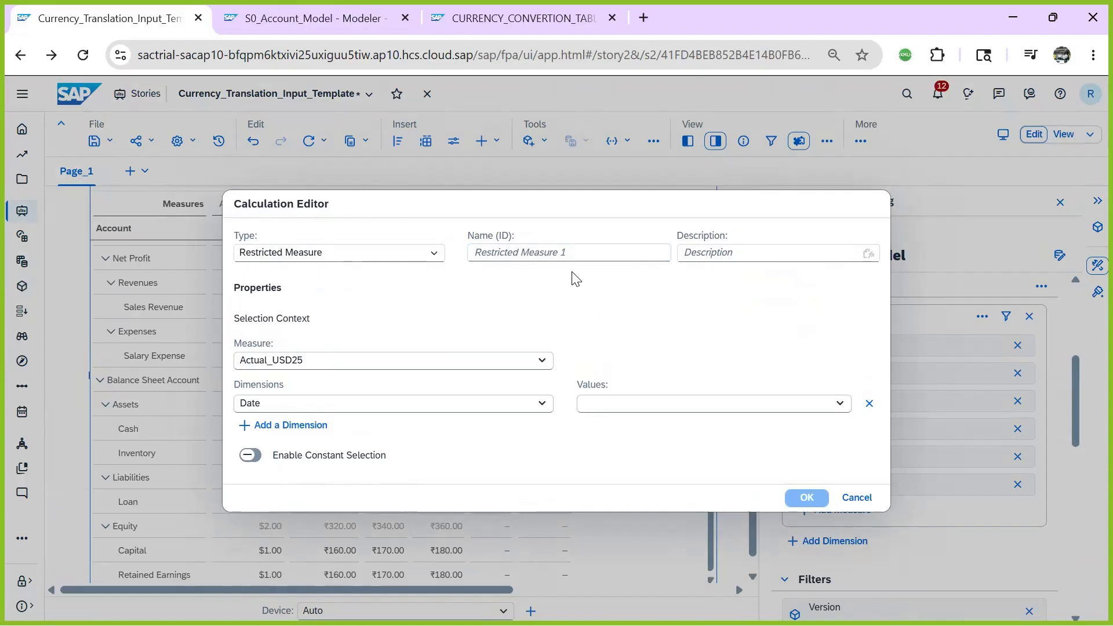
pyautogui.click(318, 360)
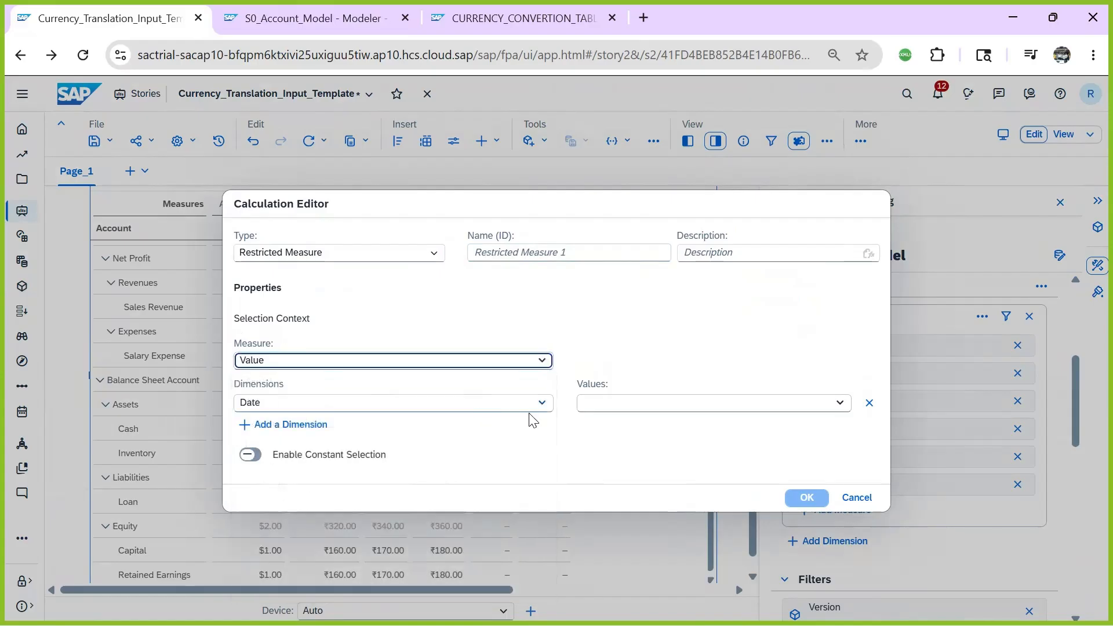
# - Restrict the new measure's Date dimension to the member Jan (Q1/2027)
pyautogui.click(690, 406)
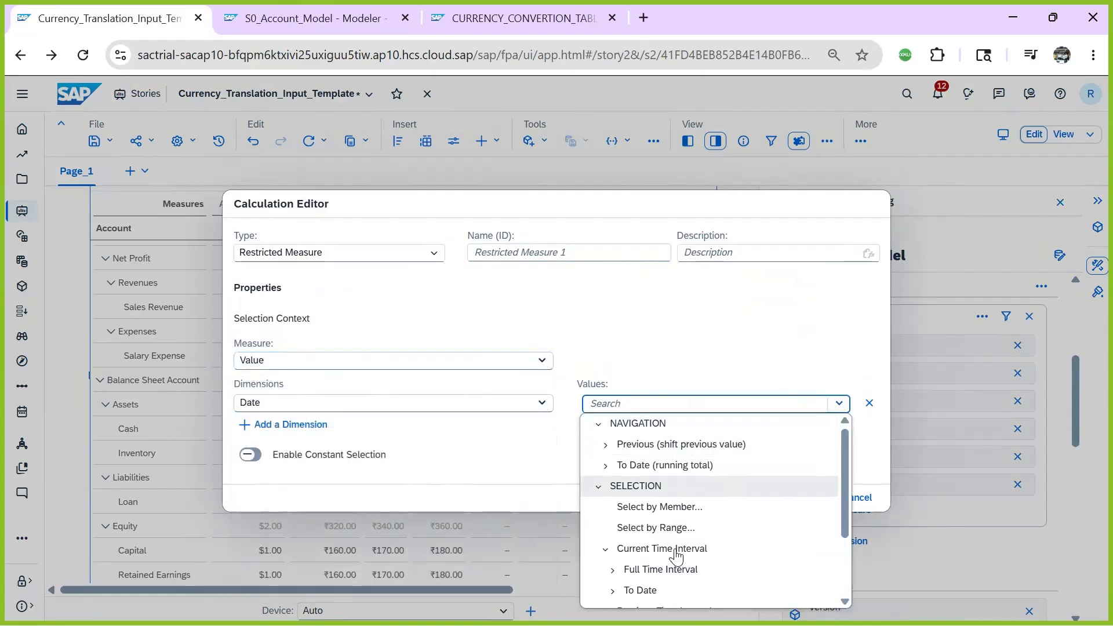
pyautogui.click(655, 507)
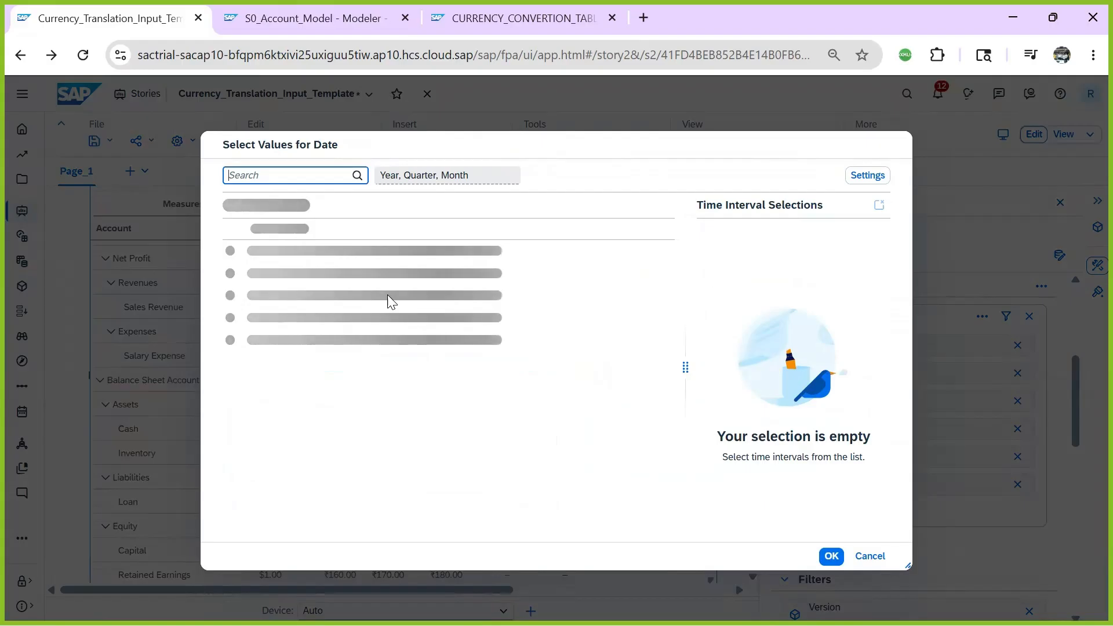
pyautogui.click(278, 334)
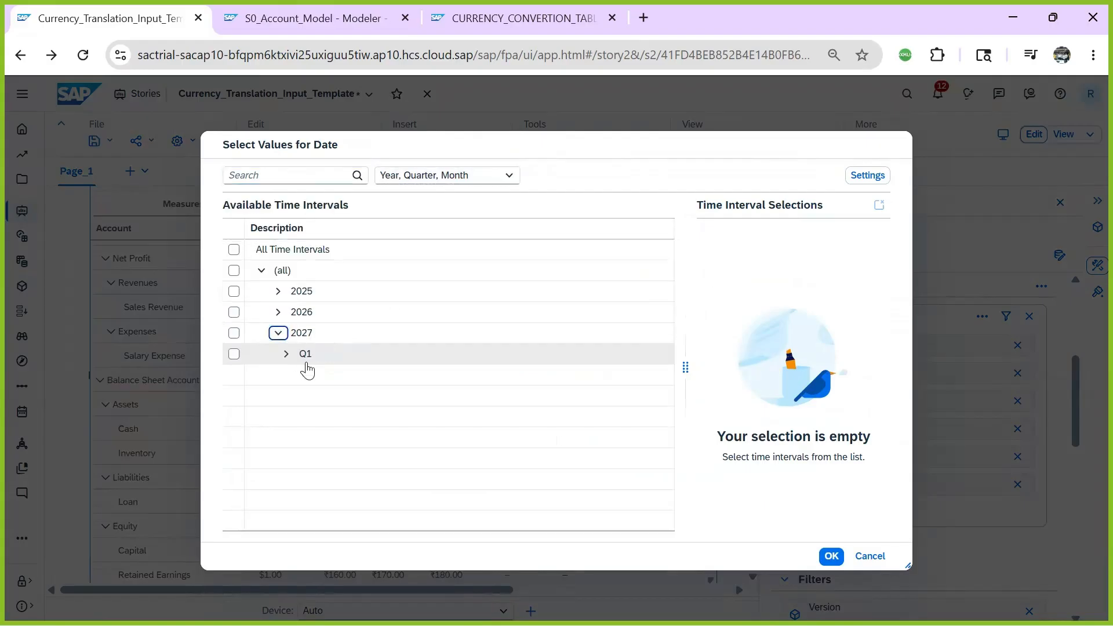
pyautogui.click(286, 355)
pyautogui.click(331, 382)
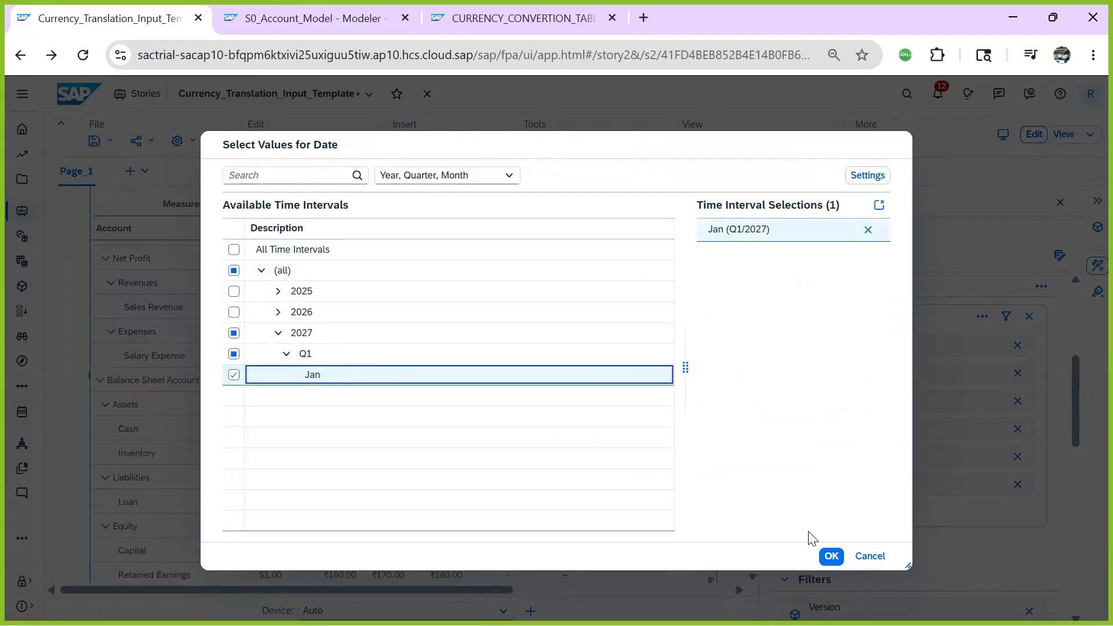
pyautogui.click(832, 556)
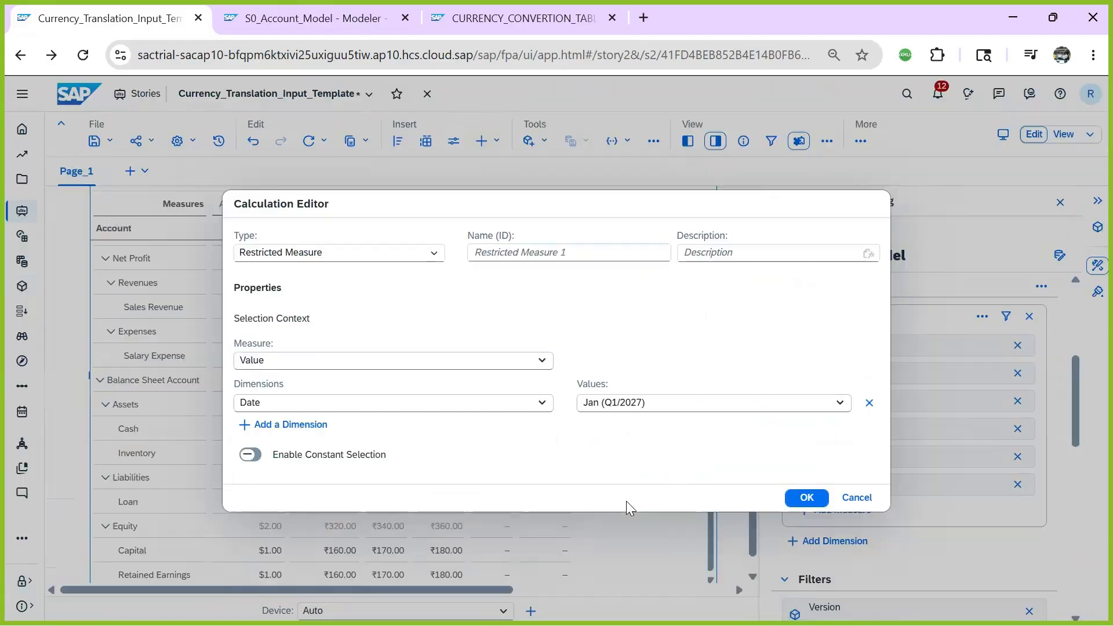
# - Add the Version dimension with the member Planning to the restricted measure and create the calculation
pyautogui.click(293, 425)
pyautogui.click(359, 414)
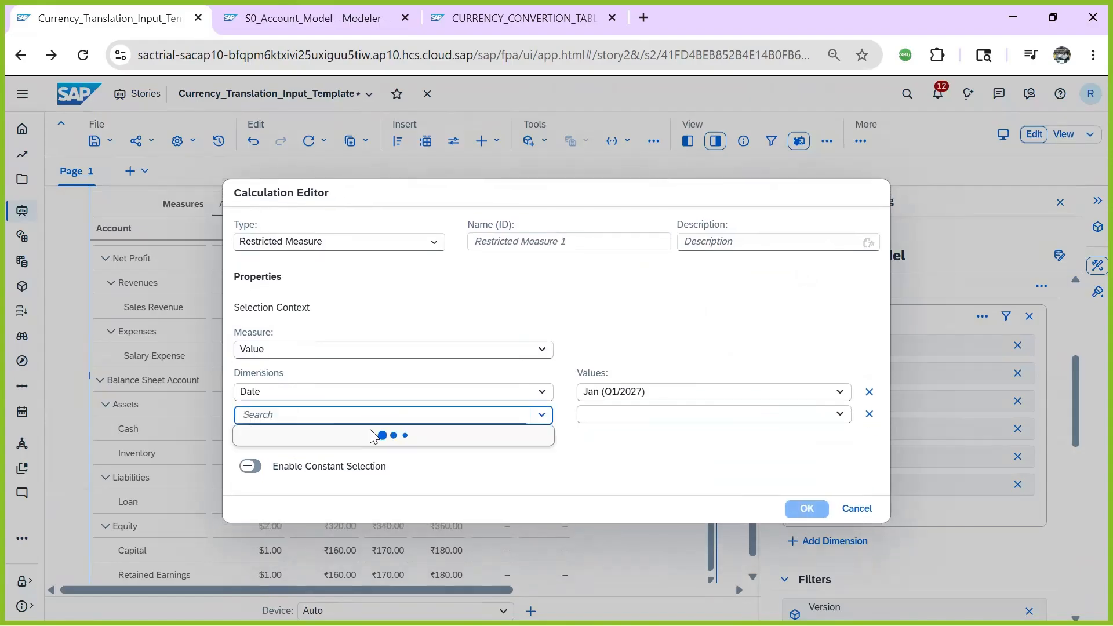
pyautogui.click(286, 477)
pyautogui.click(625, 414)
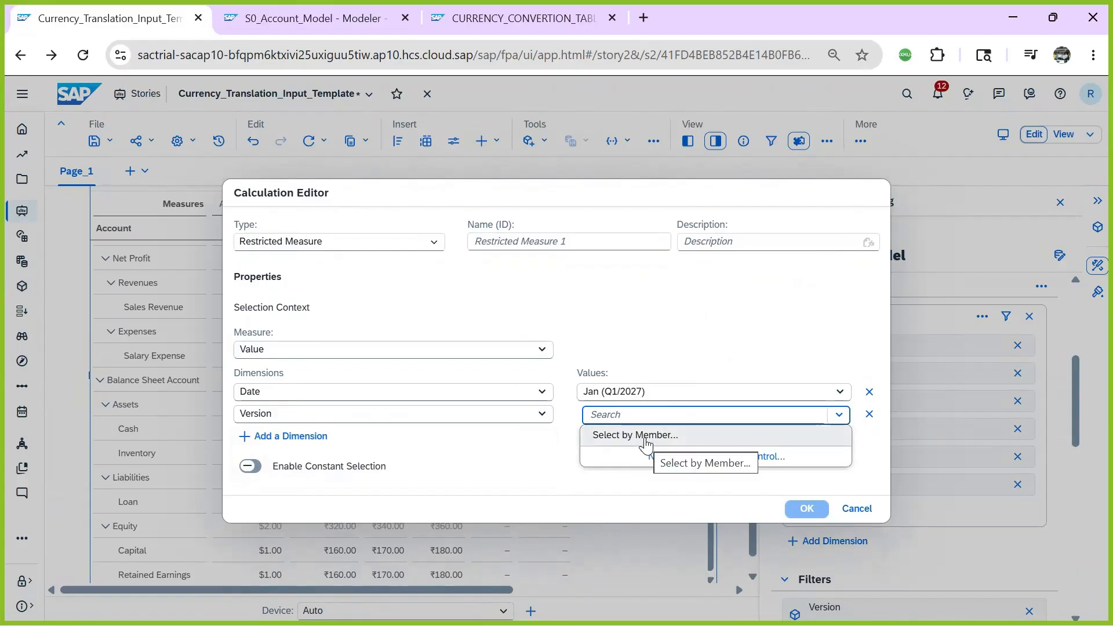
pyautogui.click(646, 440)
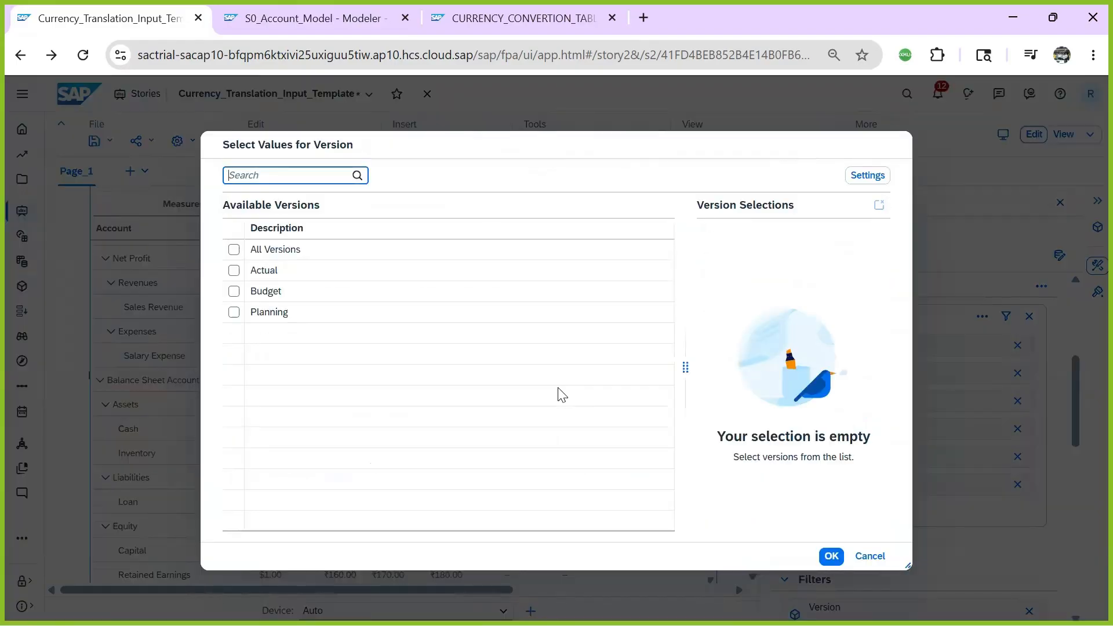
pyautogui.click(233, 312)
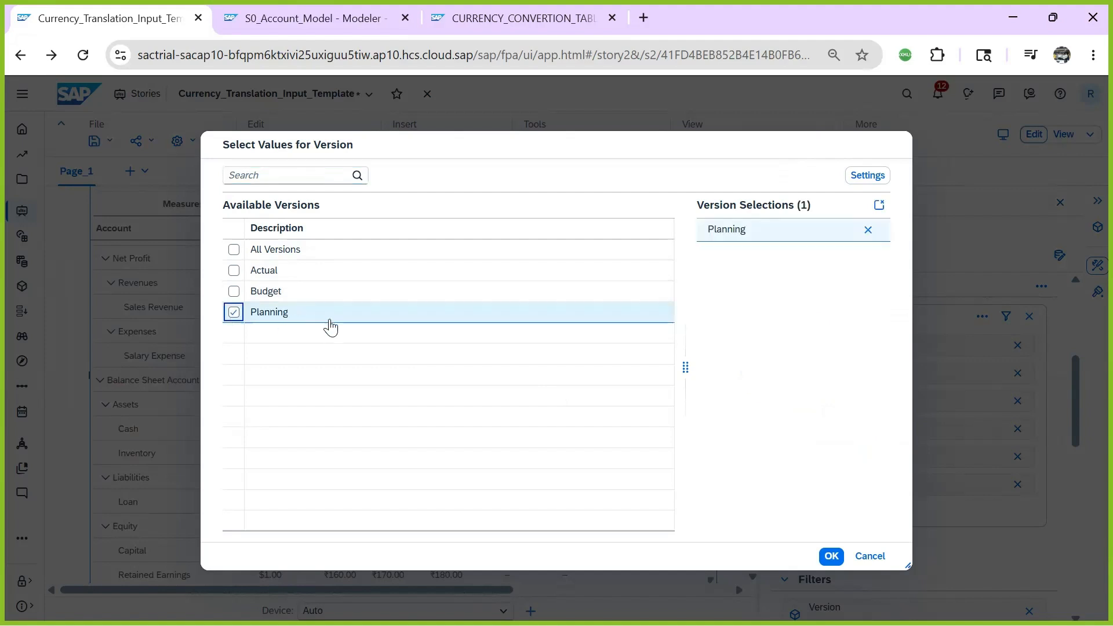
pyautogui.click(835, 557)
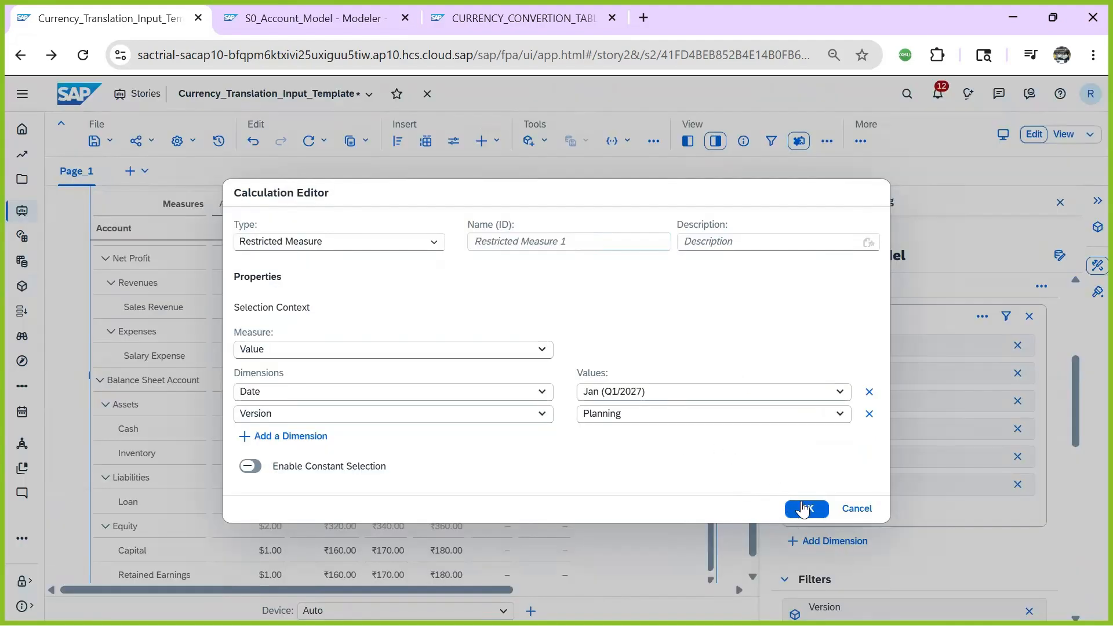
pyautogui.click(805, 509)
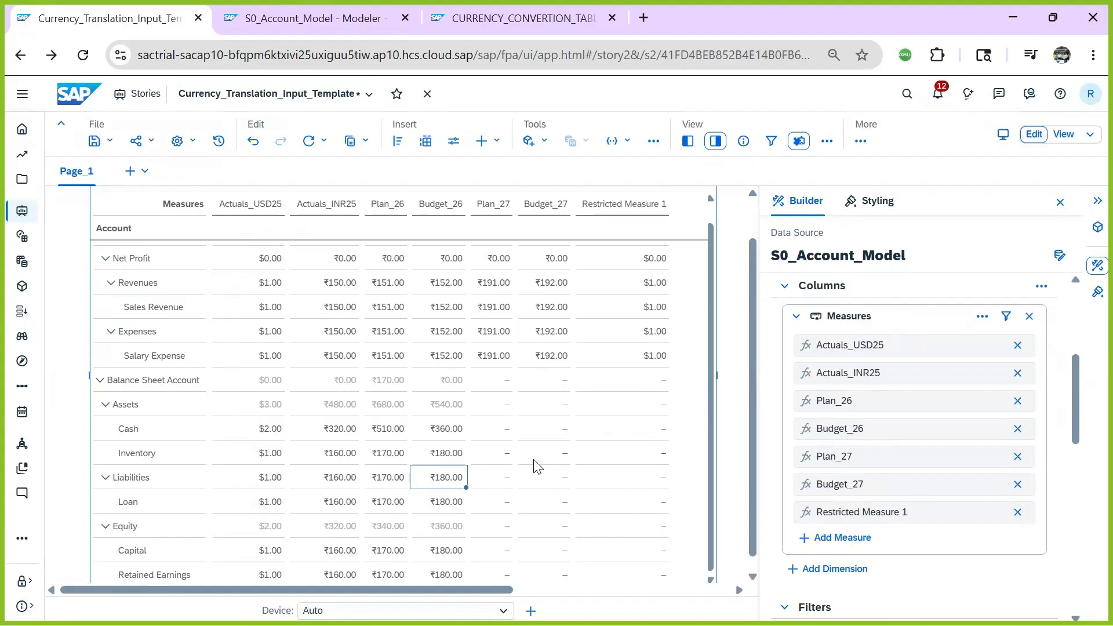
# - In the Restricted Measure 1 column for 2027 Planning, enter 3 for Cash and 1 for Inventory
pyautogui.scroll(-1, 582, 461)
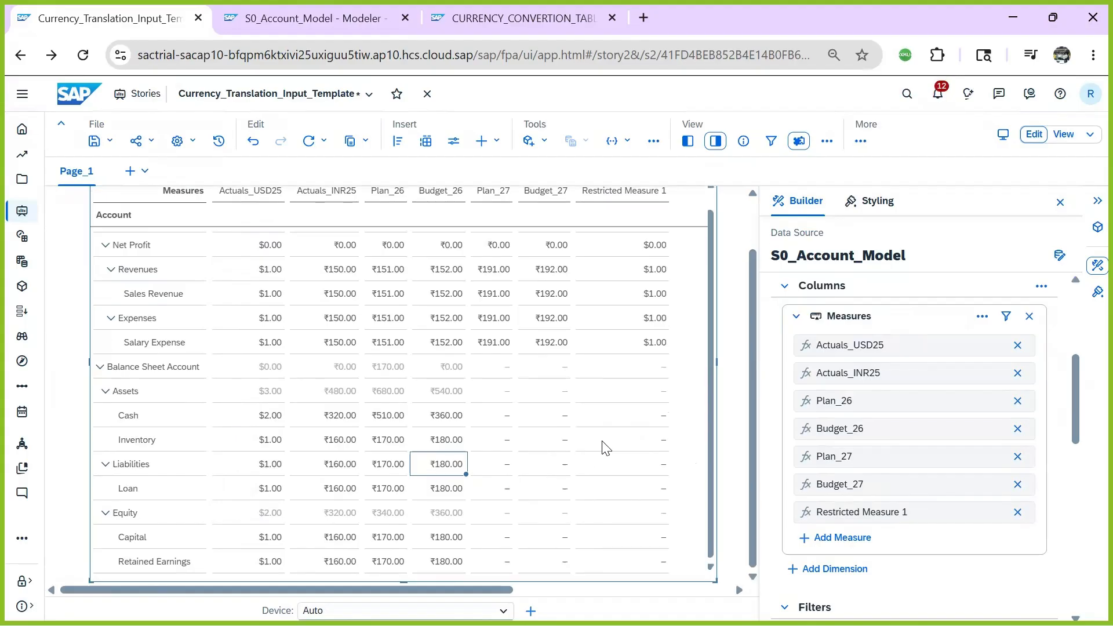
pyautogui.click(640, 420)
pyautogui.write('3')
pyautogui.click(632, 448)
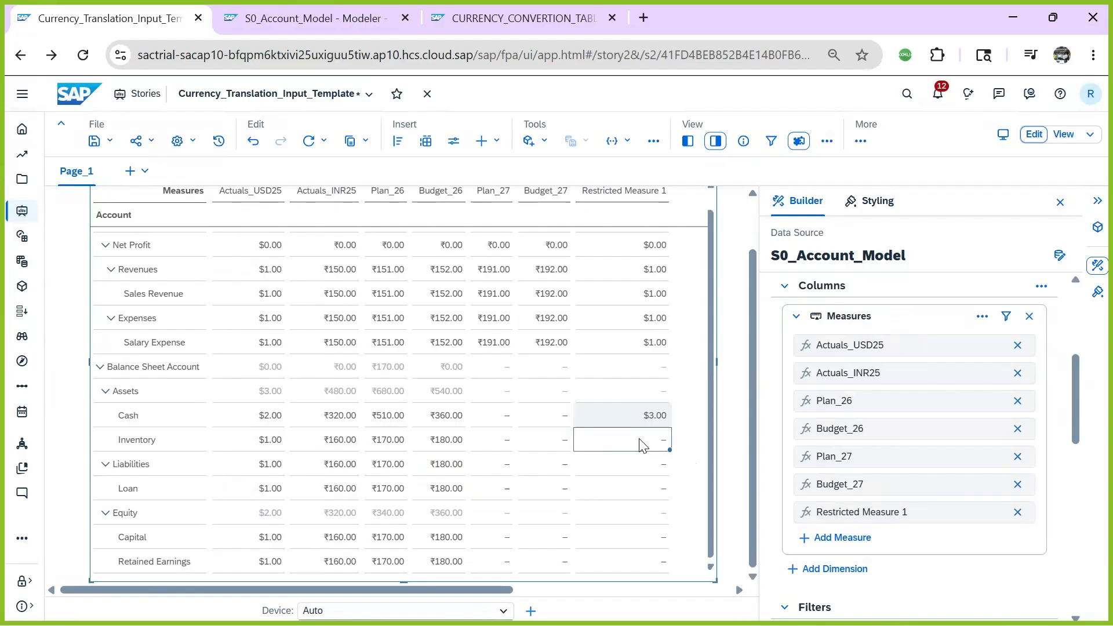
pyautogui.write('1')
# - Enter 1 each for Loan, Capital and Retained Earnings in the 2027 Planning restricted measure column
pyautogui.click(643, 495)
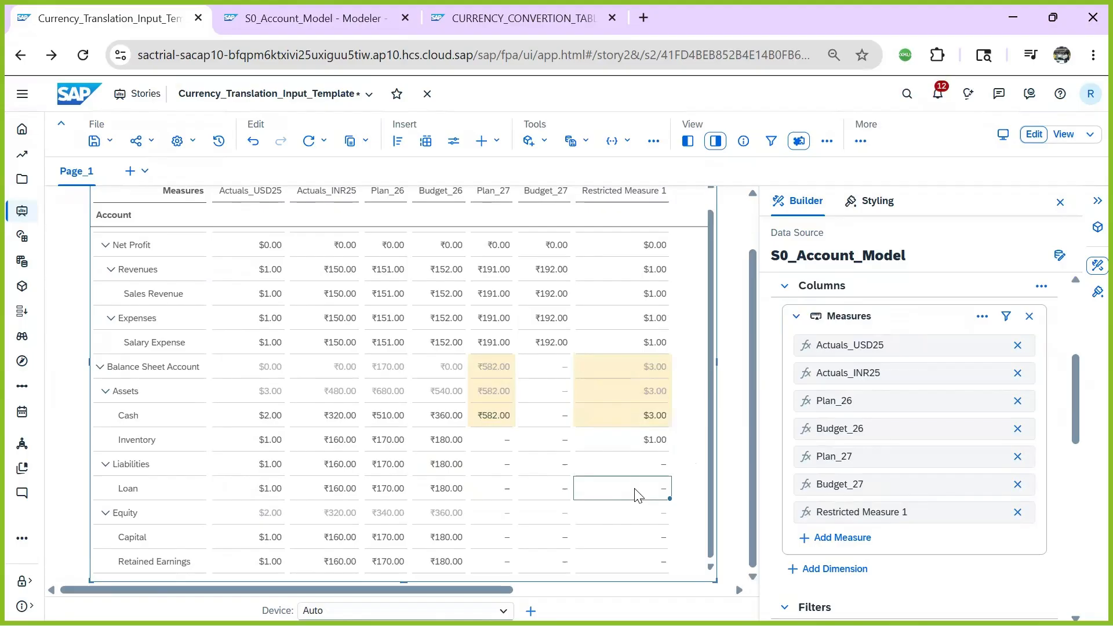
pyautogui.click(640, 543)
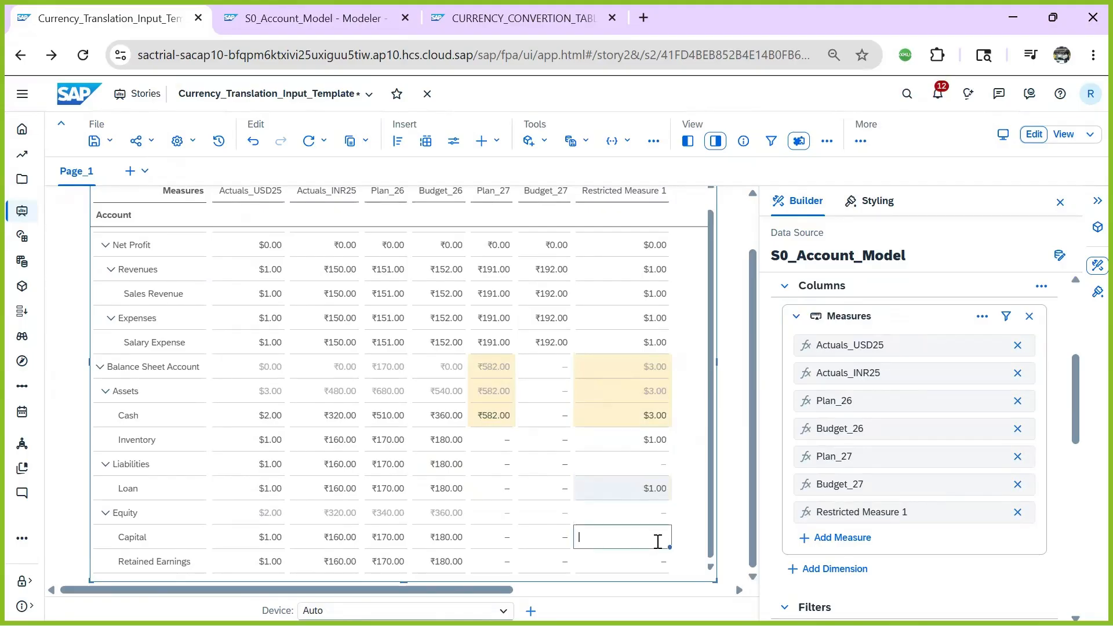
pyautogui.write('1')
pyautogui.click(638, 562)
pyautogui.click(638, 562)
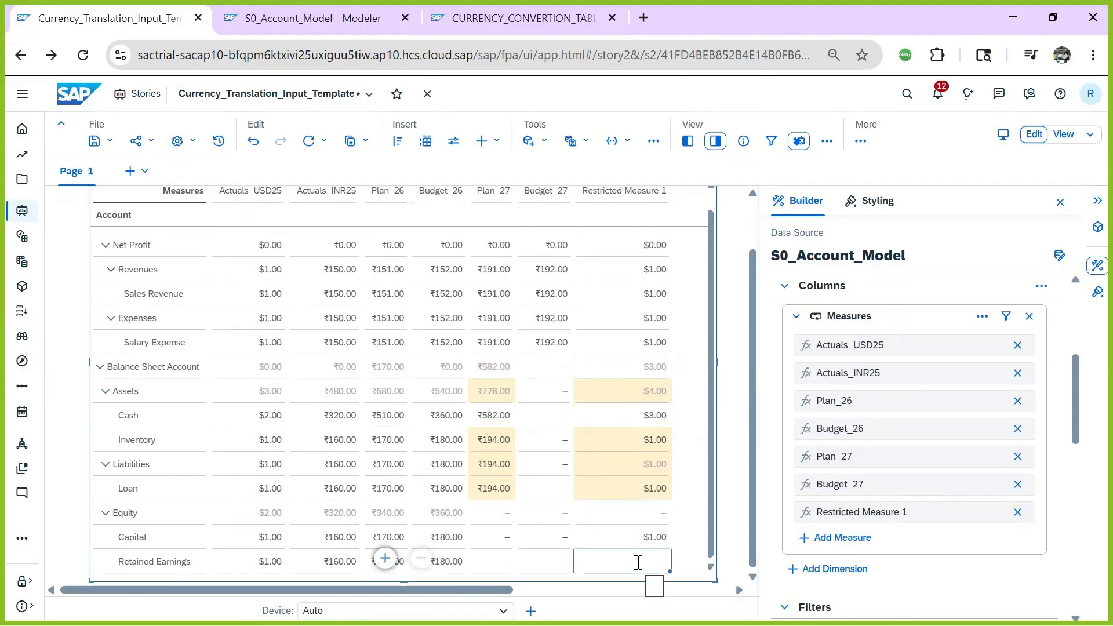
pyautogui.write('1')
pyautogui.press('Return')
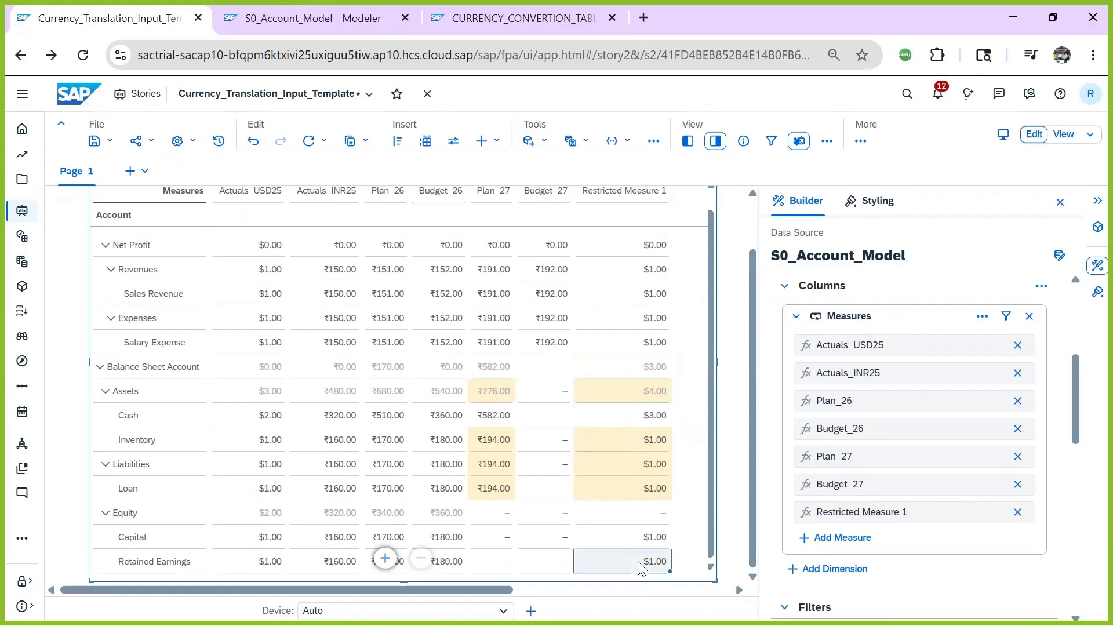
pyautogui.click(613, 515)
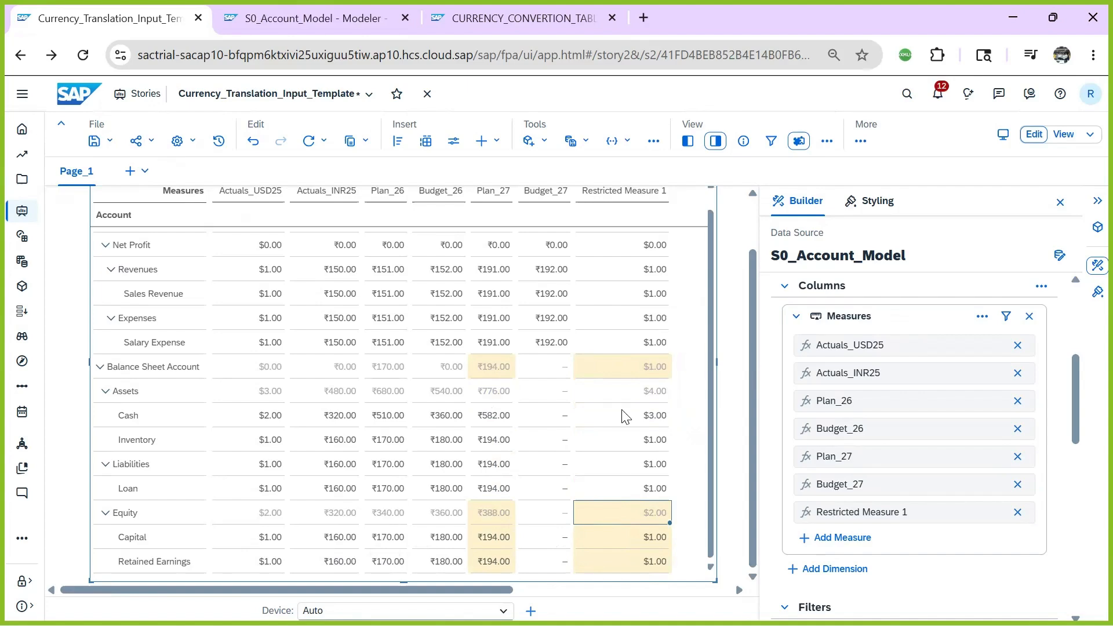
# - Edit the Restricted Measure 1 calculation so its Version dimension uses Budget instead of Planning
pyautogui.moveTo(938, 520)
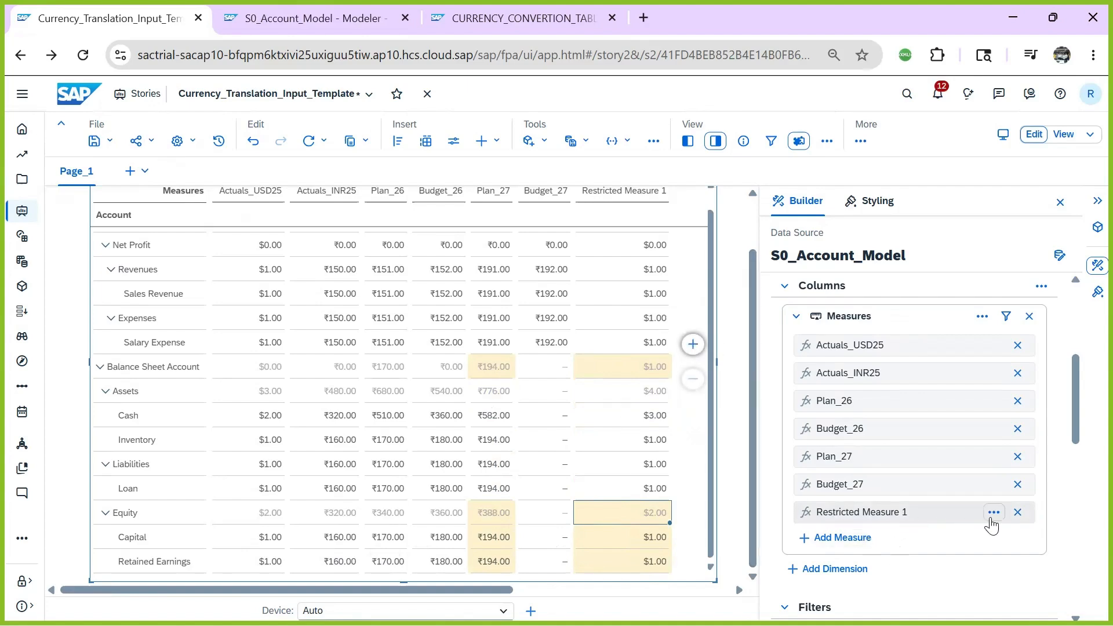
pyautogui.click(994, 513)
pyautogui.click(950, 557)
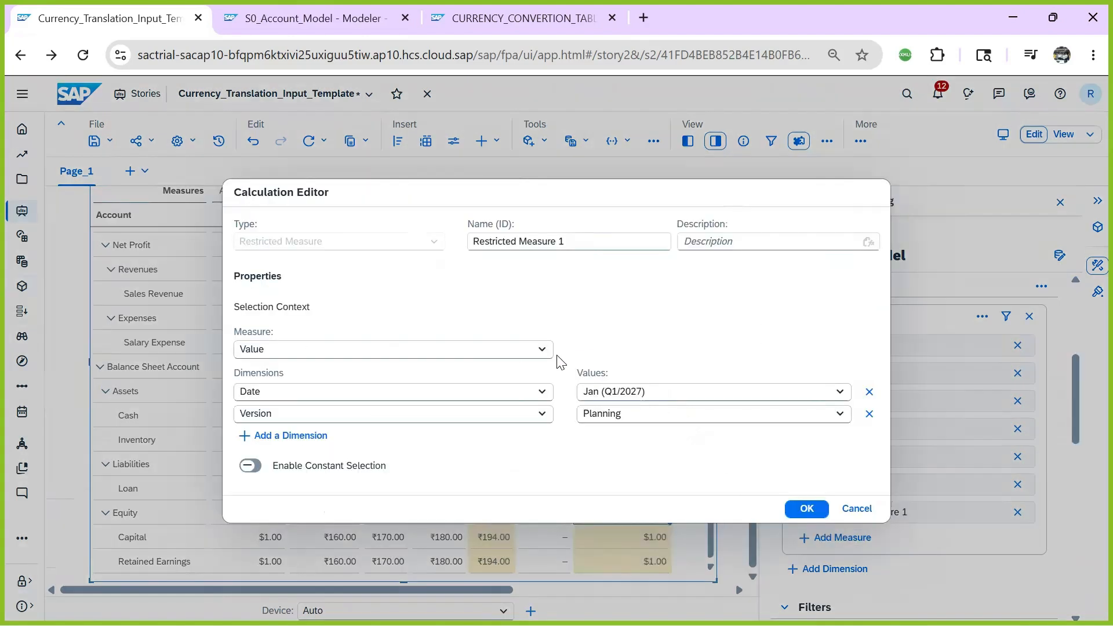
pyautogui.click(618, 414)
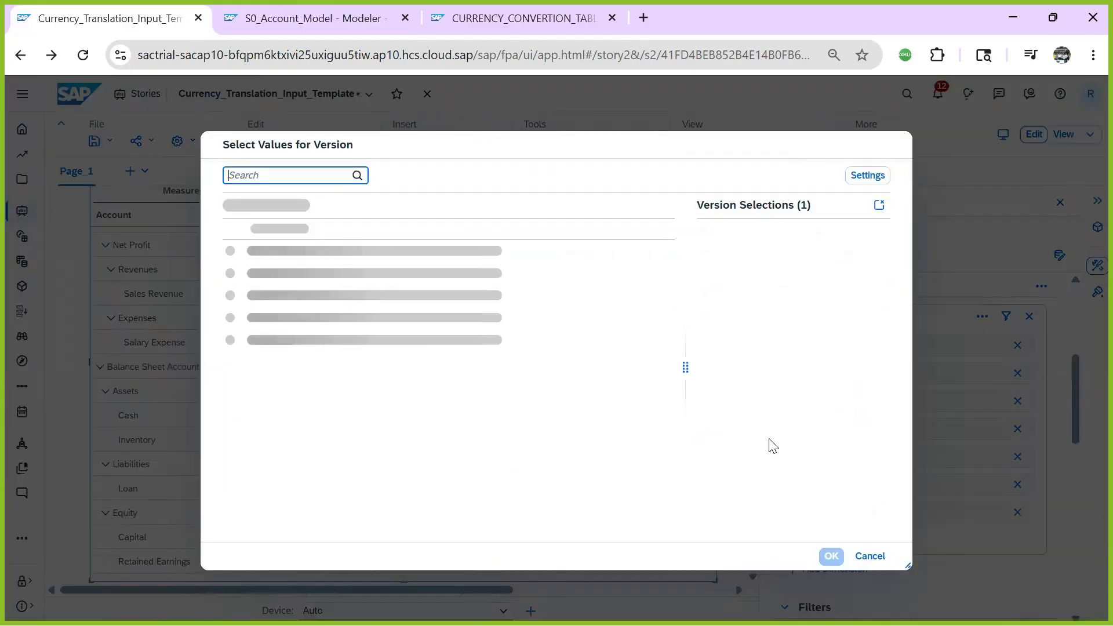
pyautogui.click(234, 313)
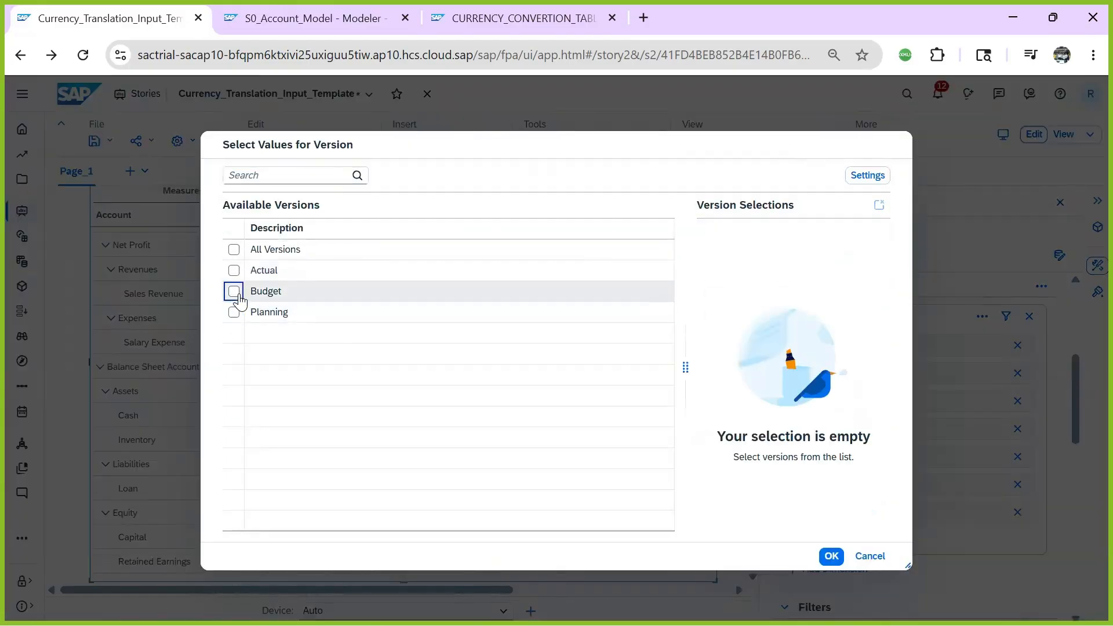
pyautogui.click(235, 291)
pyautogui.click(831, 556)
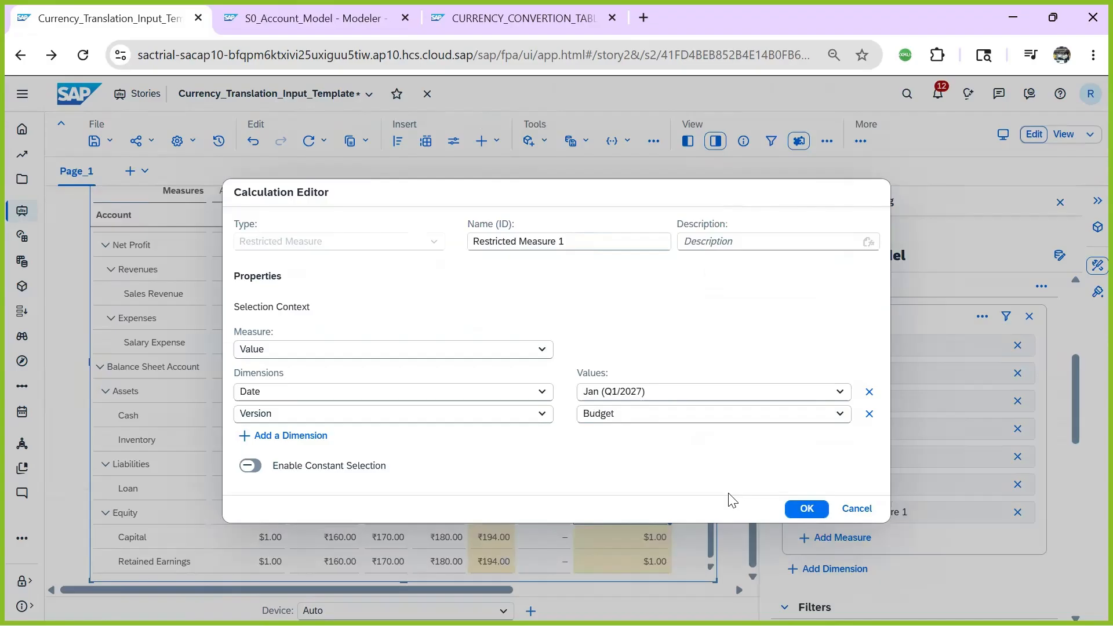
pyautogui.click(805, 507)
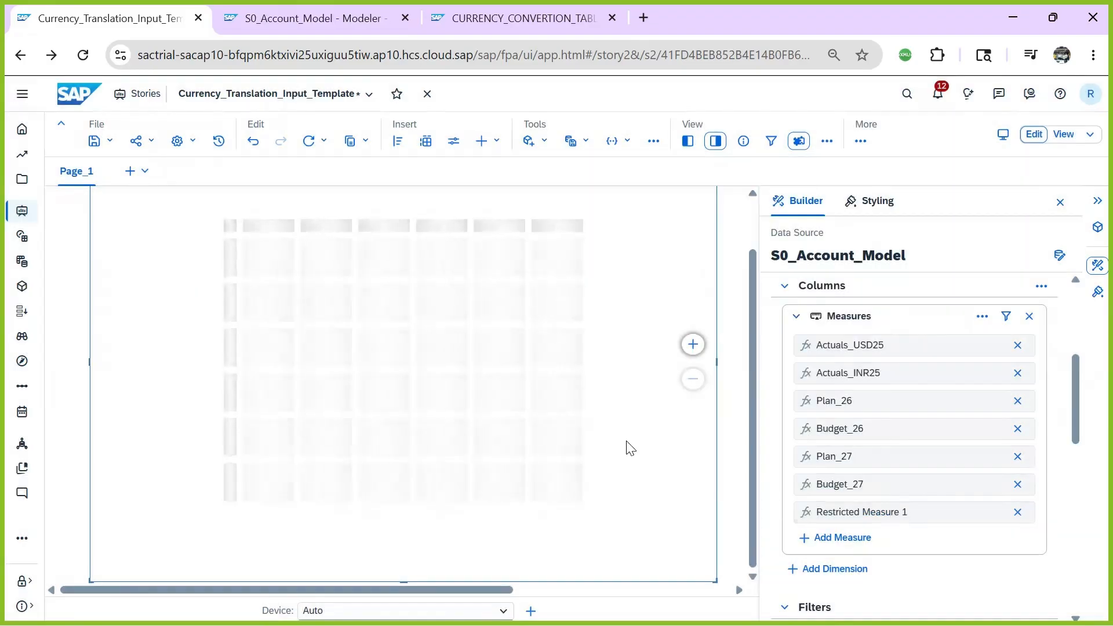
# - In the Restricted Measure 1 column for 2027 Budget, enter 3 for Cash and 1 for Inventory
pyautogui.click(604, 389)
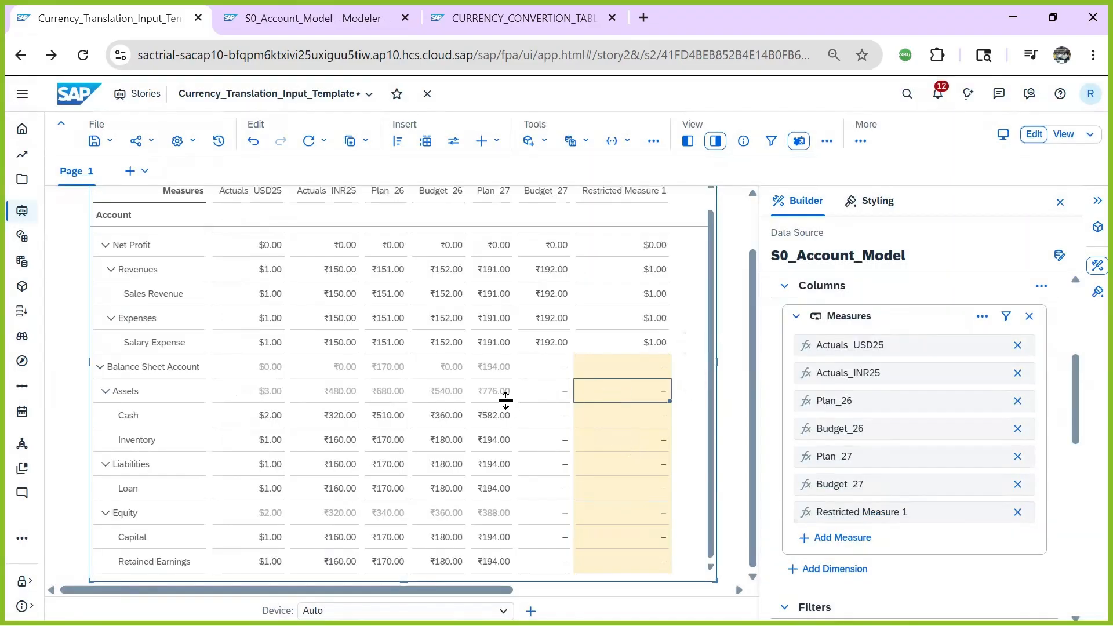
pyautogui.click(225, 418)
pyautogui.click(629, 420)
pyautogui.click(628, 419)
pyautogui.write('3')
pyautogui.click(592, 436)
pyautogui.write('1')
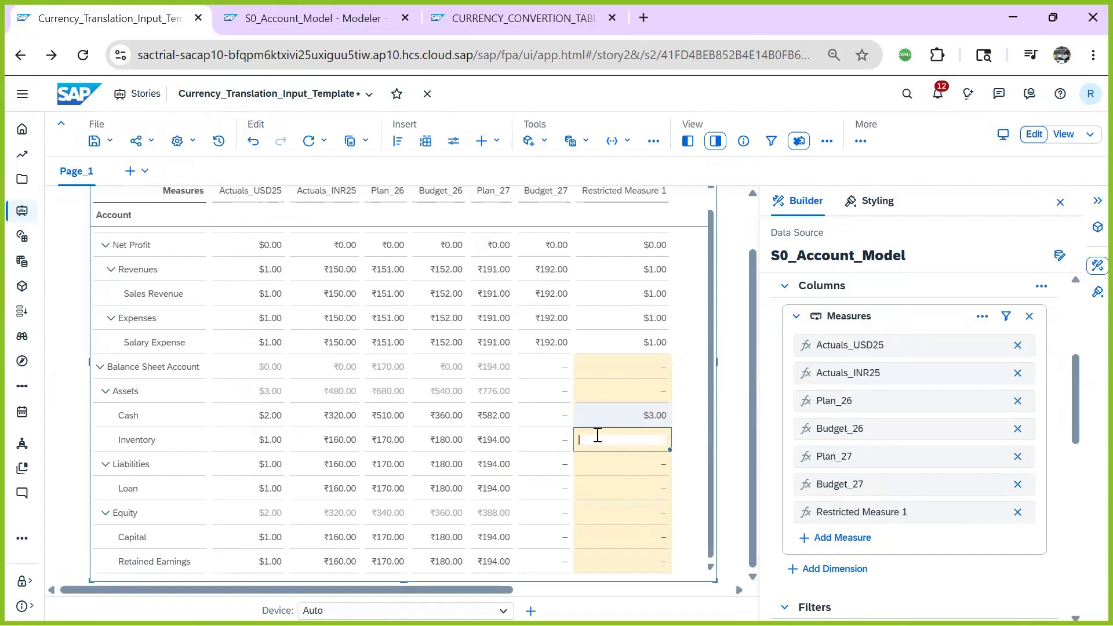
# - Enter 1 each for Loan, Capital and Retained Earnings in the 2027 Budget restricted measure column
pyautogui.click(603, 471)
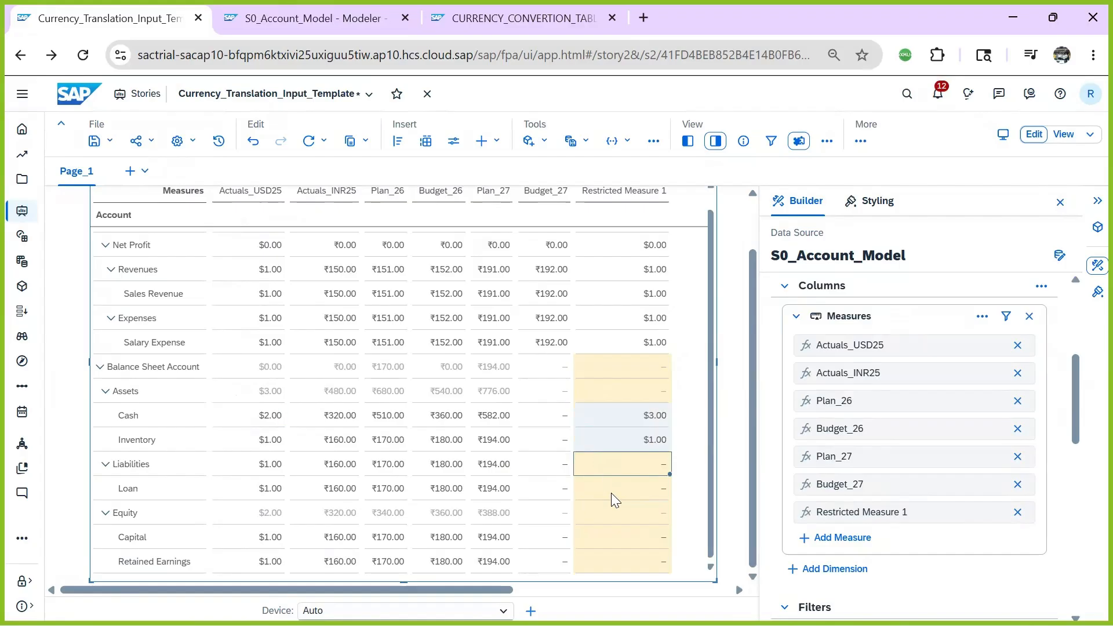
pyautogui.doubleClick(612, 491)
pyautogui.write('1')
pyautogui.click(612, 536)
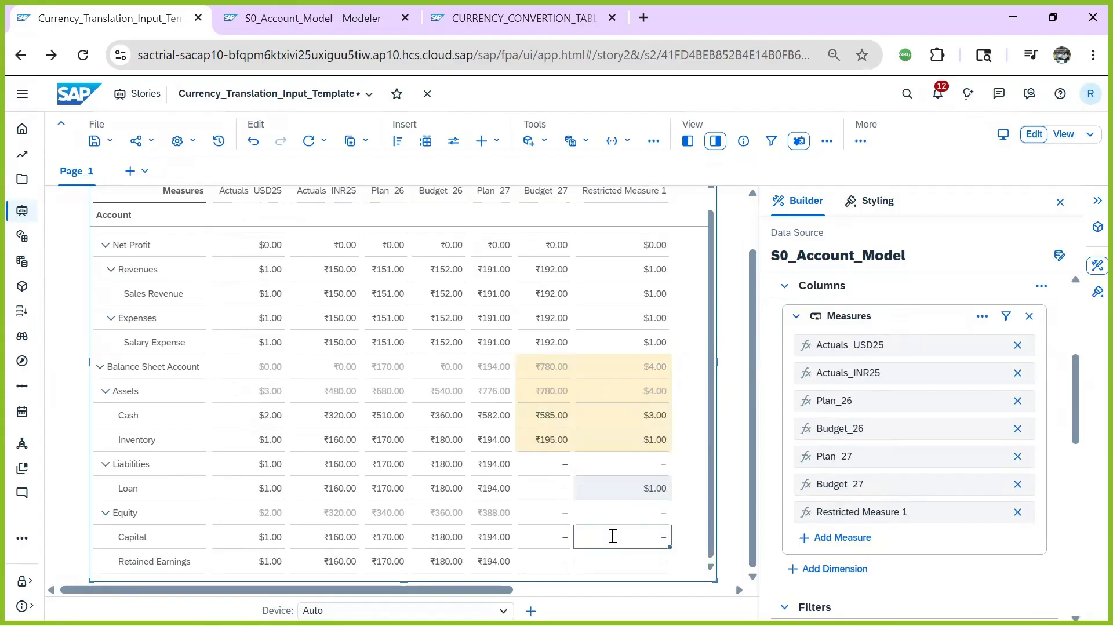
pyautogui.write('1')
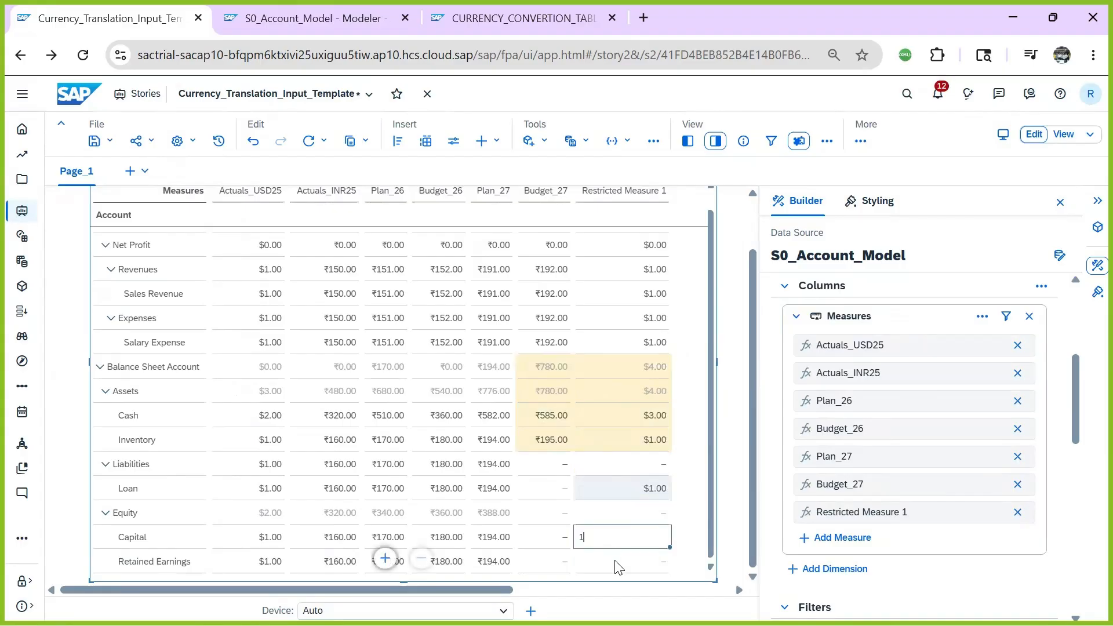
pyautogui.click(616, 562)
pyautogui.write('1')
pyautogui.press('Return')
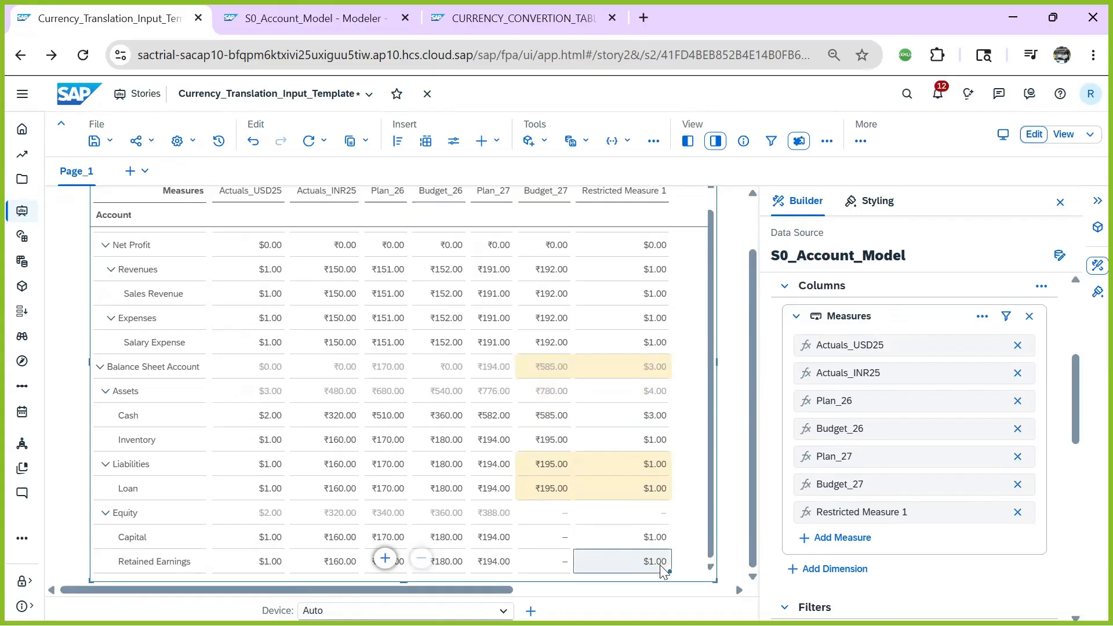
# - Delete the Restricted Measure 1 calculation from the table's measures
pyautogui.click(597, 458)
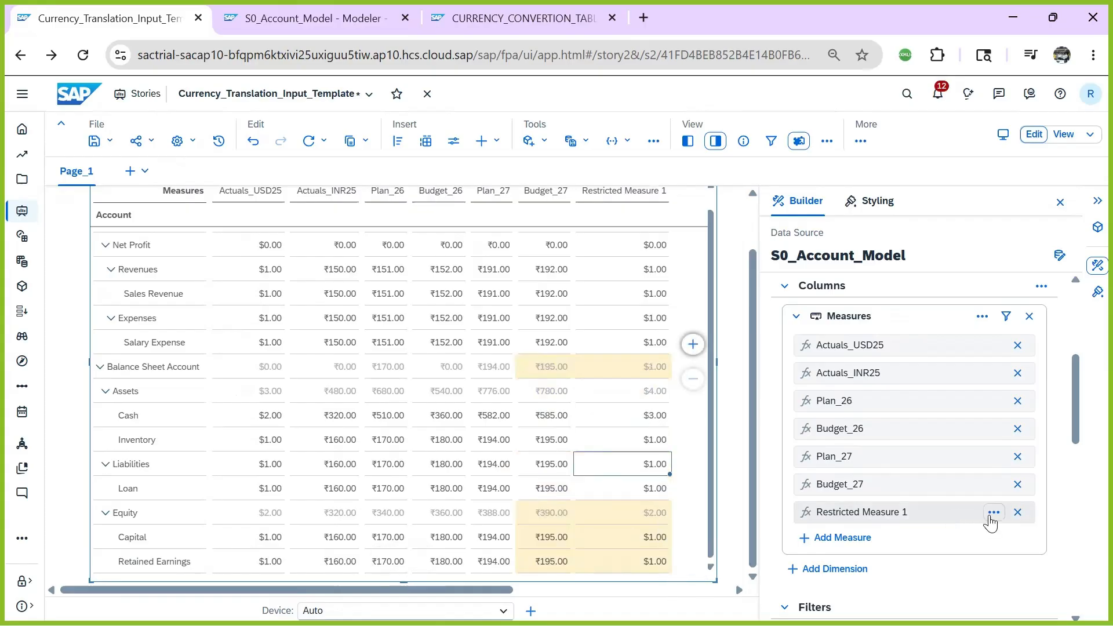
pyautogui.click(994, 512)
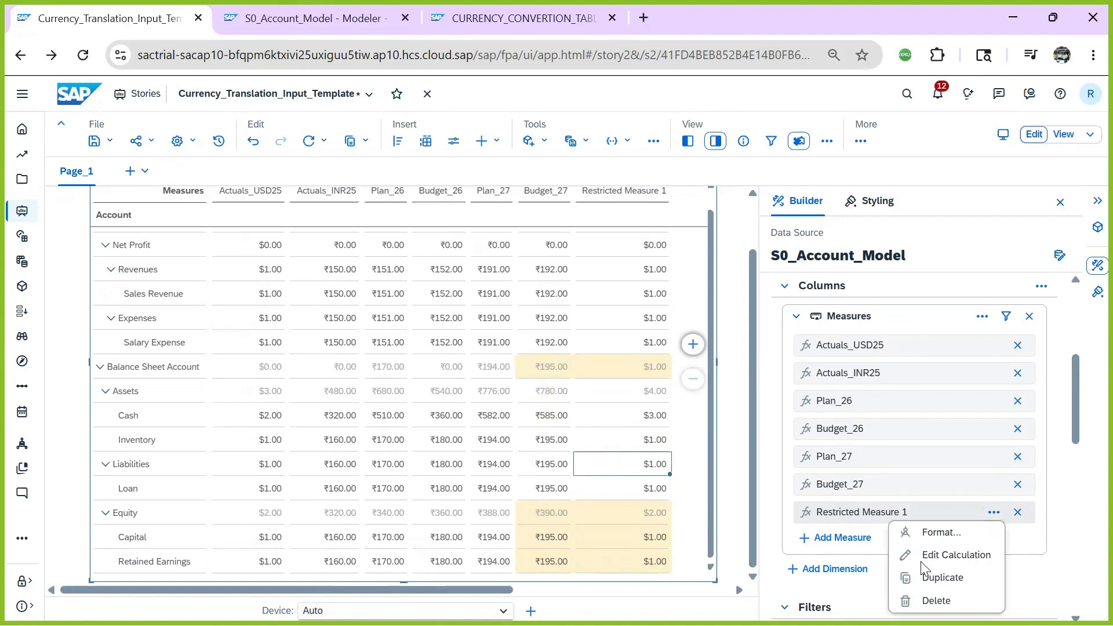
pyautogui.click(951, 597)
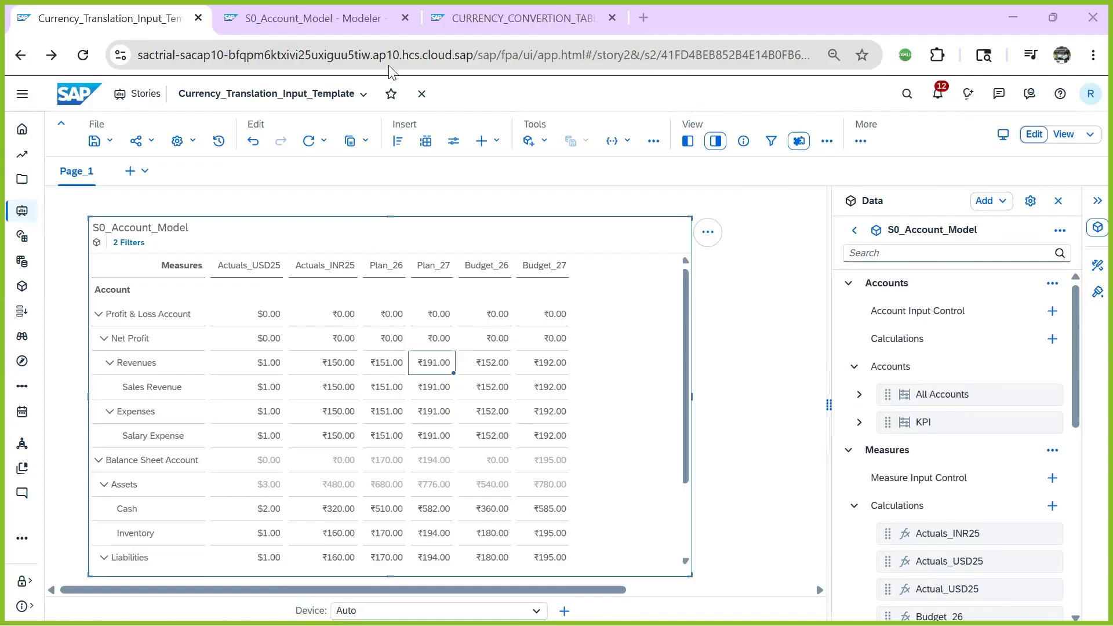
# - In CURRENCY_CONVERTION_TABLE, examine the uncategorised and Actuals USD to INR rates with their valid-from dates, categories and rate types
pyautogui.click(508, 18)
pyautogui.click(360, 323)
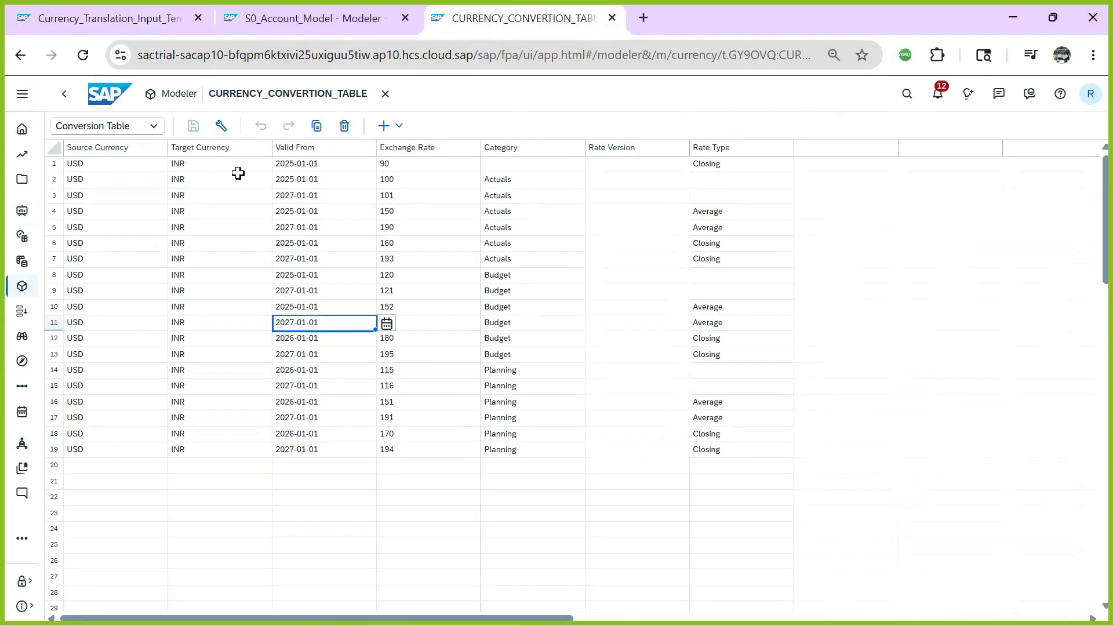
pyautogui.moveTo(108, 164); pyautogui.dragTo(303, 164)
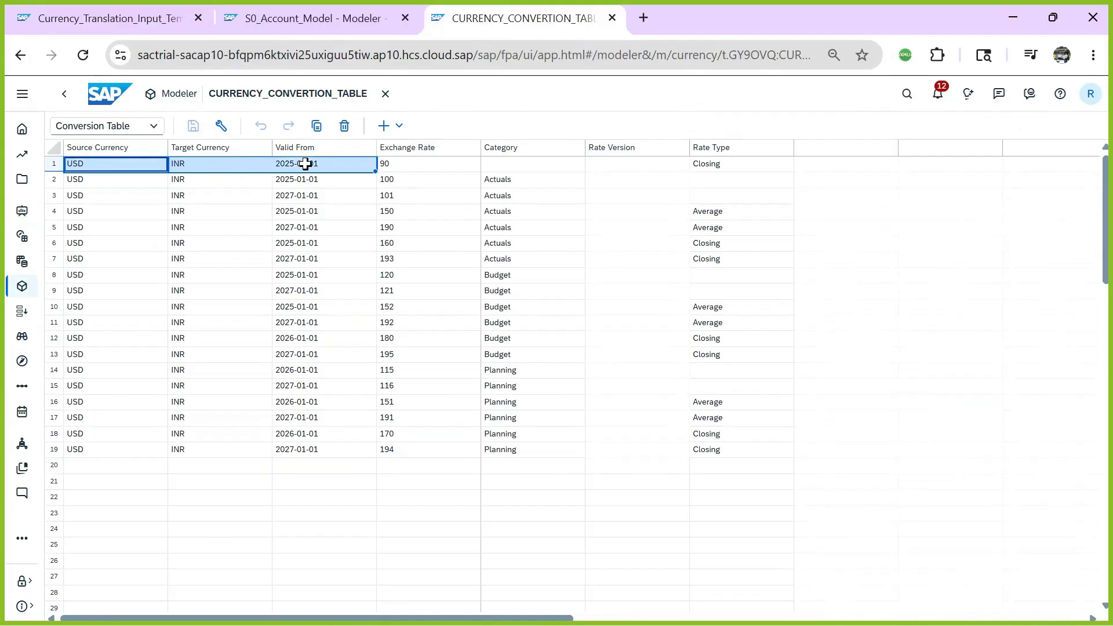
pyautogui.click(427, 169)
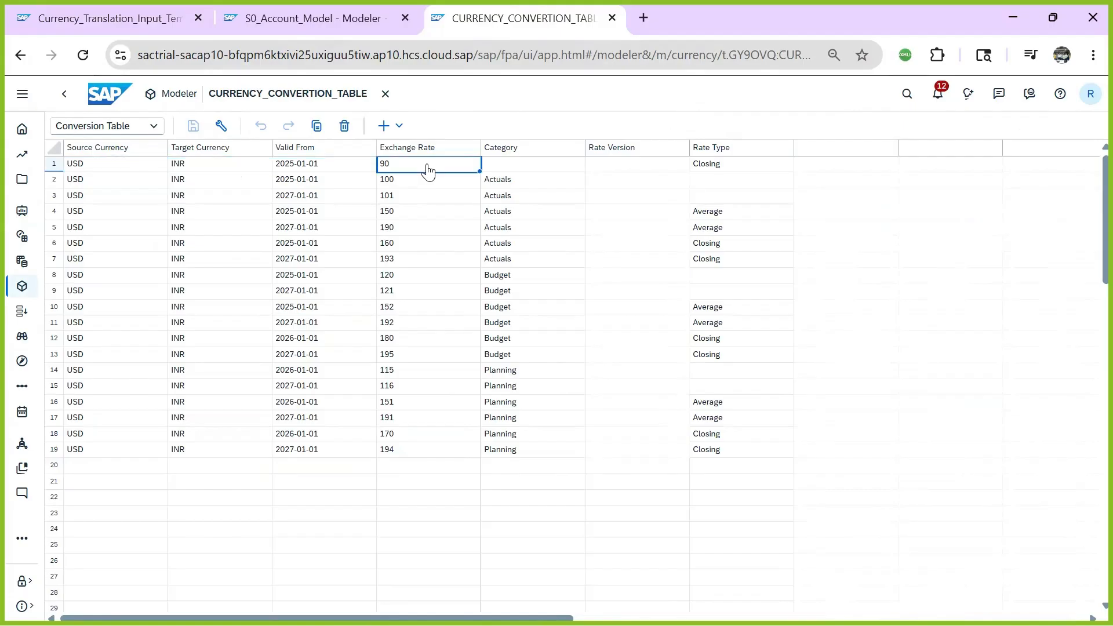
pyautogui.click(499, 180)
pyautogui.click(397, 187)
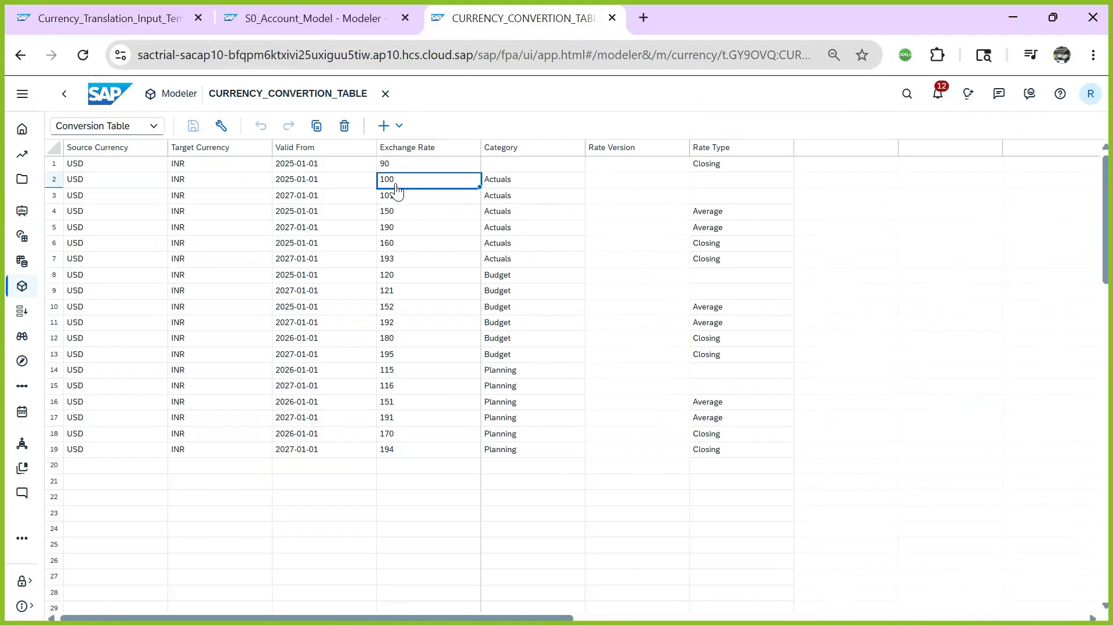
pyautogui.click(299, 182)
pyautogui.click(430, 188)
pyautogui.click(399, 211)
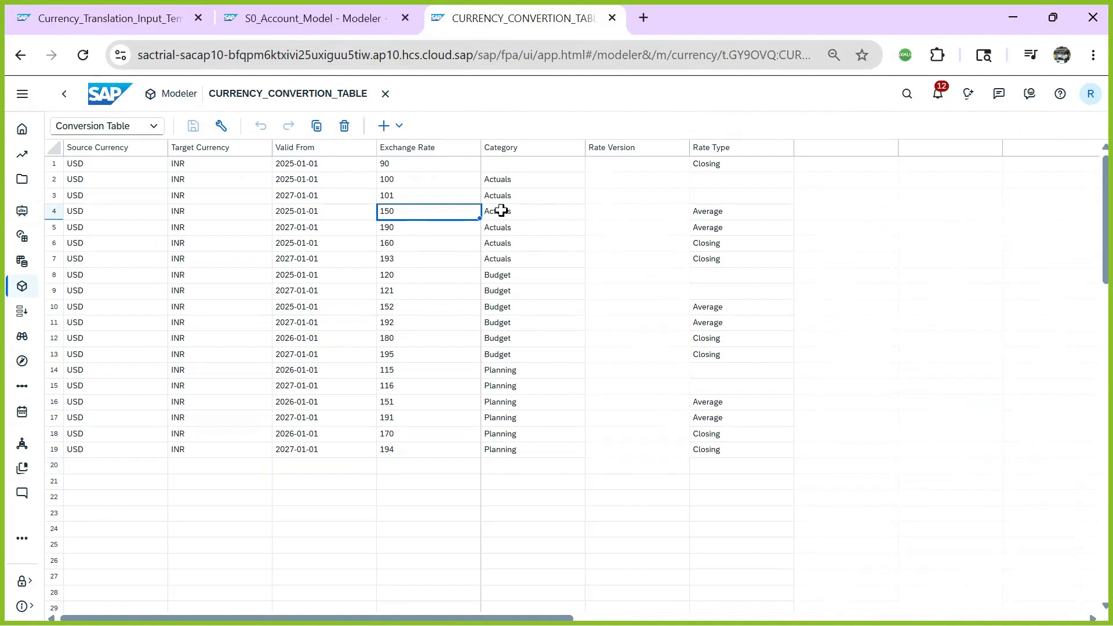
pyautogui.click(500, 210)
pyautogui.click(723, 210)
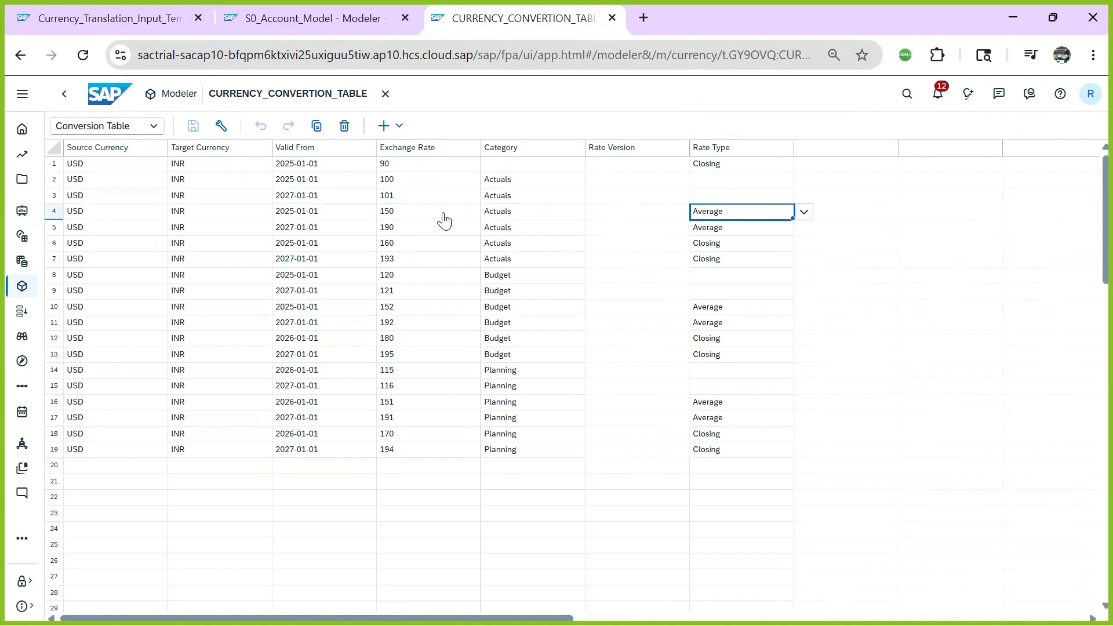
pyautogui.click(410, 219)
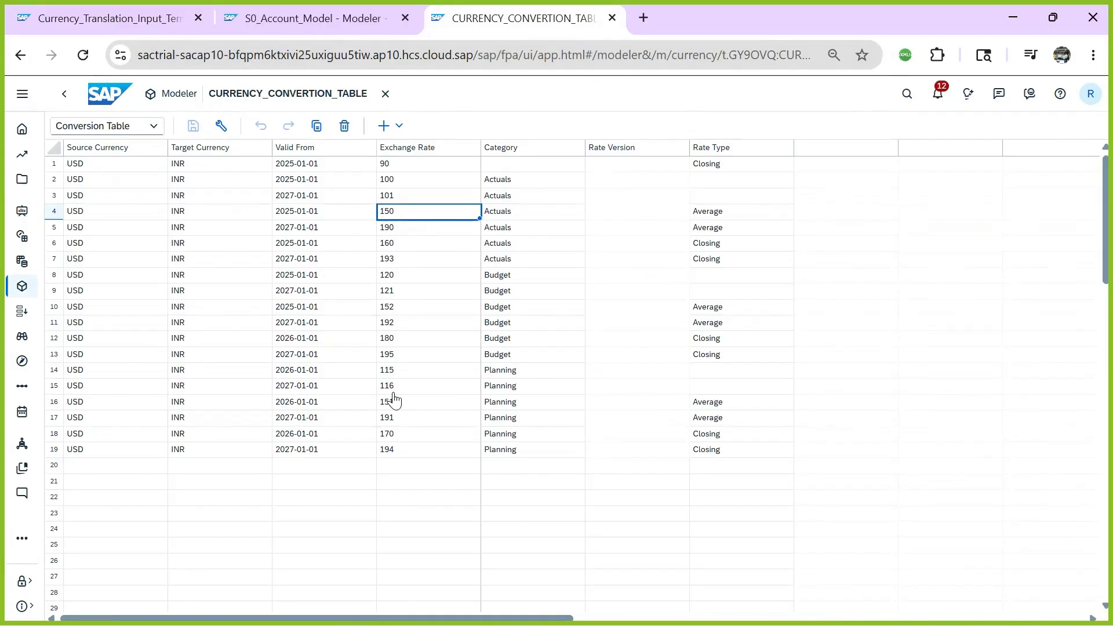
# - In the Currency_Translation_Input_Template story, compare the converted INR revenue amounts across the Actuals, Plan and Budget measures
pyautogui.click(110, 18)
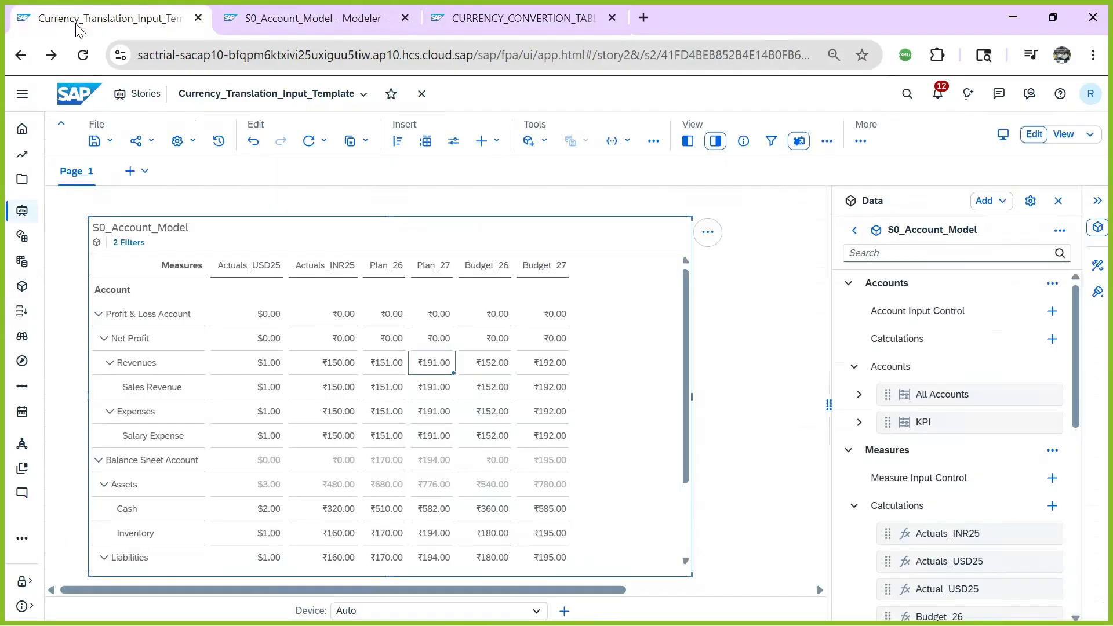
pyautogui.click(342, 366)
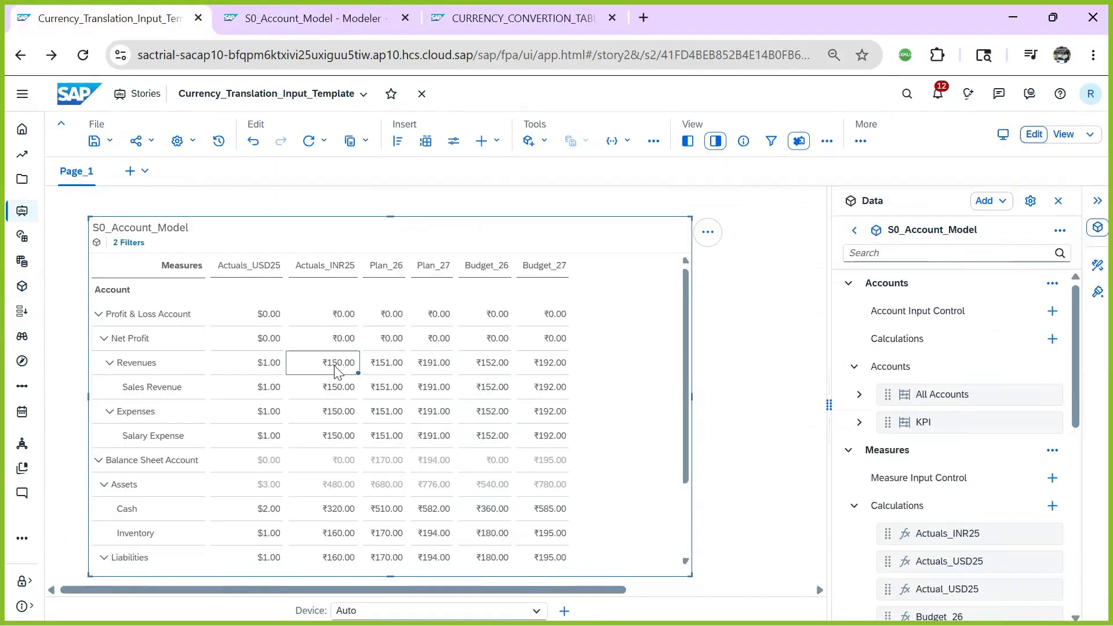
pyautogui.click(392, 367)
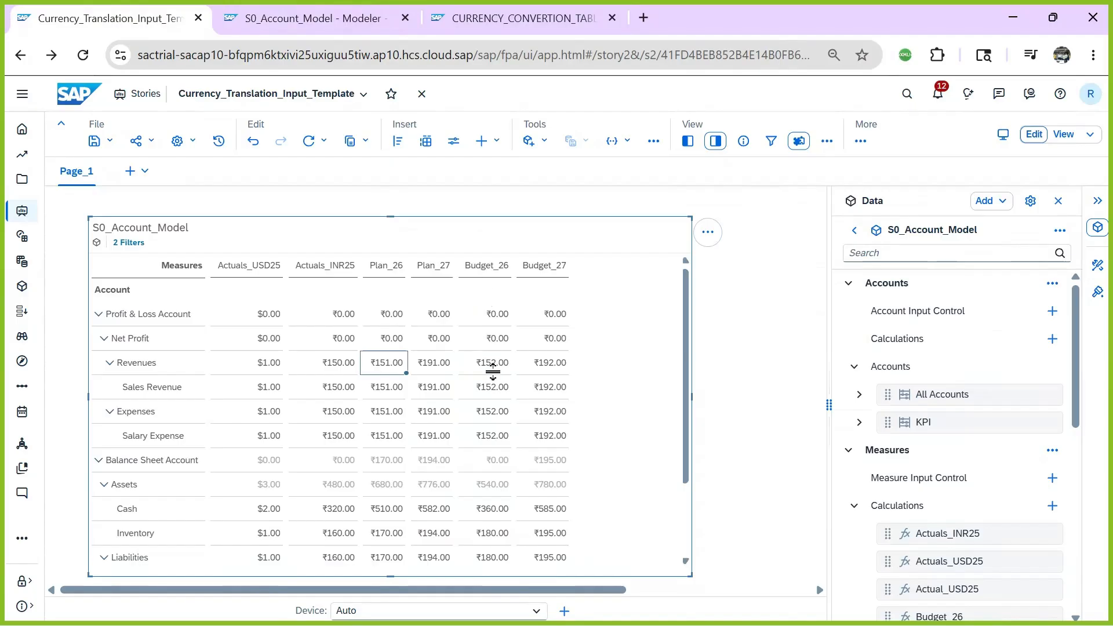
pyautogui.click(497, 369)
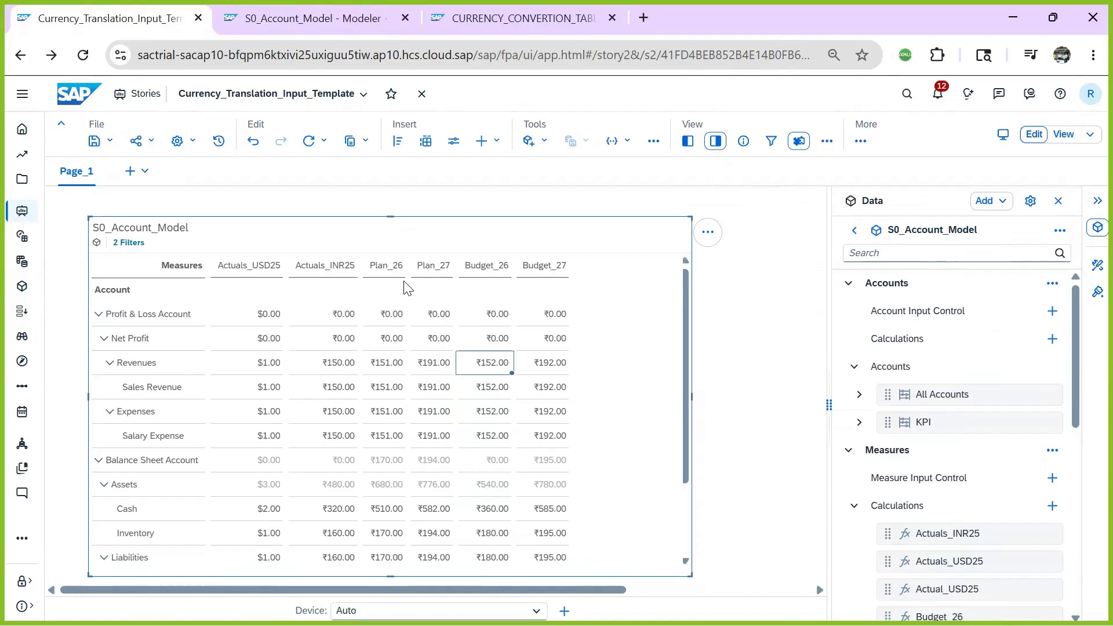
pyautogui.click(491, 272)
pyautogui.click(496, 388)
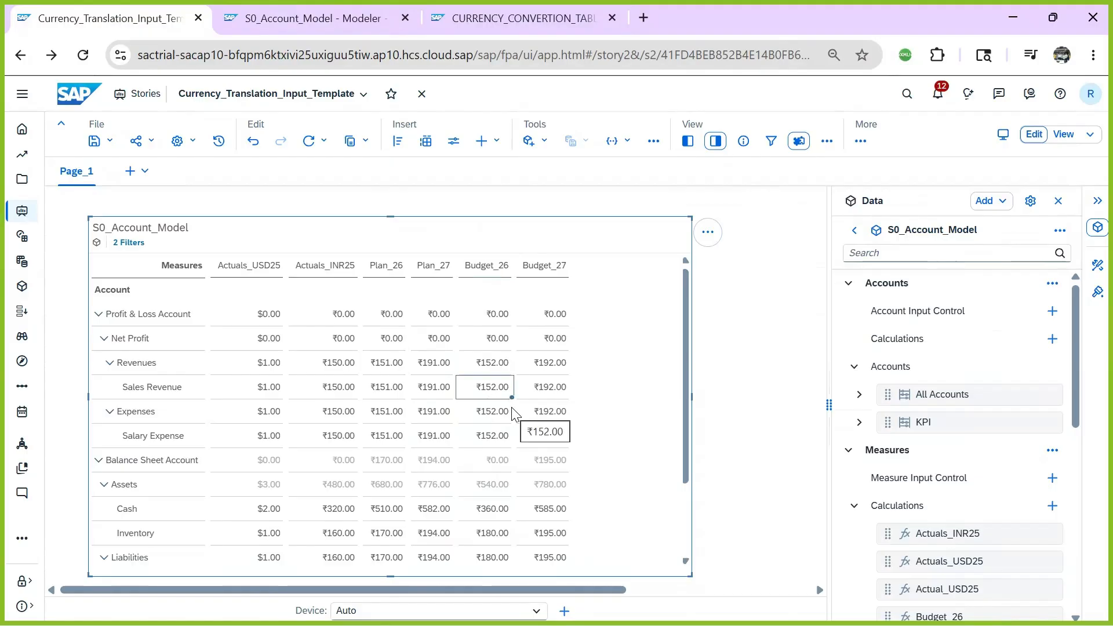
pyautogui.click(551, 389)
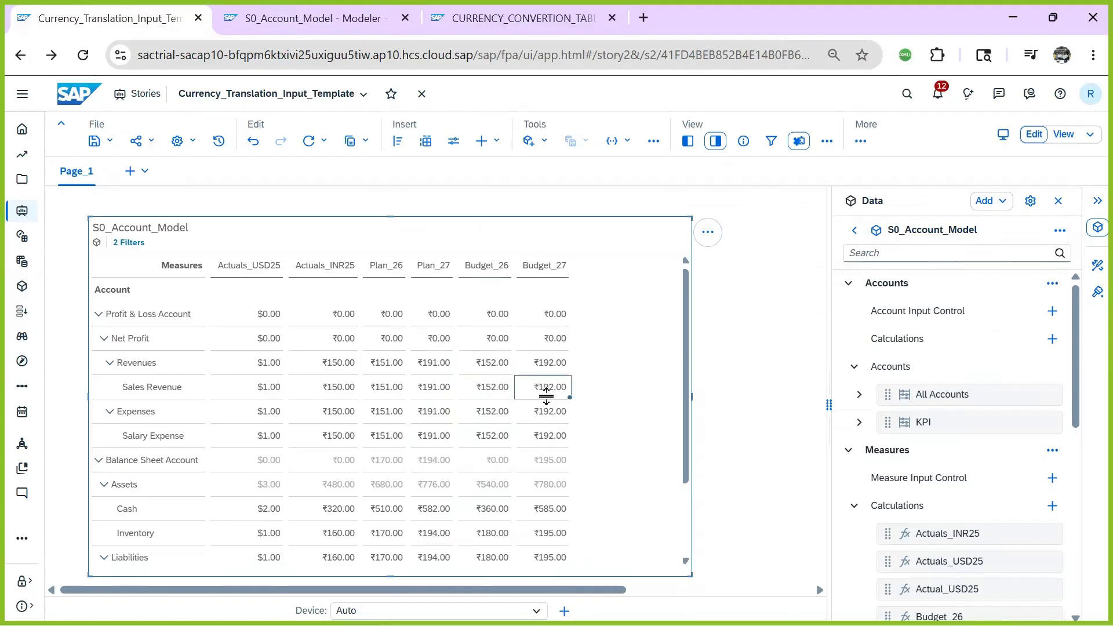
# - Check the Sales Revenue values for Plan_27 and Budget_27, and review the Category options in CURRENCY_CONVERTION_TABLE
pyautogui.click(440, 392)
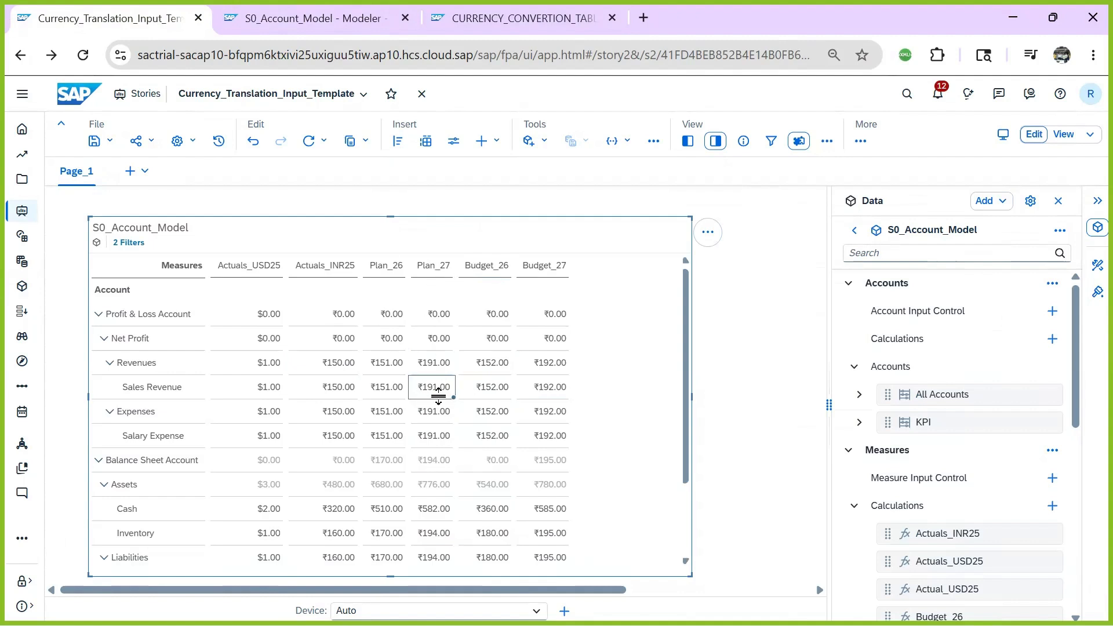
pyautogui.click(548, 390)
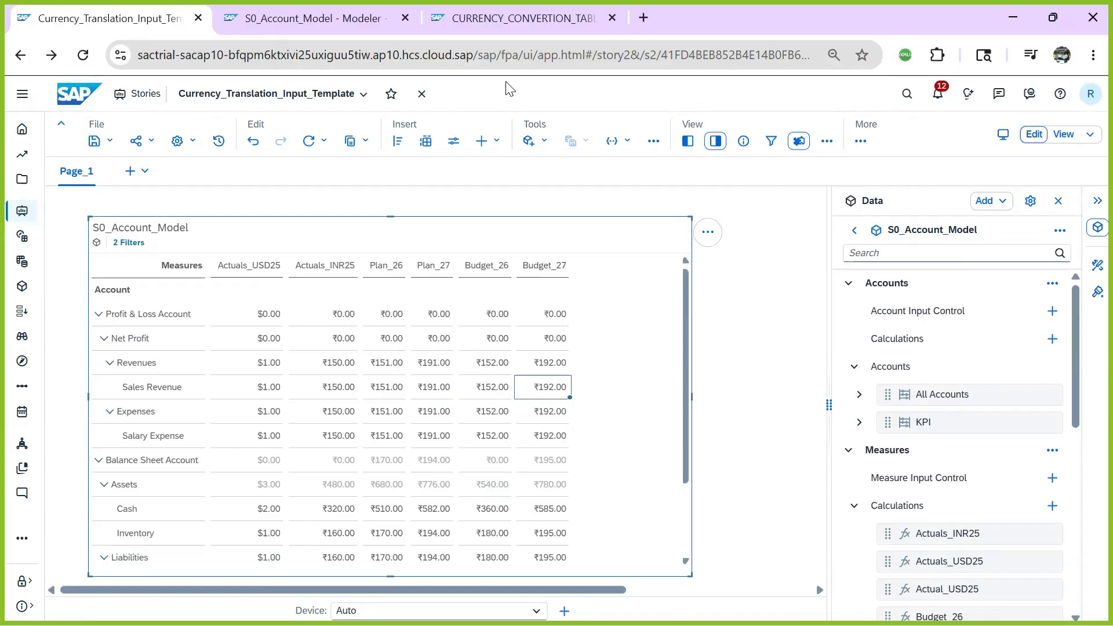
pyautogui.click(323, 22)
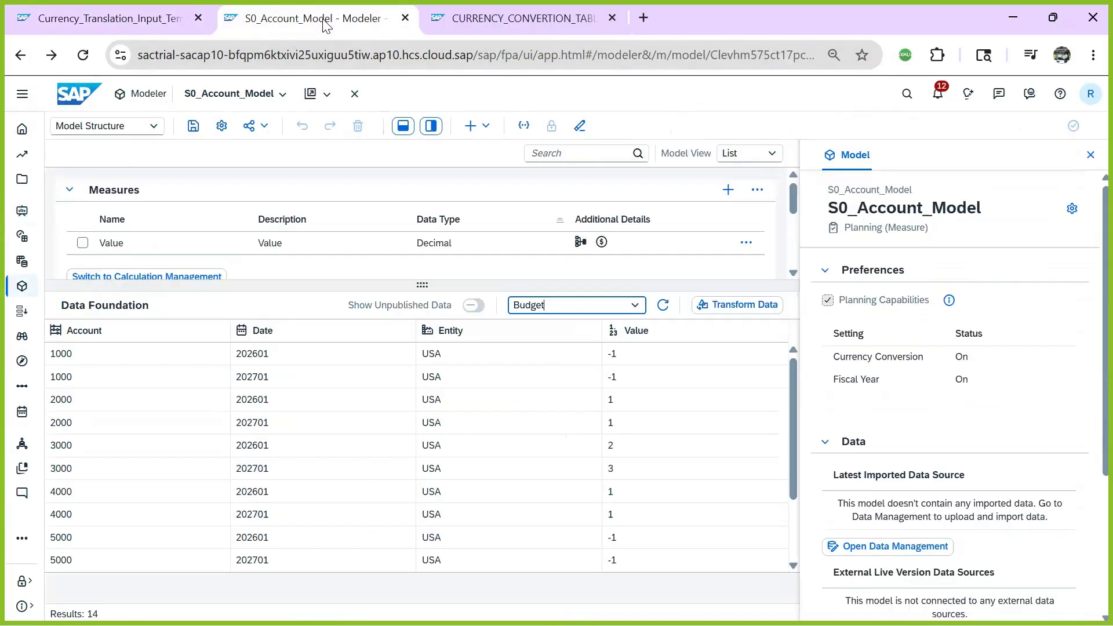
pyautogui.click(496, 23)
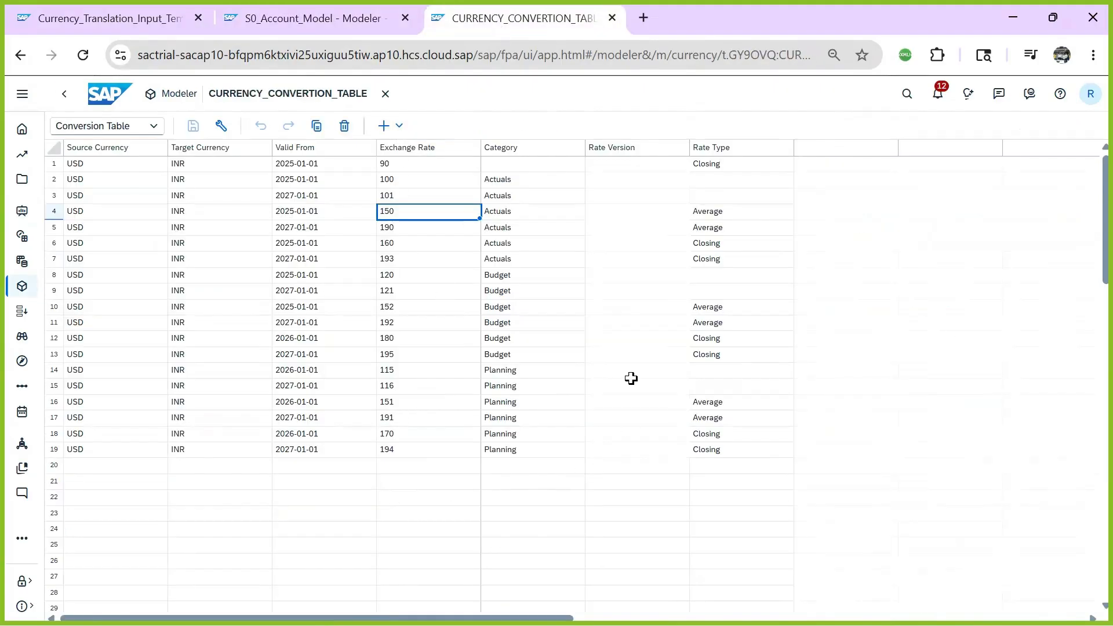
pyautogui.click(611, 165)
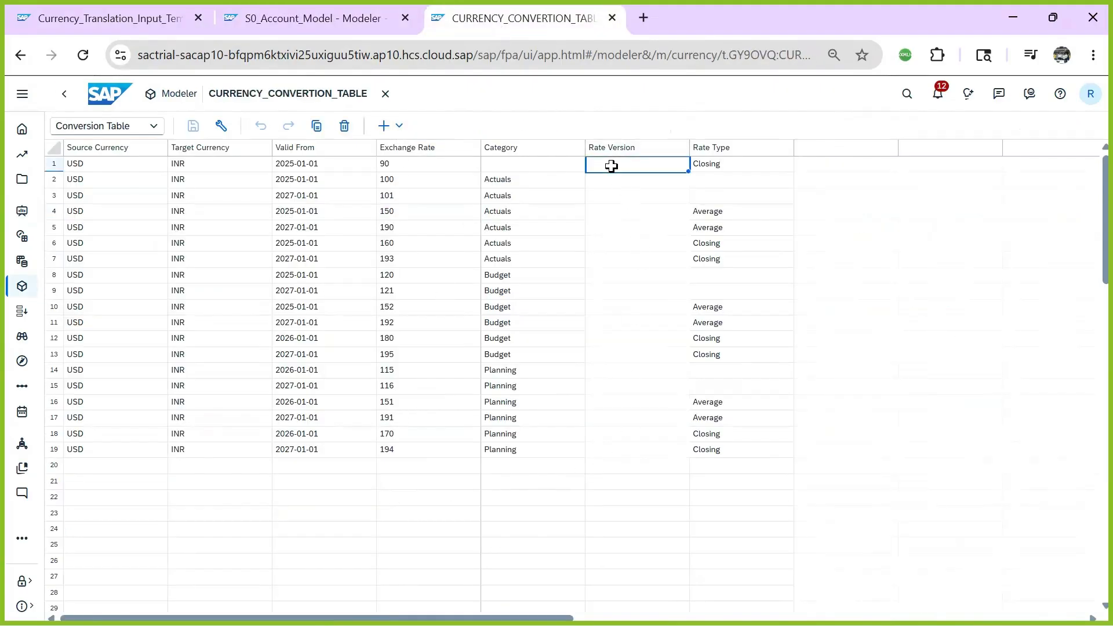
pyautogui.doubleClick(531, 451)
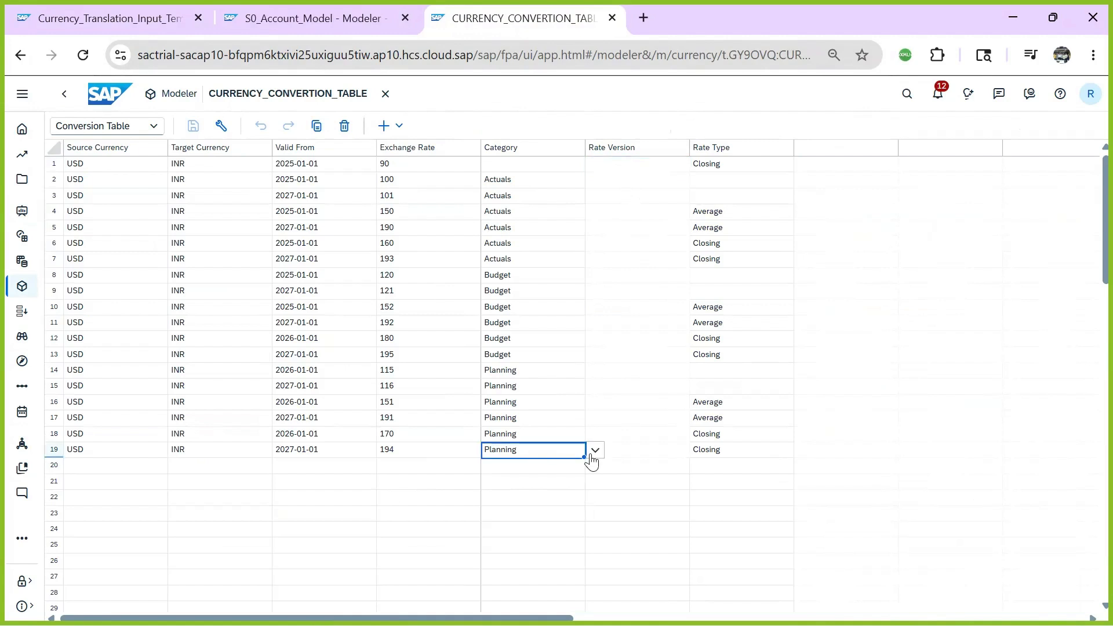
pyautogui.click(595, 451)
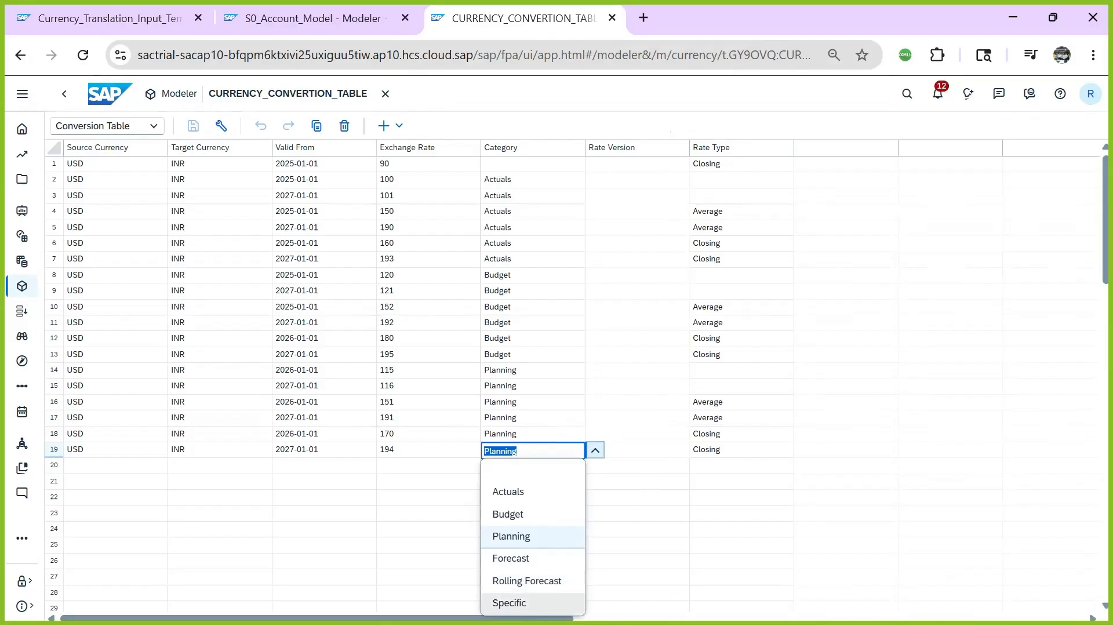
pyautogui.click(680, 558)
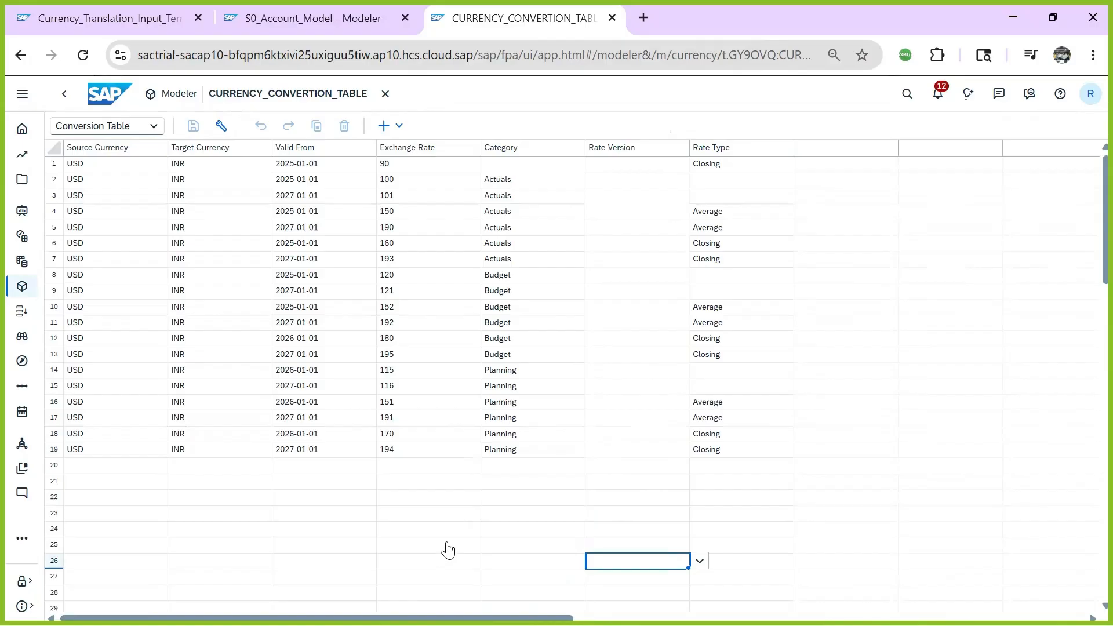
# - Return to the Currency_Translation_Input_Template story and create a blank public version named Forecast27 with category Forecast
pyautogui.hotkey('ctrl', '1')
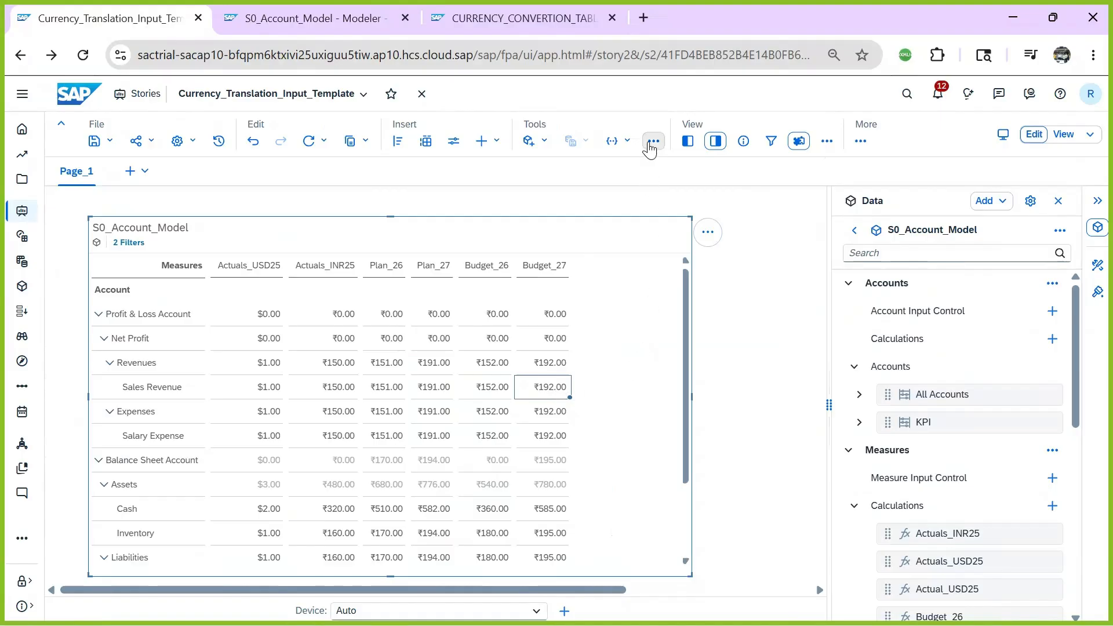
pyautogui.click(653, 142)
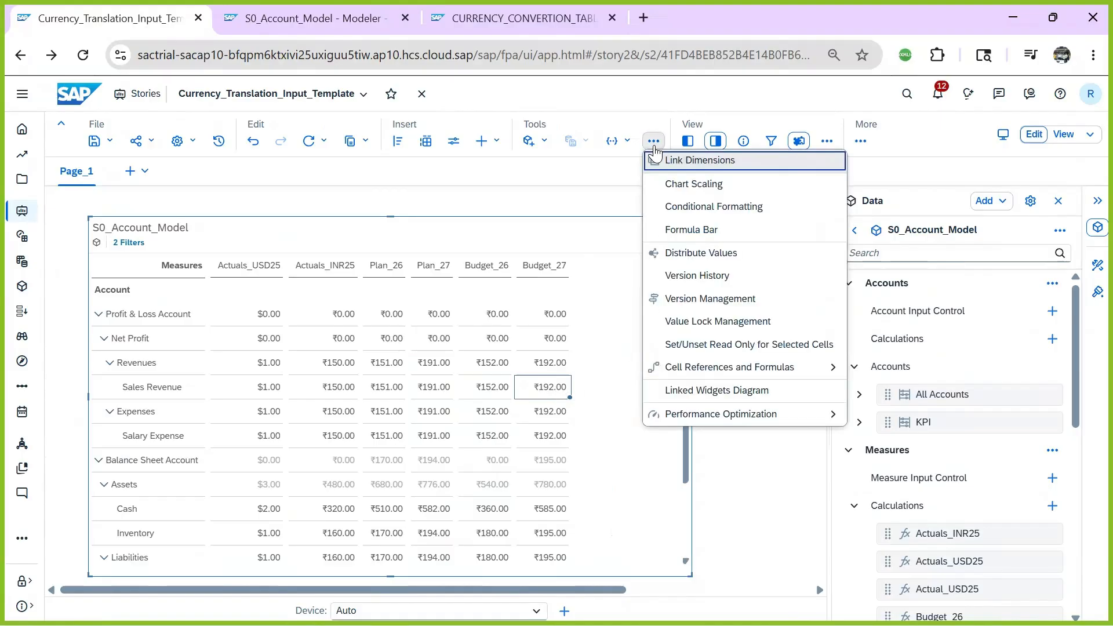
pyautogui.click(721, 301)
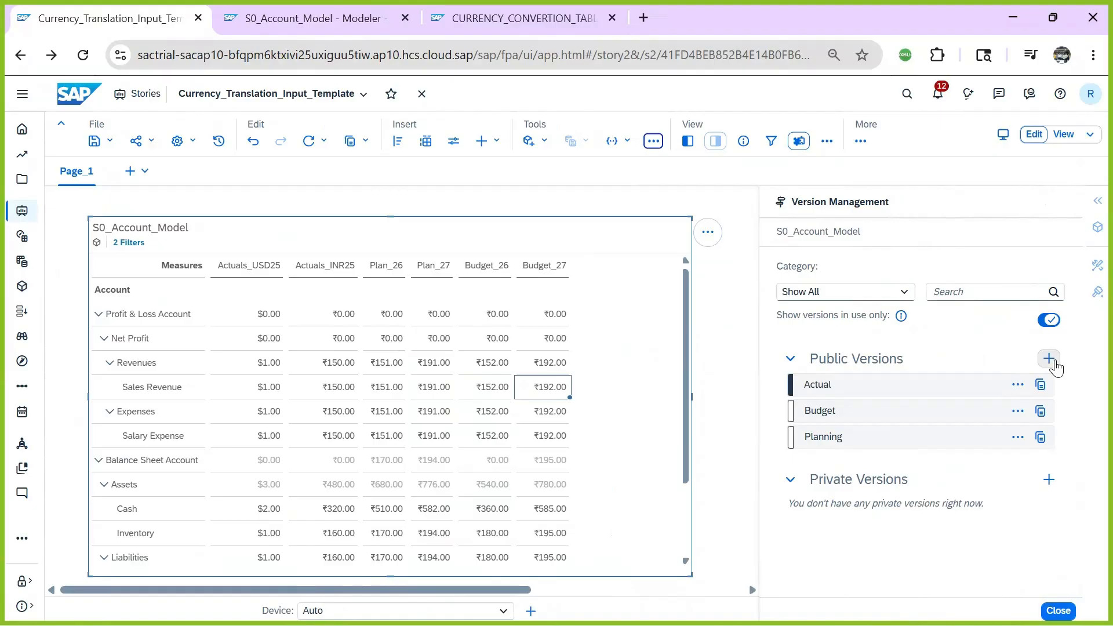
pyautogui.click(1055, 361)
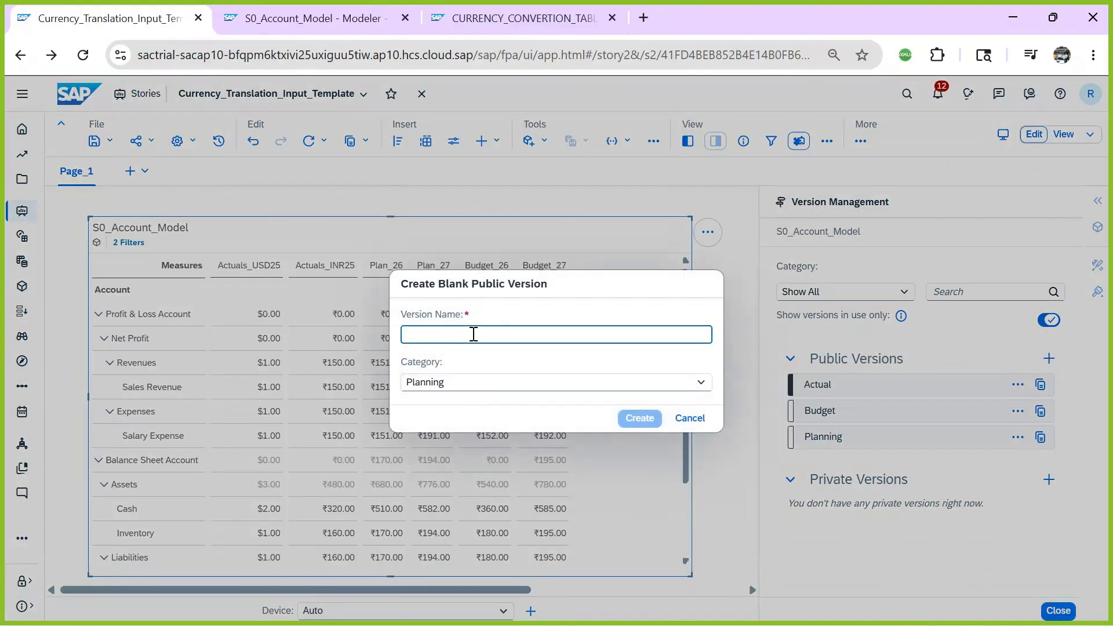
pyautogui.write('Forecast27')
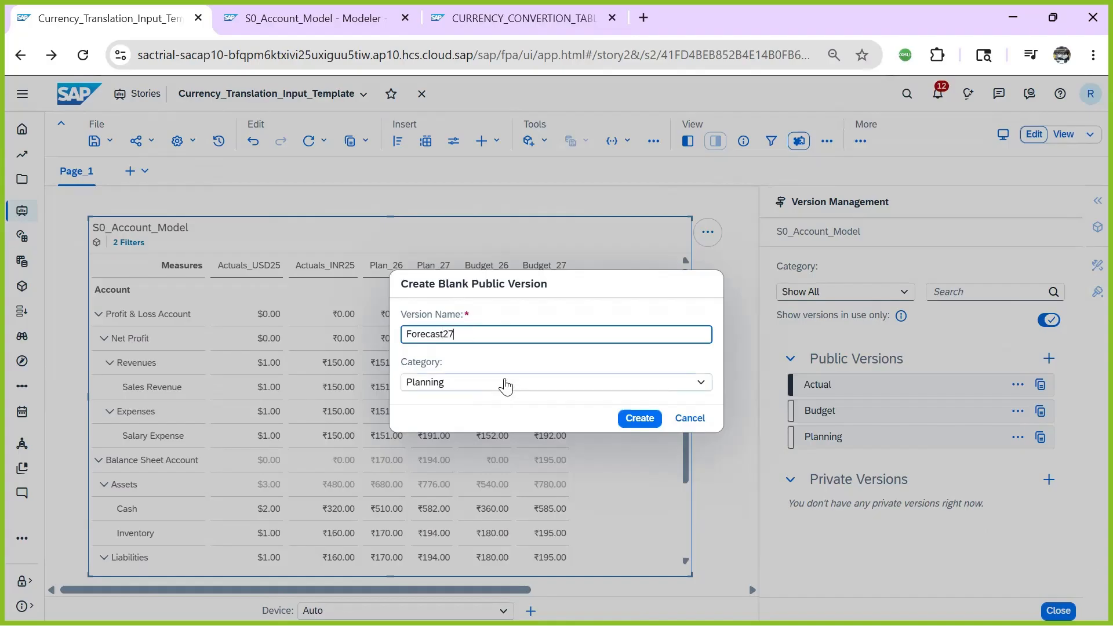
pyautogui.hotkey('ctrl', 'a')
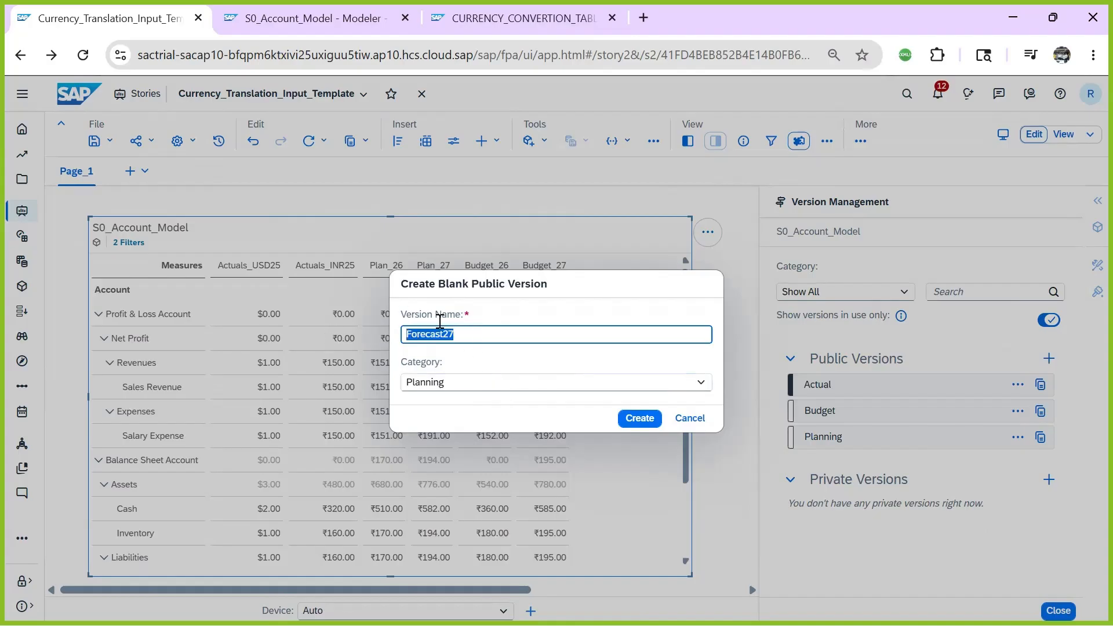
pyautogui.click(482, 384)
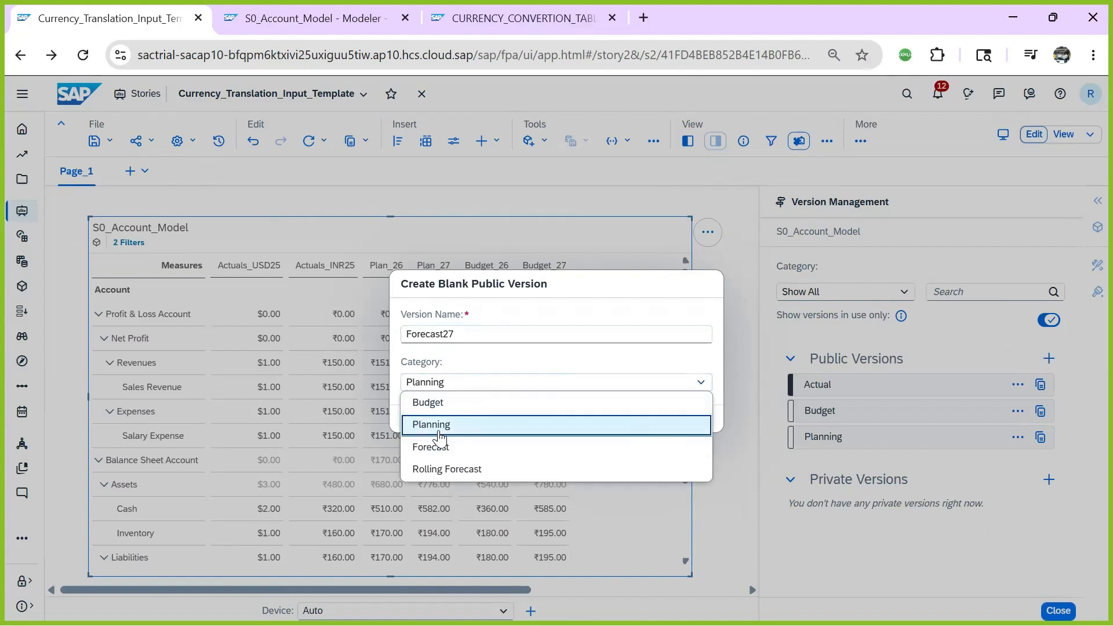
pyautogui.click(430, 447)
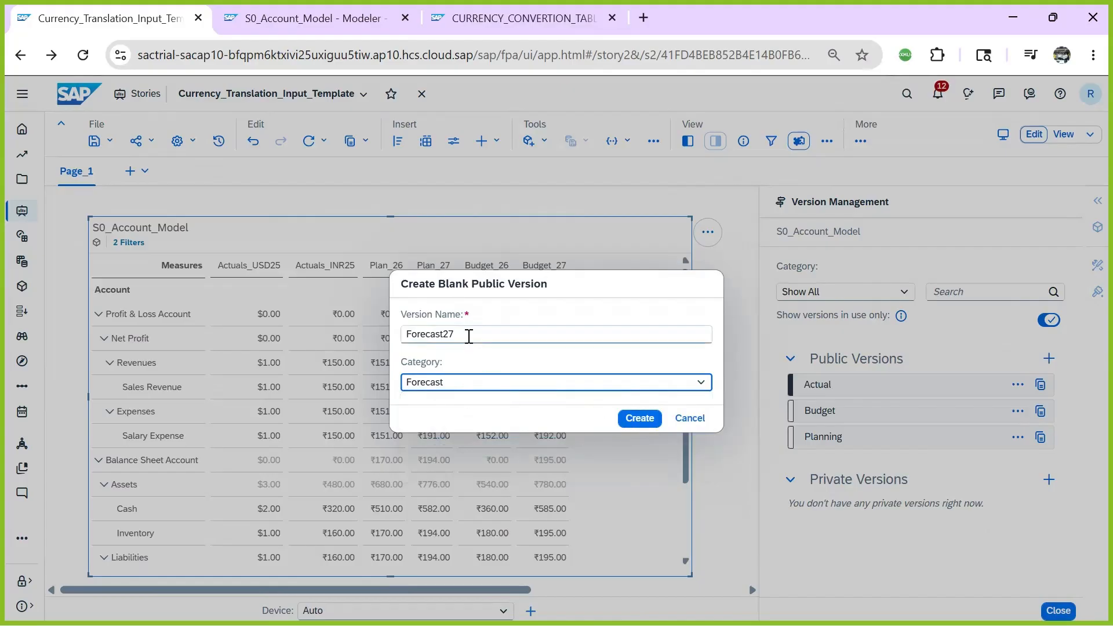
pyautogui.hotkey('shift', 'Tab')
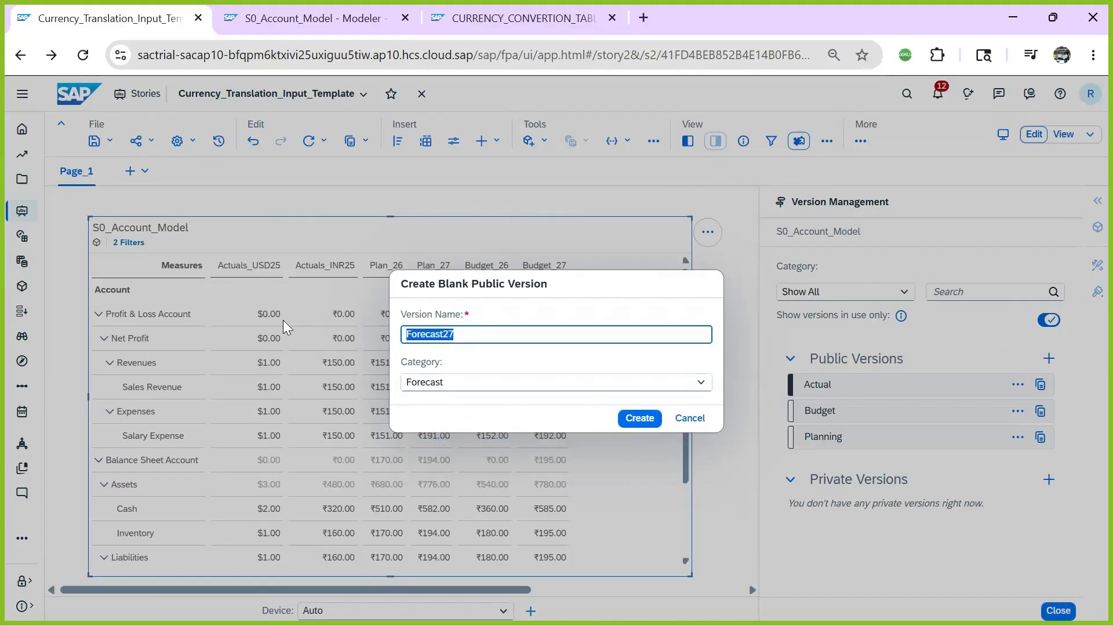
pyautogui.click(629, 429)
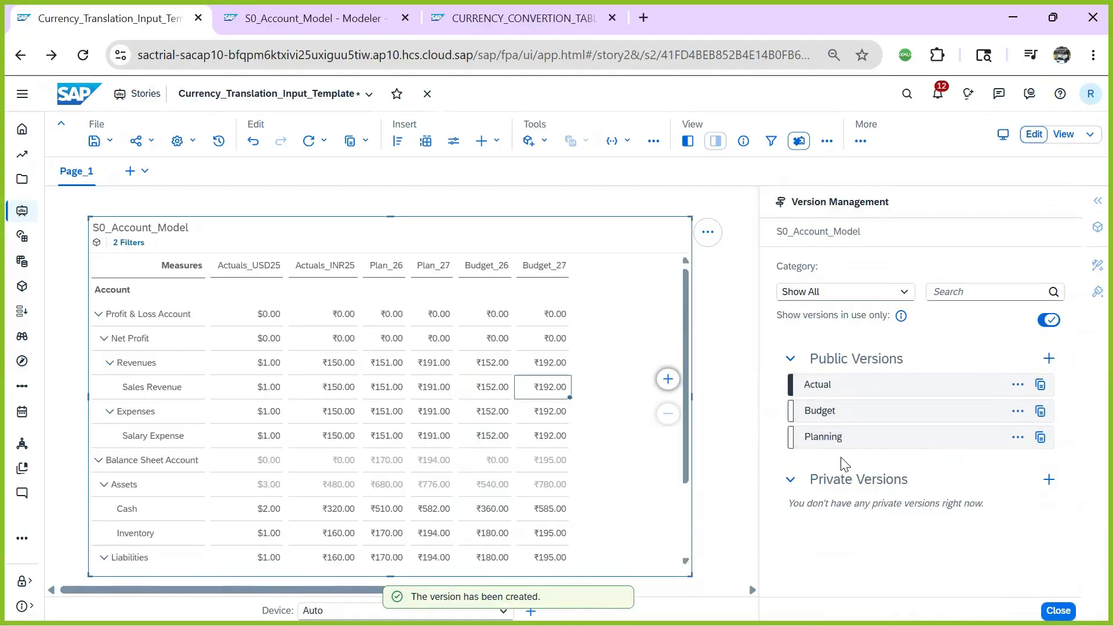
# - Include unused versions in the version list to look for Forecast27, and close Version Management
pyautogui.click(1047, 324)
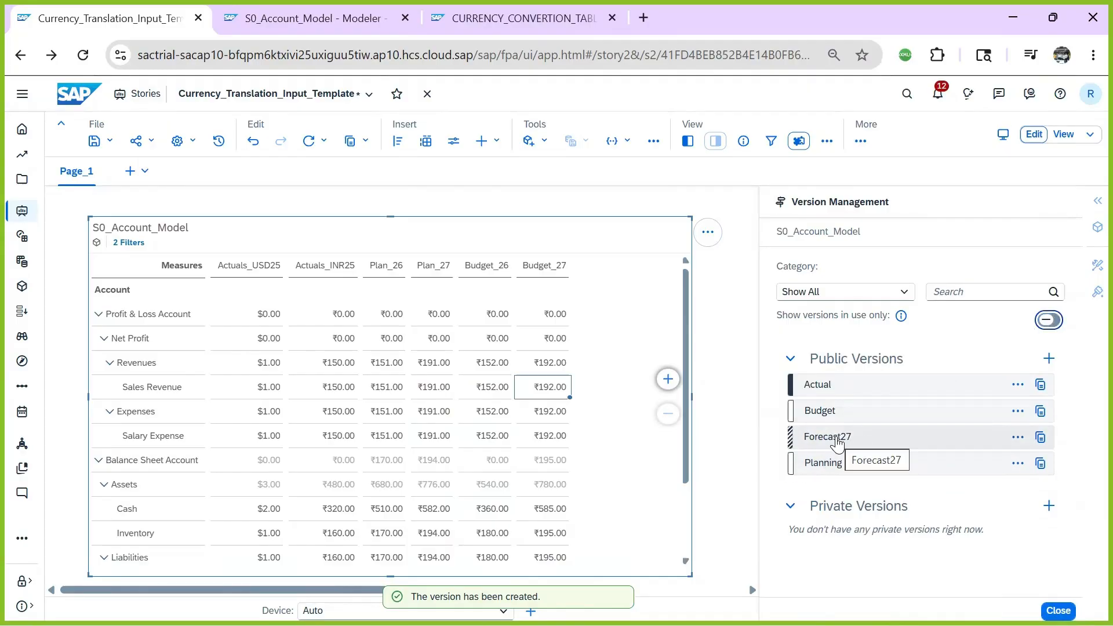
pyautogui.click(803, 227)
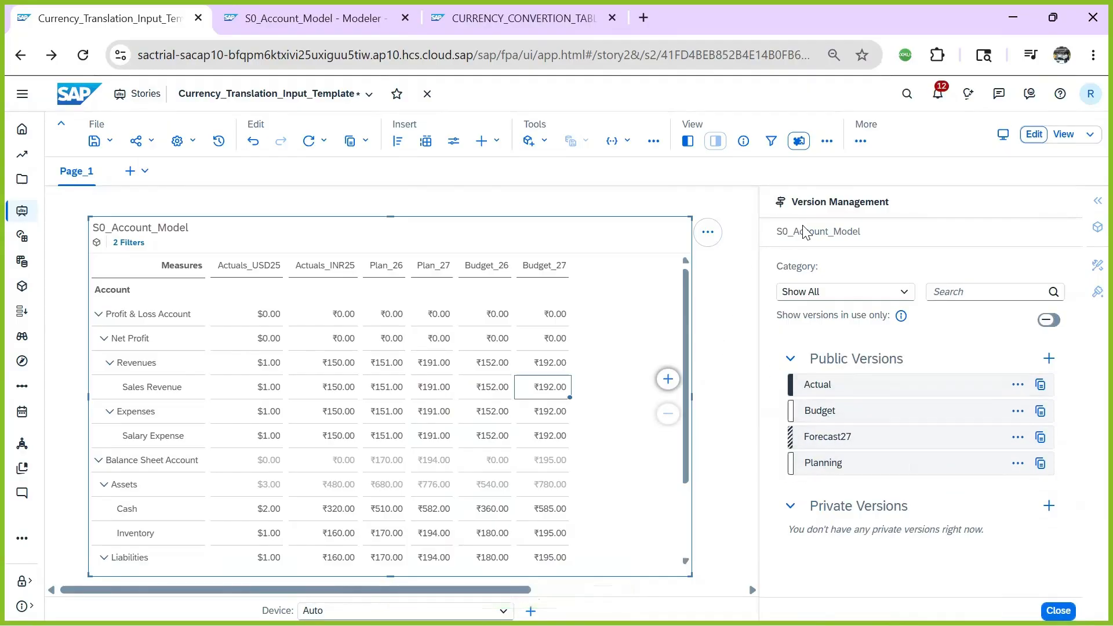
pyautogui.click(738, 335)
pyautogui.click(606, 343)
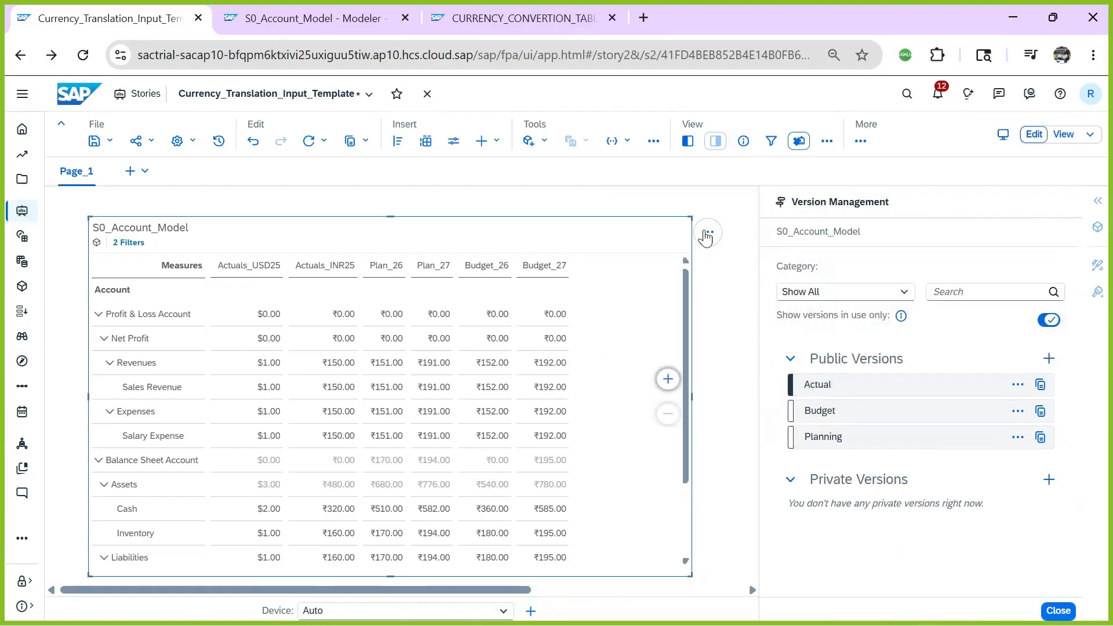
pyautogui.click(671, 222)
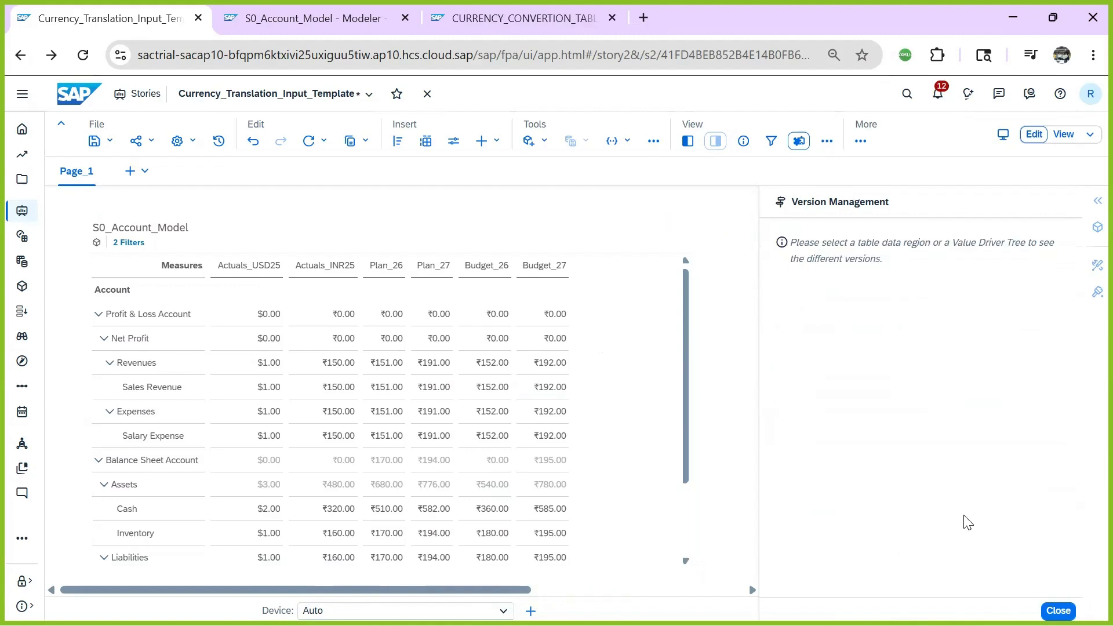
pyautogui.click(1058, 611)
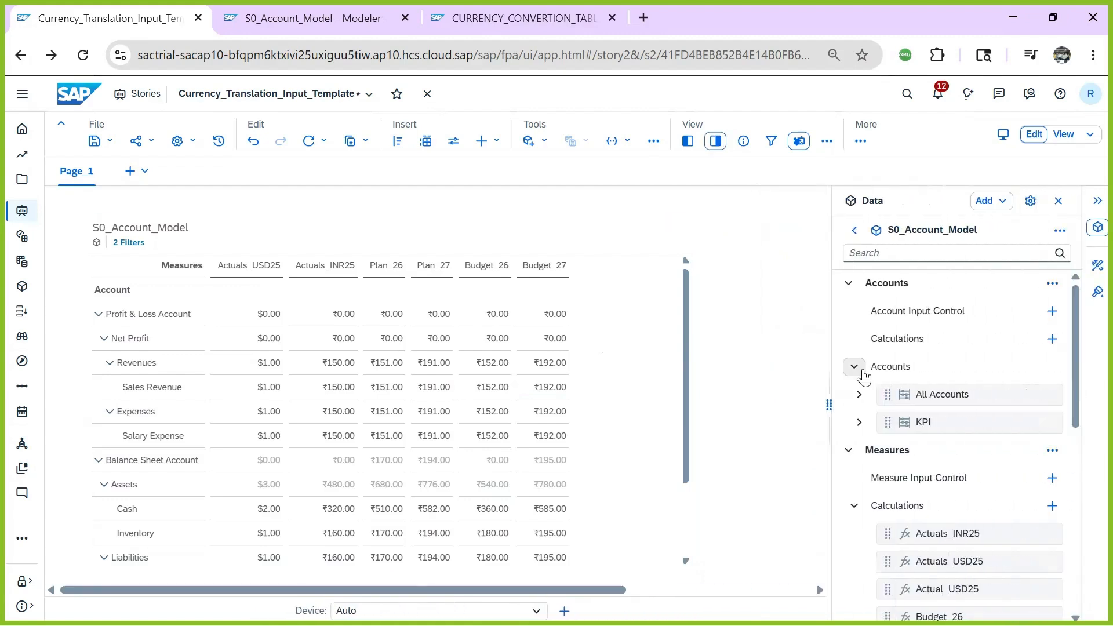
pyautogui.scroll(-6, 967, 499)
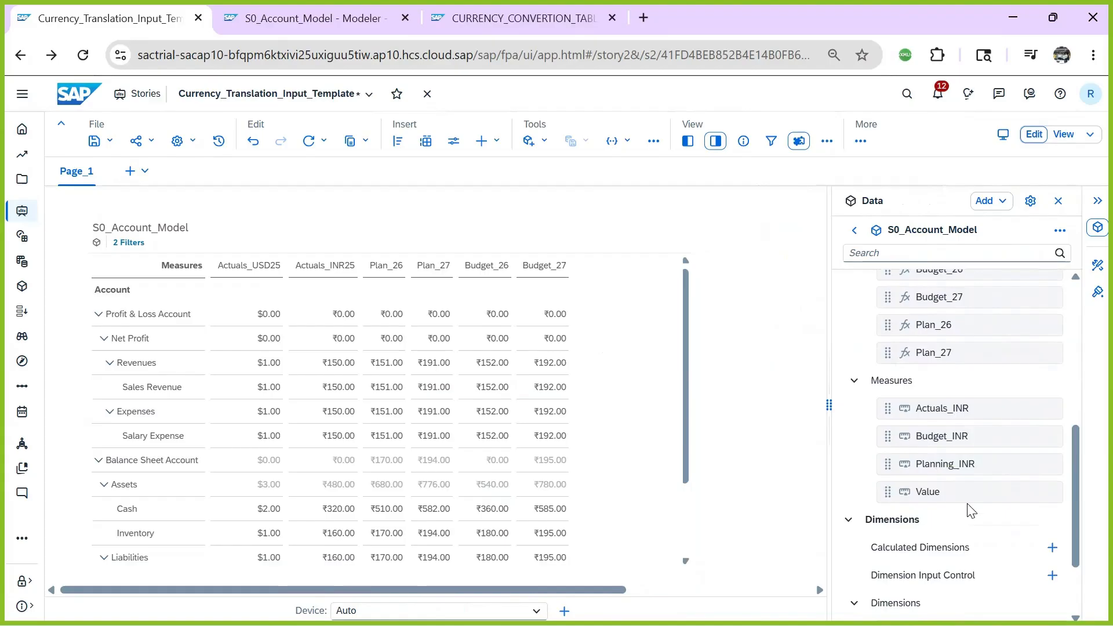
pyautogui.scroll(-2, 972, 510)
pyautogui.scroll(2, 972, 510)
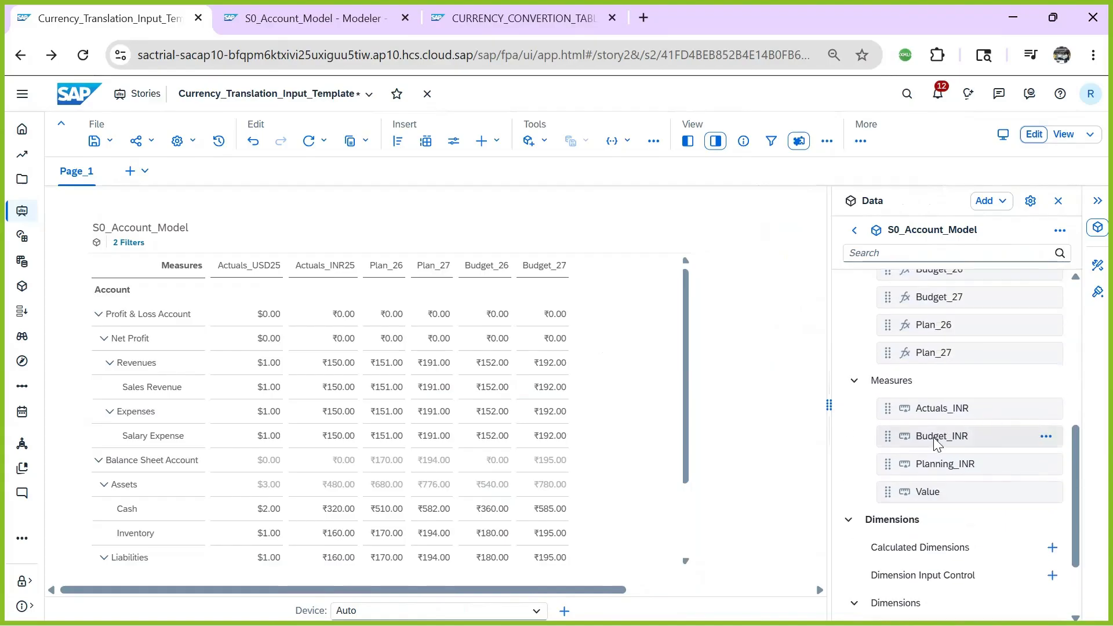
# - Set the table's Version filter to offer All Versions and add Forecast27 to the selected versions
pyautogui.click(1058, 200)
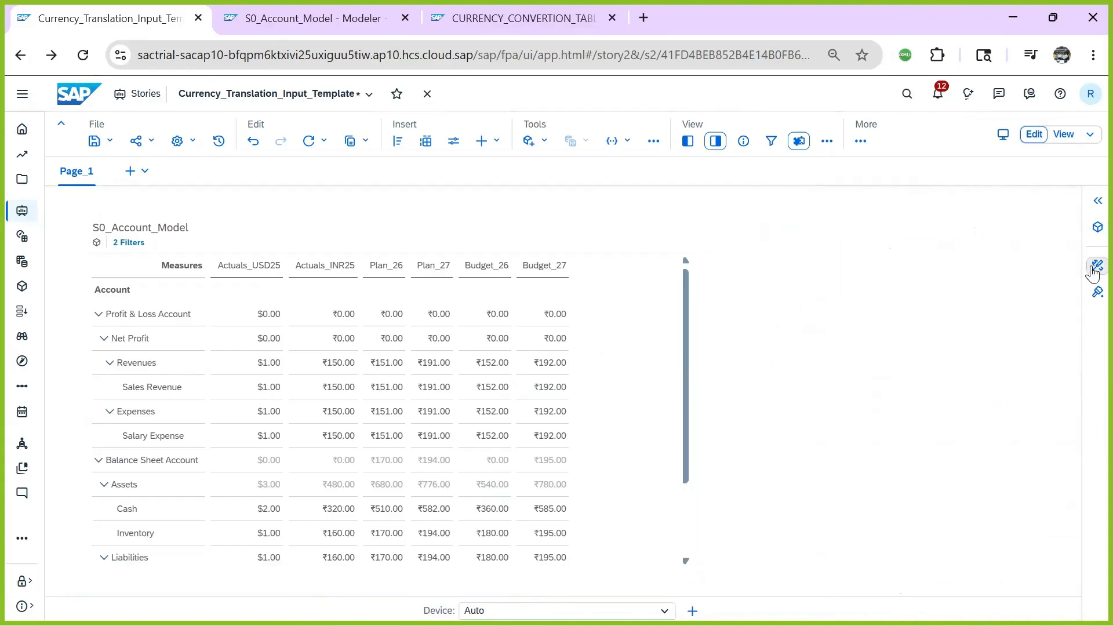
pyautogui.click(673, 319)
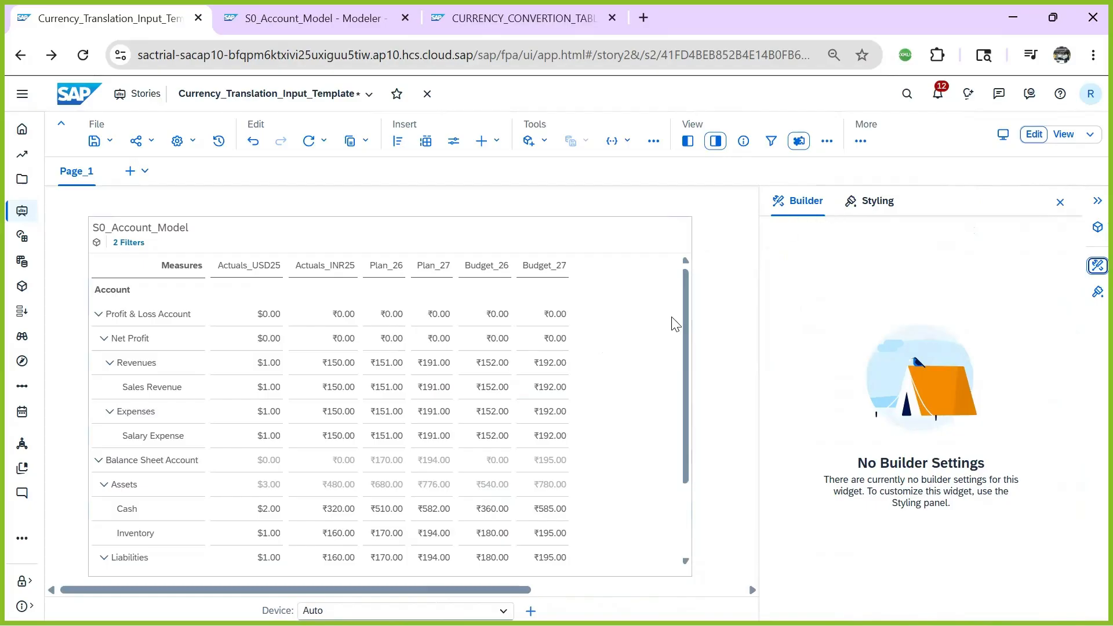
pyautogui.scroll(-6, 899, 480)
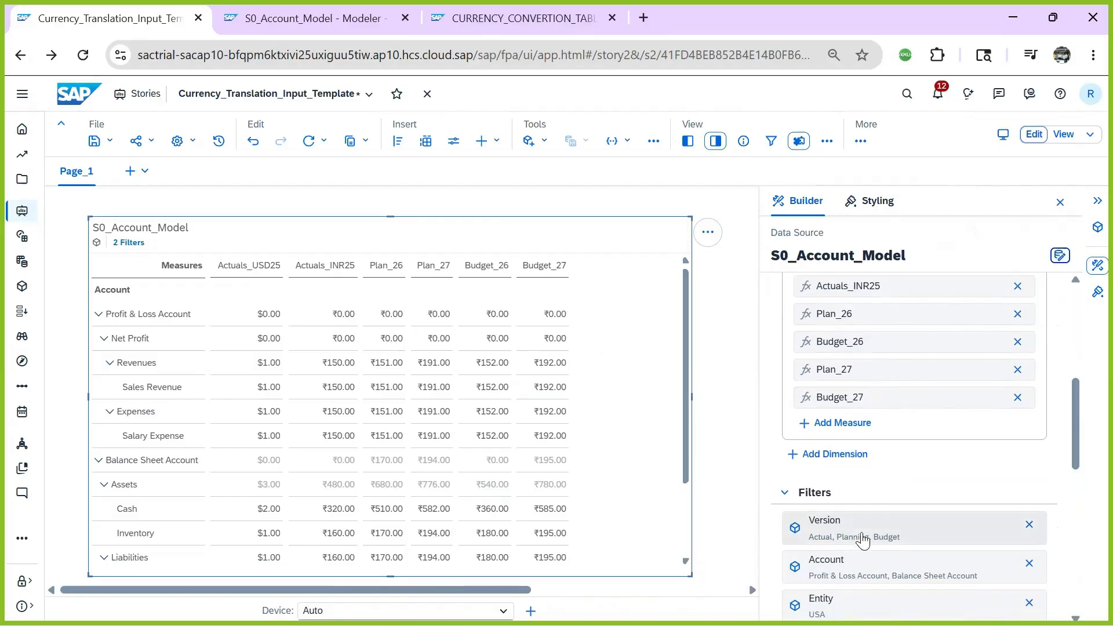
pyautogui.click(841, 527)
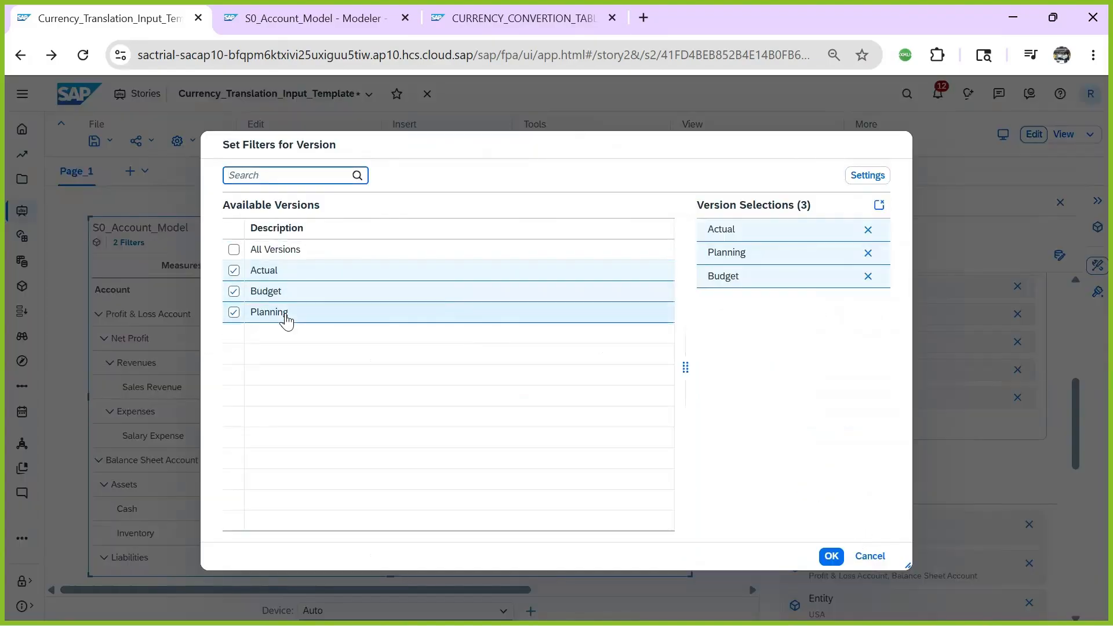
pyautogui.click(866, 175)
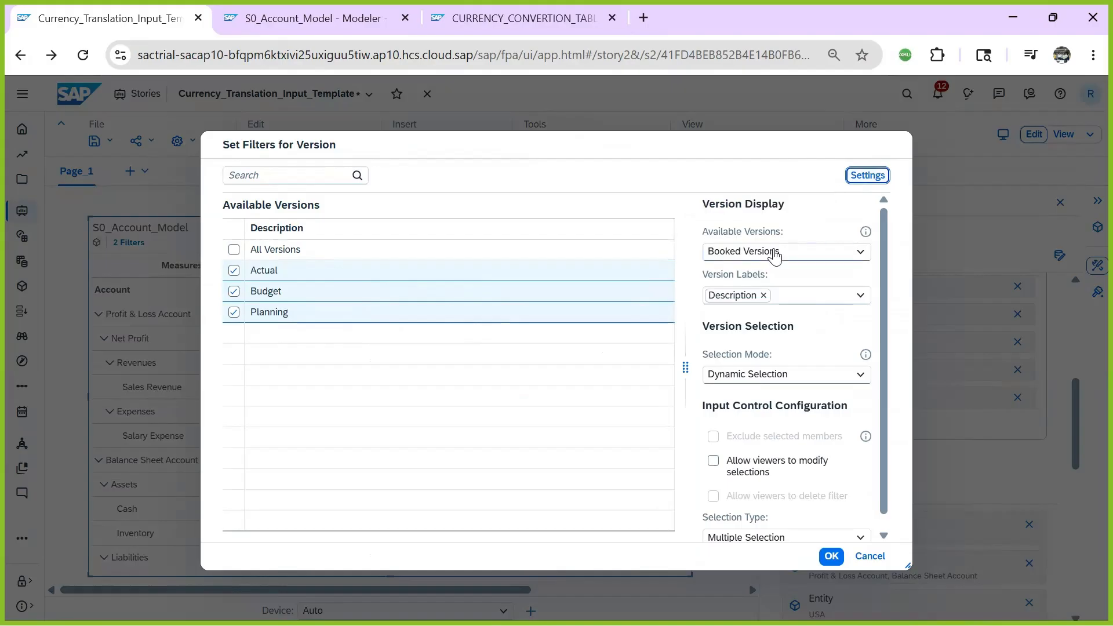
pyautogui.click(775, 255)
pyautogui.click(752, 270)
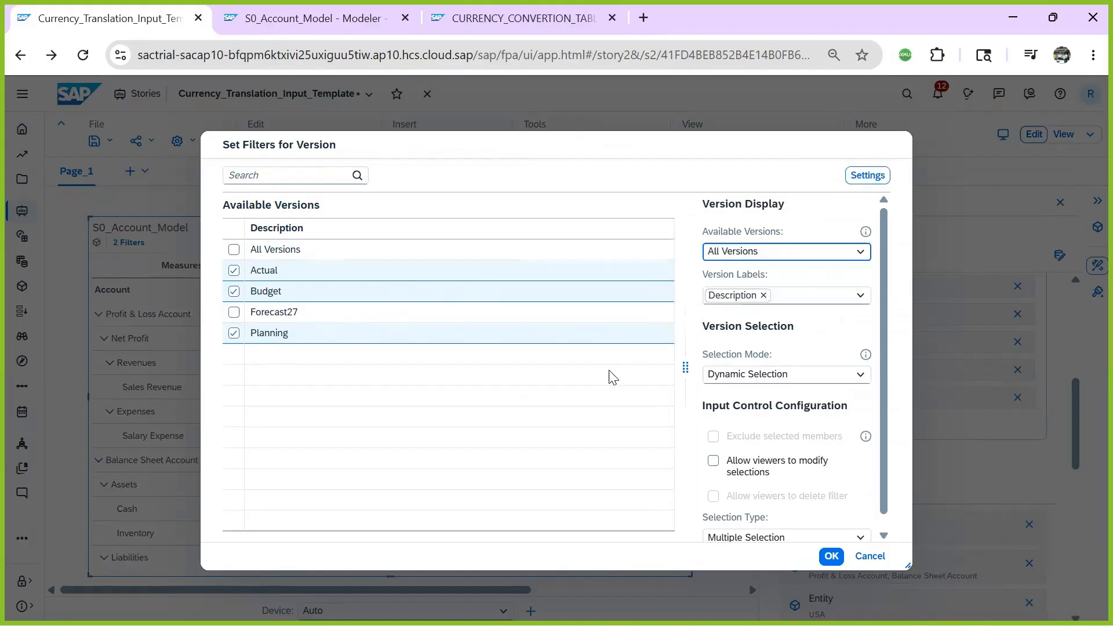
pyautogui.click(235, 313)
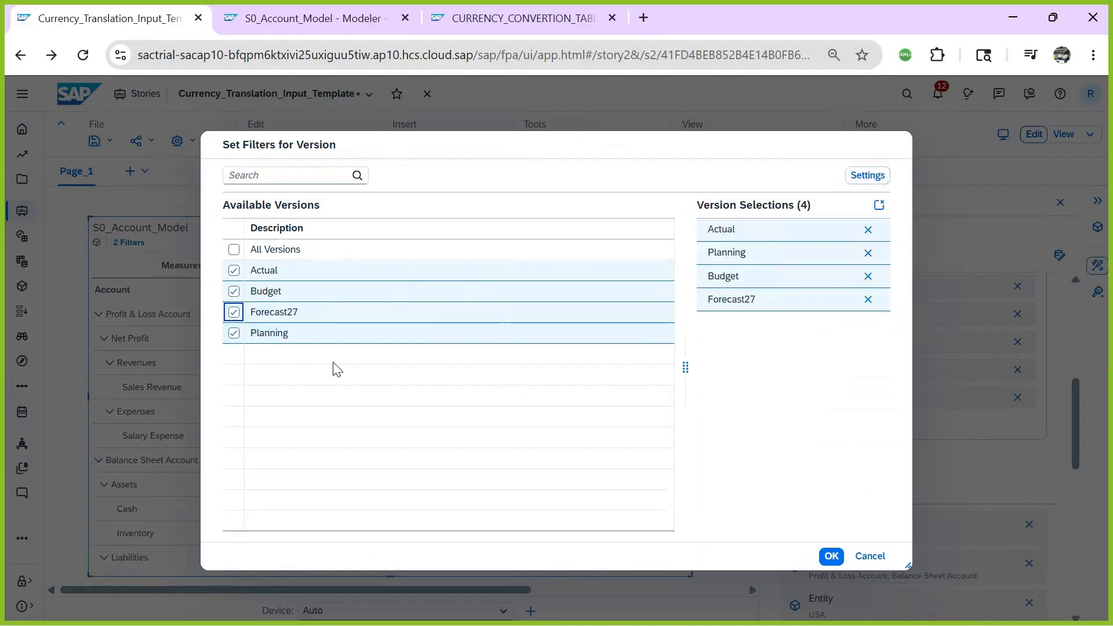
pyautogui.click(830, 556)
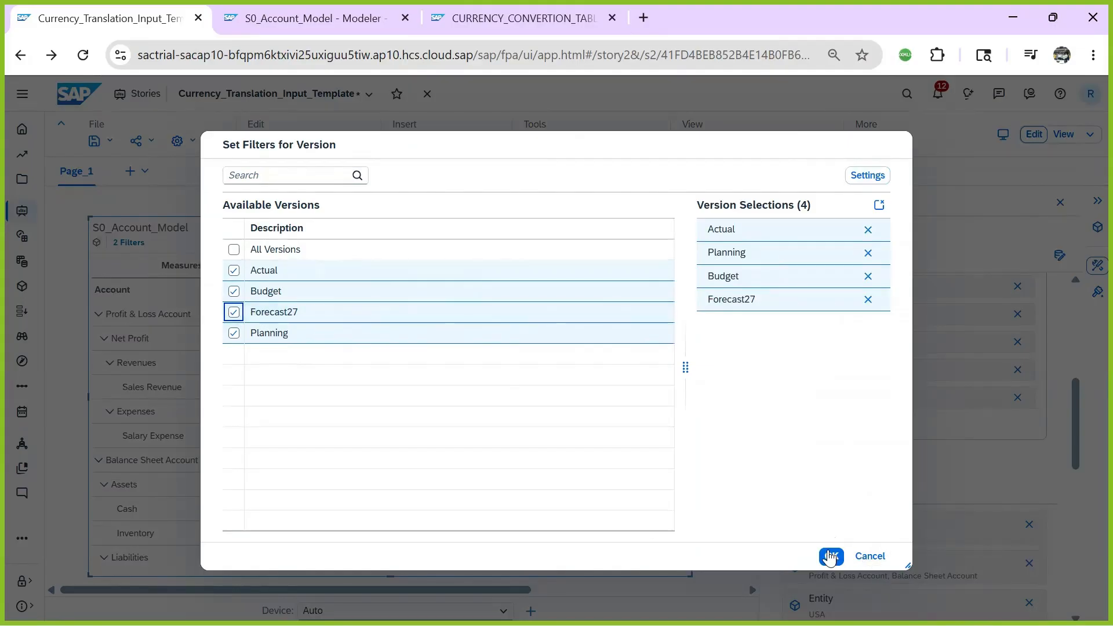
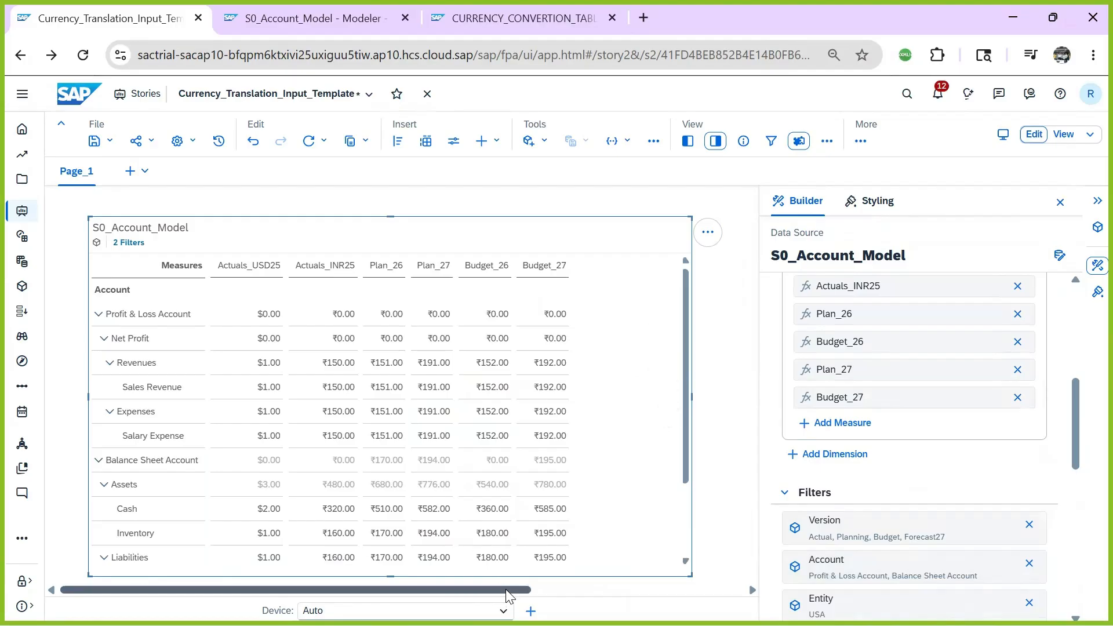
pyautogui.moveTo(506, 594); pyautogui.dragTo(575, 590)
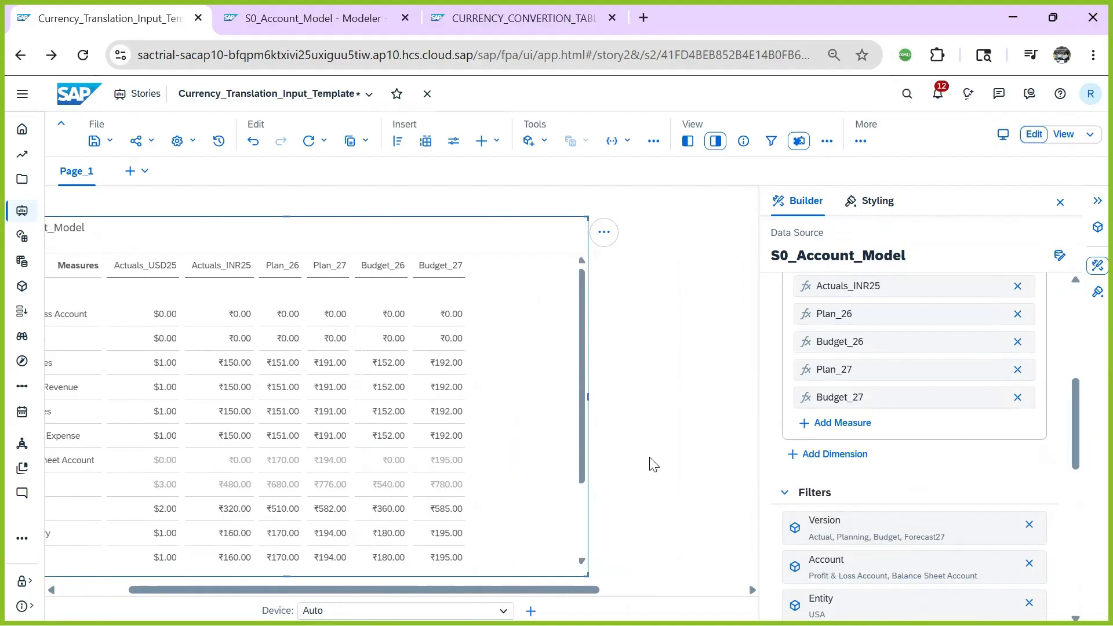
# - Add a new calculation of type Restricted Measure to the table's measures, based on the measure Value
pyautogui.click(850, 425)
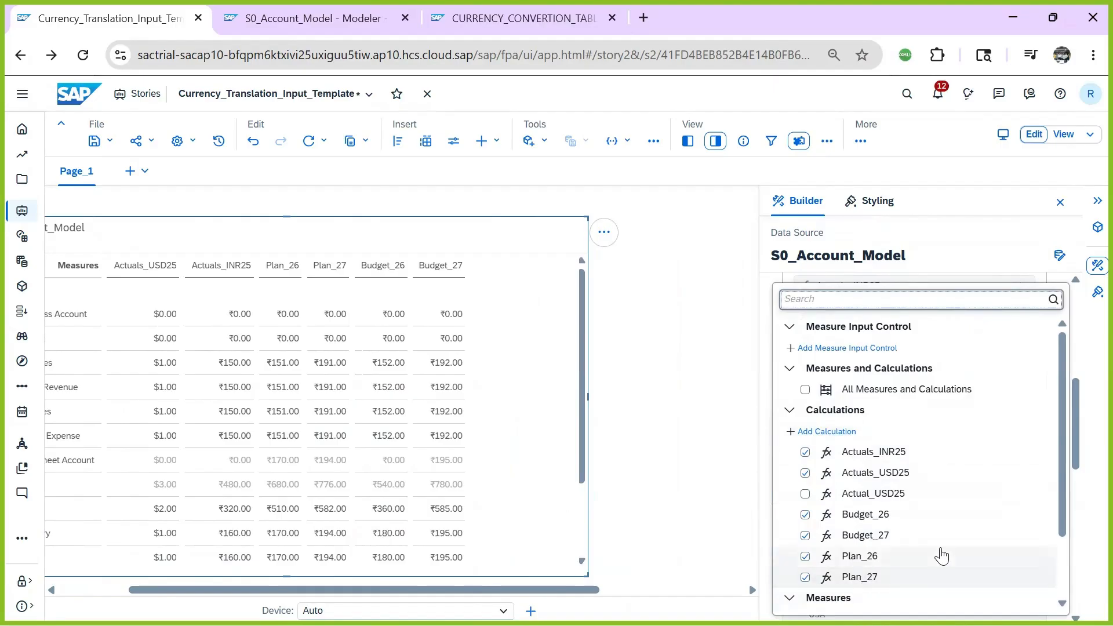
pyautogui.scroll(-2, 939, 551)
pyautogui.scroll(2, 823, 458)
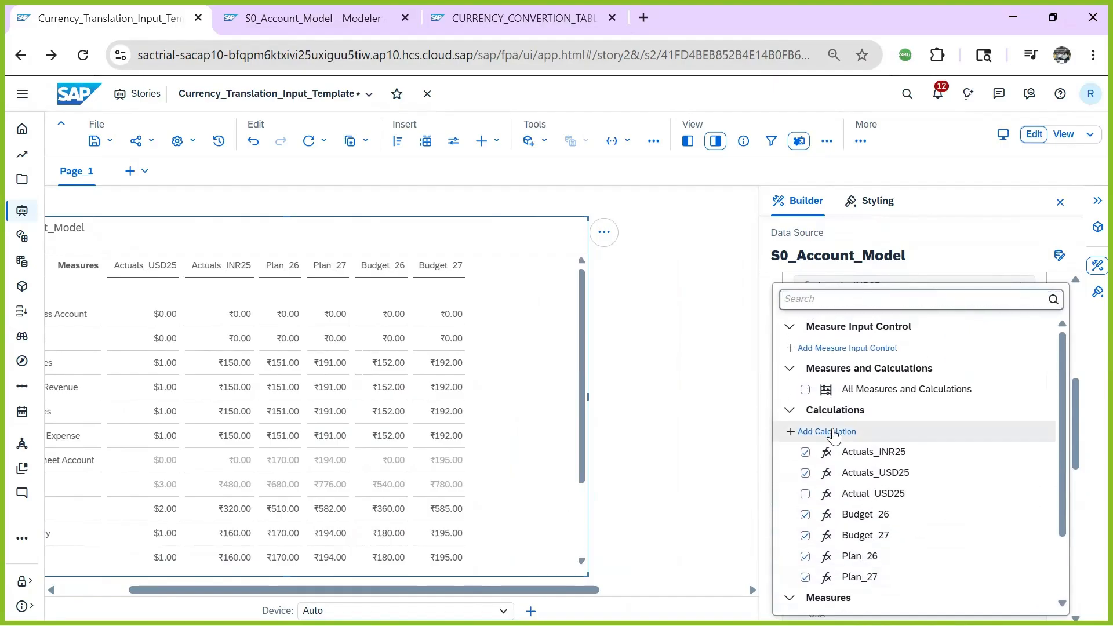
pyautogui.click(636, 395)
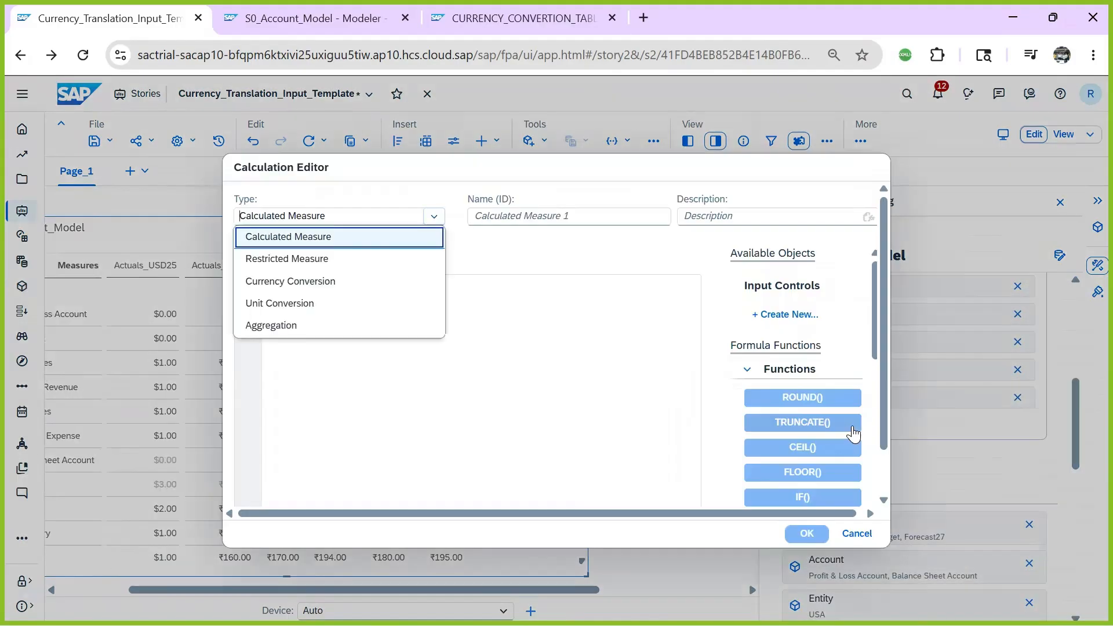
pyautogui.click(323, 260)
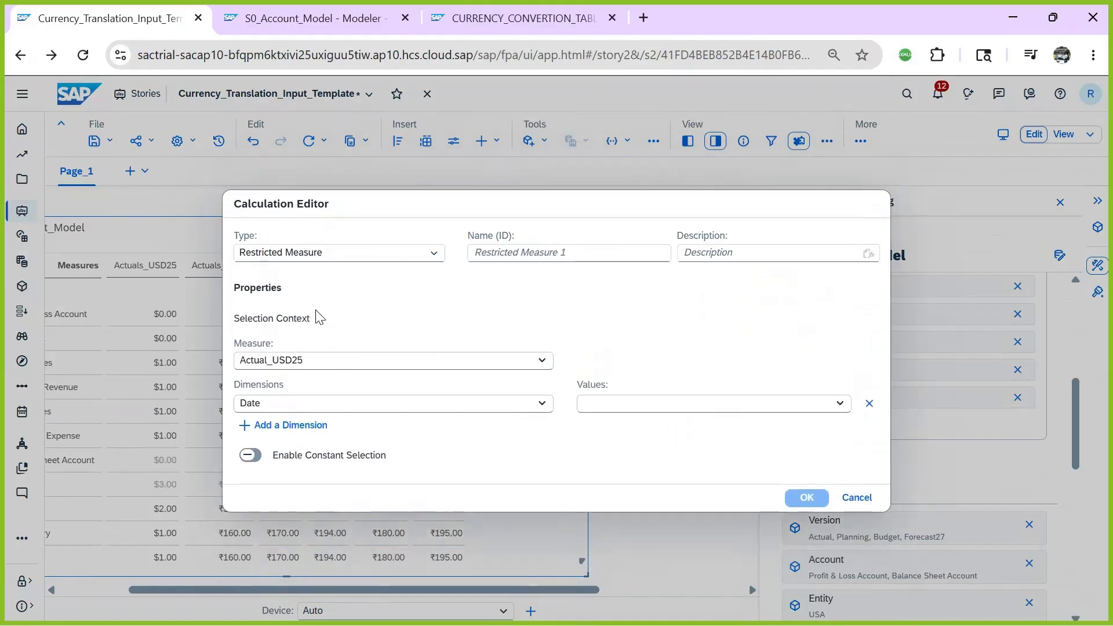
pyautogui.click(343, 360)
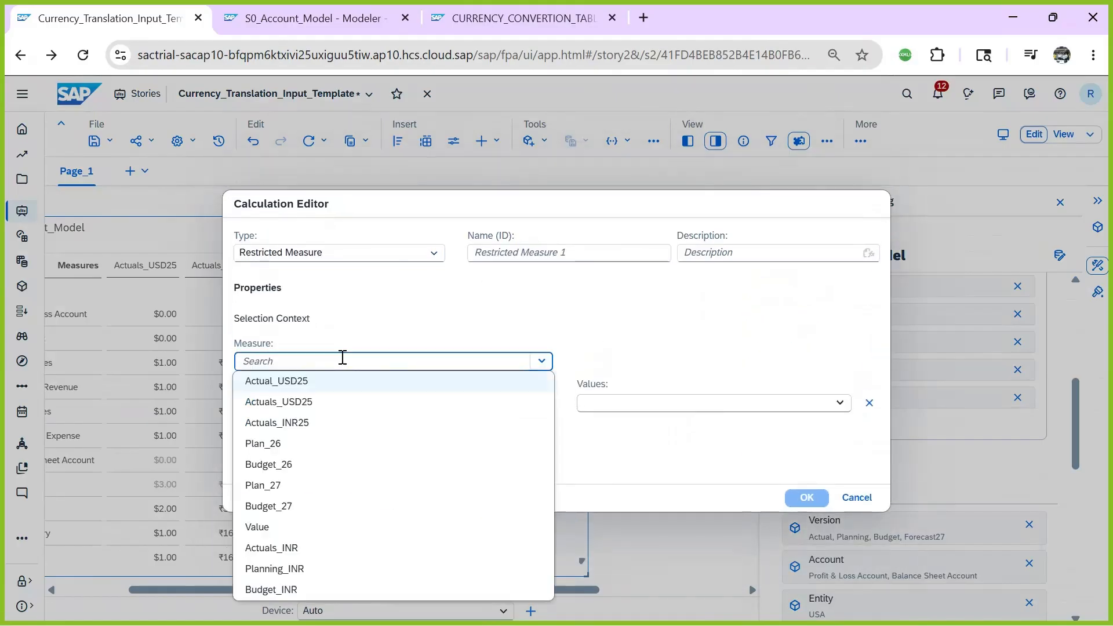
pyautogui.click(280, 529)
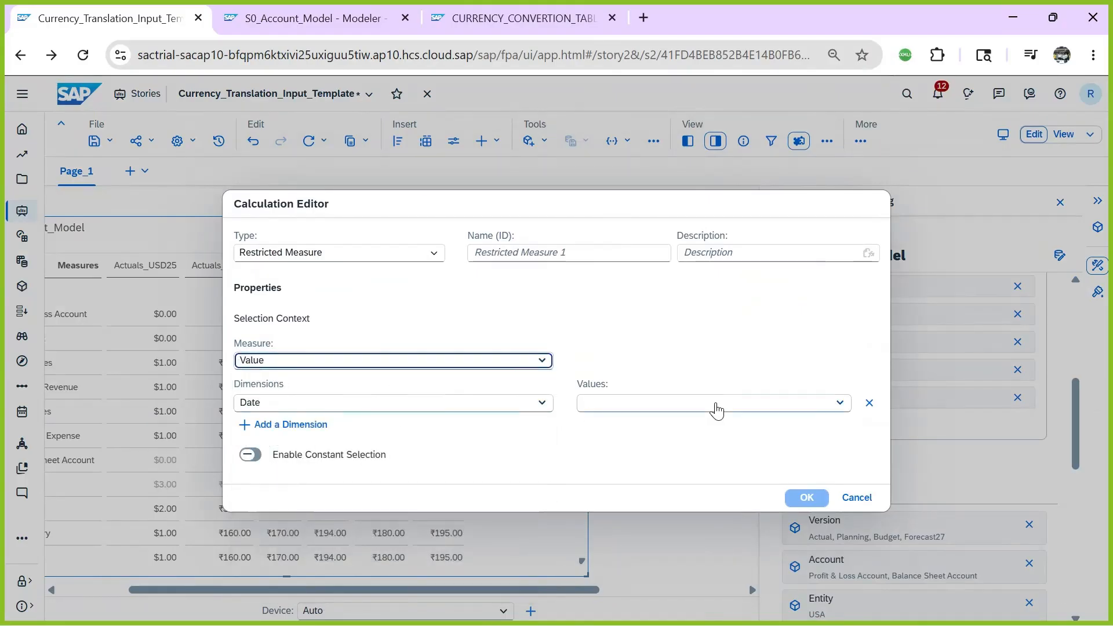
# - Restrict the new measure's Date dimension by member to the year 2027
pyautogui.click(836, 404)
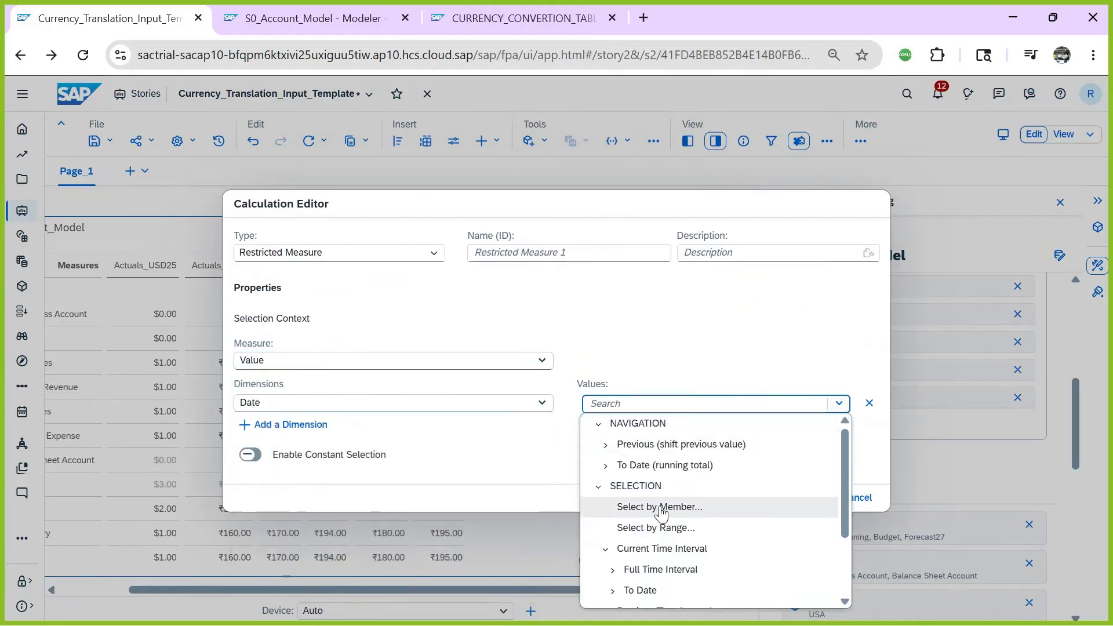
pyautogui.click(660, 508)
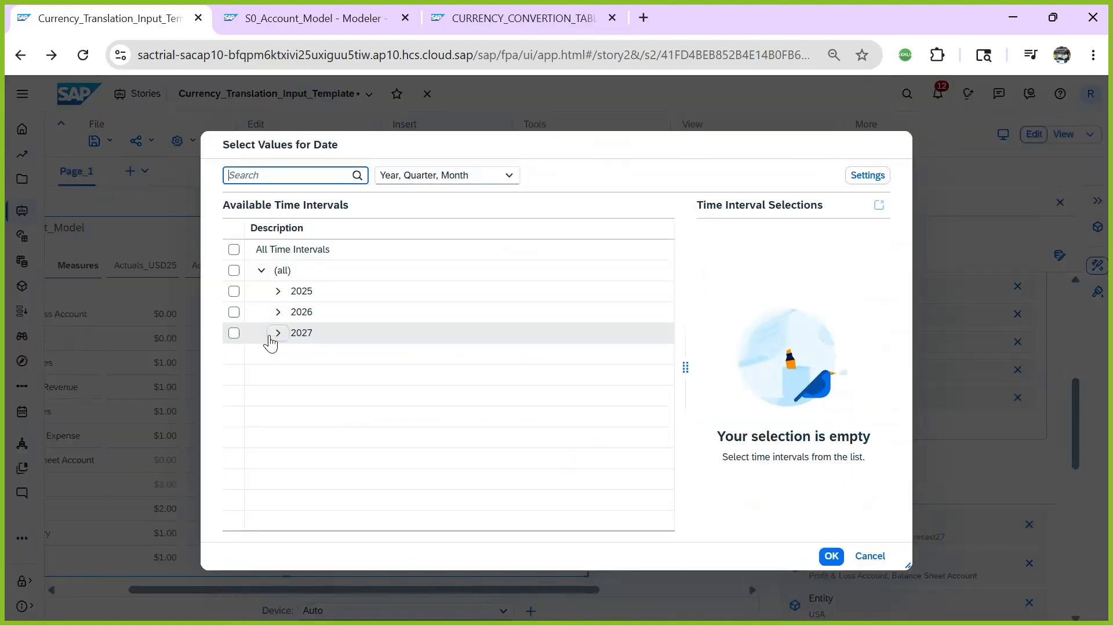
pyautogui.click(234, 334)
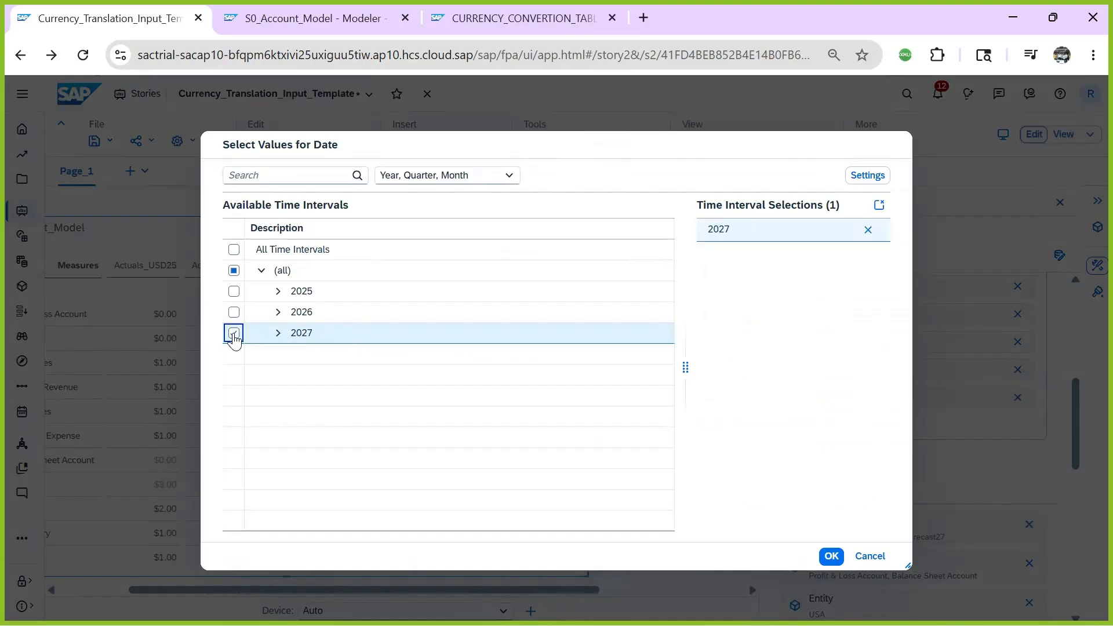
pyautogui.click(830, 558)
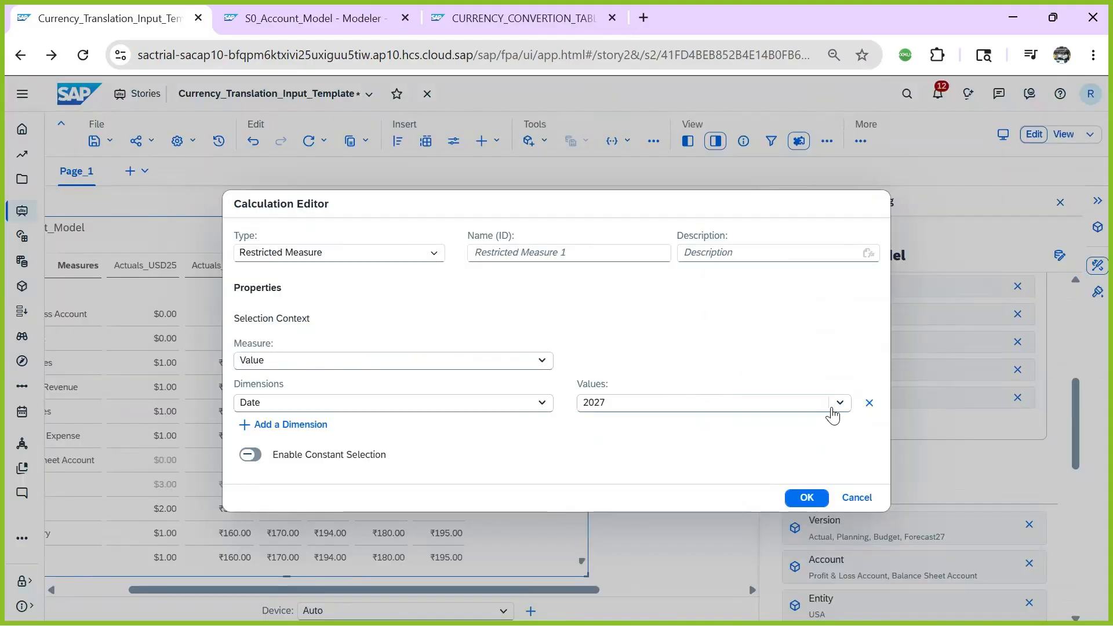
# - Refine the Date selection under 2027 by excluding Q1 and including Jan (Q1/2027), and save the restricted measure
pyautogui.click(735, 401)
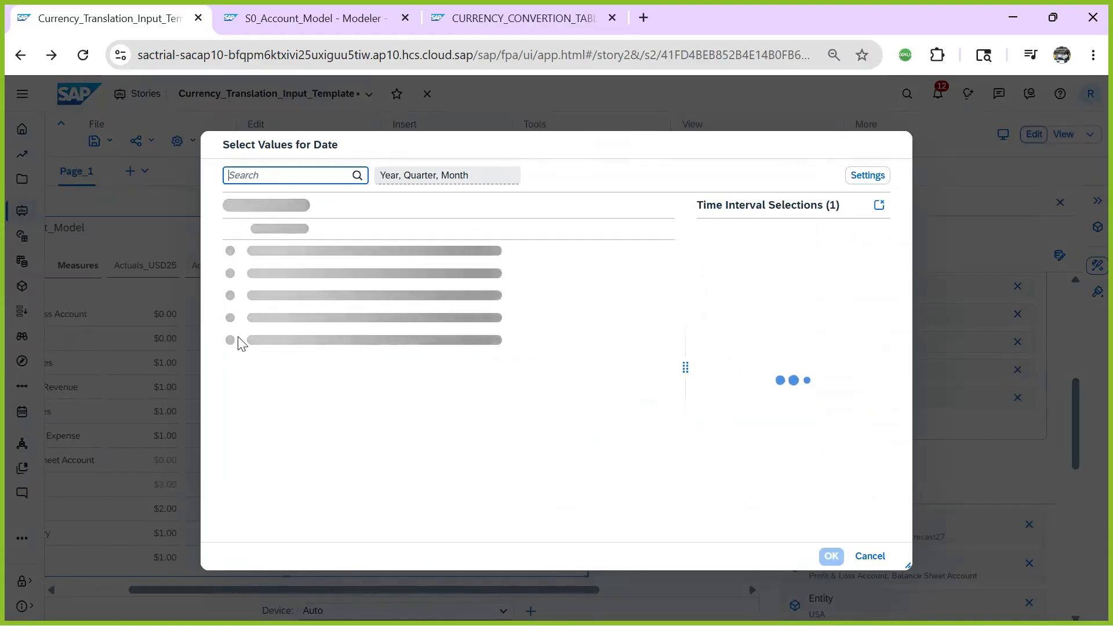
pyautogui.click(278, 333)
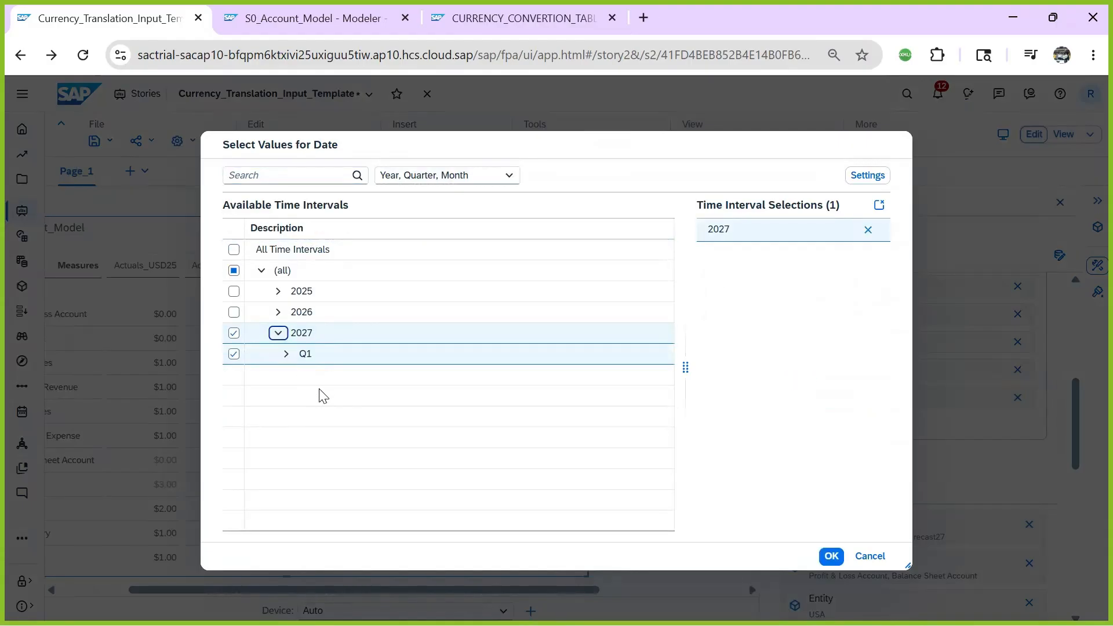
pyautogui.click(287, 354)
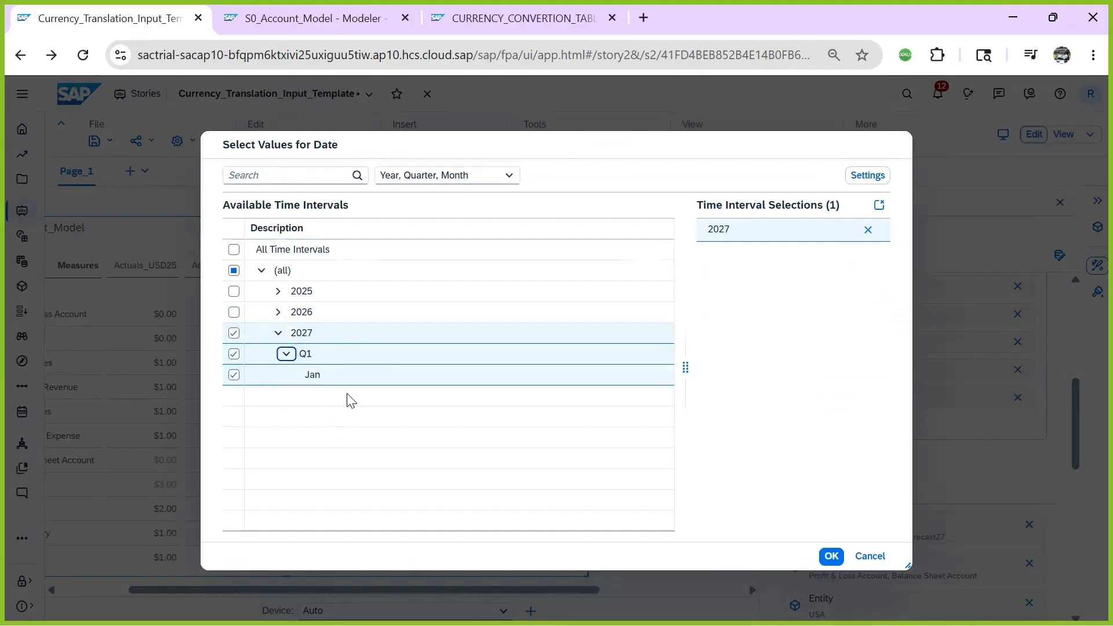
pyautogui.click(321, 381)
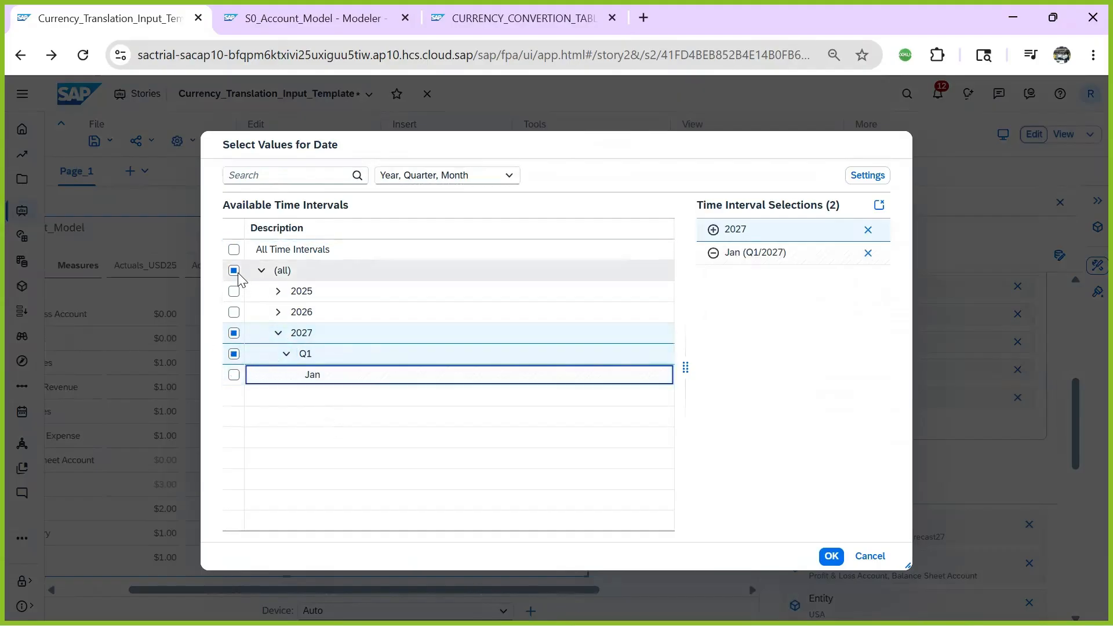
pyautogui.click(238, 355)
pyautogui.click(235, 376)
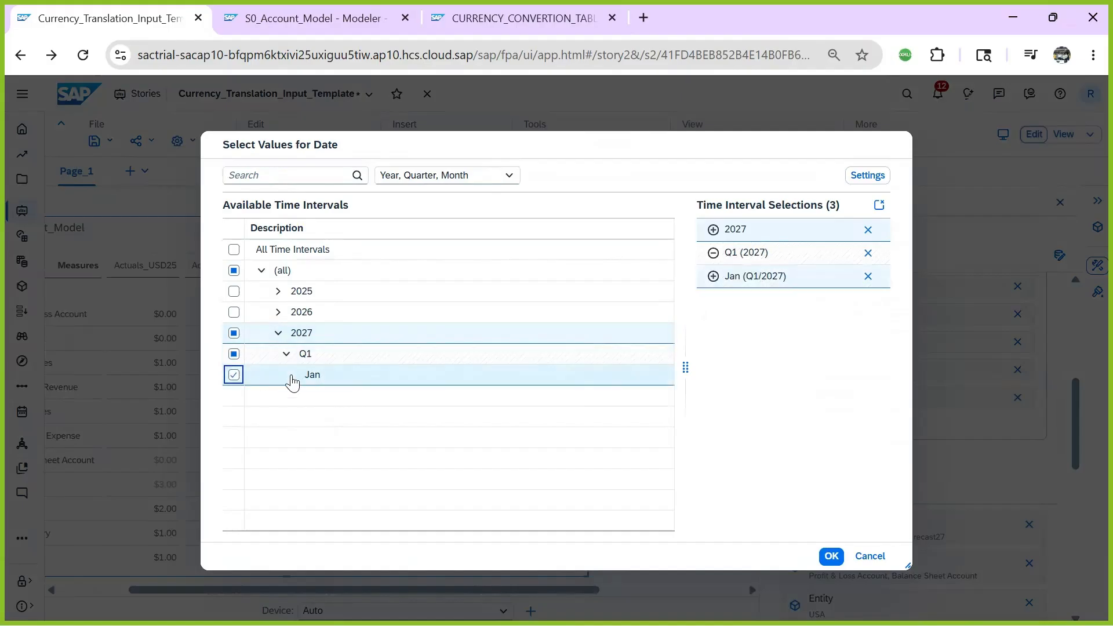
pyautogui.click(829, 556)
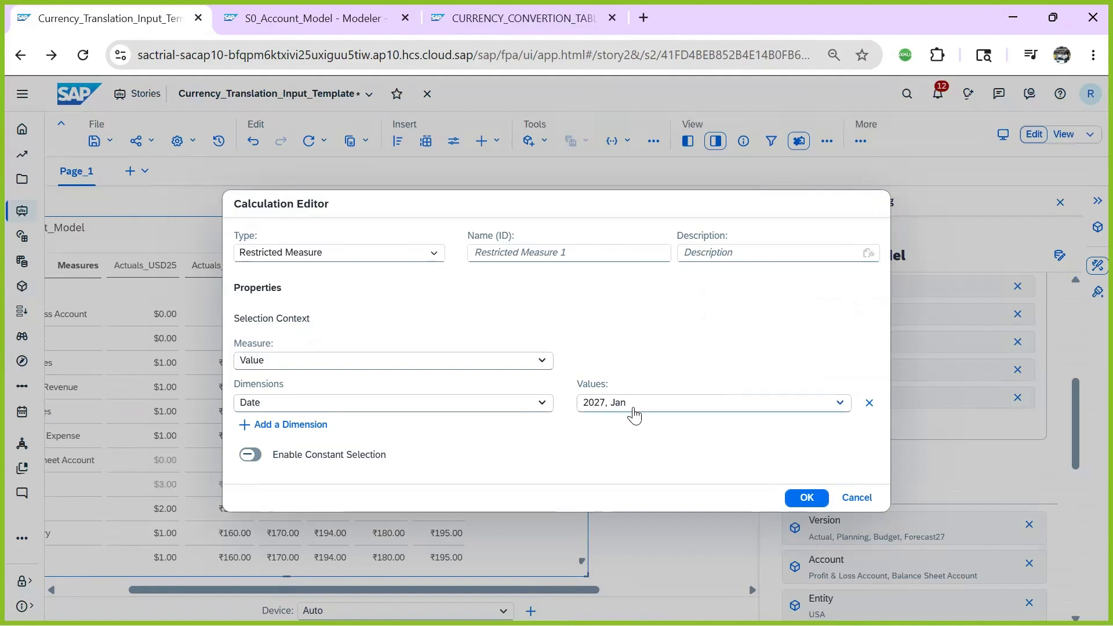
pyautogui.click(807, 498)
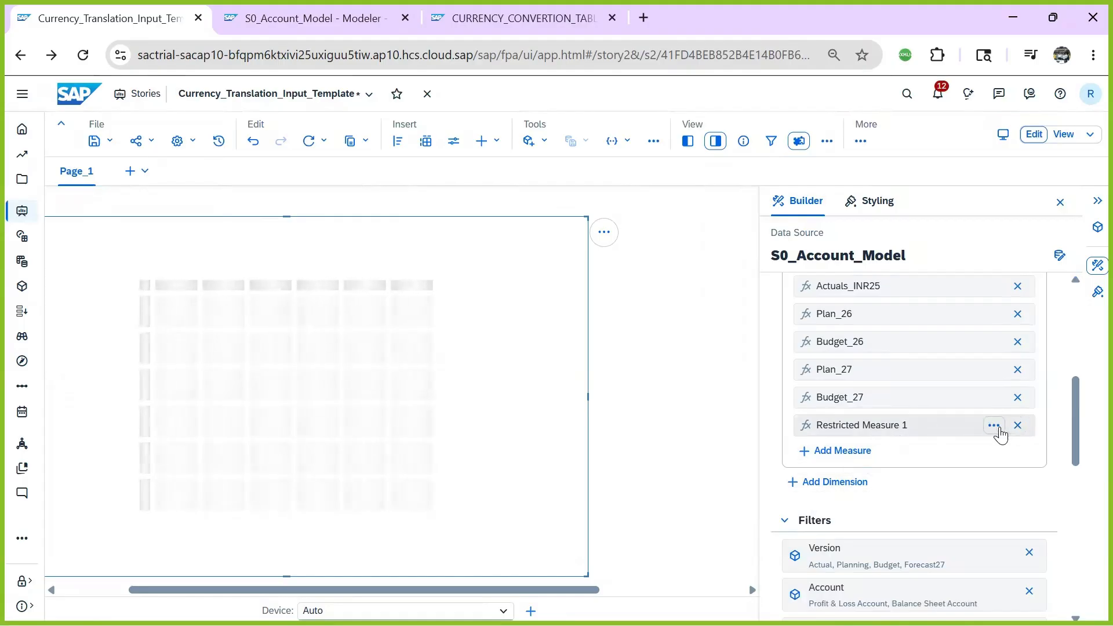
# - Reopen the new restricted measure for editing and rename it Forecast27
pyautogui.click(993, 425)
pyautogui.click(949, 472)
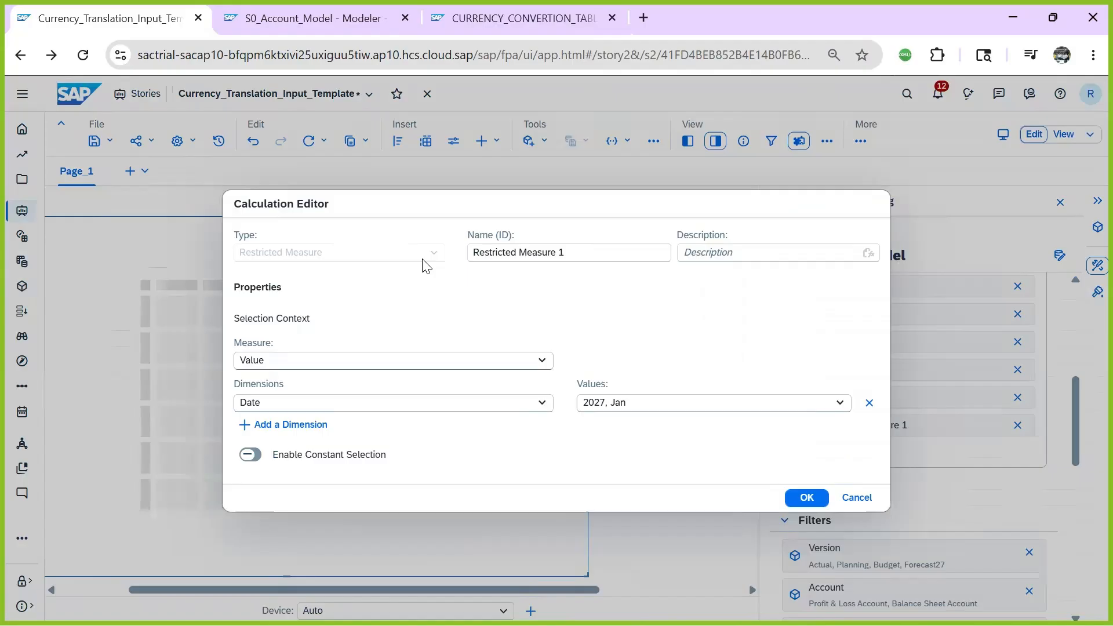
pyautogui.moveTo(574, 246); pyautogui.dragTo(412, 261)
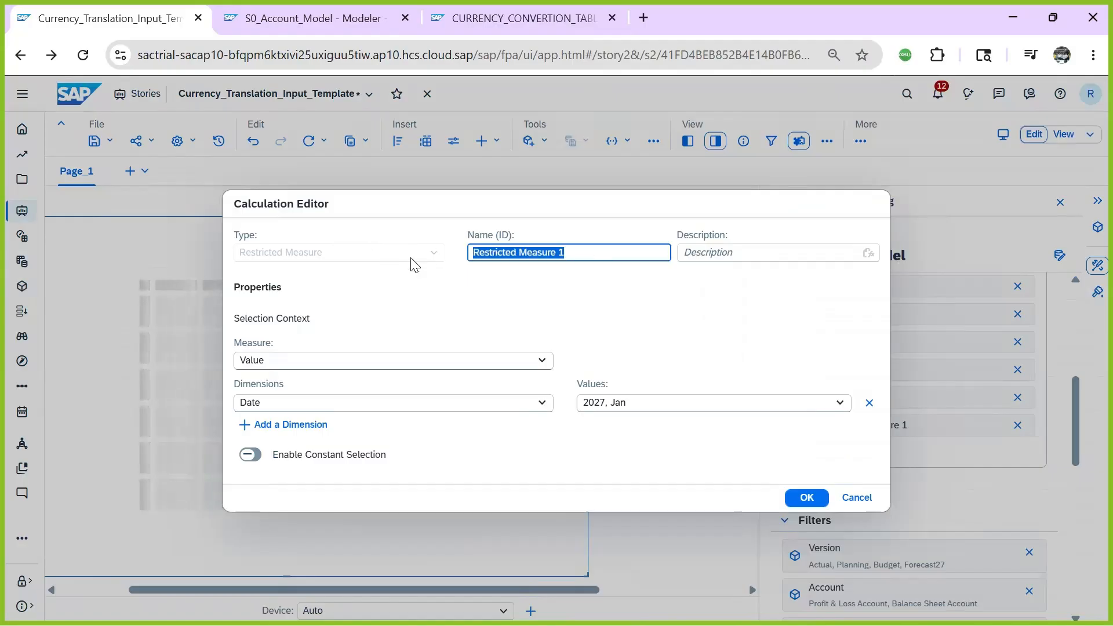
pyautogui.press('BackSpace')
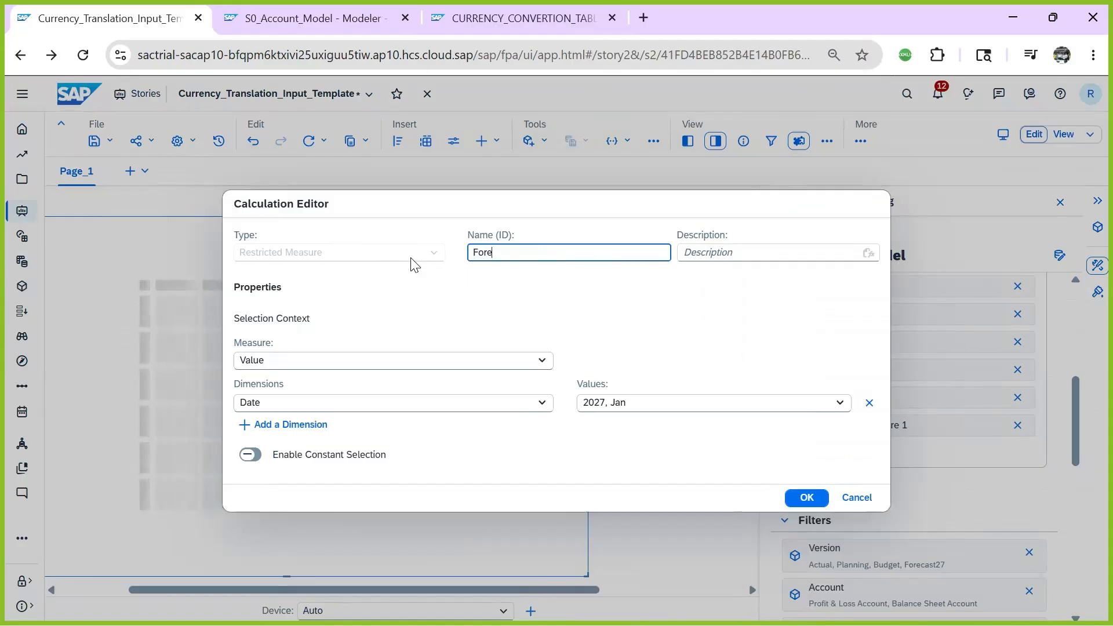
pyautogui.press('BackSpace')
pyautogui.press('BackSpace')
pyautogui.press('BackSpace')
pyautogui.write('Forecast27')
pyautogui.press('BackSpace')
pyautogui.press('BackSpace')
pyautogui.press('BackSpace')
pyautogui.press('BackSpace')
pyautogui.write('Forecast27')
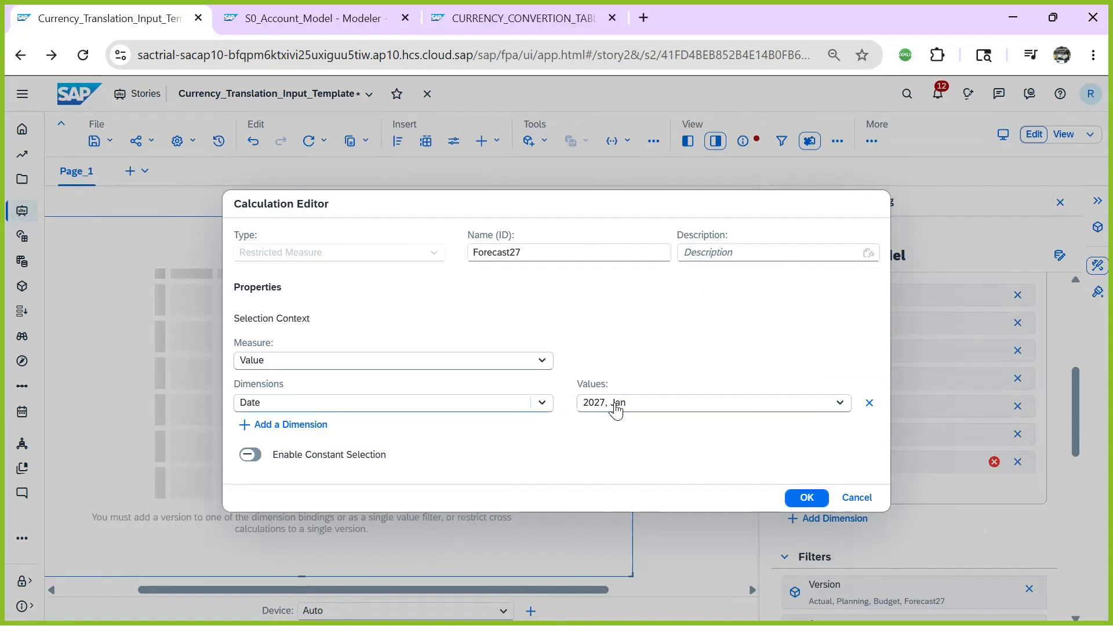
# - Add Version as a second dimension to the Forecast27 restricted measure
pyautogui.click(289, 426)
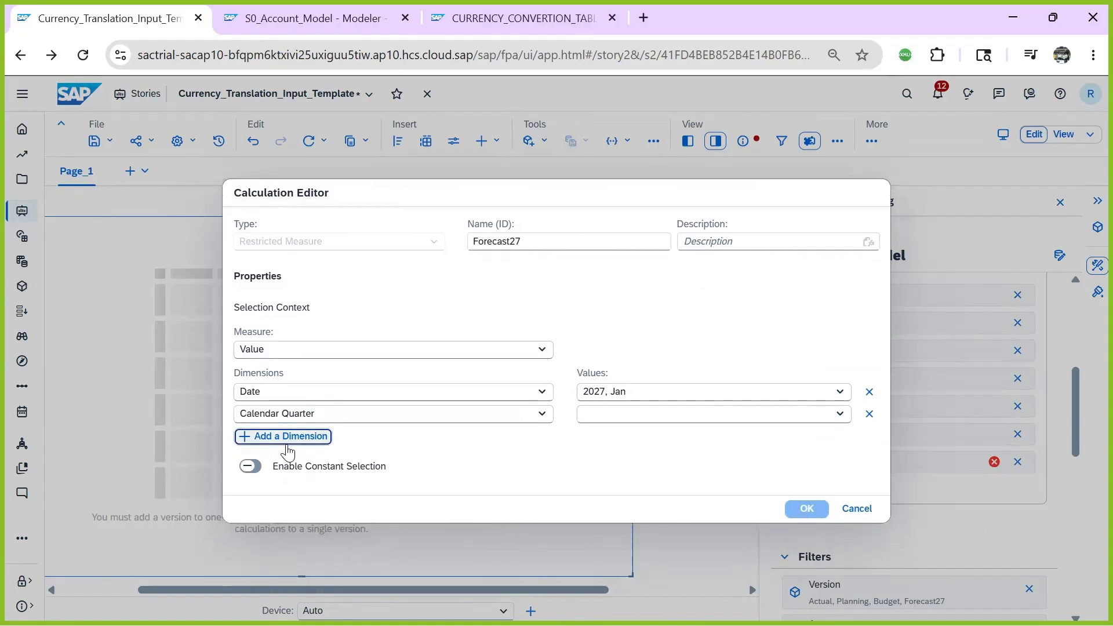
pyautogui.click(299, 415)
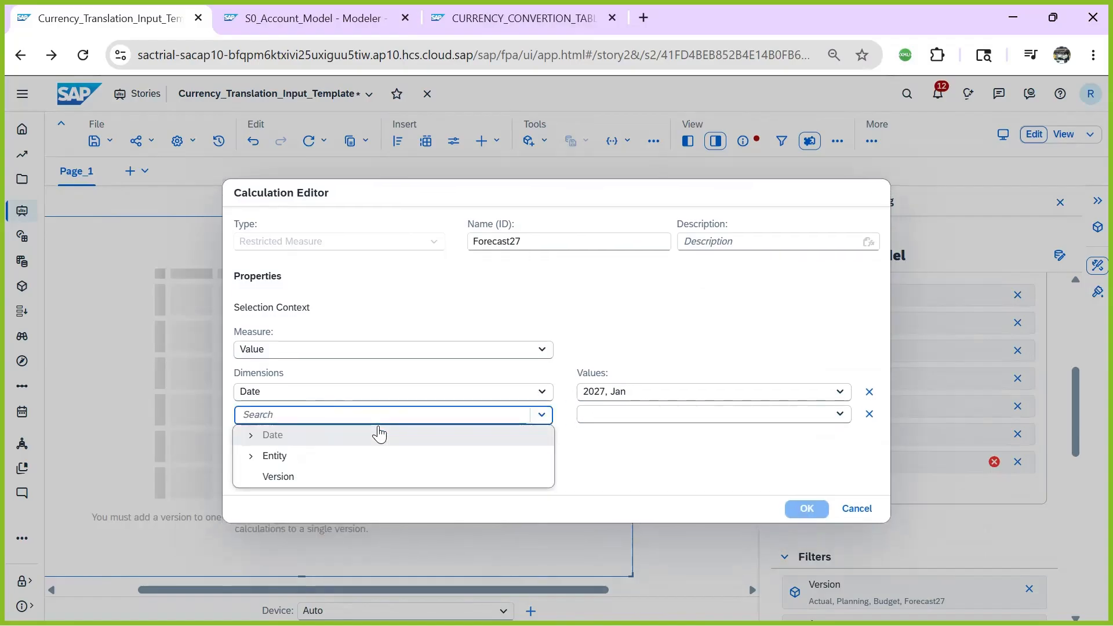
pyautogui.click(290, 478)
# - Offer All Versions as members, restrict the measure's Version to Forecast27, and save the calculation
pyautogui.click(840, 415)
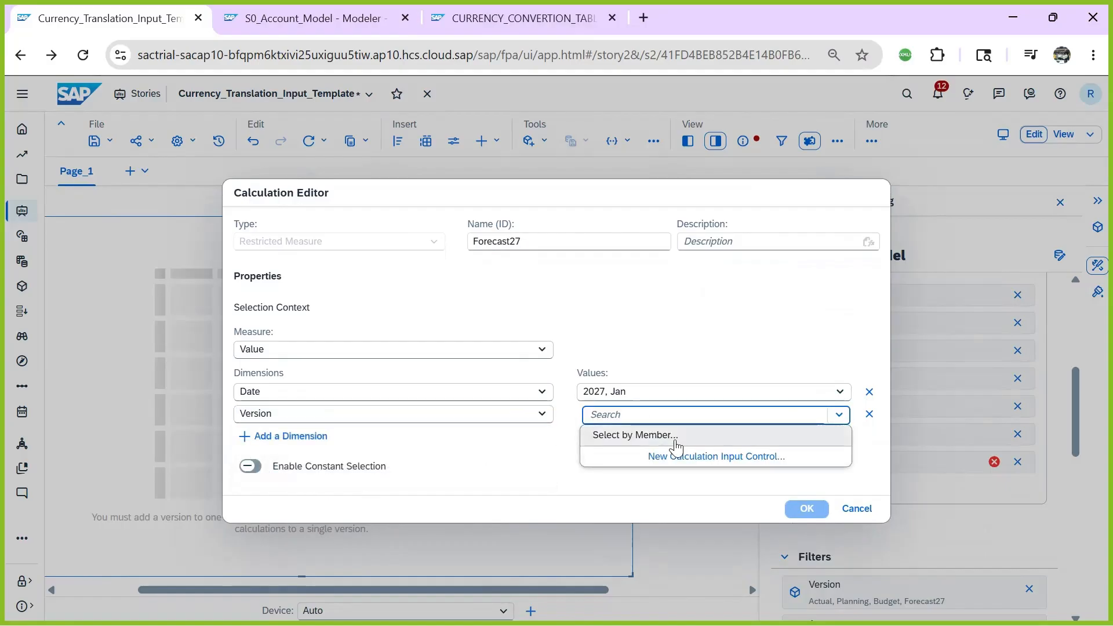
pyautogui.click(633, 437)
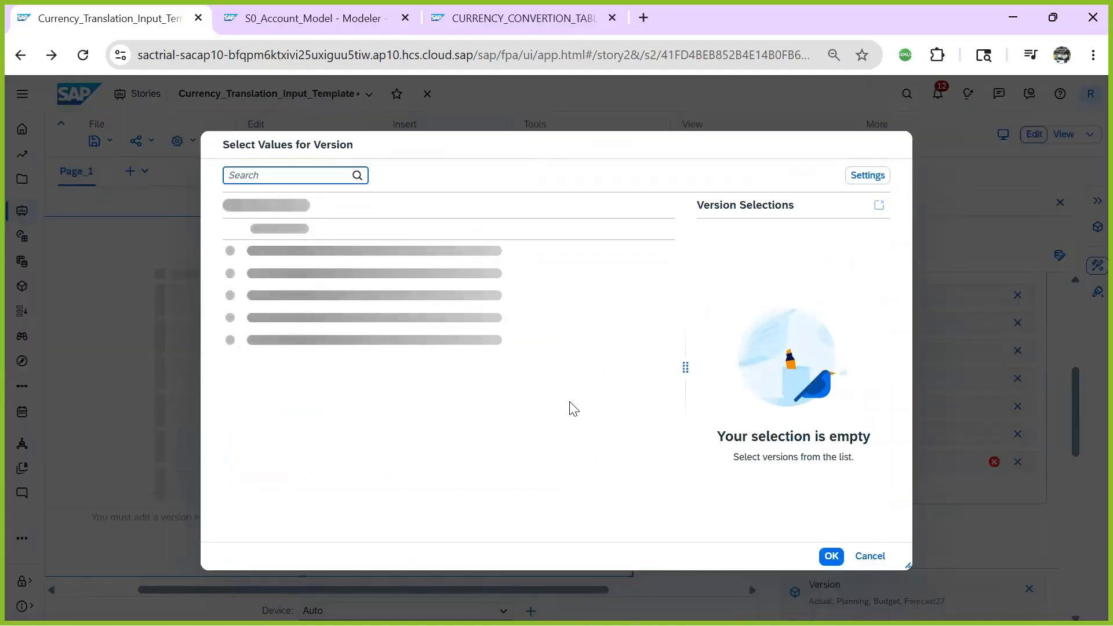
pyautogui.click(878, 177)
pyautogui.click(765, 256)
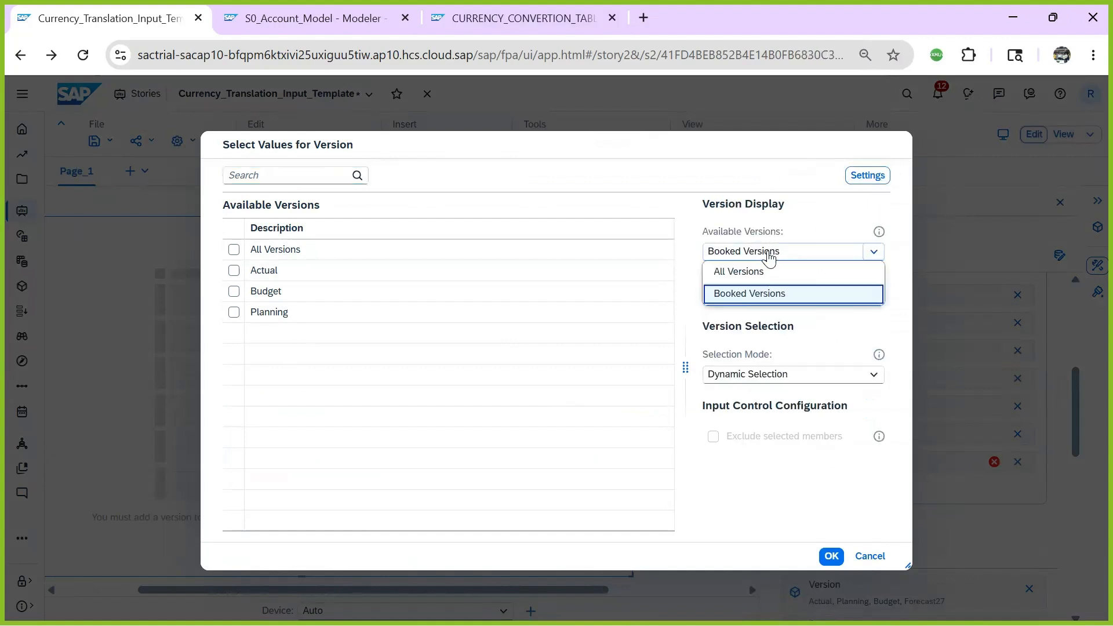
pyautogui.click(753, 277)
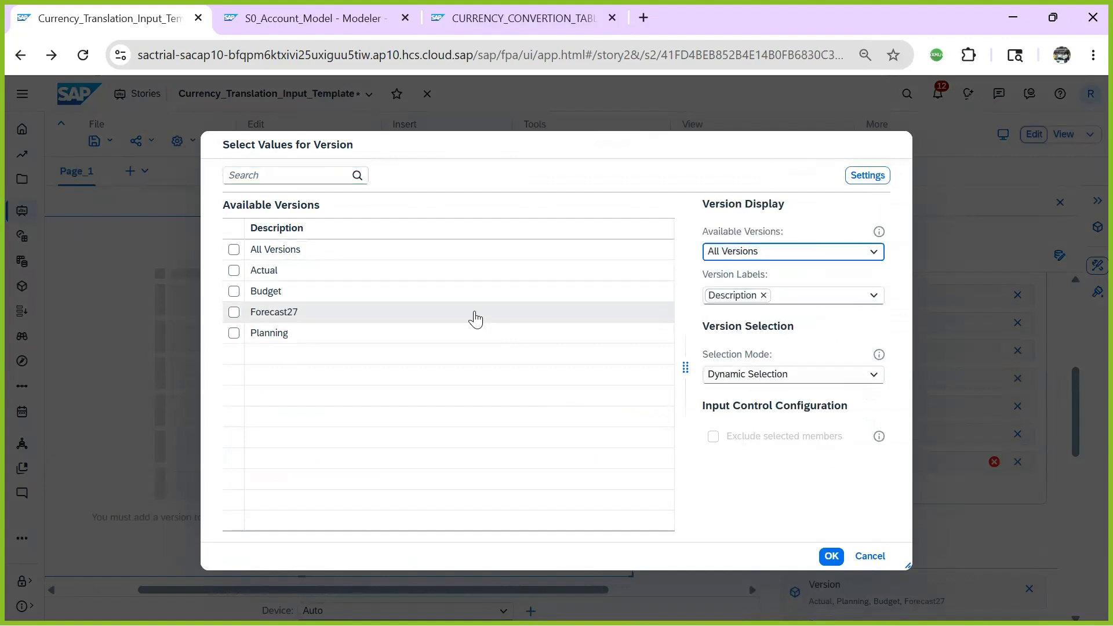
pyautogui.click(234, 312)
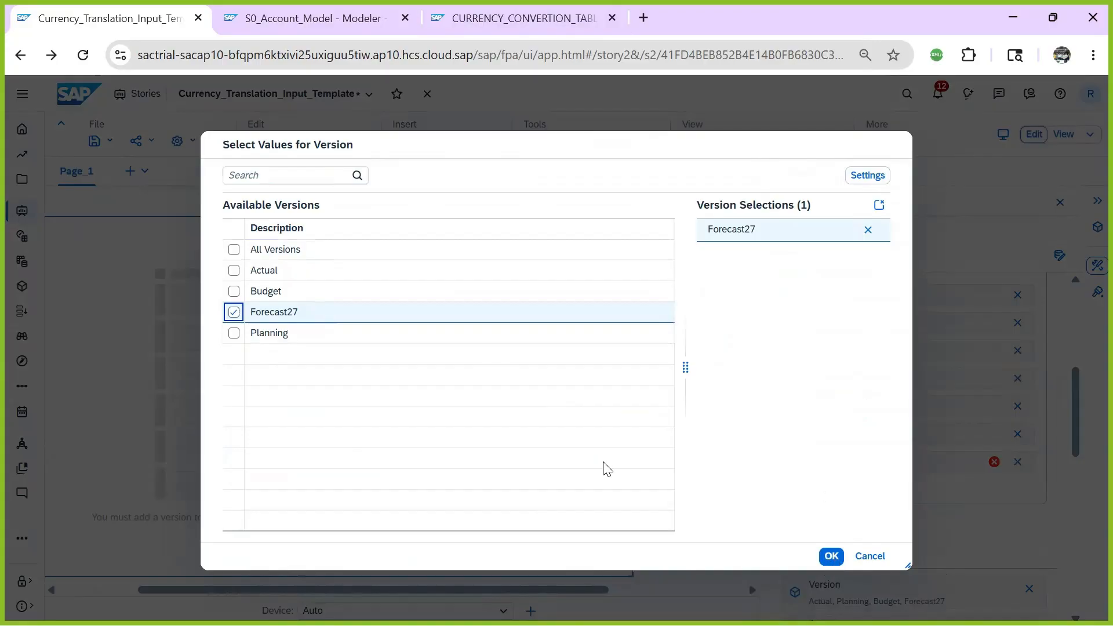
pyautogui.click(833, 557)
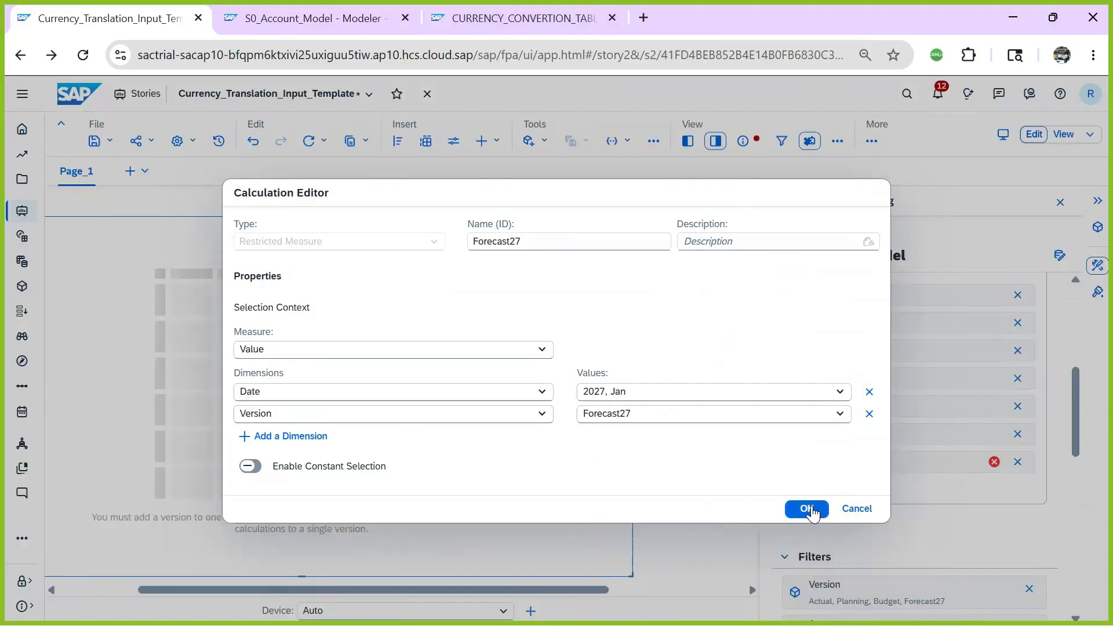
pyautogui.click(812, 511)
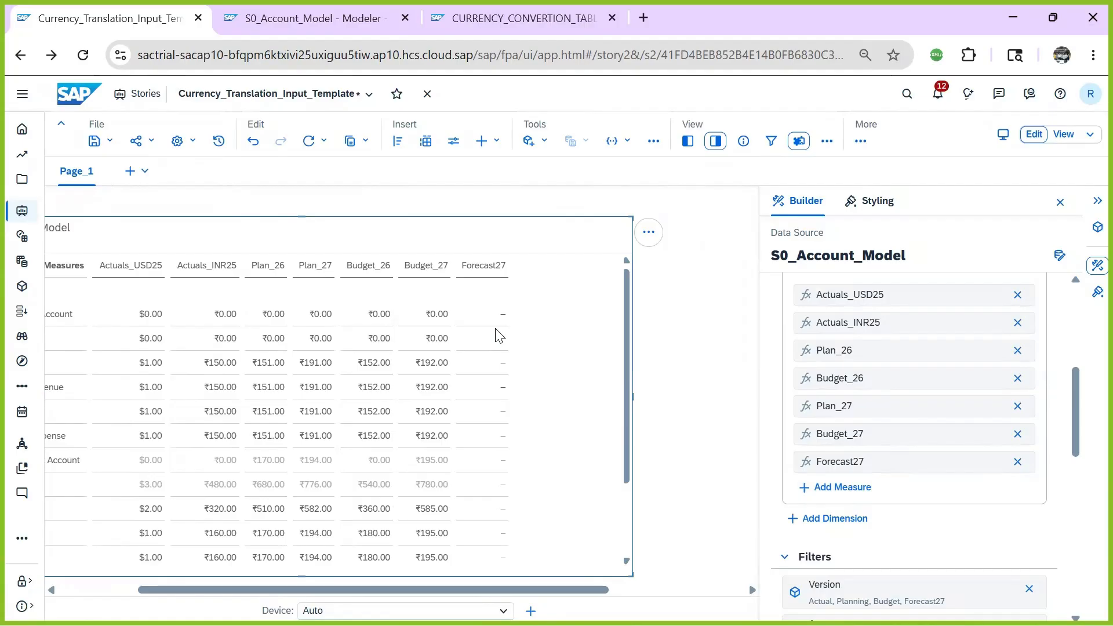
# - Enter 1 for both Sales Revenue and Salary Expense in the table's Forecast27 column
pyautogui.moveTo(408, 587); pyautogui.dragTo(318, 577)
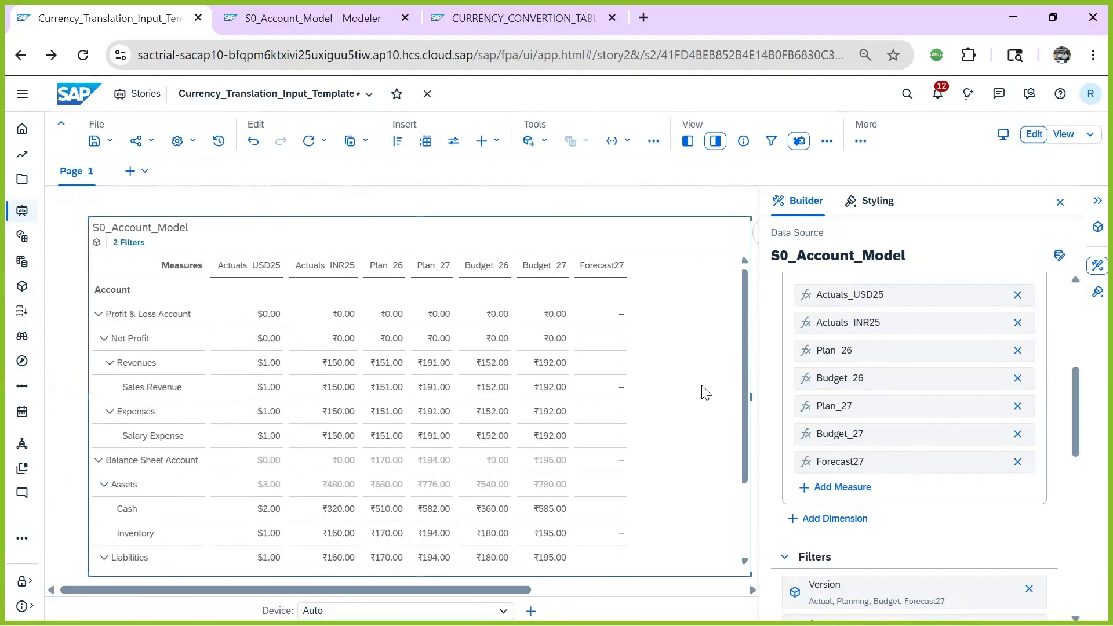
pyautogui.click(616, 392)
pyautogui.write('1')
pyautogui.click(604, 442)
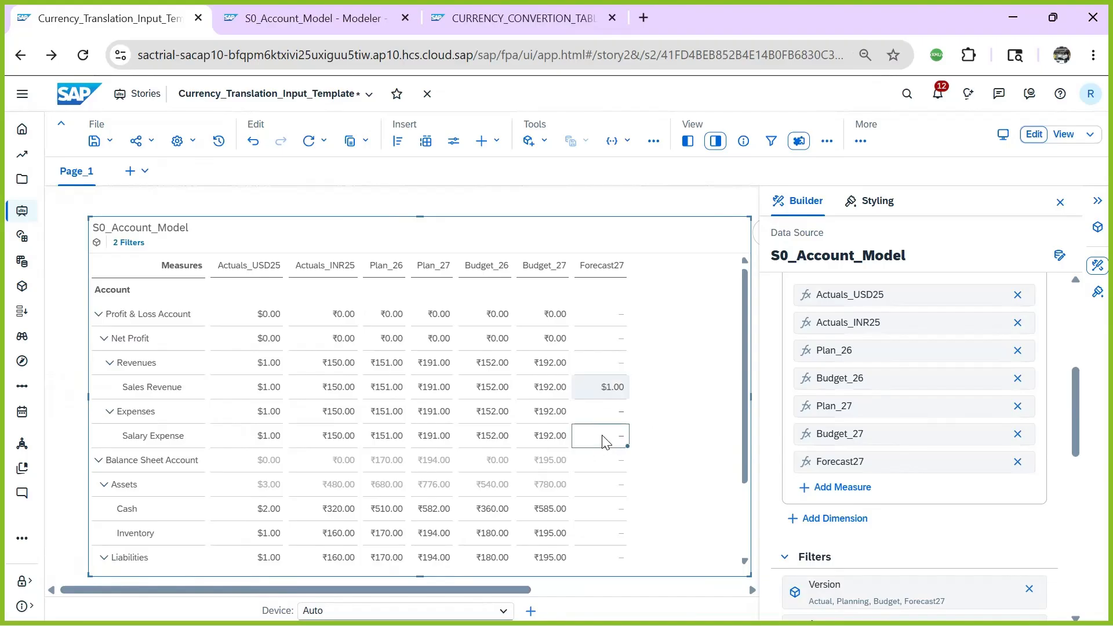
pyautogui.write('1')
pyautogui.press('Return')
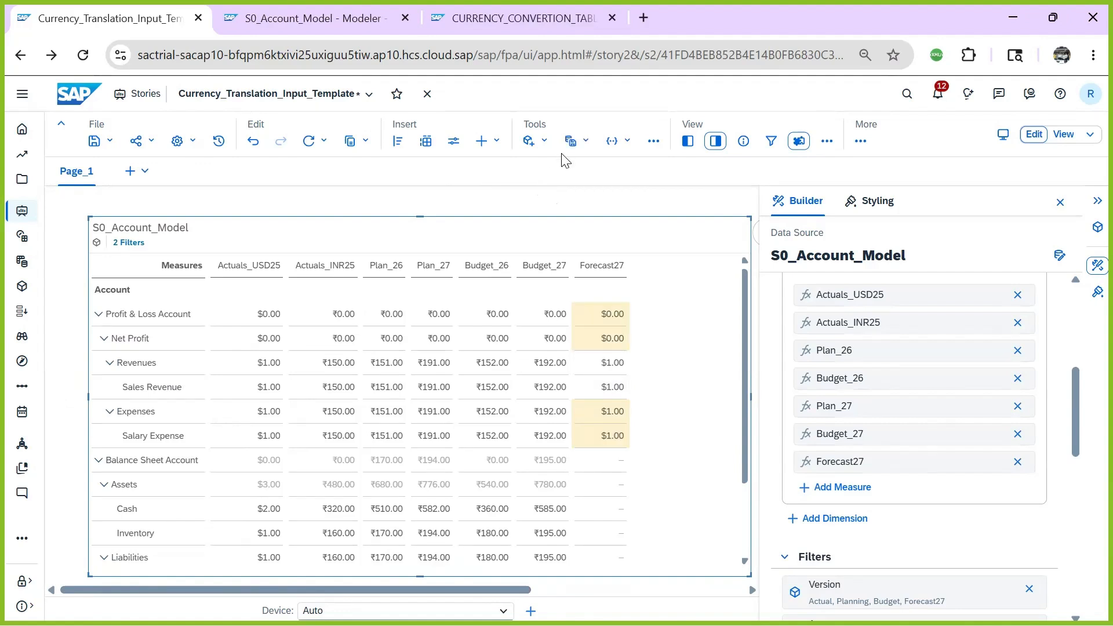
# - Publish all data changes made in the story table
pyautogui.click(573, 142)
pyautogui.click(583, 162)
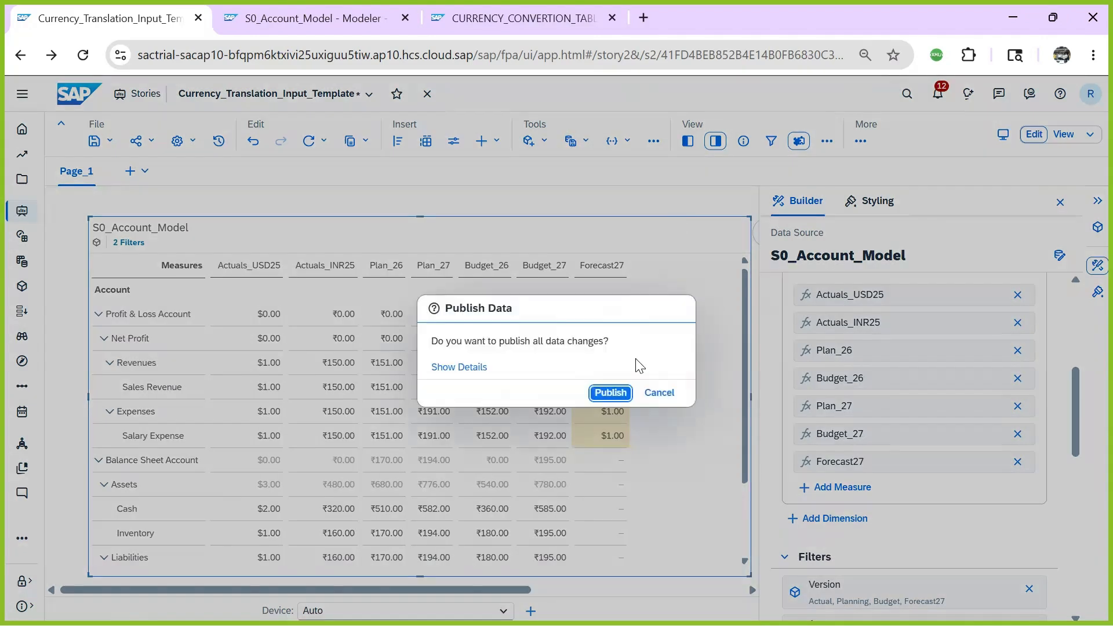
pyautogui.click(611, 393)
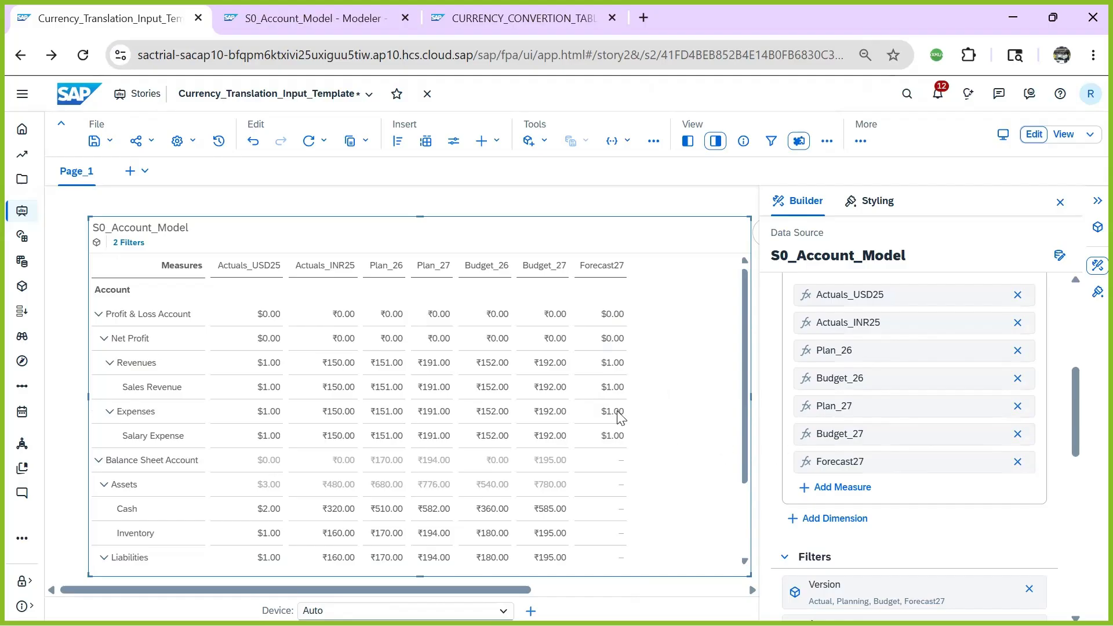
# - Switch to the S0_Account_Model modeler and open its Calculations view at the conversion measures
pyautogui.click(322, 21)
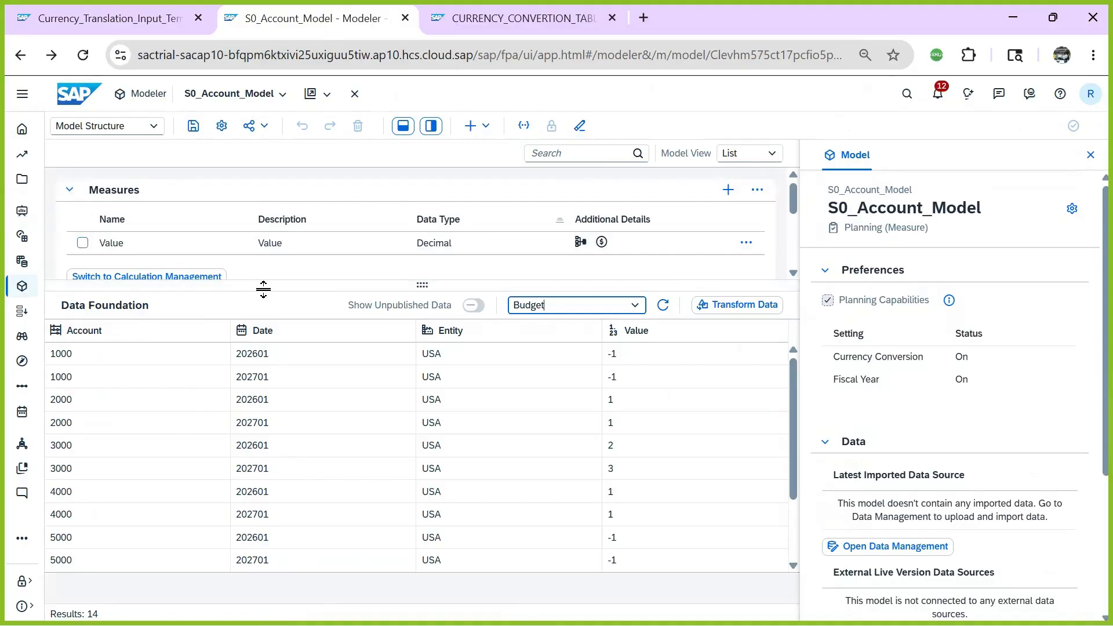
pyautogui.moveTo(261, 285); pyautogui.dragTo(307, 472)
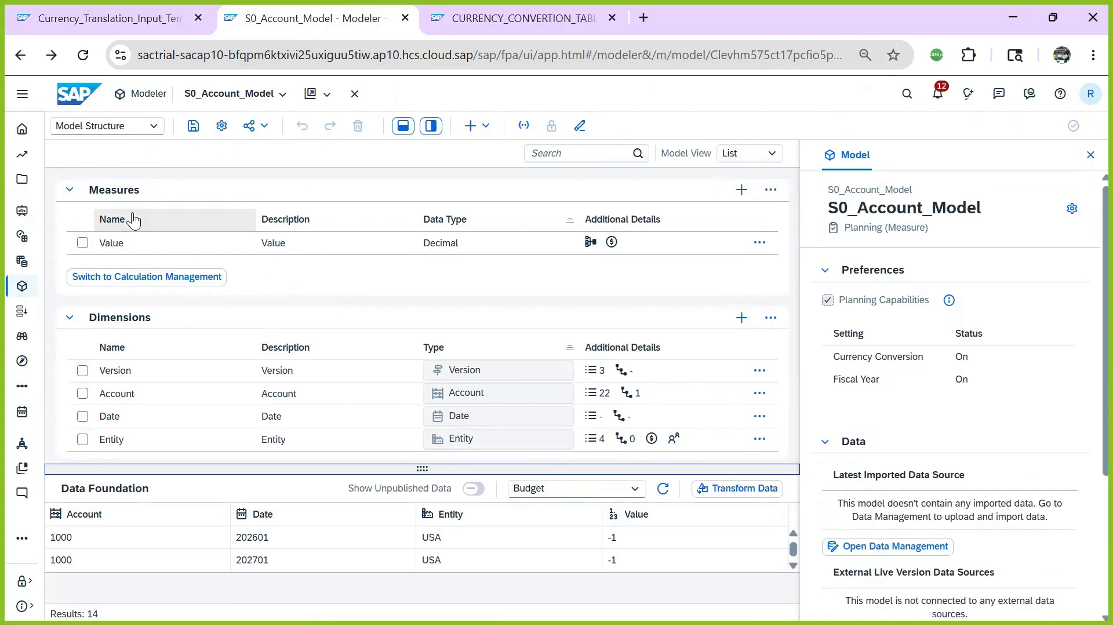
pyautogui.click(143, 132)
pyautogui.click(95, 168)
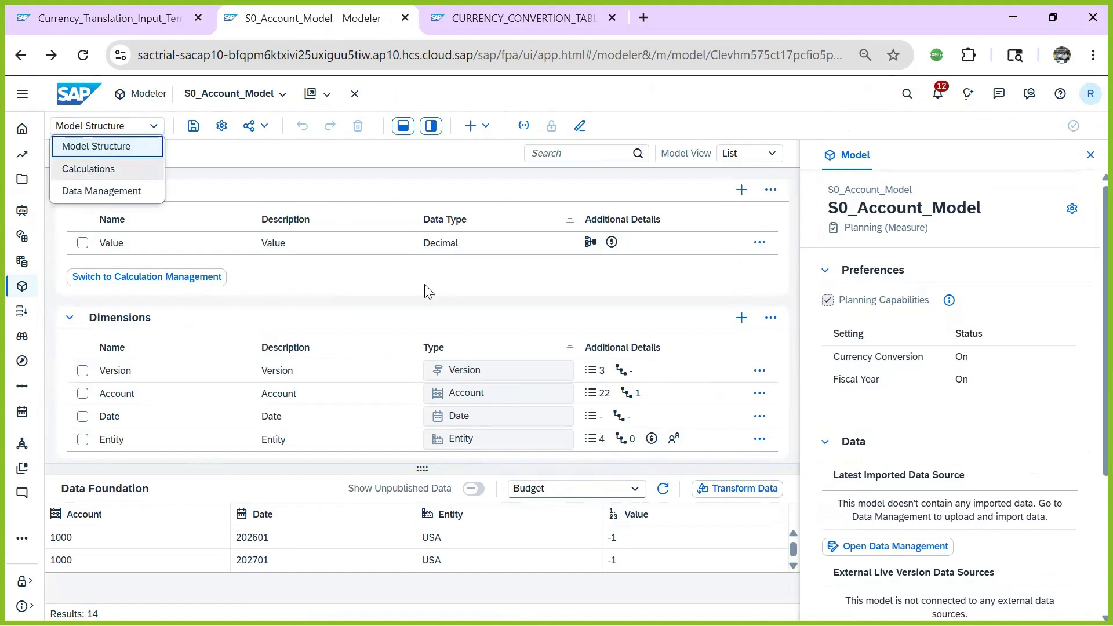
pyautogui.moveTo(793, 253)
pyautogui.mouseDown()
pyautogui.moveTo(797, 280)
pyautogui.moveTo(792, 261)
pyautogui.mouseUp()
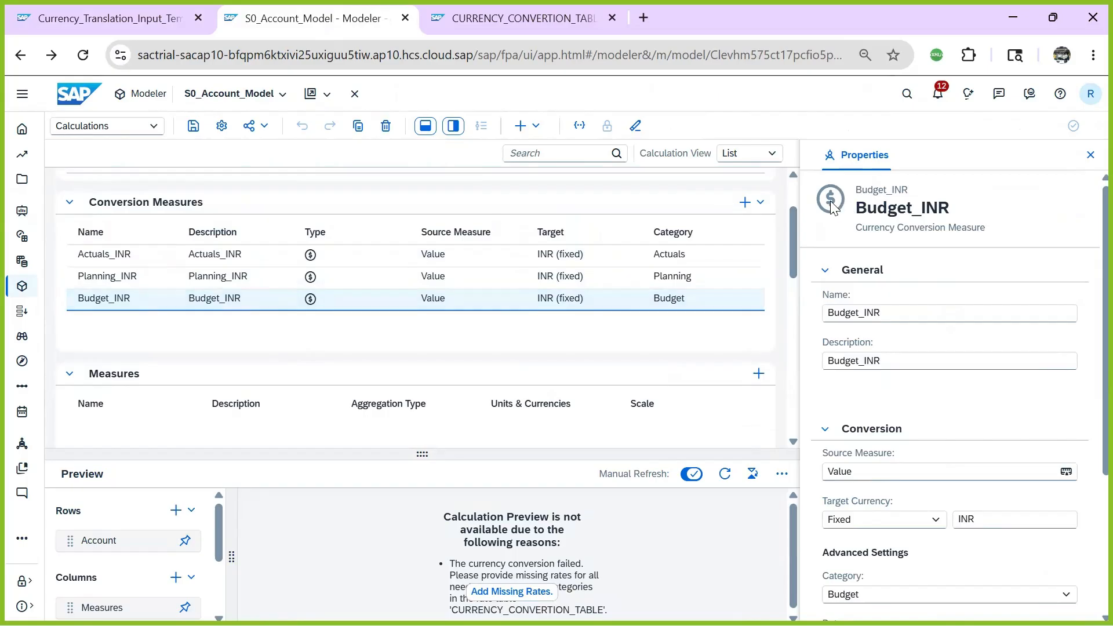
# - Add a currency conversion measure with Forecast27 as both its name and description
pyautogui.click(752, 202)
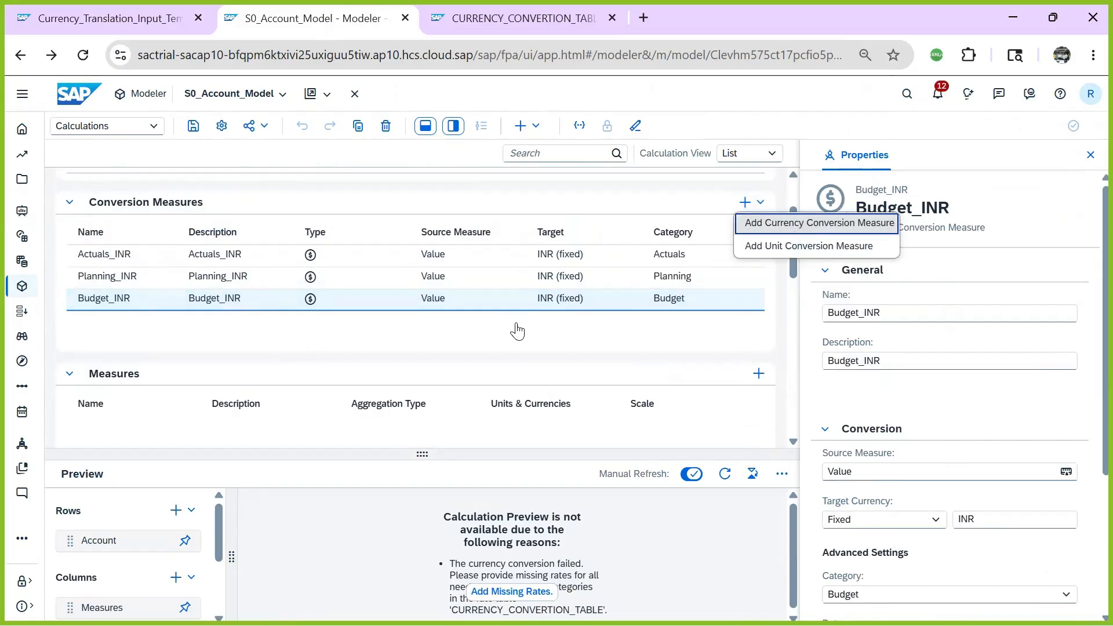
pyautogui.click(753, 224)
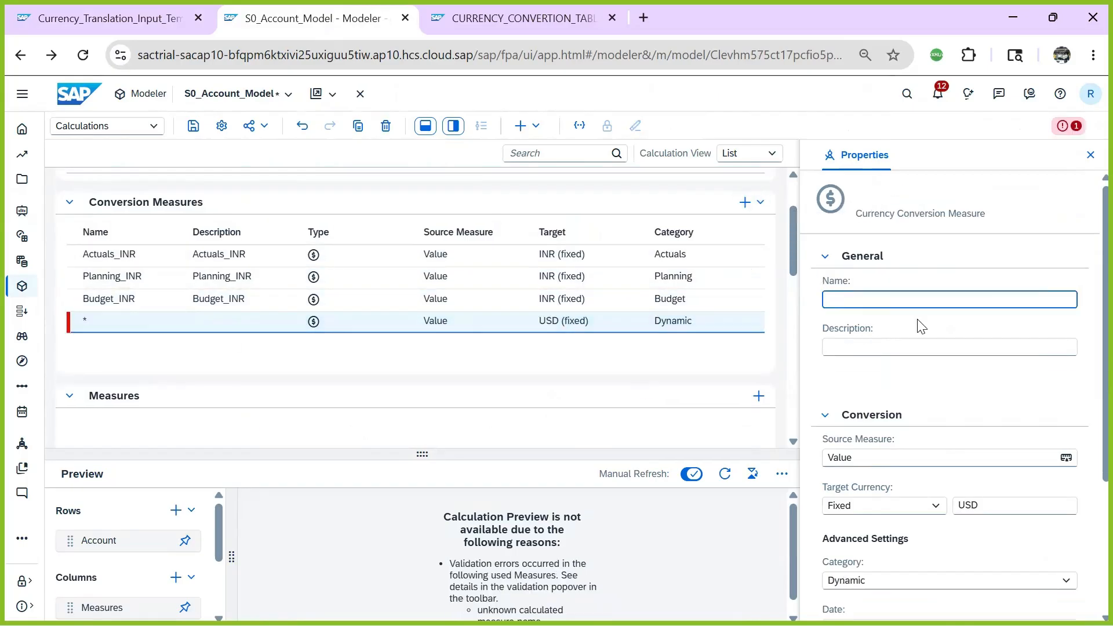
pyautogui.write('Forecast27')
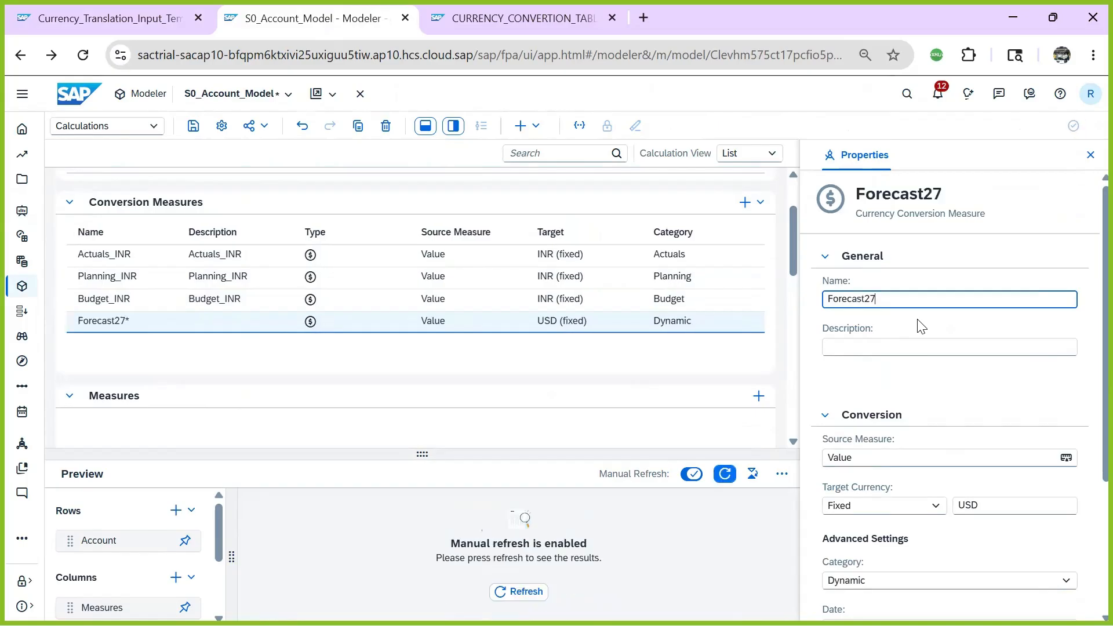
pyautogui.click(850, 346)
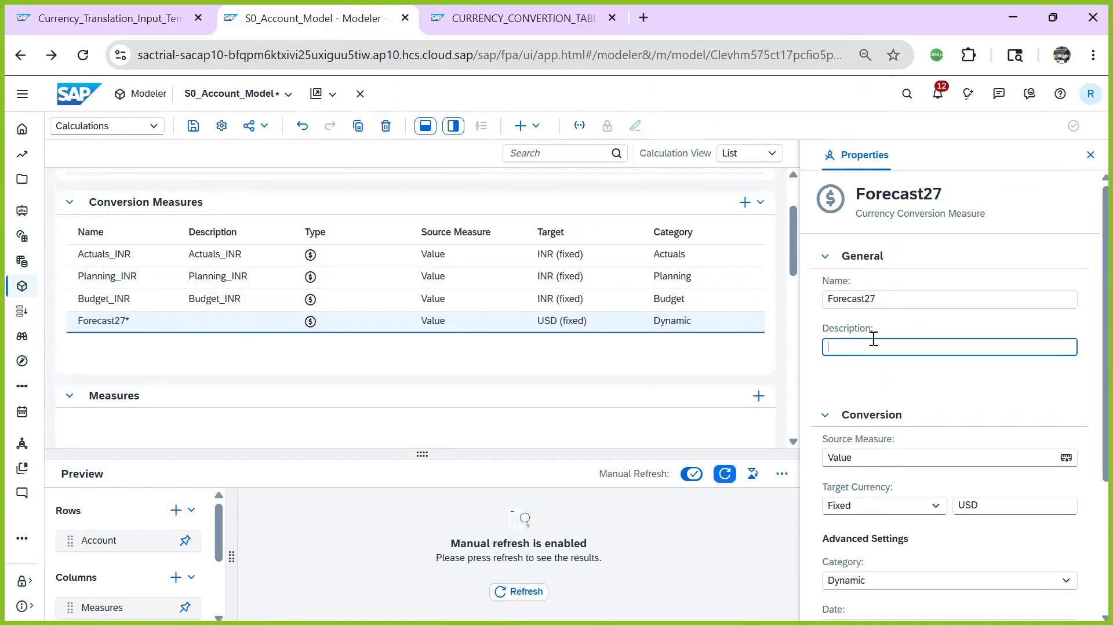
pyautogui.write('Forecast27')
# - Set the Forecast27 conversion measure's category to Specific with rate version Forecast27, and save the model
pyautogui.scroll(-3, 1079, 495)
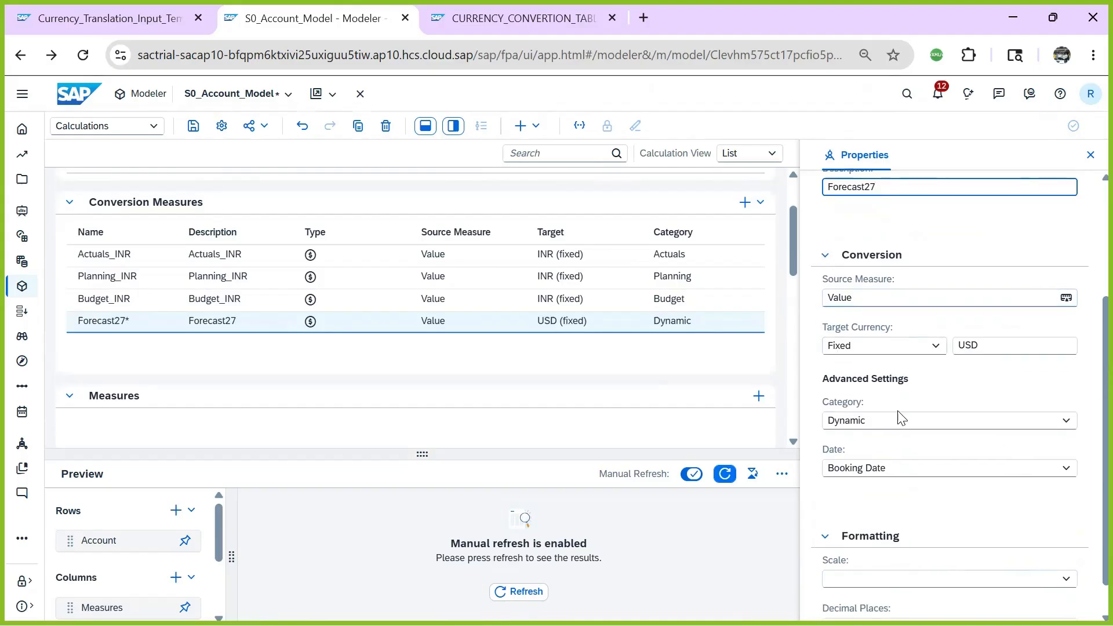
pyautogui.click(906, 426)
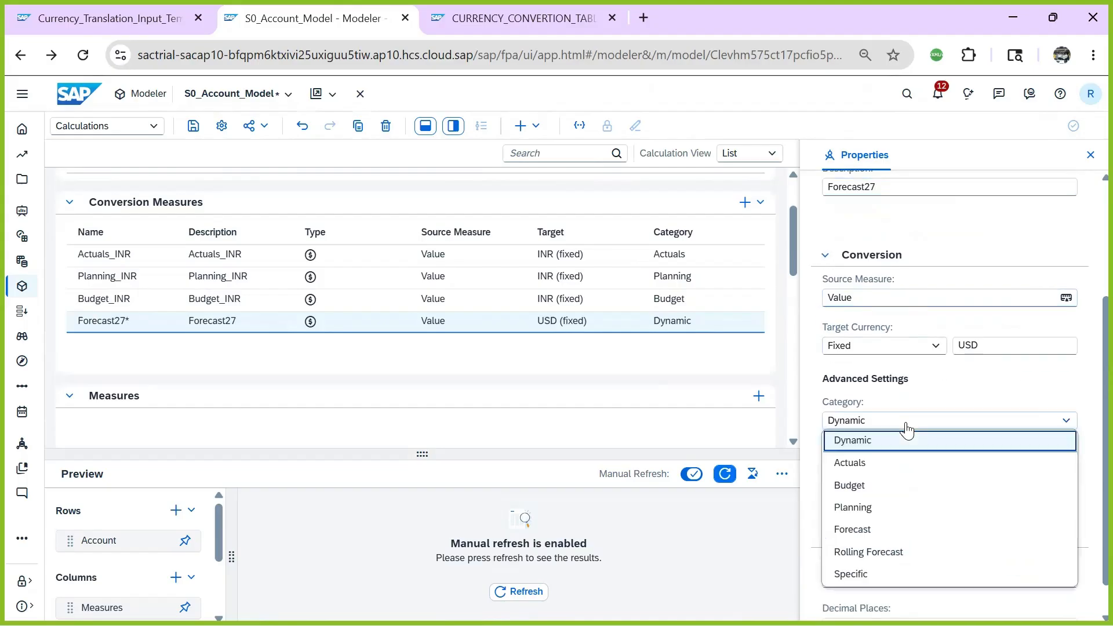
pyautogui.click(857, 575)
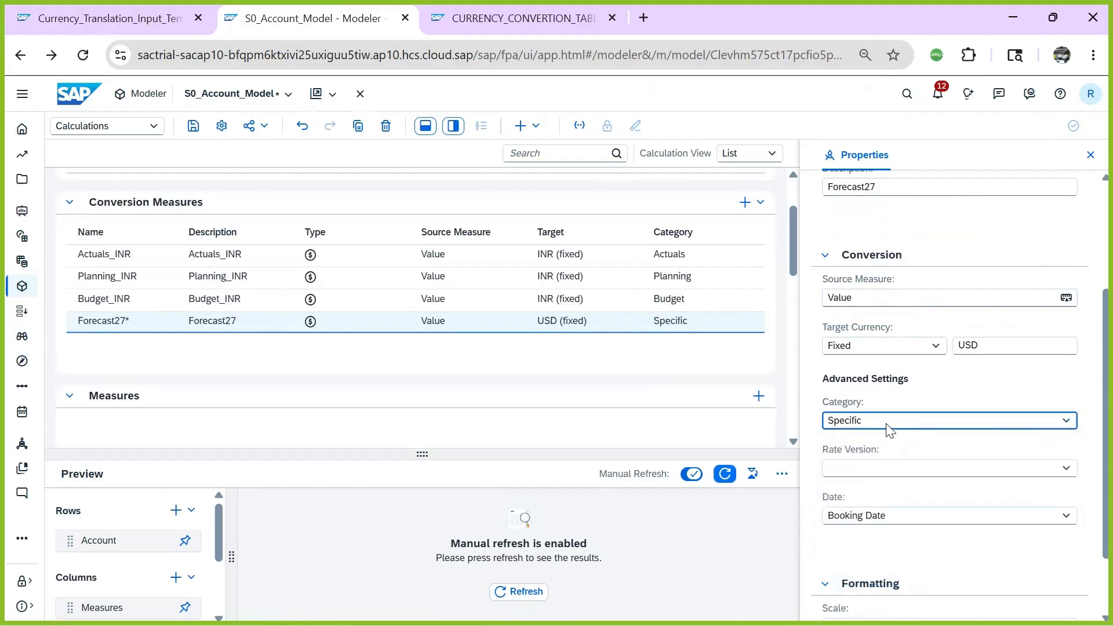
pyautogui.click(855, 422)
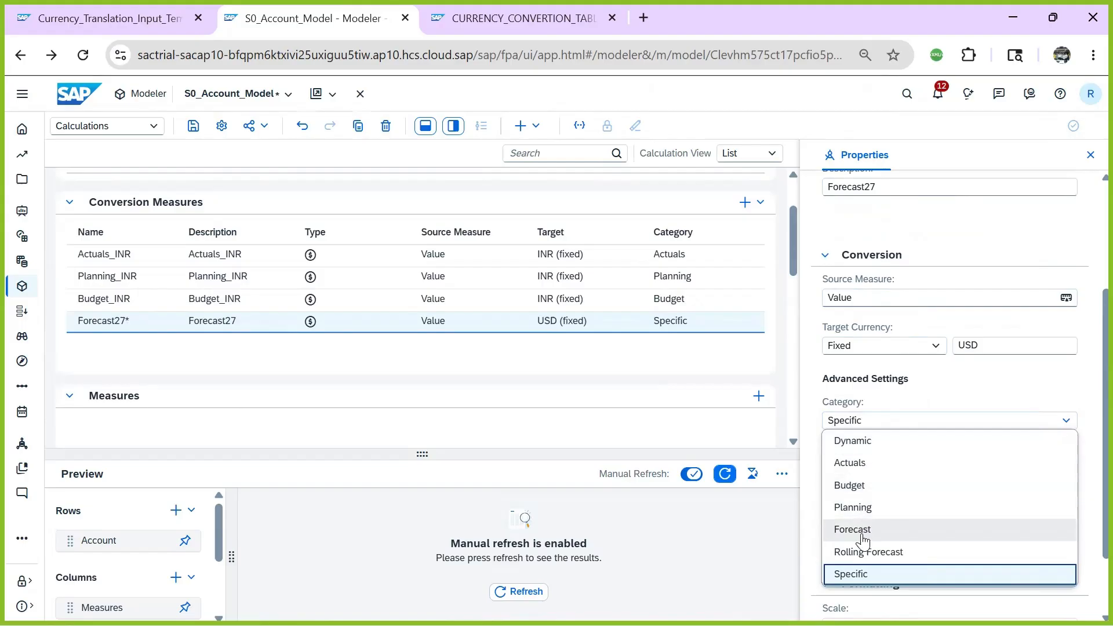
pyautogui.click(855, 574)
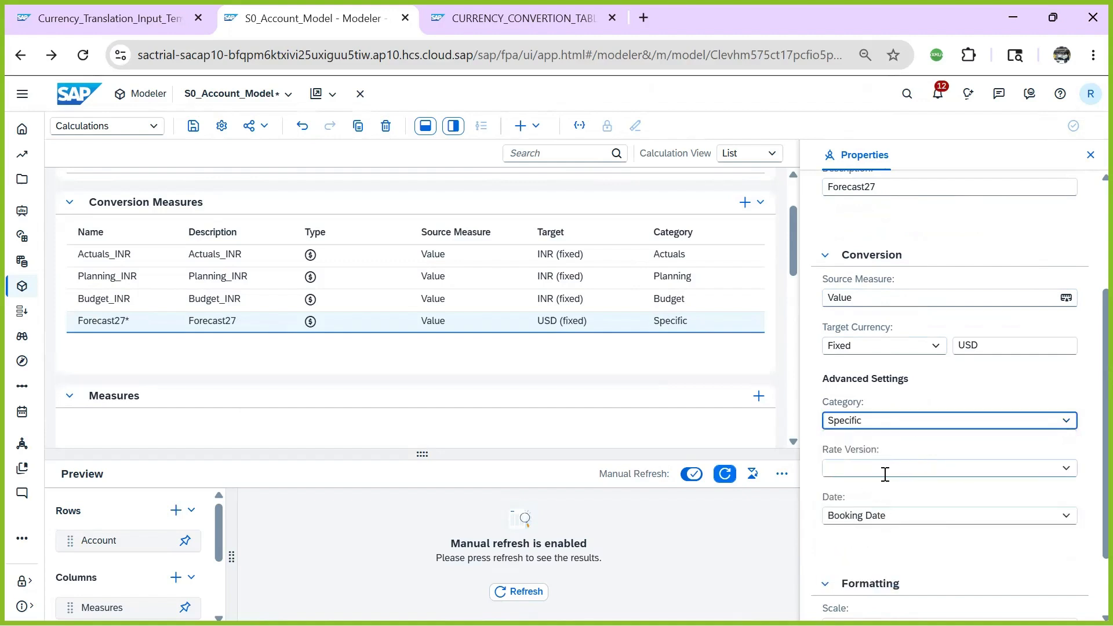
pyautogui.click(1068, 470)
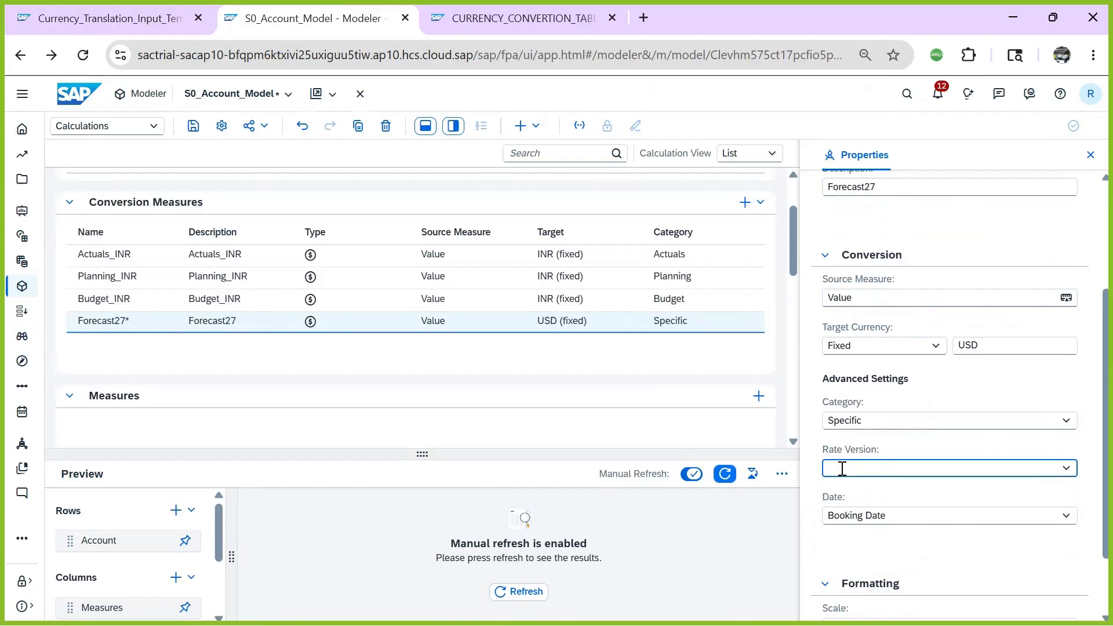
pyautogui.write('Forecast27')
pyautogui.click(193, 125)
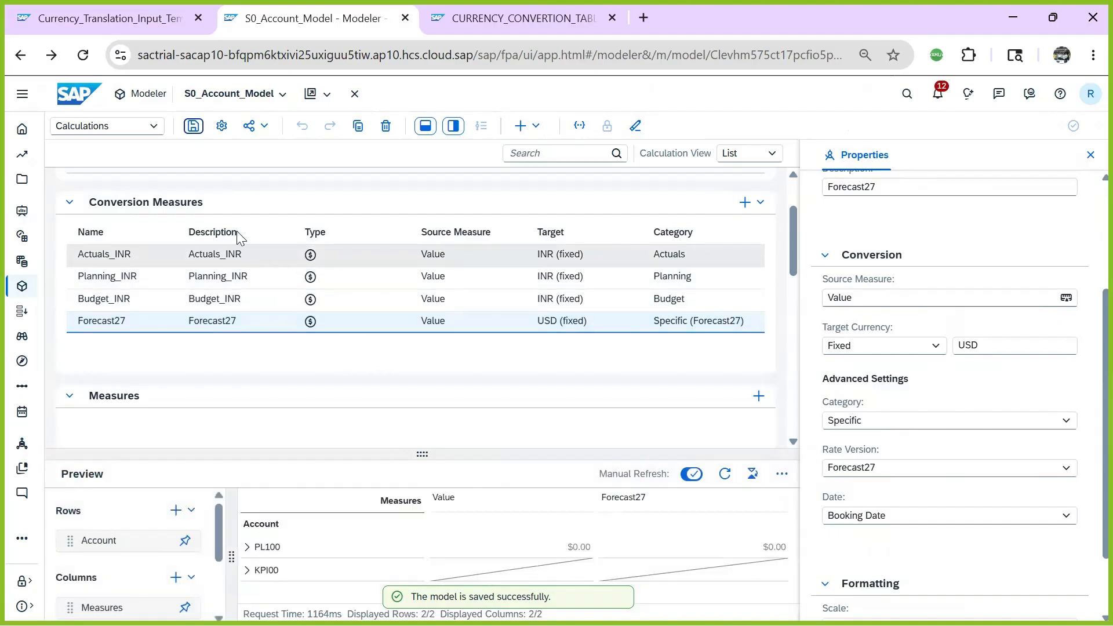
# - Prioritize properties and calculations from Measures in the model's Structure Priority settings, and save the model
pyautogui.click(222, 126)
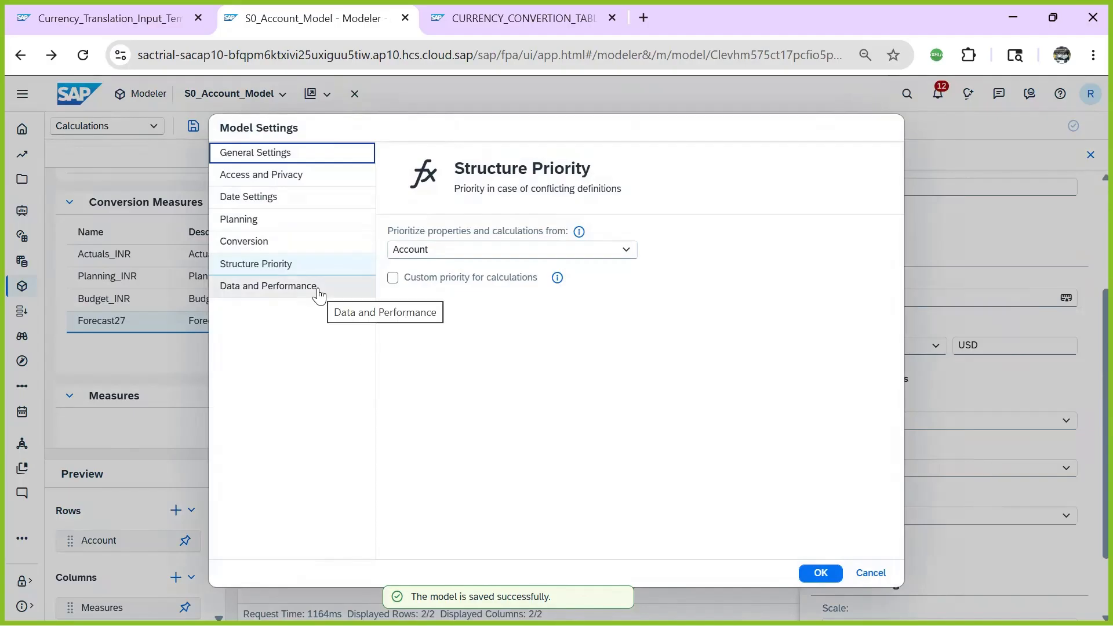
pyautogui.click(450, 251)
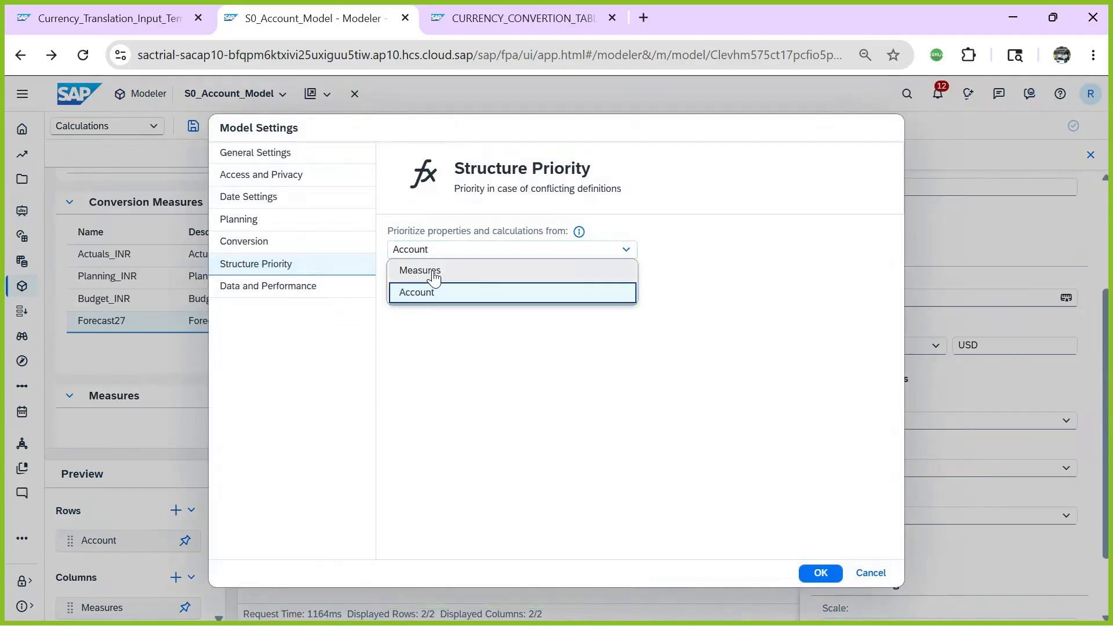
pyautogui.click(435, 270)
pyautogui.click(821, 572)
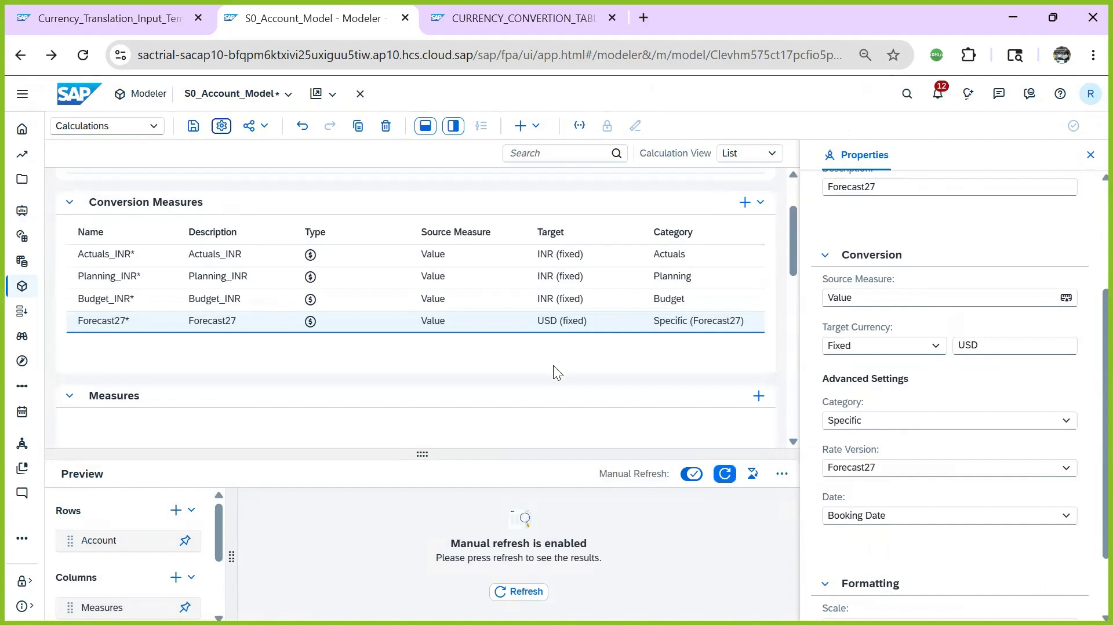
pyautogui.click(194, 126)
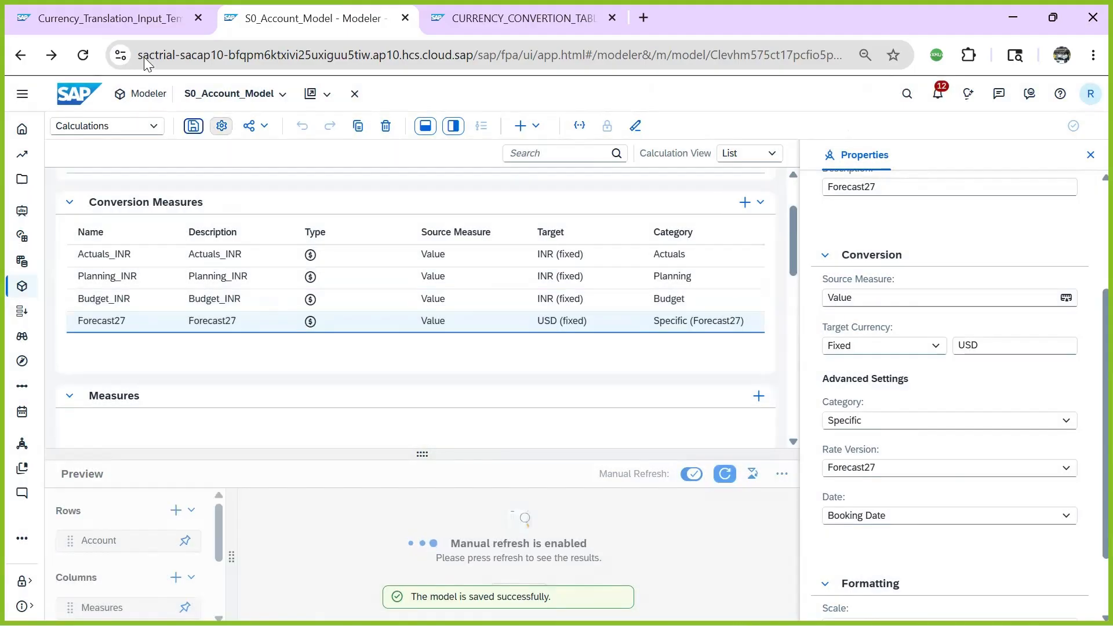
# - Return to the Currency_Translation_Input_Template story and remove Balance Sheet Account from the table's Account rows
pyautogui.click(87, 18)
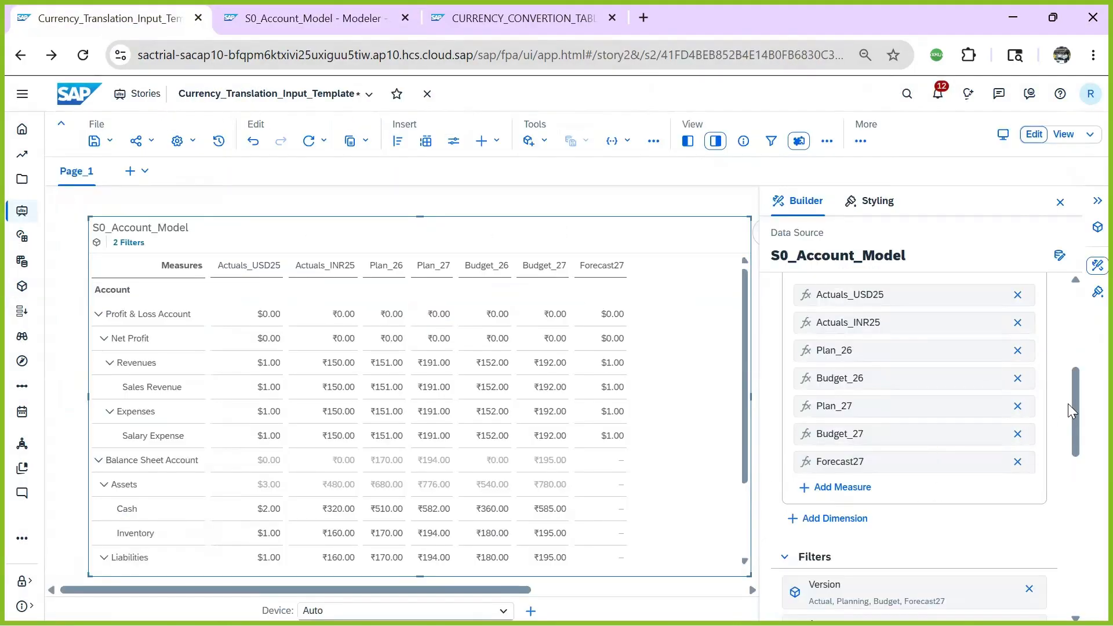
pyautogui.scroll(5, 1068, 404)
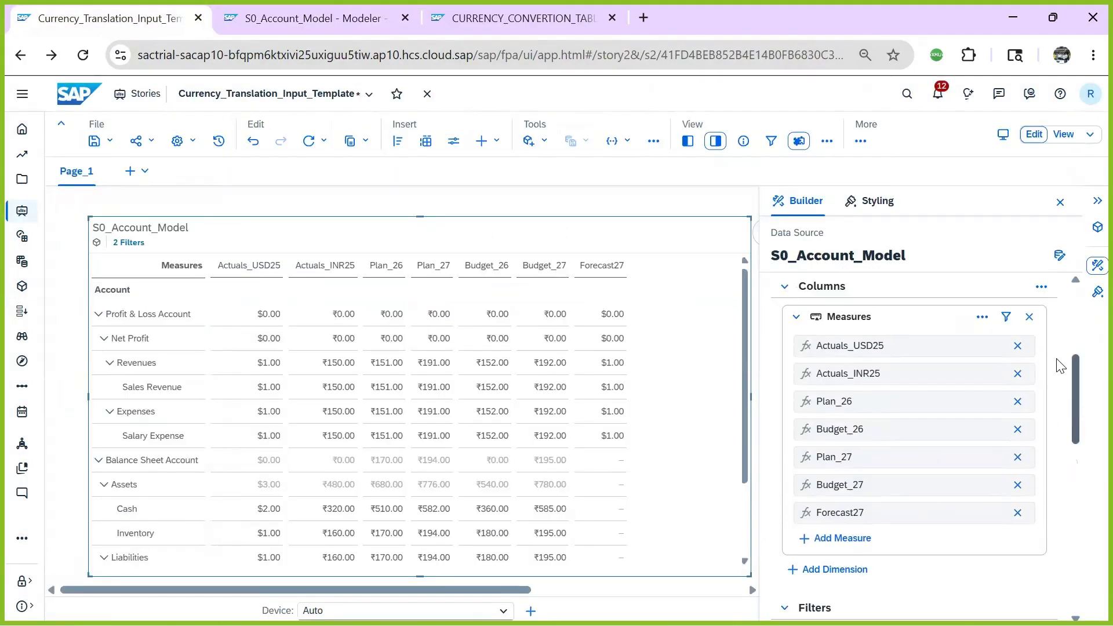
pyautogui.click(1018, 451)
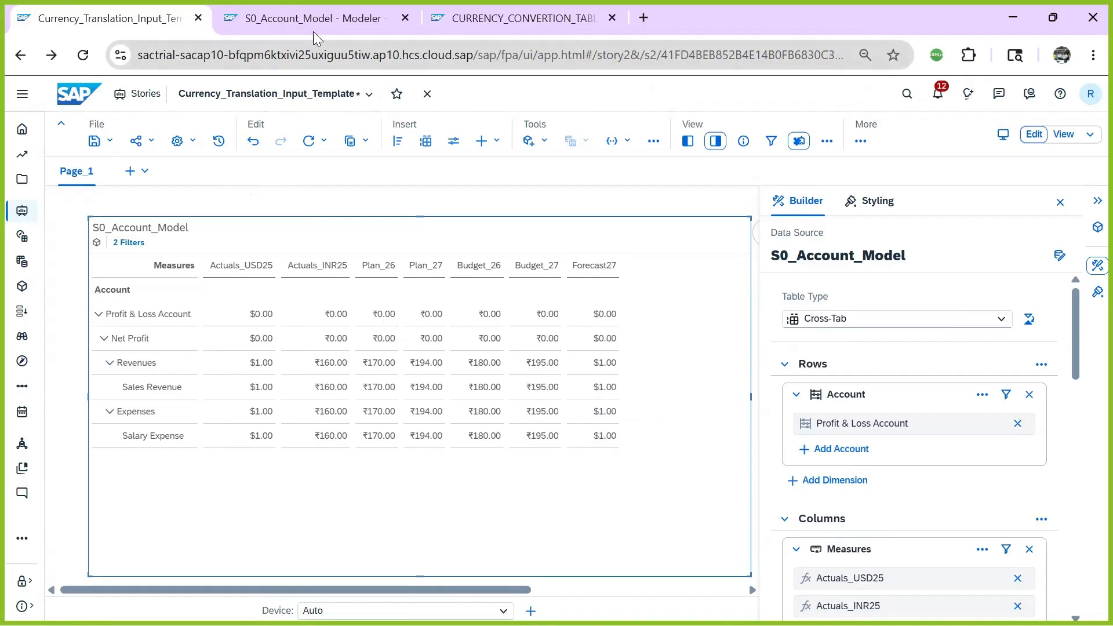
# - In CURRENCY_CONVERTION_TABLE, copy the 2027-01-01 Planning average entry from Source Currency through Category into empty row 20
pyautogui.click(521, 18)
pyautogui.click(544, 373)
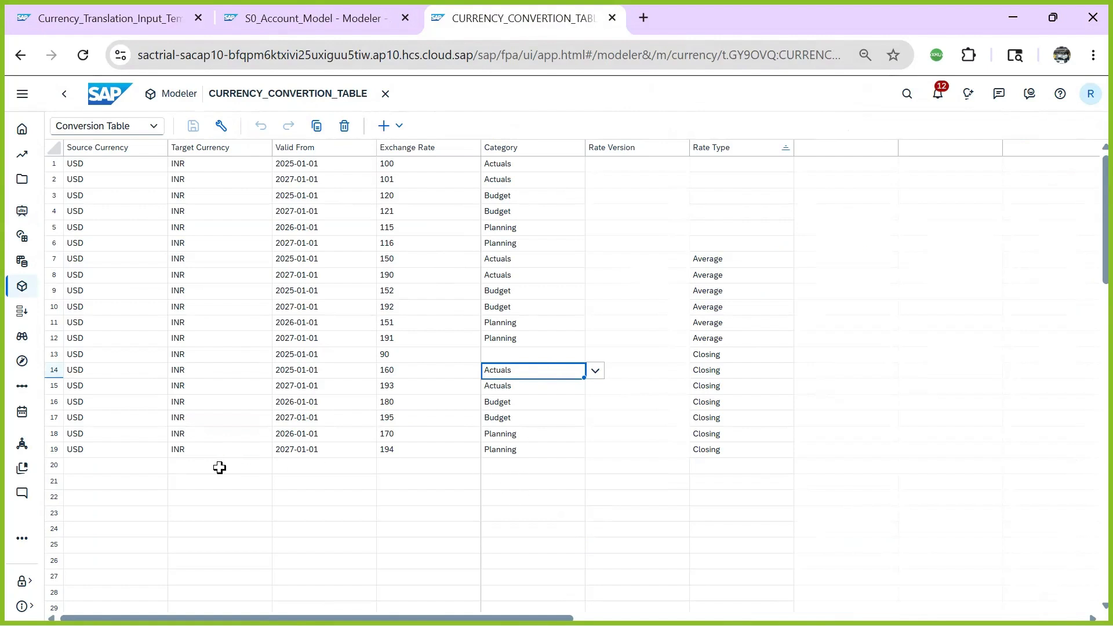
pyautogui.moveTo(99, 449); pyautogui.dragTo(733, 448)
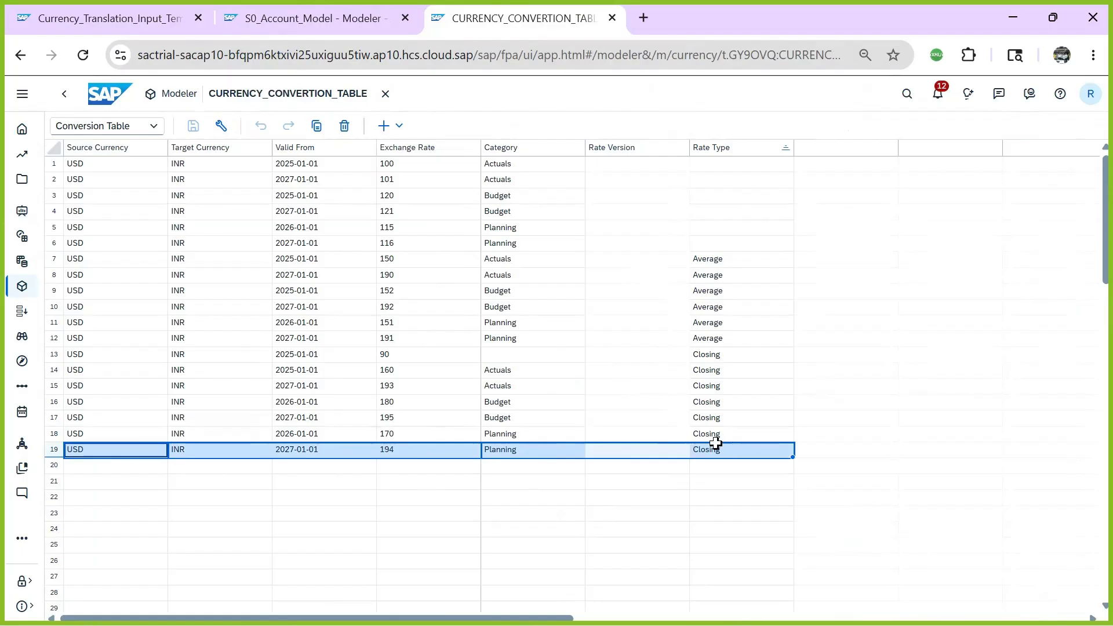
pyautogui.click(709, 322)
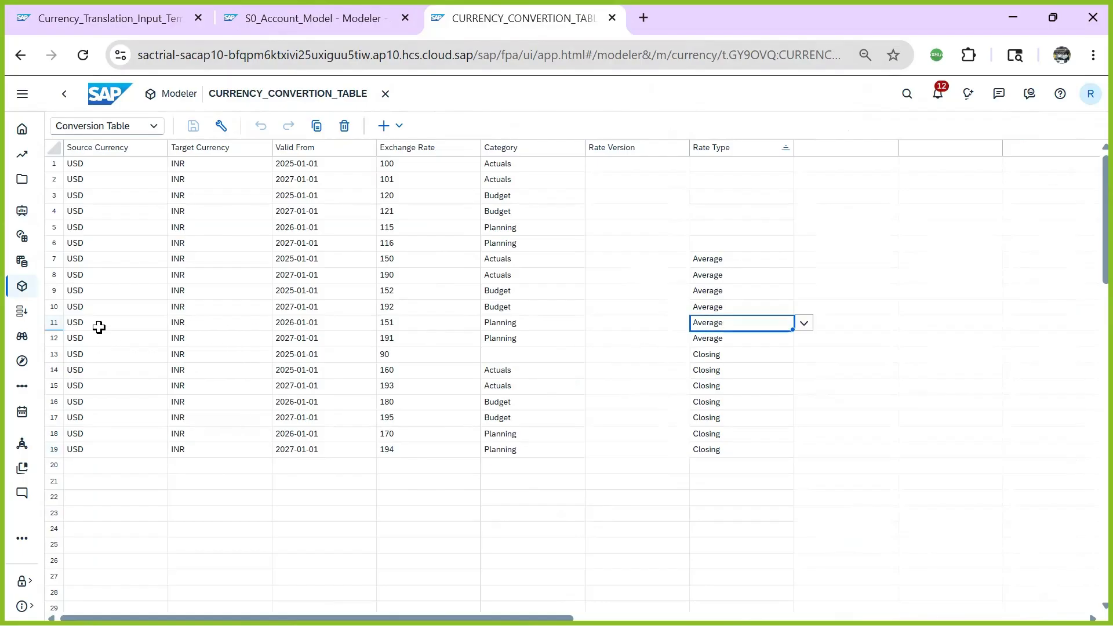
pyautogui.moveTo(96, 309); pyautogui.dragTo(251, 310)
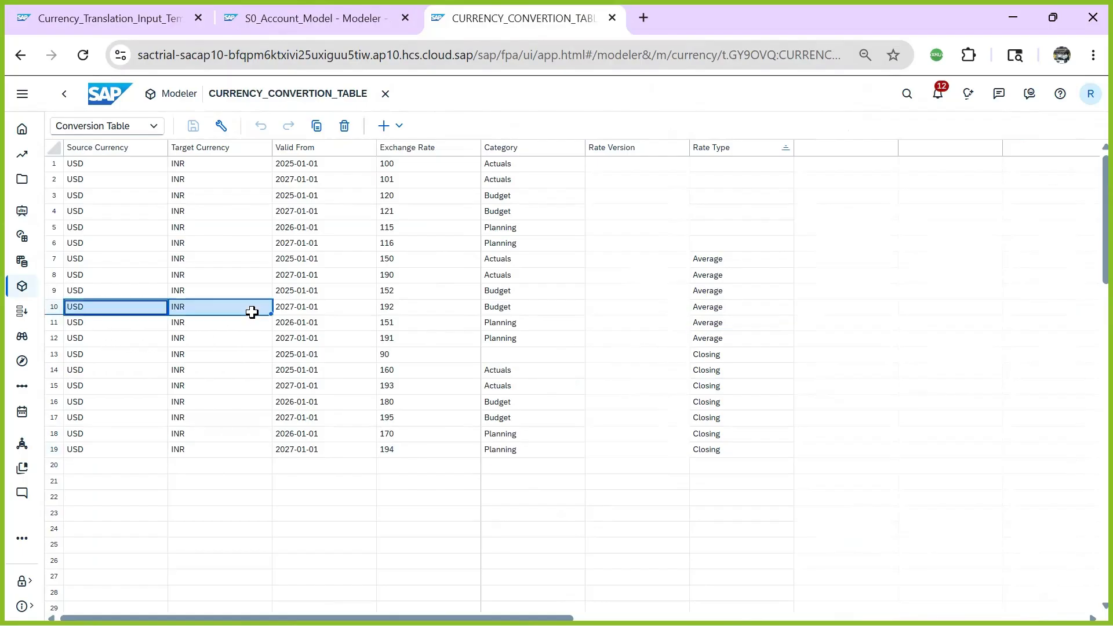
pyautogui.click(253, 402)
pyautogui.moveTo(78, 339); pyautogui.dragTo(500, 333)
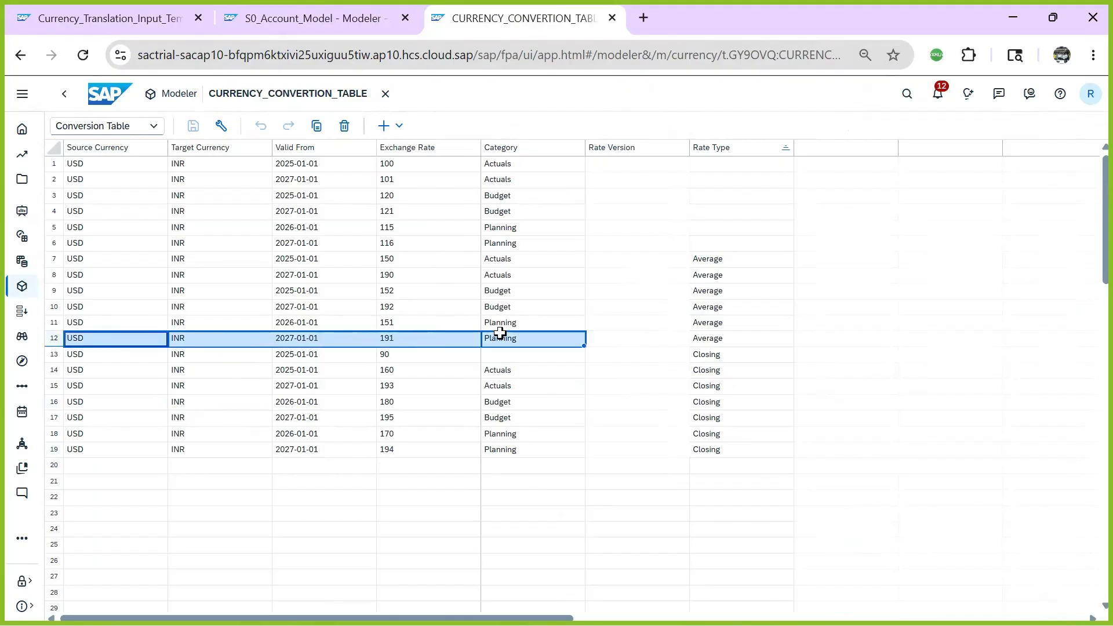
pyautogui.hotkey('ctrl', 'c')
pyautogui.click(135, 463)
pyautogui.hotkey('ctrl', 'v')
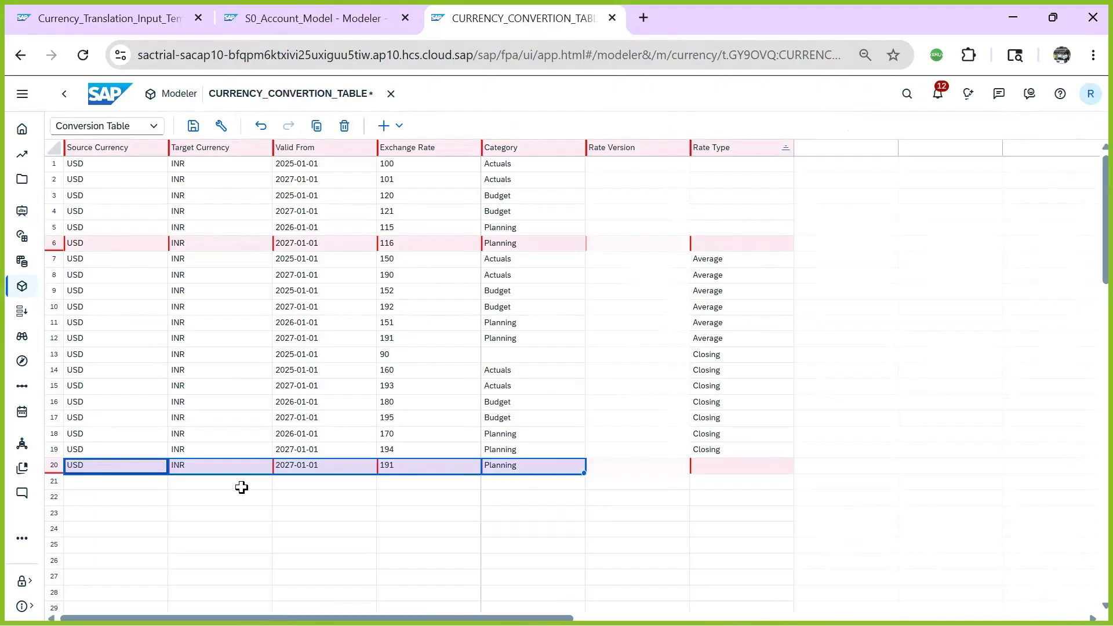
# - Set the exchange rate in row 20 to 300
pyautogui.click(226, 513)
pyautogui.click(100, 466)
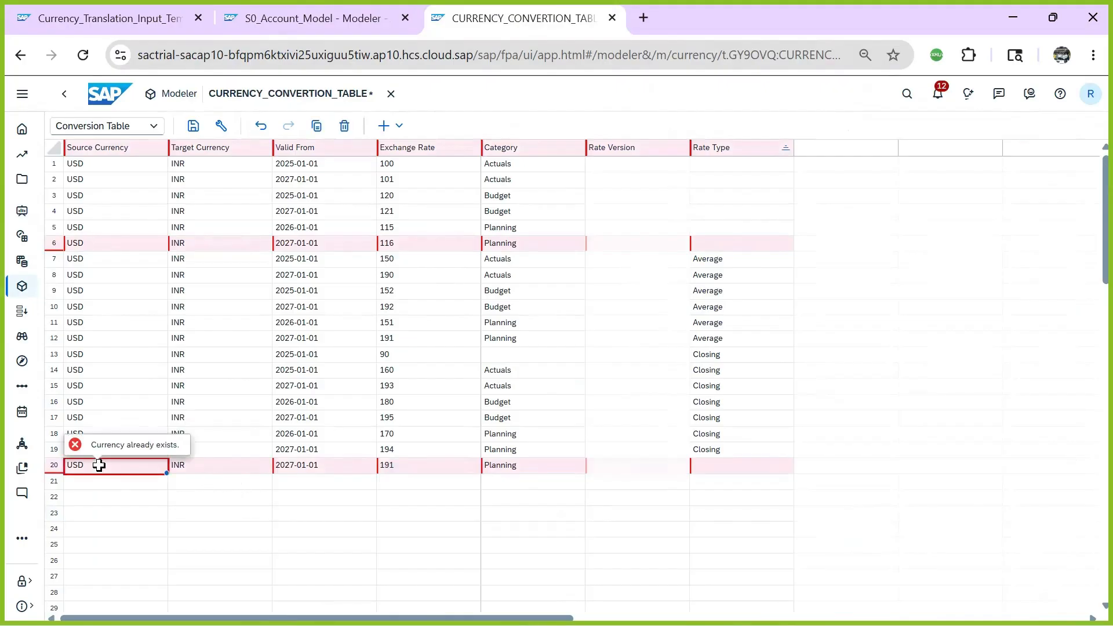
pyautogui.click(198, 470)
pyautogui.click(328, 470)
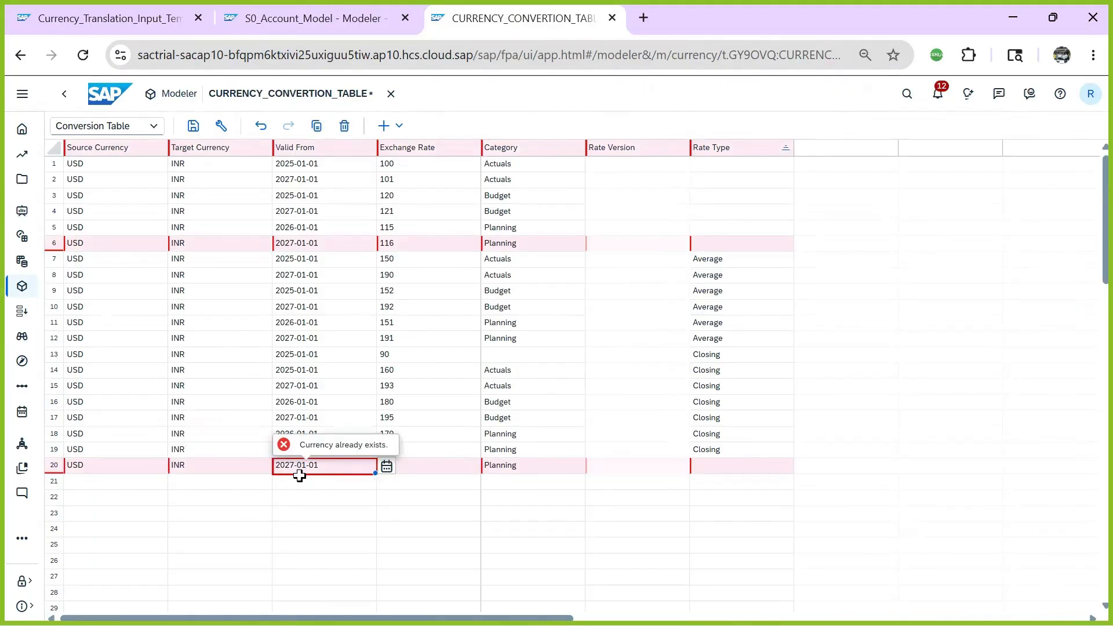
pyautogui.click(436, 478)
pyautogui.click(437, 477)
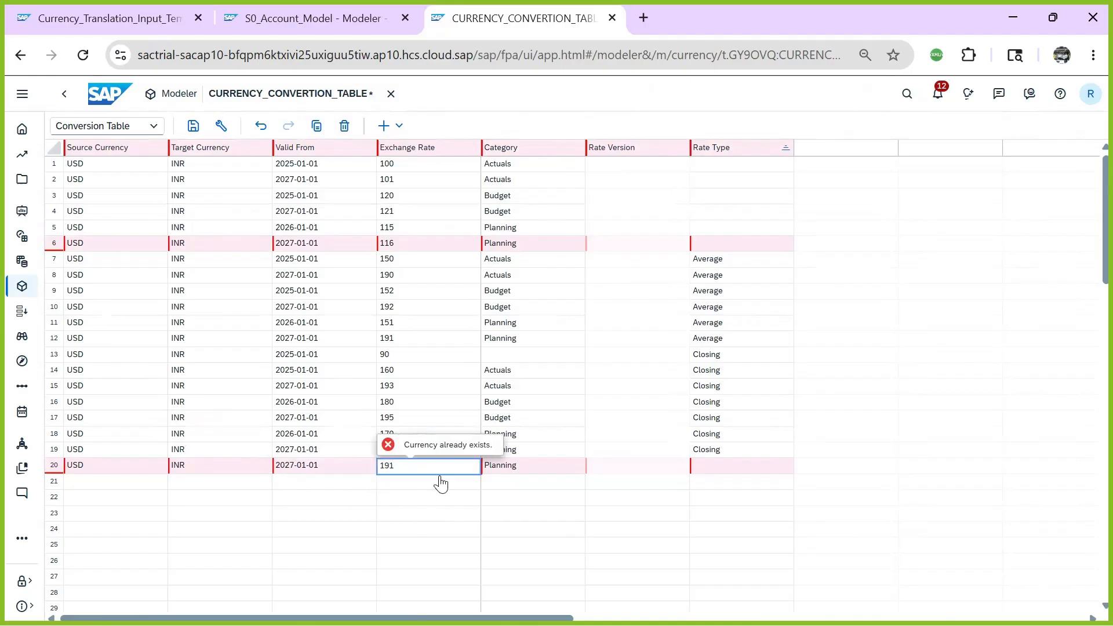
pyautogui.press('Return')
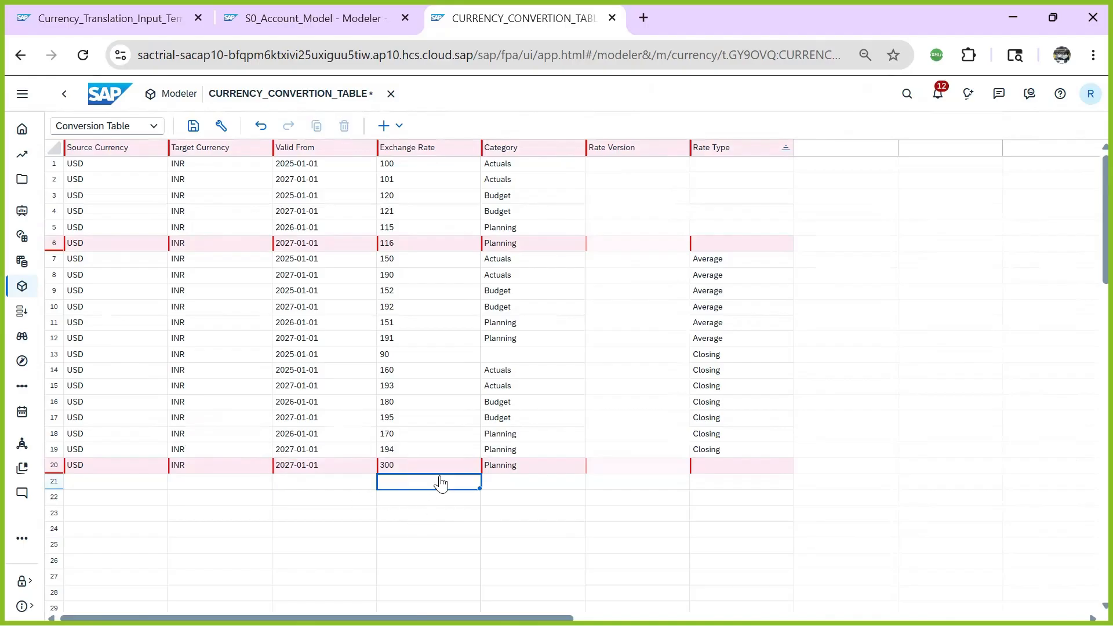
# - Set the category of conversion table row 20 to Specific
pyautogui.doubleClick(518, 466)
pyautogui.click(594, 469)
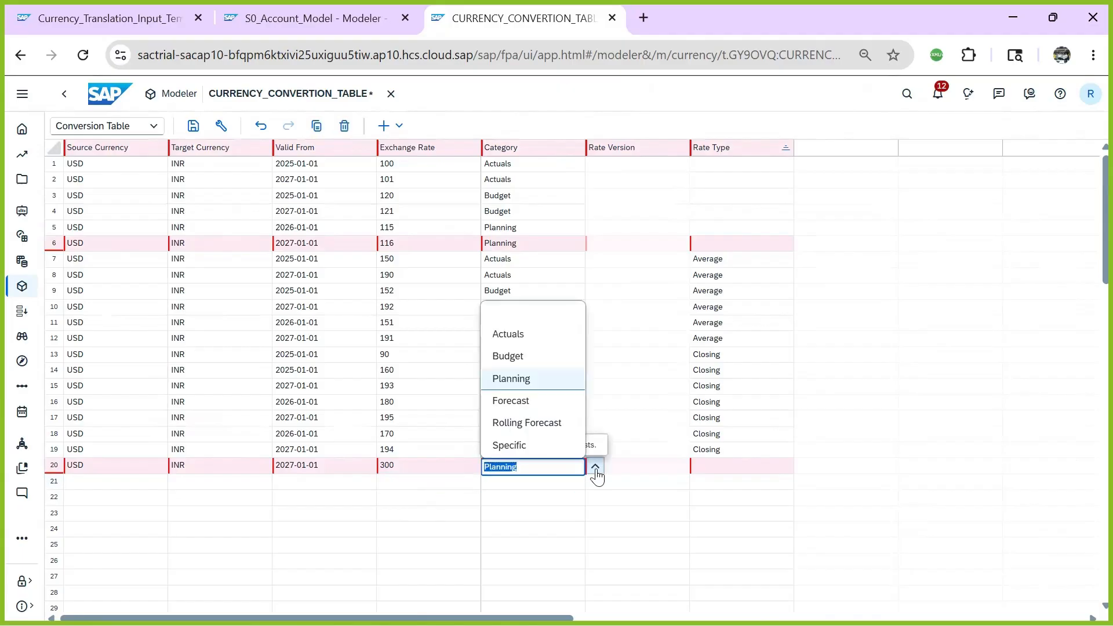
pyautogui.click(519, 445)
pyautogui.click(628, 466)
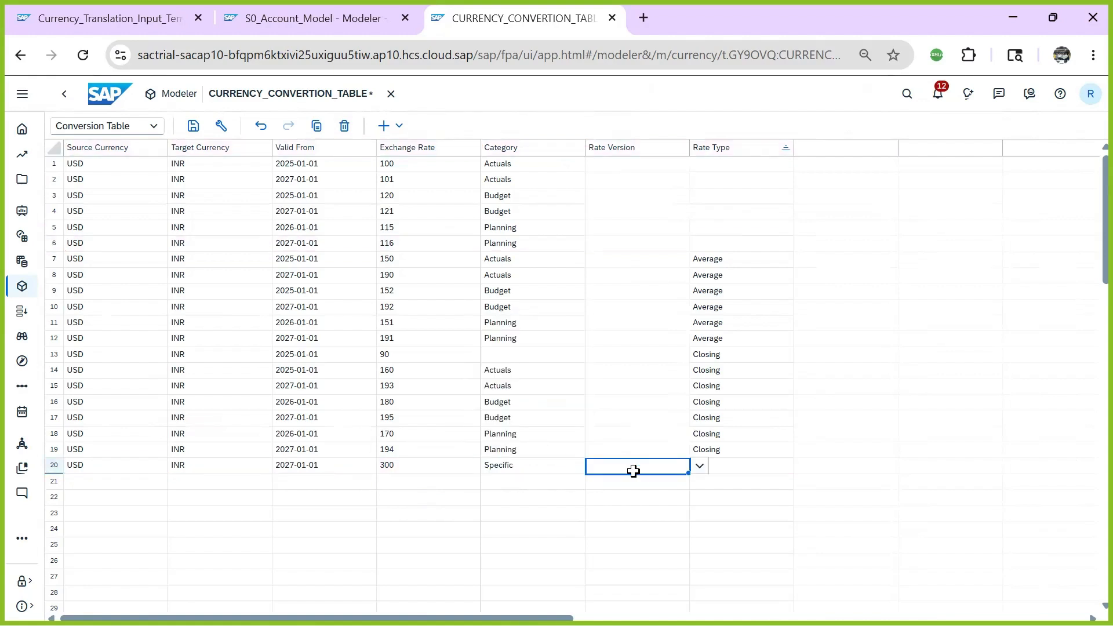
pyautogui.hotkey('ctrl', 'v')
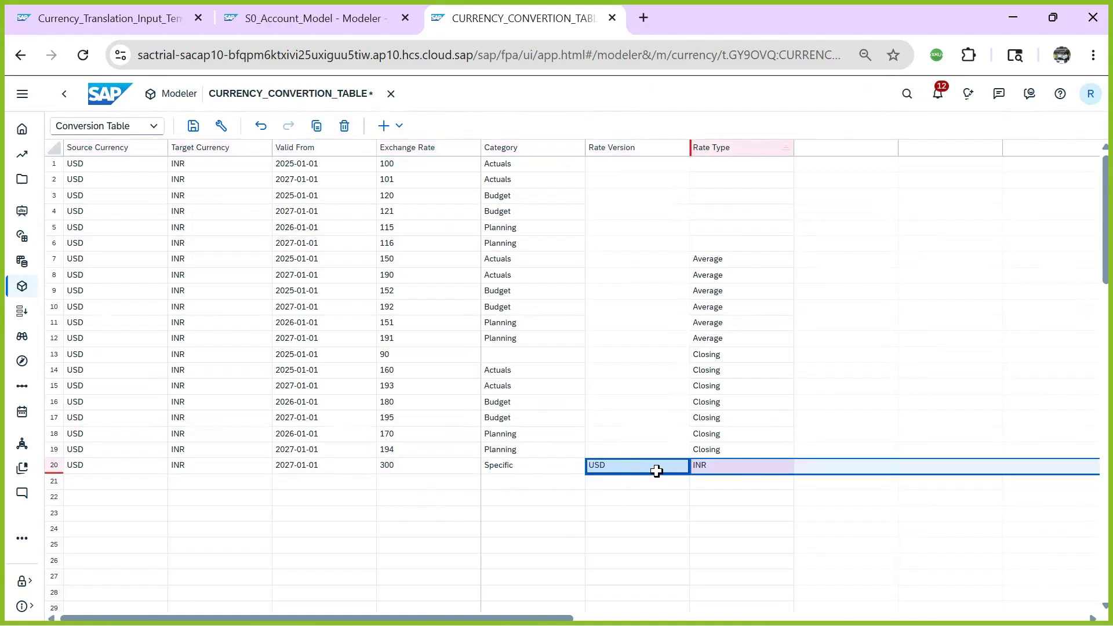
pyautogui.hotkey('ctrl', 'z')
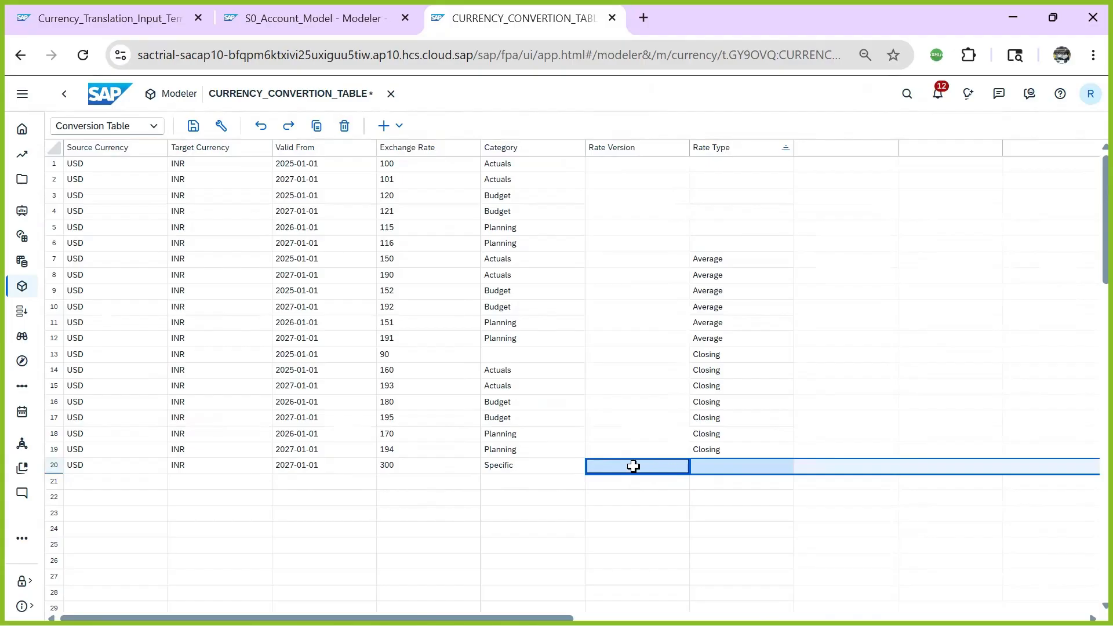
# - Copy the rate version Forecast27 from the Forecast27 conversion measure in S0_Account_Model into Rate Version of conversion table row 20
pyautogui.click(293, 26)
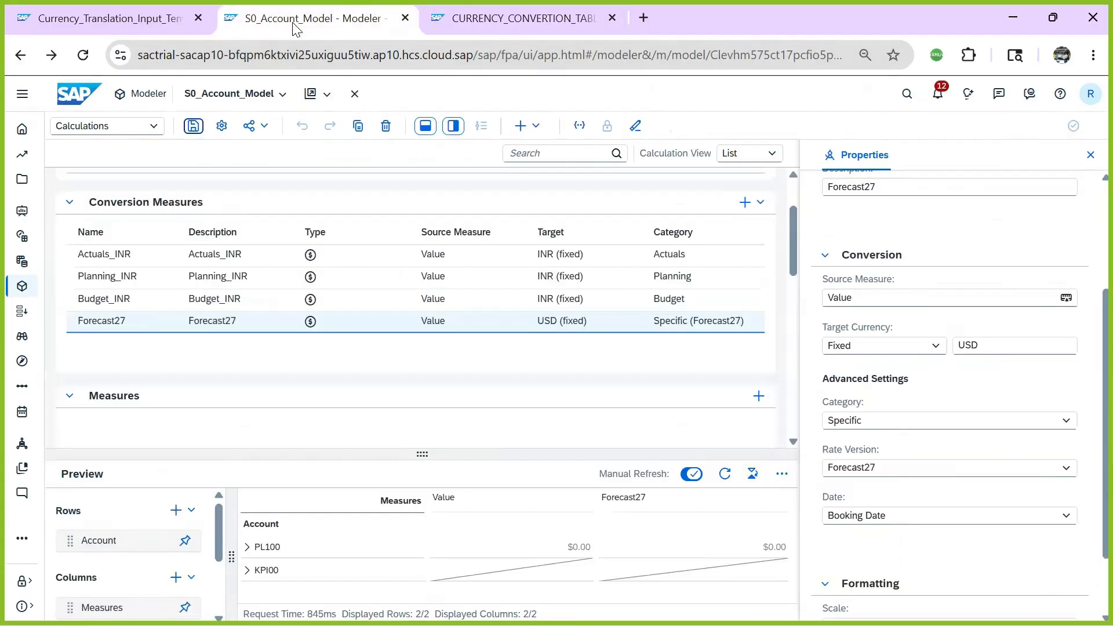
pyautogui.click(890, 462)
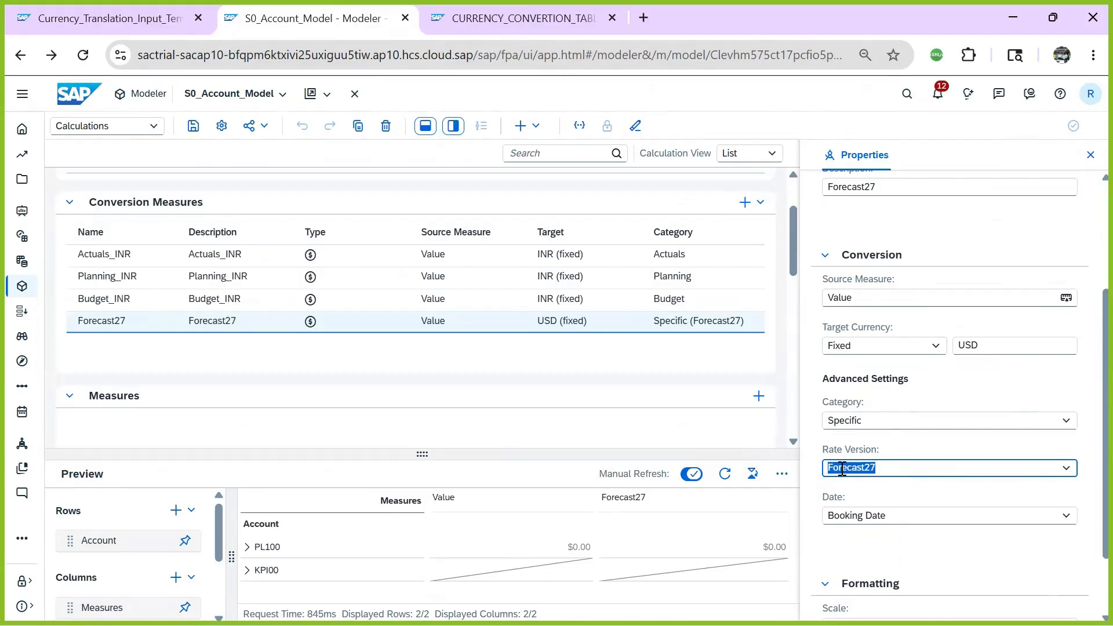
pyautogui.click(516, 18)
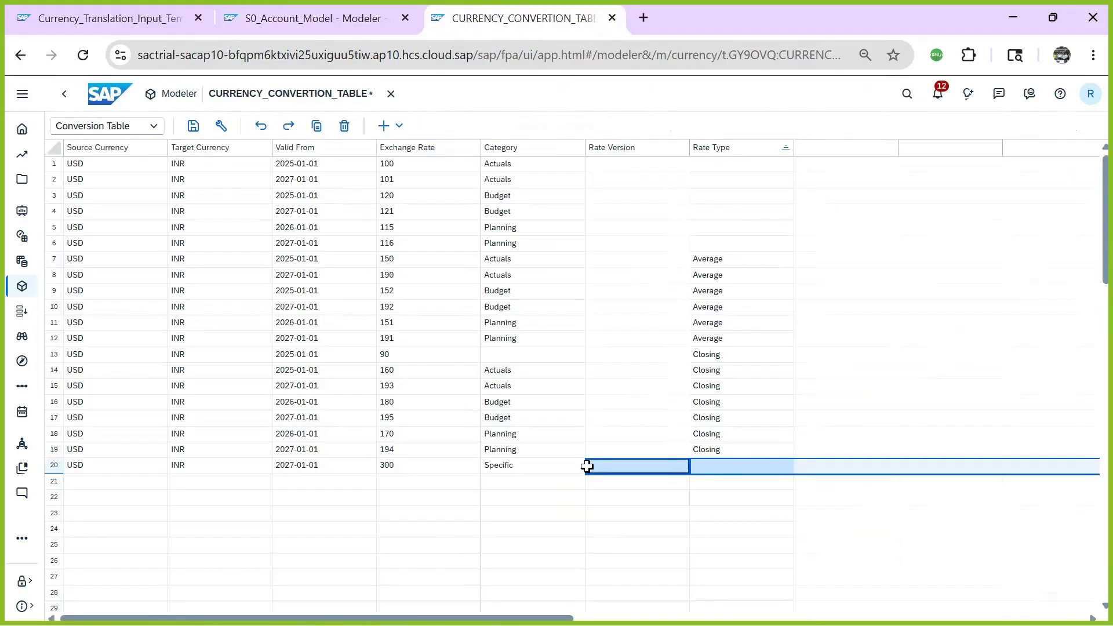
pyautogui.click(629, 469)
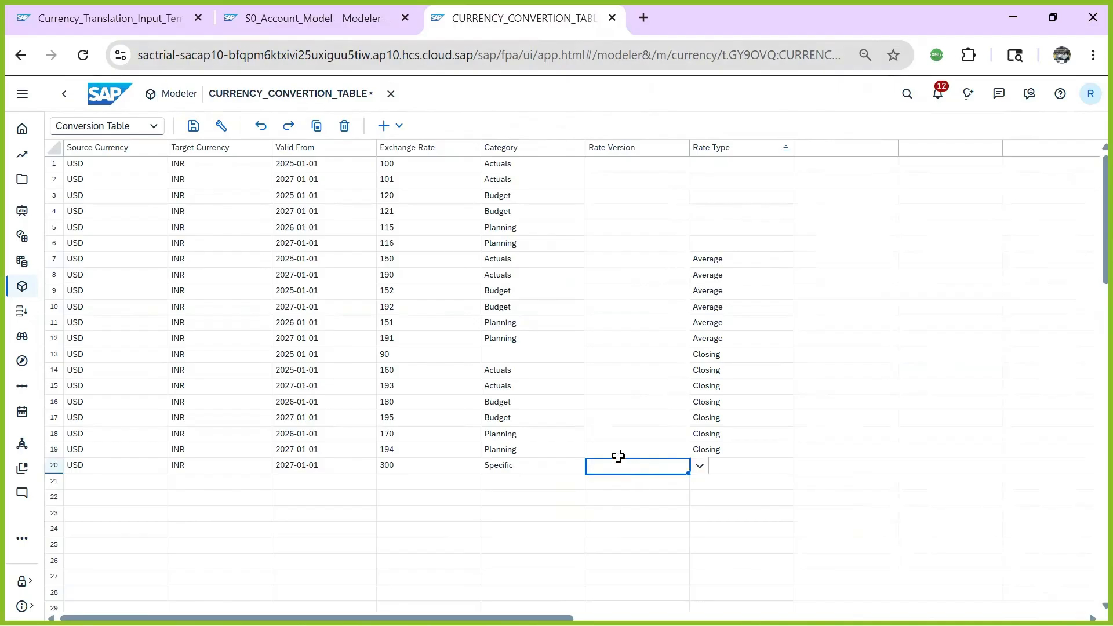
pyautogui.hotkey('ctrl', 'v')
# - Set the rate type of row 20 to Average and save the conversion table
pyautogui.click(758, 467)
pyautogui.click(803, 467)
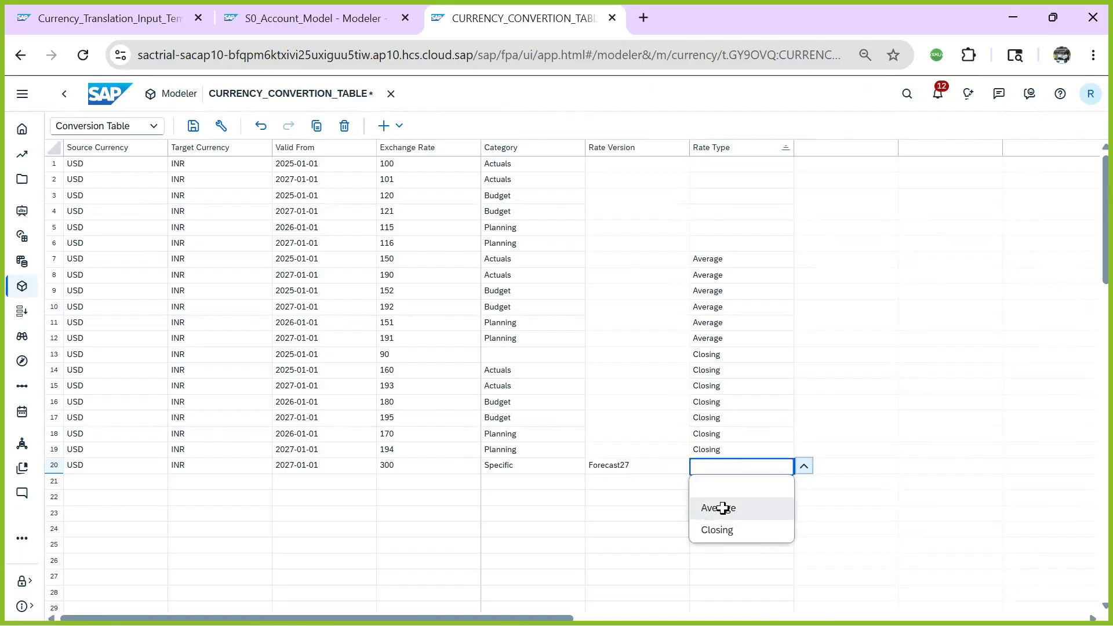
pyautogui.click(721, 508)
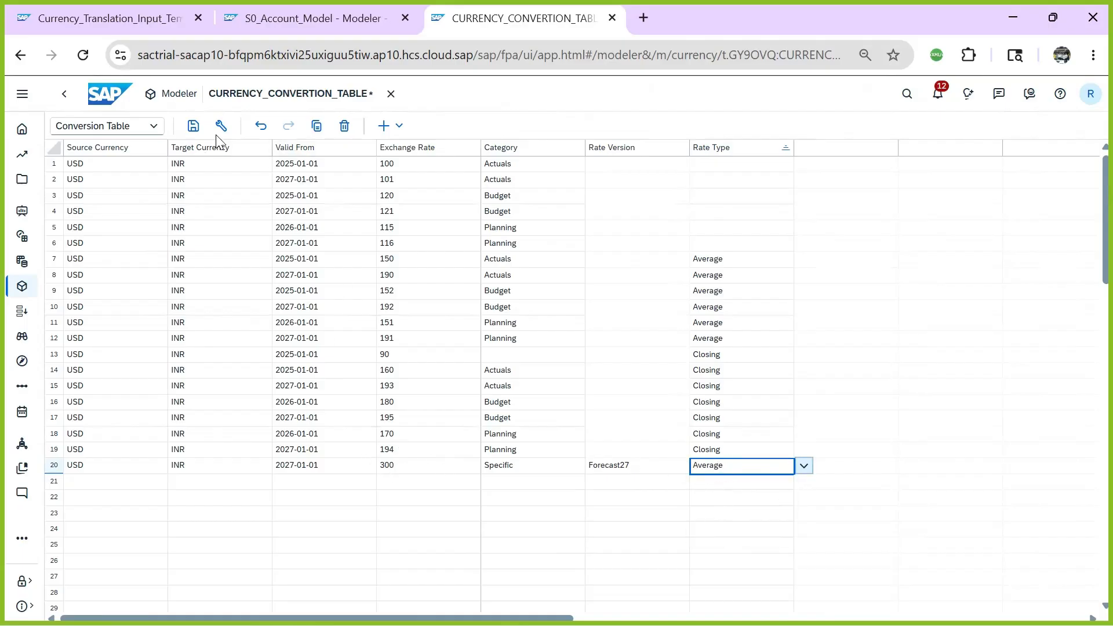
pyautogui.click(193, 126)
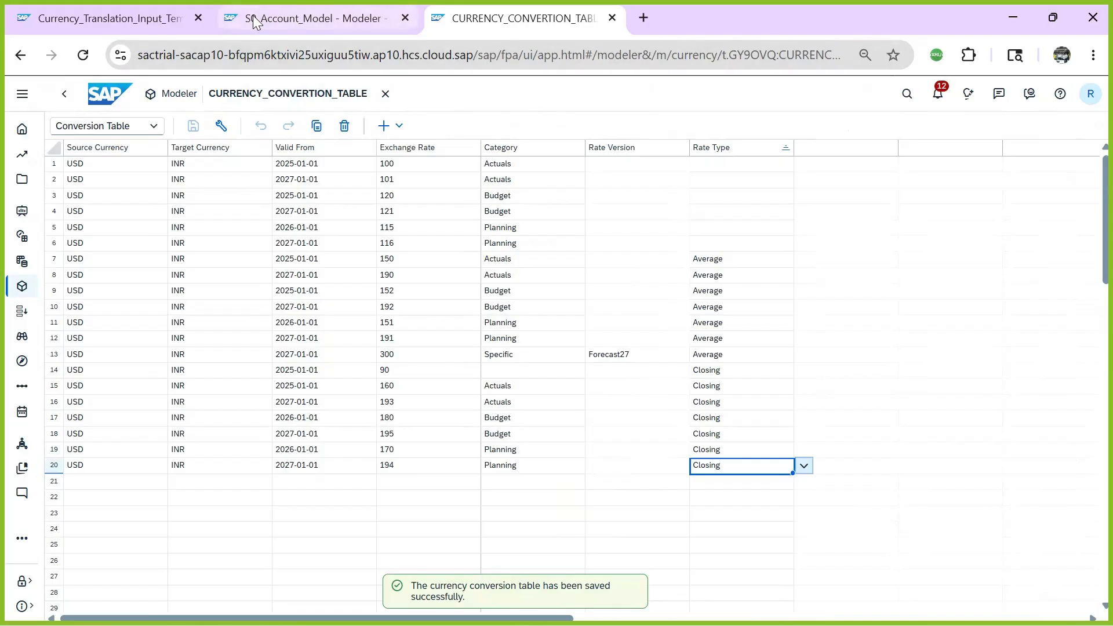
# - Return to the Currency_Translation_Input_Template story and check which measures the Forecast27 calculation offers, without changing it
pyautogui.click(115, 23)
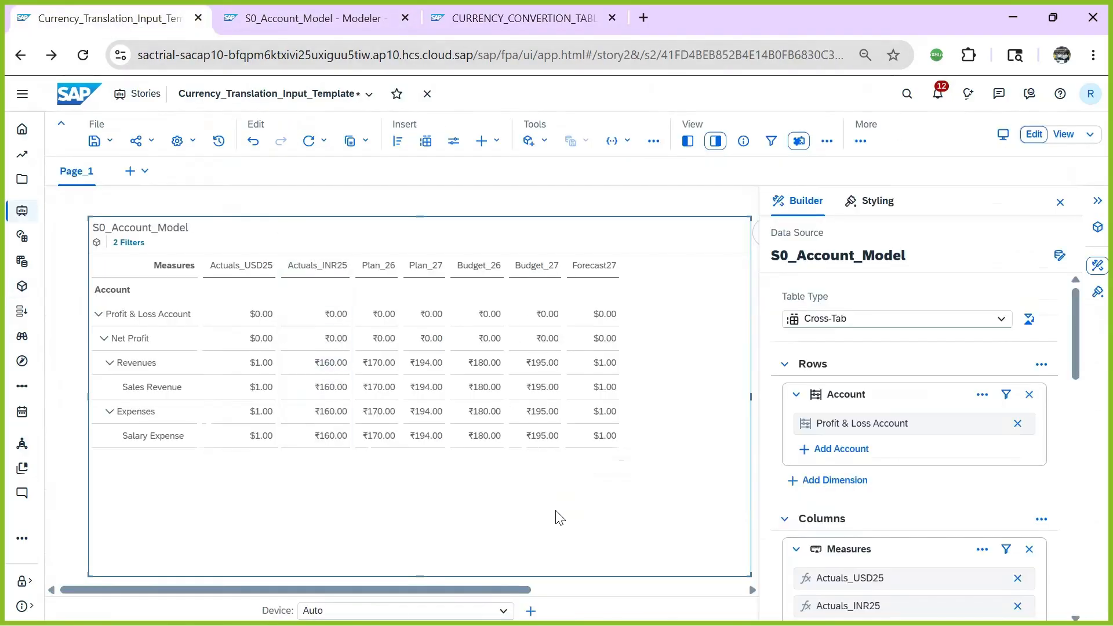
pyautogui.click(611, 314)
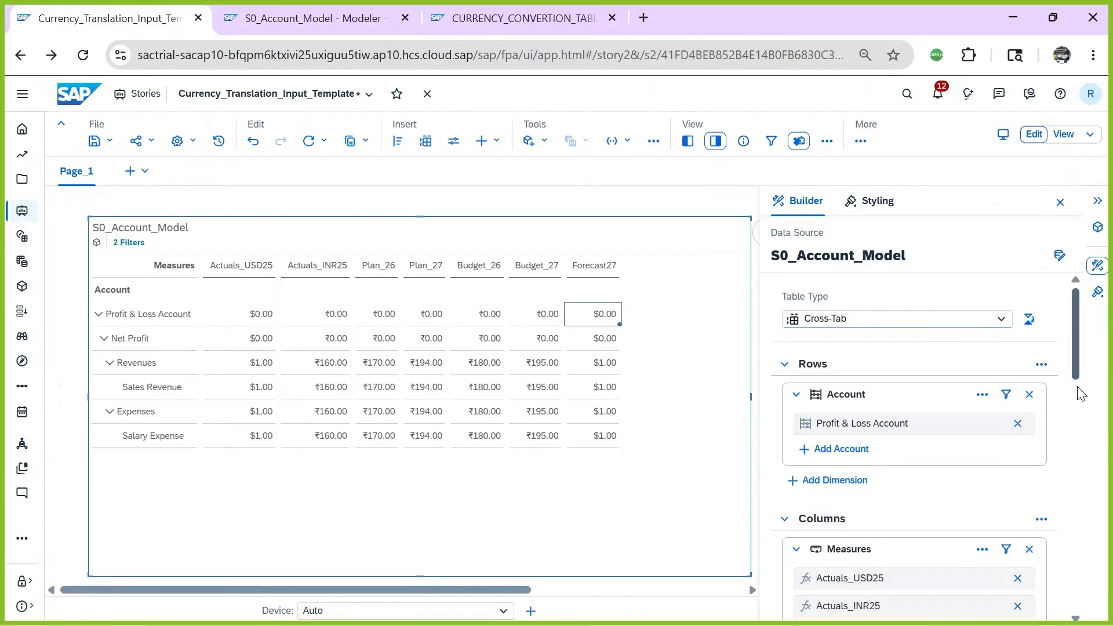
pyautogui.moveTo(1077, 376); pyautogui.dragTo(1062, 454)
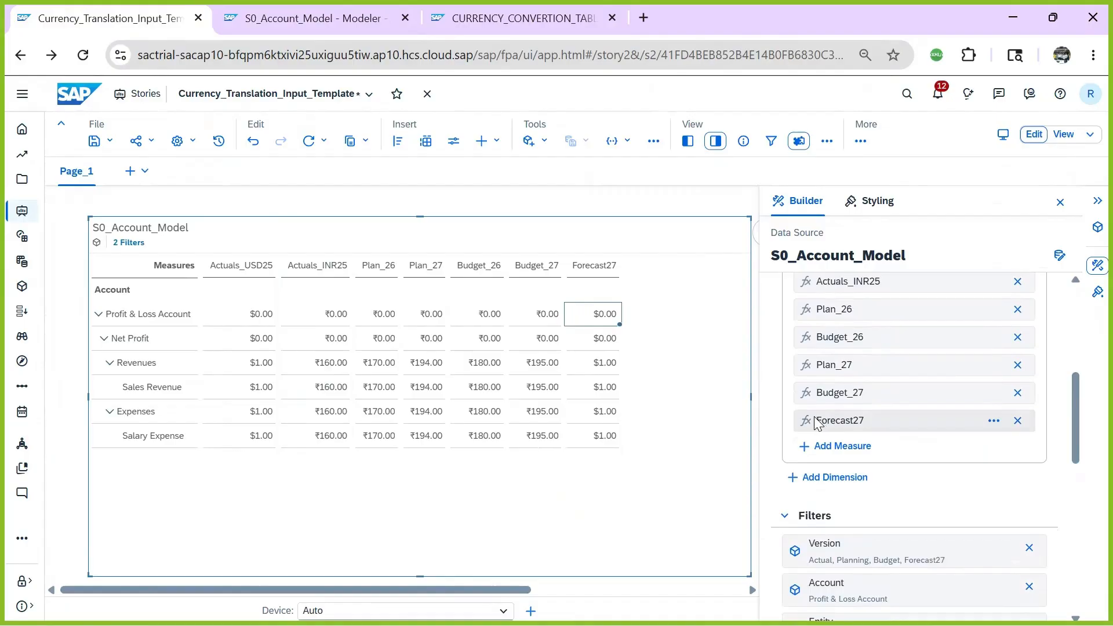
pyautogui.click(994, 422)
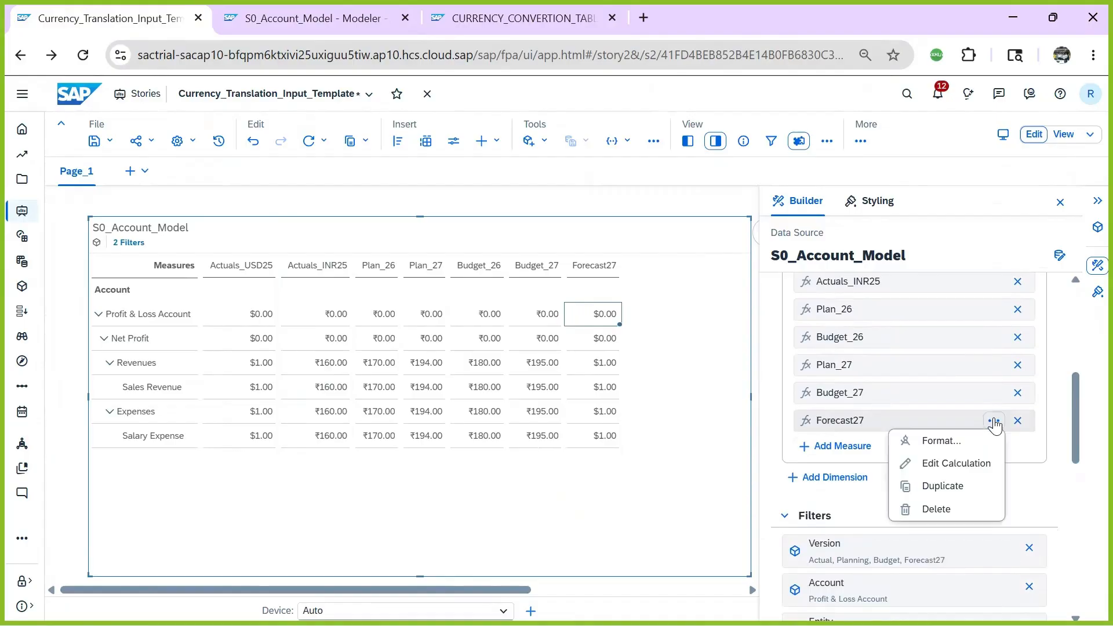
pyautogui.click(952, 463)
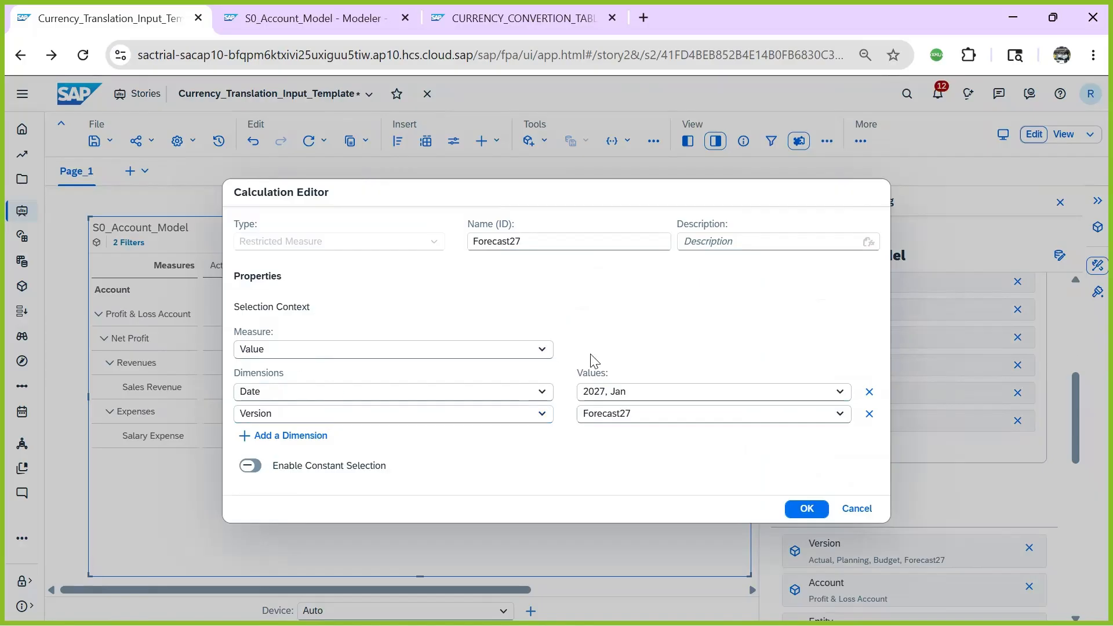
pyautogui.click(546, 349)
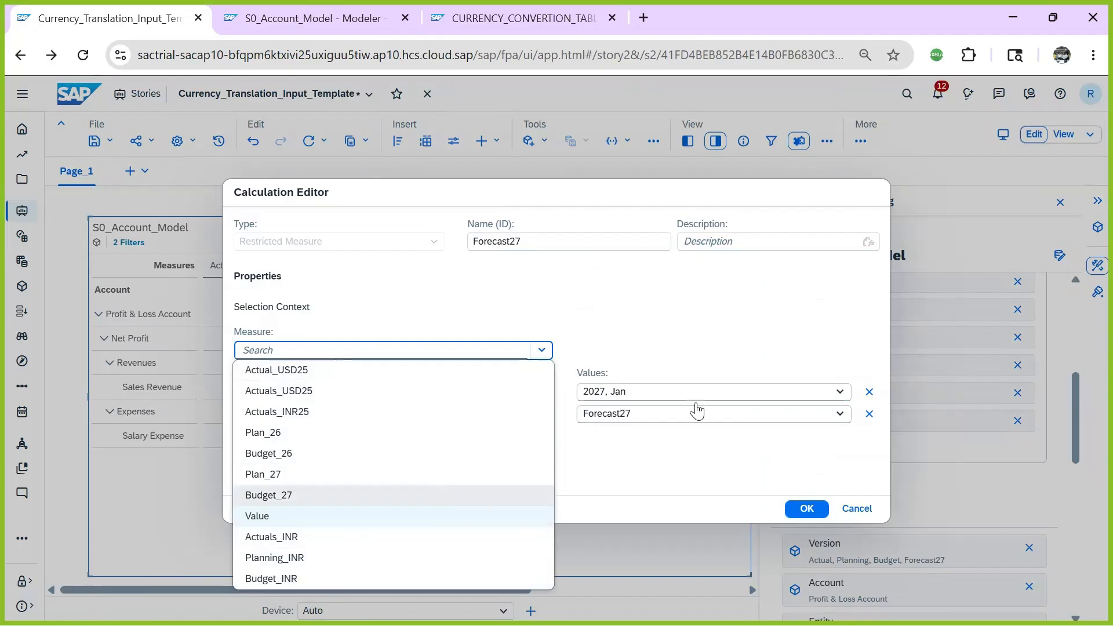
pyautogui.click(682, 320)
pyautogui.click(860, 510)
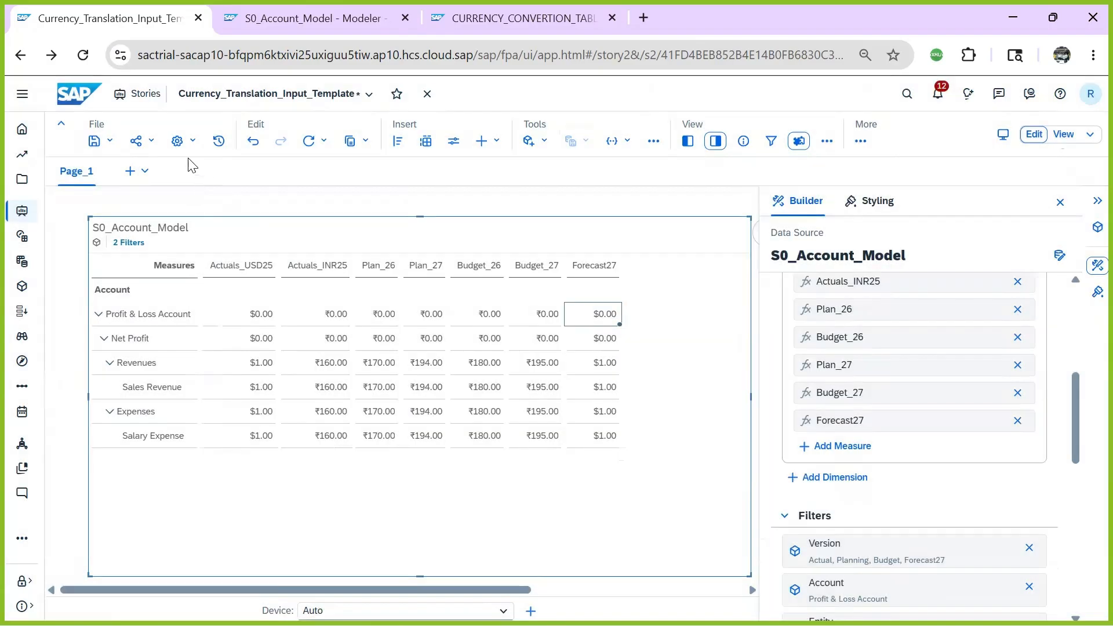
# - Save and reload the story, and reopen the Builder settings of the S0_Account_Model table
pyautogui.click(107, 141)
pyautogui.click(113, 158)
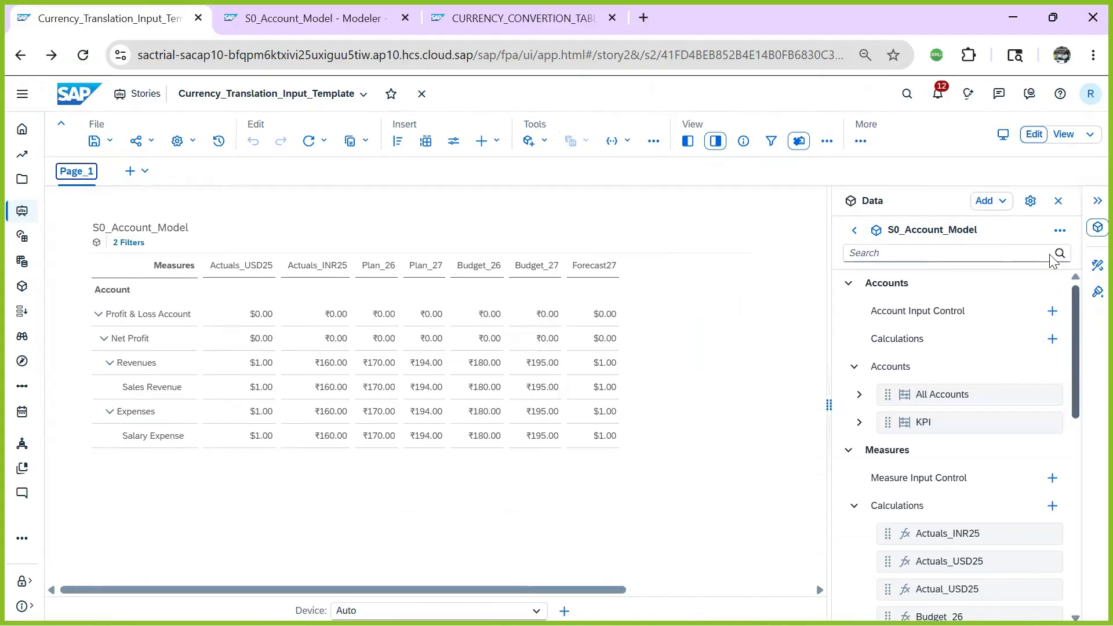
pyautogui.click(1058, 201)
pyautogui.click(1094, 265)
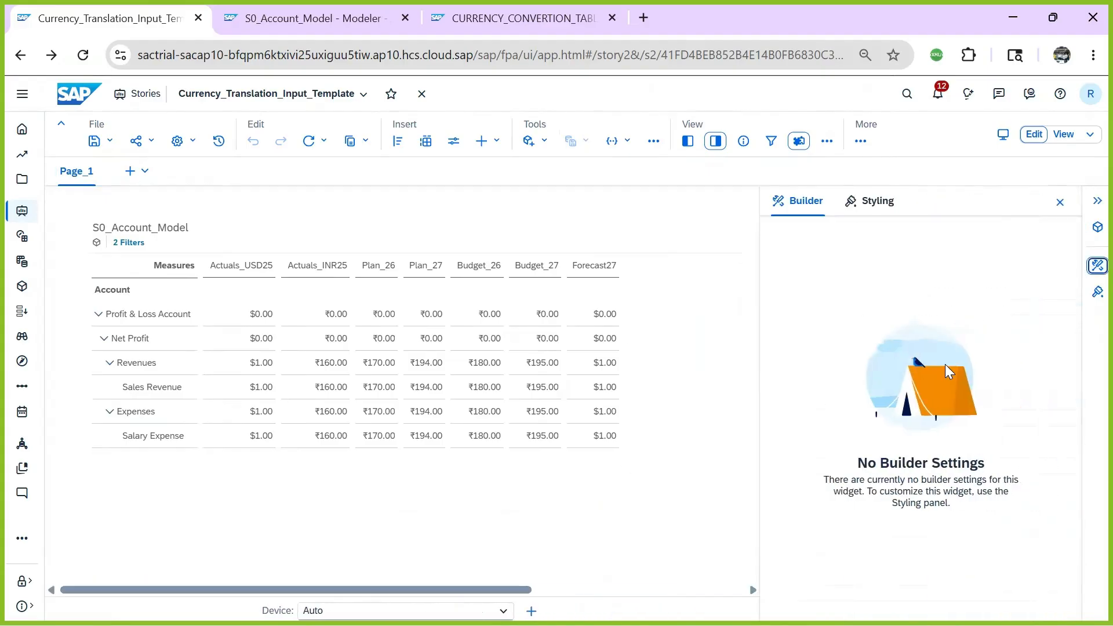
pyautogui.click(673, 312)
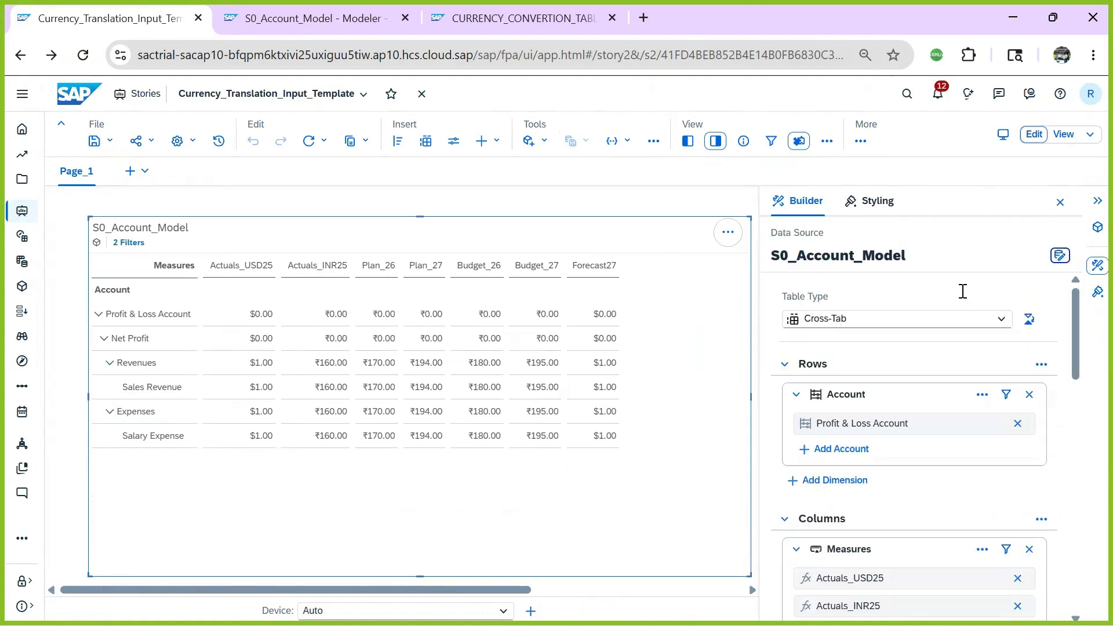
# - Edit the Forecast27 calculation to use the Forecast27 measure, and save the story
pyautogui.scroll(-5, 952, 441)
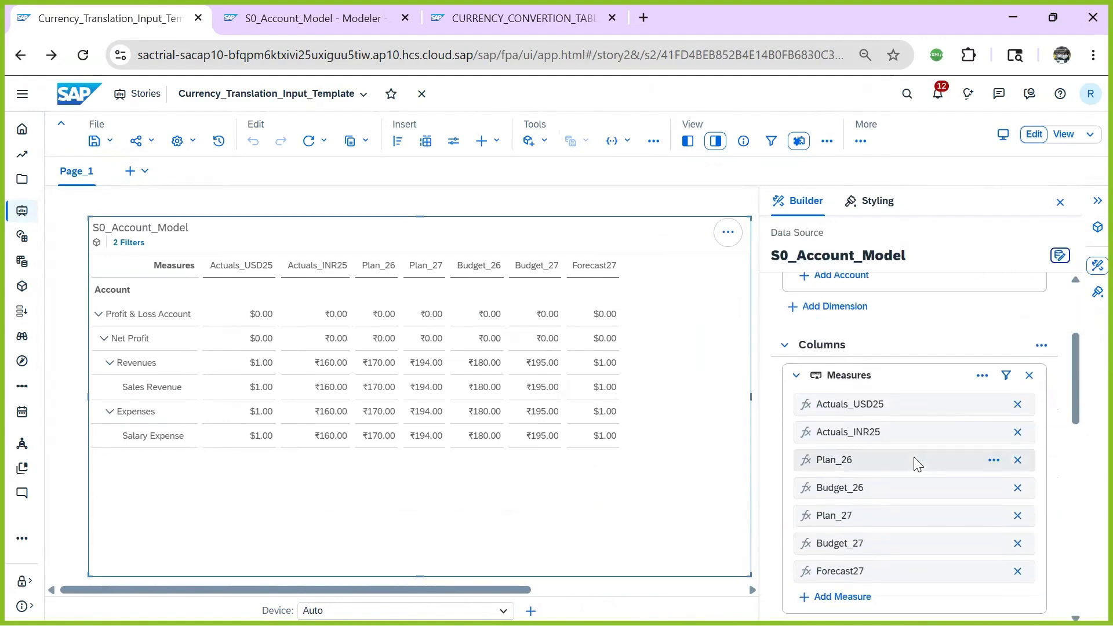
pyautogui.click(994, 484)
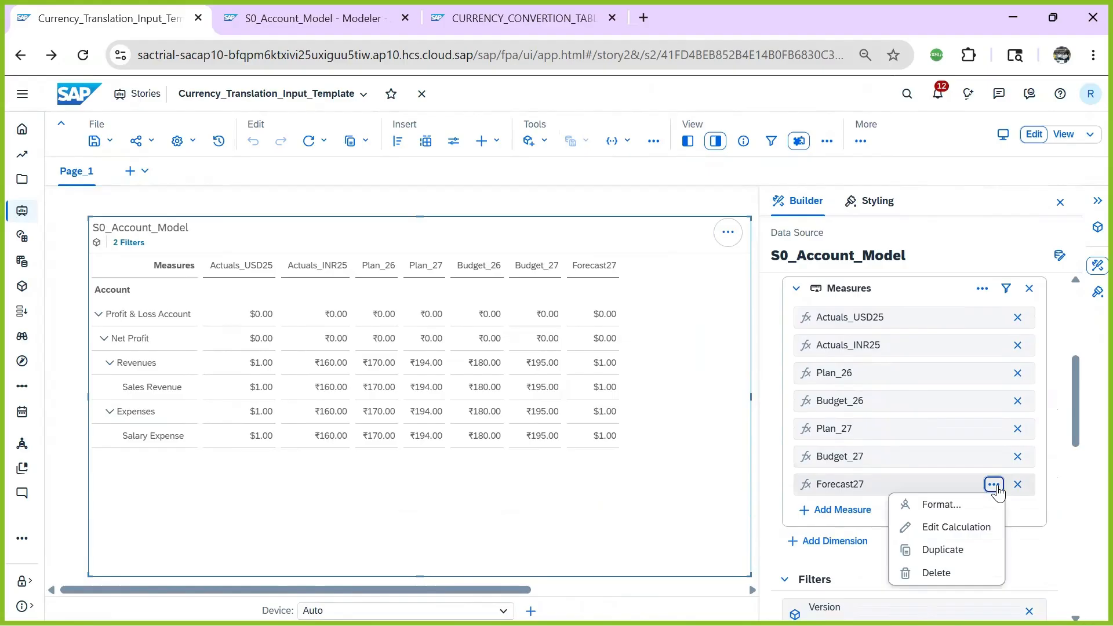
pyautogui.click(916, 524)
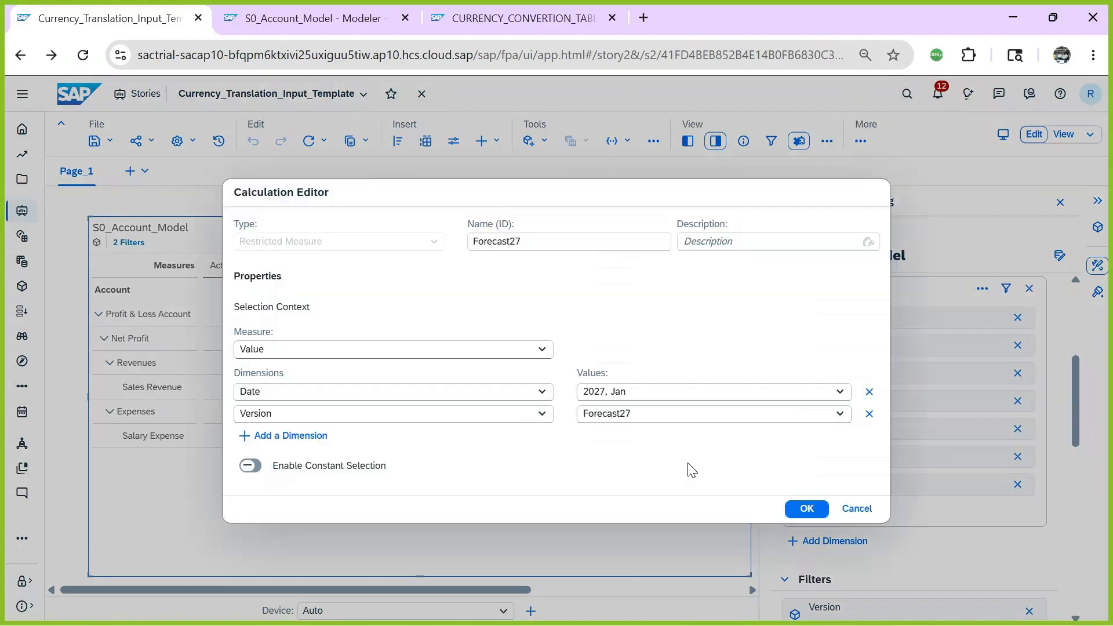
pyautogui.click(540, 350)
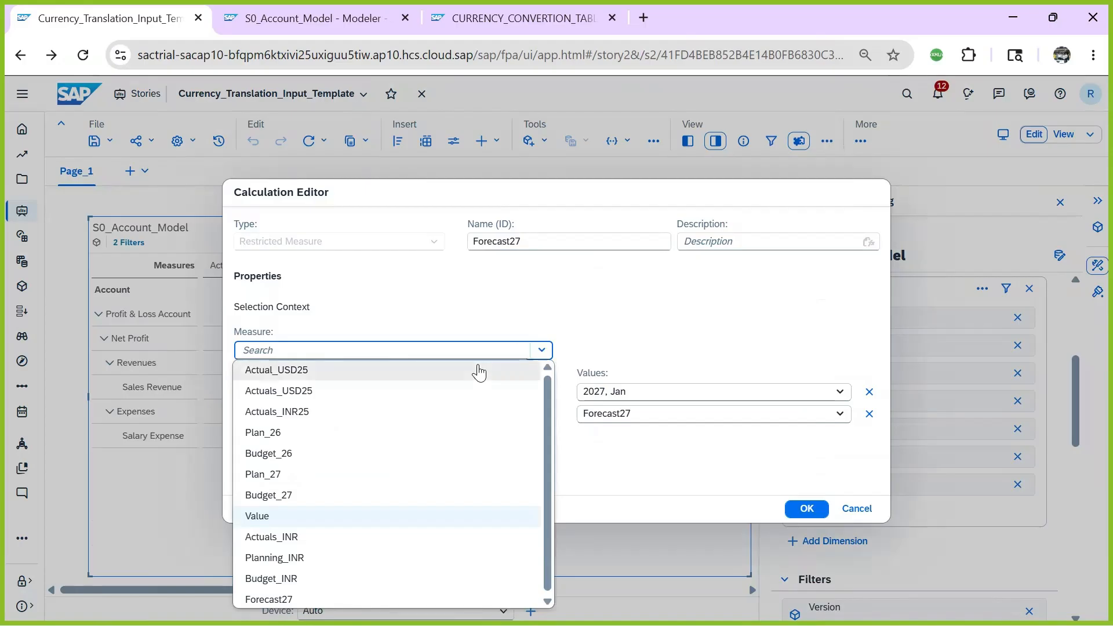
pyautogui.click(312, 600)
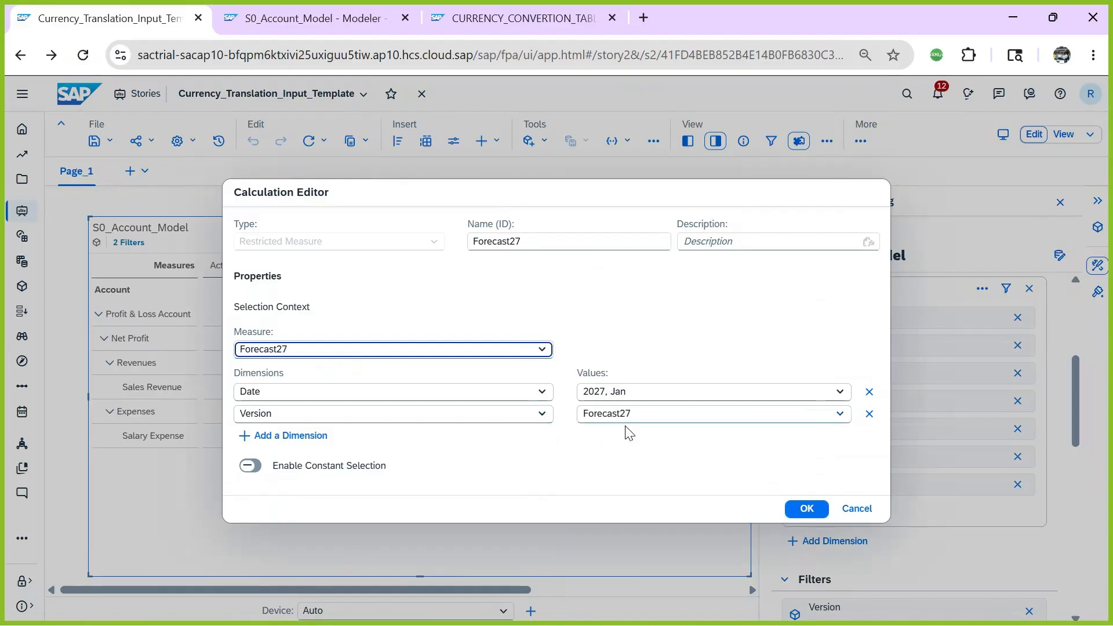
pyautogui.click(807, 509)
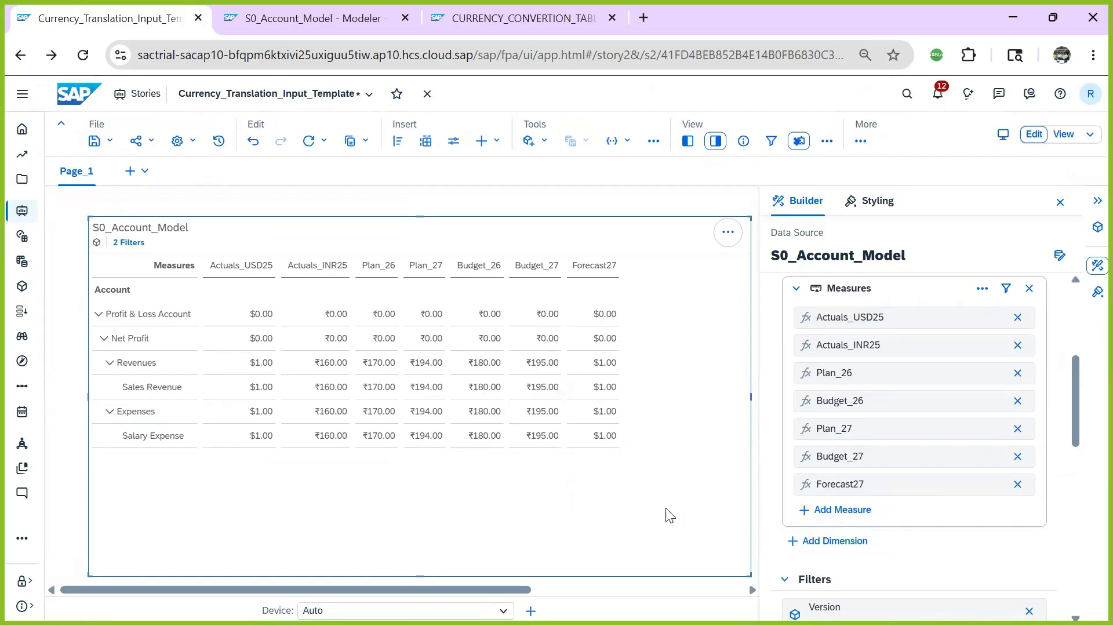
pyautogui.click(110, 140)
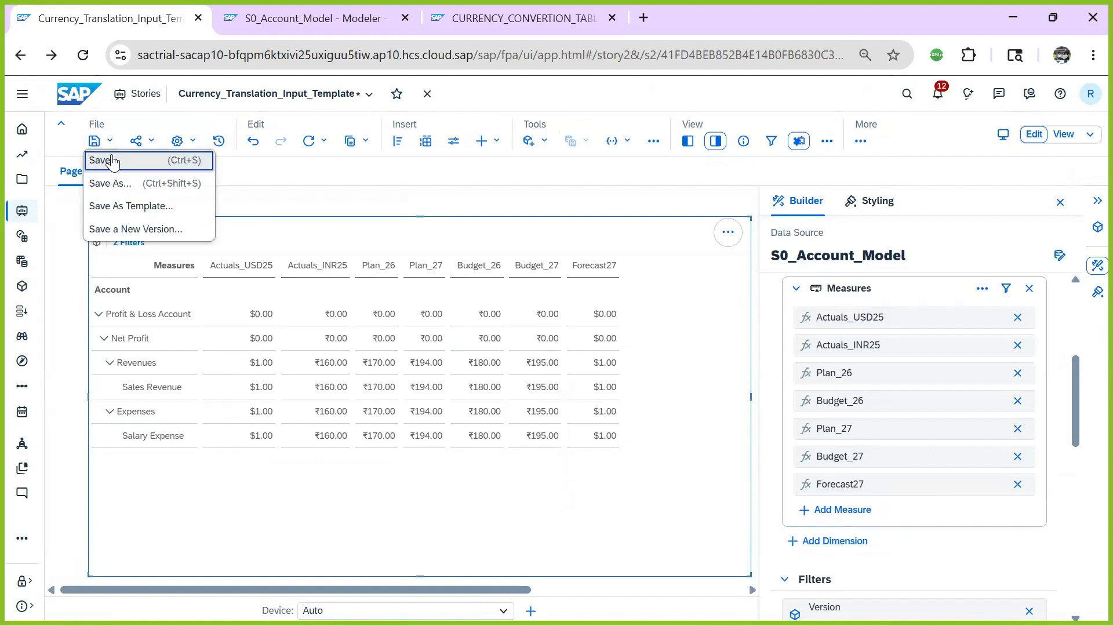
pyautogui.click(108, 159)
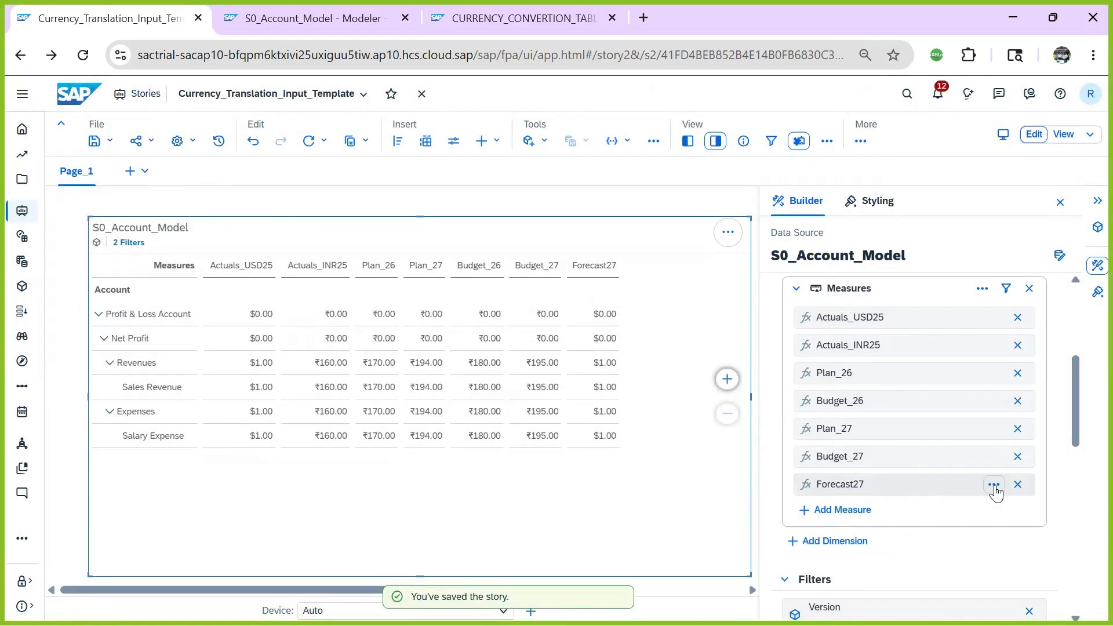
# - Check the measure, date and version selections of the Forecast27 calculation
pyautogui.click(994, 486)
pyautogui.click(936, 526)
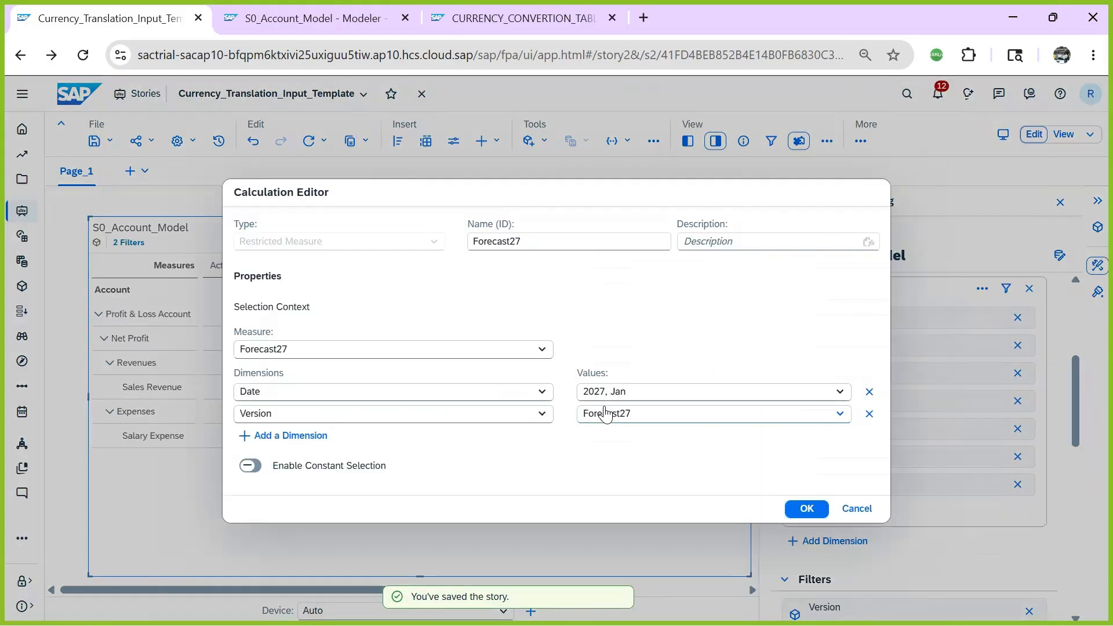
pyautogui.click(624, 421)
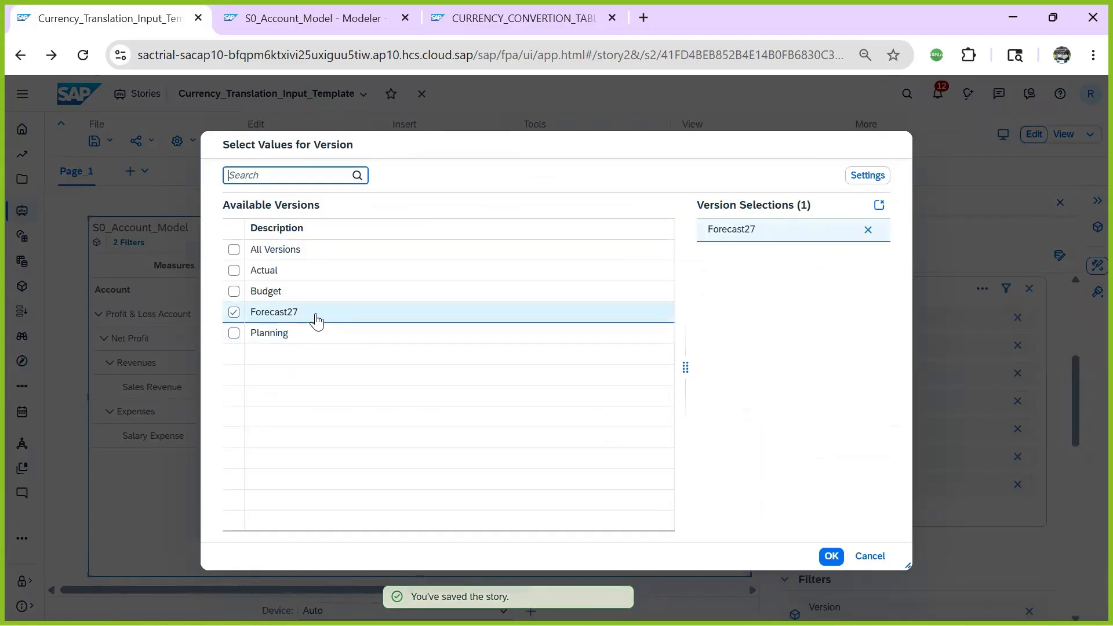
pyautogui.click(832, 557)
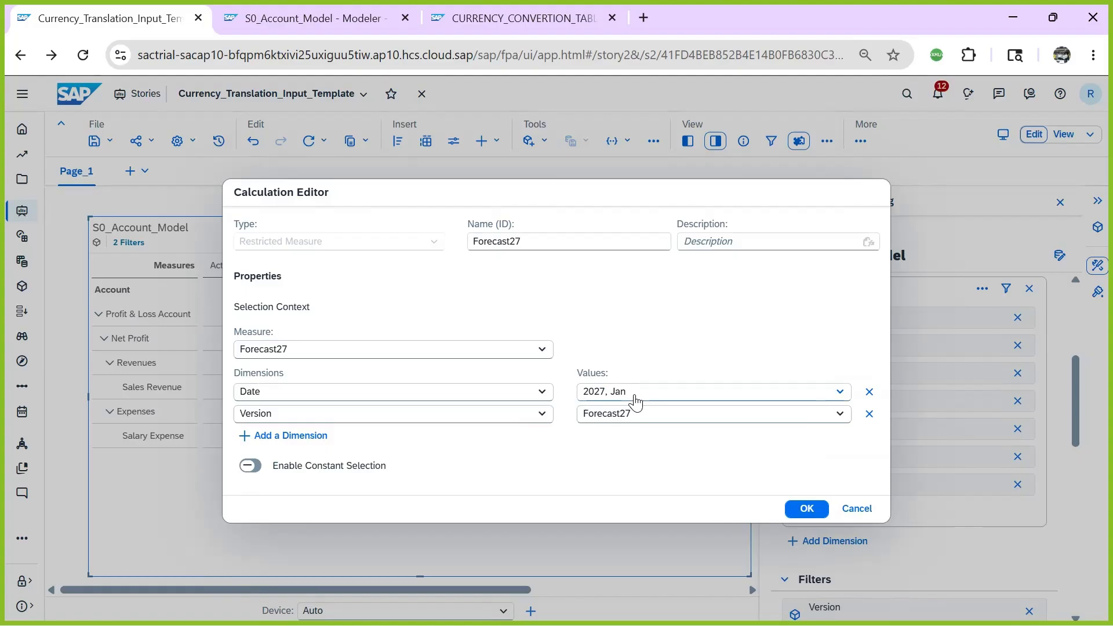
pyautogui.click(804, 509)
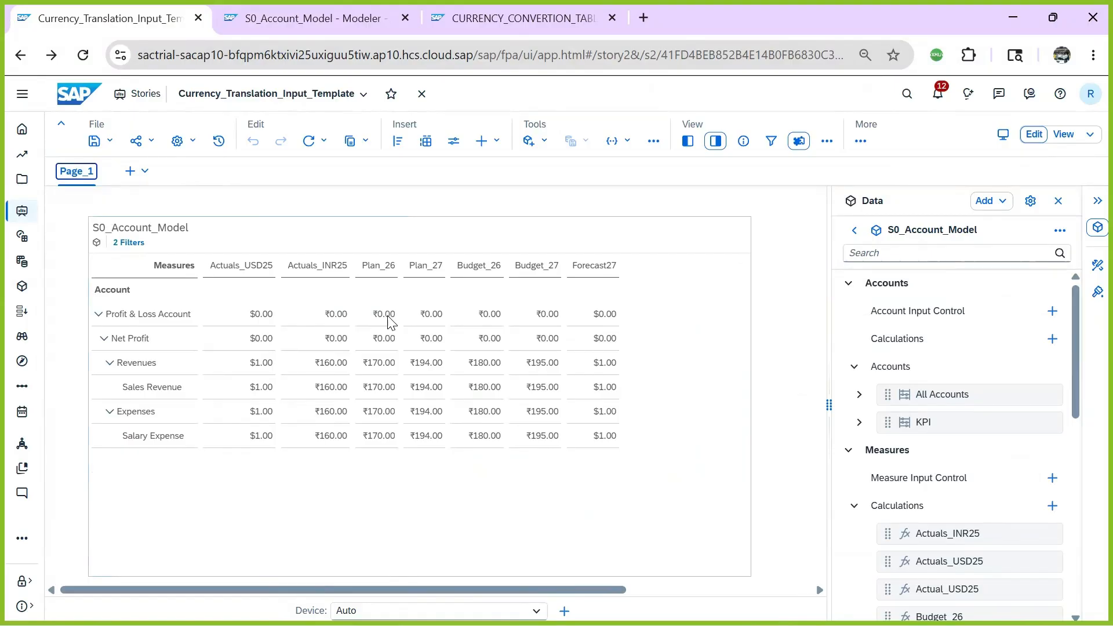
# - Switch to S0_Account_Model and examine the Forecast27 conversion measure's target currency, category, rate version and date settings
pyautogui.click(320, 19)
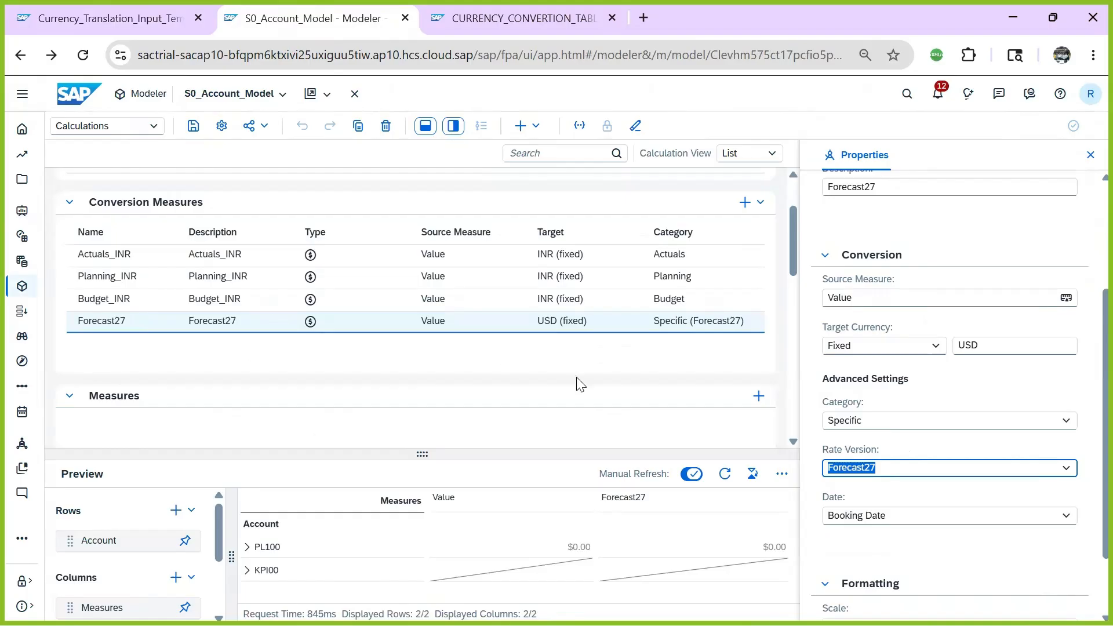
pyautogui.click(159, 131)
pyautogui.click(112, 149)
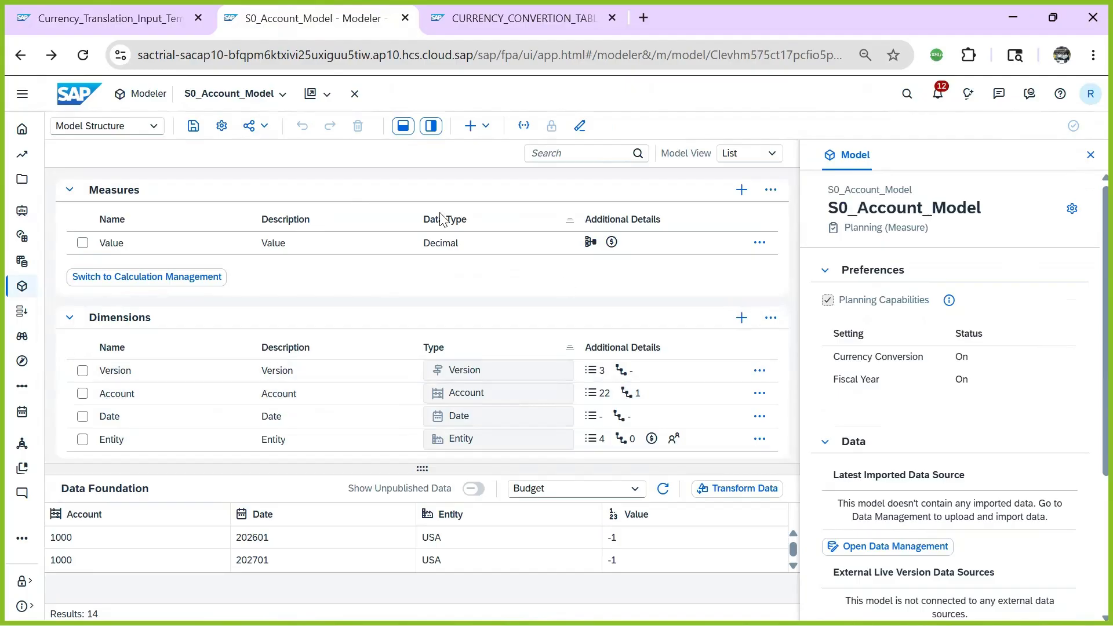
pyautogui.click(152, 127)
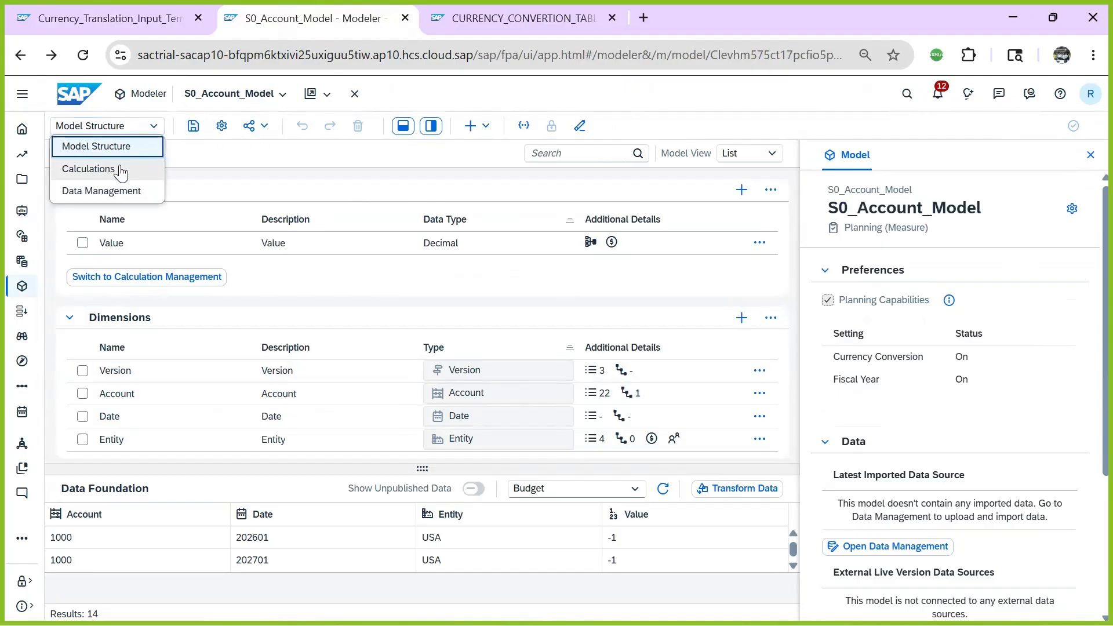
pyautogui.click(88, 169)
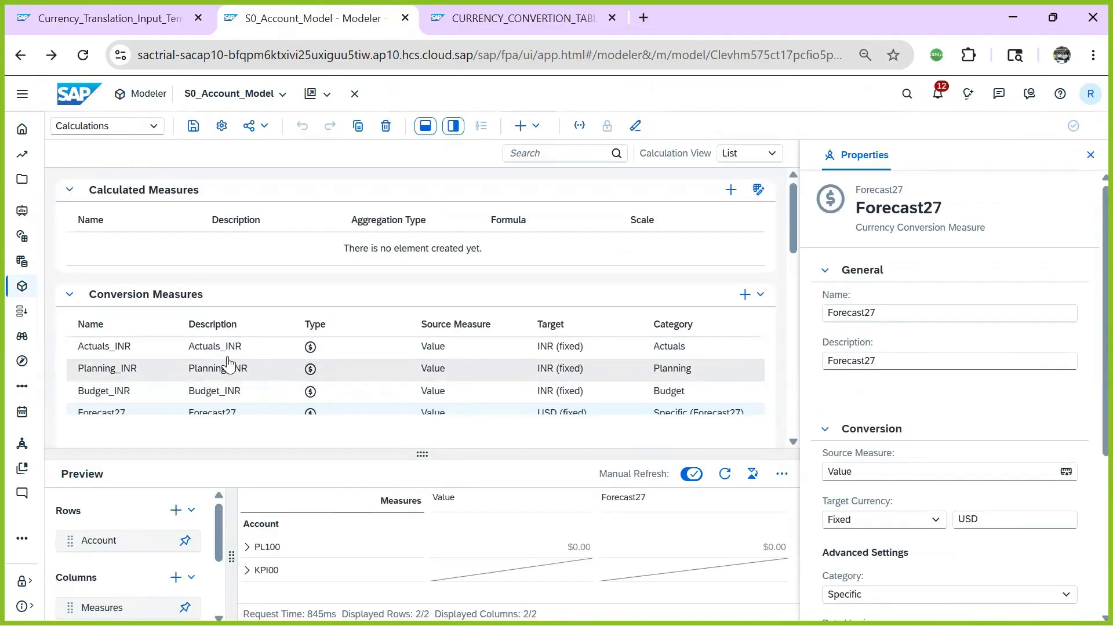
pyautogui.scroll(-3, 232, 359)
pyautogui.click(125, 240)
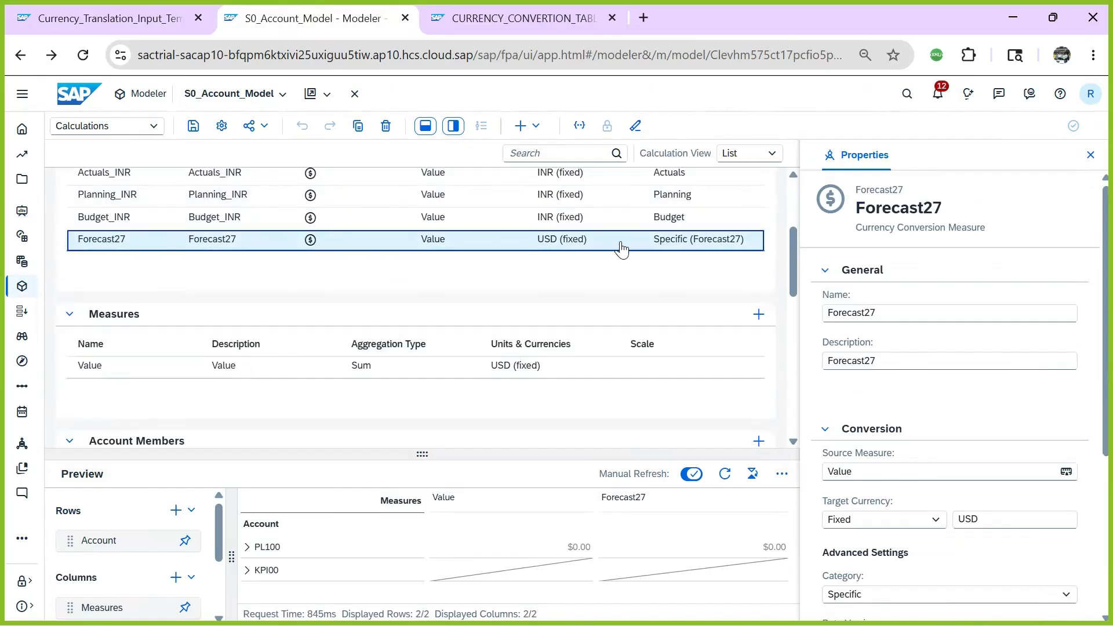
pyautogui.scroll(-2, 972, 458)
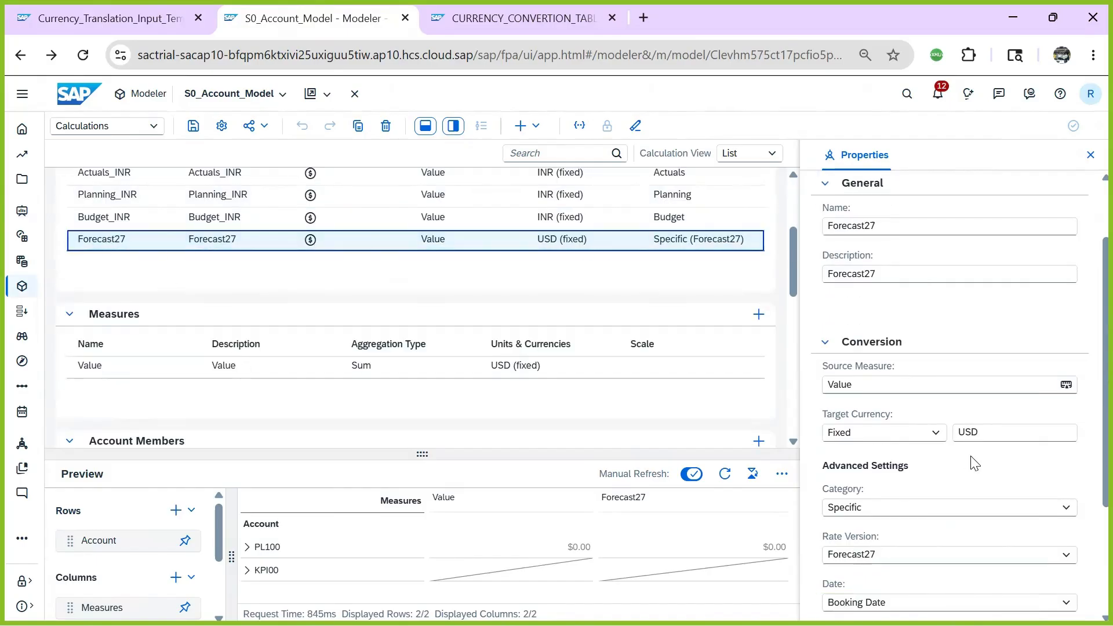
pyautogui.scroll(-4, 977, 460)
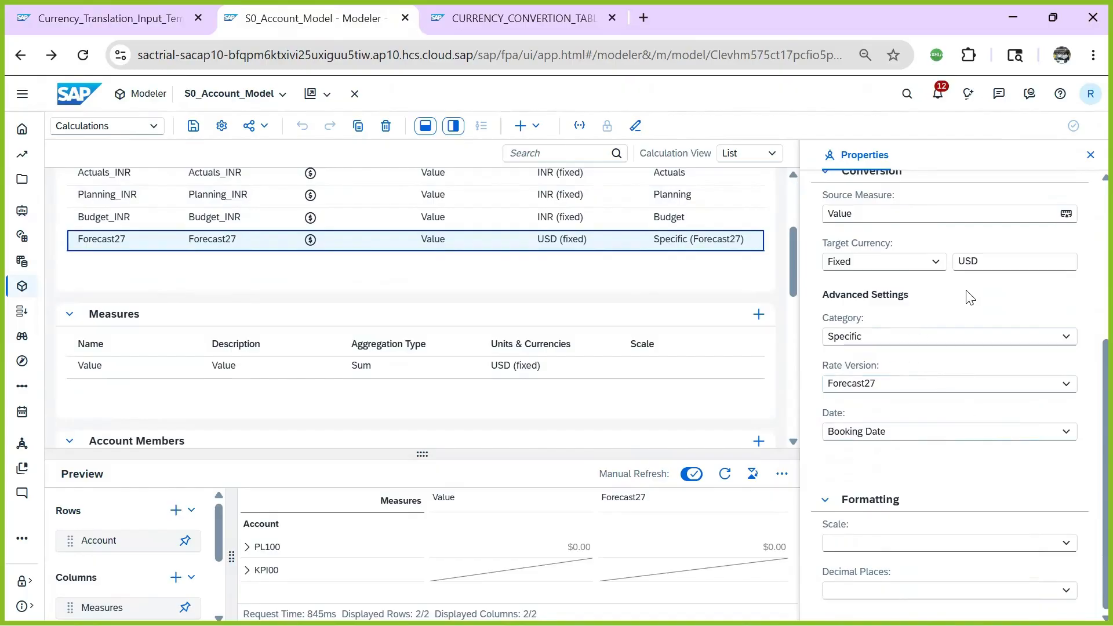
pyautogui.scroll(2, 950, 376)
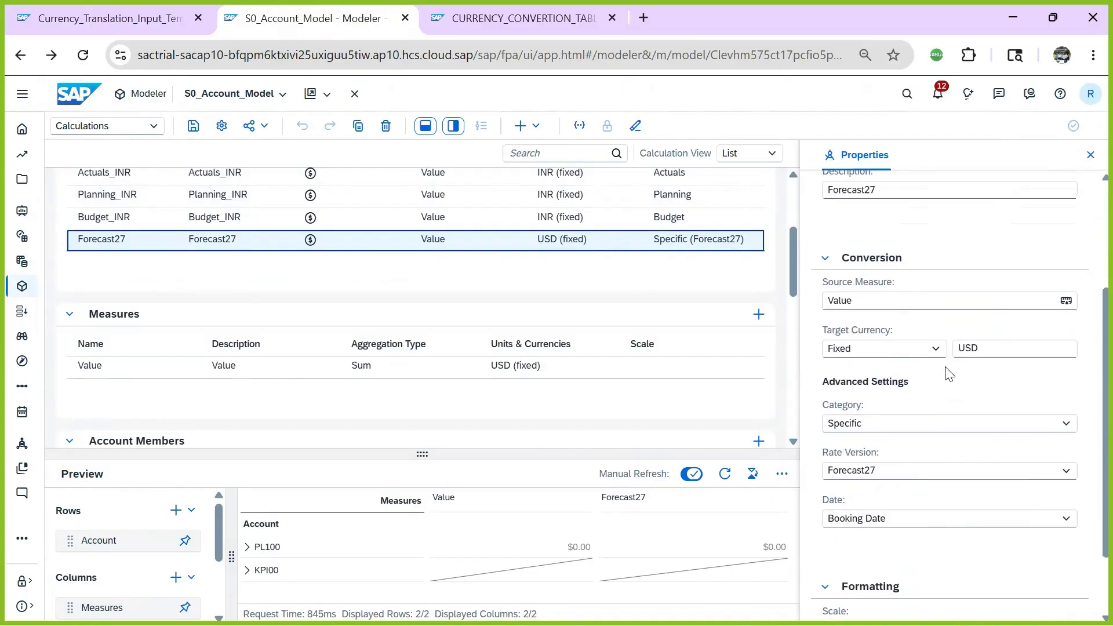
# - Set the fixed target currency of the Forecast27 conversion measure to INR and save the model
pyautogui.click(1017, 353)
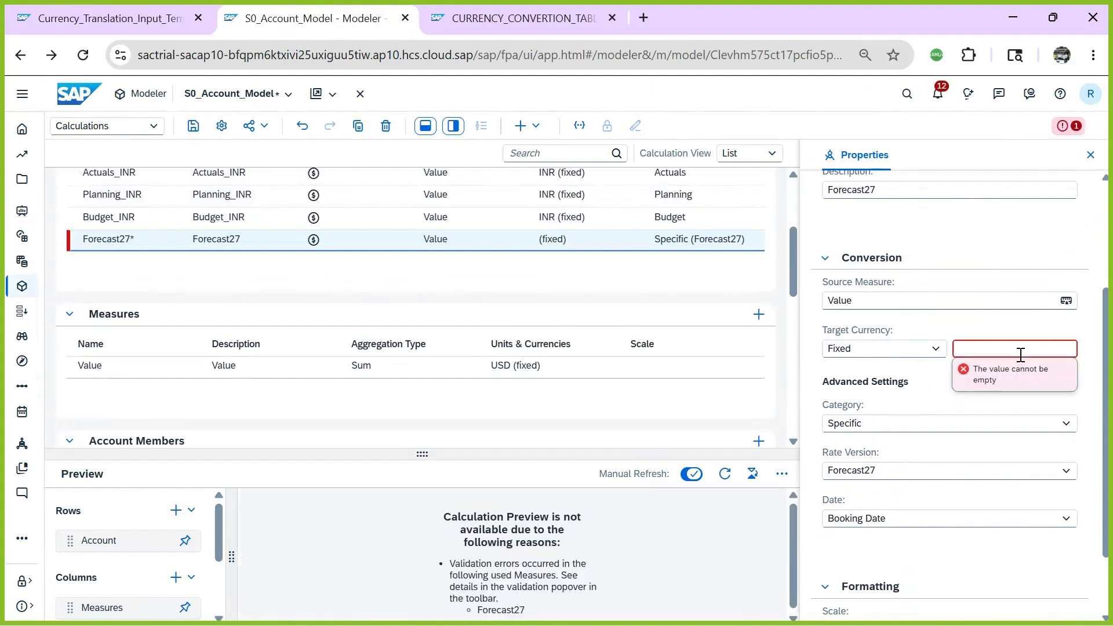
pyautogui.write('INR')
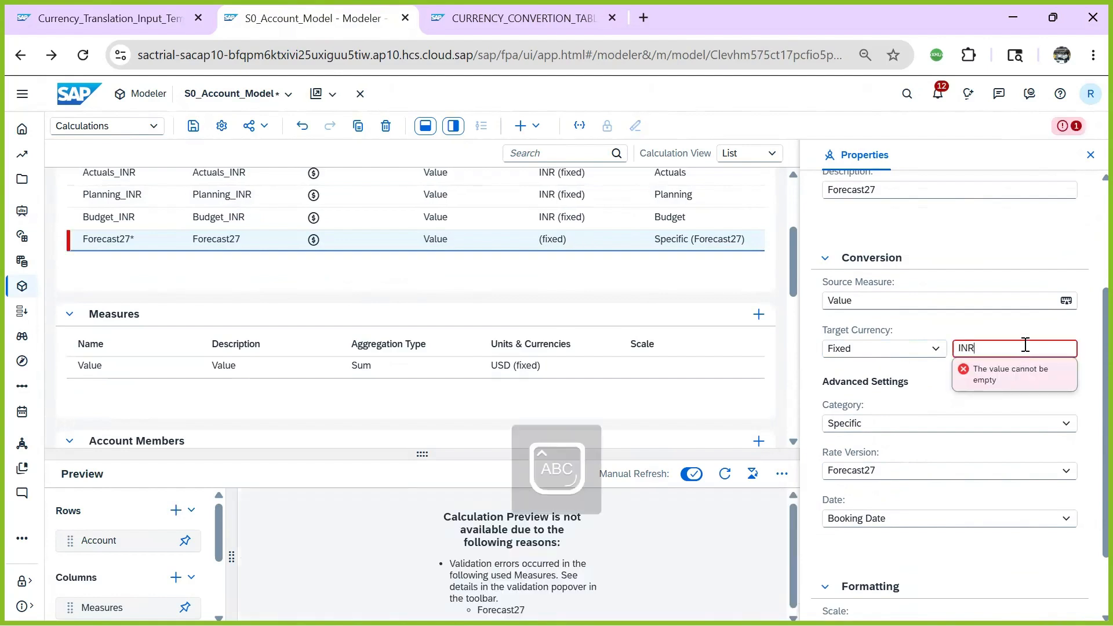
pyautogui.press('Return')
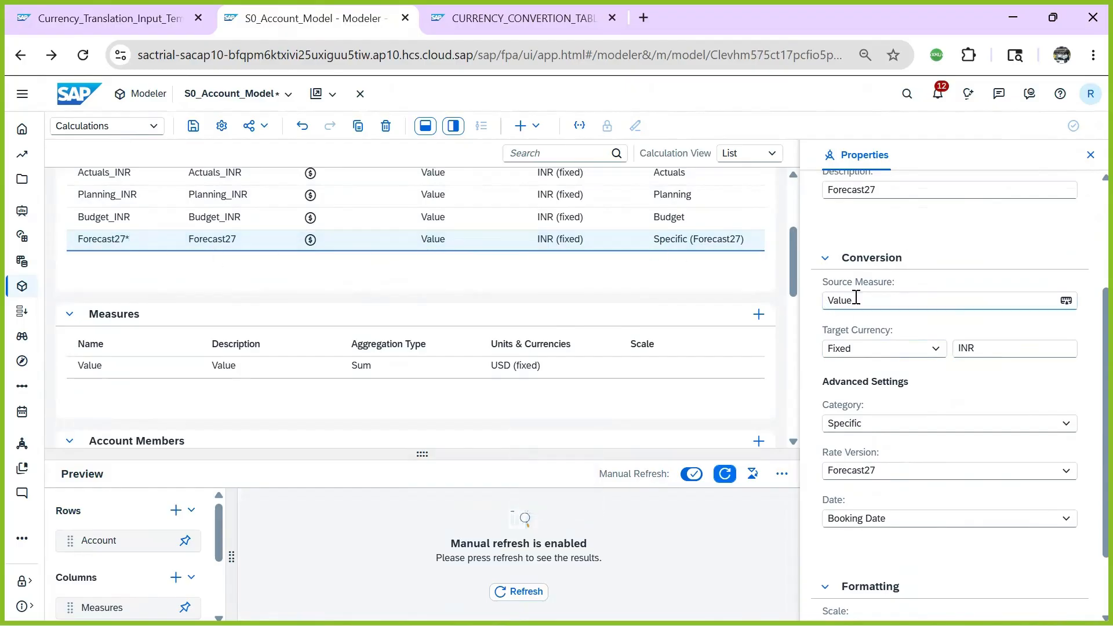
pyautogui.doubleClick(989, 354)
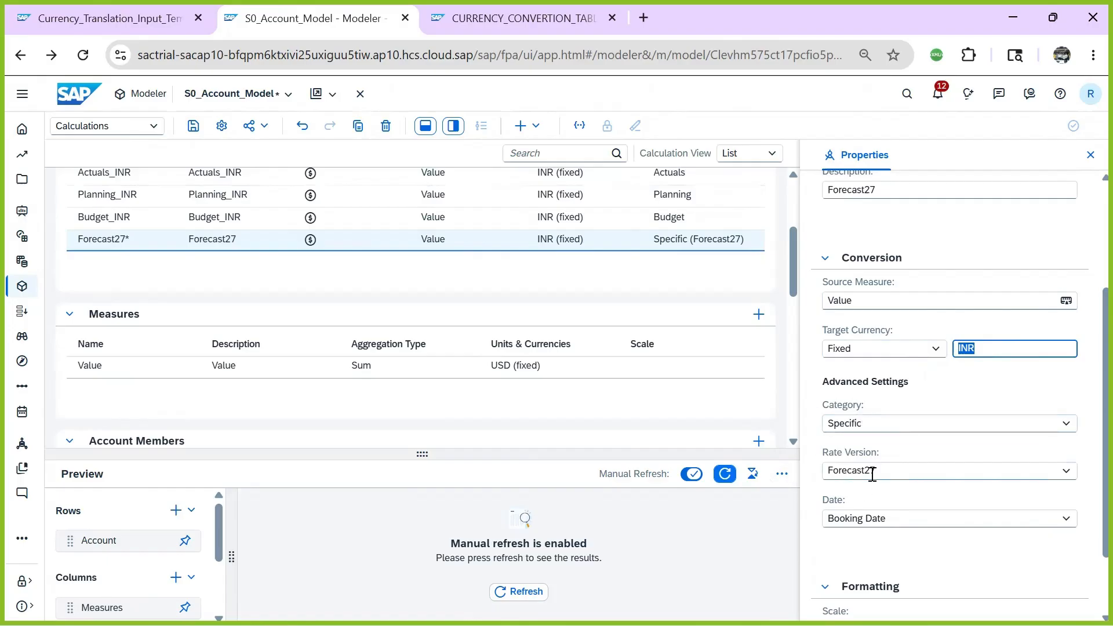
pyautogui.click(193, 126)
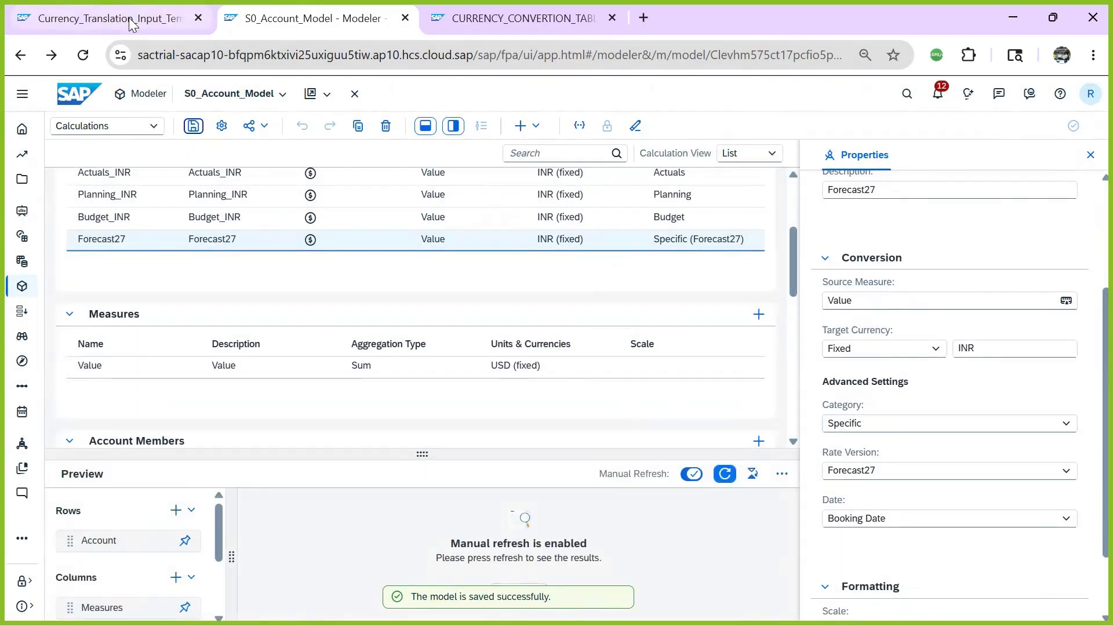
# - Return to the Currency_Translation_Input_Template story and open the S0_Account_Model table's Builder settings at its measures
pyautogui.click(135, 16)
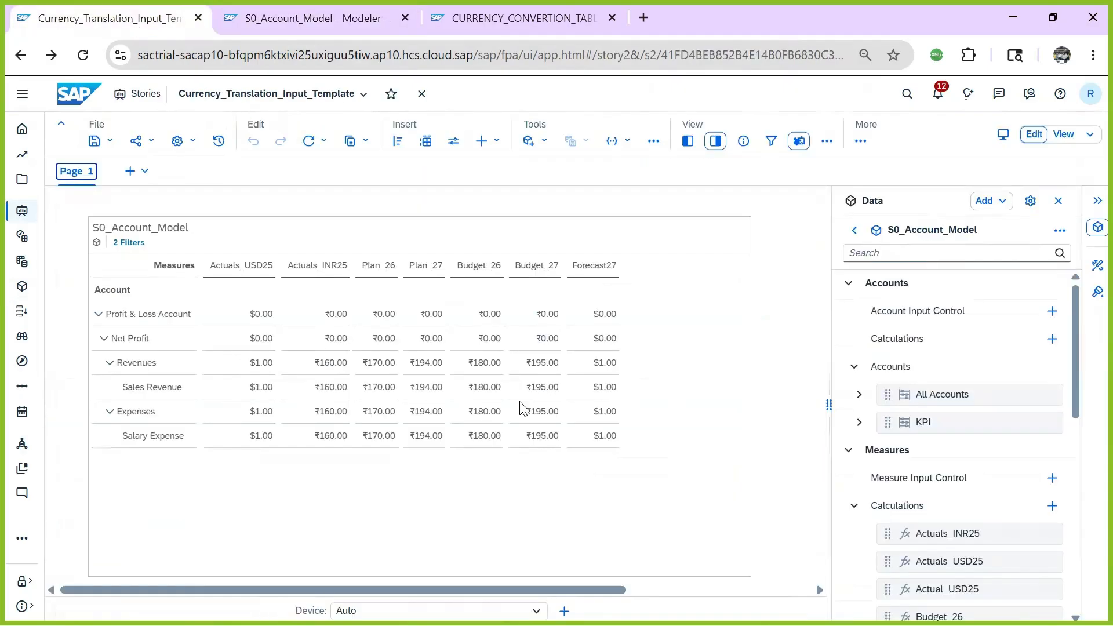
pyautogui.scroll(-1, 1077, 458)
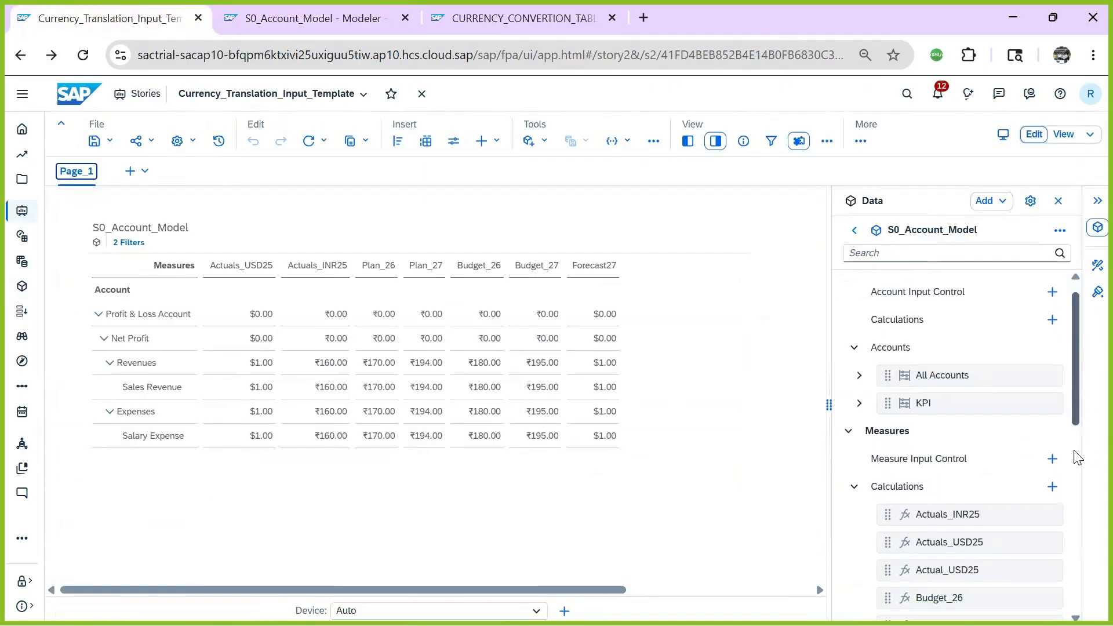
pyautogui.scroll(-6, 1077, 458)
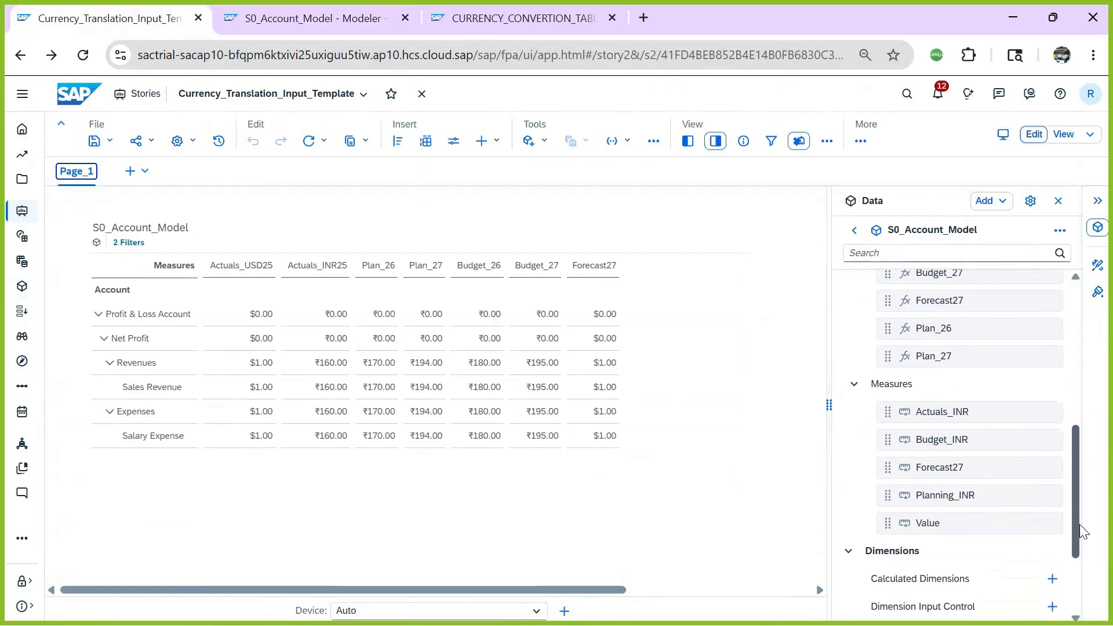
pyautogui.click(1058, 201)
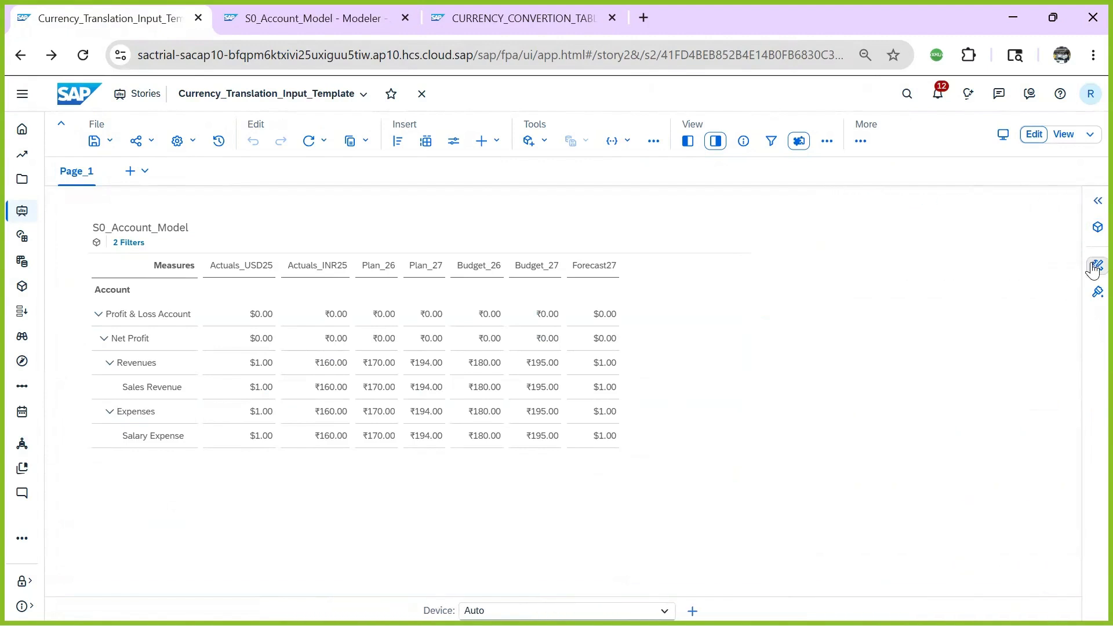
pyautogui.click(1095, 267)
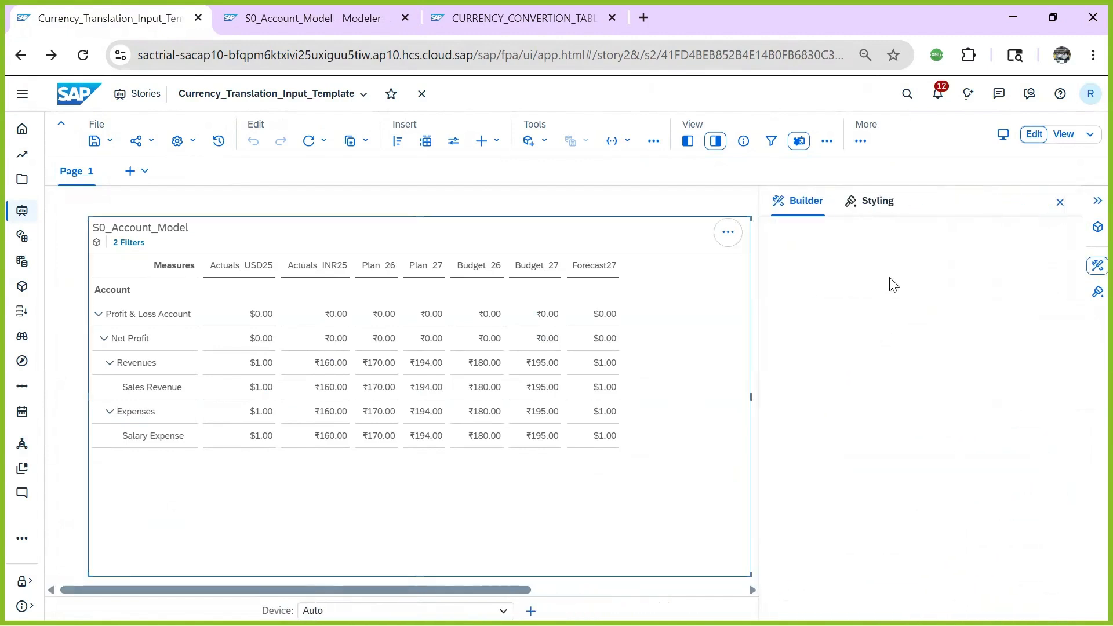
pyautogui.scroll(-4, 976, 491)
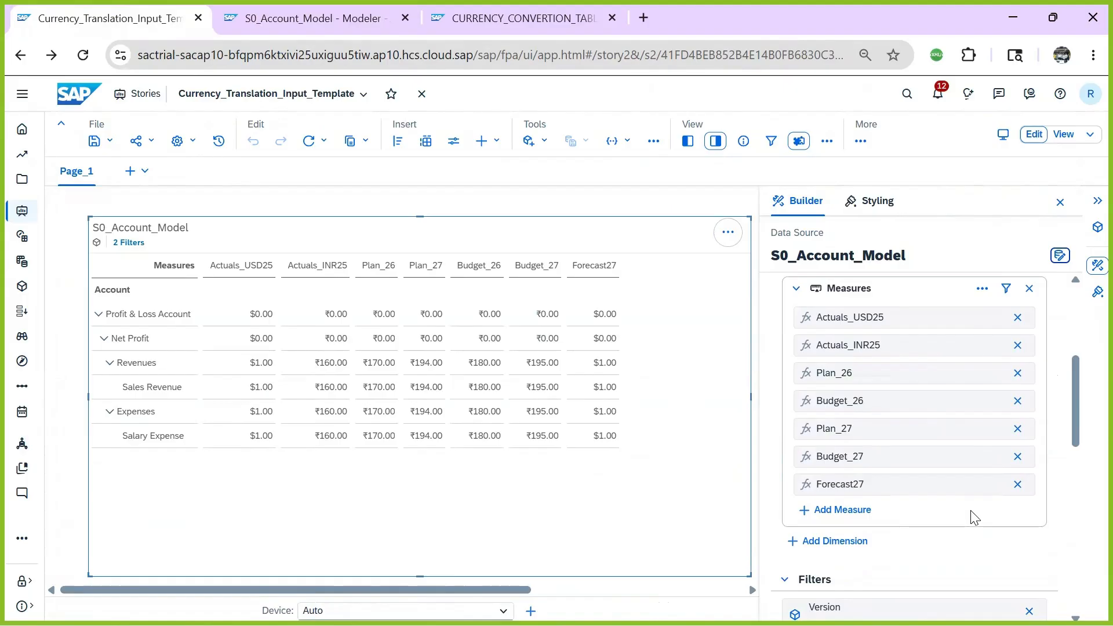
pyautogui.scroll(3, 969, 509)
pyautogui.scroll(-3, 953, 487)
# - Edit the Forecast27 calculation, keep Forecast27 as its measure, confirm it and save the story
pyautogui.click(992, 485)
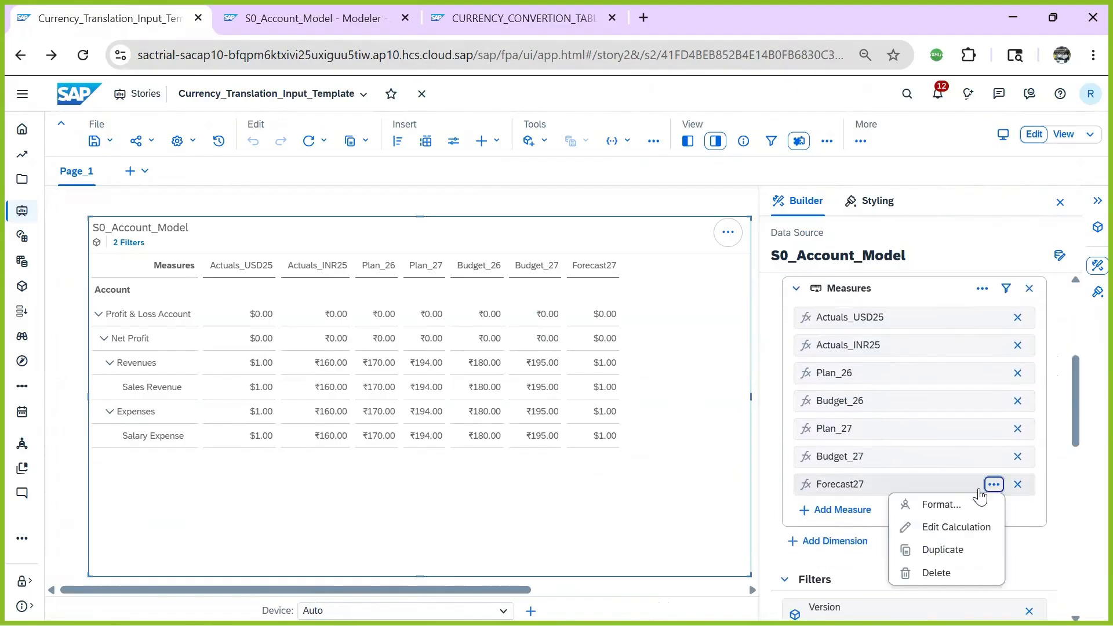
pyautogui.click(958, 527)
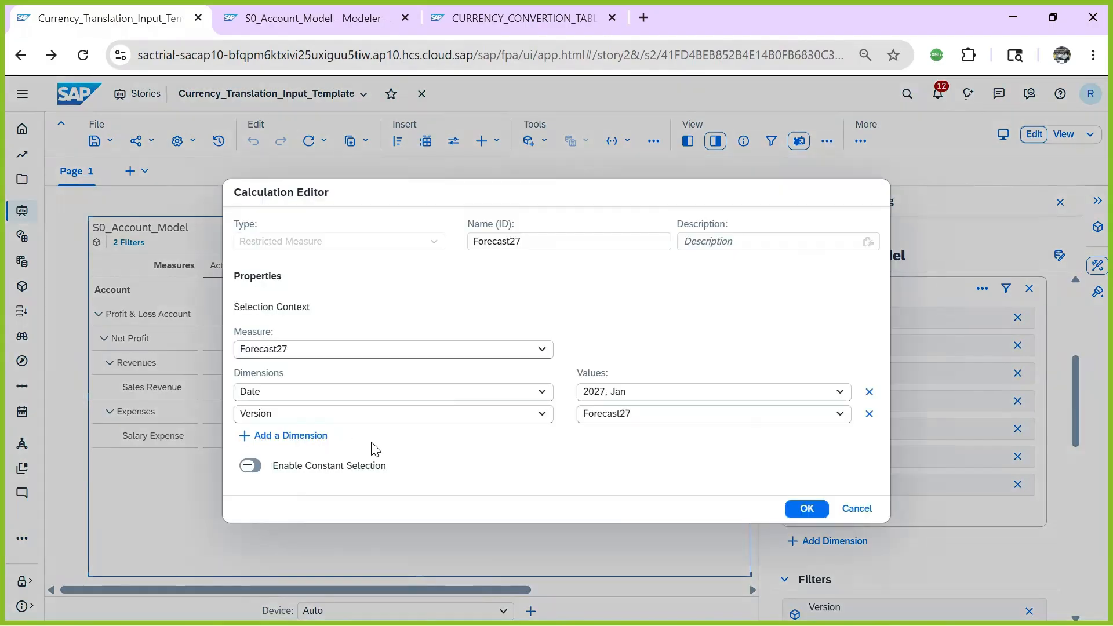
pyautogui.click(546, 351)
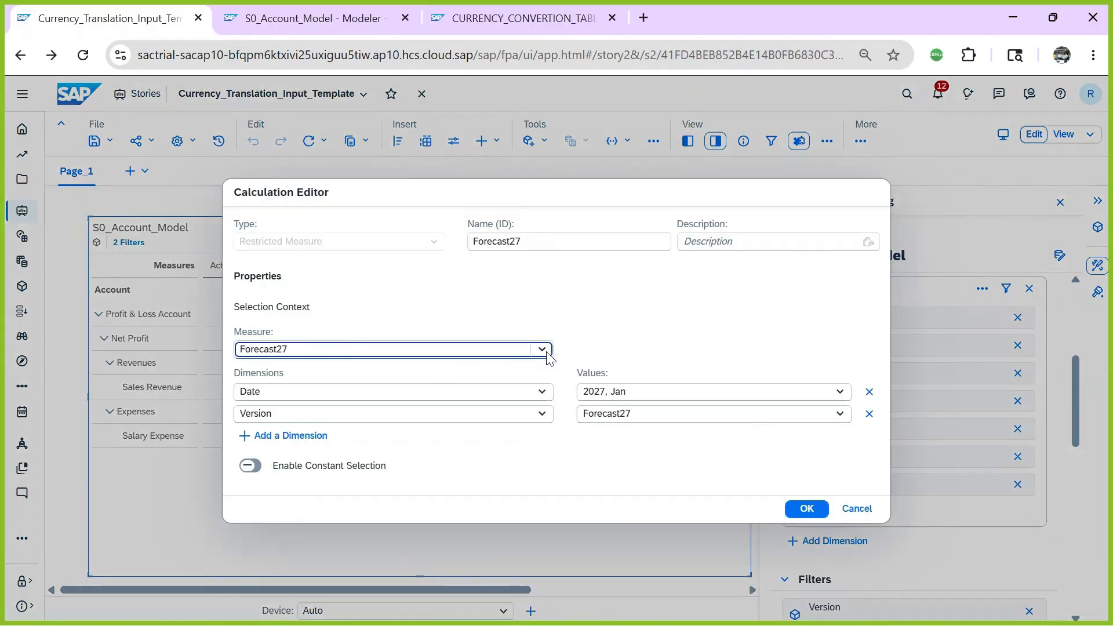
pyautogui.click(387, 281)
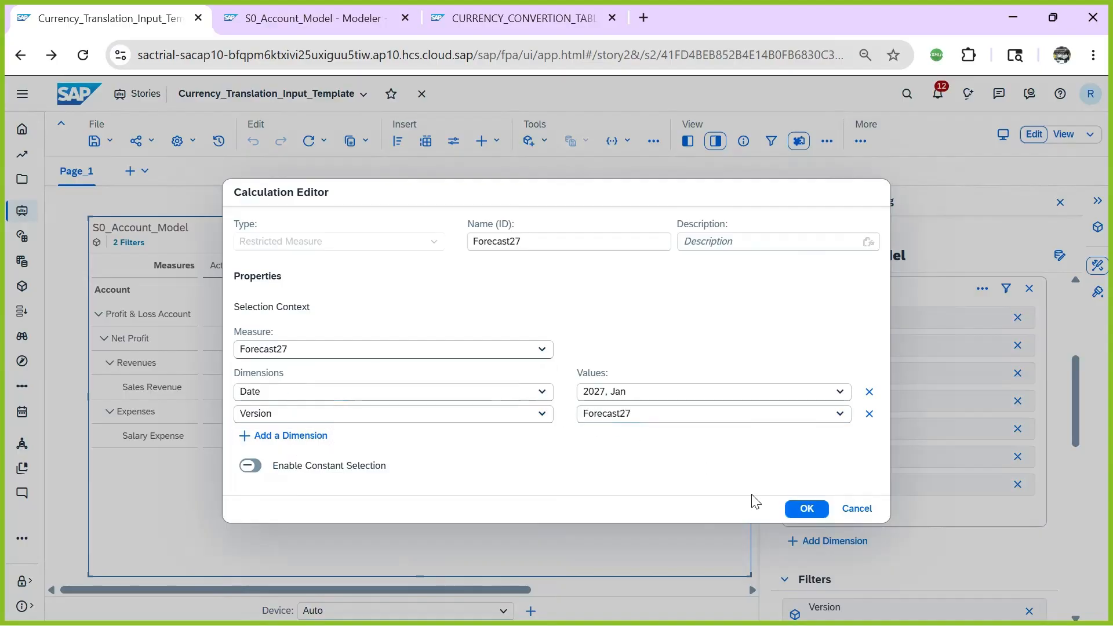
pyautogui.click(807, 509)
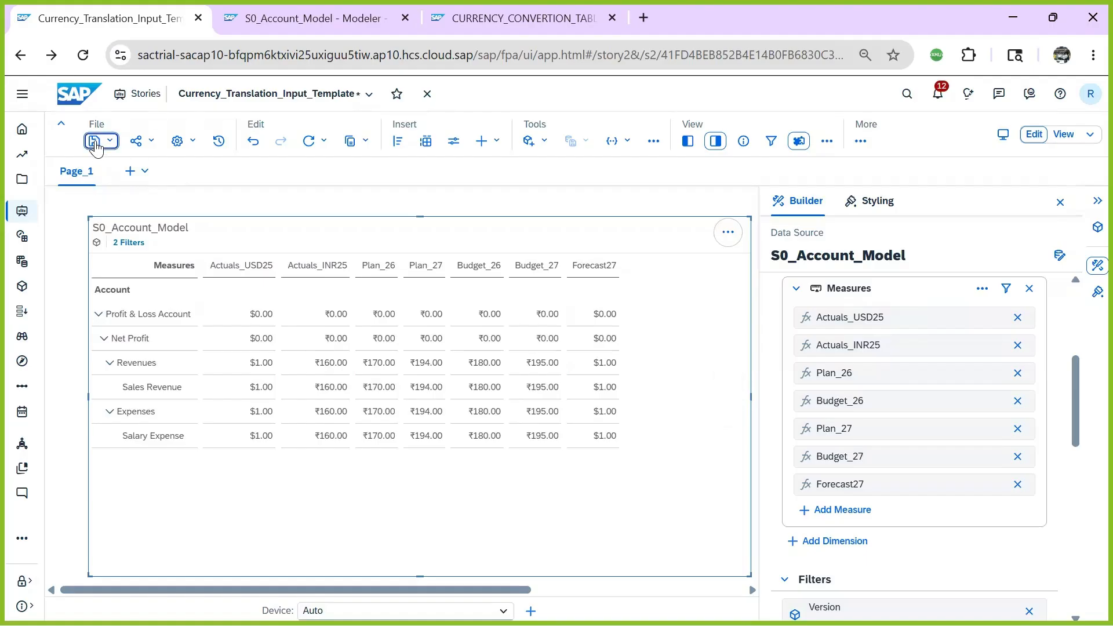
pyautogui.click(94, 142)
pyautogui.click(102, 155)
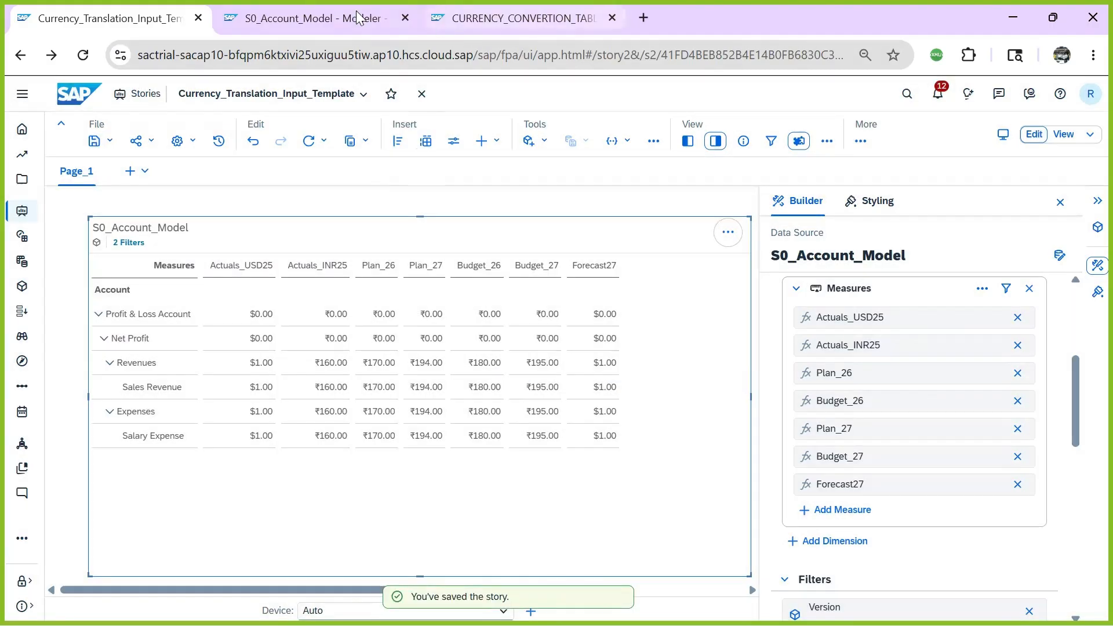
# - Glance at the model's Forecast27 settings, return to the story and refresh its data
pyautogui.click(305, 17)
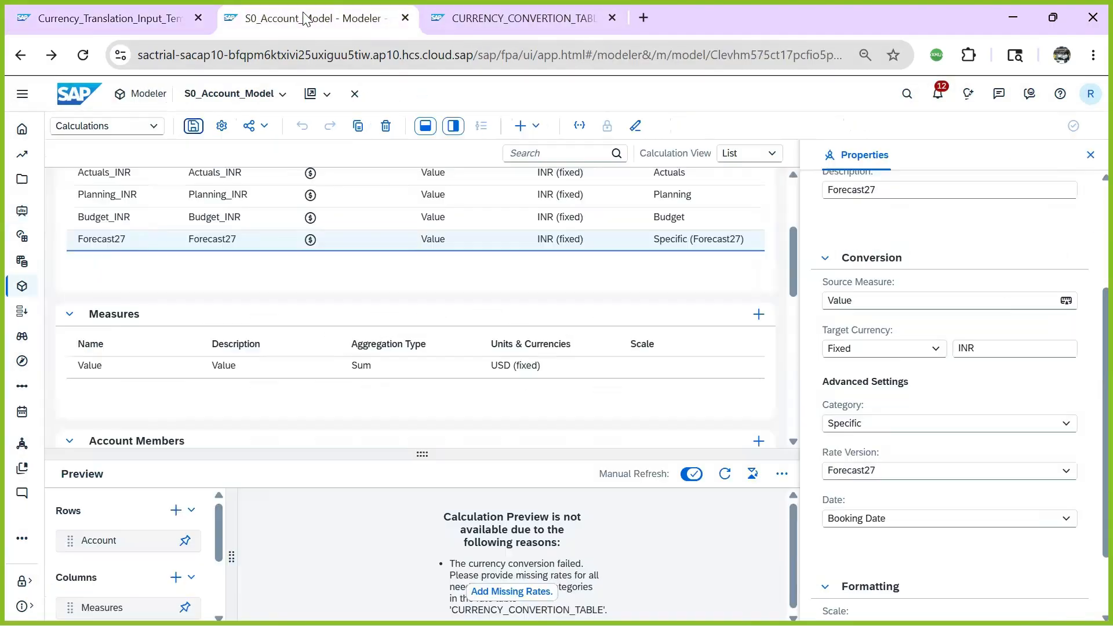
pyautogui.click(139, 18)
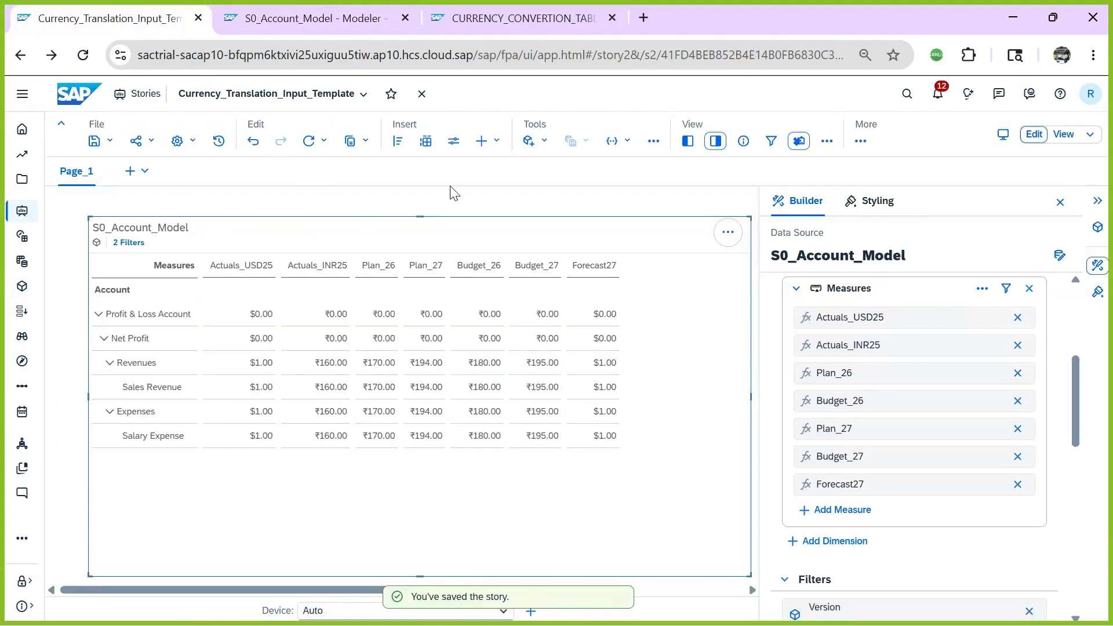
pyautogui.click(323, 142)
pyautogui.click(326, 158)
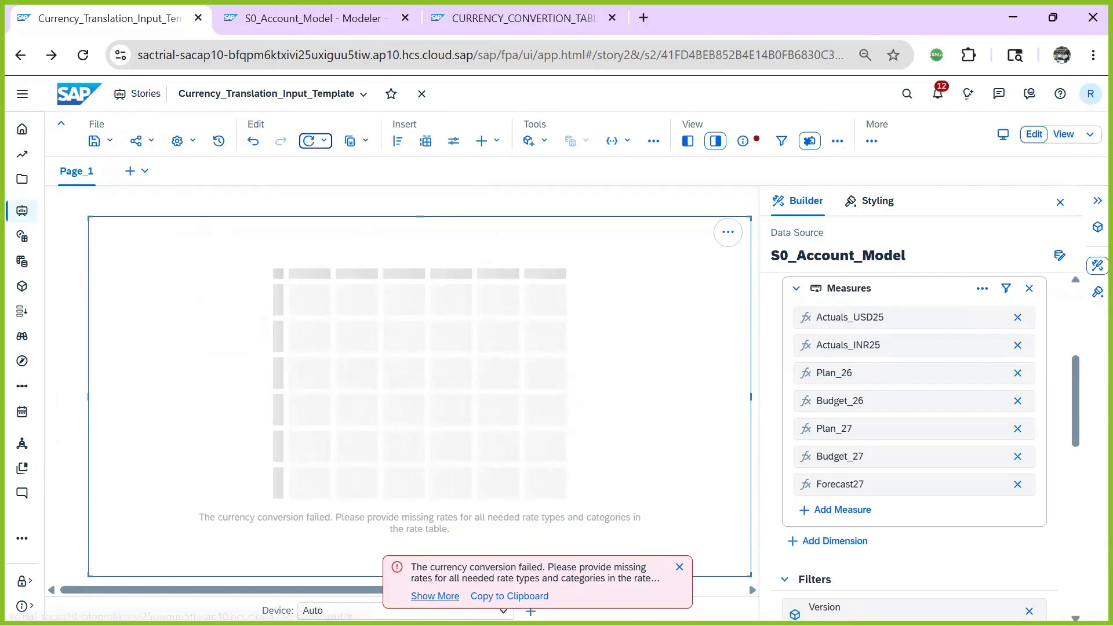
# - Open CURRENCY_CONVERTION_TABLE from the conversion error details and cancel adding missing rates
pyautogui.click(435, 596)
pyautogui.click(455, 549)
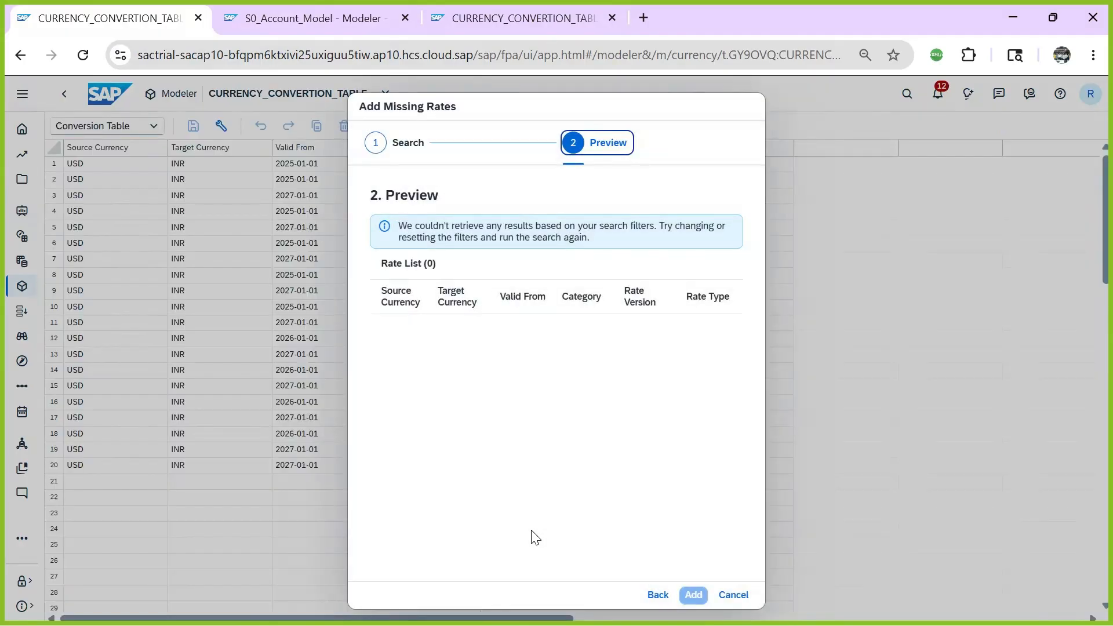
pyautogui.click(733, 595)
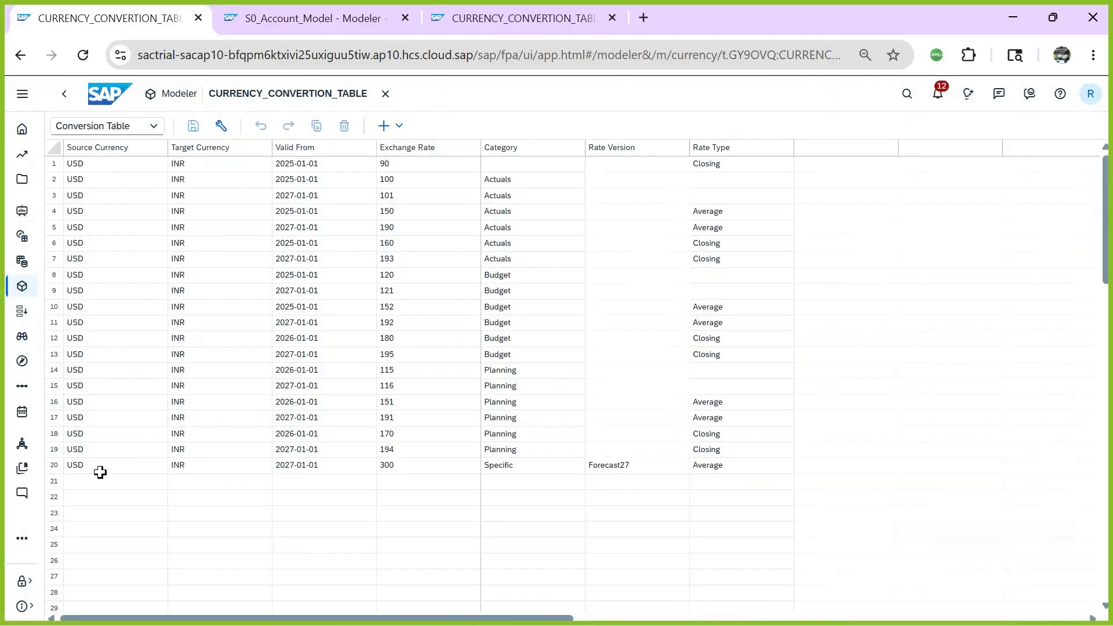
# - Check each field of the Forecast27 rate in row 20, from source currency to rate type
pyautogui.click(110, 467)
pyautogui.click(238, 466)
pyautogui.click(309, 470)
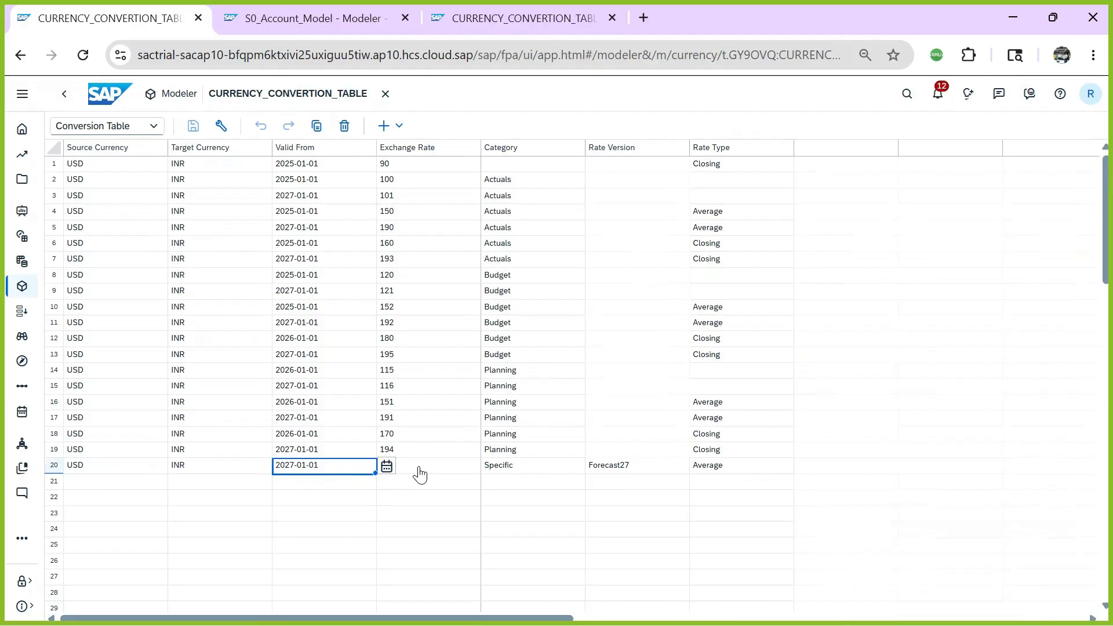
pyautogui.click(420, 470)
pyautogui.click(508, 463)
pyautogui.click(635, 467)
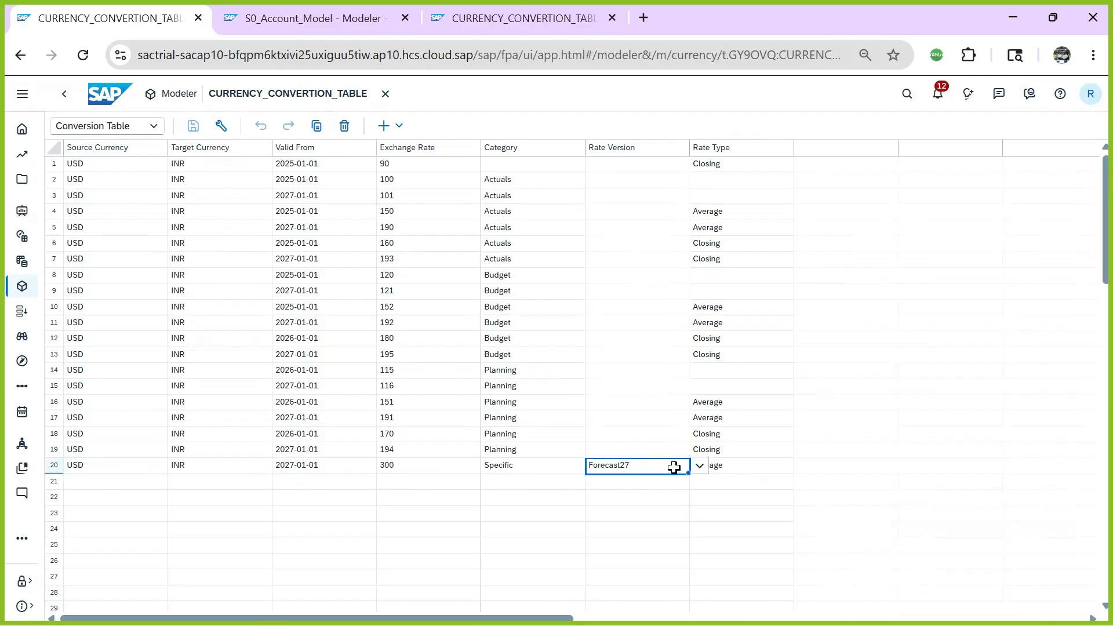
pyautogui.click(729, 466)
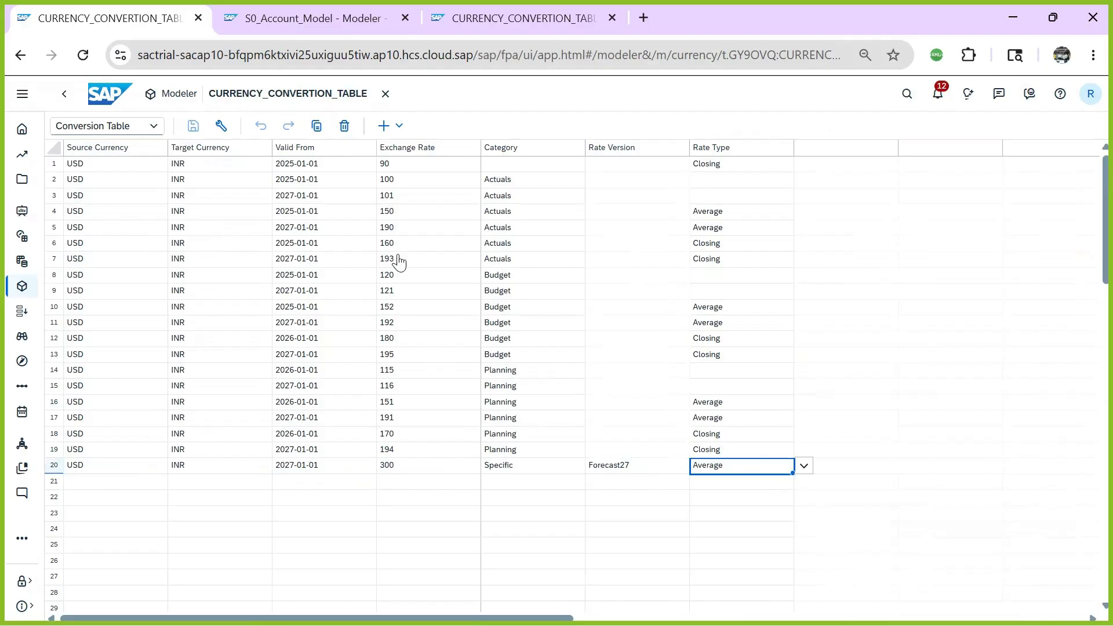
# - Copy the complete Forecast27 rate entry in row 20 into the empty row 21
pyautogui.moveTo(104, 470); pyautogui.dragTo(718, 468)
pyautogui.hotkey('ctrl', 'c')
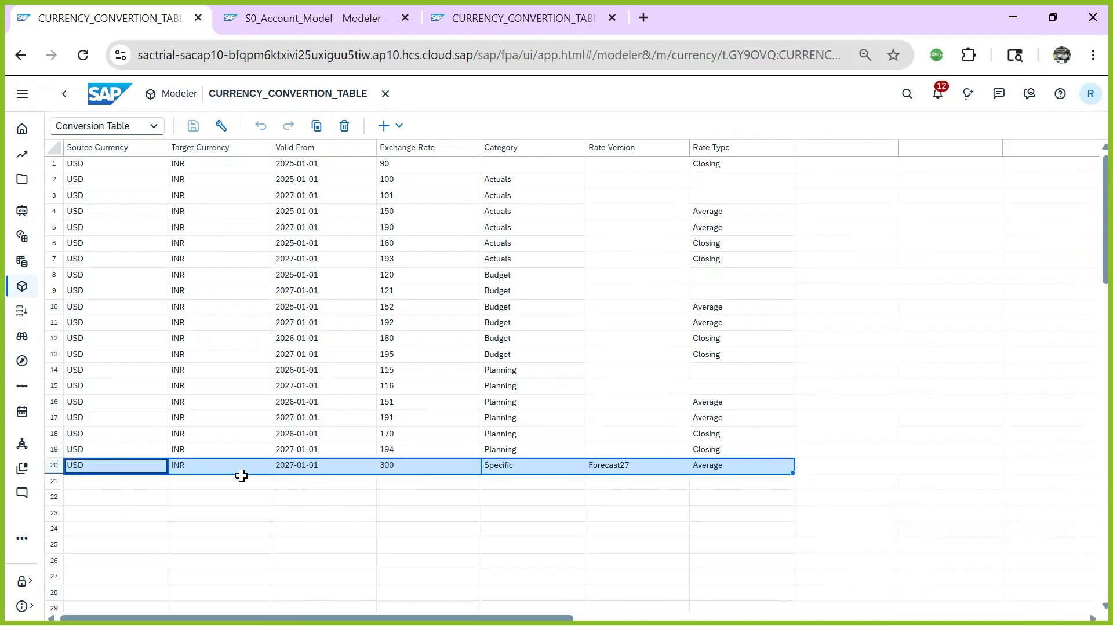
pyautogui.click(123, 481)
pyautogui.hotkey('ctrl', 'v')
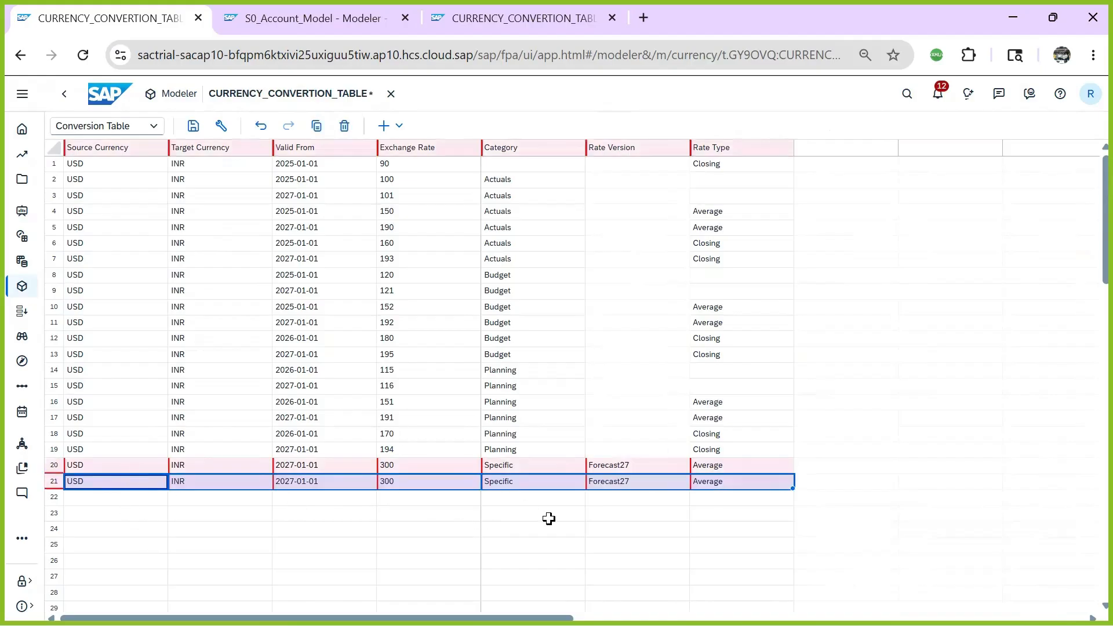
# - Set row 21's rate type to Closing and its exchange rate to 350, save the conversion table and return to the story
pyautogui.doubleClick(714, 480)
pyautogui.click(803, 483)
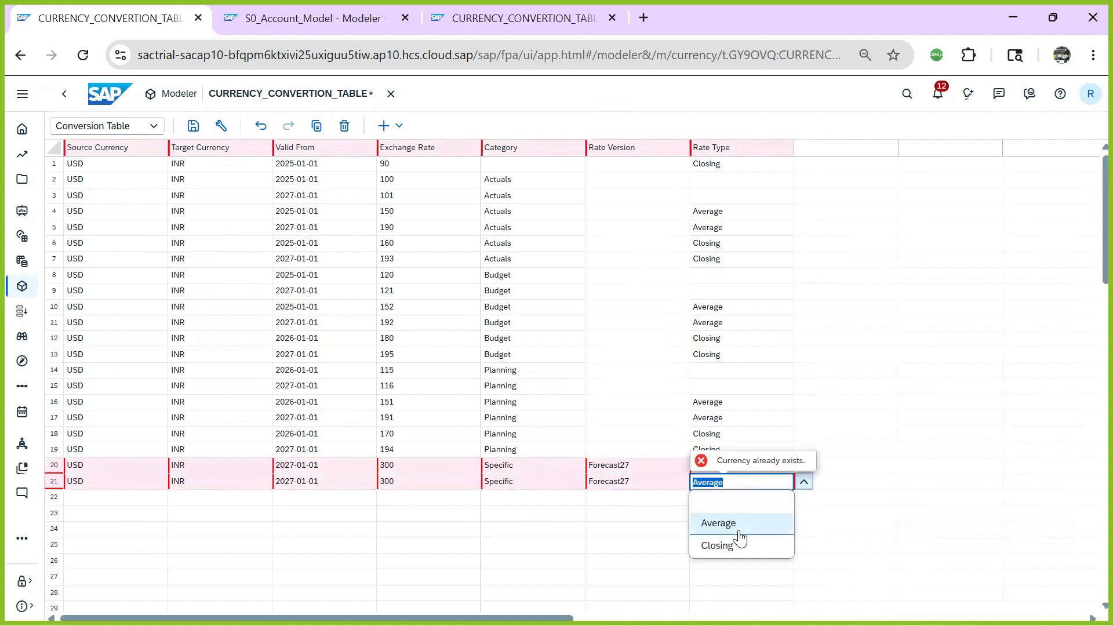
pyautogui.click(738, 540)
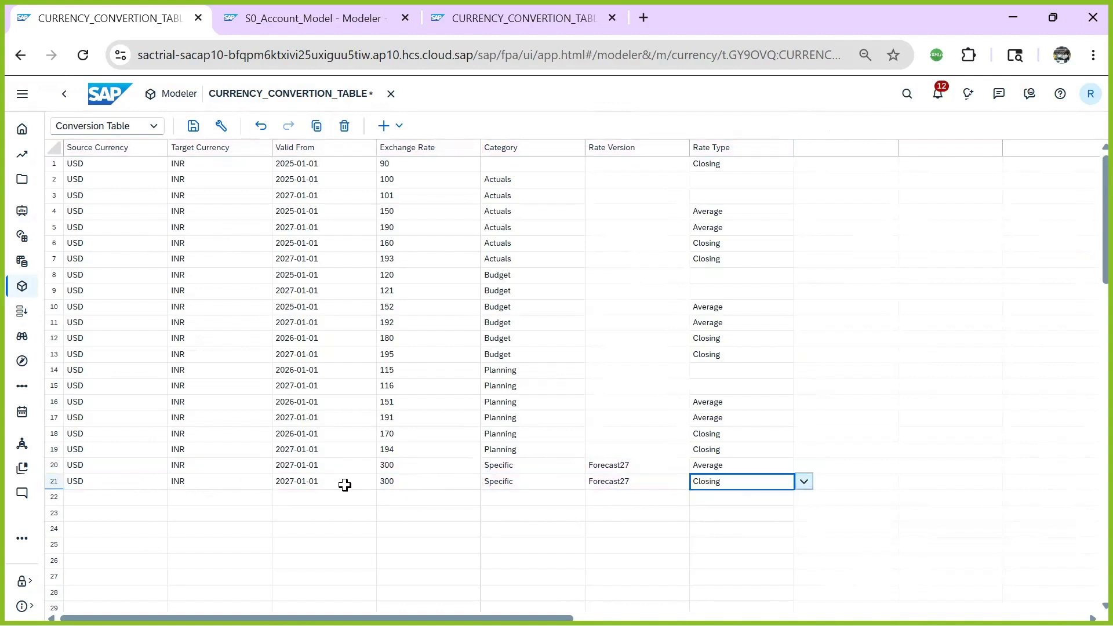
pyautogui.click(400, 483)
pyautogui.write('3')
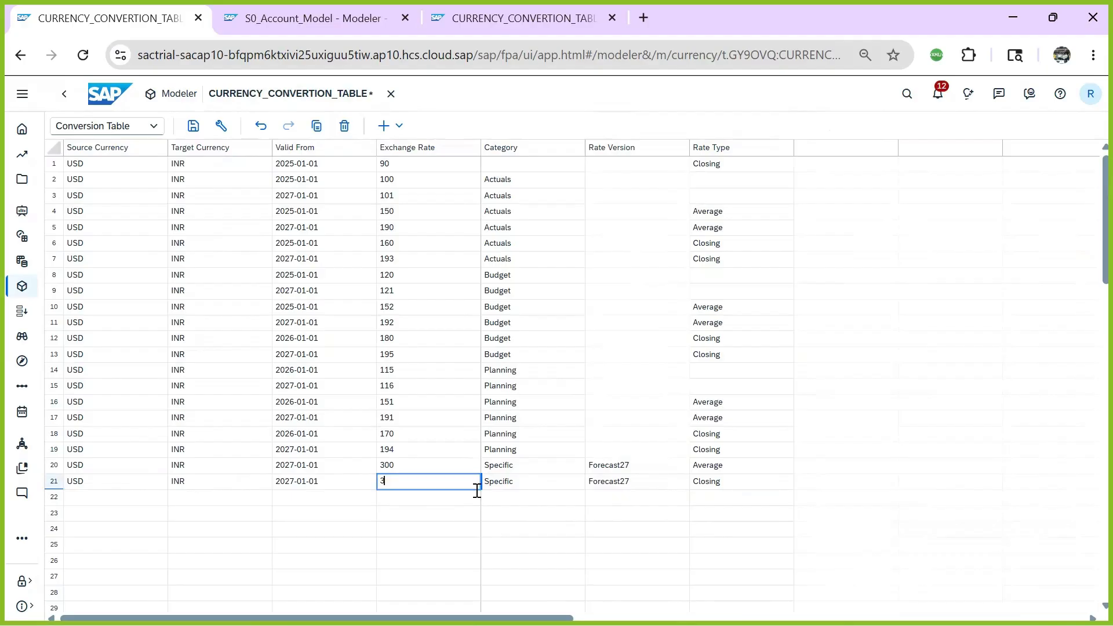
pyautogui.write('50')
pyautogui.press('Return')
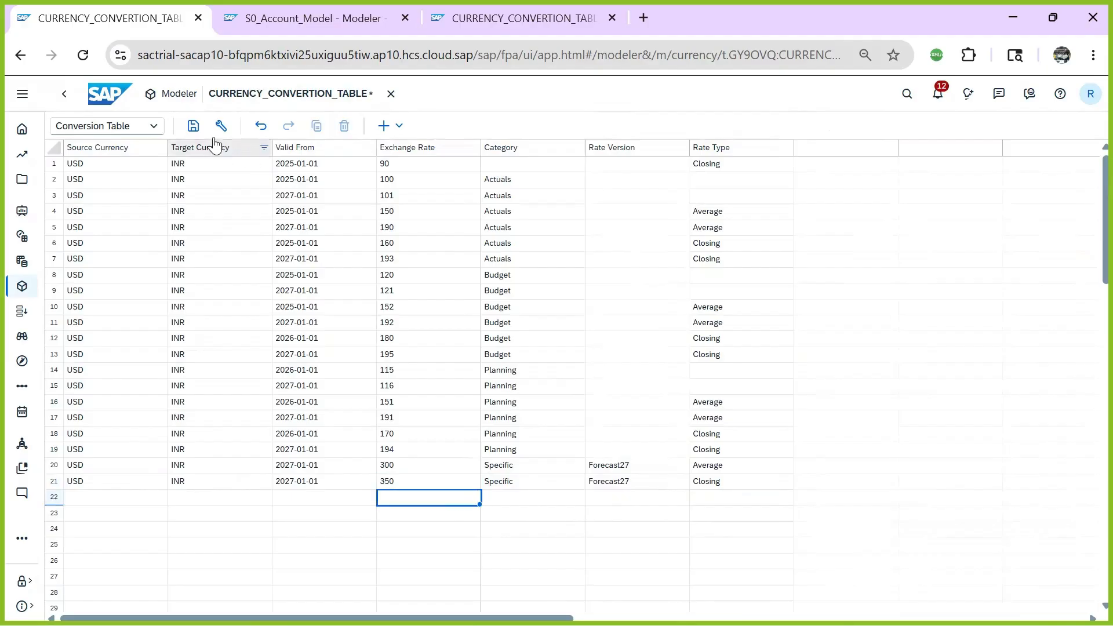
pyautogui.click(193, 126)
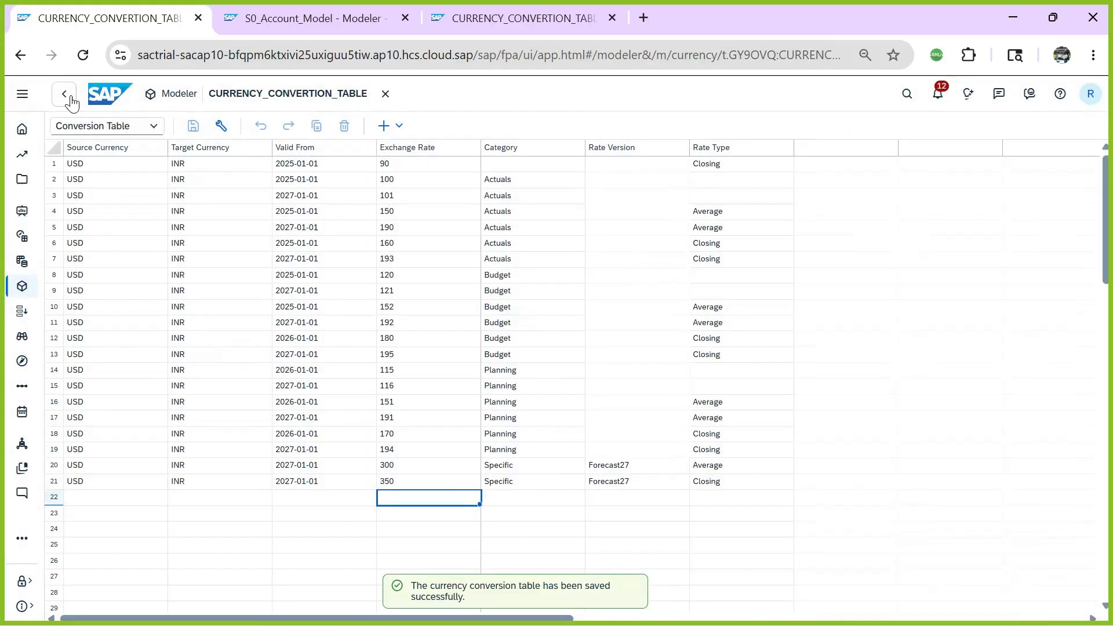
pyautogui.click(65, 95)
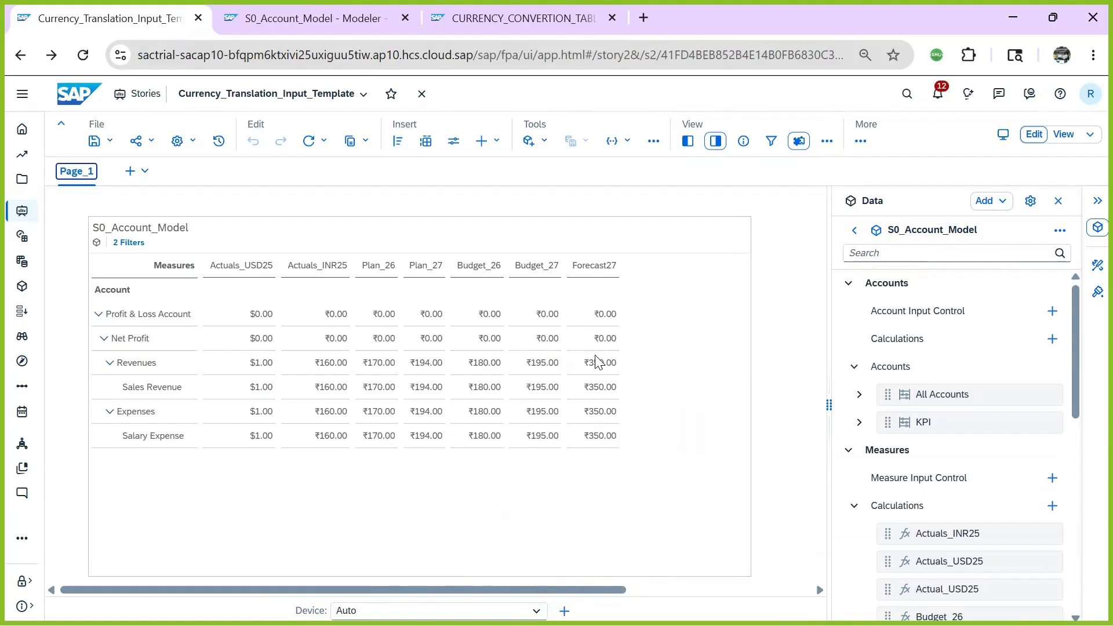
# - In the structure of S0_Account_Model, set the Value measure's rate type to Average and save the model
pyautogui.click(300, 21)
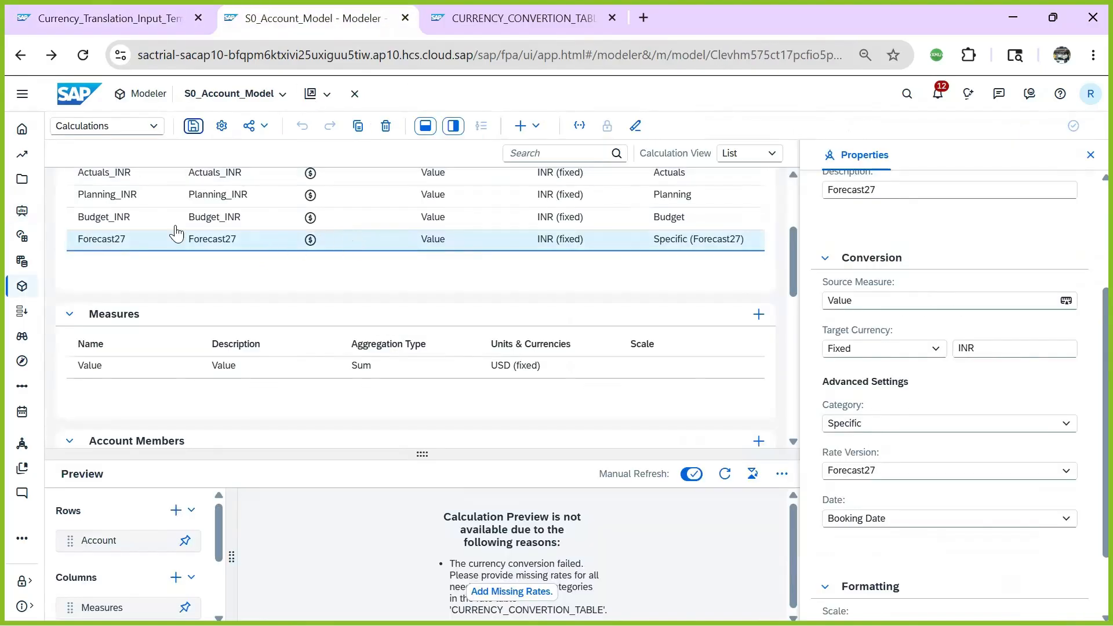
pyautogui.click(159, 130)
pyautogui.click(122, 146)
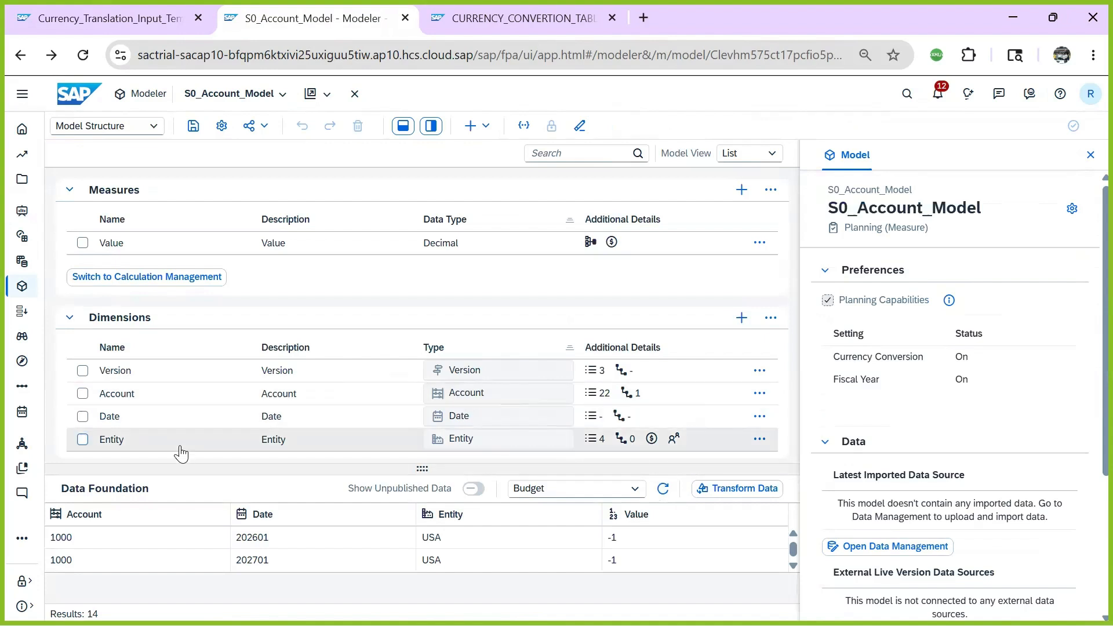
pyautogui.click(181, 249)
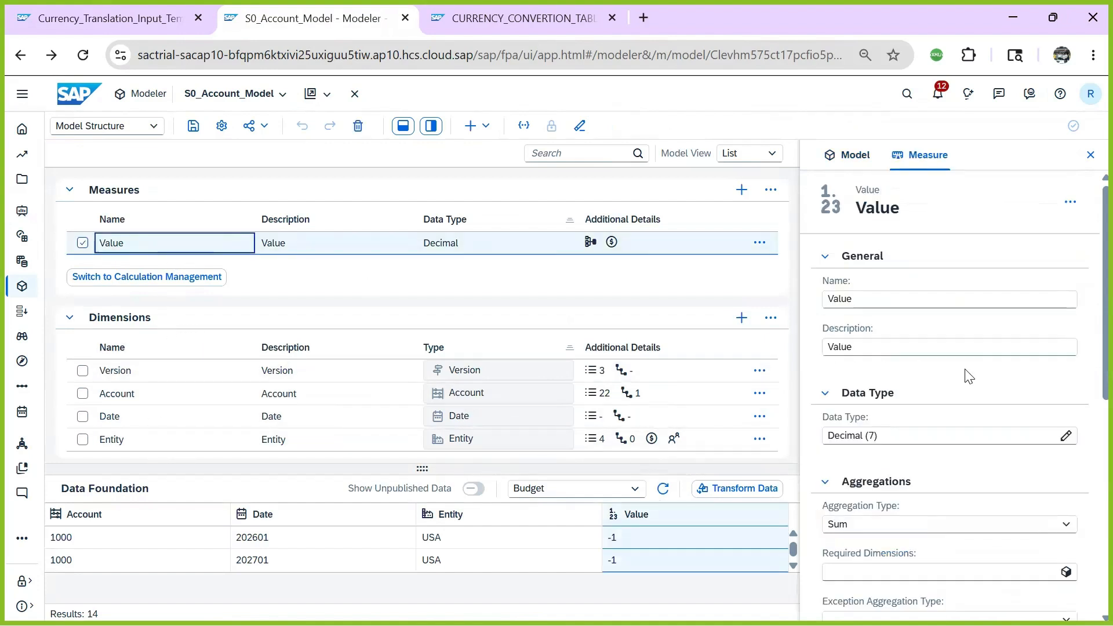
pyautogui.scroll(-4, 986, 376)
pyautogui.scroll(-3, 992, 378)
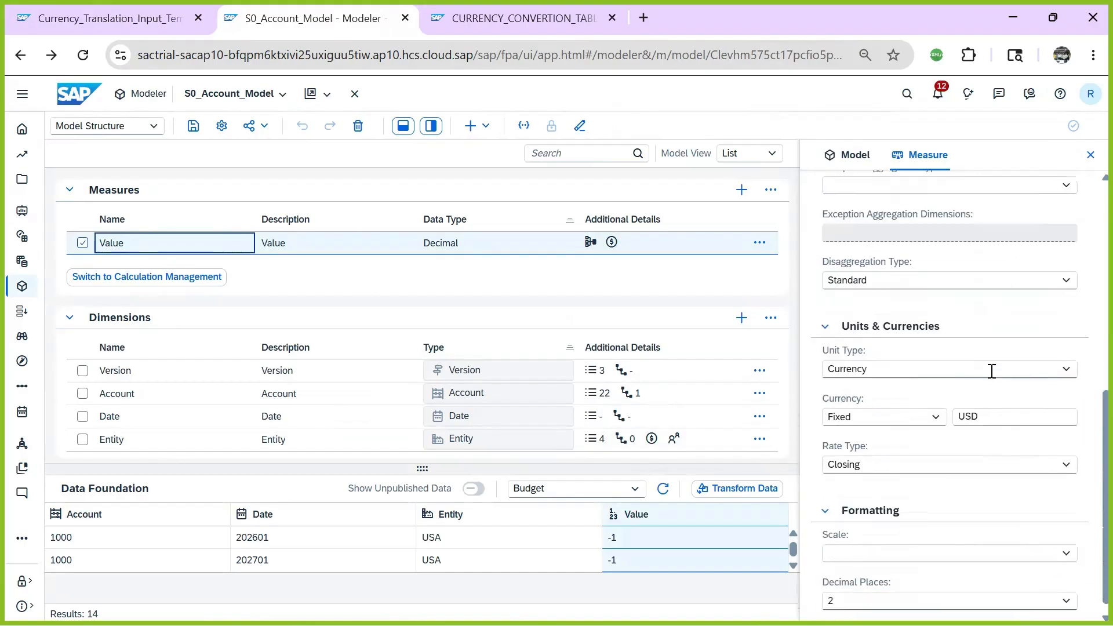
pyautogui.click(1066, 467)
pyautogui.click(850, 505)
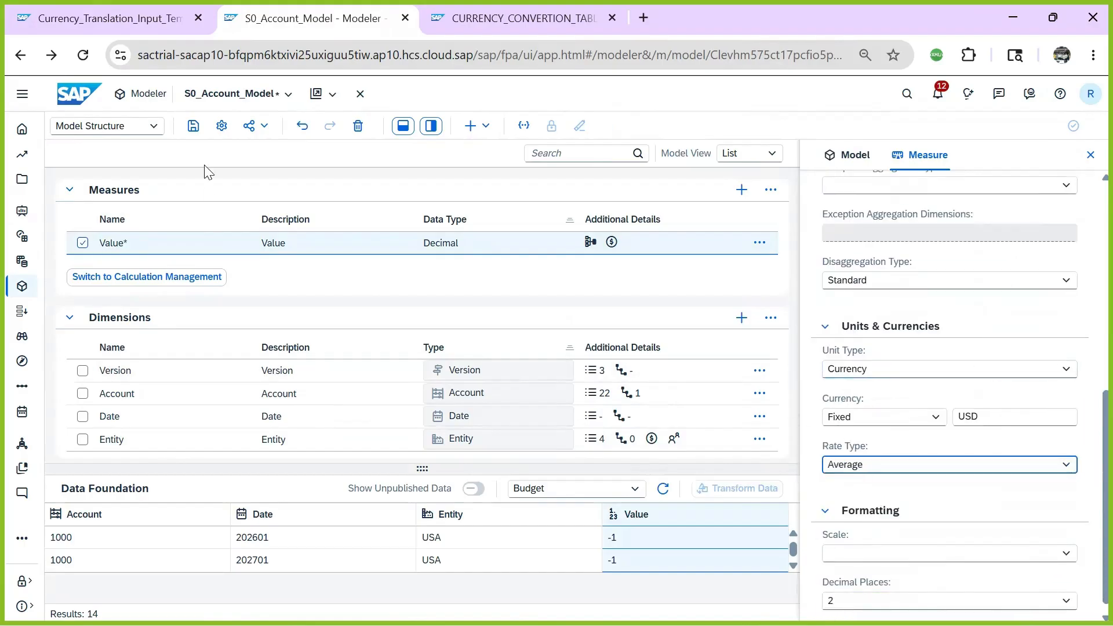
pyautogui.click(193, 126)
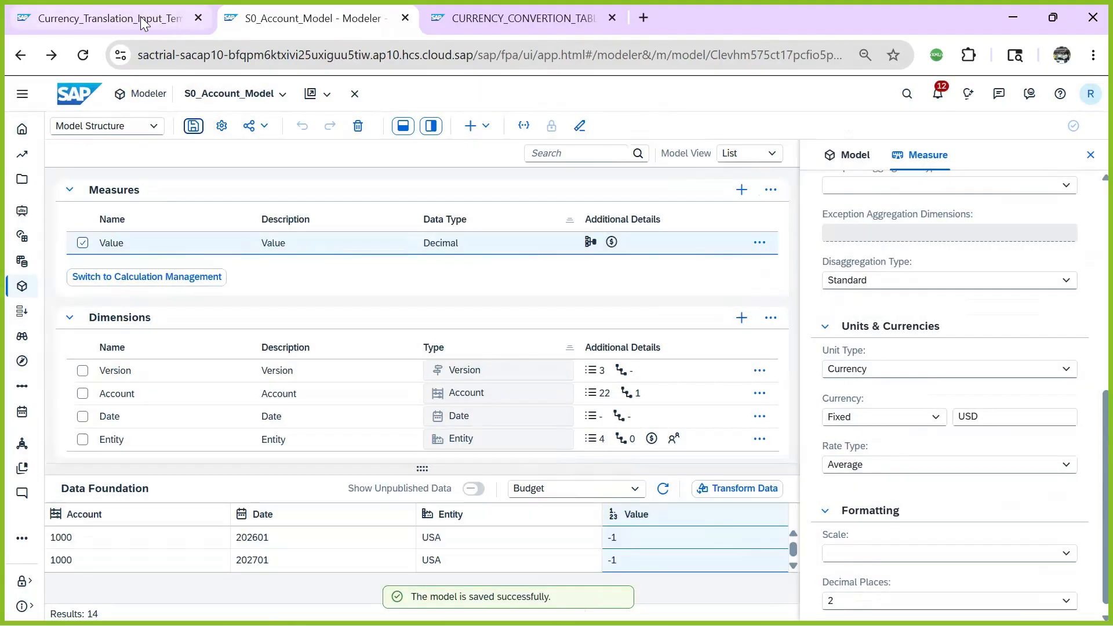
# - Return to the Currency_Translation_Input_Template story and refresh its data
pyautogui.click(143, 24)
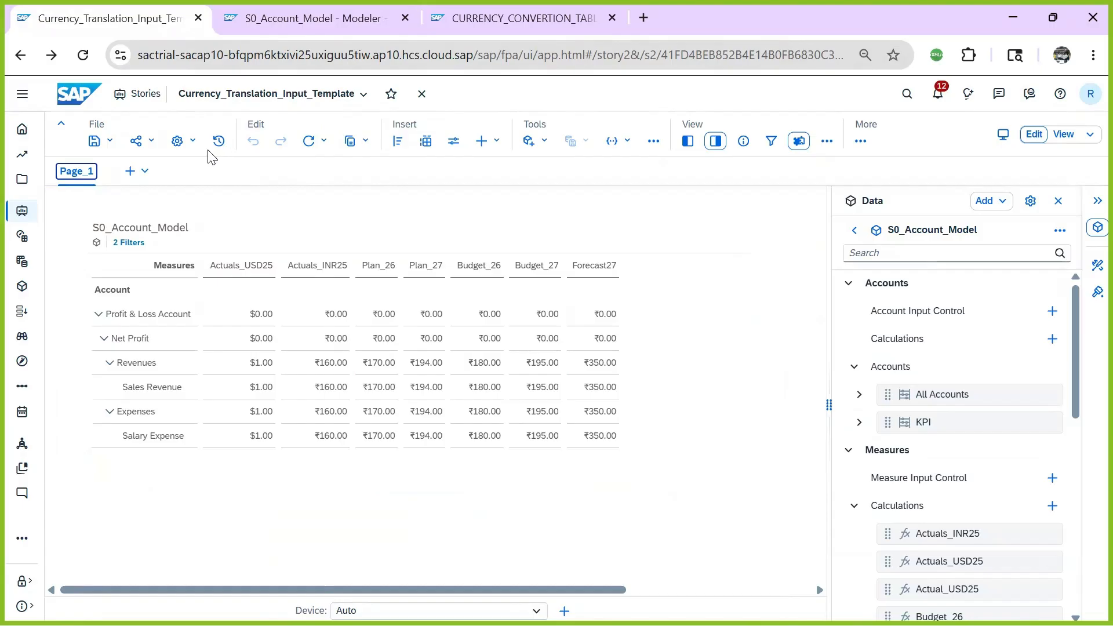
pyautogui.click(300, 151)
pyautogui.click(348, 156)
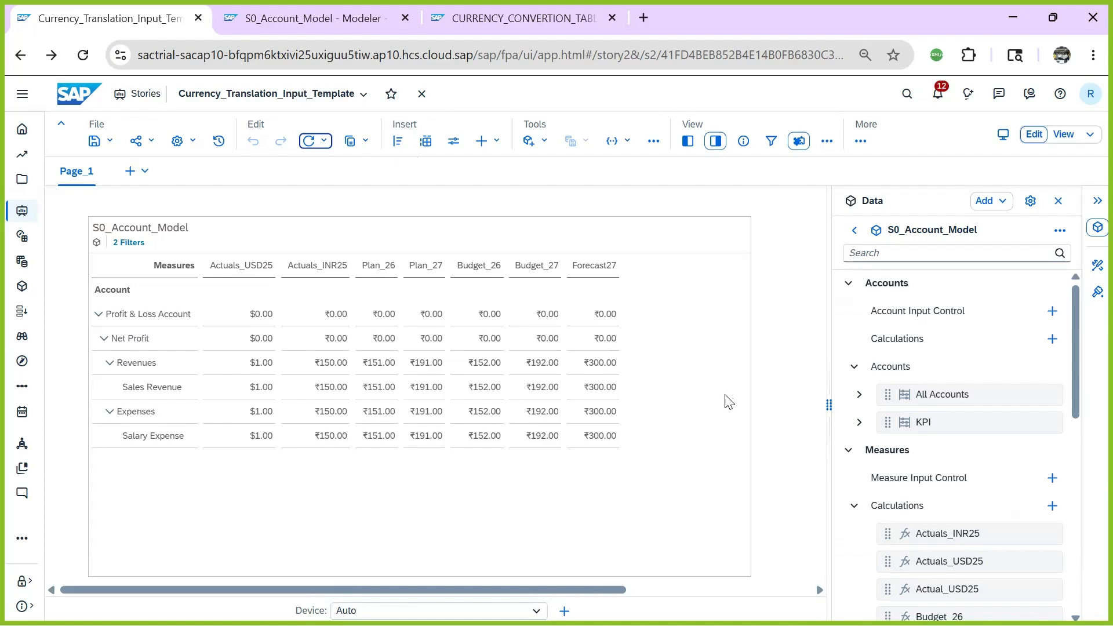
# - Switch to the black presentation slide and handwrite Export with an arrow to a circled plus and minus labelled Exchange Rate
pyautogui.moveTo(556, 625)
pyautogui.click(731, 605)
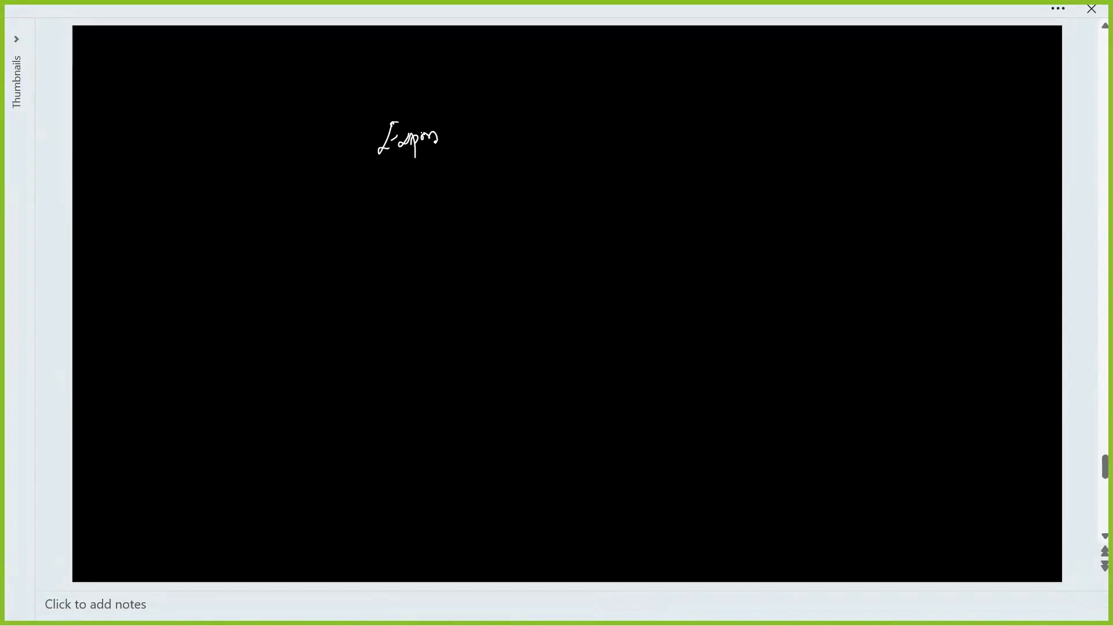
pyautogui.moveTo(435, 141); pyautogui.dragTo(443, 136)
pyautogui.moveTo(386, 161)
pyautogui.mouseDown()
pyautogui.moveTo(450, 154)
pyautogui.moveTo(535, 116)
pyautogui.mouseUp()
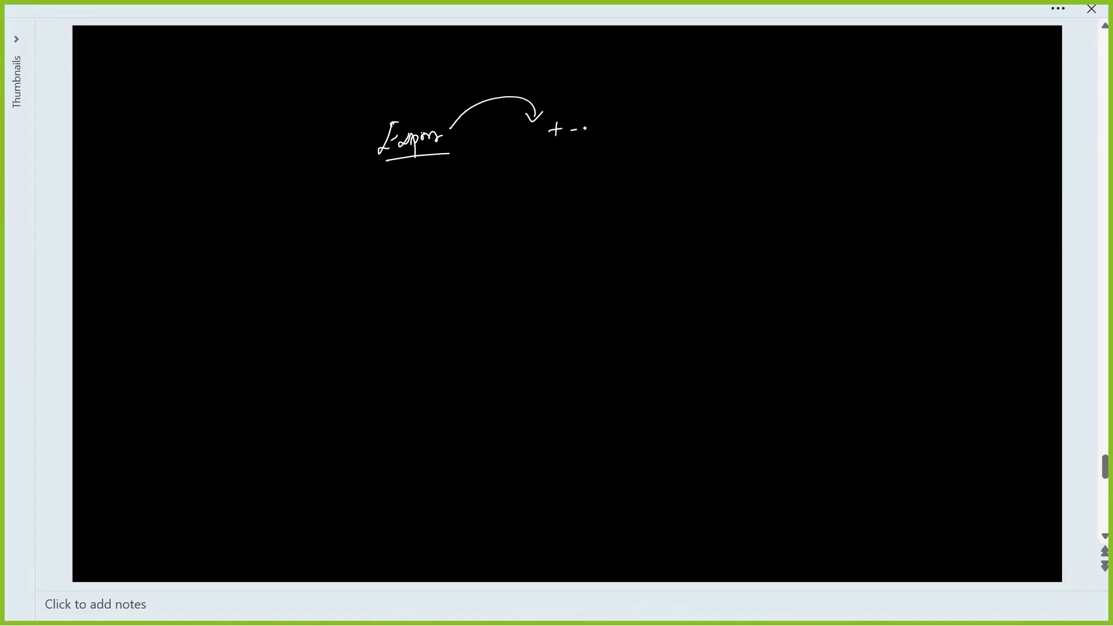
pyautogui.moveTo(535, 133); pyautogui.dragTo(585, 119)
pyautogui.moveTo(590, 184); pyautogui.dragTo(608, 155)
pyautogui.moveTo(618, 146)
pyautogui.mouseDown()
pyautogui.moveTo(616, 158)
pyautogui.moveTo(642, 150)
pyautogui.mouseUp()
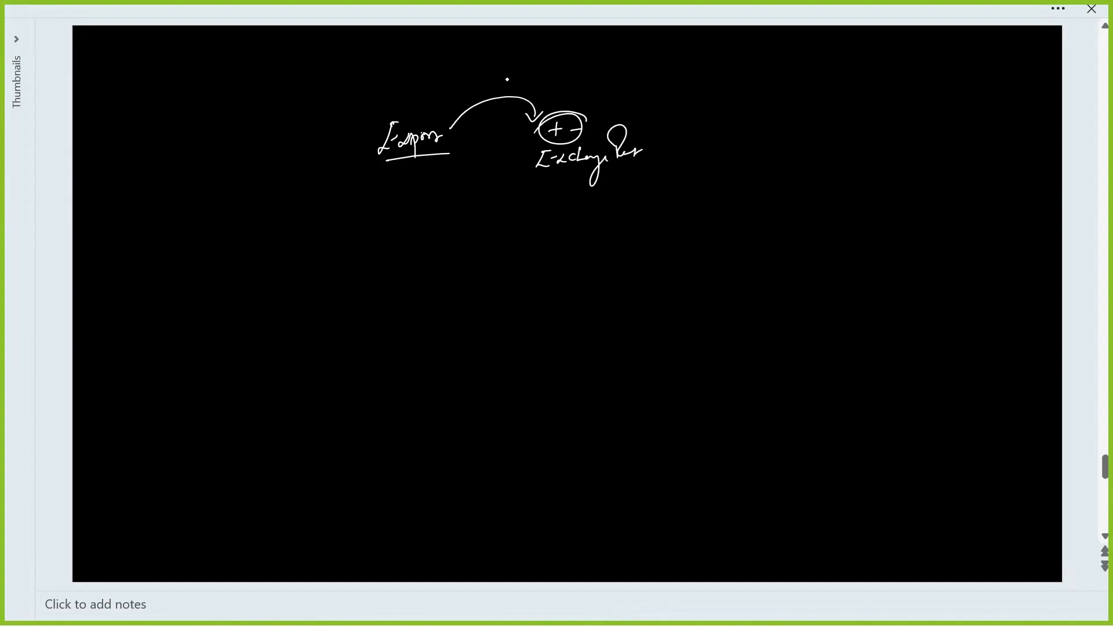
# - Handwrite an underlined Revenue below the export sketch, and Import with an arrow coming from Exchange Rate
pyautogui.moveTo(480, 210); pyautogui.dragTo(490, 204)
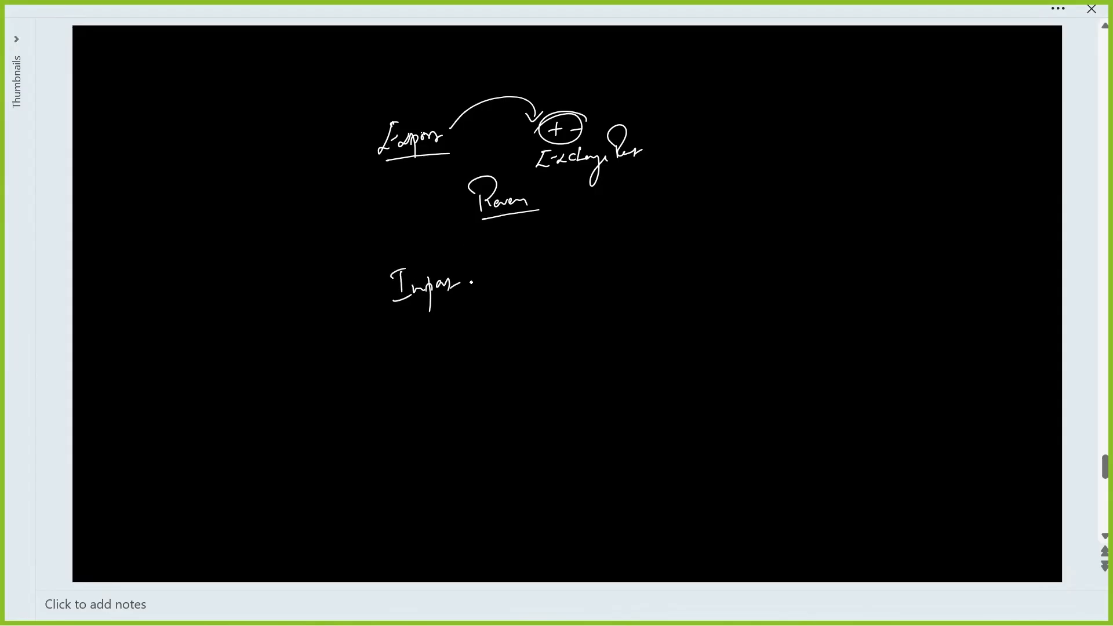
pyautogui.moveTo(571, 258)
pyautogui.mouseDown()
pyautogui.moveTo(556, 304)
pyautogui.moveTo(493, 290)
pyautogui.mouseUp()
pyautogui.moveTo(639, 262); pyautogui.dragTo(643, 274)
pyautogui.moveTo(649, 268)
pyautogui.mouseDown()
pyautogui.moveTo(645, 302)
pyautogui.moveTo(685, 262)
pyautogui.mouseUp()
pyautogui.moveTo(691, 267); pyautogui.dragTo(700, 267)
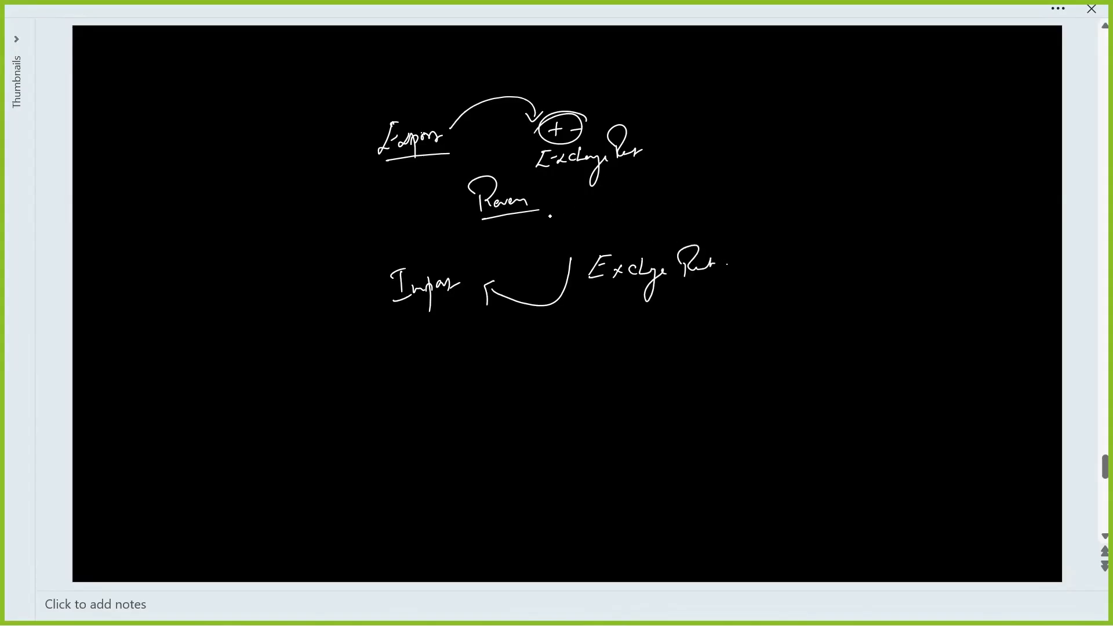
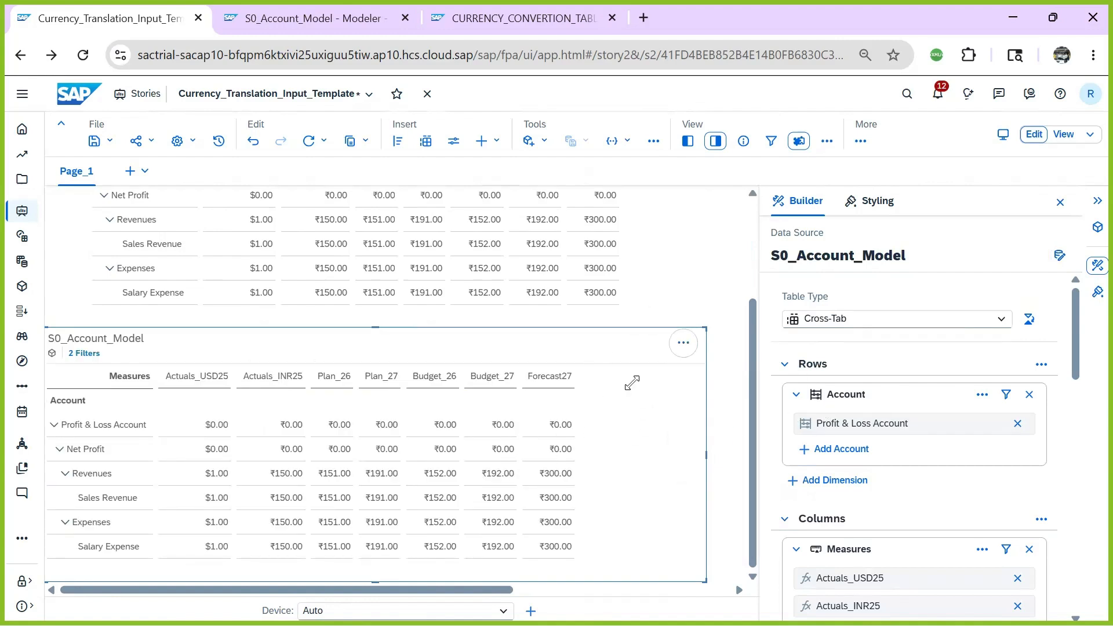
# - Remove Forecast27, Budget_27, Plan_27, Budget_26 and Plan_26 from the measures of the lower story table
pyautogui.click(754, 407)
pyautogui.click(528, 357)
pyautogui.scroll(-8, 1065, 404)
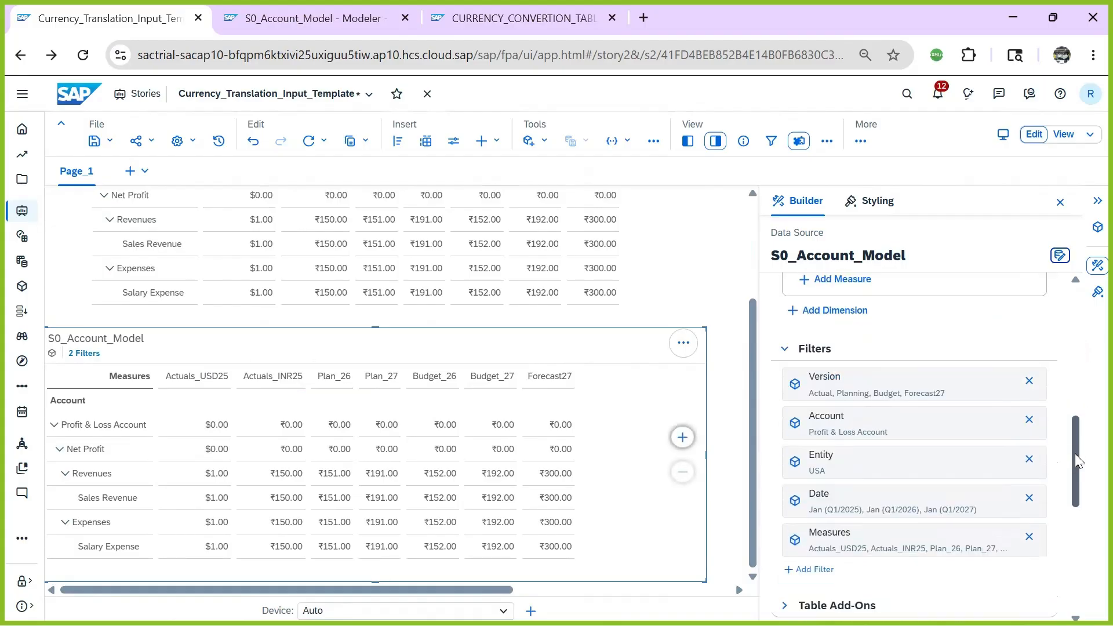
pyautogui.scroll(4, 1066, 404)
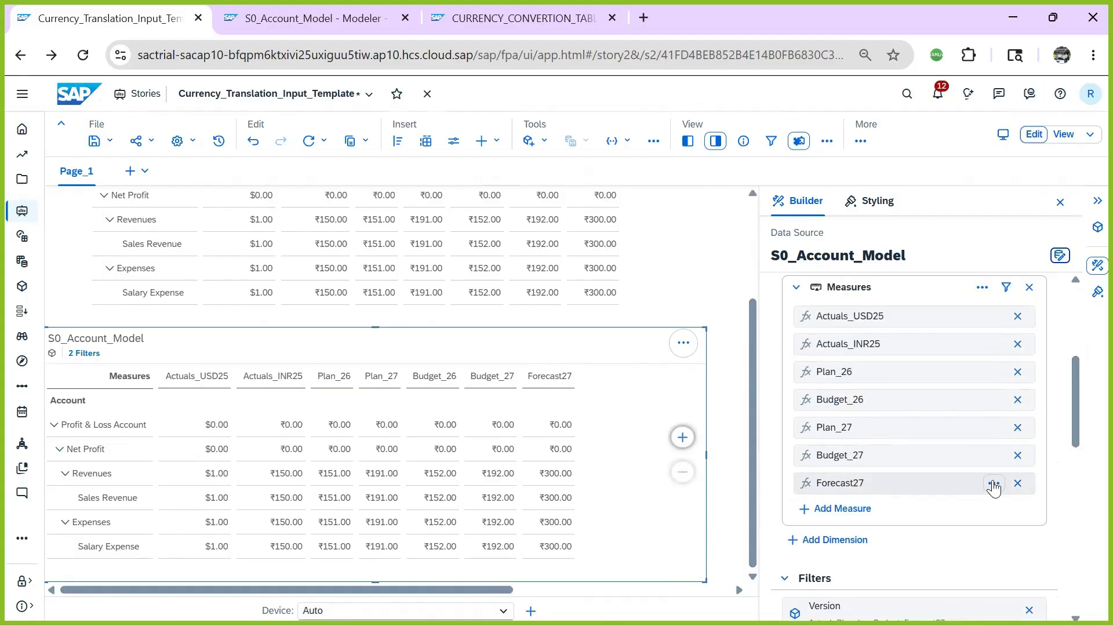
pyautogui.click(1025, 484)
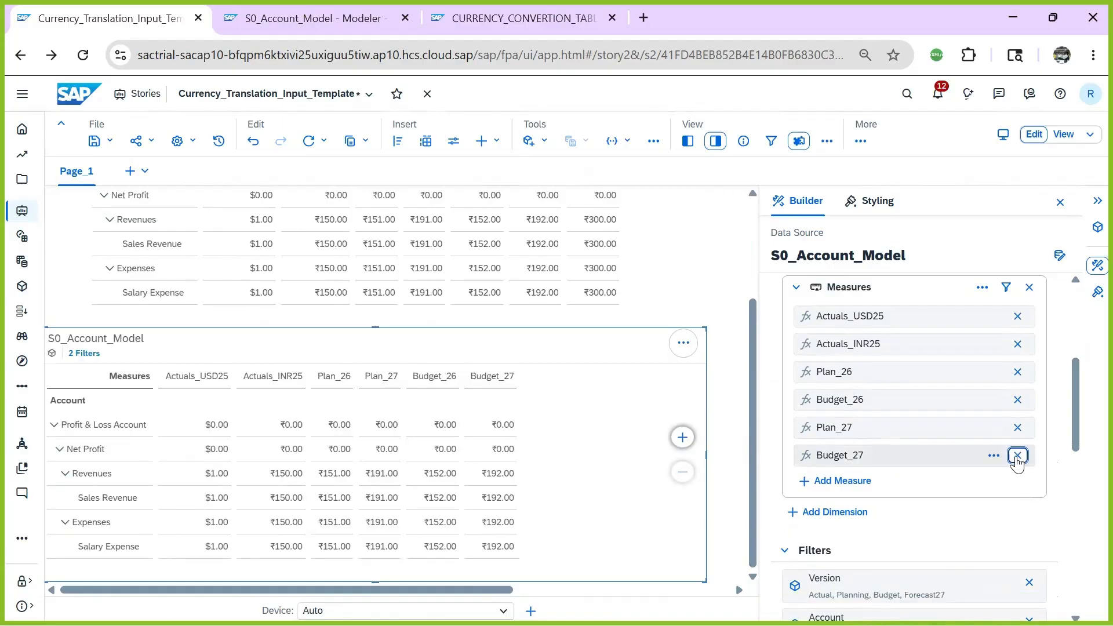
pyautogui.click(1017, 455)
pyautogui.click(1017, 427)
pyautogui.click(1018, 400)
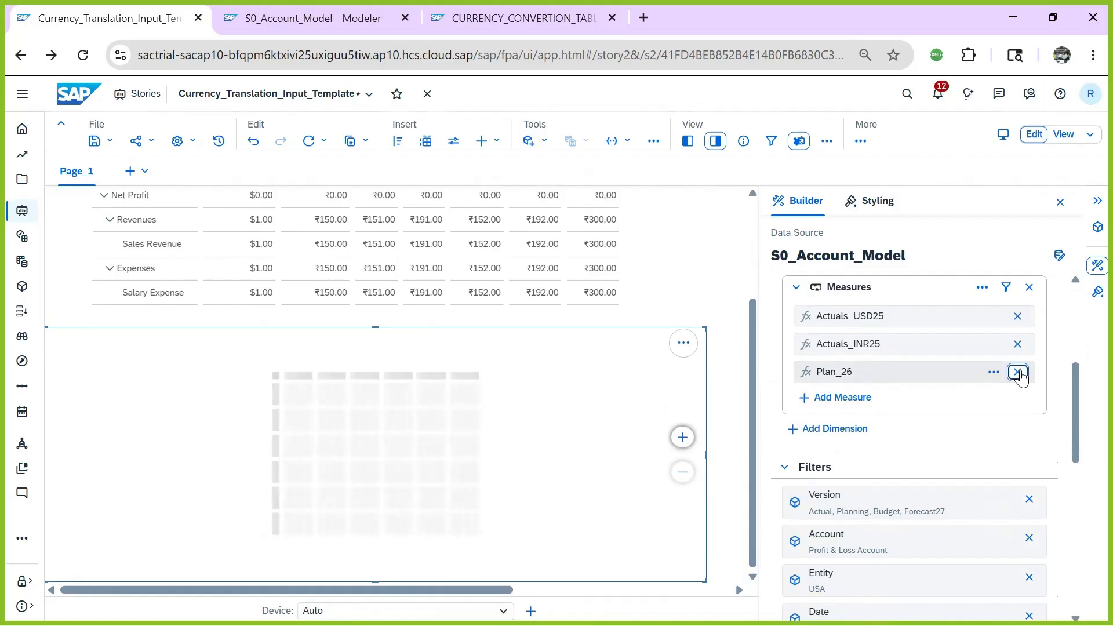
pyautogui.click(1018, 372)
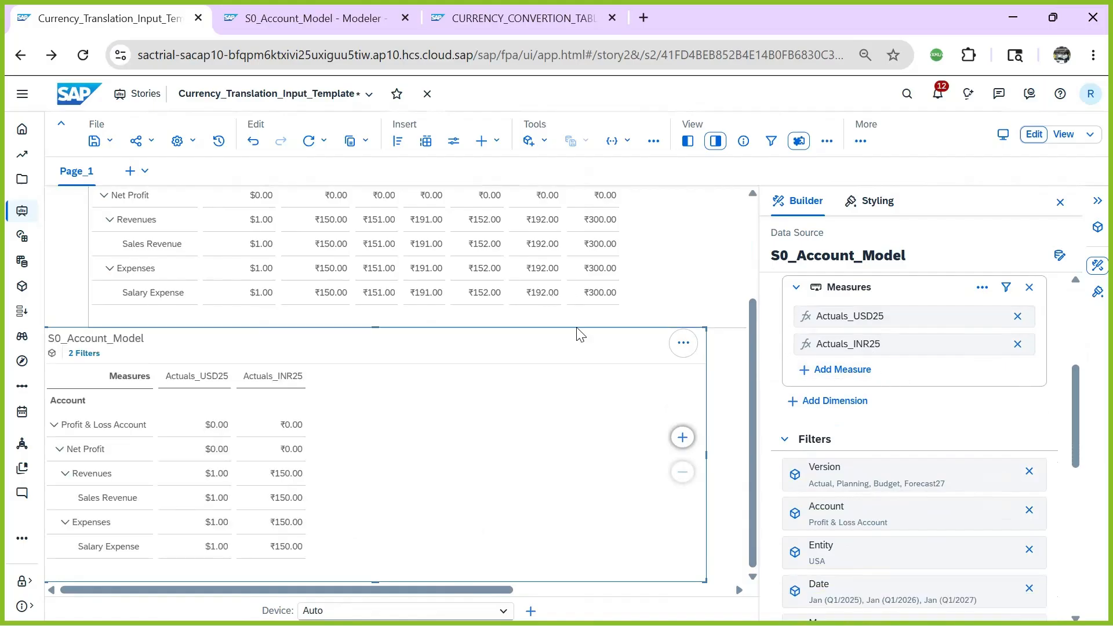
# - Shift the lower table slightly to the right and select its Actuals_INR25 value for Revenues
pyautogui.click(761, 379)
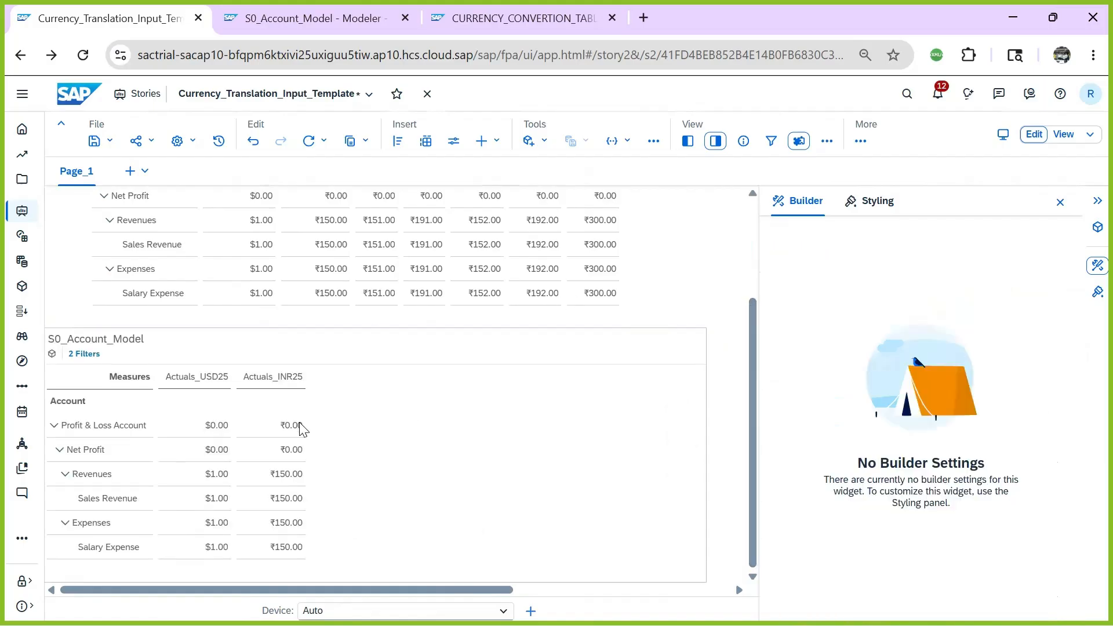
pyautogui.moveTo(340, 325)
pyautogui.mouseDown()
pyautogui.moveTo(396, 325)
pyautogui.moveTo(355, 333)
pyautogui.mouseUp()
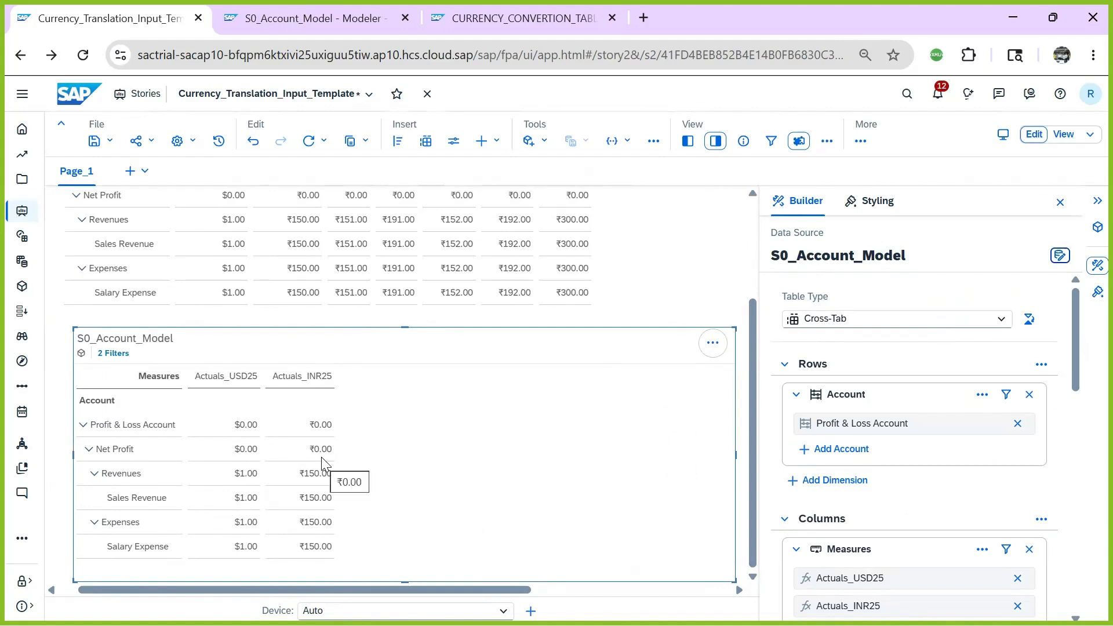
pyautogui.click(326, 481)
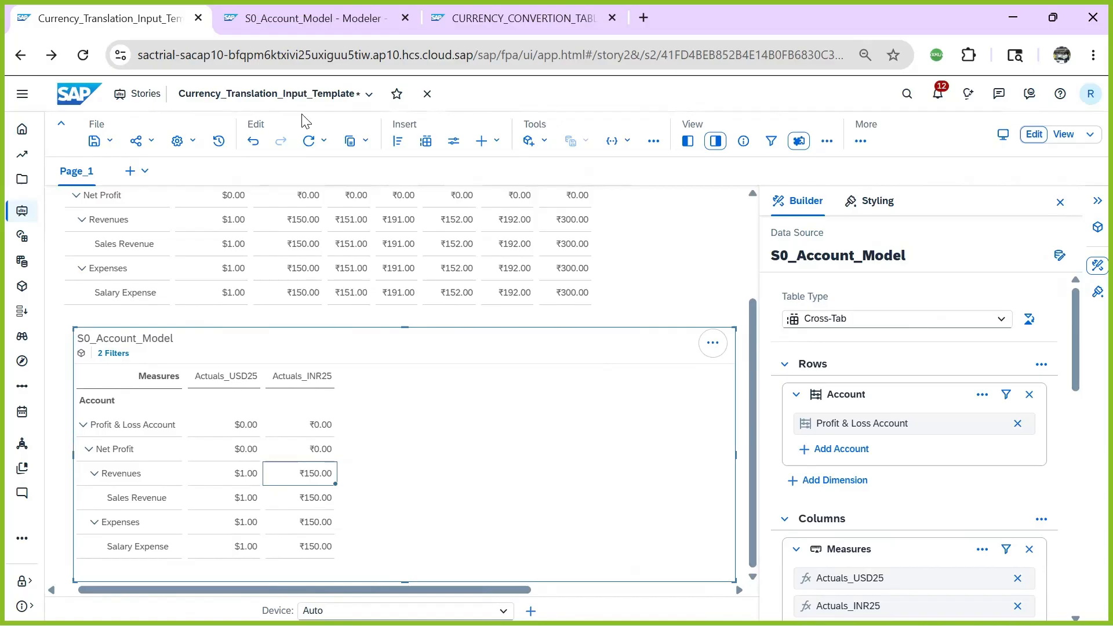
# - Switch to the calculations of S0_Account_Model and add a new currency conversion measure
pyautogui.click(311, 21)
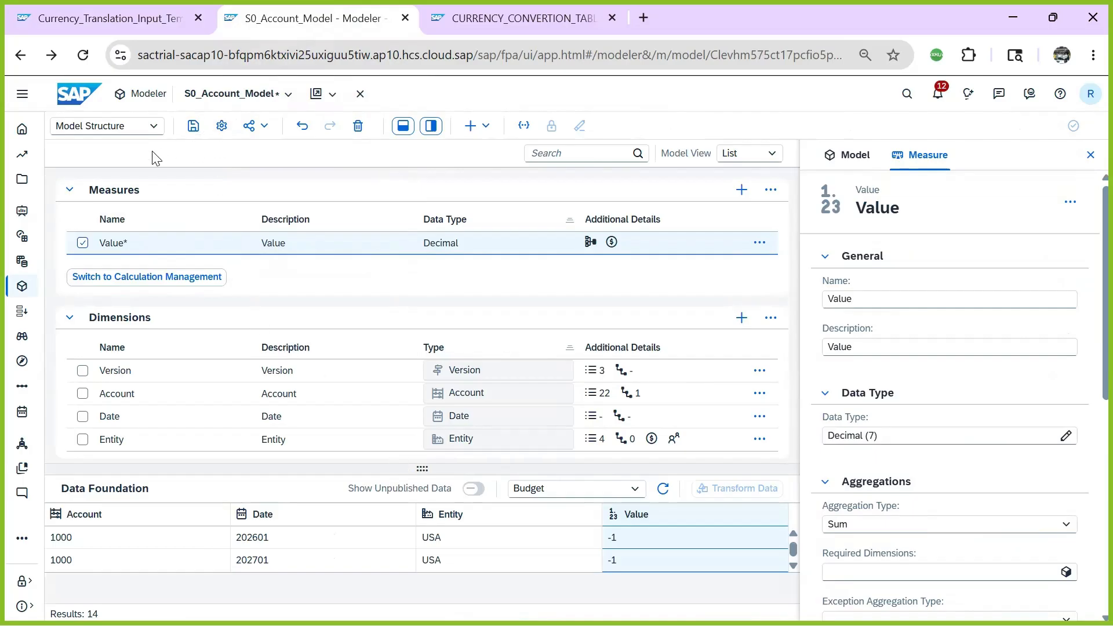
pyautogui.click(152, 127)
pyautogui.click(125, 170)
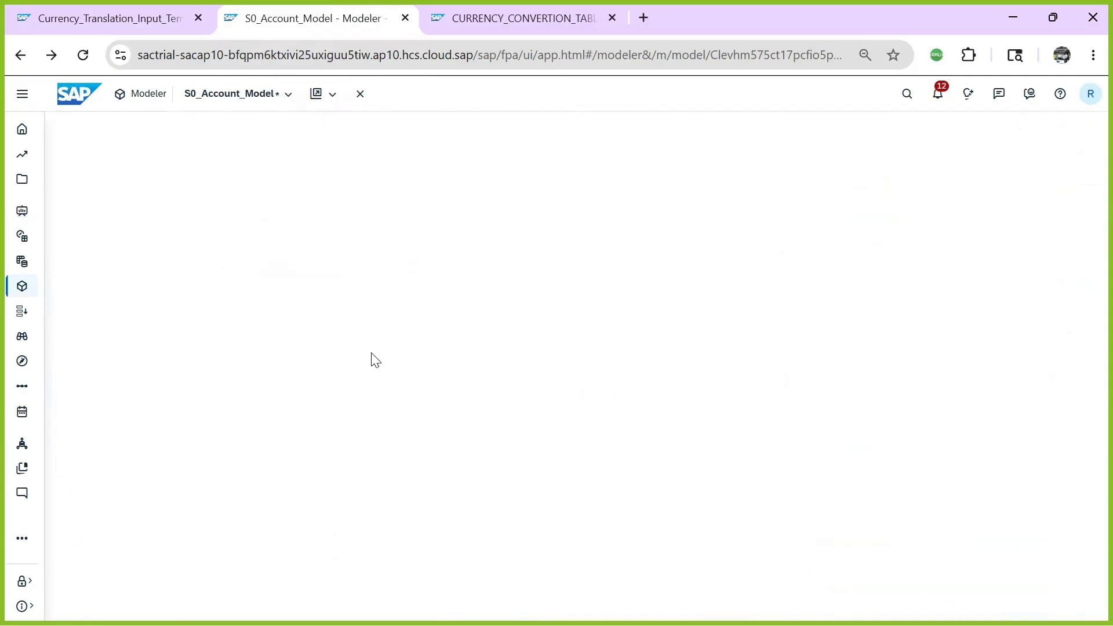
pyautogui.moveTo(791, 233)
pyautogui.mouseDown()
pyautogui.moveTo(788, 280)
pyautogui.moveTo(775, 245)
pyautogui.mouseUp()
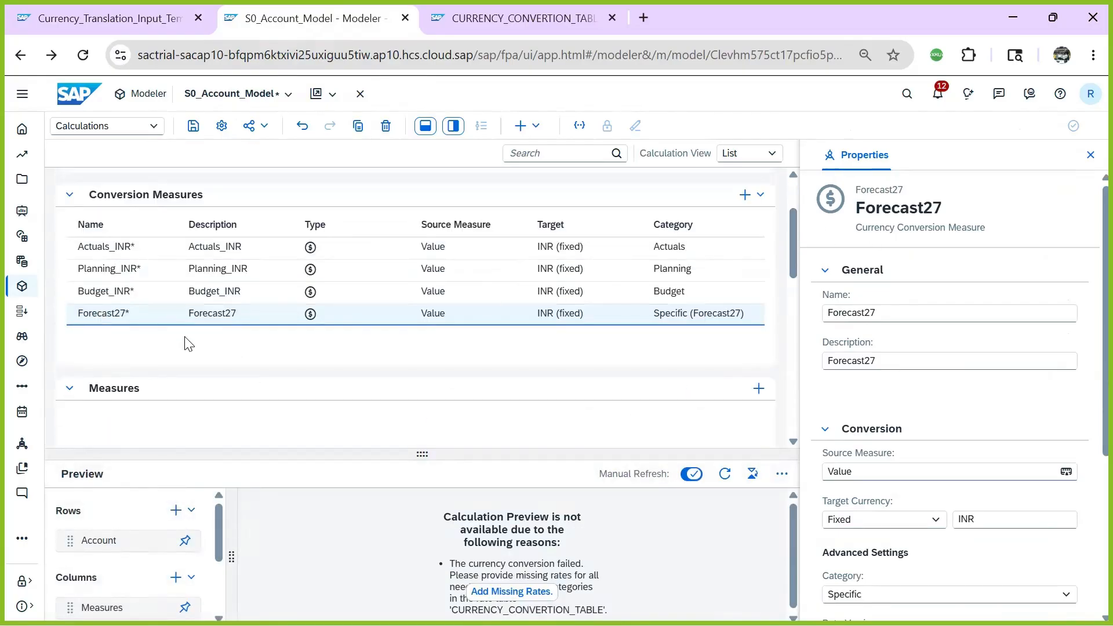
pyautogui.click(745, 194)
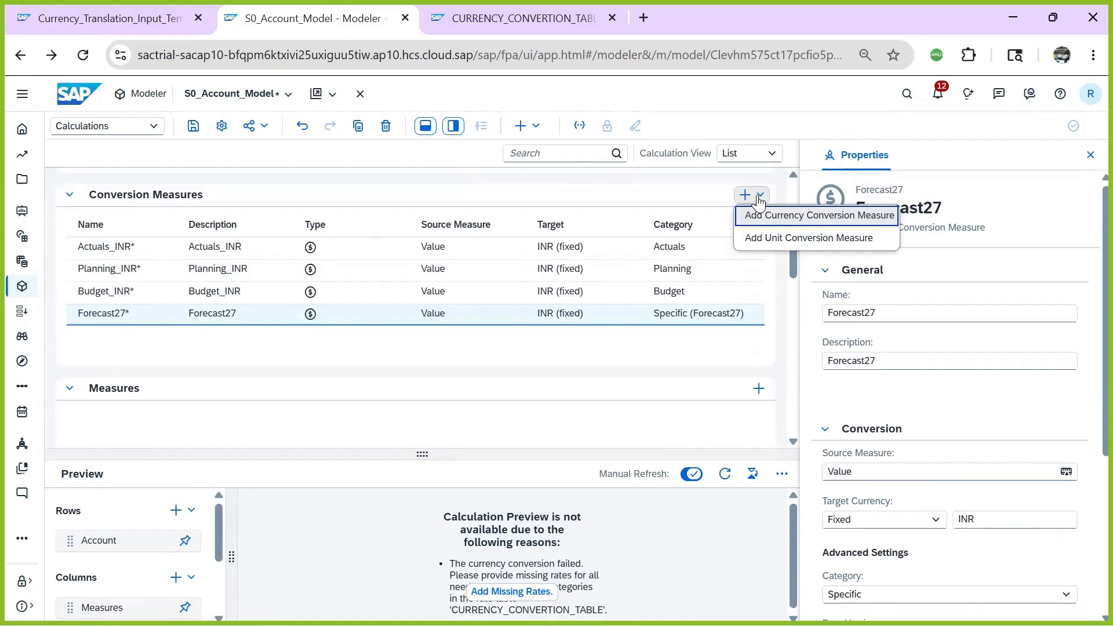
pyautogui.click(783, 220)
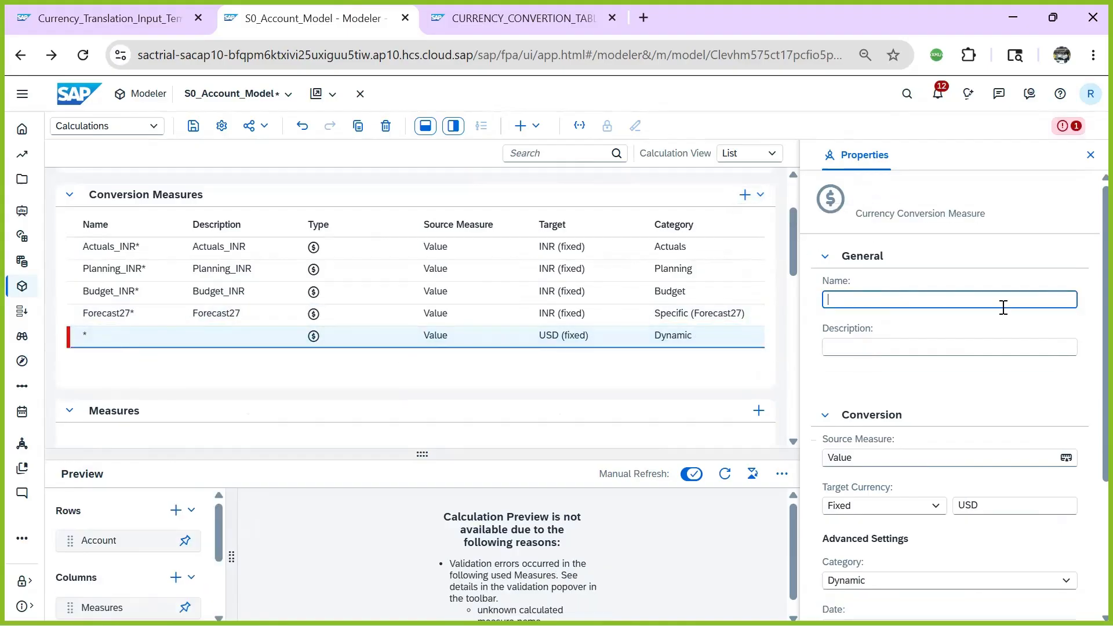
# - Name the new currency conversion measure Actuals_Optimistic
pyautogui.write('a')
pyautogui.press('BackSpace')
pyautogui.write('A')
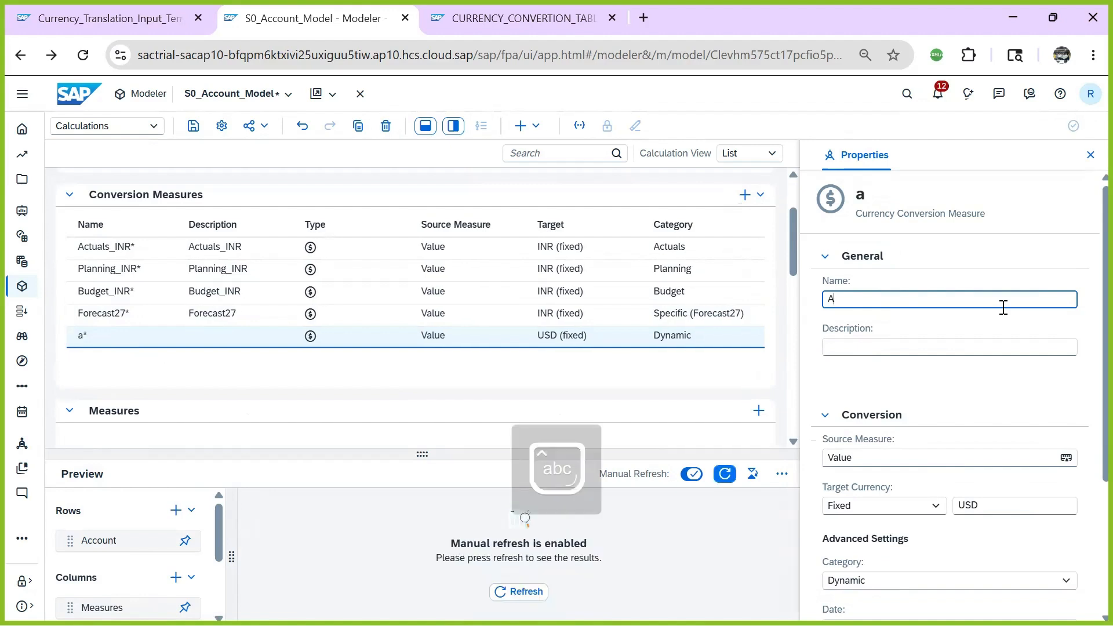
pyautogui.write('ctuals')
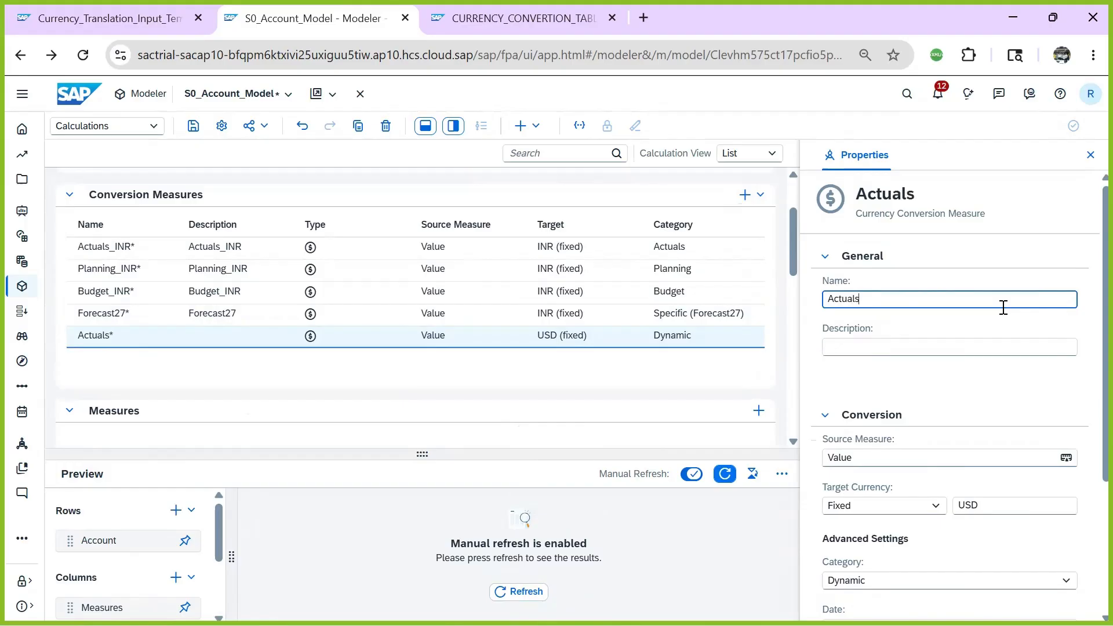
pyautogui.write('_Optimistic')
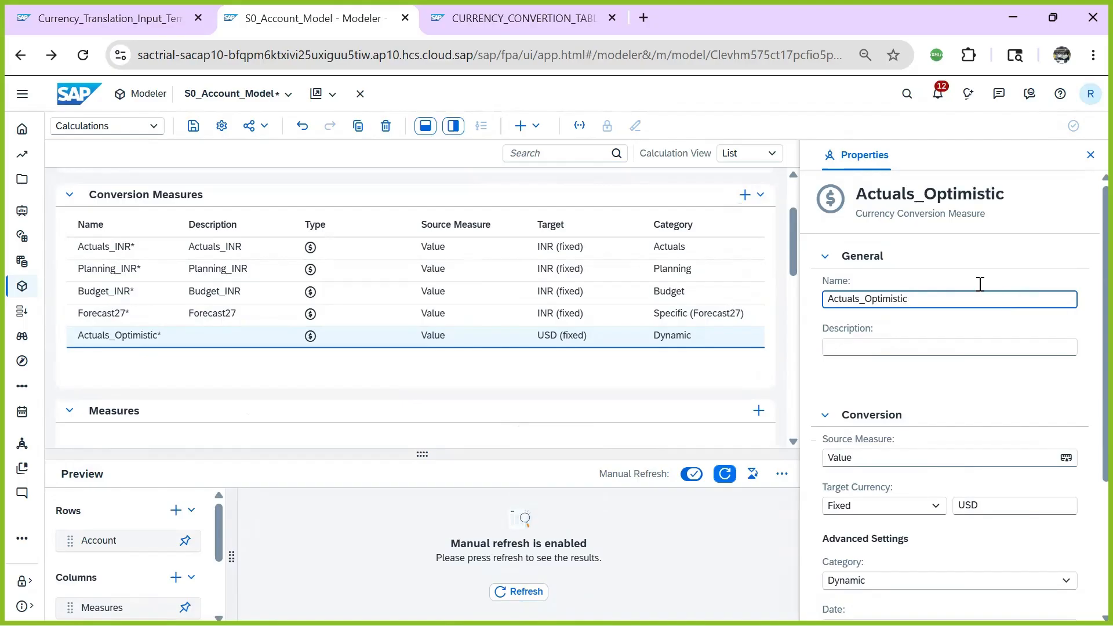
pyautogui.moveTo(917, 300); pyautogui.dragTo(777, 298)
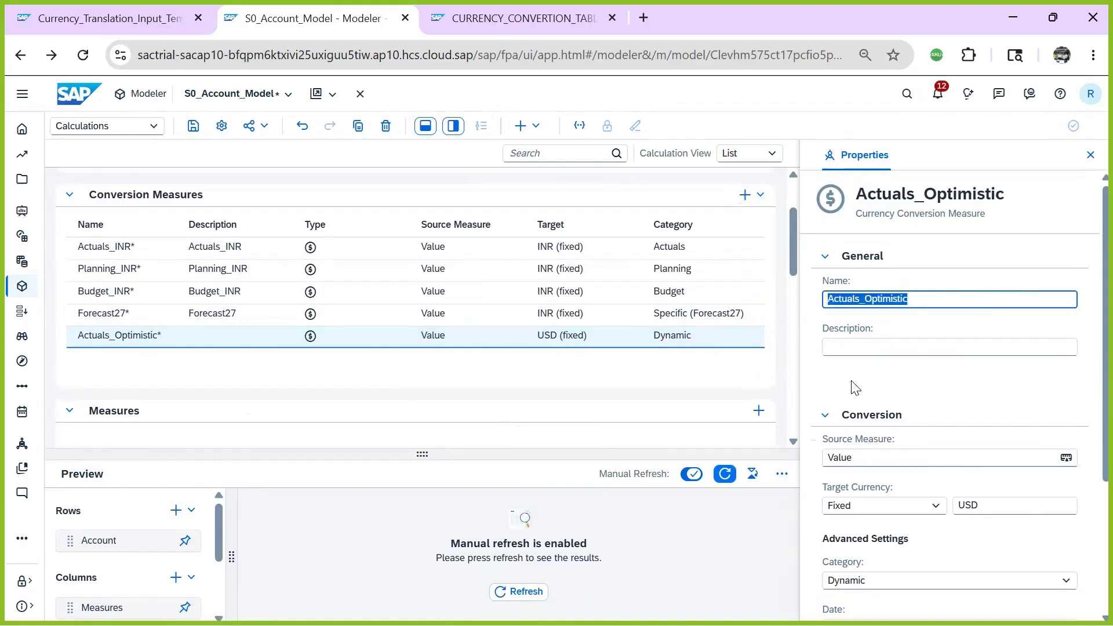
pyautogui.click(901, 360)
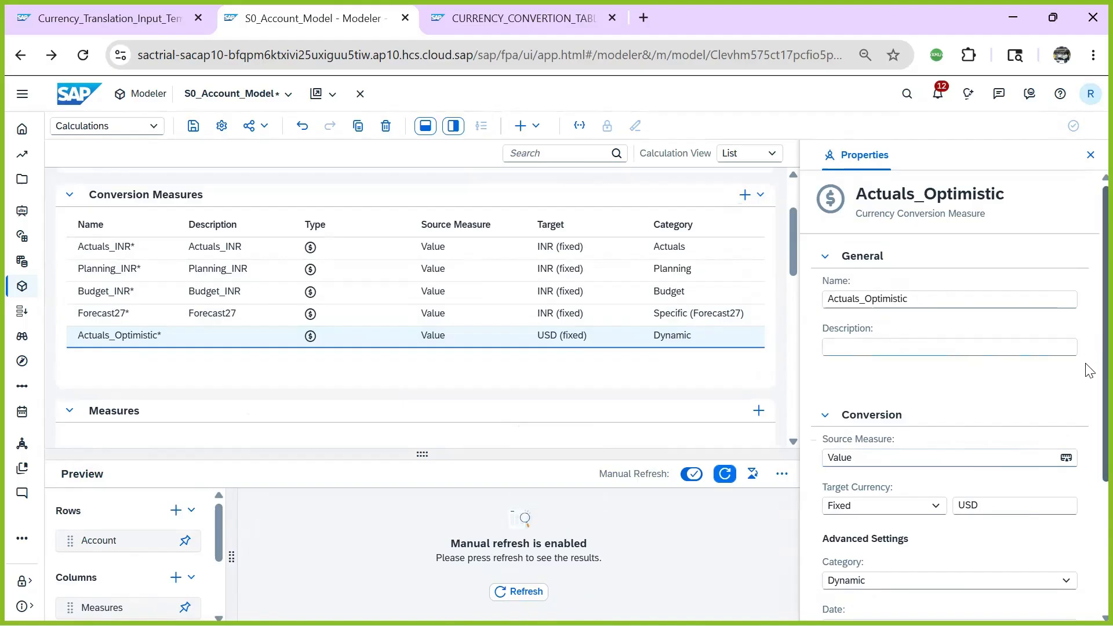
# - Set the fixed target currency of Actuals_Optimistic to INR
pyautogui.scroll(-2, 1088, 371)
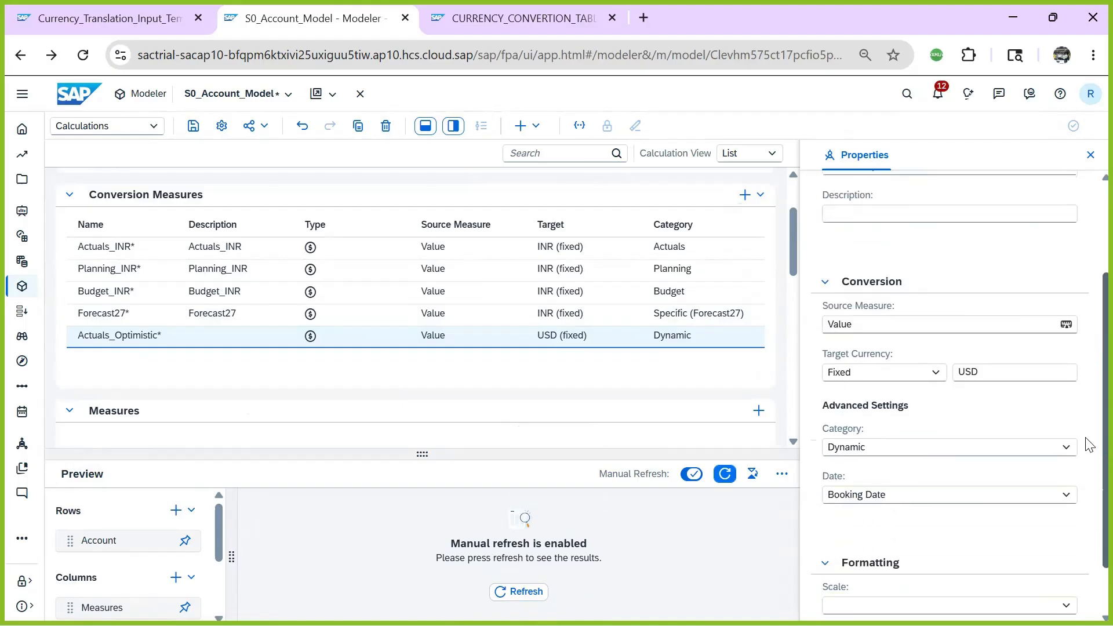
pyautogui.doubleClick(967, 372)
pyautogui.press('BackSpace')
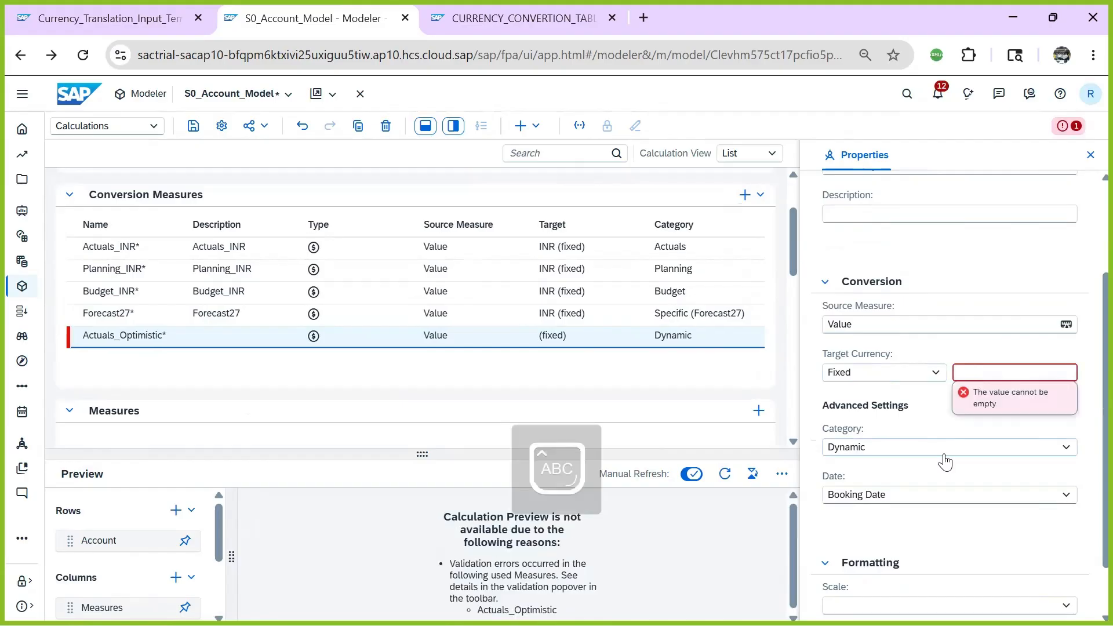
pyautogui.write('INR')
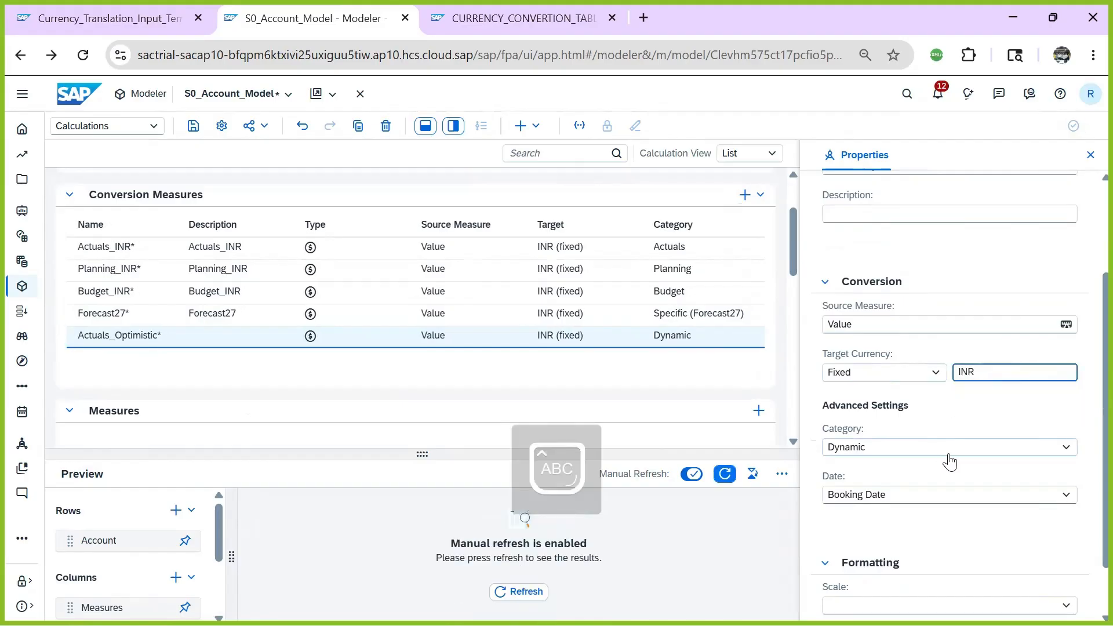
# - Set the category of Actuals_Optimistic to Specific with rate version Optimistic, and save the model
pyautogui.click(882, 450)
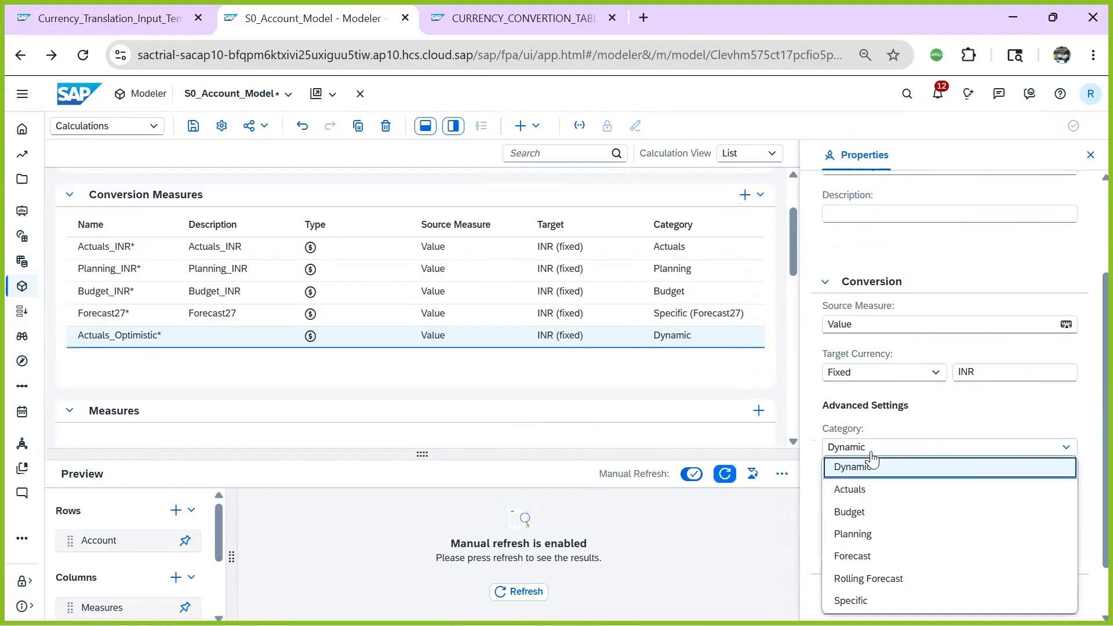
pyautogui.click(851, 600)
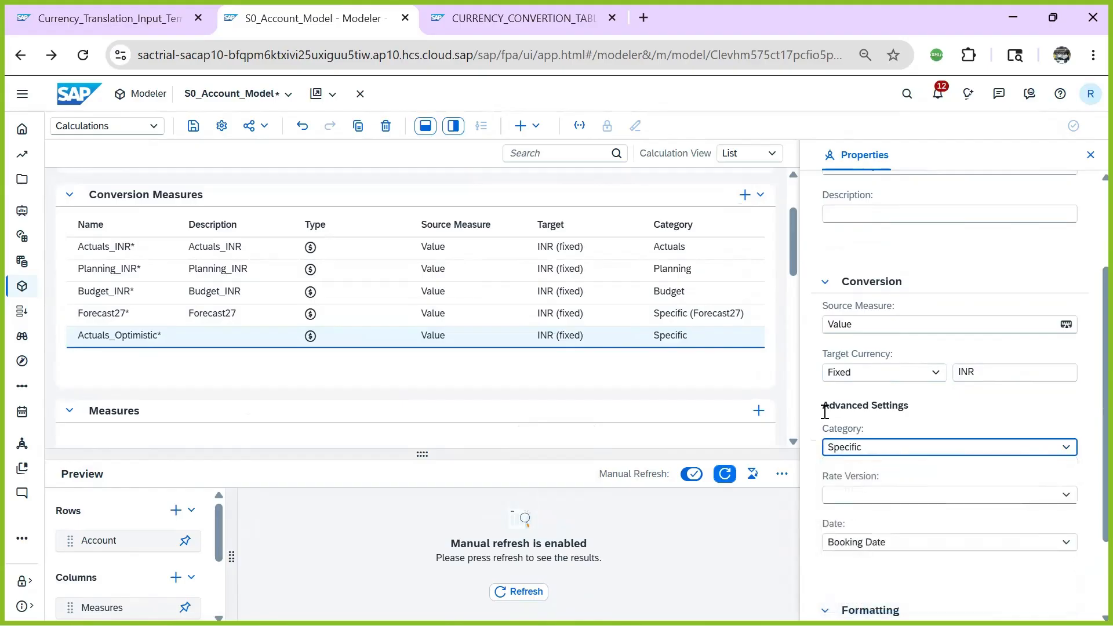
pyautogui.click(904, 497)
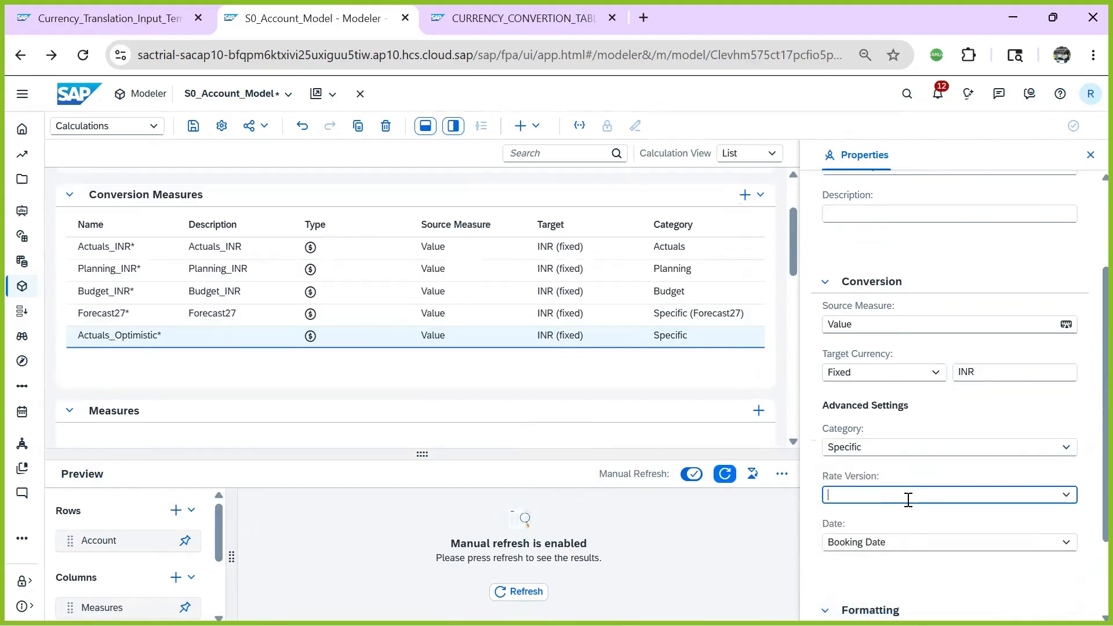
pyautogui.press('capslock')
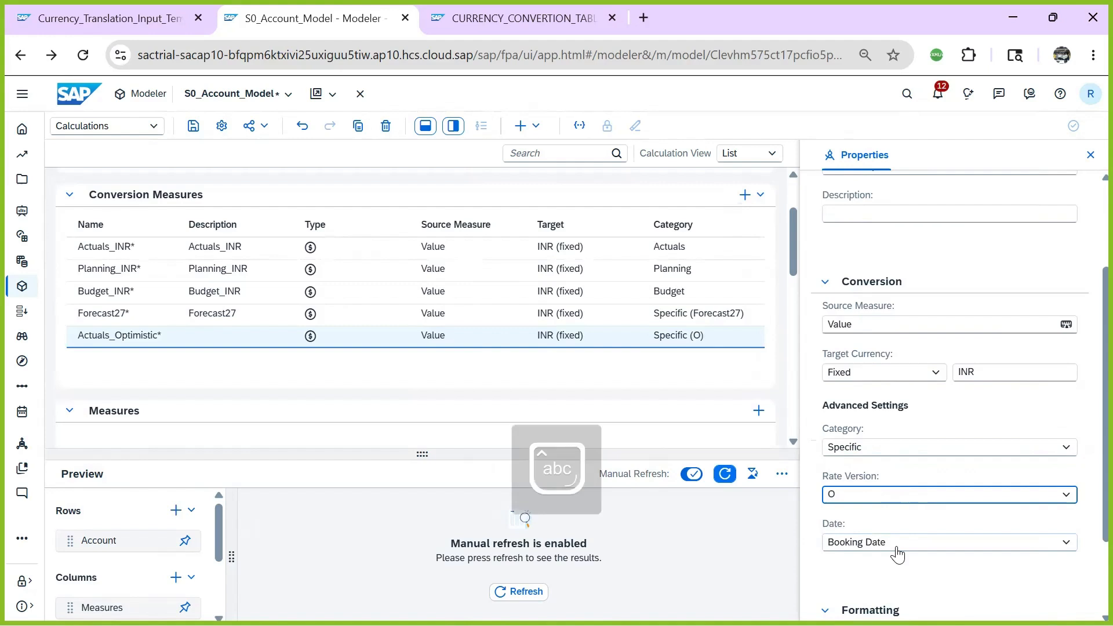
pyautogui.write('Optimistic')
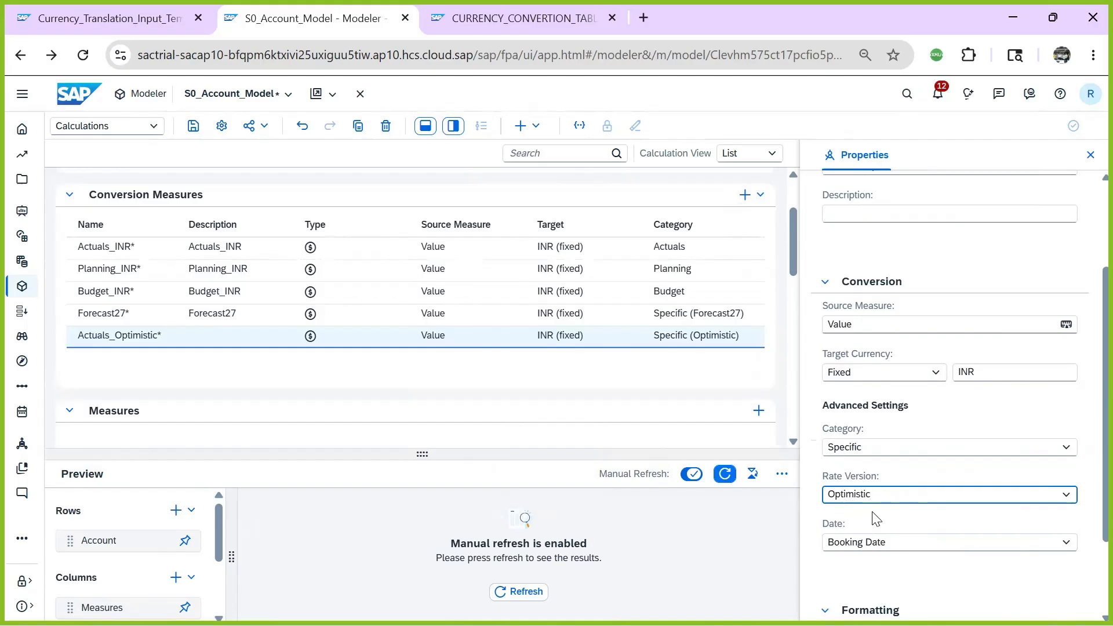
pyautogui.scroll(2, 972, 467)
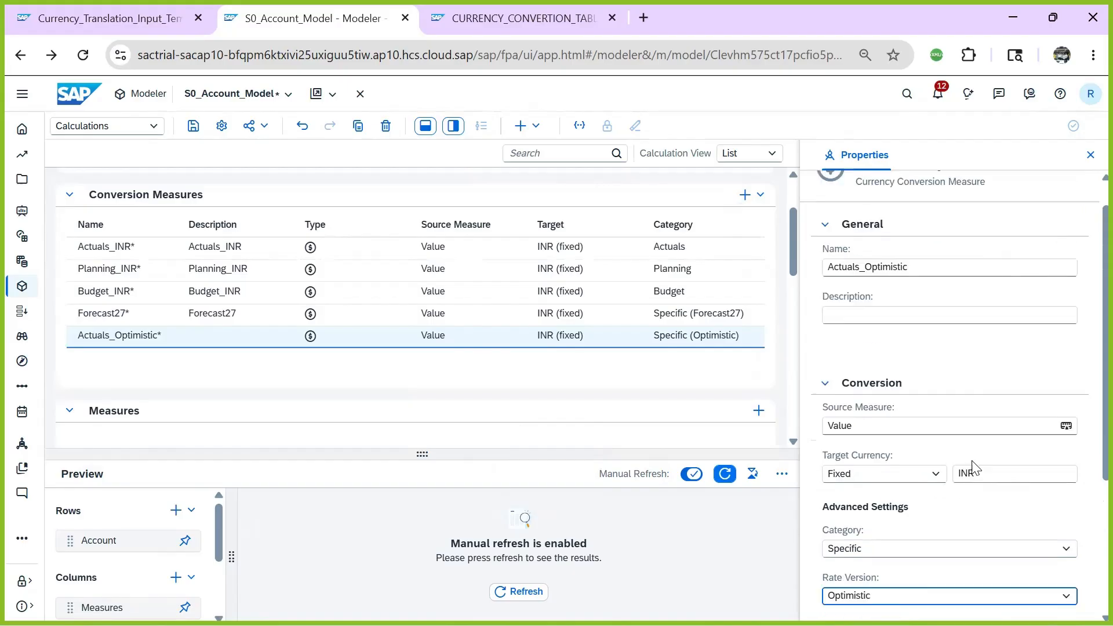
pyautogui.scroll(1, 973, 467)
pyautogui.click(193, 126)
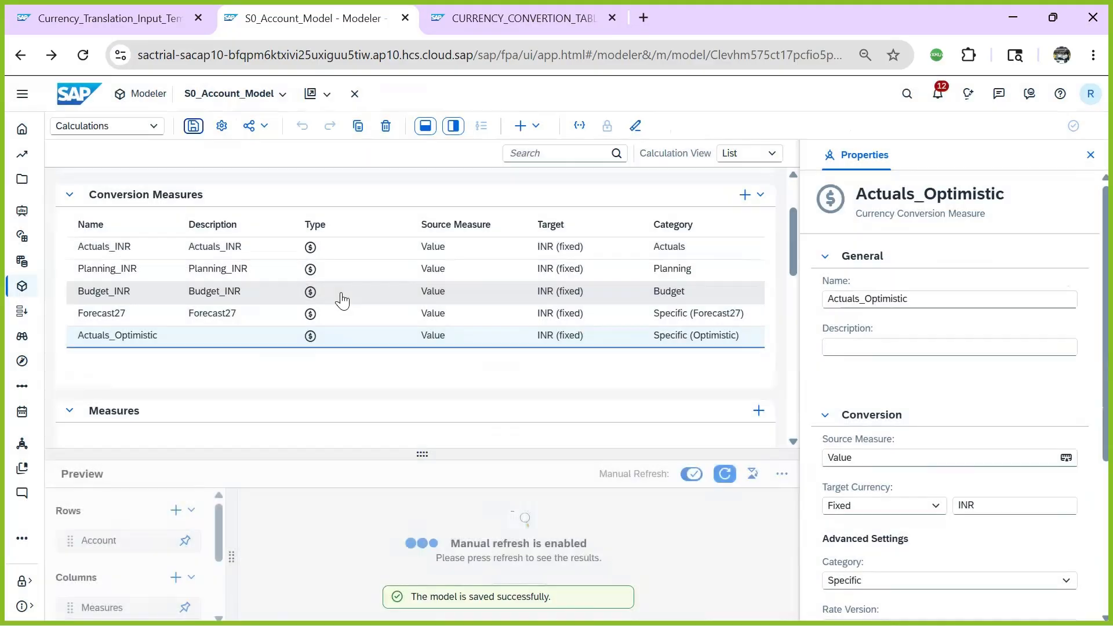
pyautogui.click(144, 344)
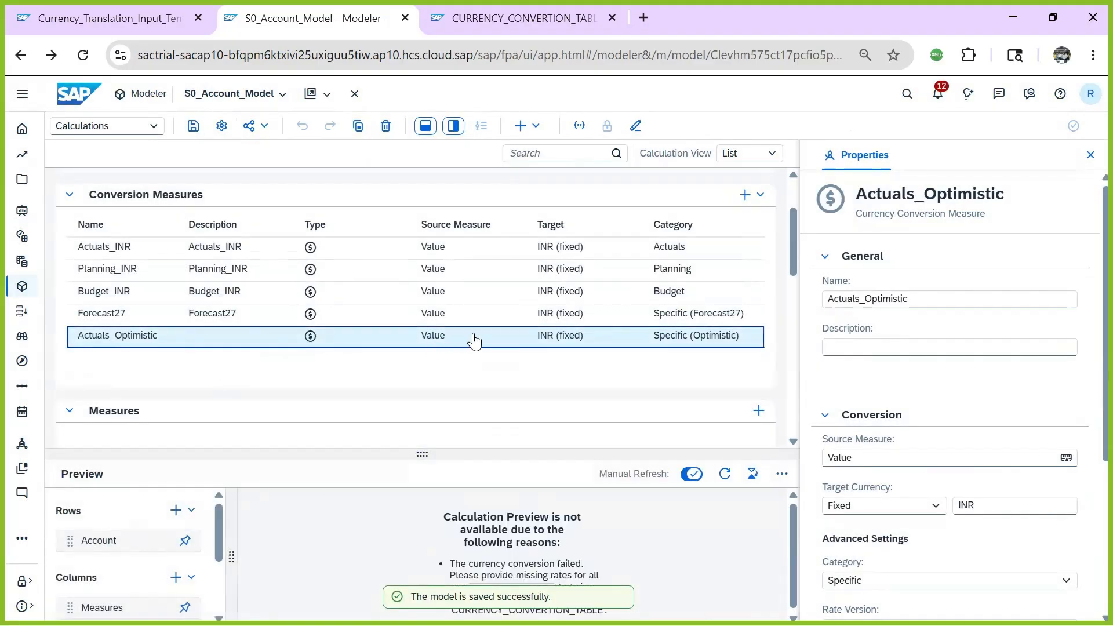
# - Add another currency conversion measure named Actuals_Pessimistic and copy the word Pessimistic from its name
pyautogui.click(761, 195)
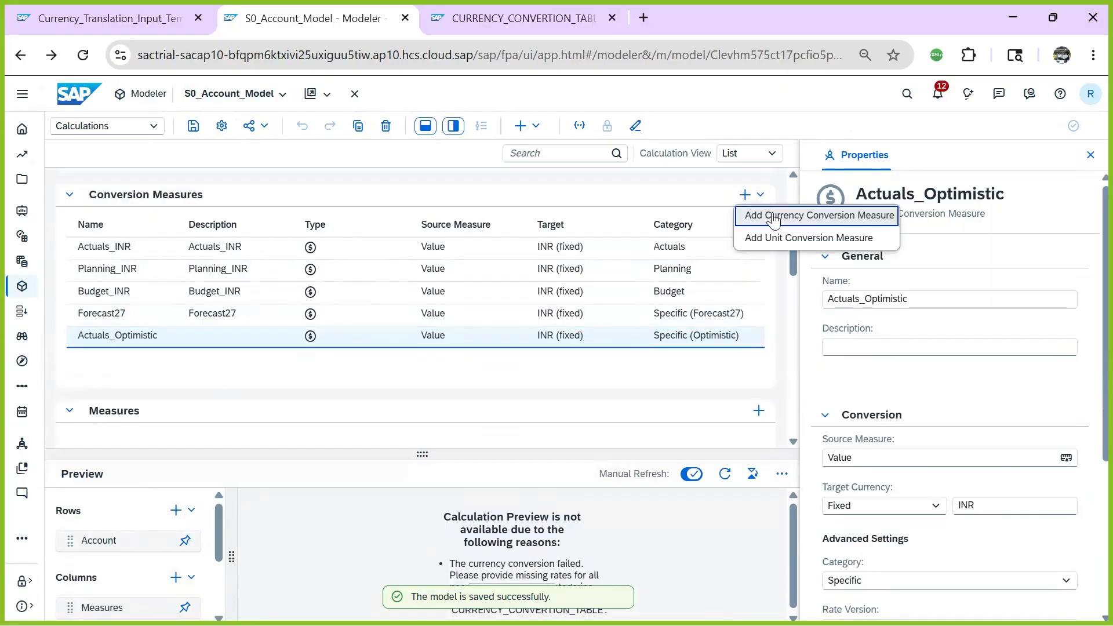
pyautogui.click(766, 214)
pyautogui.click(154, 356)
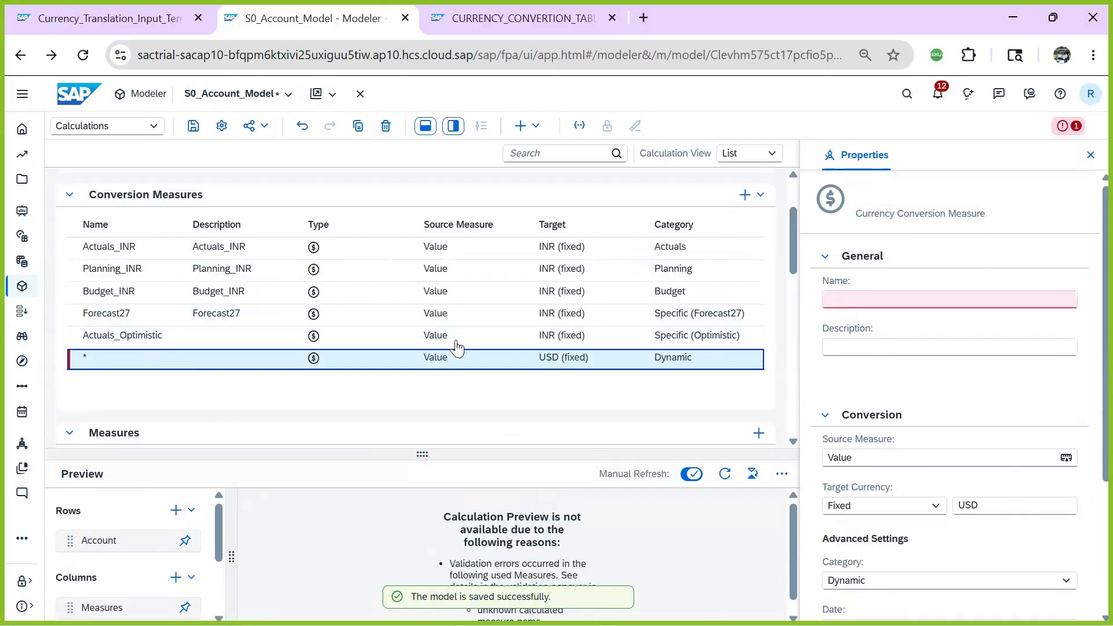
pyautogui.click(868, 300)
pyautogui.write('Actu')
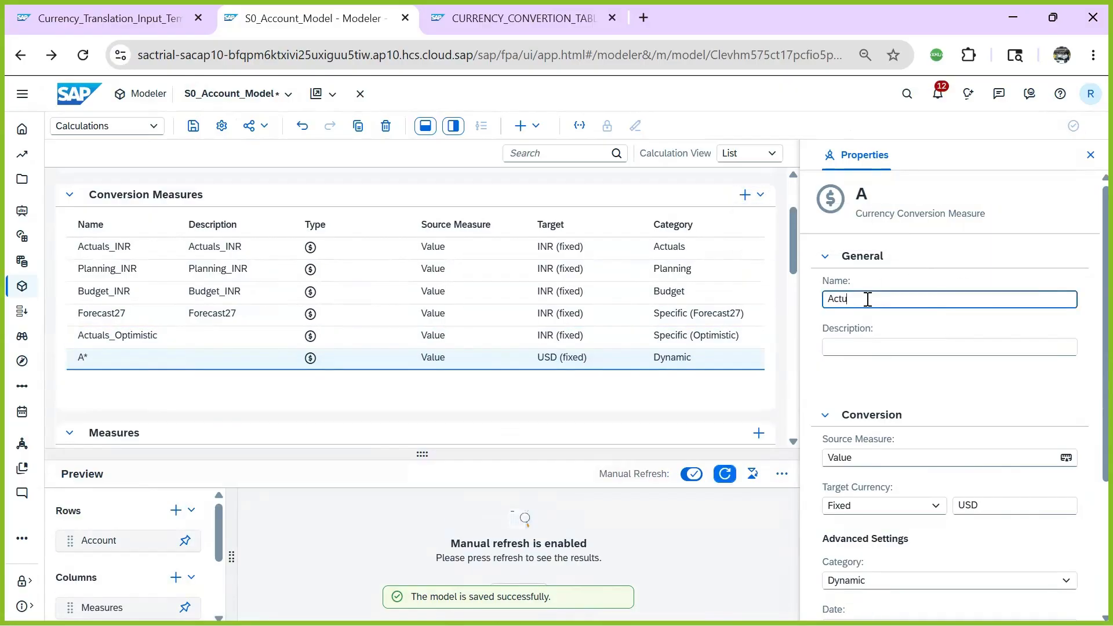
pyautogui.write('als_Pessimistic')
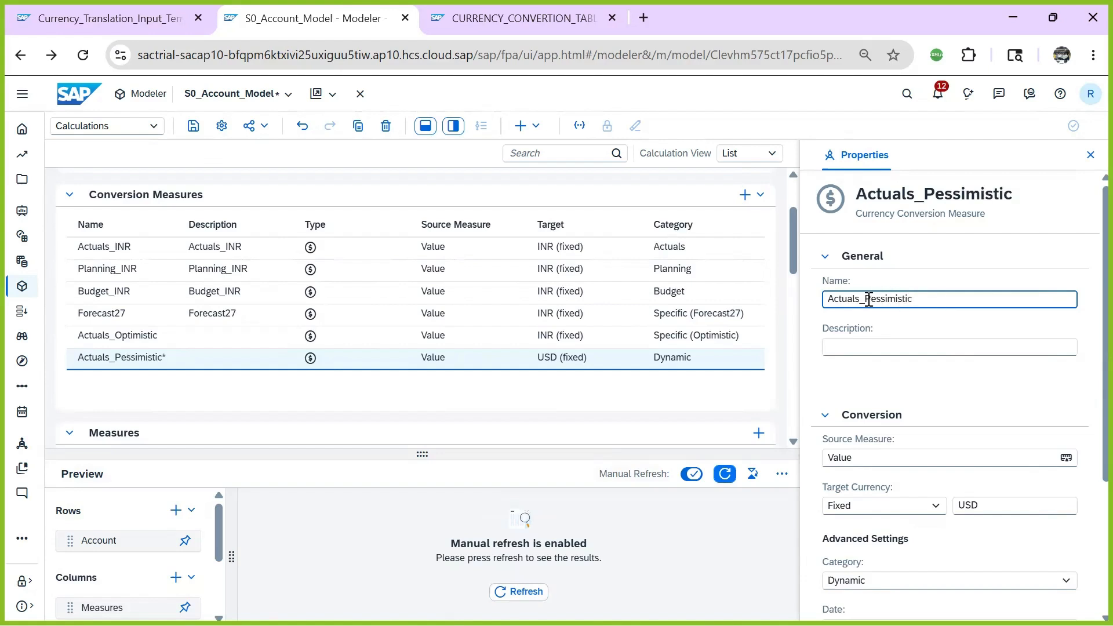
pyautogui.moveTo(865, 299); pyautogui.dragTo(951, 299)
pyautogui.hotkey('ctrl', 'c')
pyautogui.click(903, 386)
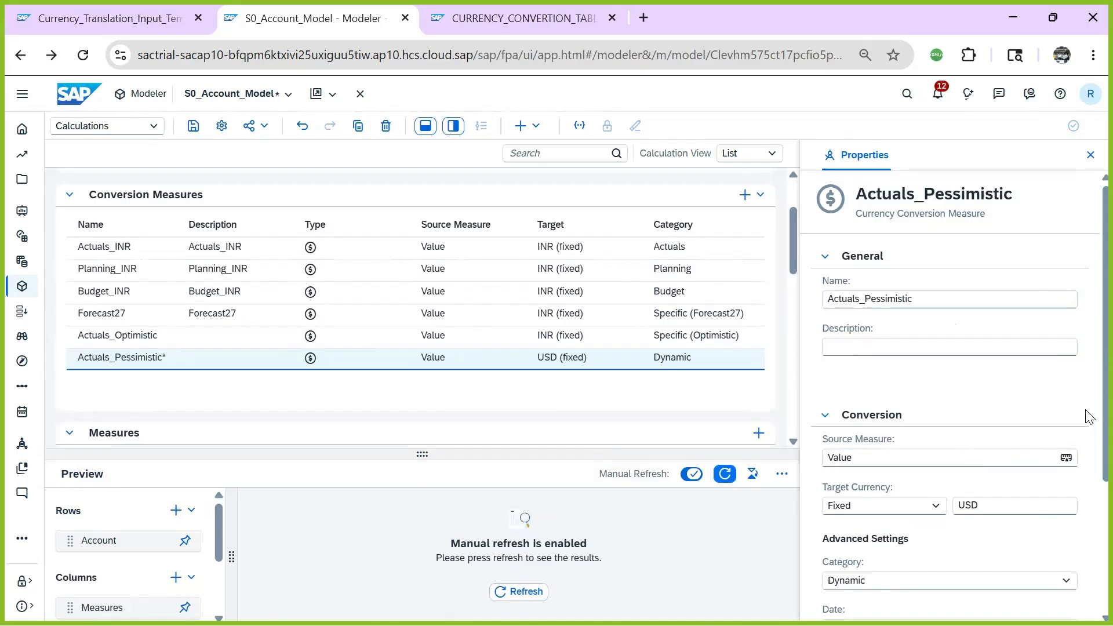
# - Set the fixed target currency of Actuals_Pessimistic to INR
pyautogui.scroll(-2, 1088, 464)
pyautogui.moveTo(995, 377); pyautogui.dragTo(898, 381)
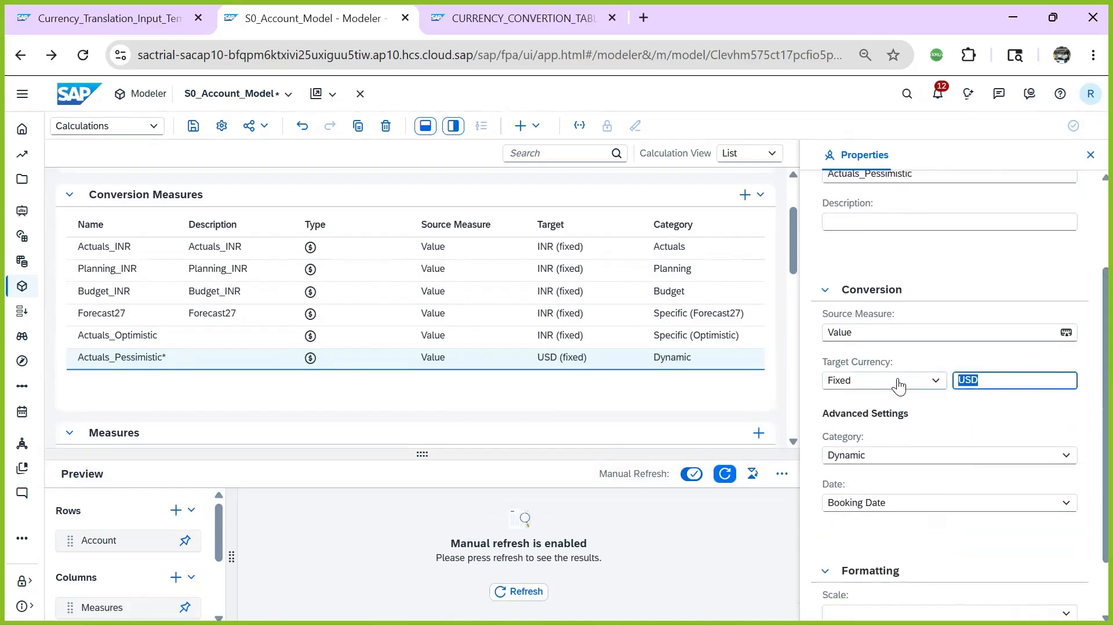
pyautogui.press('BackSpace')
pyautogui.press('capslock')
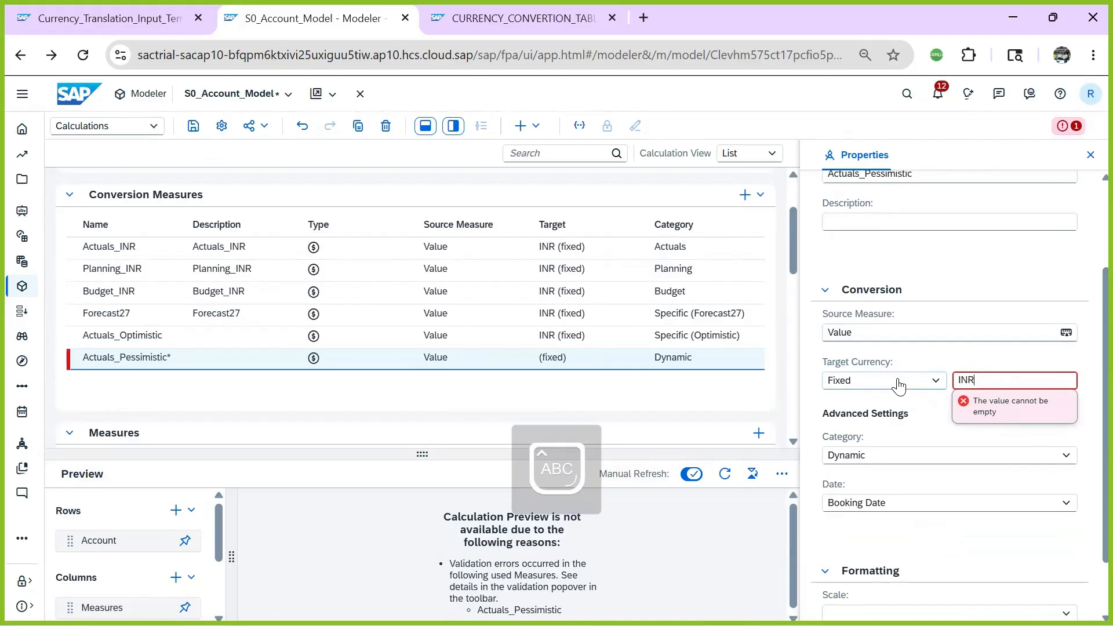
# - Set the category of Actuals_Pessimistic to Specific with the copied rate version Pessimistic, and save the model
pyautogui.click(882, 455)
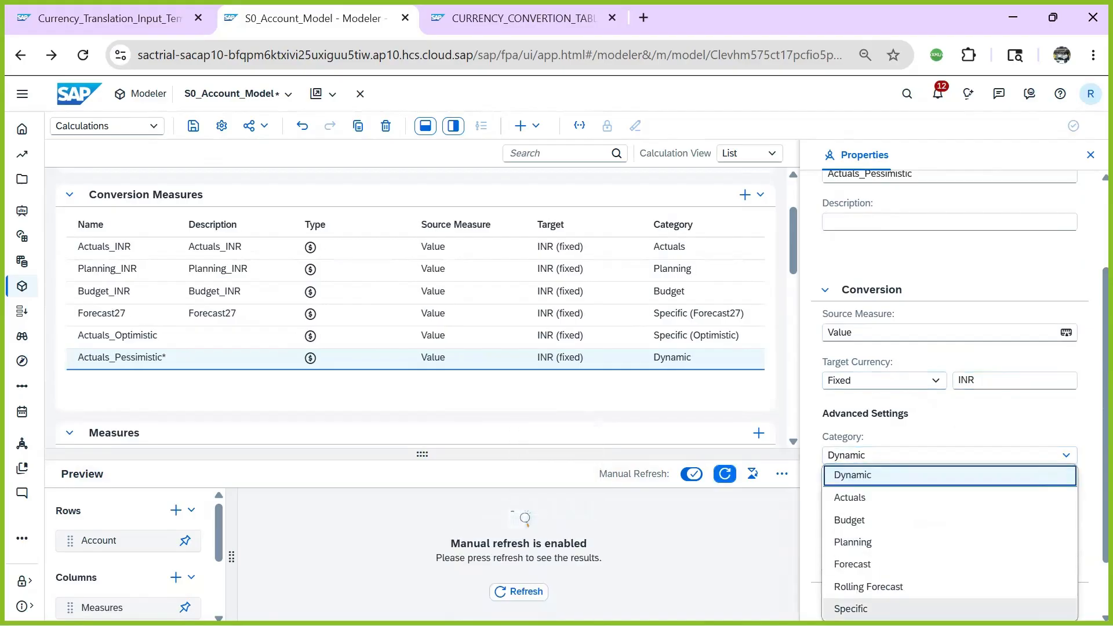
pyautogui.click(864, 609)
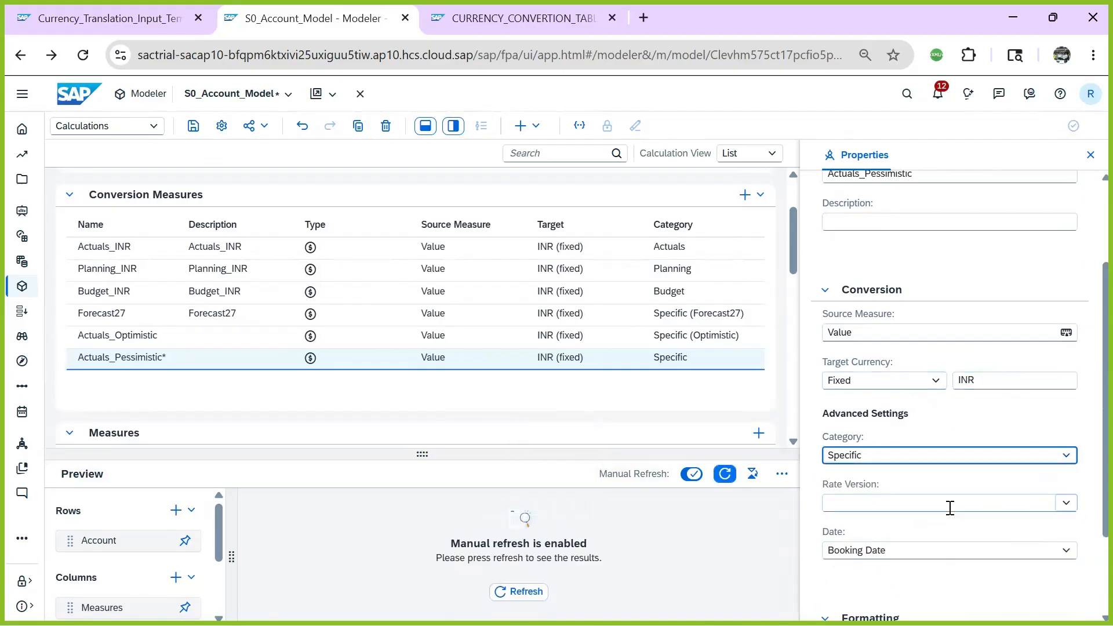
pyautogui.click(866, 499)
pyautogui.hotkey('ctrl', 'v')
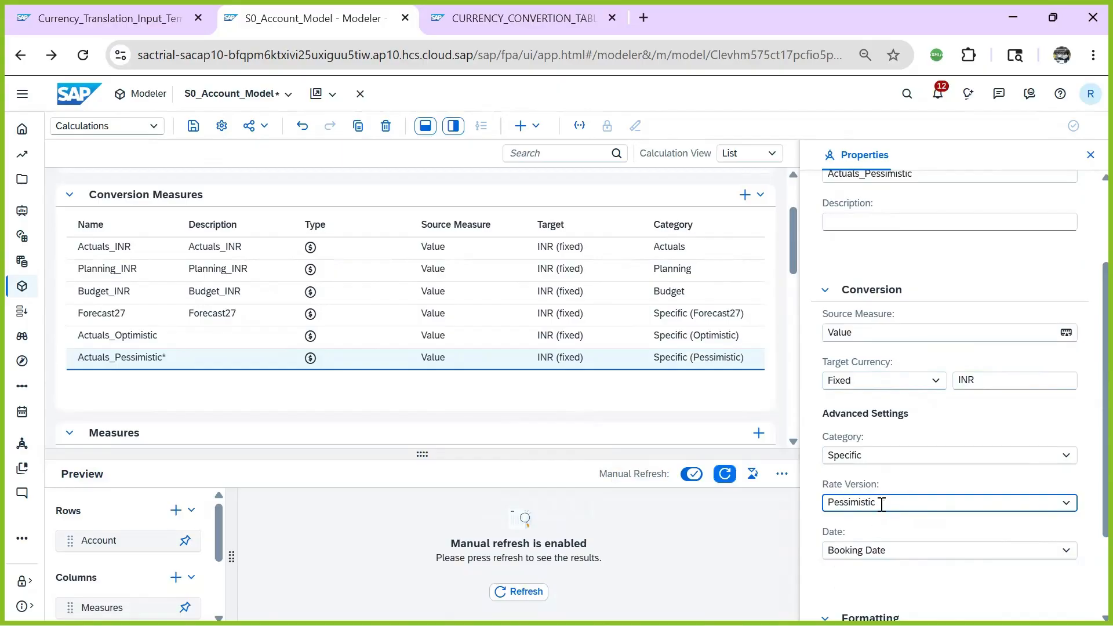
pyautogui.click(938, 591)
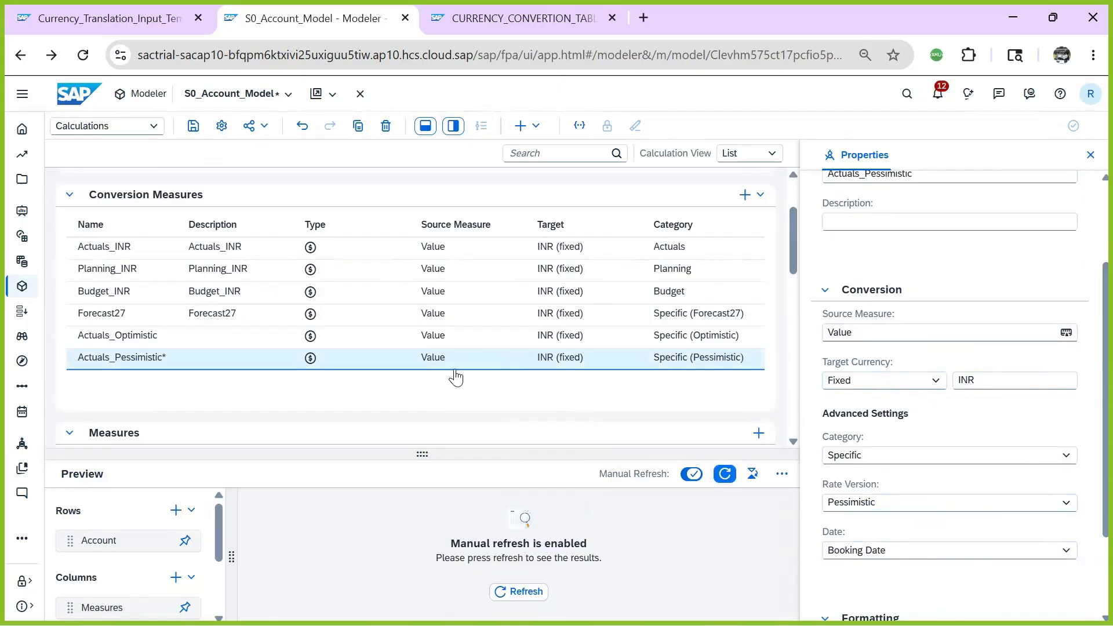
pyautogui.click(193, 127)
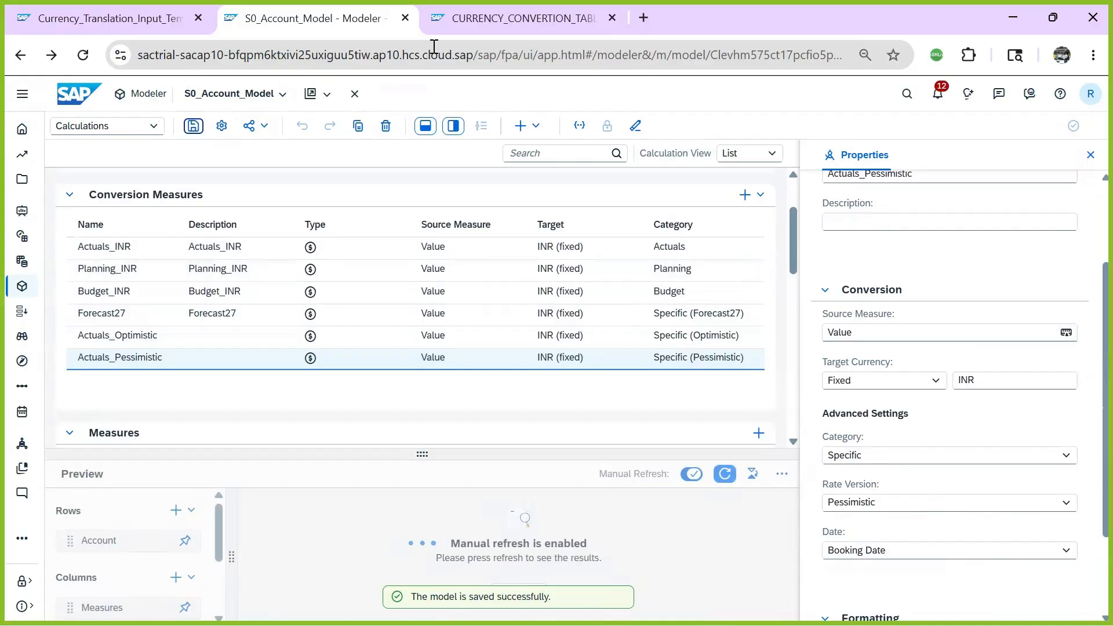
# - Switch to CURRENCY_CONVERTION_TABLE and select the exchange rate of the 2025-01-01 Actuals row with rate type Average
pyautogui.click(508, 18)
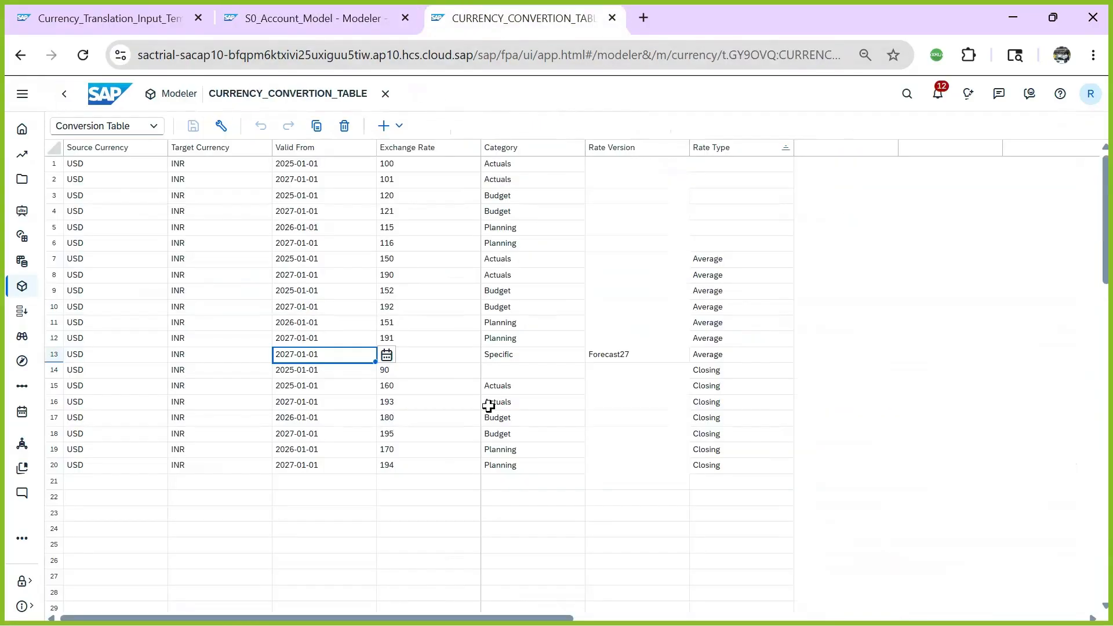
pyautogui.click(429, 307)
pyautogui.click(388, 261)
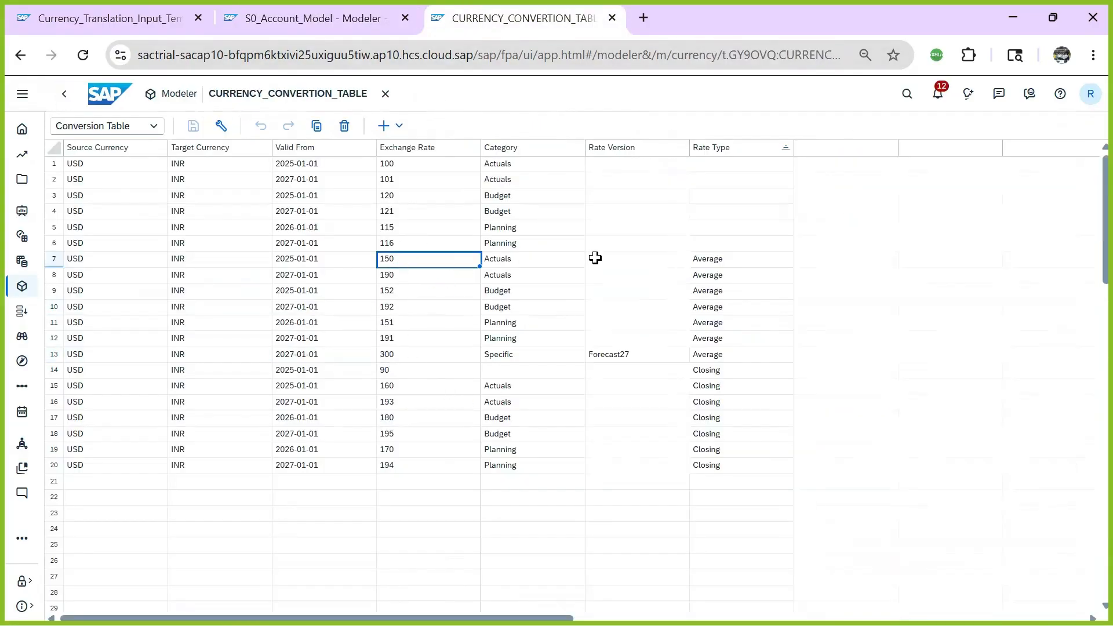
# - Copy the 2025-01-01 Actuals row with rate type Average into the first empty row of the conversion table
pyautogui.click(497, 260)
pyautogui.click(314, 260)
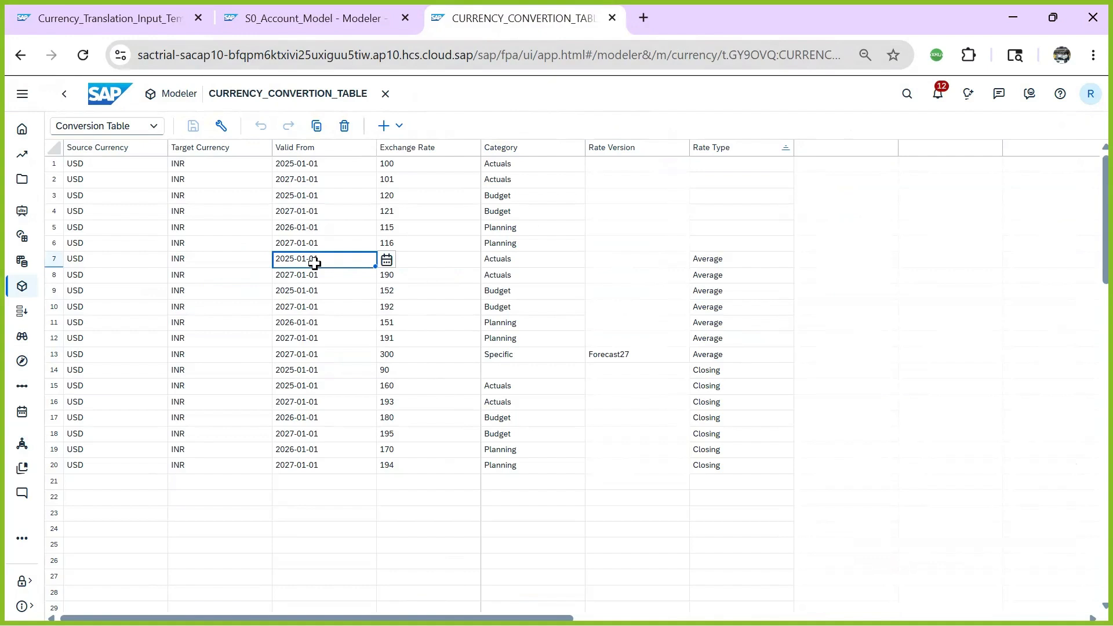
pyautogui.moveTo(86, 258); pyautogui.dragTo(232, 258)
pyautogui.moveTo(326, 258); pyautogui.dragTo(708, 262)
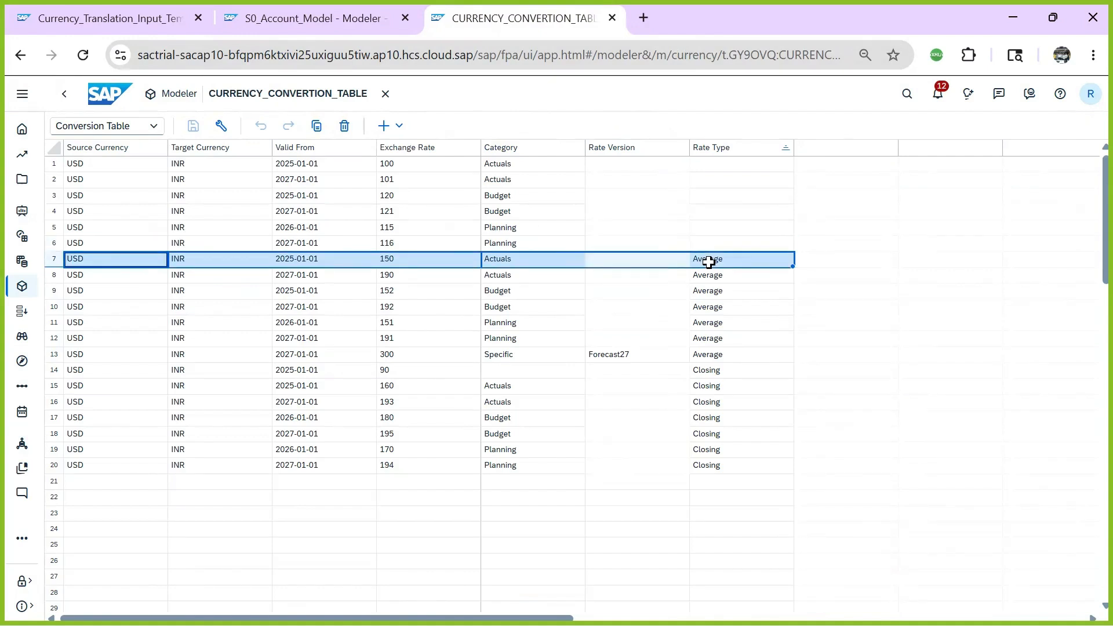
pyautogui.hotkey('ctrl', 'c')
pyautogui.click(117, 482)
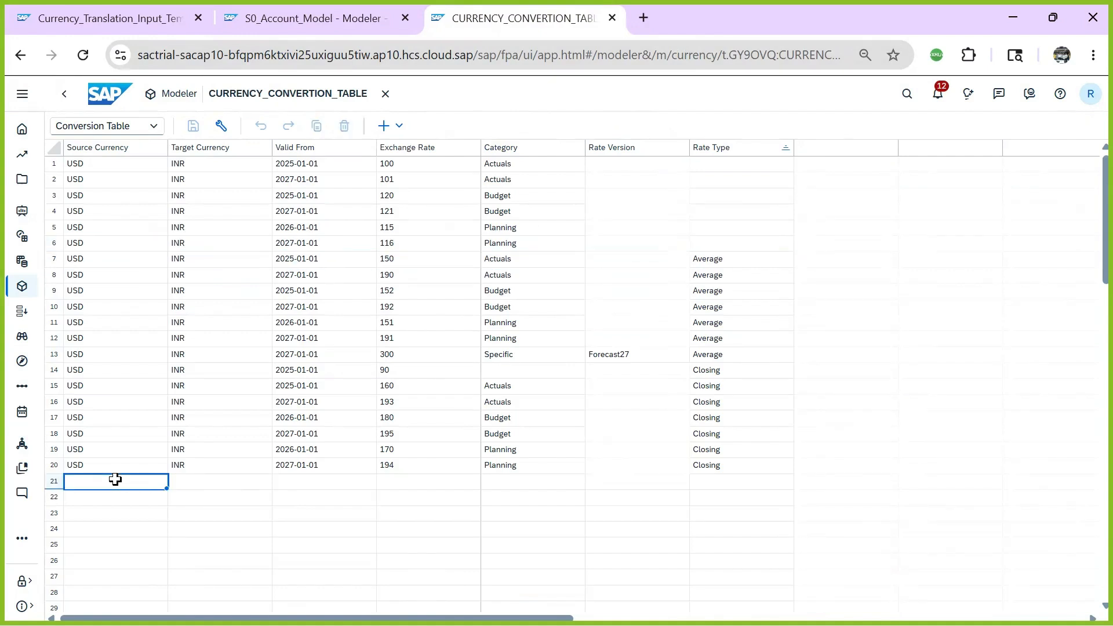
pyautogui.hotkey('ctrl', 'v')
# - Set the exchange rate of the pasted USD to INR row to 200
pyautogui.click(308, 484)
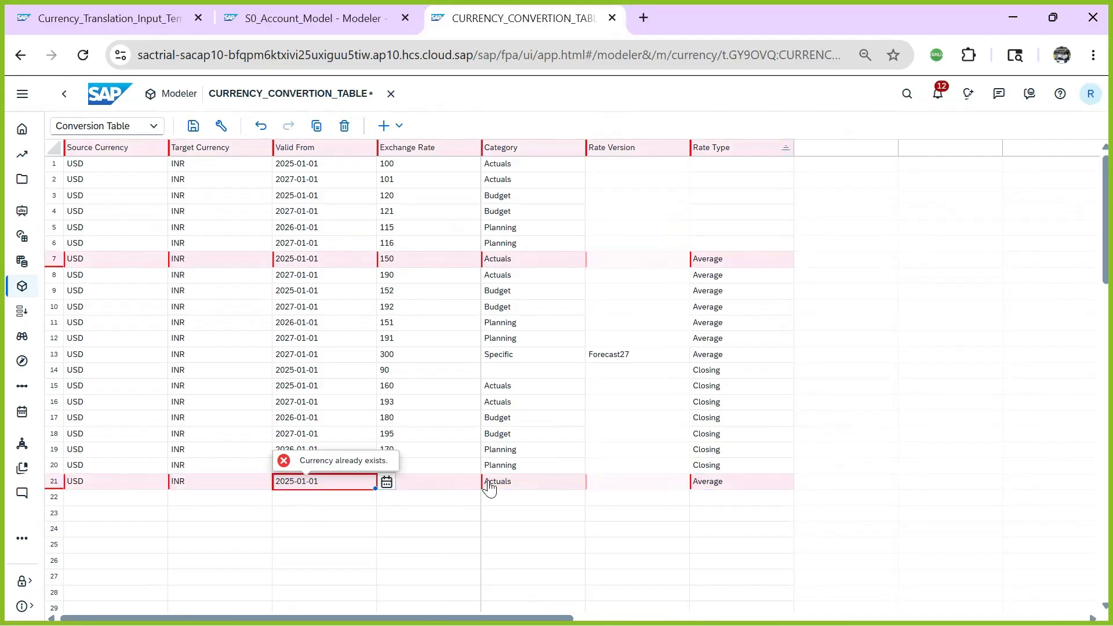
pyautogui.click(527, 471)
pyautogui.click(511, 480)
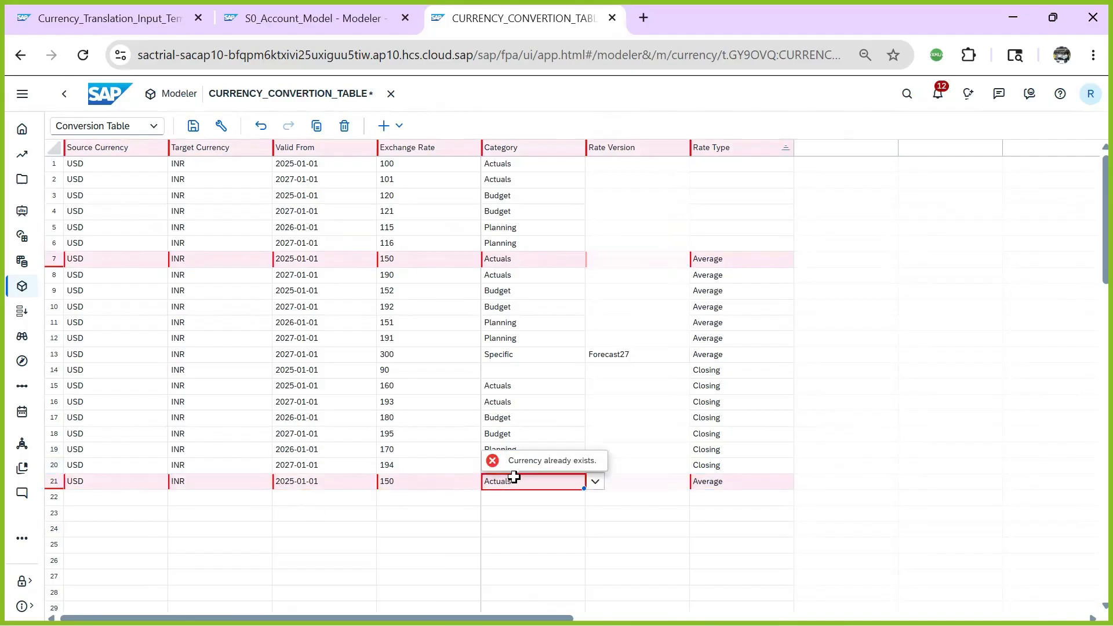
pyautogui.click(634, 487)
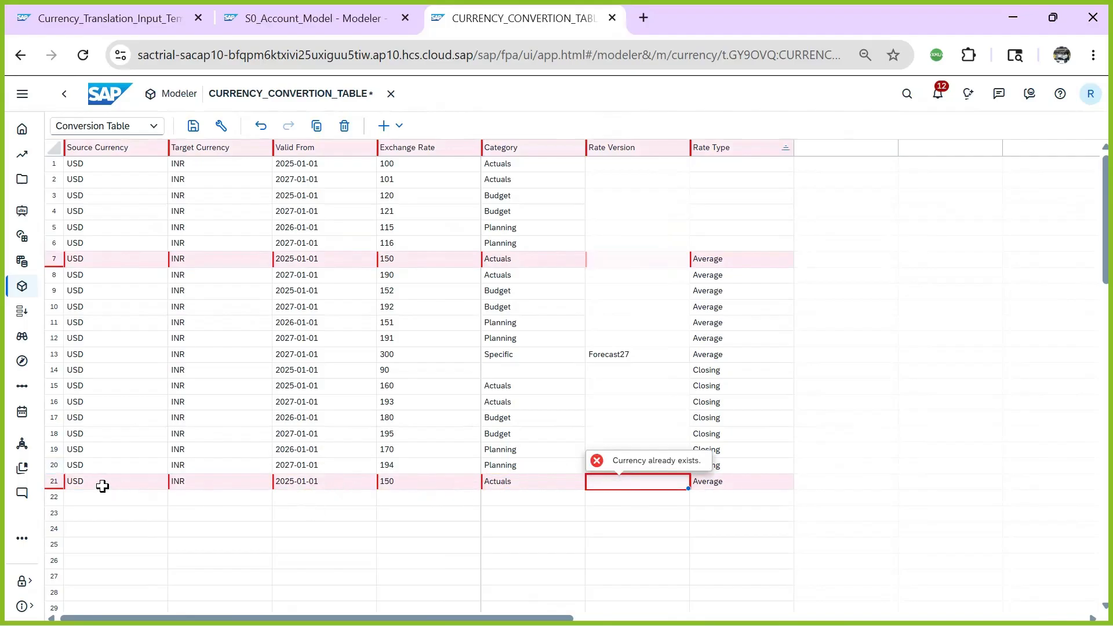
pyautogui.click(399, 487)
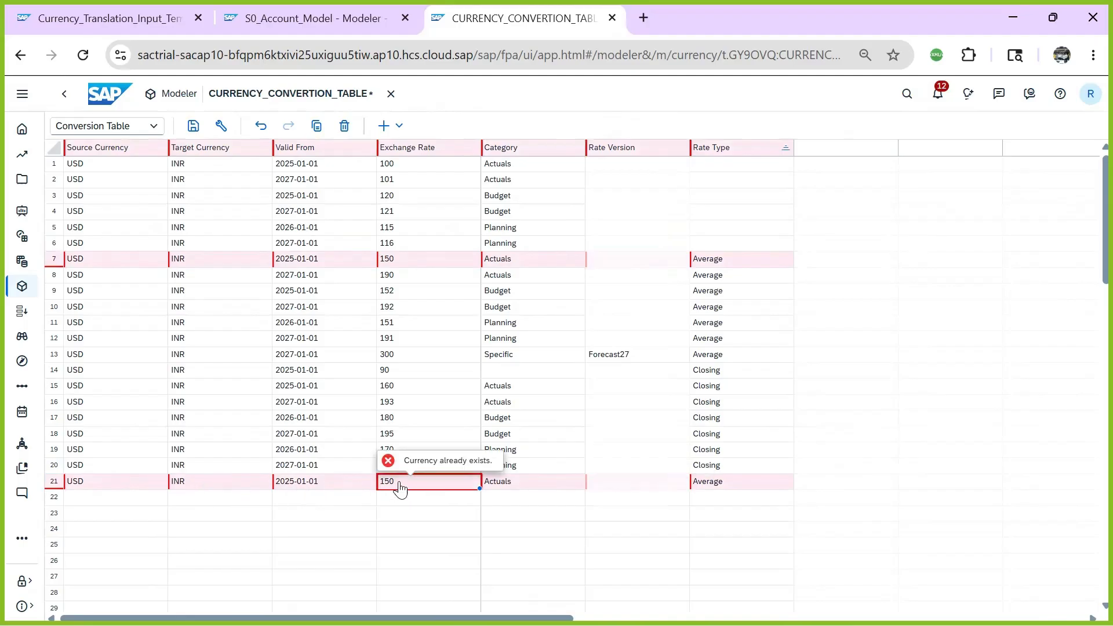
pyautogui.click(407, 481)
pyautogui.write('200')
# - Set the pasted row's category to Specific and its rate version to Optimistic
pyautogui.click(640, 485)
pyautogui.click(544, 484)
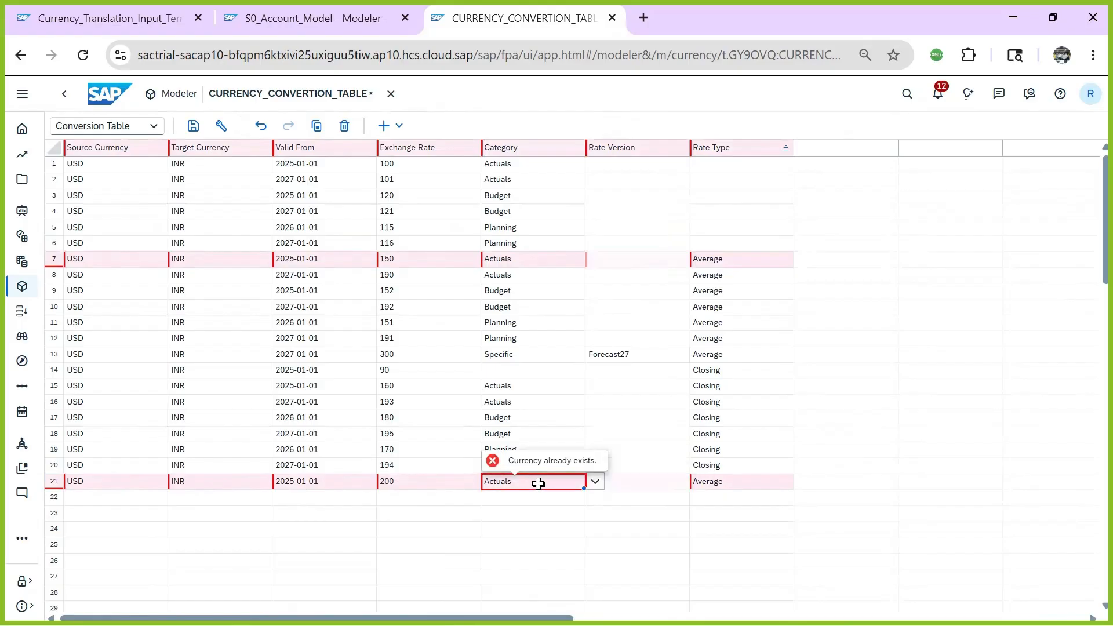
pyautogui.click(596, 483)
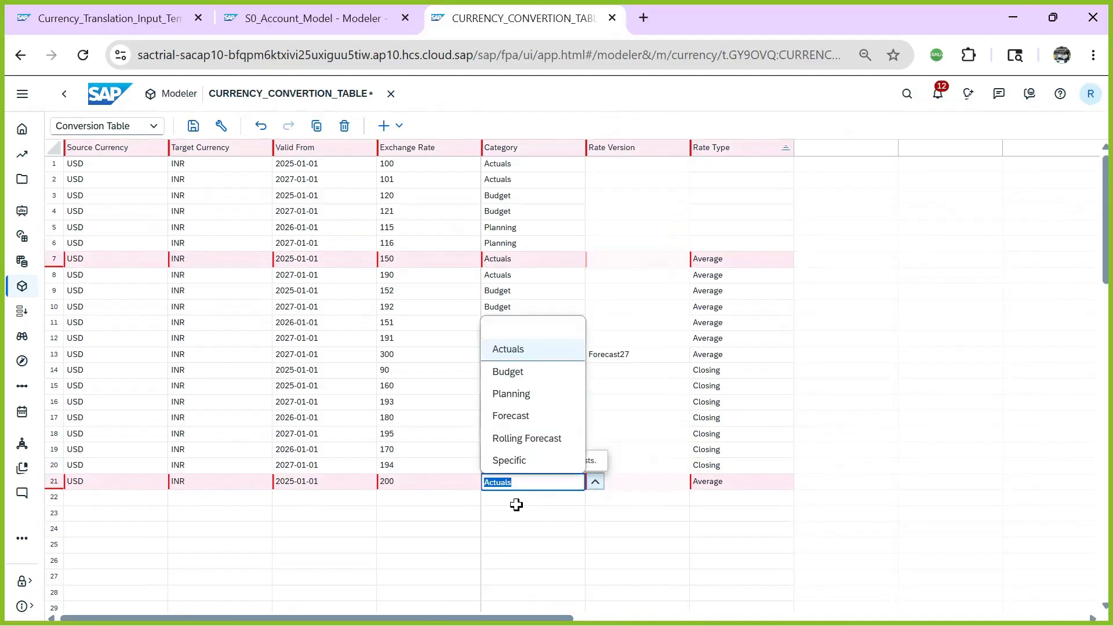
pyautogui.click(527, 461)
pyautogui.click(624, 486)
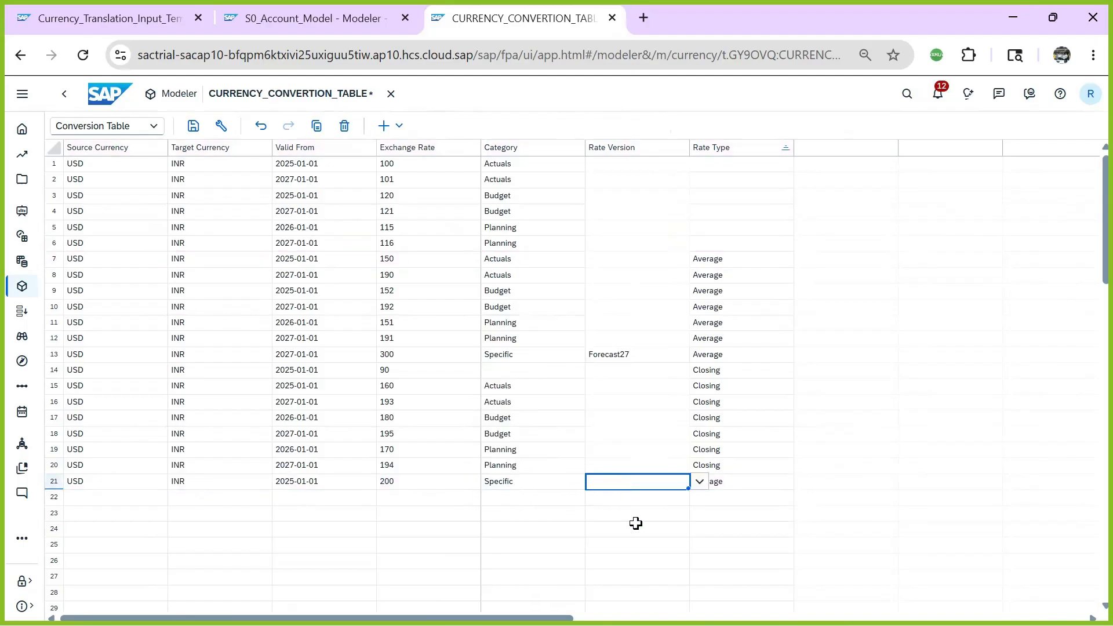
pyautogui.write('Optim')
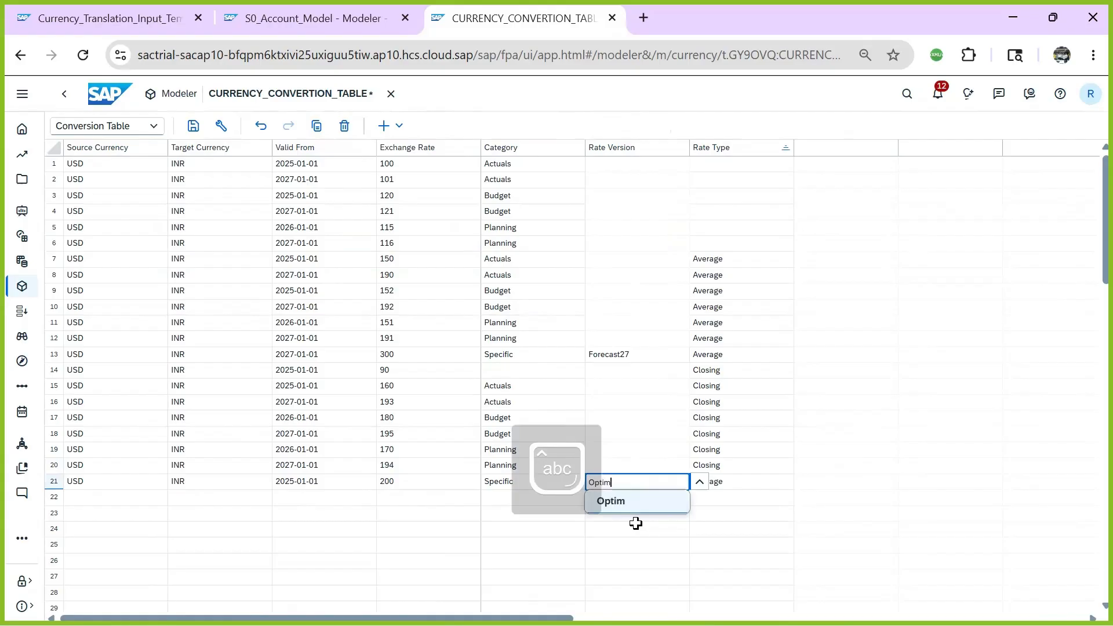
pyautogui.write('istic')
pyautogui.click(840, 530)
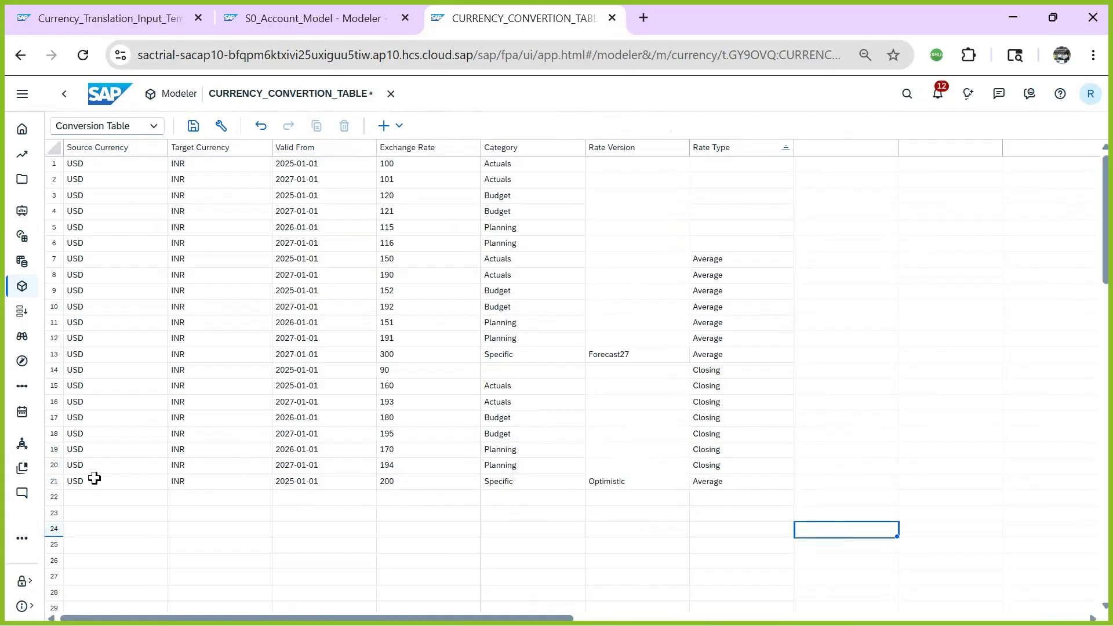
# - Copy the whole Optimistic rate row into the empty row directly below it
pyautogui.moveTo(92, 481); pyautogui.dragTo(695, 486)
pyautogui.hotkey('ctrl', 'c')
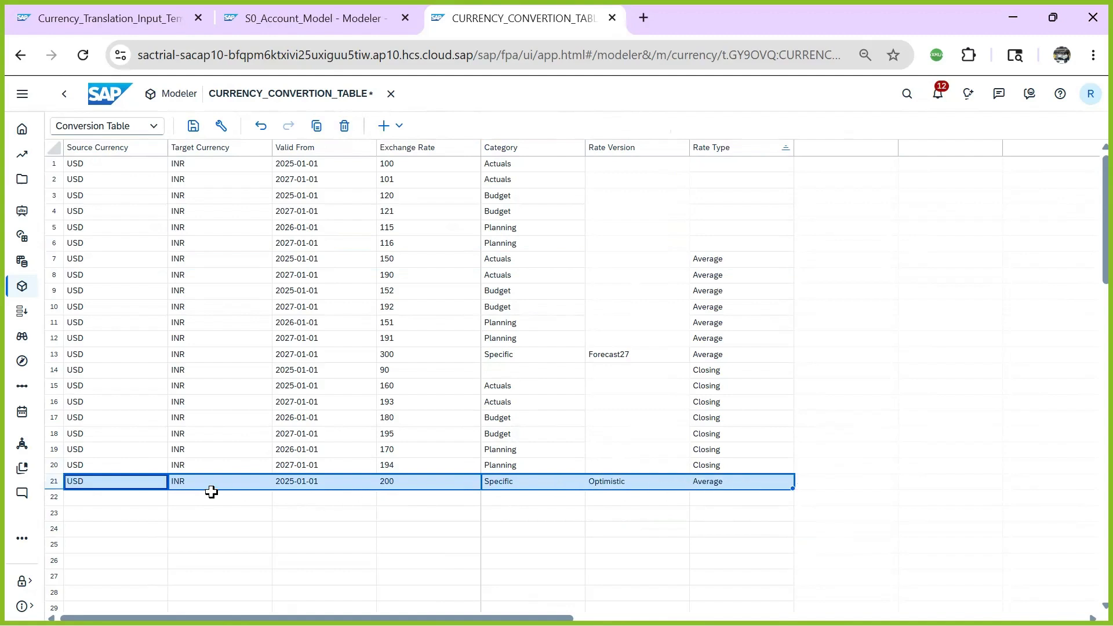
pyautogui.click(127, 496)
pyautogui.hotkey('ctrl', 'v')
# - Replace the rate version of the duplicated Optimistic row with Pessimistic
pyautogui.doubleClick(638, 497)
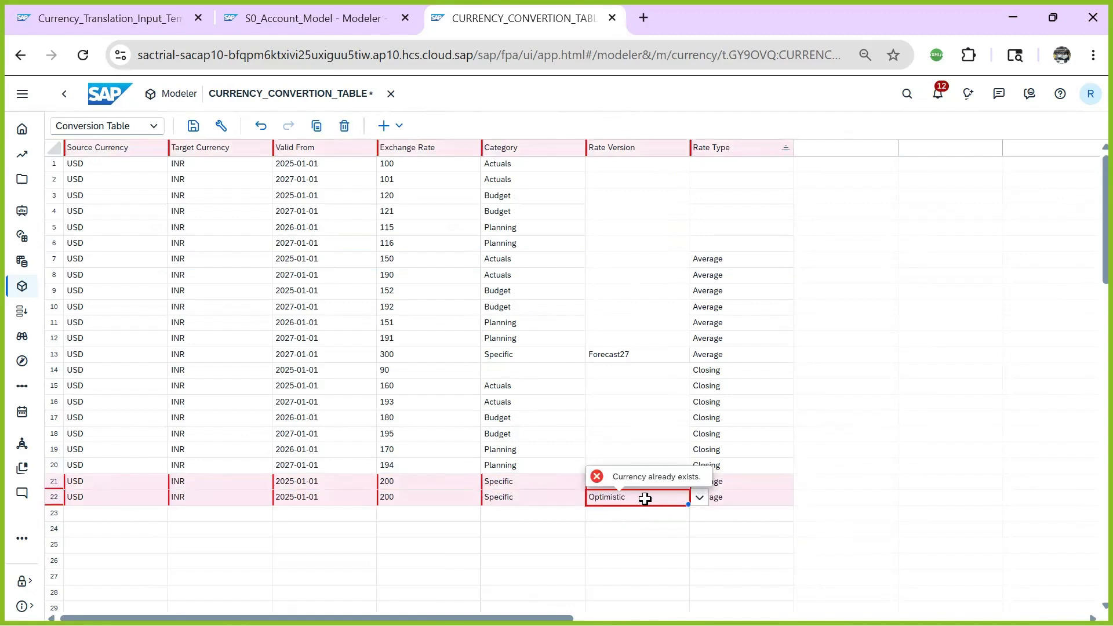
pyautogui.write('Optim')
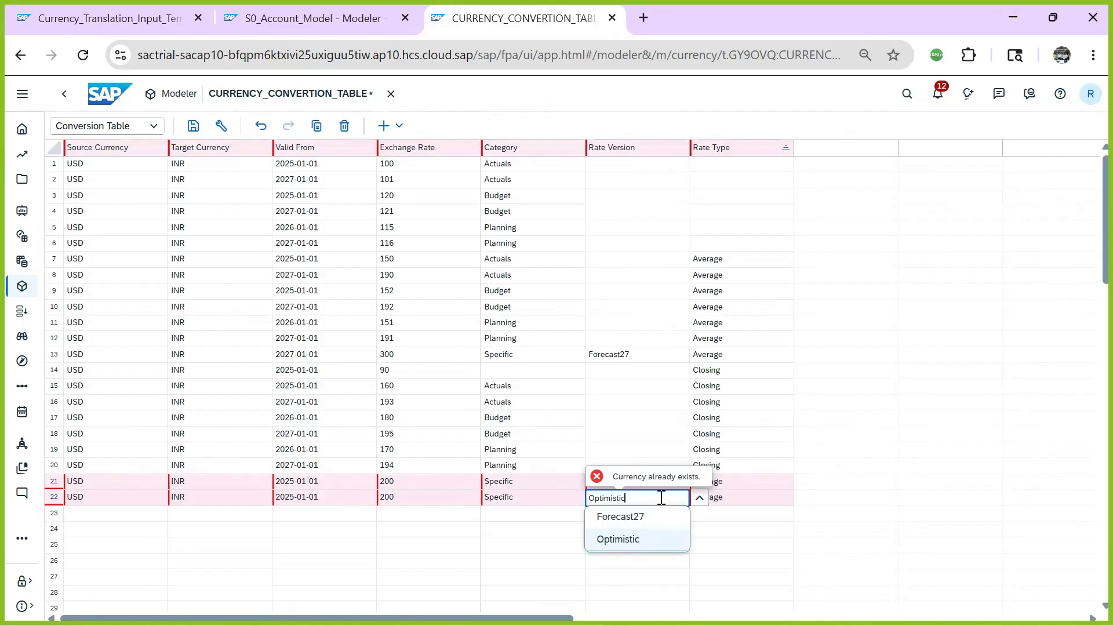
pyautogui.press('BackSpace')
pyautogui.press('BackSpace')
pyautogui.press('BackSpace')
pyautogui.press('BackSpace')
pyautogui.press('BackSpace')
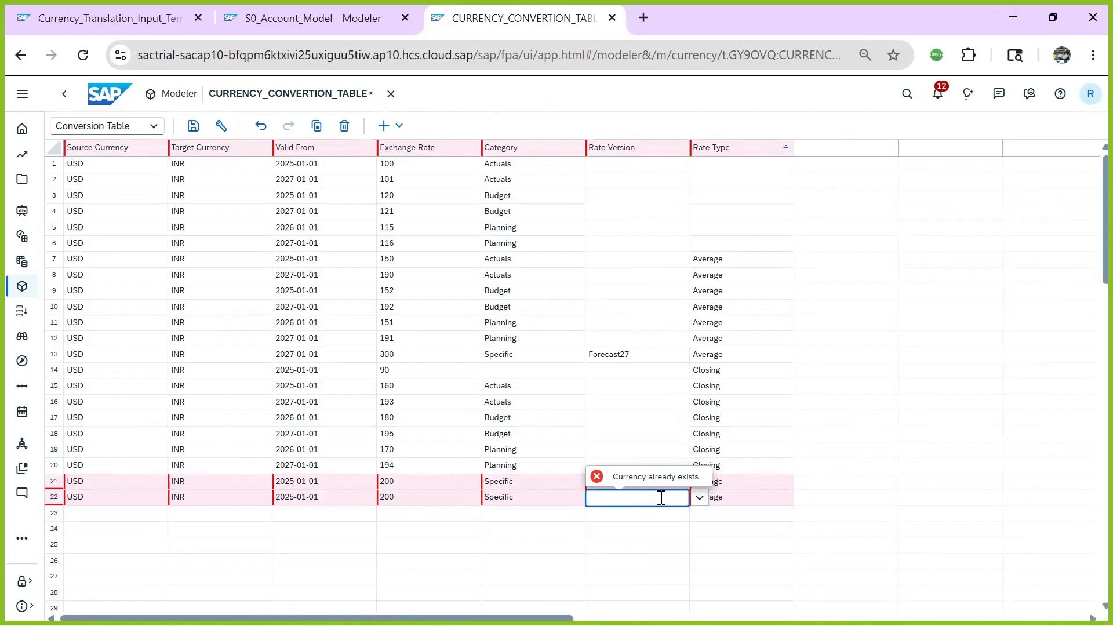
pyautogui.write('Pessimistic')
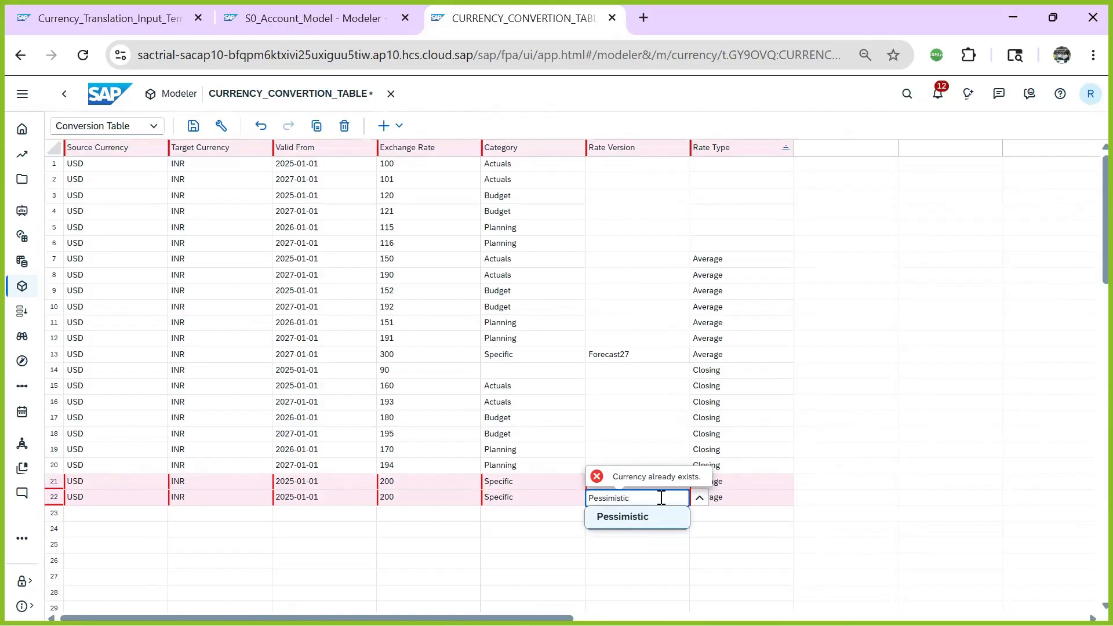
pyautogui.click(950, 497)
# - Set the Pessimistic row's exchange rate to 103 and save the currency conversion table
pyautogui.click(426, 502)
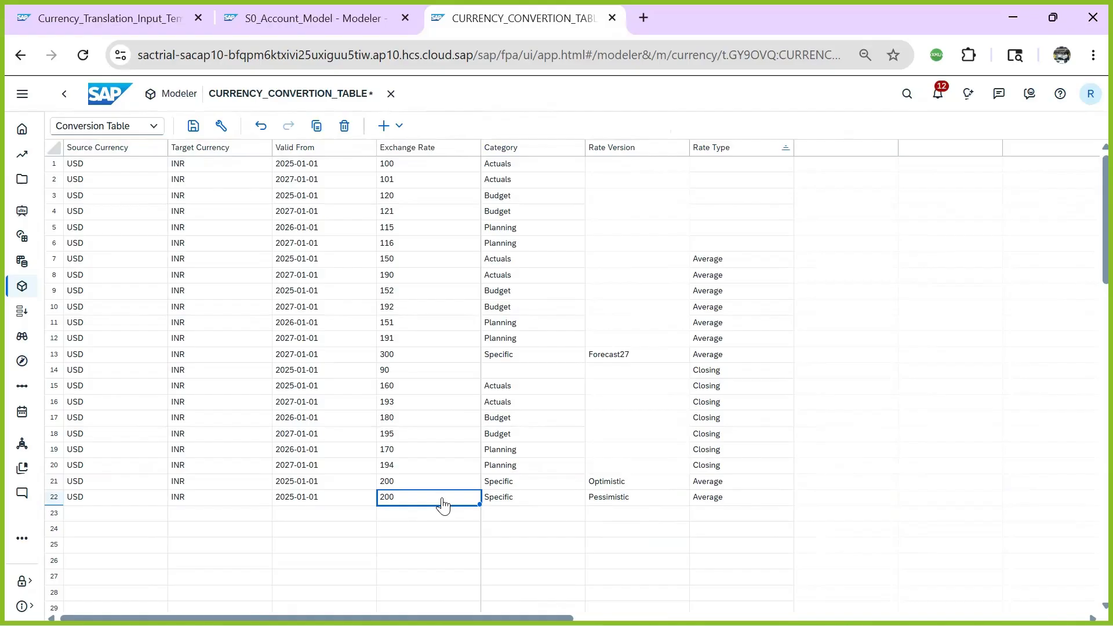
pyautogui.write('103')
pyautogui.click(718, 531)
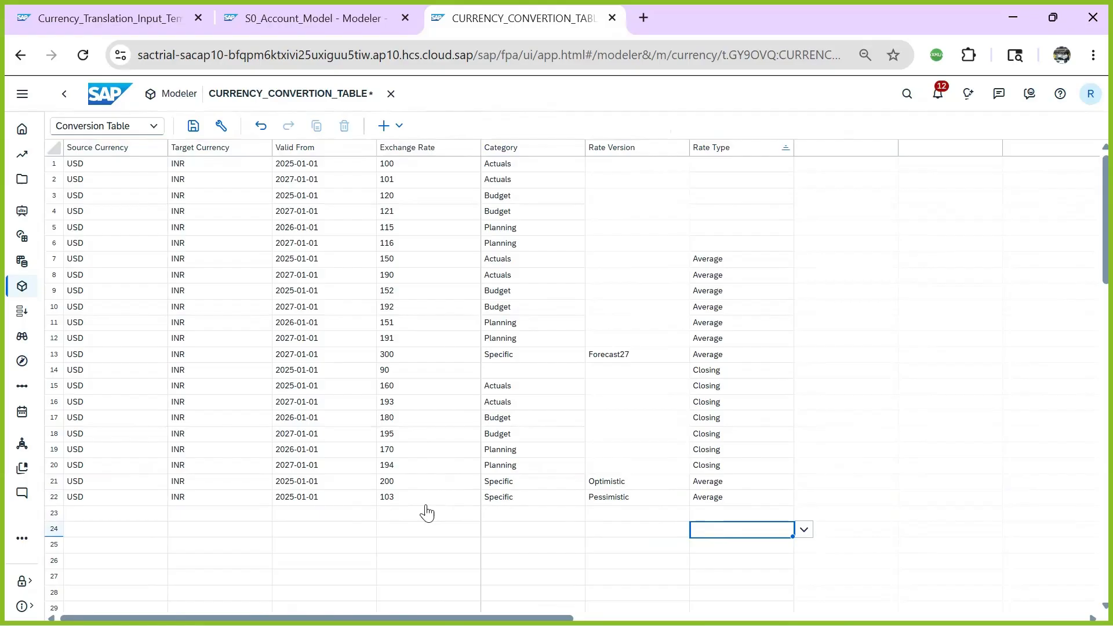
pyautogui.click(406, 482)
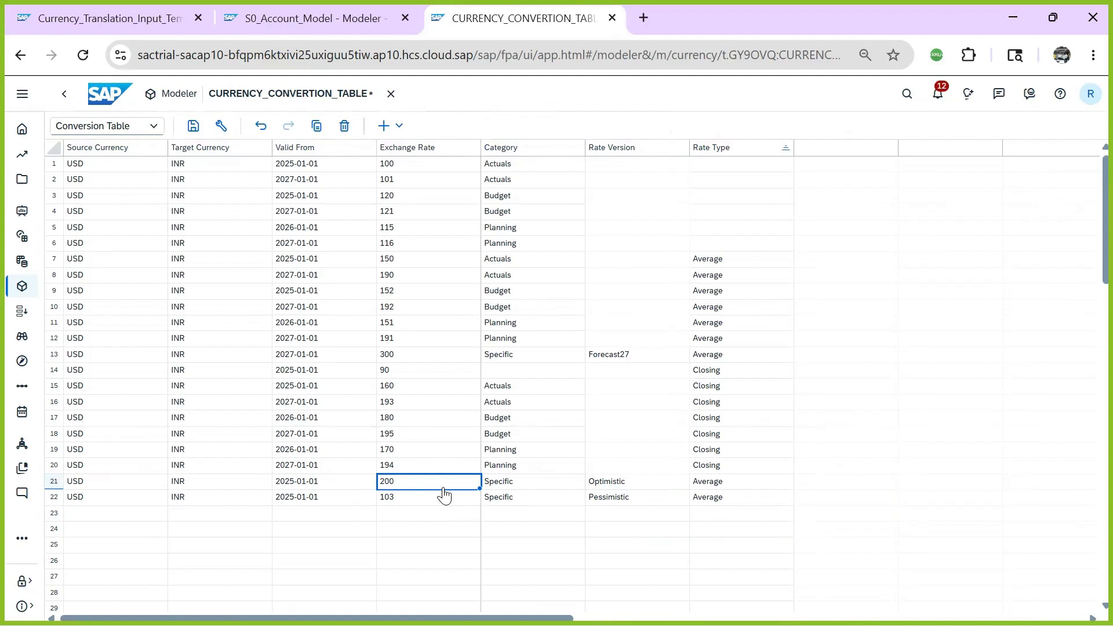
pyautogui.click(193, 126)
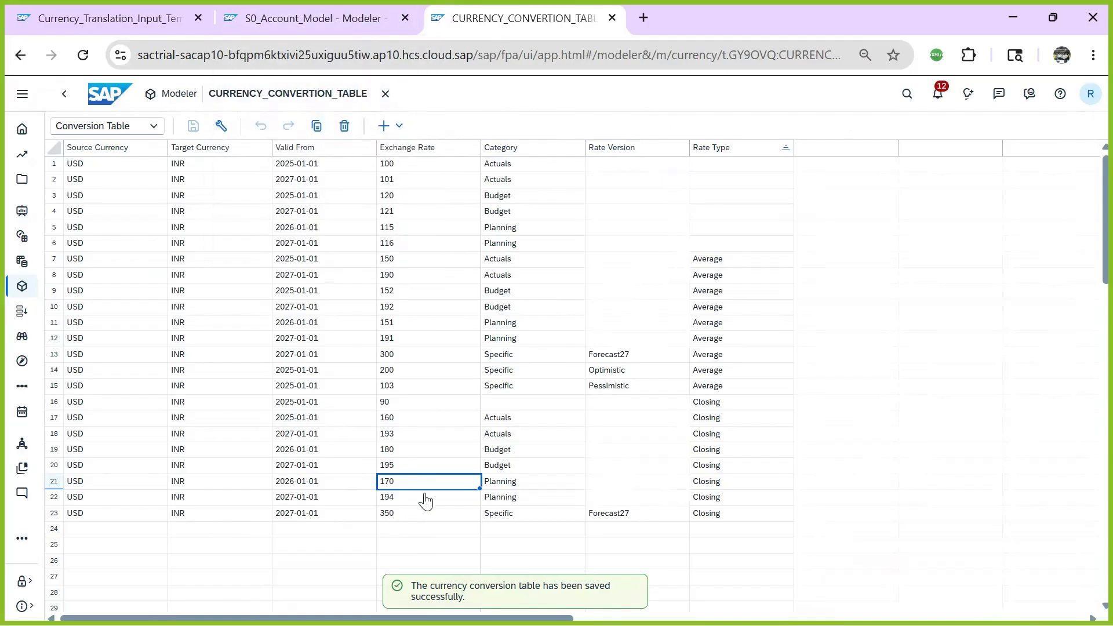
# - Switch to the Currency_Translation_Input_Template story by way of S0_Account_Model
pyautogui.click(290, 24)
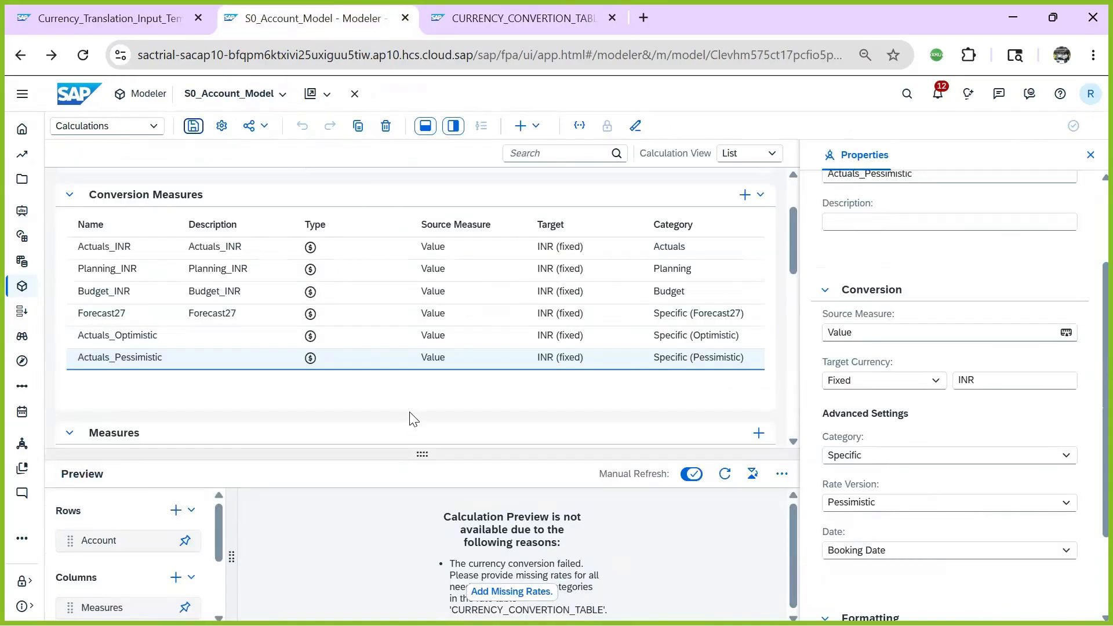
pyautogui.click(107, 18)
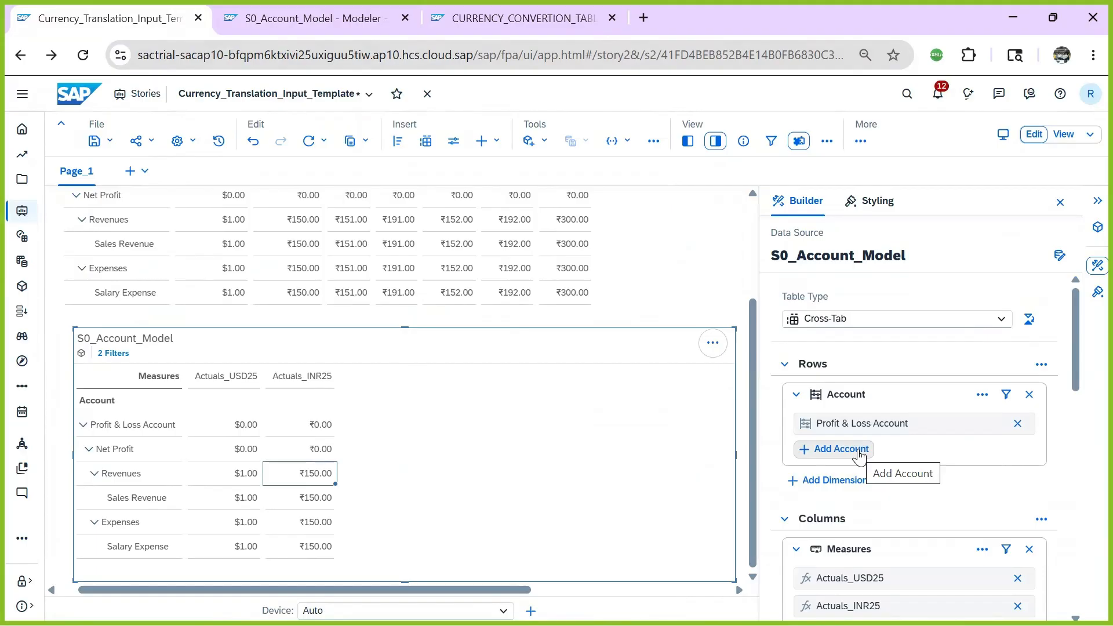
pyautogui.scroll(-3, 848, 467)
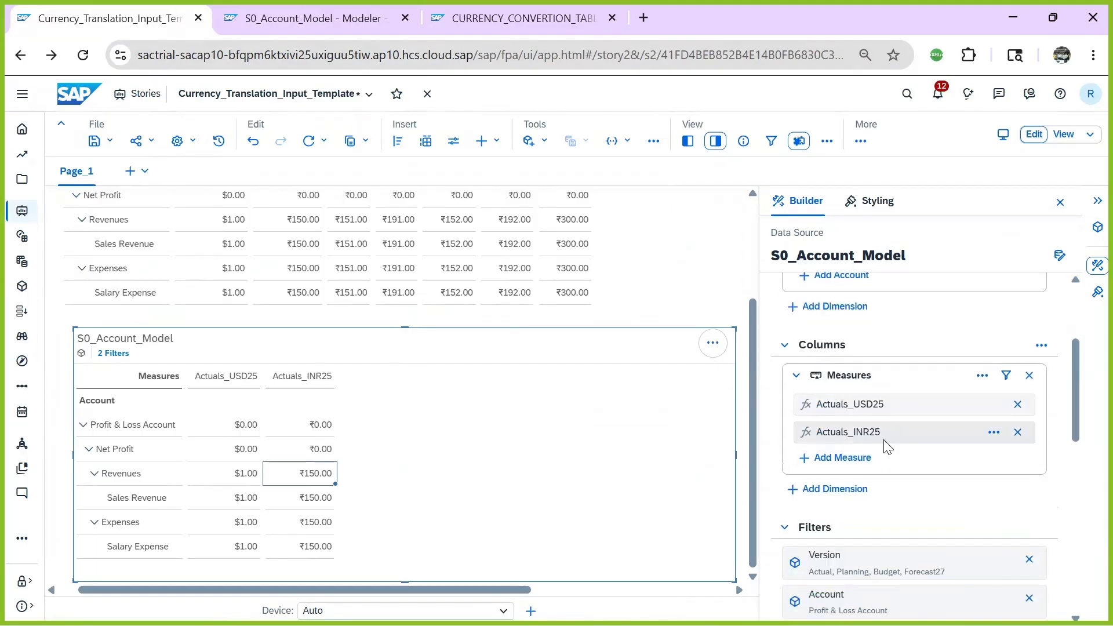
pyautogui.click(855, 471)
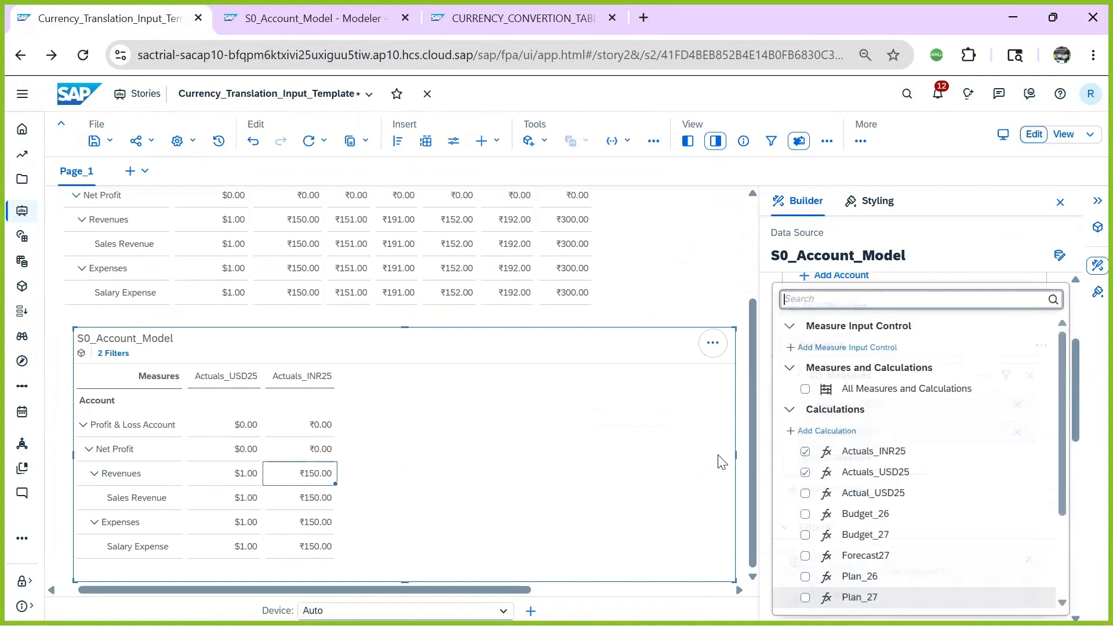
pyautogui.scroll(-3, 969, 529)
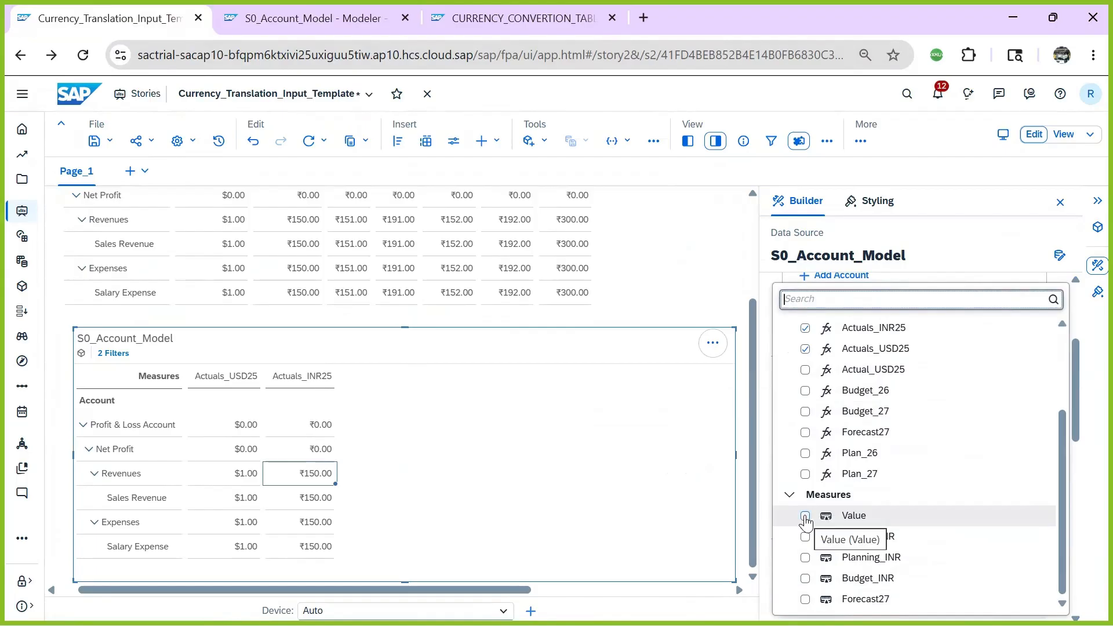
pyautogui.click(805, 538)
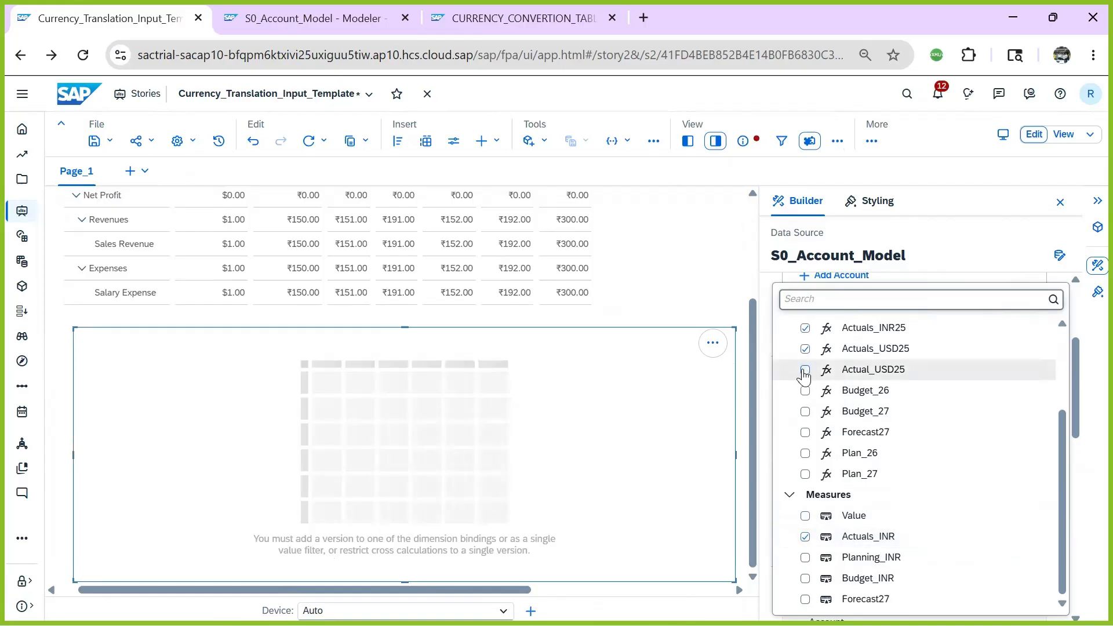
pyautogui.click(806, 536)
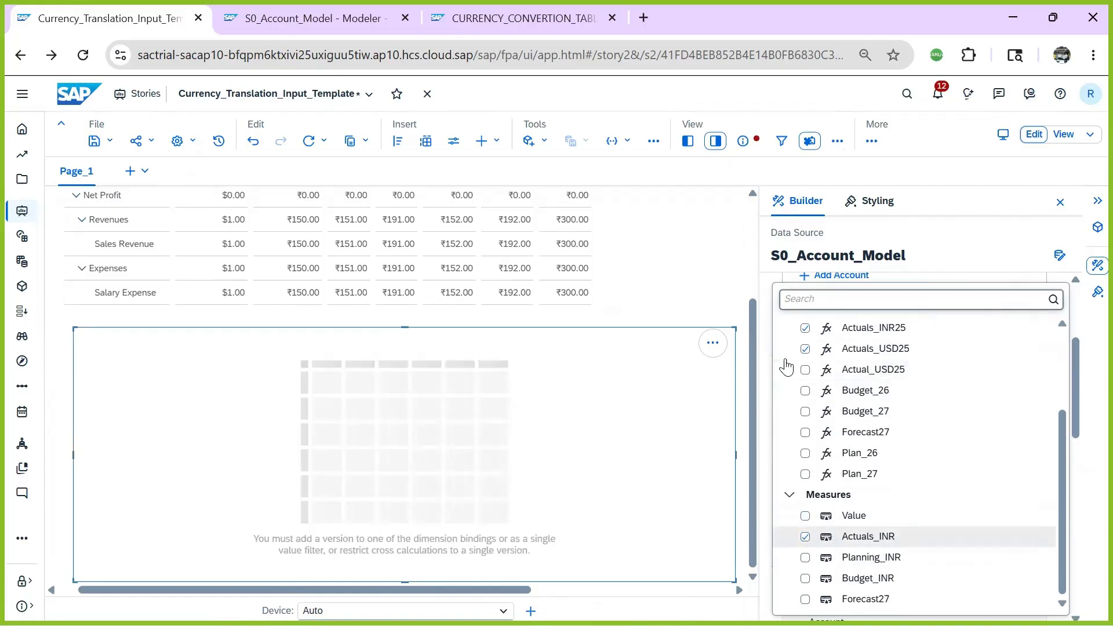
pyautogui.click(979, 252)
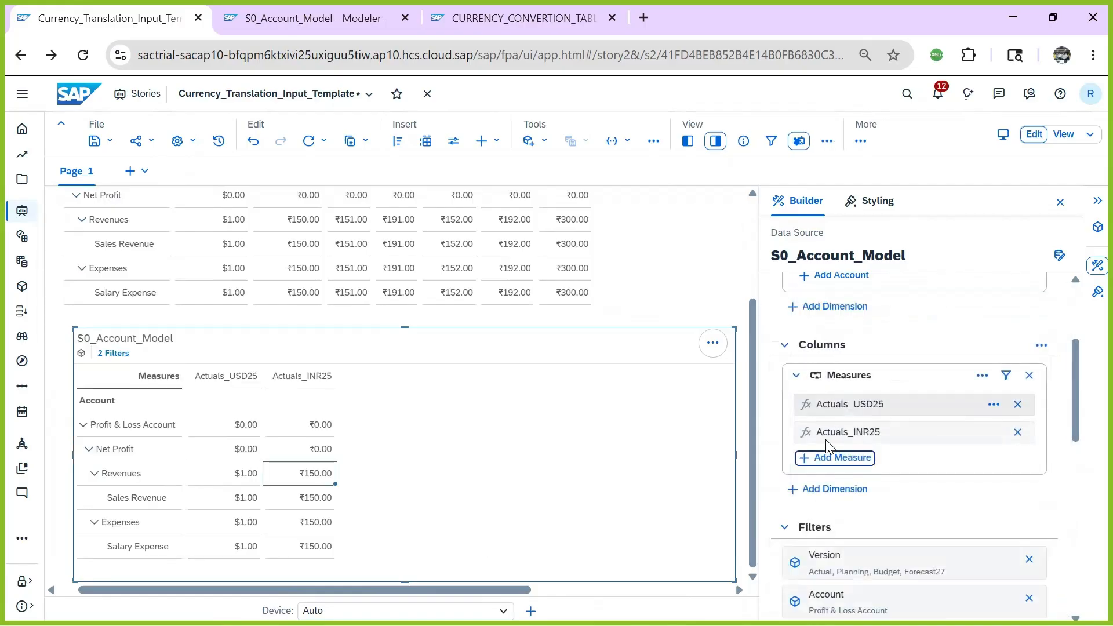
pyautogui.scroll(2, 908, 485)
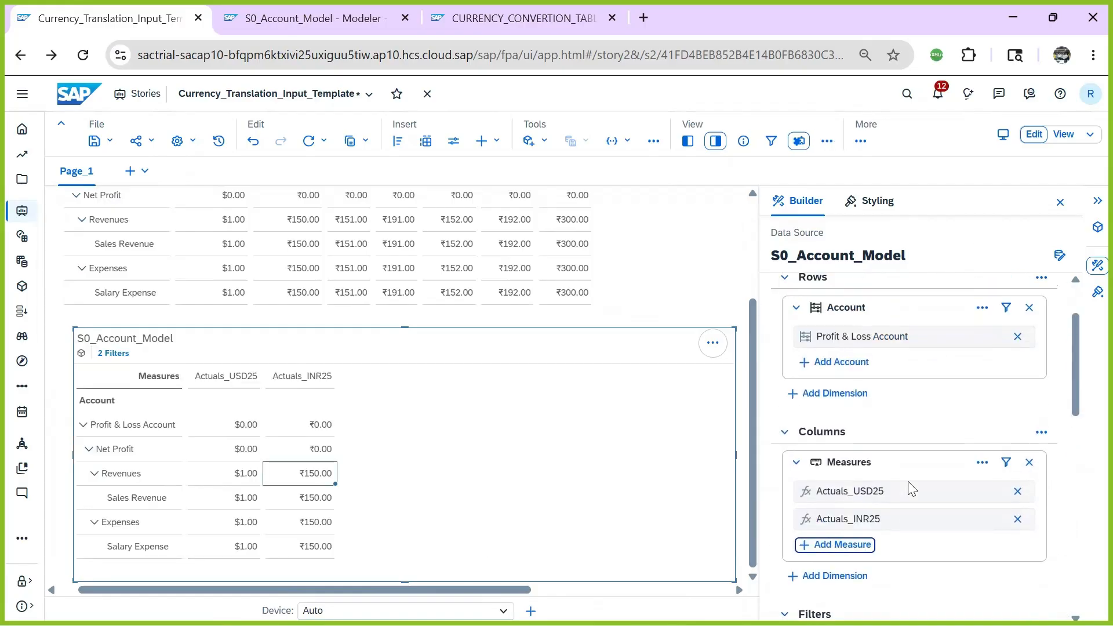
pyautogui.click(844, 544)
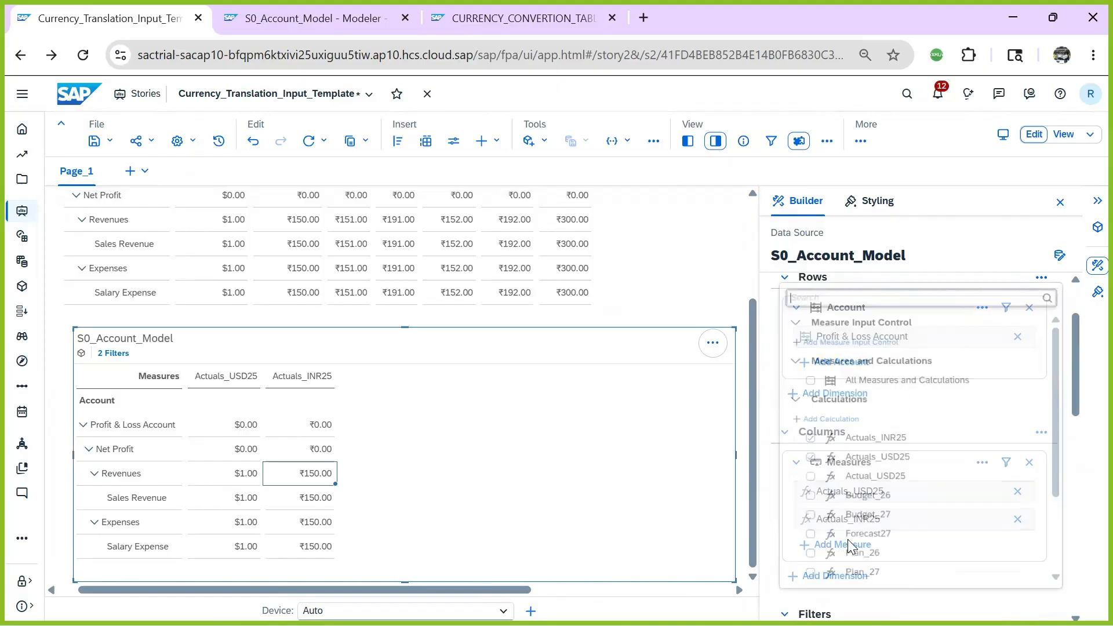
pyautogui.click(659, 417)
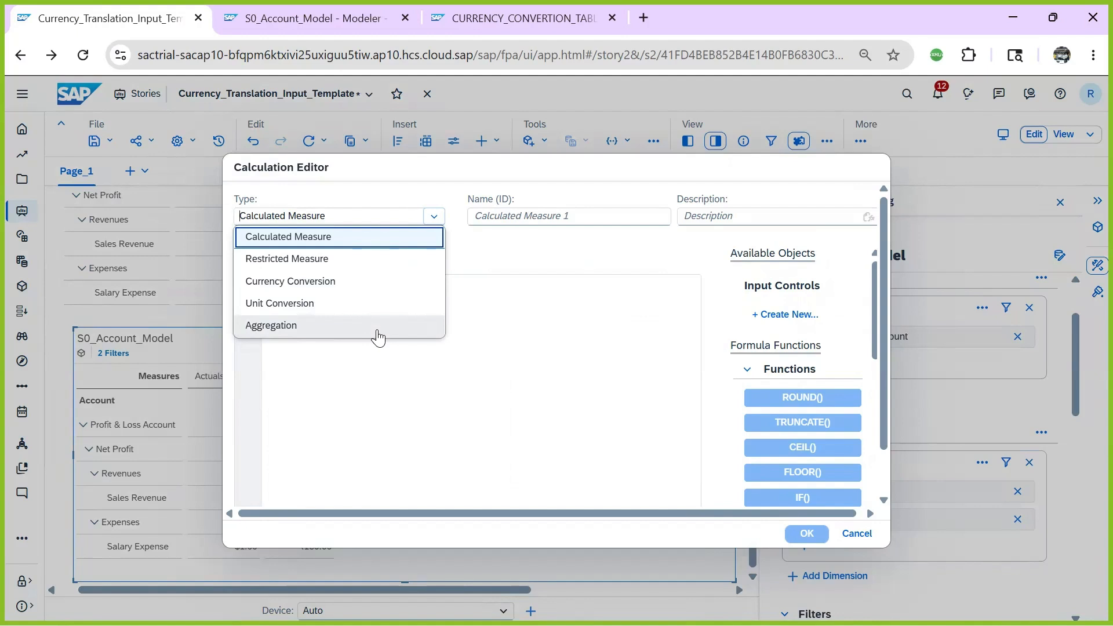
pyautogui.click(306, 260)
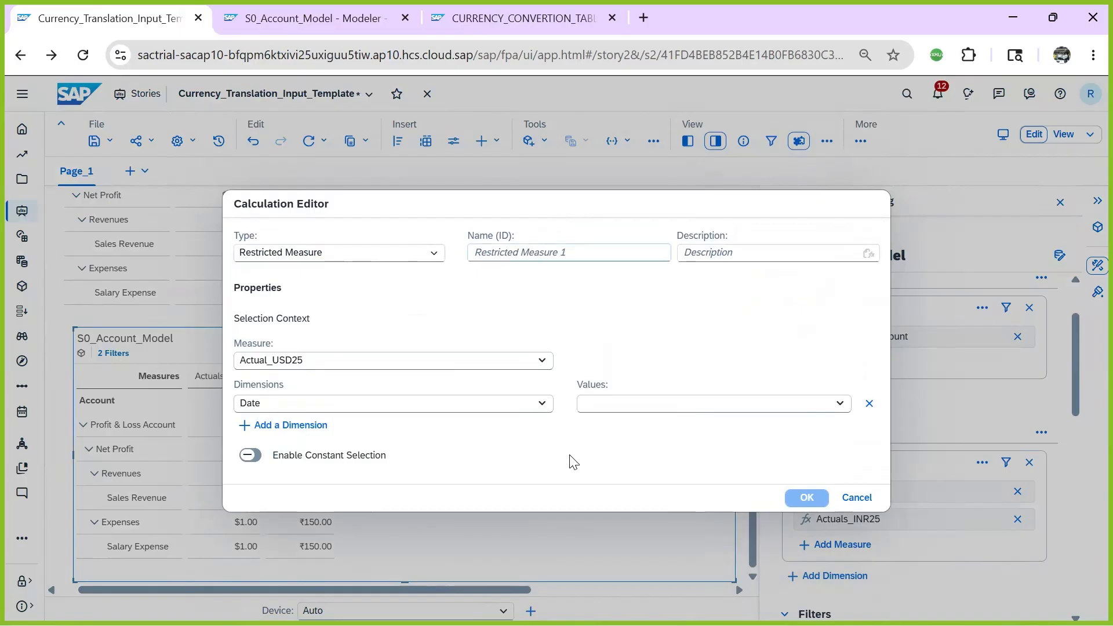
pyautogui.moveTo(693, 605)
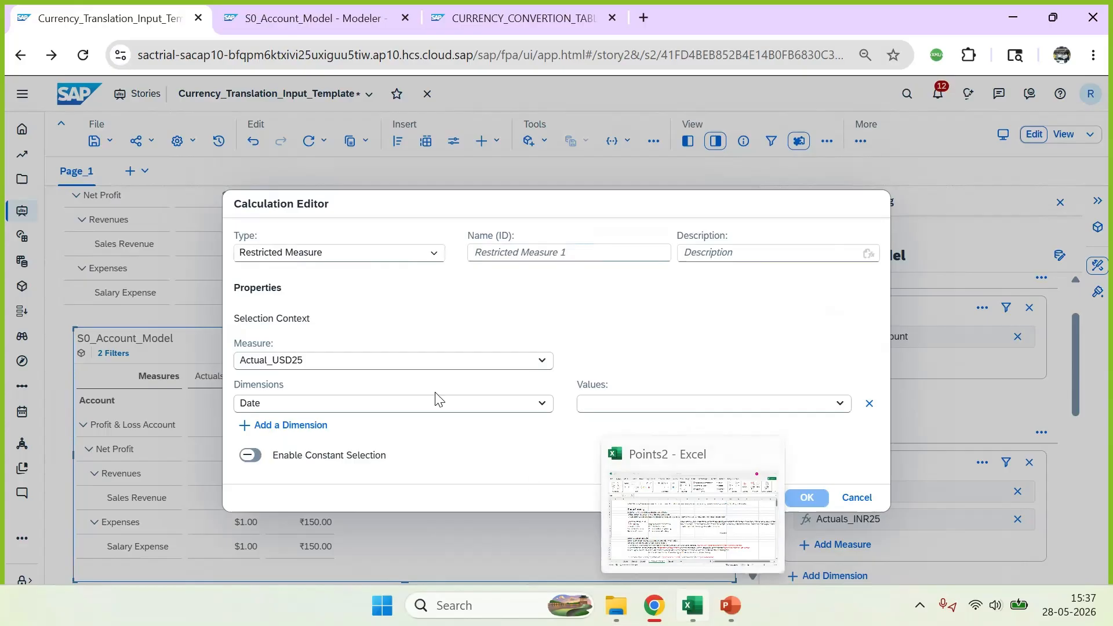
pyautogui.click(542, 362)
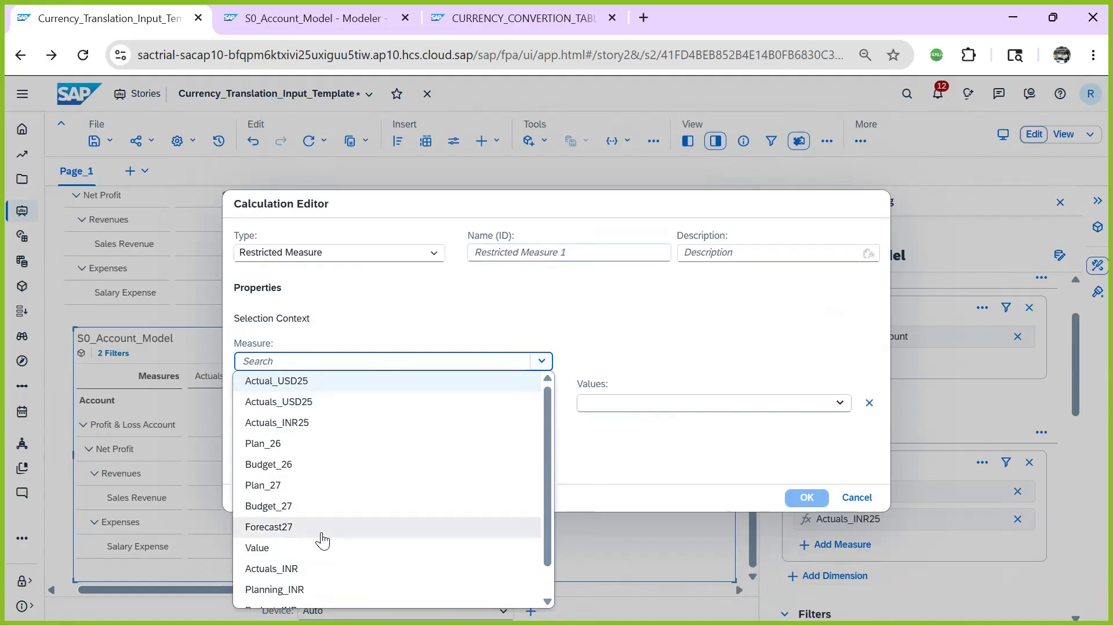
pyautogui.scroll(-1, 389, 559)
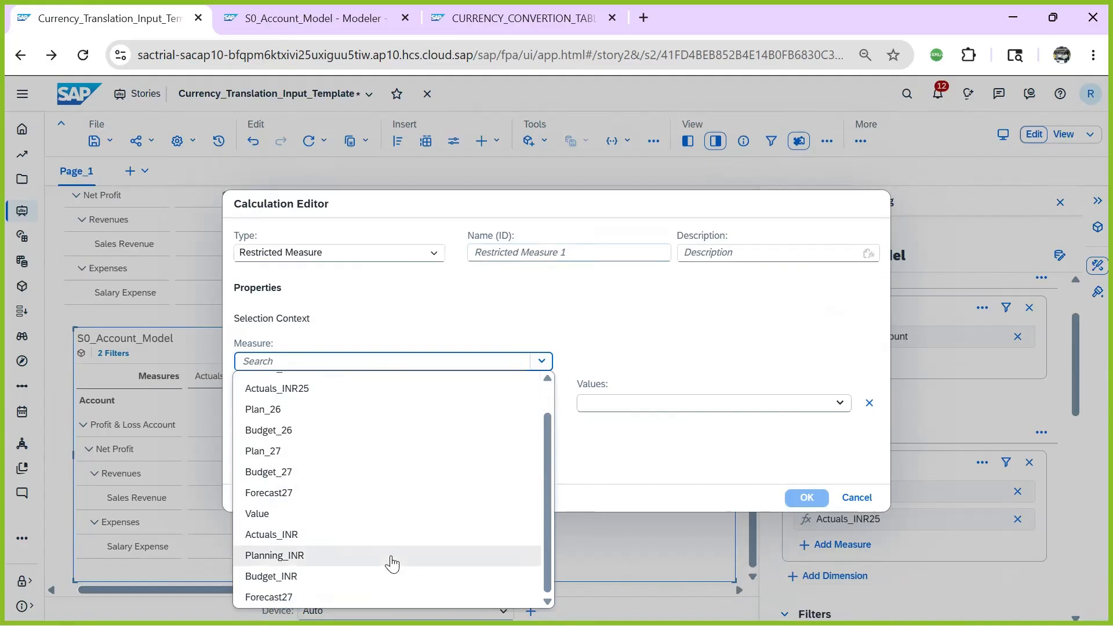
pyautogui.scroll(1, 390, 562)
pyautogui.click(647, 338)
pyautogui.click(859, 498)
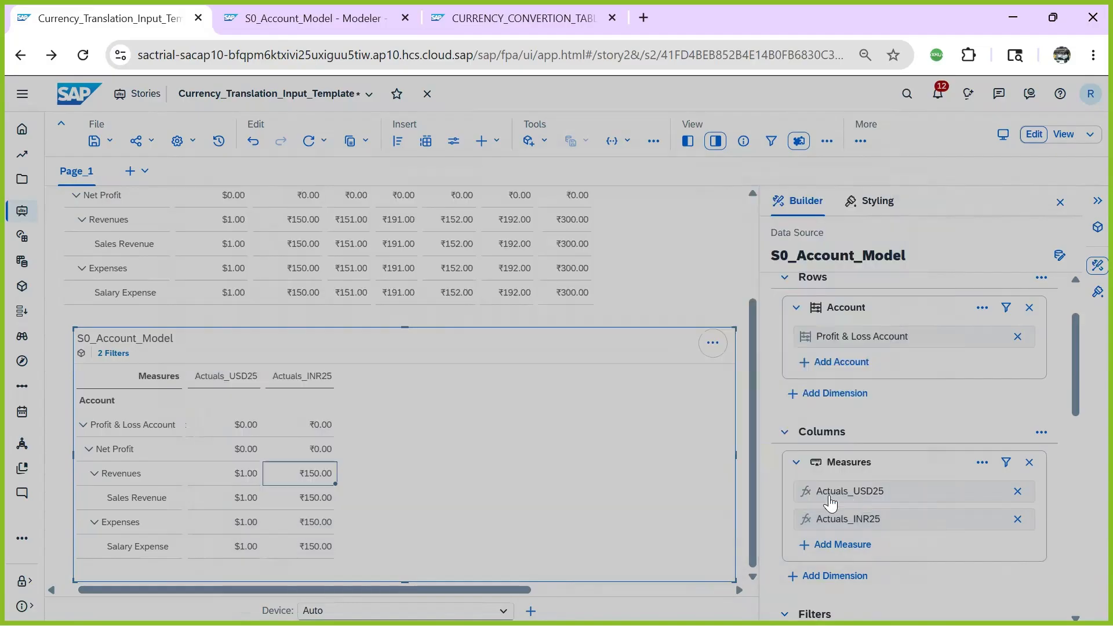
# - Save the story and reload its page
pyautogui.click(94, 142)
pyautogui.click(101, 160)
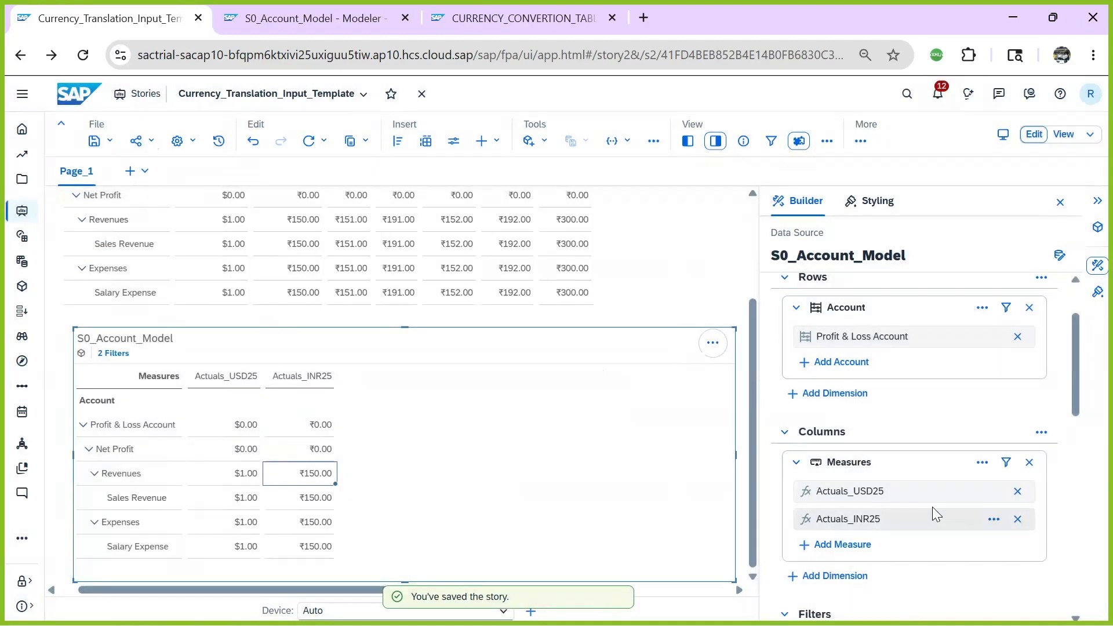
pyautogui.click(83, 57)
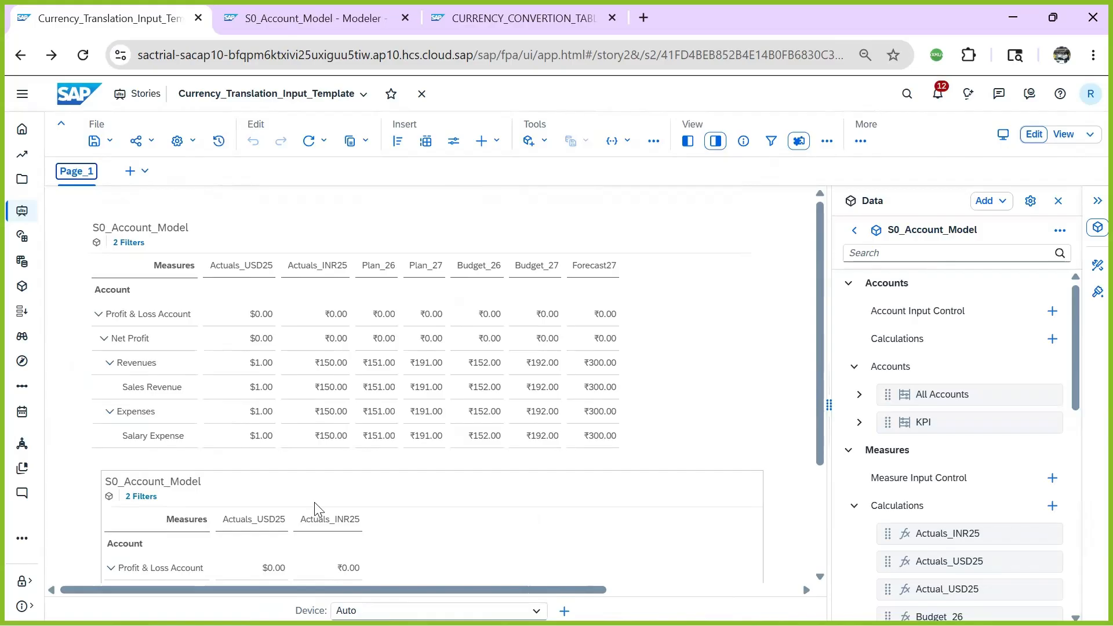
# - Remove the Actuals_USD25 and Actuals_INR25 measures from the columns of the second table
pyautogui.scroll(-3, 422, 479)
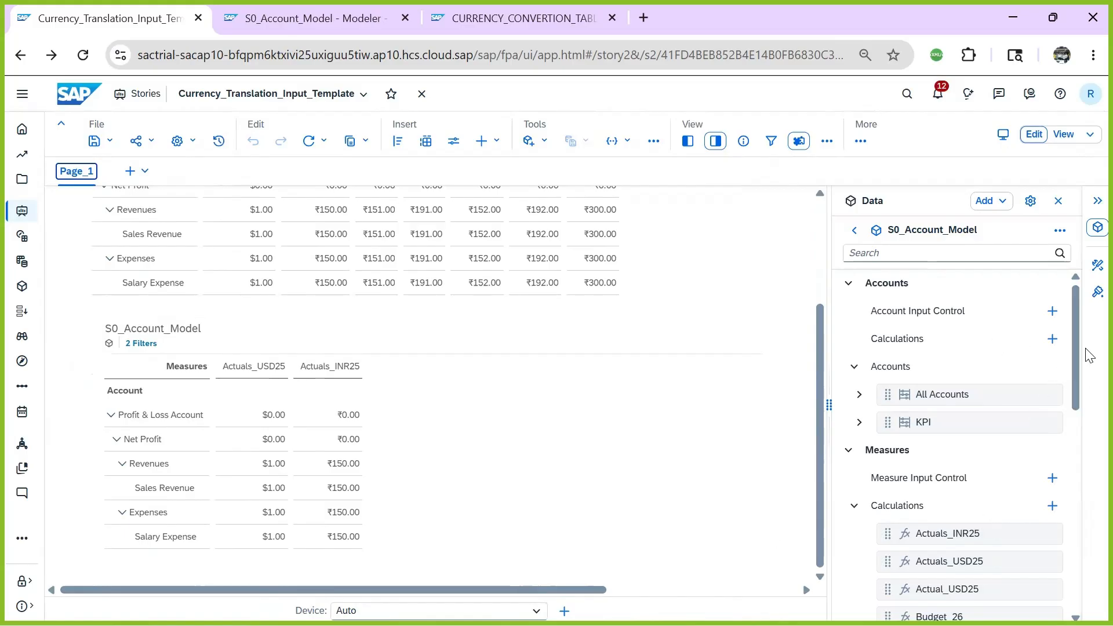
pyautogui.moveTo(1073, 335); pyautogui.dragTo(1073, 472)
pyautogui.scroll(10, 1053, 422)
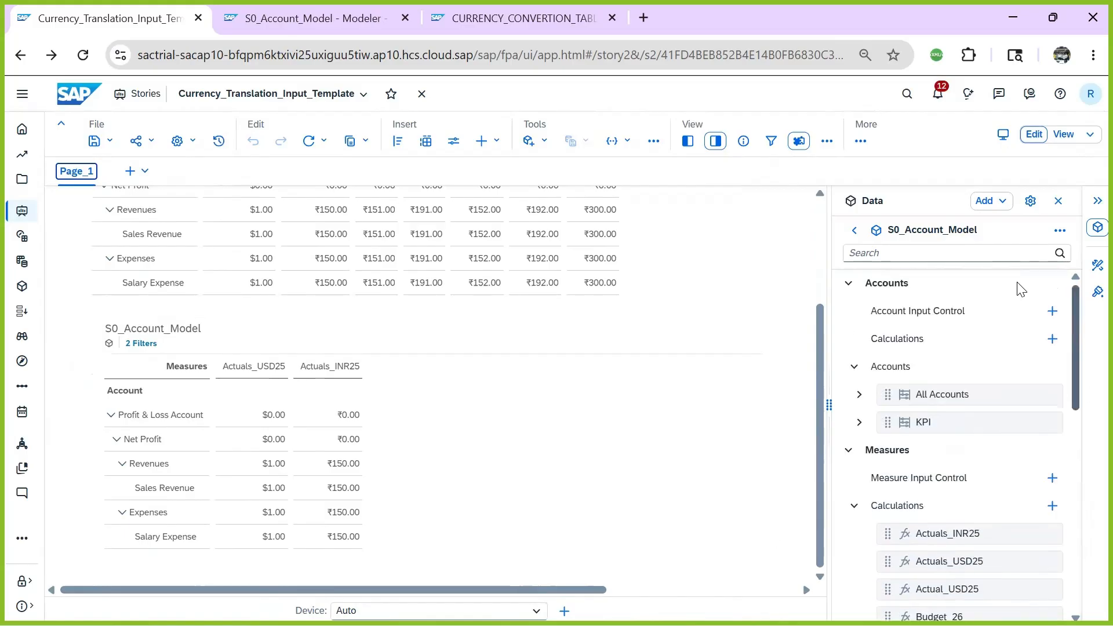
pyautogui.click(1059, 202)
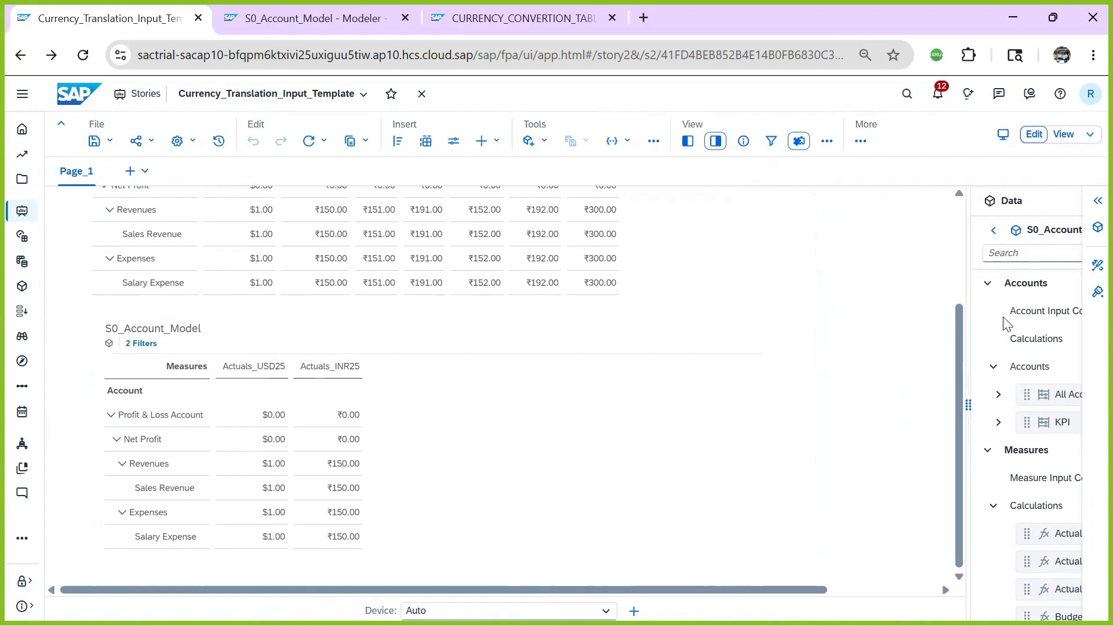
pyautogui.click(1095, 267)
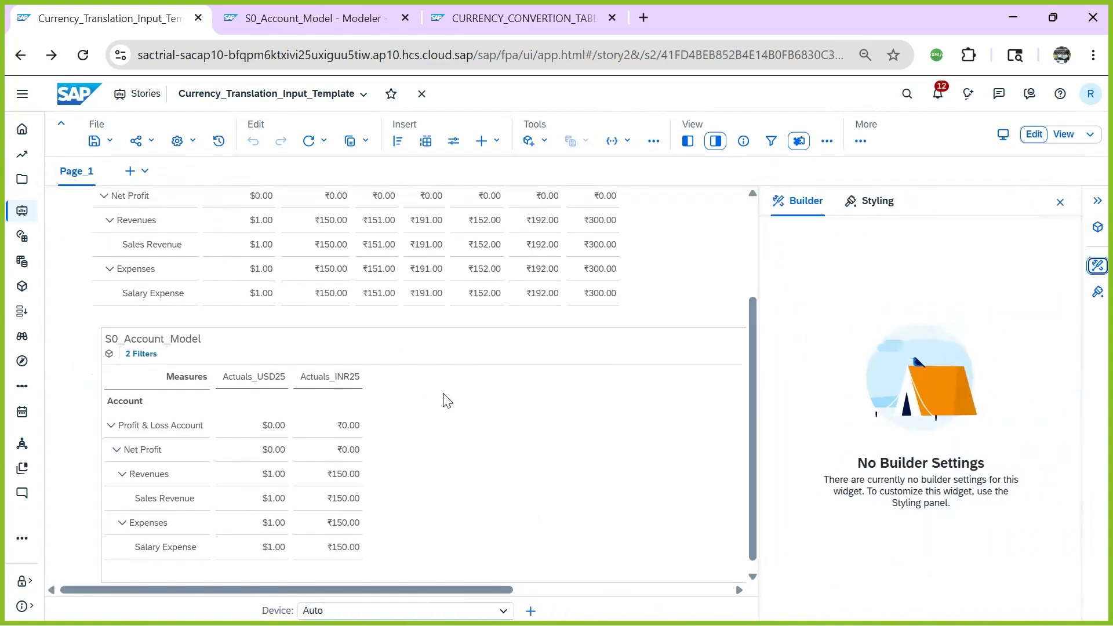
pyautogui.click(445, 398)
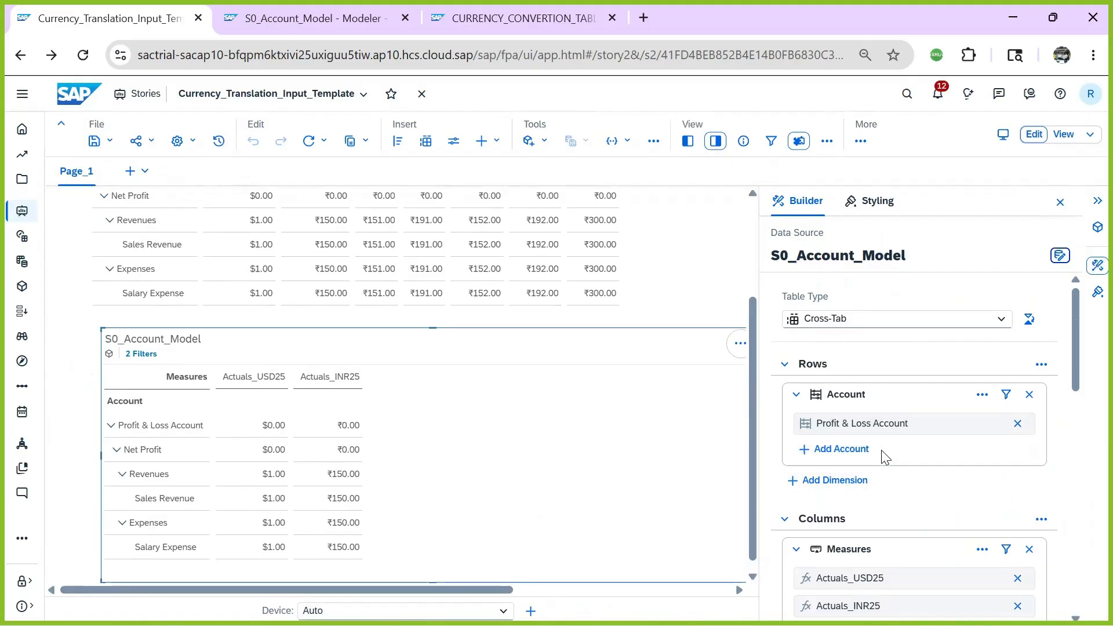
pyautogui.scroll(-3, 882, 455)
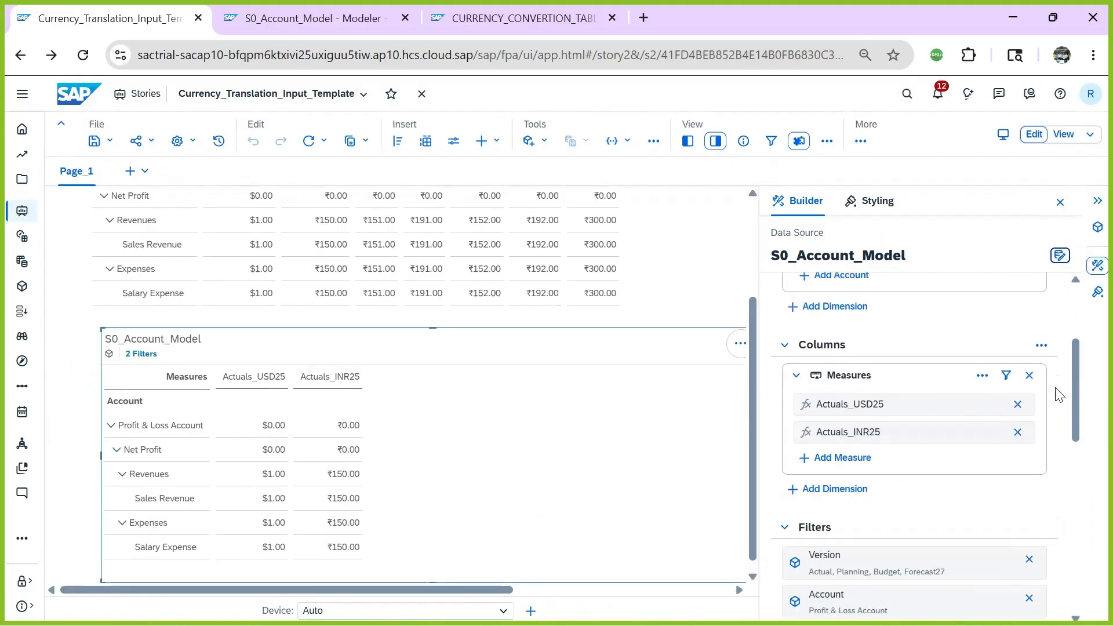
pyautogui.click(1017, 404)
pyautogui.click(1017, 404)
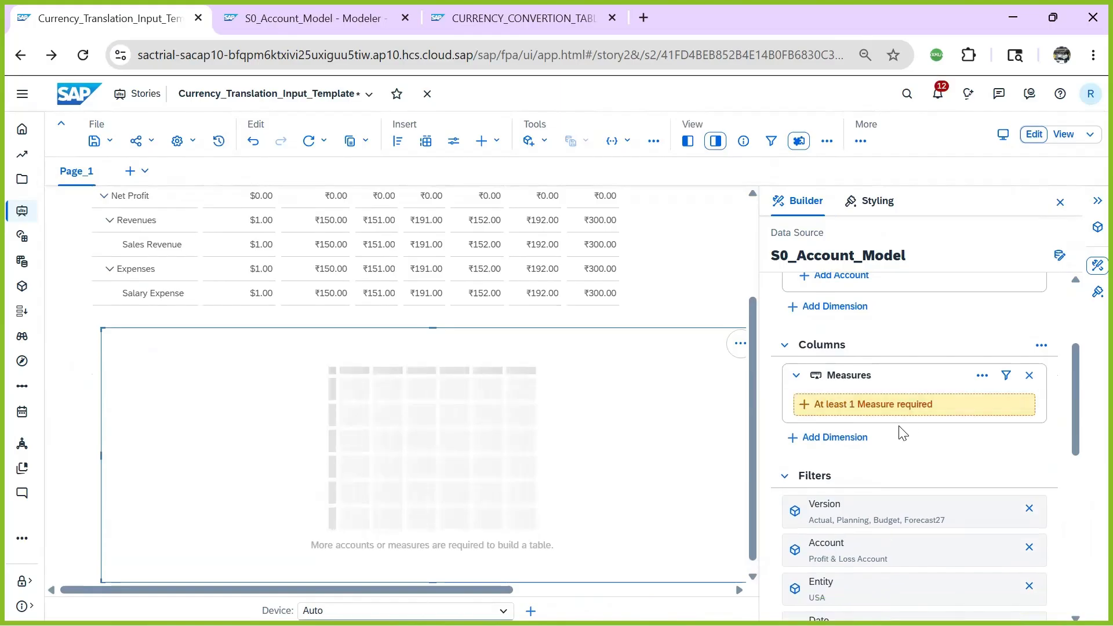
# - Add the base measures Value and Actuals_INR to the second table's columns
pyautogui.click(835, 474)
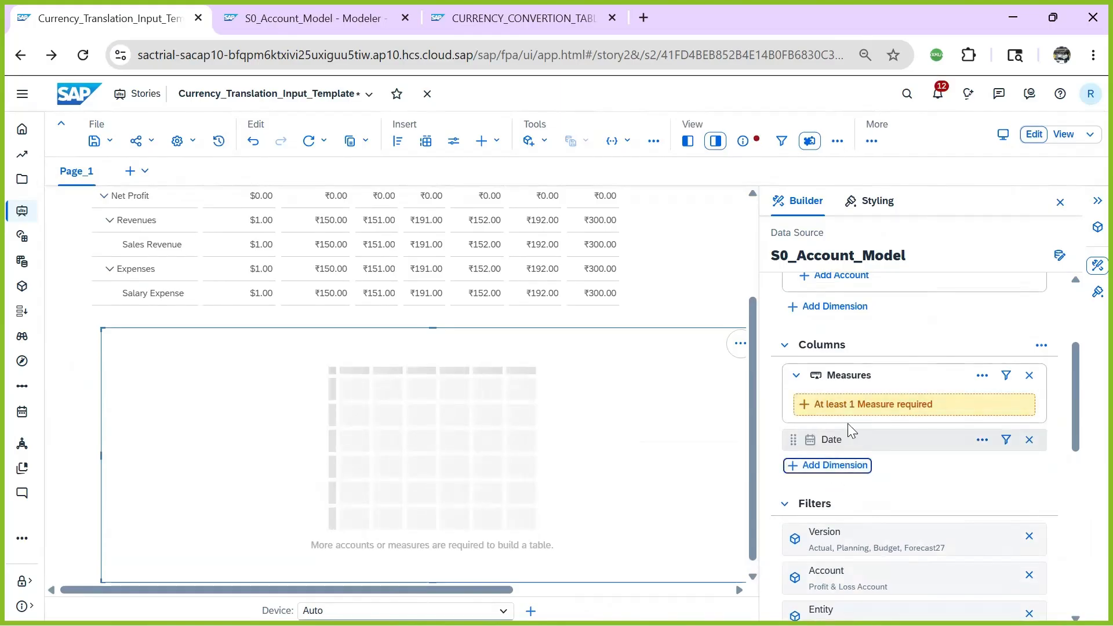
pyautogui.click(1027, 440)
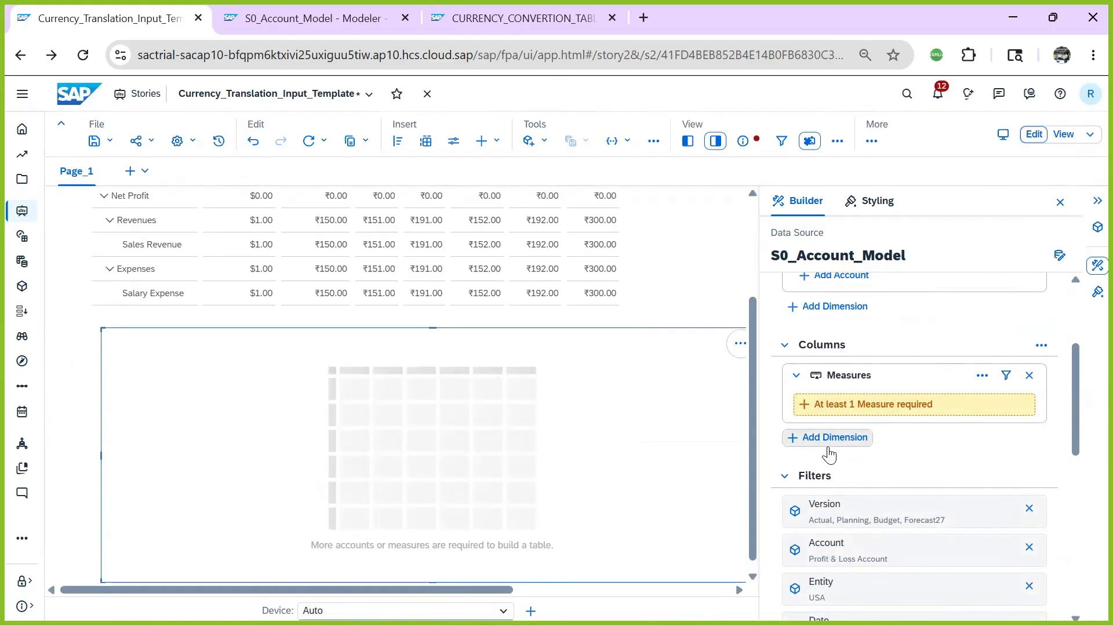
pyautogui.click(868, 409)
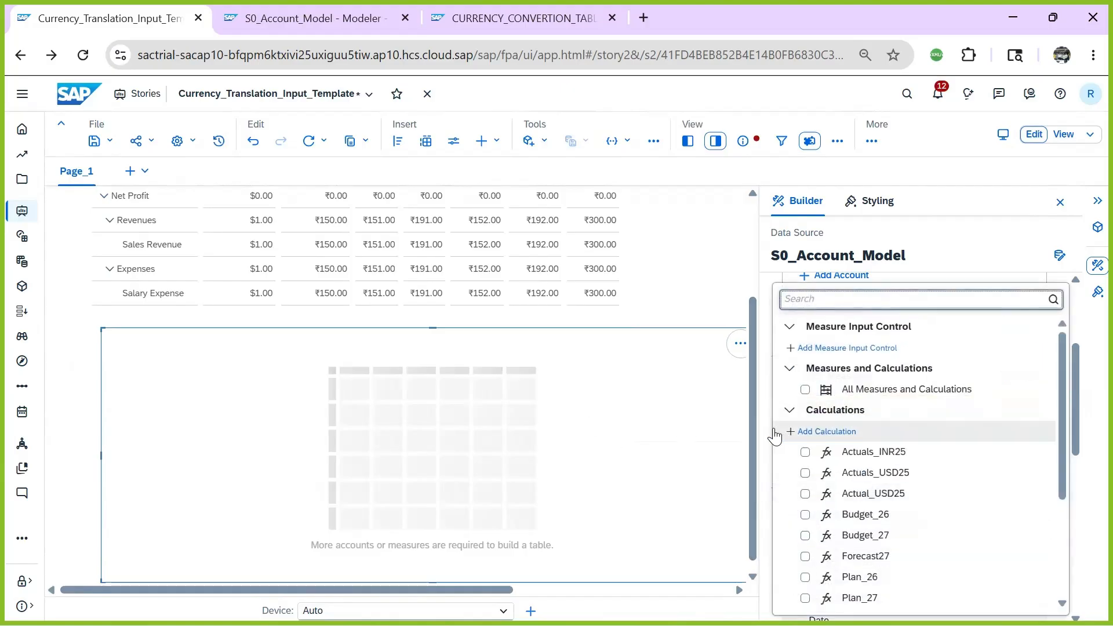
pyautogui.scroll(-3, 921, 510)
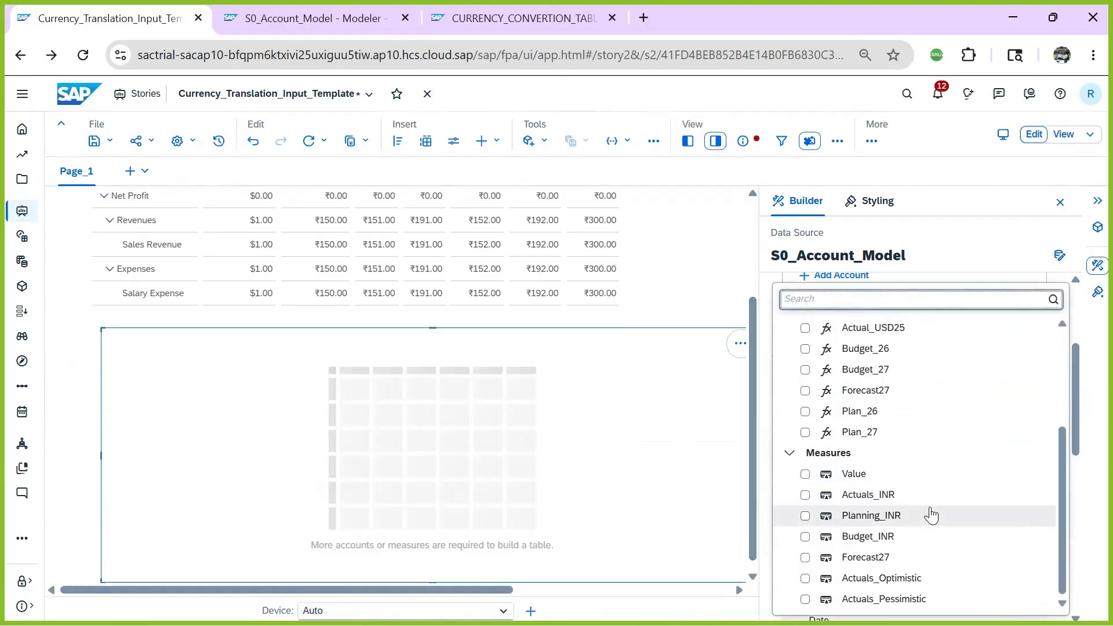
pyautogui.click(806, 474)
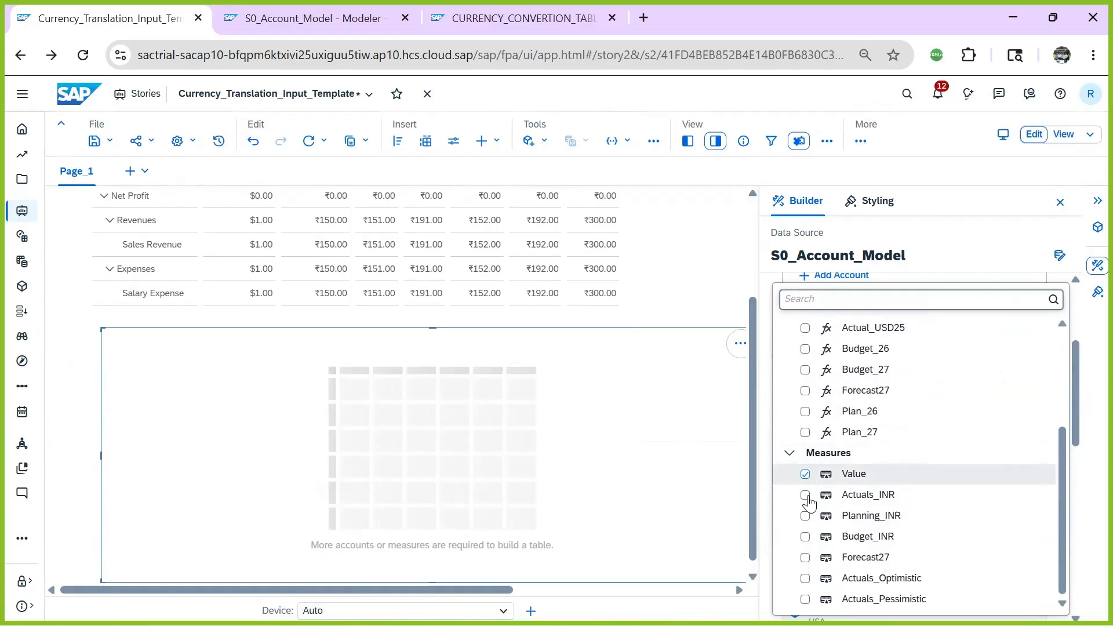
pyautogui.click(807, 496)
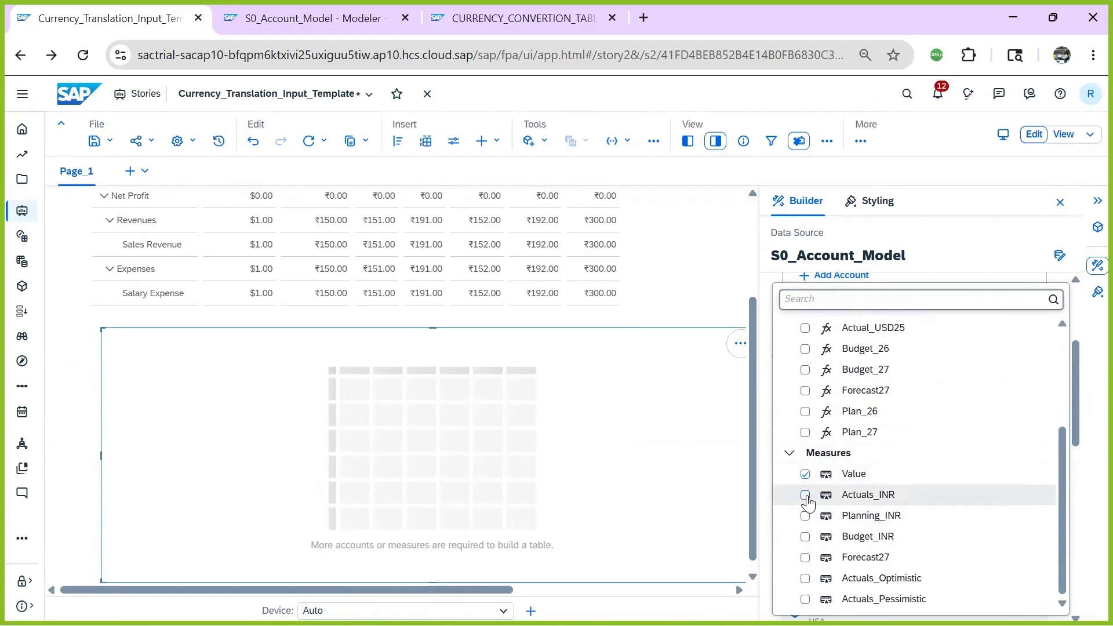
pyautogui.click(766, 445)
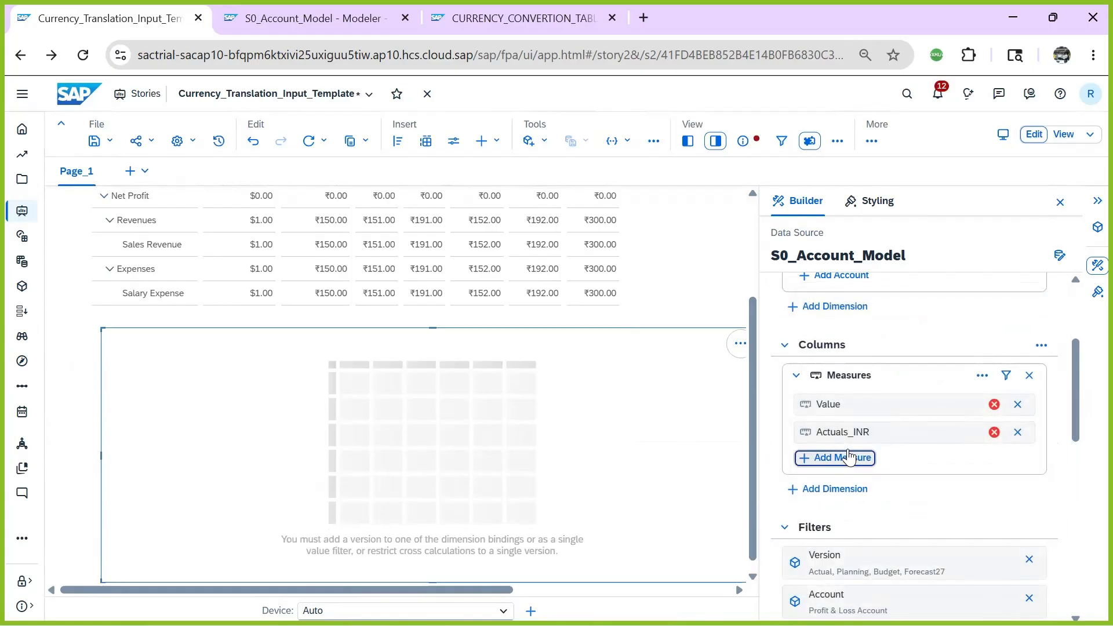
# - Add the Version dimension to the second table's columns
pyautogui.click(995, 405)
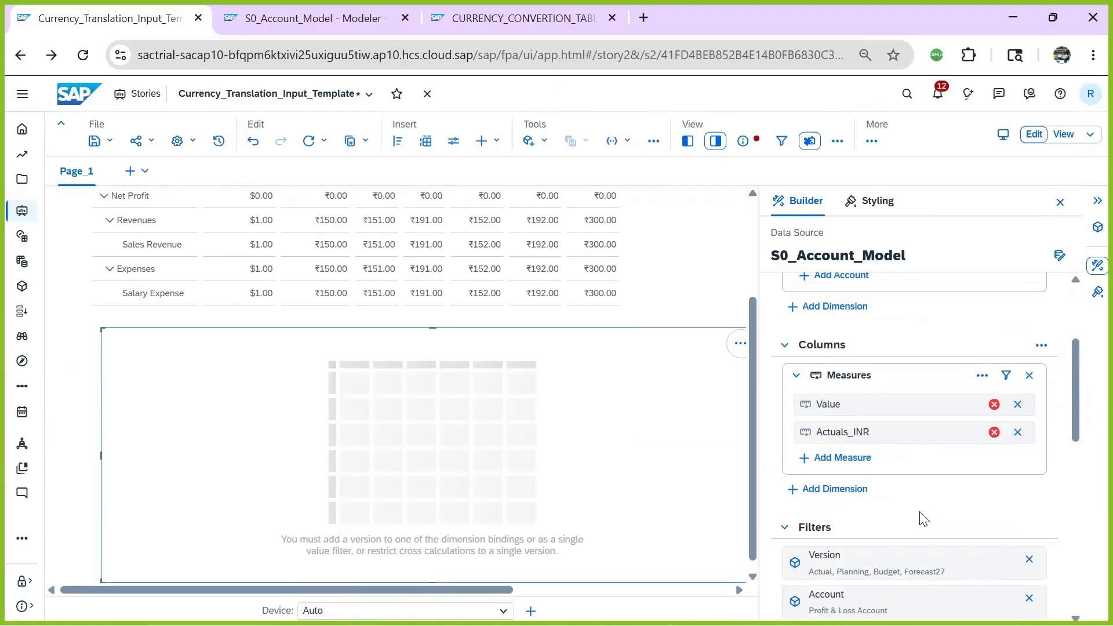
pyautogui.click(823, 489)
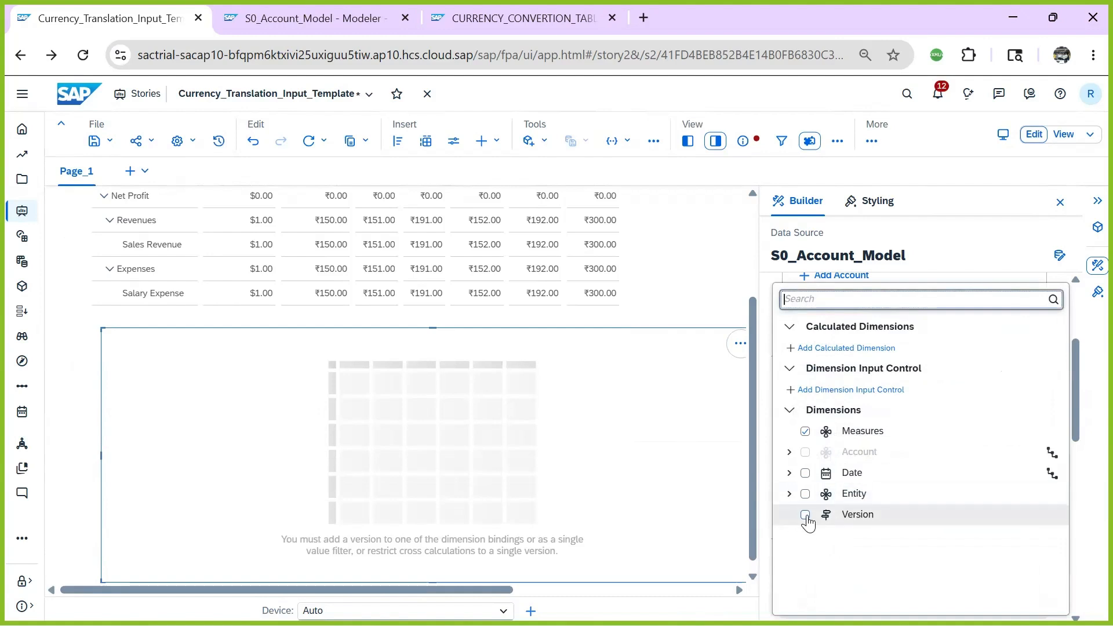
pyautogui.click(809, 519)
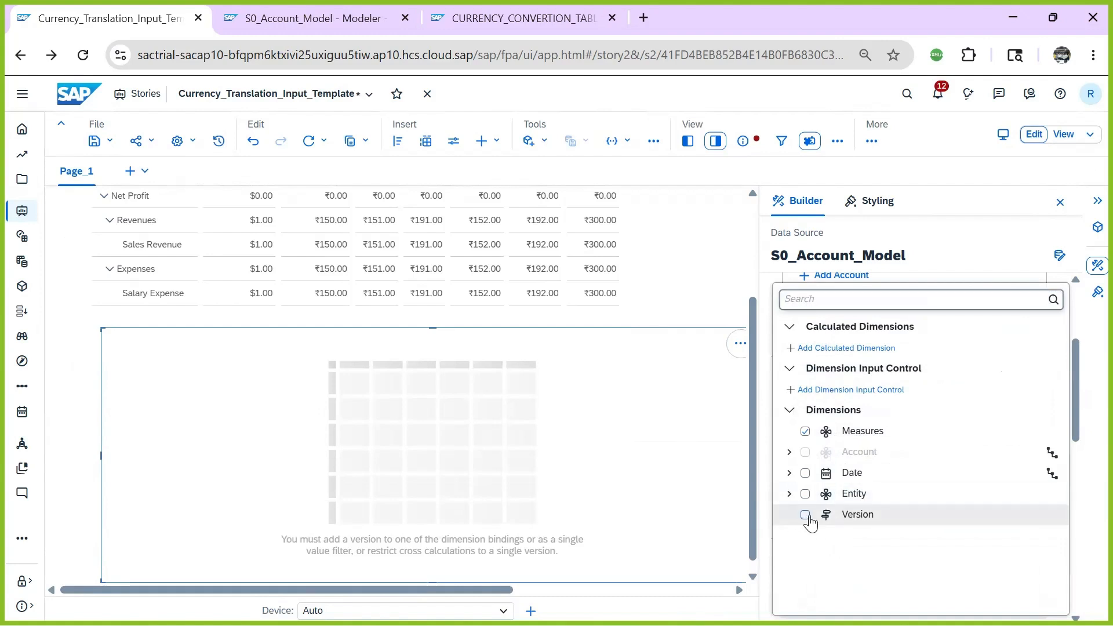
pyautogui.click(767, 473)
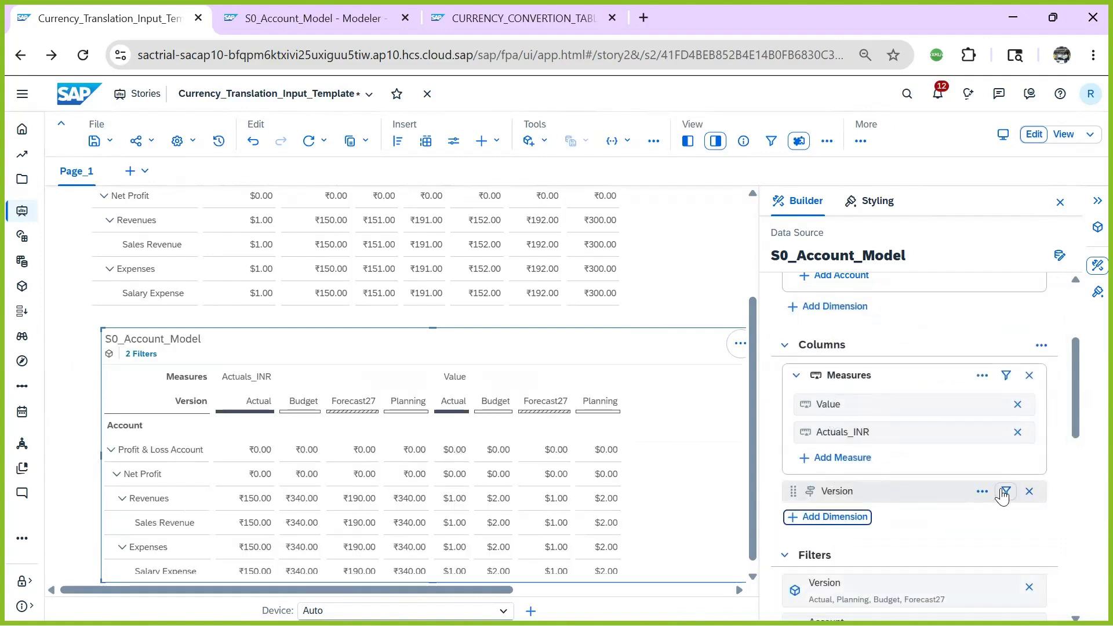
# - Restrict the second table's Version filter to Actual by excluding Budget, Forecast27 and Planning
pyautogui.click(1006, 491)
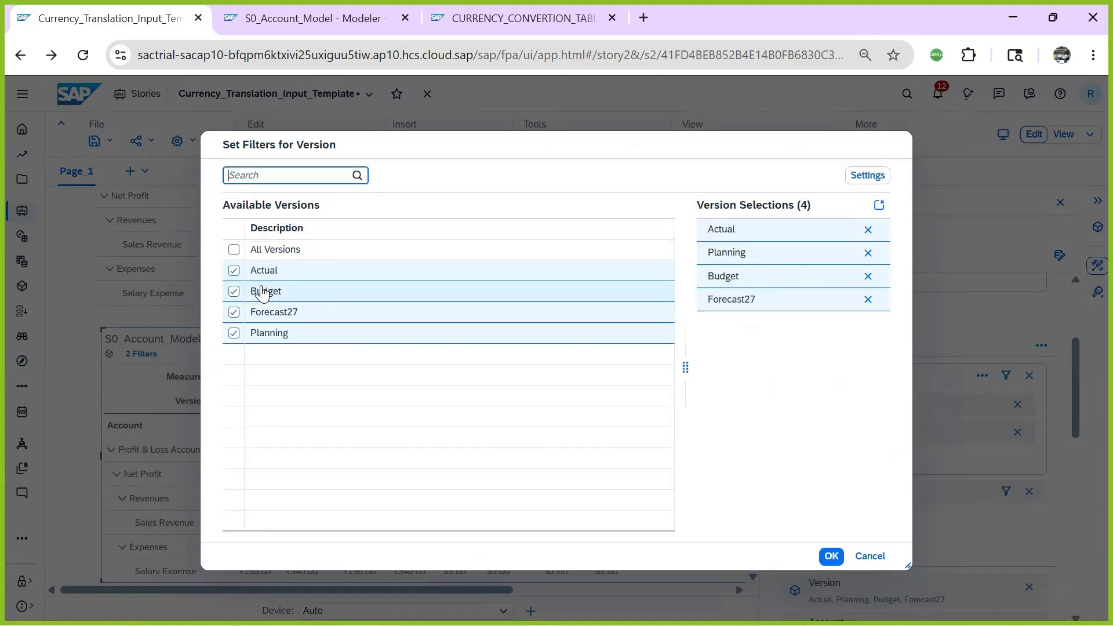
pyautogui.click(233, 291)
pyautogui.click(234, 312)
pyautogui.click(234, 333)
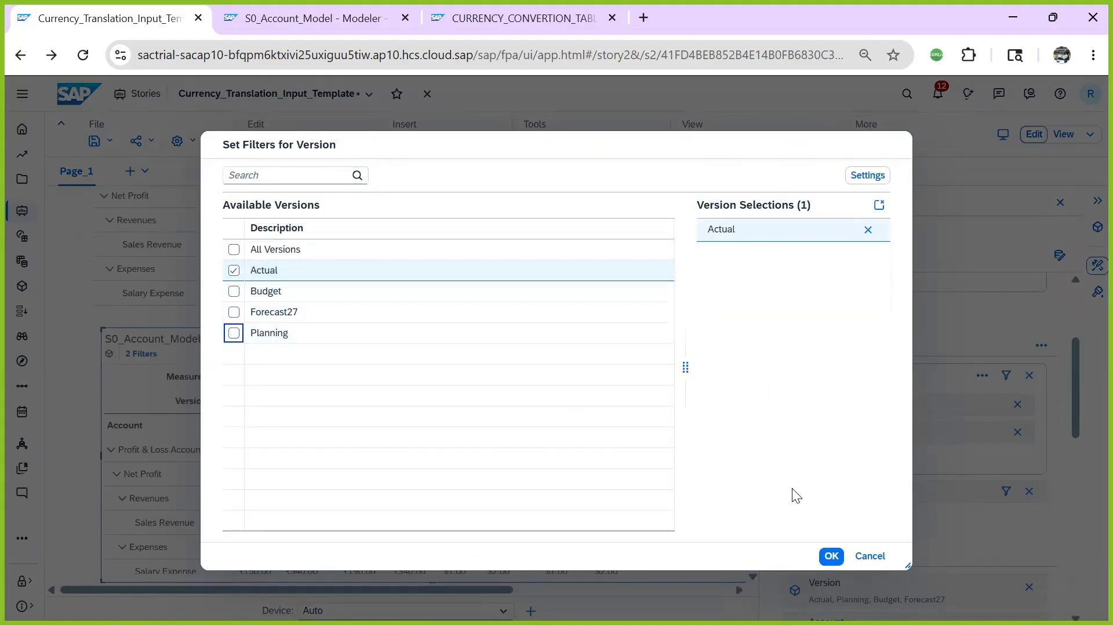
pyautogui.click(831, 556)
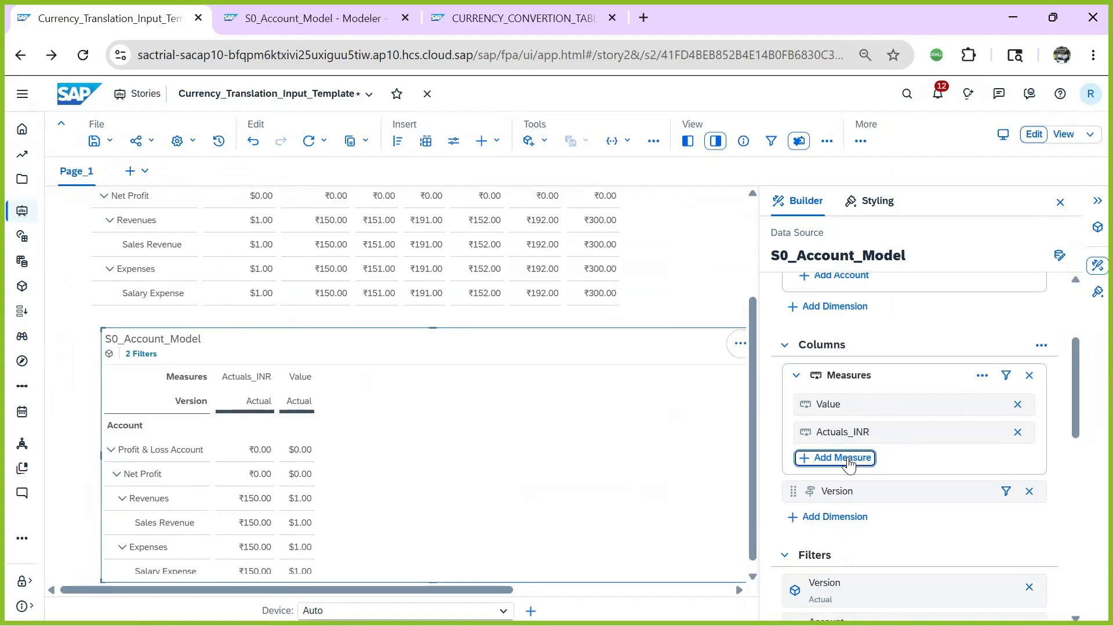
# - Add the Actuals_Optimistic and Actuals_Pessimistic measures to the second table's columns
pyautogui.click(858, 458)
pyautogui.scroll(-3, 921, 490)
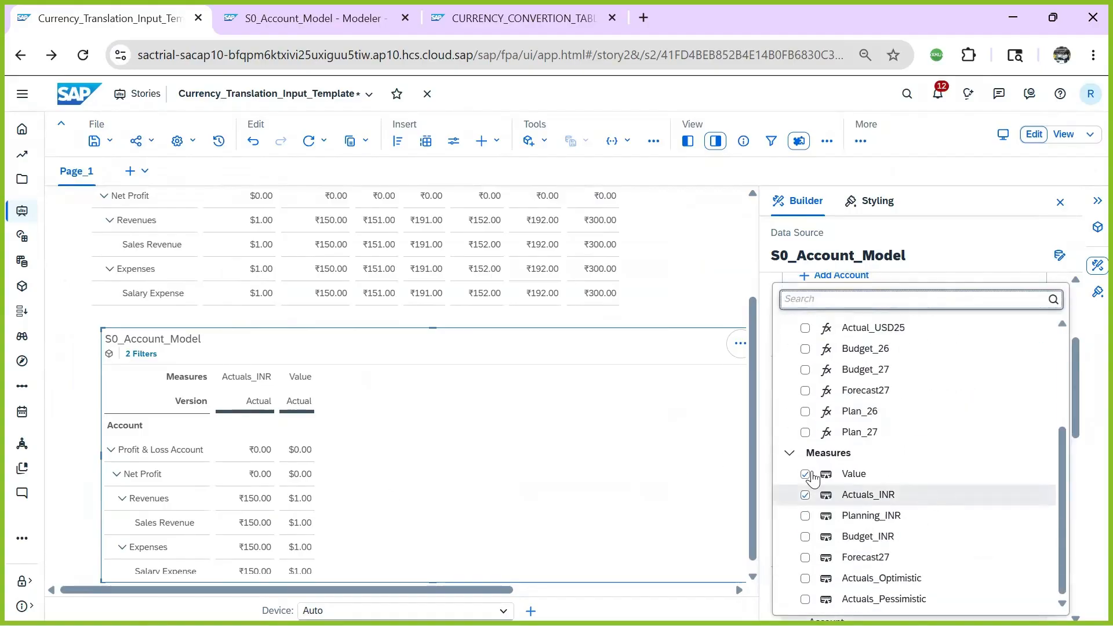
pyautogui.click(866, 586)
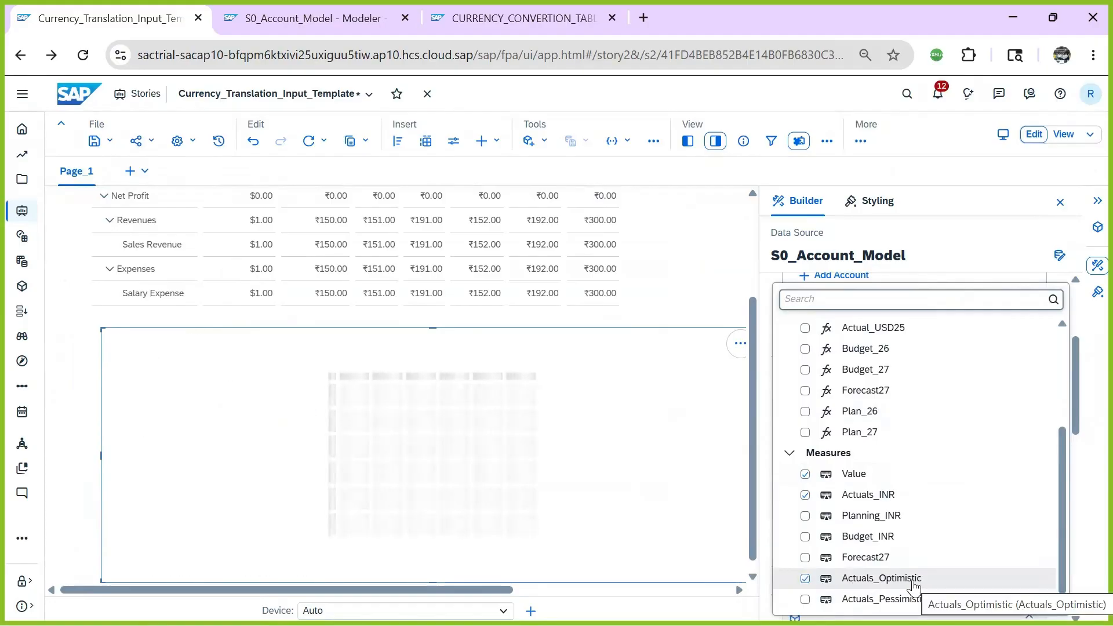
pyautogui.click(805, 599)
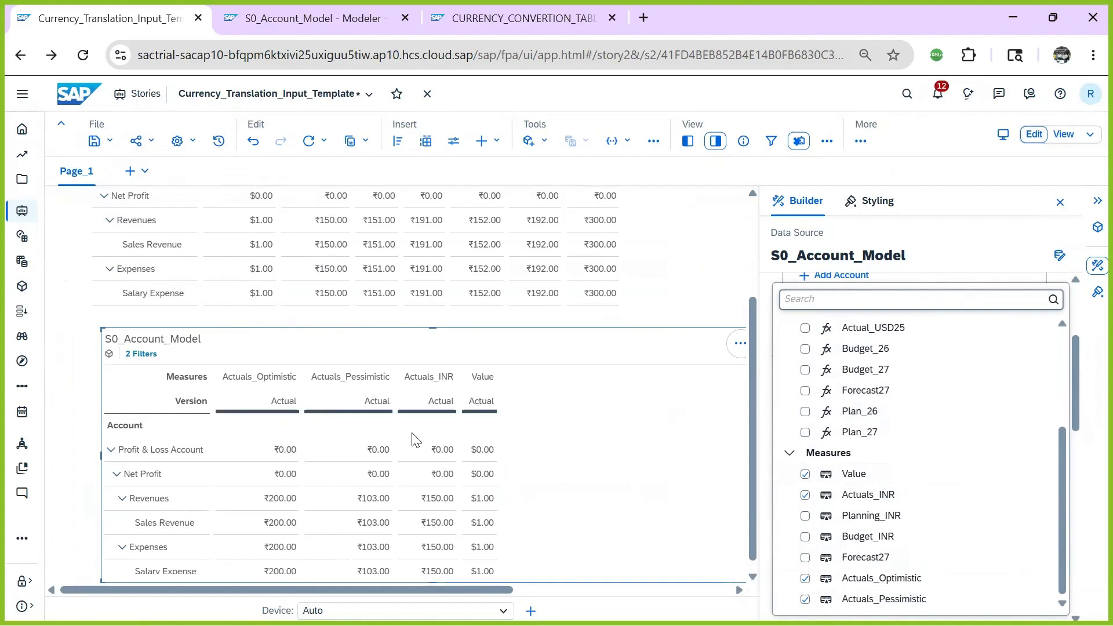
# - Create a custom sort order for the second table's measures: Value, Actuals_Optimistic, Actuals_INR, Actuals_Pessimistic
pyautogui.rightClick(190, 380)
pyautogui.click(185, 382)
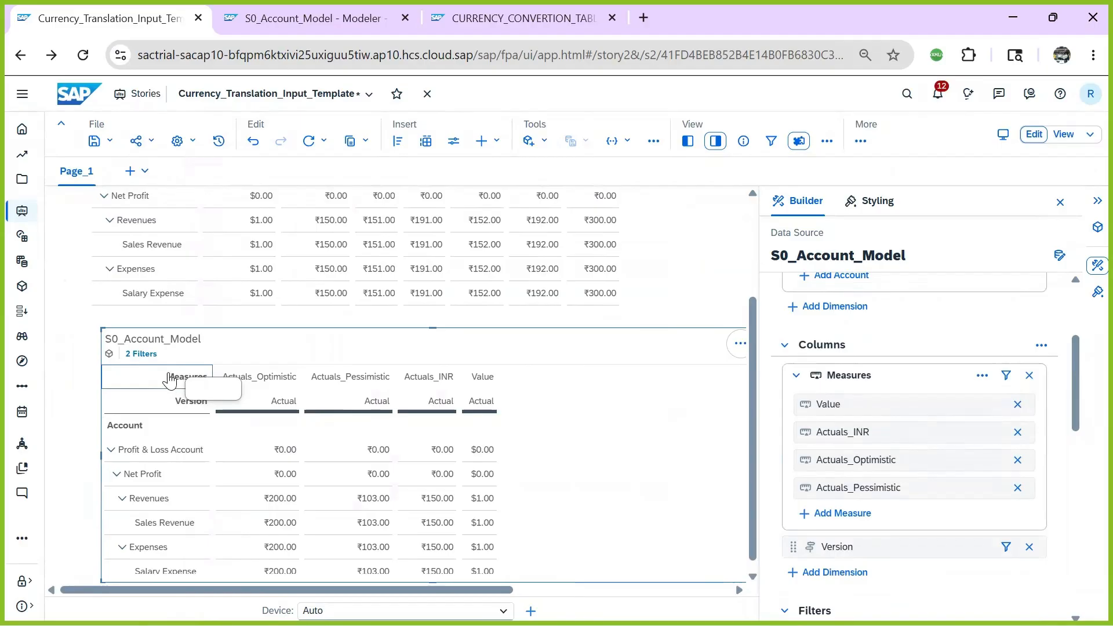
pyautogui.rightClick(174, 382)
pyautogui.moveTo(270, 417)
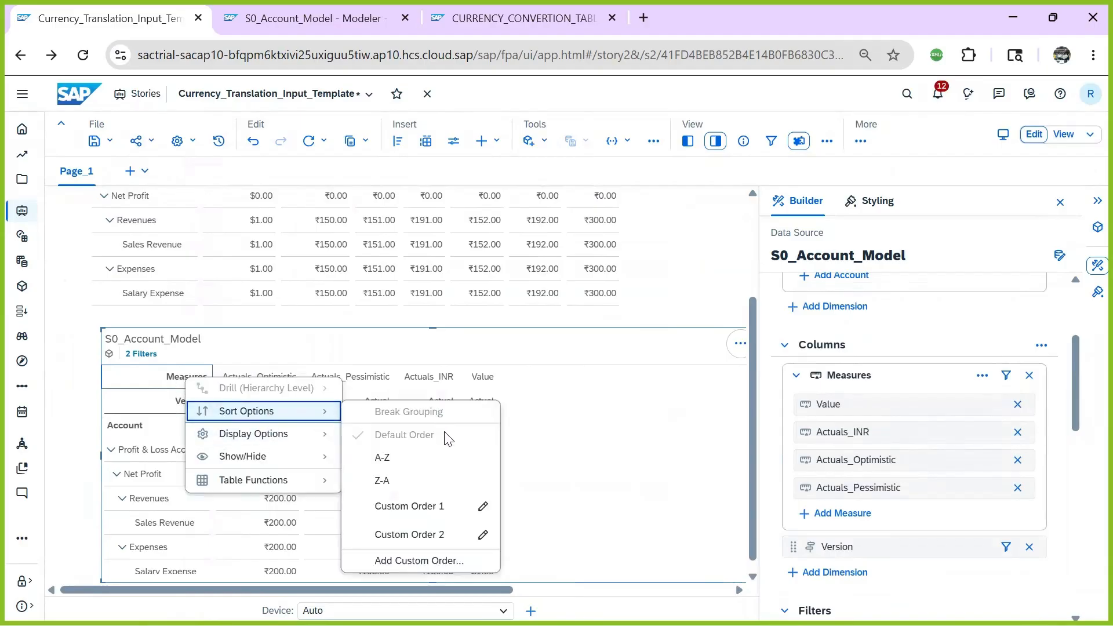
pyautogui.click(419, 560)
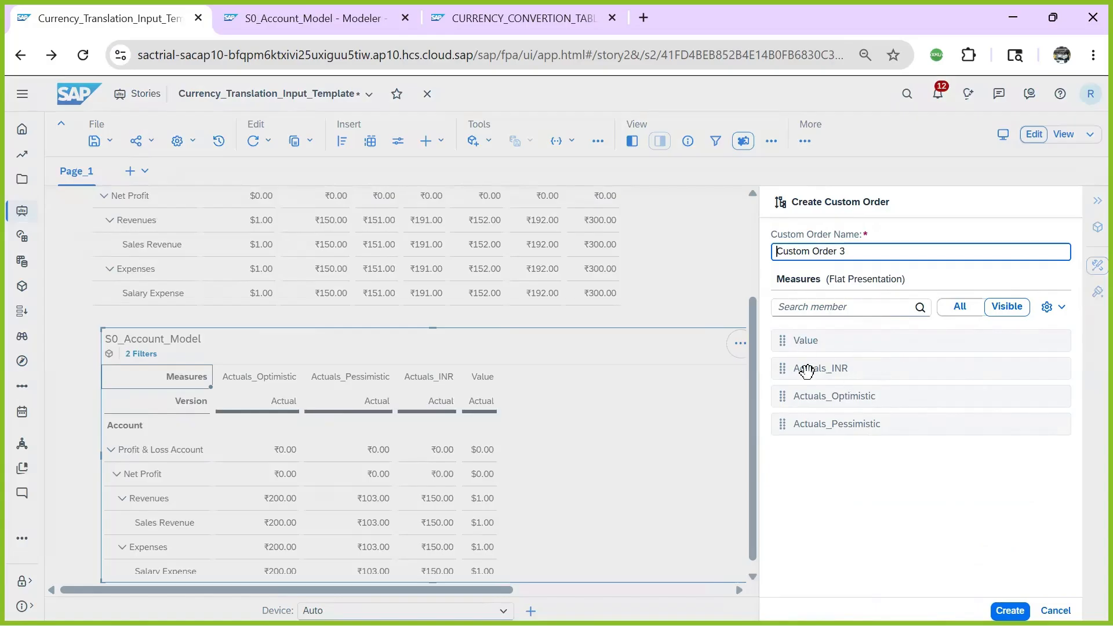
pyautogui.moveTo(830, 399); pyautogui.dragTo(827, 368)
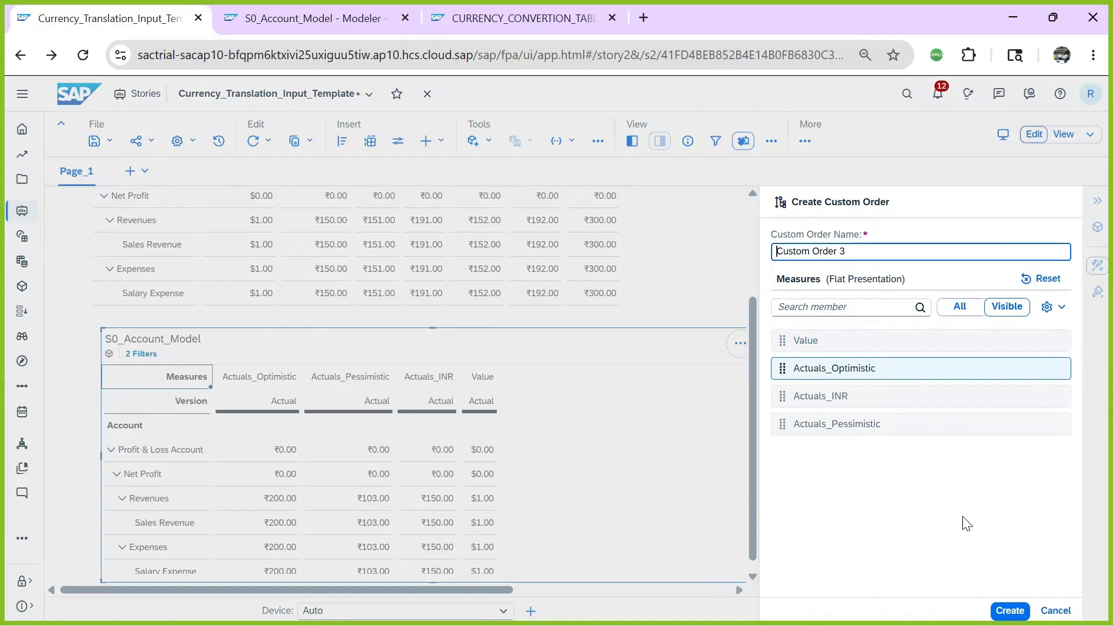
pyautogui.click(1009, 610)
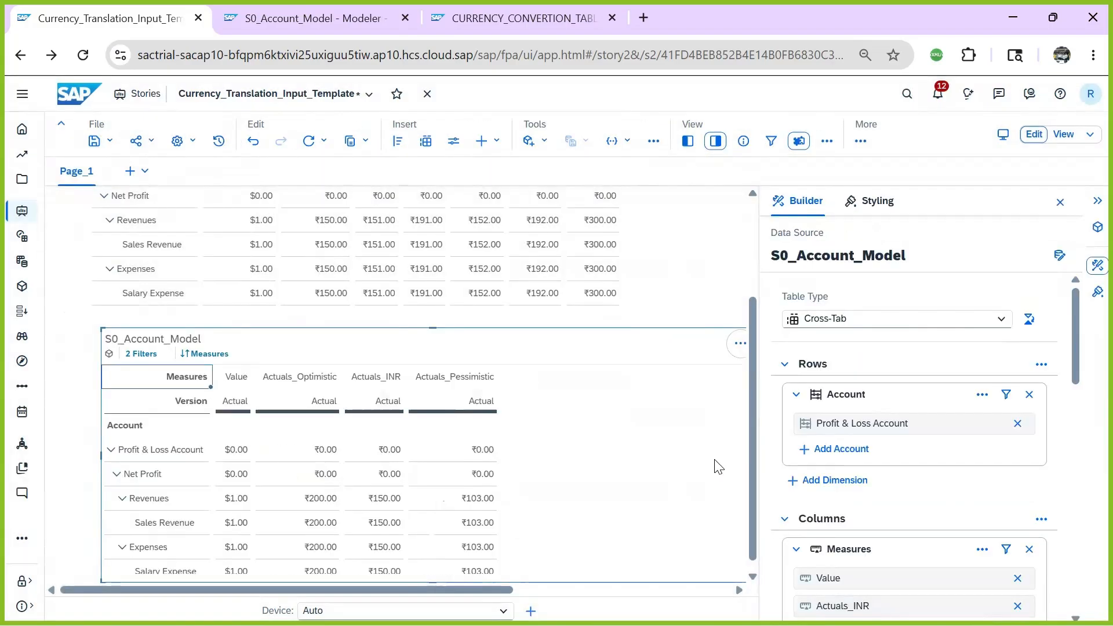
# - Collapse the side pane and compare the Sales Revenue amounts under Actuals_INR, Actuals_Optimistic and Actuals_Pessimistic in the second table
pyautogui.click(1098, 200)
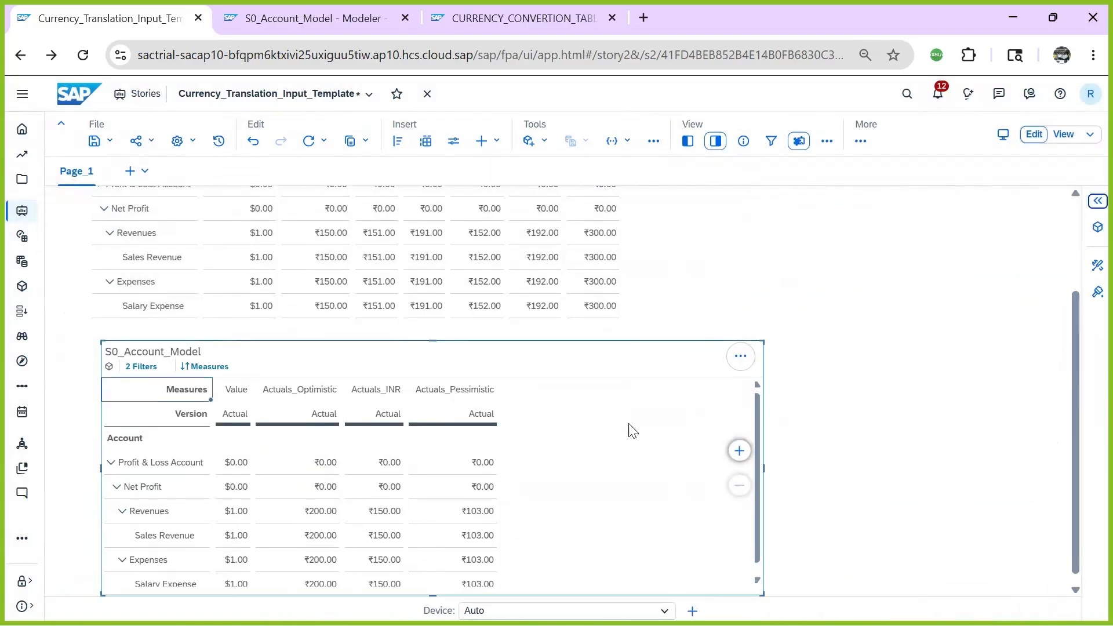
pyautogui.scroll(-1, 600, 475)
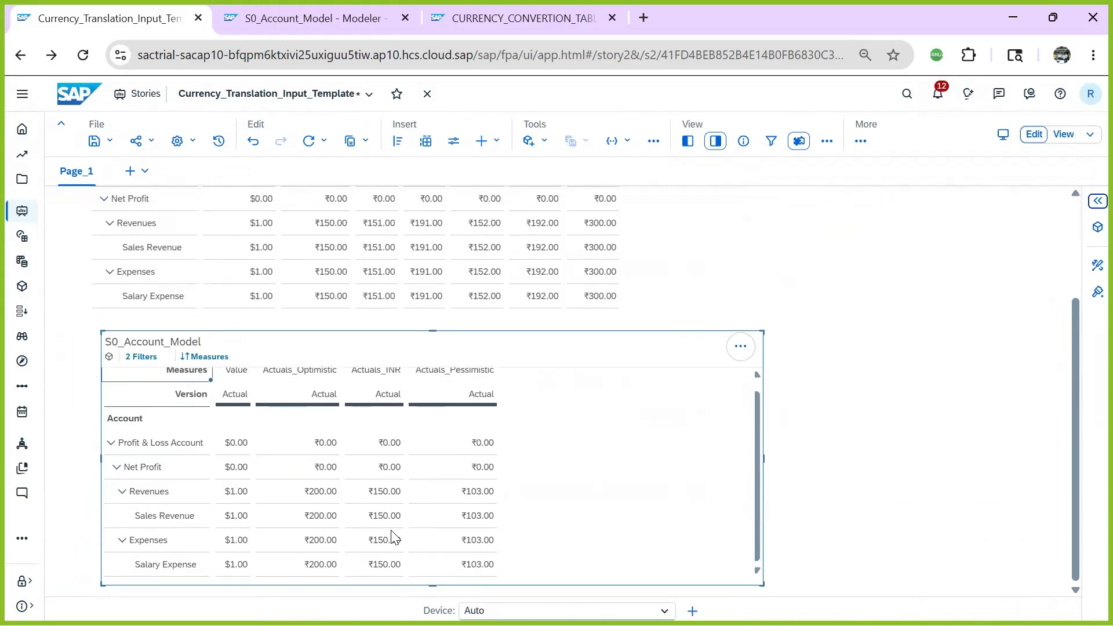
pyautogui.click(374, 518)
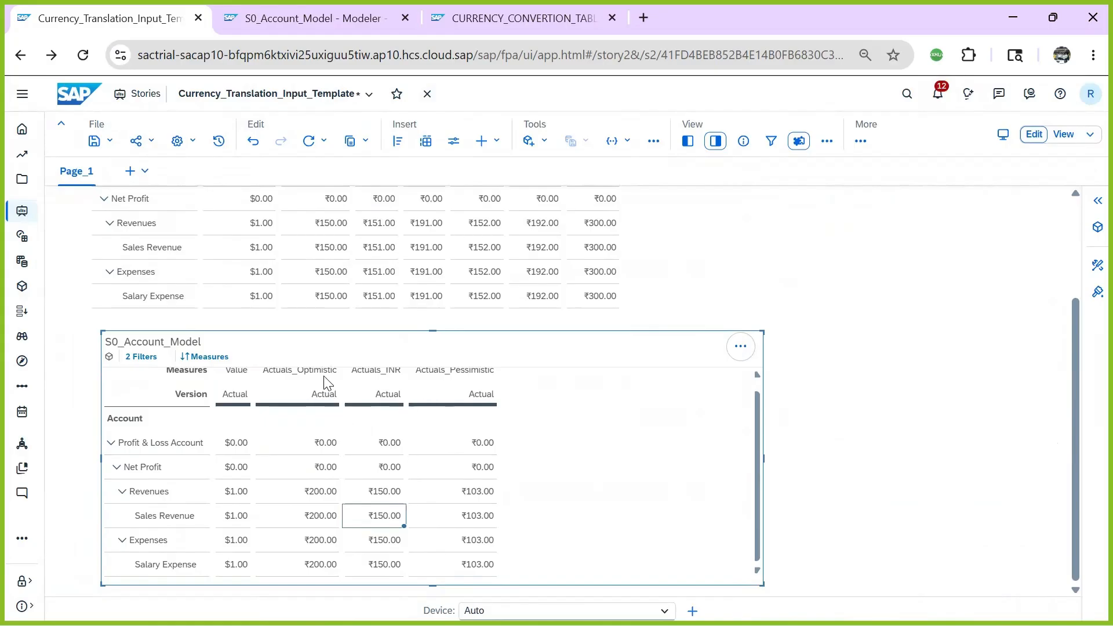
pyautogui.click(324, 521)
pyautogui.click(479, 524)
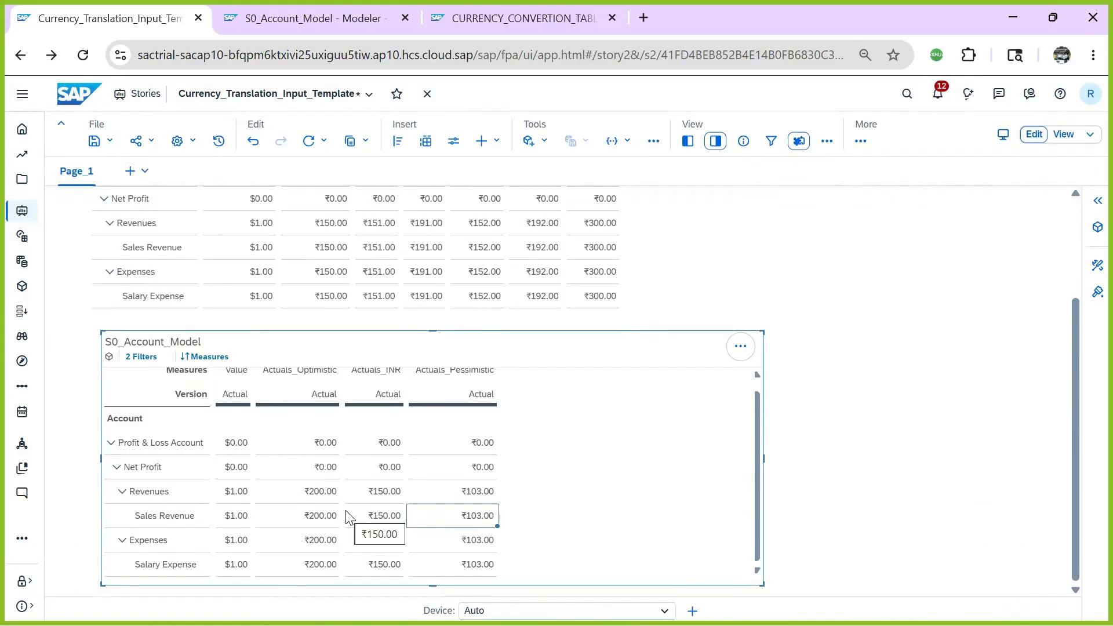
pyautogui.click(524, 496)
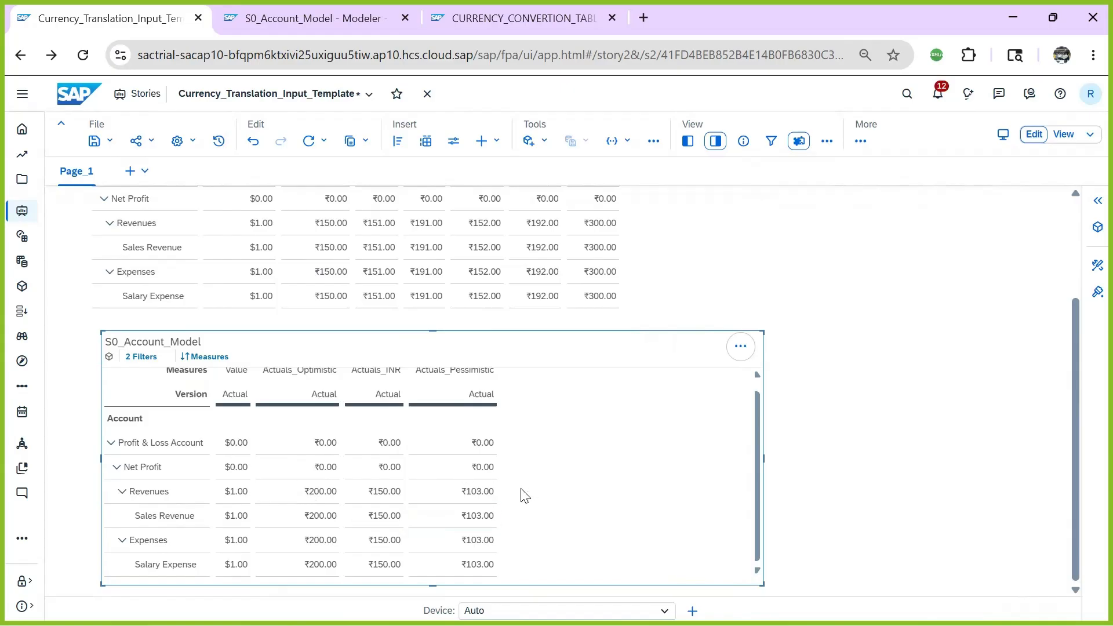